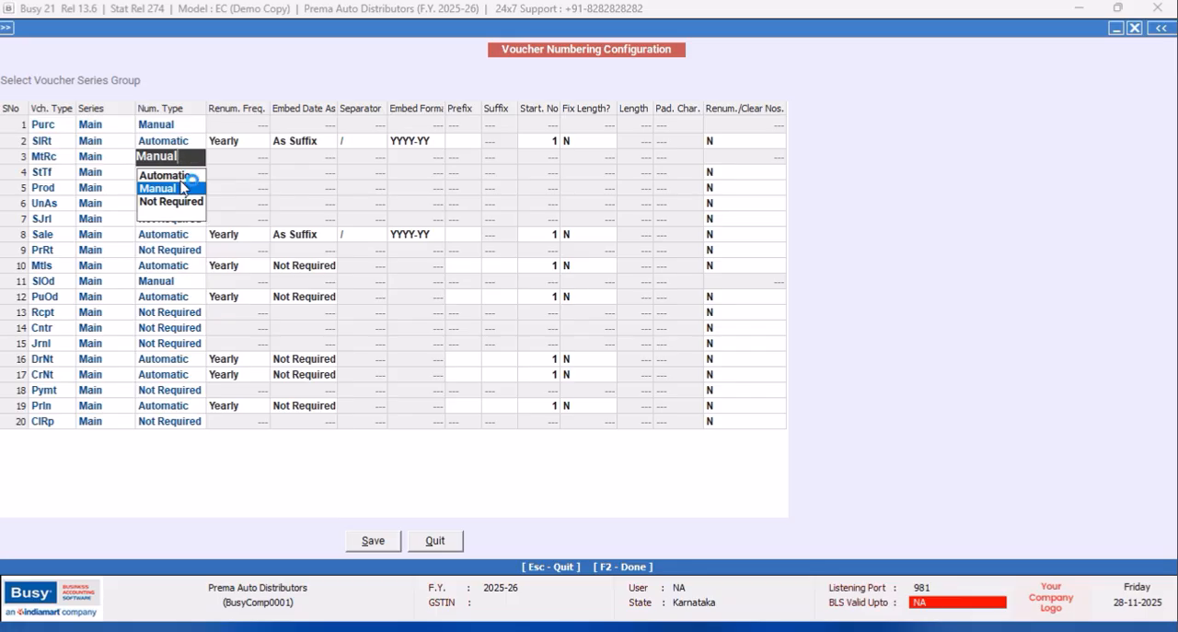
# Set the numbering type to Automatic for the MtRc, StTf, Prod, UnAs and SJrl voucher types.
pyautogui.click(173, 178)
pyautogui.click(175, 175)
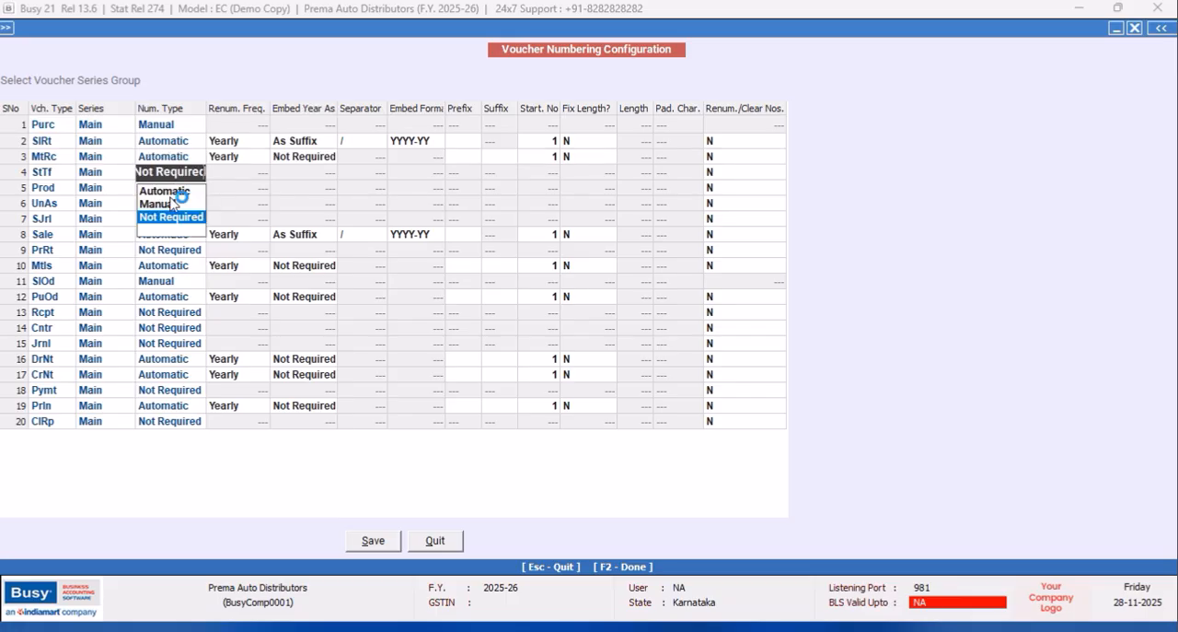
pyautogui.click(167, 191)
pyautogui.click(175, 188)
pyautogui.click(175, 189)
pyautogui.click(171, 206)
pyautogui.click(169, 202)
pyautogui.click(169, 202)
pyautogui.click(164, 222)
pyautogui.click(164, 219)
pyautogui.click(168, 237)
# Set the numbering type to Automatic for the Sale, PrRt, MtIs and SlOd voucher types.
pyautogui.click(166, 236)
pyautogui.click(164, 237)
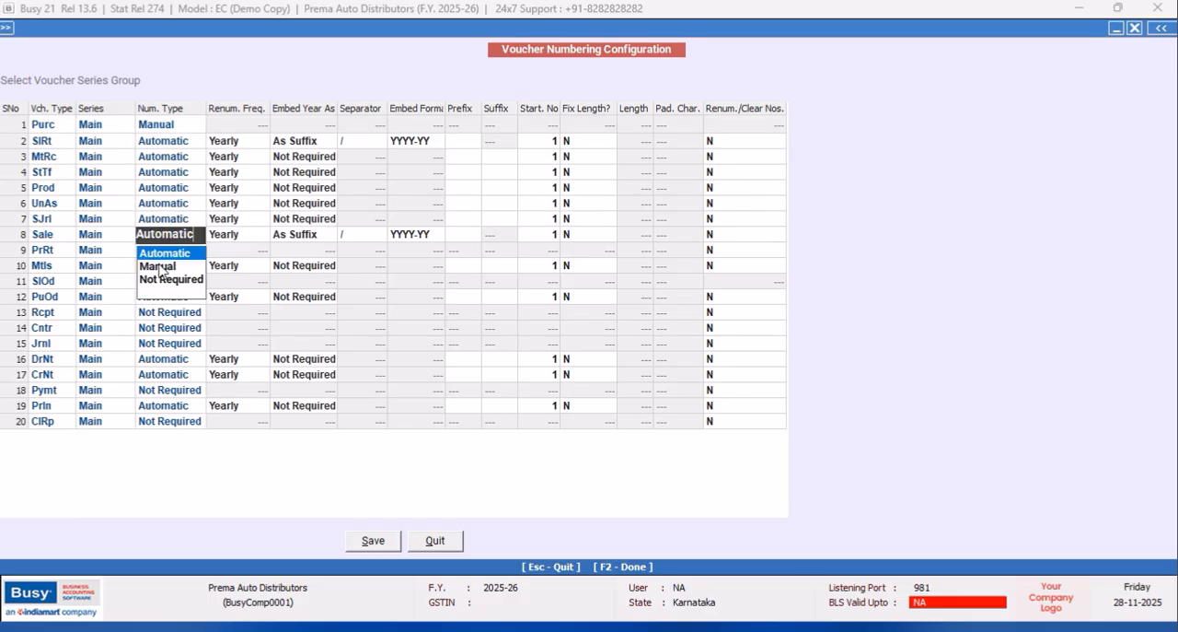
pyautogui.click(162, 256)
pyautogui.click(162, 250)
pyautogui.click(162, 251)
pyautogui.click(166, 269)
pyautogui.click(163, 265)
pyautogui.click(164, 265)
pyautogui.click(164, 281)
pyautogui.click(162, 281)
pyautogui.click(162, 281)
pyautogui.click(161, 302)
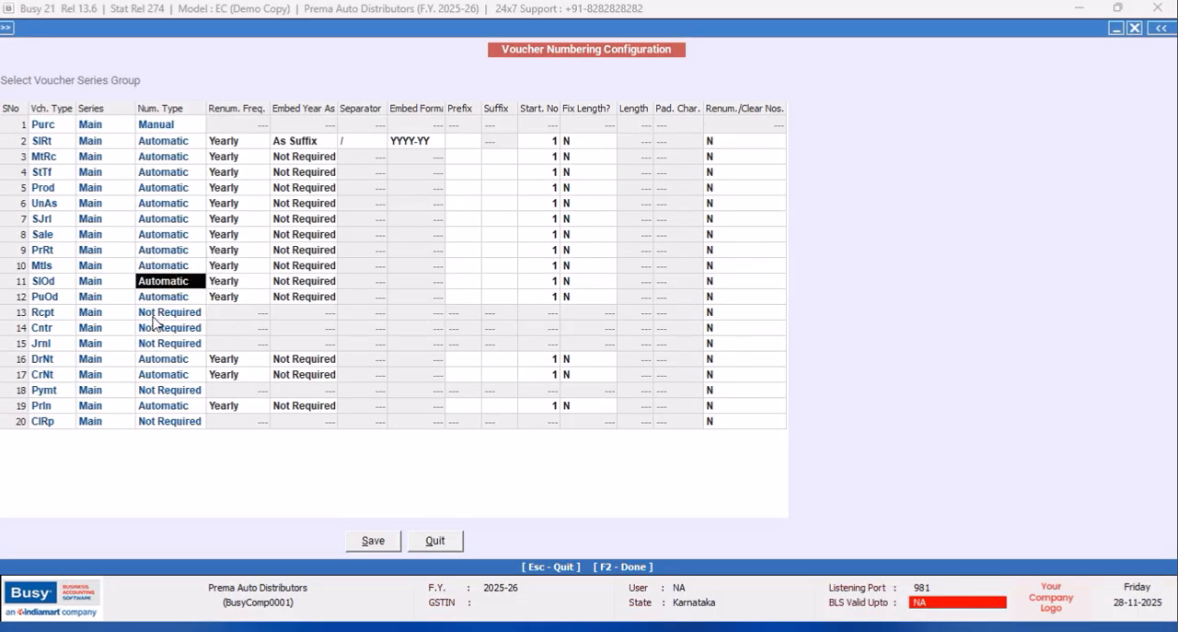
# Set the numbering type to Automatic for Rcpt, Cntr, Jrnl, Pymt and ClRp, and save the voucher numbering configuration.
pyautogui.click(155, 314)
pyautogui.click(154, 314)
pyautogui.click(161, 333)
pyautogui.click(159, 330)
pyautogui.click(158, 330)
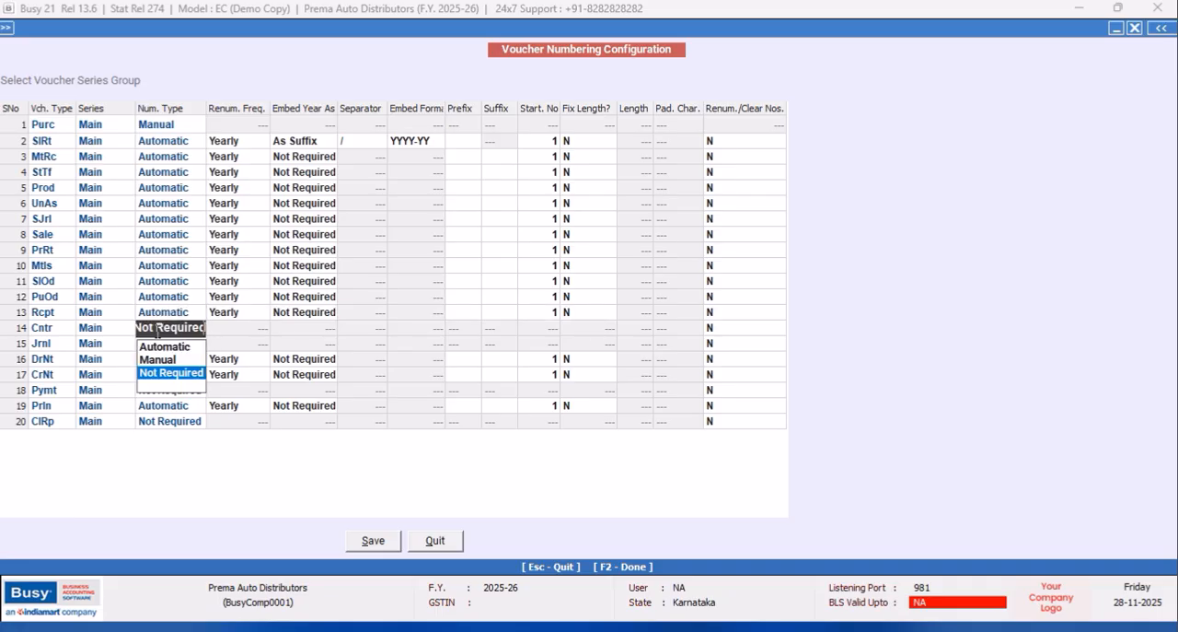
pyautogui.click(159, 351)
pyautogui.click(158, 342)
pyautogui.click(158, 343)
pyautogui.click(158, 363)
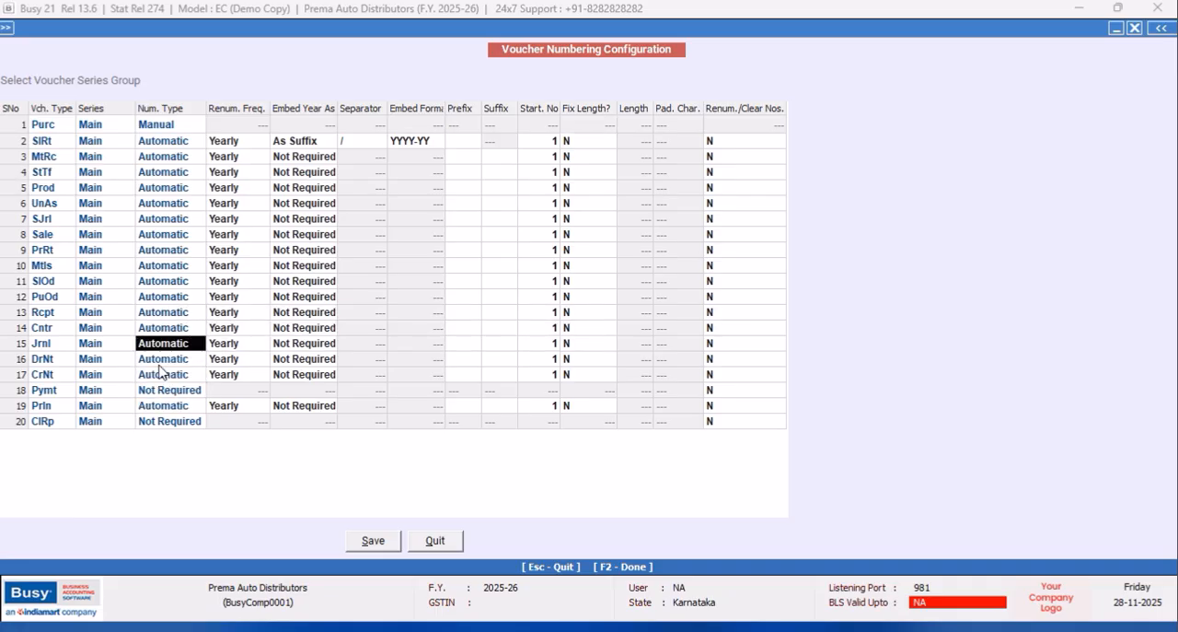
pyautogui.click(162, 390)
pyautogui.click(162, 390)
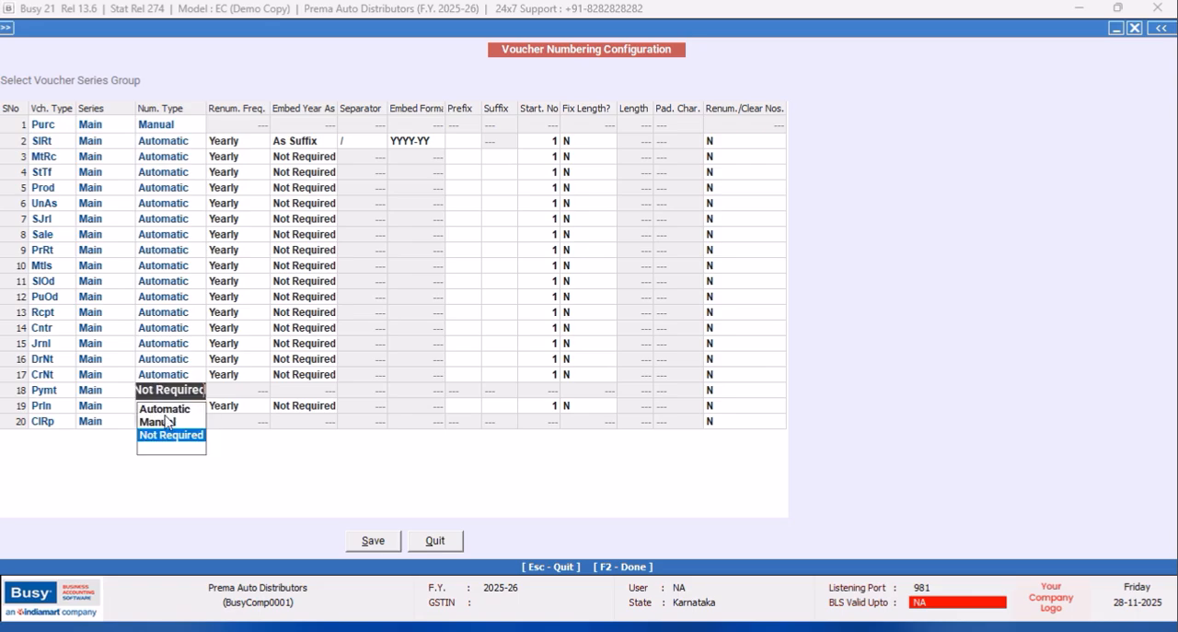
pyautogui.click(166, 408)
pyautogui.click(162, 422)
pyautogui.click(162, 422)
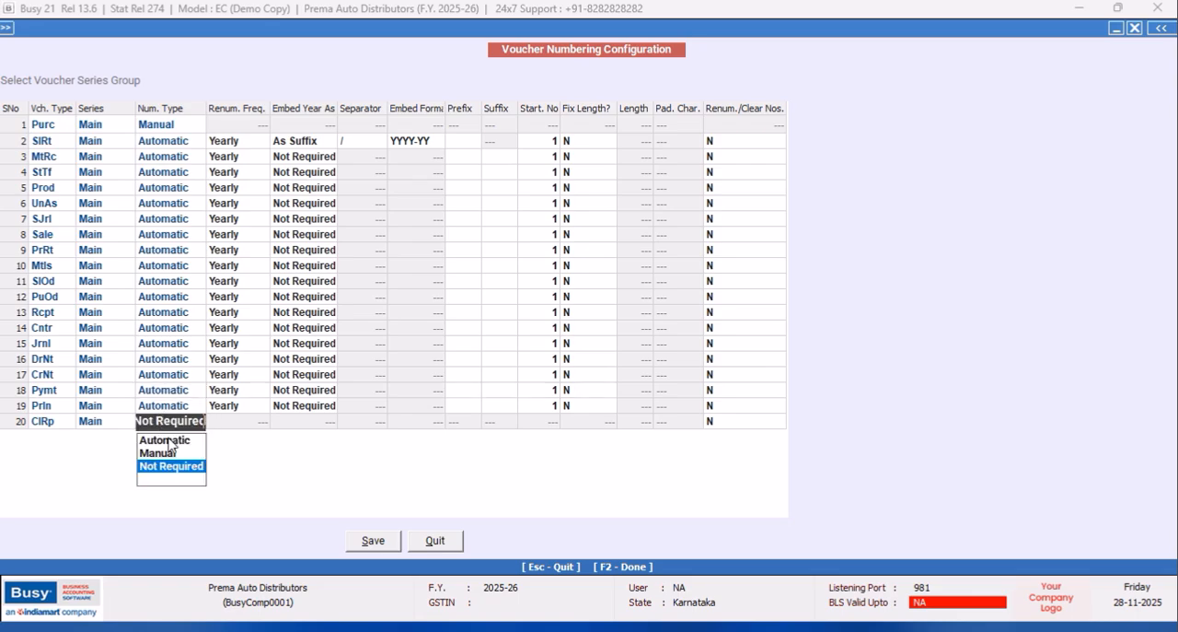
pyautogui.click(170, 438)
pyautogui.click(376, 542)
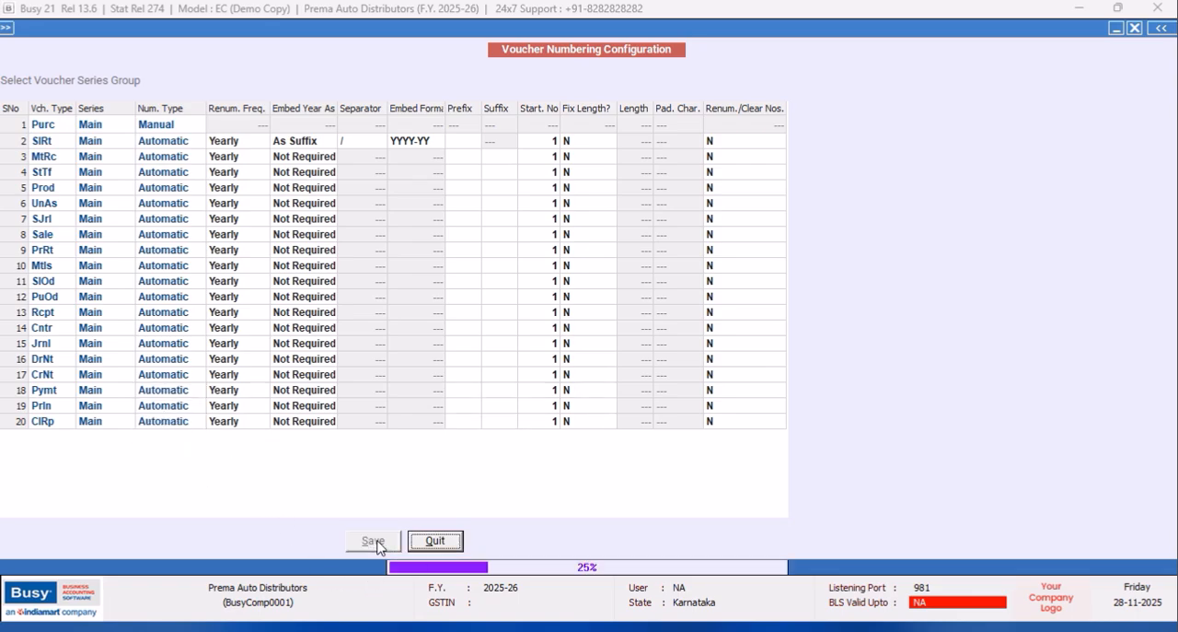
pyautogui.click(697, 353)
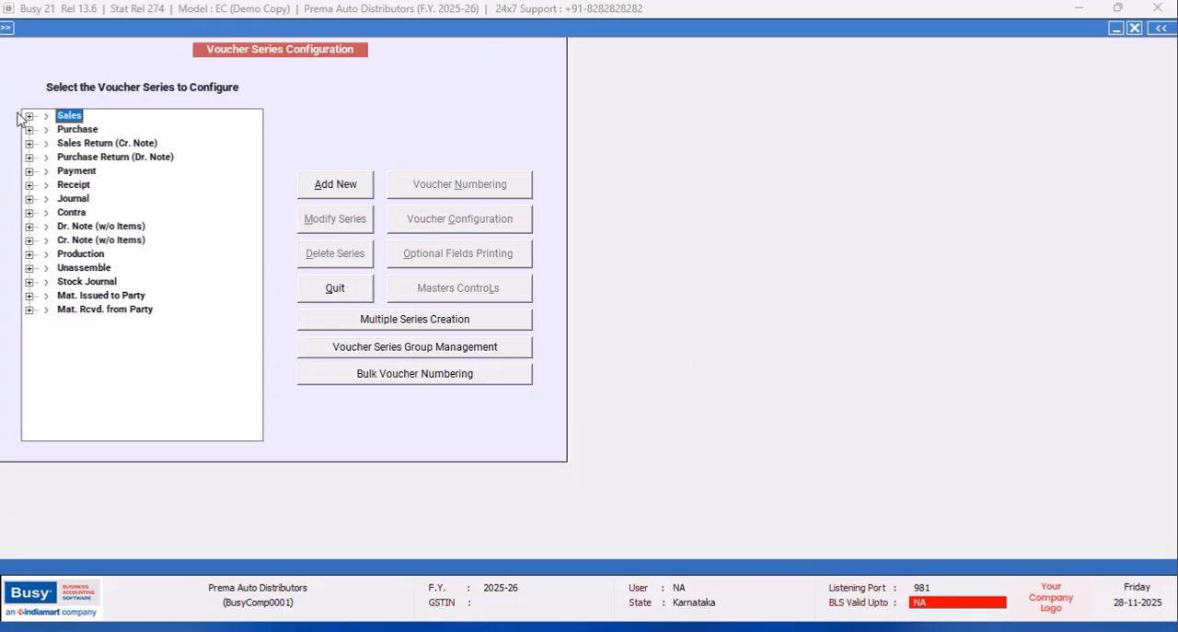
# Enable automatic round-off of the final amount in the Main sales series configuration, accepting the Automatic rounding mode to the nearest 1 rupee.
pyautogui.click(28, 116)
pyautogui.click(86, 129)
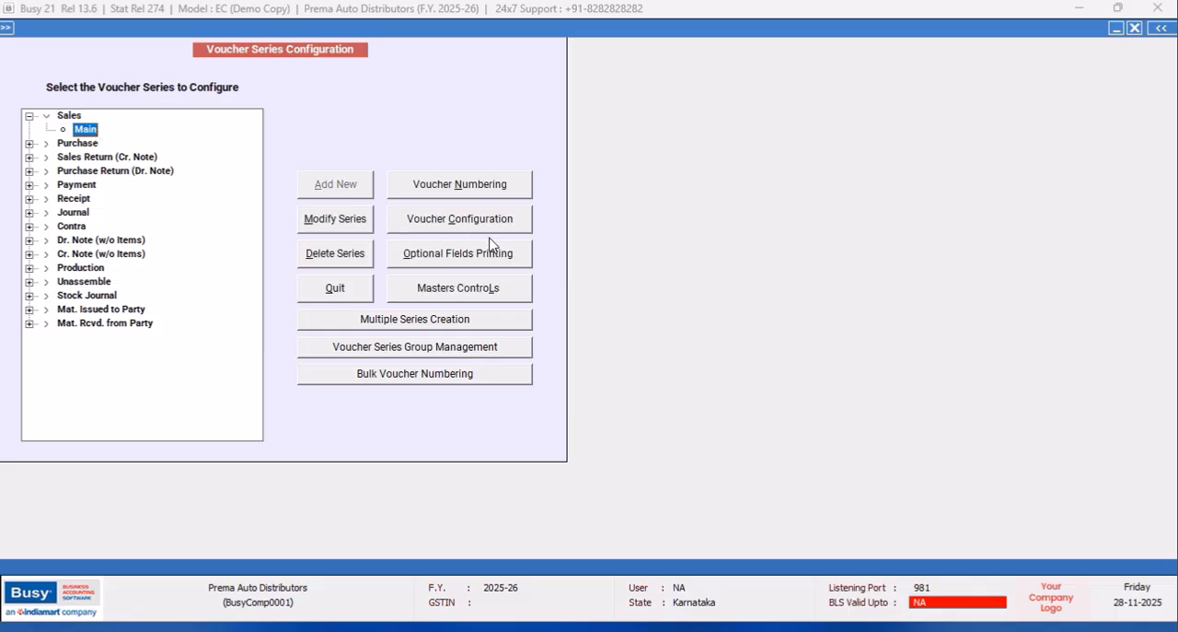
pyautogui.click(489, 225)
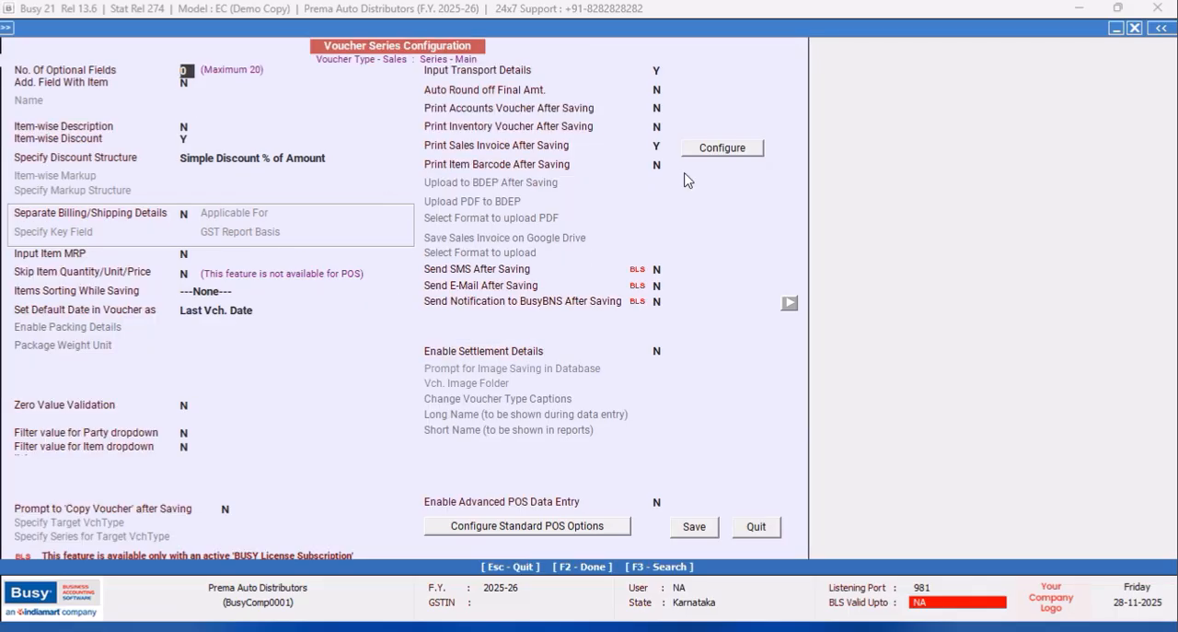
pyautogui.click(666, 89)
pyautogui.write('y')
pyautogui.click(713, 96)
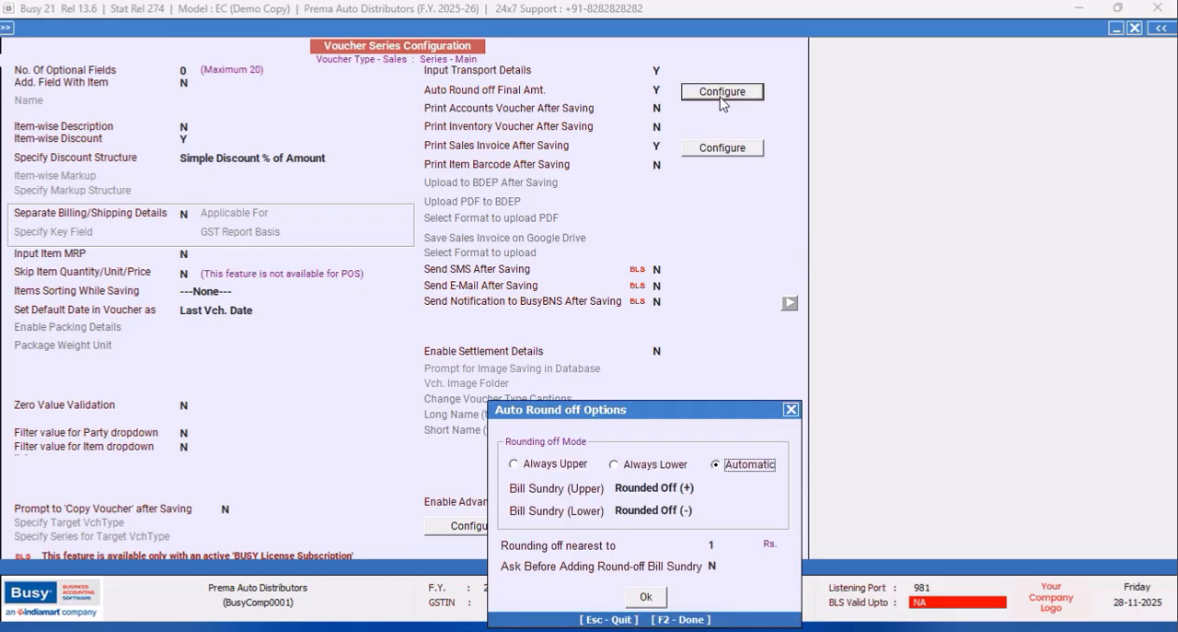
pyautogui.click(645, 596)
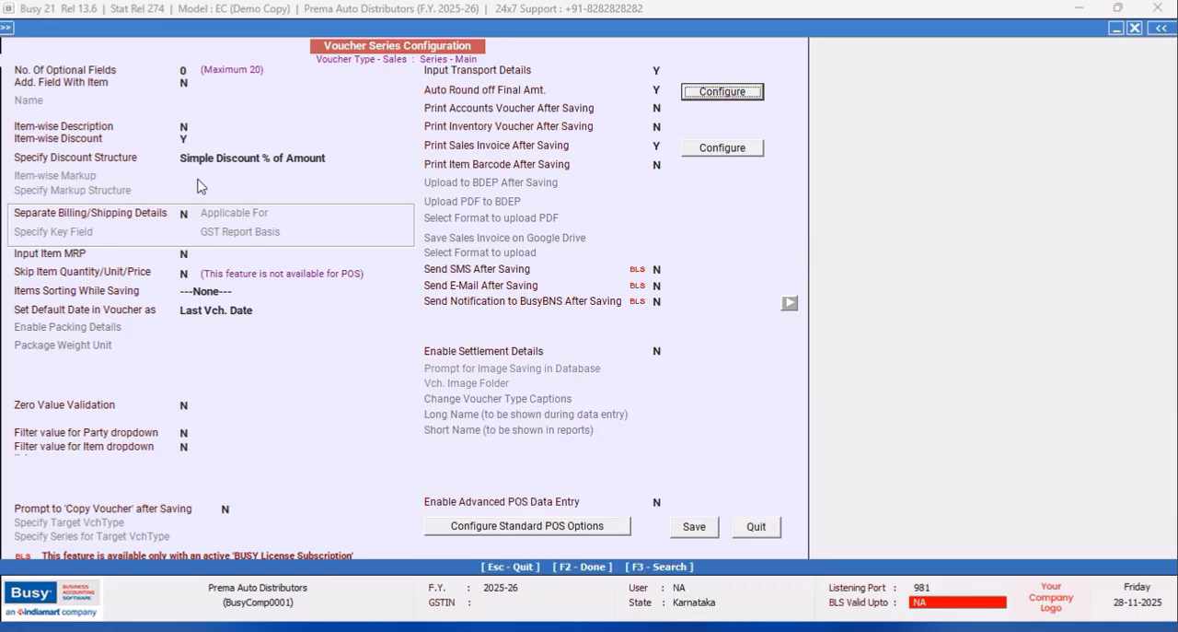
# Enable Item-wise Description for the Main sales series and accept its configuration.
pyautogui.click(184, 138)
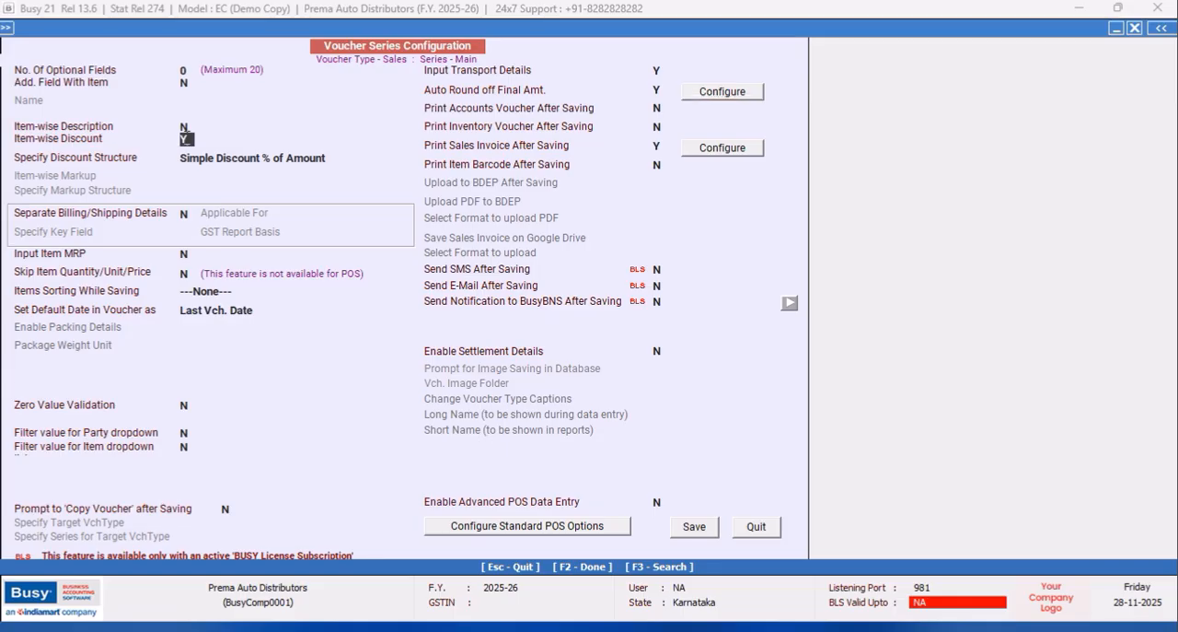
pyautogui.click(187, 127)
pyautogui.press('y')
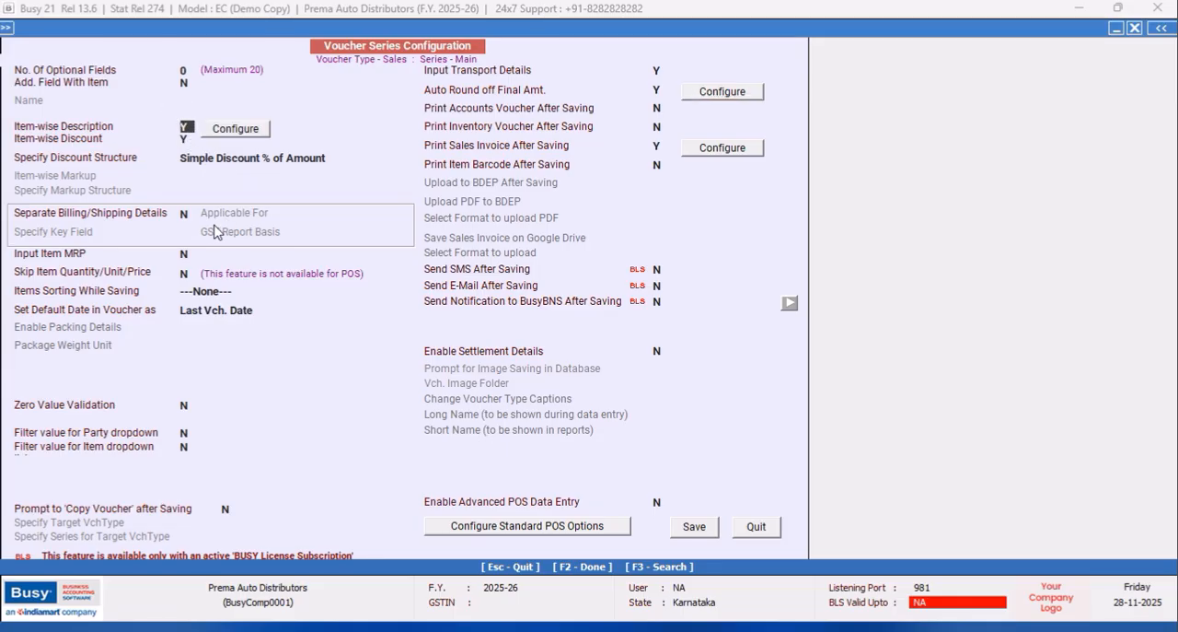
pyautogui.press('Return')
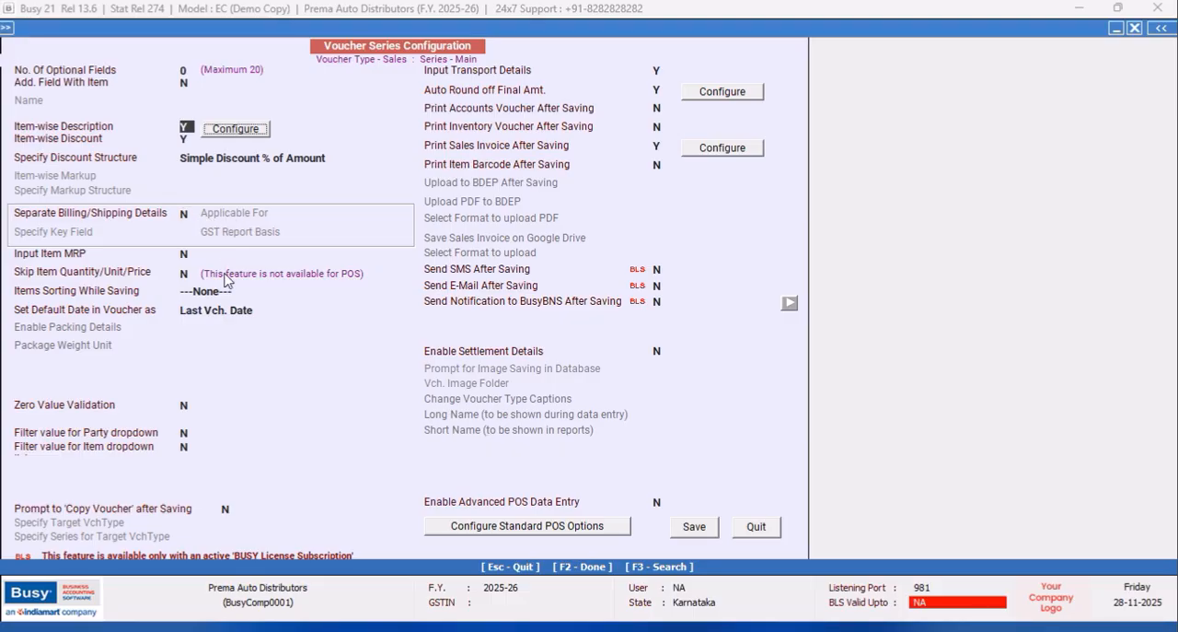
pyautogui.press('Return')
pyautogui.click(571, 595)
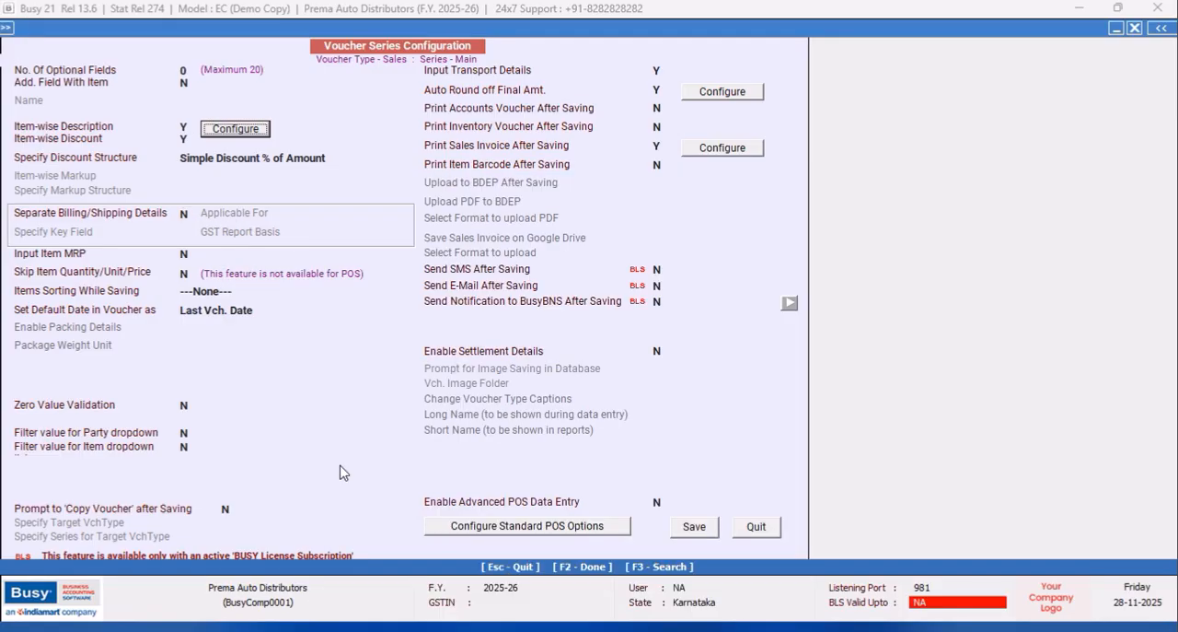
# Enable separate billing/shipping details and item MRP input for the Main sales series.
pyautogui.click(188, 214)
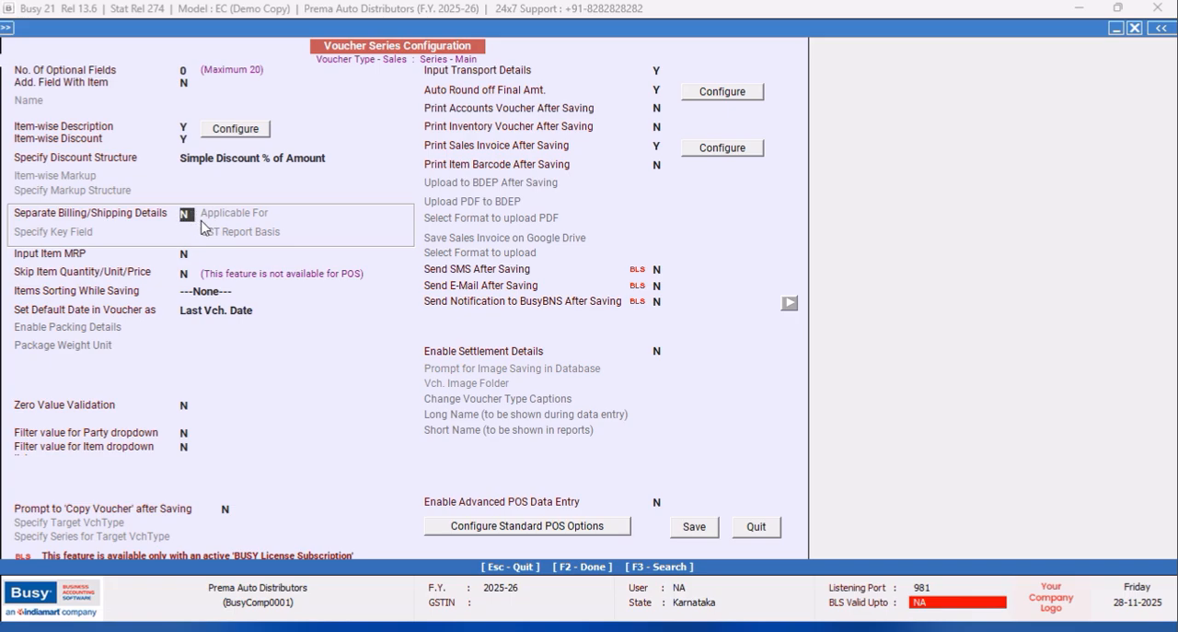
pyautogui.press('y')
pyautogui.click(191, 255)
pyautogui.press('y')
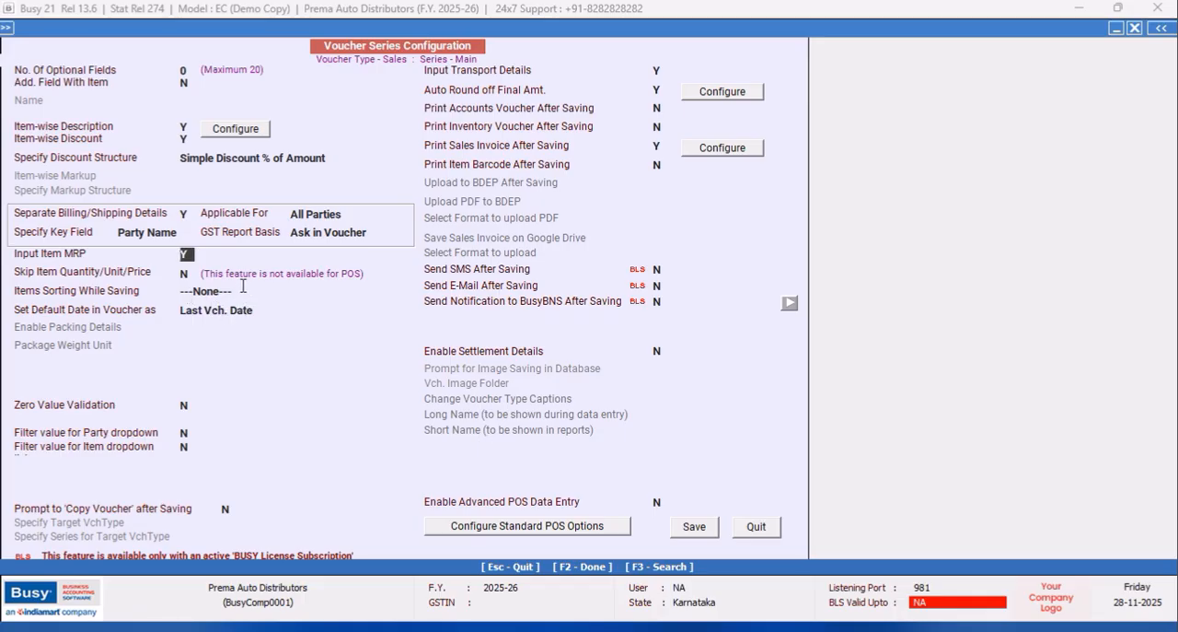
# Set item sorting while saving to Item Group-wise, save the sales series configuration and close the voucher series setup.
pyautogui.click(241, 290)
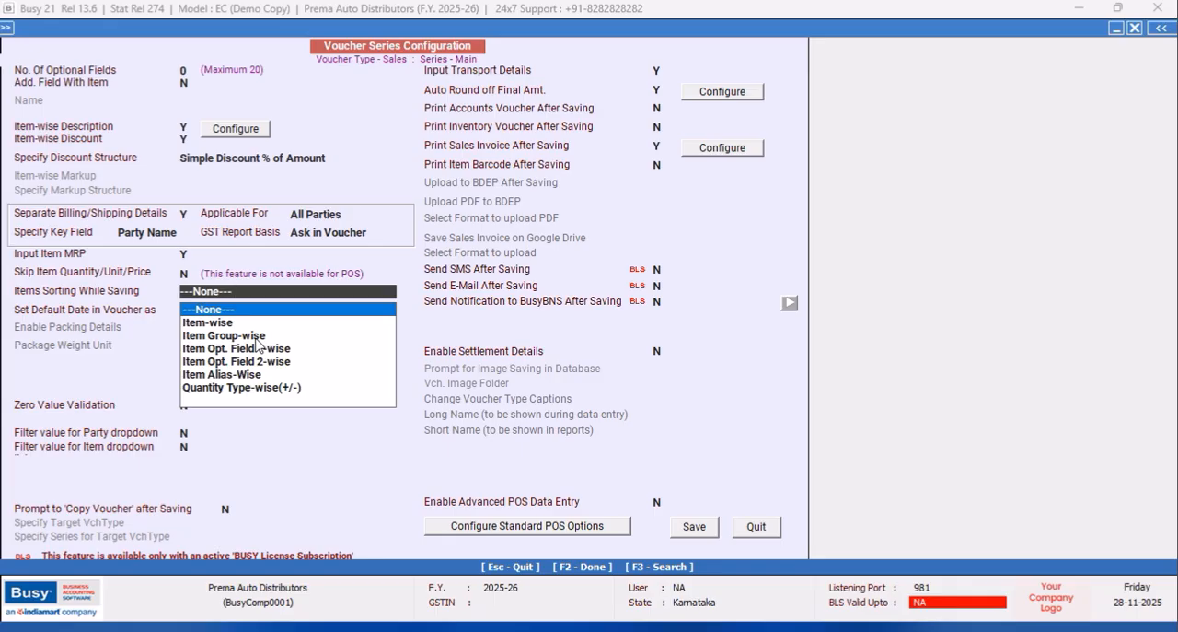
pyautogui.click(257, 337)
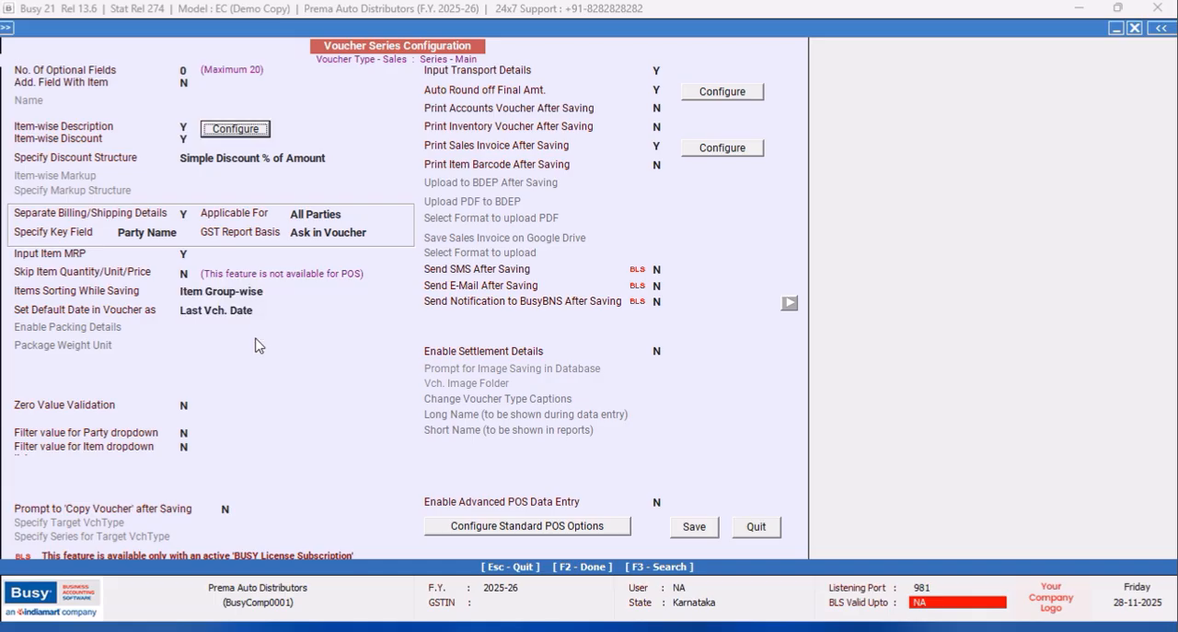
pyautogui.click(273, 295)
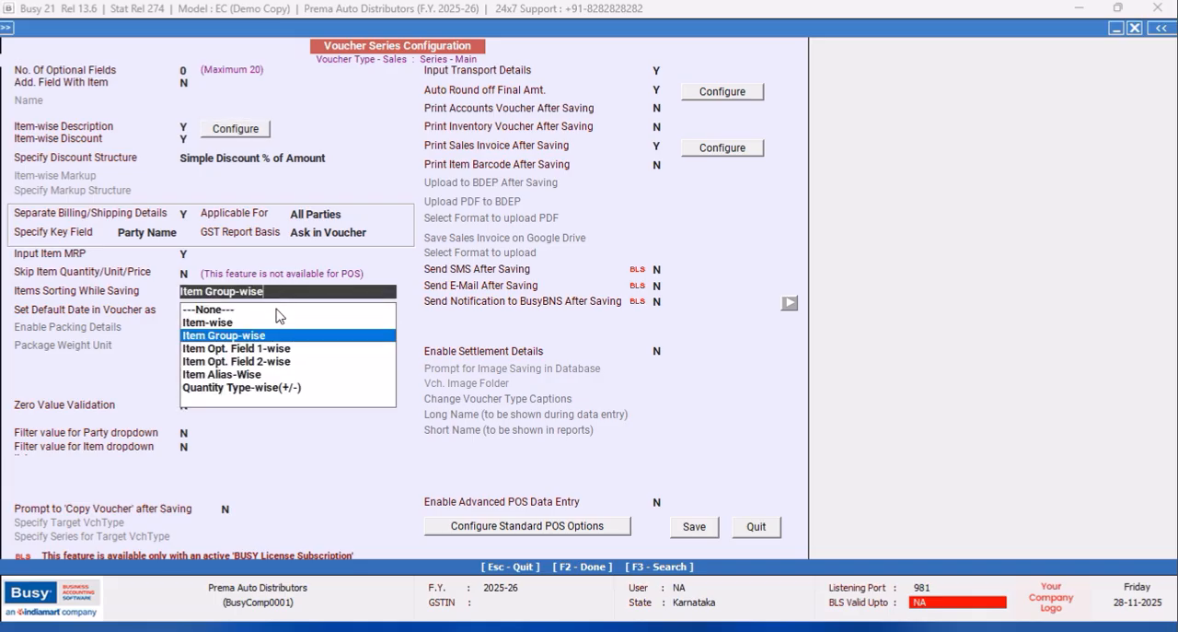
pyautogui.click(245, 337)
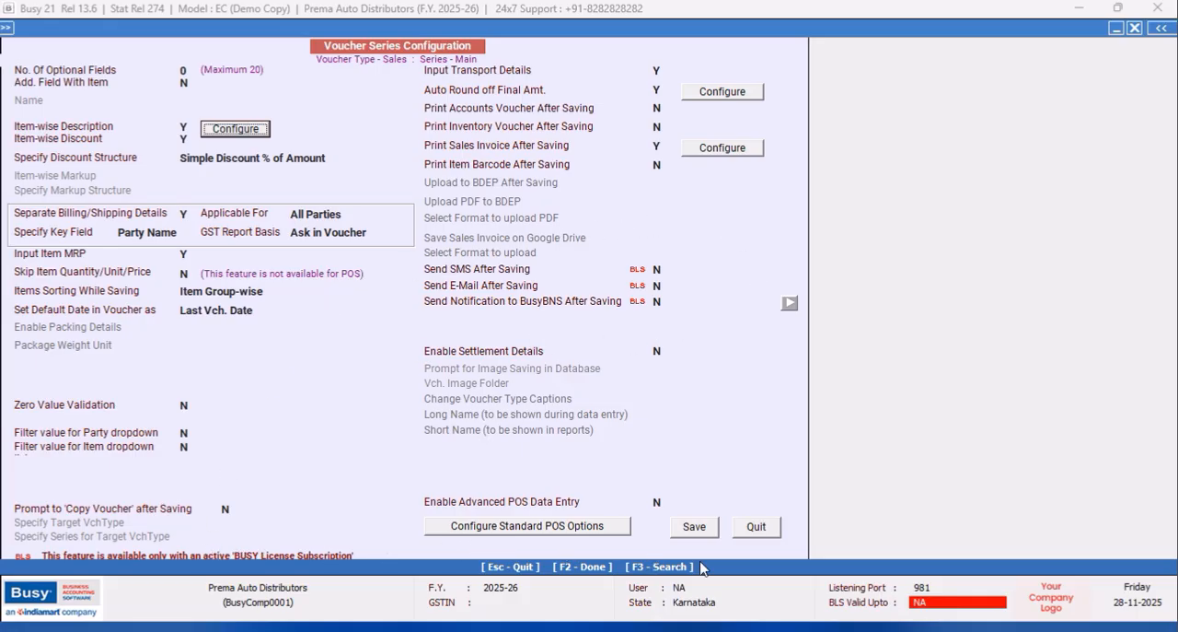
pyautogui.moveTo(378, 32)
pyautogui.mouseDown()
pyautogui.moveTo(402, 4)
pyautogui.moveTo(382, 20)
pyautogui.mouseUp()
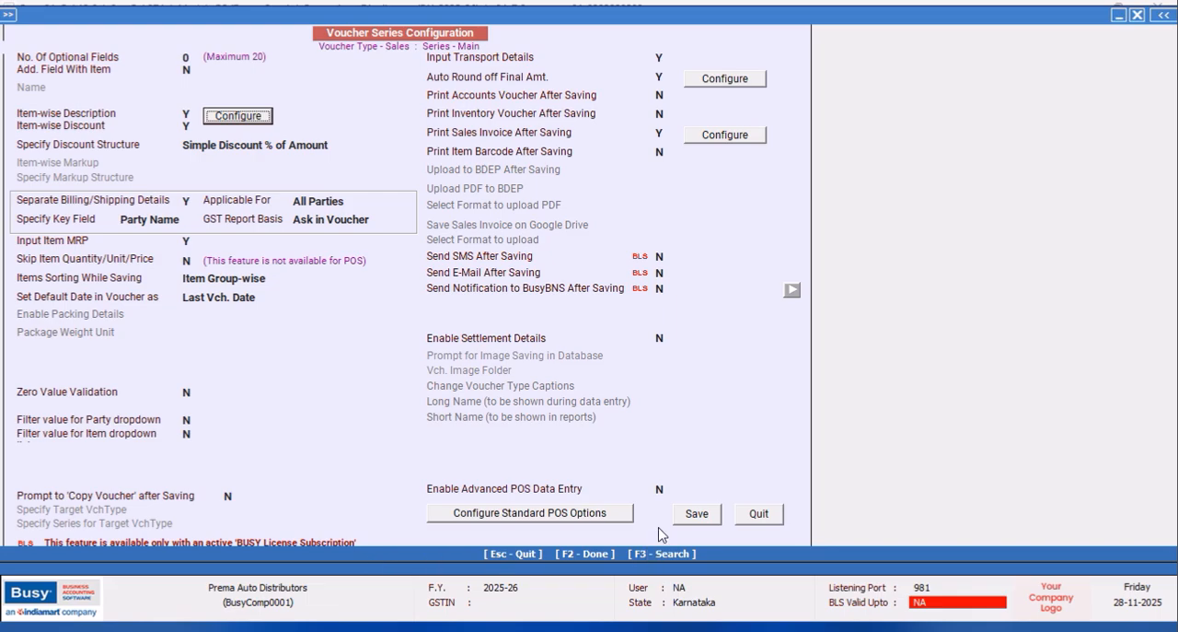
pyautogui.click(700, 516)
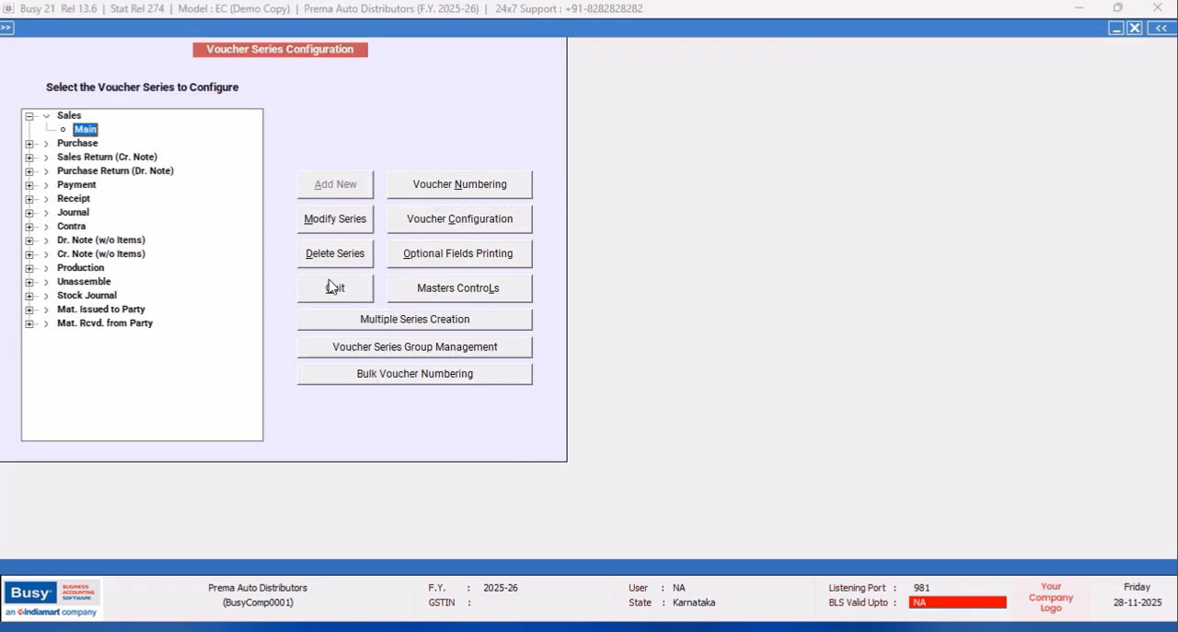
pyautogui.click(334, 281)
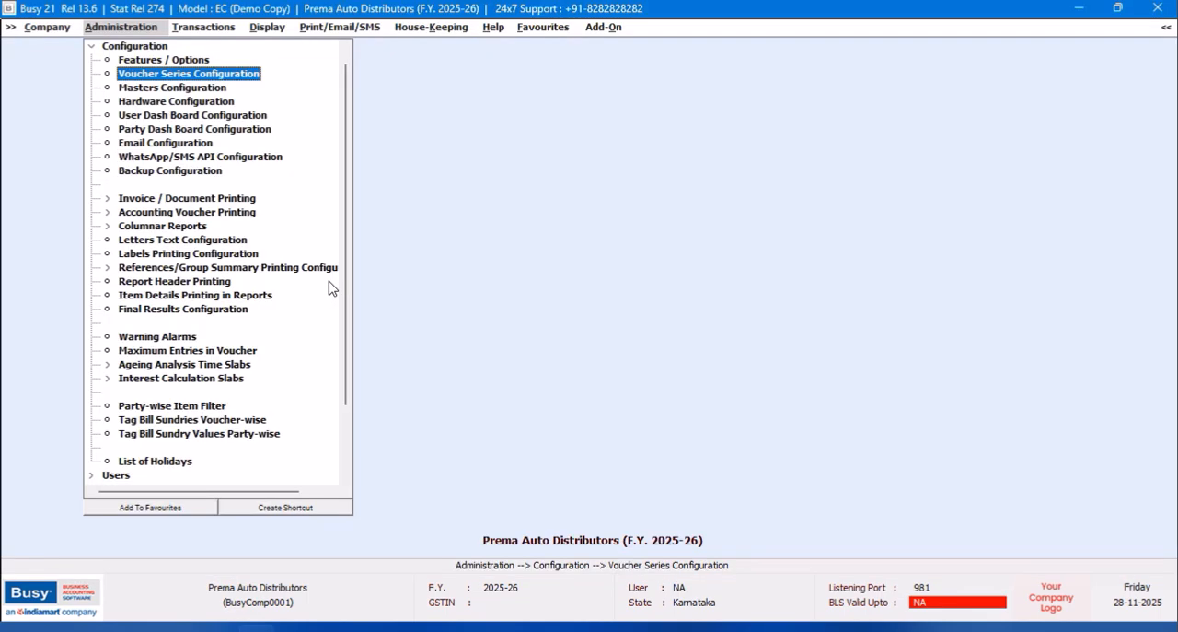
pyautogui.click(92, 49)
pyautogui.click(121, 49)
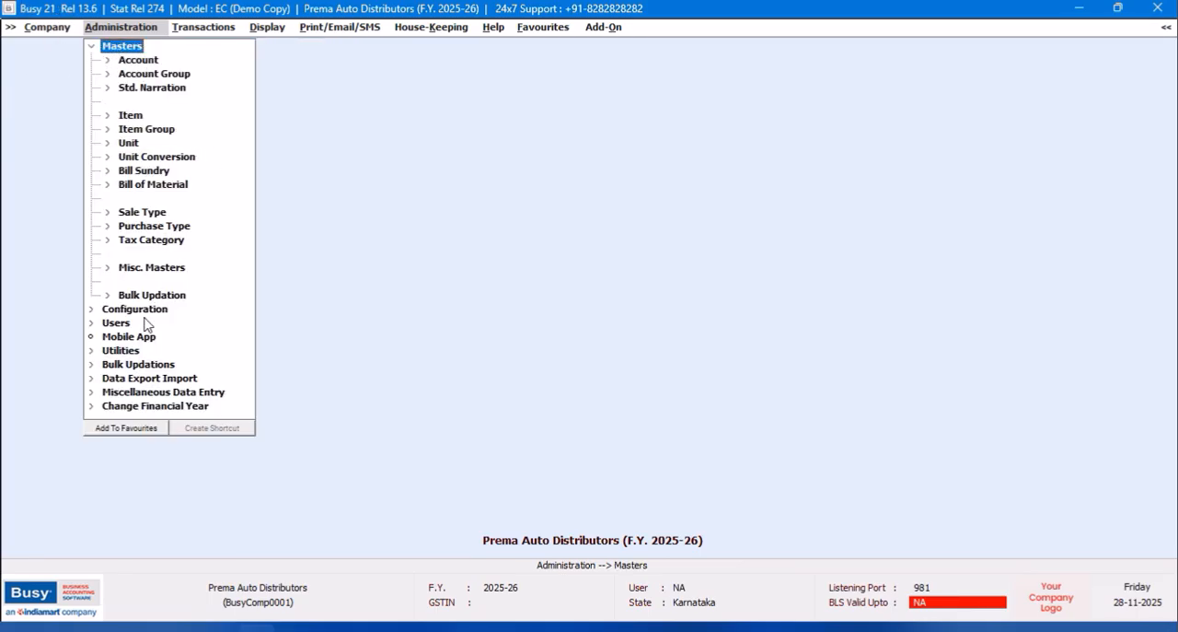
pyautogui.click(153, 269)
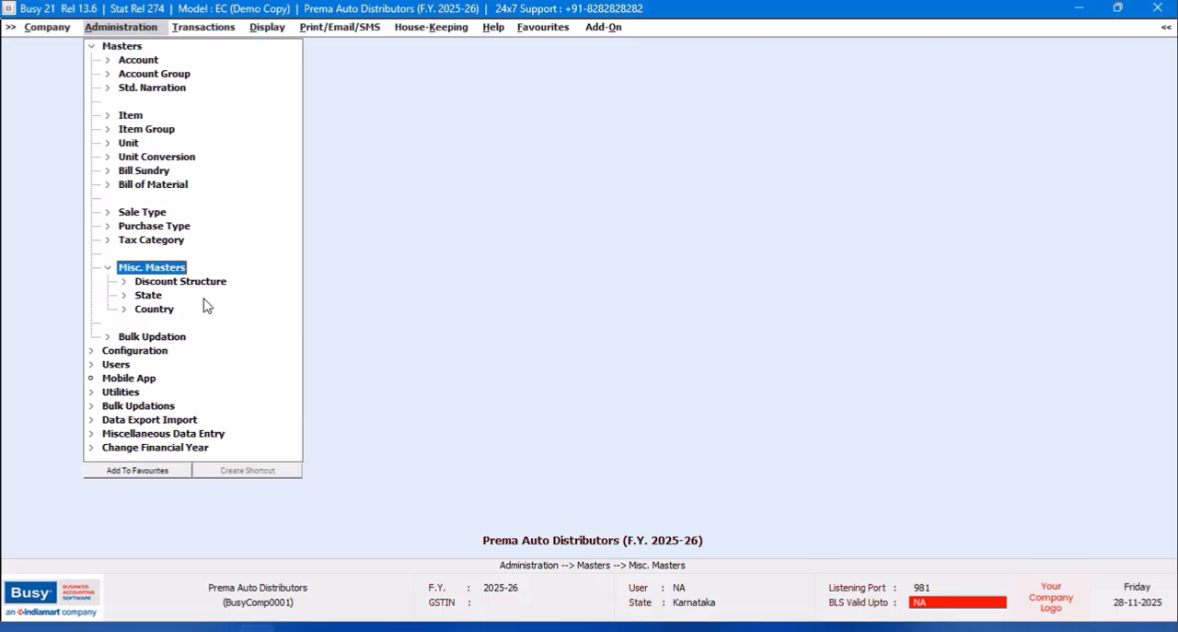
pyautogui.click(153, 282)
pyautogui.click(168, 294)
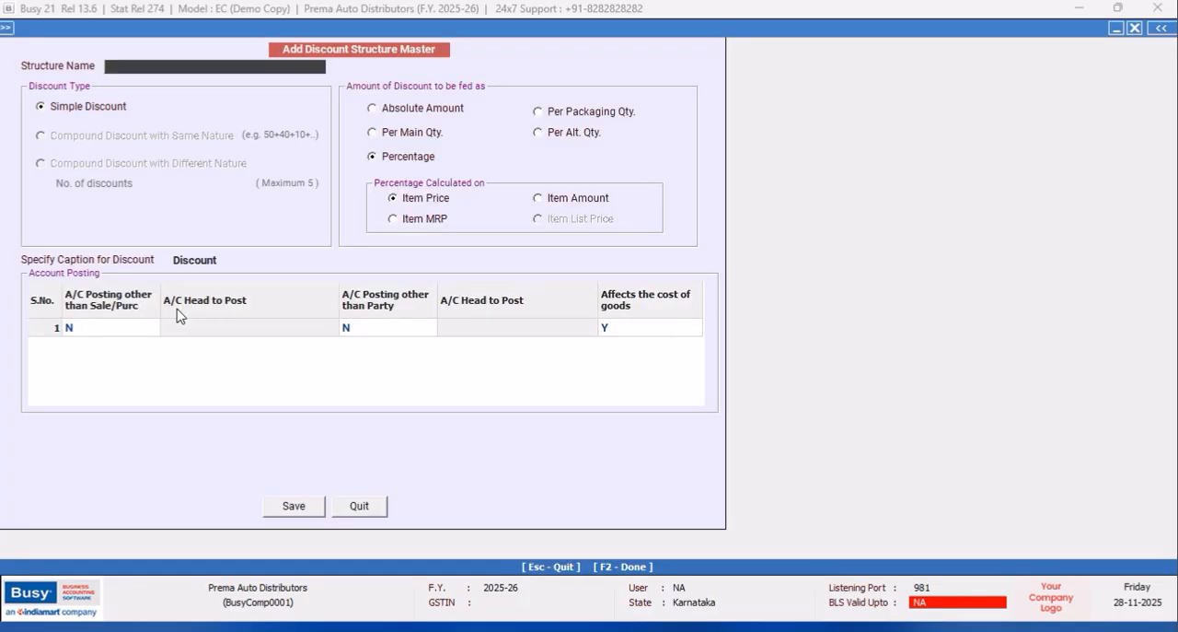
pyautogui.click(377, 507)
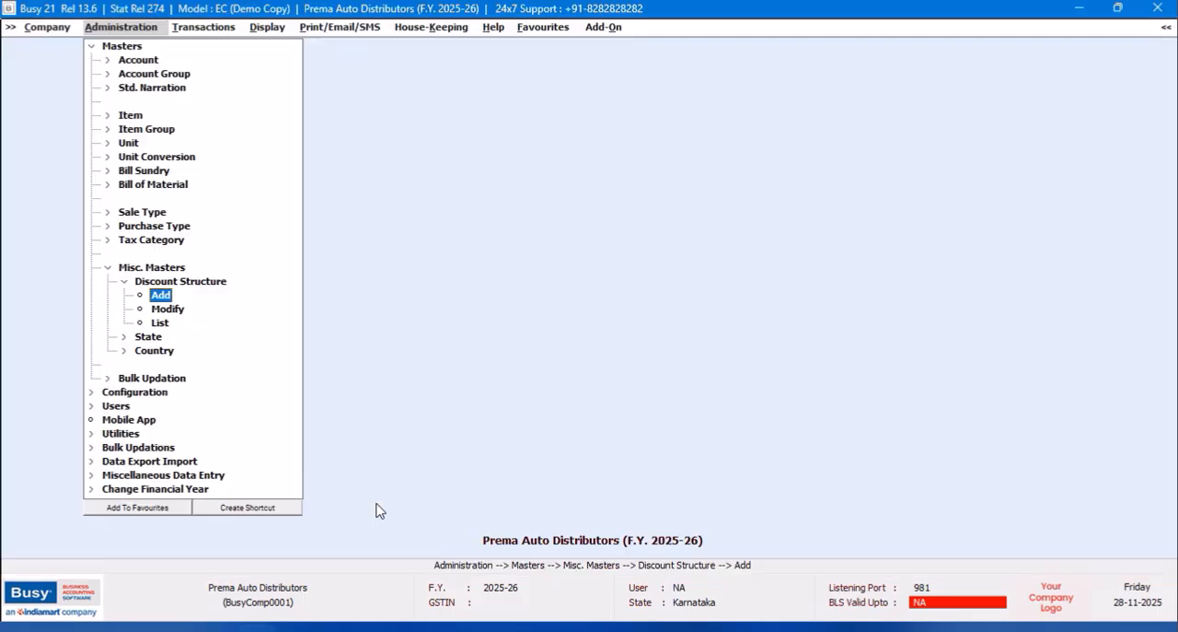
# Set the Item-wise Discount Type to Compound Discount in the Inventory section of Features / Options.
pyautogui.click(96, 47)
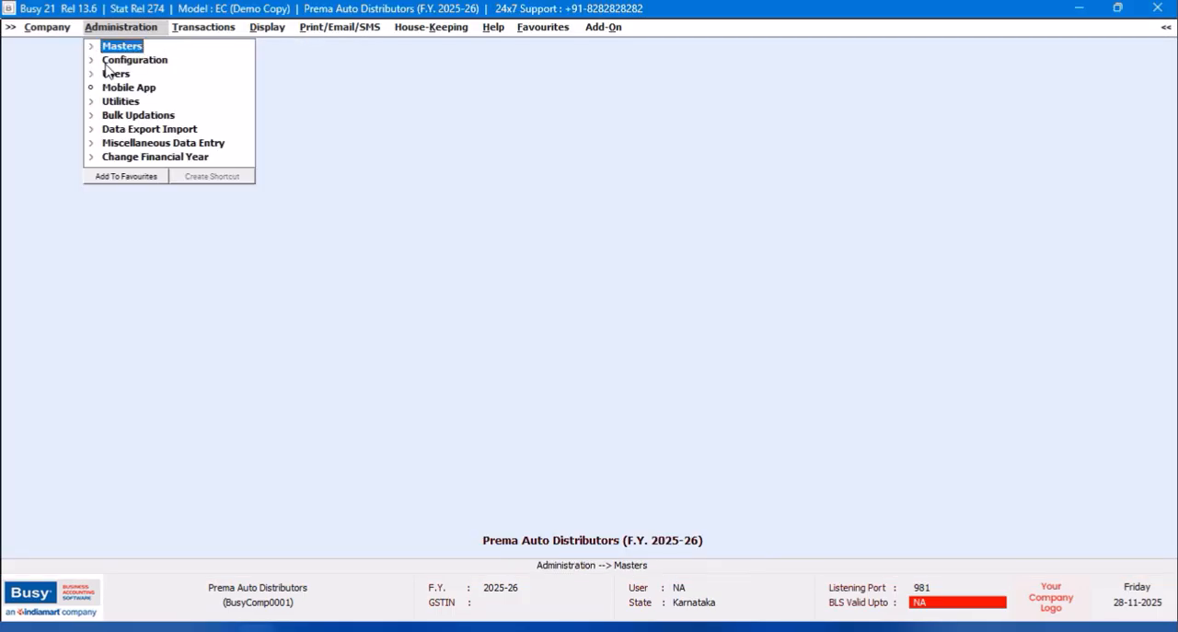
pyautogui.click(118, 60)
pyautogui.click(142, 63)
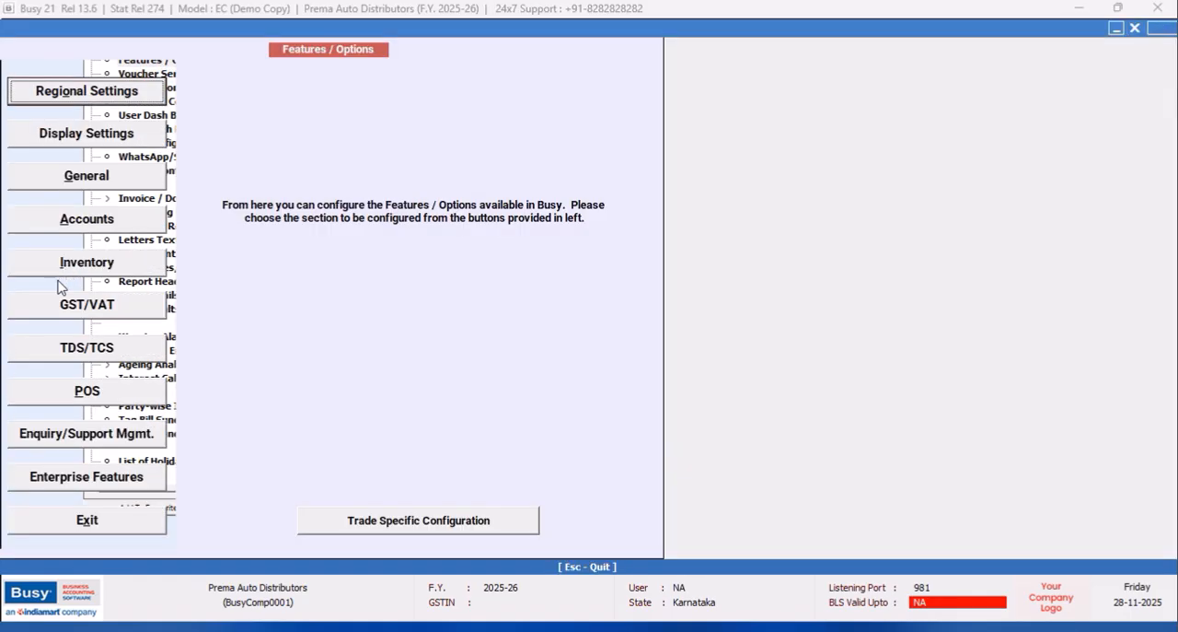
pyautogui.click(88, 271)
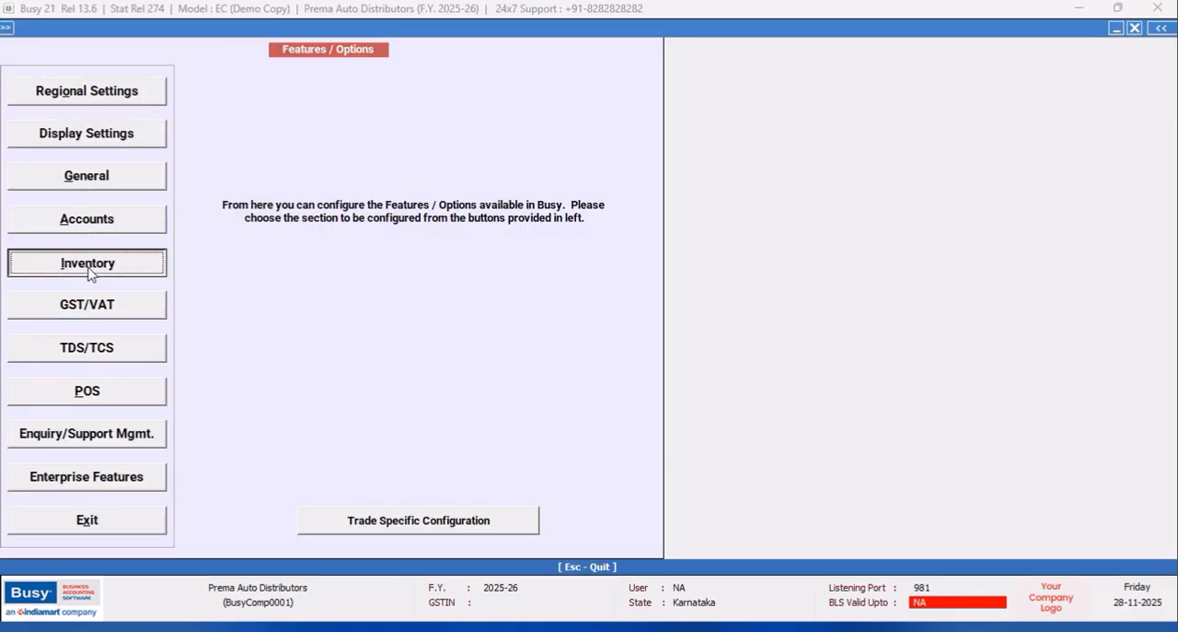
pyautogui.click(234, 473)
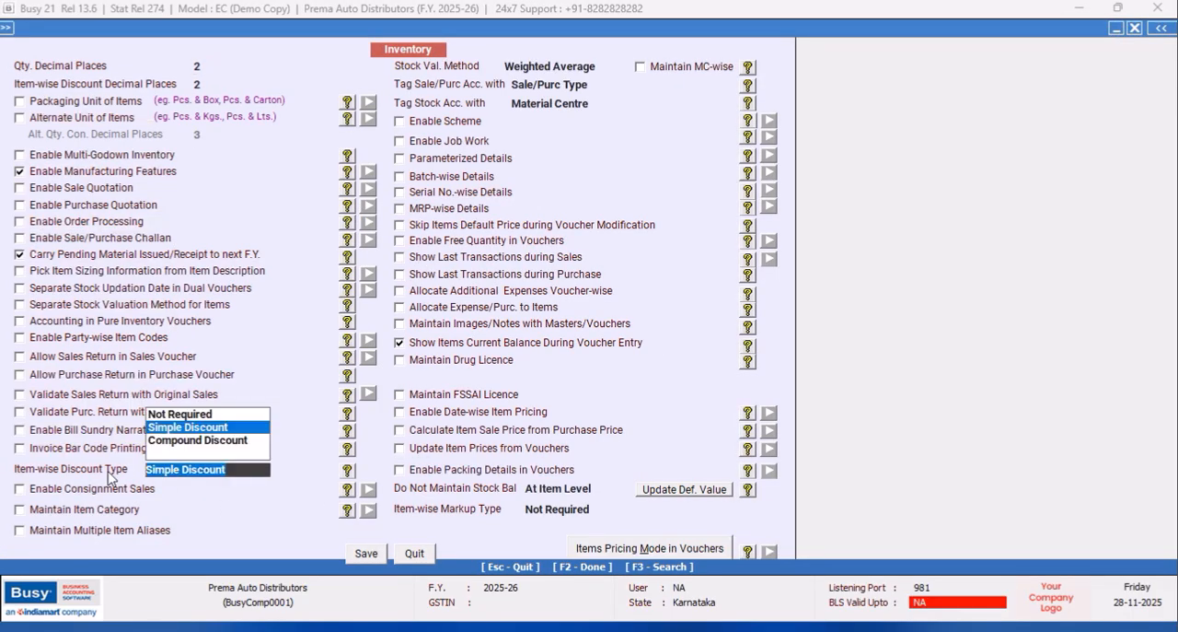
pyautogui.click(197, 441)
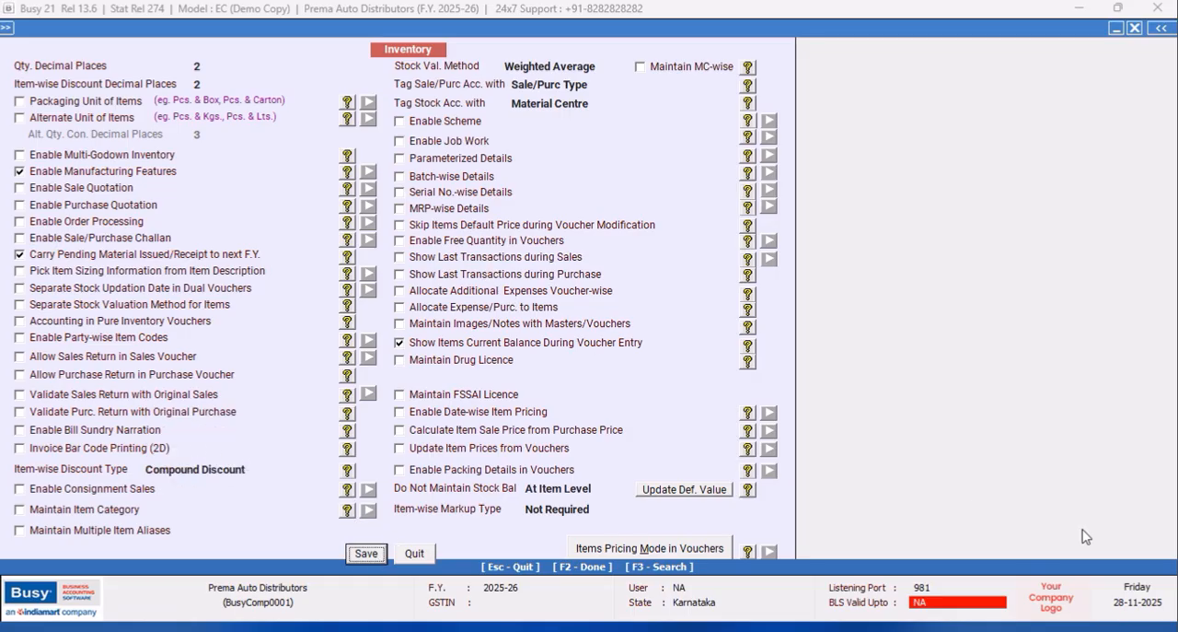
# Enable Allow Sales Return in Sales Voucher and Enable Party-wise Item Codes, save the Inventory options and exit Features / Options.
pyautogui.click(1081, 605)
pyautogui.click(20, 356)
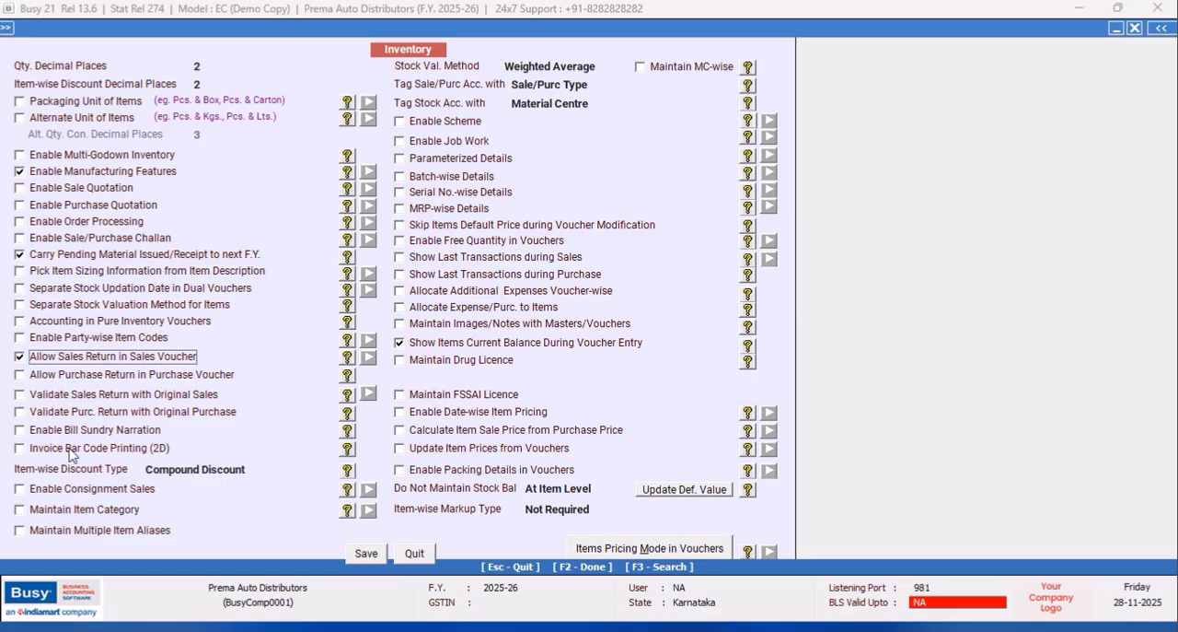
pyautogui.click(21, 338)
pyautogui.click(360, 556)
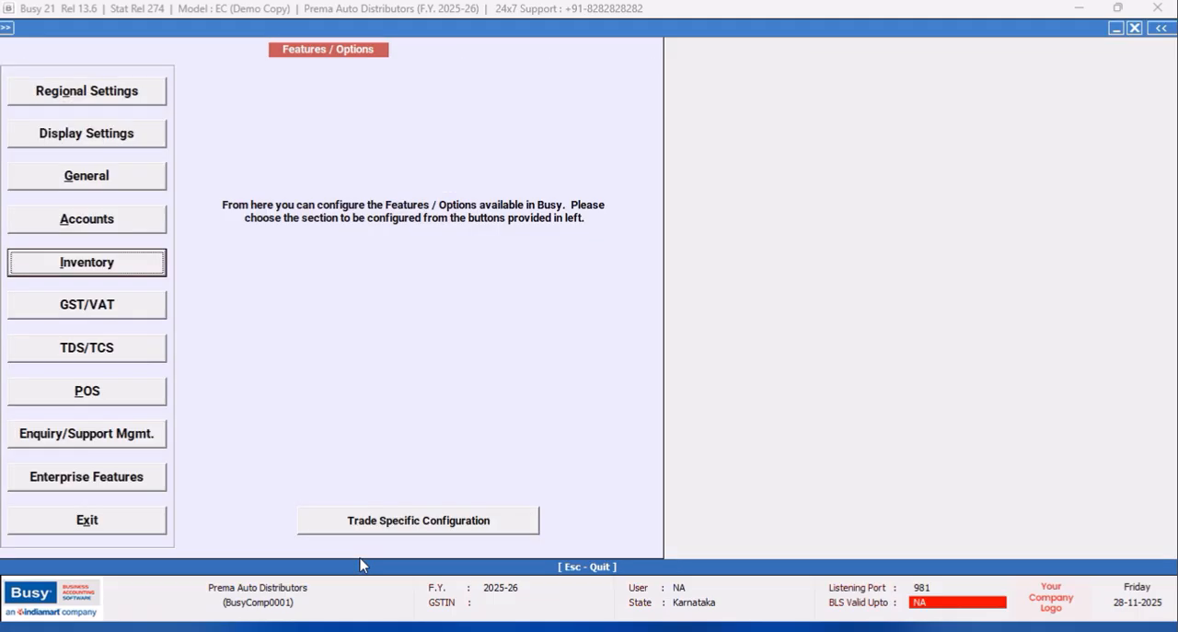
pyautogui.click(104, 521)
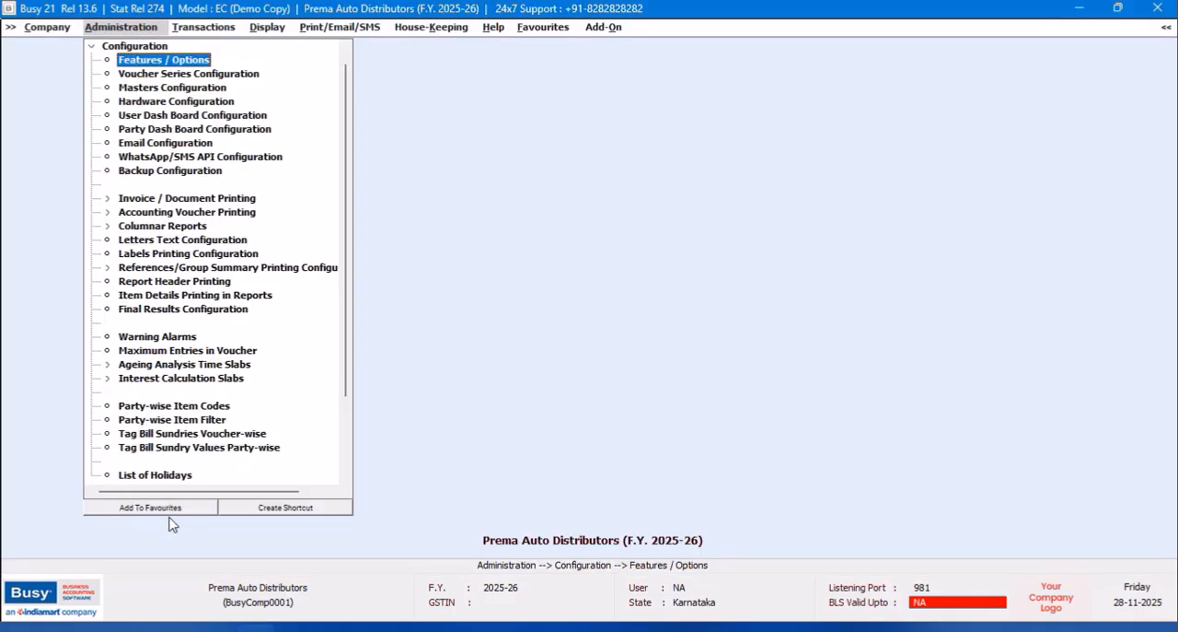
# Check the saved Inventory section of Features / Options, leaving it without changes.
pyautogui.click(143, 63)
pyautogui.click(92, 264)
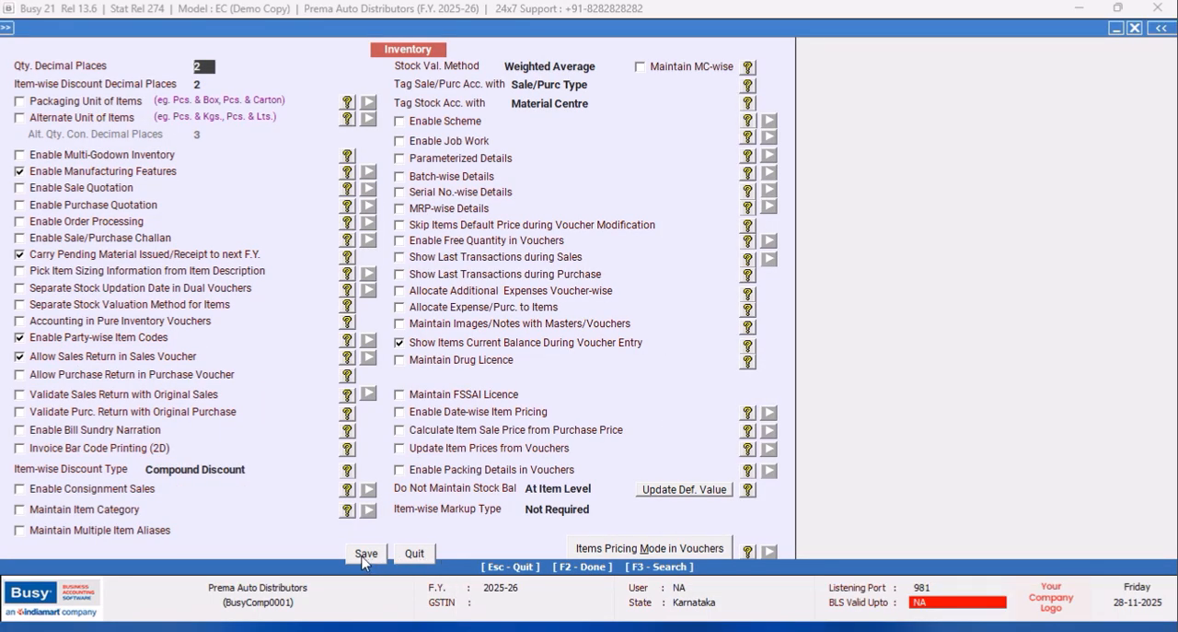
pyautogui.click(416, 556)
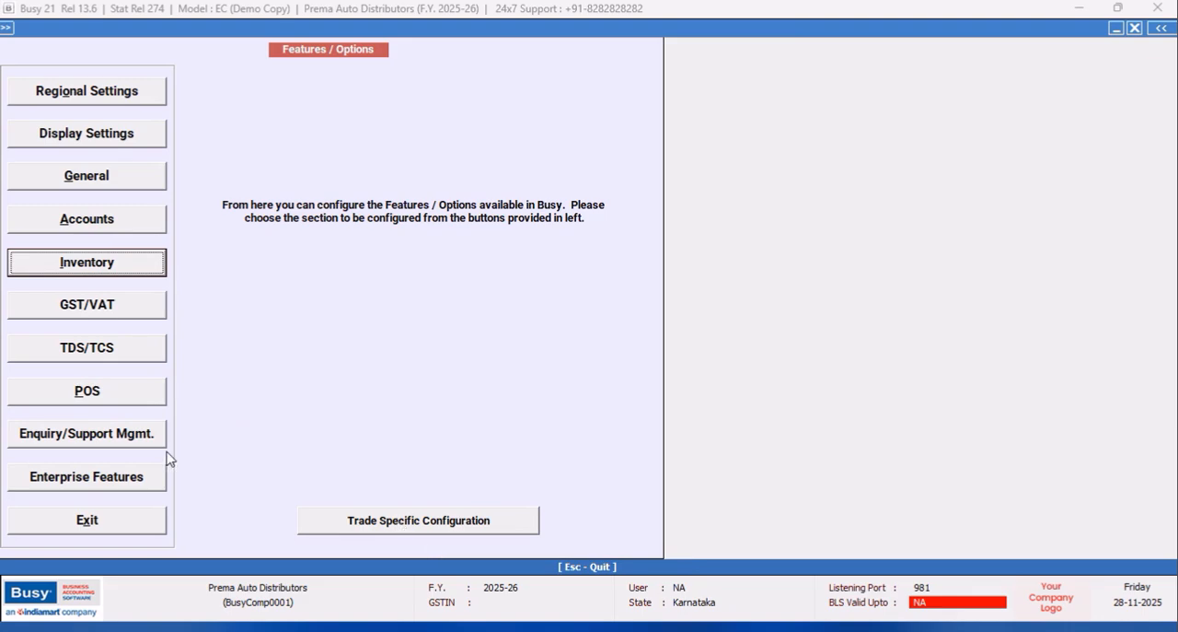
pyautogui.click(132, 518)
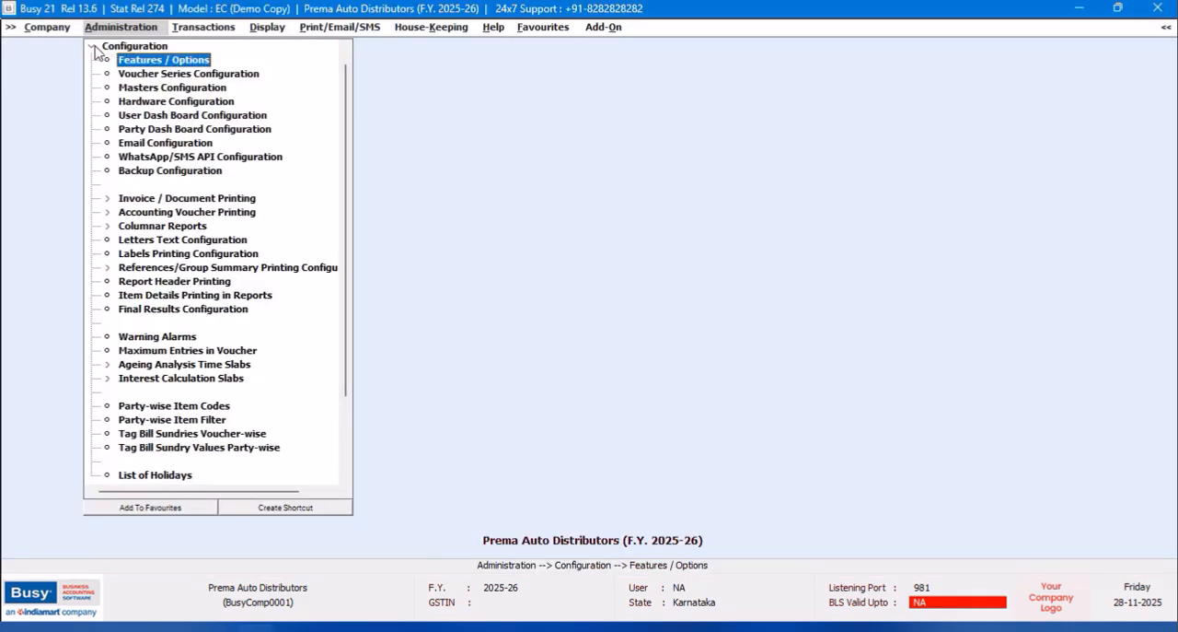
# Start a new discount structure master named Whole Sale.
pyautogui.click(93, 47)
pyautogui.click(93, 46)
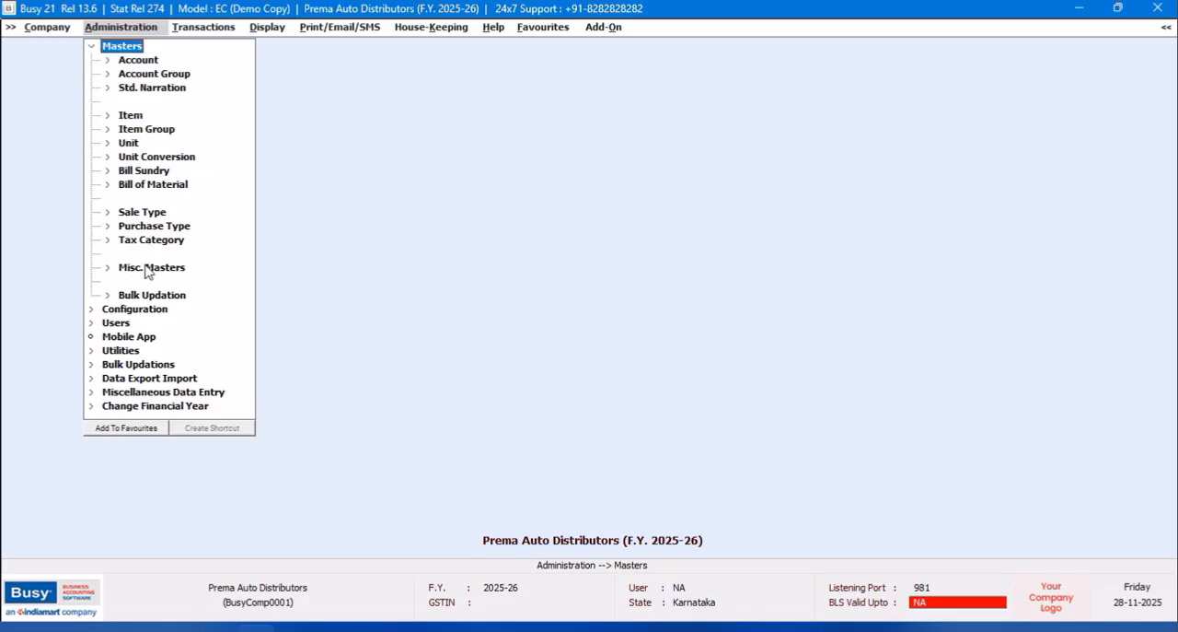
pyautogui.click(147, 269)
pyautogui.click(171, 282)
pyautogui.doubleClick(158, 295)
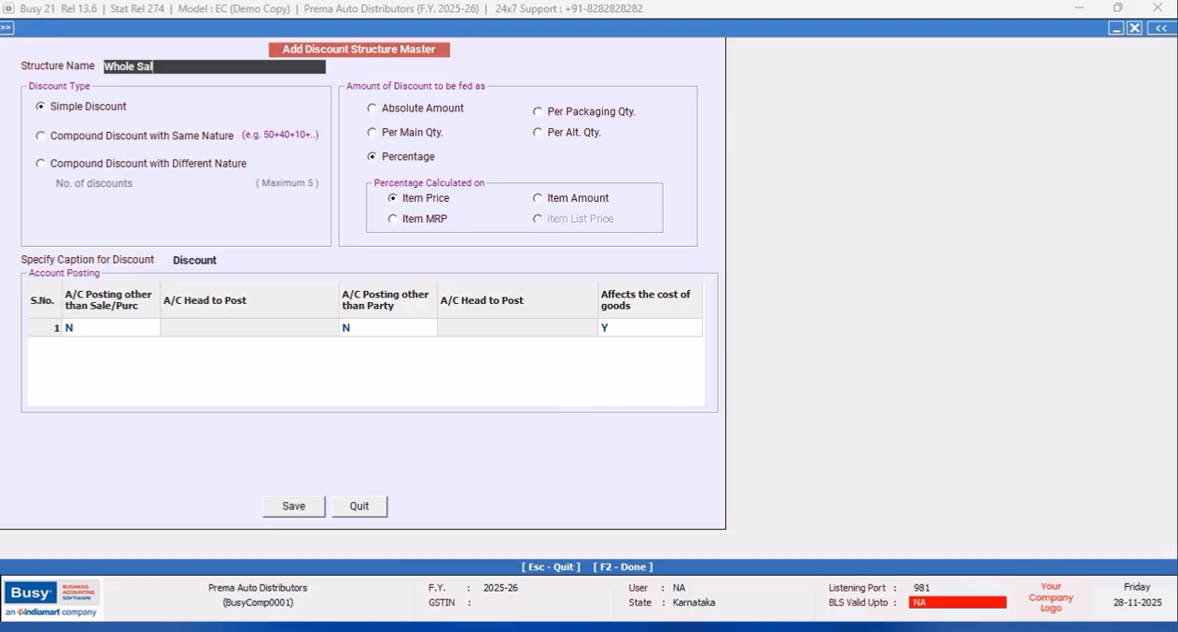
pyautogui.write('Whole Sale')
pyautogui.press('Return')
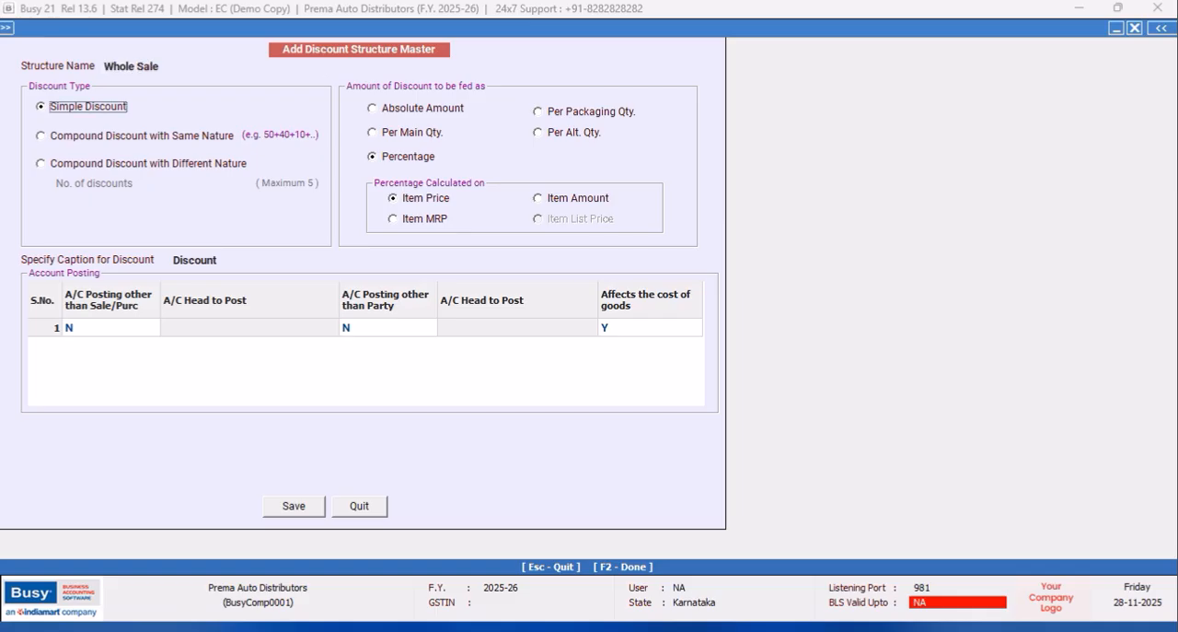
# Set the structure's discount type to Compound Discount with Different Nature with 2 discounts.
pyautogui.click(41, 164)
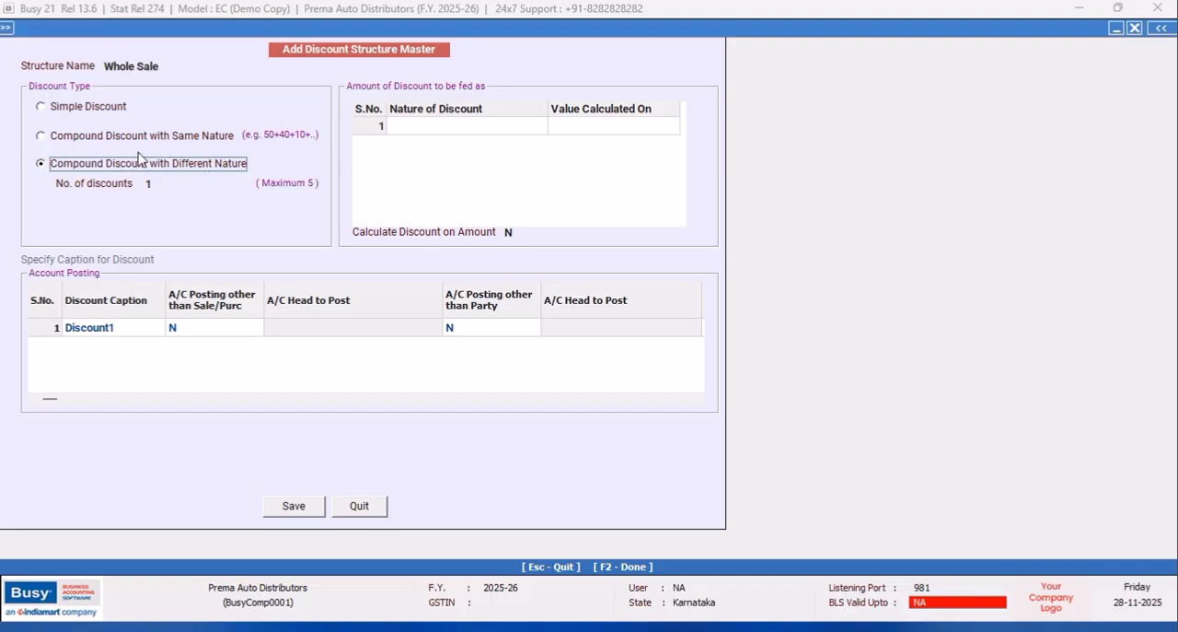
pyautogui.click(156, 181)
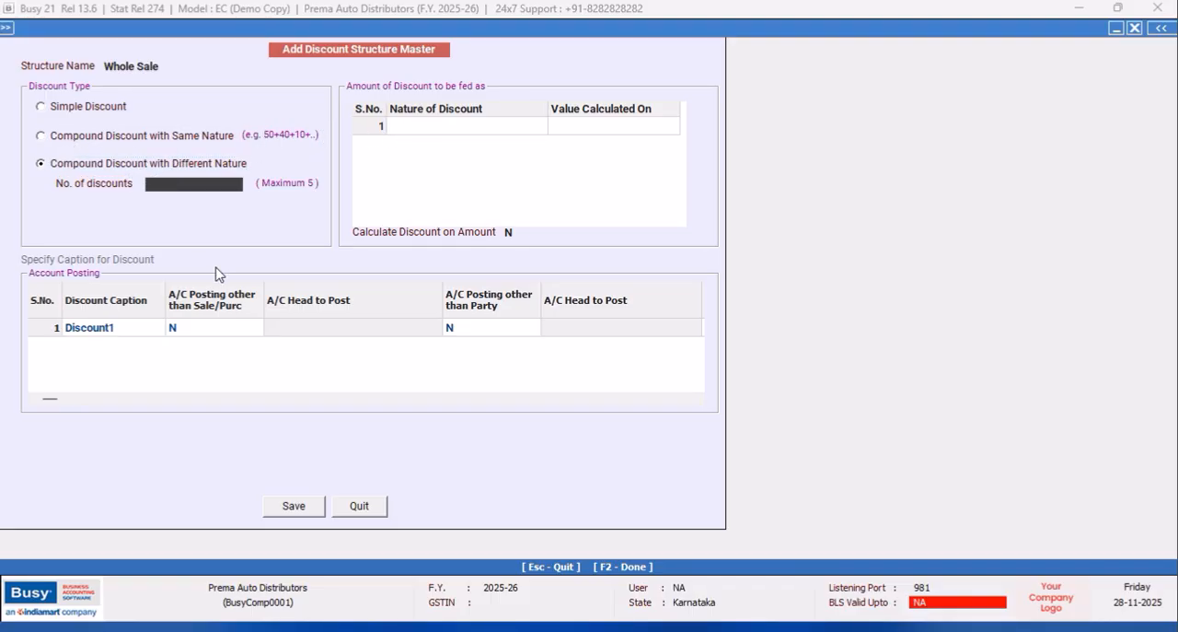
pyautogui.press('Return')
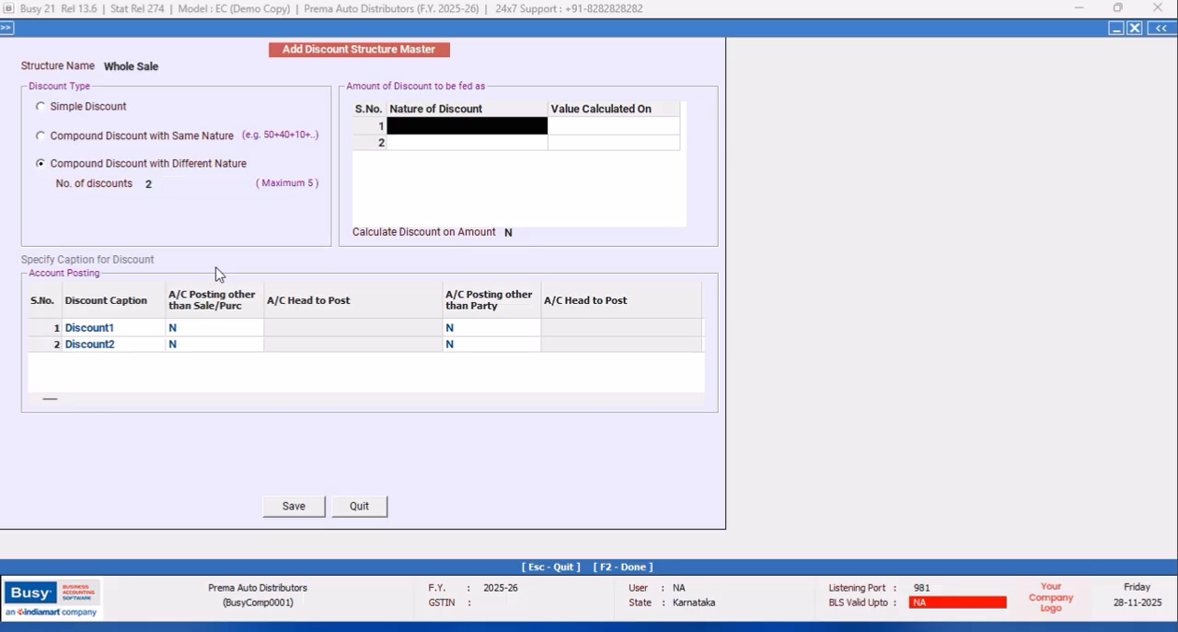
# Set the first discount's nature to Percentage, calculated on Item List Price.
pyautogui.press('Return')
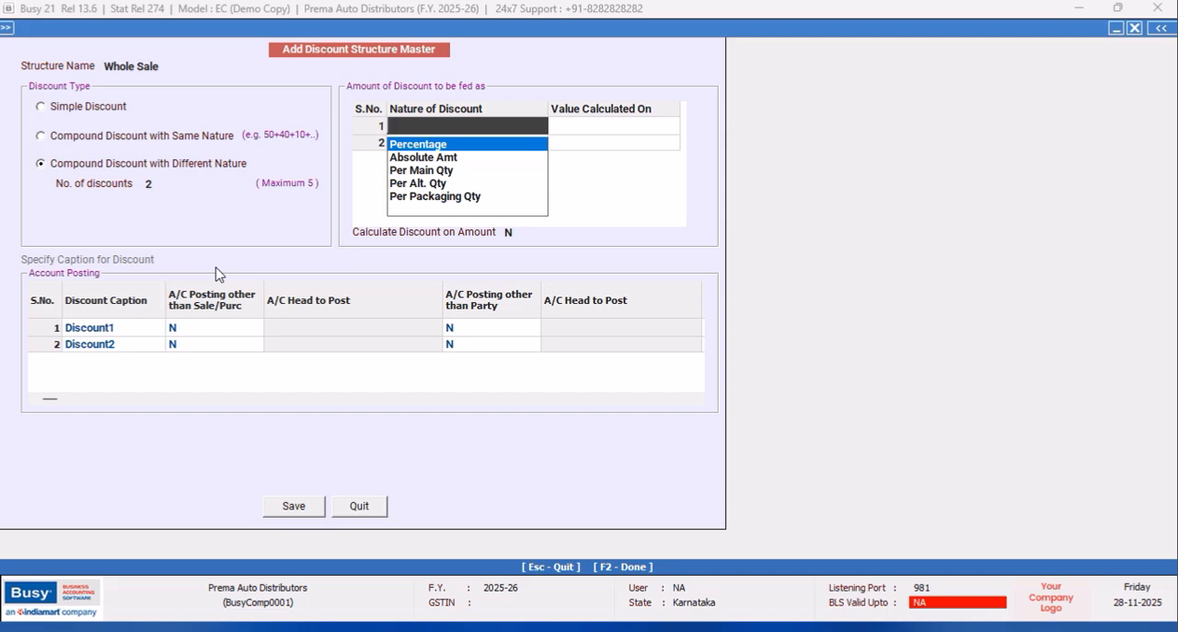
pyautogui.press('Return')
pyautogui.press('Return')
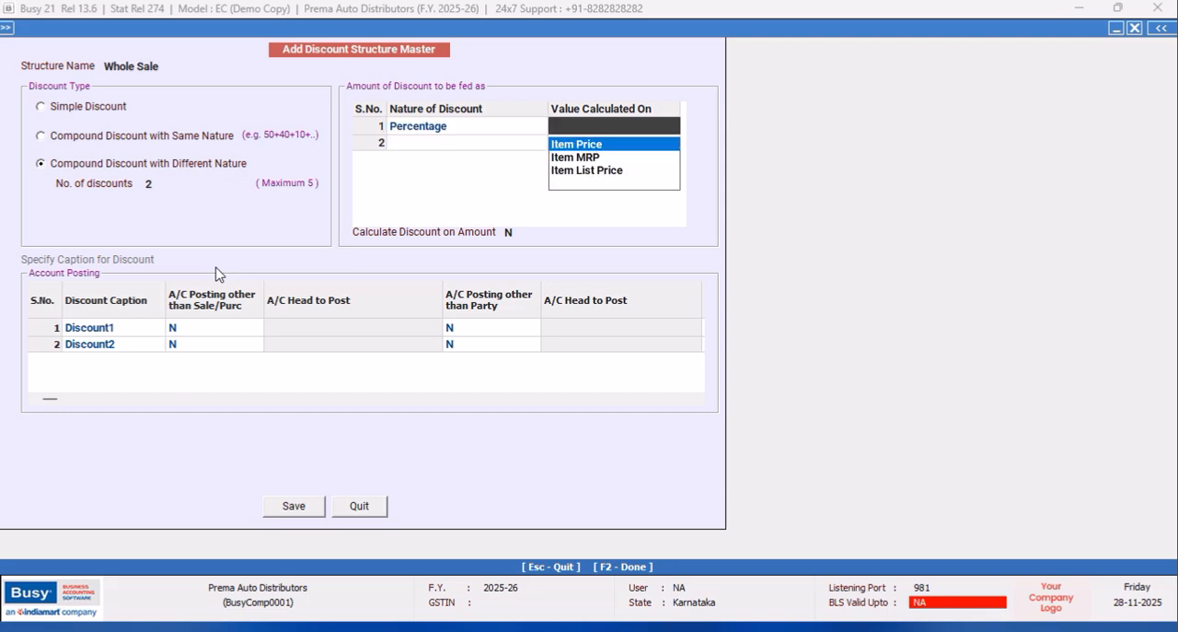
pyautogui.press('Down')
pyautogui.press('Down')
# Set the second discount to Percentage calculated on Item Price, keeping Calculate Discount on Amount at N.
pyautogui.press('Return')
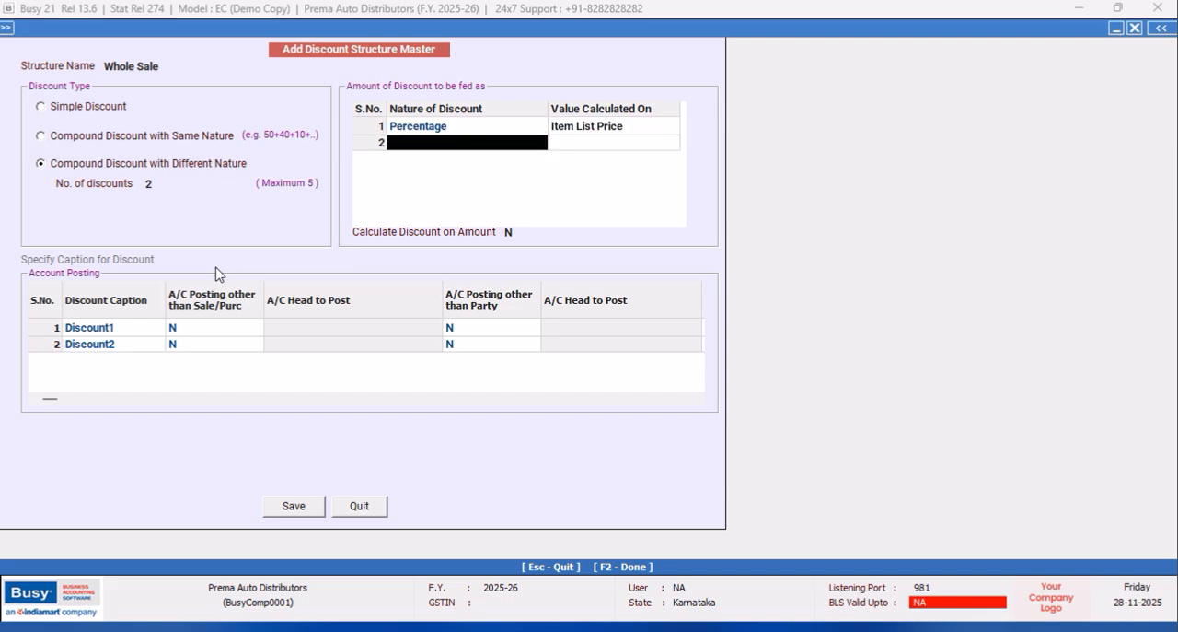
pyautogui.press('Return')
pyautogui.press('Return')
pyautogui.press('Return')
pyautogui.press('Return')
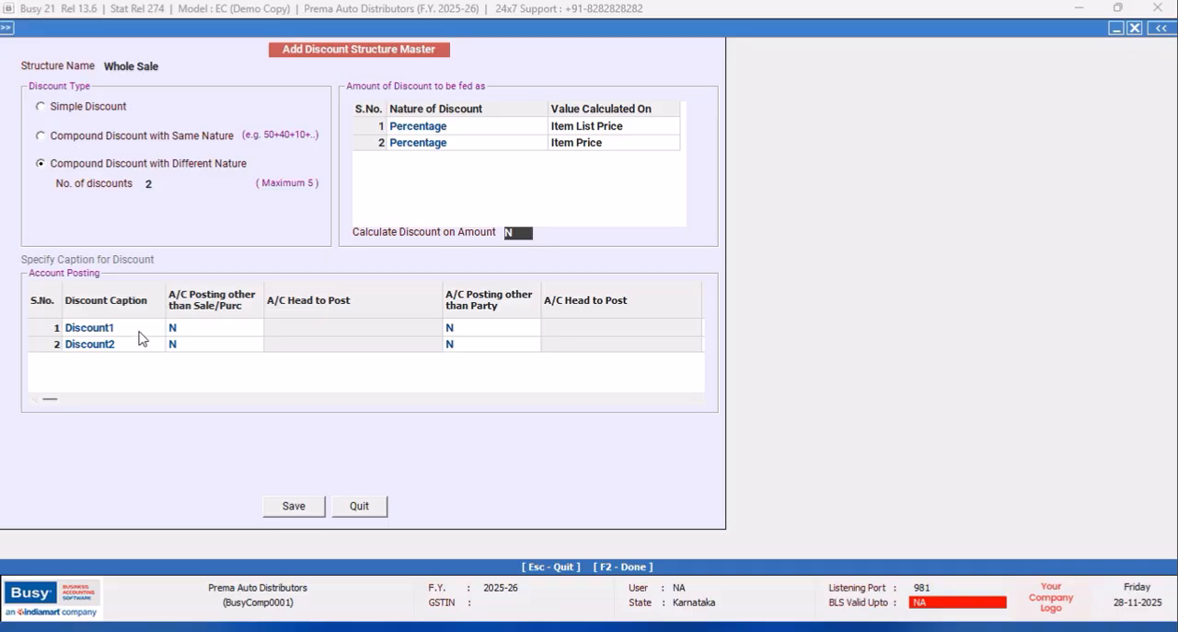
pyautogui.press('Return')
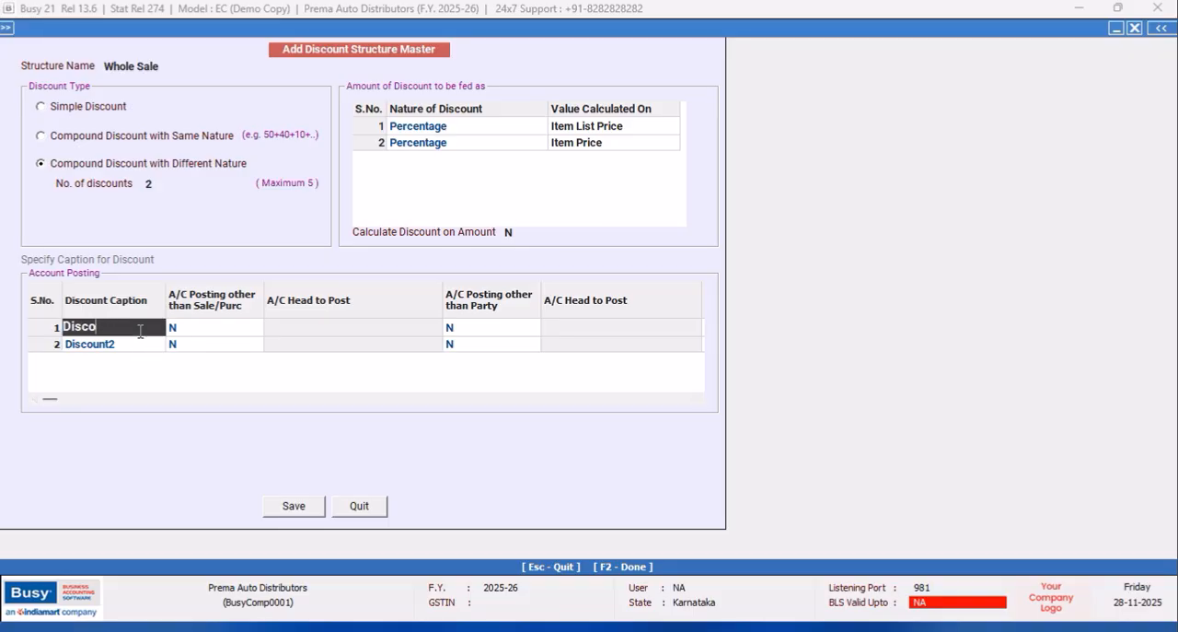
# Caption the two discounts Discount and Cash Discount, then save the Whole Sale structure and close the form.
pyautogui.write('Discount')
pyautogui.press('Return')
pyautogui.press('Return')
pyautogui.press('Return')
pyautogui.press('Return')
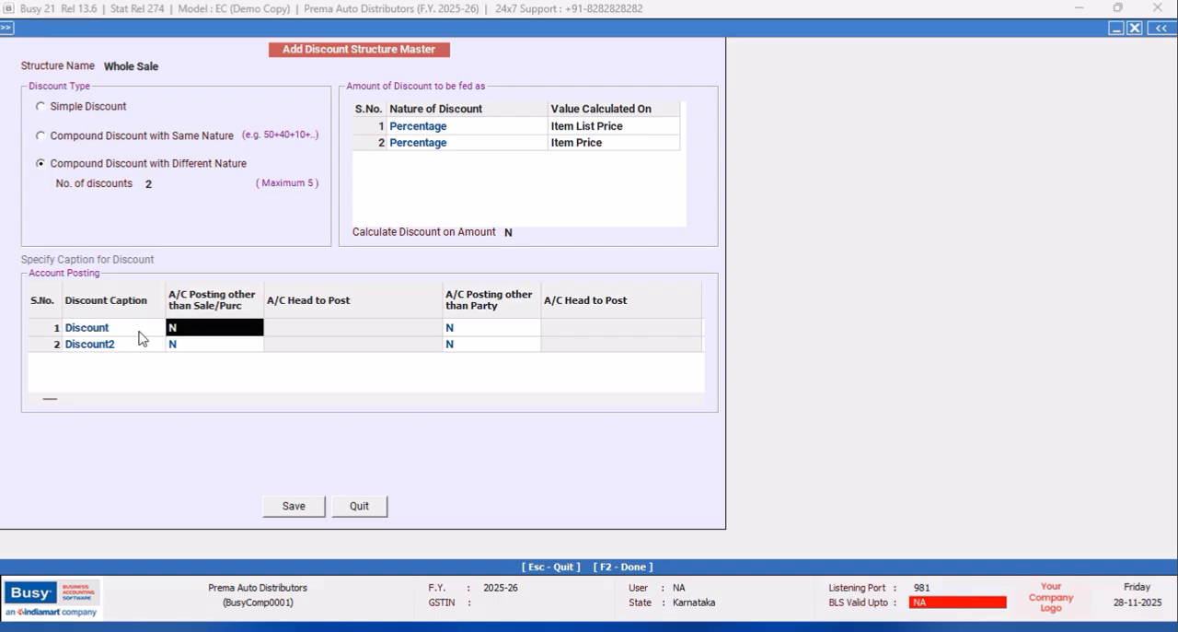
pyautogui.write('c')
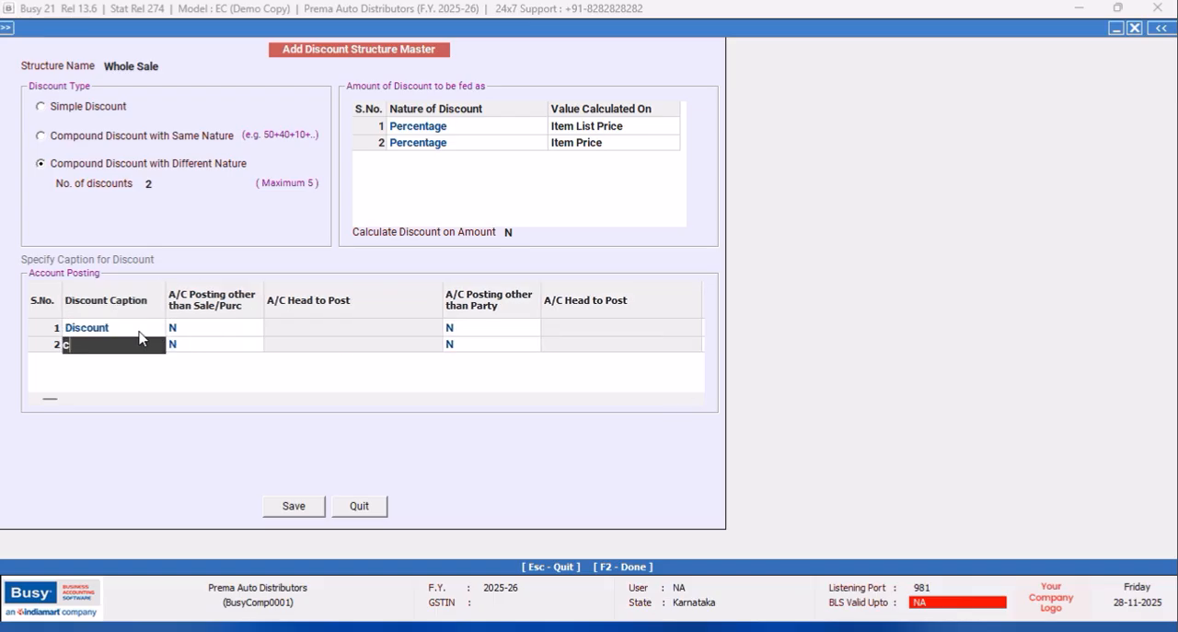
pyautogui.write('ash Discount')
pyautogui.press('Return')
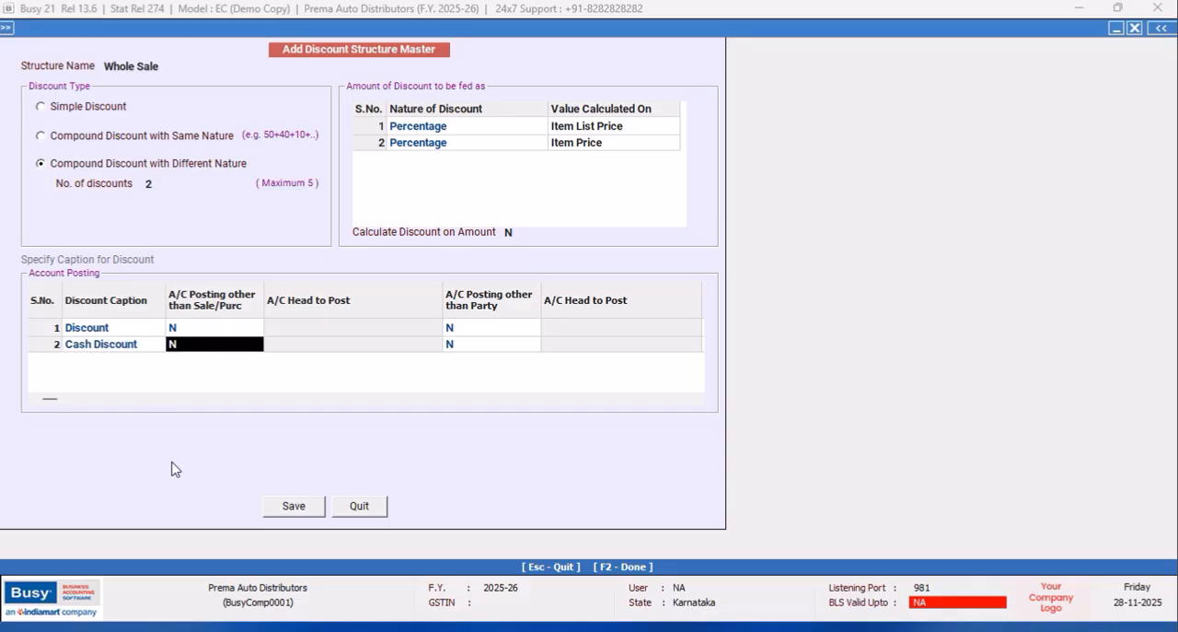
pyautogui.click(292, 506)
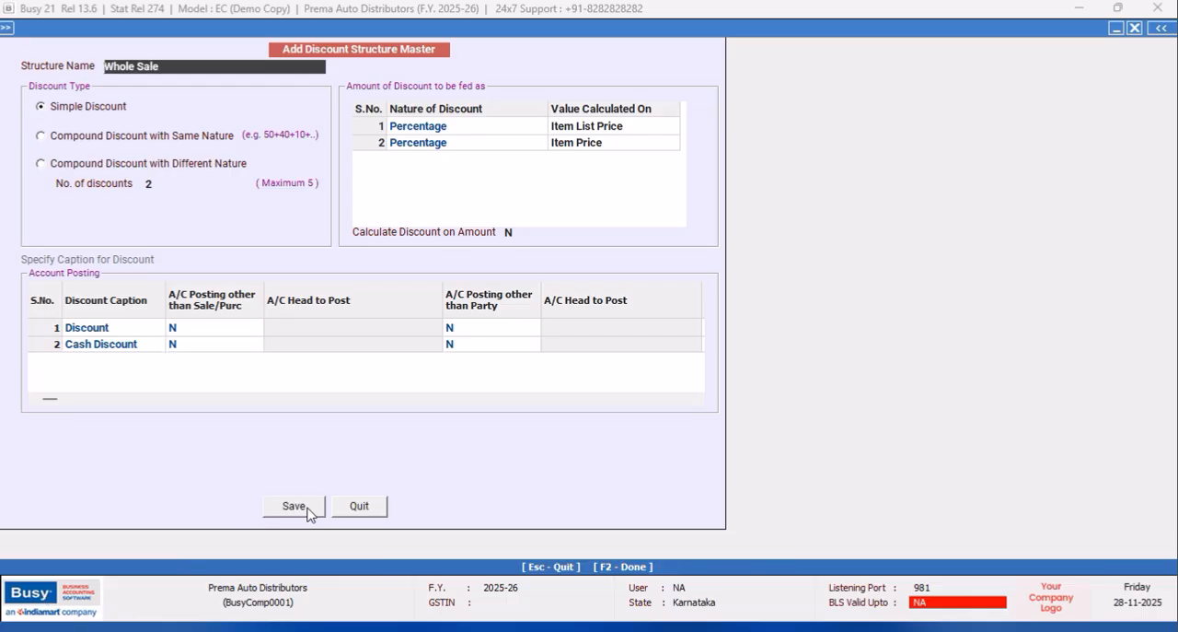
pyautogui.click(379, 506)
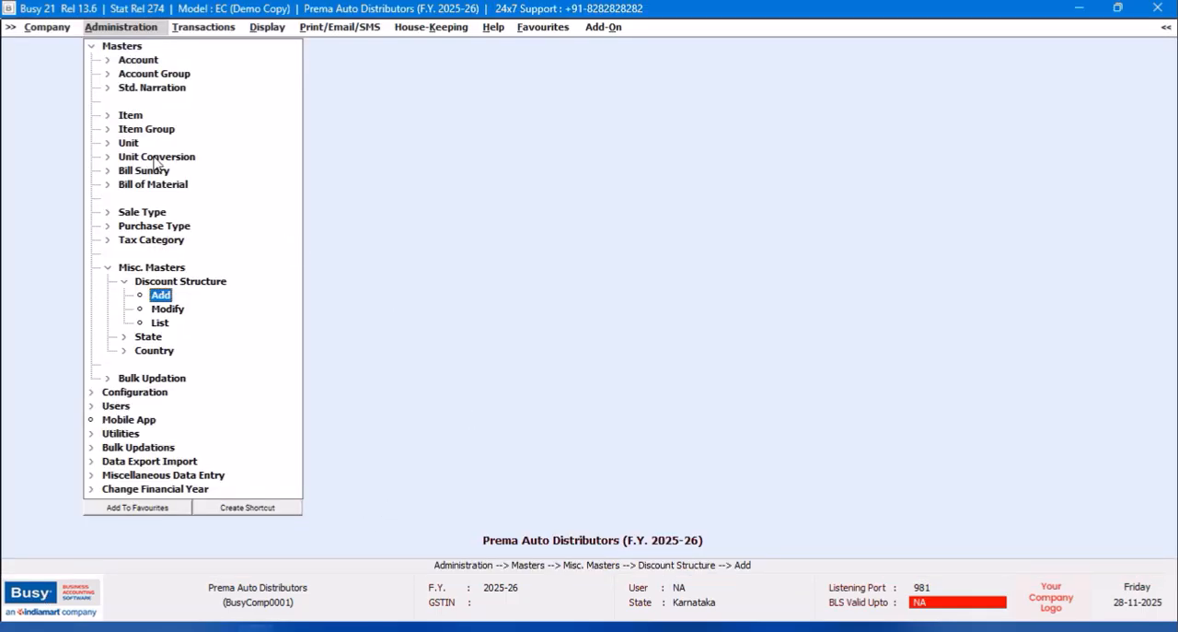
# Assign the Whole Sale discount structure to the Main sales series in its voucher configuration, then save and close the series setup.
pyautogui.click(129, 59)
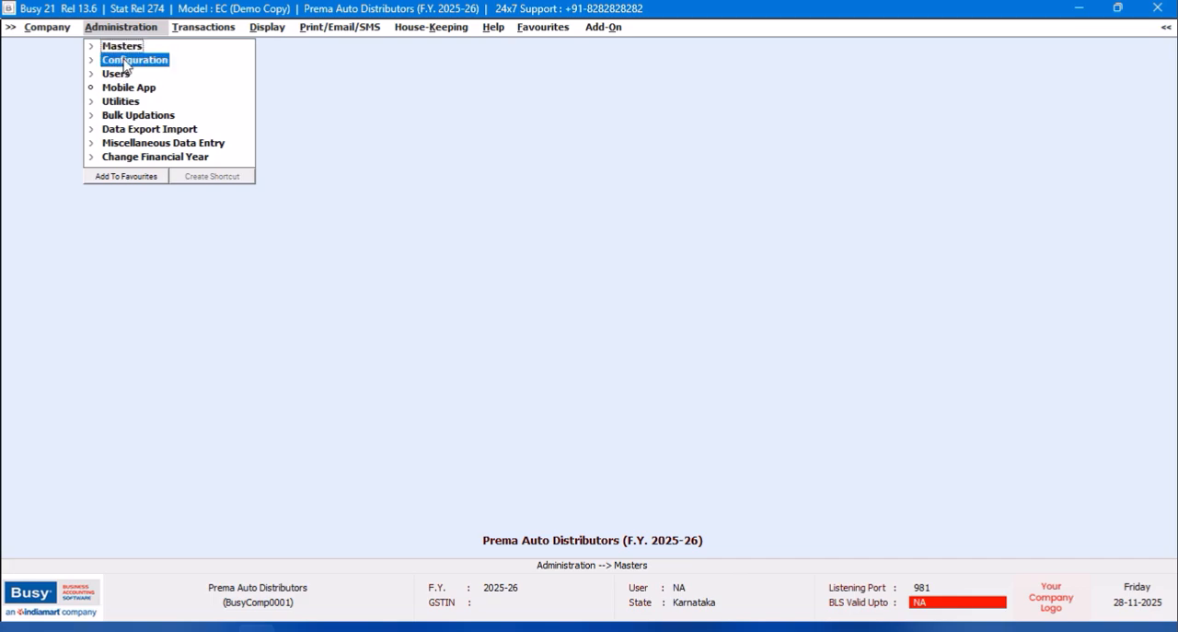
pyautogui.click(144, 74)
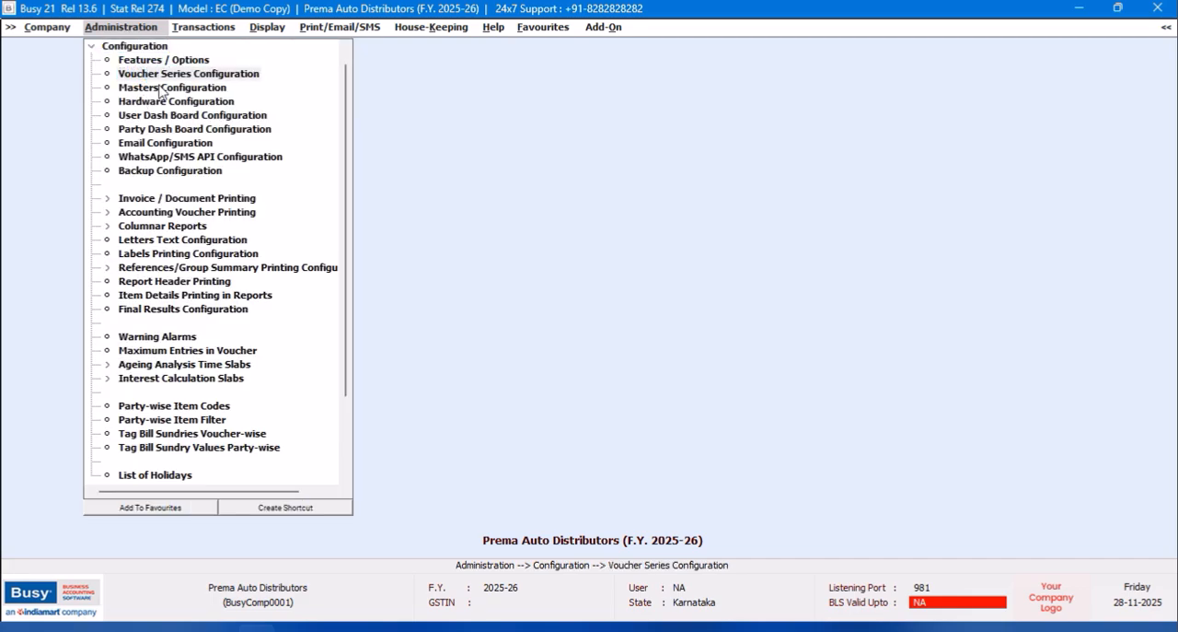
pyautogui.click(28, 116)
pyautogui.click(91, 130)
pyautogui.click(413, 223)
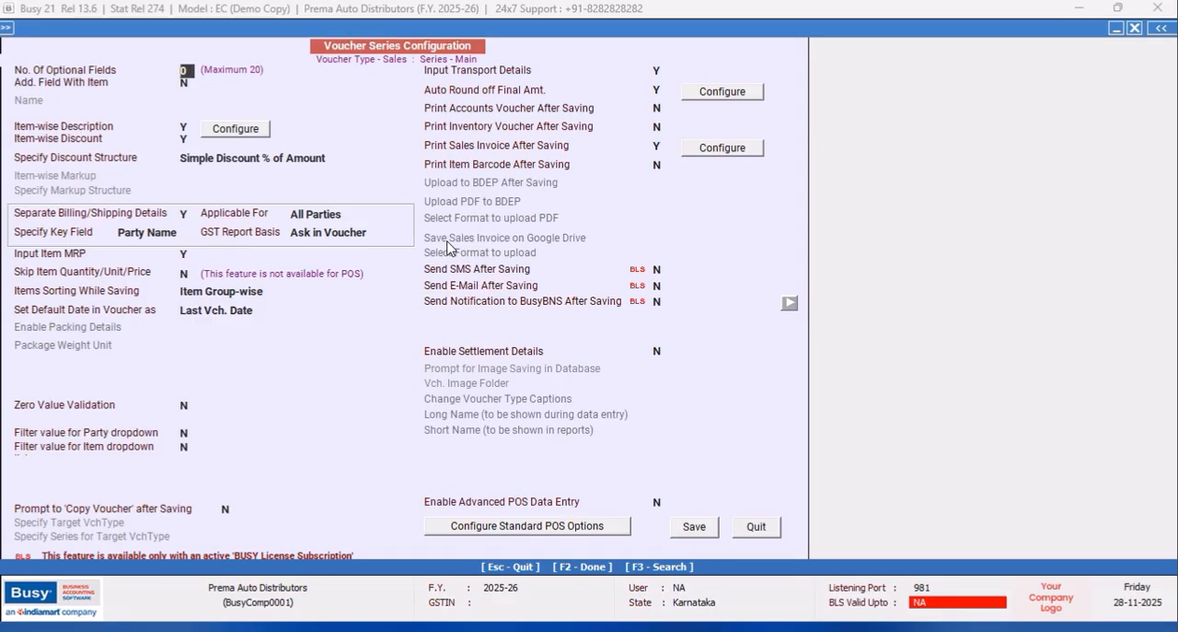
pyautogui.click(347, 156)
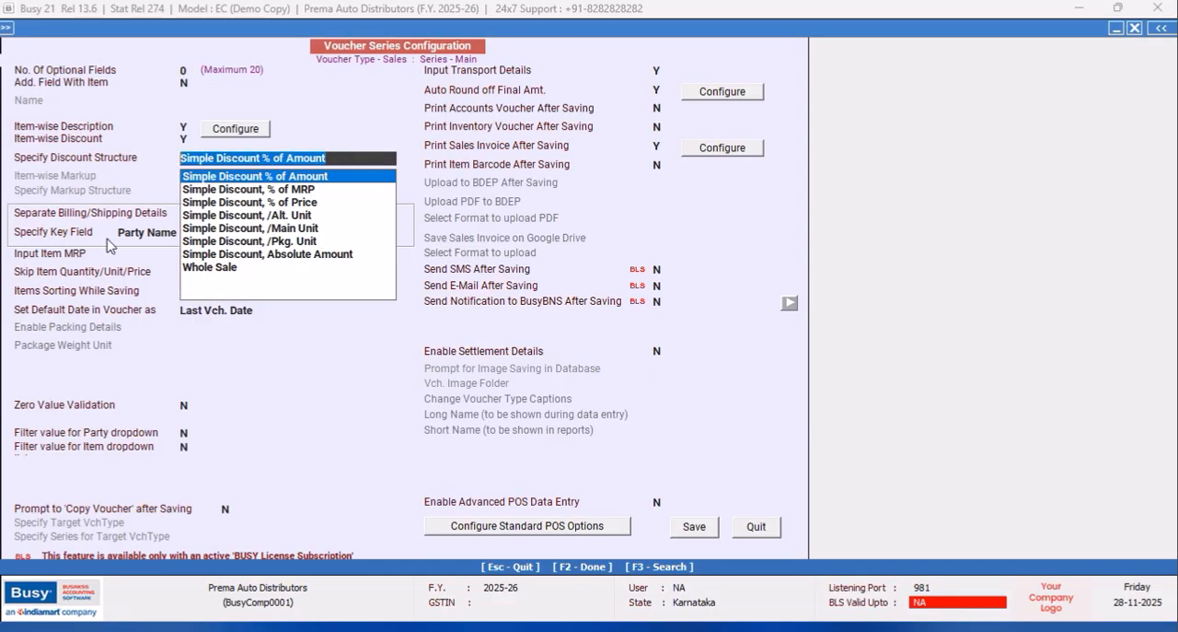
pyautogui.click(212, 278)
pyautogui.click(692, 531)
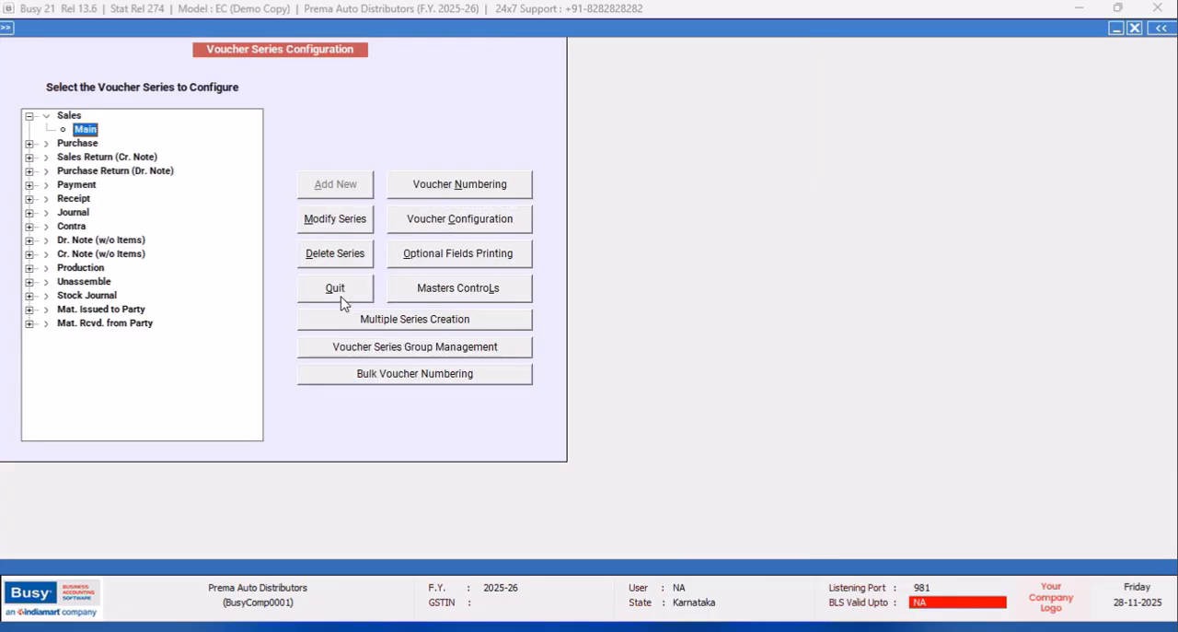
pyautogui.click(338, 297)
# Enable Maintain Images/Notes with Masters/Vouchers in the Inventory section of Features / Options.
pyautogui.click(125, 46)
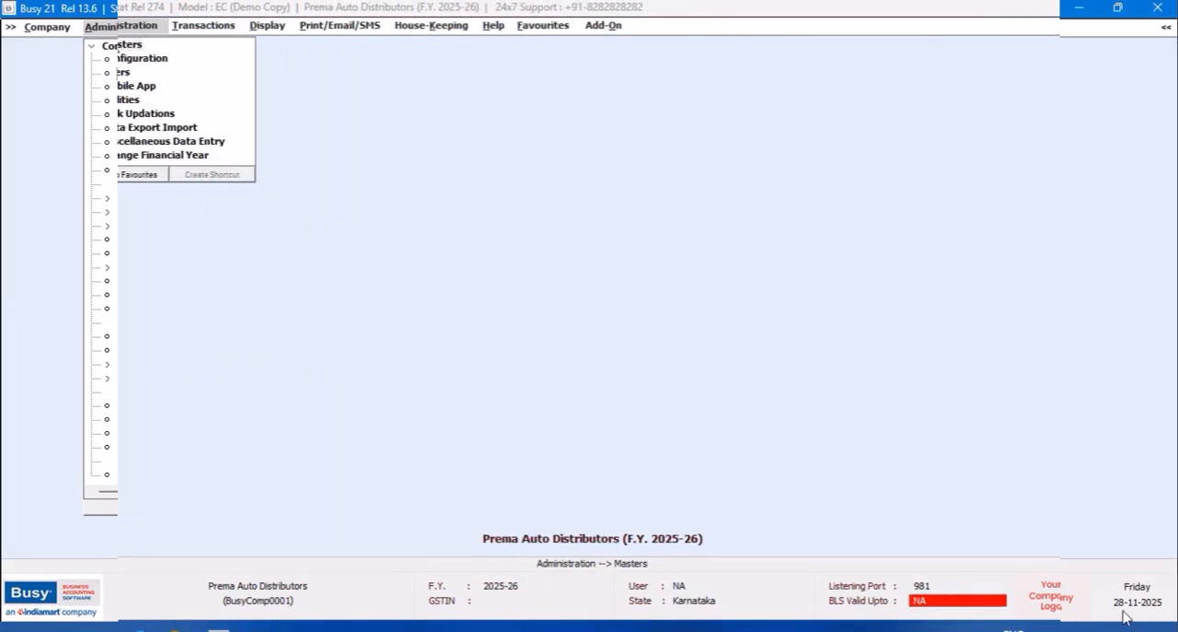
pyautogui.click(122, 46)
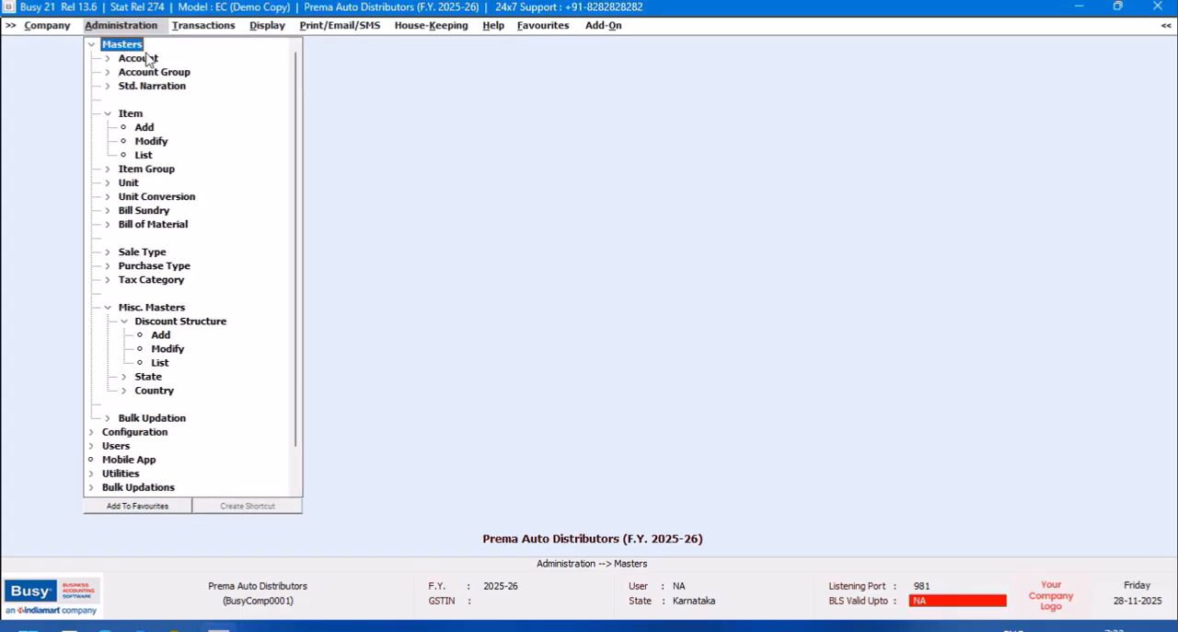
pyautogui.click(93, 47)
pyautogui.click(131, 60)
pyautogui.click(125, 61)
pyautogui.click(75, 267)
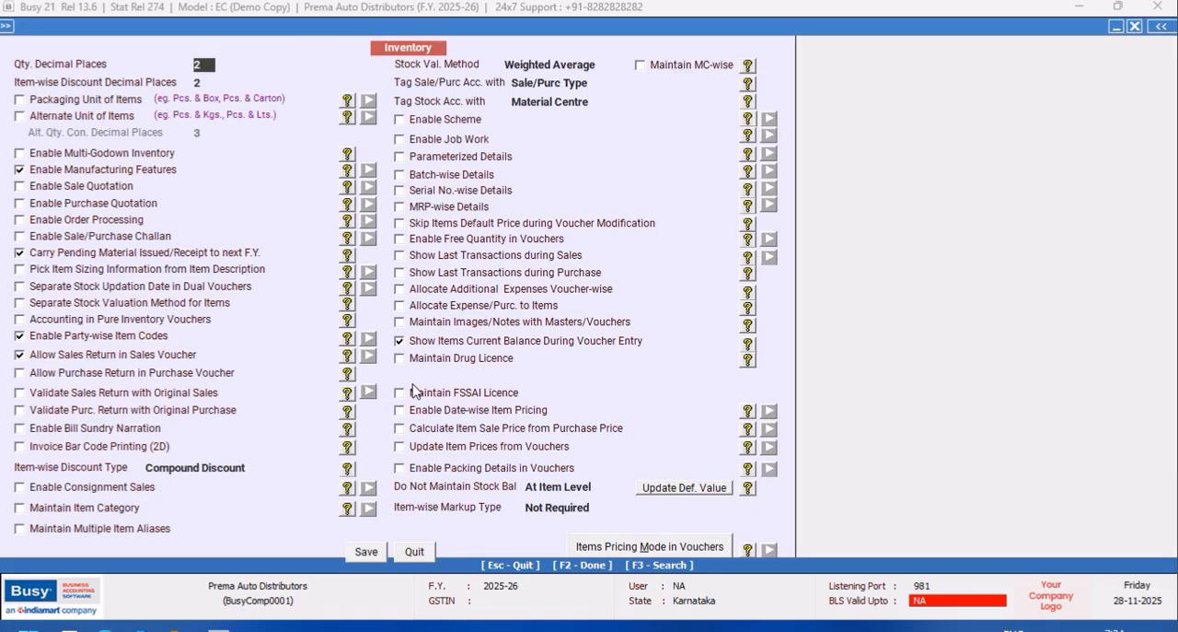
pyautogui.click(411, 323)
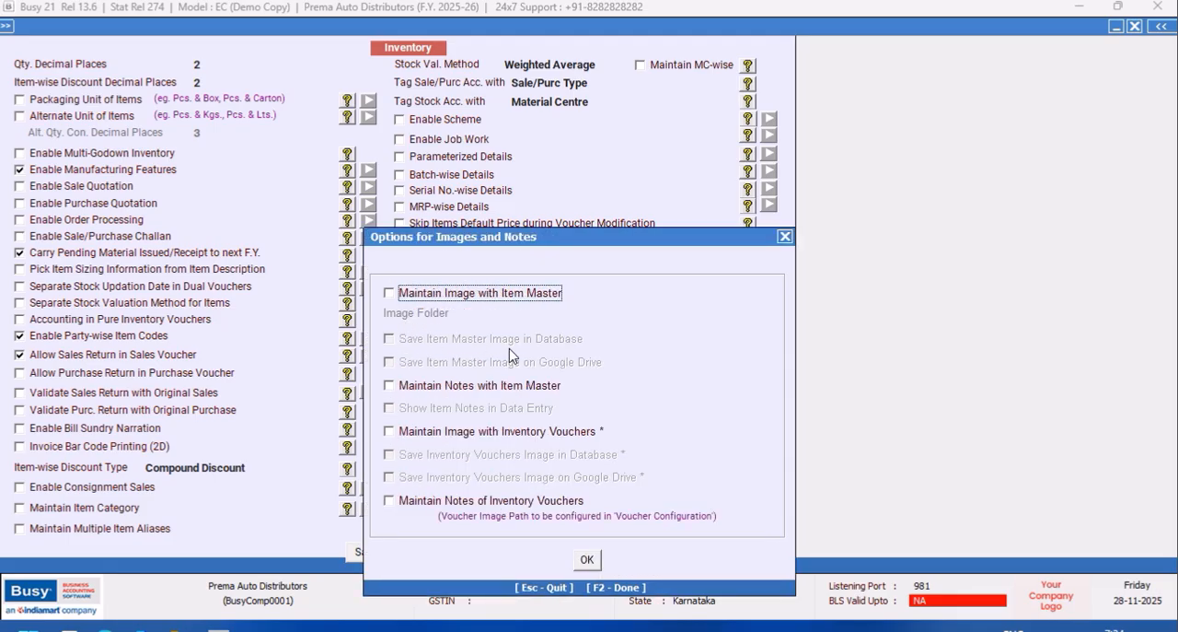
# Turn on Maintain Notes with Item Master and Show Item Notes in Data Entry, and accept the image and note options.
pyautogui.click(389, 387)
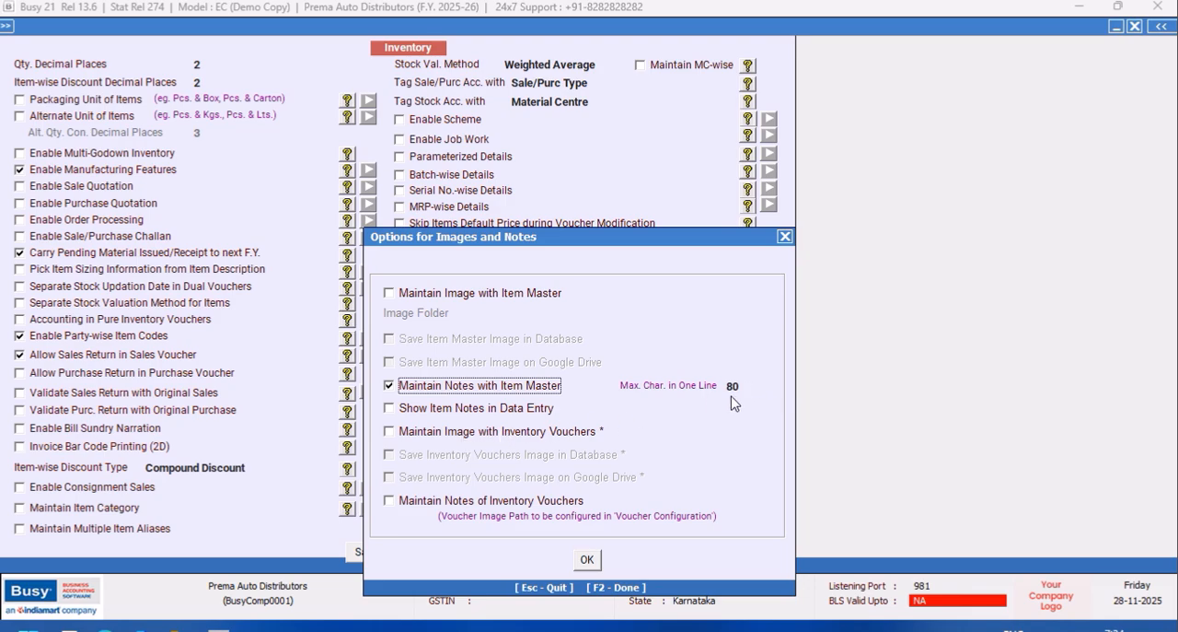
pyautogui.click(390, 410)
pyautogui.click(389, 409)
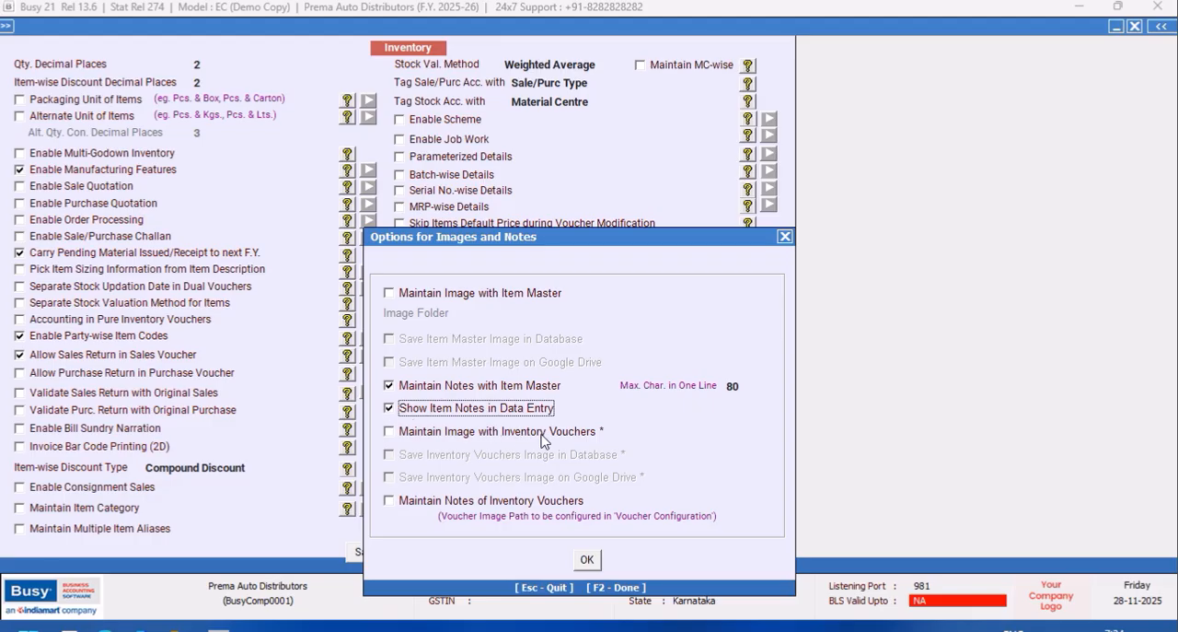
pyautogui.click(586, 561)
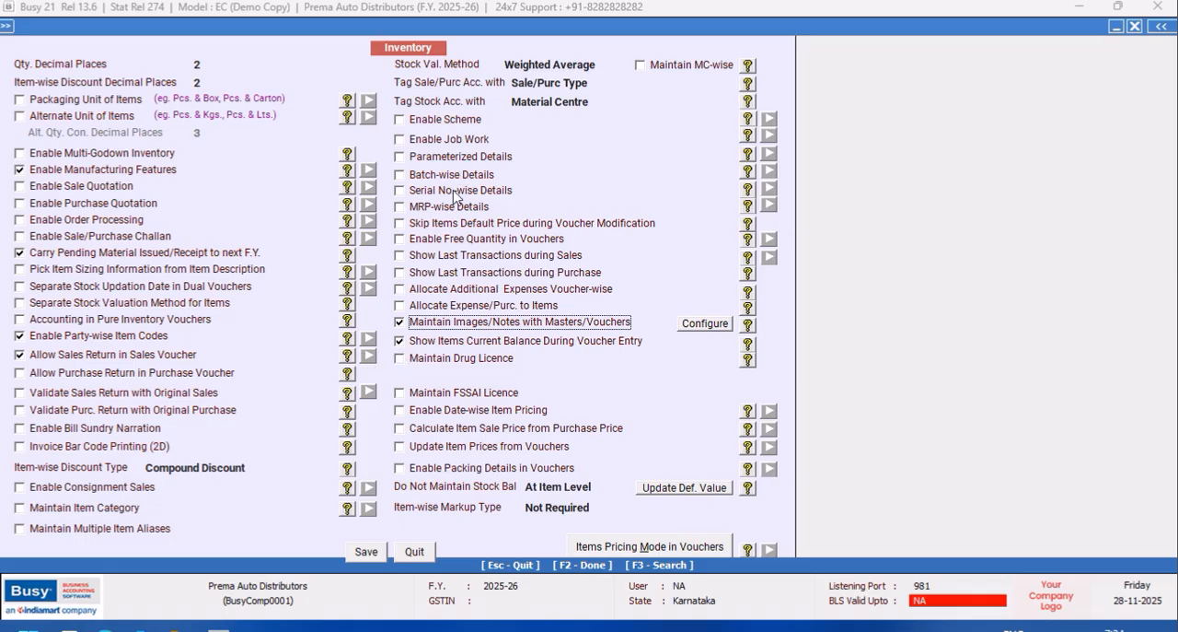
# Turn on Maintain Notes of Inventory Vouchers in the image and note options and accept them.
pyautogui.click(714, 328)
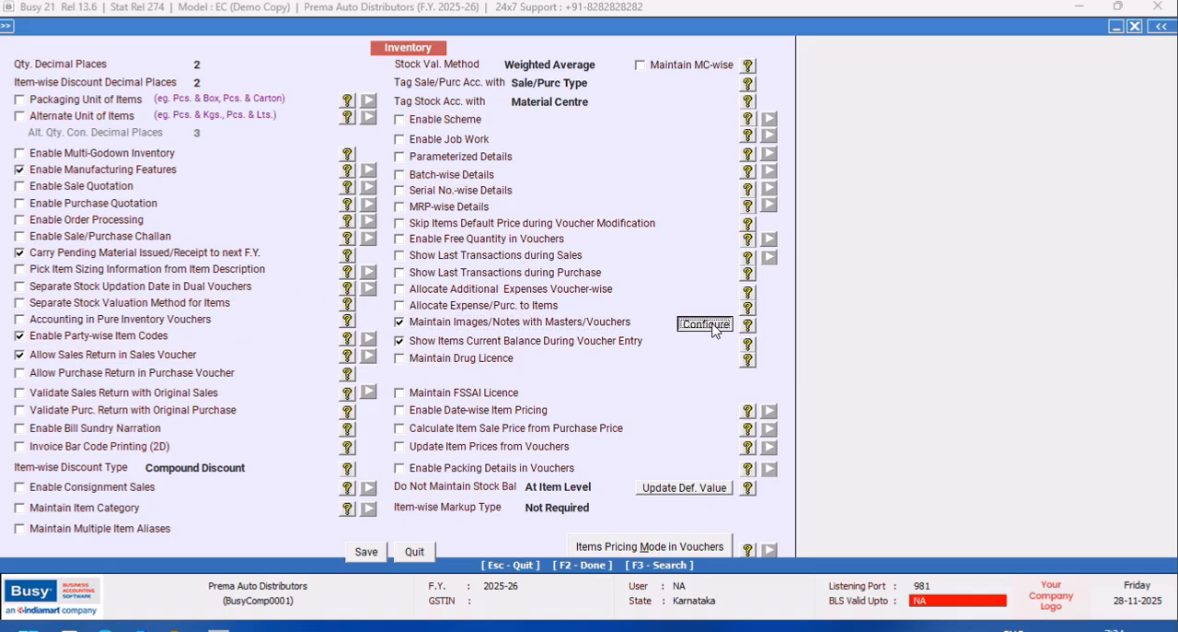
pyautogui.click(390, 502)
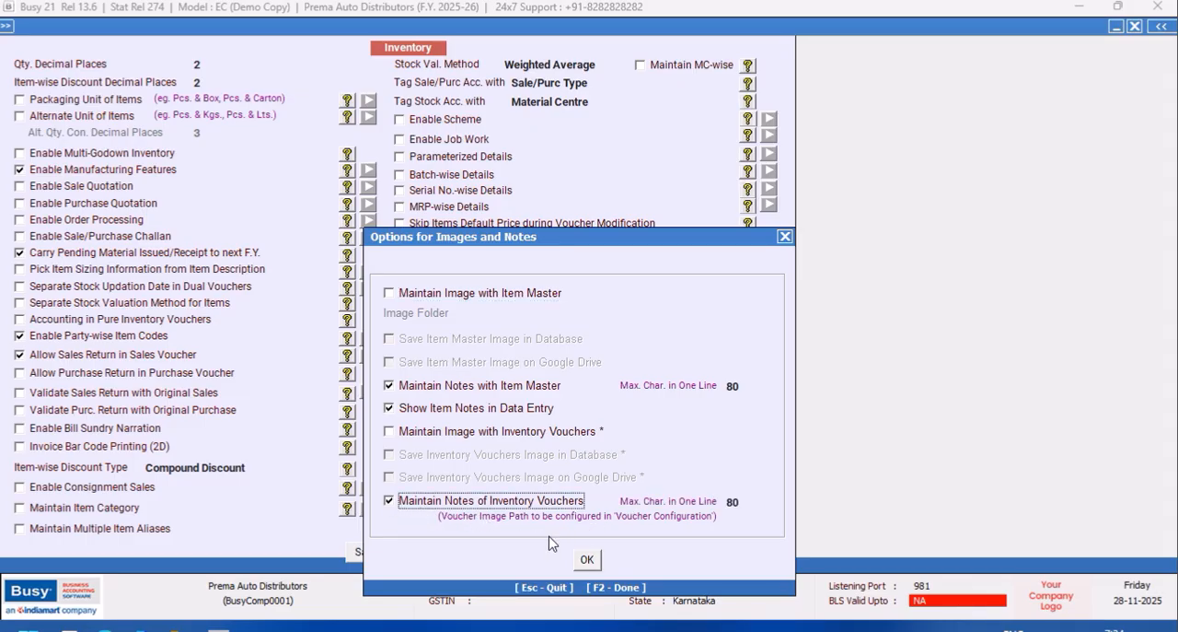
pyautogui.click(586, 561)
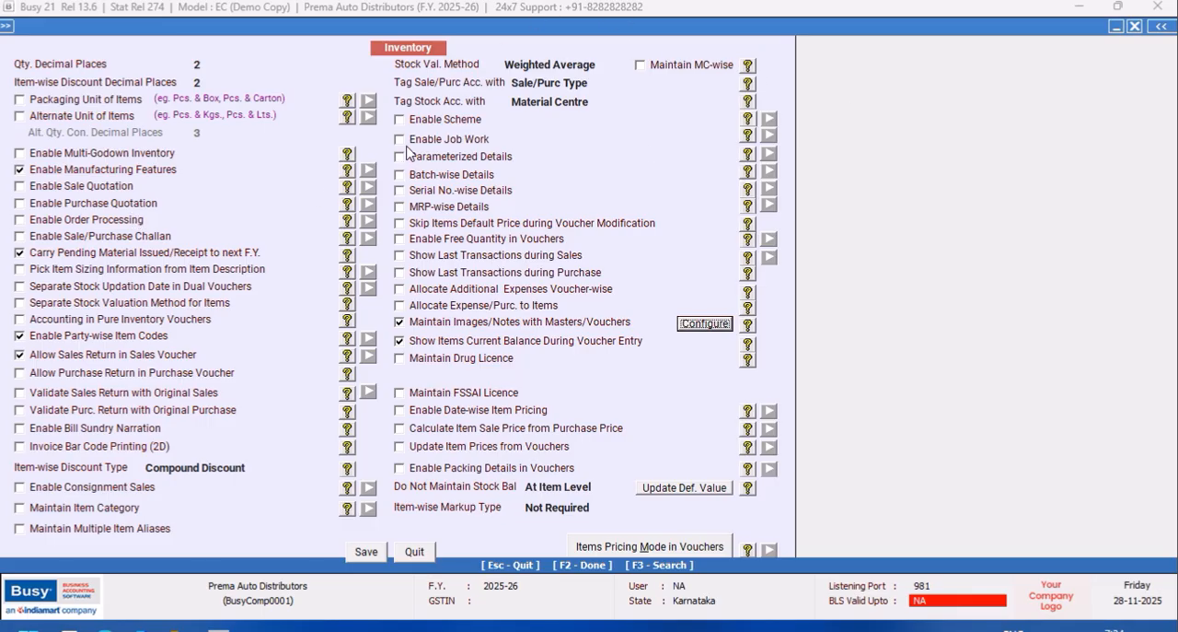
# Enable Batch-wise Details and set both the manufacturing and expiry date input formats to Month - Year Format.
pyautogui.click(401, 175)
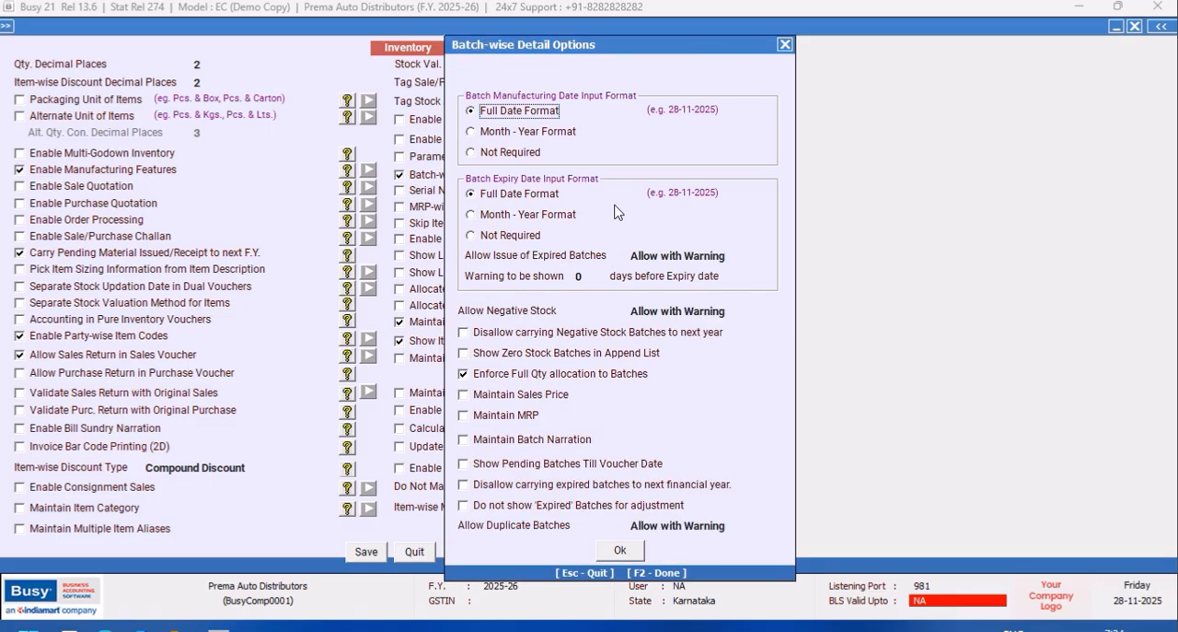
pyautogui.click(473, 133)
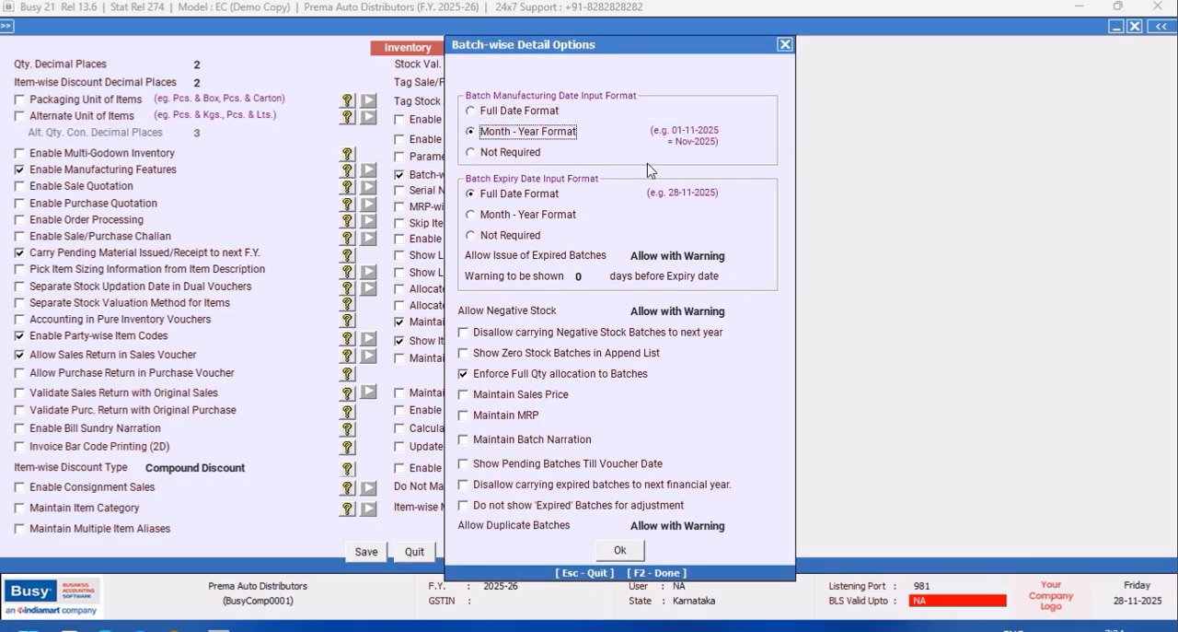
pyautogui.click(471, 215)
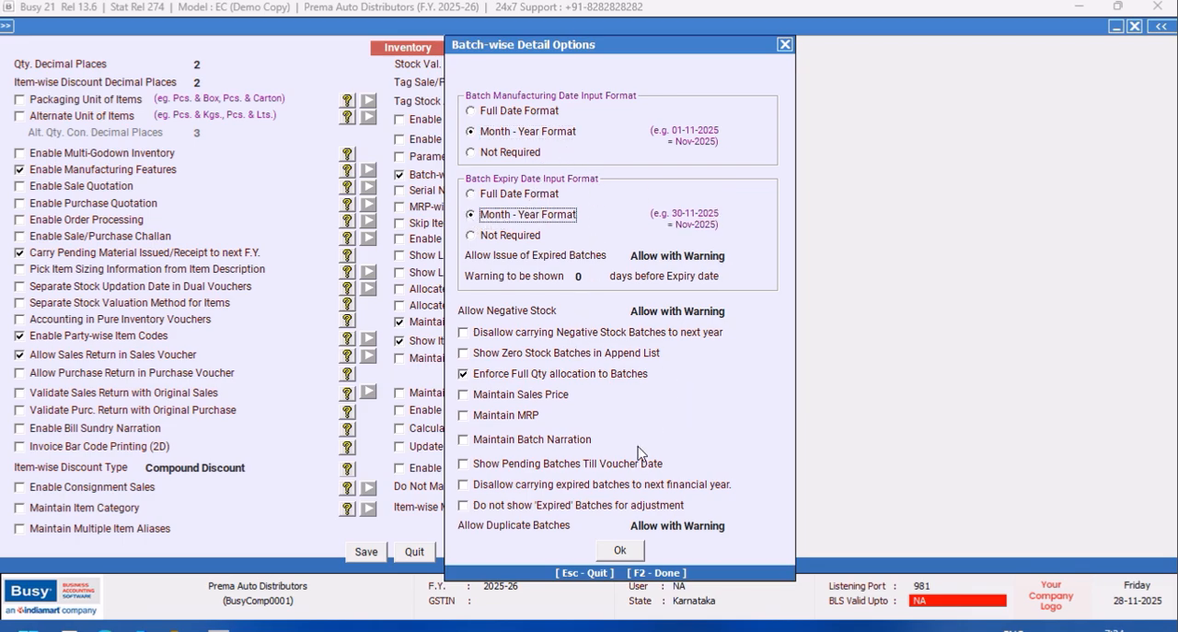
# Set the batch expiry warning to 30 days before expiry and choose Allow with Warning for negative stock.
pyautogui.click(587, 278)
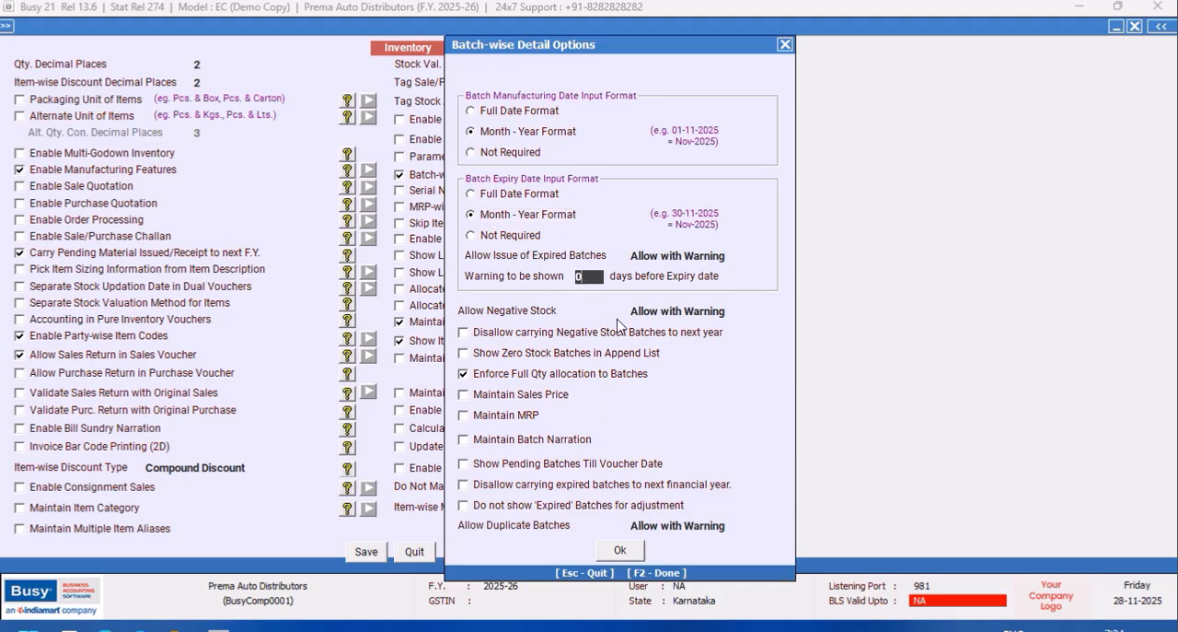
pyautogui.write('30')
pyautogui.press('Return')
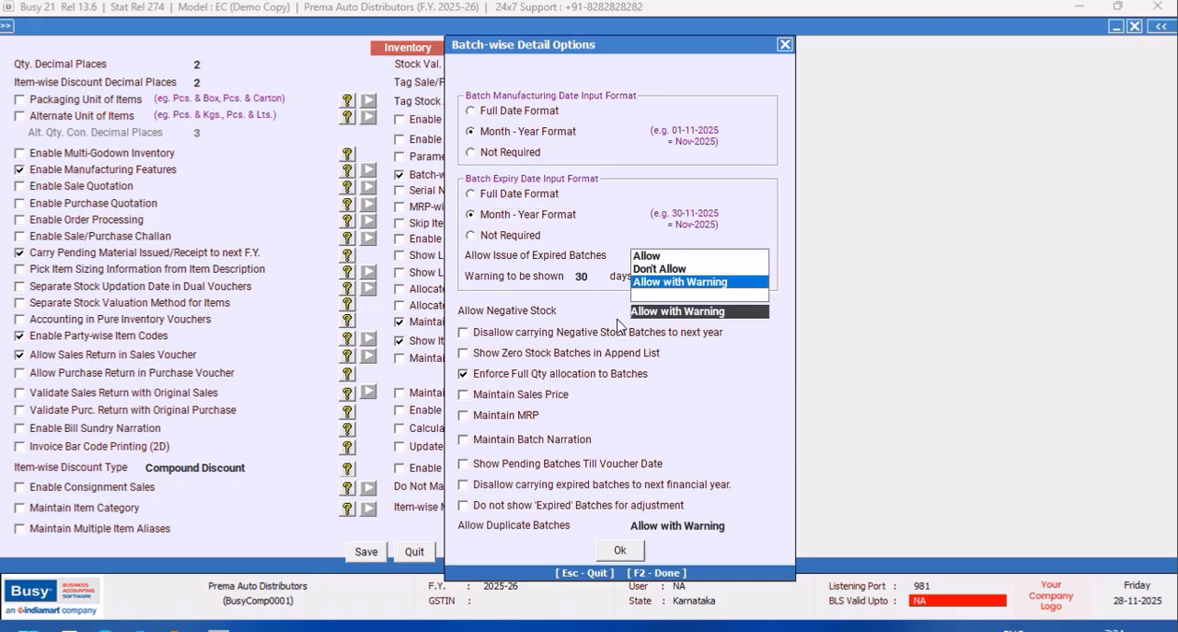
pyautogui.click(681, 282)
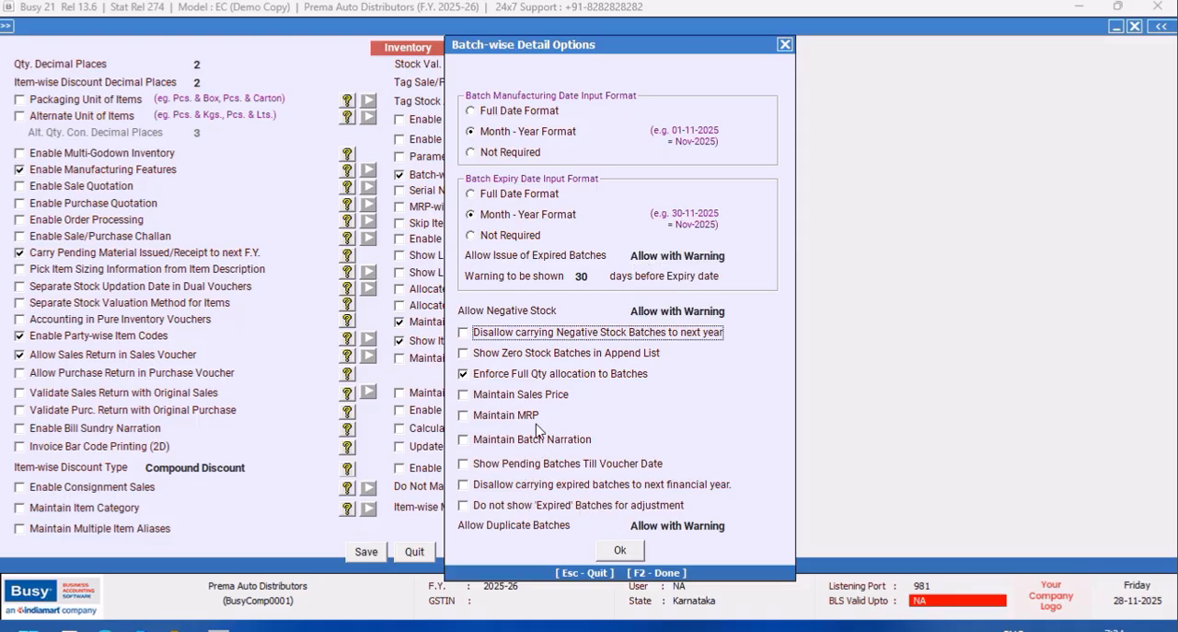
# Turn on Show Pending Batches Till Voucher Date and Disallow carrying expired batches, set Allow Duplicate Batches to Don't Allow, and save the Inventory features.
pyautogui.click(466, 464)
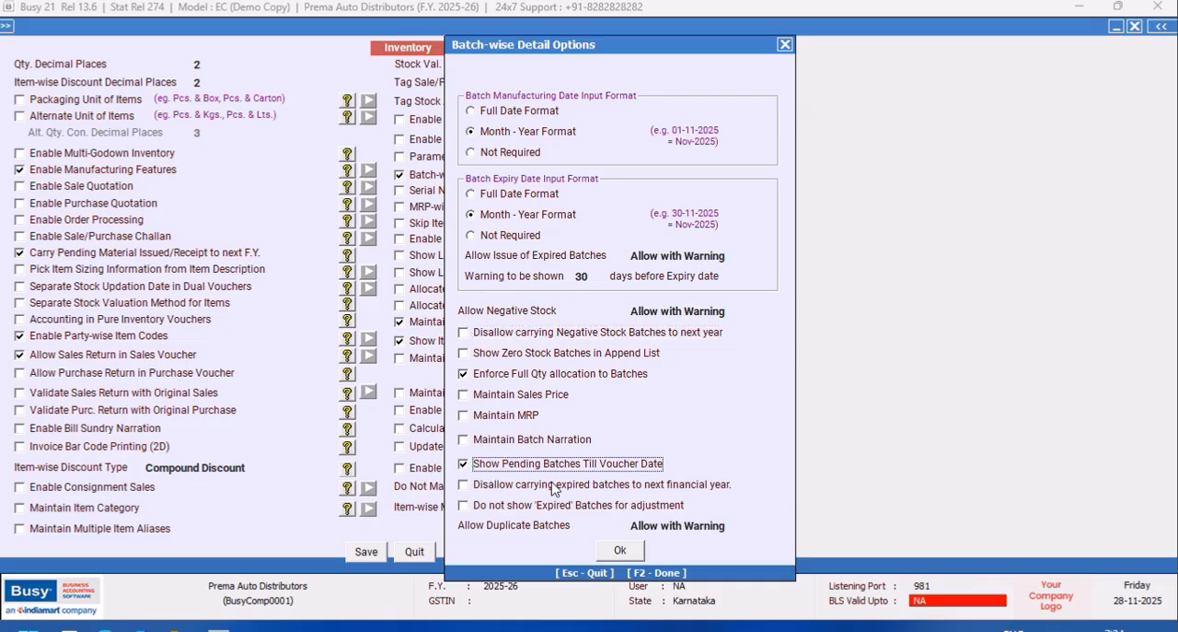
pyautogui.click(464, 485)
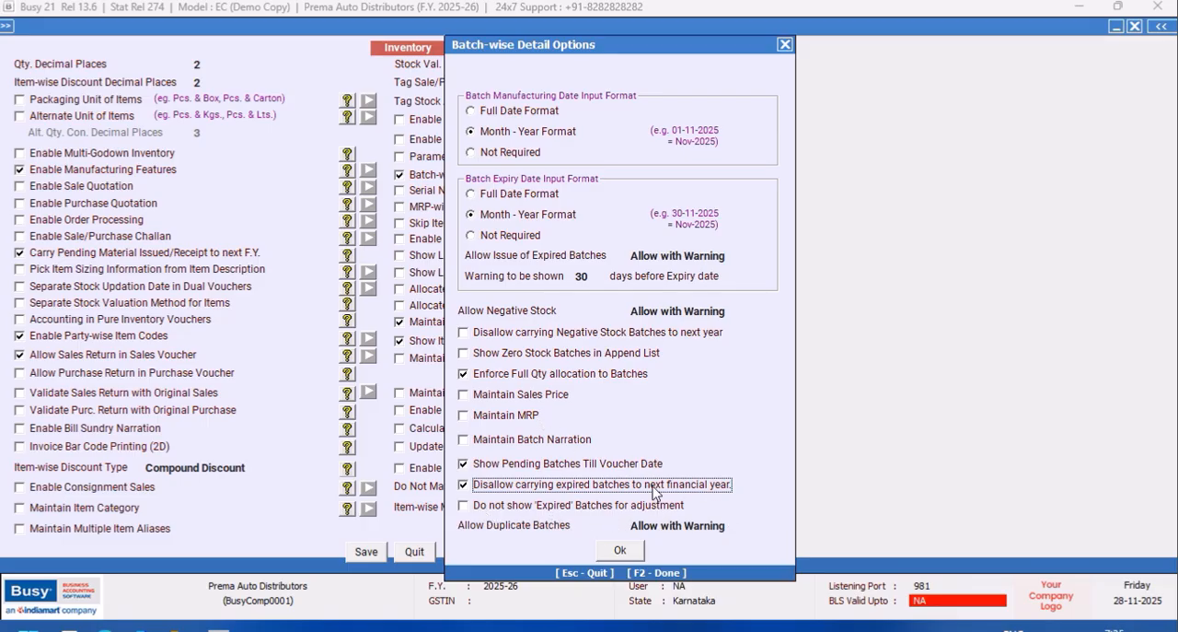
pyautogui.click(728, 528)
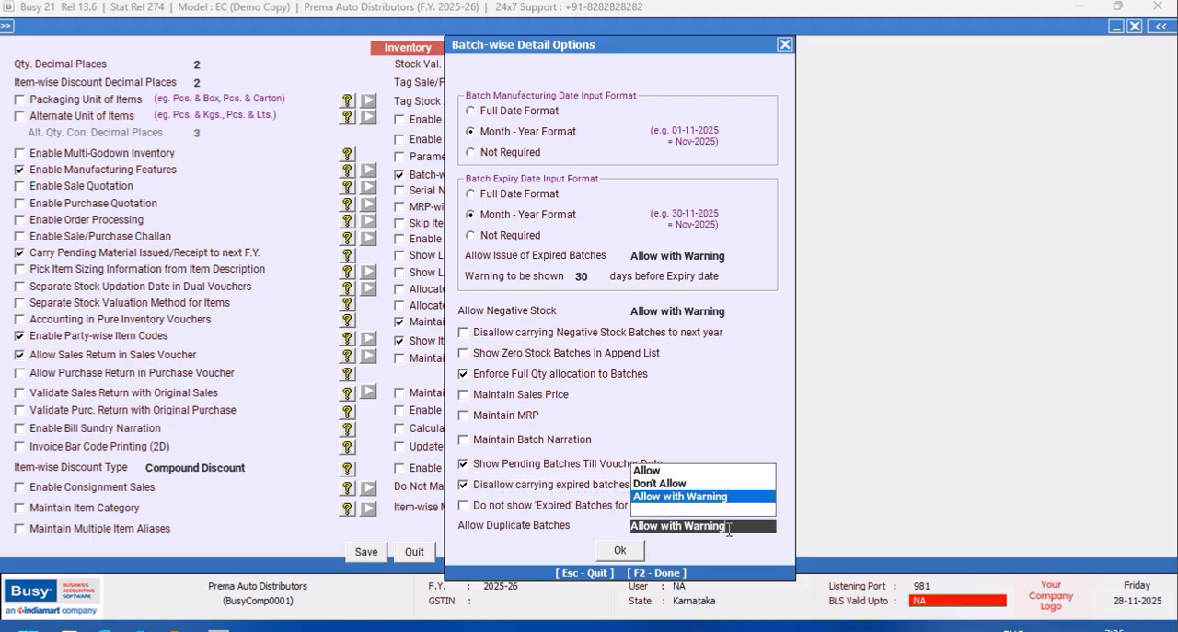
pyautogui.click(657, 484)
pyautogui.click(619, 551)
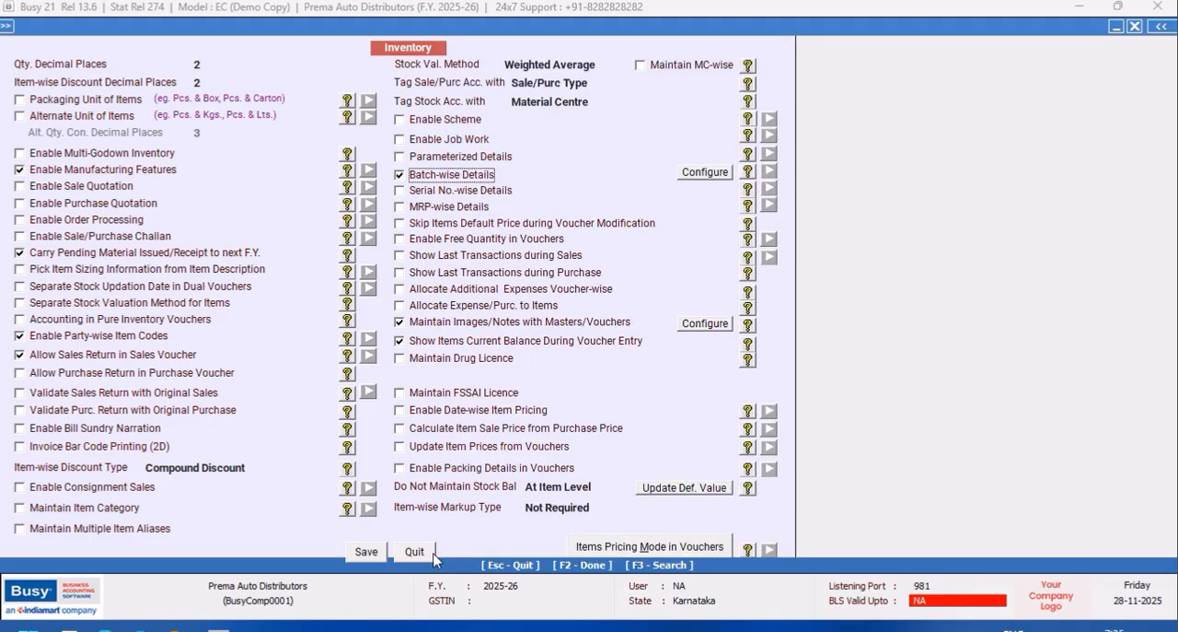
pyautogui.click(367, 558)
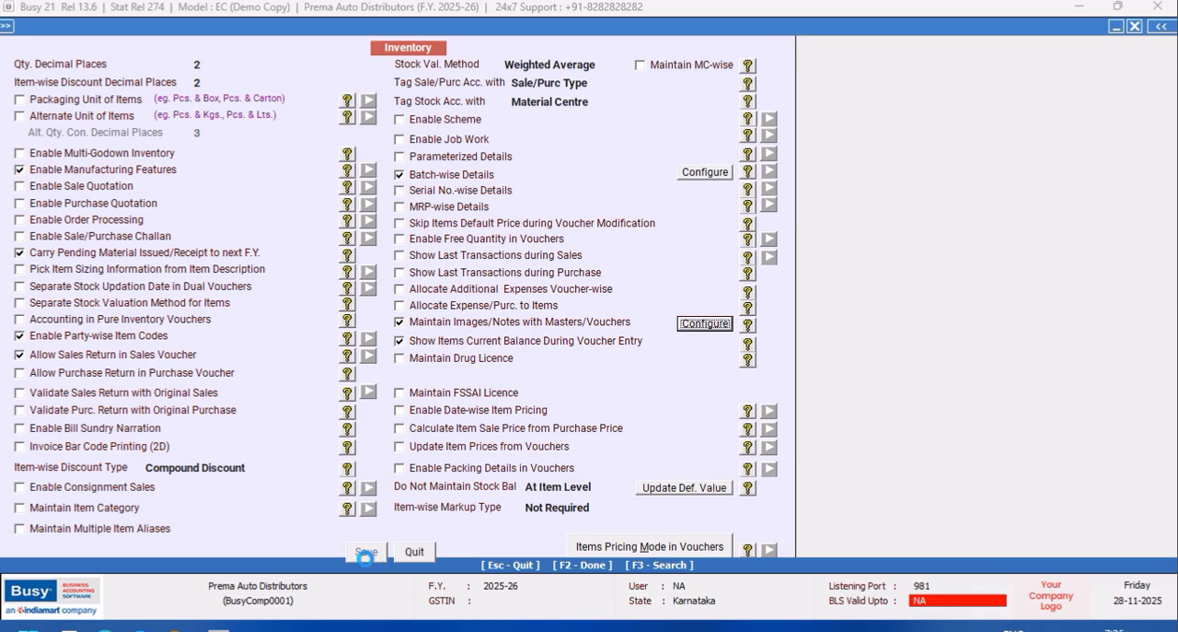
pyautogui.click(140, 531)
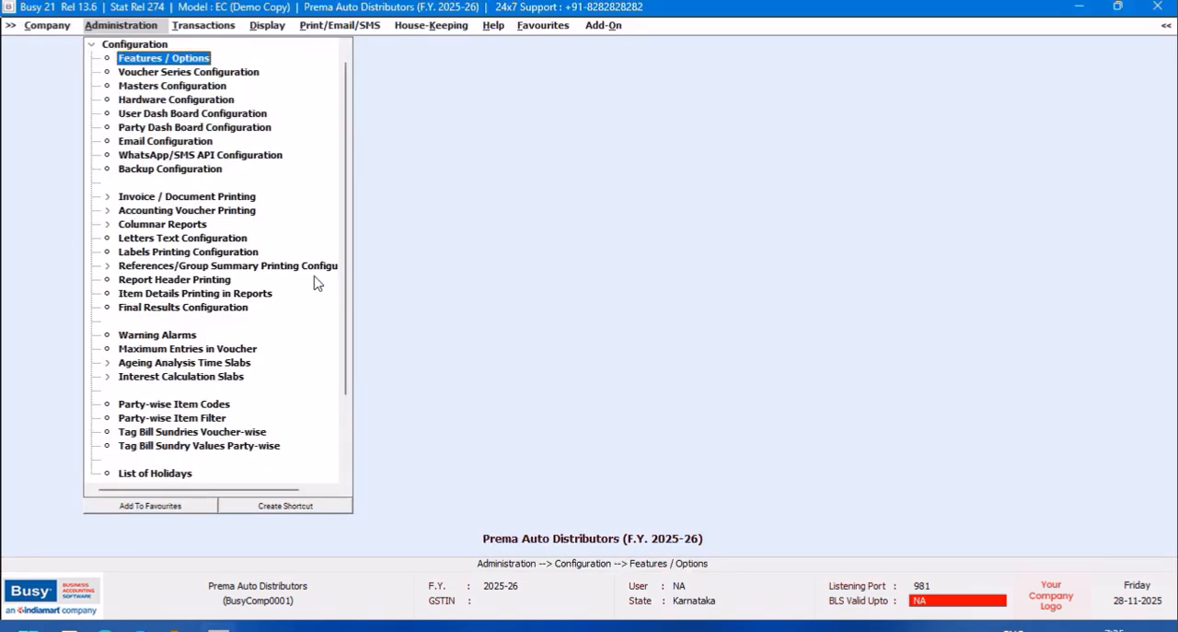
# Start a new item master named Front Shock Absorber Chethak, using the same text as its print name.
pyautogui.click(92, 46)
pyautogui.click(124, 44)
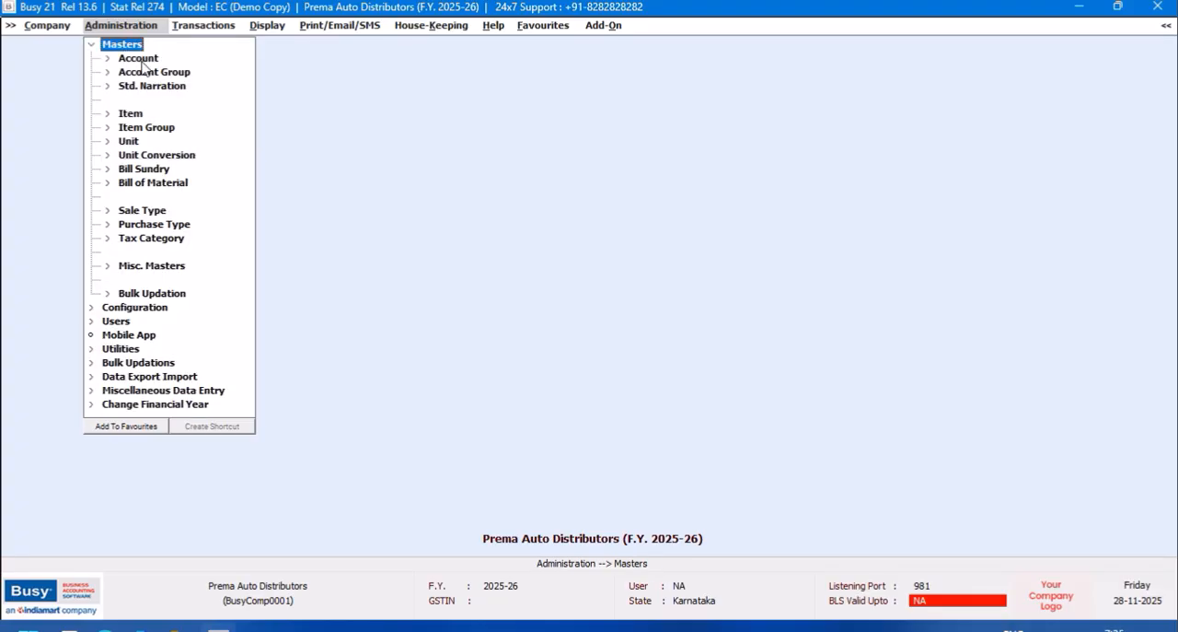
pyautogui.click(129, 115)
pyautogui.click(145, 128)
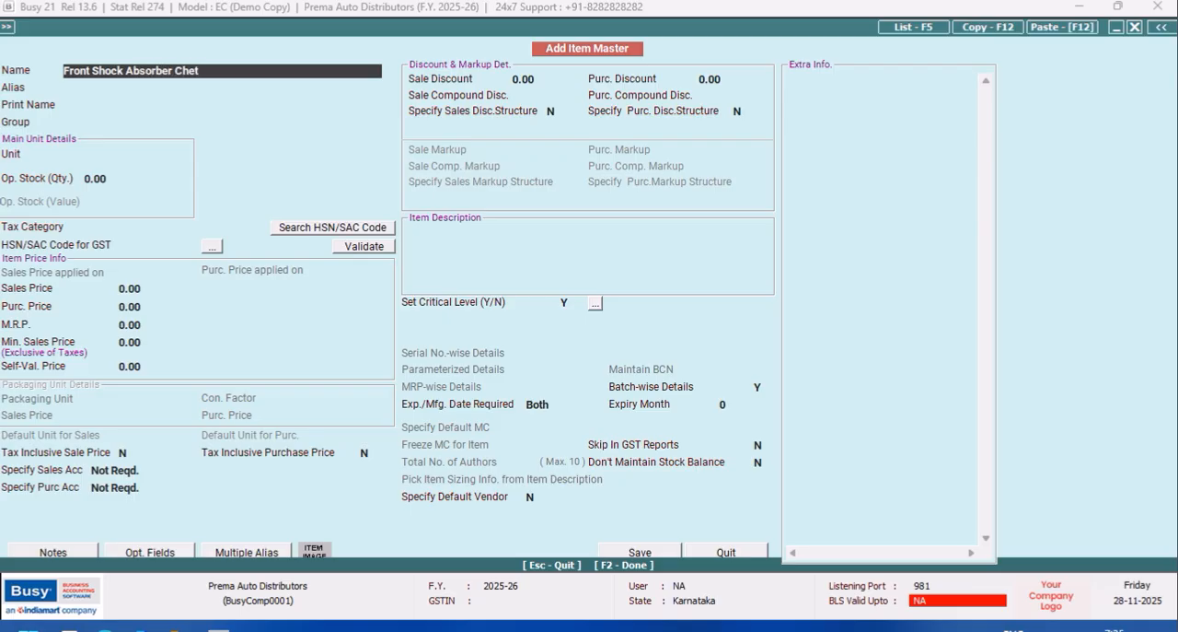
pyautogui.press('Return')
pyautogui.press('Return')
pyautogui.press('Return')
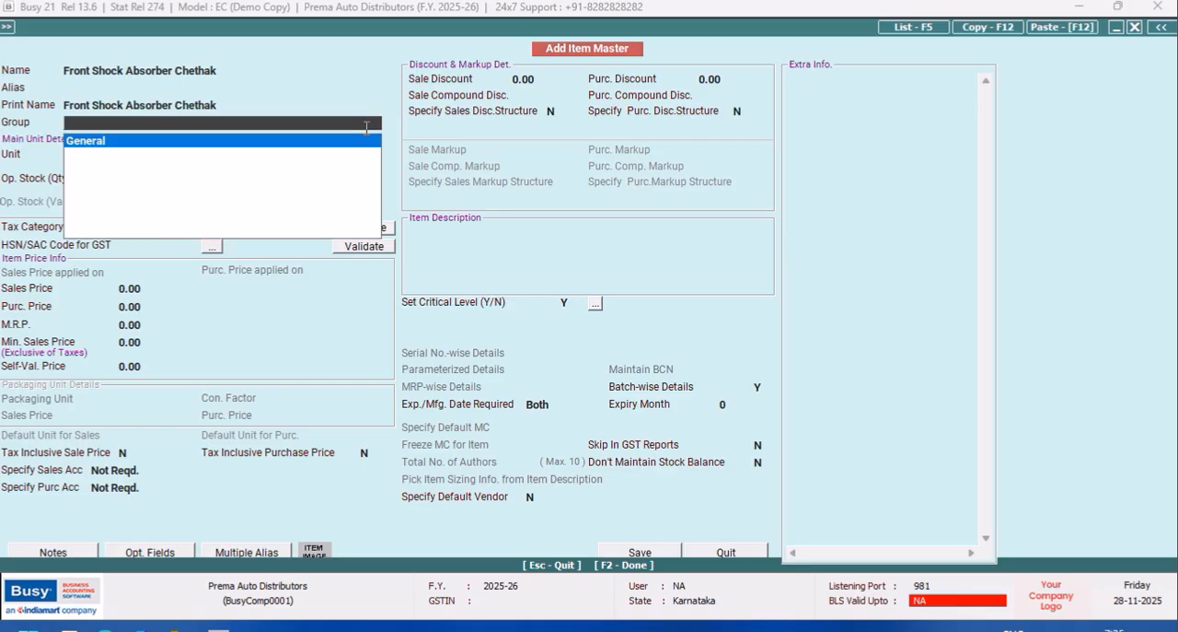
# Start a new item group named FRONT SHOCK ABSORBERS from the item's group field and make it a primary group.
pyautogui.press('F3')
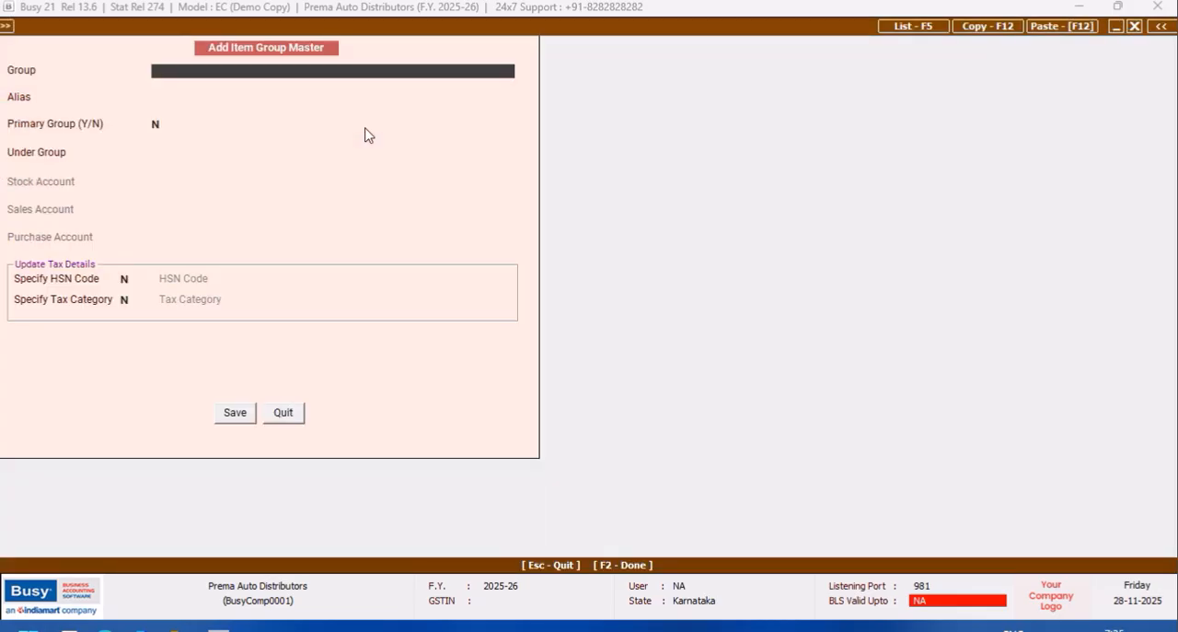
pyautogui.write('FRONT SHOCK ABSORBERS')
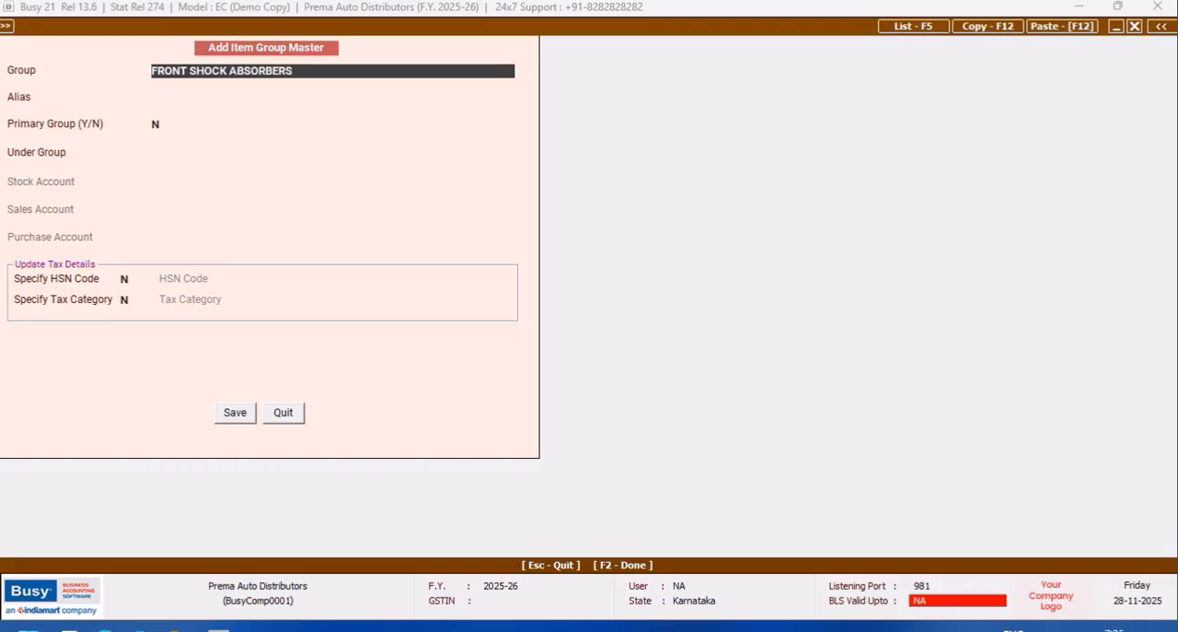
pyautogui.press('Return')
pyautogui.press('Return')
pyautogui.write('Y')
pyautogui.press('Return')
# Specify GST 18% as the item group's tax category without an HSN code, and save the group.
pyautogui.press('Return')
pyautogui.write('Y')
pyautogui.press('Return')
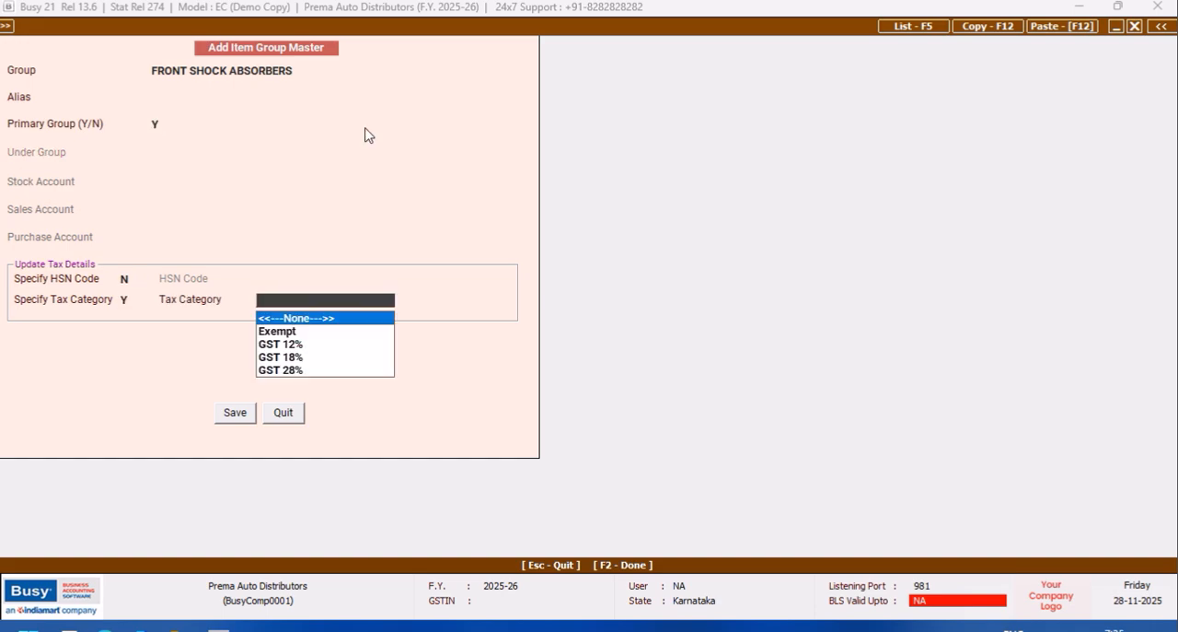
pyautogui.press('Down')
pyautogui.press('Down')
pyautogui.press('Down')
pyautogui.press('Return')
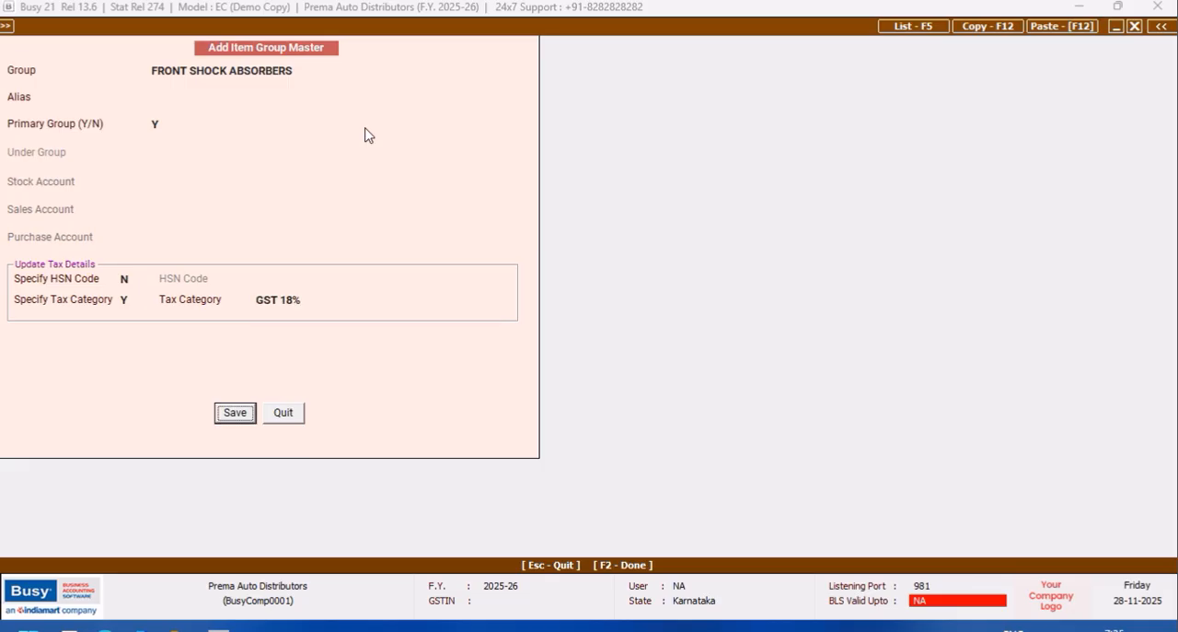
pyautogui.click(232, 414)
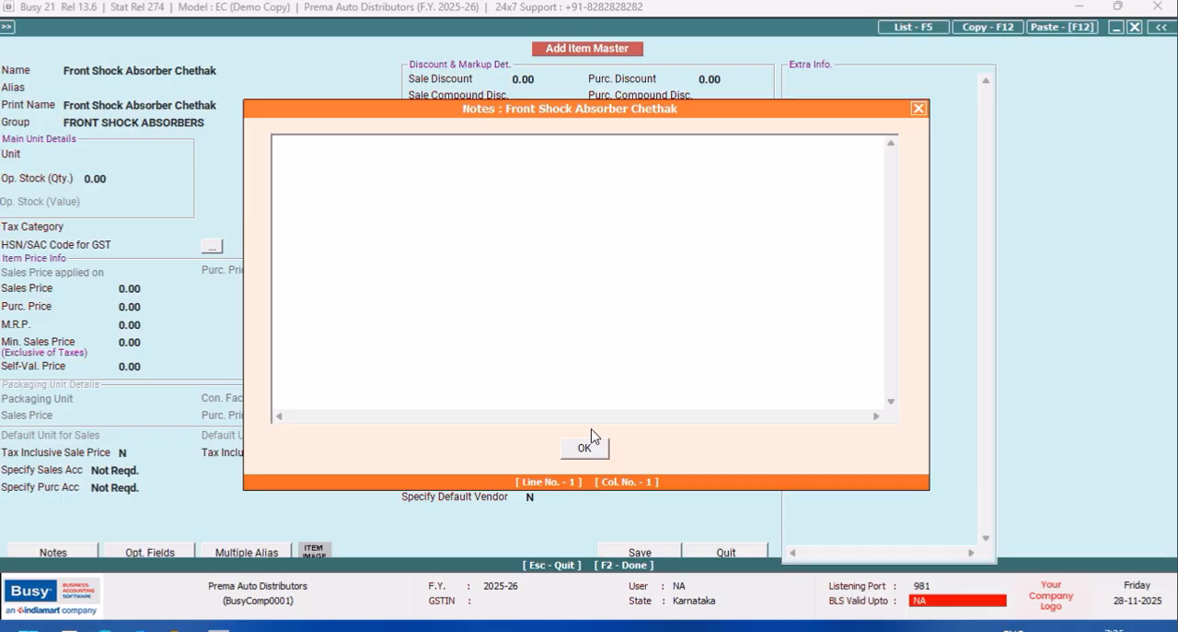
# Write the item note "Warranty only for Leakage and Breakage." and accept it.
pyautogui.write('Warrantee f')
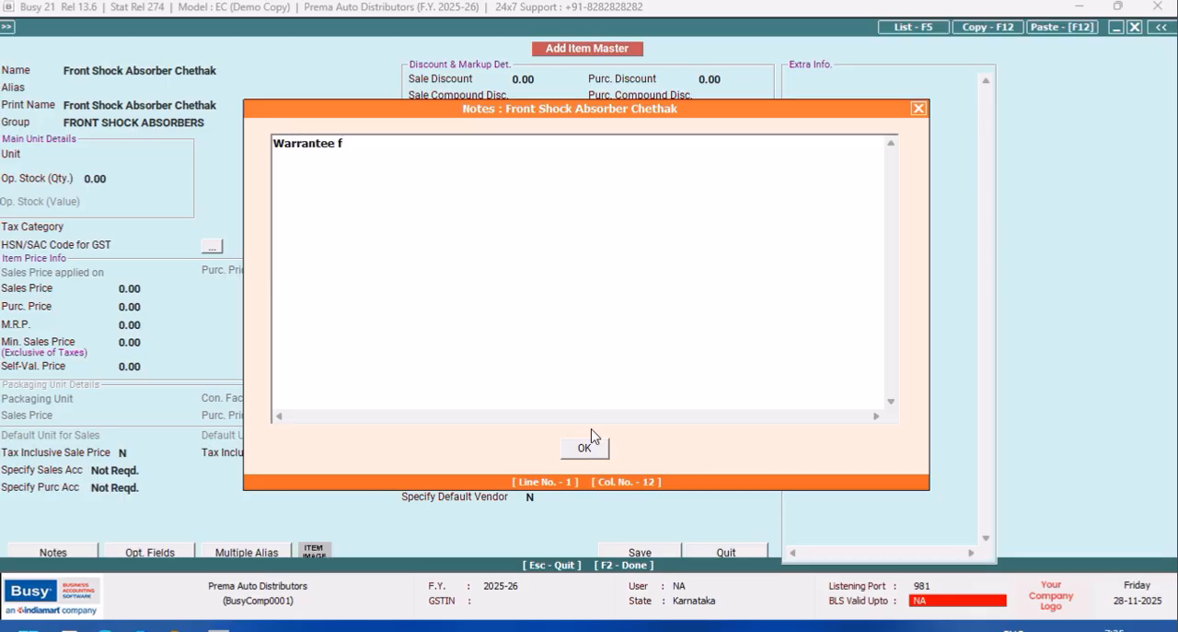
pyautogui.press('BackSpace')
pyautogui.write('only for Leakage and Brakage')
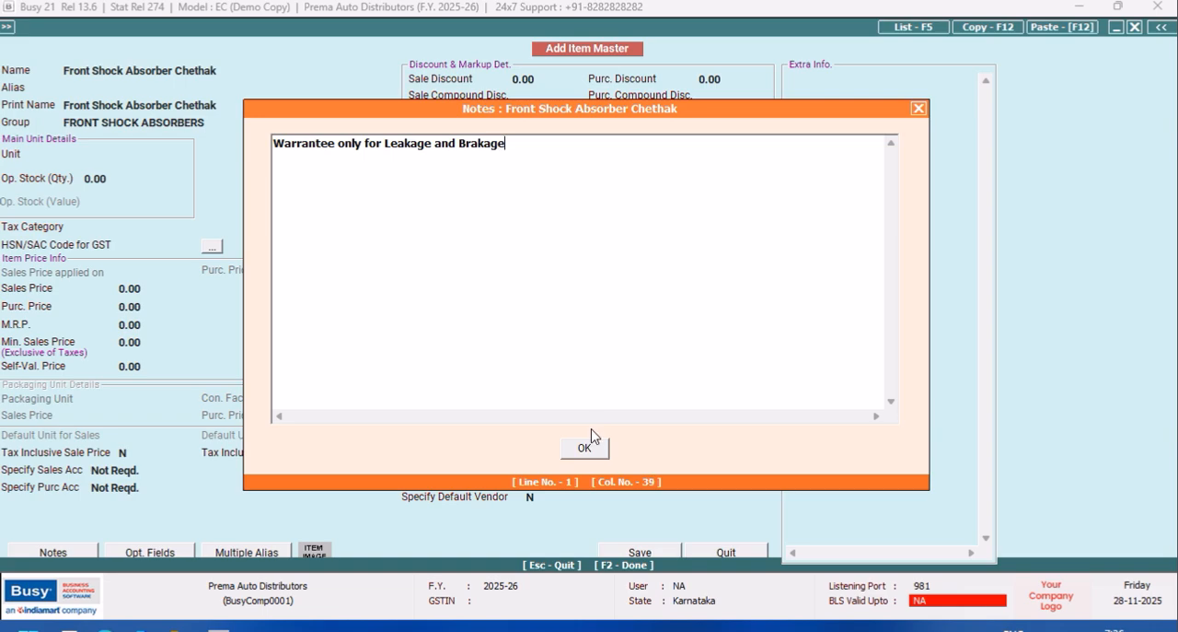
pyautogui.write('.')
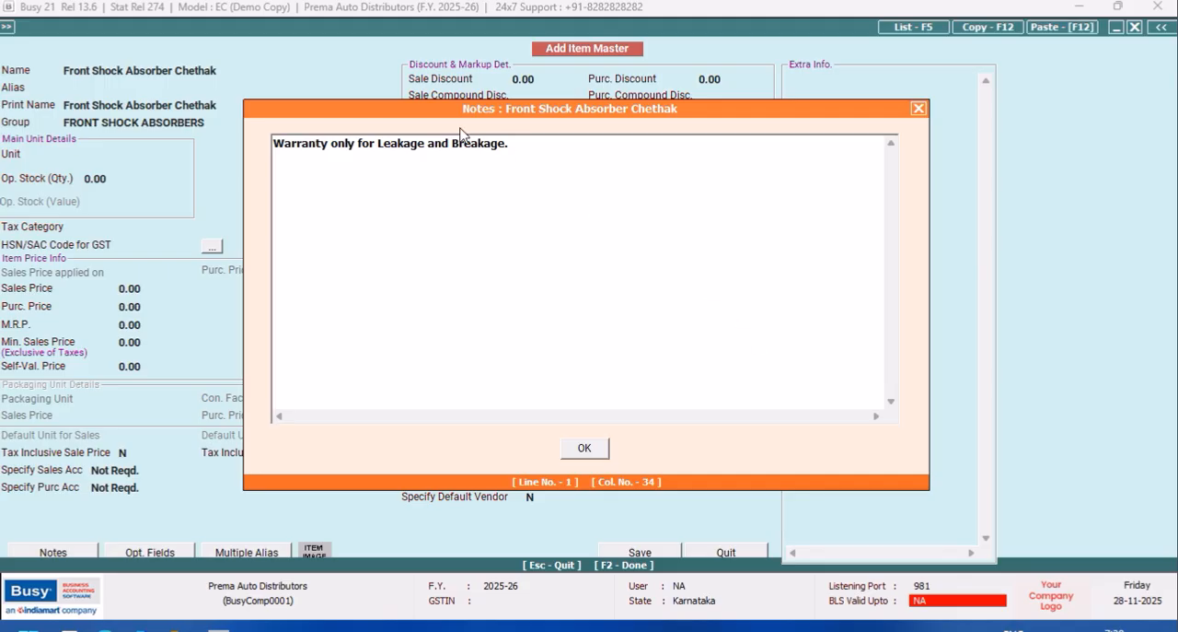
pyautogui.moveTo(521, 144); pyautogui.dragTo(258, 159)
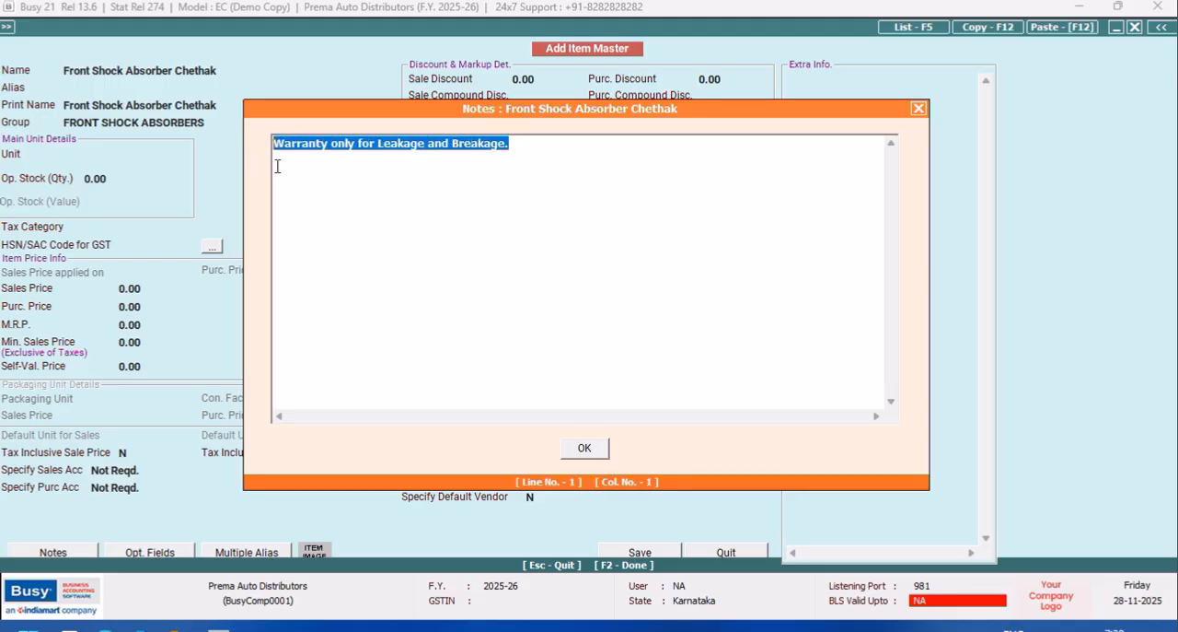
pyautogui.click(584, 448)
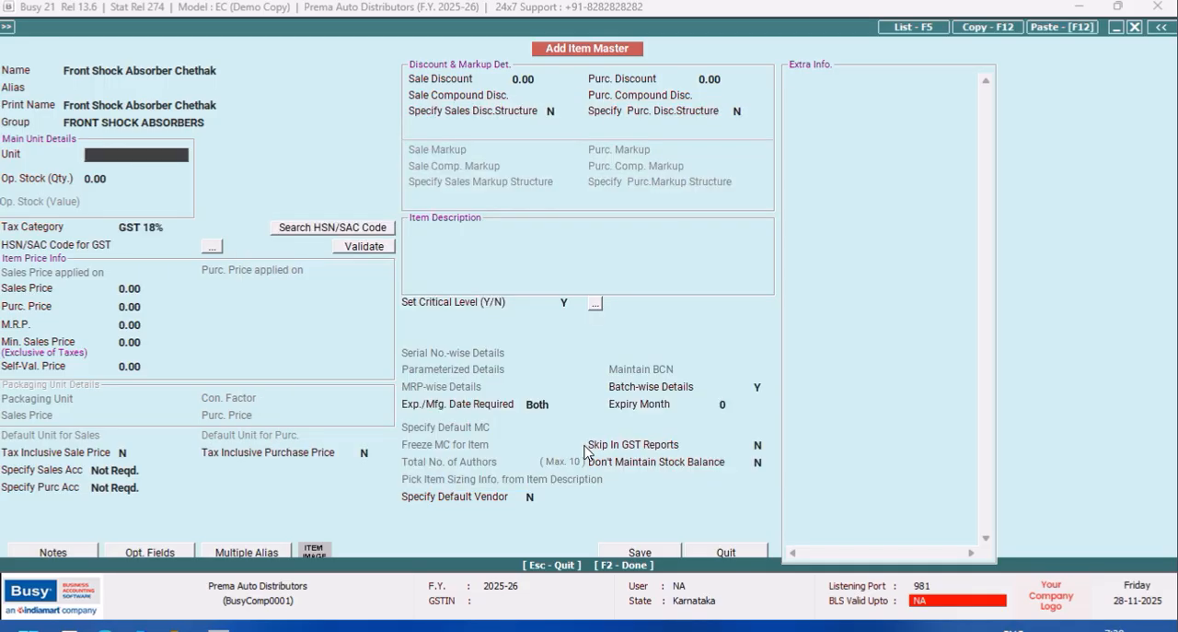
# Set the item's unit to Pcs., its opening stock quantity to 10, and its opening stock value to the calculated result of 195*10.
pyautogui.write('pcs')
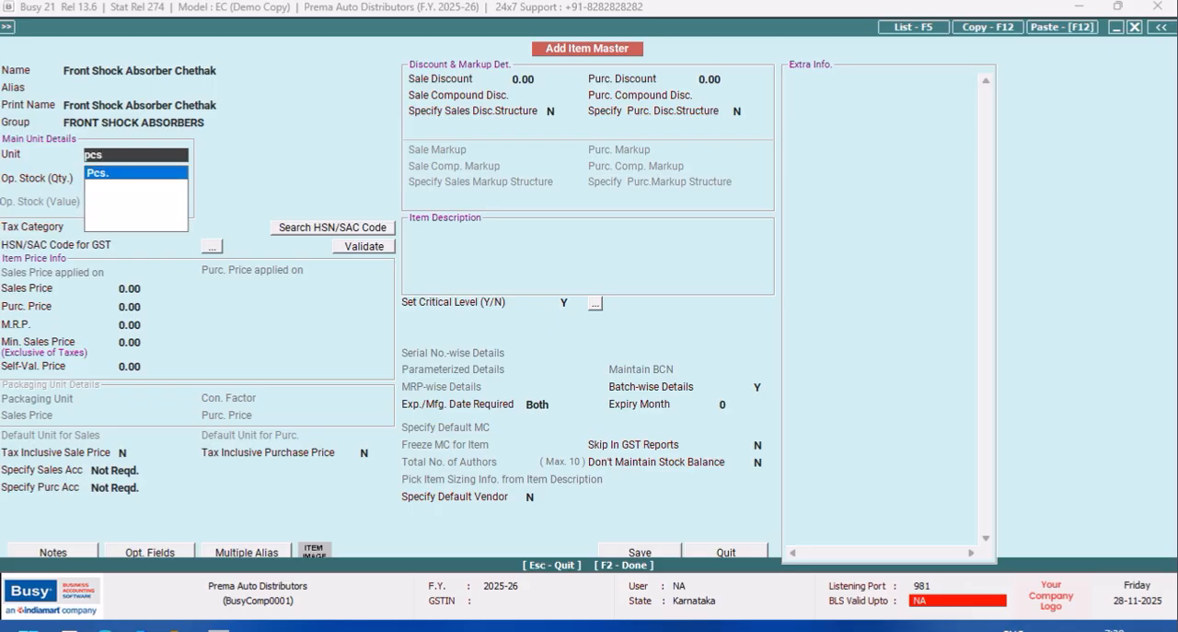
pyautogui.press('Return')
pyautogui.write('10')
pyautogui.press('Return')
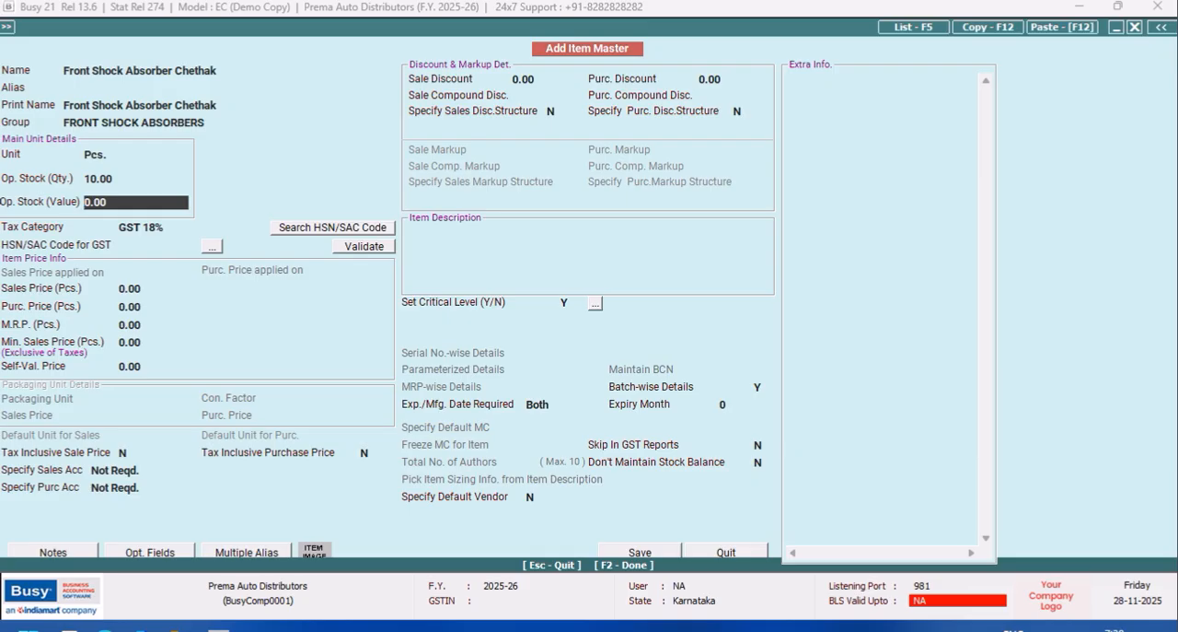
pyautogui.press('space')
pyautogui.write('195*10')
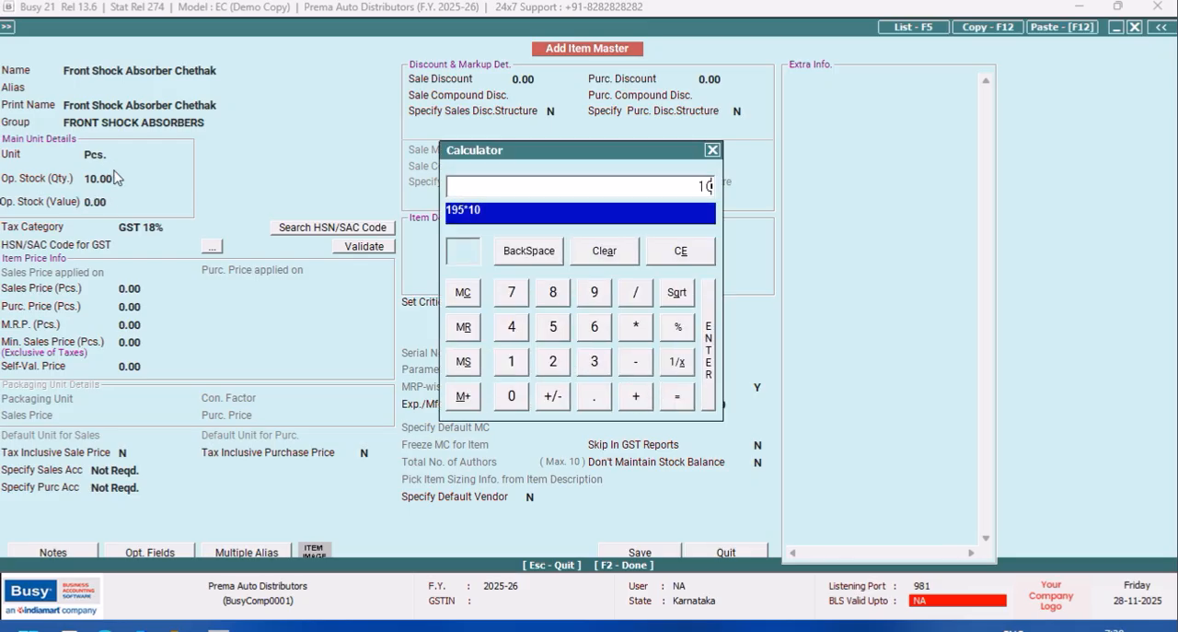
pyautogui.press('Return')
pyautogui.press('Return')
pyautogui.press('Return')
pyautogui.press('Return')
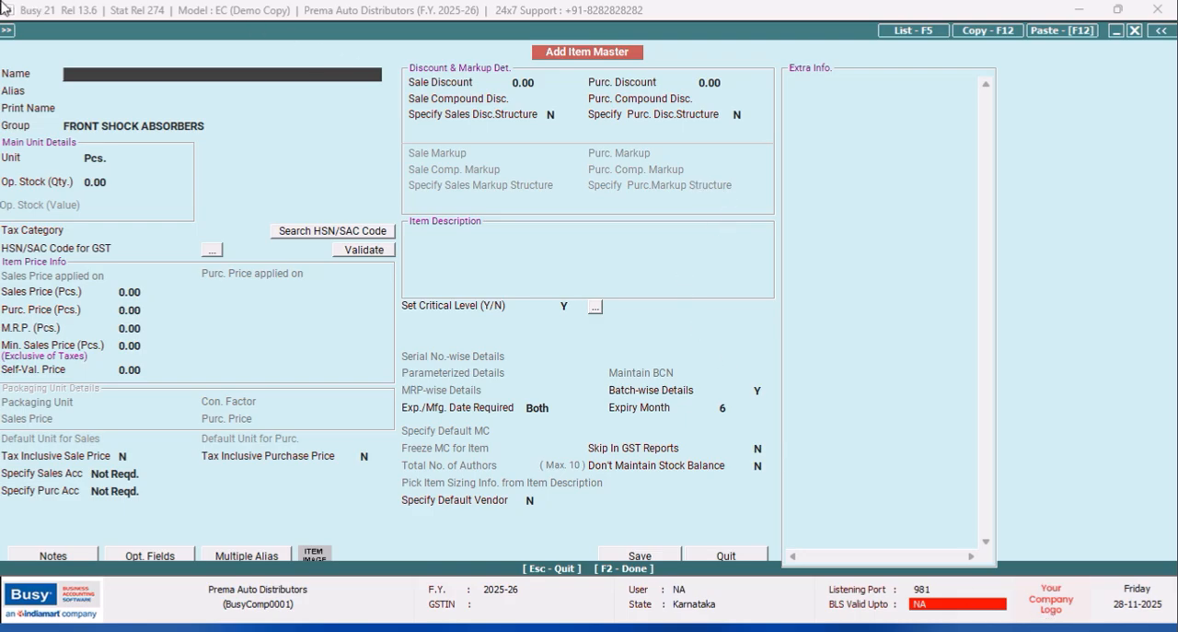
# Set the item's expiry month to 6, save the item and close the item master form.
pyautogui.click(697, 556)
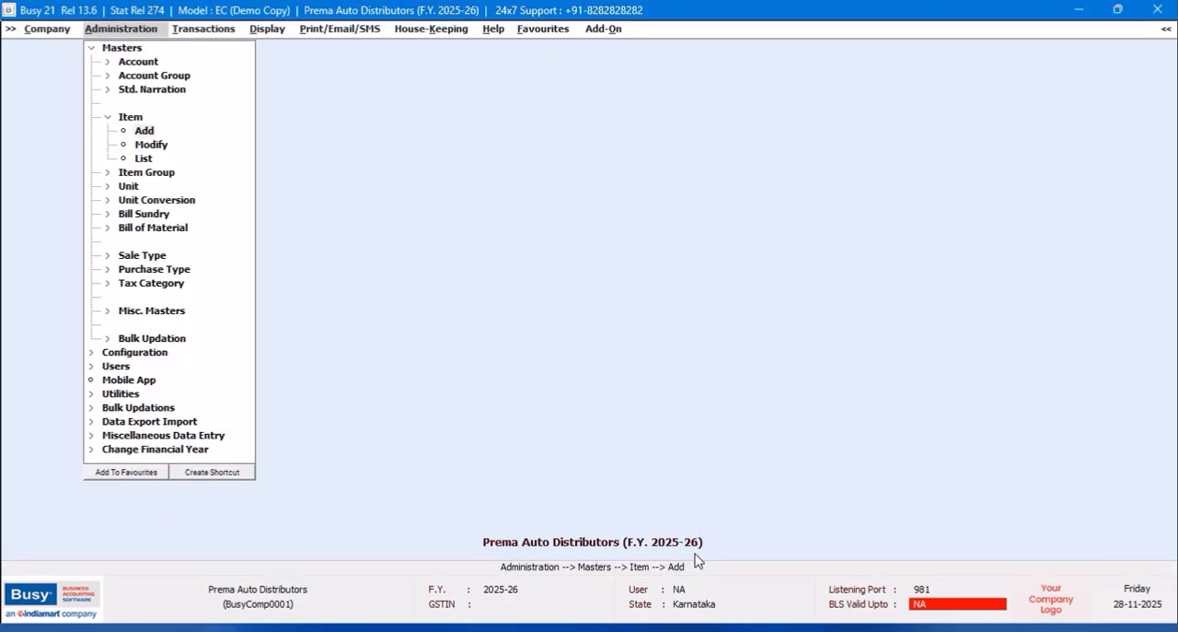
# Start a new account master and enter the mechanic's full name as its name and print name.
pyautogui.click(91, 47)
pyautogui.click(110, 48)
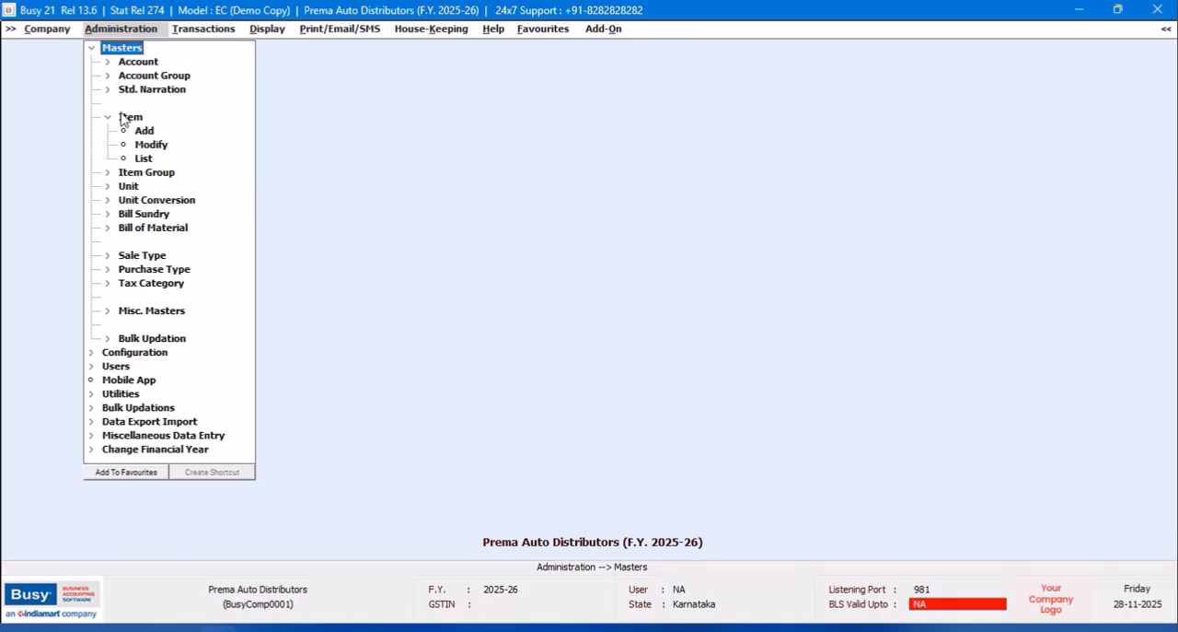
pyautogui.click(147, 62)
pyautogui.click(145, 78)
pyautogui.click(148, 81)
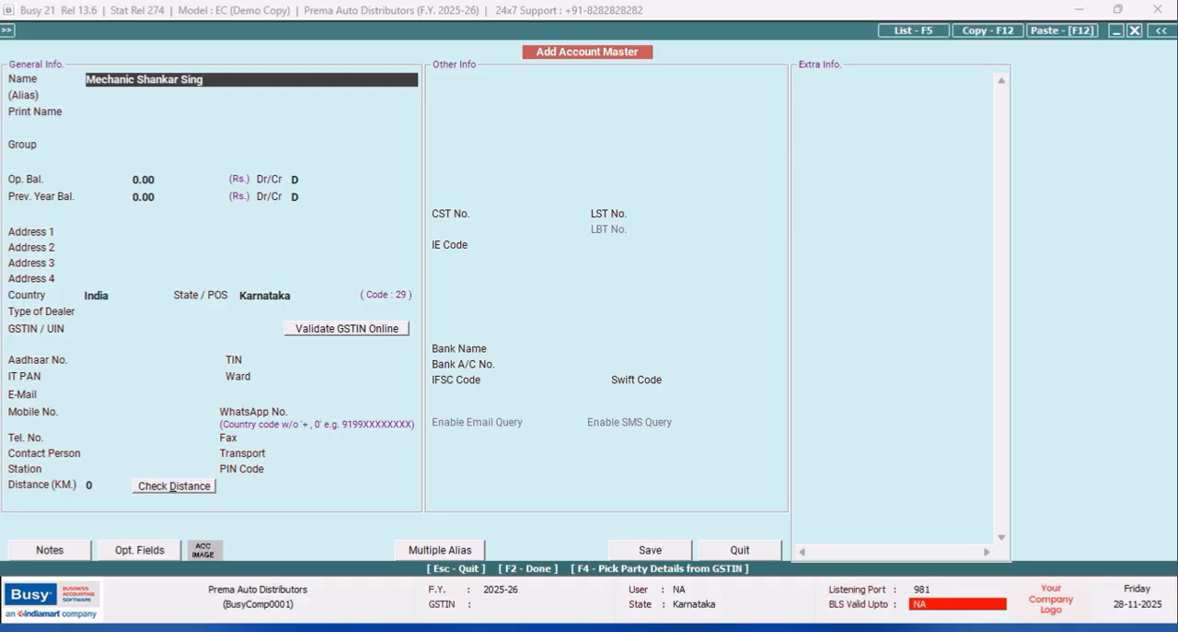
pyautogui.press('Return')
pyautogui.press('Return')
pyautogui.press('Return')
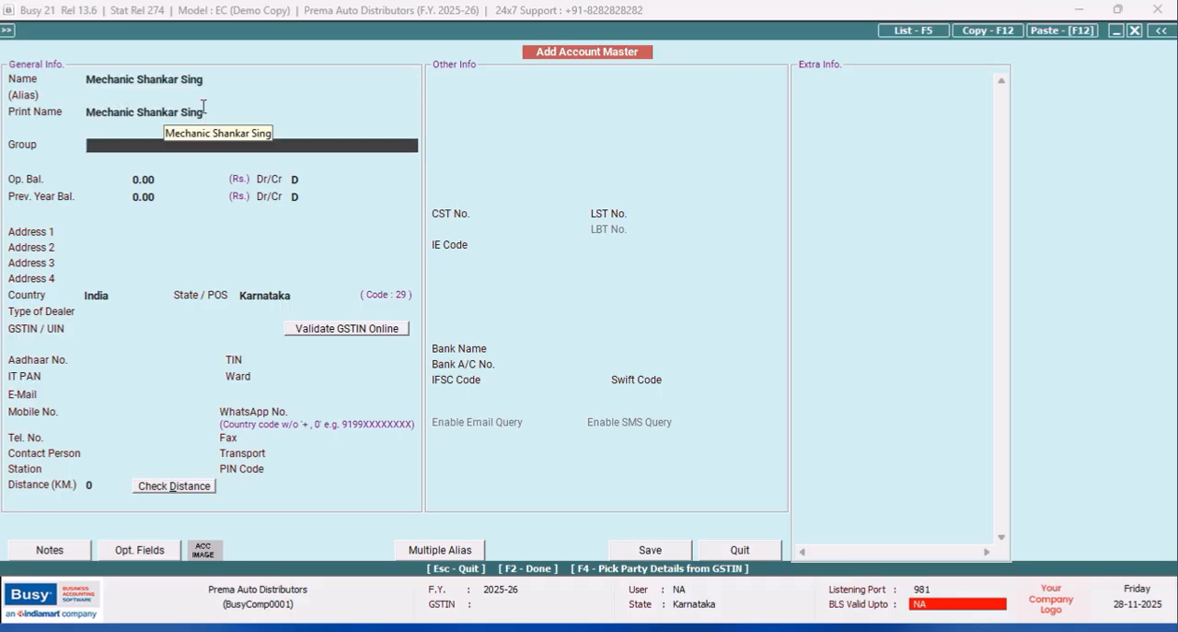
# Remove the last word from the account name and carry the shortened name over to the print name.
pyautogui.click(212, 80)
pyautogui.press('BackSpace')
pyautogui.press('BackSpace')
pyautogui.press('BackSpace')
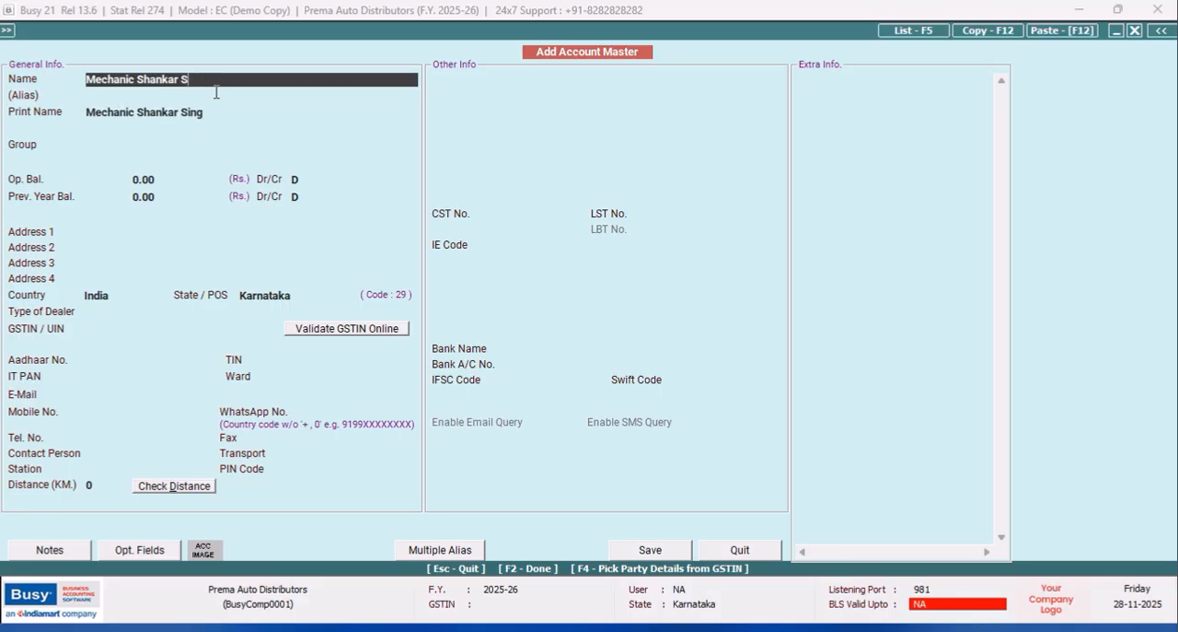
pyautogui.press('Return')
pyautogui.press('Return')
pyautogui.press('Return')
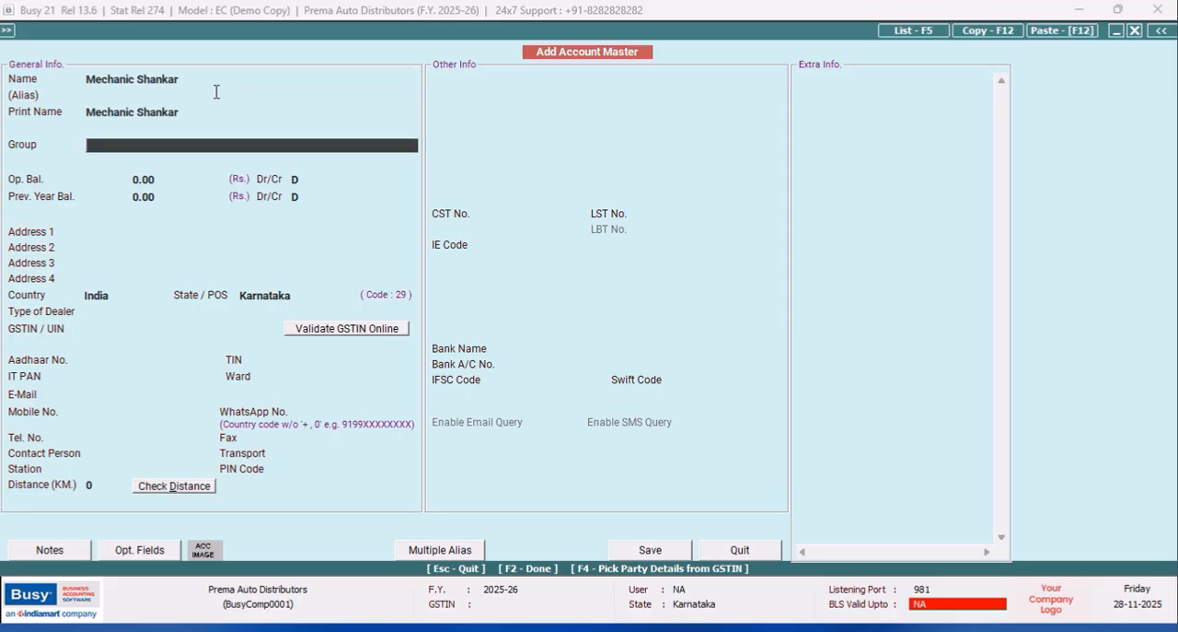
# Assign the mechanic's account to the Sundry Debtors group.
pyautogui.write('sun')
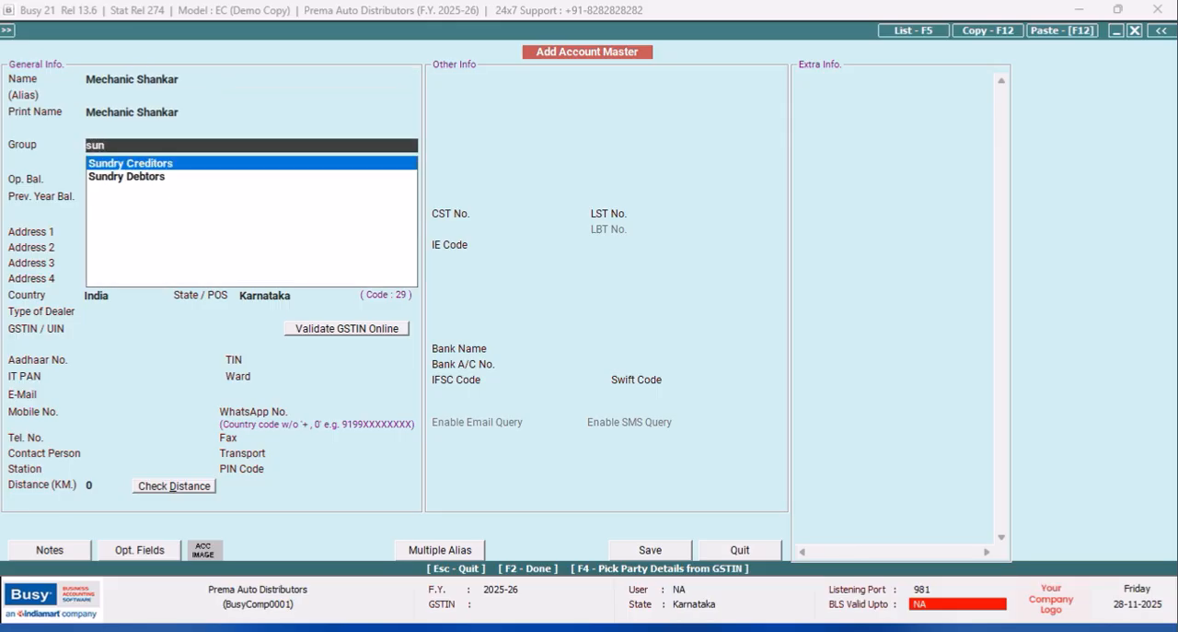
pyautogui.press('Down')
pyautogui.press('Return')
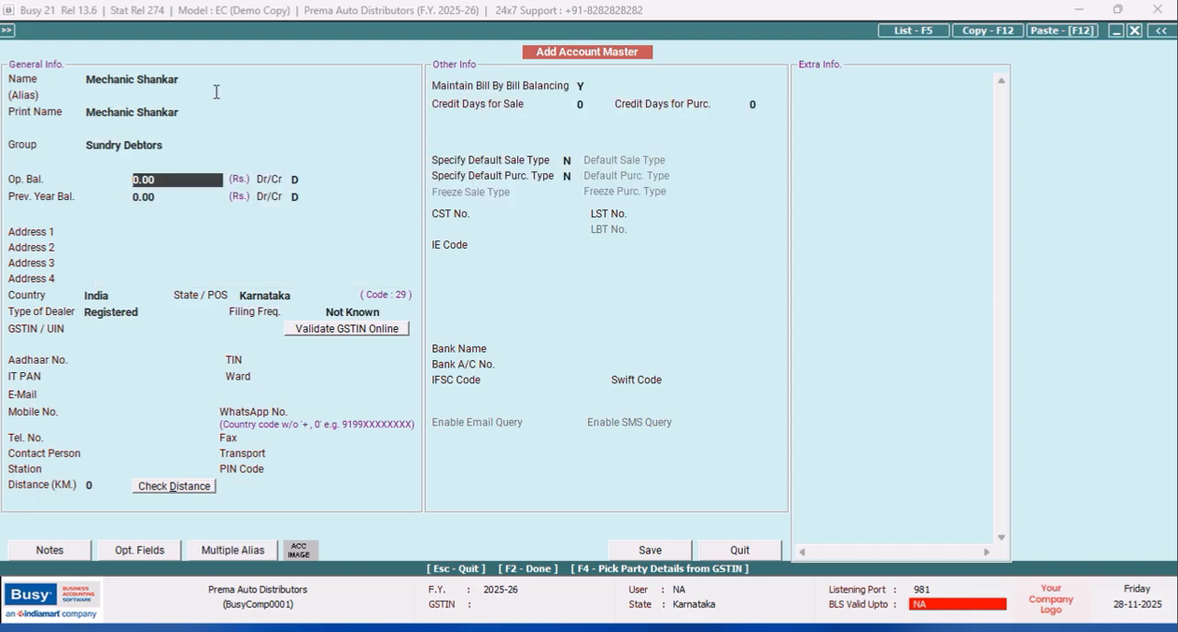
pyautogui.click(142, 230)
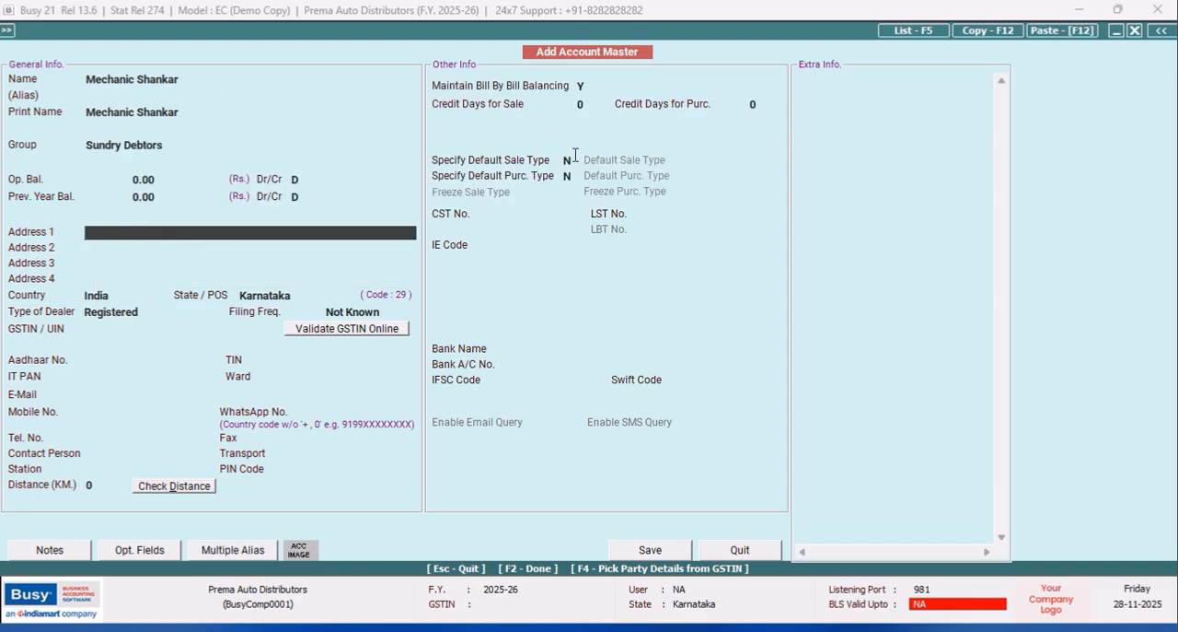
# Set the account's credit days for sale to 70 and specify Local-MultiRate as its default sale type.
pyautogui.click(580, 104)
pyautogui.write('70')
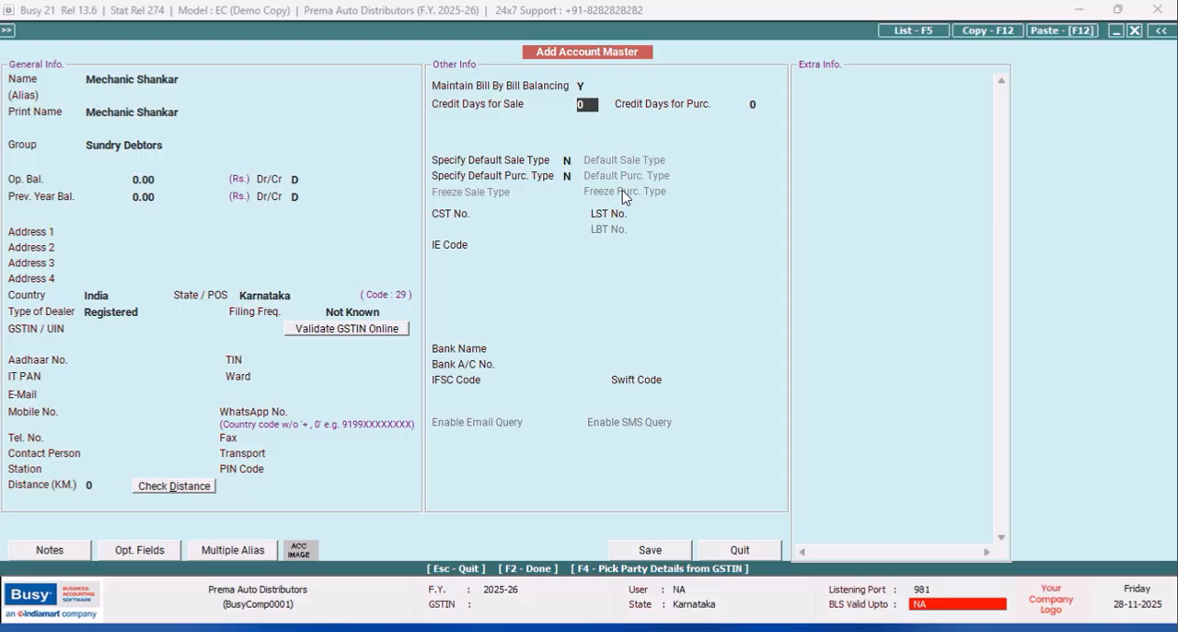
pyautogui.press('Return')
pyautogui.press('Return')
pyautogui.press('Return')
pyautogui.press('Up')
pyautogui.write('y')
pyautogui.click(732, 161)
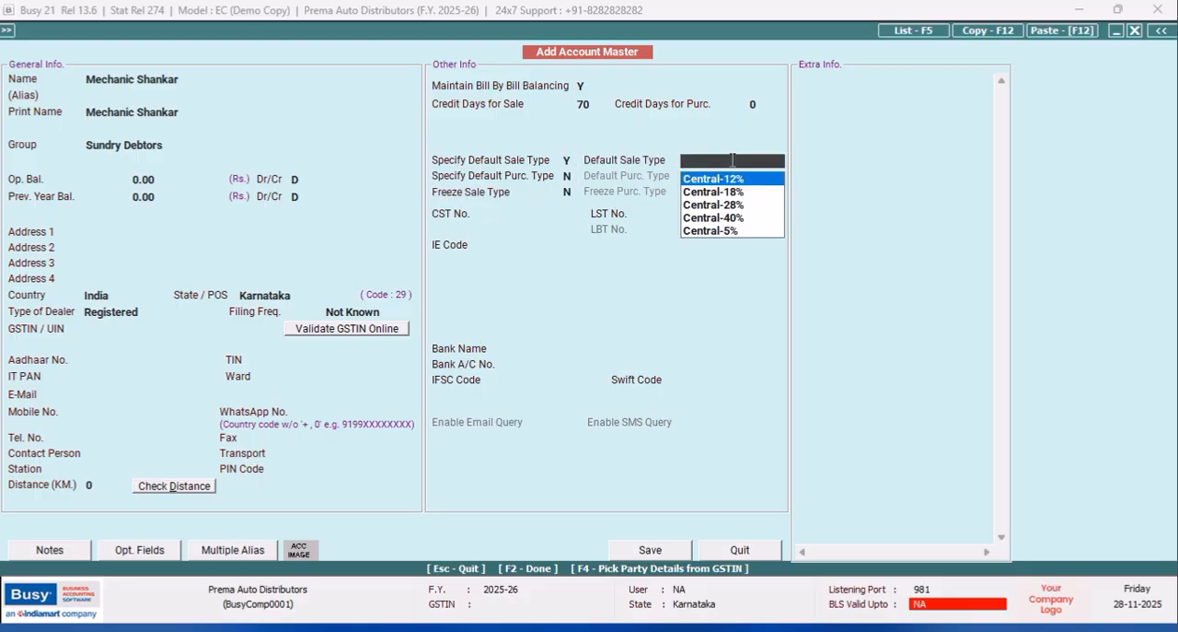
pyautogui.write('MUL')
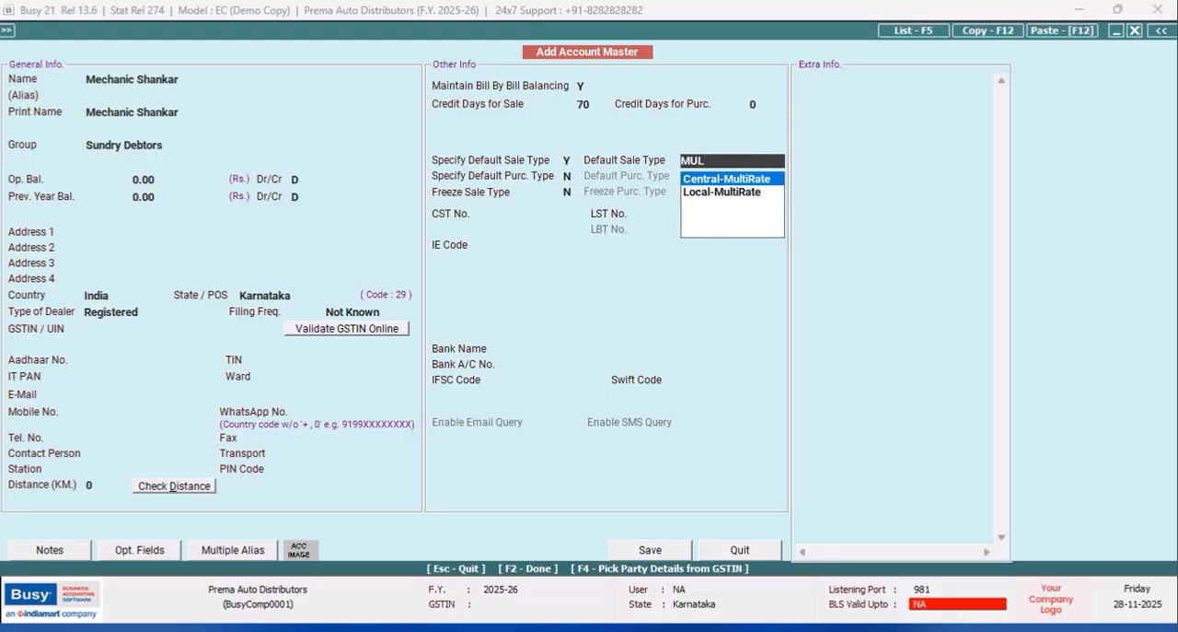
pyautogui.click(718, 191)
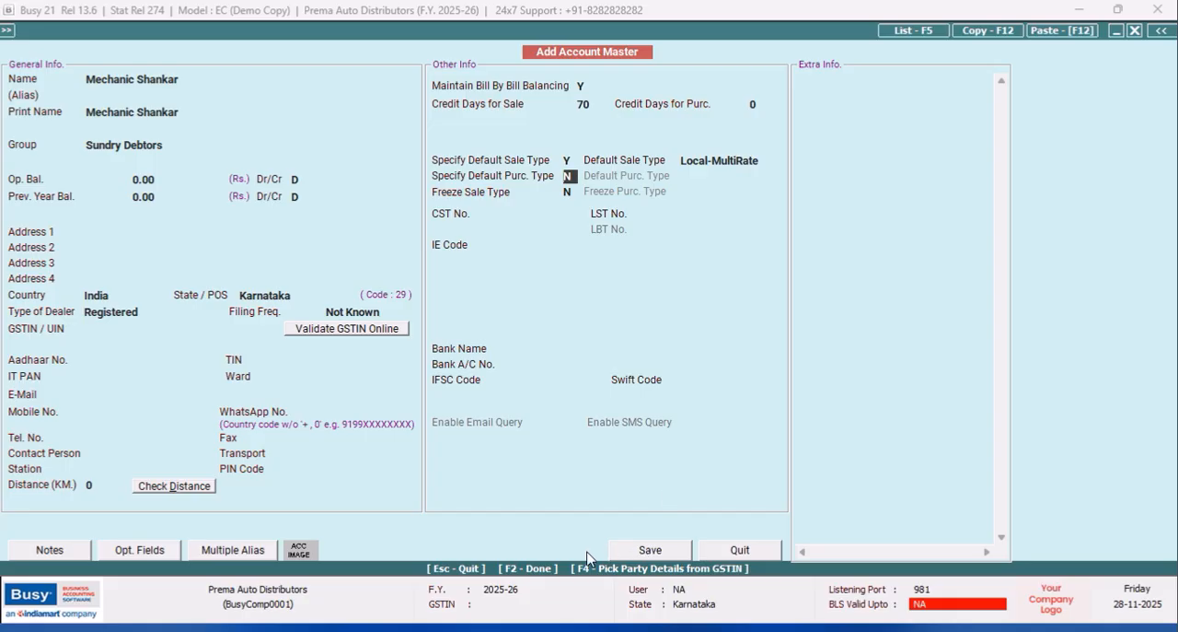
# Enter the mechanic's mobile number and carry it over to the WhatsApp number.
pyautogui.click(102, 417)
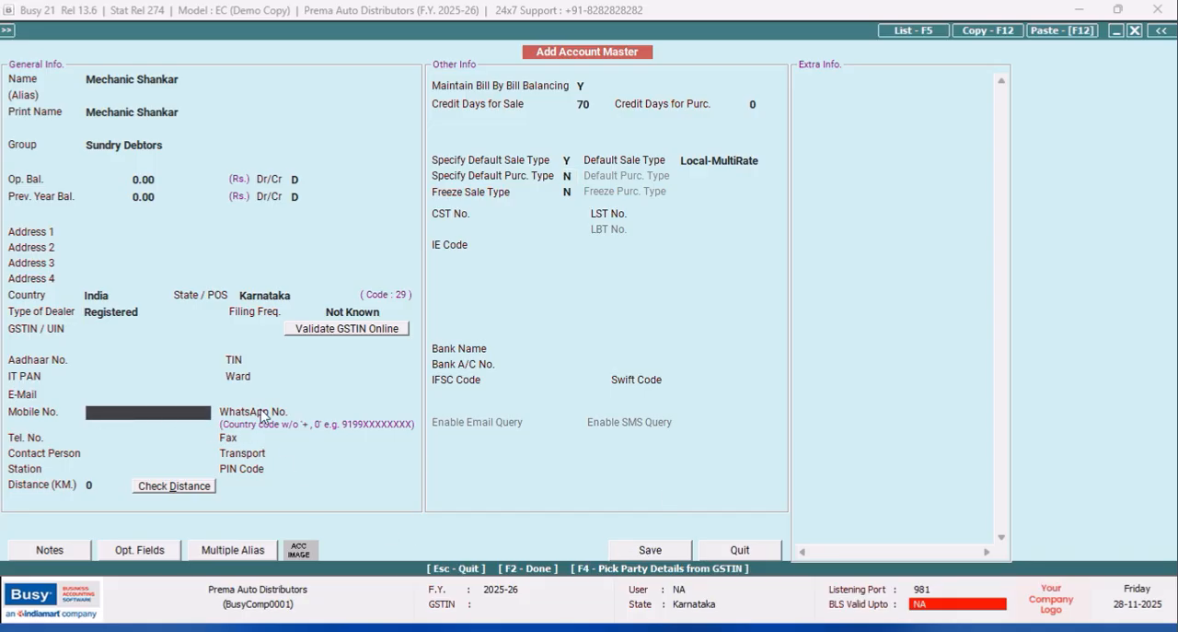
pyautogui.press('Return')
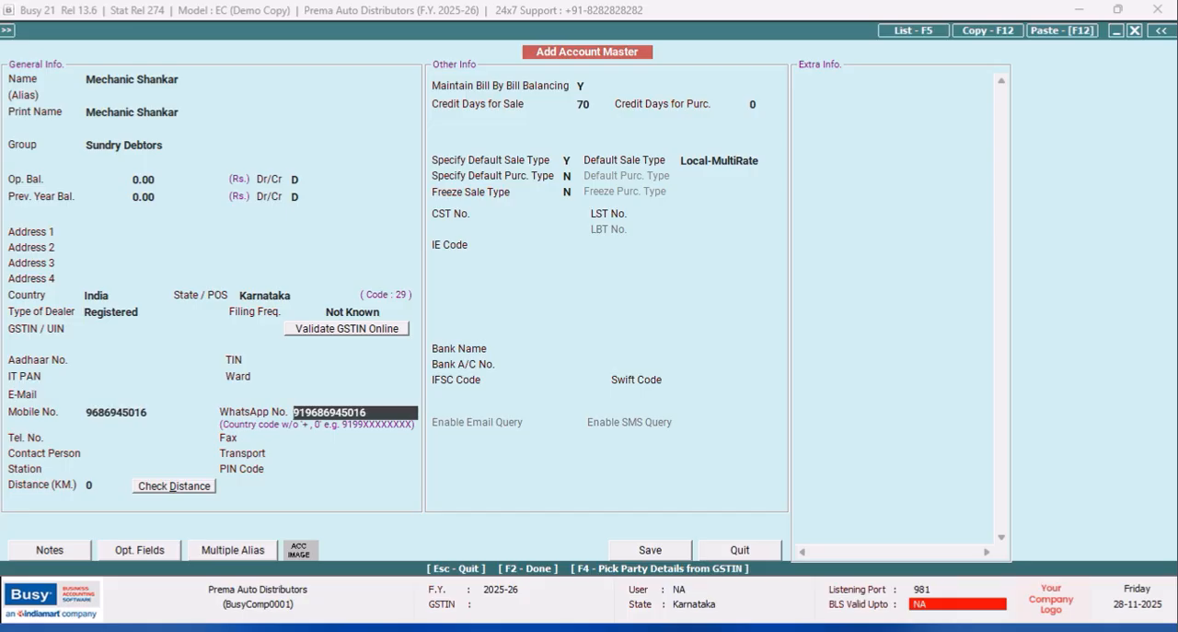
# Fill in the first two address lines of the account with the mechanic's address.
pyautogui.click(139, 230)
pyautogui.write('mA')
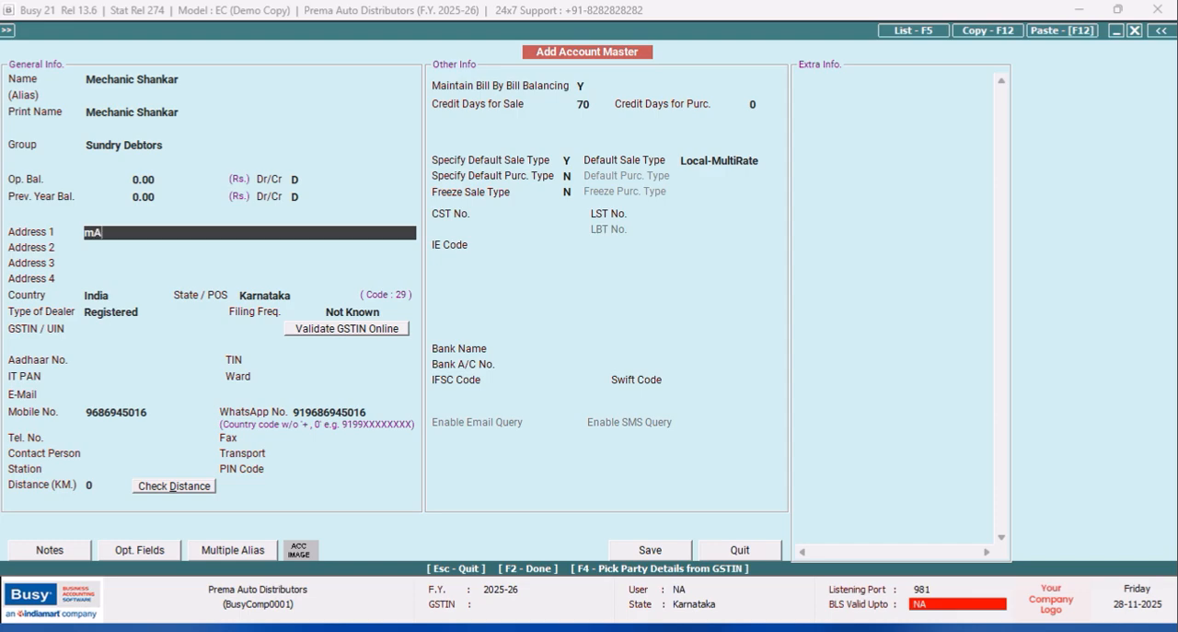
pyautogui.press('BackSpace')
pyautogui.press('BackSpace')
pyautogui.press('Return')
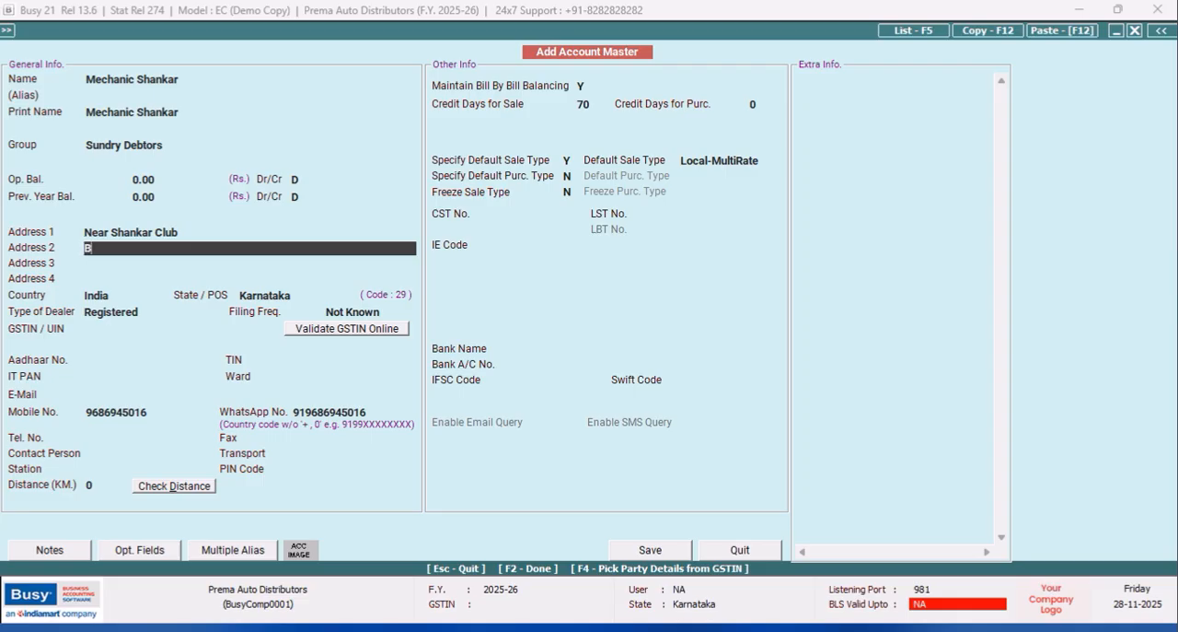
# Save the account with its type of dealer set to Un-Registered, and close the account master form.
pyautogui.click(650, 550)
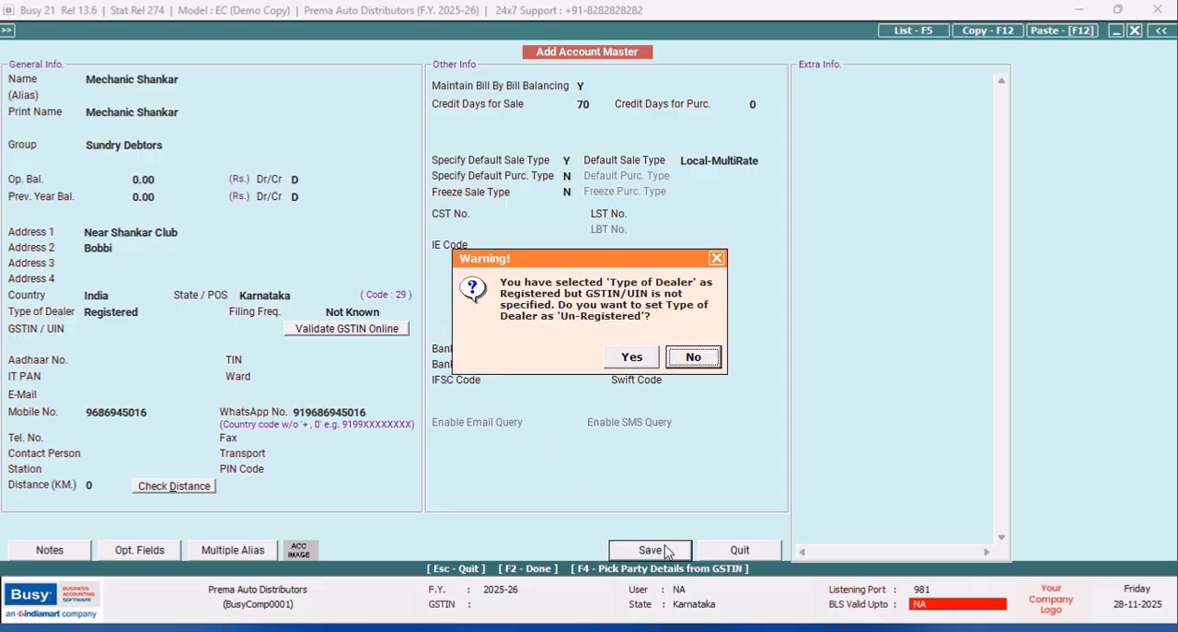
pyautogui.click(626, 359)
pyautogui.click(736, 557)
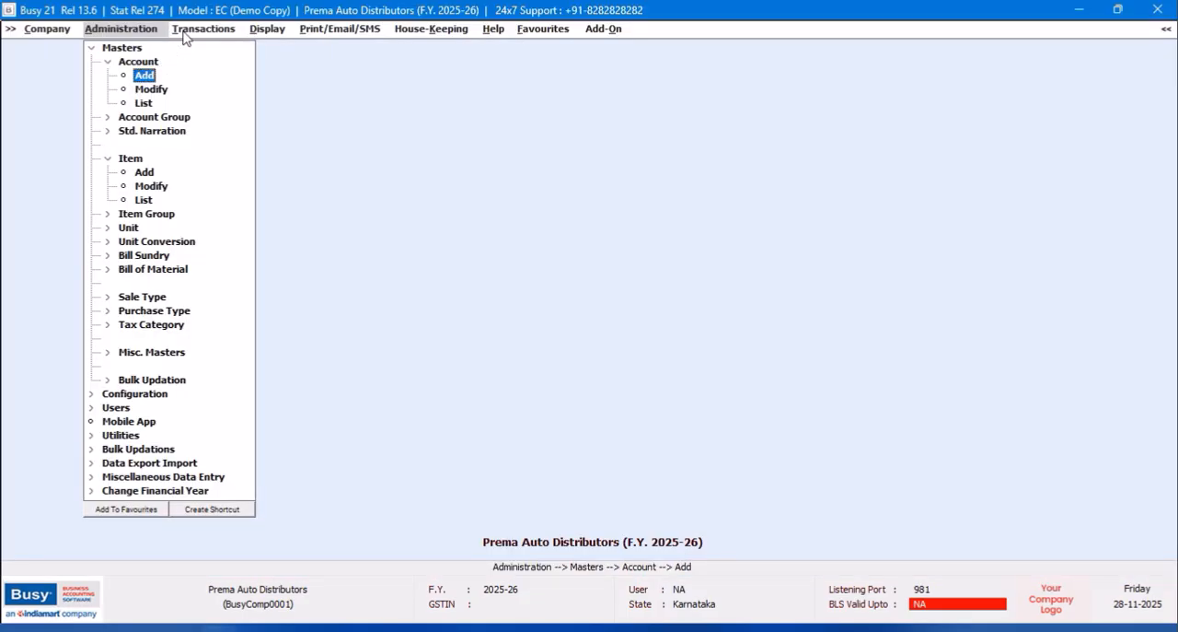
# Open the Party-wise Item Codes configuration and select the new mechanic as party and Front Shock Absorber Chethak as the first item.
pyautogui.click(91, 47)
pyautogui.click(116, 65)
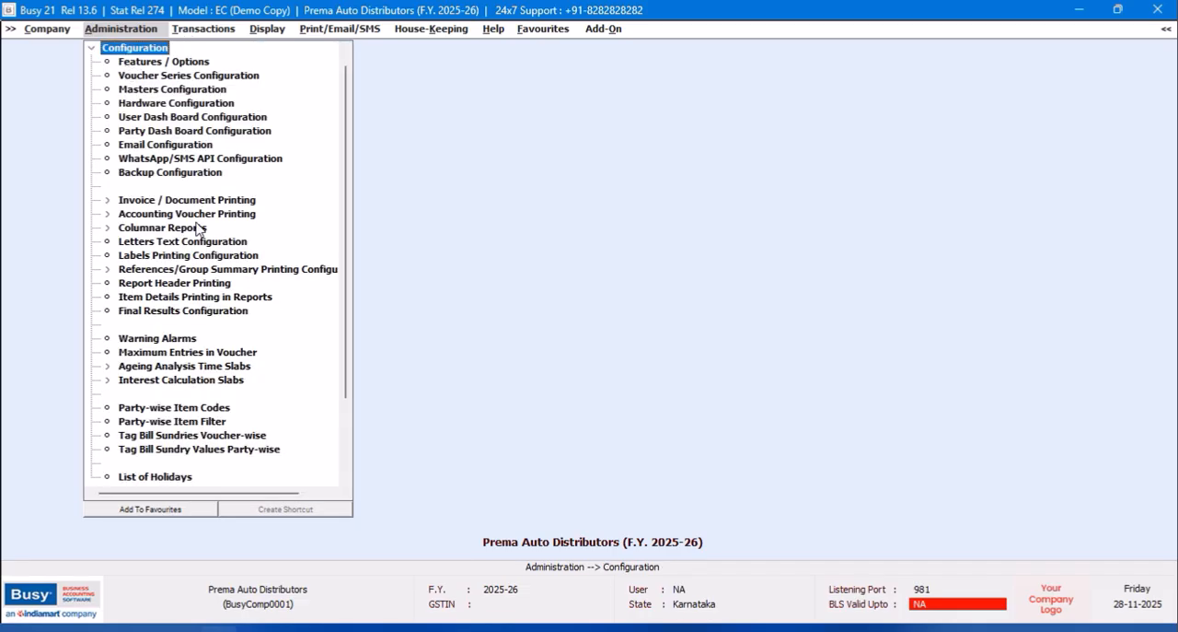
pyautogui.click(161, 408)
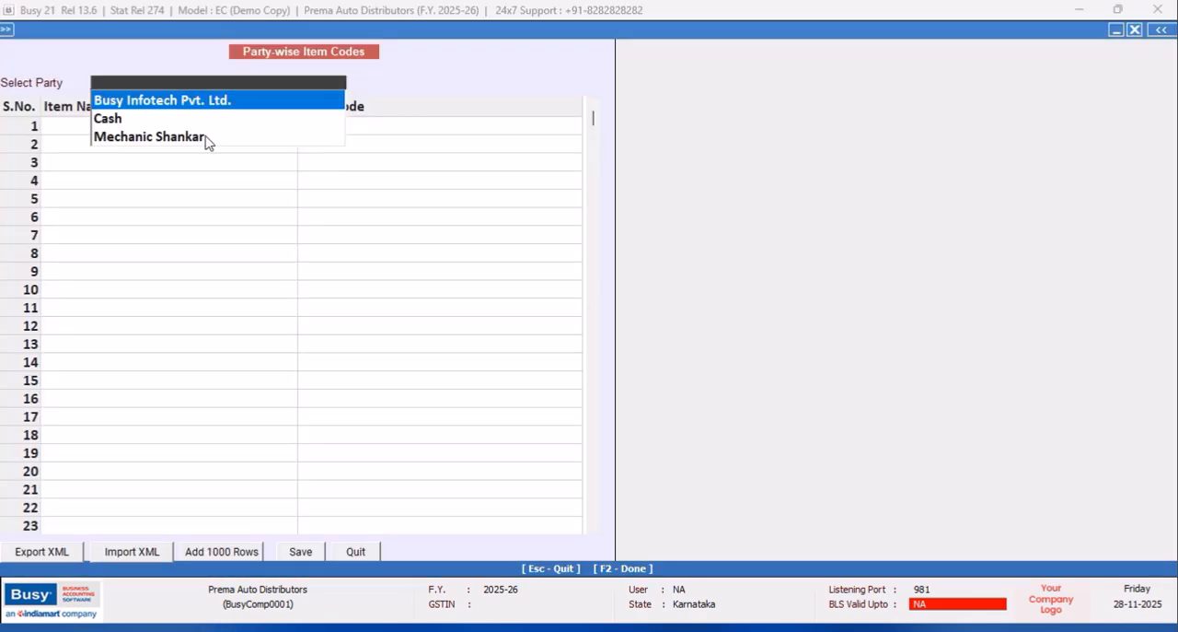
pyautogui.click(205, 137)
pyautogui.click(189, 145)
pyautogui.click(354, 129)
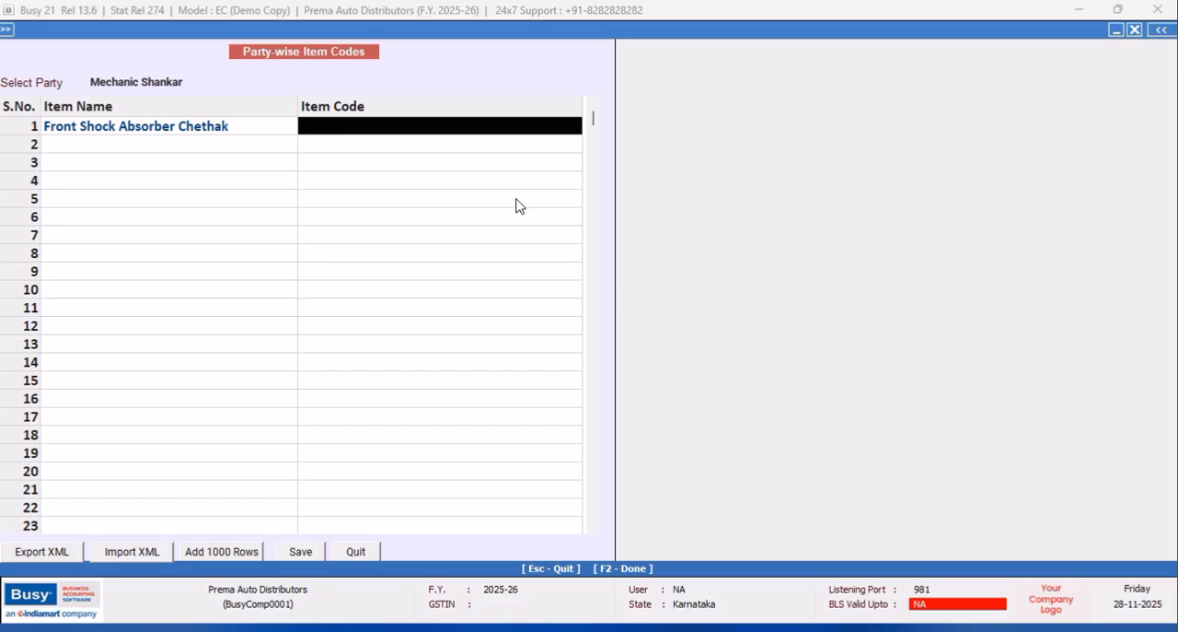
# Set the party's item code for Front Shock Absorber Chethak to "Front Shocks Chethak" and save the item codes.
pyautogui.write('f')
pyautogui.write('Front')
pyautogui.write(' Shock')
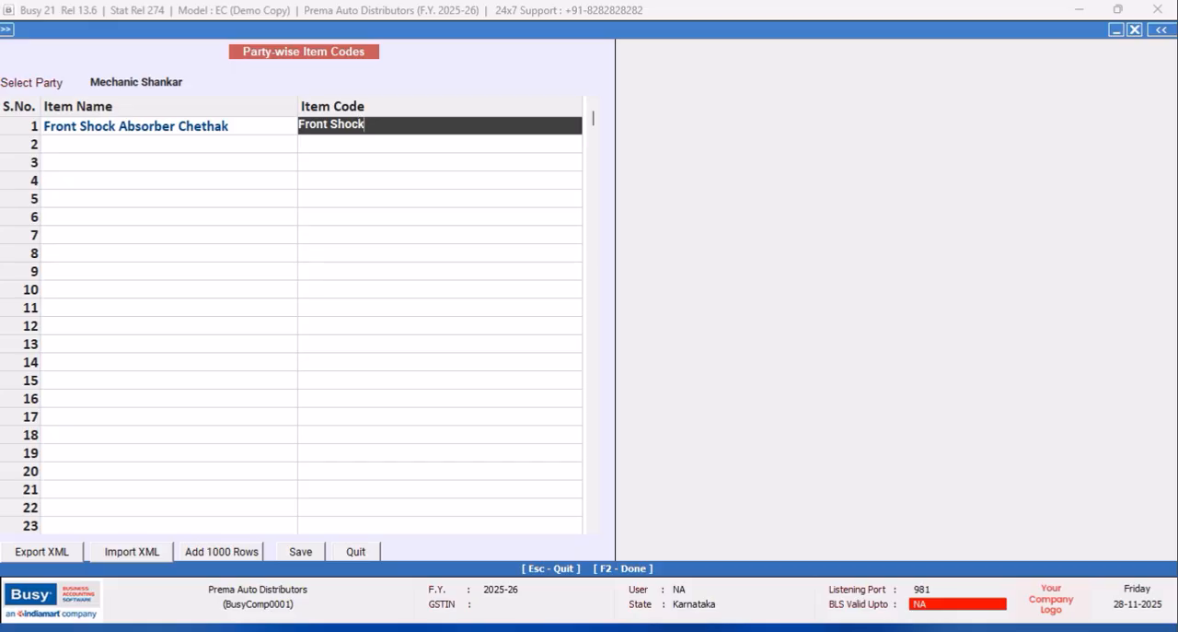
pyautogui.write('s Chethak')
pyautogui.press('Return')
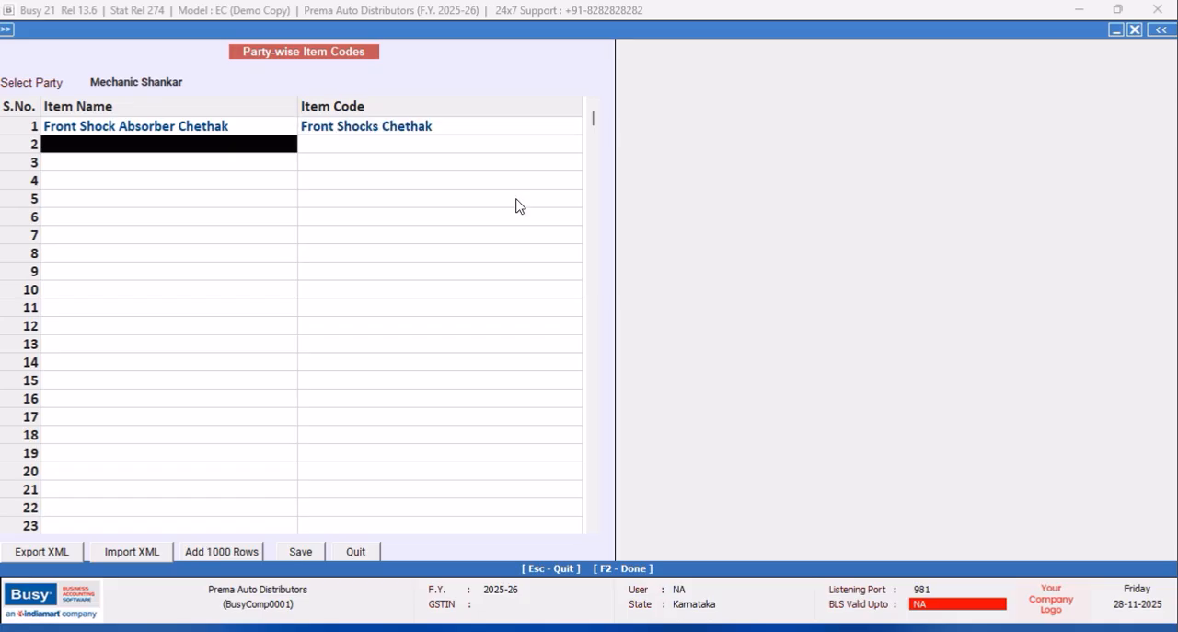
pyautogui.click(298, 552)
pyautogui.click(627, 360)
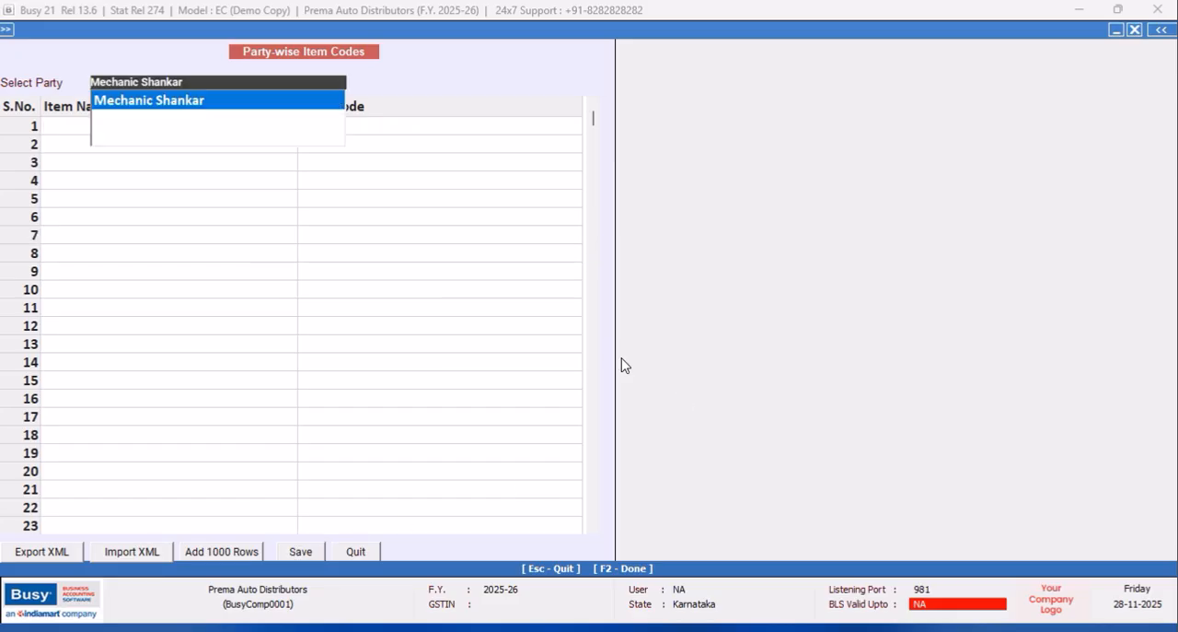
# Create another account master from the party selection and enter the second mechanic's name as its name and print name.
pyautogui.press('Return')
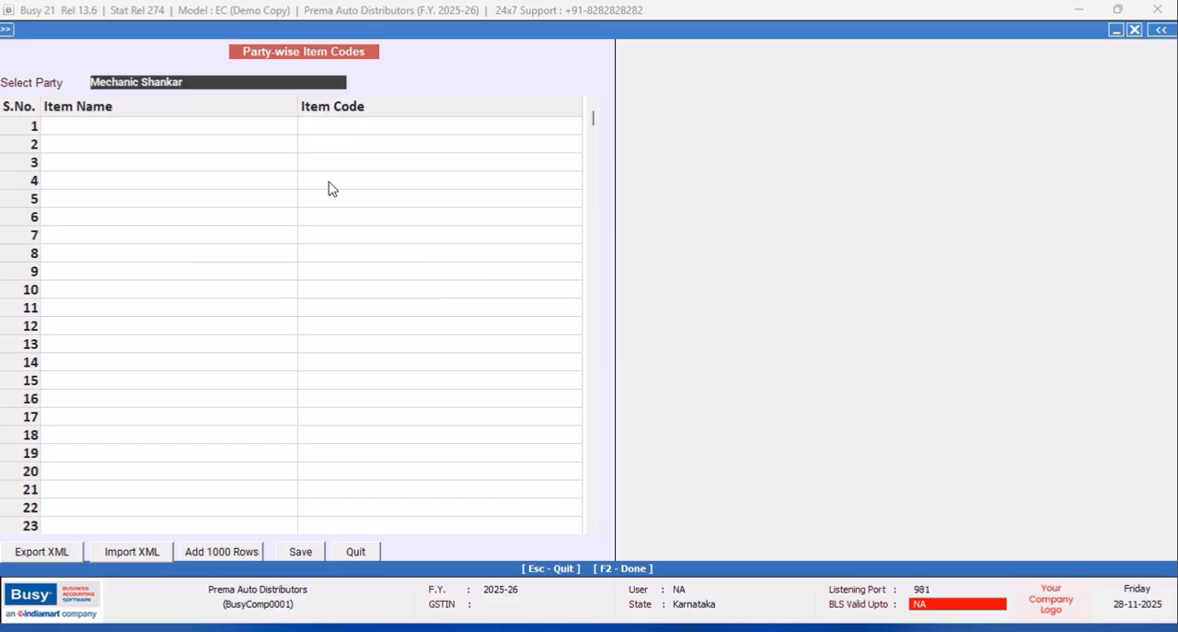
pyautogui.press('F3')
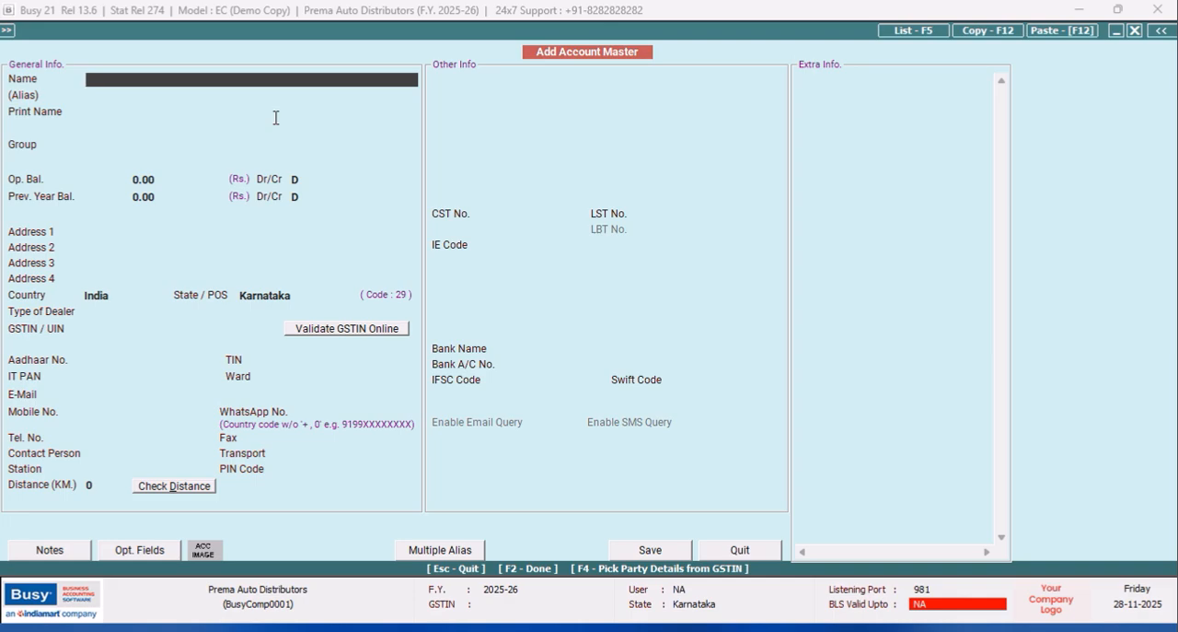
pyautogui.write('Munavar Mechanic')
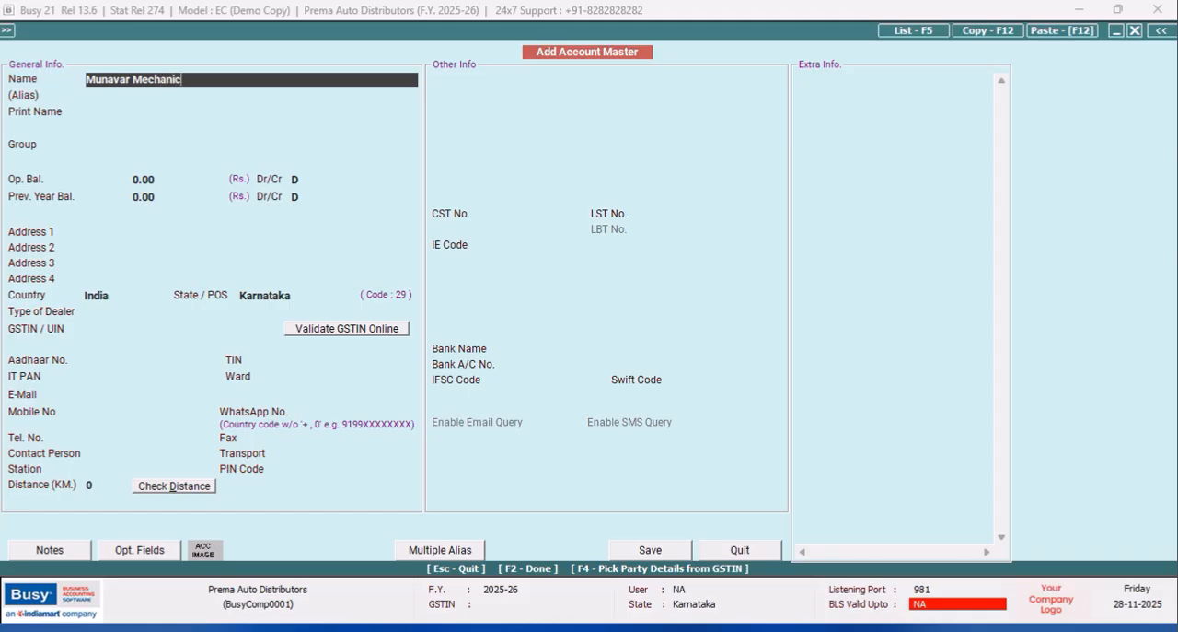
pyautogui.press('Return')
pyautogui.press('Return')
# Assign the second mechanic's account to the Sundry Debtors group and set its credit days for sale to 7.
pyautogui.write('sun')
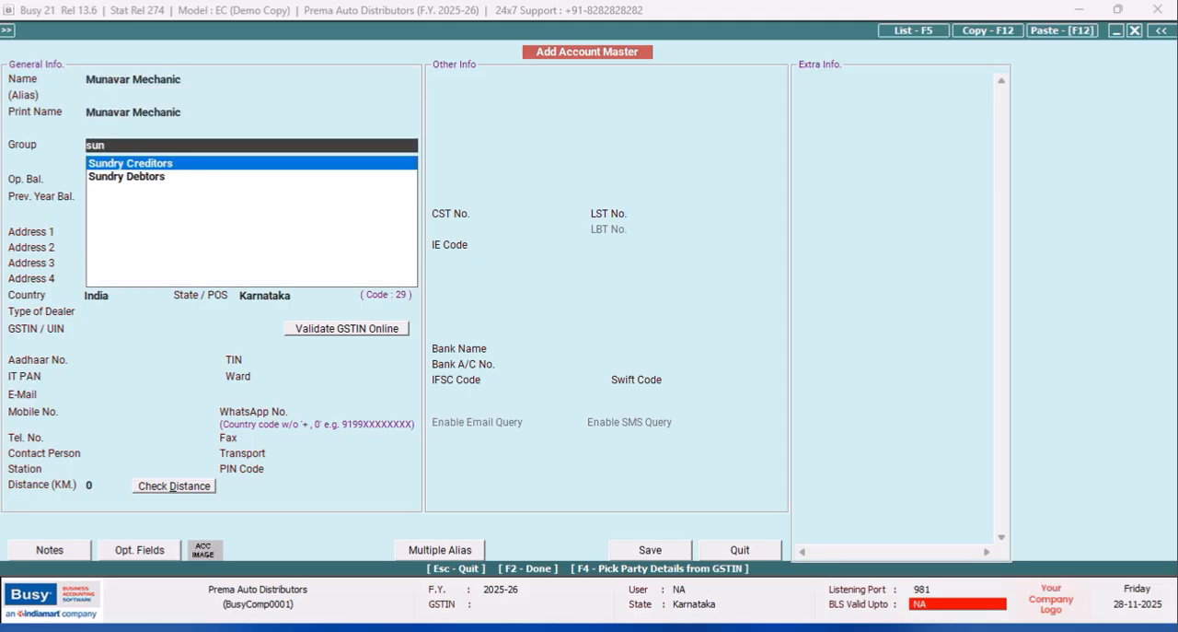
pyautogui.press('Down')
pyautogui.press('Return')
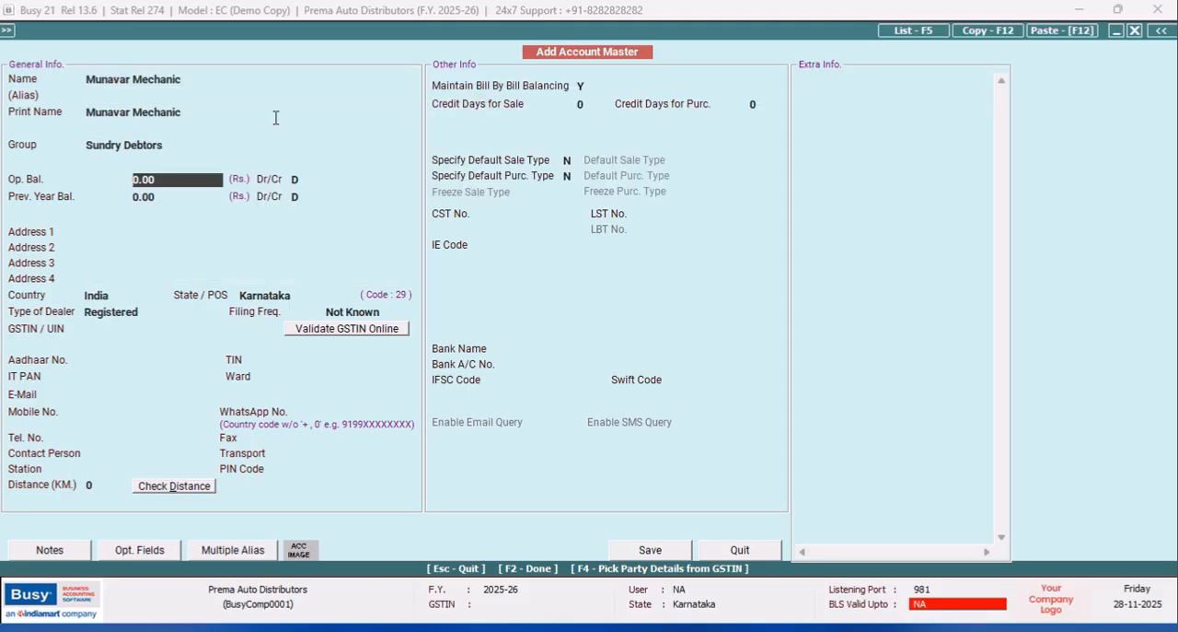
pyautogui.click(587, 104)
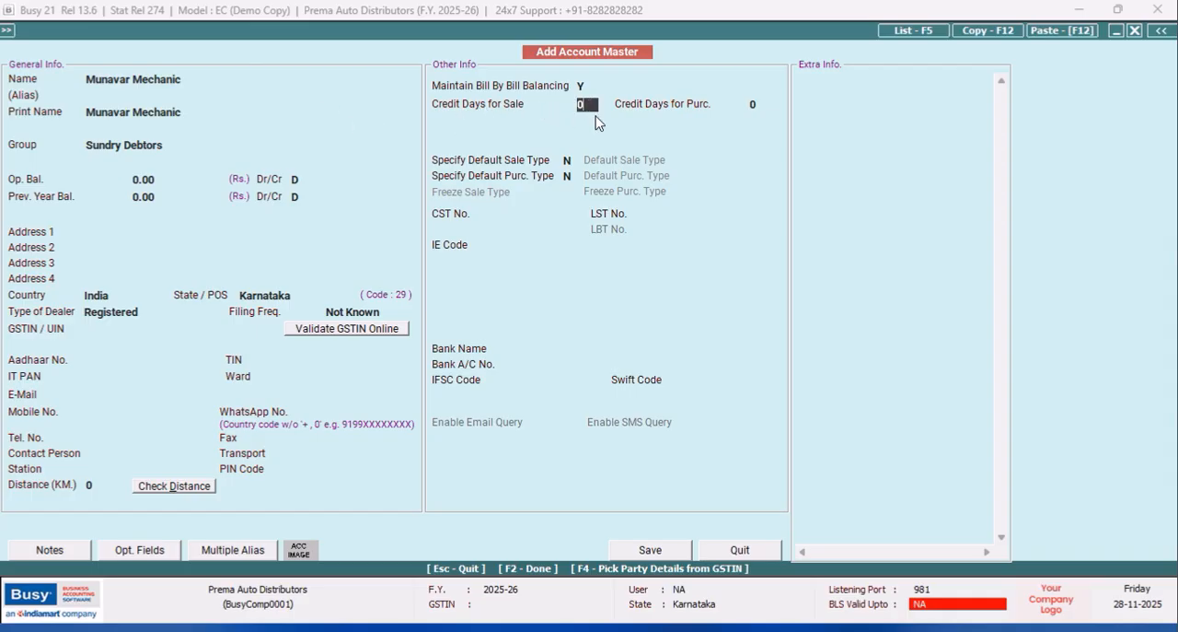
pyautogui.write('7')
pyautogui.press('Return')
# Specify Local-MultiRate as the second account's default sale type and save the account as the selected party.
pyautogui.click(571, 162)
pyautogui.write('y')
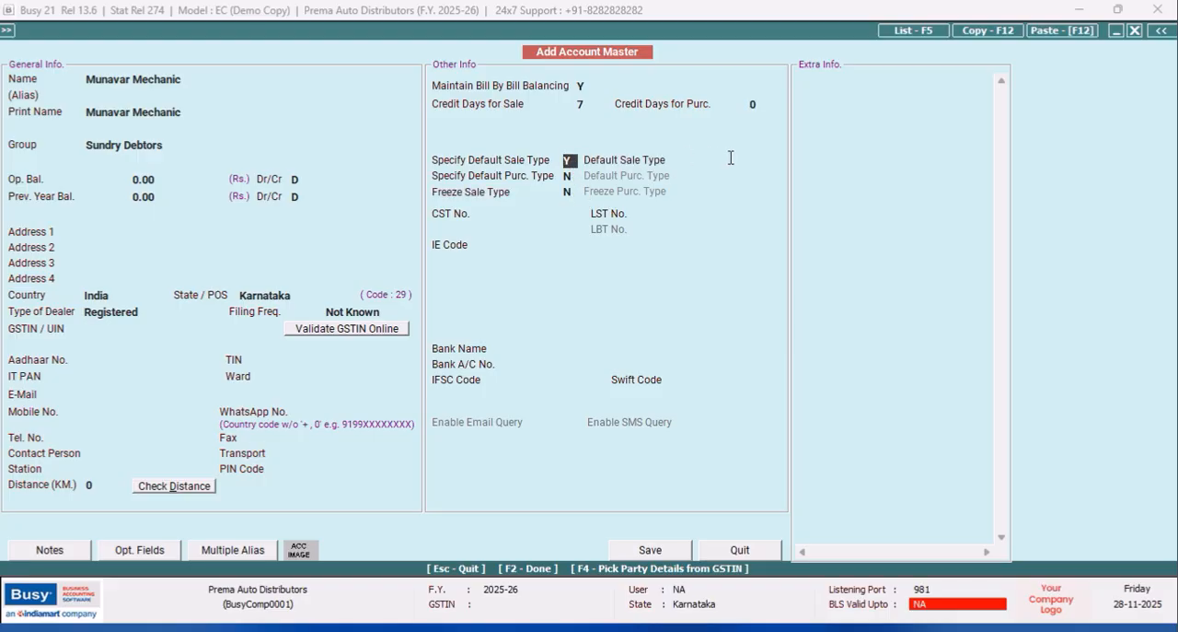
pyautogui.click(732, 159)
pyautogui.write('mul')
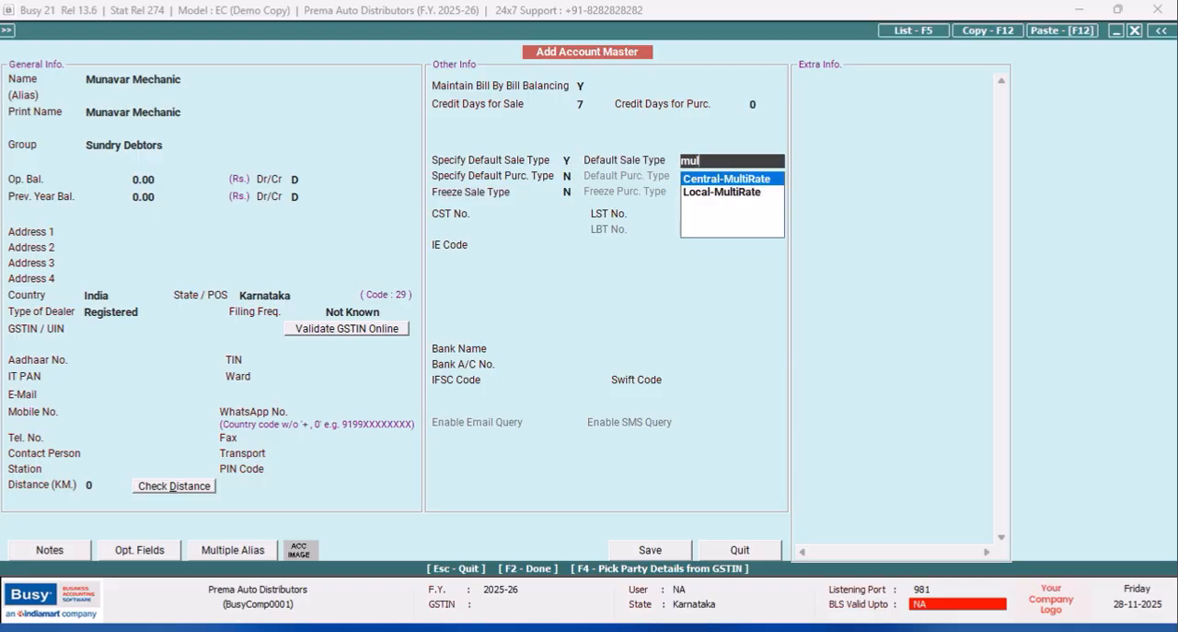
pyautogui.press('Down')
pyautogui.press('Return')
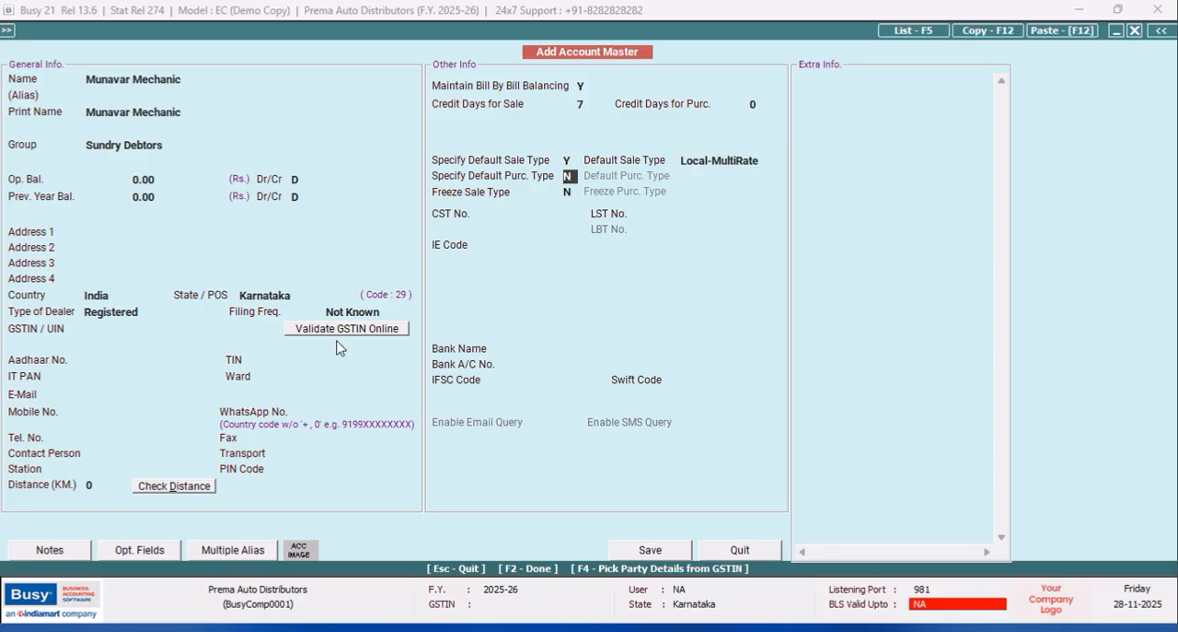
pyautogui.click(659, 551)
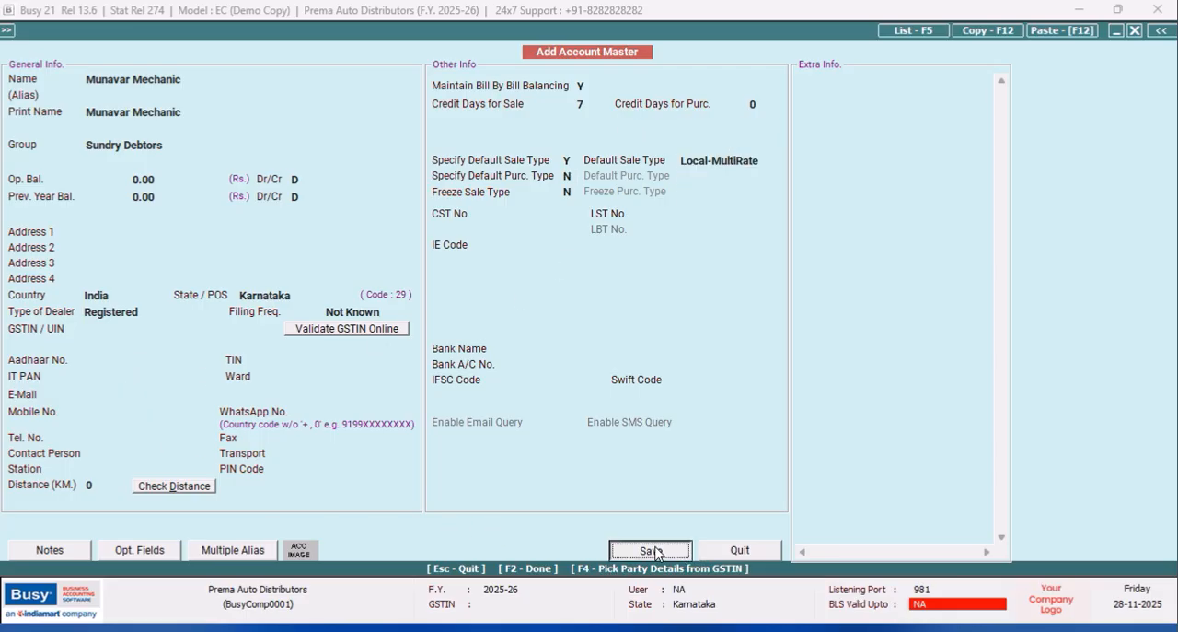
pyautogui.click(634, 361)
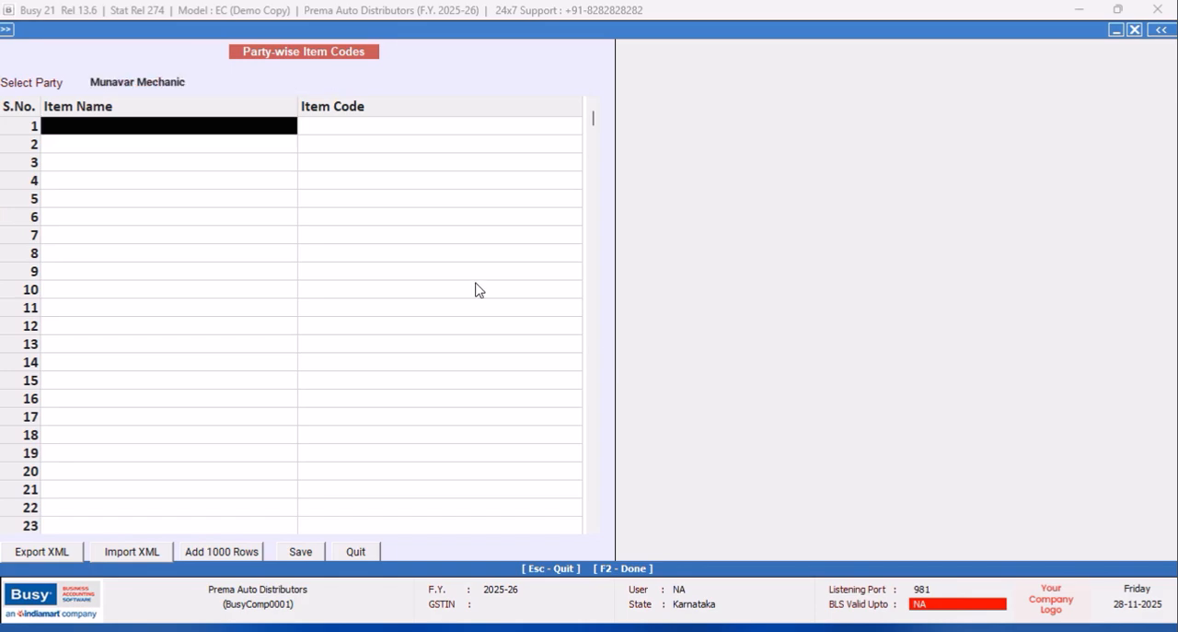
# Set the second mechanic's item code for Front Shock Absorber Chethak to "Chethak Front Shock Absorber", save the codes and close the form.
pyautogui.write('f')
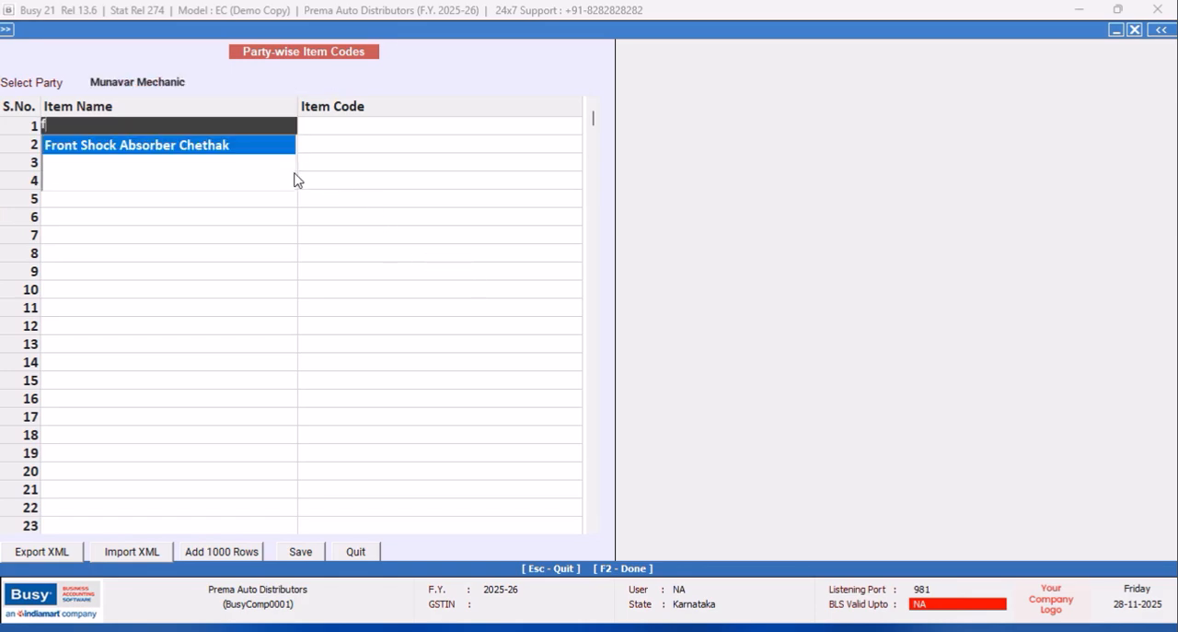
pyautogui.press('Return')
pyautogui.write('c')
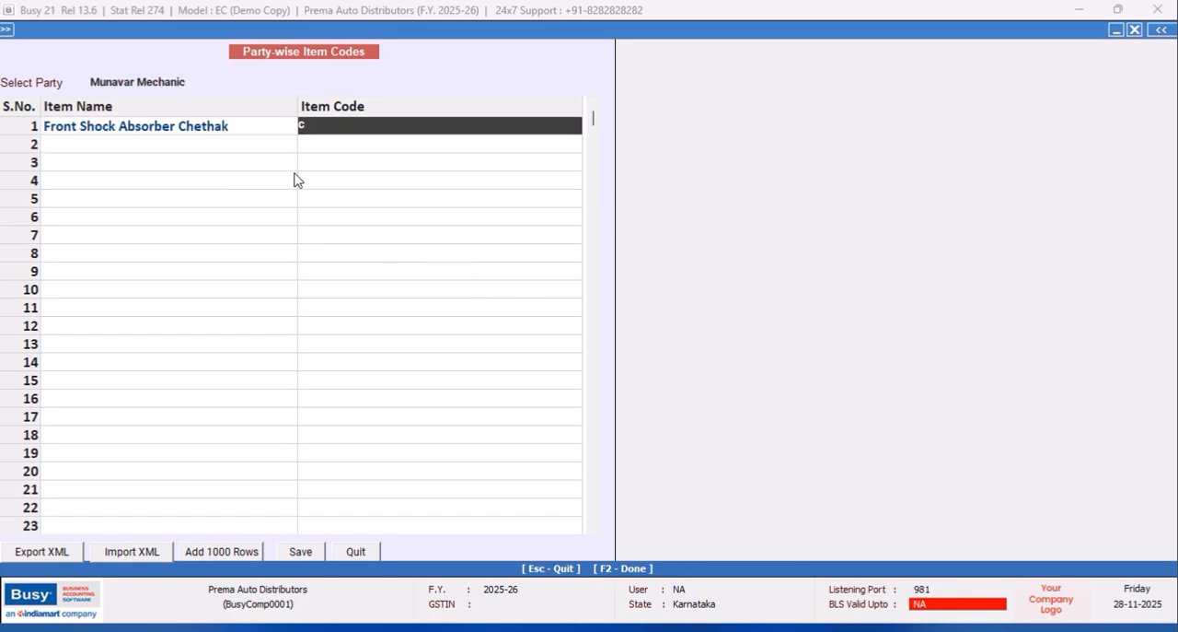
pyautogui.write('het')
pyautogui.press('BackSpace')
pyautogui.press('BackSpace')
pyautogui.press('BackSpace')
pyautogui.press('BackSpace')
pyautogui.write('Chethkak Front S')
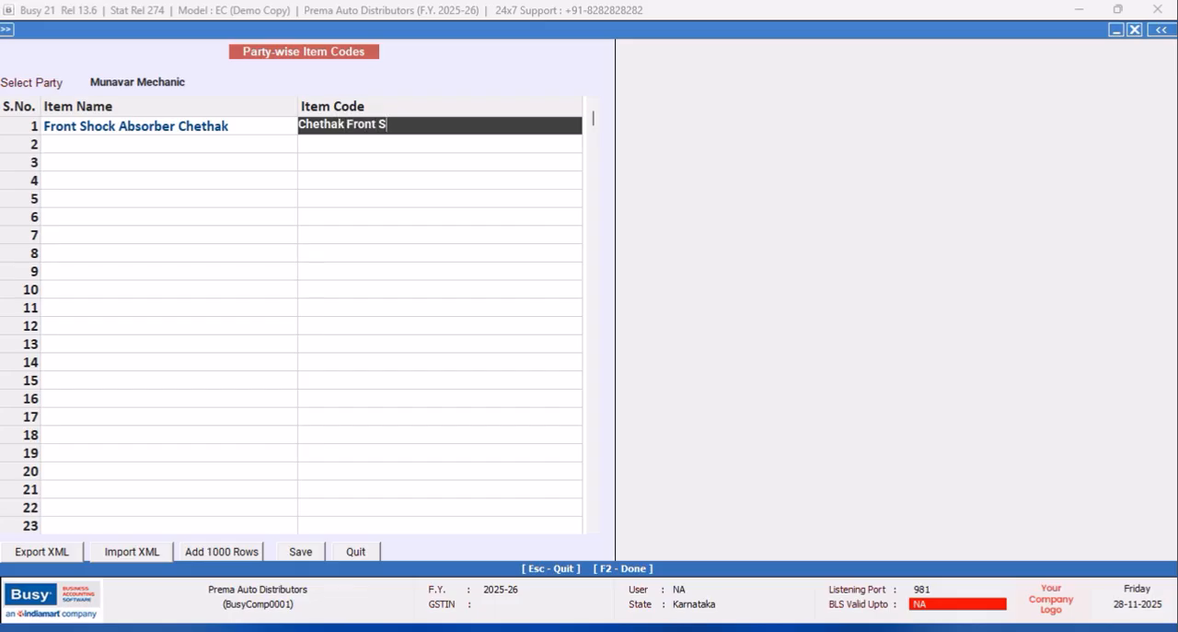
pyautogui.write('hock Absorber')
pyautogui.click(299, 553)
pyautogui.click(628, 358)
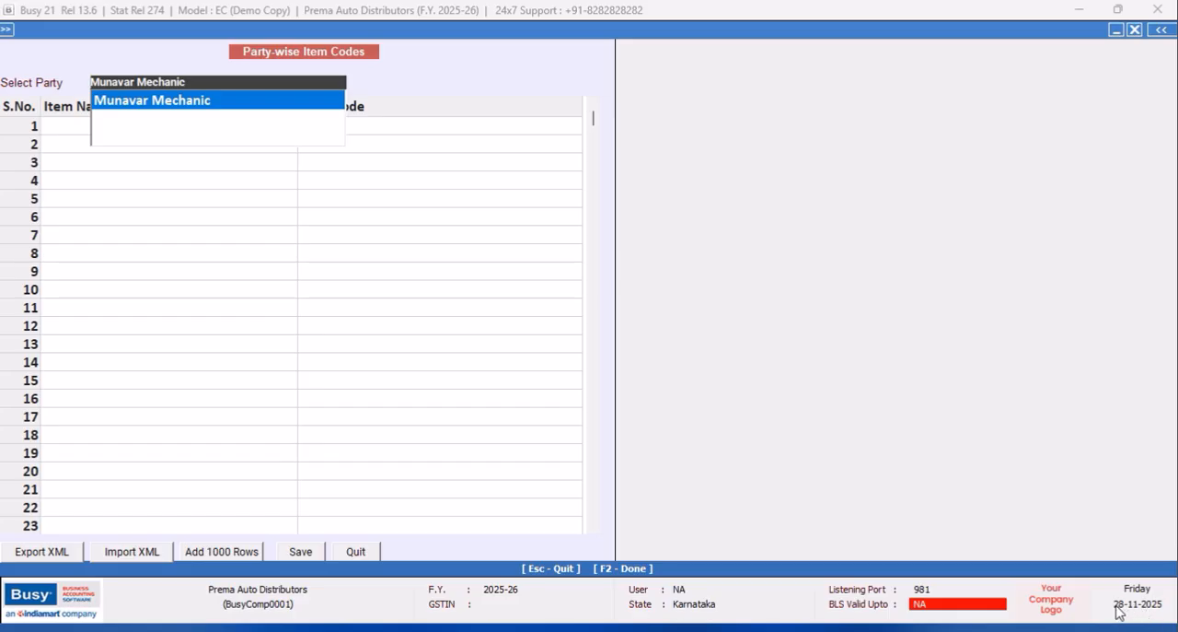
pyautogui.press('Escape')
pyautogui.click(116, 50)
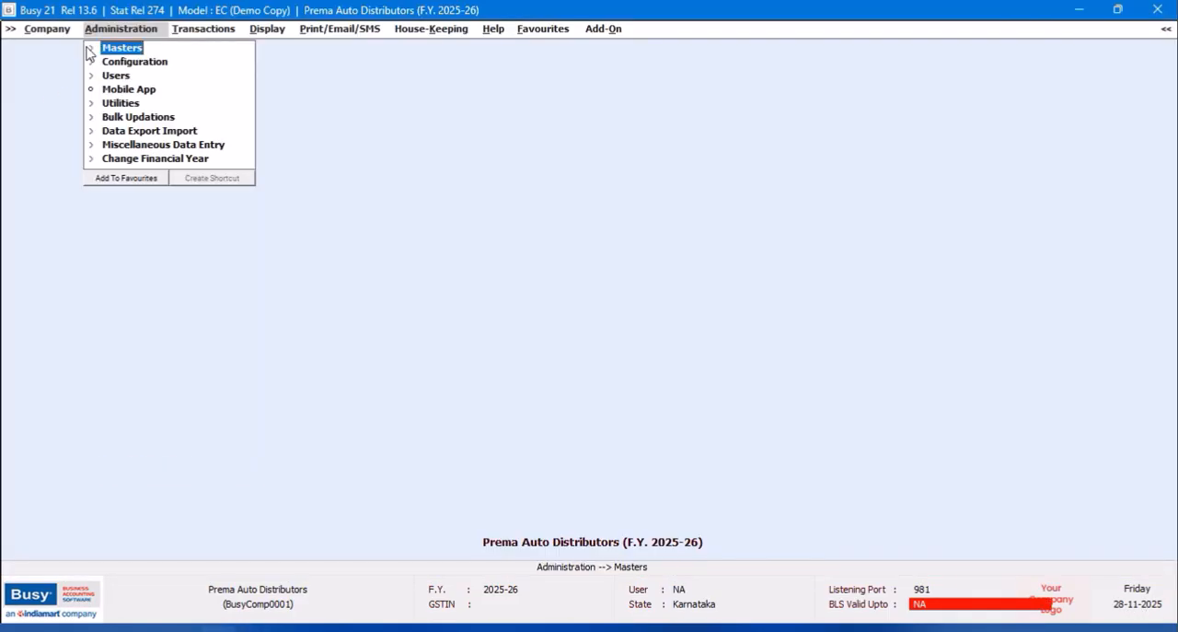
pyautogui.click(116, 51)
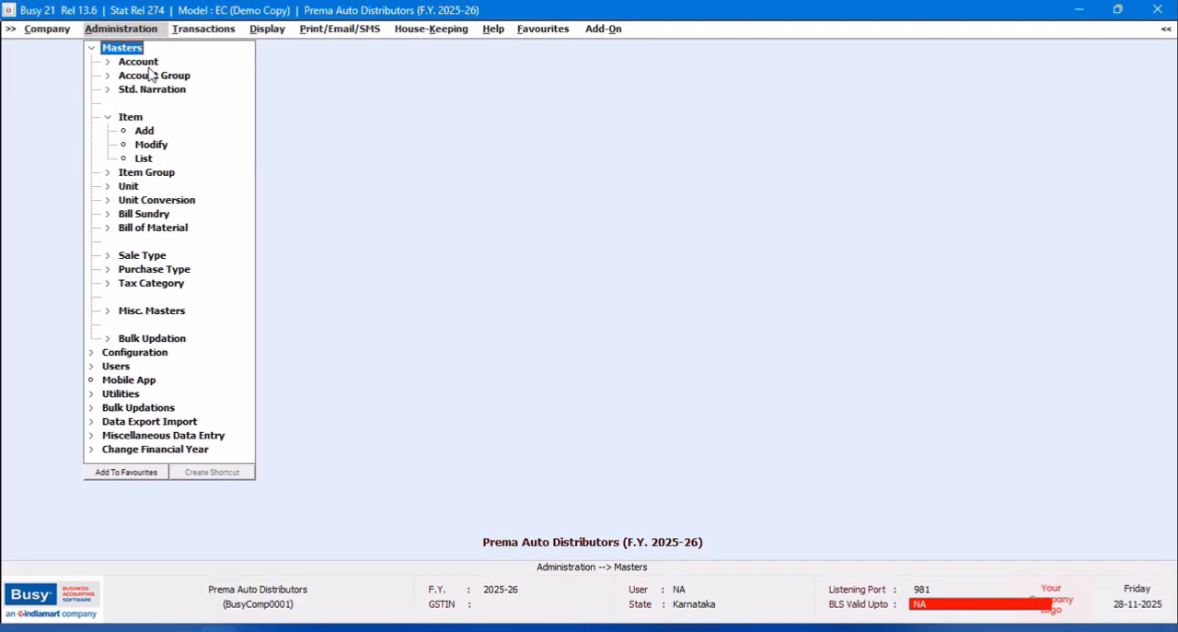
pyautogui.click(150, 66)
pyautogui.click(152, 92)
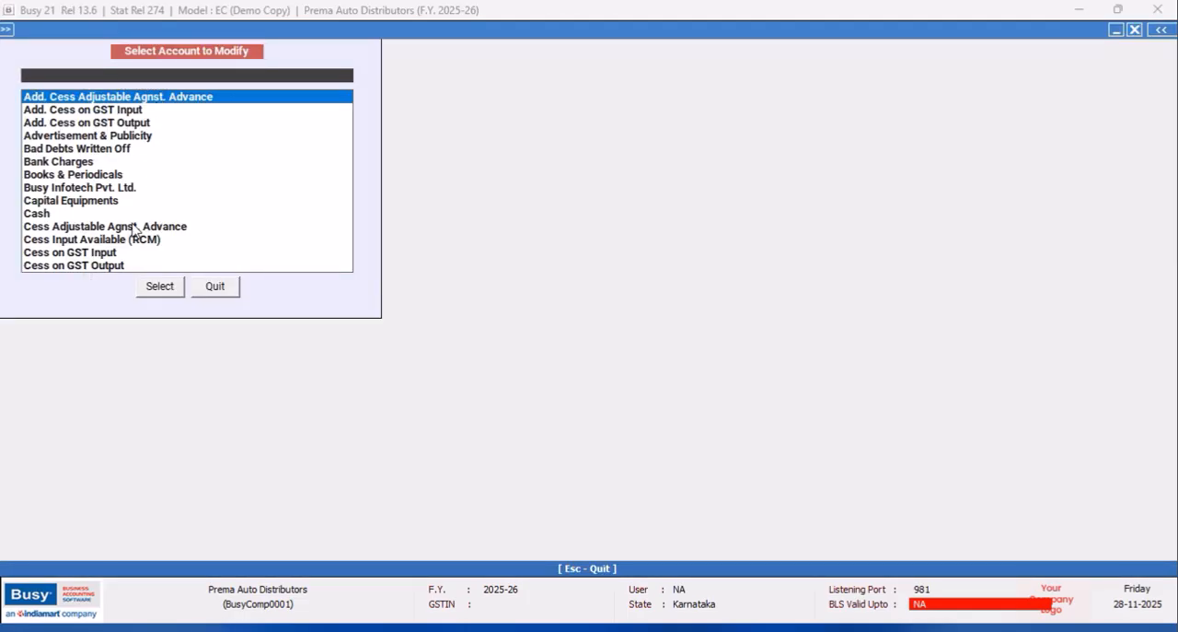
pyautogui.click(231, 285)
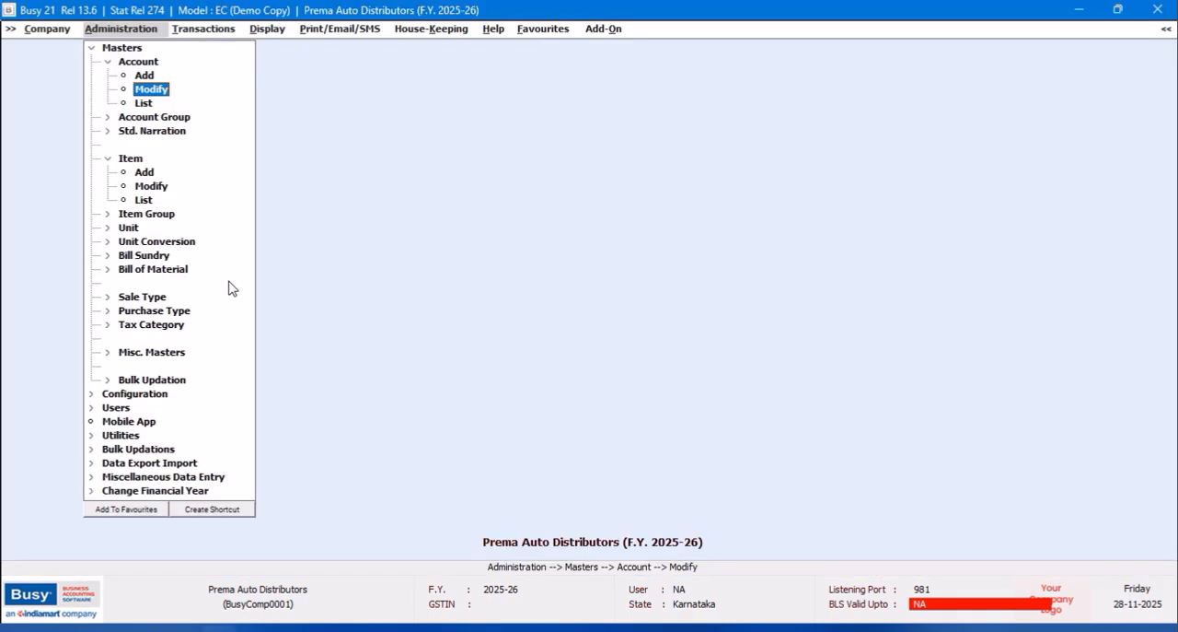
pyautogui.click(92, 48)
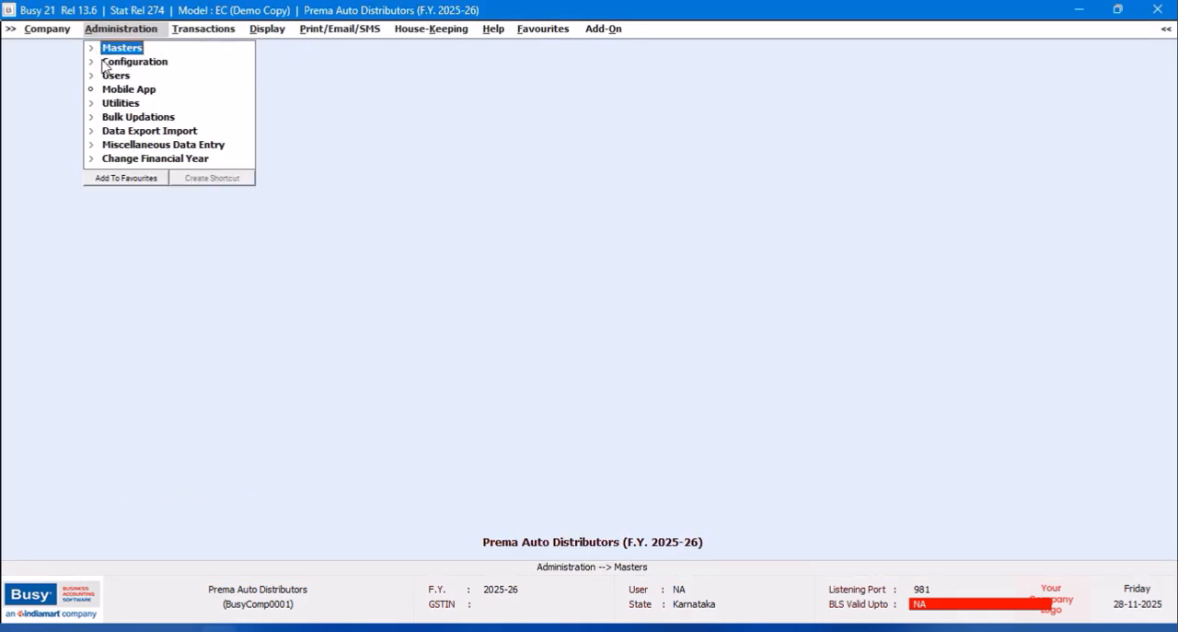
# Reopen the Party-wise Item Codes configuration and select the first mechanic as the party.
pyautogui.click(136, 63)
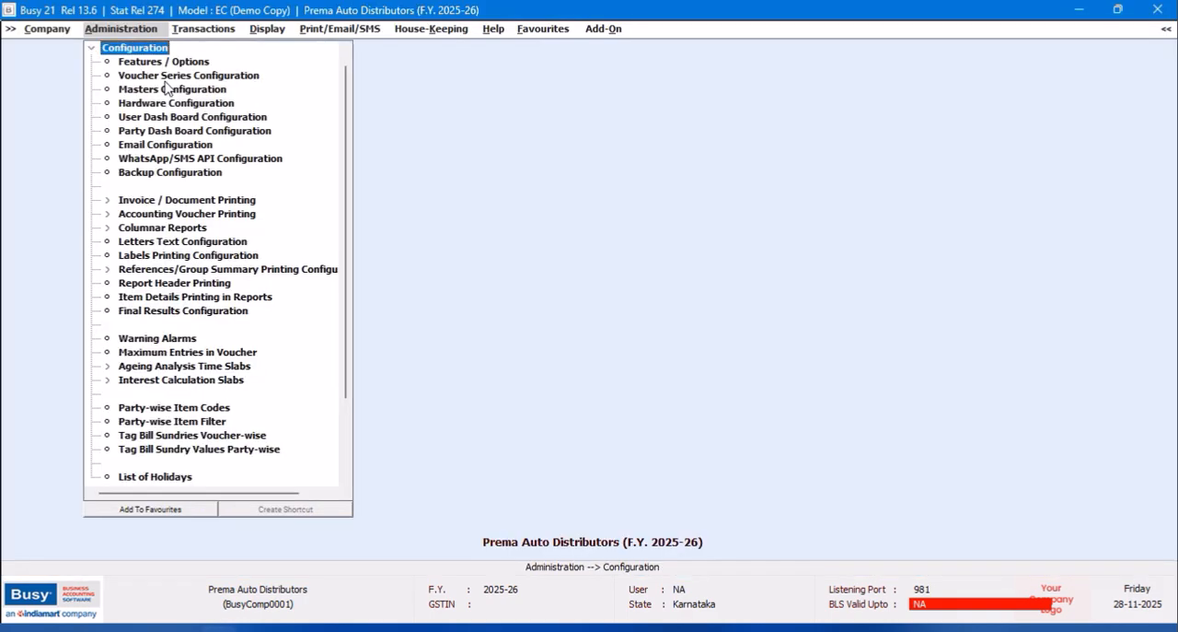
pyautogui.click(165, 63)
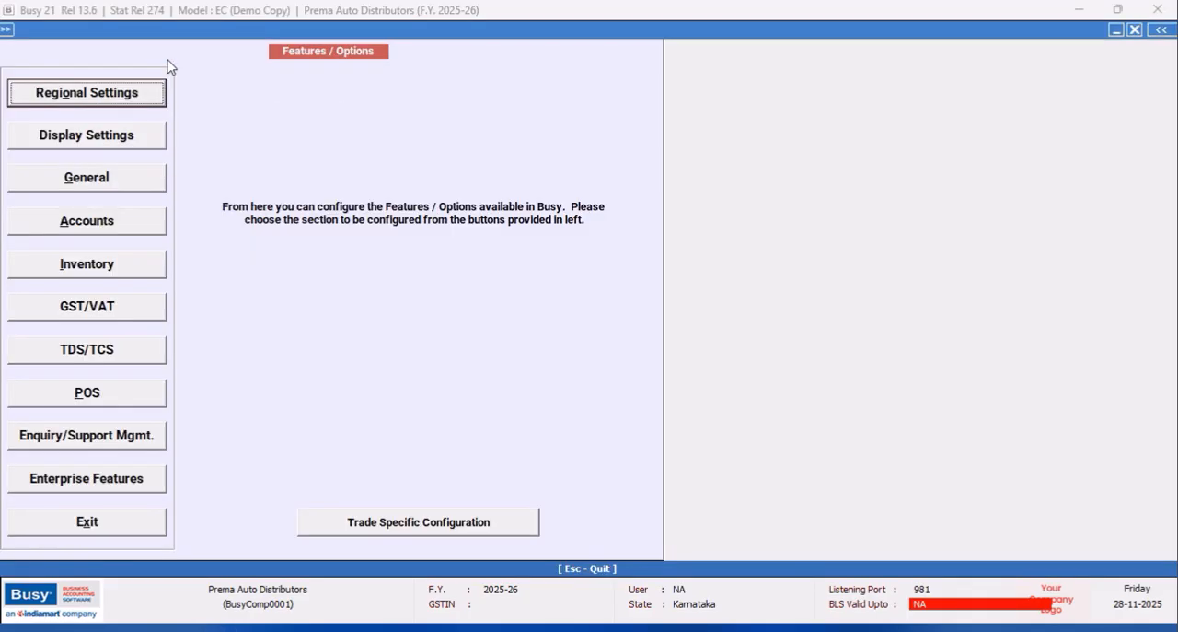
pyautogui.click(102, 524)
pyautogui.click(204, 408)
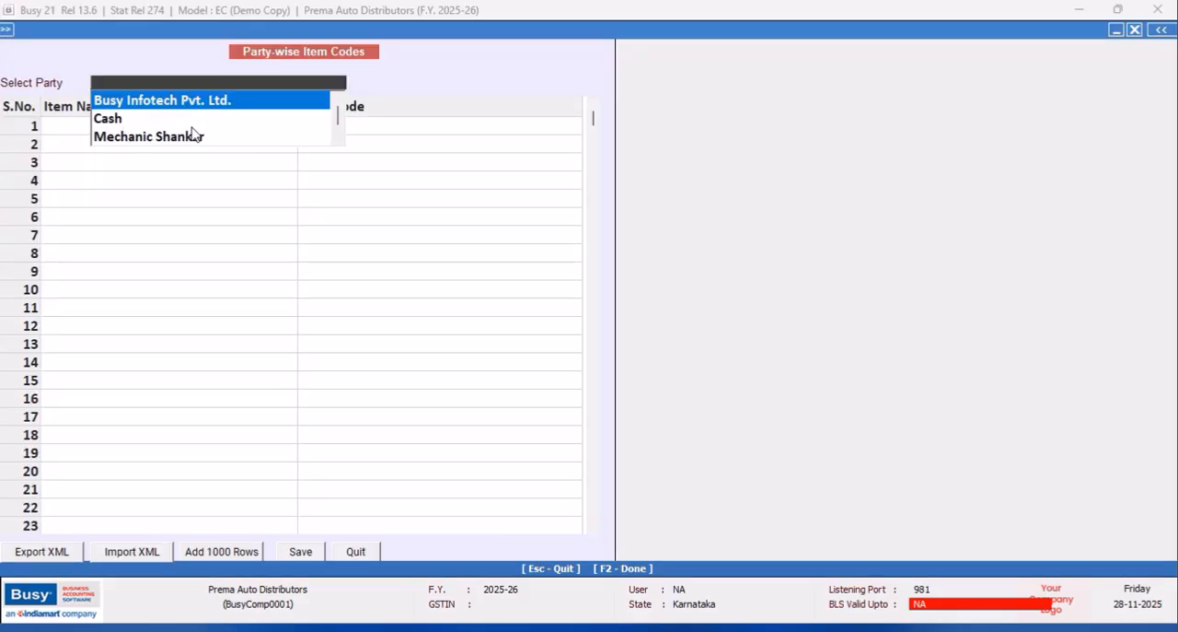
pyautogui.click(176, 139)
# Add Gear Barrel Spark to the first mechanic's items with the item code "Kinetic Spark Gear Barrel".
pyautogui.click(141, 147)
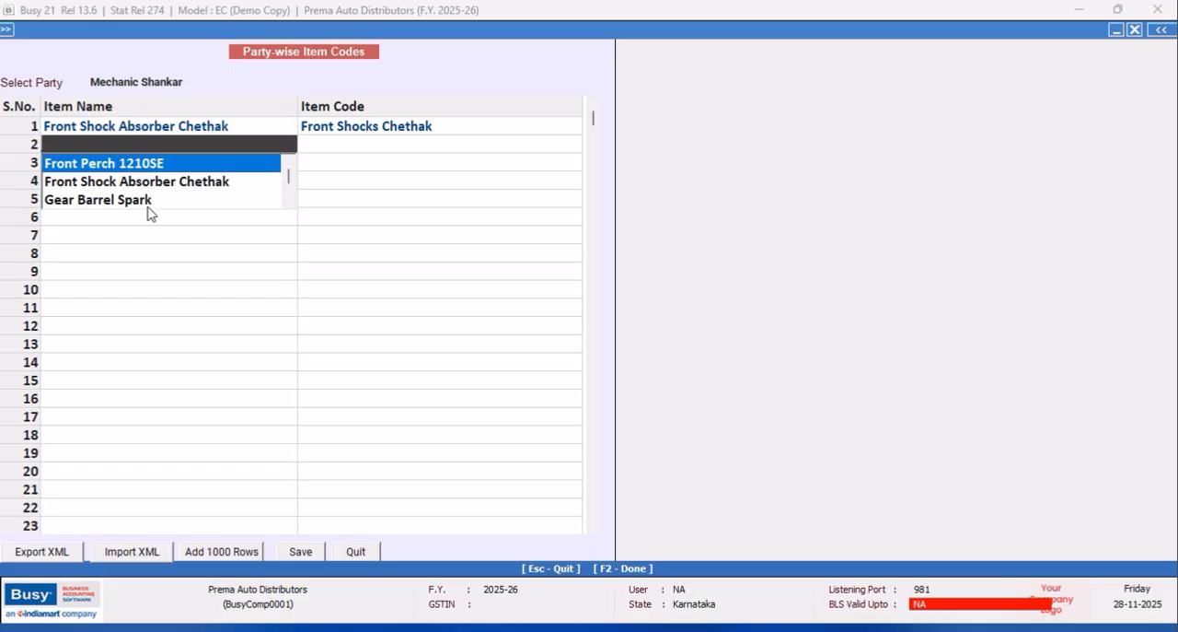
pyautogui.press('Down')
pyautogui.press('Down')
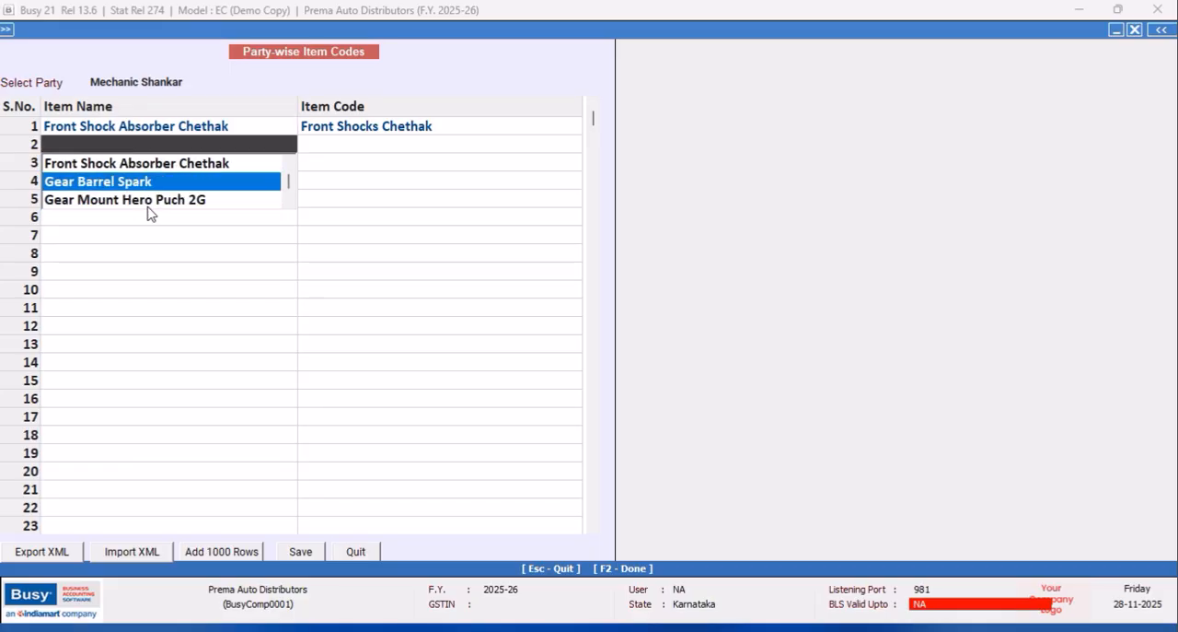
pyautogui.press('Return')
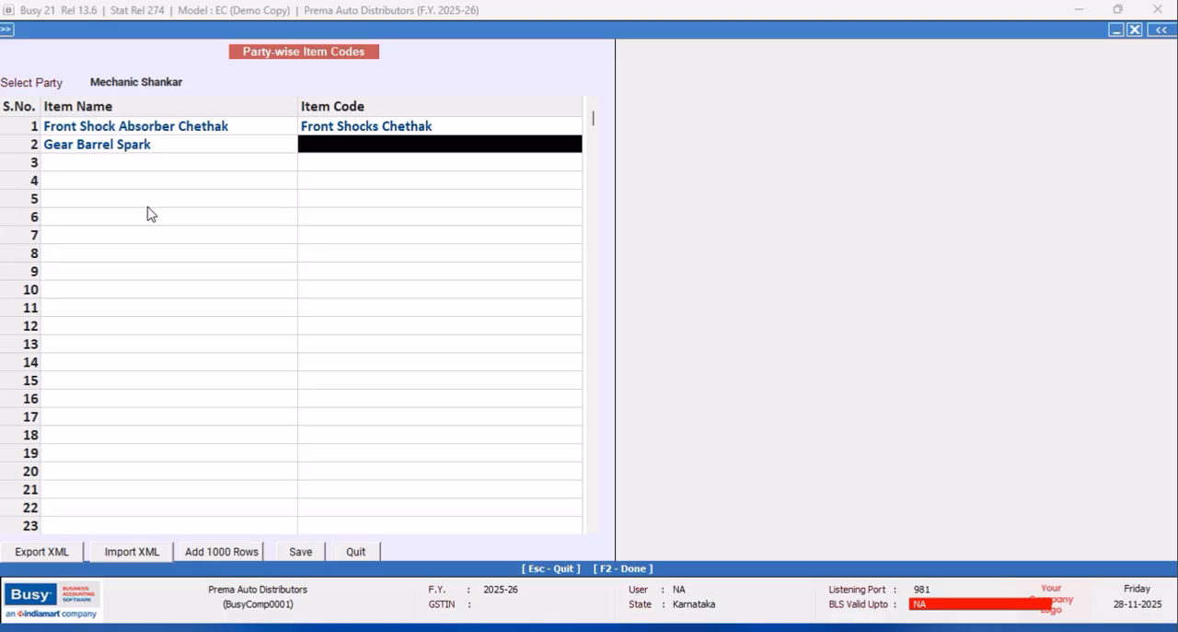
pyautogui.write('s')
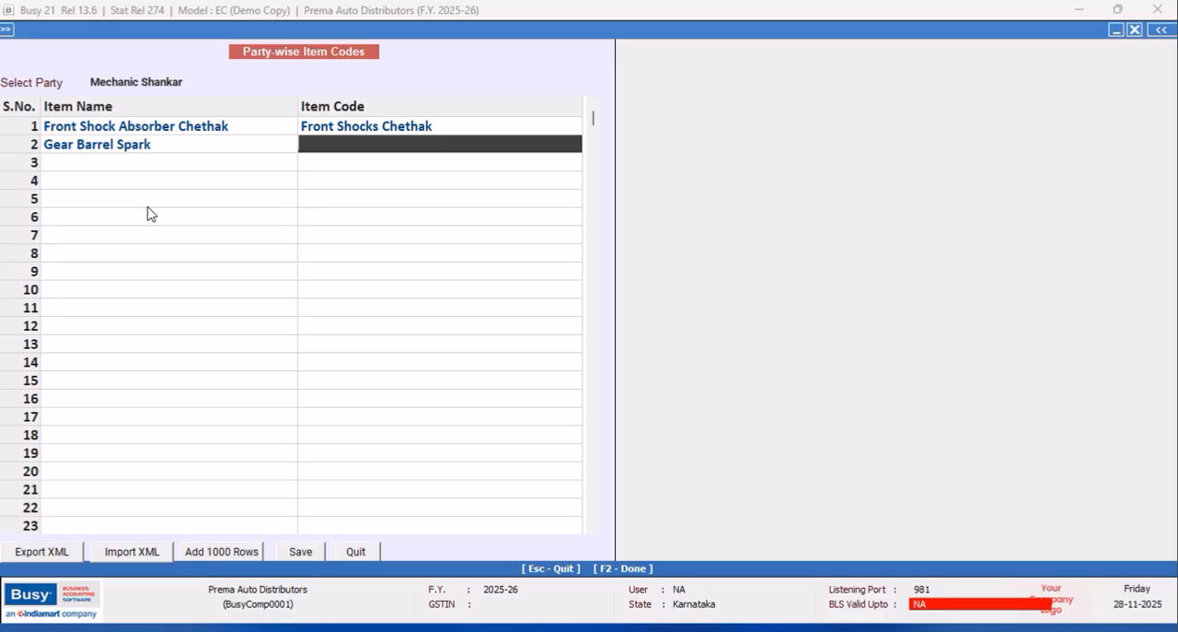
pyautogui.write('Kinetic Spark Gear')
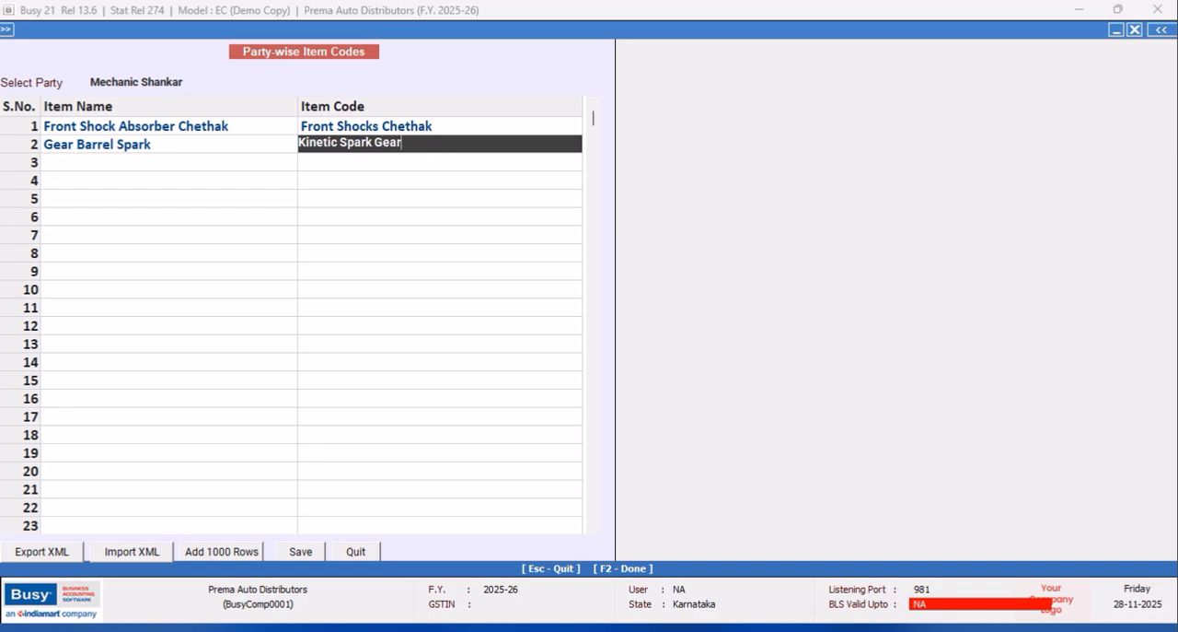
pyautogui.write(' Barrel')
pyautogui.press('Return')
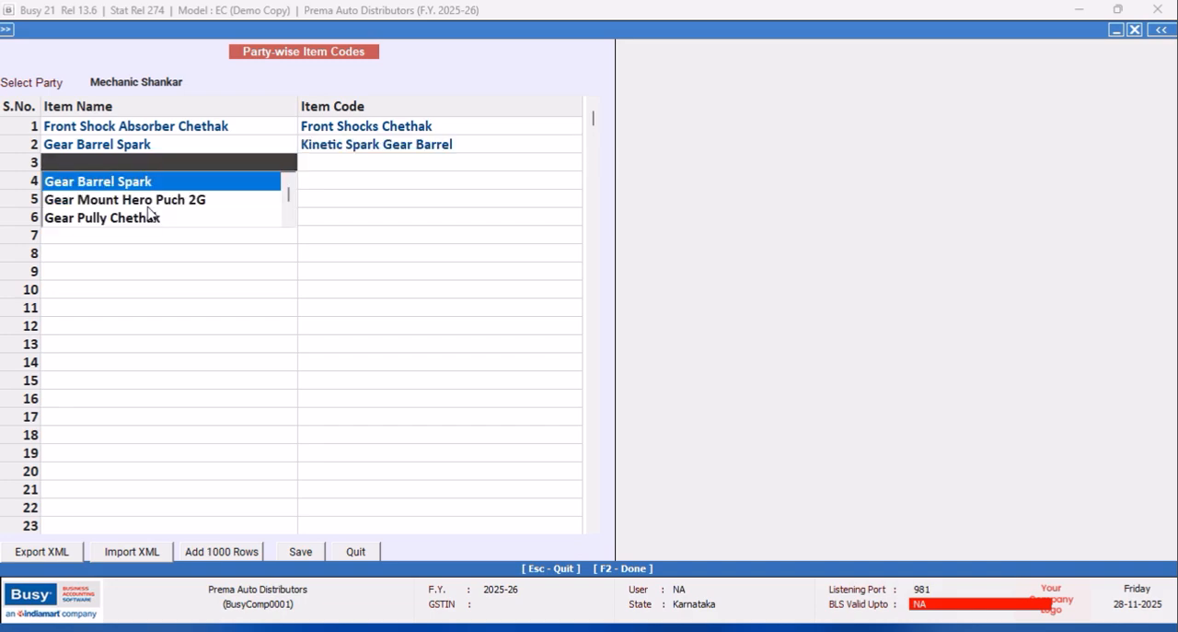
# Add Gear Mount Hero Puch 2G in the third row with the item code "Hero Puch Gear Holder 2G".
pyautogui.press('Down')
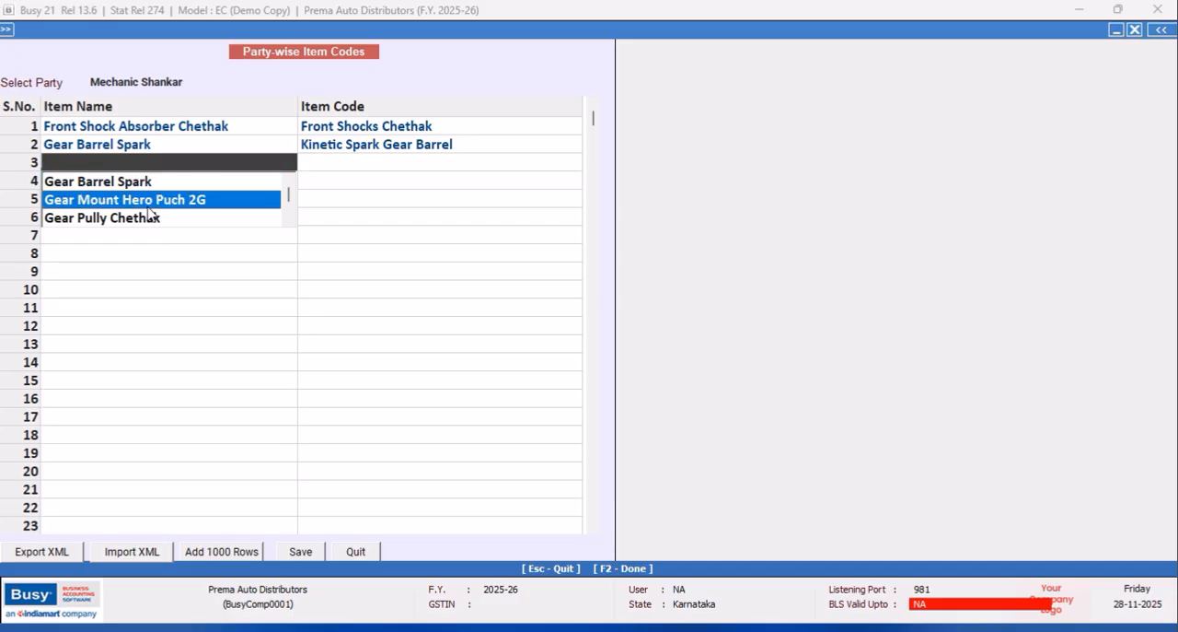
pyautogui.press('Return')
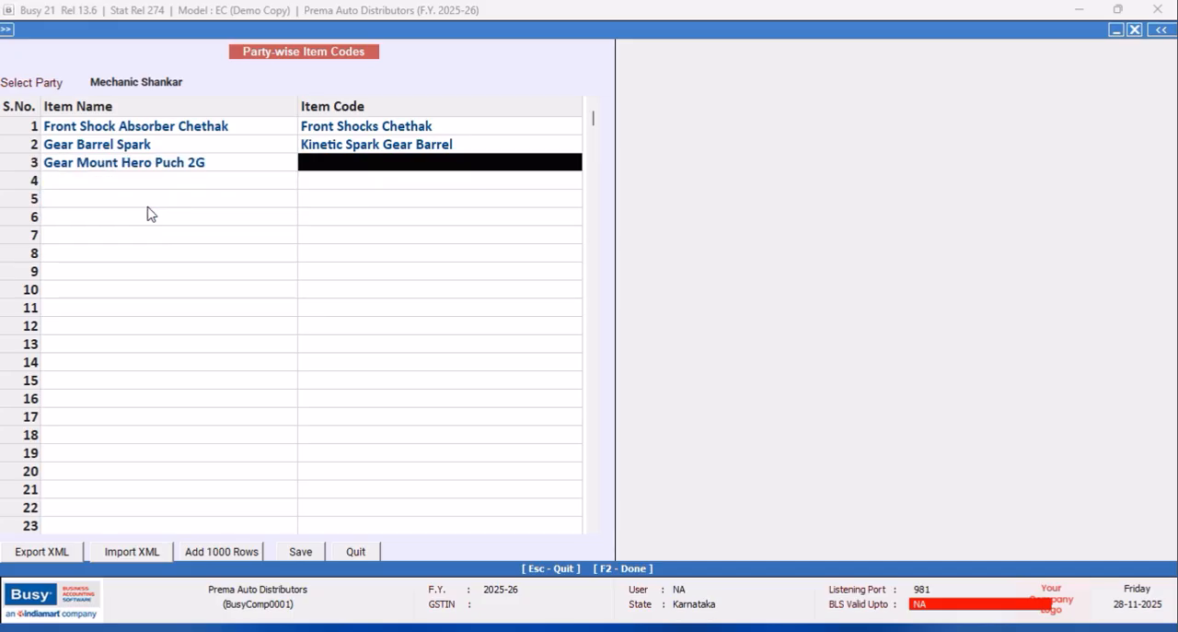
pyautogui.write('h')
pyautogui.press('BackSpace')
pyautogui.press('BackSpace')
pyautogui.write('Hero Puch ')
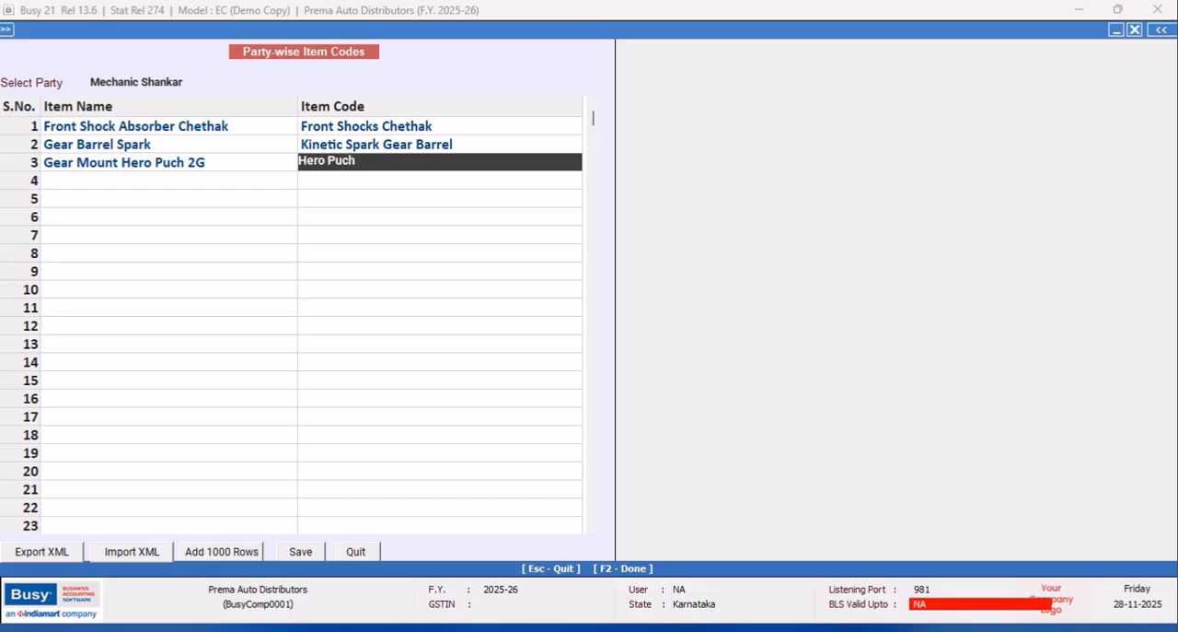
pyautogui.write('Gear Holder 2G')
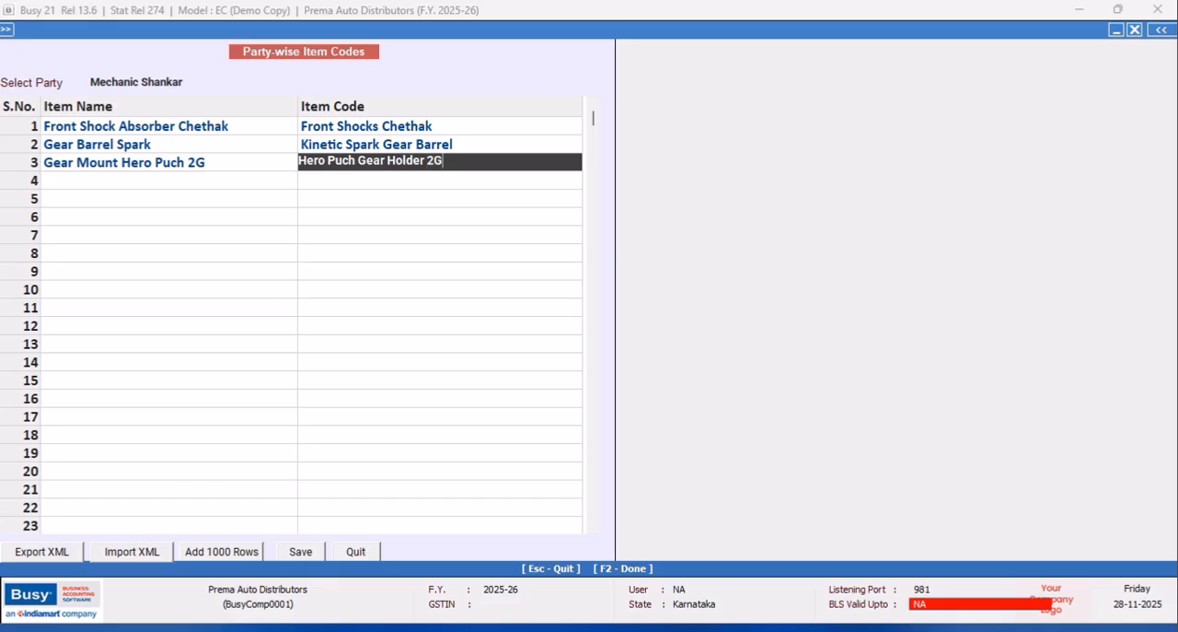
pyautogui.press('Return')
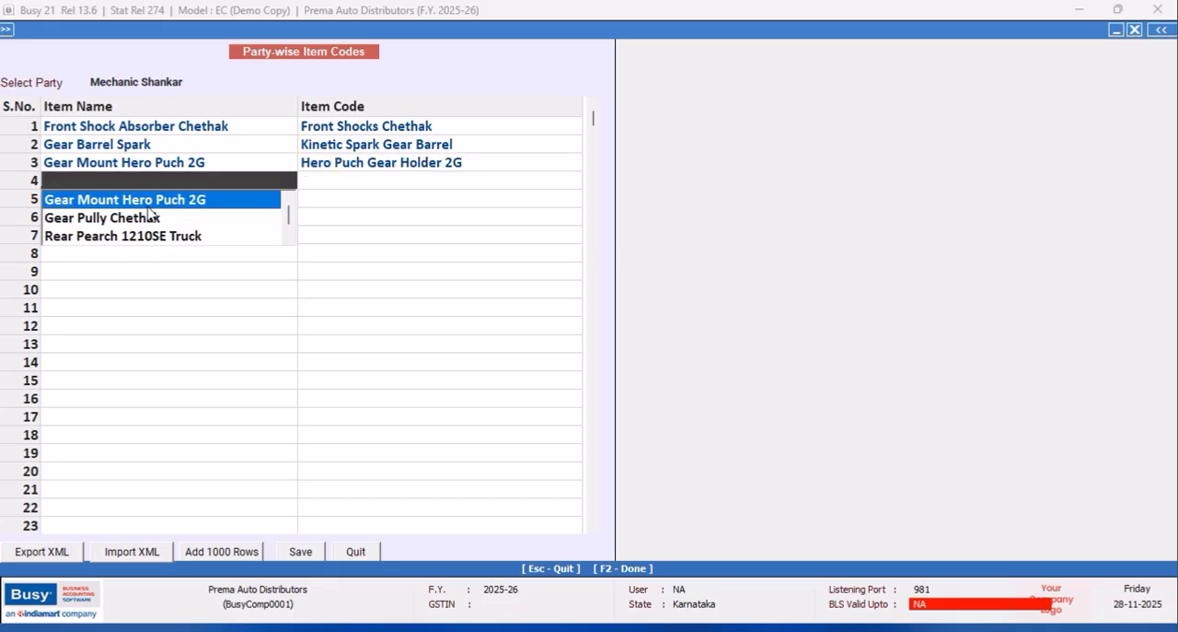
# Add Gear Pully Chethak in the fourth row with the item code "Chethak Gear Pully".
pyautogui.press('Down')
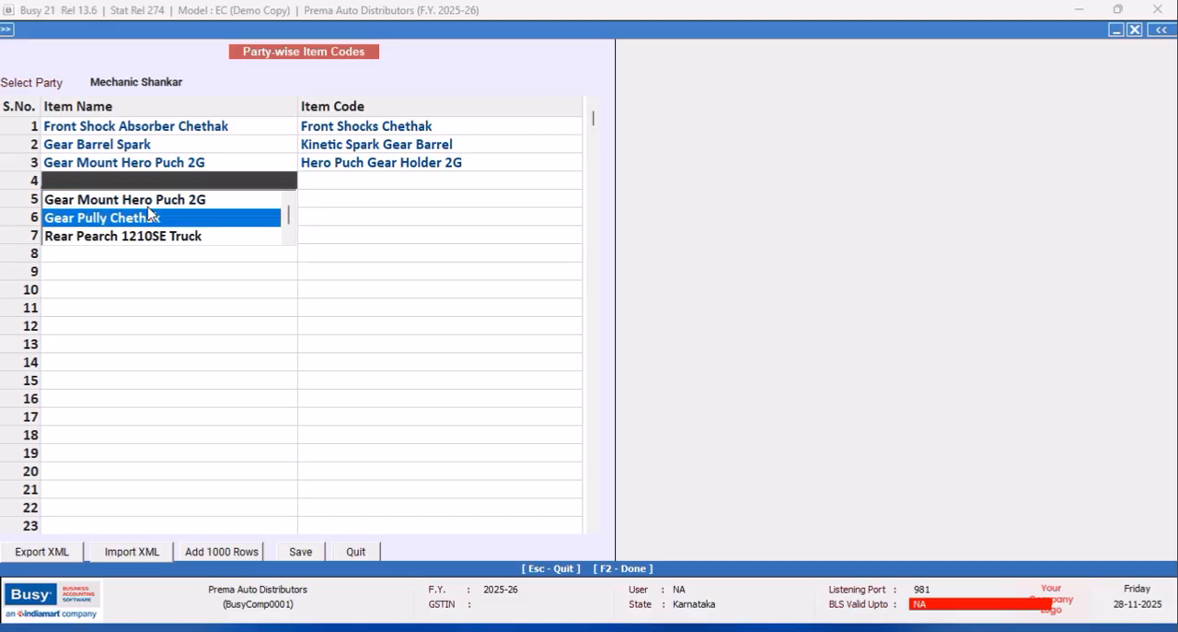
pyautogui.press('Return')
pyautogui.write('c')
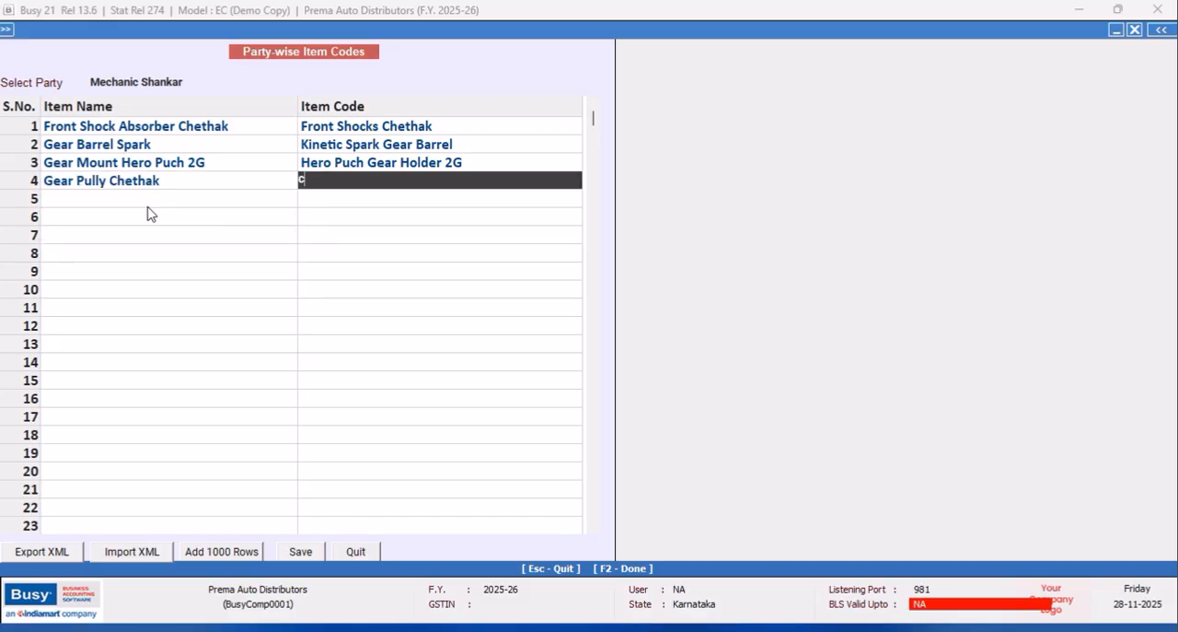
pyautogui.press('BackSpace')
pyautogui.write('Chethak Gear Pully')
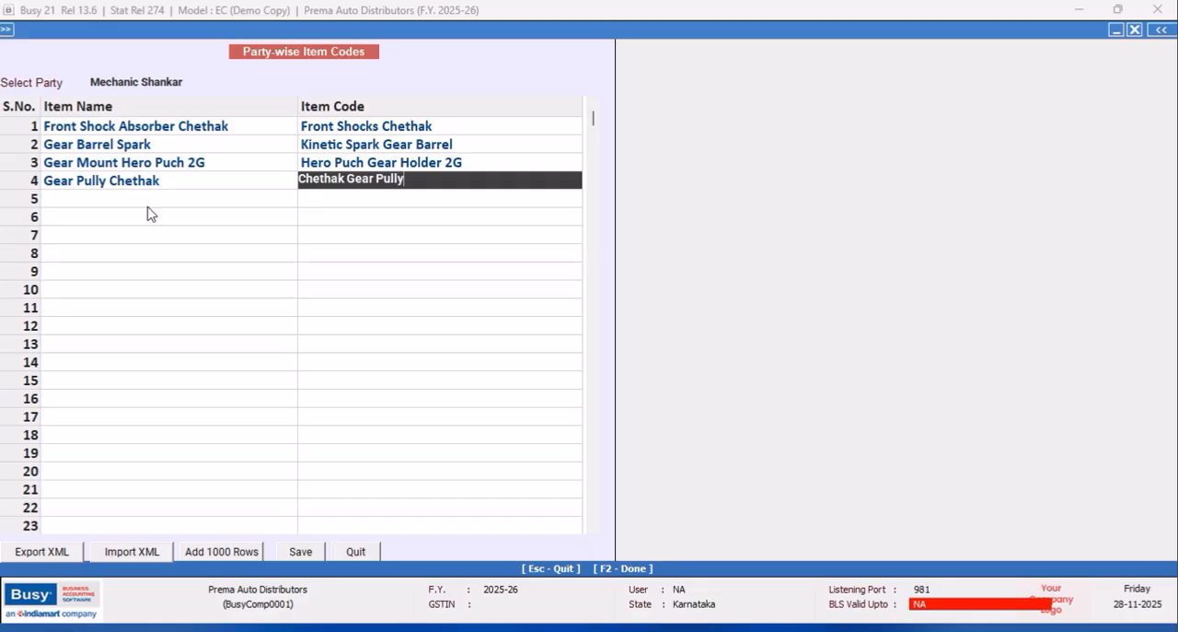
pyautogui.press('Return')
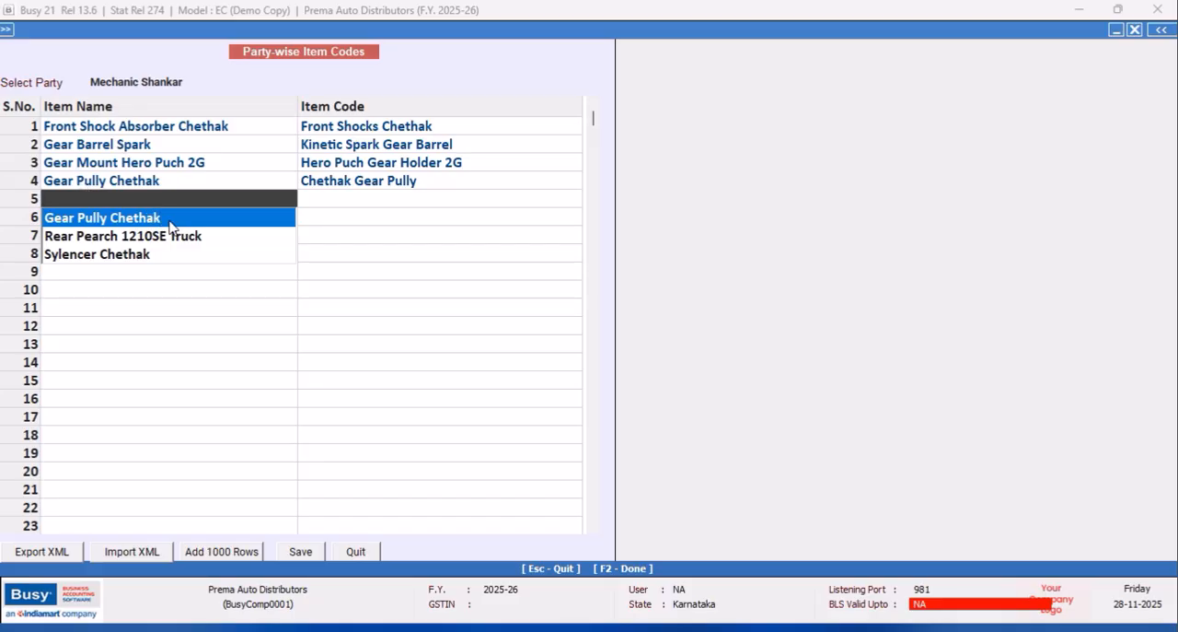
# Add Sylencer Chethak in the fifth row with the item code "Sylencer Doom Chethak".
pyautogui.press('Down')
pyautogui.press('Down')
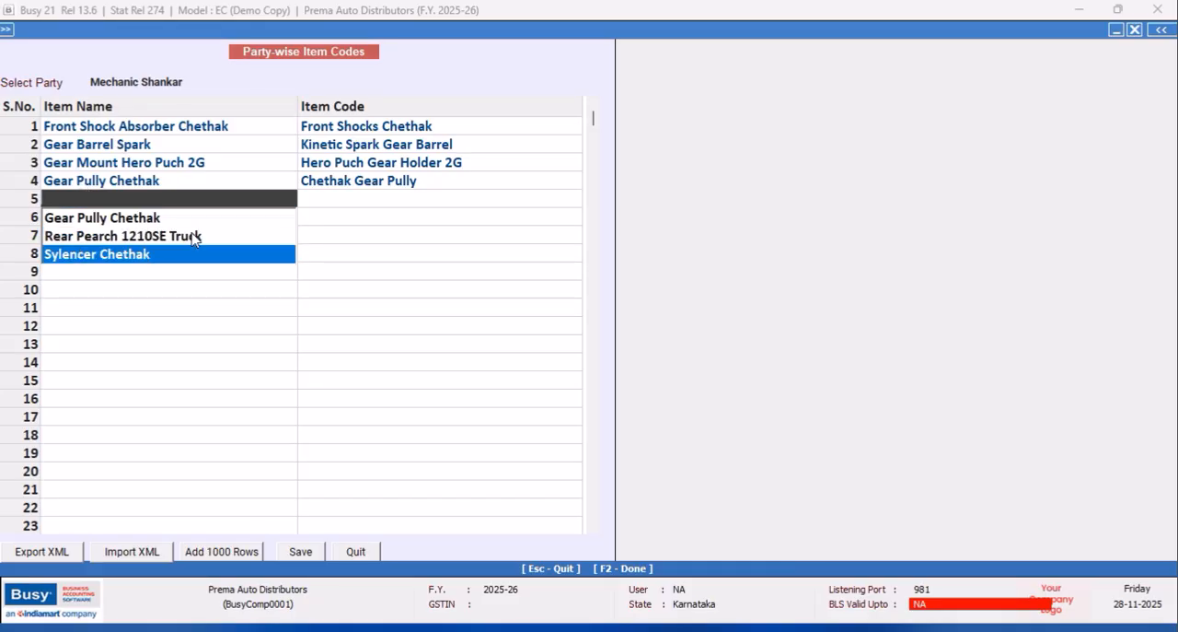
pyautogui.press('Return')
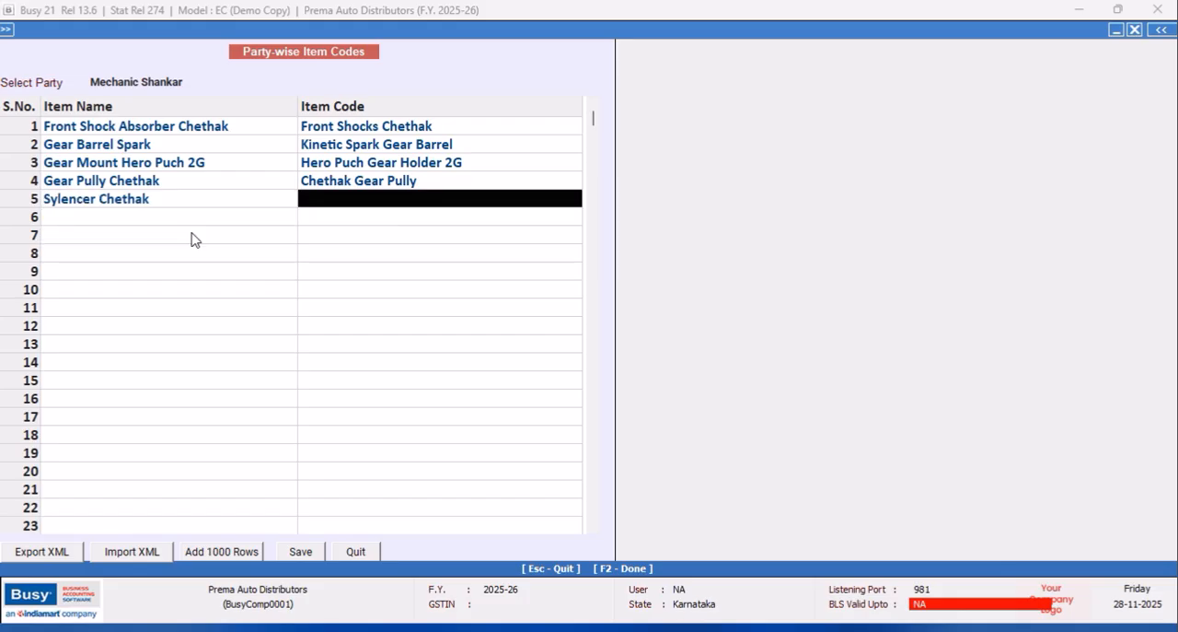
pyautogui.write('S')
pyautogui.press('BackSpace')
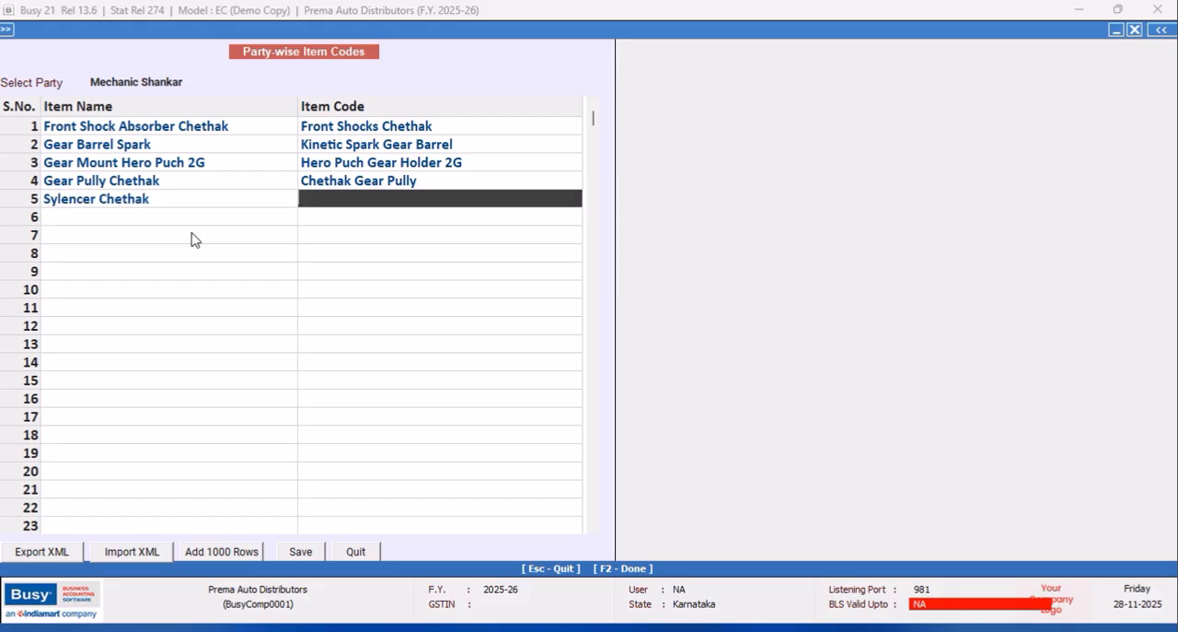
pyautogui.write('Sylender Doom Chethak')
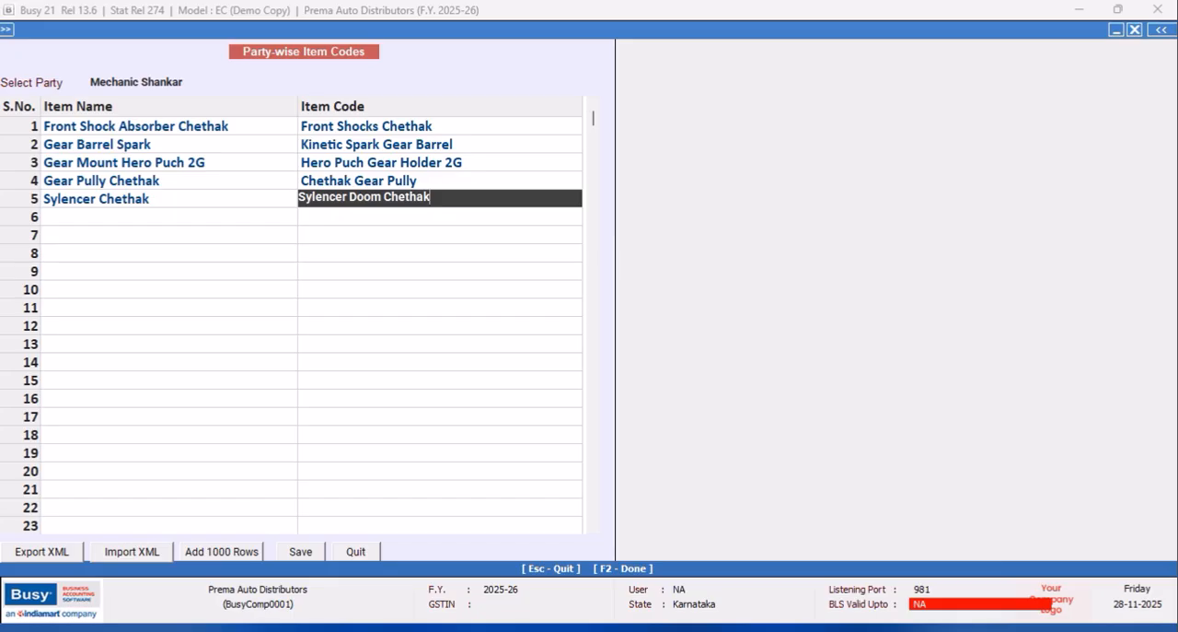
pyautogui.press('Return')
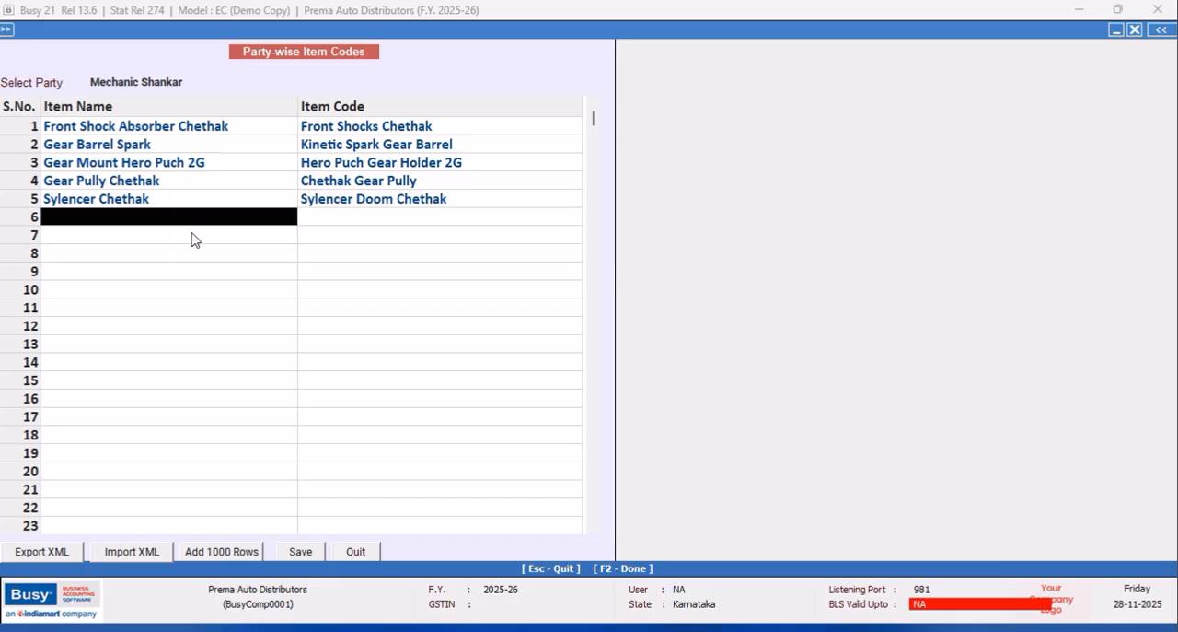
pyautogui.click(169, 221)
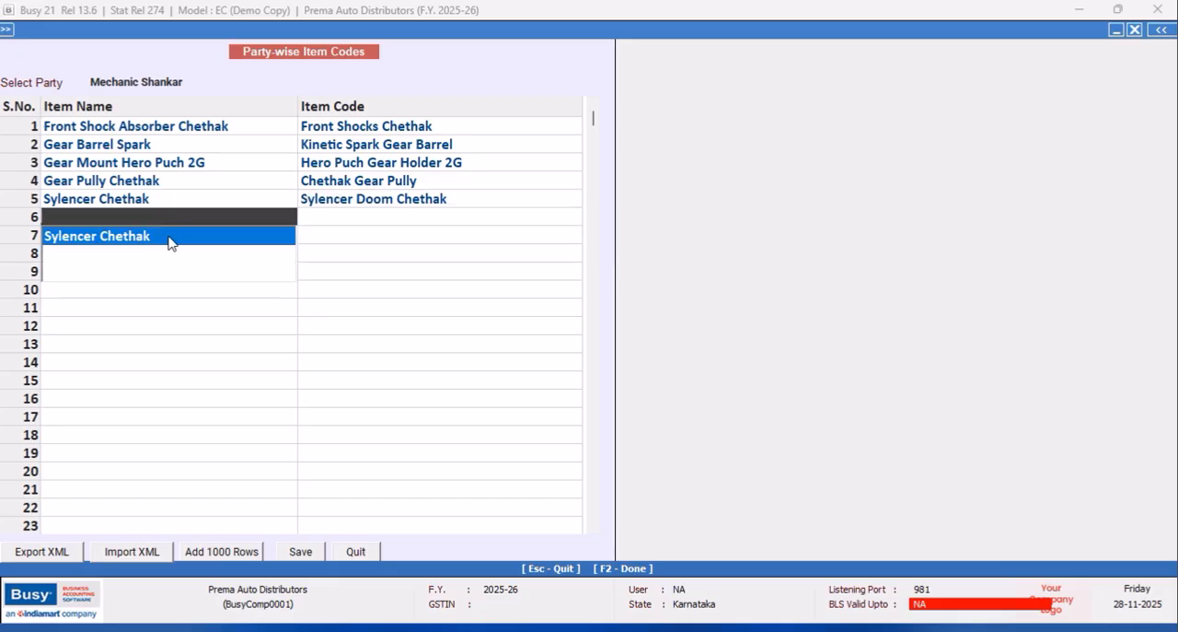
pyautogui.click(360, 206)
pyautogui.click(232, 220)
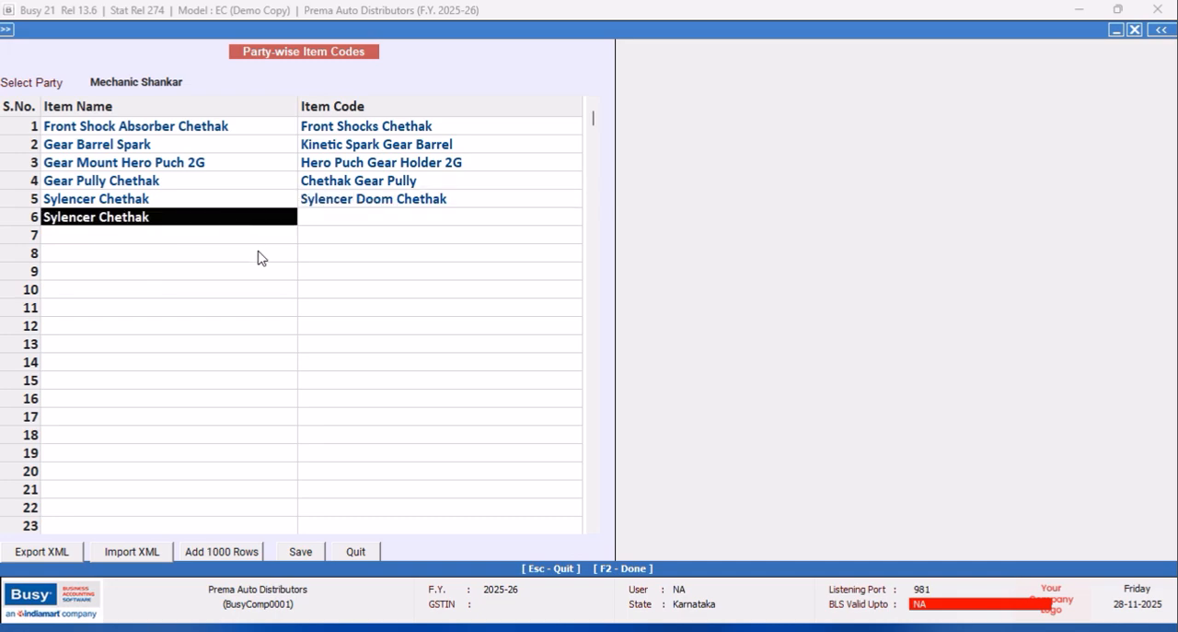
pyautogui.press('BackSpace')
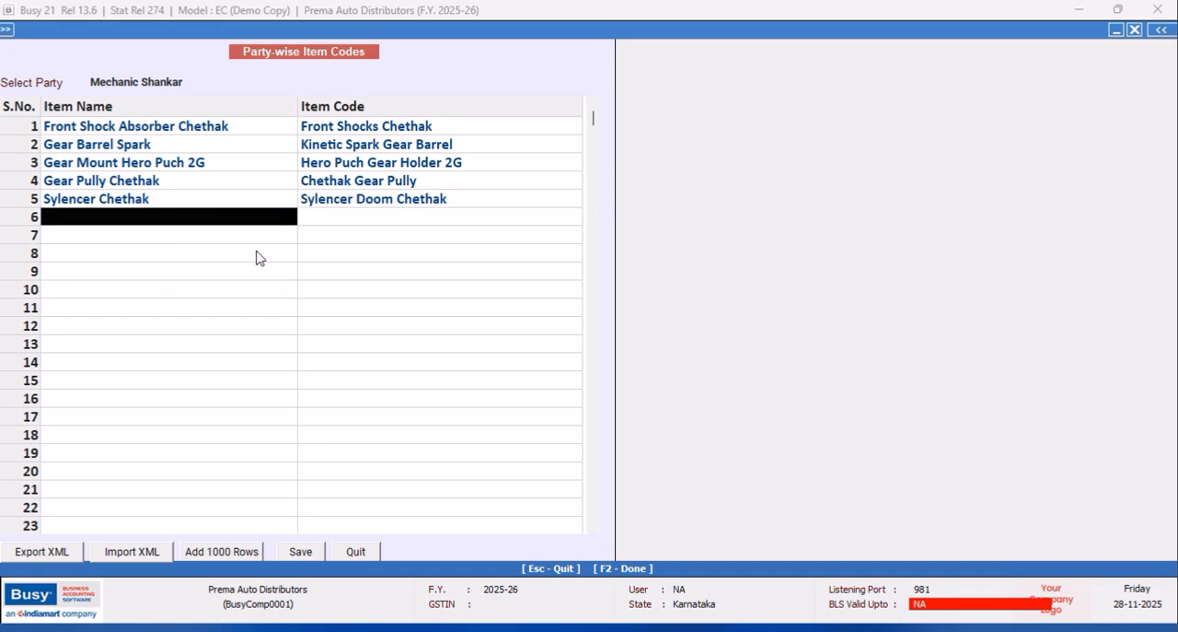
# Save the first mechanic's item codes and select the second mechanic as the party.
pyautogui.click(299, 552)
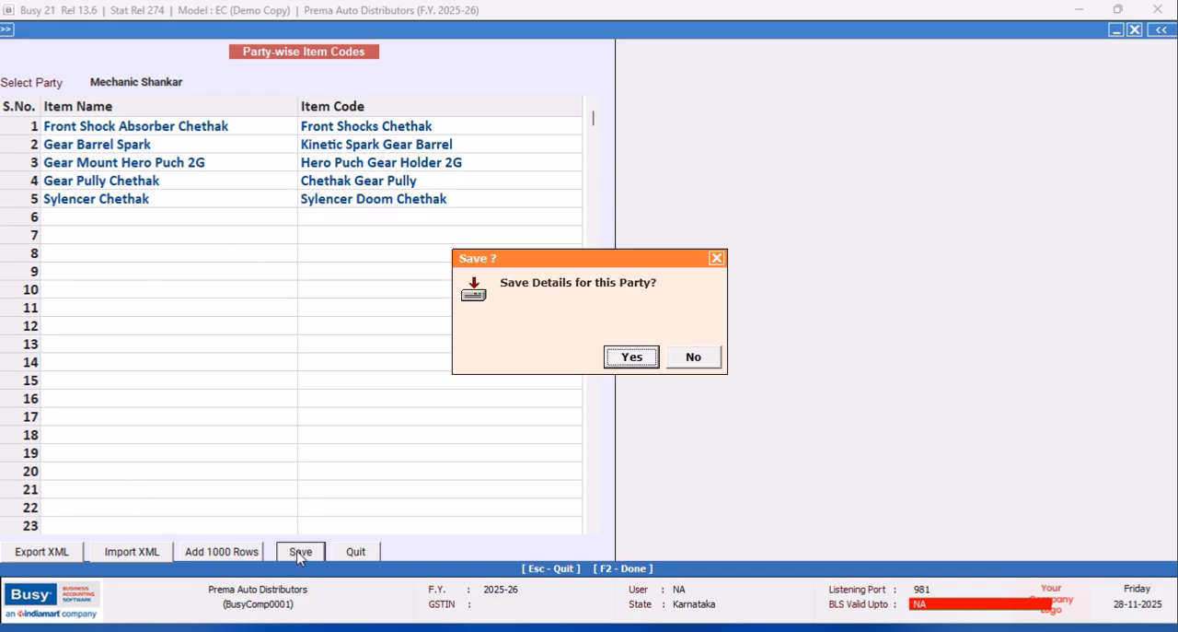
pyautogui.click(633, 357)
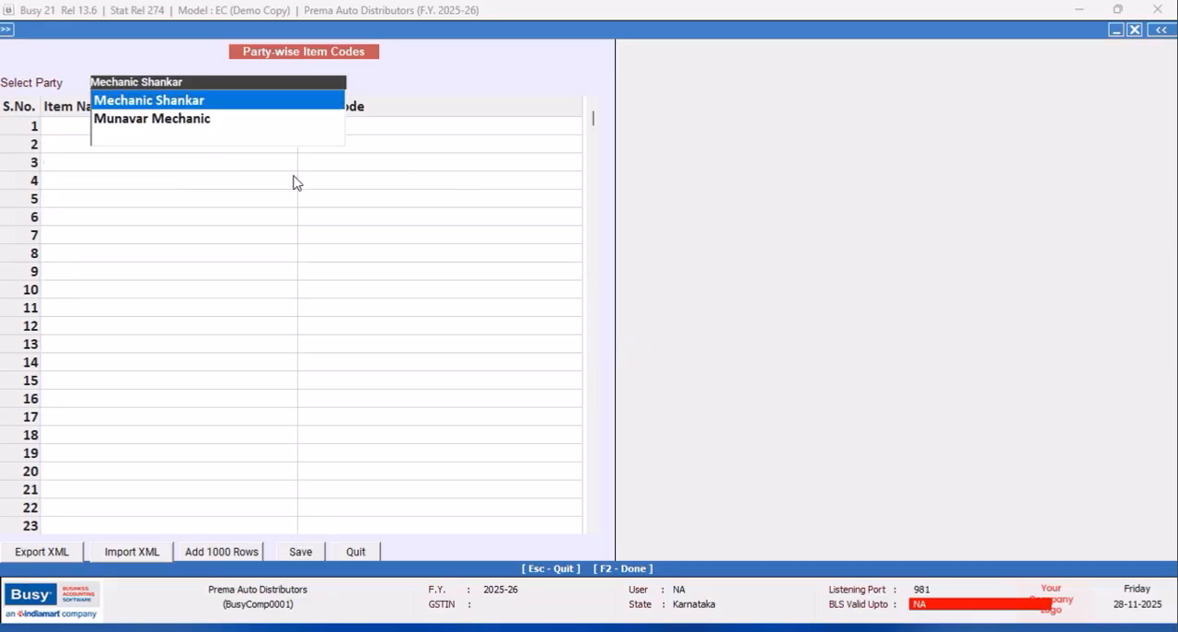
pyautogui.click(204, 120)
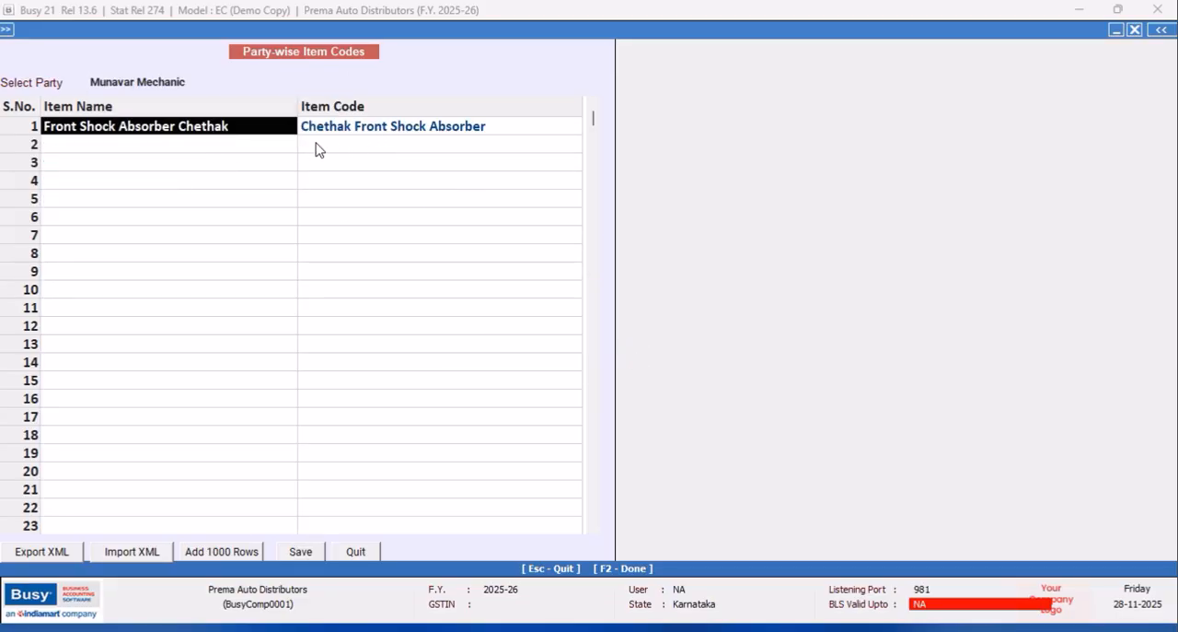
# Add Sylencer Chethak in the second mechanic's second row with the item code "Chathak Special Sylencer".
pyautogui.click(256, 146)
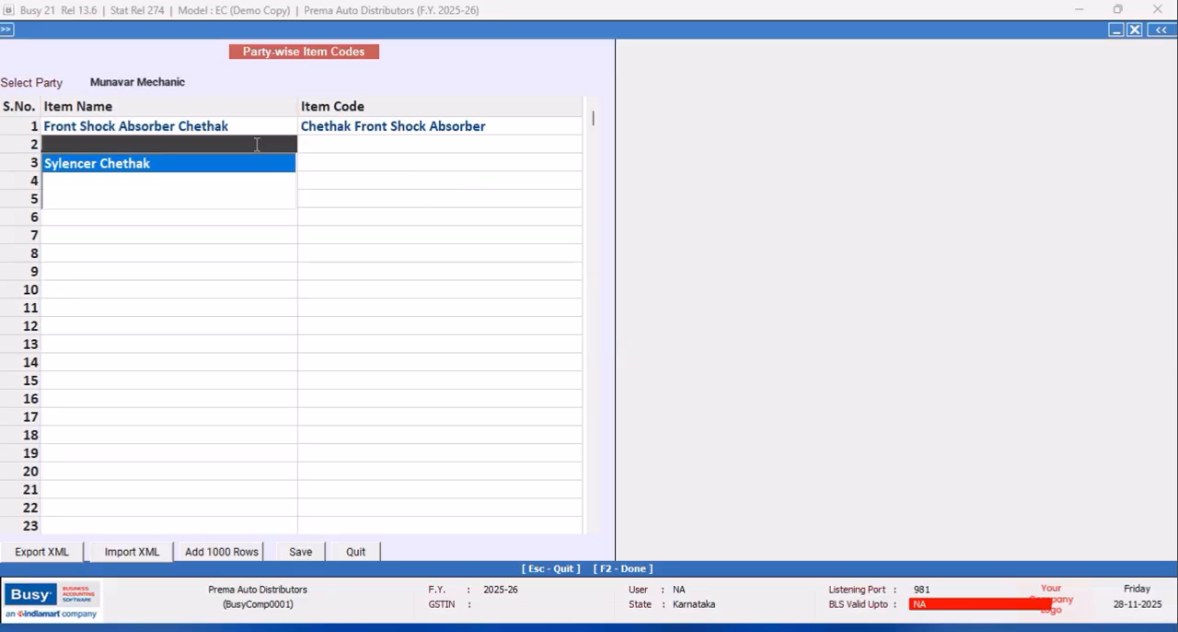
pyautogui.click(179, 173)
pyautogui.click(351, 144)
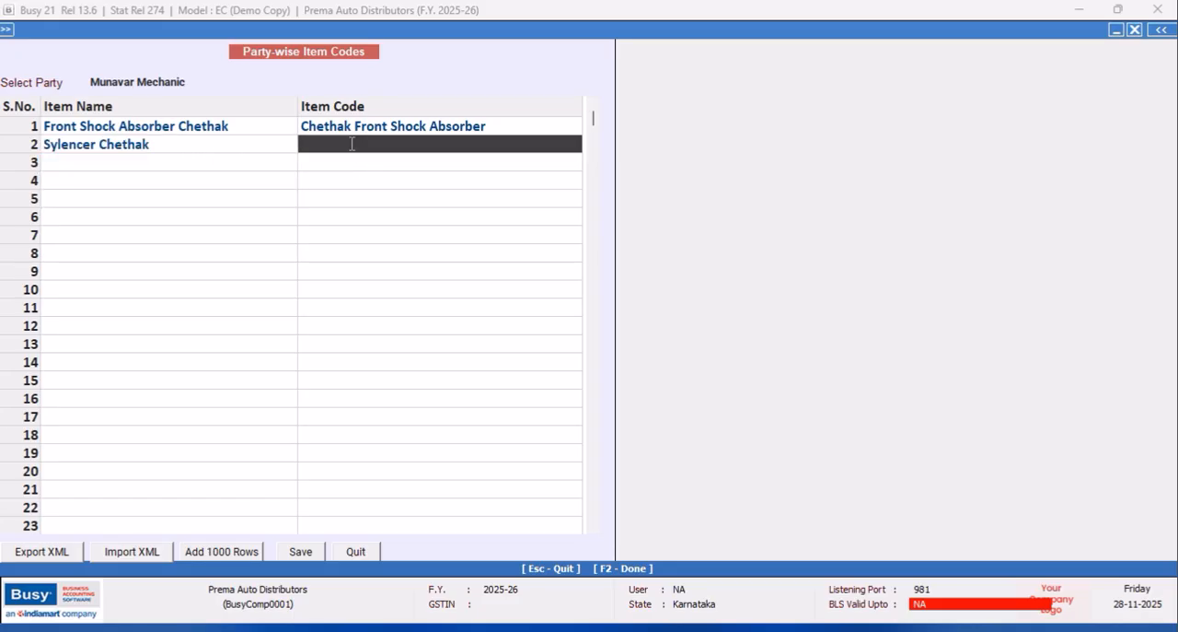
pyautogui.write('Chathak E')
pyautogui.press('BackSpace')
pyautogui.write('Special Sylencer')
pyautogui.press('Return')
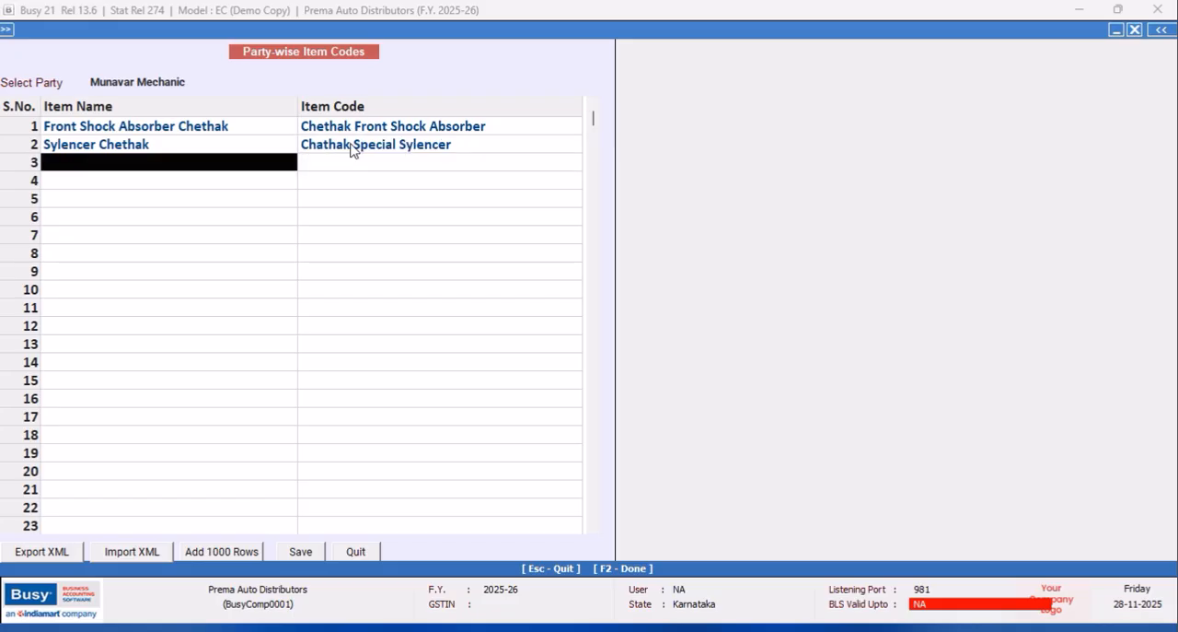
# Add Gear Barrel Spark in the third row with the item code "Spark Gear Mutta".
pyautogui.write('a')
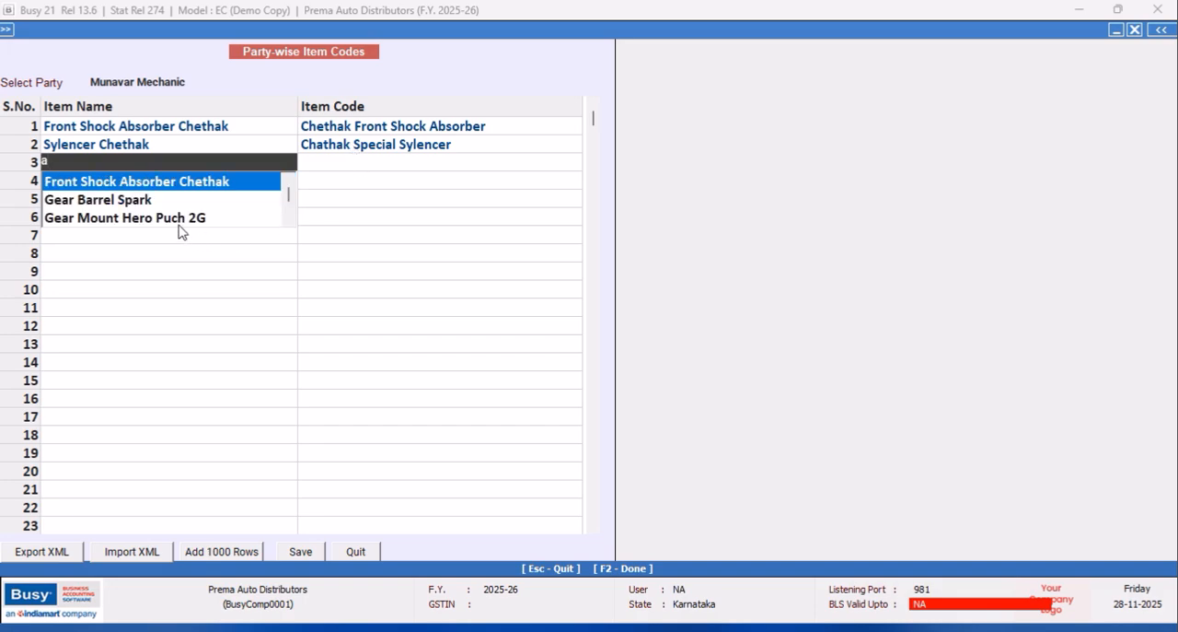
pyautogui.click(136, 201)
pyautogui.click(323, 167)
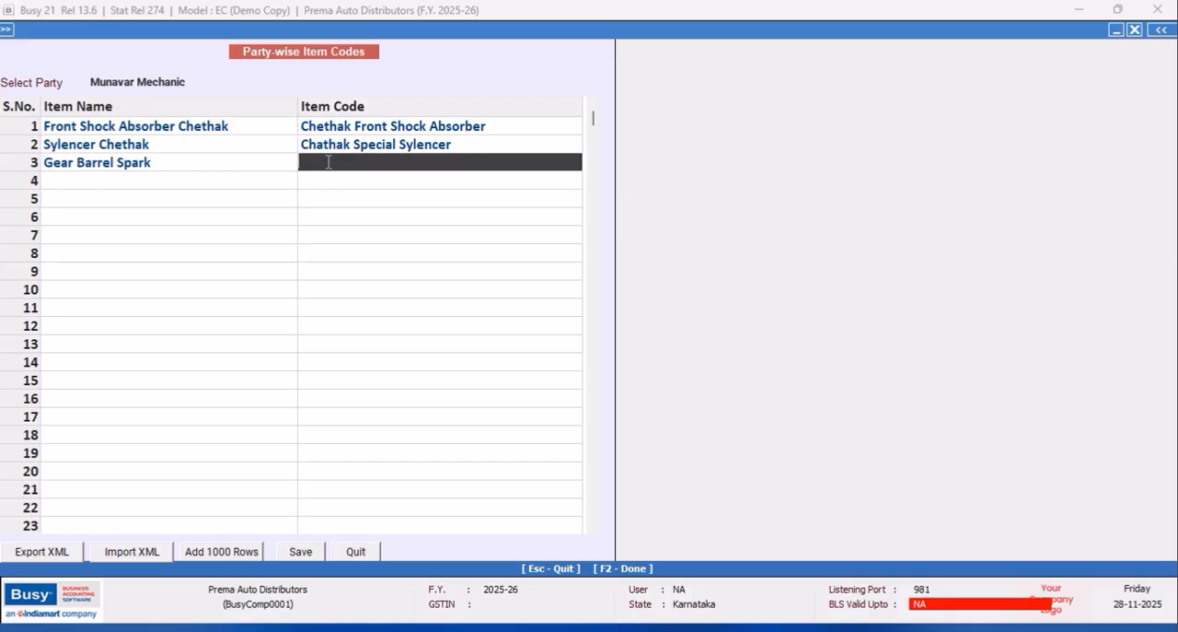
pyautogui.write('Spark Gear Mu')
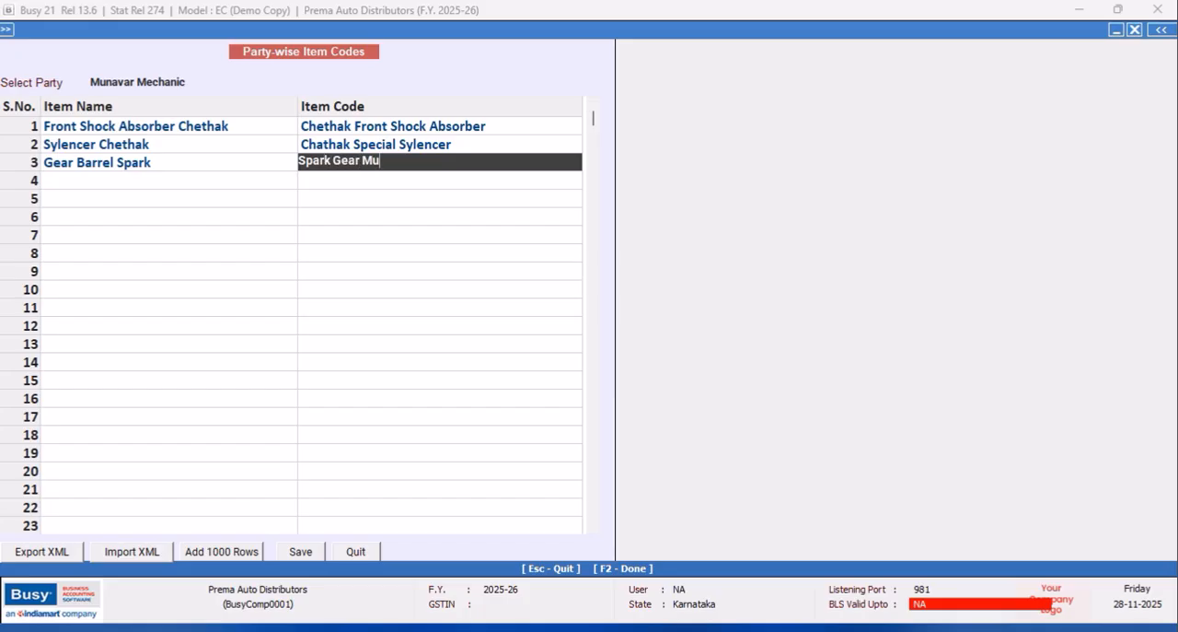
pyautogui.write('tta')
pyautogui.press('Return')
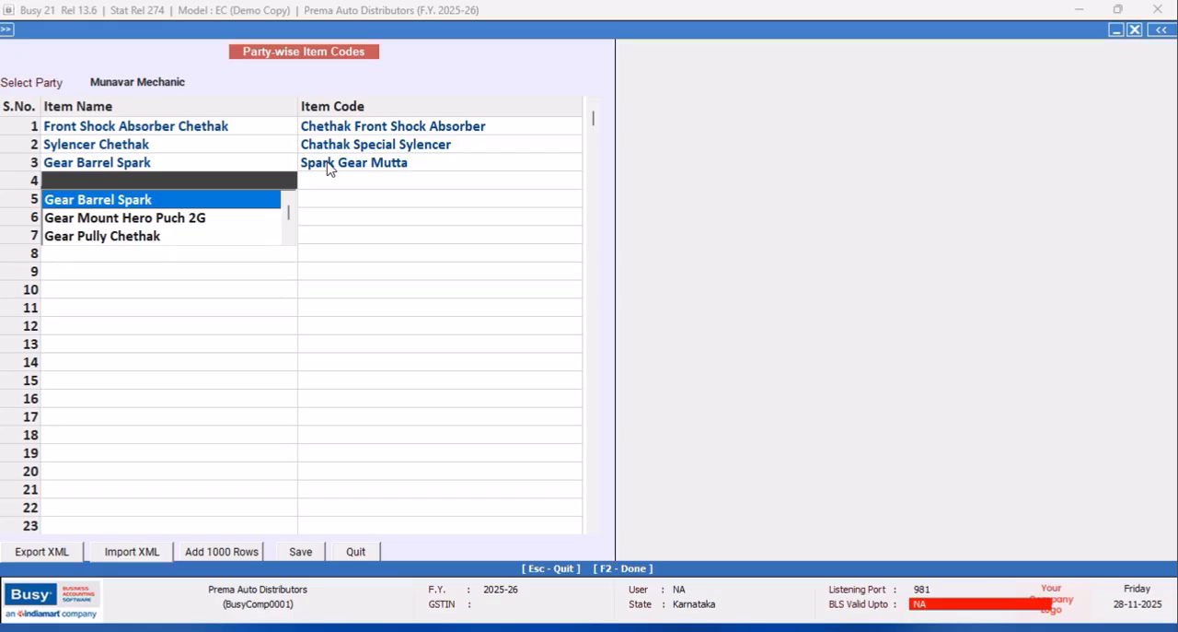
# Add Gear Mount Hero Puch 2G in the fourth row with the item code "Hero Puch 2G Gear Mount".
pyautogui.press('Down')
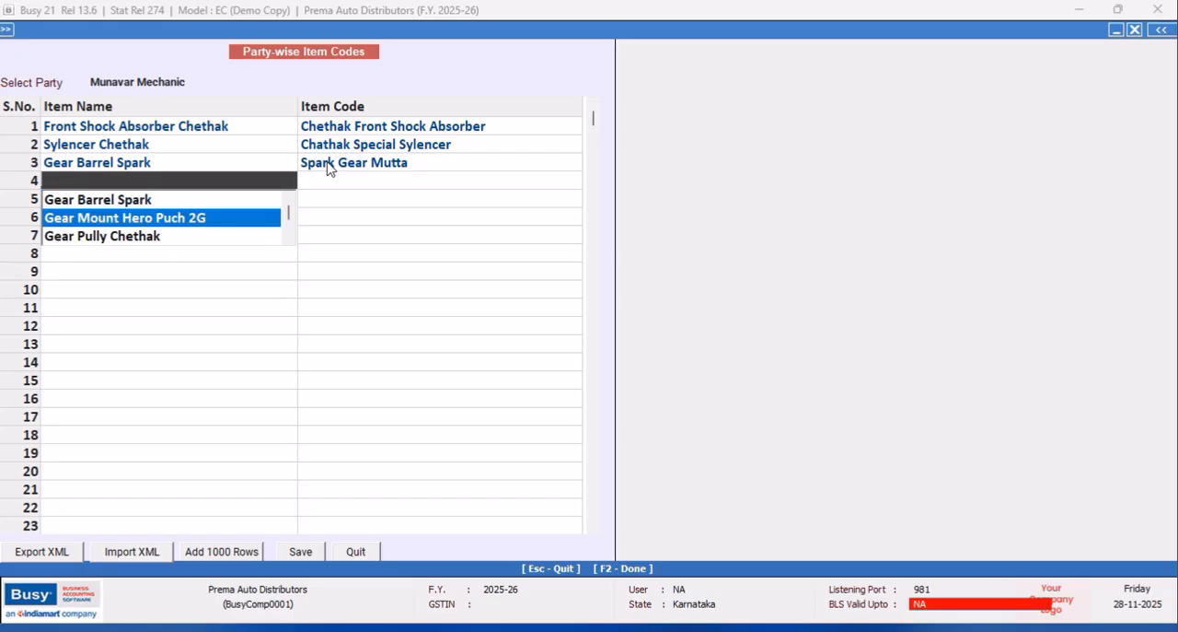
pyautogui.press('Return')
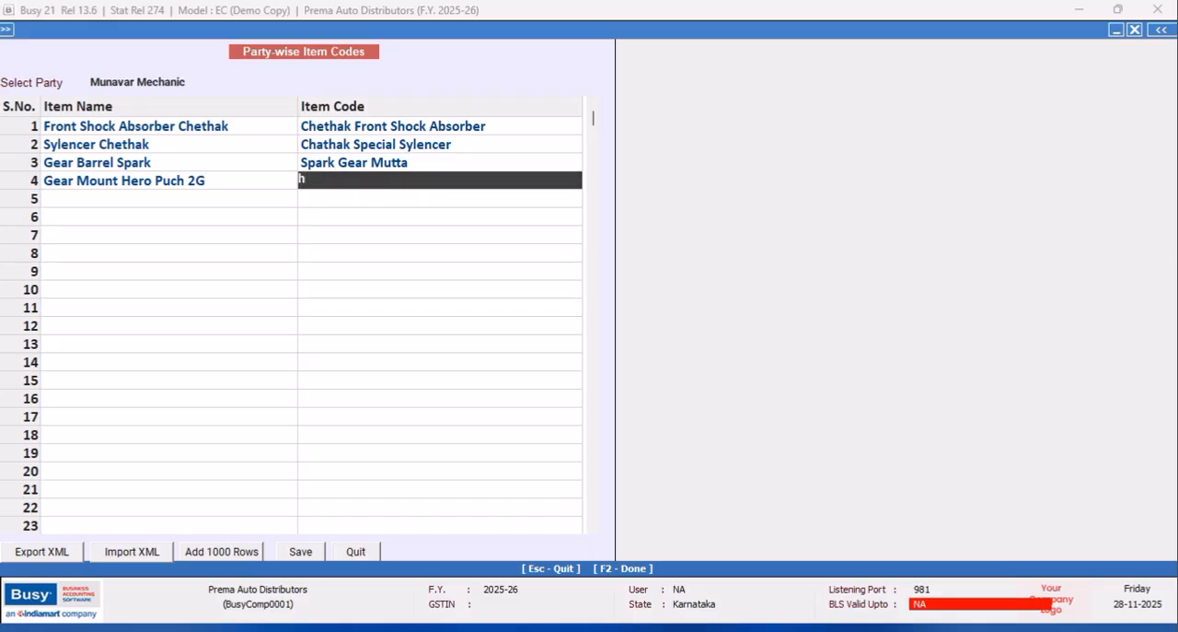
pyautogui.write('Hero Puch 2g')
pyautogui.press('BackSpace')
pyautogui.write('G Gear')
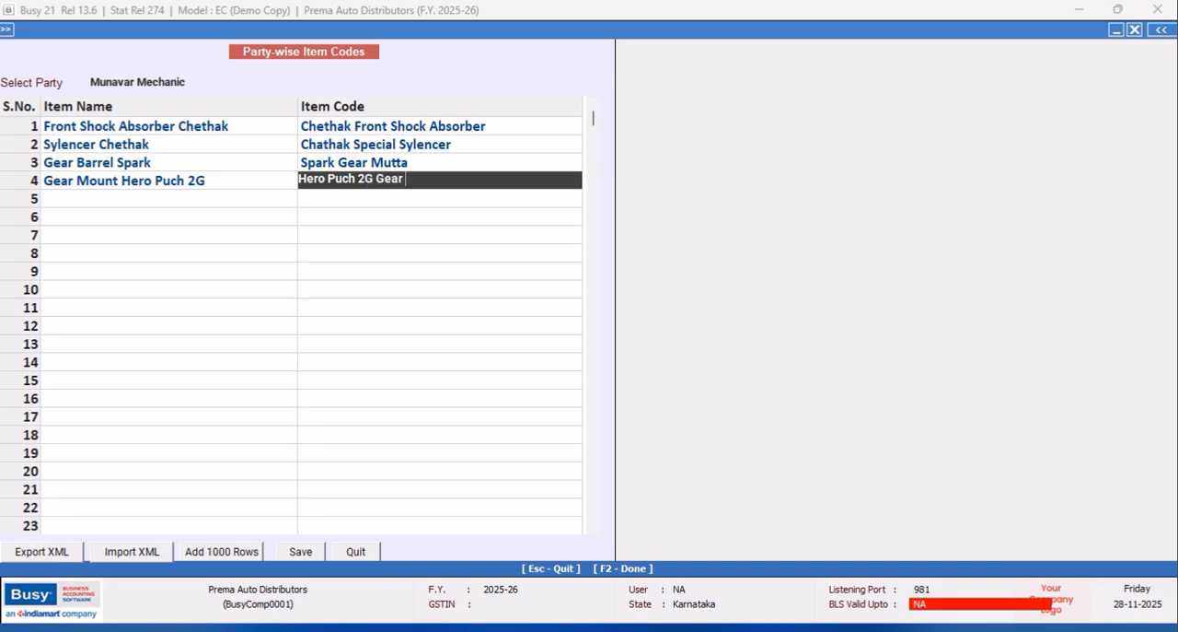
pyautogui.write(' Mount')
pyautogui.press('Return')
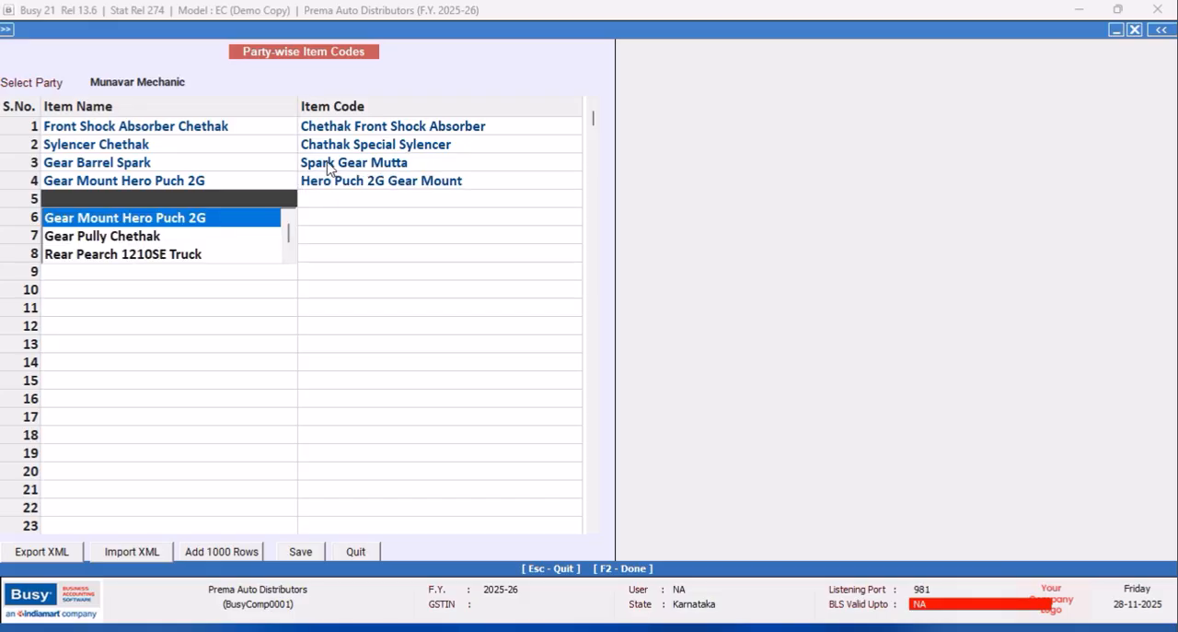
# Add Gear Pully Chethak in the fifth row with the item code "Bajaj Gear Pully Metal".
pyautogui.press('Down')
pyautogui.press('Return')
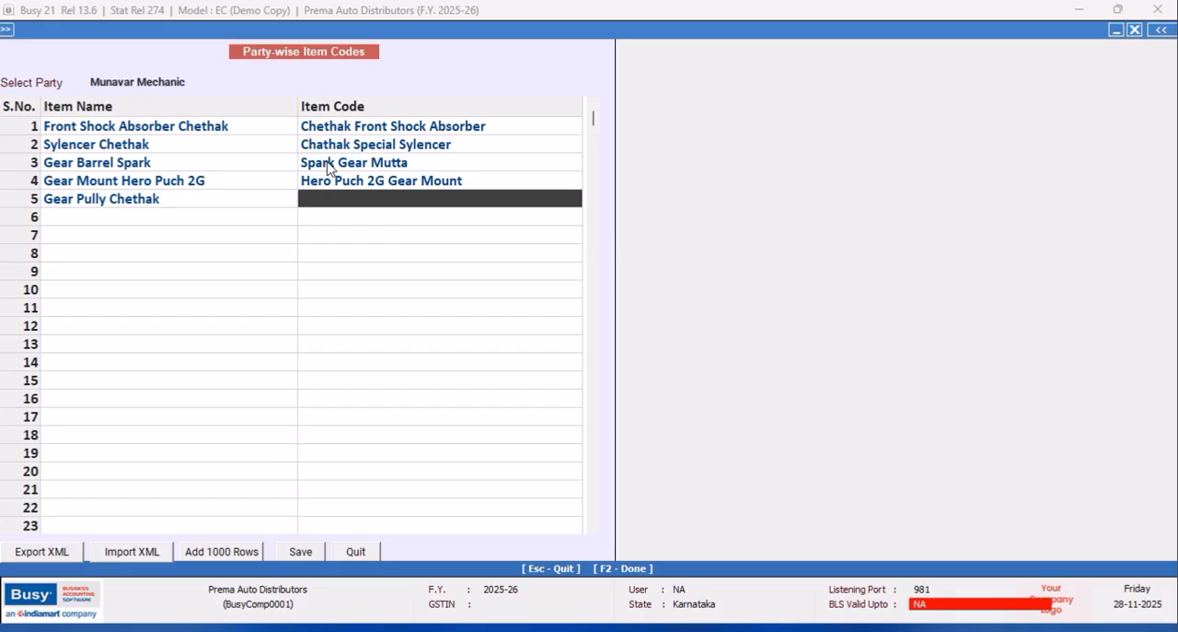
pyautogui.write('Bajaj Geare')
pyautogui.press('BackSpace')
pyautogui.write('Pully')
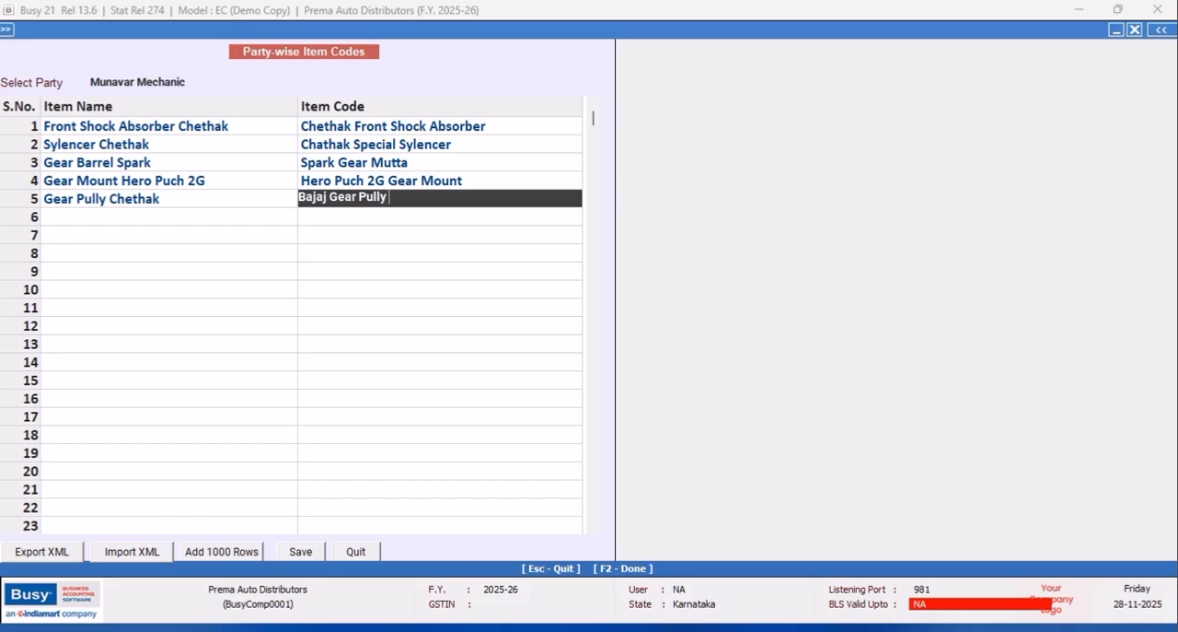
pyautogui.write(' Metal')
pyautogui.press('Return')
# Add Rear Pearch 1210SE Truck in the sixth row with the item code "1210SE Shackle".
pyautogui.press('space')
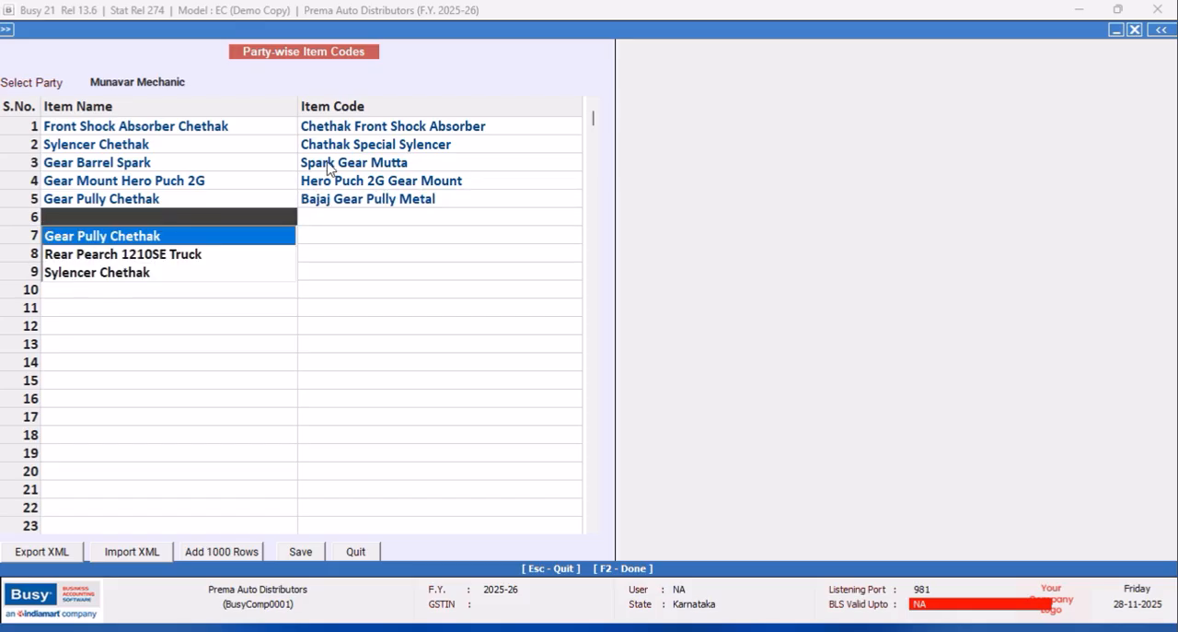
pyautogui.press('Down')
pyautogui.press('Down')
pyautogui.press('Up')
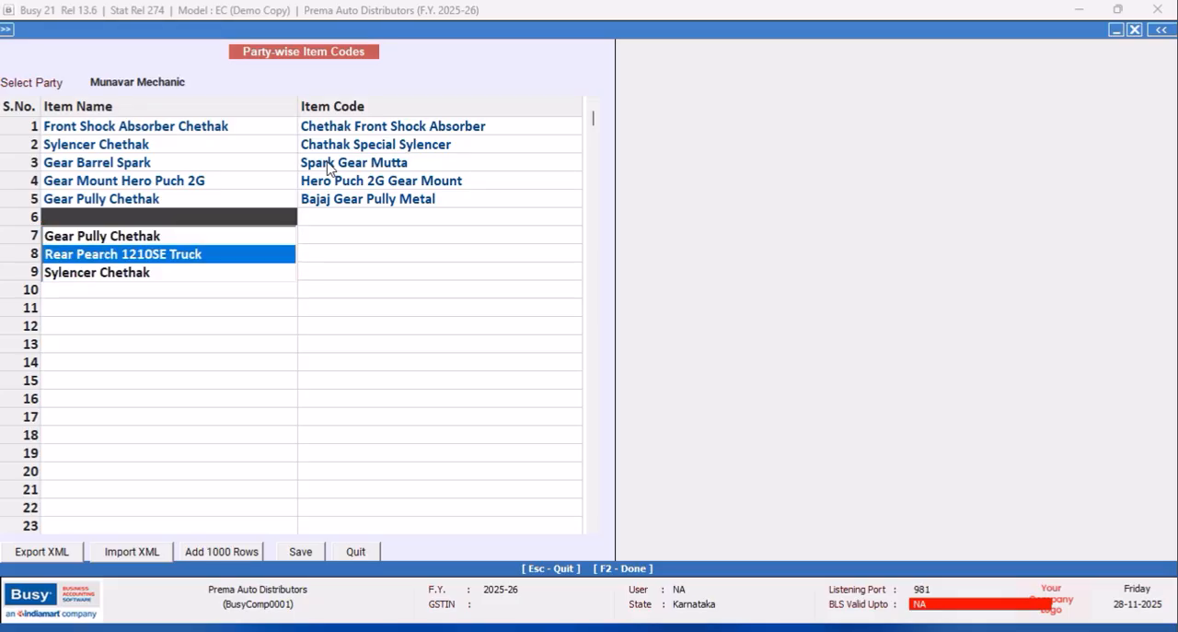
pyautogui.press('Return')
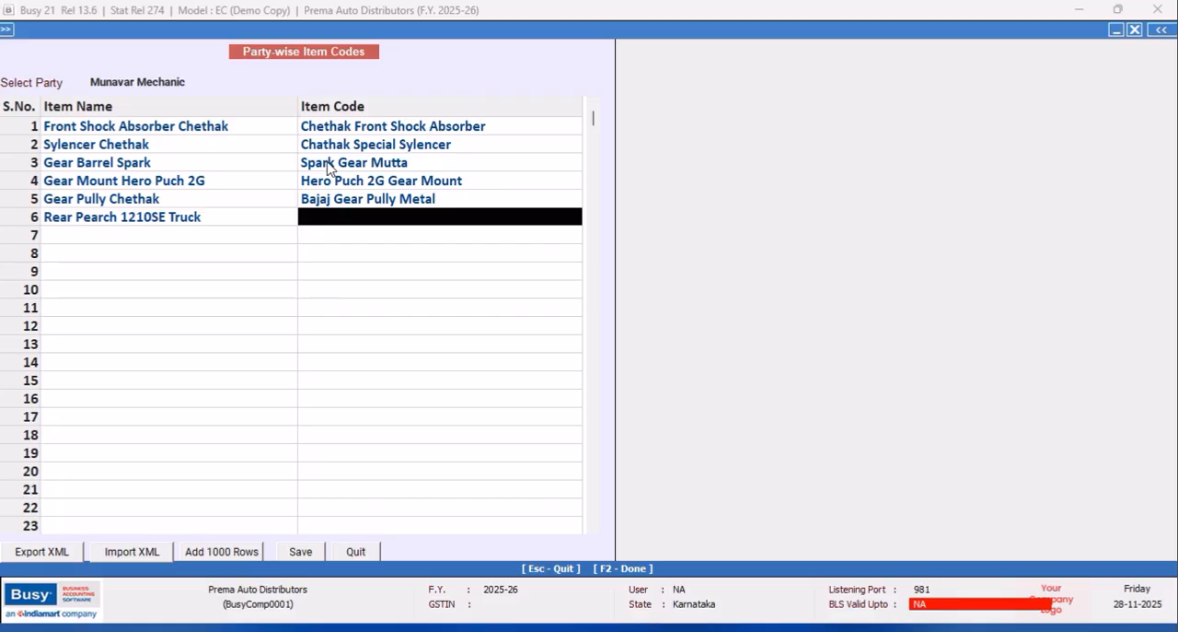
pyautogui.write('S')
pyautogui.press('BackSpace')
pyautogui.write('1')
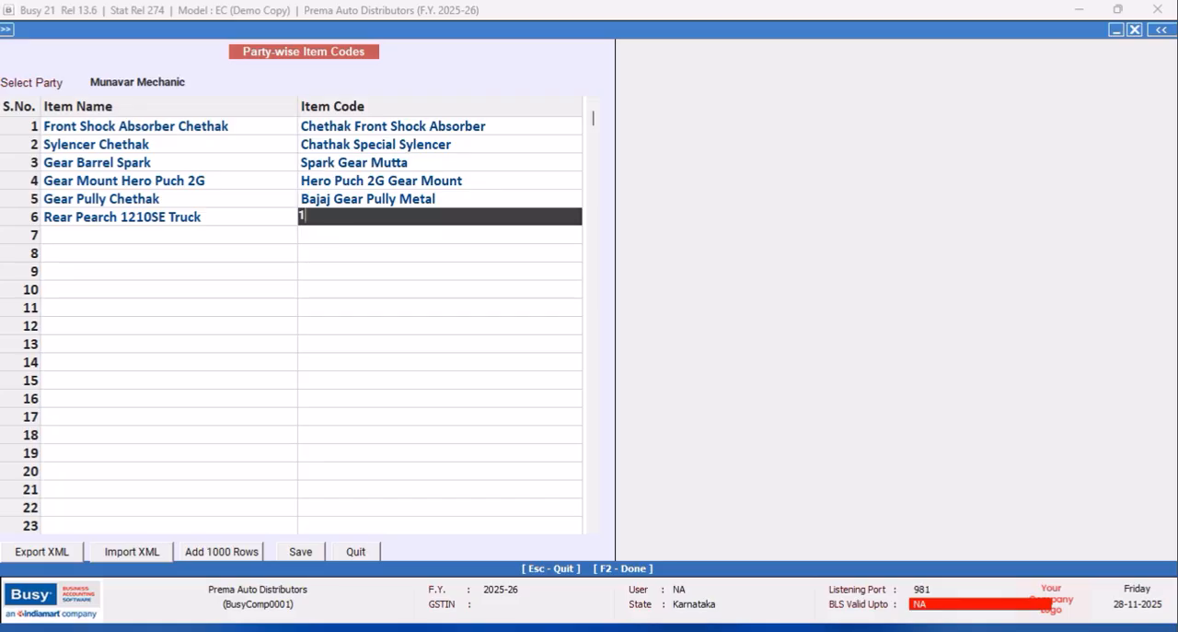
pyautogui.write('210SE Shackle')
pyautogui.press('Return')
# Add Front Perch 1210SE in the seventh row and enter its item code starting with "1210SE Front Shakcl".
pyautogui.write('F')
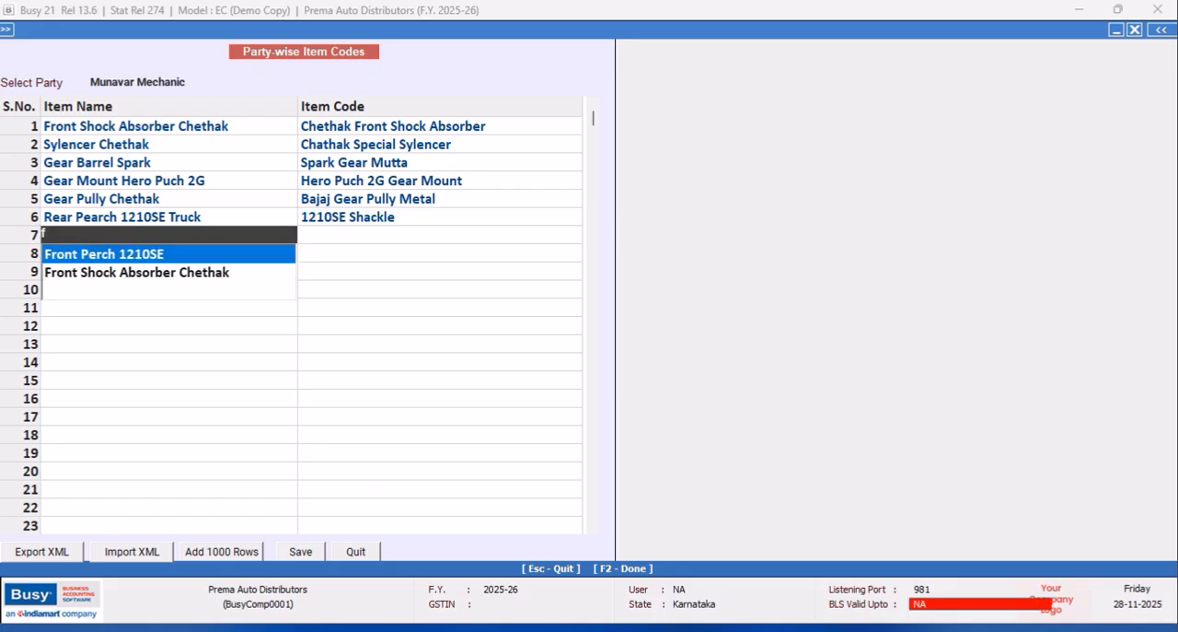
pyautogui.press('Return')
pyautogui.write('1')
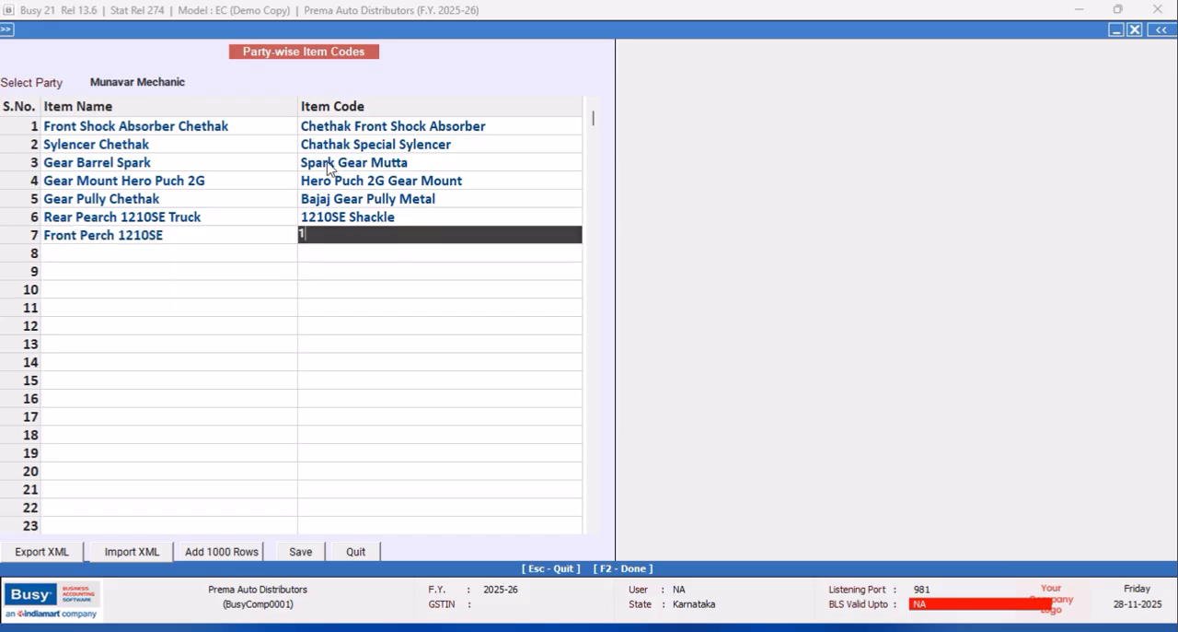
pyautogui.write('210SE Front Shak')
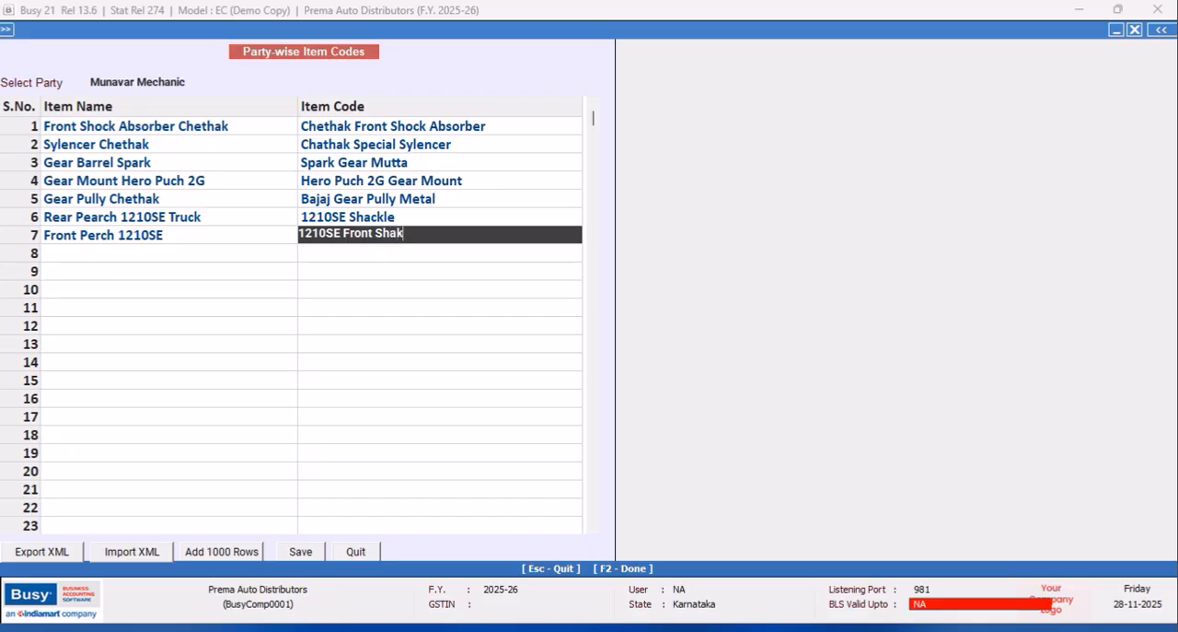
pyautogui.write('cl')
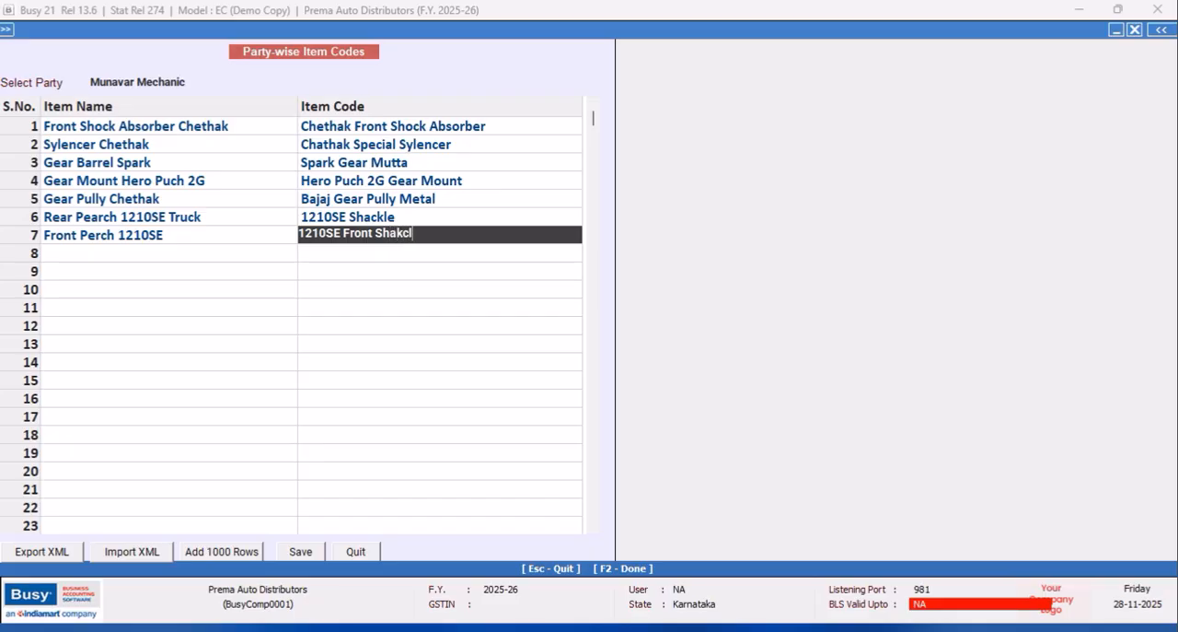
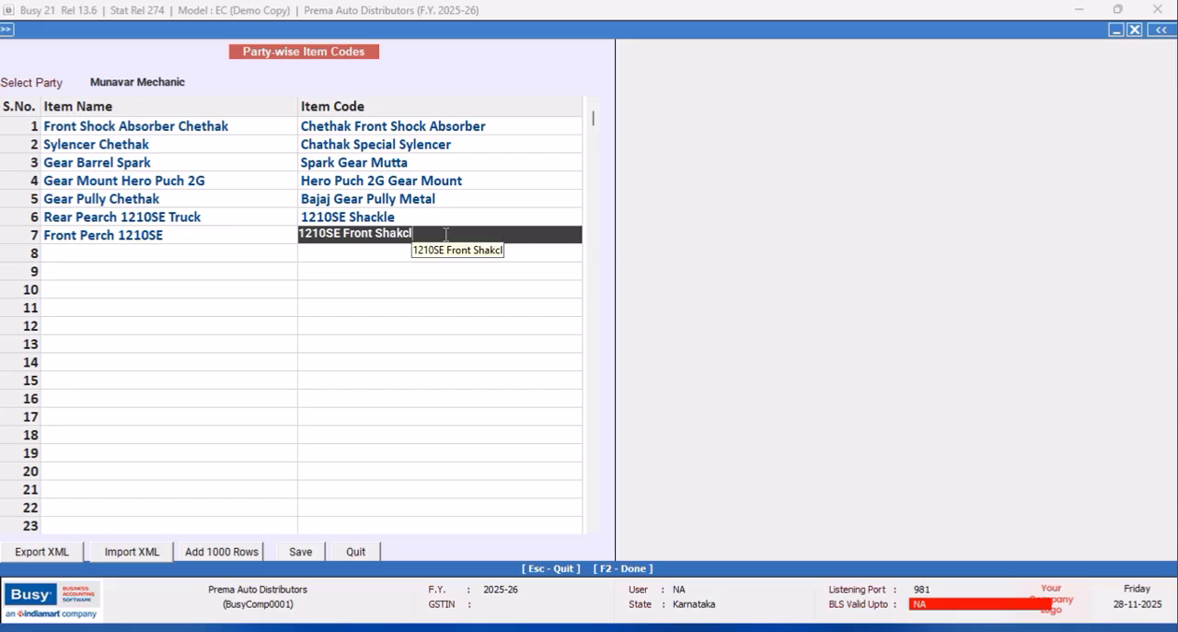
# Complete the seventh row's item code as "1210SE Front Shackle".
pyautogui.press('BackSpace')
pyautogui.press('BackSpace')
pyautogui.press('BackSpace')
pyautogui.write('ckle')
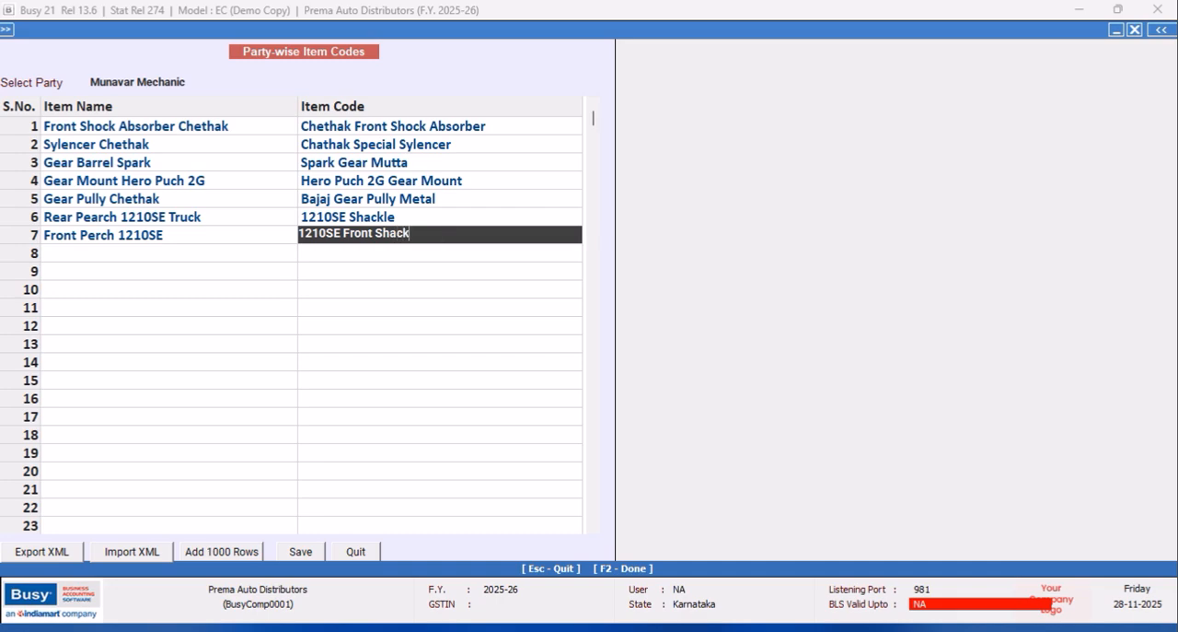
pyautogui.press('Return')
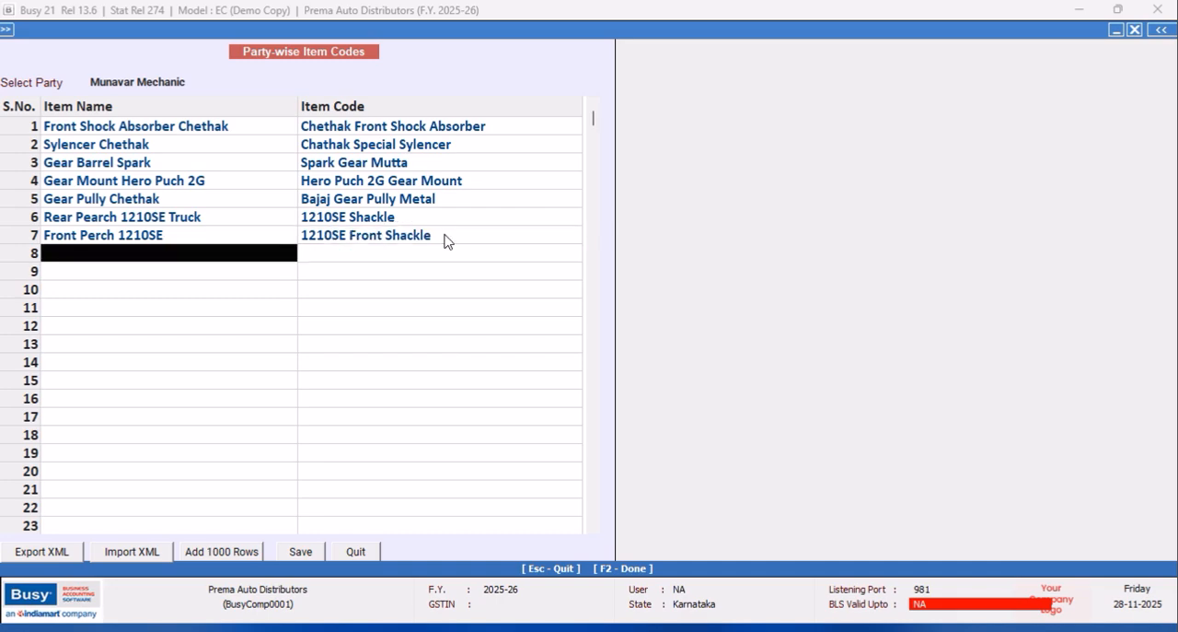
# Change the item code of Rear Pearch 1210SE Truck to "1210SE Rear Shackle".
pyautogui.doubleClick(405, 217)
pyautogui.click(347, 214)
pyautogui.write('rE')
pyautogui.press('BackSpace')
pyautogui.press('BackSpace')
pyautogui.write('Rear')
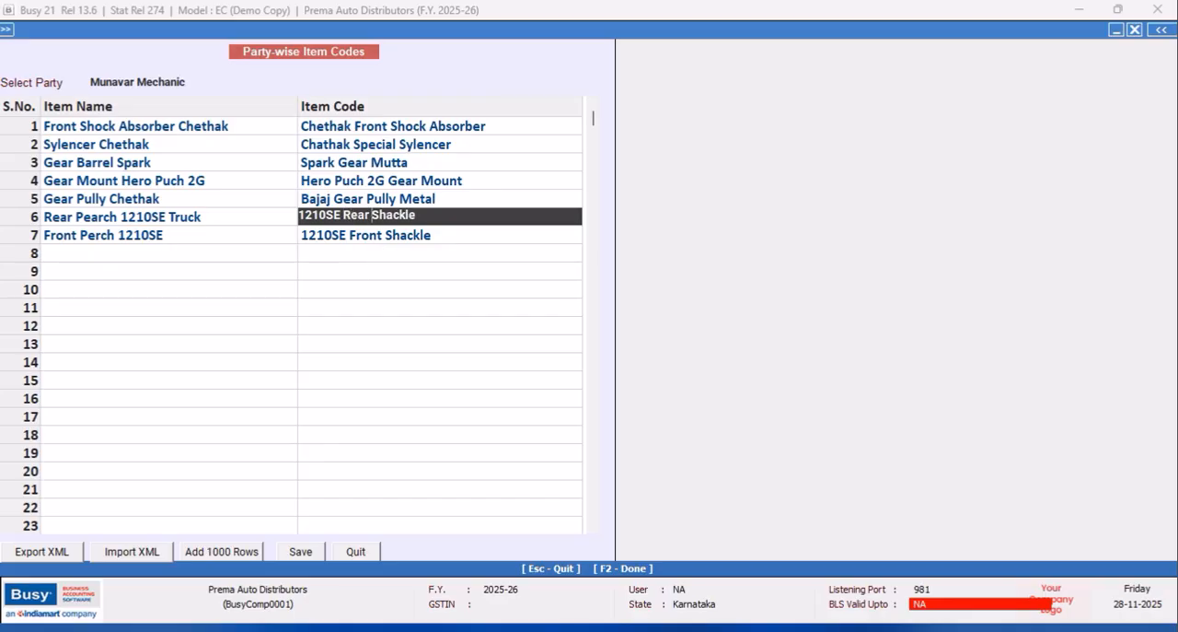
pyautogui.press('Return')
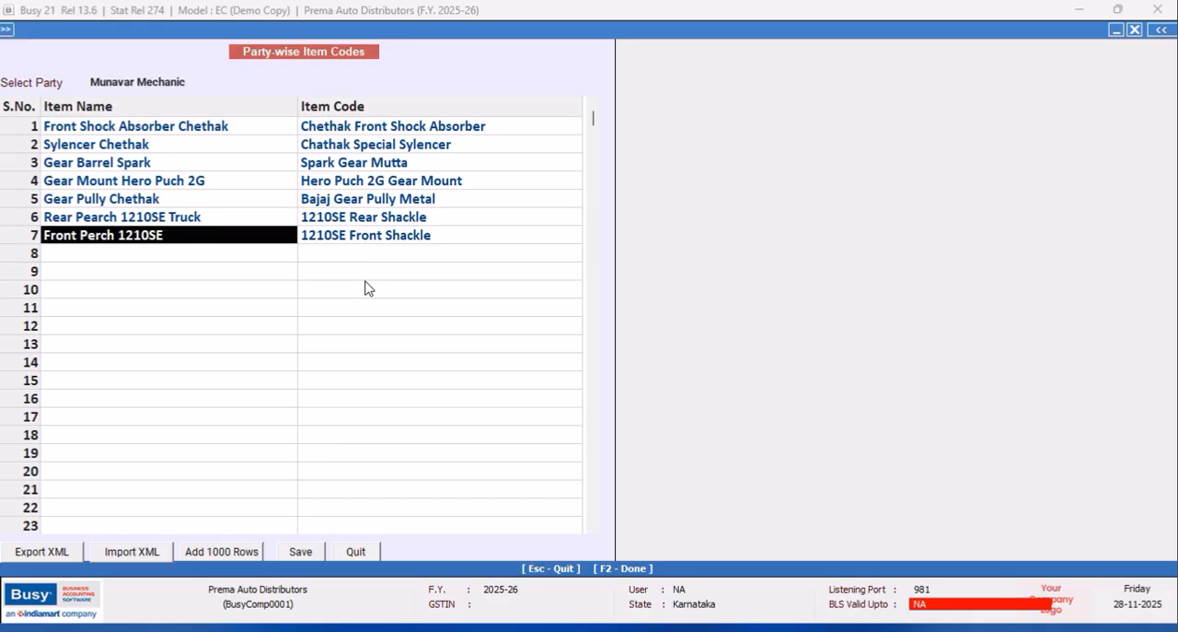
pyautogui.click(210, 259)
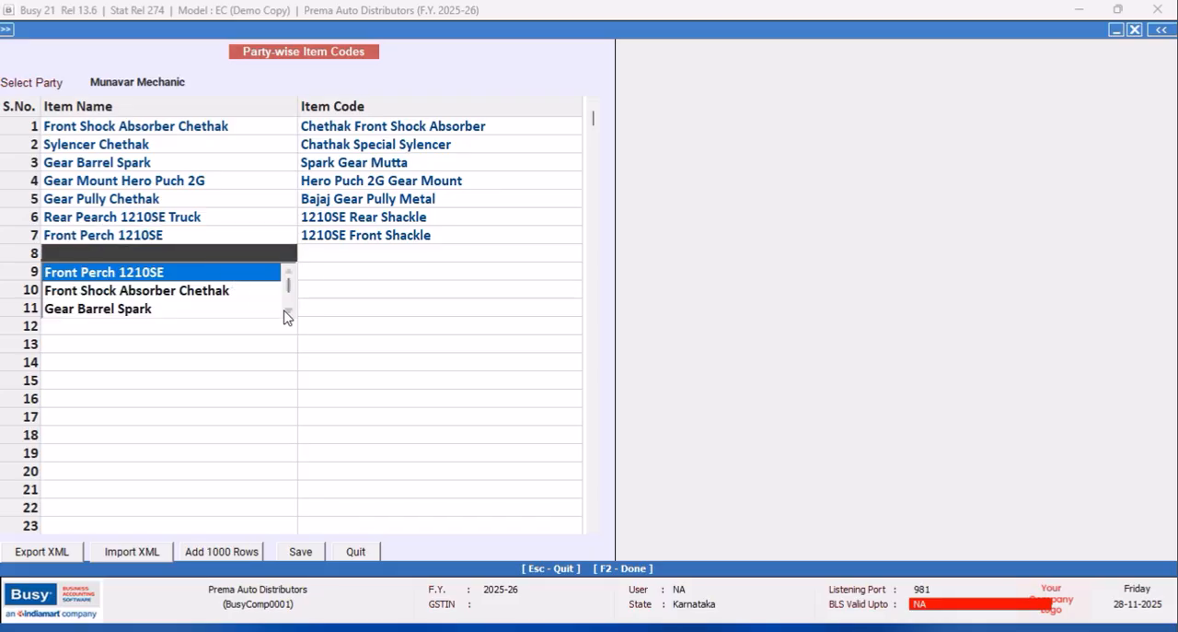
pyautogui.click(288, 313)
pyautogui.click(289, 313)
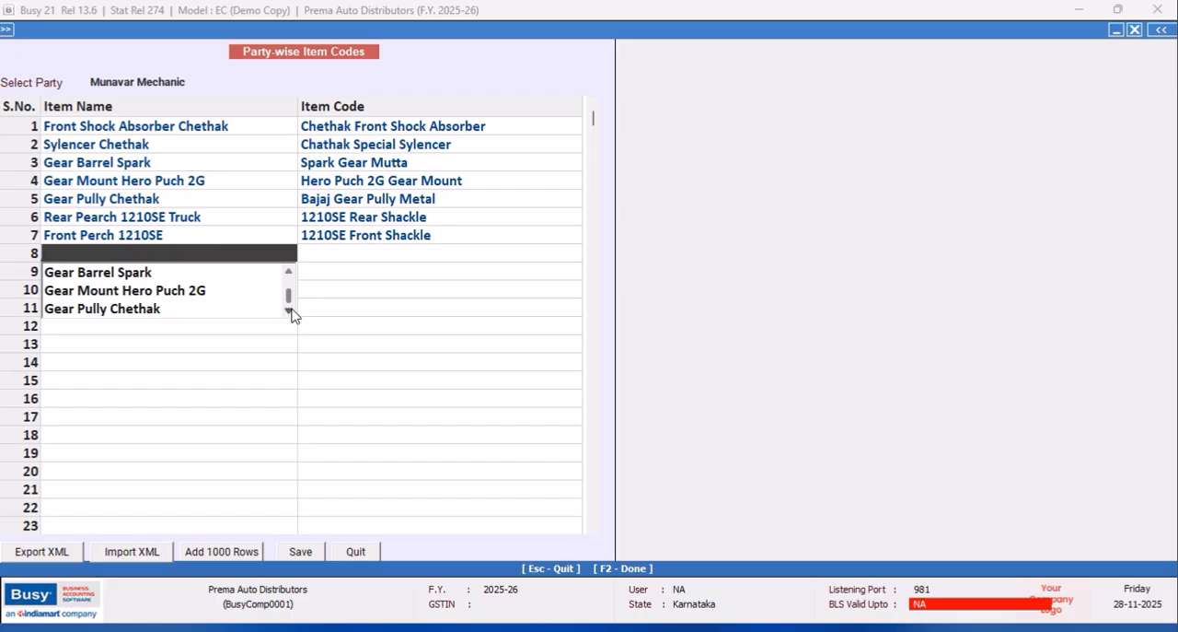
pyautogui.moveTo(291, 299); pyautogui.dragTo(289, 273)
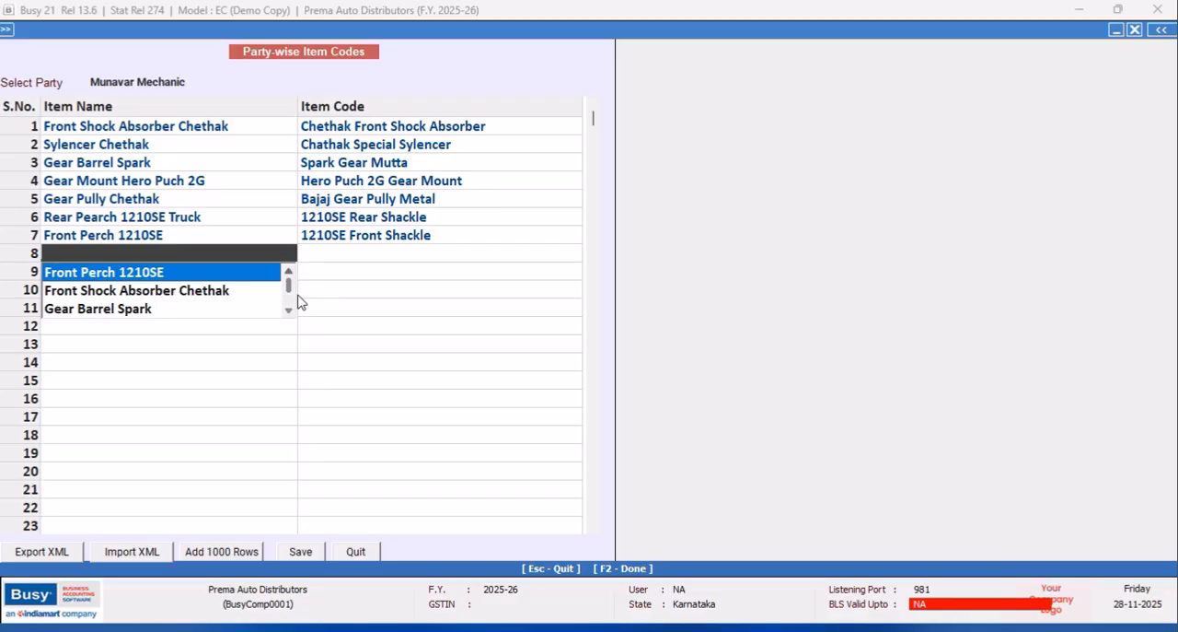
pyautogui.click(245, 275)
pyautogui.click(222, 254)
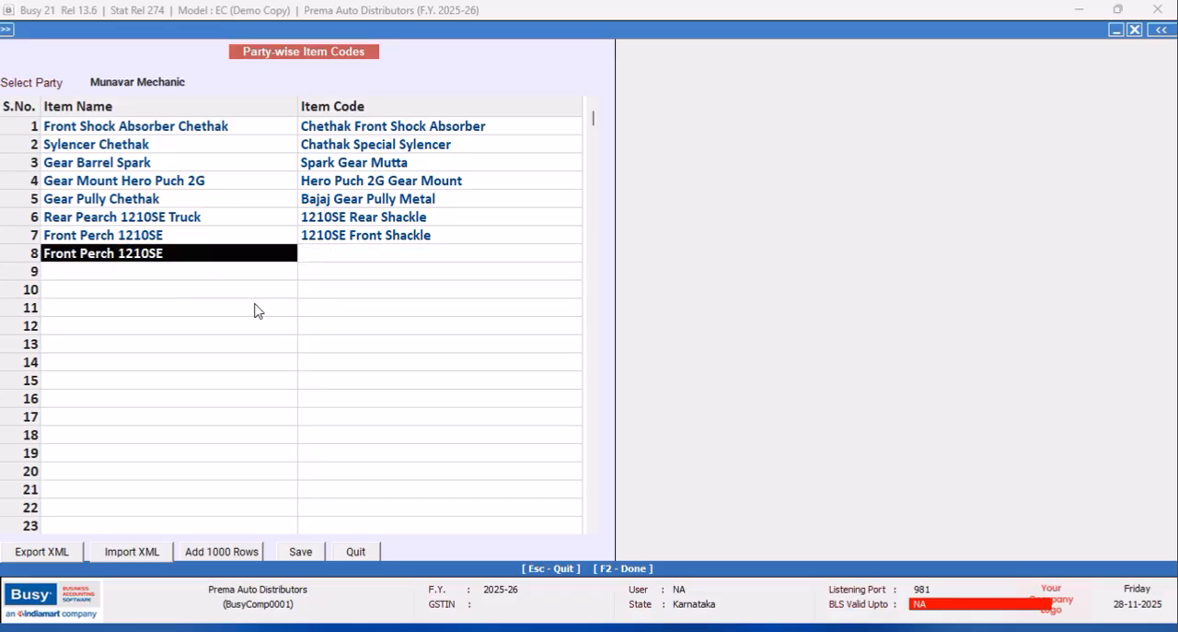
pyautogui.press('BackSpace')
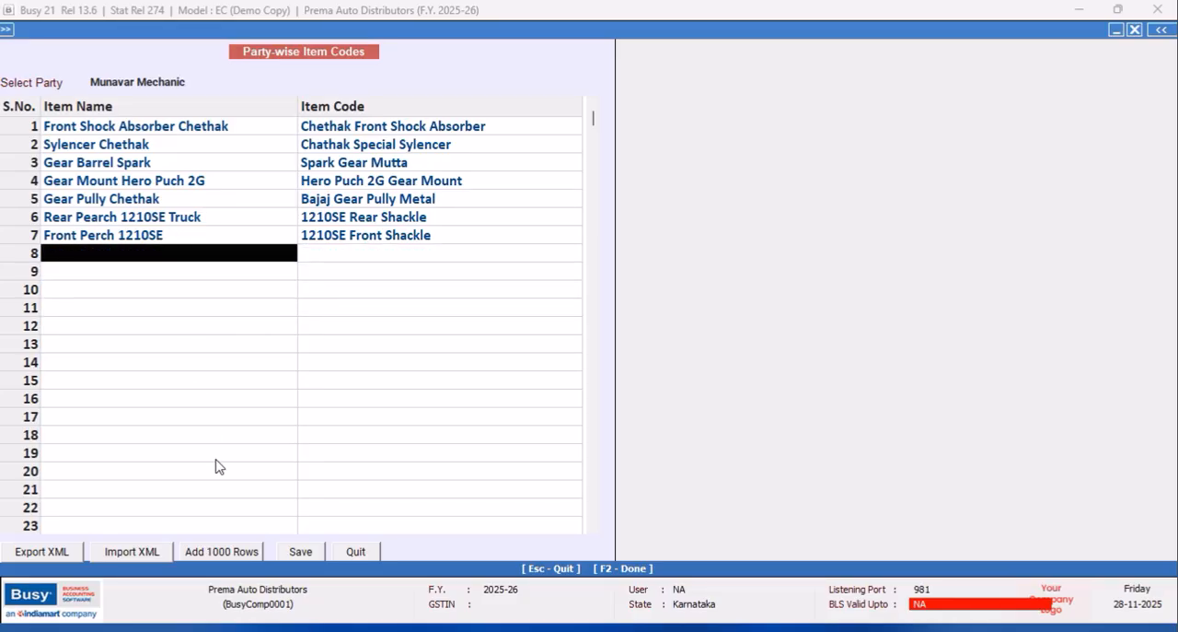
# Save the item codes for this party and close the party-wise item codes form.
pyautogui.click(300, 556)
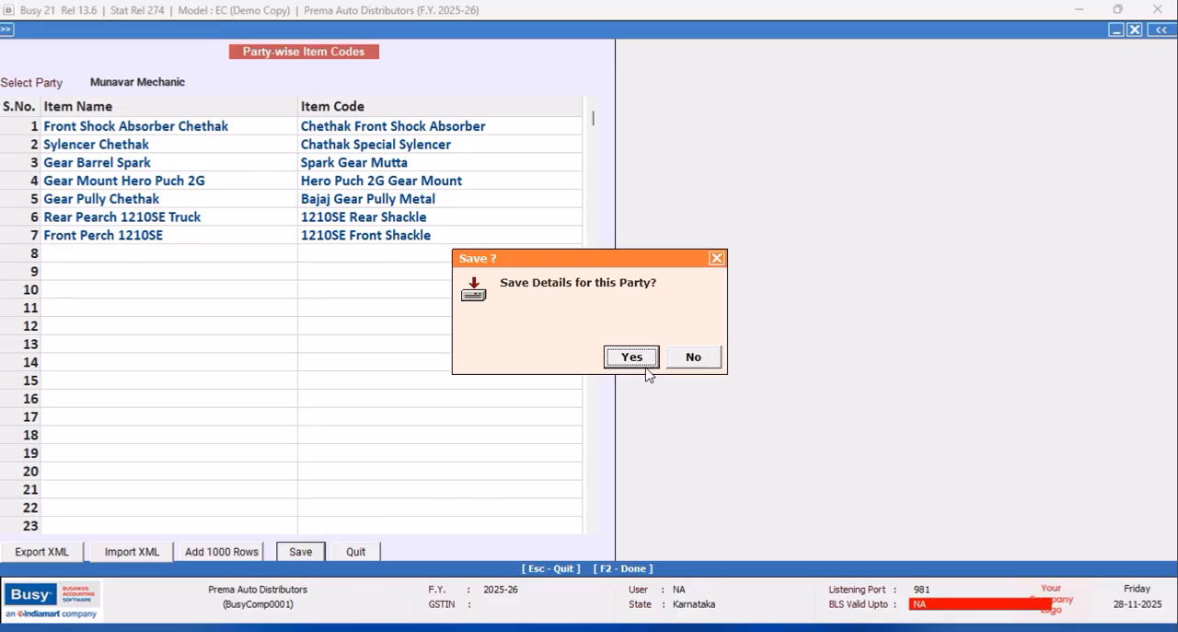
pyautogui.click(634, 361)
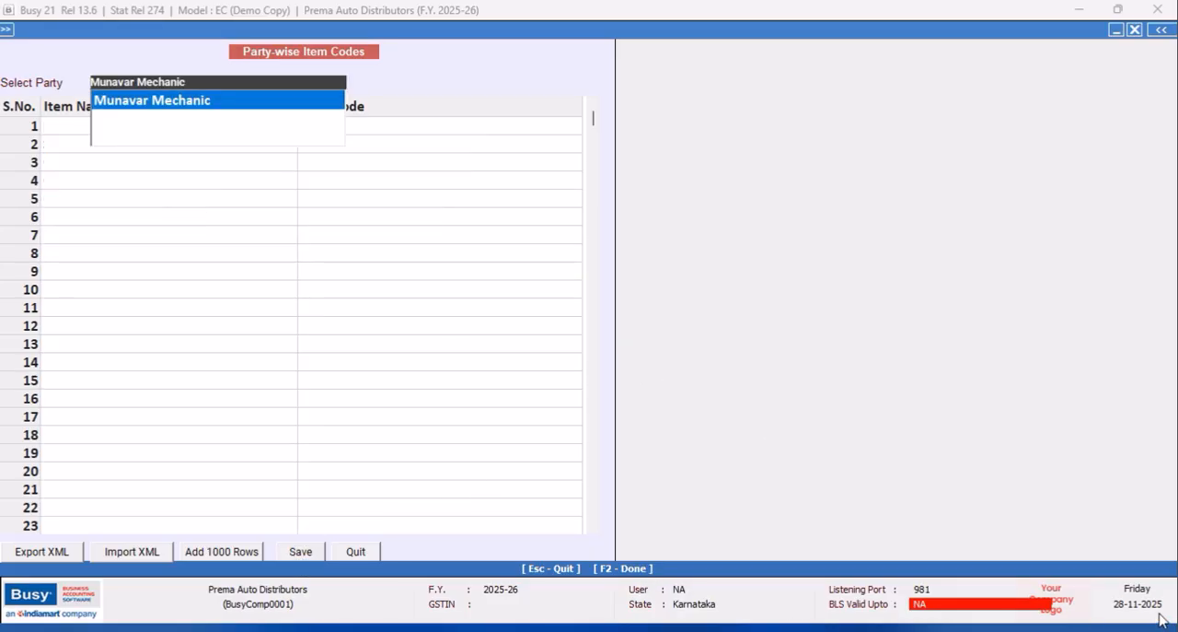
pyautogui.press('Escape')
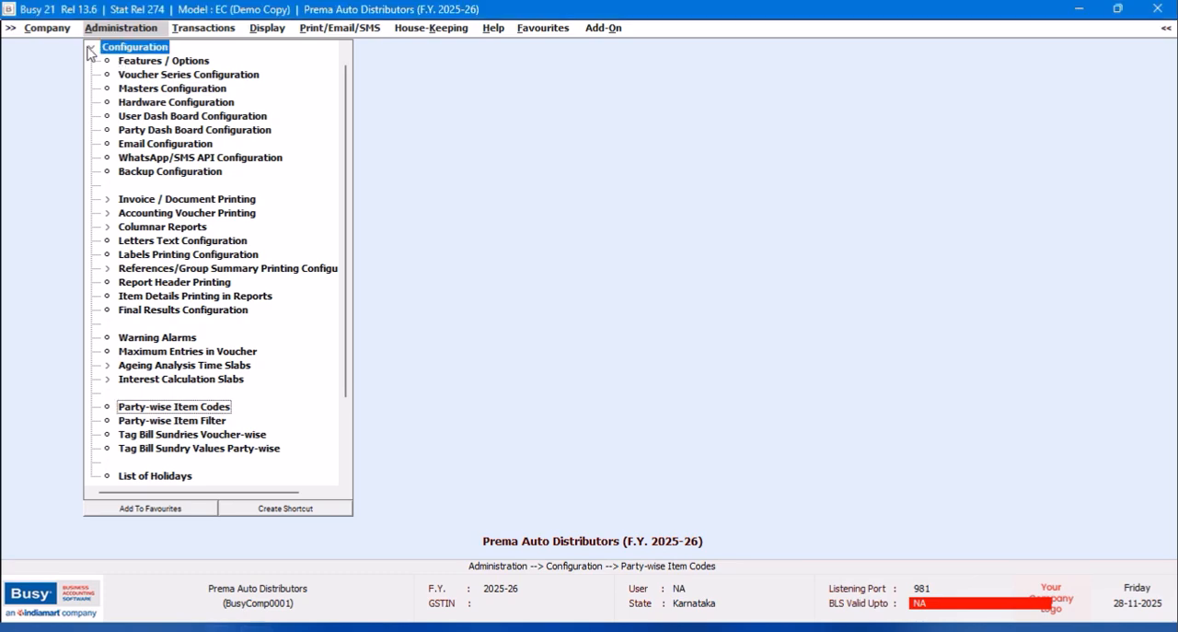
# Start a new sales voucher in the Main series dated 01-04-2025 with sale type Central-12%.
pyautogui.click(91, 47)
pyautogui.click(195, 35)
pyautogui.click(195, 50)
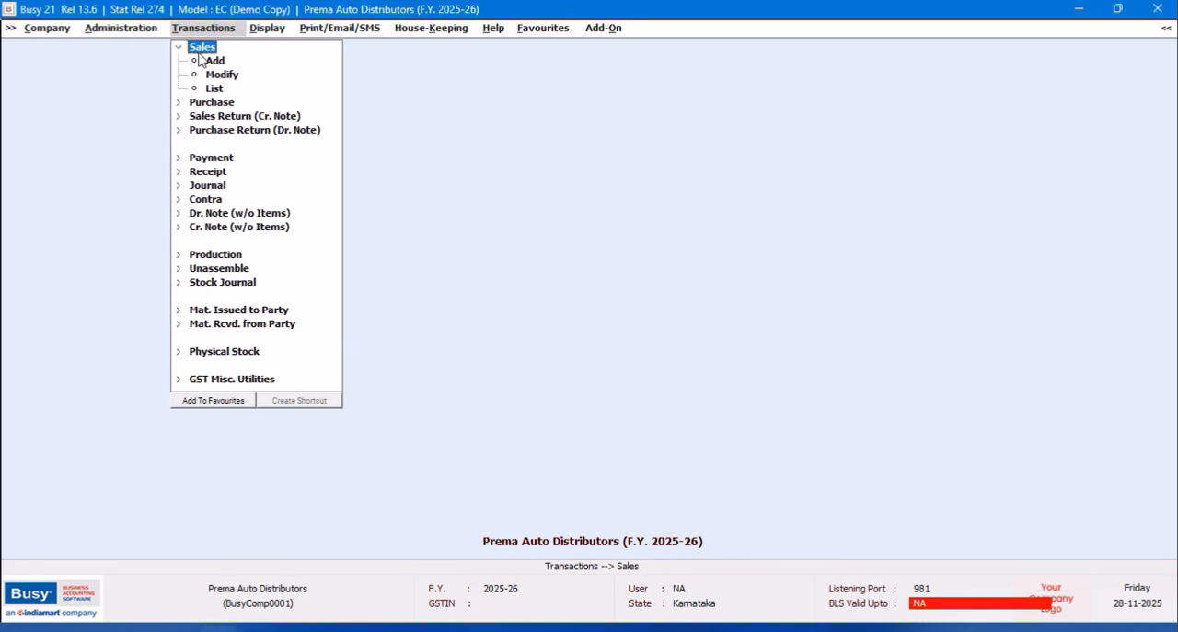
pyautogui.press('Return')
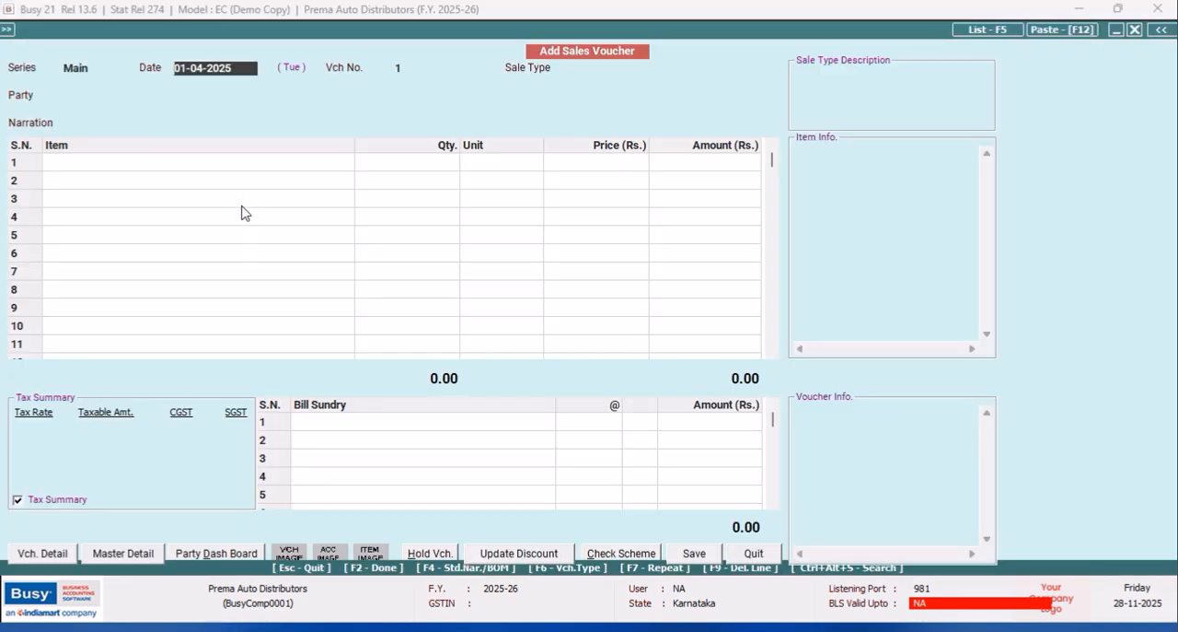
pyautogui.press('Return')
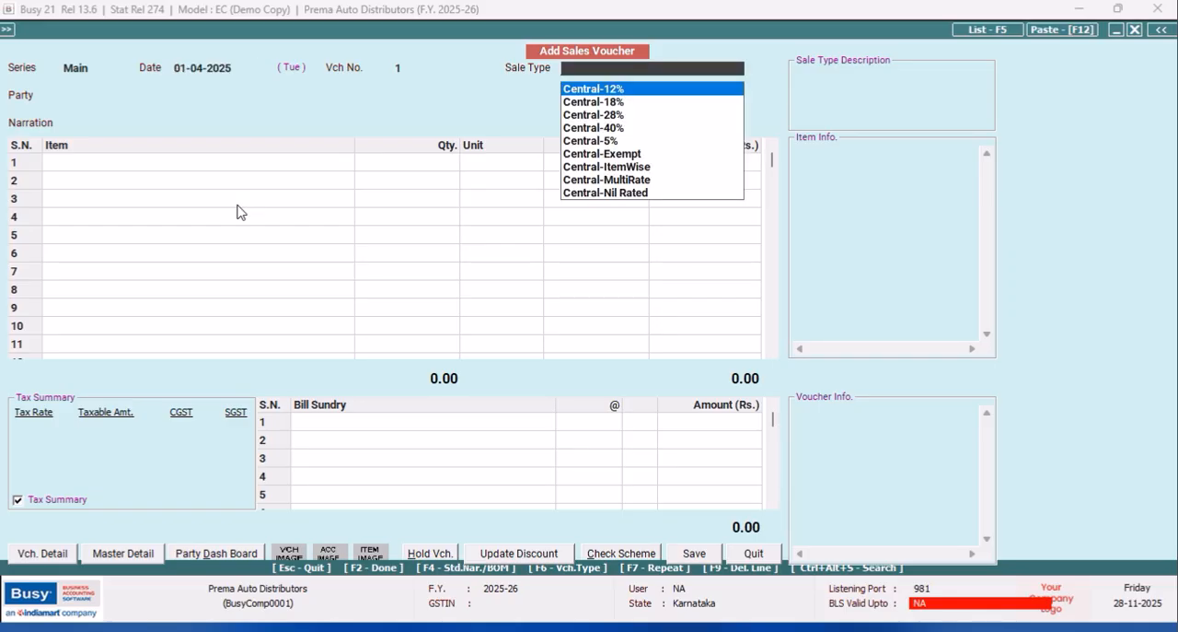
pyautogui.press('Return')
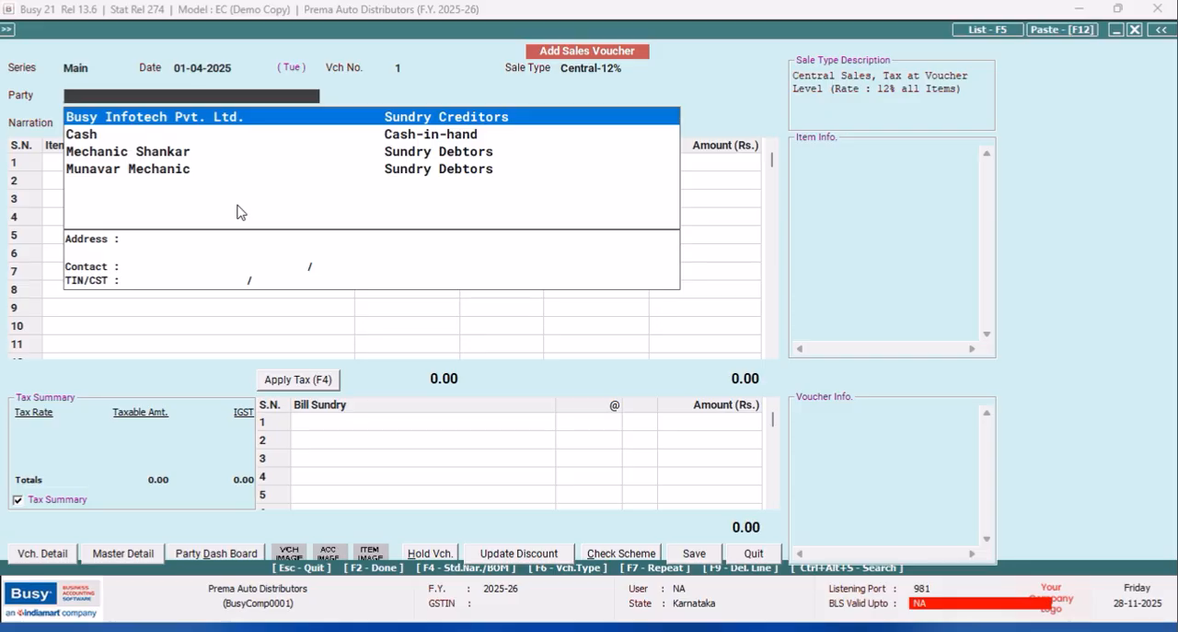
# Select the first listed mechanic as the voucher's party, accept the billing details as per party master, and leave the notes empty.
pyautogui.press('Down')
pyautogui.press('Down')
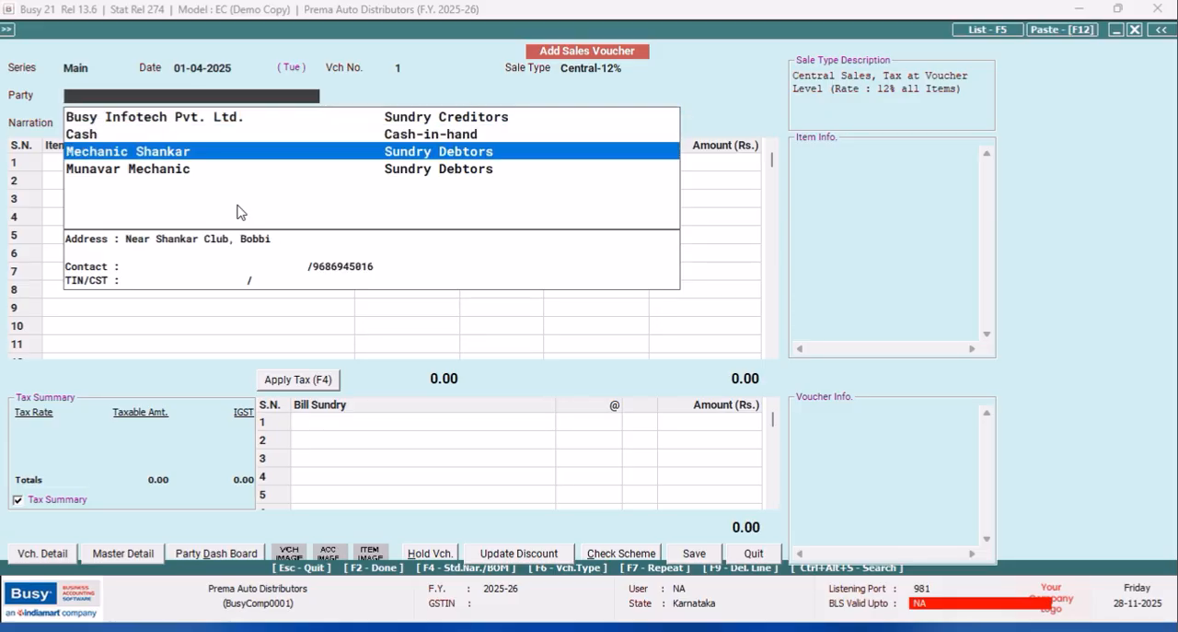
pyautogui.press('Return')
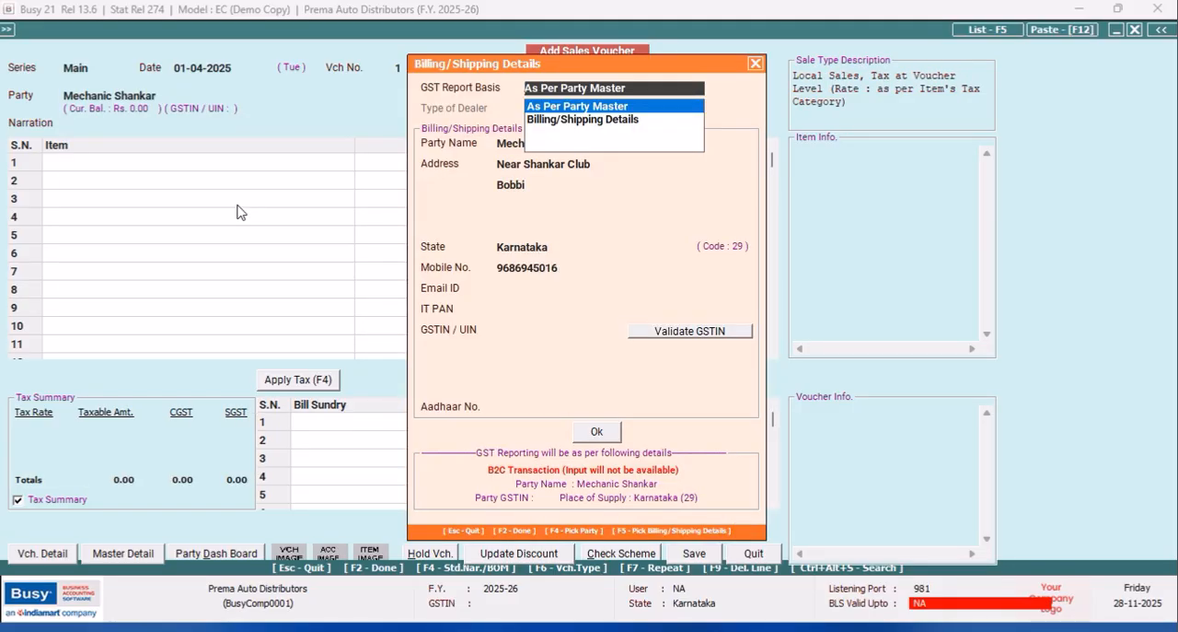
pyautogui.press('F2')
pyautogui.press('Return')
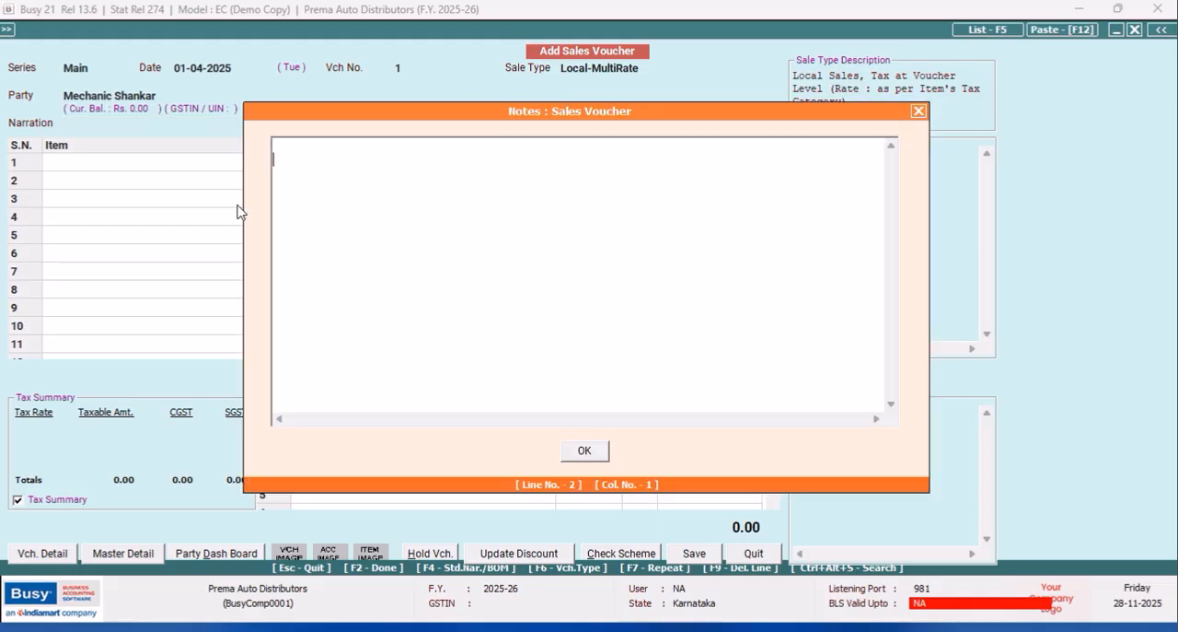
pyautogui.press('Escape')
# Enter Front Shock Absorber Chethak in the first item row with quantity 1 and no item description.
pyautogui.write('f')
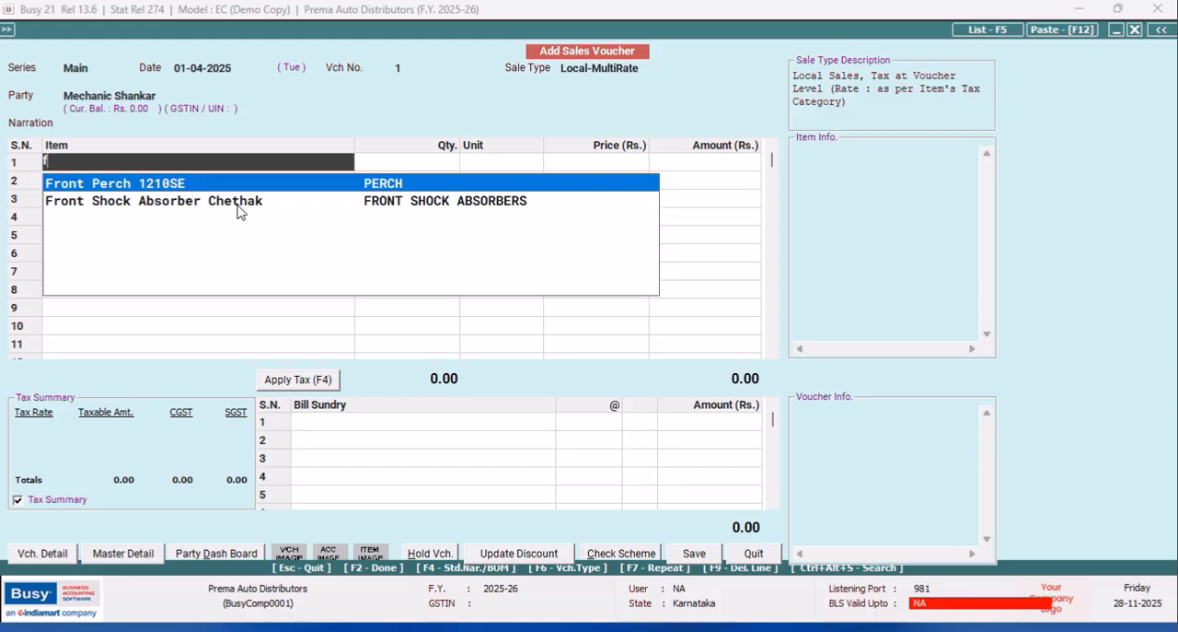
pyautogui.press('BackSpace')
pyautogui.press('Down')
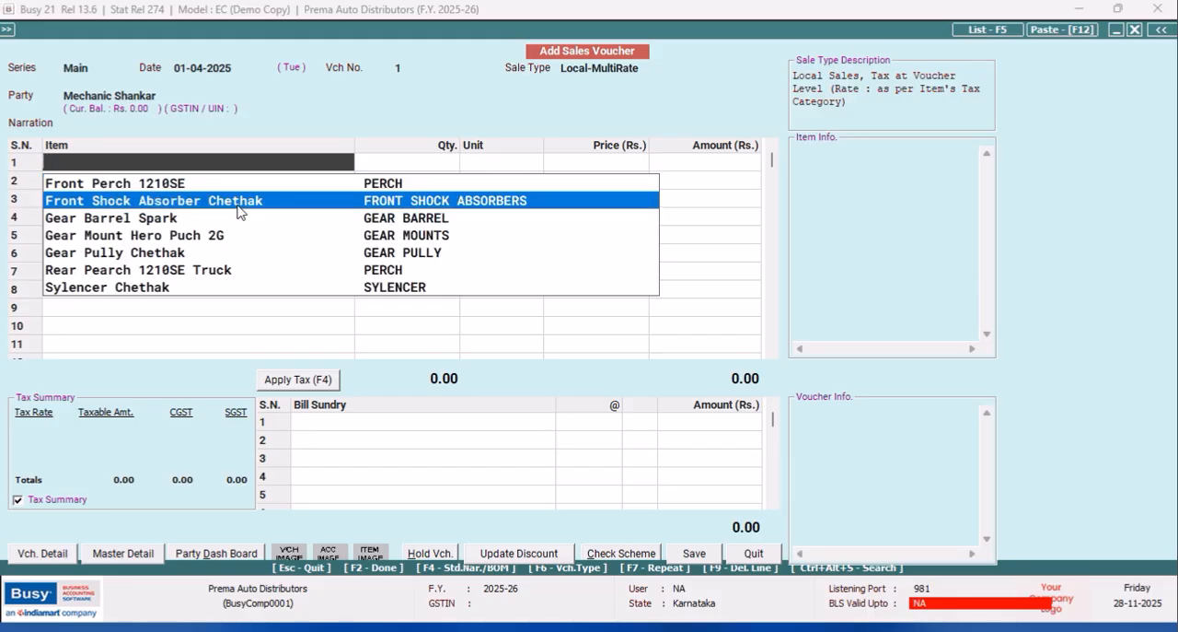
pyautogui.press('Return')
pyautogui.press('Return')
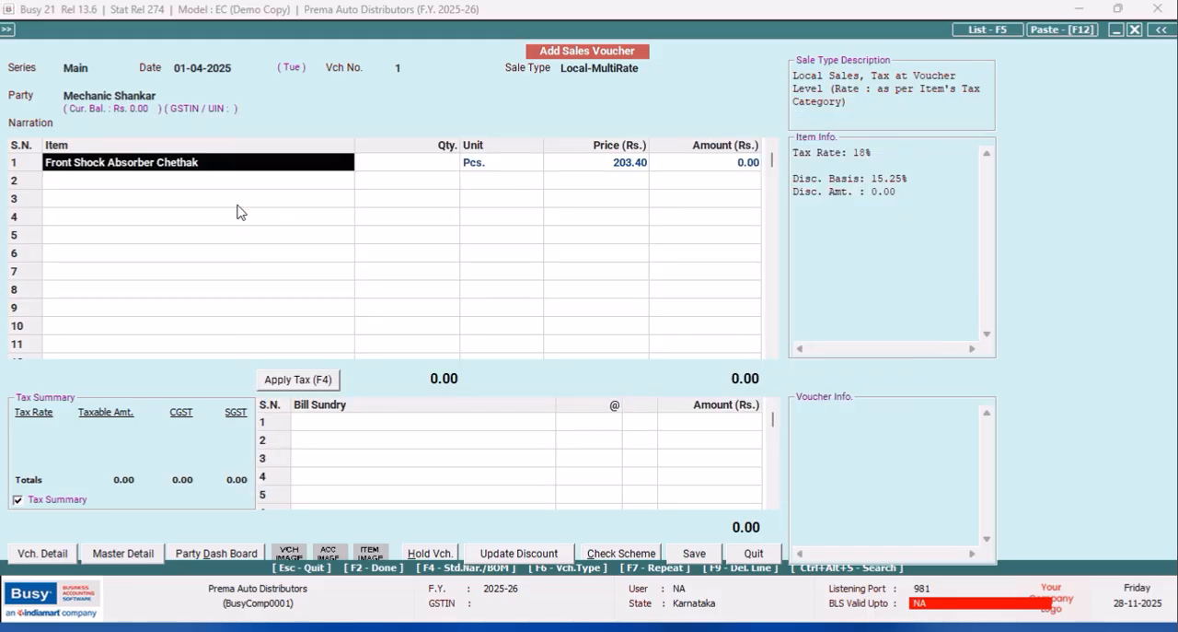
pyautogui.press('Return')
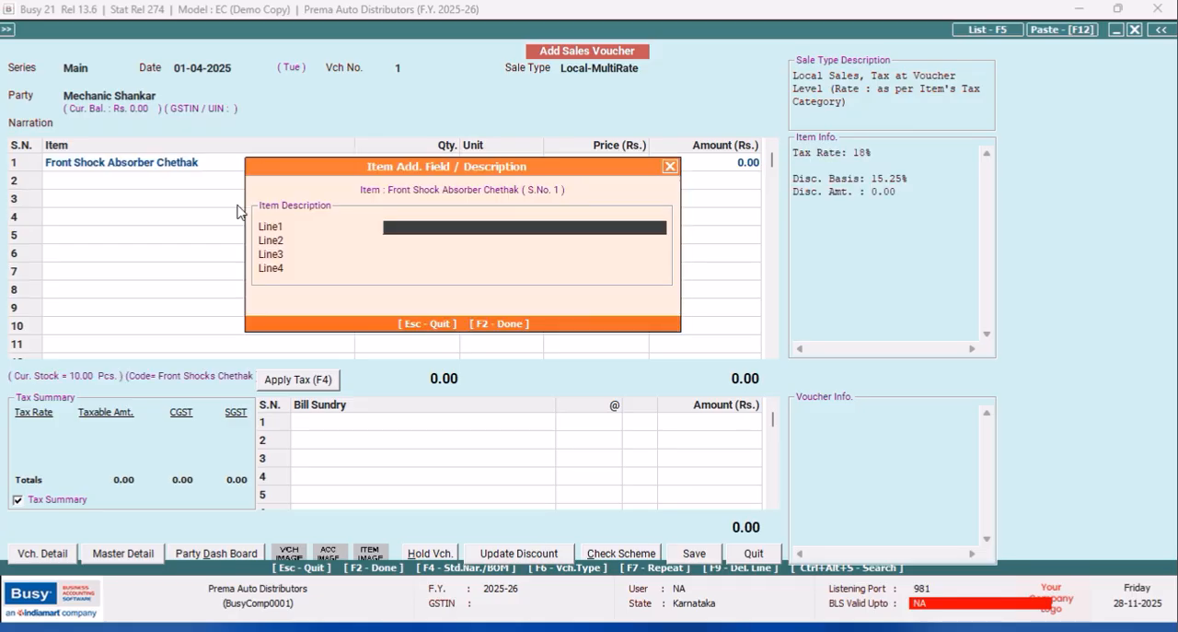
pyautogui.press('Return')
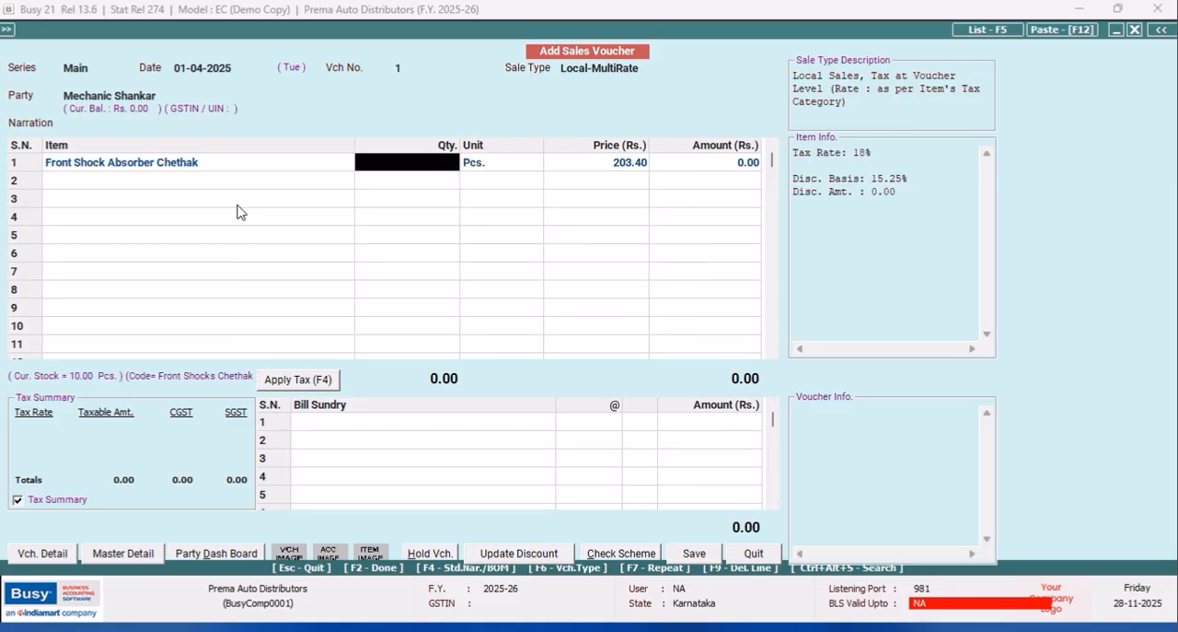
pyautogui.write('1')
# Complete the batch details for Front Shock Absorber Chethak and accept its default price of 203.40.
pyautogui.press('Return')
pyautogui.press('Return')
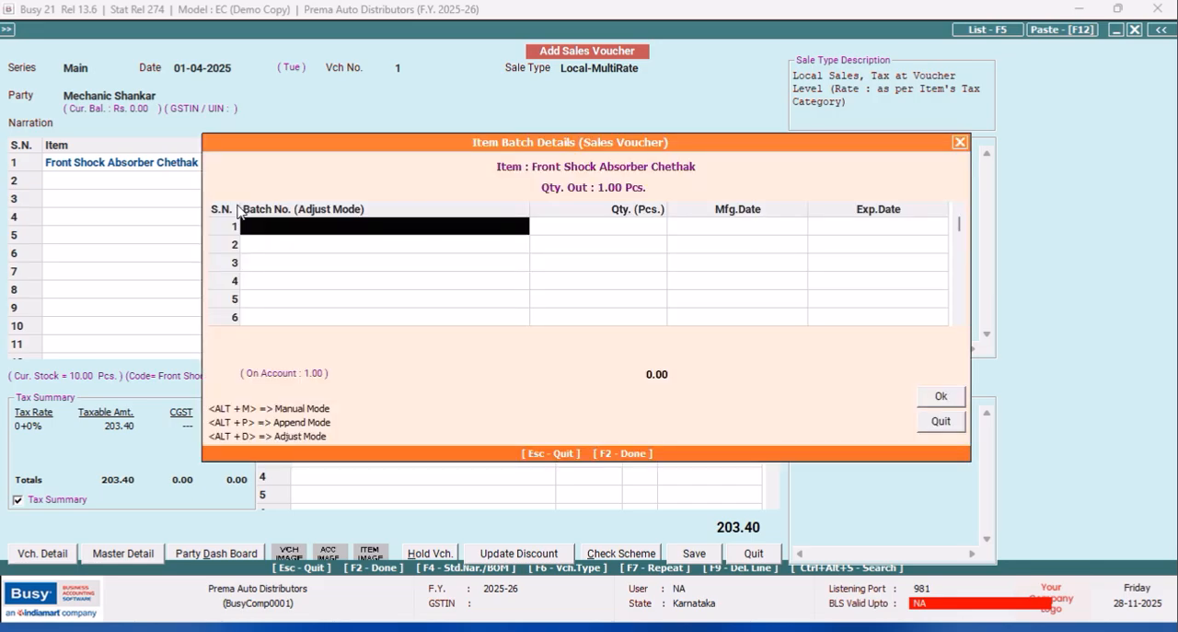
pyautogui.press('Return')
pyautogui.press('Return')
pyautogui.press('Return')
pyautogui.press('Return')
pyautogui.press('Return')
pyautogui.press('Return')
pyautogui.press('Return')
pyautogui.press('Return')
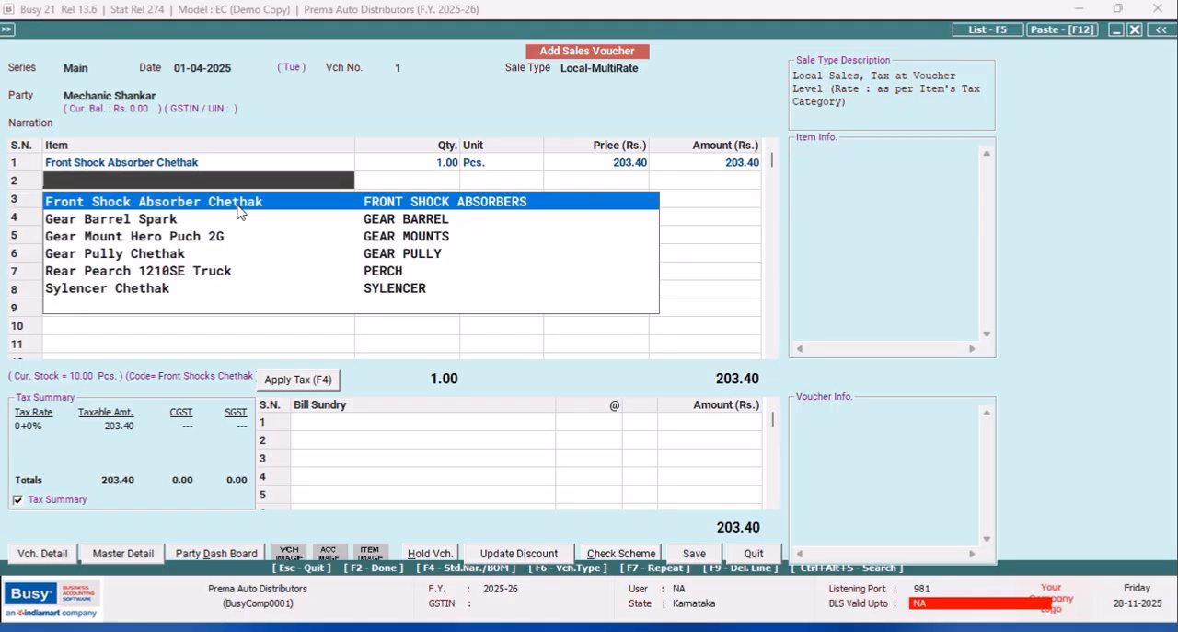
# Add Gear Barrel Spark in the second row with MRP 180.00, quantity 1 and the default price and discount.
pyautogui.press('Down')
pyautogui.press('Return')
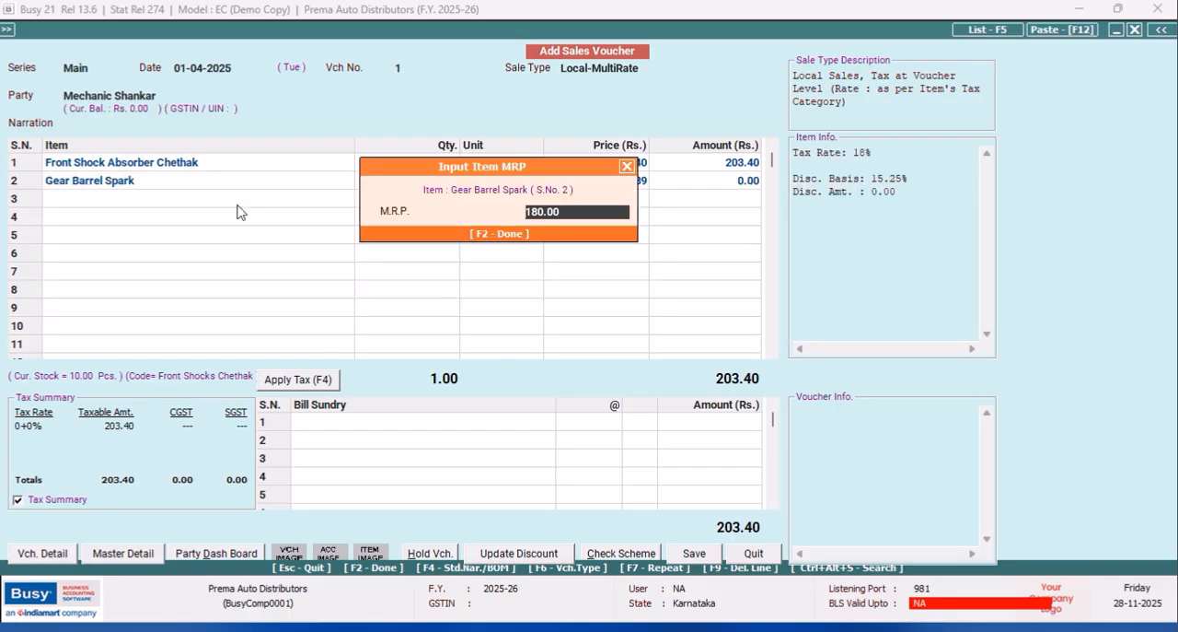
pyautogui.press('Return')
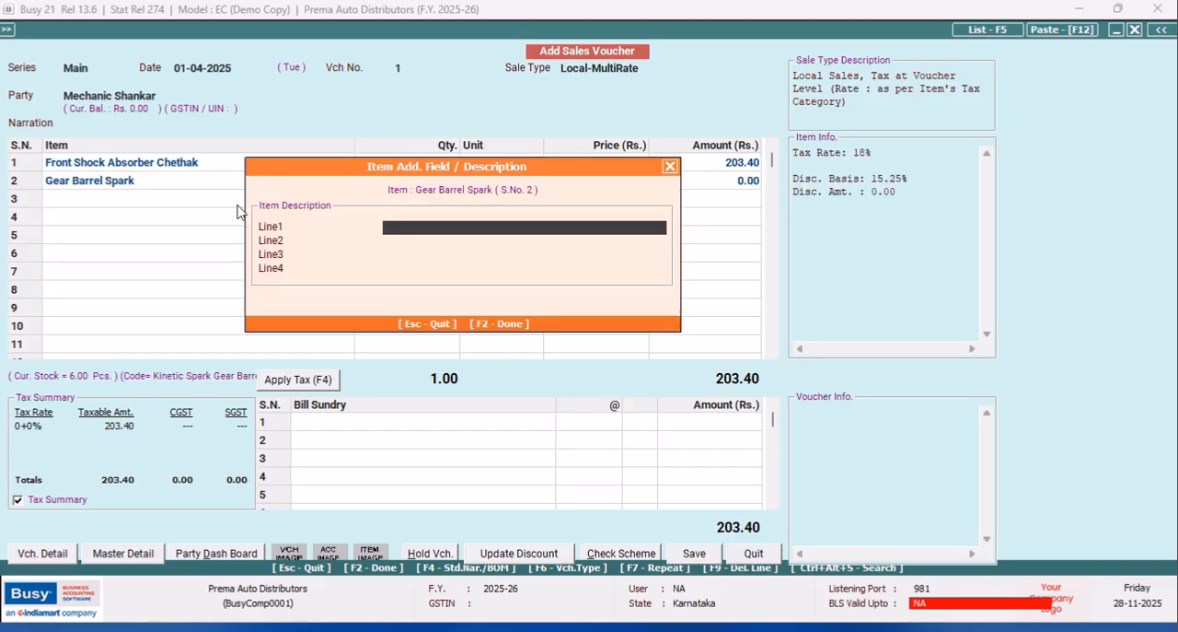
pyautogui.press('Return')
pyautogui.write('1')
pyautogui.press('Return')
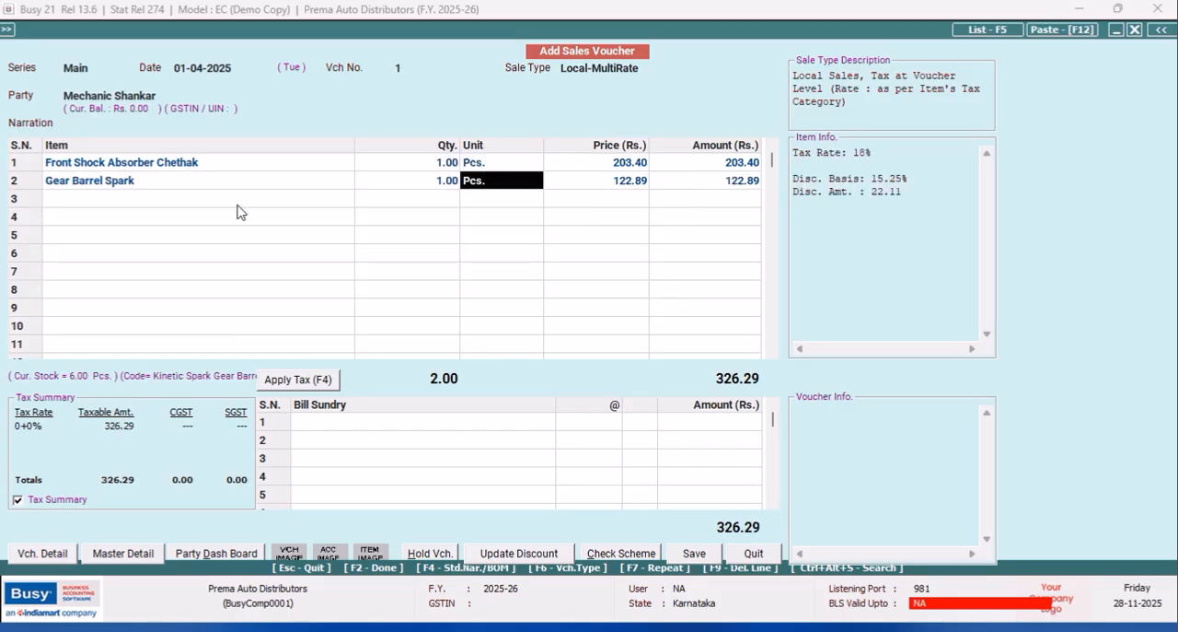
pyautogui.press('Return')
pyautogui.press('Return')
pyautogui.press('Return')
pyautogui.press('Return')
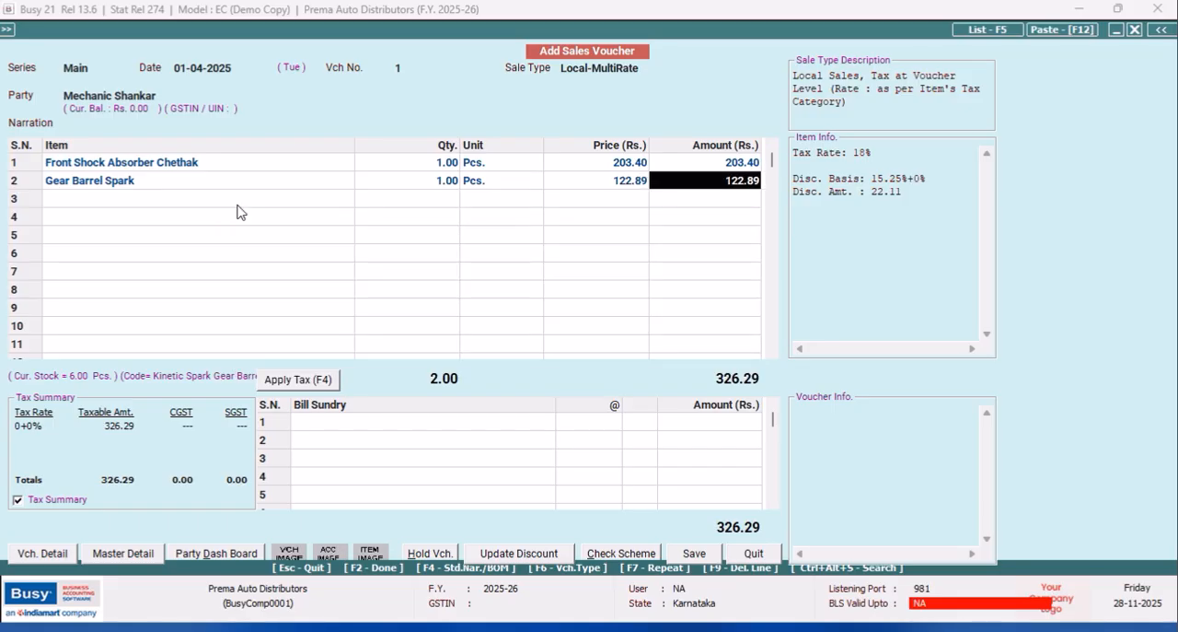
# Add Gear Mount Hero Puch 2G in the third row with quantity 1 and the default price and discount.
pyautogui.press('Return')
pyautogui.press('Down')
pyautogui.press('Return')
pyautogui.press('Return')
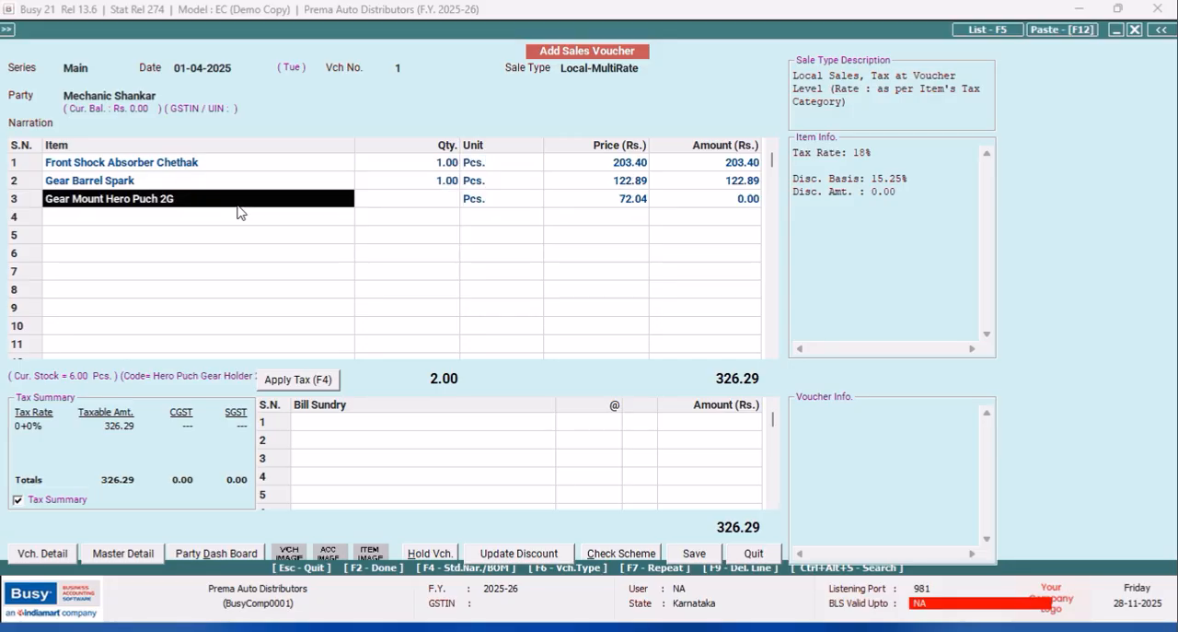
pyautogui.press('Return')
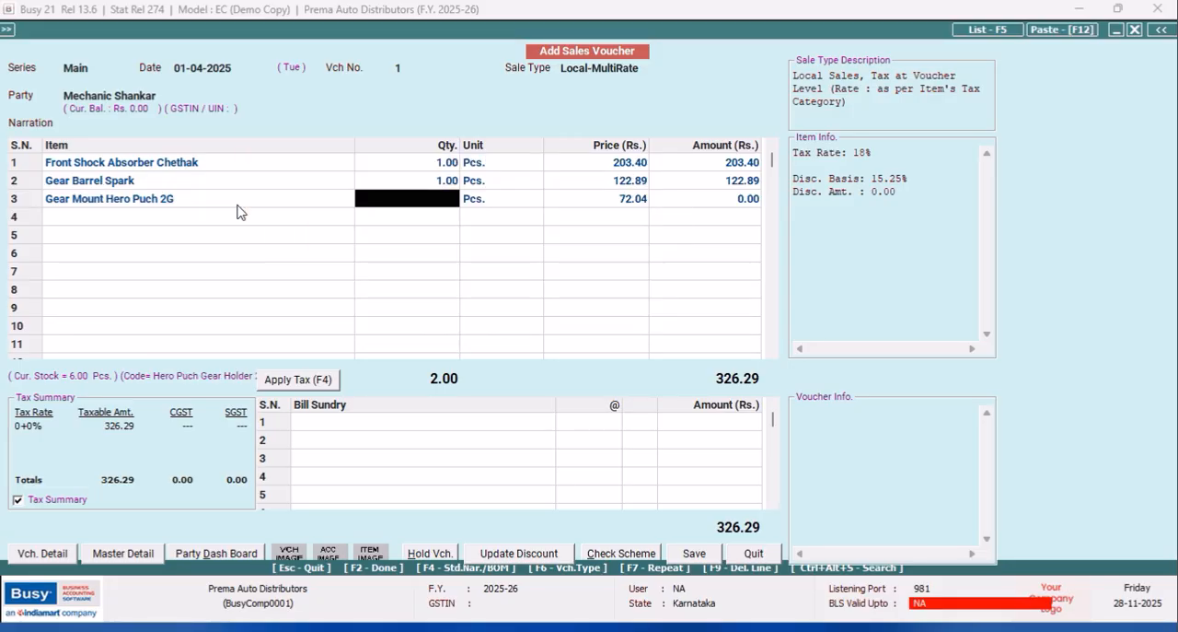
pyautogui.write('1')
pyautogui.press('Return')
pyautogui.press('Return')
pyautogui.press('Return')
pyautogui.press('Return')
pyautogui.press('Return')
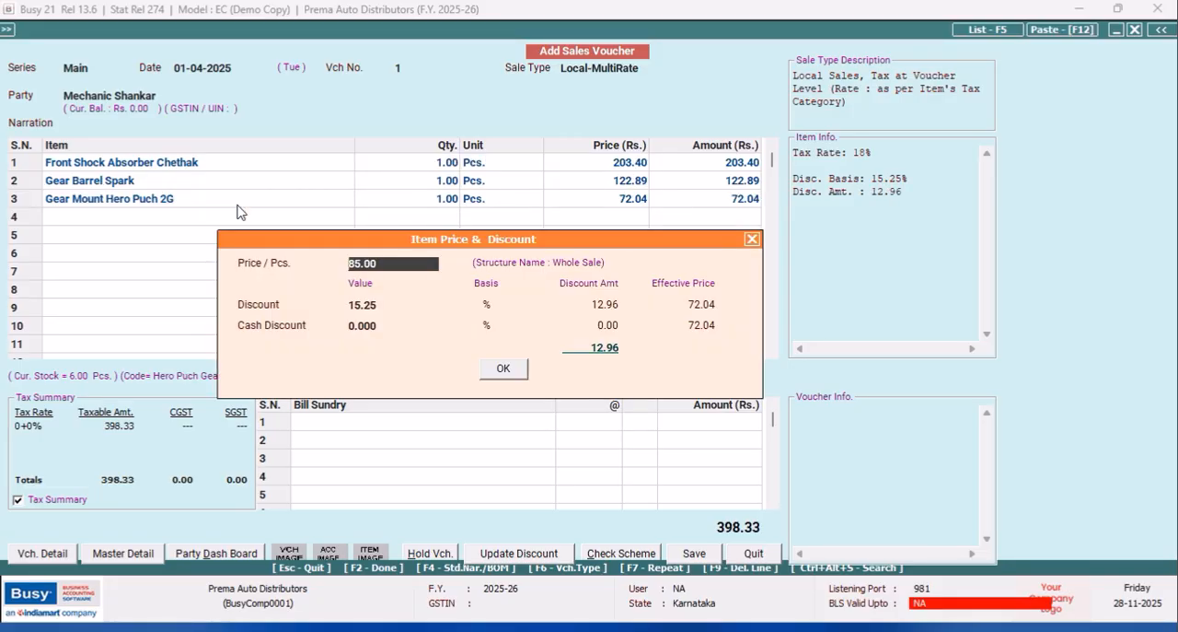
pyautogui.press('Return')
pyautogui.press('Return')
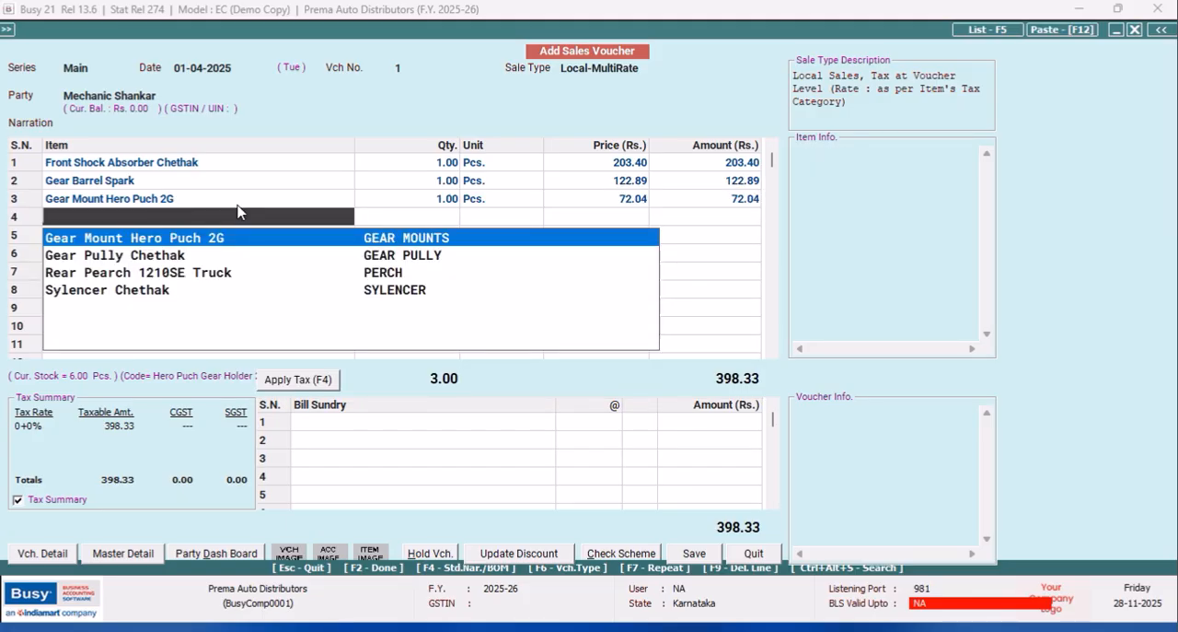
# Add Gear Pully Chethak in the fourth row with MRP 35.00, quantity 1, no description and the default price and discount.
pyautogui.press('Down')
pyautogui.press('Return')
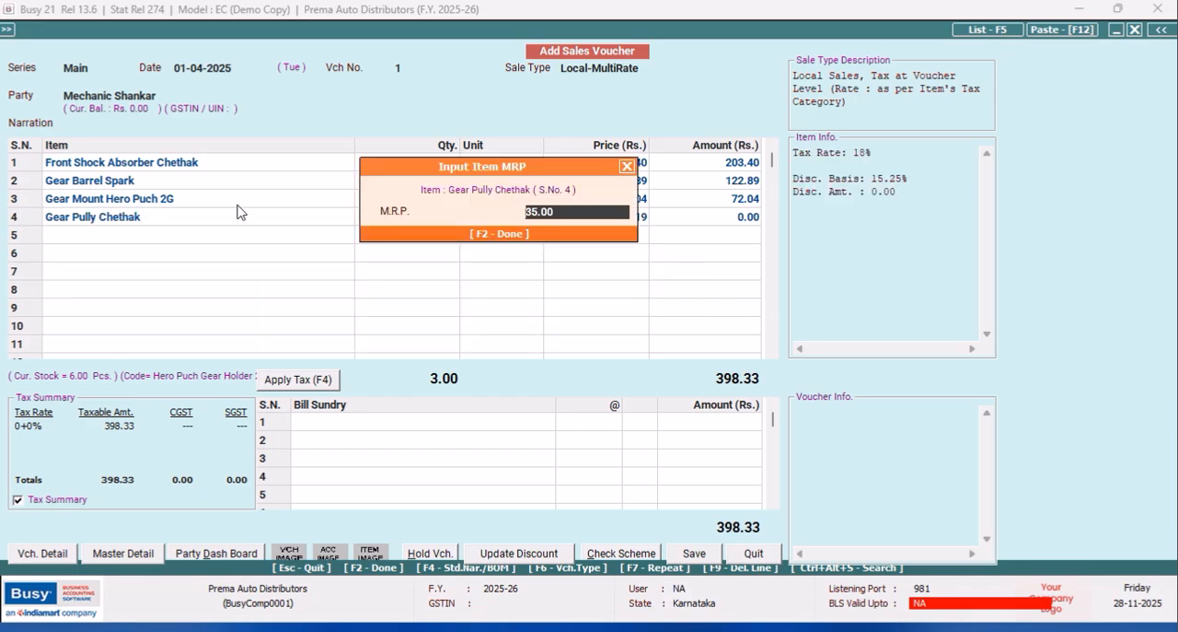
pyautogui.press('Return')
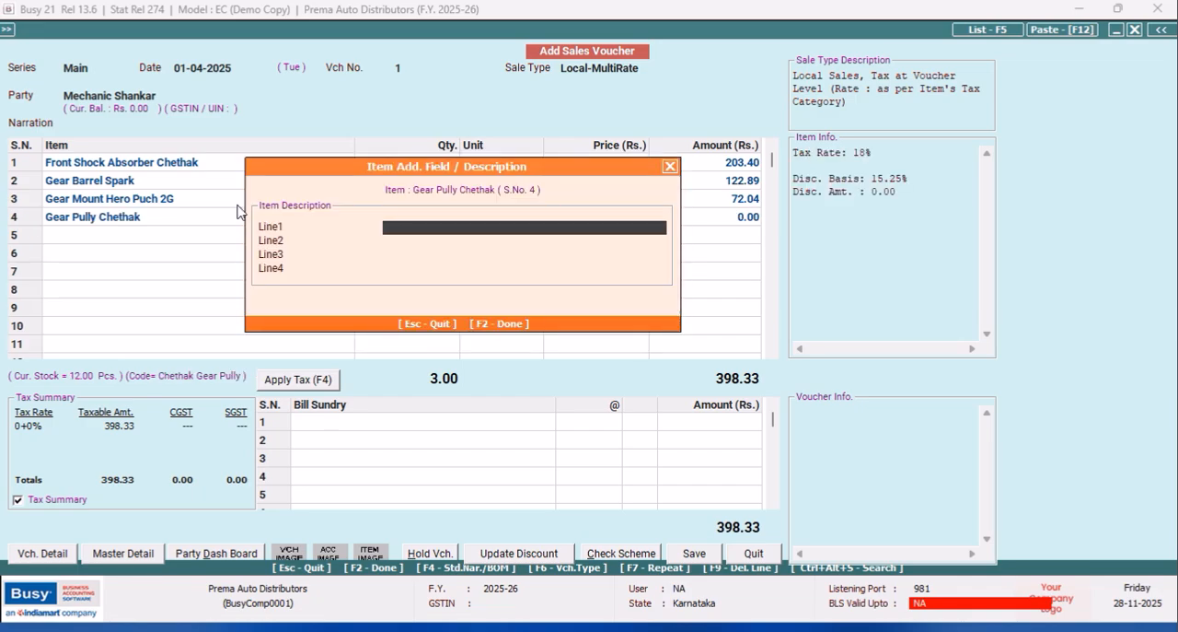
pyautogui.press('Return')
pyautogui.write('1')
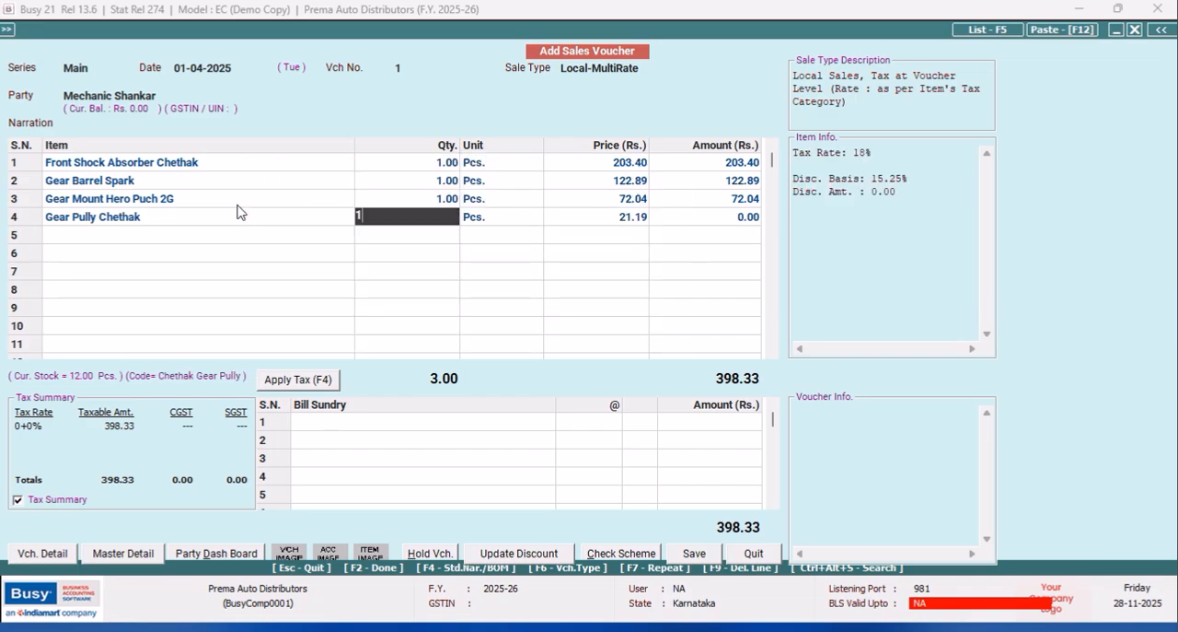
pyautogui.press('Return')
pyautogui.press('Return')
pyautogui.press('Return')
pyautogui.press('Return')
pyautogui.press('Return')
pyautogui.press('Return')
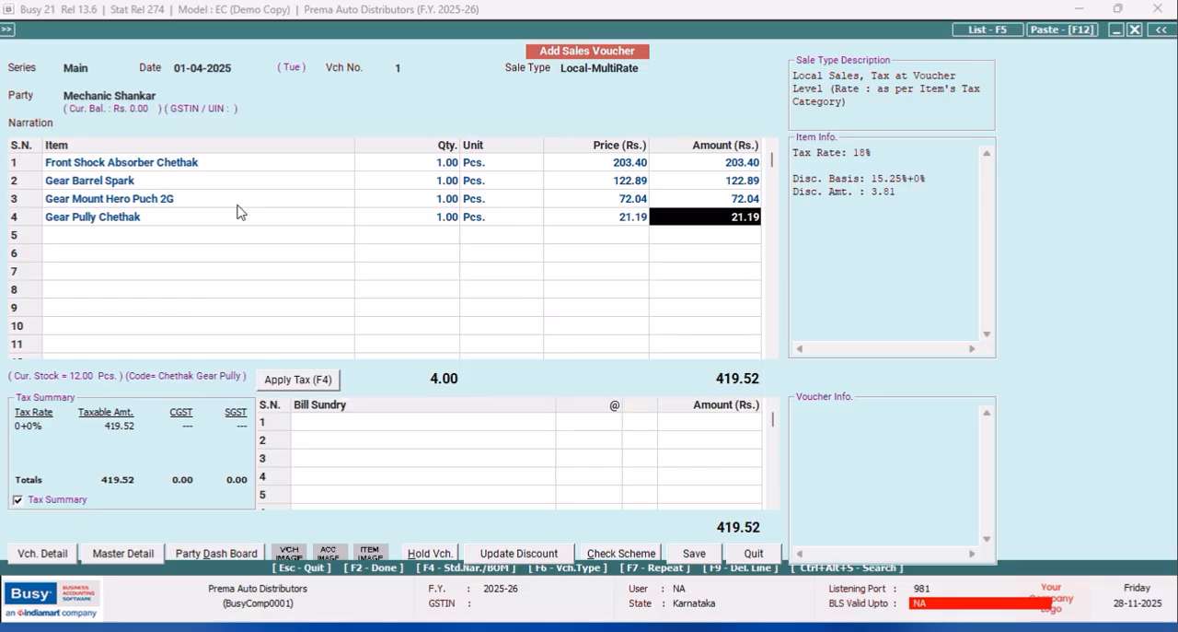
pyautogui.press('Return')
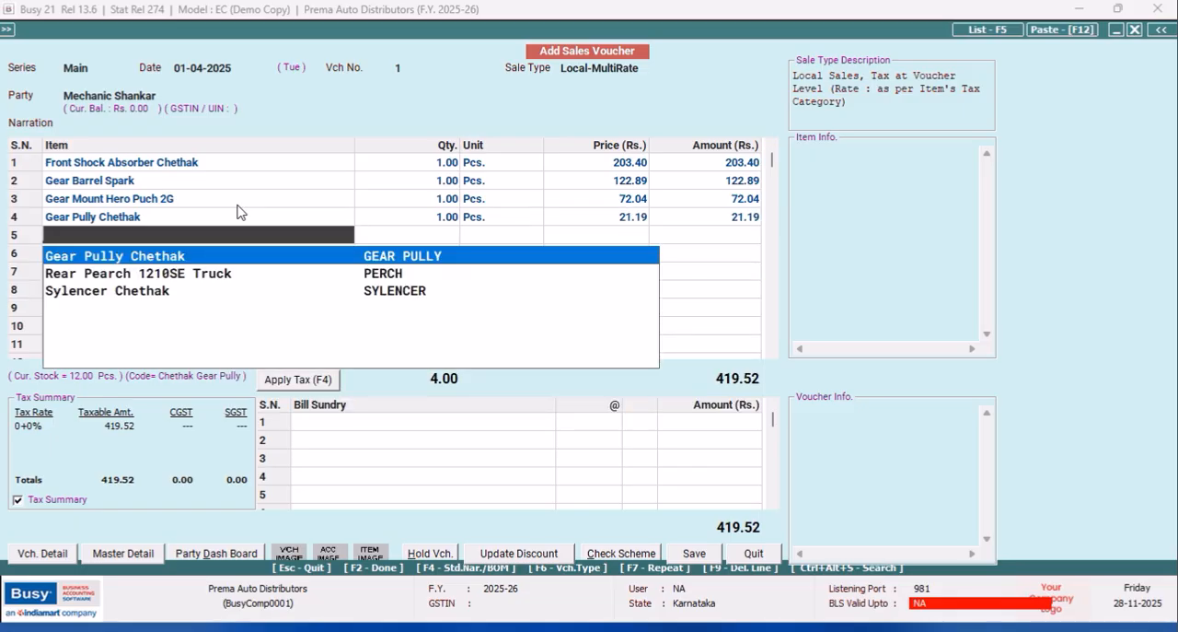
# Add Sylencer Chethak in the fifth row with MRP 245.00, quantity 1, no description and the default price and discount.
pyautogui.press('Down')
pyautogui.press('Down')
pyautogui.press('Return')
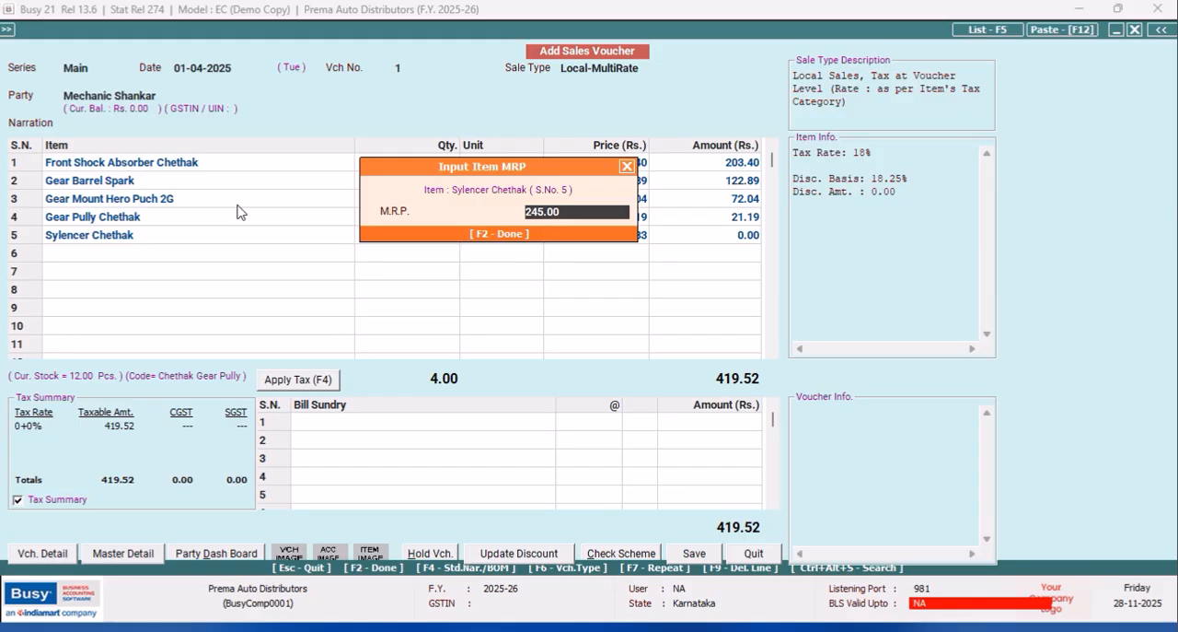
pyautogui.press('Return')
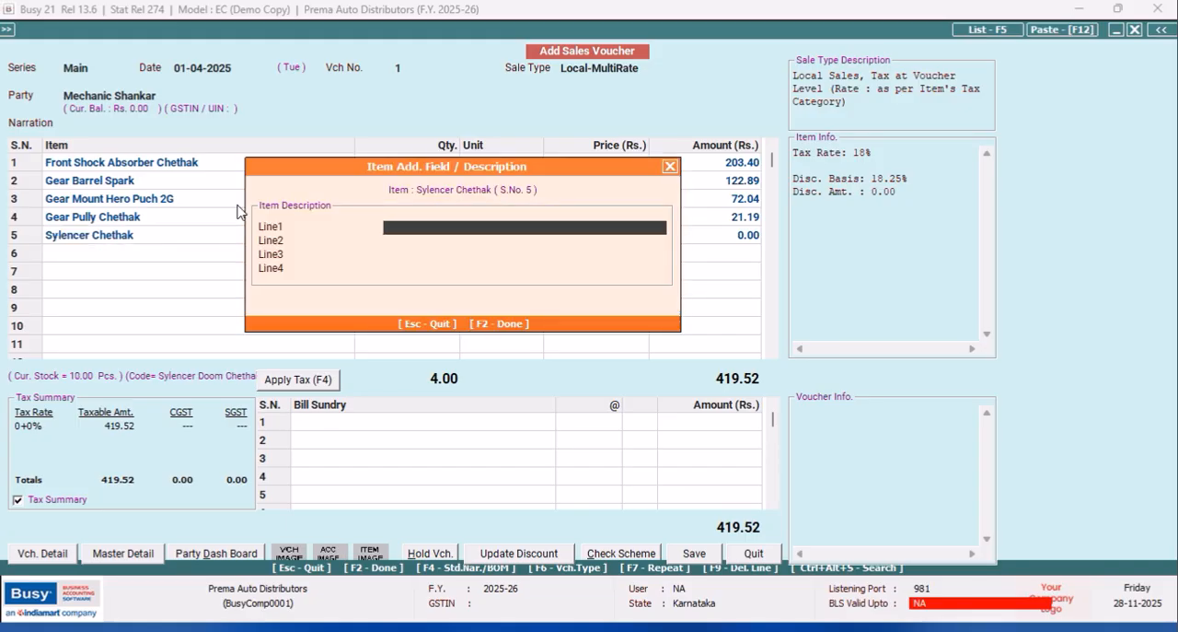
pyautogui.press('Return')
pyautogui.write('1')
pyautogui.press('Return')
pyautogui.press('Return')
pyautogui.press('Return')
pyautogui.press('Return')
pyautogui.press('Return')
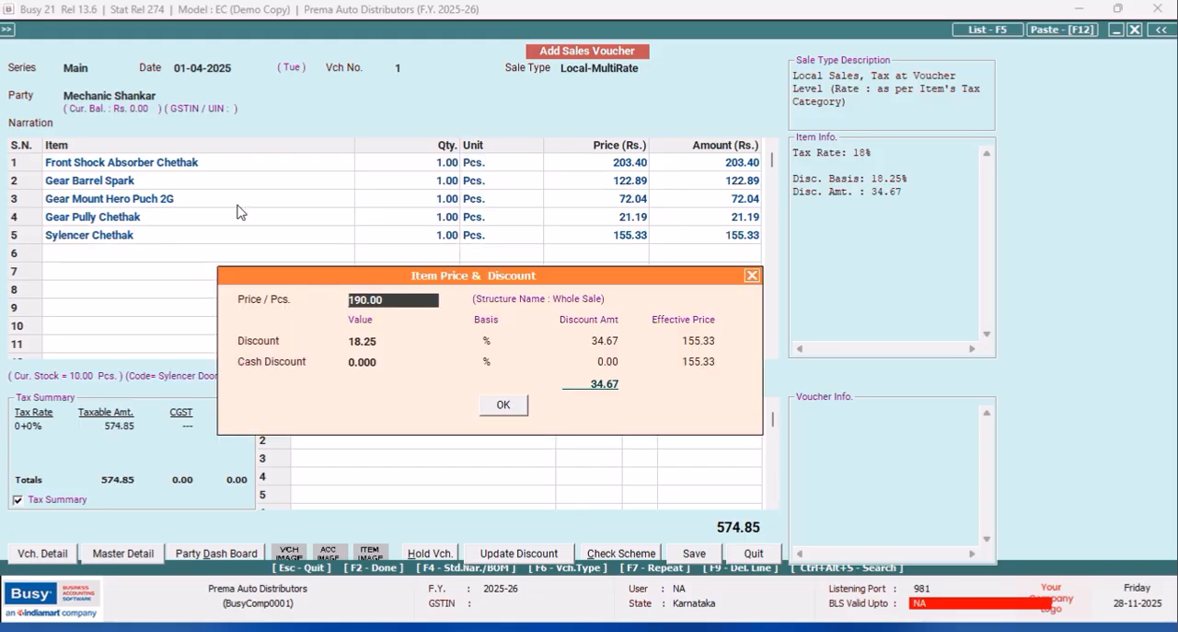
pyautogui.press('Return')
pyautogui.press('Return')
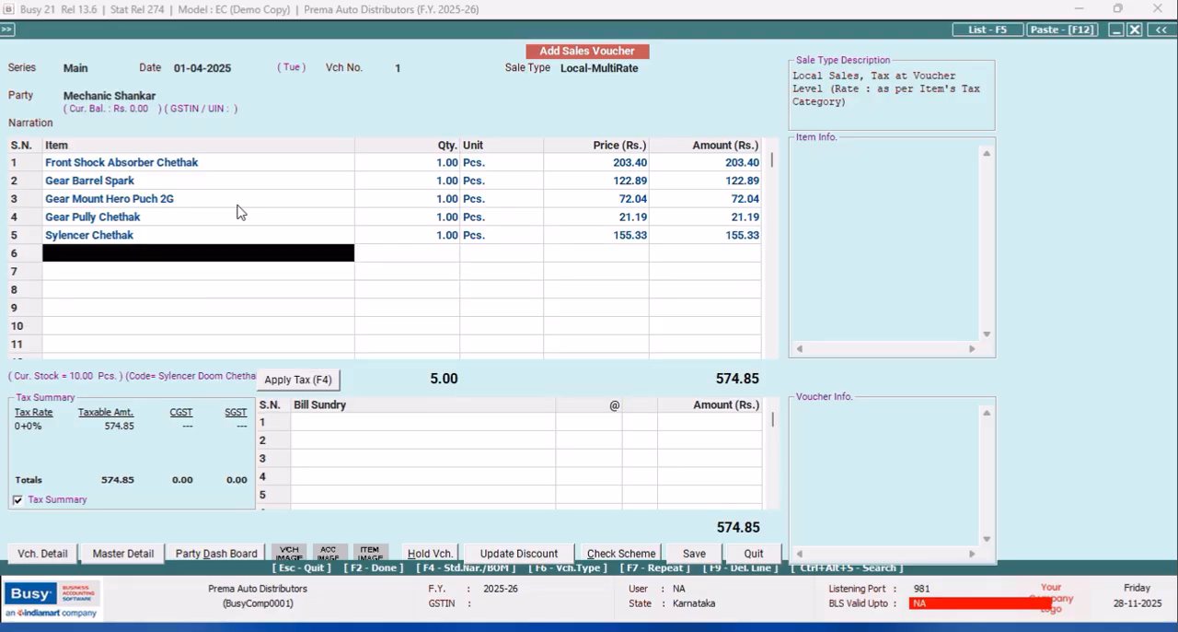
# Add Front Perch 1210SE in the sixth row with MRP 295.00, quantity 1, no description and the default price and discount.
pyautogui.write('f')
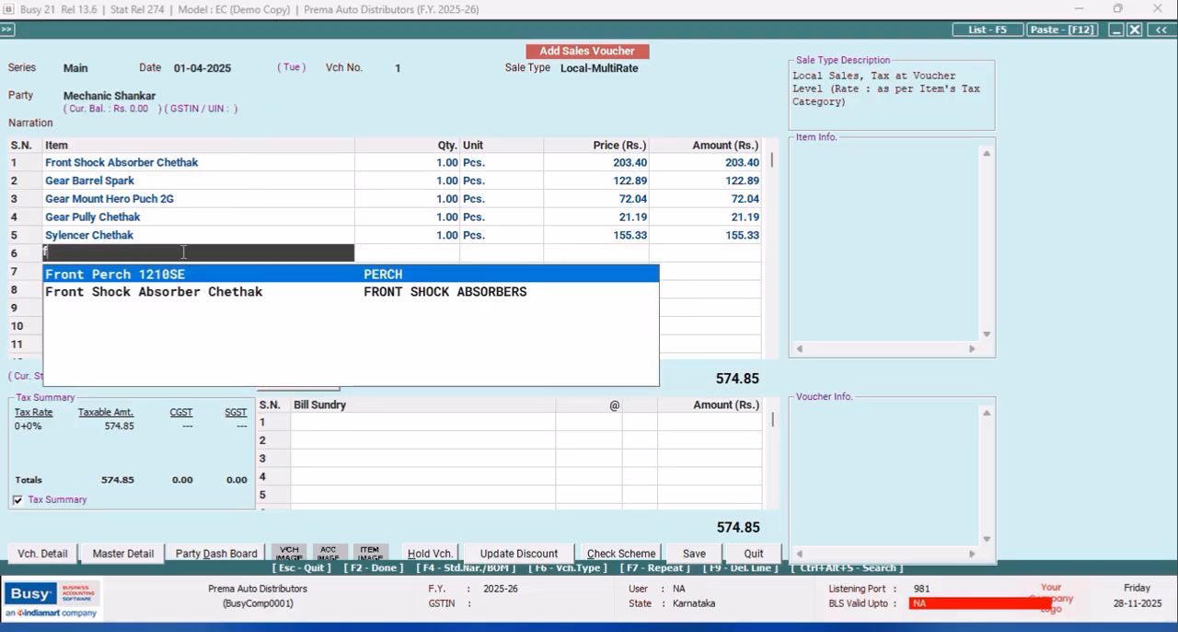
pyautogui.press('Return')
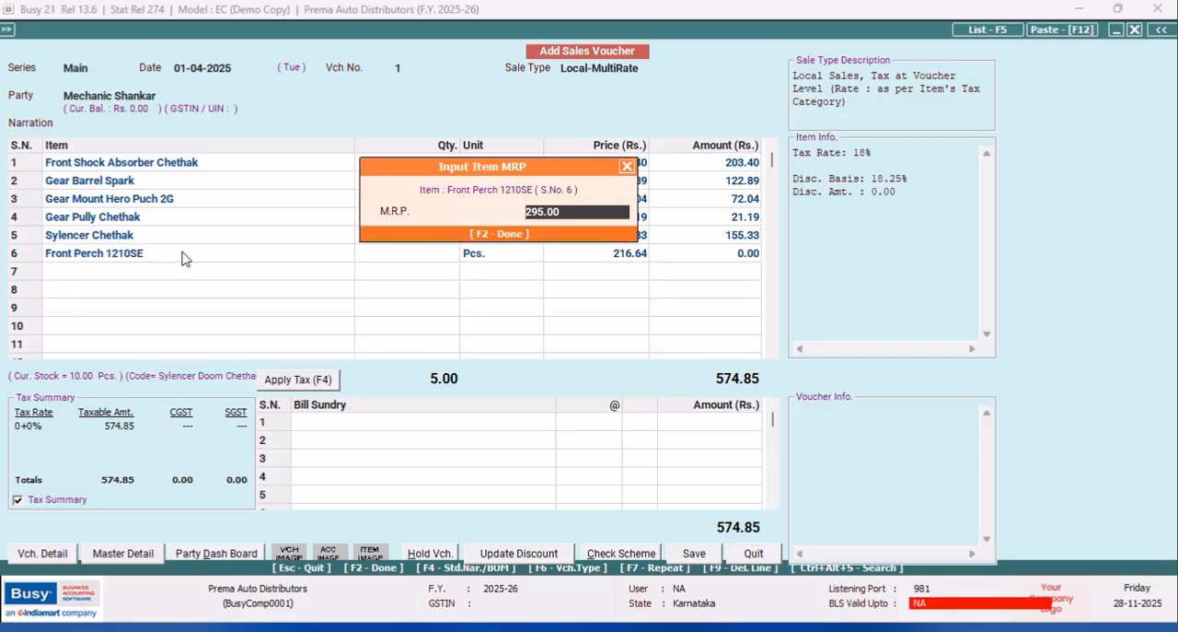
pyautogui.press('Return')
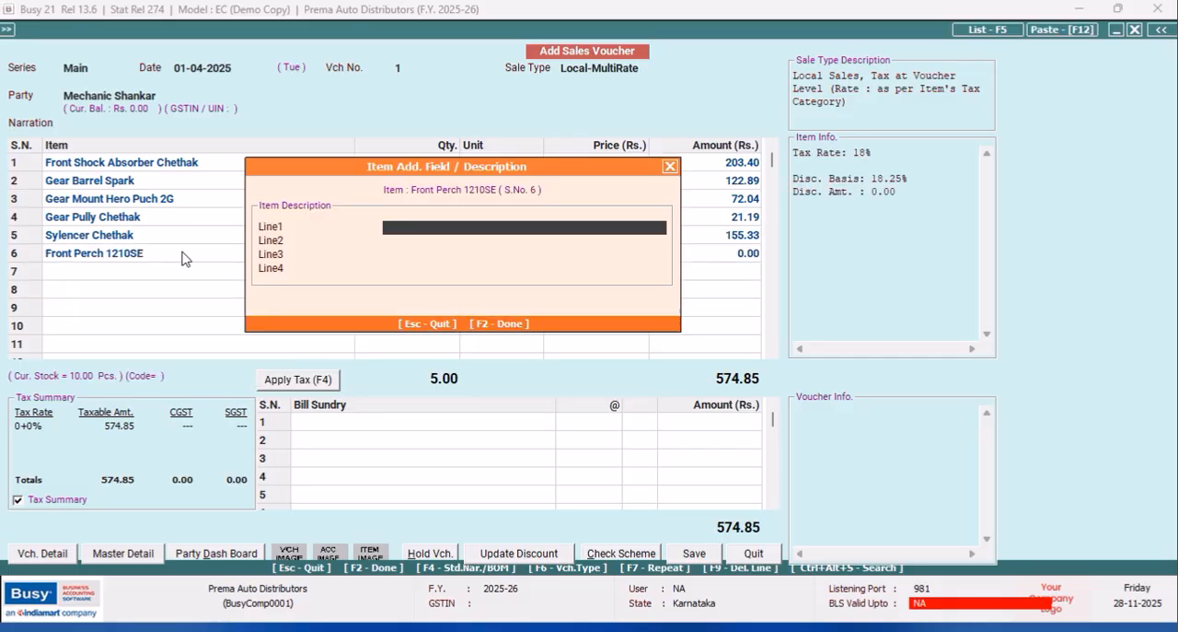
pyautogui.press('Return')
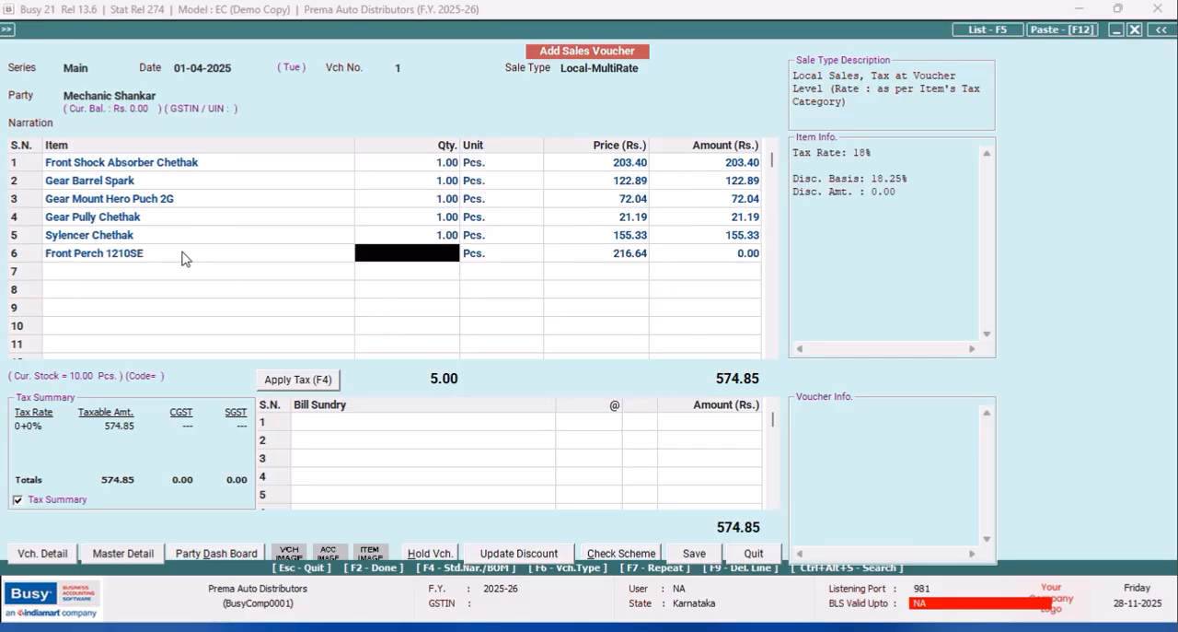
pyautogui.write('1')
pyautogui.press('Return')
pyautogui.press('Return')
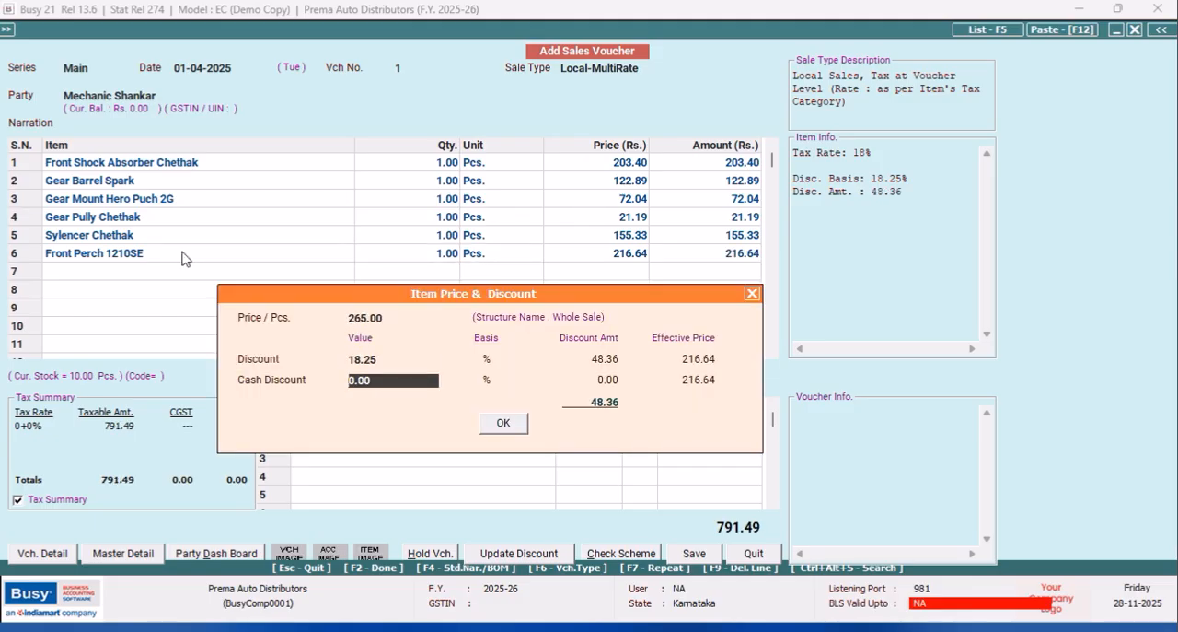
pyautogui.press('Return')
pyautogui.press('Return')
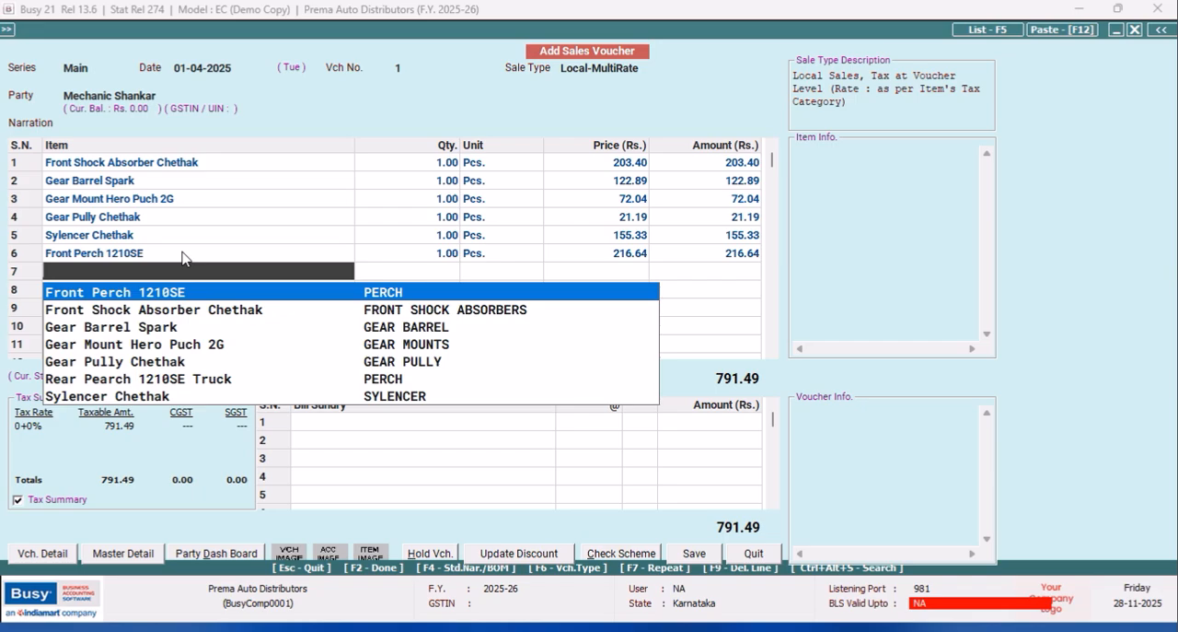
# Enter Rear Pearch 1210SE Truck in the seventh row with MRP 625.00, quantity 1 and no description, dismissing its item note.
pyautogui.press('Down')
pyautogui.press('Down')
pyautogui.press('Down')
pyautogui.press('Down')
pyautogui.press('Down')
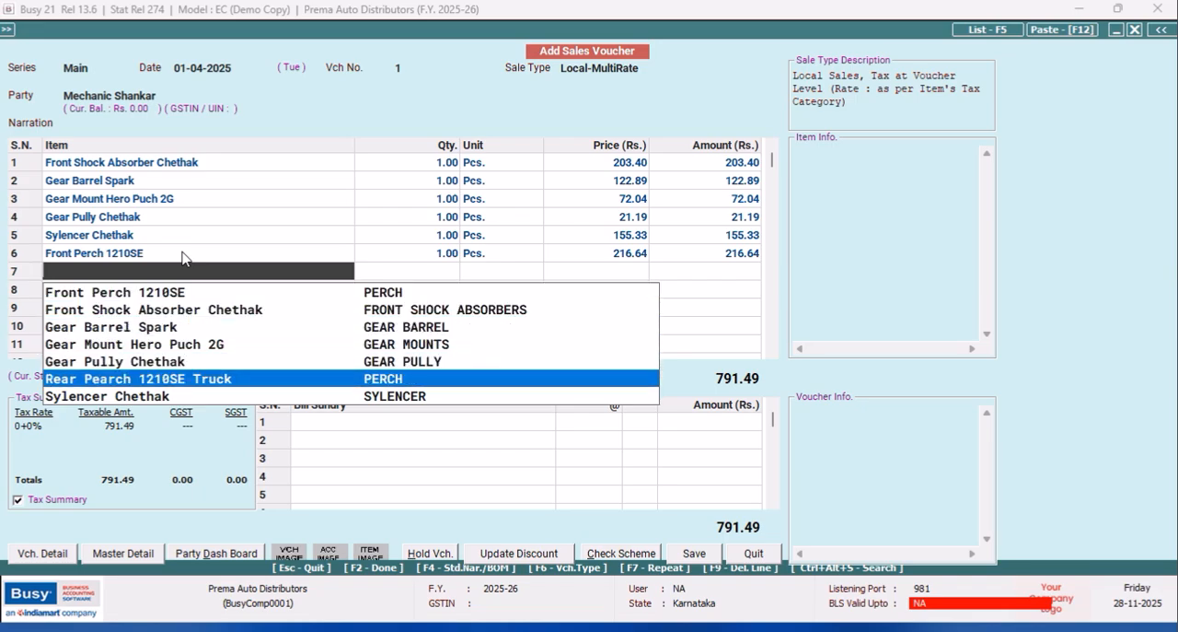
pyautogui.press('Return')
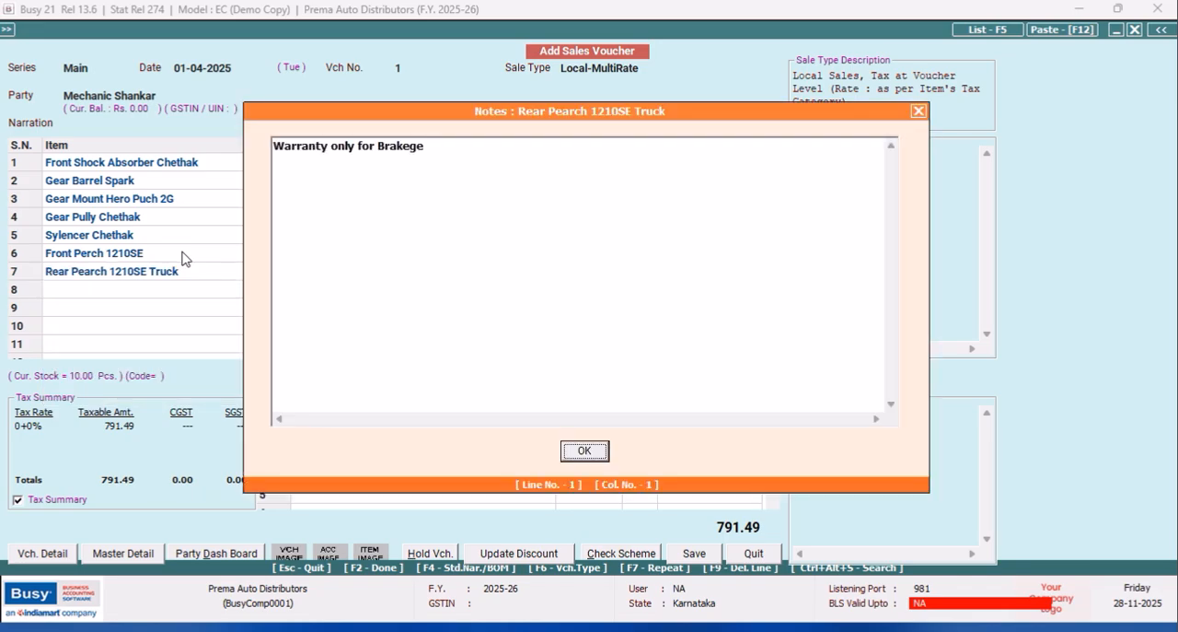
pyautogui.press('Return')
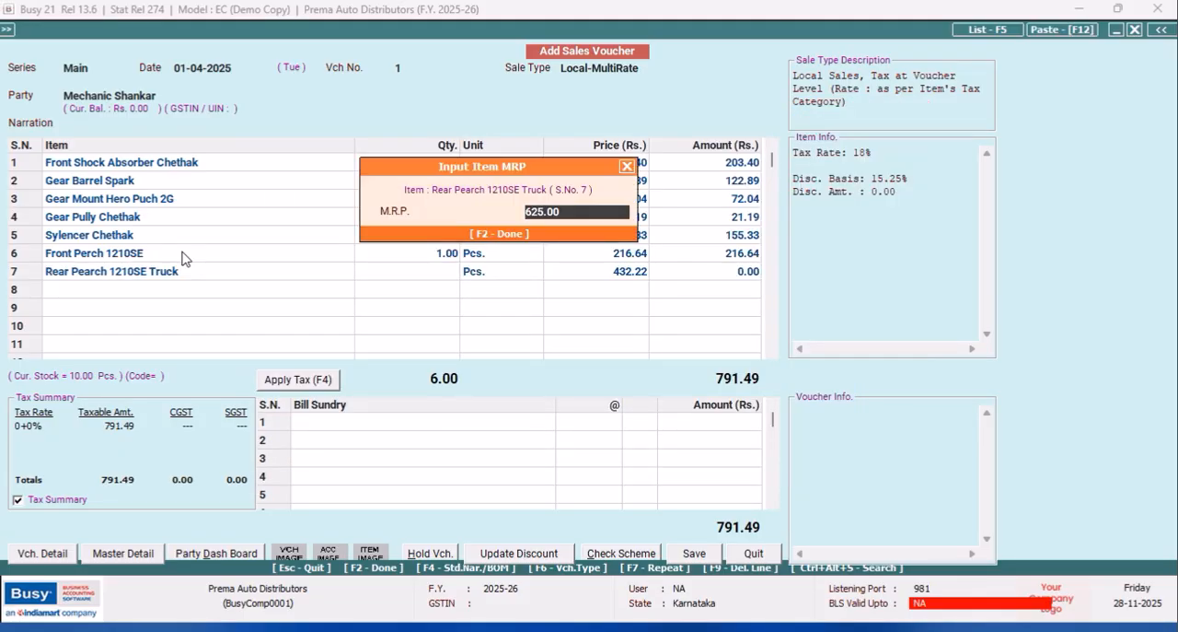
pyautogui.press('Return')
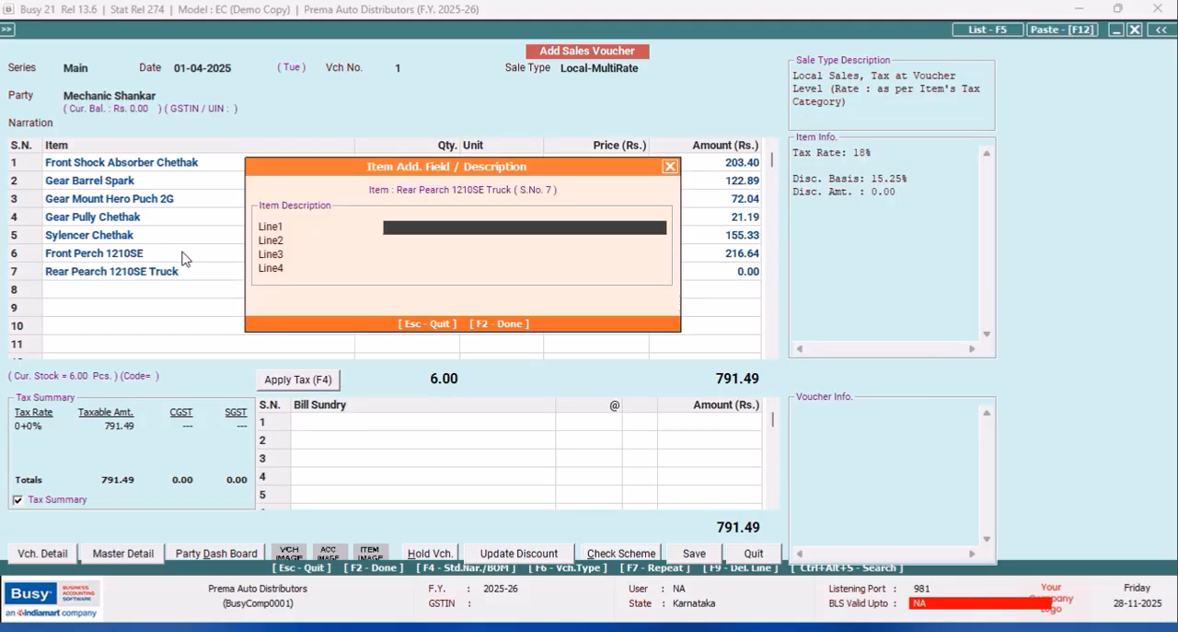
pyautogui.press('Return')
pyautogui.write('1')
pyautogui.press('Return')
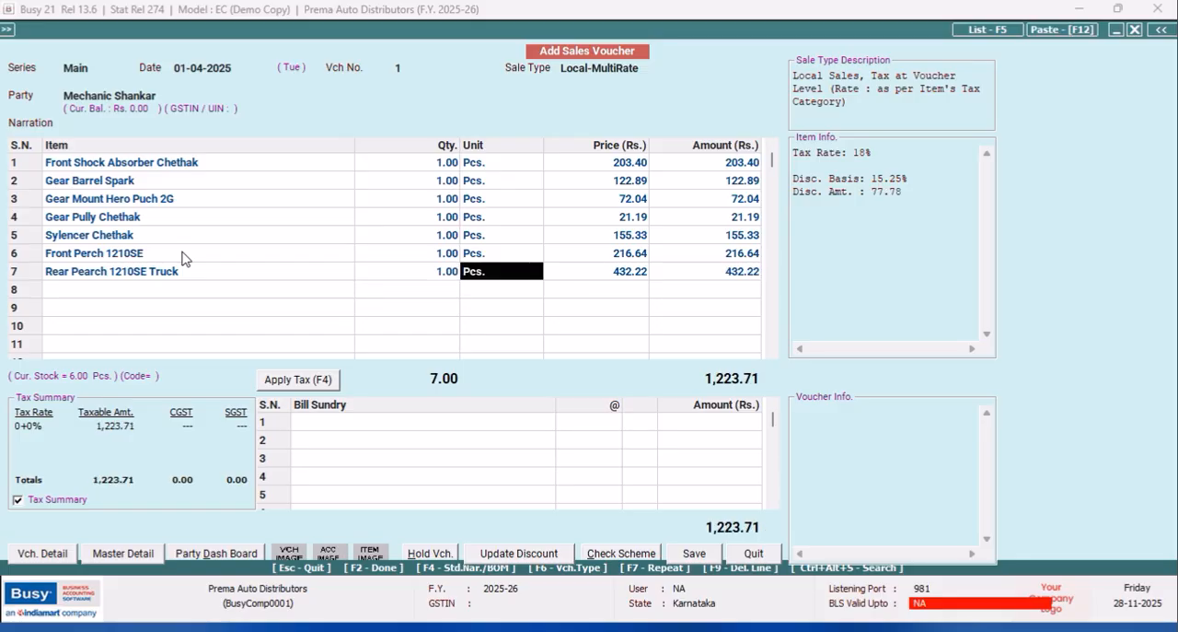
# Complete the batch details for Rear Pearch 1210SE Truck with batch PX14586 and accept its default price and discount.
pyautogui.press('Return')
pyautogui.press('Return')
pyautogui.press('Return')
pyautogui.press('Return')
pyautogui.press('Return')
pyautogui.press('Return')
pyautogui.press('Return')
pyautogui.press('Return')
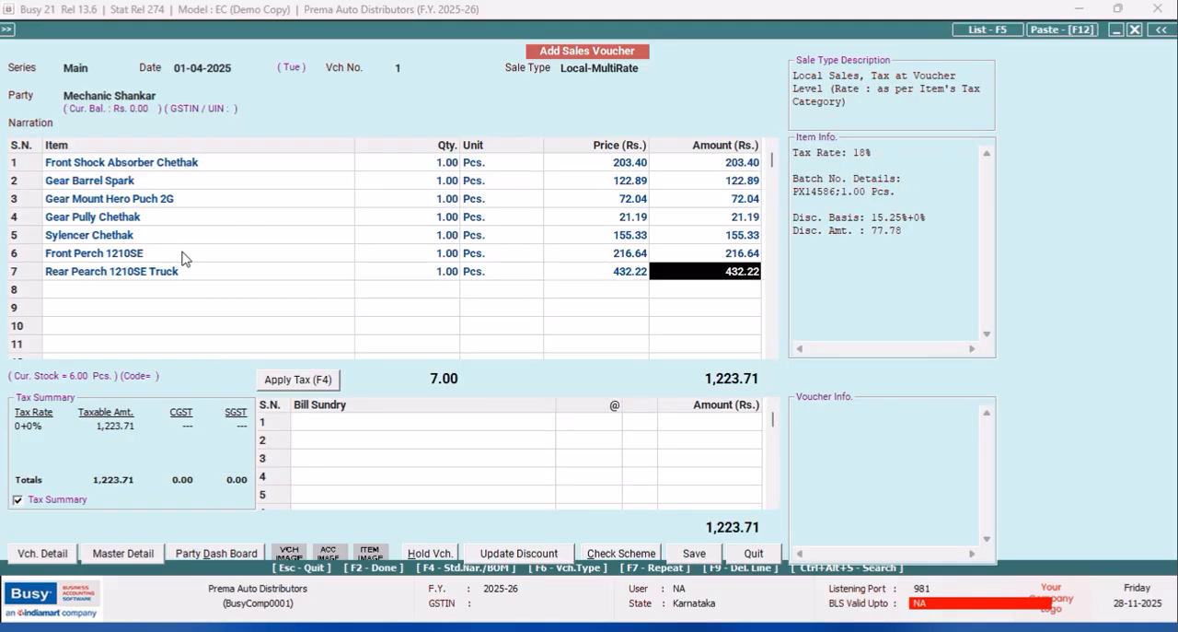
pyautogui.press('Return')
# Apply tax to the sales voucher and save it with the default new bill reference, without printing the invoice.
pyautogui.click(311, 380)
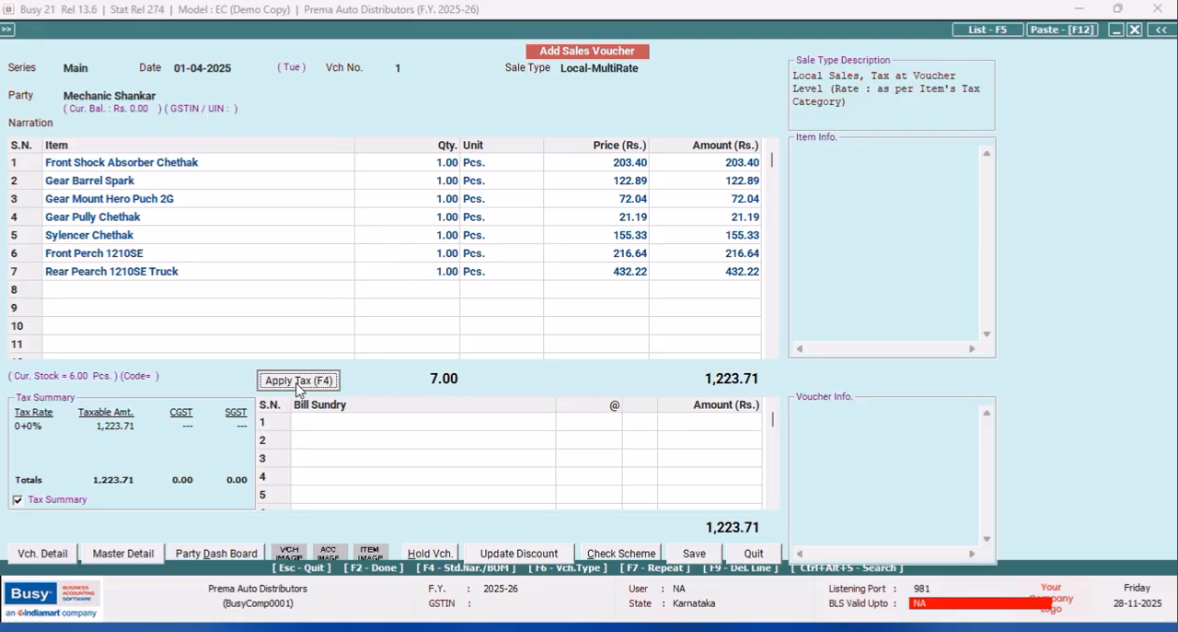
pyautogui.click(683, 557)
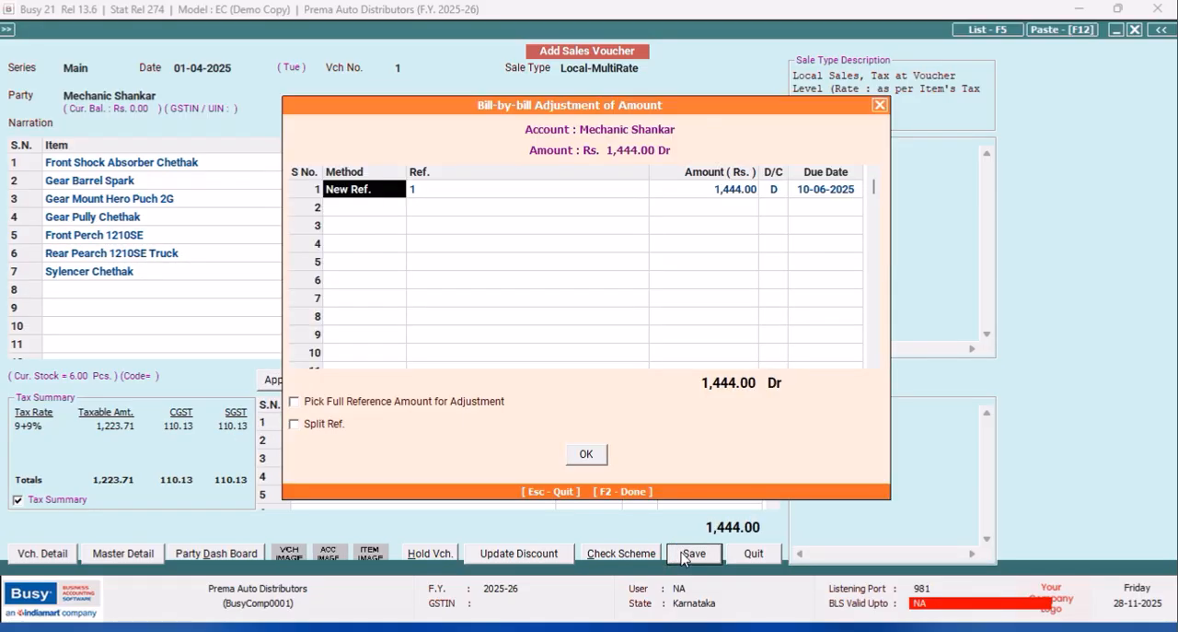
pyautogui.click(588, 458)
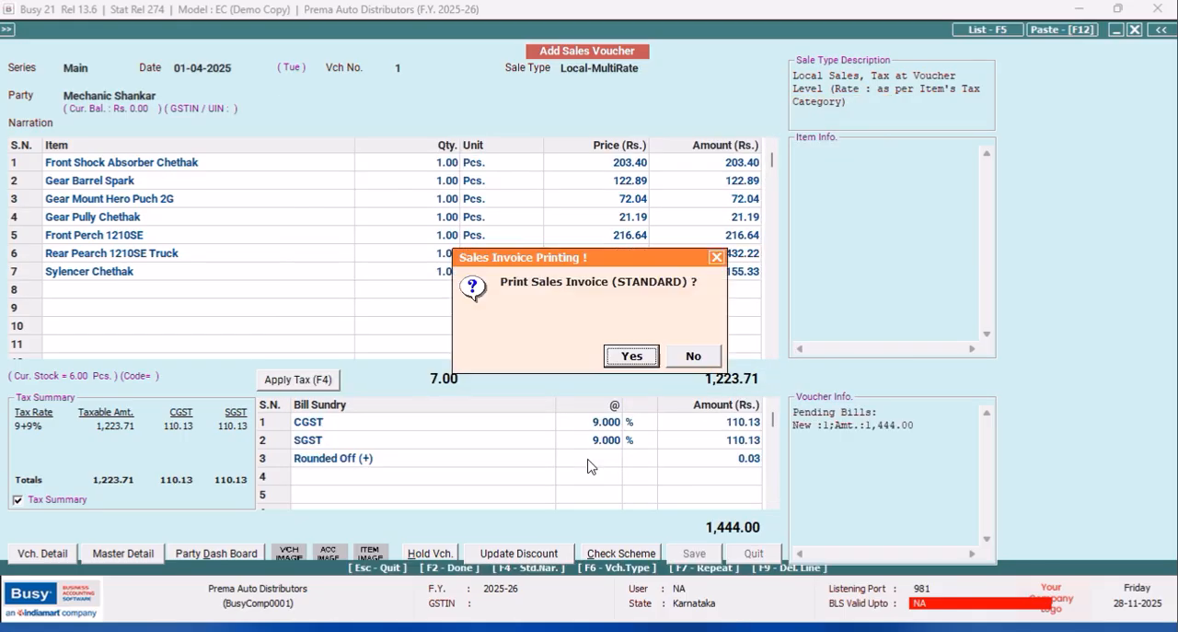
pyautogui.click(693, 356)
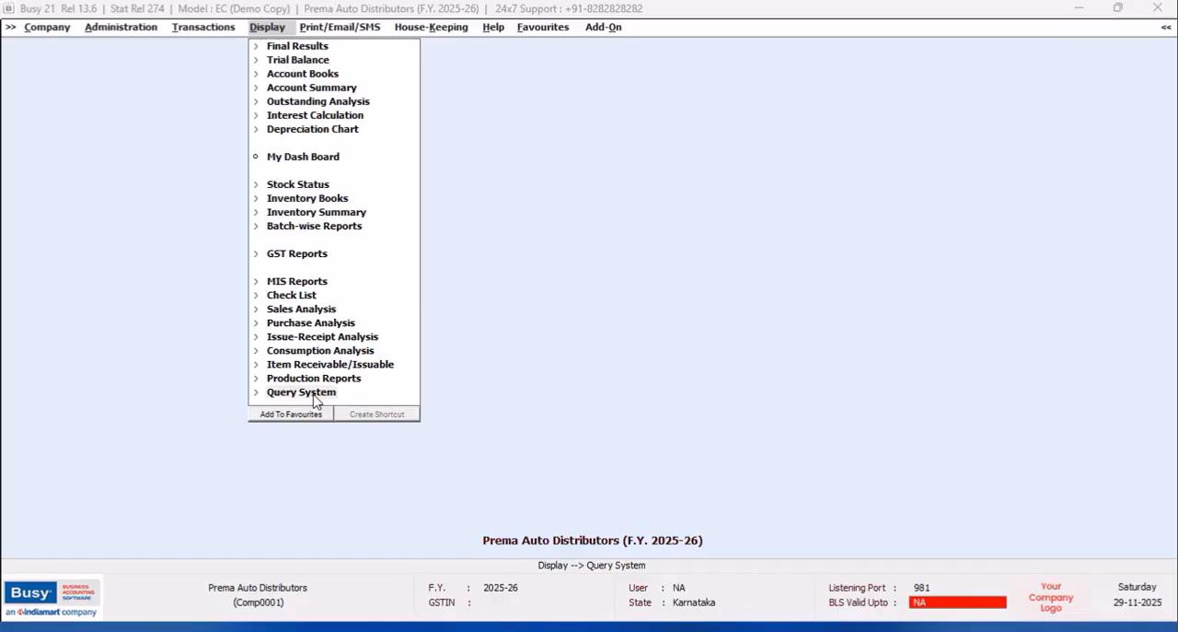
# Examine the SQL Query screen and its new query form, then close both without adding a query.
pyautogui.click(308, 391)
pyautogui.click(313, 489)
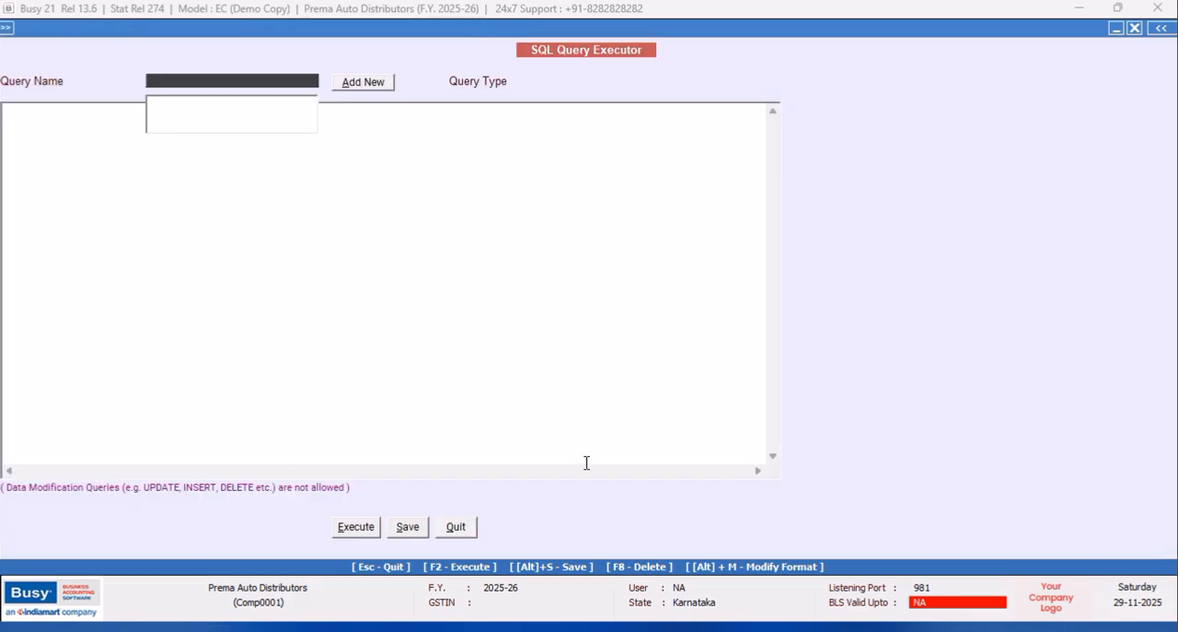
pyautogui.click(354, 84)
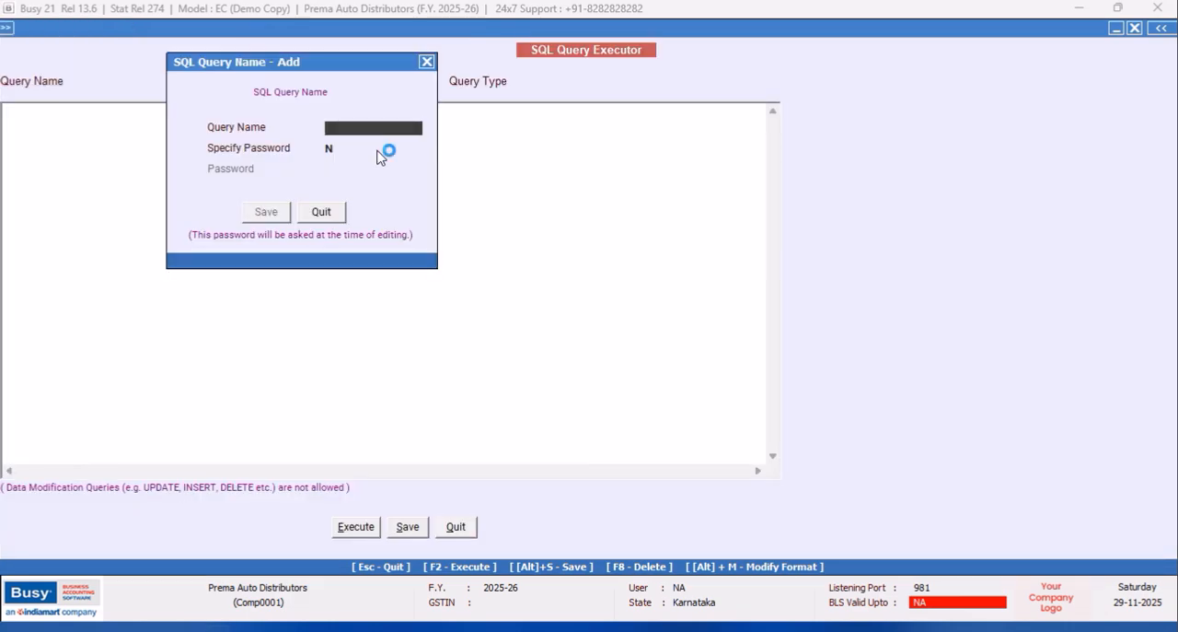
pyautogui.click(427, 62)
pyautogui.click(455, 526)
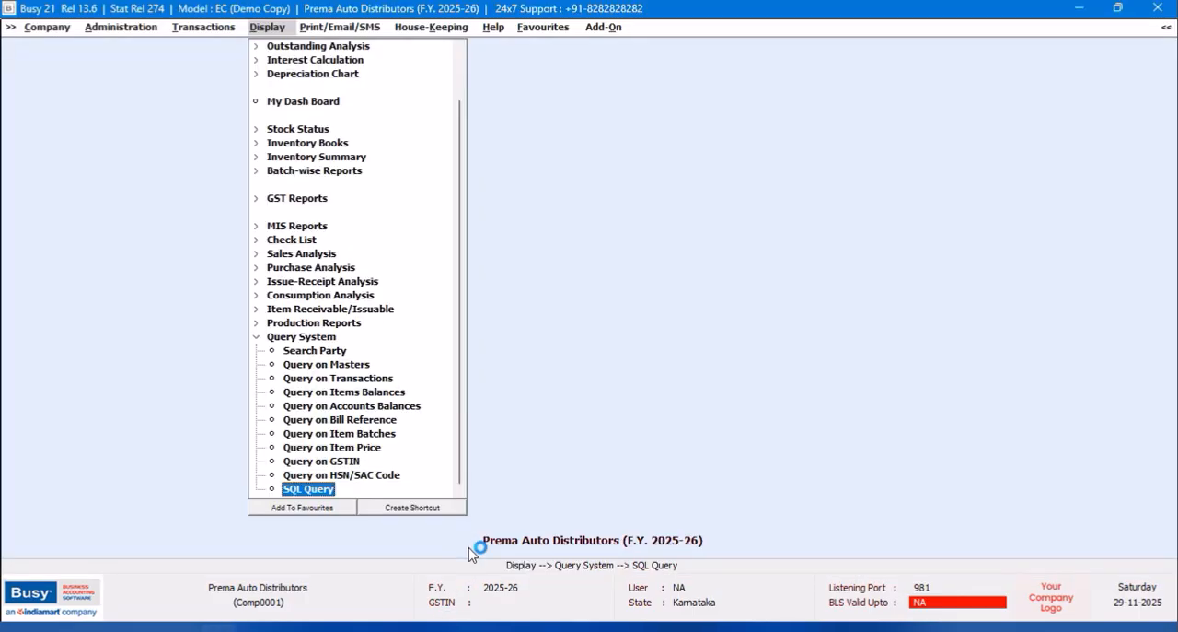
# Create a Shift + Ctrl + F2 keyboard shortcut for SQL Query and return to the main window.
pyautogui.click(433, 509)
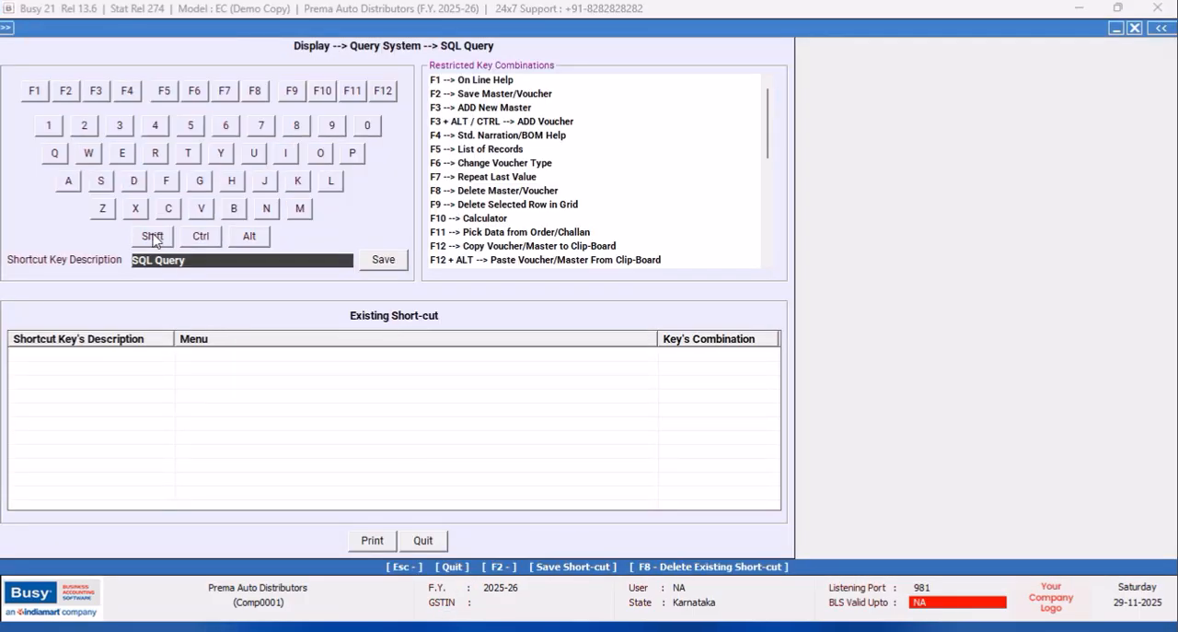
pyautogui.click(153, 237)
pyautogui.click(202, 237)
pyautogui.click(65, 90)
pyautogui.click(383, 260)
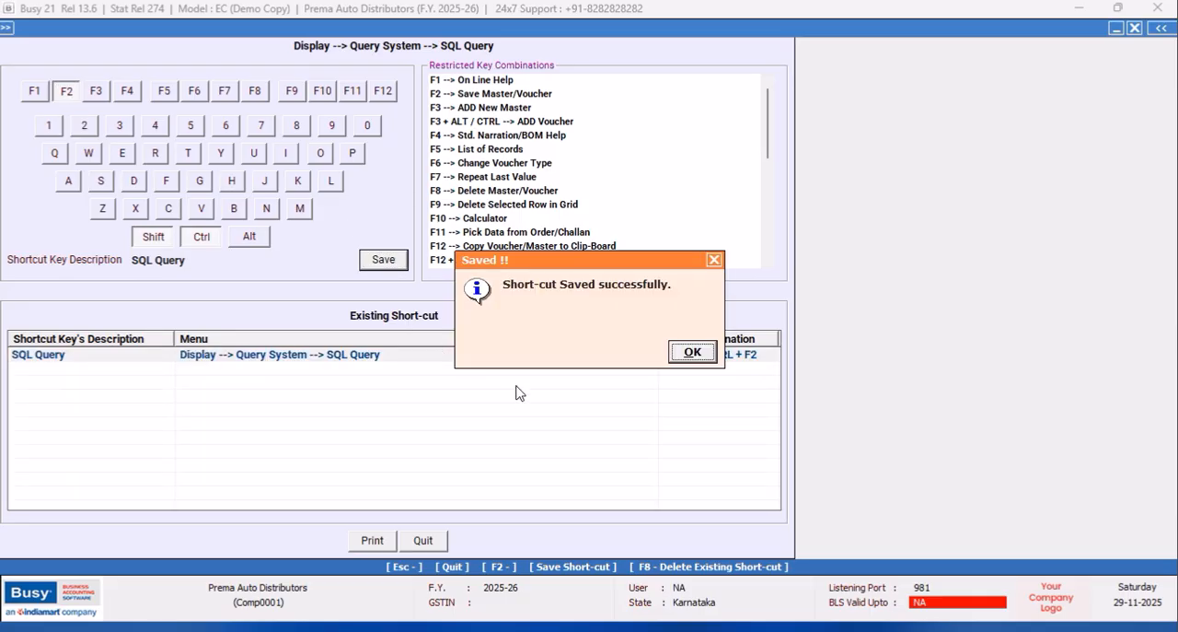
pyautogui.click(683, 358)
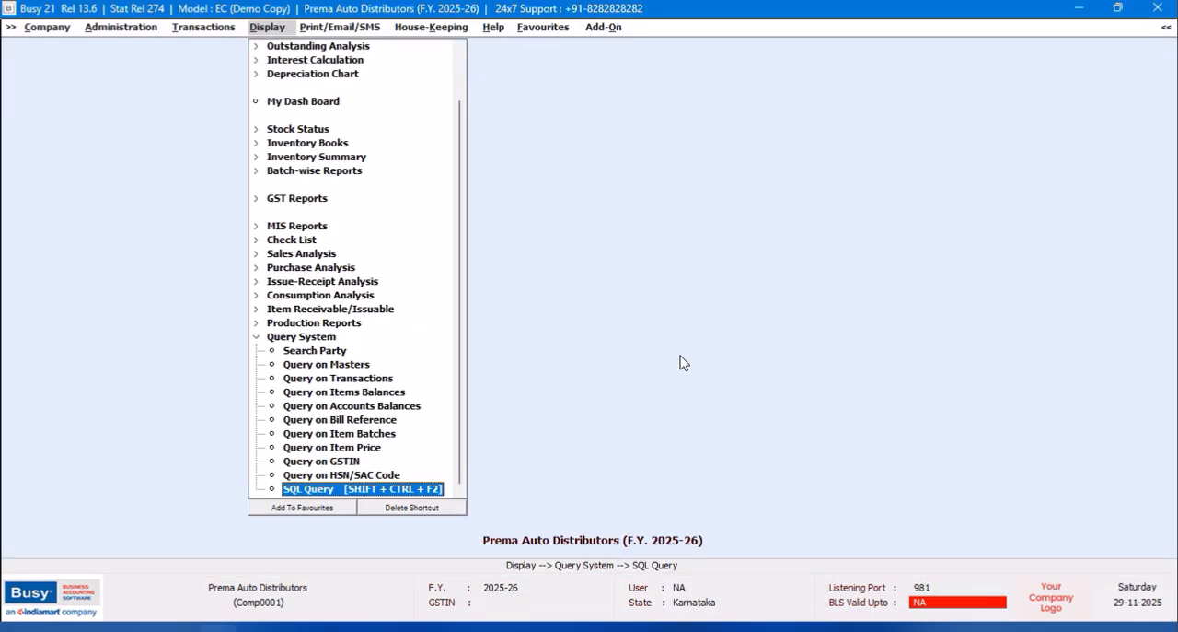
# Add a Direct SQL query named NOEL without a password and place the cursor in its query text area.
pyautogui.hotkey('ctrl', 'shift', 'F2')
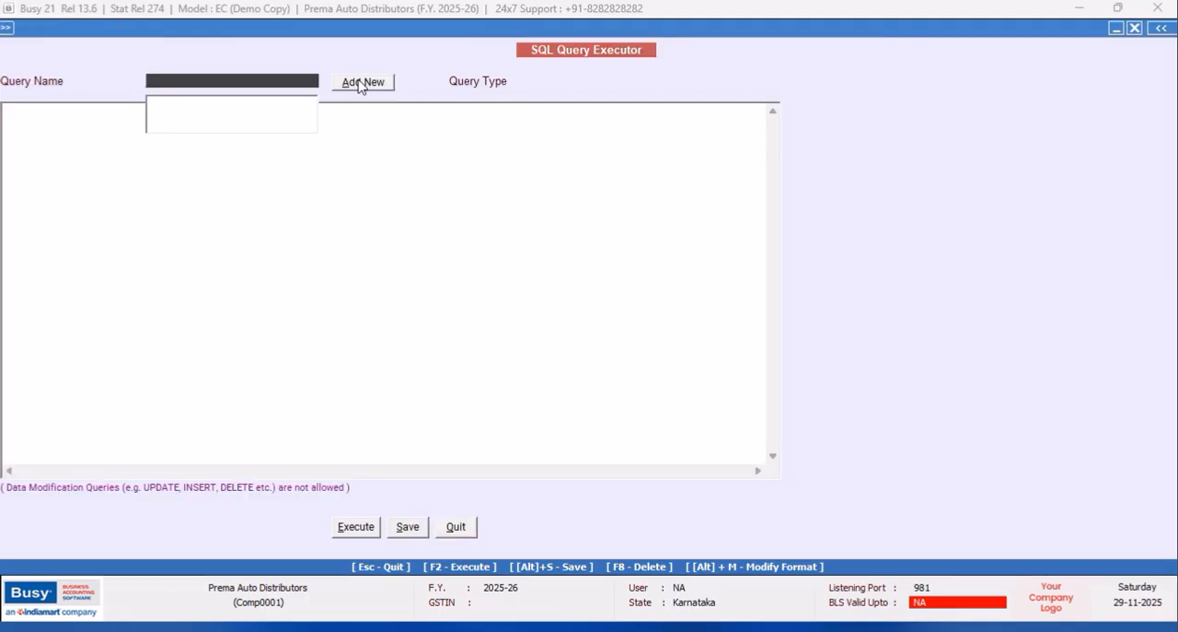
pyautogui.click(362, 84)
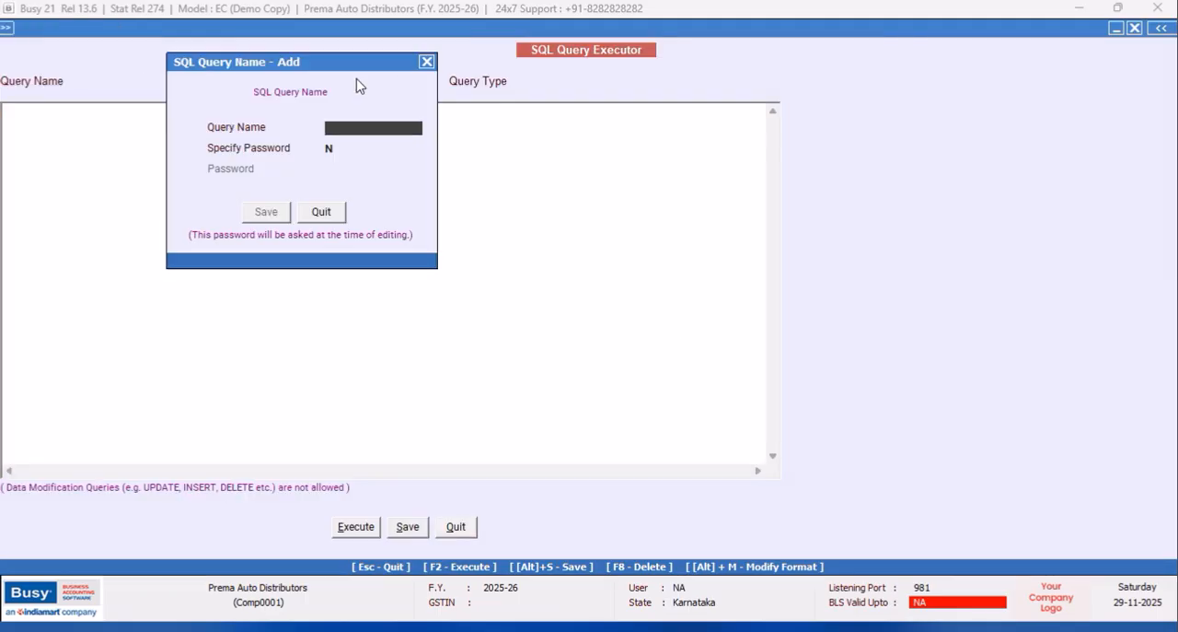
pyautogui.write('NOEL')
pyautogui.click(267, 214)
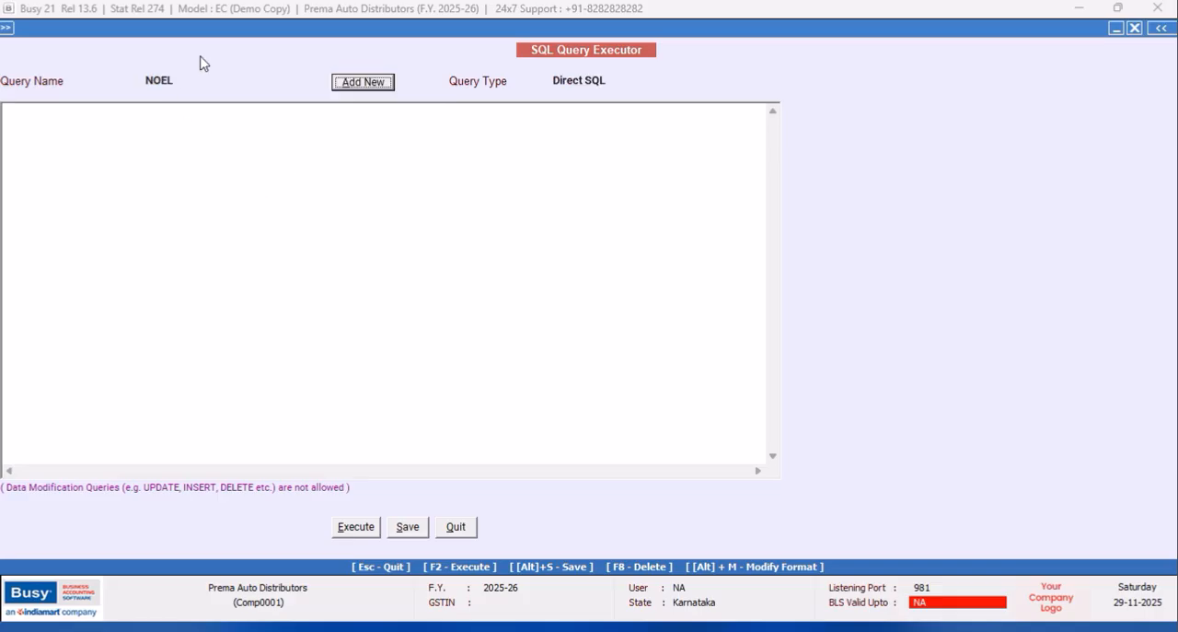
pyautogui.doubleClick(181, 31)
pyautogui.click(78, 129)
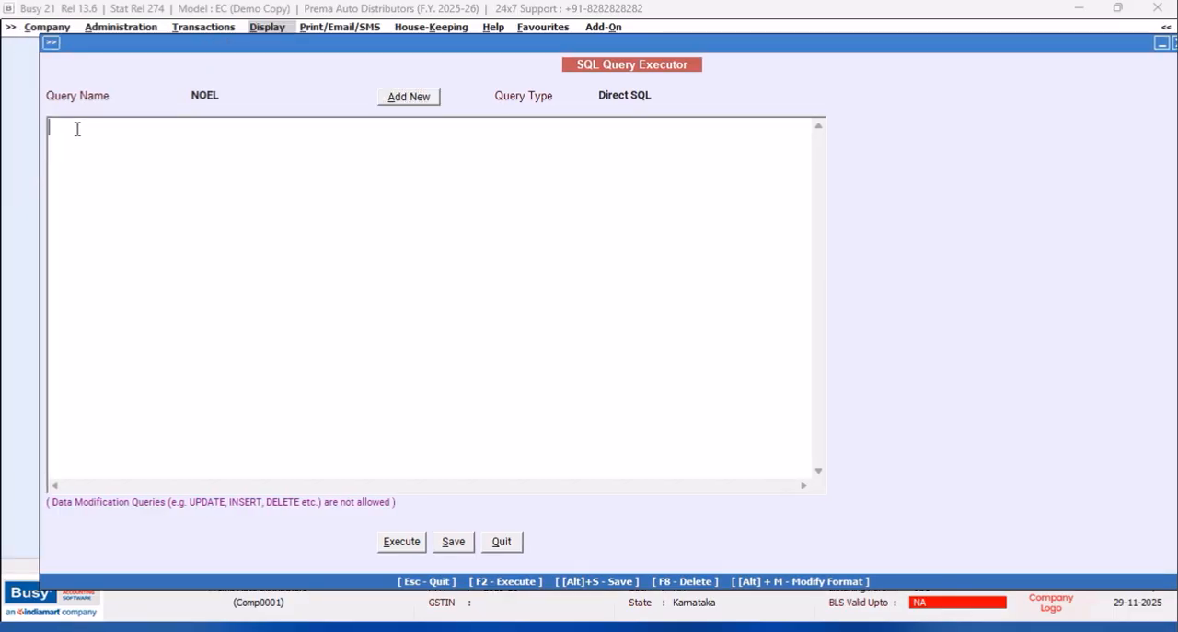
# Begin the NOEL query with Select, followed by Tran10.C1 on its own line.
pyautogui.write('Select (S')
pyautogui.press('BackSpace')
pyautogui.press('BackSpace')
pyautogui.write('T10.c')
pyautogui.press('BackSpace')
pyautogui.write('C1 from Ter')
pyautogui.press('BackSpace')
pyautogui.press('BackSpace')
pyautogui.write('ran10')
pyautogui.moveTo(49, 143); pyautogui.dragTo(187, 176)
pyautogui.press('BackSpace')
pyautogui.write('Tran10.C1')
# Complete the base query with the lines "from Tran10" and "Where Tran10.RecType=22".
pyautogui.press('Return')
pyautogui.write('from Tran10')
pyautogui.press('Return')
pyautogui.write('Where Tran10')
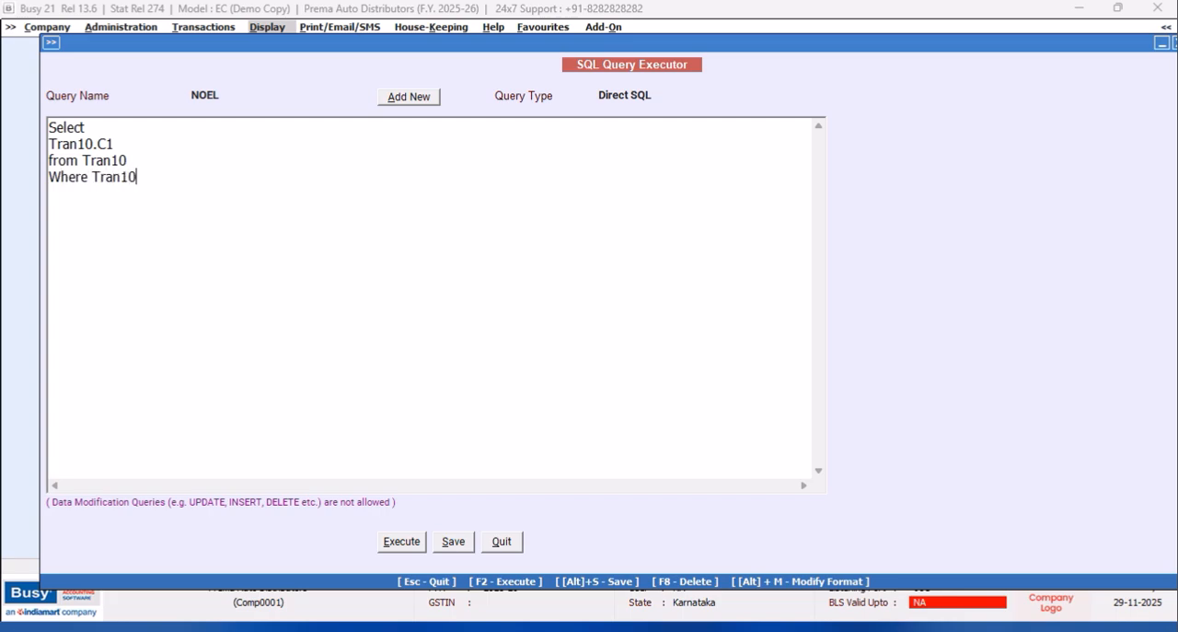
pyautogui.write('.RecType=22')
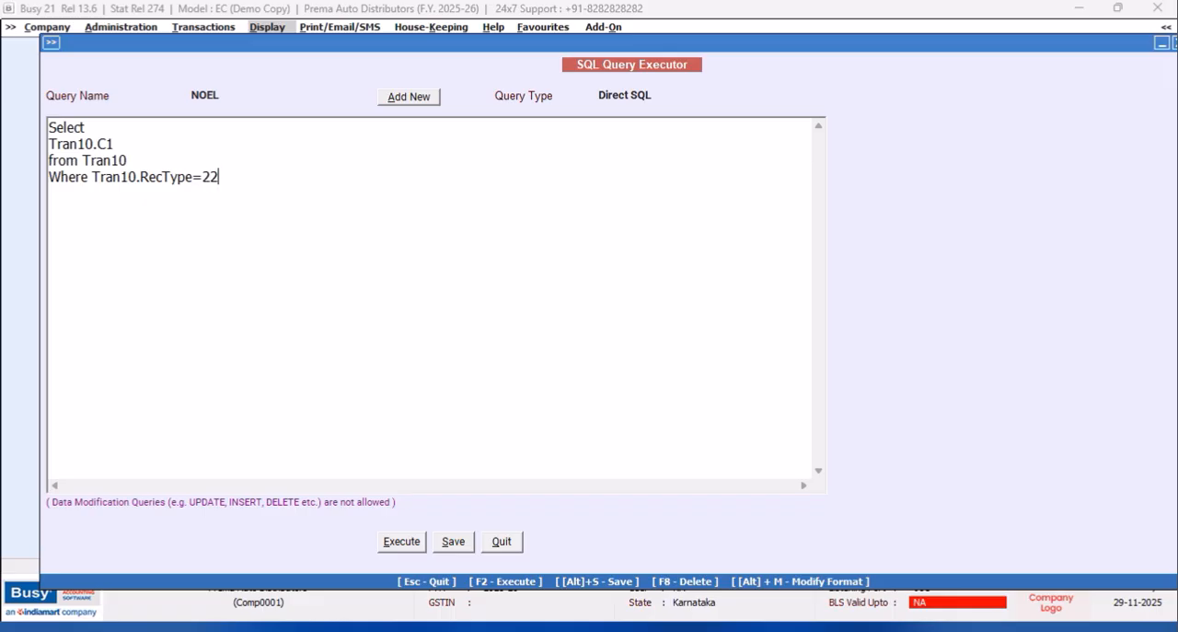
# Save and execute the query, widening the C1 column in the results before closing them.
pyautogui.click(398, 545)
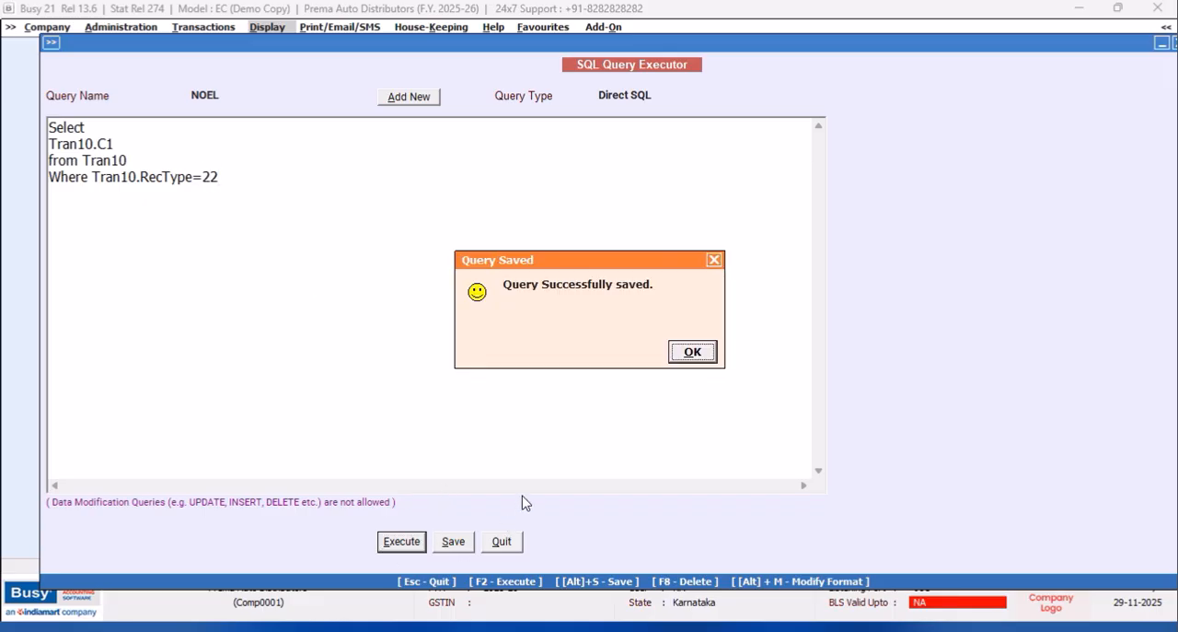
pyautogui.click(692, 352)
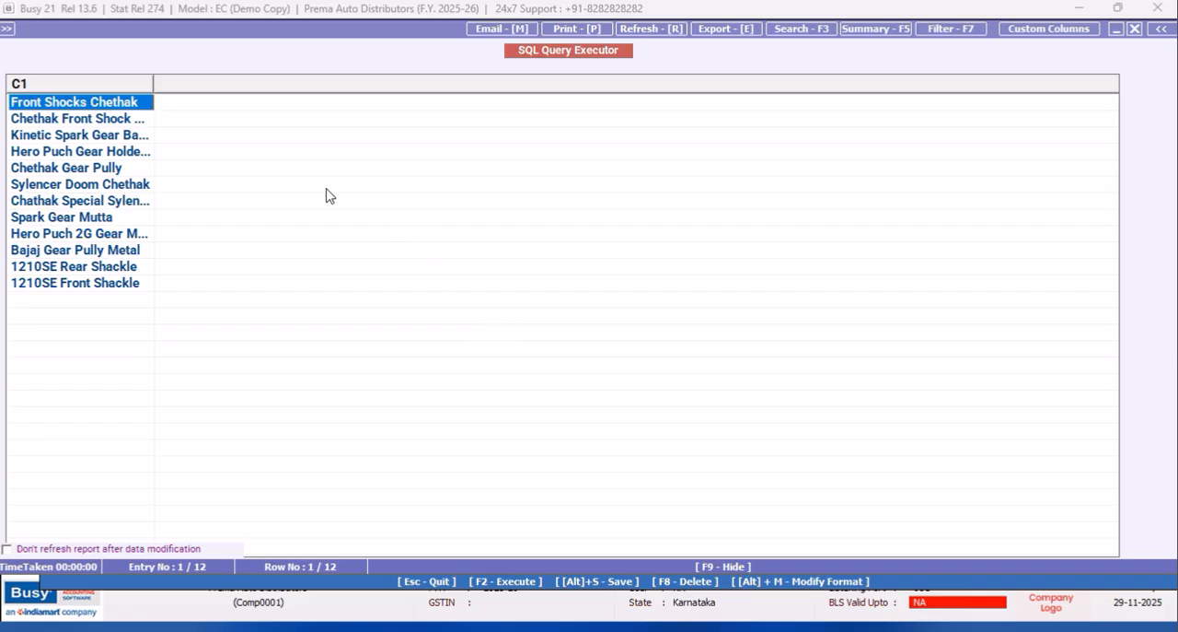
pyautogui.moveTo(153, 84); pyautogui.dragTo(218, 84)
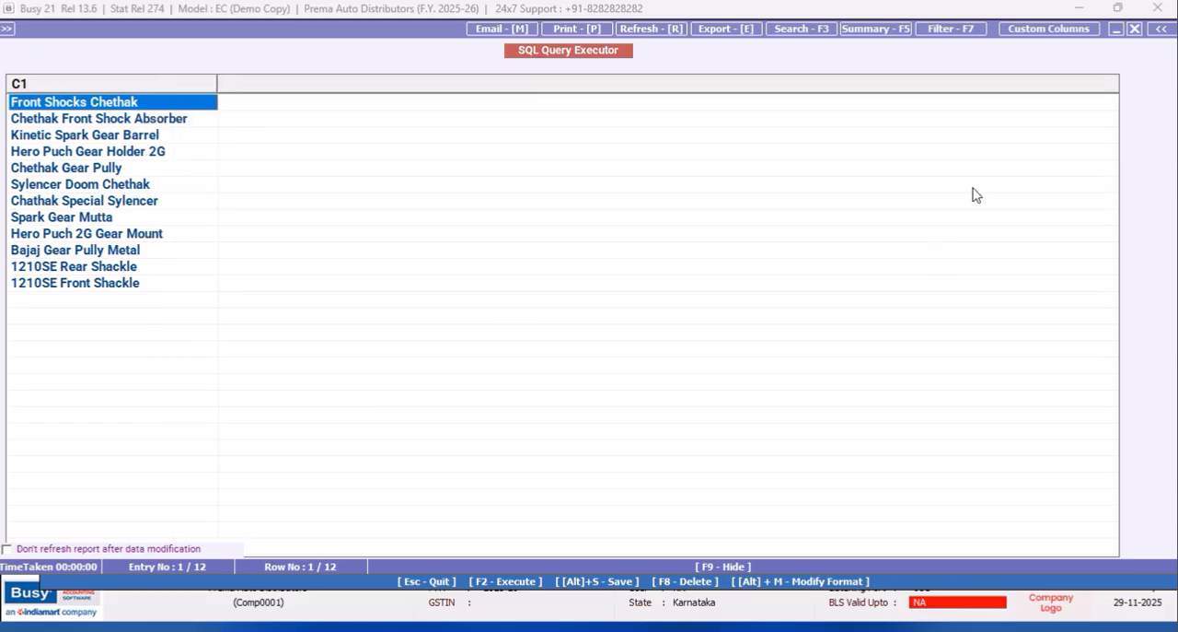
pyautogui.click(1135, 29)
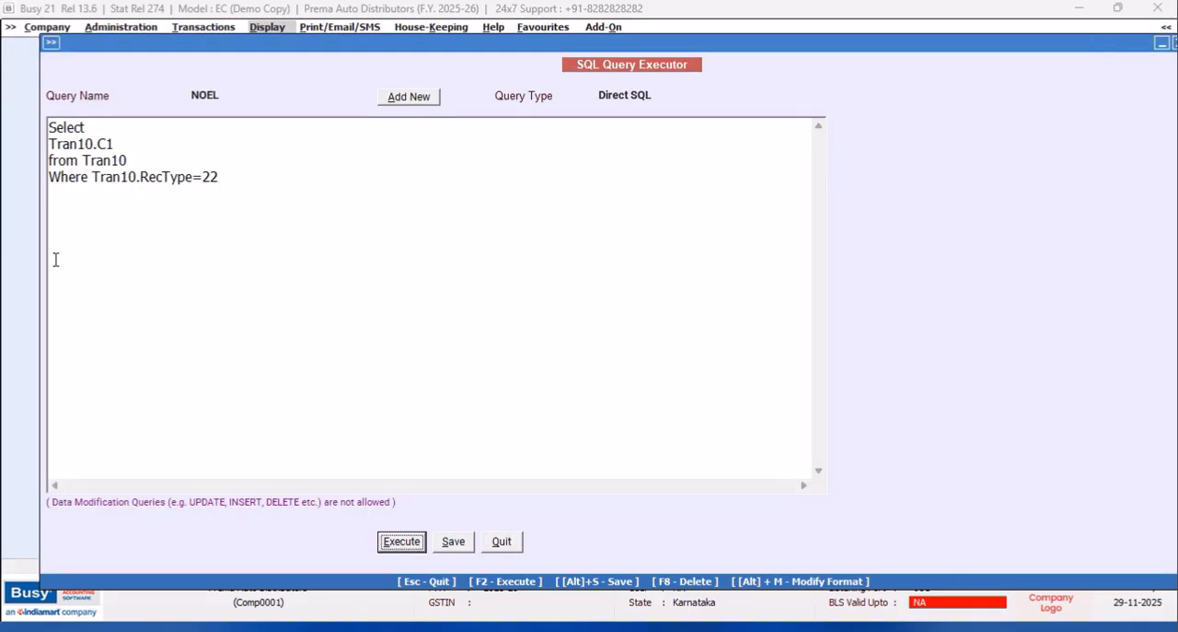
# Insert the line "Left Join Tran2 on" between the from clause and the Where clause.
pyautogui.click(151, 160)
pyautogui.press('Return')
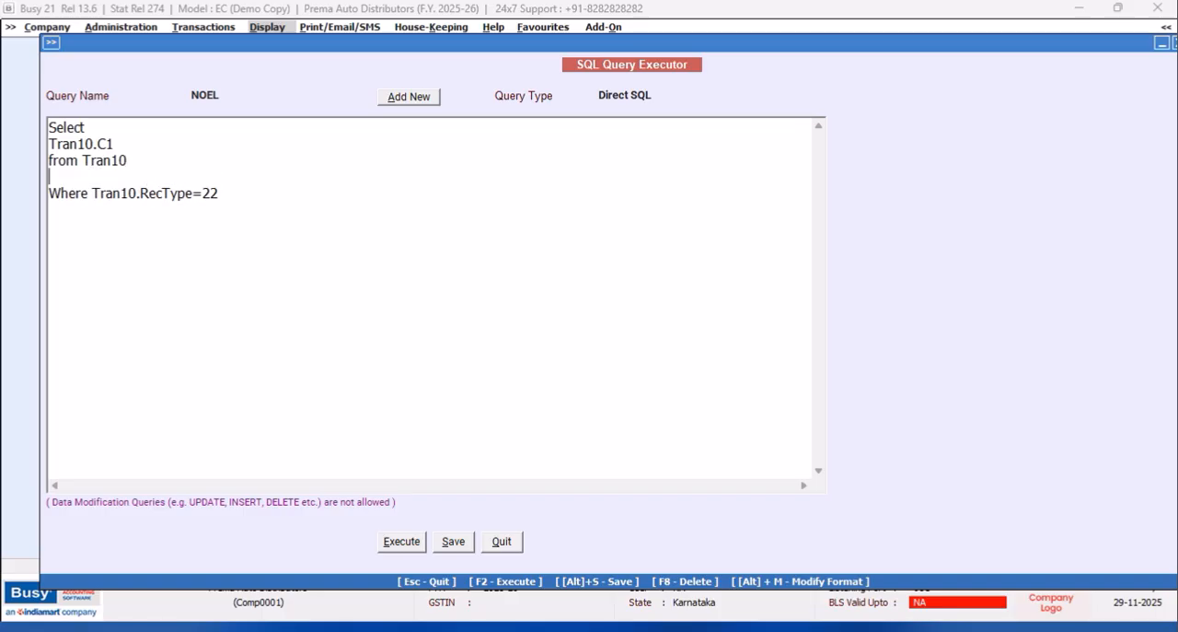
pyautogui.write('L')
pyautogui.write('t Join Tran2 on')
pyautogui.press('Return')
# Enter the join condition Tran2.MasterCode1=Tran10.MasterCode2 below the Left Join line.
pyautogui.write('Tran2.')
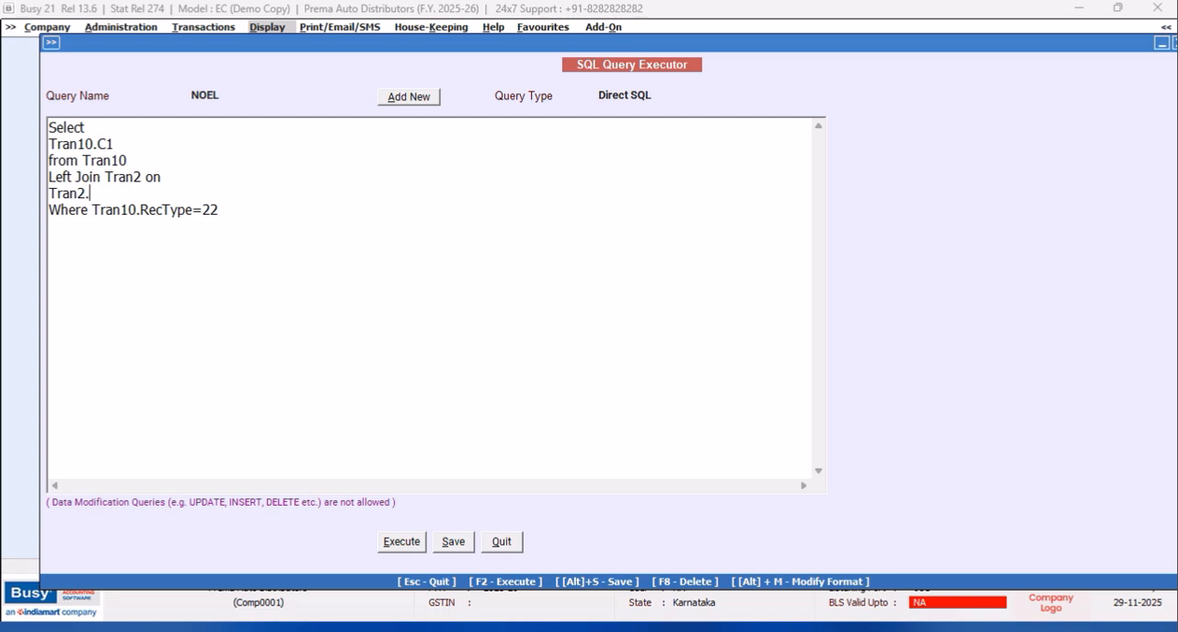
pyautogui.write('MasterCode1=Tran')
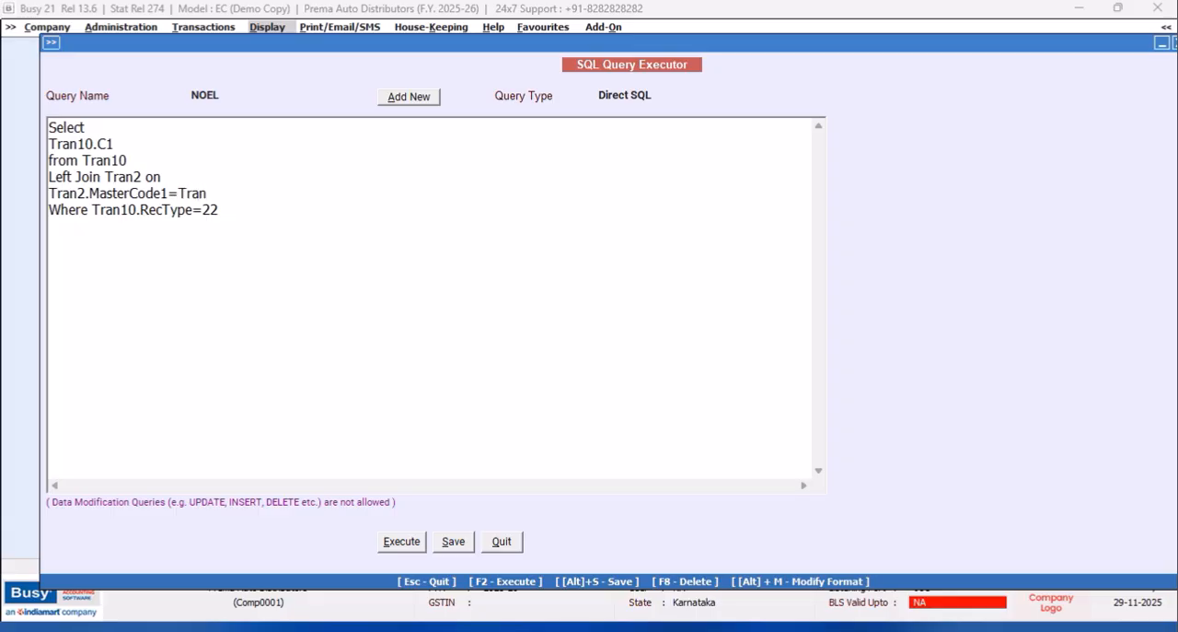
pyautogui.write('10.MasterCode')
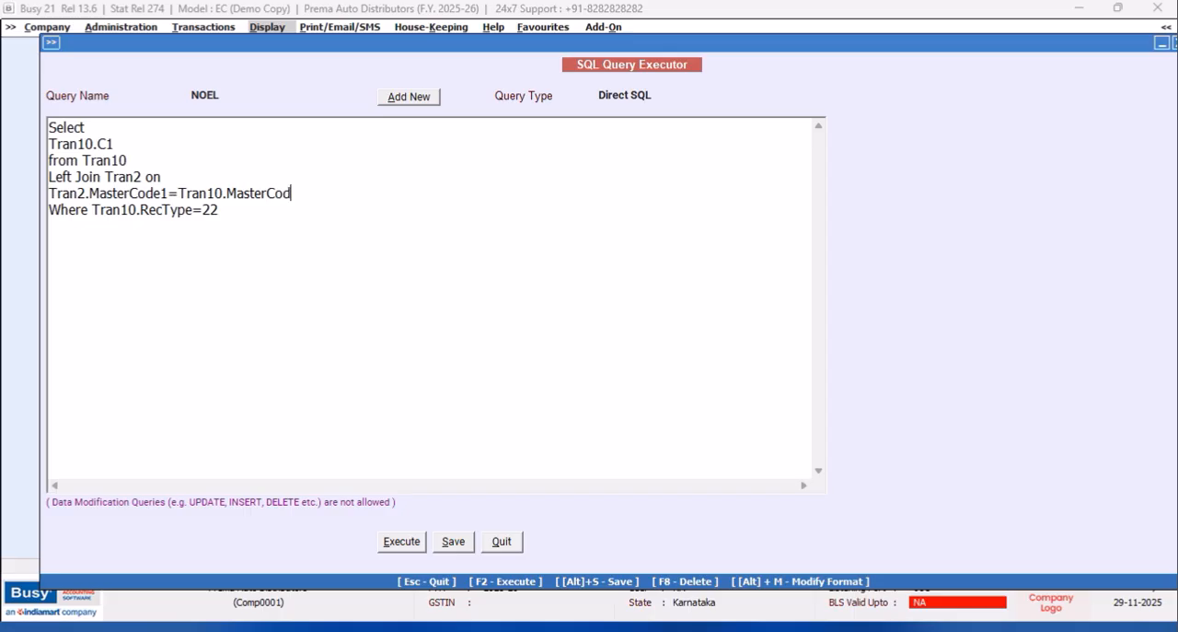
pyautogui.write('2 and Tran2.')
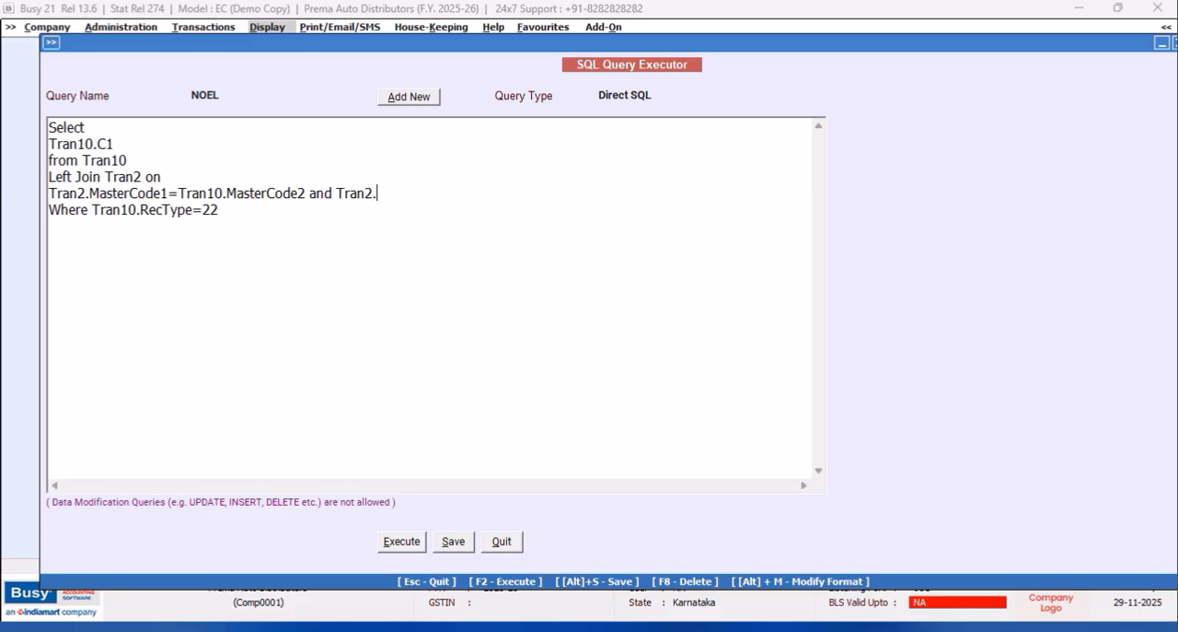
pyautogui.write('Srno=Tran10.Srno')
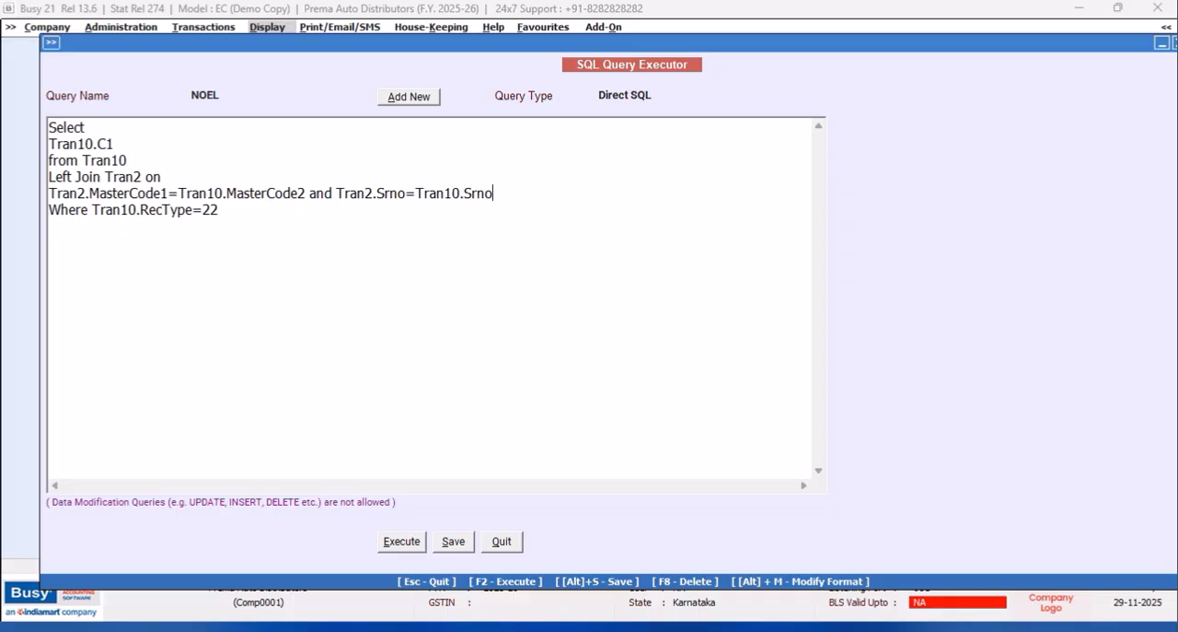
# Execute the query with the Tran2 join, examine the listed C1 values, and close the results.
pyautogui.click(393, 545)
pyautogui.click(696, 363)
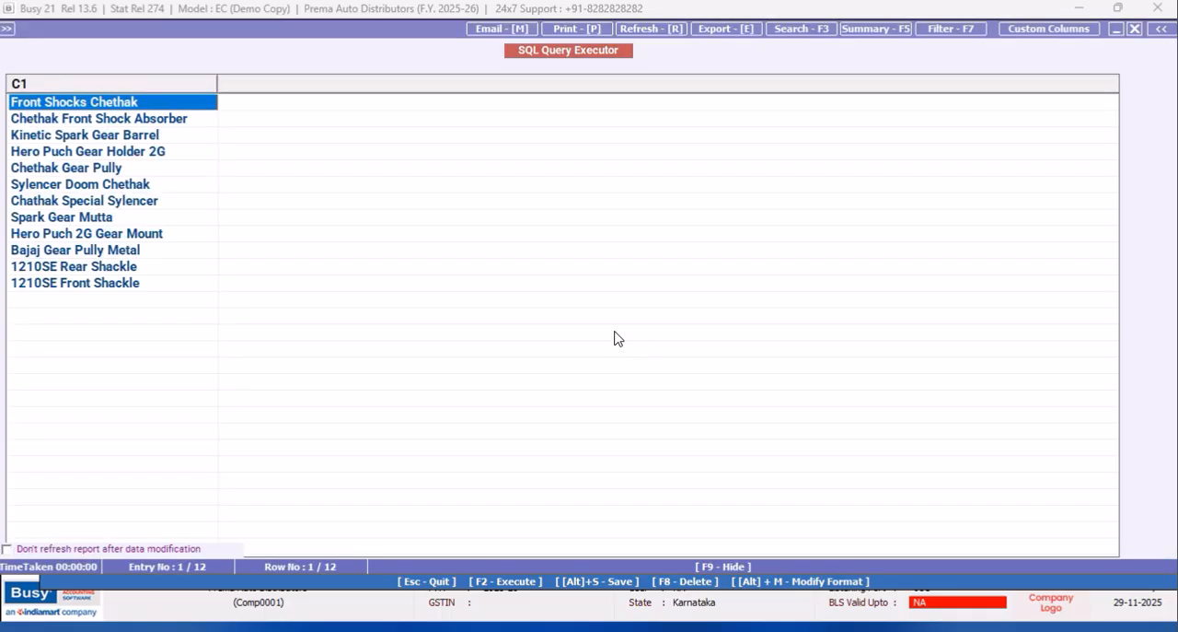
pyautogui.click(1135, 29)
# Extend the Where clause with "and Tran2.VchType=9 and Tran2.RecType=2".
pyautogui.click(258, 218)
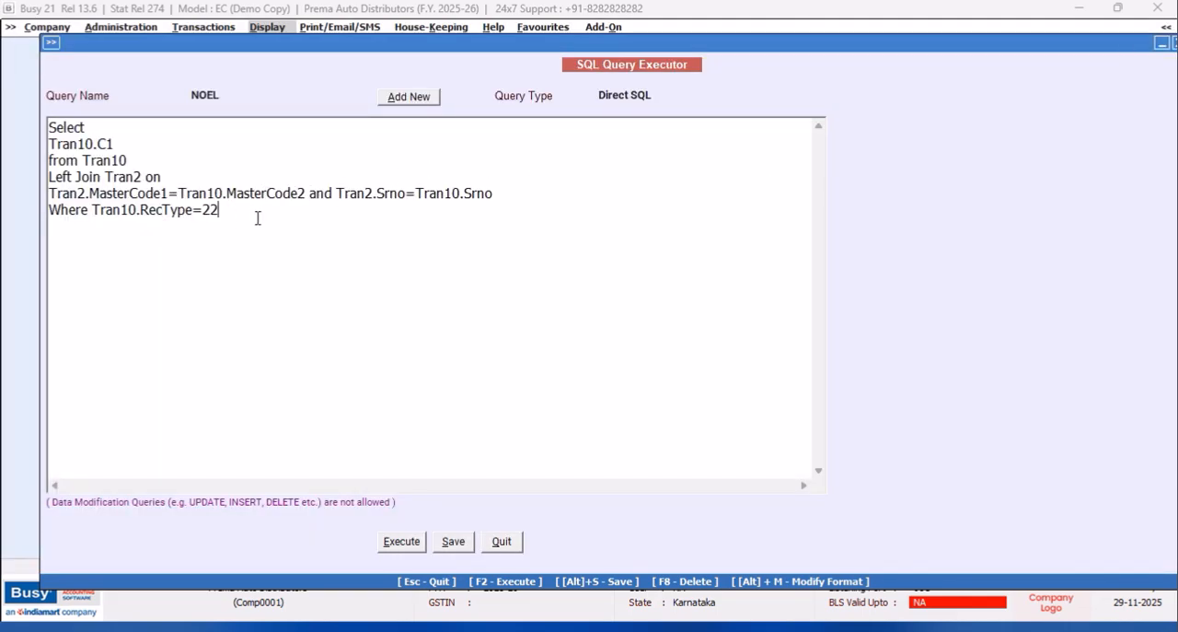
pyautogui.write('and Tran2.VchType=9')
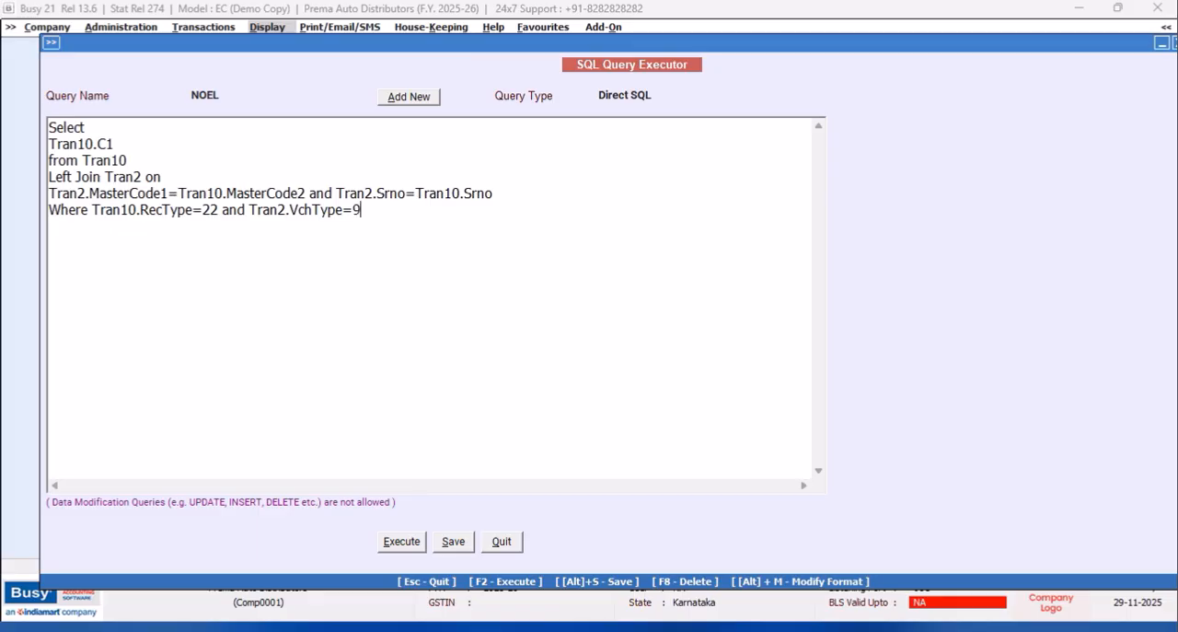
pyautogui.write(' and Tran2.RecType')
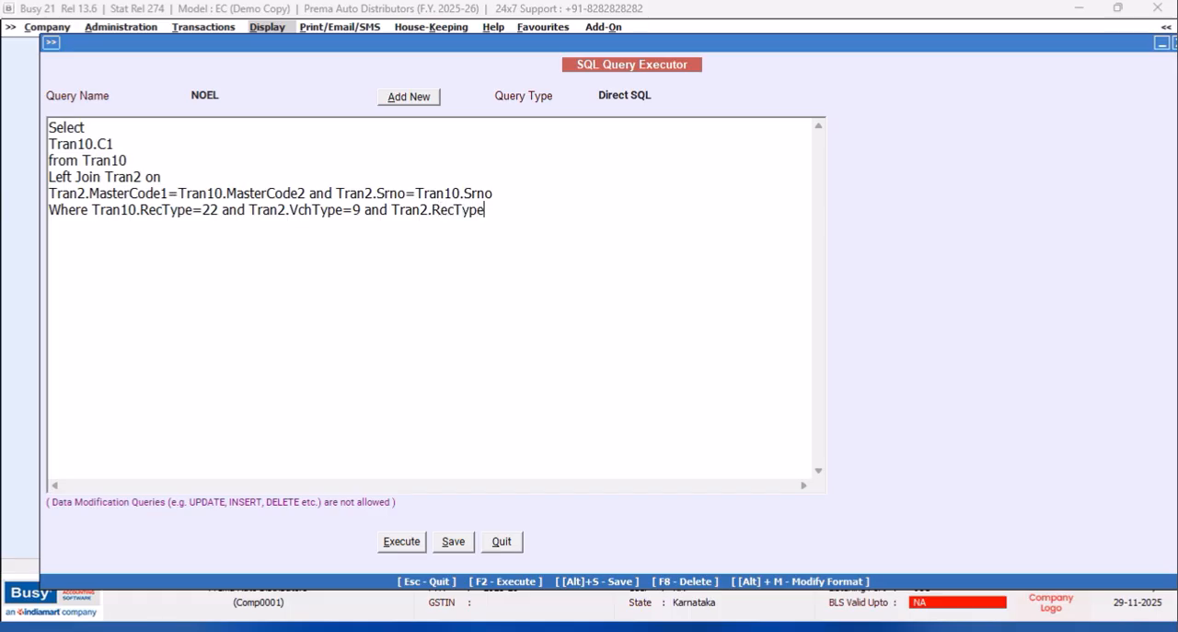
pyautogui.write('=2')
# Execute the query with the added voucher and record type filters, examine the rows, and close the results.
pyautogui.click(414, 543)
pyautogui.click(702, 359)
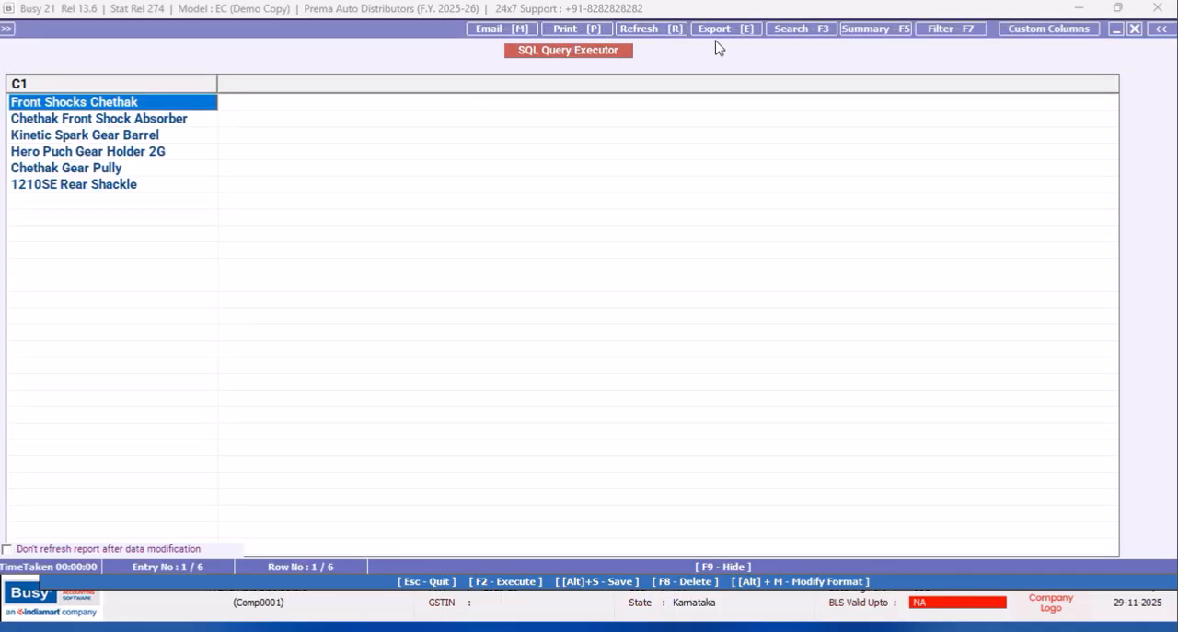
pyautogui.click(1135, 28)
# In the Item Details query NOEL, move the existing conditions to a new line and add "Tran10.MasterCode2=" after Where.
pyautogui.click(92, 210)
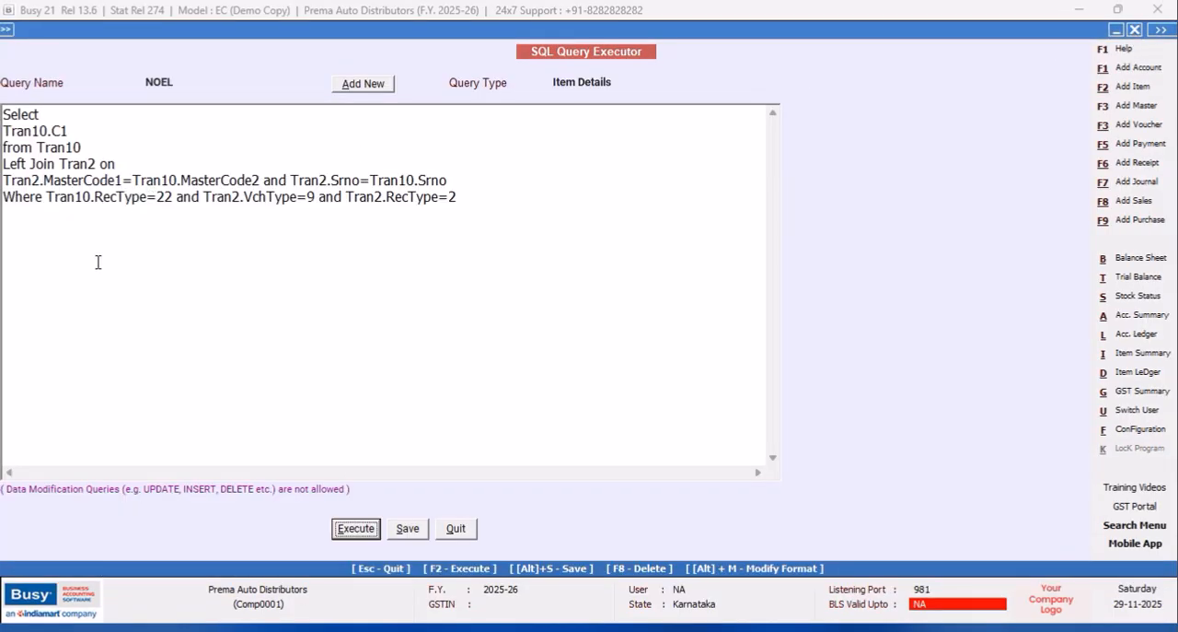
pyautogui.click(44, 196)
pyautogui.press('Return')
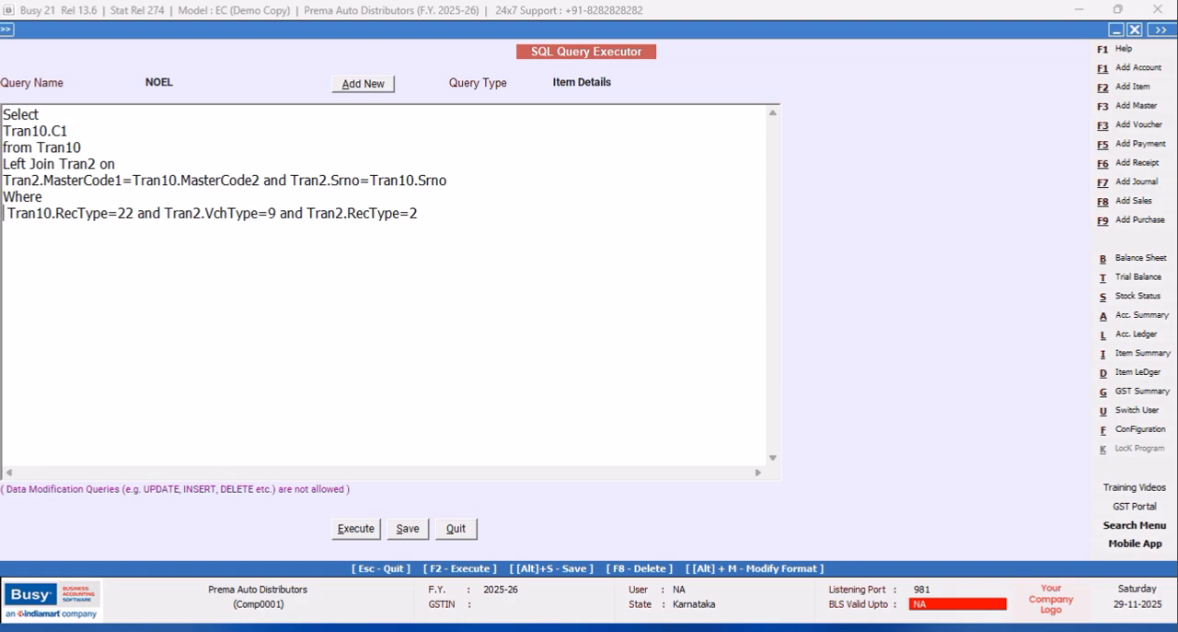
pyautogui.click(55, 199)
pyautogui.write('Tran10.MasterCode2=(Select VG')
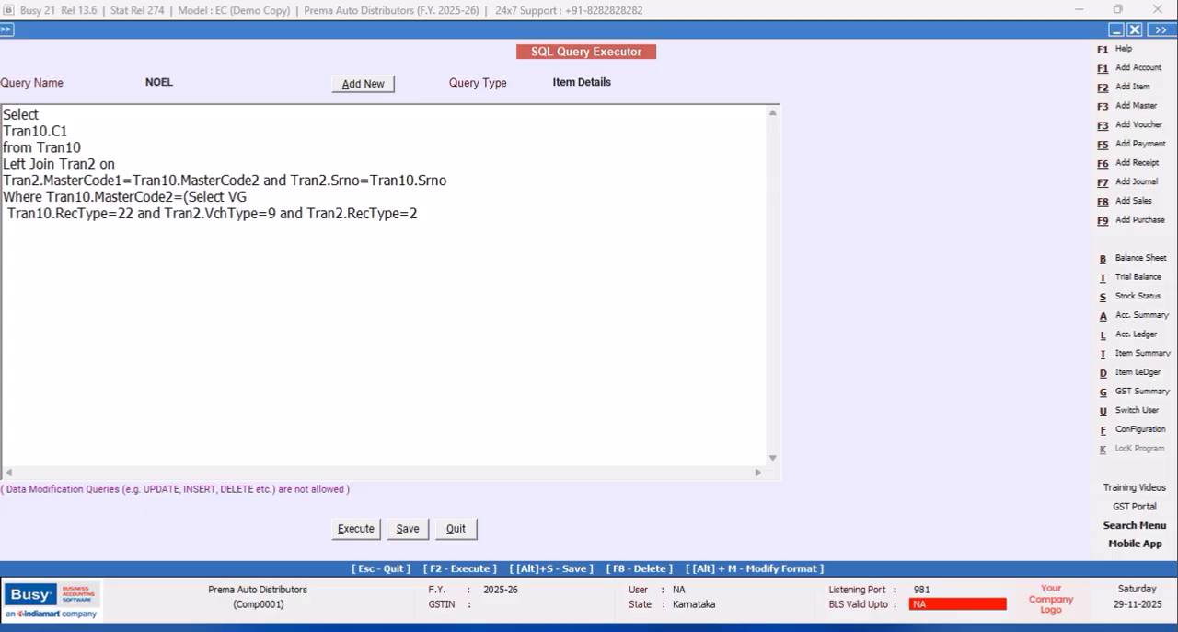
pyautogui.write('.ItemCode from V')
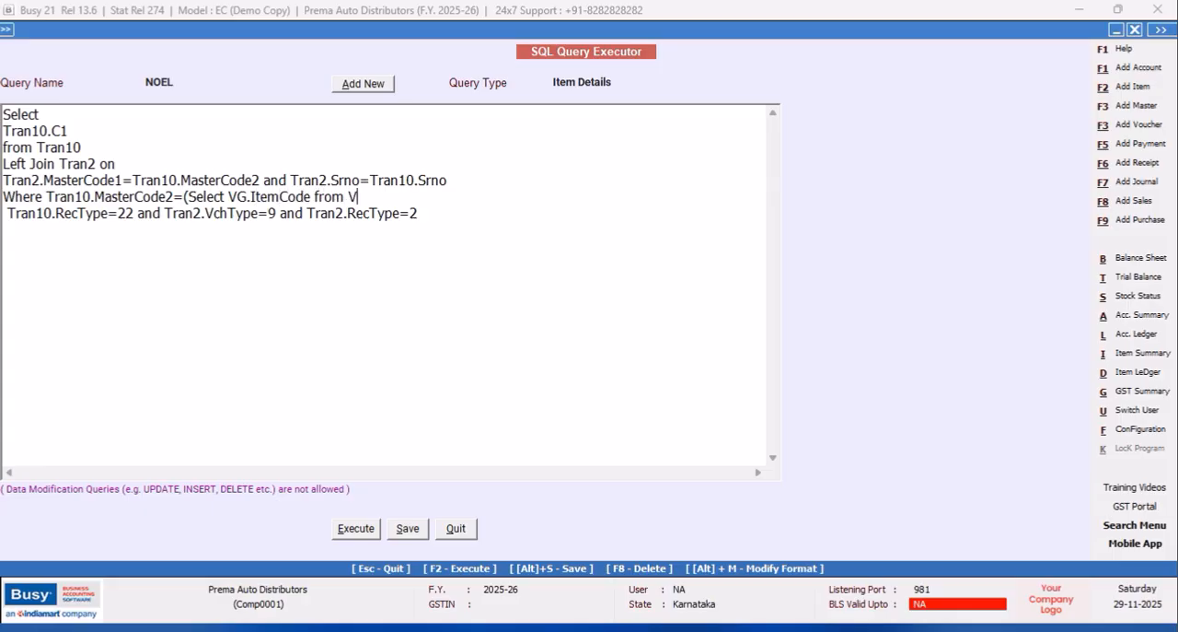
pyautogui.write('chGstSumItemWise as VG')
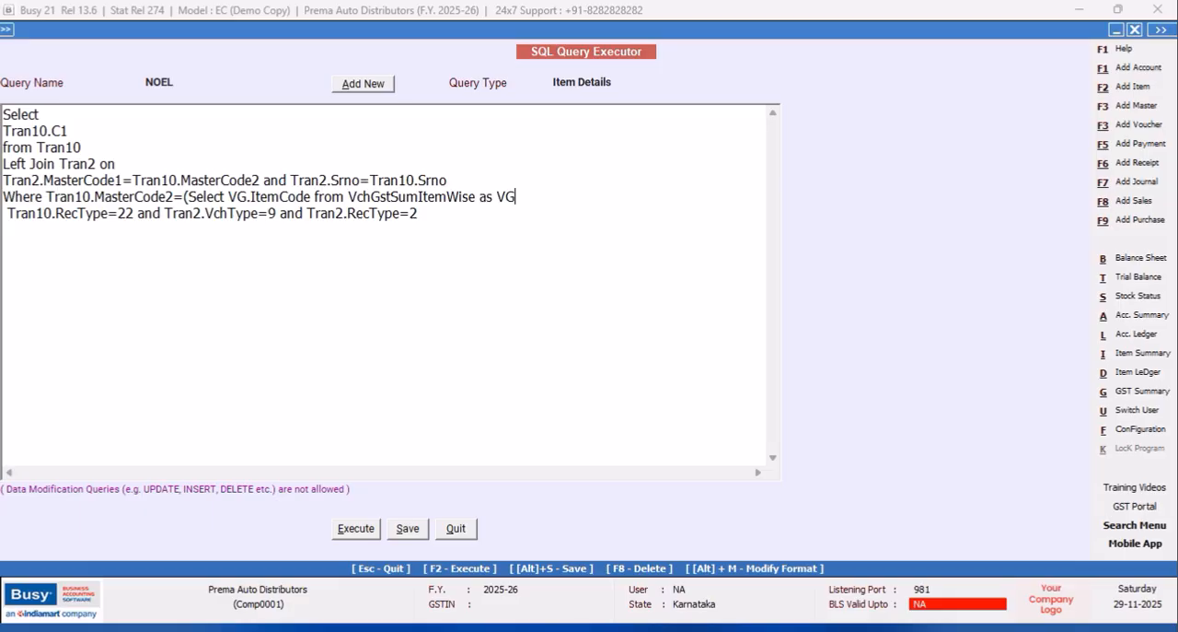
# Add the subquery condition "Where VG.VchType=9" on a new line, continuing it with "and".
pyautogui.press('Return')
pyautogui.write('Wher')
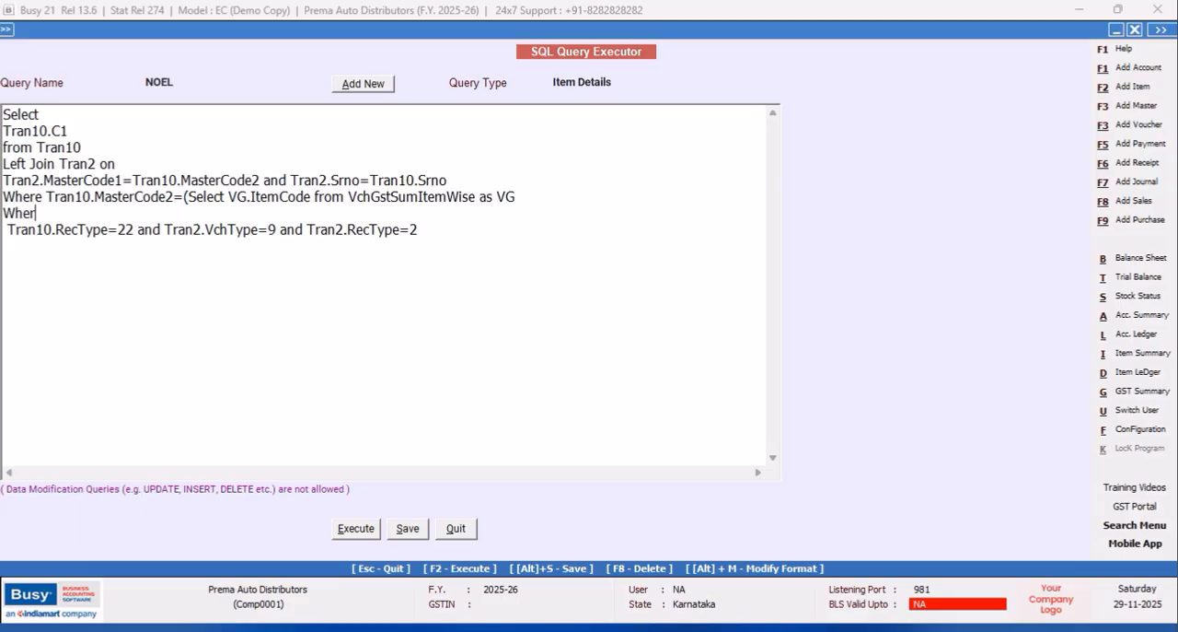
pyautogui.write('e VG.VchType')
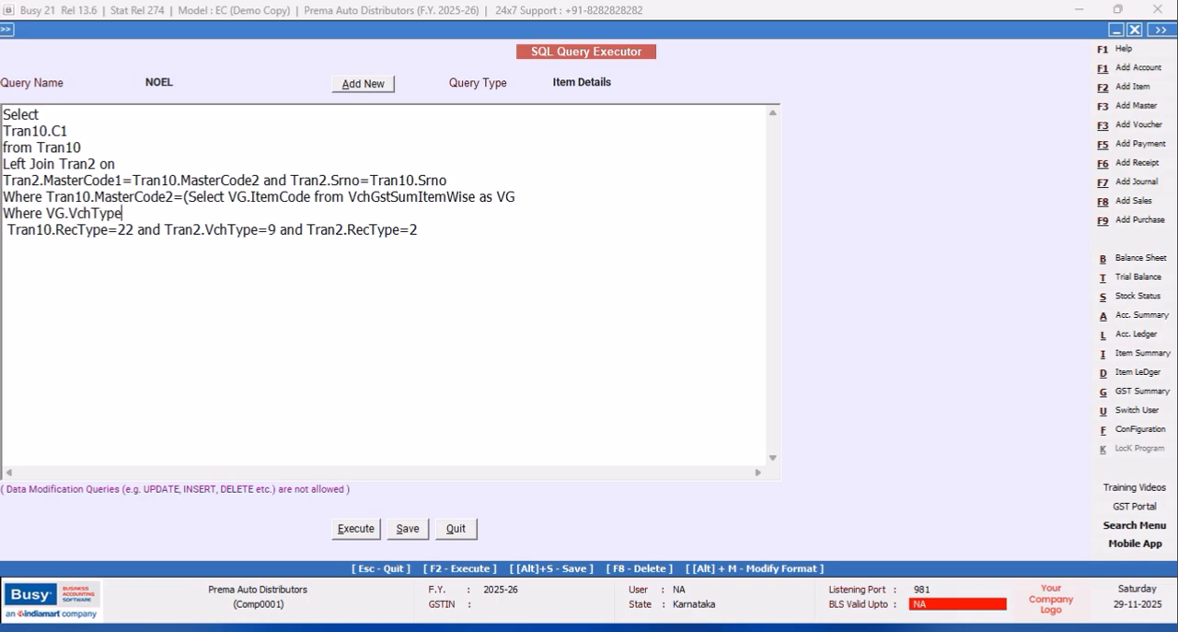
pyautogui.write('=9 and VG.VchCode')
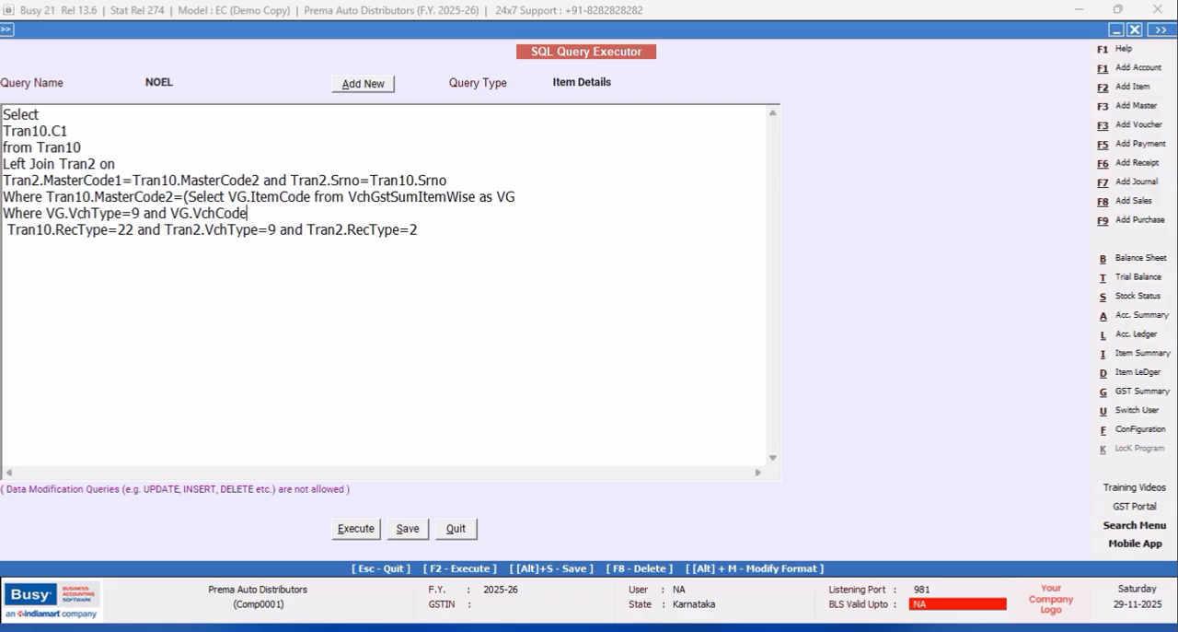
pyautogui.write('=@VchCode@ and VG.ItemSr')
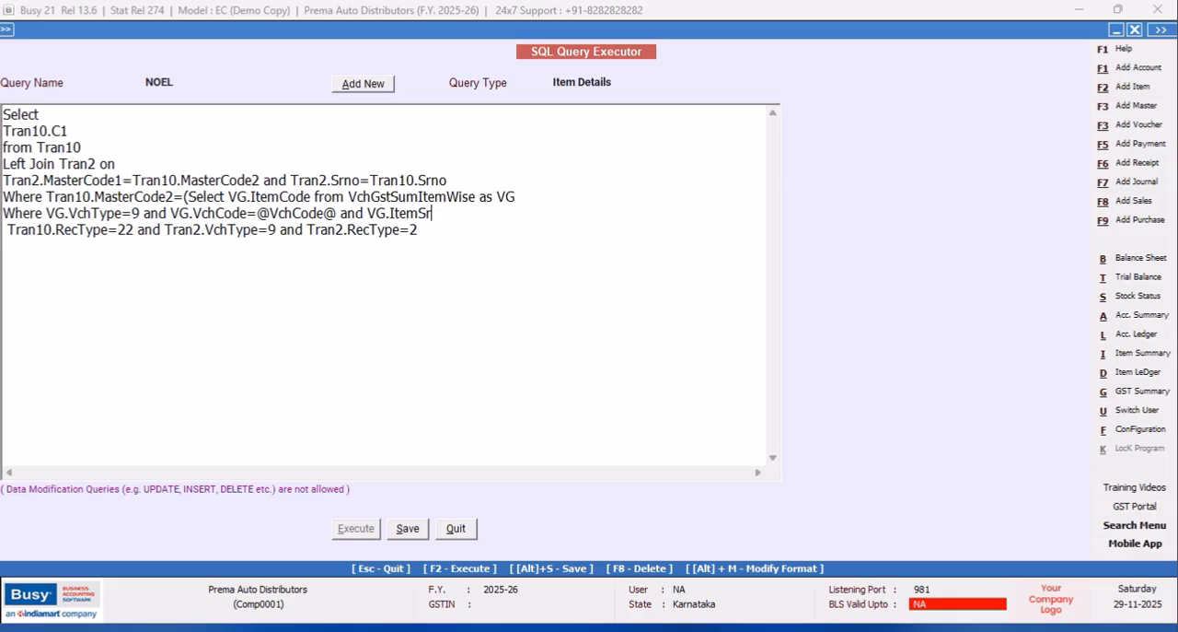
pyautogui.write('no=@ItemSrno@')
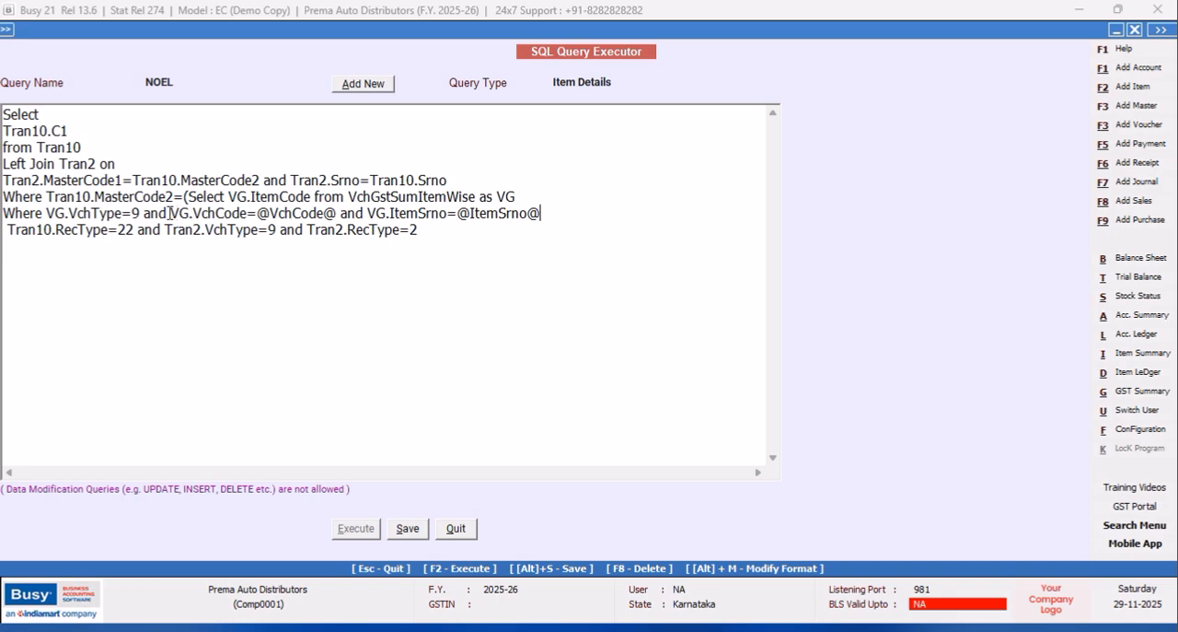
# Move "Where VG.VchType=9 and" to the end of the subquery line and add "Where" after the VG alias.
pyautogui.moveTo(168, 213); pyautogui.dragTo(3, 215)
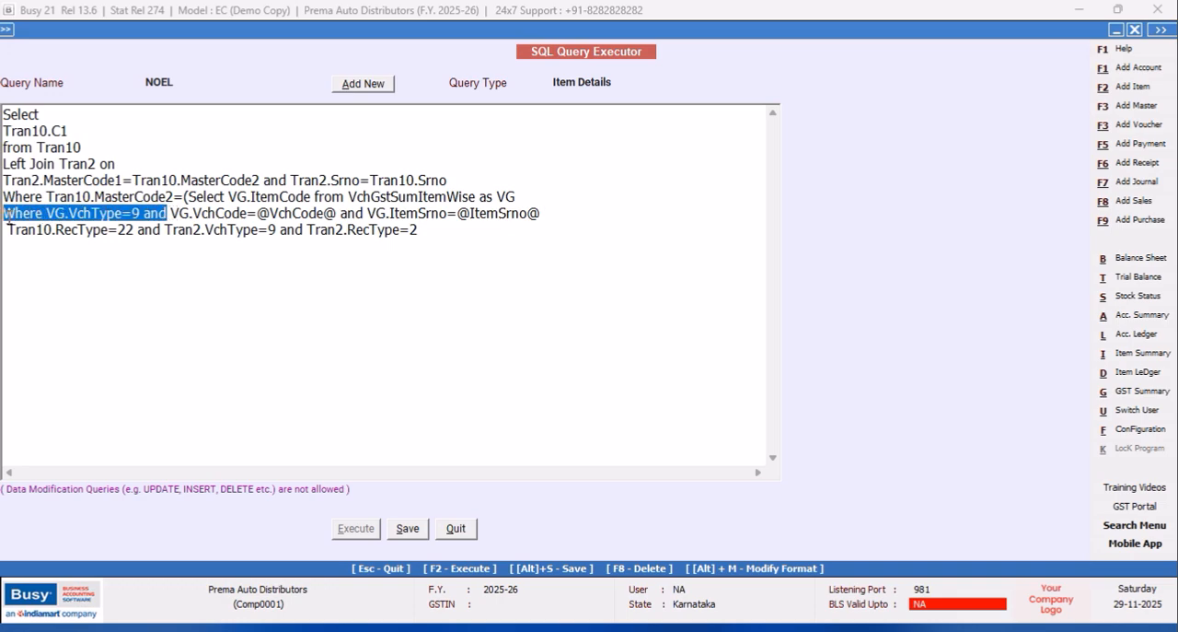
pyautogui.rightClick(44, 215)
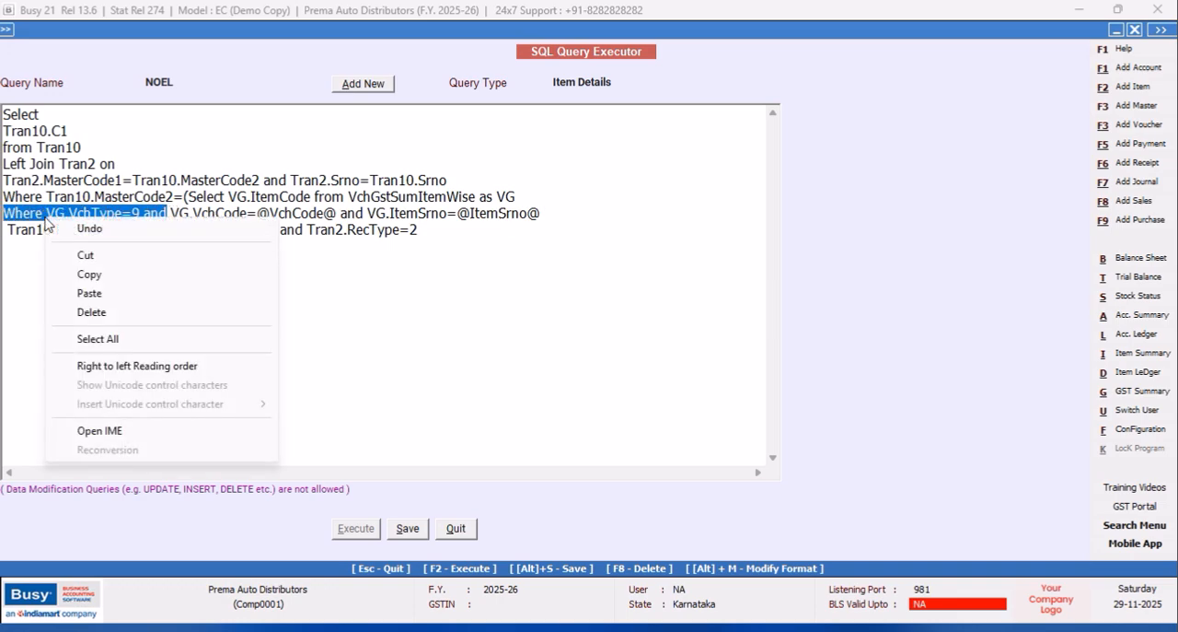
pyautogui.click(78, 255)
pyautogui.click(543, 197)
pyautogui.write('Where')
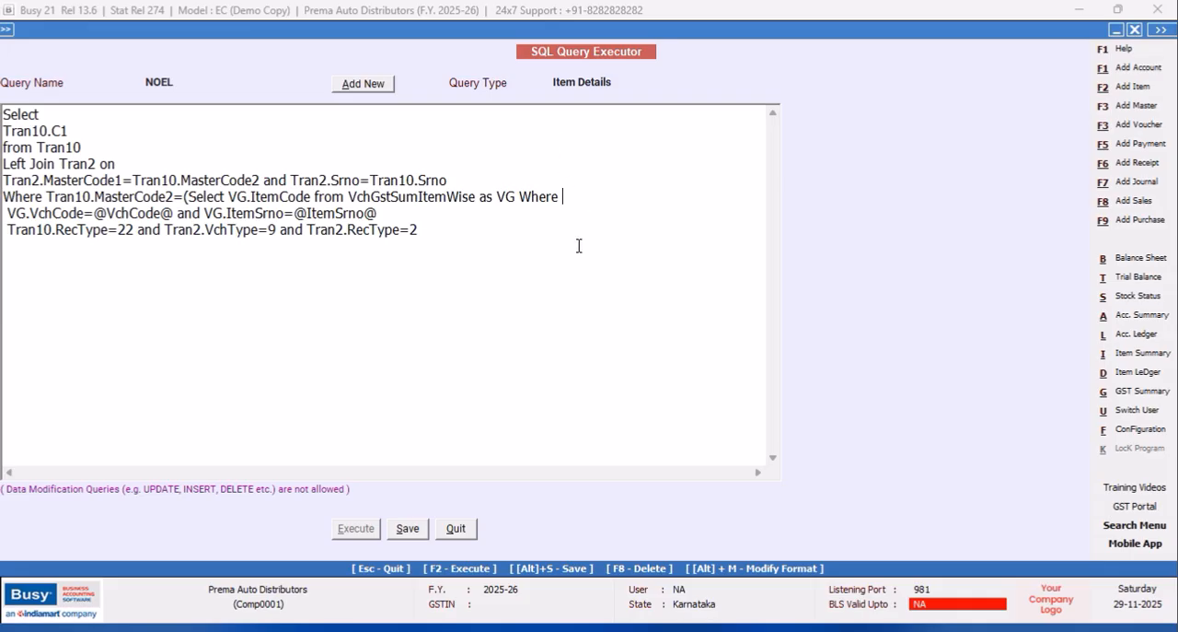
pyautogui.click(413, 214)
pyautogui.hotkey('ctrl', 'v')
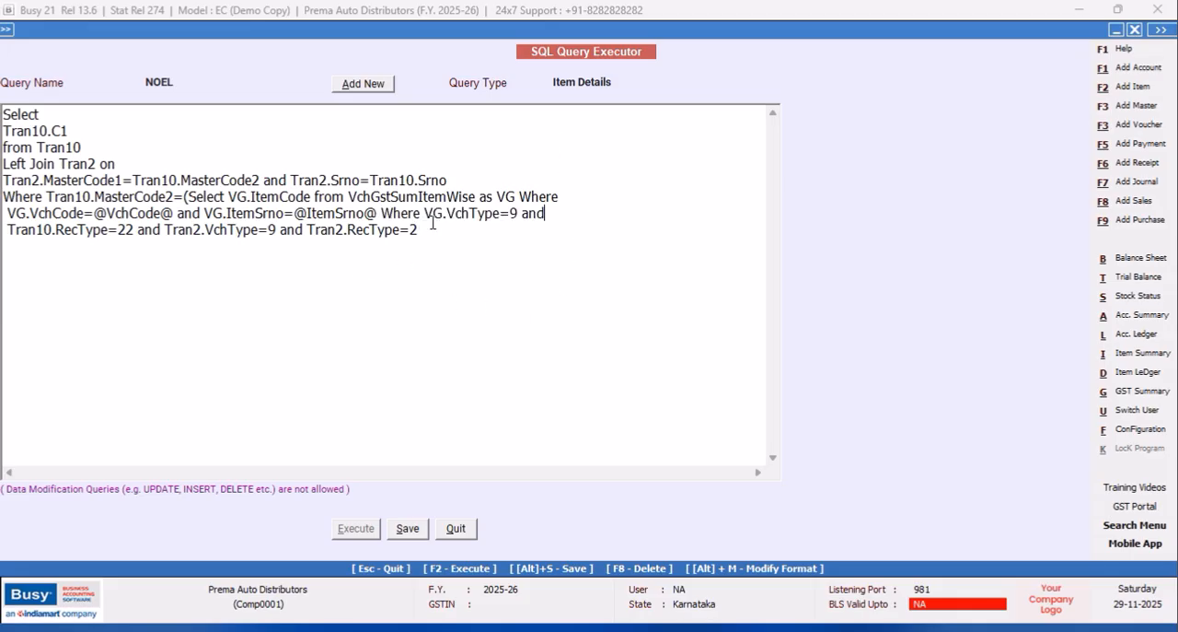
# Replace the "Where" in front of VG.VchType=9 with "and".
pyautogui.click(422, 213)
pyautogui.press('BackSpace')
pyautogui.press('BackSpace')
pyautogui.press('BackSpace')
pyautogui.press('BackSpace')
pyautogui.press('BackSpace')
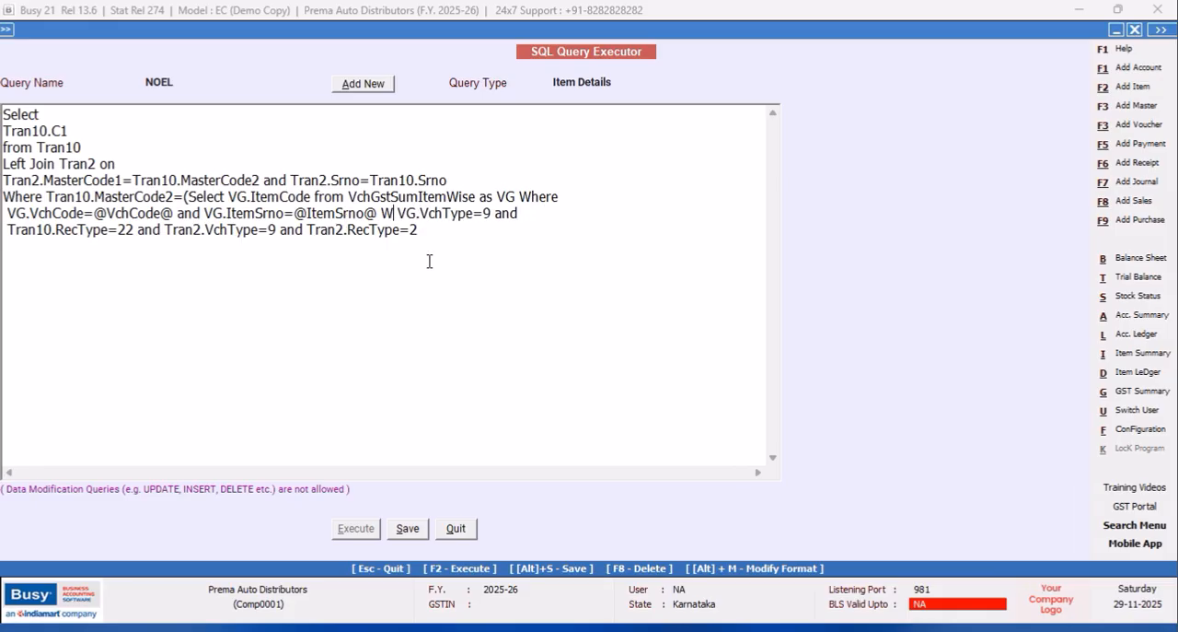
pyautogui.write('and')
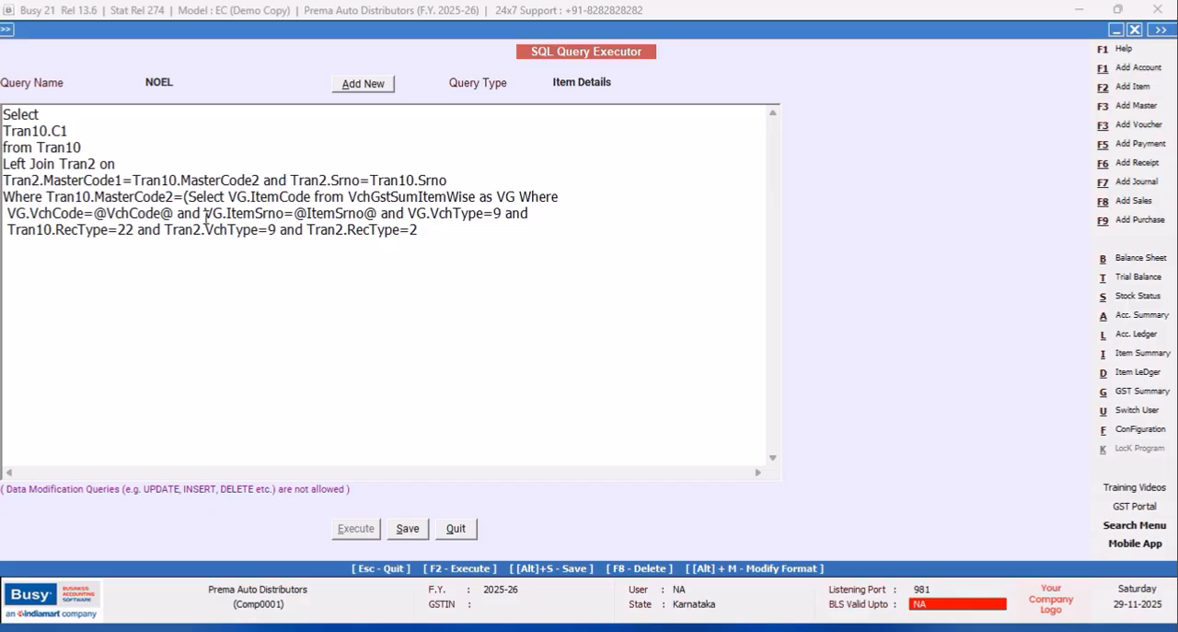
# Replace the "and" after VG.VchType=9 with a closing parenthesis to end the subquery.
pyautogui.click(553, 211)
pyautogui.press('BackSpace')
pyautogui.press('BackSpace')
pyautogui.press('BackSpace')
pyautogui.write(')')
# Delete the last query line containing the Tran10.RecType, Tran2.VchType and Tran2.RecType conditions.
pyautogui.moveTo(453, 236); pyautogui.dragTo(285, 238)
pyautogui.click(96, 262)
pyautogui.click(2, 235)
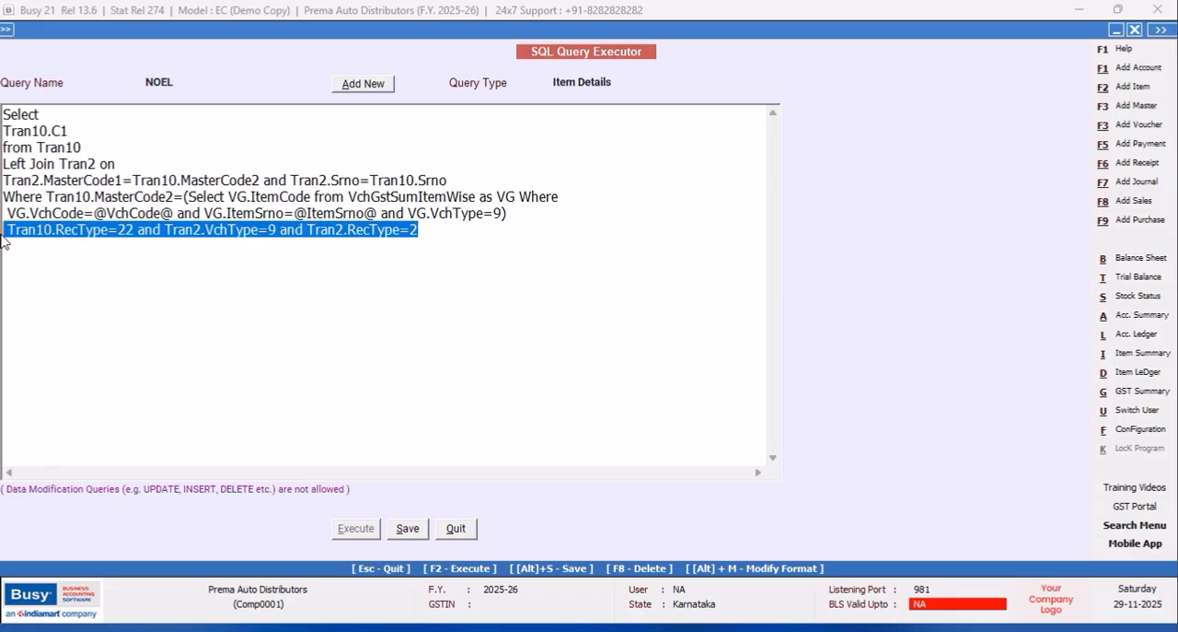
pyautogui.press('Delete')
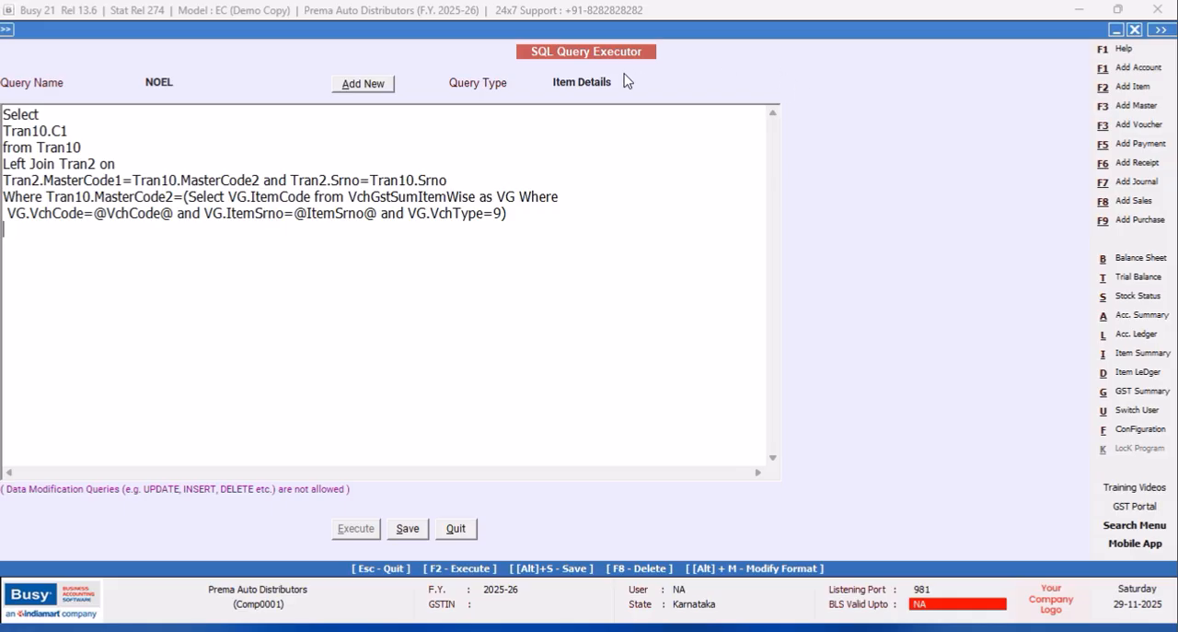
# Save the NOEL query and add a new SQL query named PRODUCT.
pyautogui.click(408, 528)
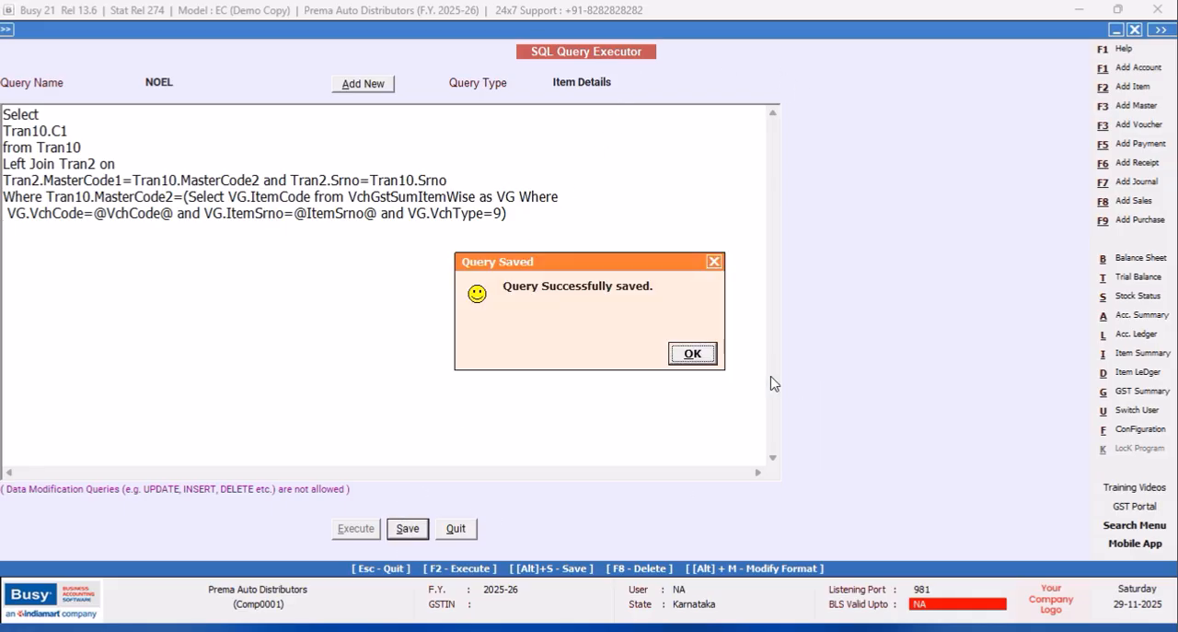
pyautogui.click(693, 352)
pyautogui.click(376, 87)
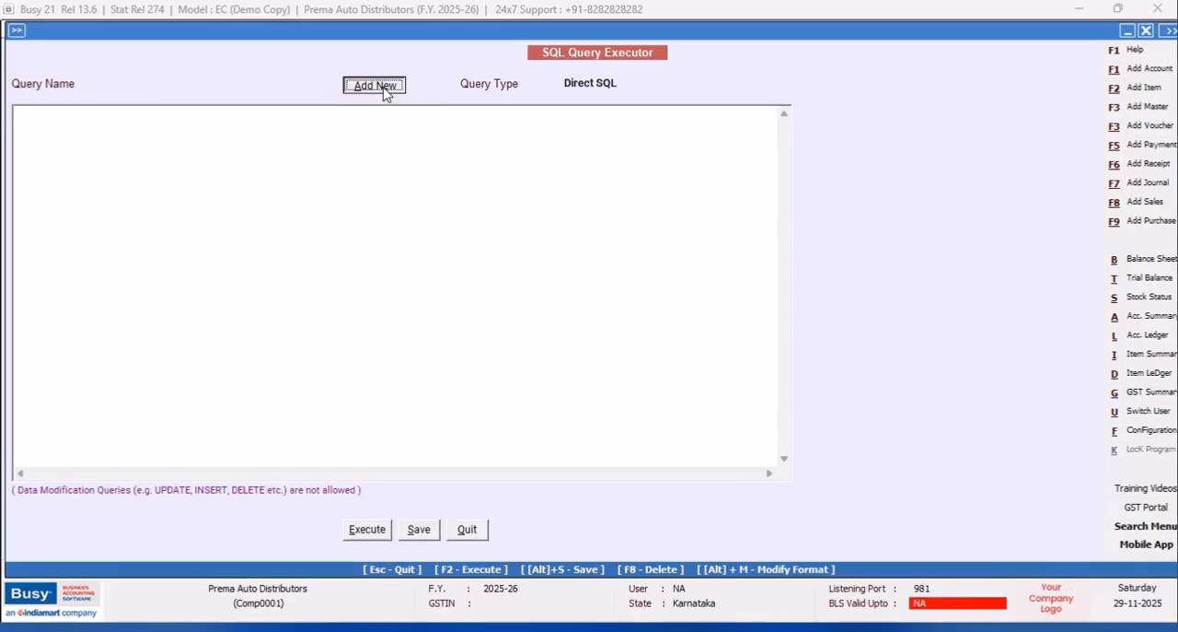
pyautogui.click(385, 91)
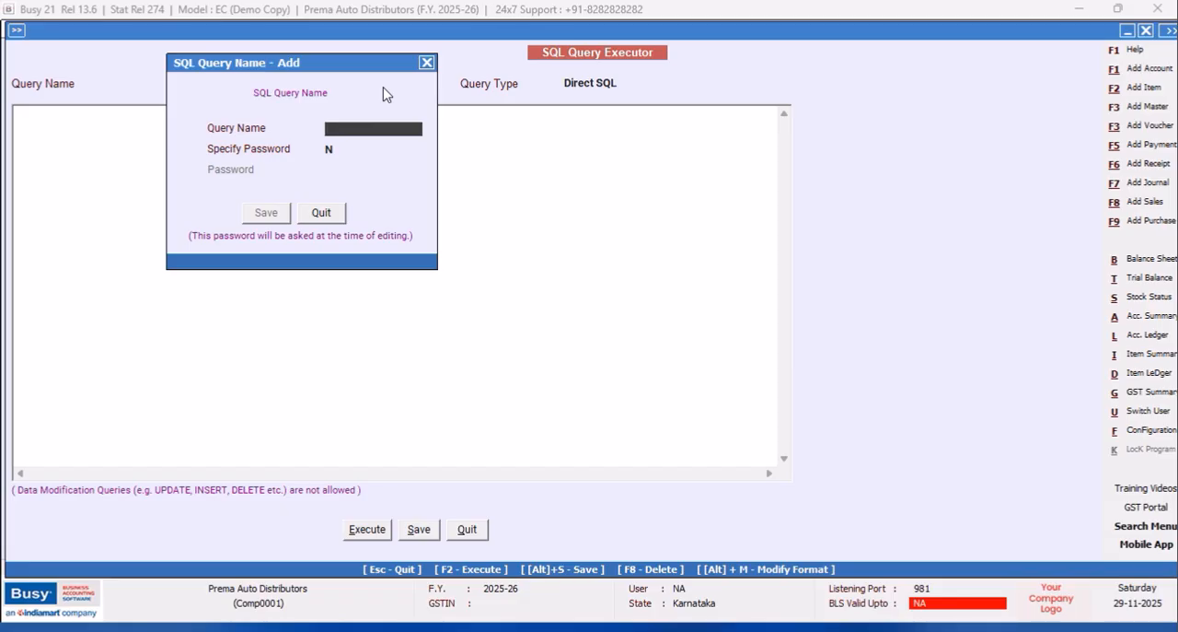
pyautogui.write('PRODUCT')
pyautogui.click(264, 214)
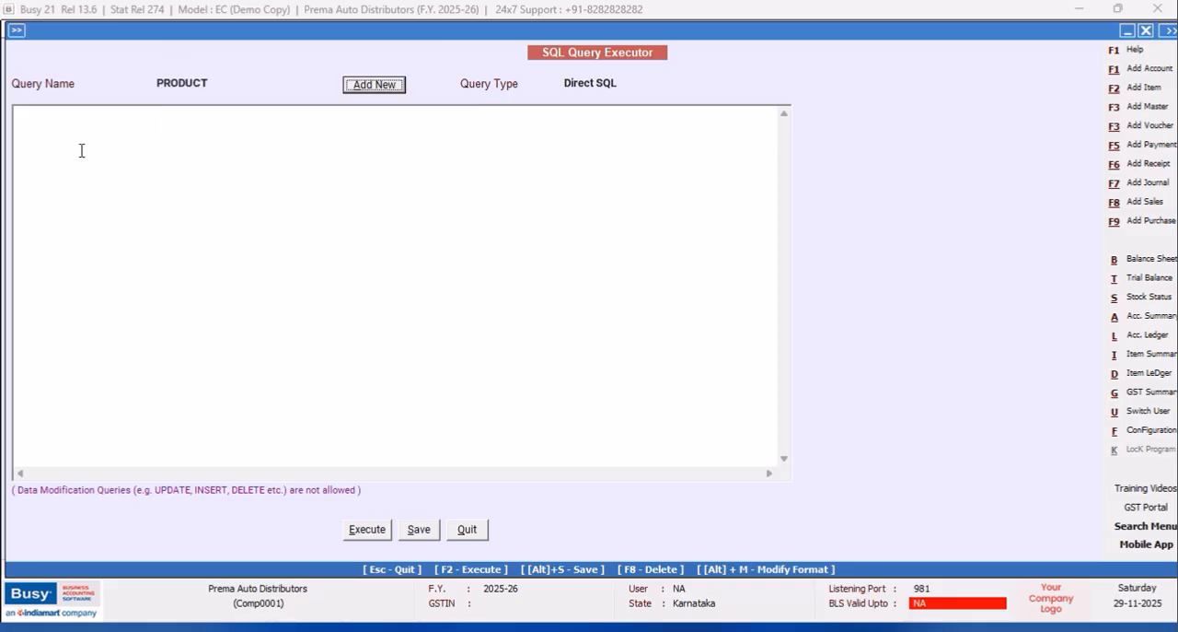
# Begin the PRODUCT query with "Select" and open a subquery with "(Select M2.OF1" on the second line.
pyautogui.write('Select ')
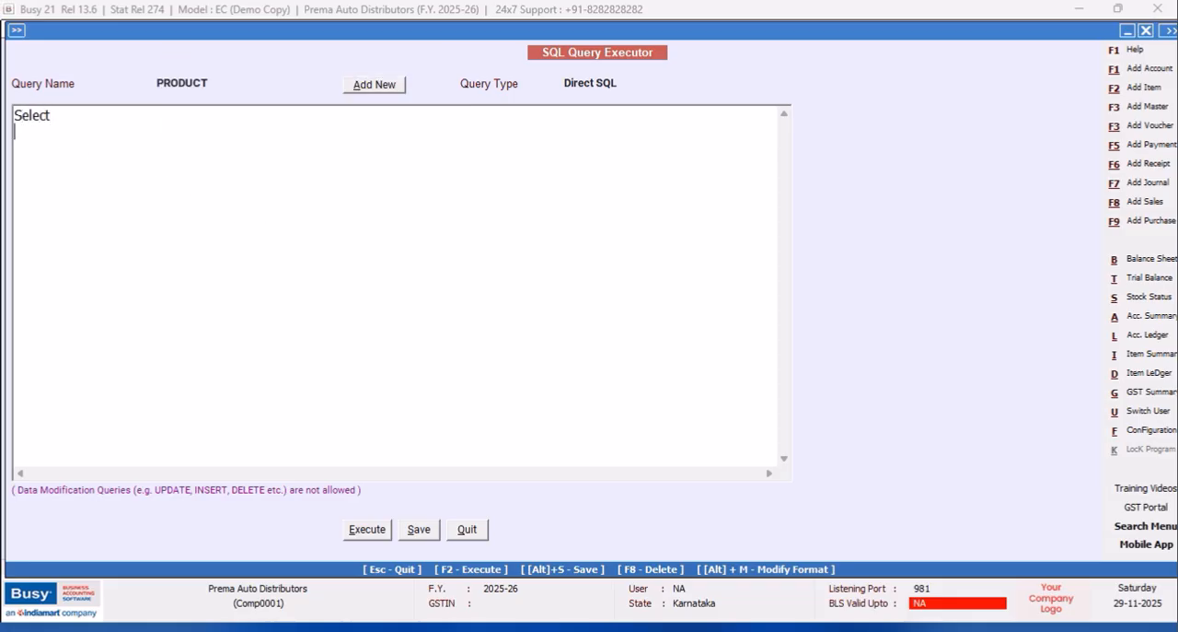
pyautogui.write('(Select M2.Of')
pyautogui.press('BackSpace')
pyautogui.write('F1')
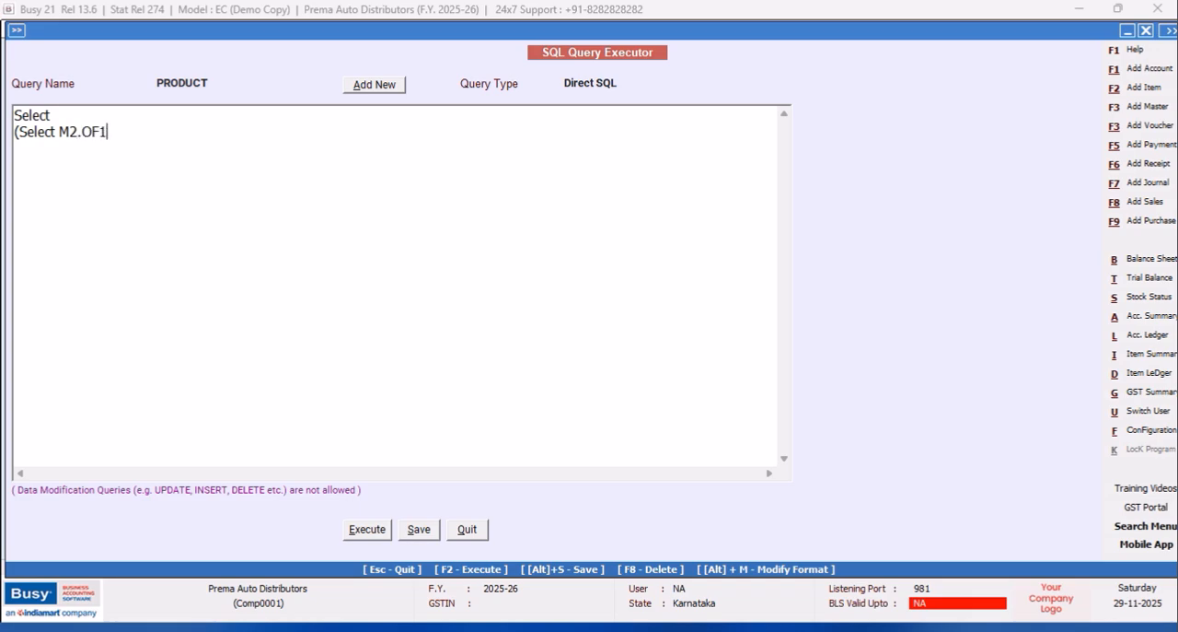
pyautogui.write(' from MasterSupp')
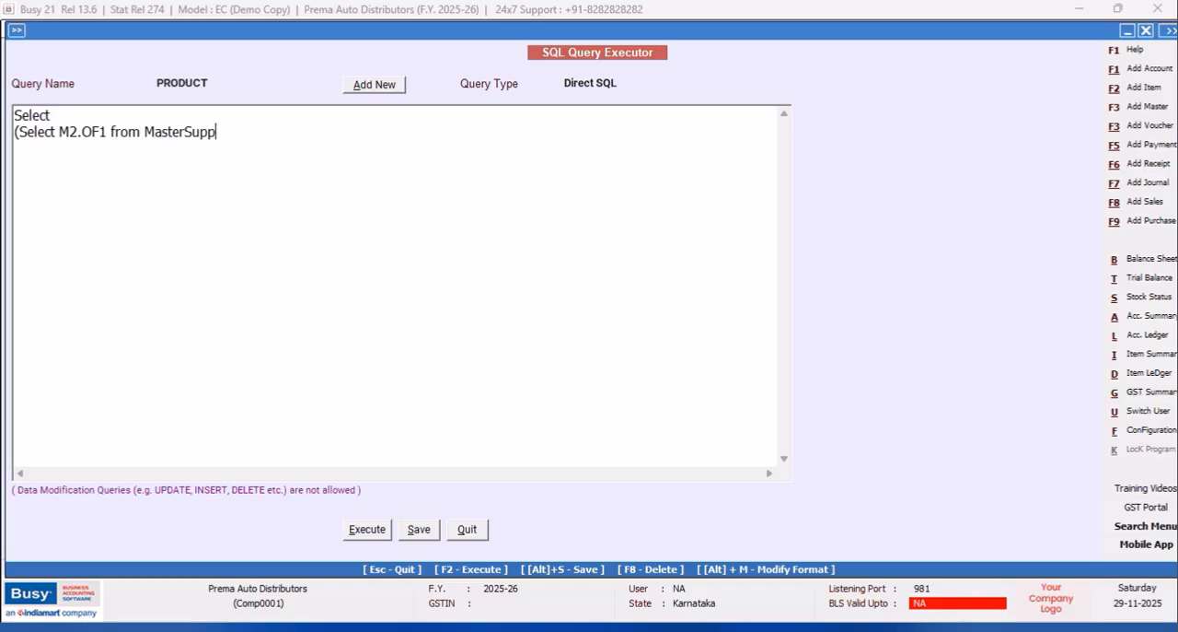
pyautogui.write('ort as')
# Continue the subquery with "from MasterAddressInfo as M2 Where".
pyautogui.press('BackSpace')
pyautogui.press('BackSpace')
pyautogui.press('BackSpace')
pyautogui.press('BackSpace')
pyautogui.press('BackSpace')
pyautogui.press('BackSpace')
pyautogui.press('BackSpace')
pyautogui.press('BackSpace')
pyautogui.press('BackSpace')
pyautogui.press('BackSpace')
pyautogui.write('AddressInfo as M2 Where M2.Mas')
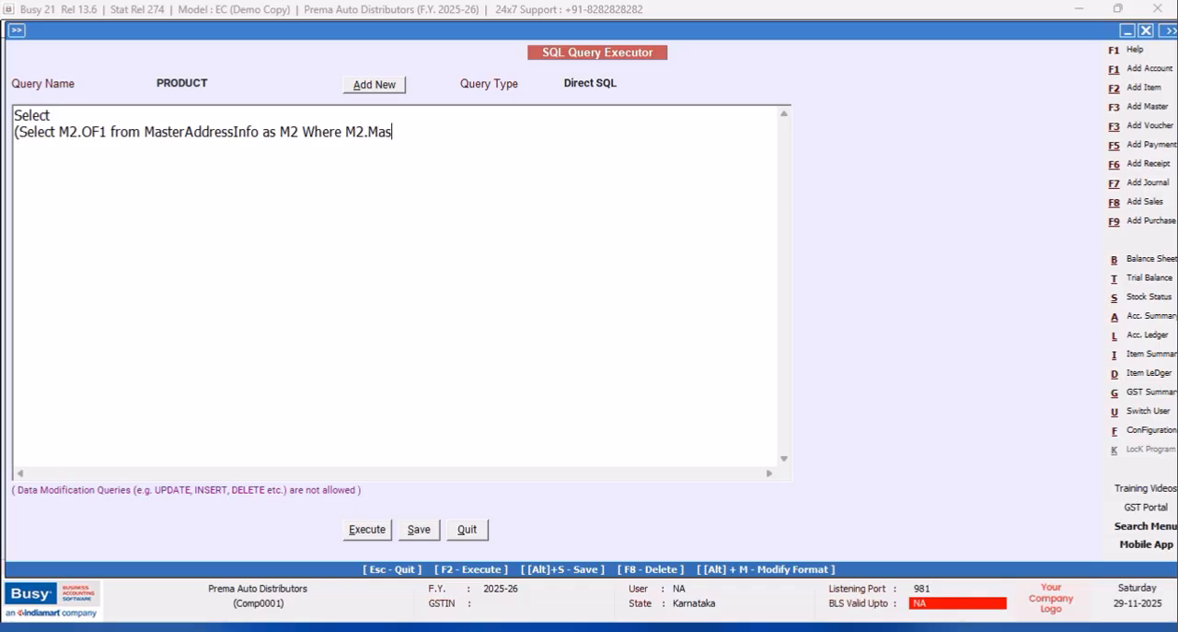
pyautogui.write('terCode')
pyautogui.write('=M')
pyautogui.write('ran2.Mas')
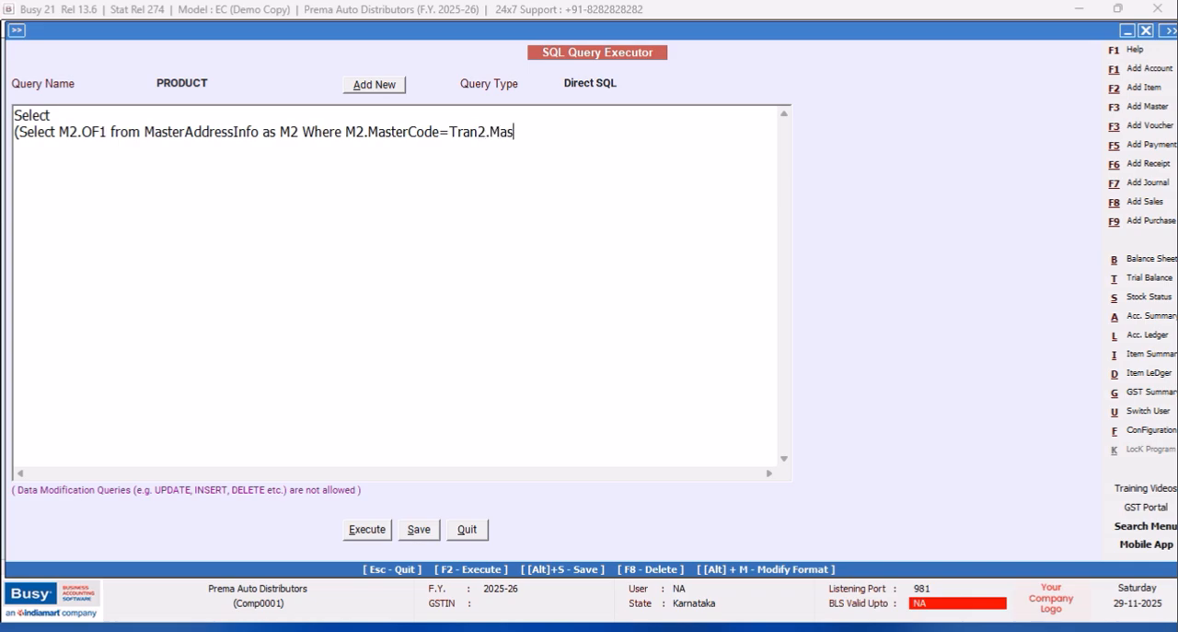
pyautogui.write('terCod')
pyautogui.write('e1)from Tran')
pyautogui.write('2')
# Add the line "Where Tran2.VchType=9 and Tran2.RecType=2" to the end of the query.
pyautogui.press('Return')
pyautogui.write('Where Tran2.VchTy')
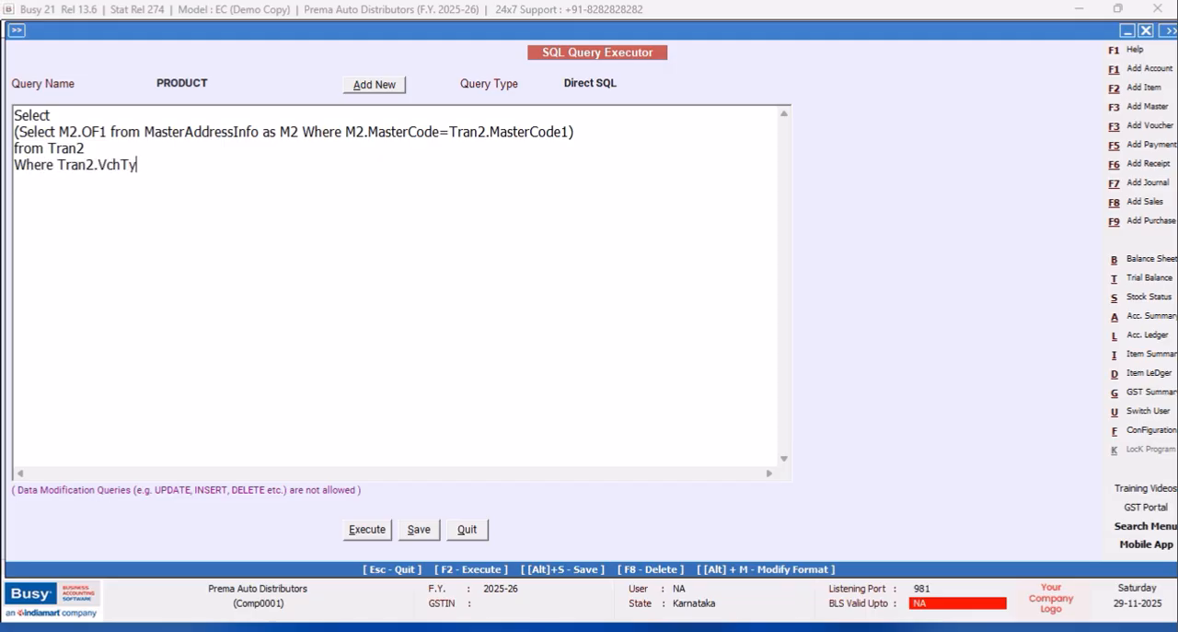
pyautogui.write('pe=9 and Tran')
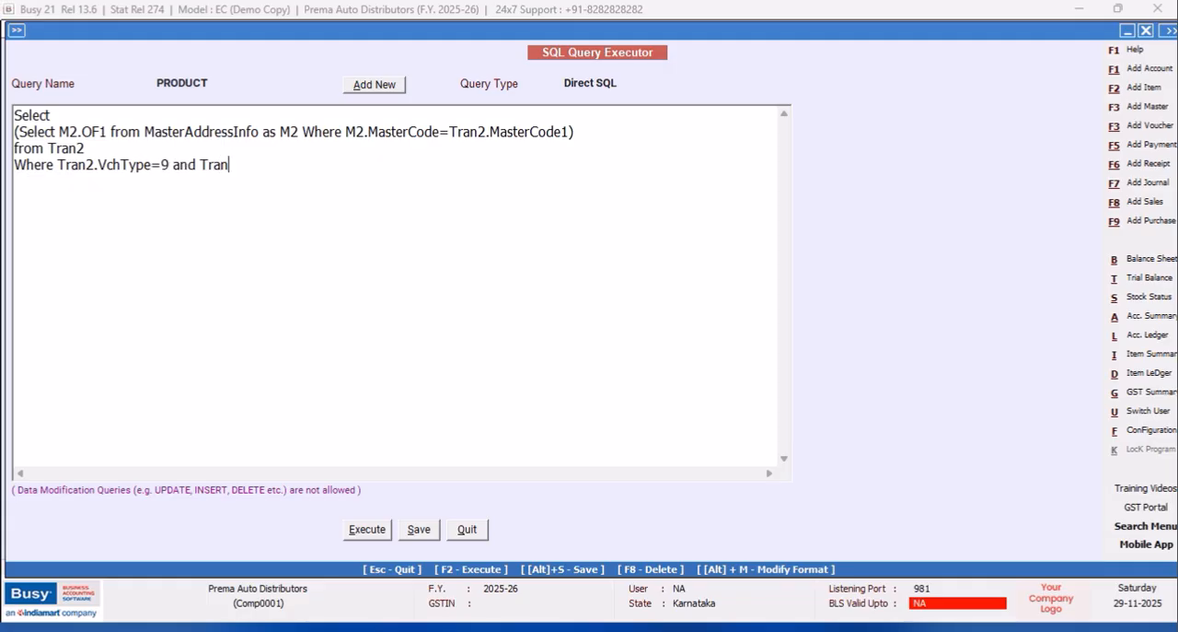
pyautogui.write('2.RecType=2')
# Execute the PRODUCT query, check its output and return to the query editor.
pyautogui.click(368, 531)
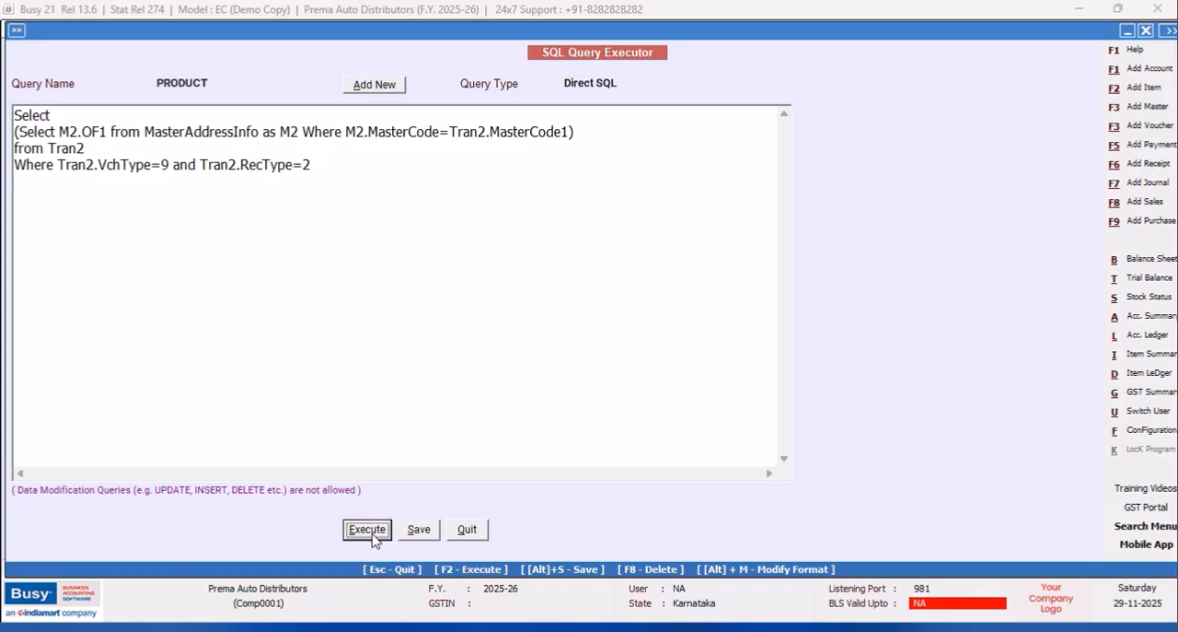
pyautogui.click(700, 355)
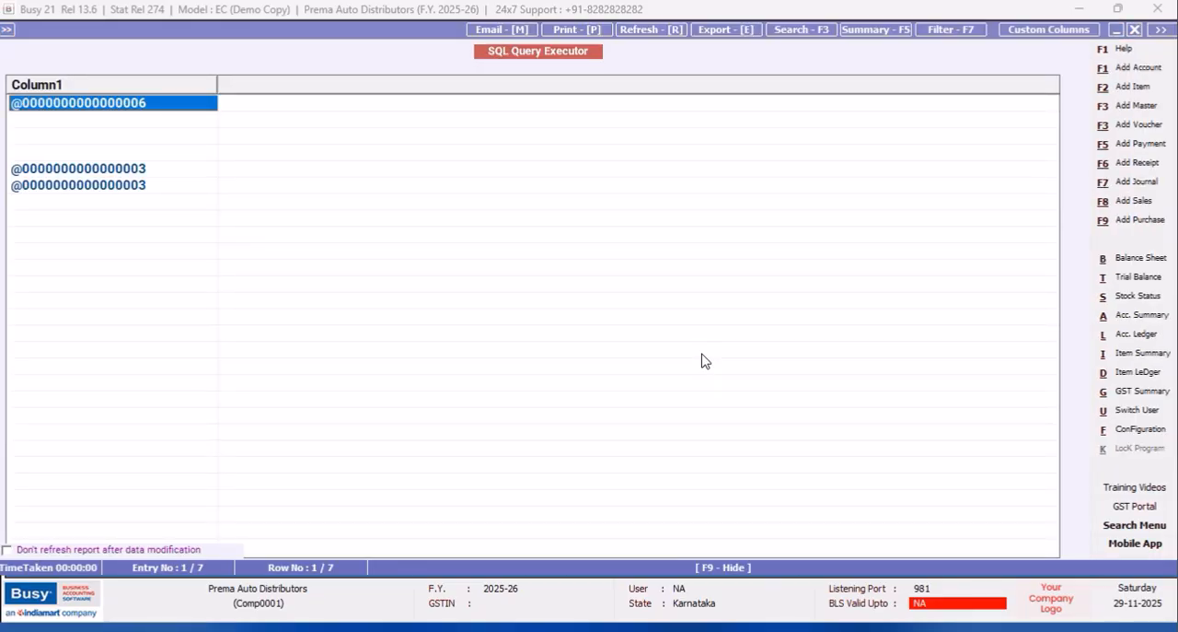
pyautogui.click(1136, 30)
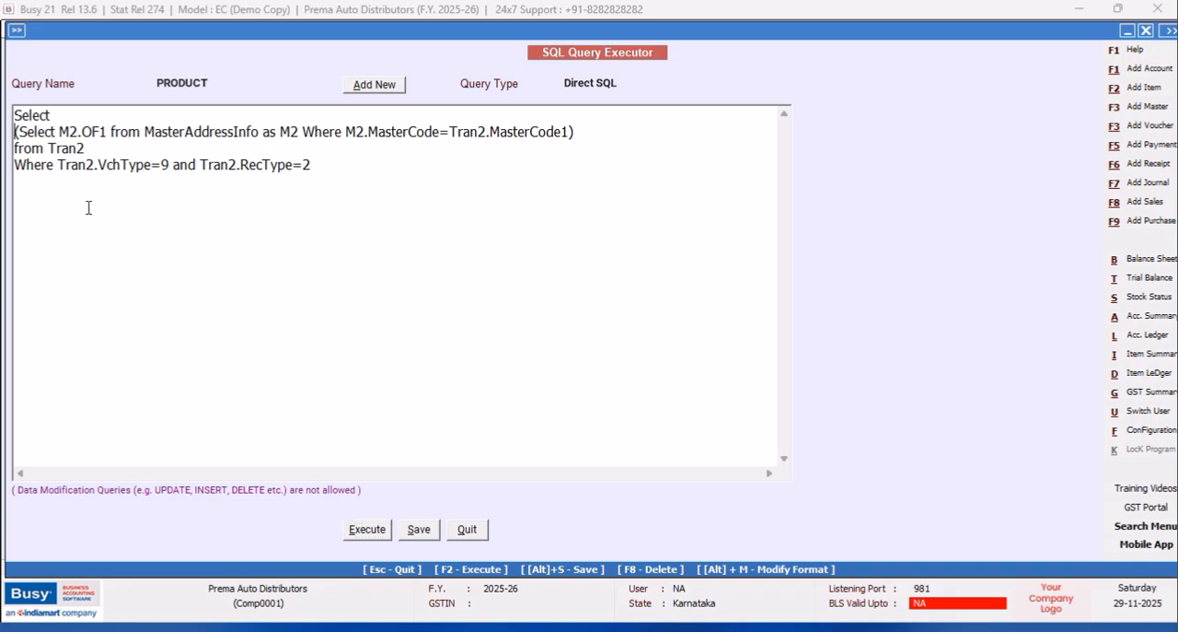
# Wrap the M2.OF1 subquery in a Right function with length 4 and execute the query.
pyautogui.click(15, 131)
pyautogui.write('Right')
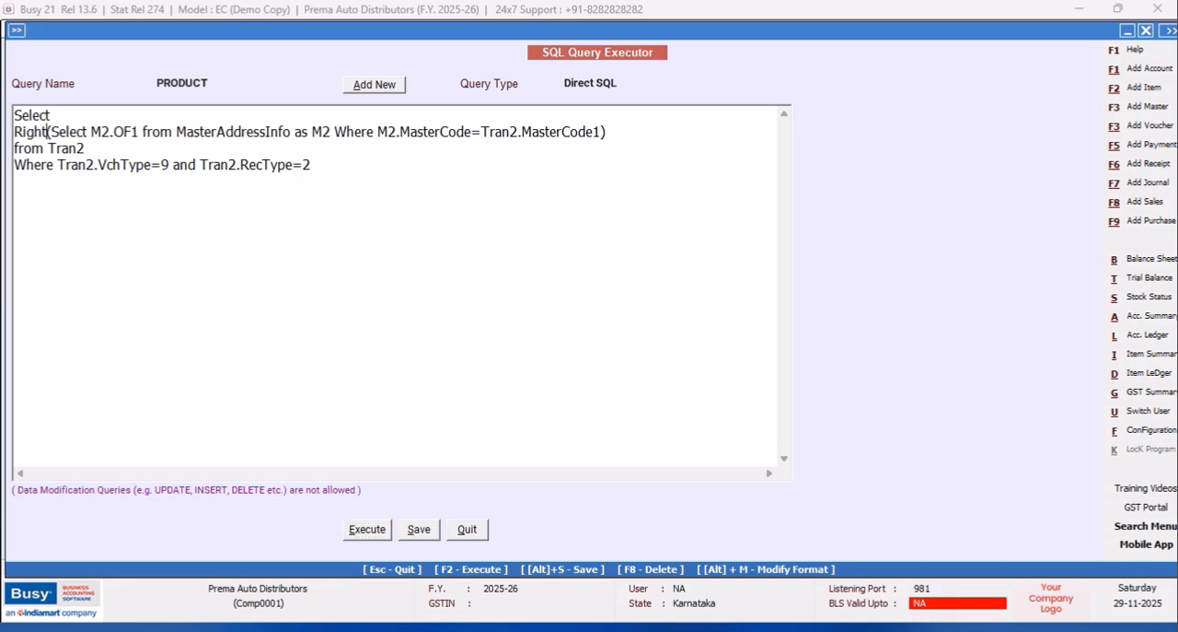
pyautogui.write('(')
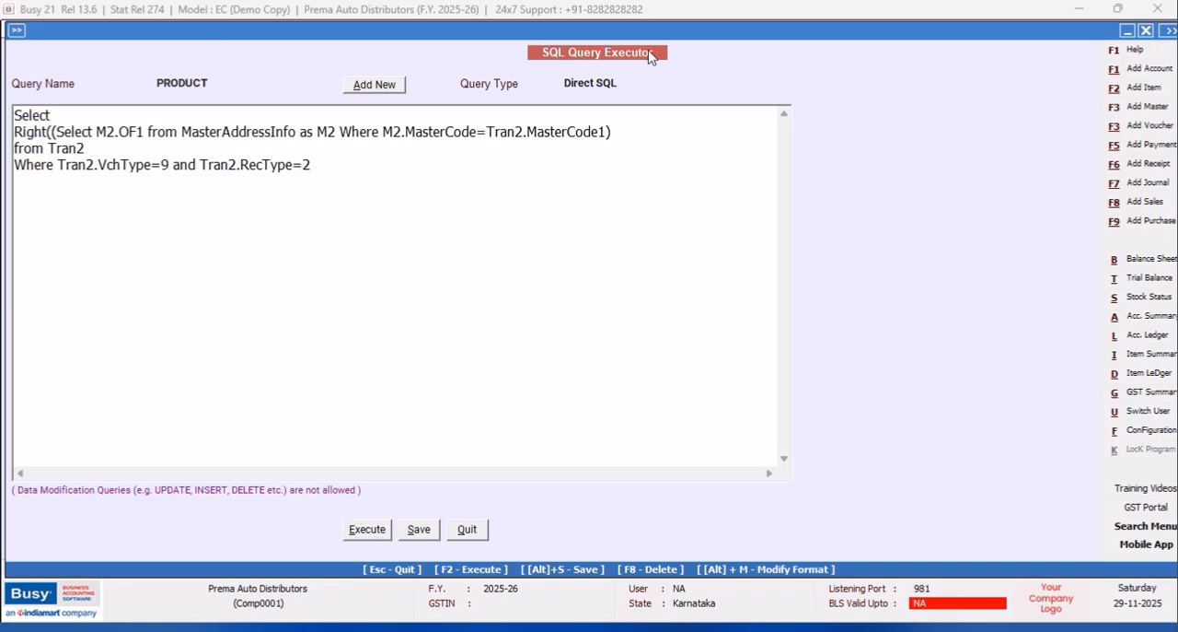
pyautogui.click(635, 132)
pyautogui.write(',4)')
pyautogui.click(373, 533)
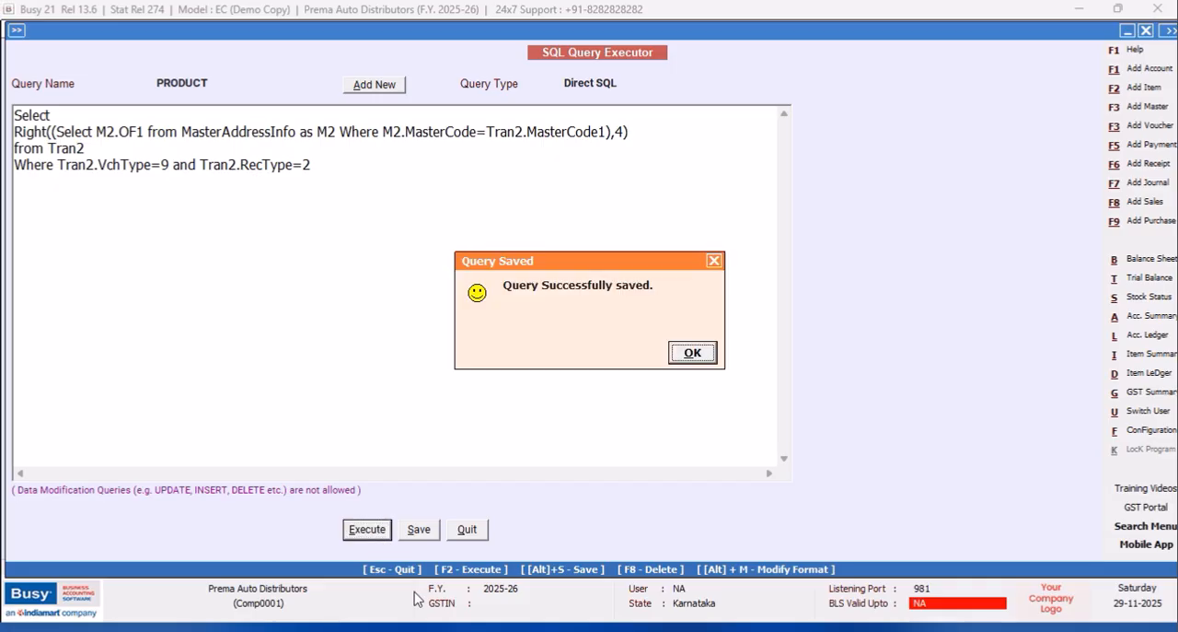
pyautogui.click(689, 355)
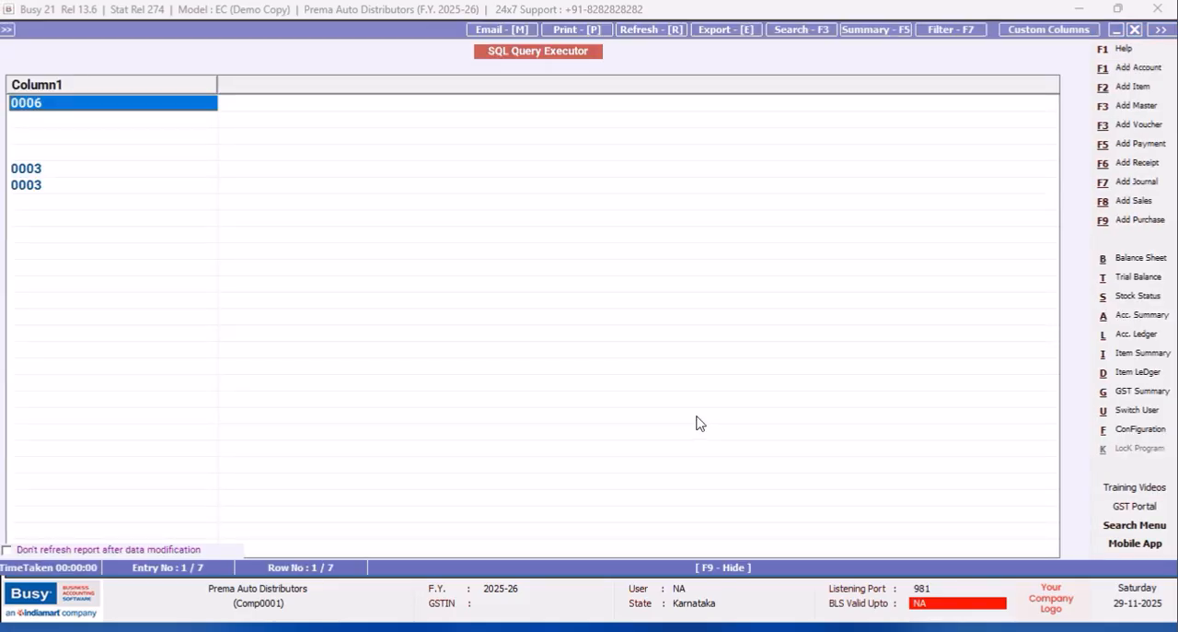
pyautogui.click(1135, 30)
# Change the Right function's length to 2 and execute the query.
pyautogui.click(635, 134)
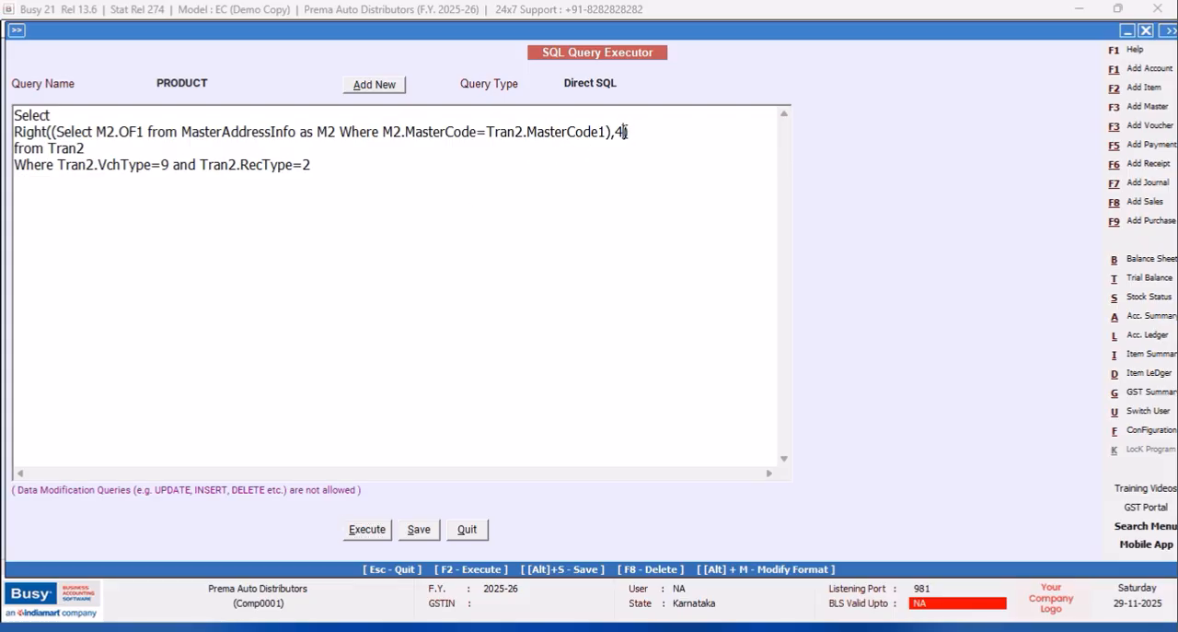
pyautogui.press('Left')
pyautogui.press('BackSpace')
pyautogui.write('2')
pyautogui.click(387, 534)
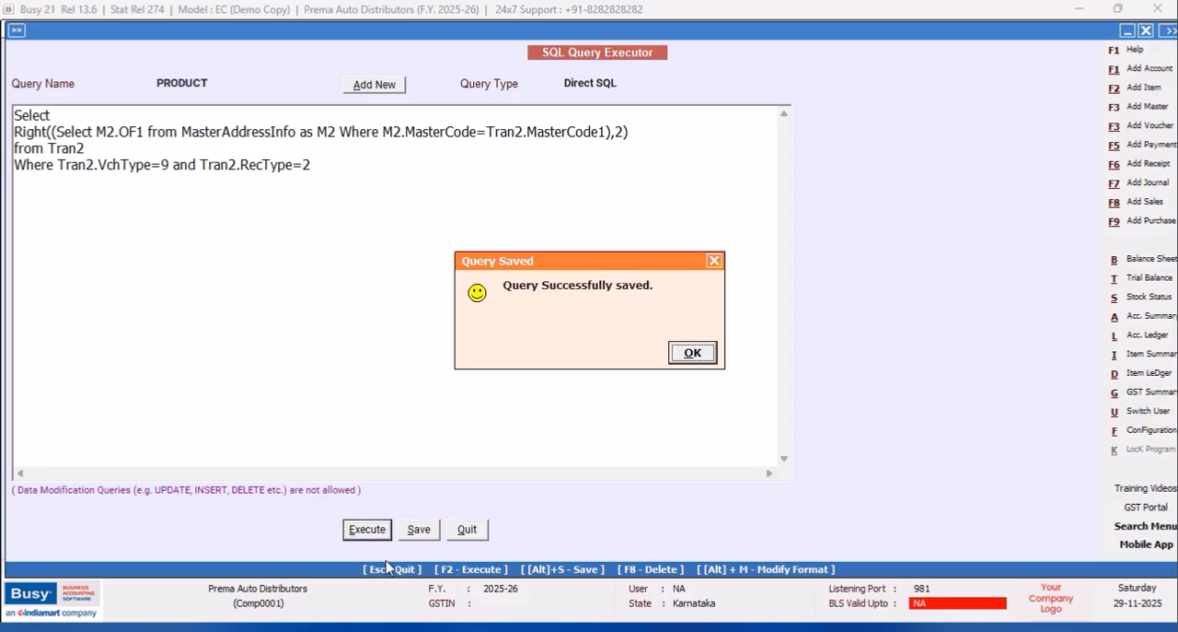
pyautogui.click(707, 350)
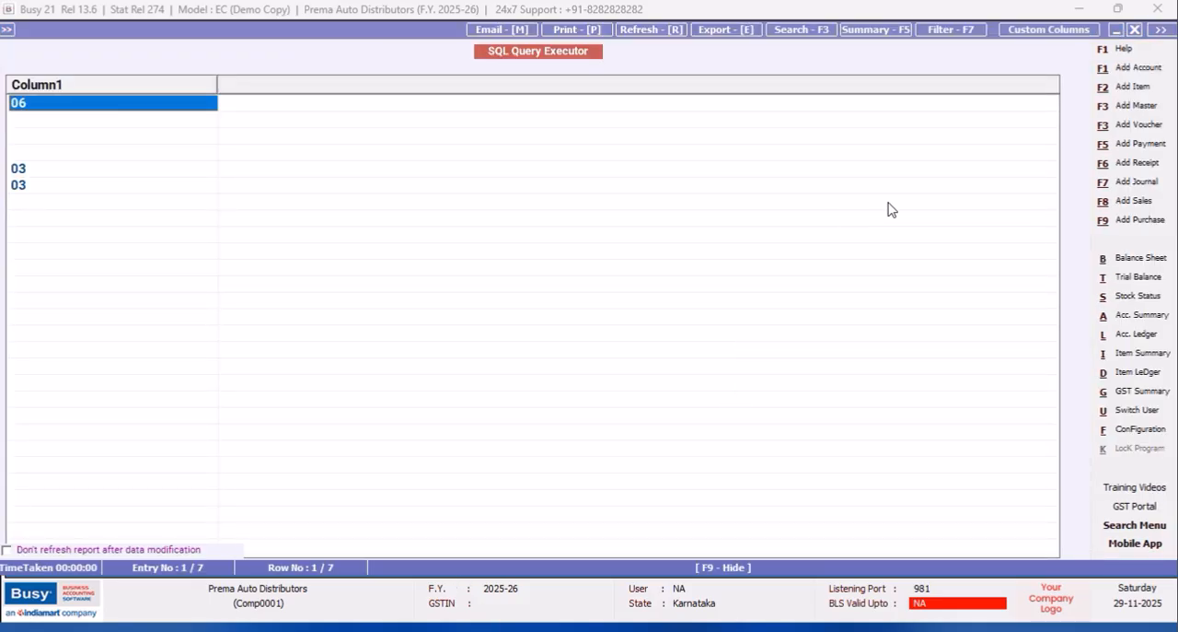
pyautogui.click(1136, 30)
# Change the Right function's length to 3 and execute the query.
pyautogui.click(626, 132)
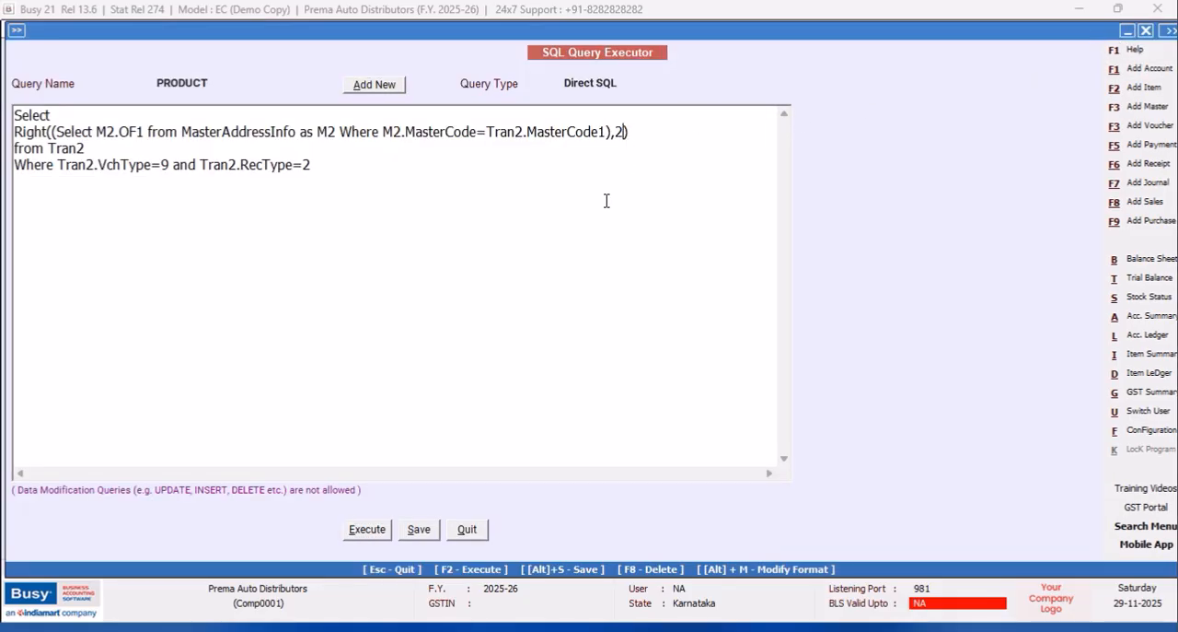
pyautogui.press('BackSpace')
pyautogui.write('3')
pyautogui.click(369, 530)
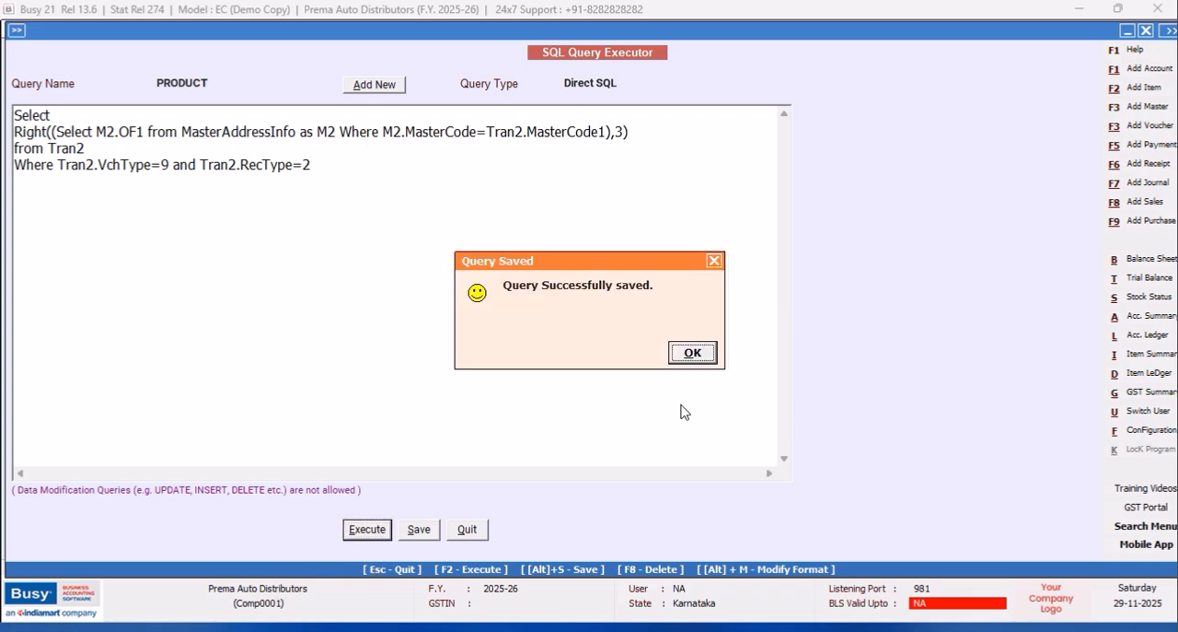
pyautogui.click(703, 355)
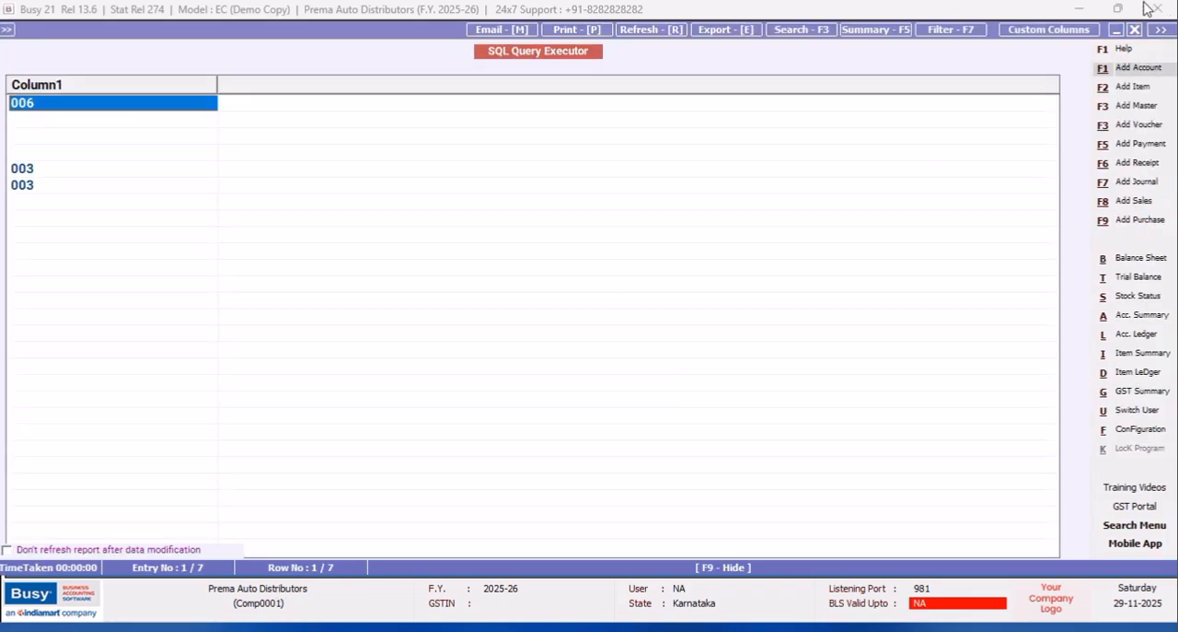
pyautogui.click(1135, 29)
# Insert a line "DateAdd(Month," below Select, ahead of the Right expression.
pyautogui.click(57, 115)
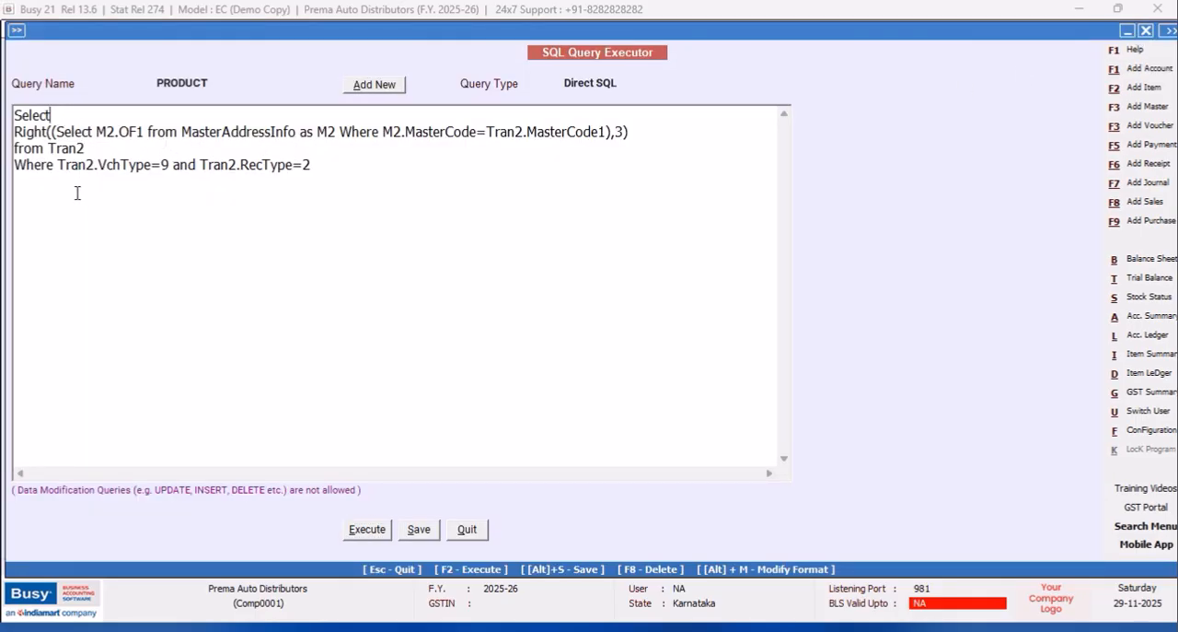
pyautogui.press('Return')
pyautogui.write('D')
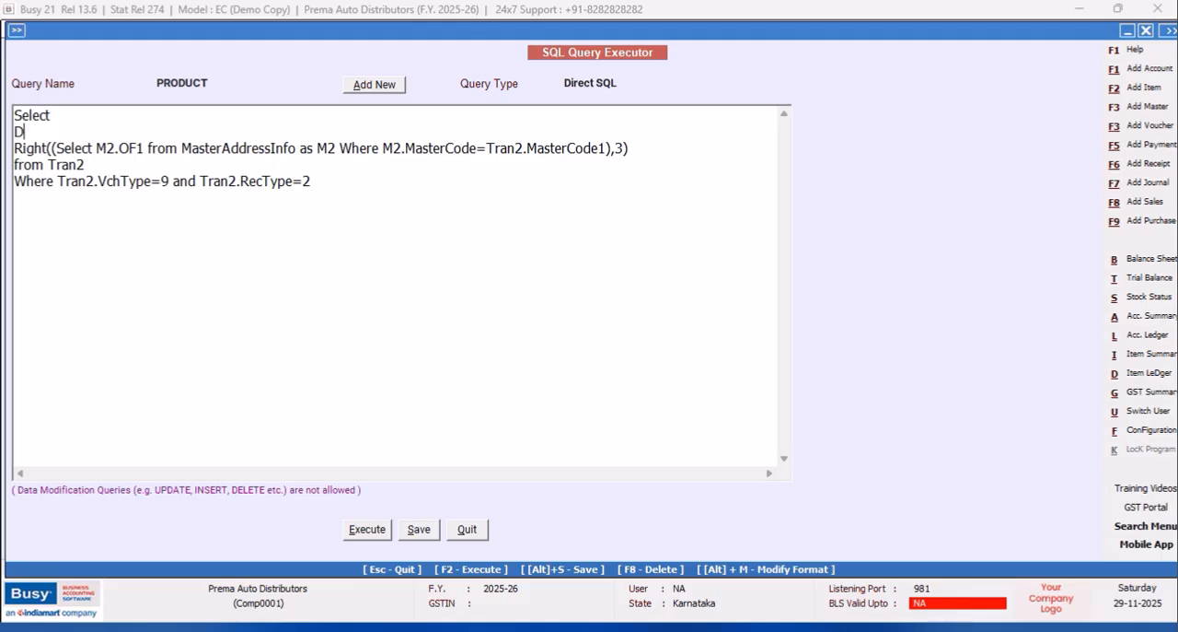
pyautogui.write('ateAdd(Month,')
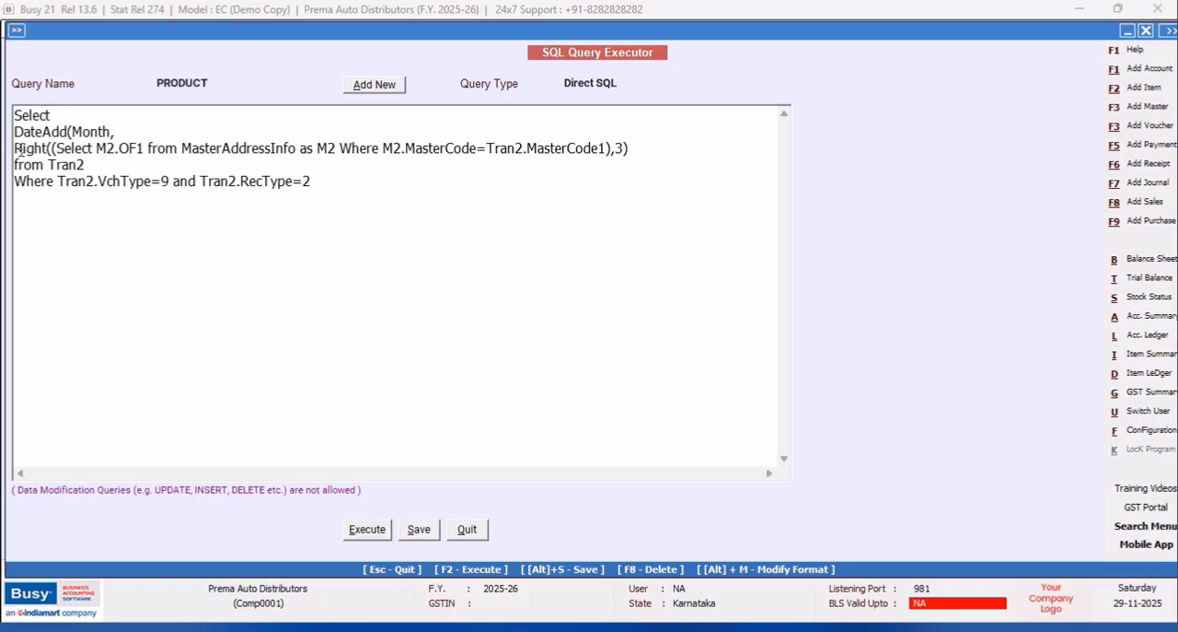
# Copy the whole line containing the Right expression.
pyautogui.moveTo(16, 148); pyautogui.dragTo(669, 153)
pyautogui.rightClick(585, 155)
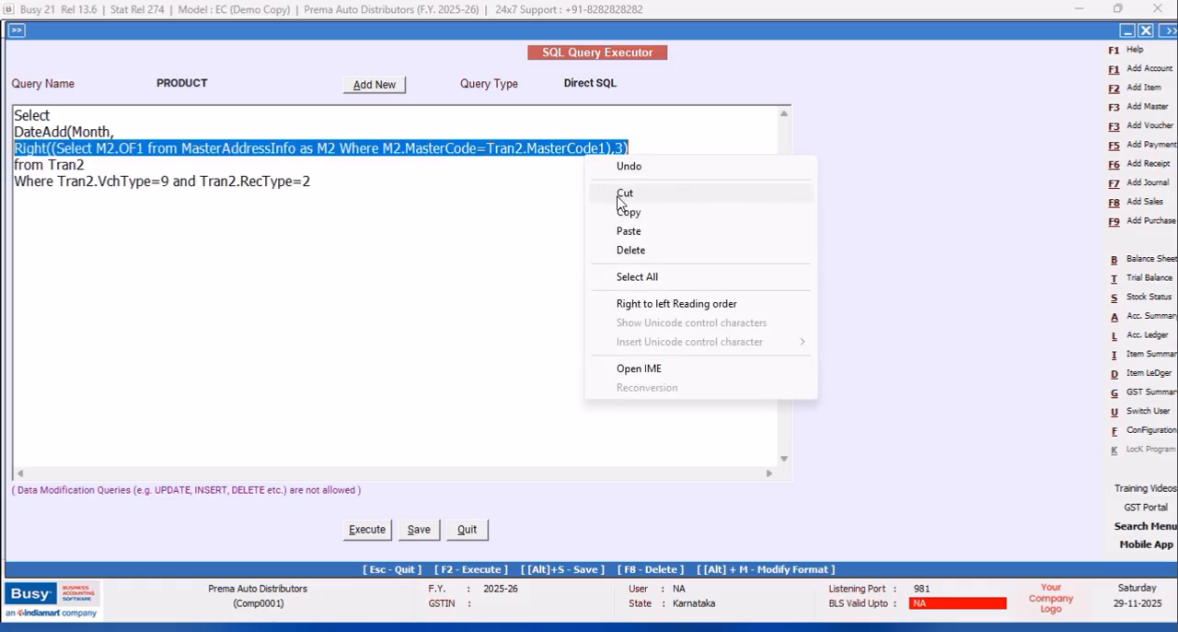
pyautogui.click(626, 215)
pyautogui.click(634, 150)
# Wrap the Right expression in a CAST as Varchar, ending it with a comma for the next DateAdd argument.
pyautogui.click(15, 149)
pyautogui.write('CAST')
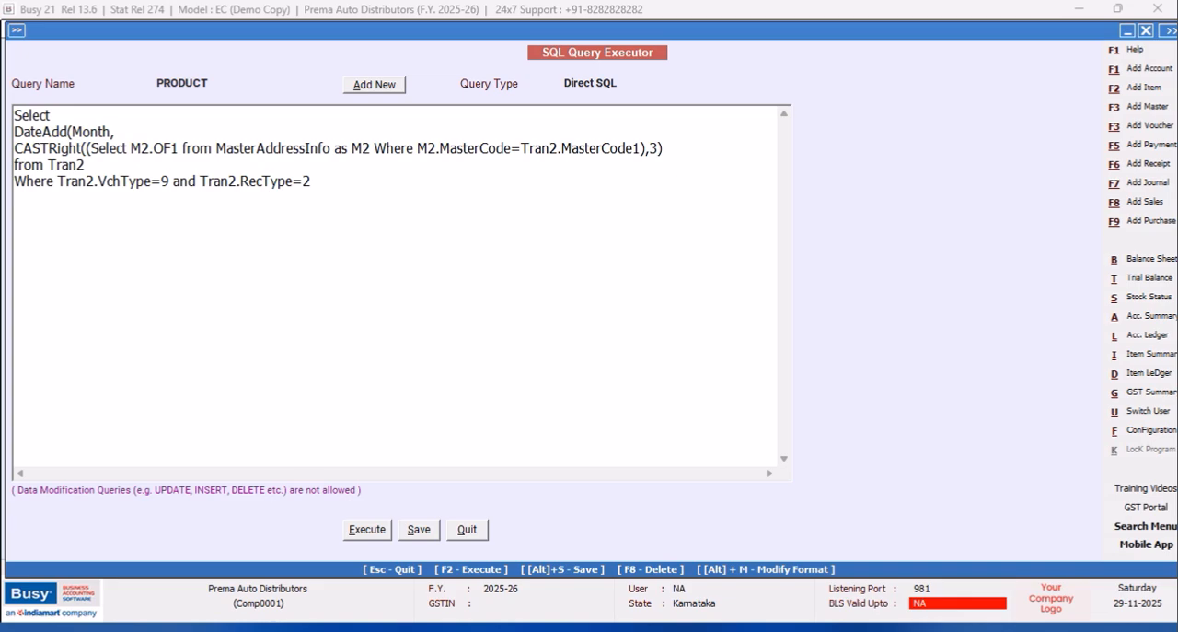
pyautogui.write('(')
pyautogui.click(687, 154)
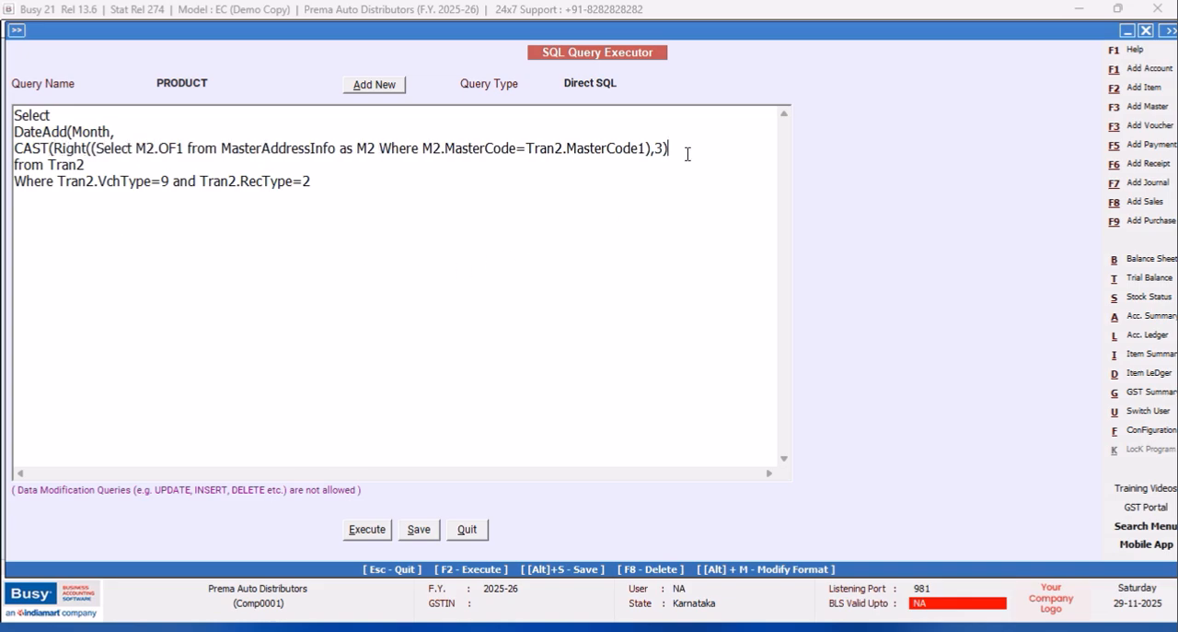
pyautogui.write('as ')
pyautogui.write('Varchar')
pyautogui.write('),')
pyautogui.write('GT')
# Complete the DateAdd function with Tran2.Date and a closing parenthesis, and try executing the query.
pyautogui.press('BackSpace')
pyautogui.press('BackSpace')
pyautogui.write('Tran2.D')
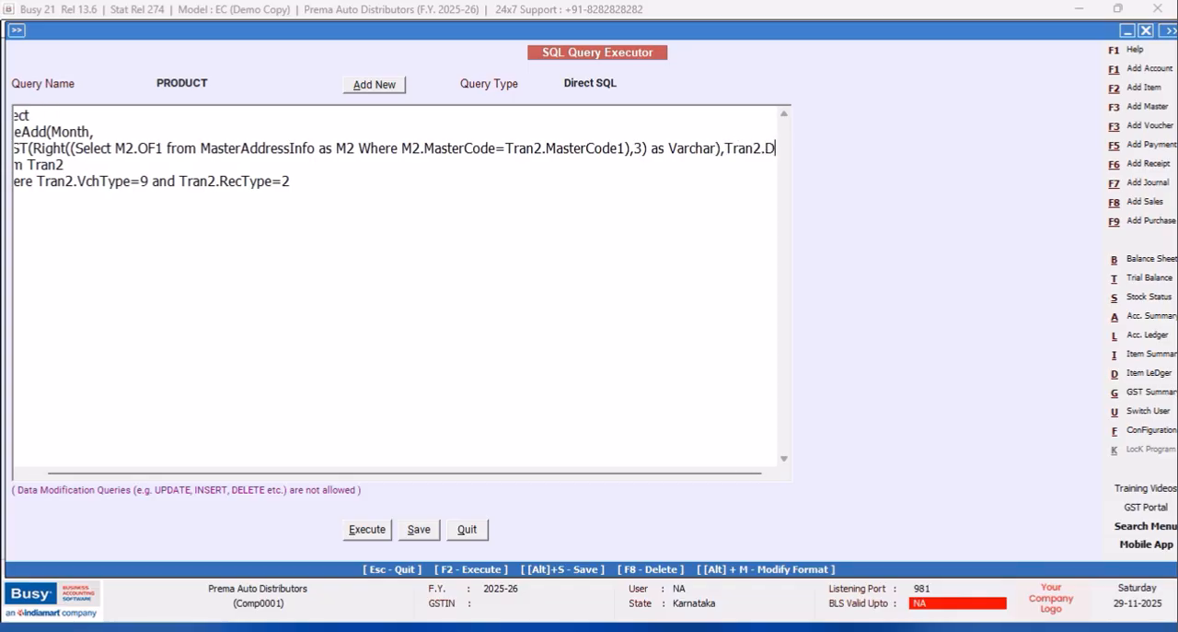
pyautogui.write('ate)')
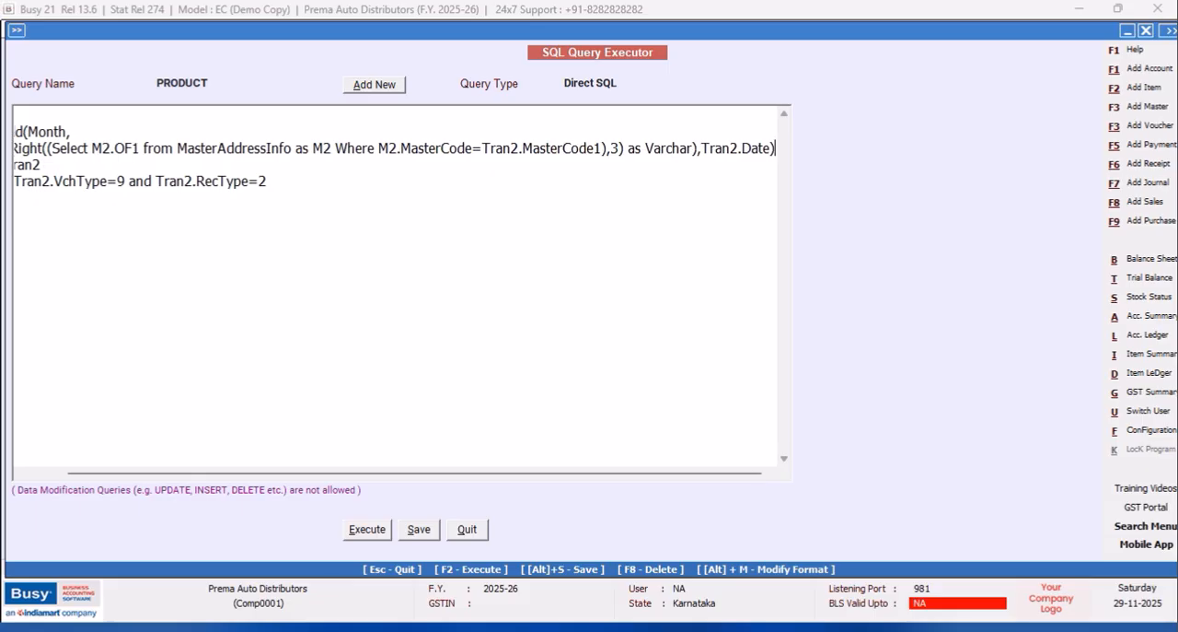
pyautogui.click(365, 529)
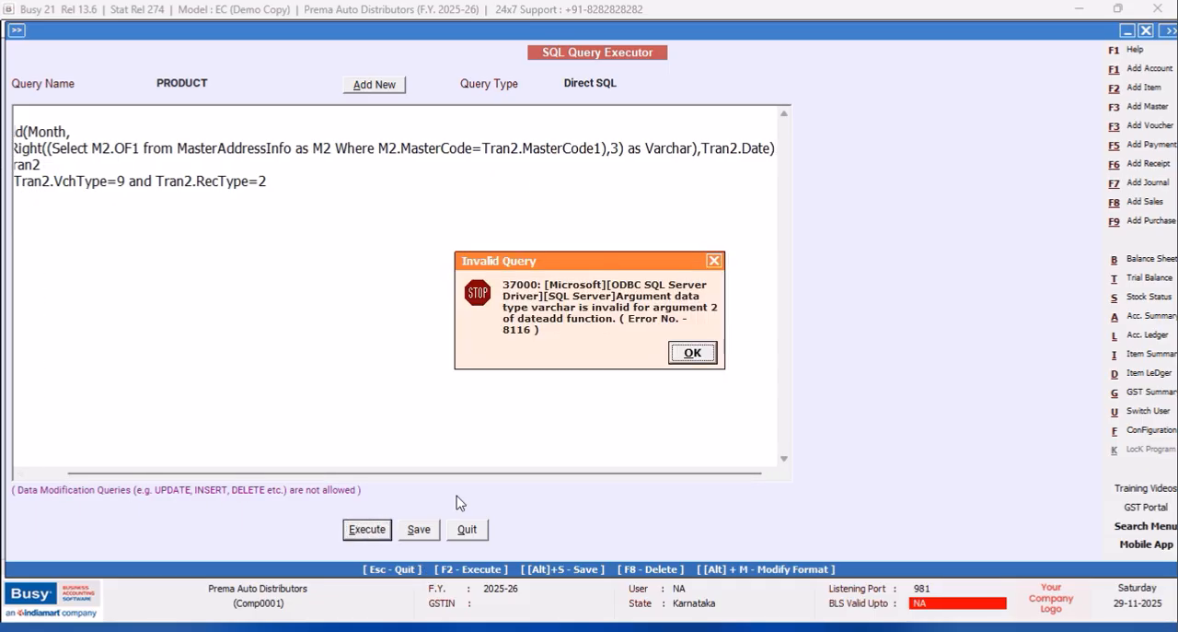
pyautogui.click(688, 354)
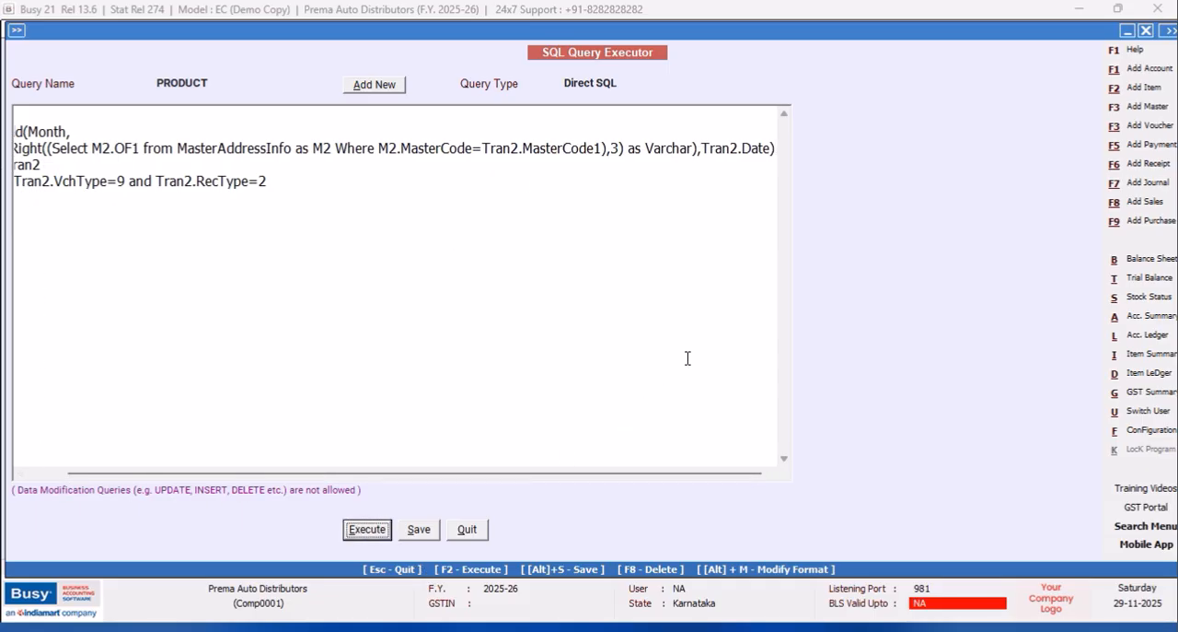
# Change the CAST data type in the DateAdd expression to Decimal(8,2).
pyautogui.click(693, 148)
pyautogui.press('BackSpace')
pyautogui.press('BackSpace')
pyautogui.press('BackSpace')
pyautogui.press('BackSpace')
pyautogui.press('BackSpace')
pyautogui.press('BackSpace')
pyautogui.press('BackSpace')
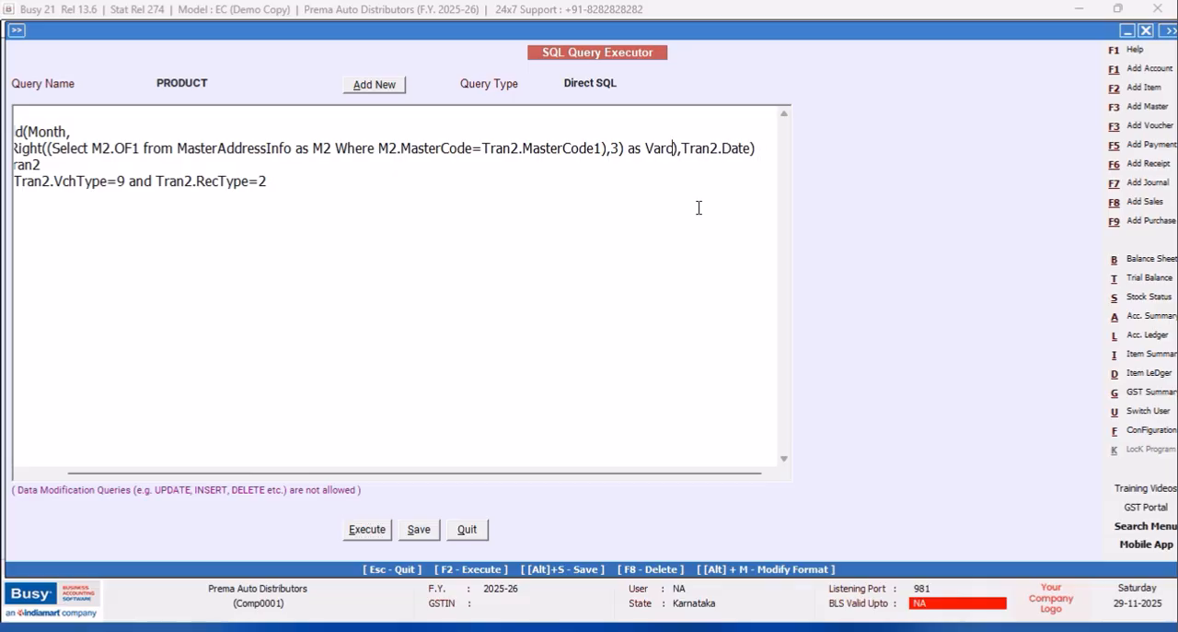
pyautogui.write('Decimal')
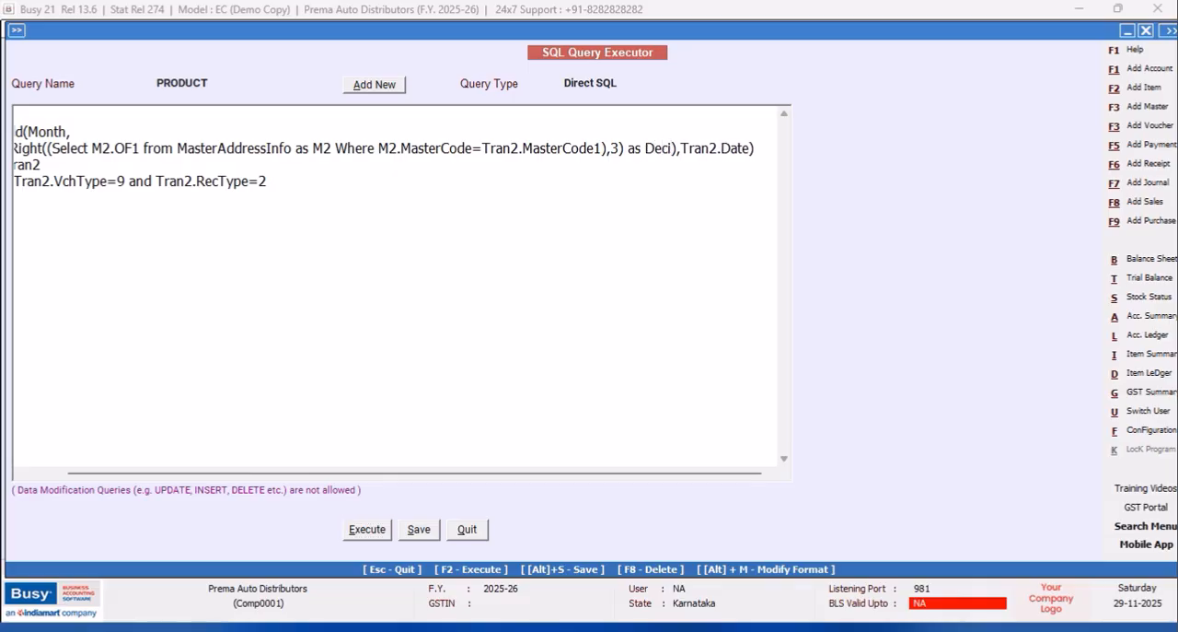
pyautogui.write('(8,2)')
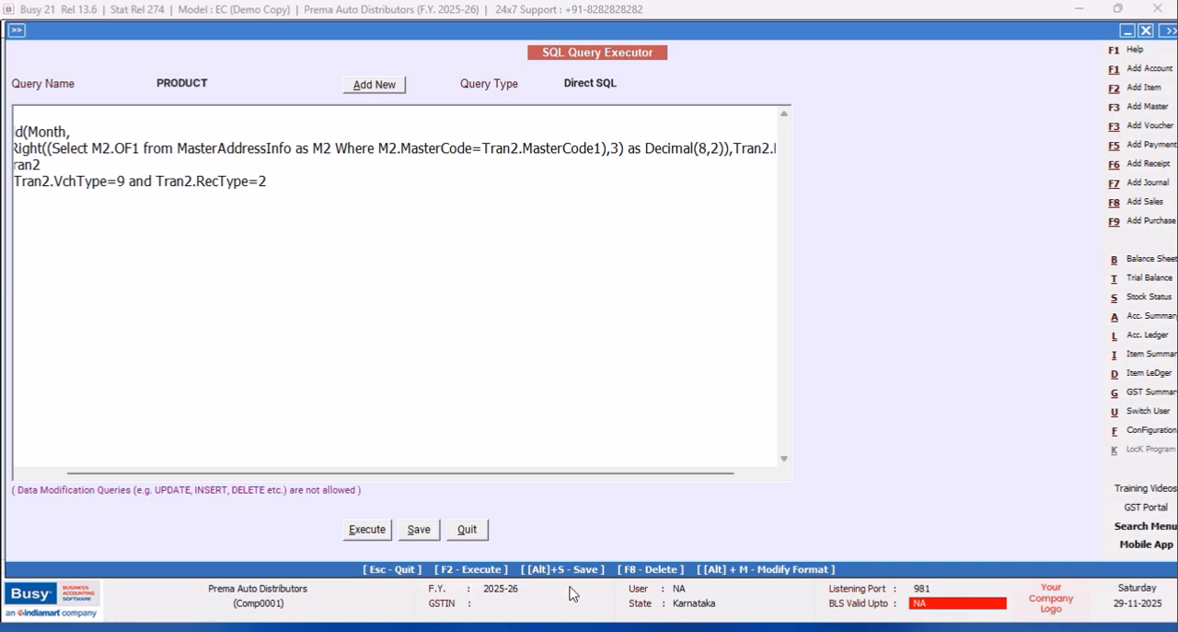
# Execute the PRODUCT query to check the calculated dates, and return to the query editor.
pyautogui.click(368, 531)
pyautogui.click(689, 355)
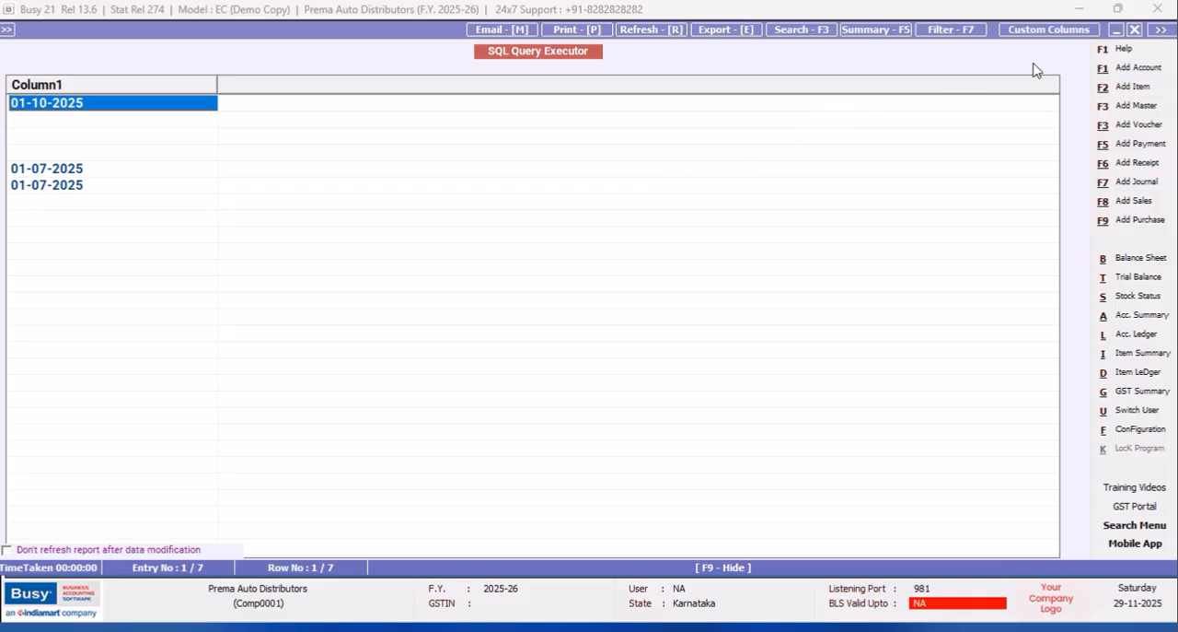
pyautogui.click(1135, 29)
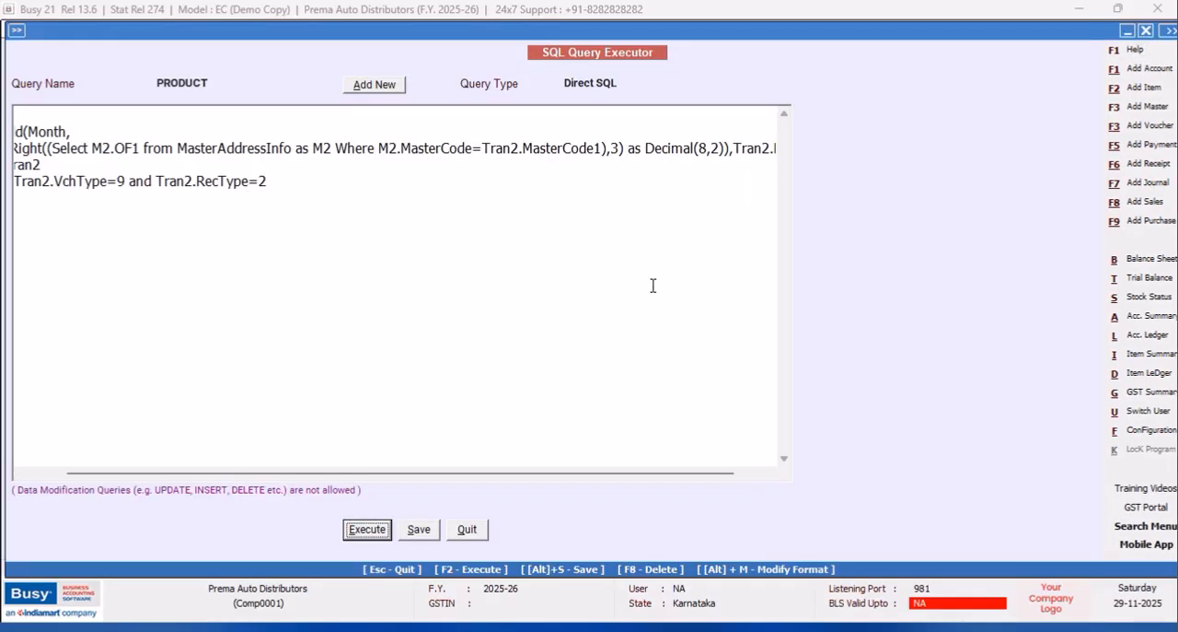
# Add a comma after the DateAdd function and paste the copied Right expression on a new line above "from Tran2".
pyautogui.moveTo(523, 470); pyautogui.dragTo(696, 391)
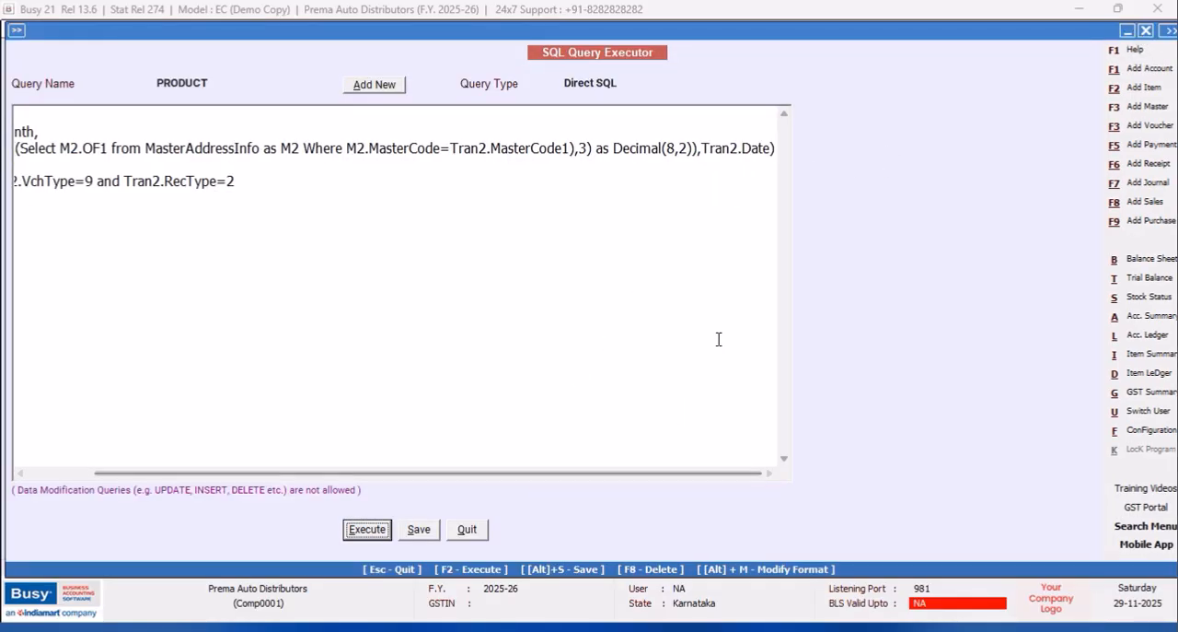
pyautogui.click(774, 148)
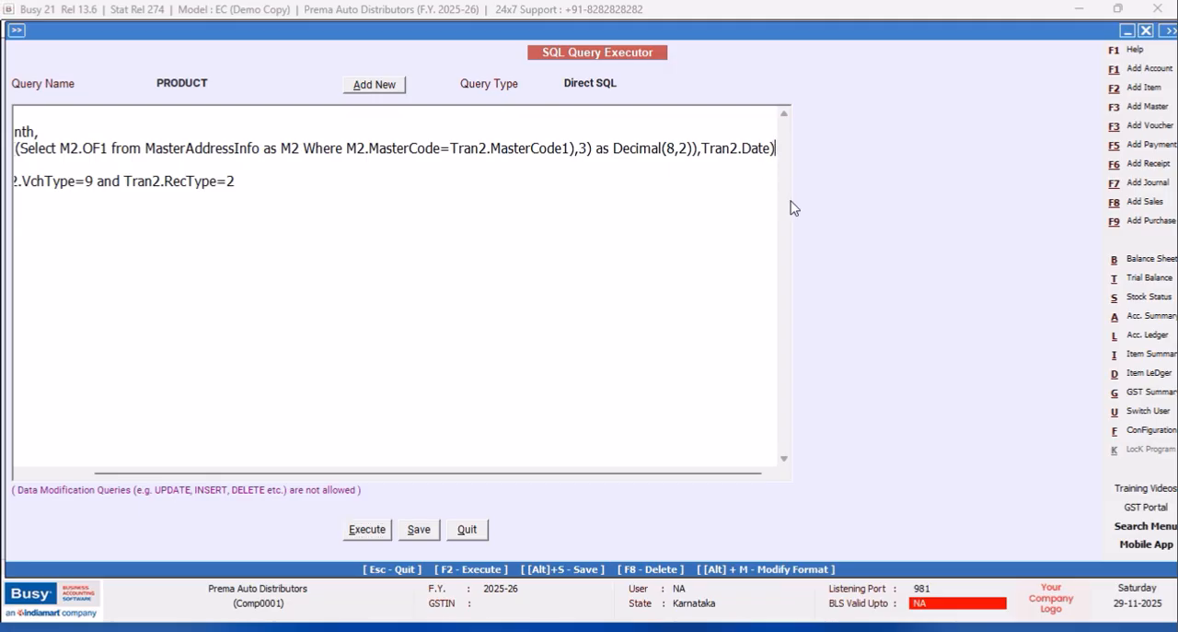
pyautogui.press('BackSpace')
pyautogui.press('BackSpace')
pyautogui.press('BackSpace')
pyautogui.press('BackSpace')
pyautogui.press('BackSpace')
pyautogui.press('BackSpace')
pyautogui.press('BackSpace')
pyautogui.press('BackSpace')
pyautogui.press('BackSpace')
pyautogui.press('BackSpace')
pyautogui.press('BackSpace')
pyautogui.press('Return')
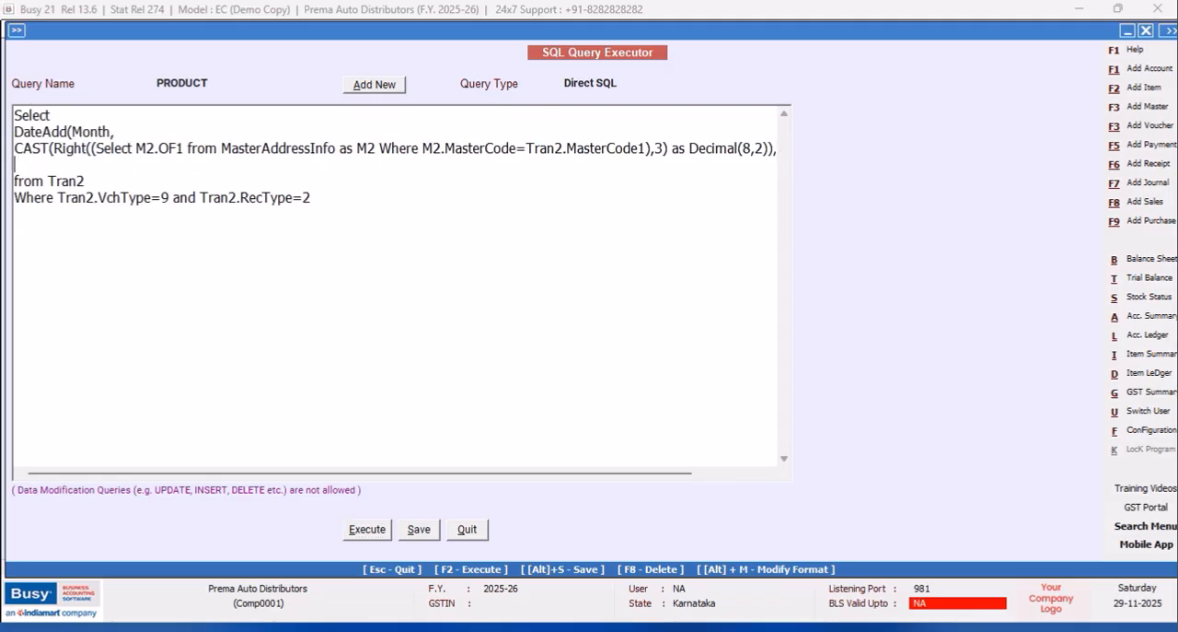
pyautogui.hotkey('ctrl', 'v')
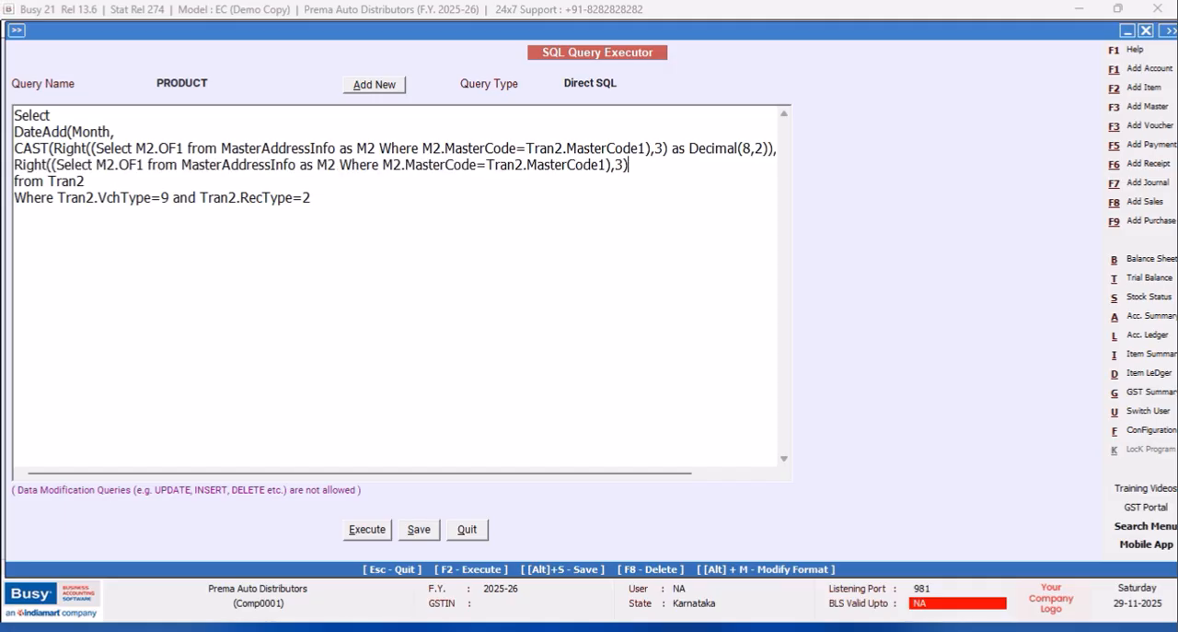
# Execute the query, narrow the first result column to fit its dates, and return to the query editor.
pyautogui.click(367, 530)
pyautogui.click(693, 352)
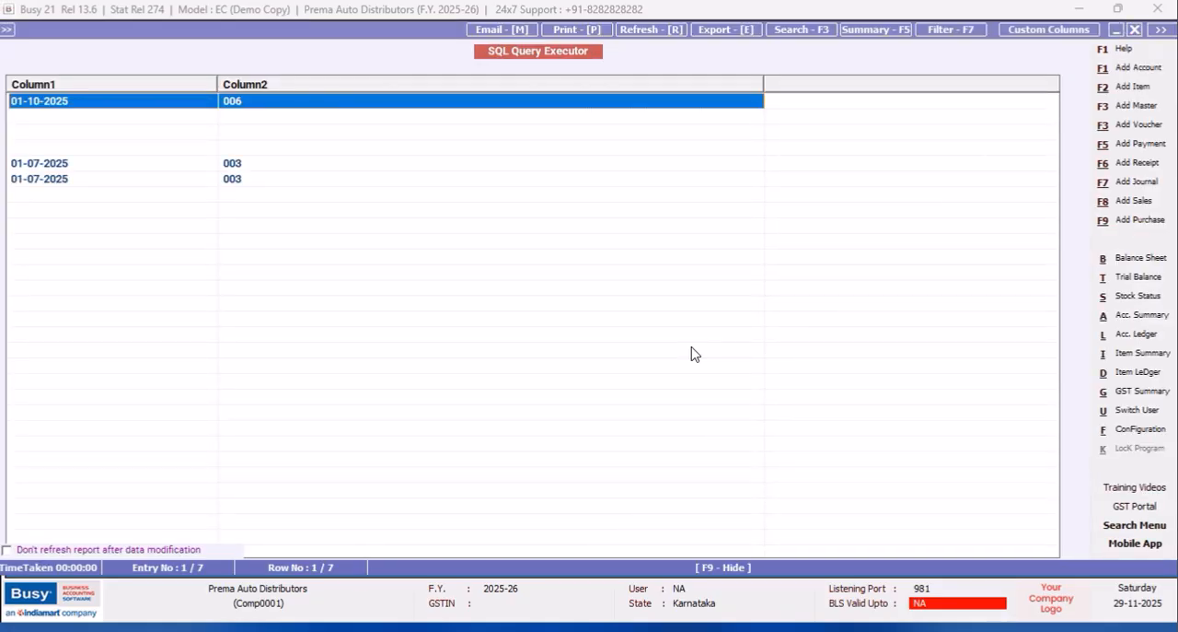
pyautogui.moveTo(218, 84); pyautogui.dragTo(82, 84)
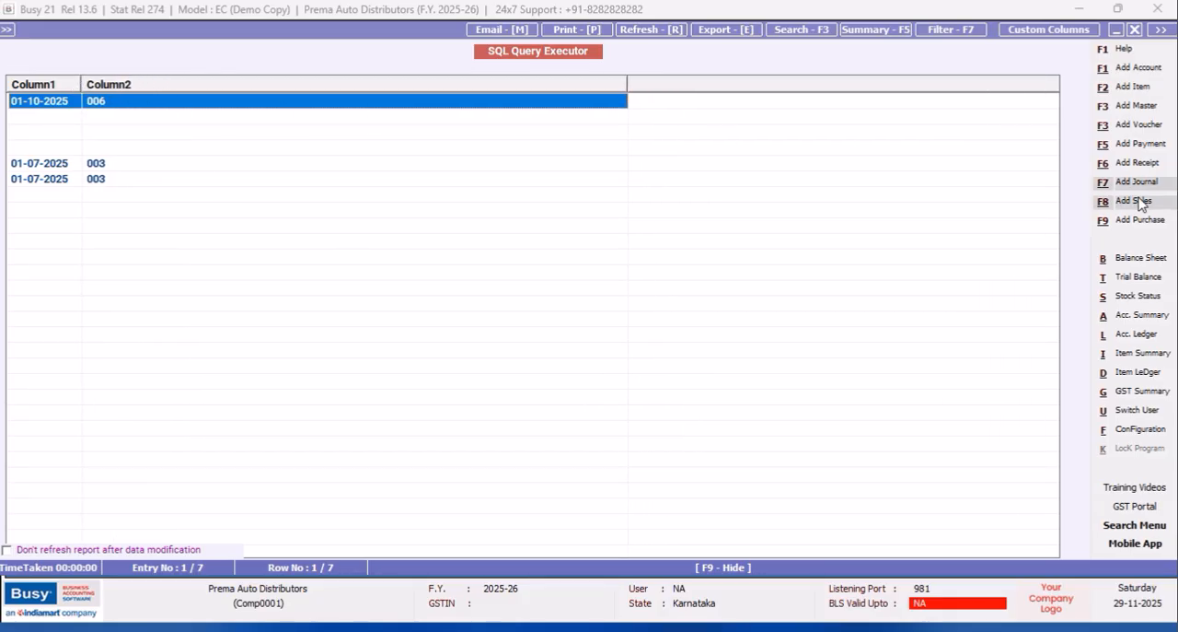
pyautogui.click(1138, 31)
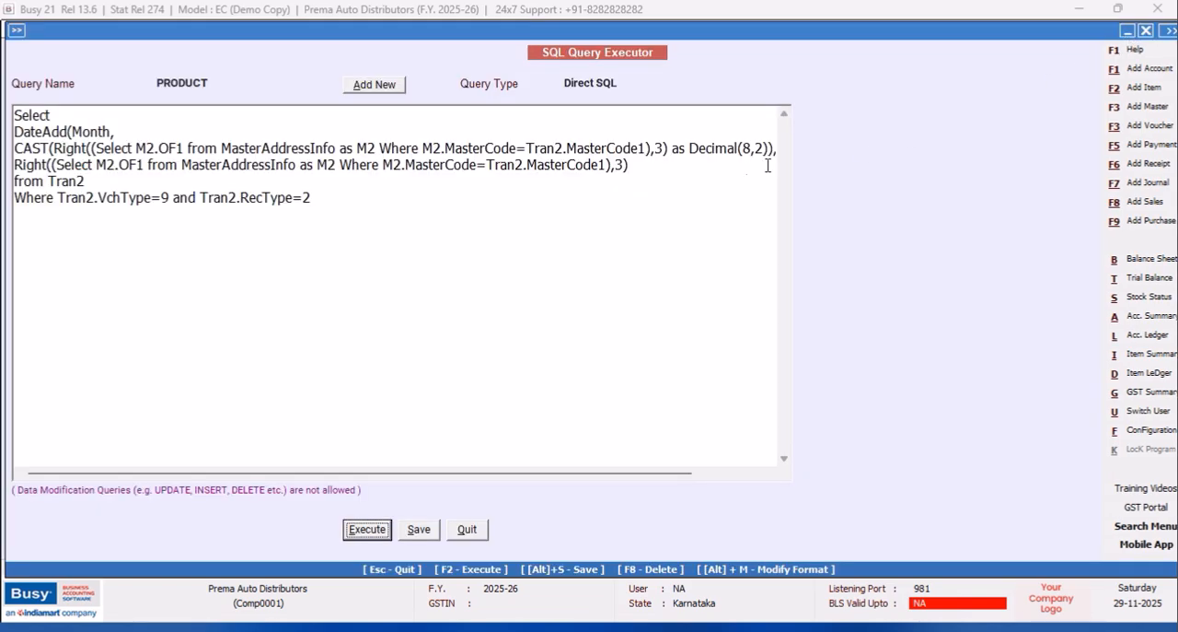
# Alias the second Right expression "as Months" and the DateAdd function "as Date".
pyautogui.click(644, 167)
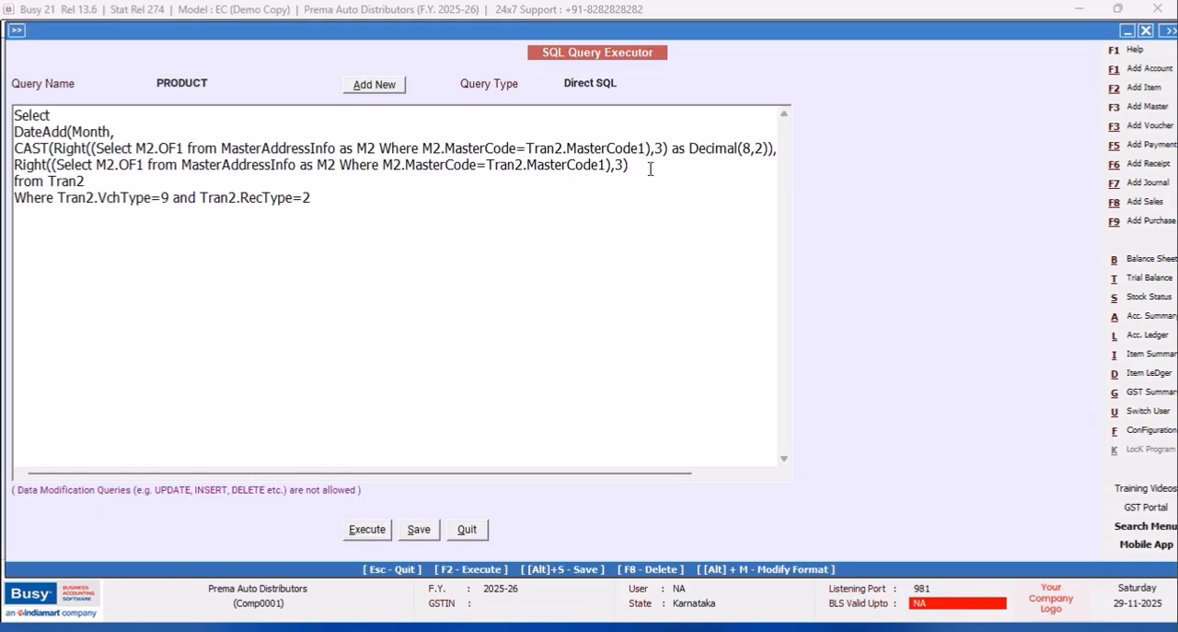
pyautogui.write('as Month')
pyautogui.moveTo(484, 475); pyautogui.dragTo(595, 462)
pyautogui.write('hs')
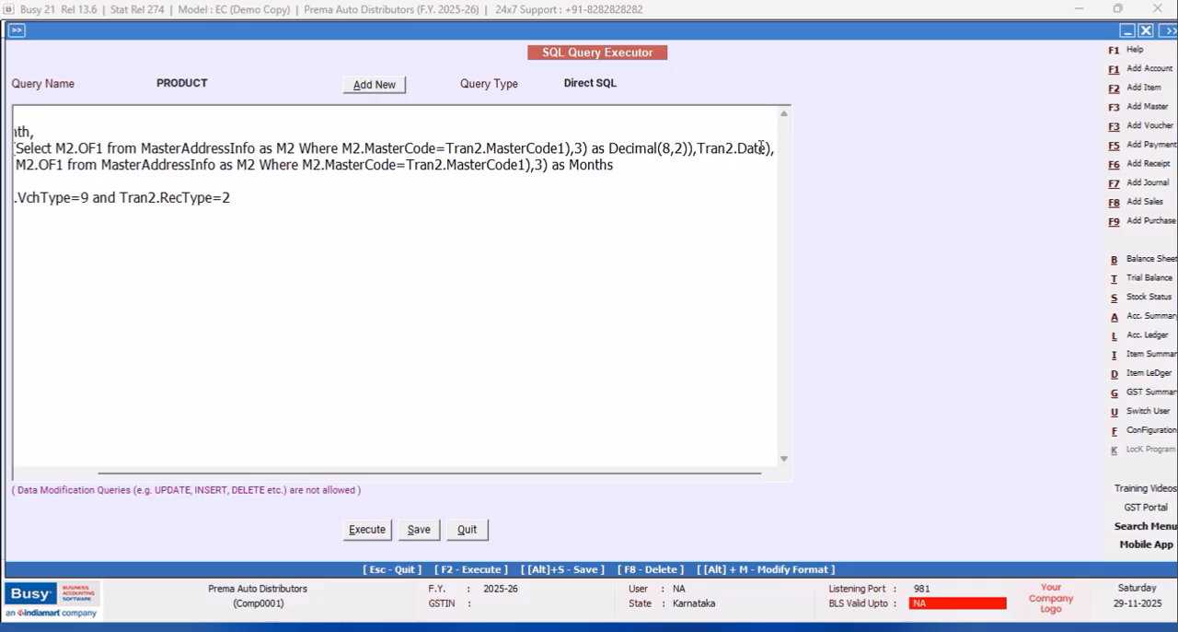
pyautogui.write(' as Date')
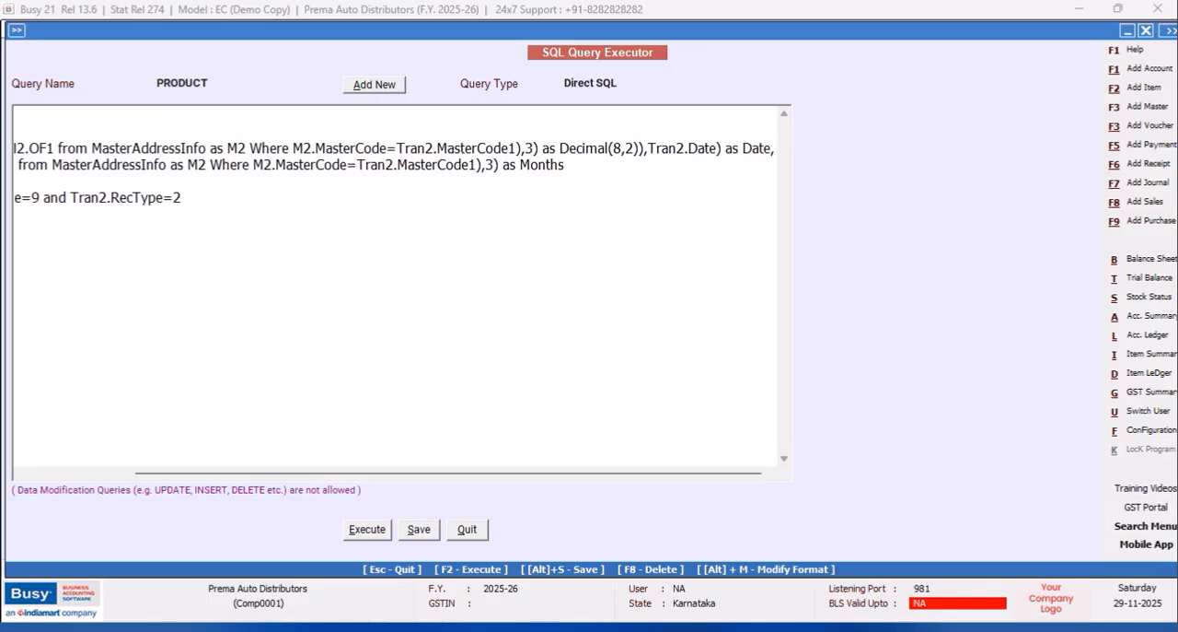
# Execute the query to check the Date and Months column headings, and close the results.
pyautogui.click(369, 531)
pyautogui.click(692, 358)
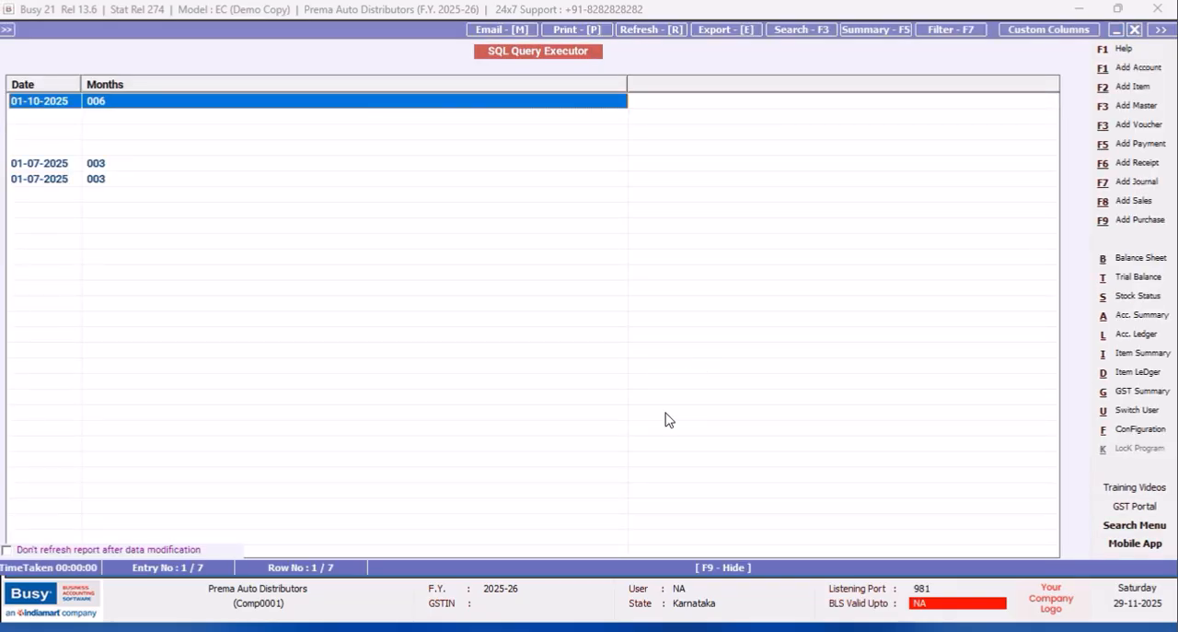
pyautogui.click(1136, 31)
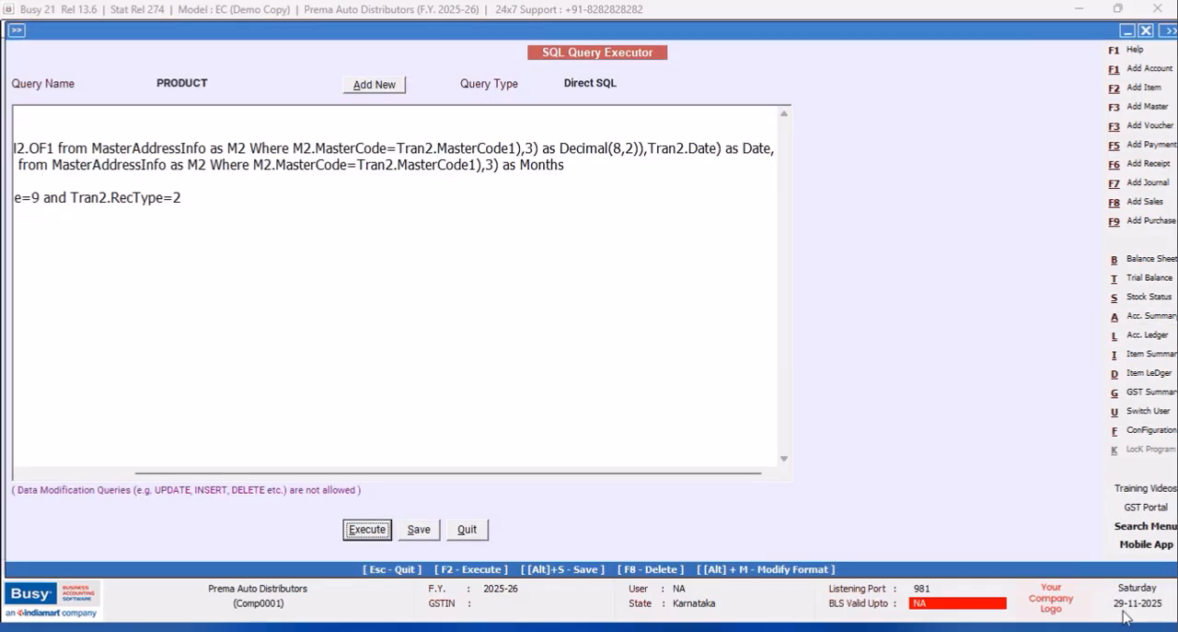
# Move the VchType and RecType conditions to a new line below Where, starting with "and".
pyautogui.click(55, 191)
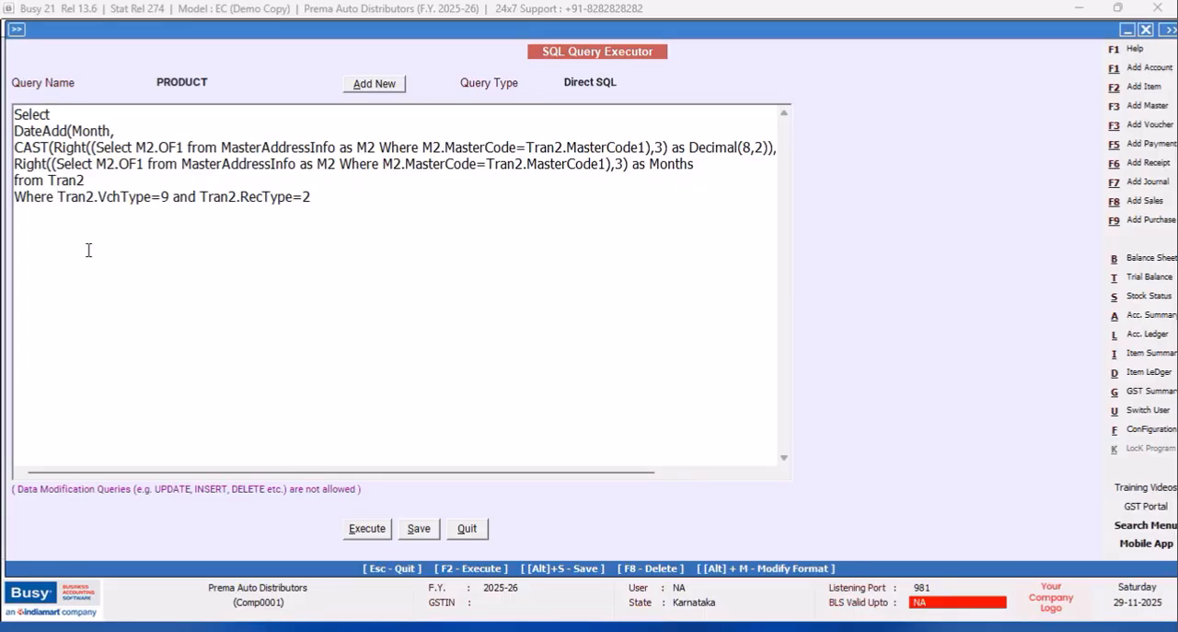
pyautogui.press('Return')
pyautogui.write('and')
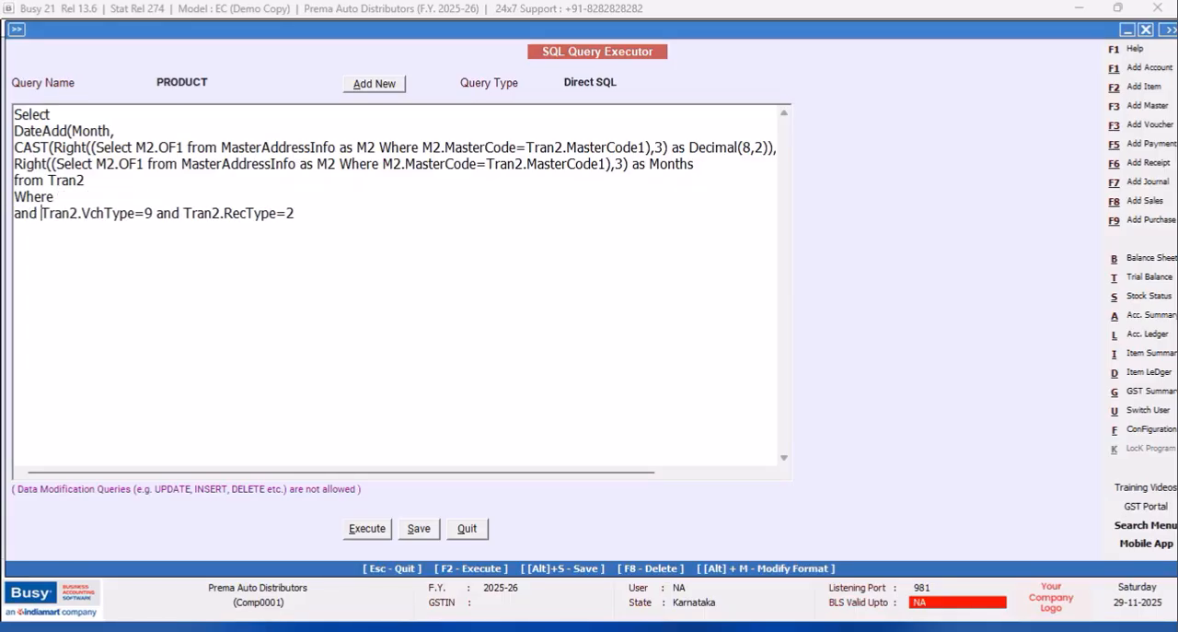
pyautogui.write('T')
pyautogui.press('Tab')
pyautogui.click(69, 197)
pyautogui.write('ran2.MasterCode1=(Select Tr')
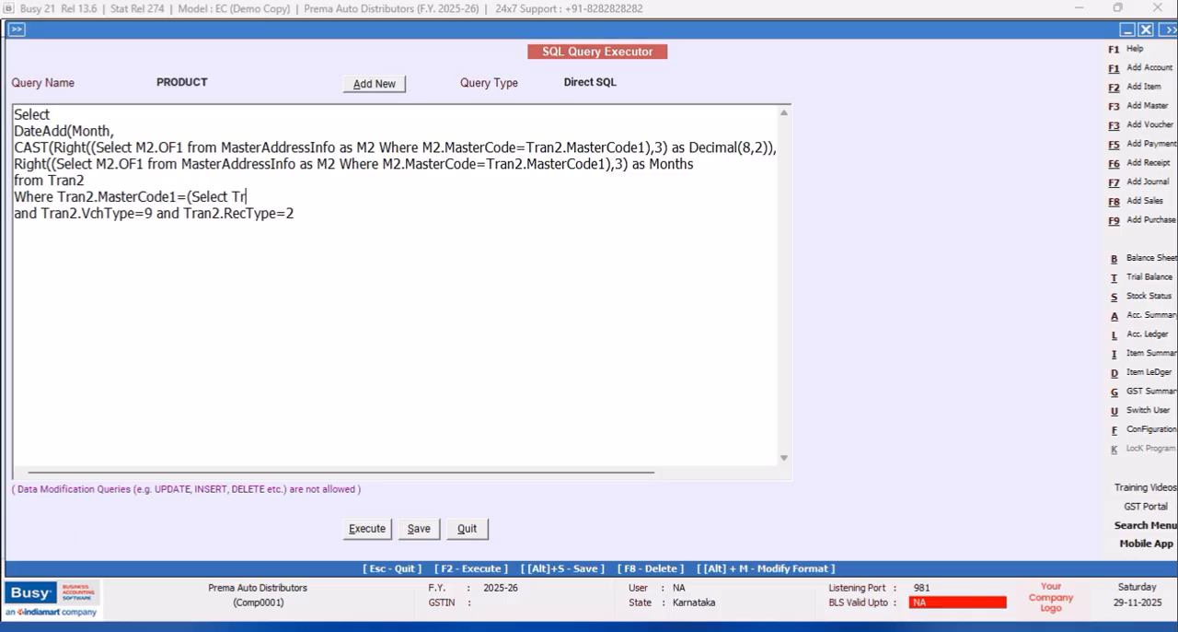
pyautogui.write('an2.MasterCod')
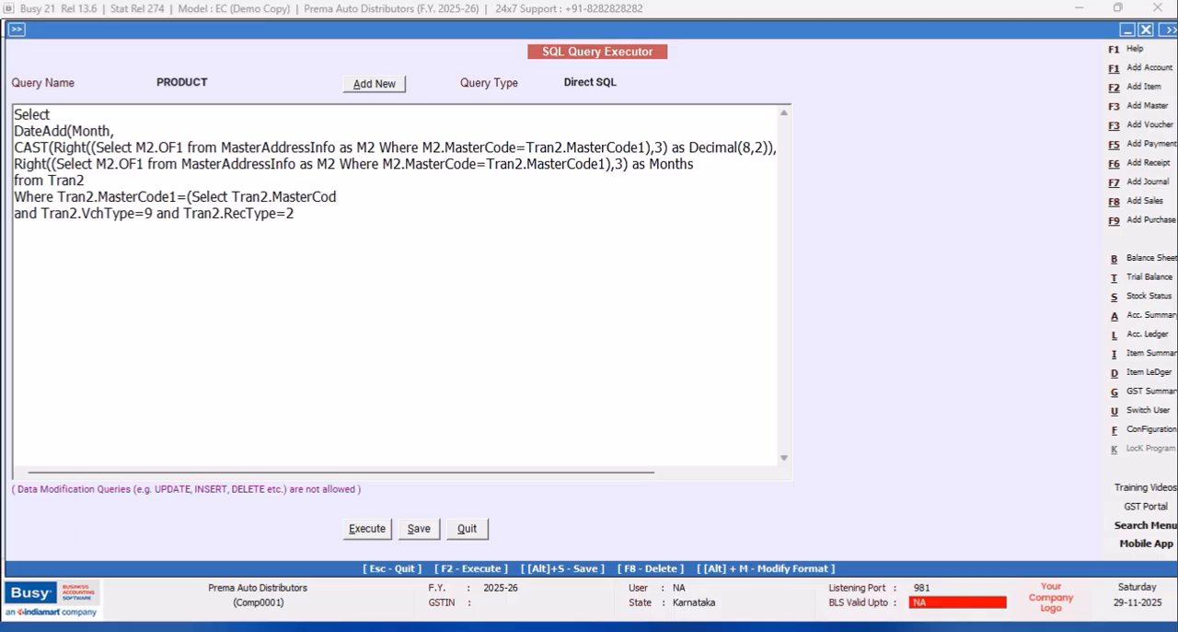
pyautogui.write('e1 from Tran2 Where Tran')
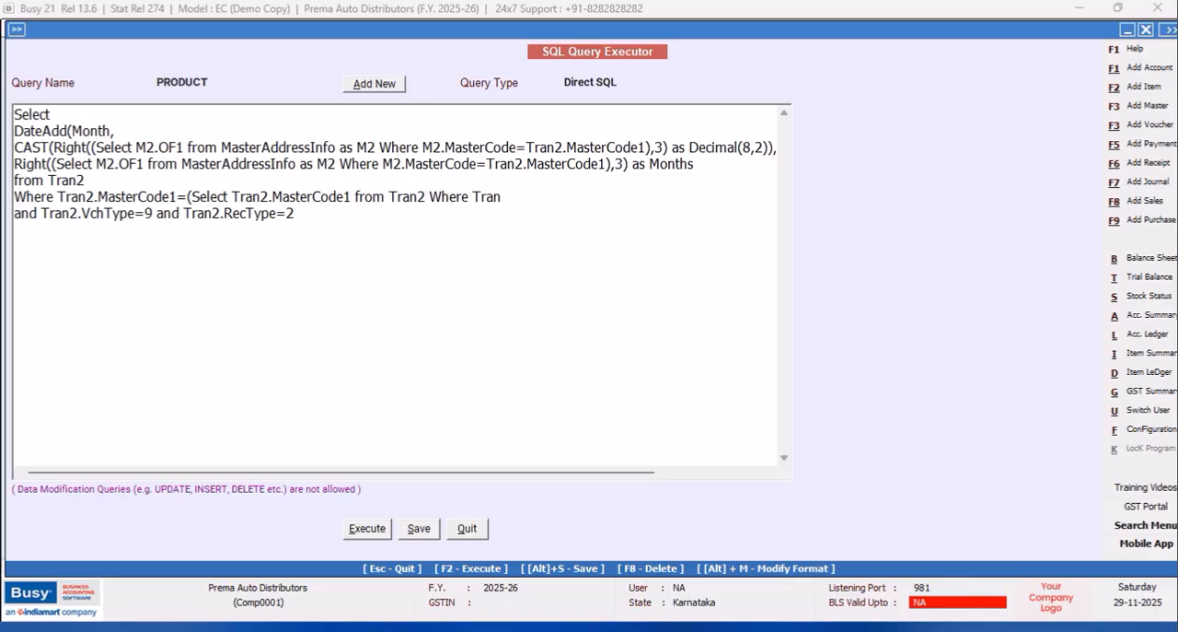
pyautogui.write('2.VchCode=@VchC')
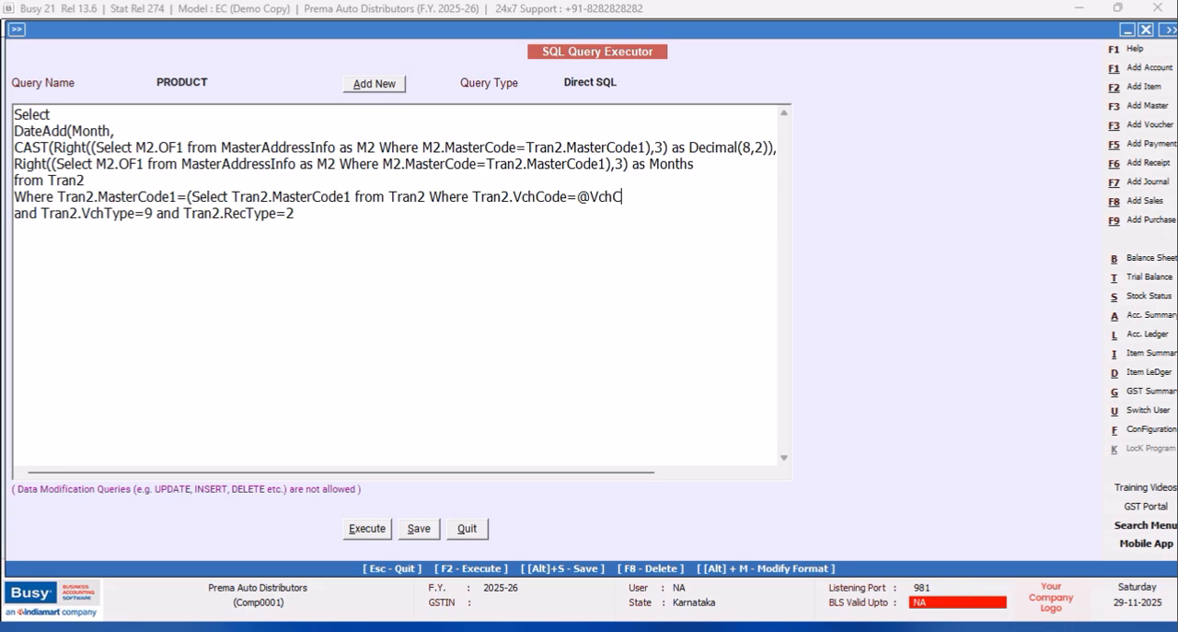
pyautogui.write('ode@')
pyautogui.press('Return')
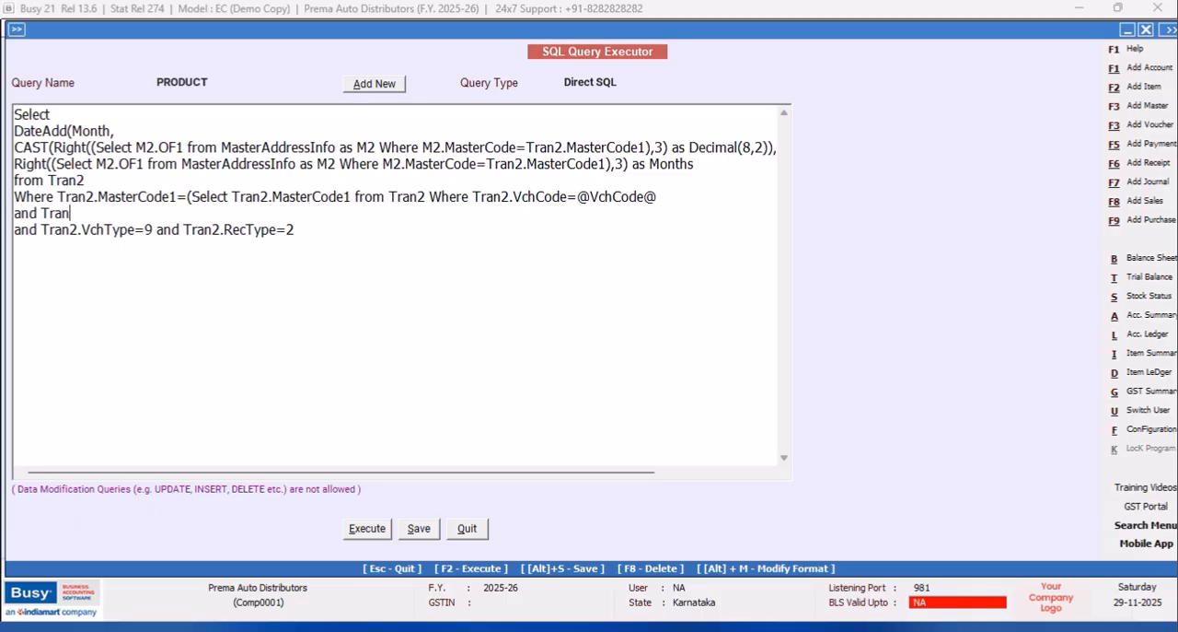
pyautogui.write('and Tran2.Srno=@ItemSrn')
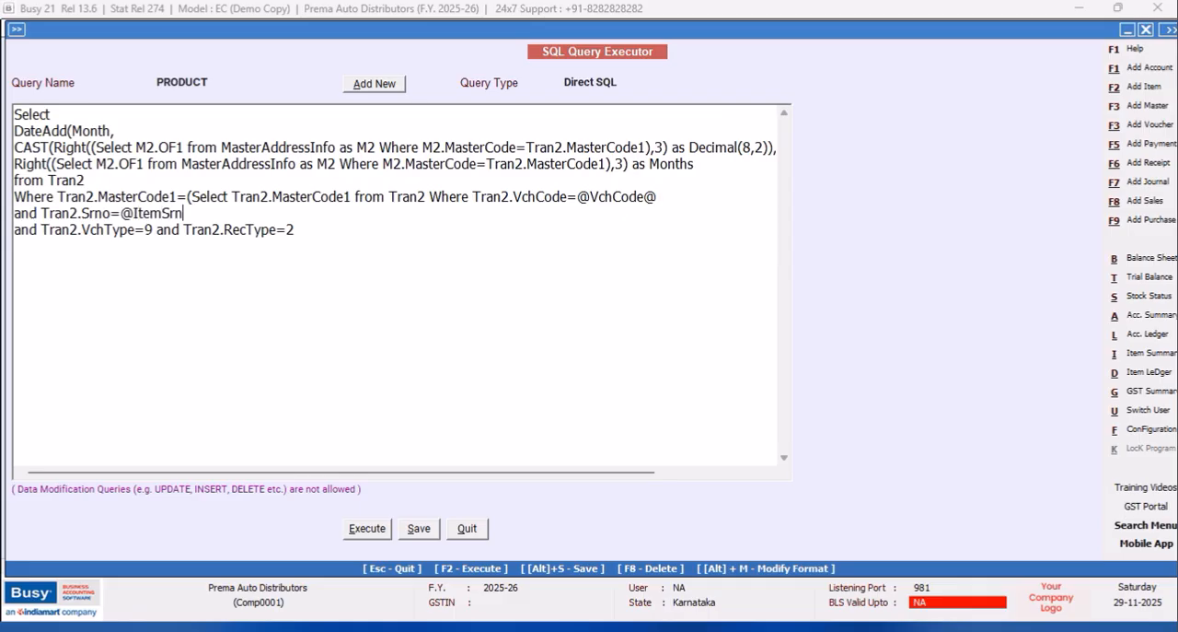
pyautogui.write('o@')
pyautogui.click(323, 223)
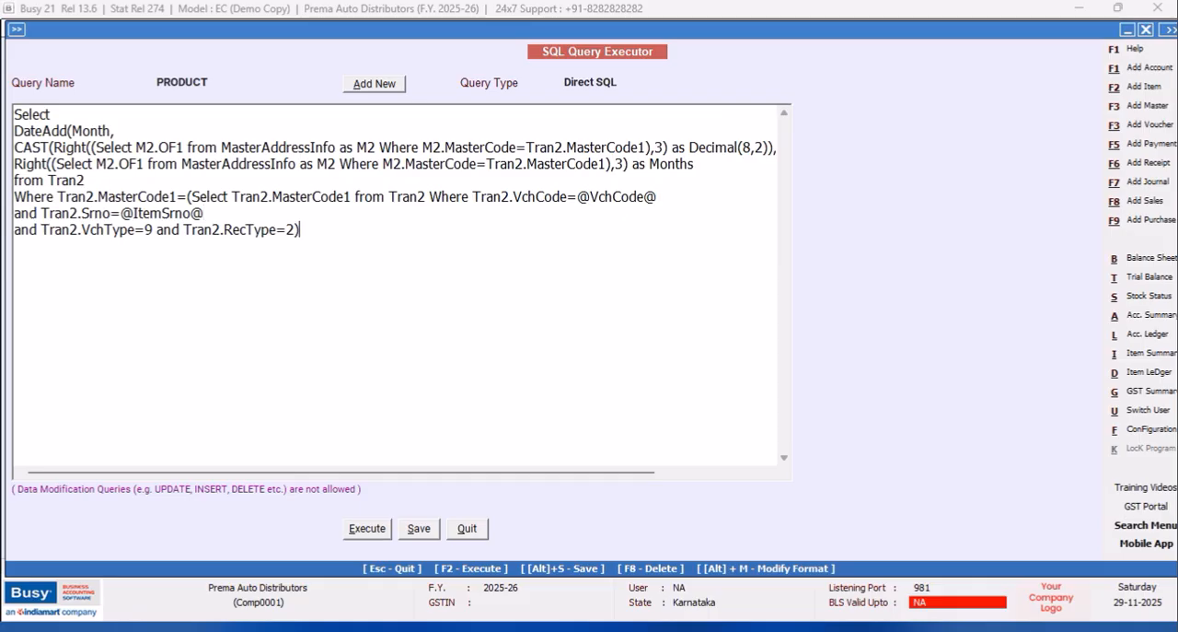
# Set the PRODUCT query's type to Item Details, save the query, and leave the SQL Query Executor.
pyautogui.click(617, 82)
pyautogui.click(785, 187)
pyautogui.click(785, 187)
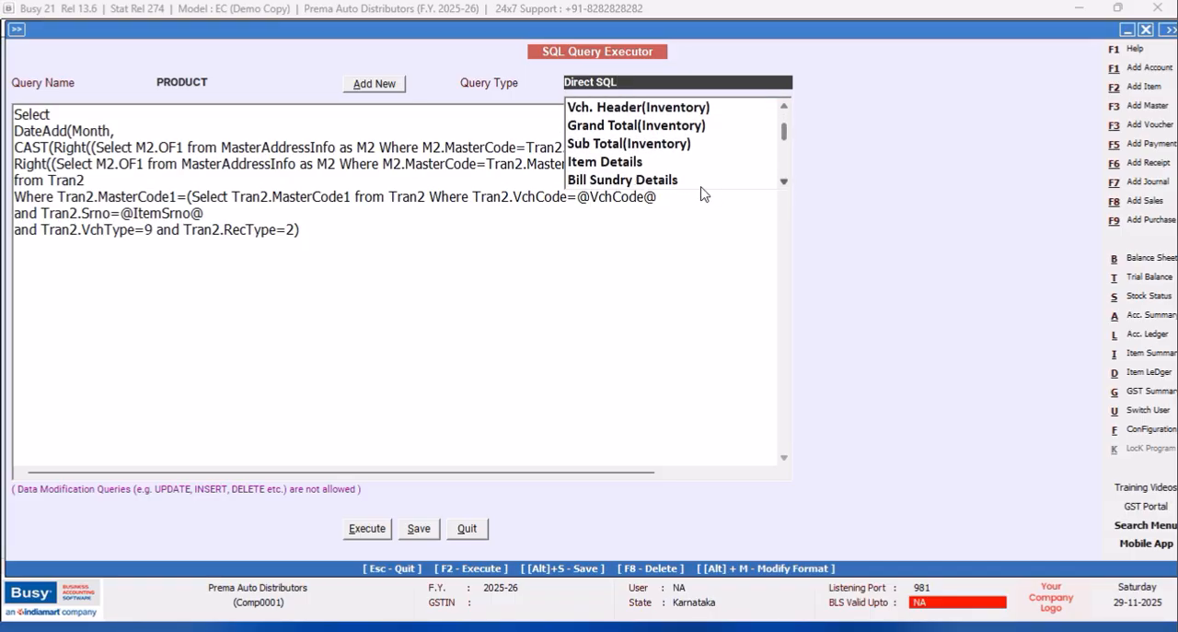
pyautogui.click(612, 164)
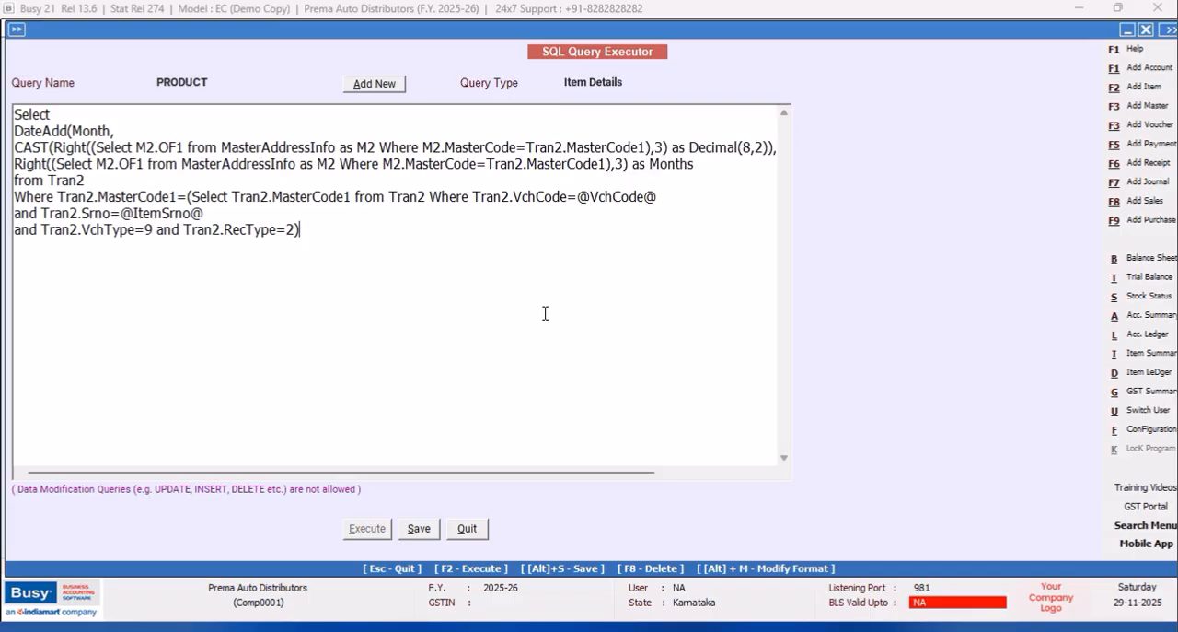
pyautogui.click(420, 531)
pyautogui.click(693, 353)
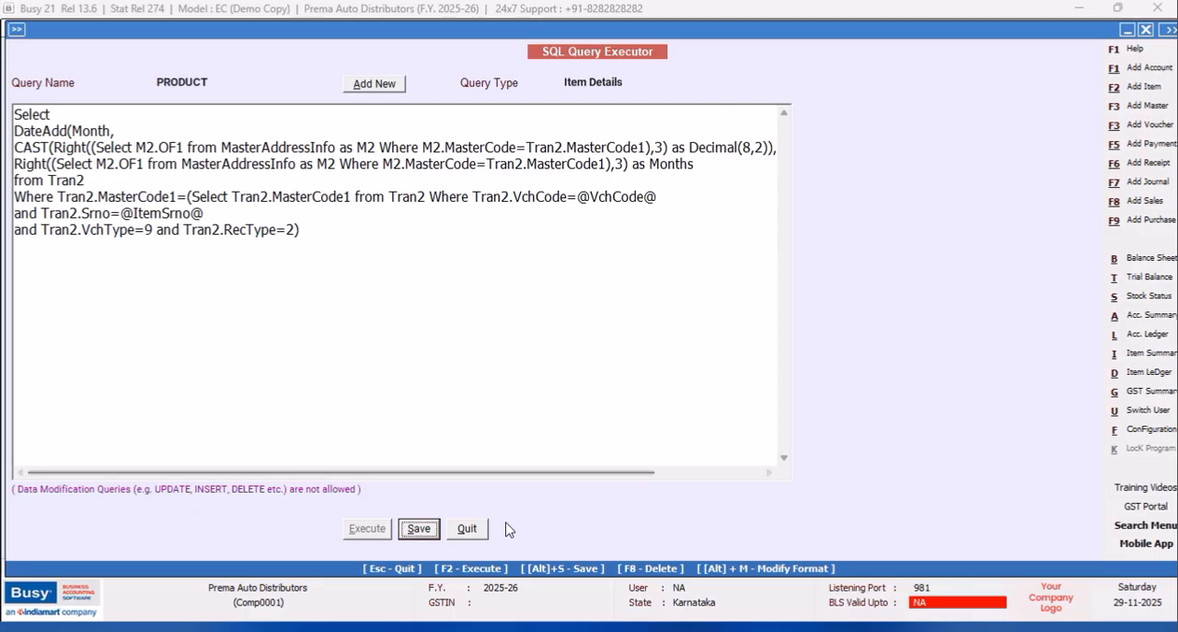
pyautogui.click(472, 530)
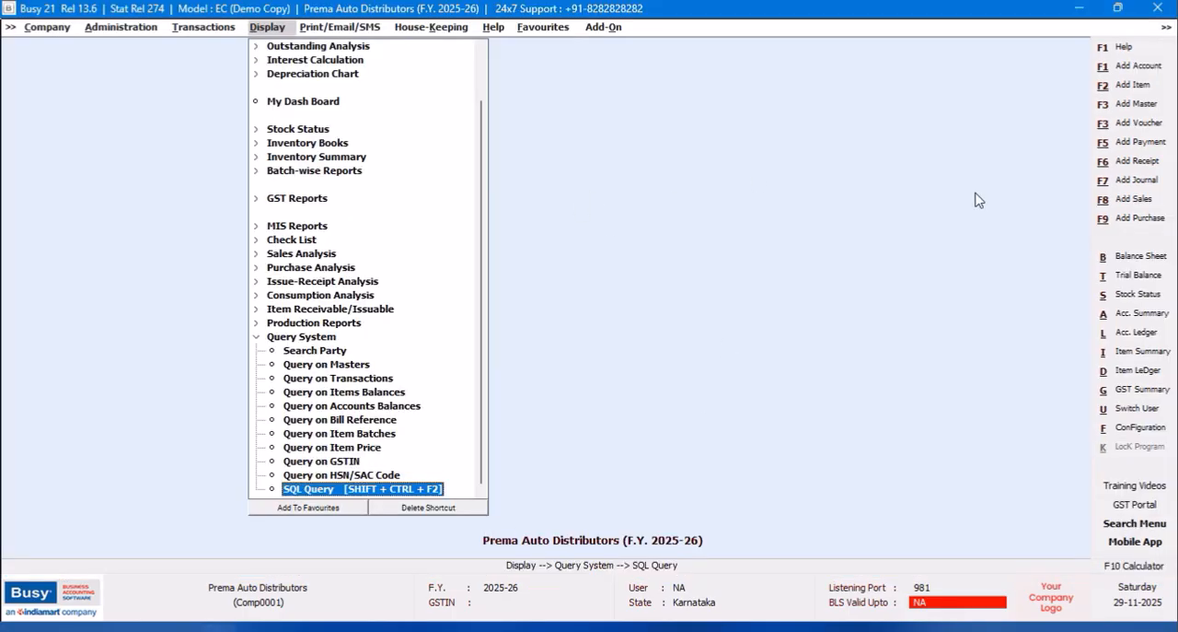
# Open the advanced invoice and document printing configuration and expand the Sales Invoice formats.
pyautogui.click(1133, 429)
pyautogui.click(192, 156)
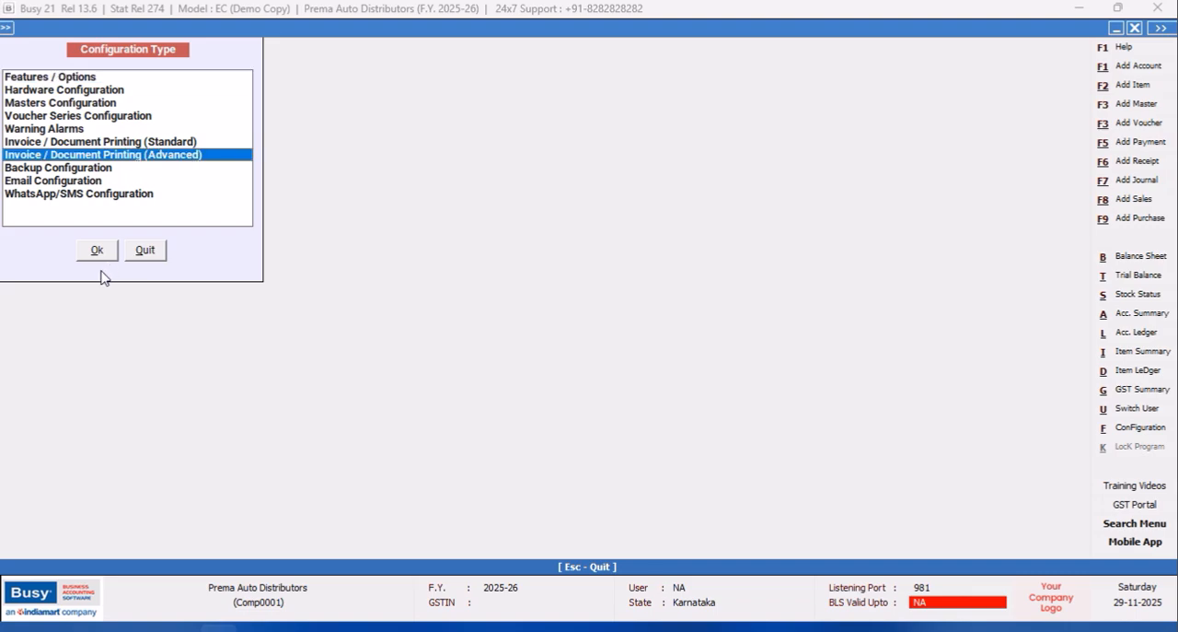
pyautogui.click(100, 253)
pyautogui.click(29, 102)
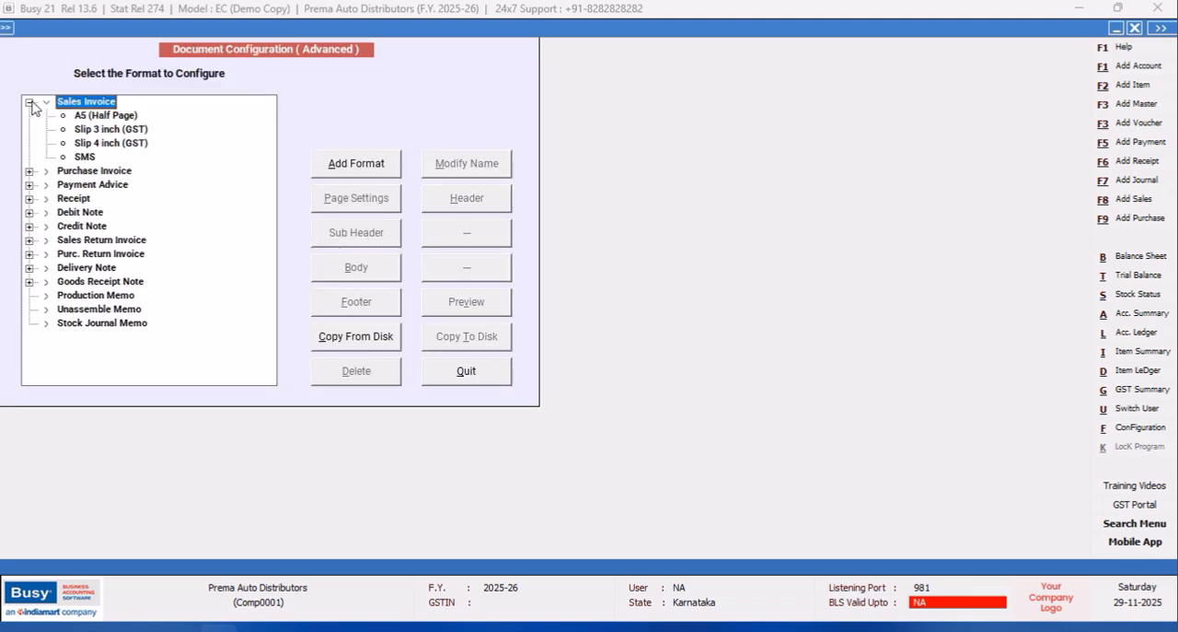
# Add a Sales Invoice format named PARTY WISE ITEM CODES and leave the advanced document configuration.
pyautogui.click(367, 174)
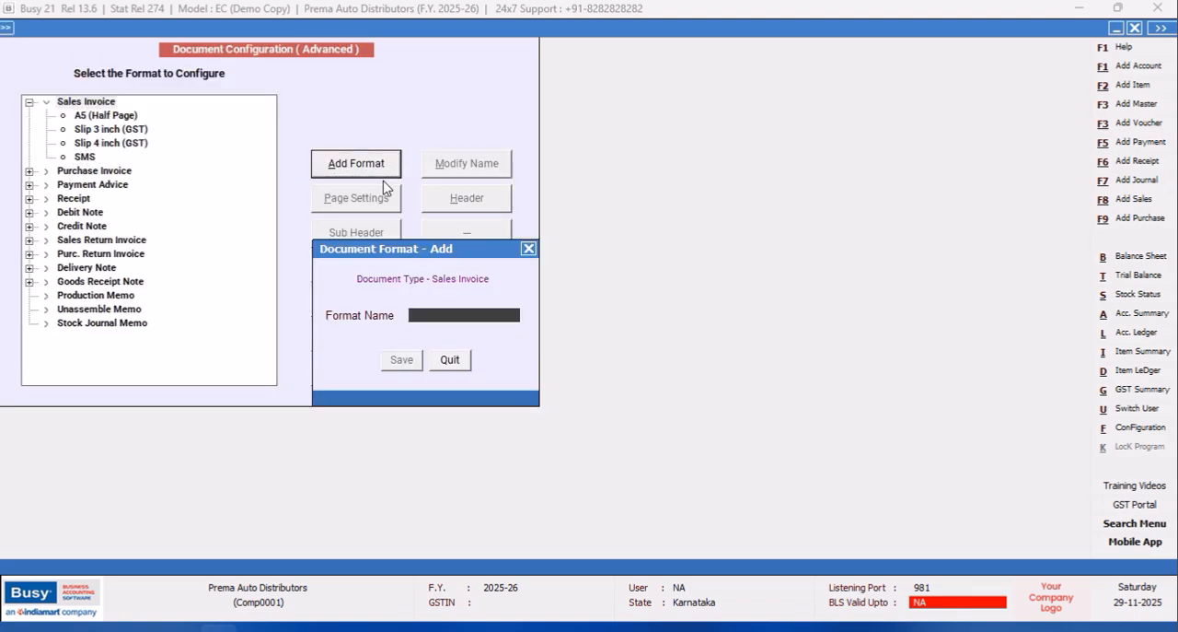
pyautogui.write('P')
pyautogui.write('ARTY WISE ITEM CODES')
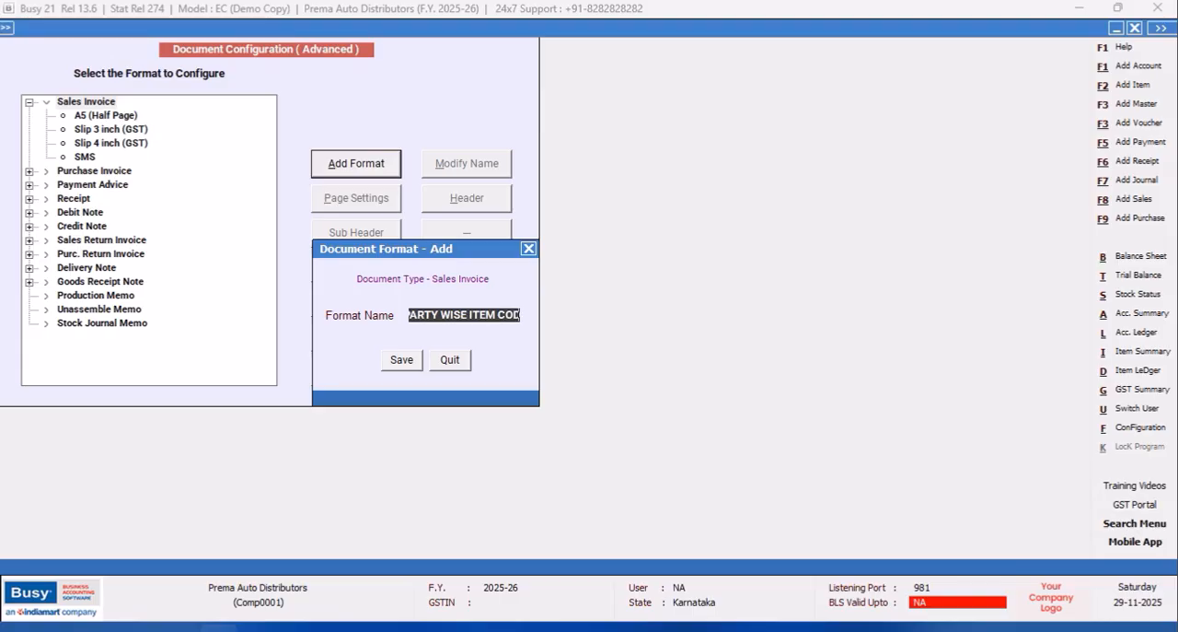
pyautogui.press('Return')
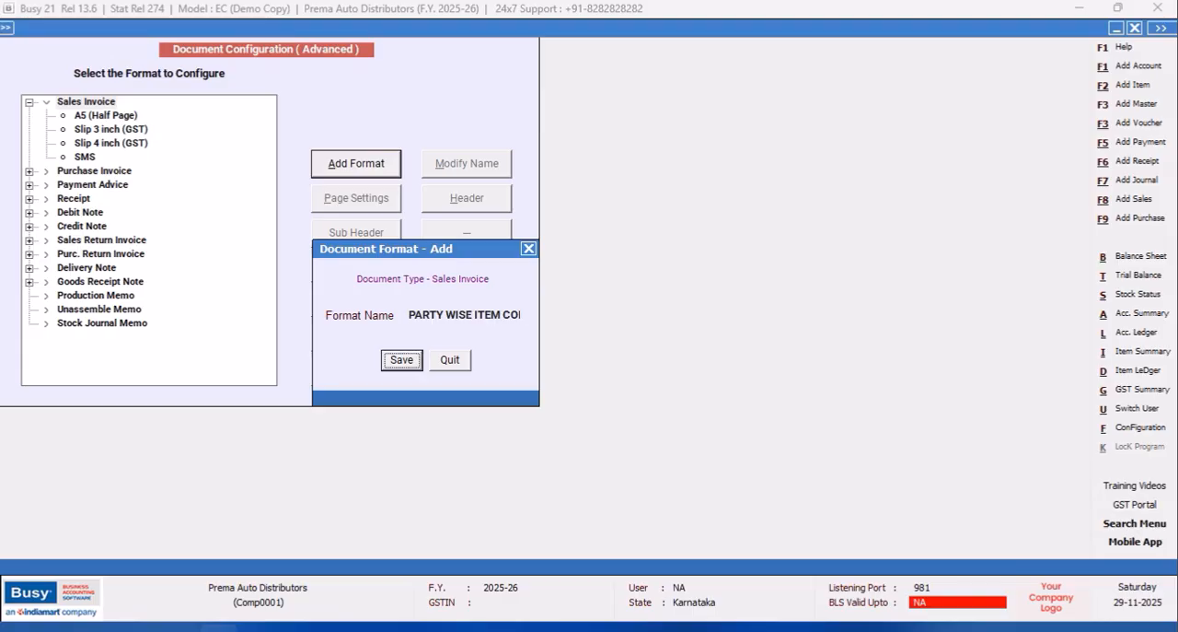
pyautogui.press('Return')
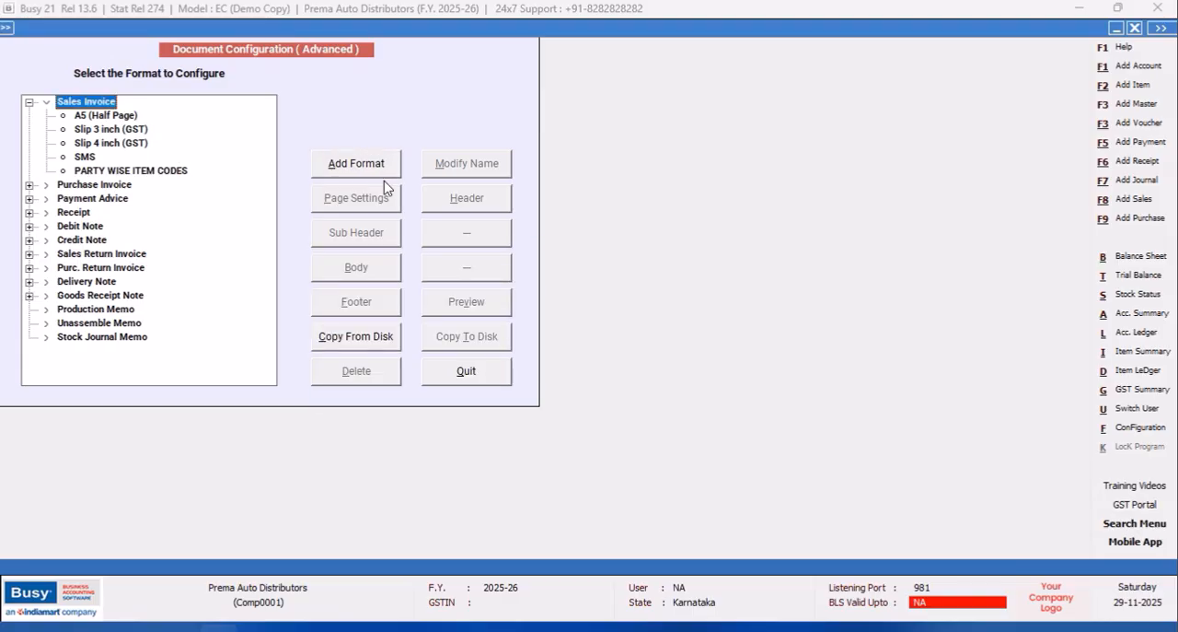
pyautogui.click(162, 172)
pyautogui.click(467, 378)
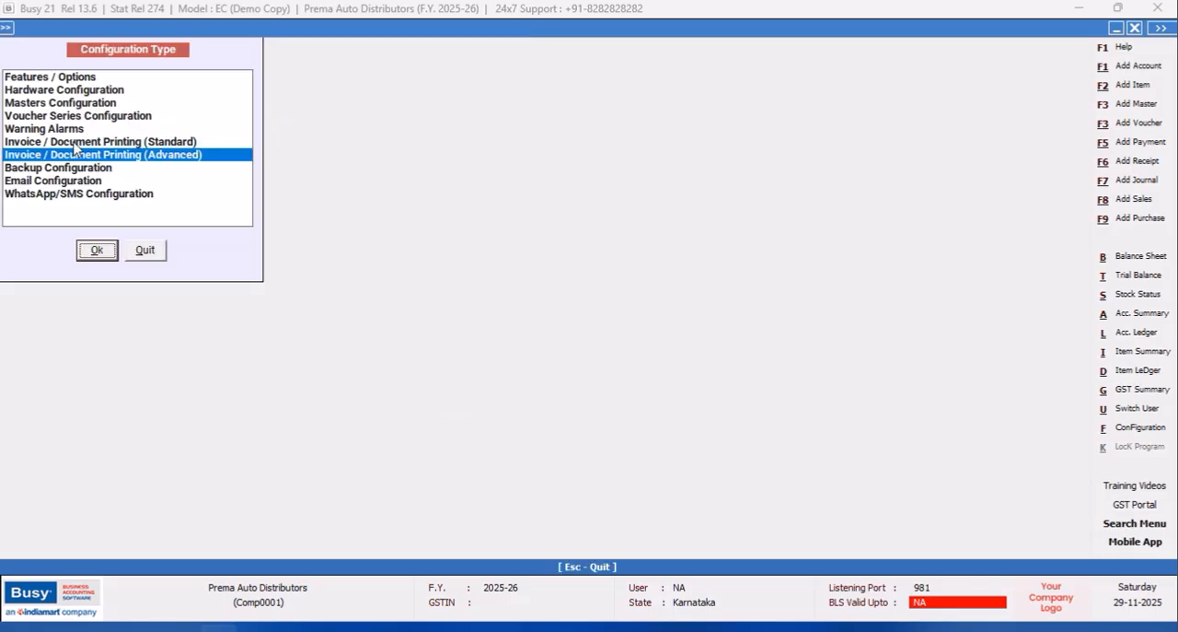
# Open the settings for printing the sales invoice after saving in the Main sales voucher series configuration.
pyautogui.click(51, 116)
pyautogui.click(97, 254)
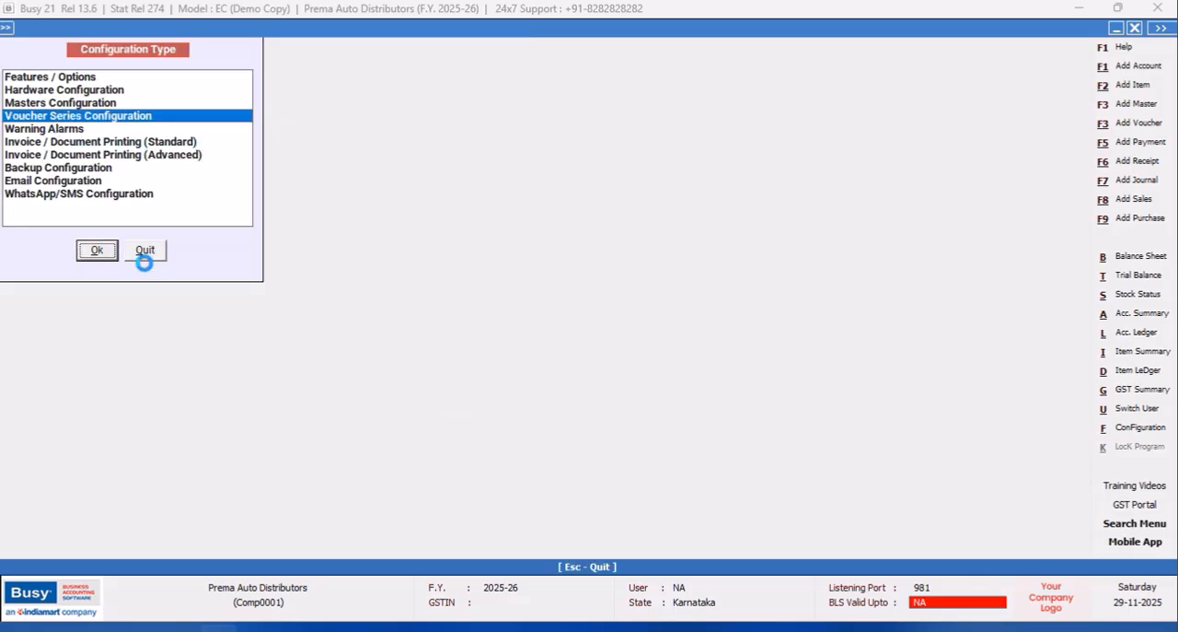
pyautogui.click(28, 116)
pyautogui.click(85, 129)
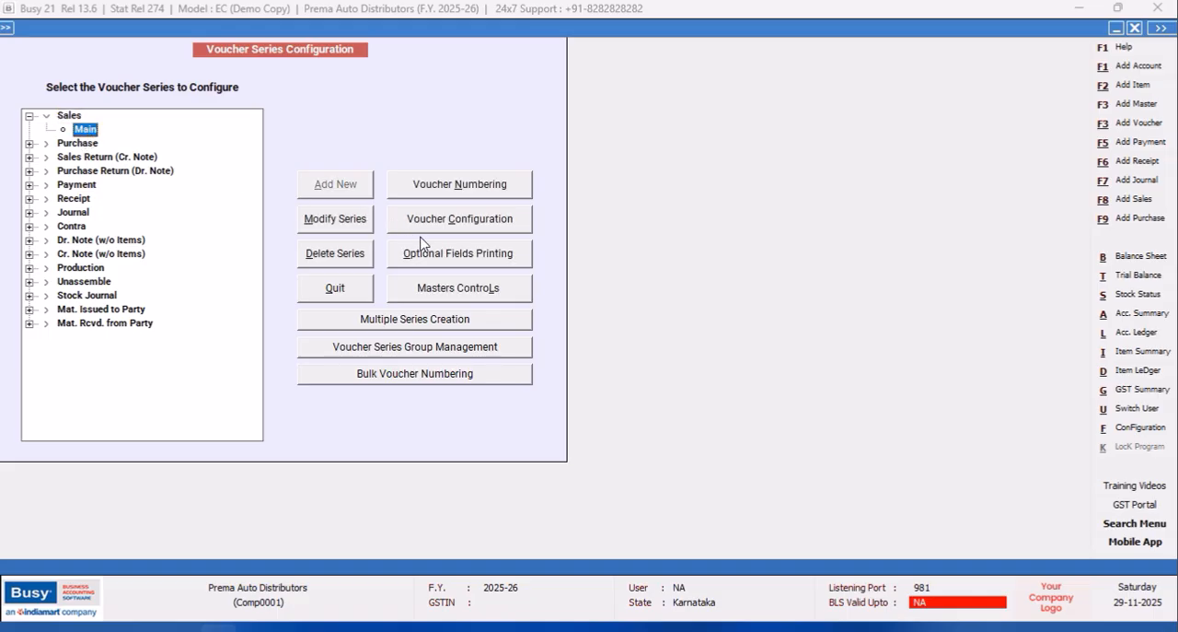
pyautogui.click(491, 221)
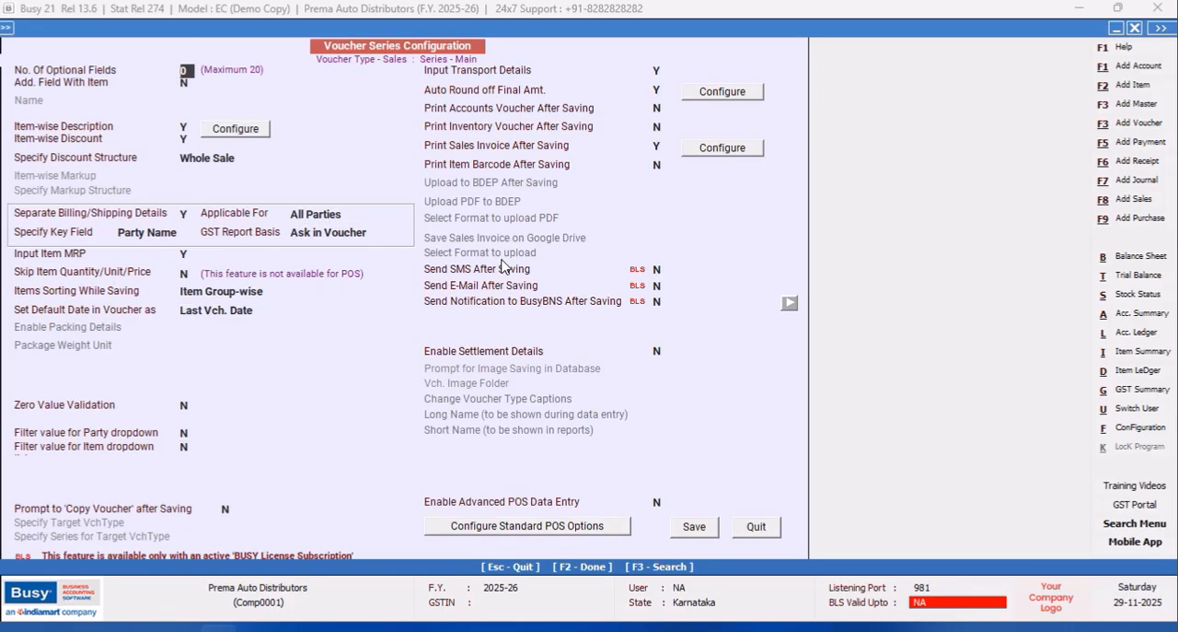
pyautogui.click(702, 150)
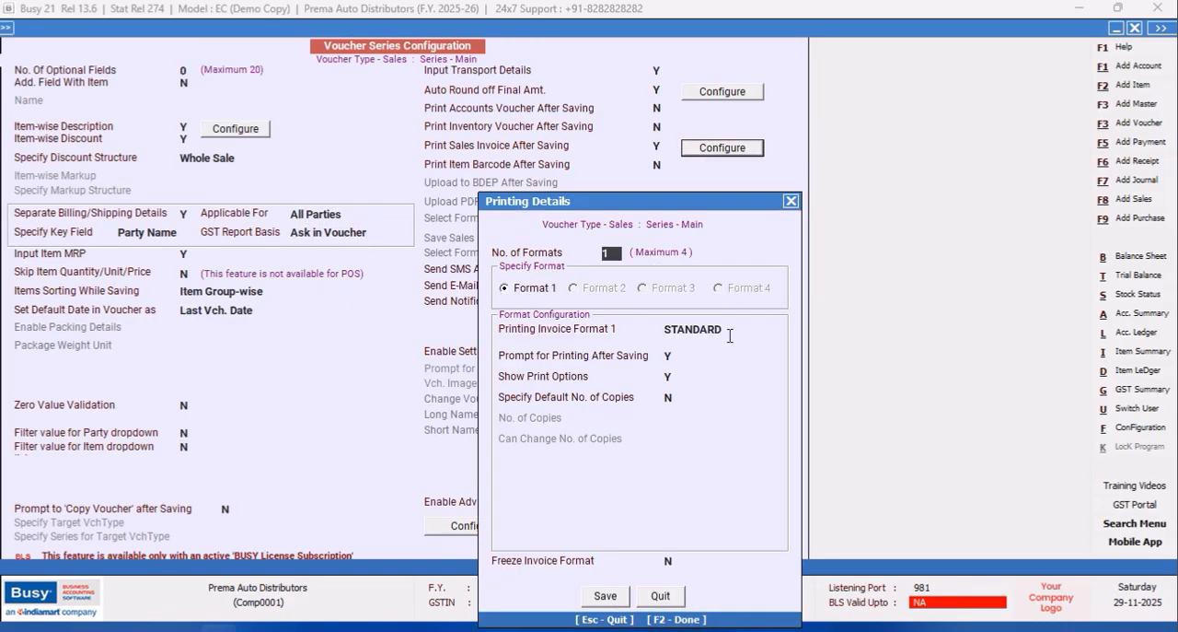
# Set Printing Invoice Format 1 to PARTY WISE ITEM CODES, save the voucher series configuration, and leave the configuration.
pyautogui.click(730, 333)
pyautogui.click(707, 375)
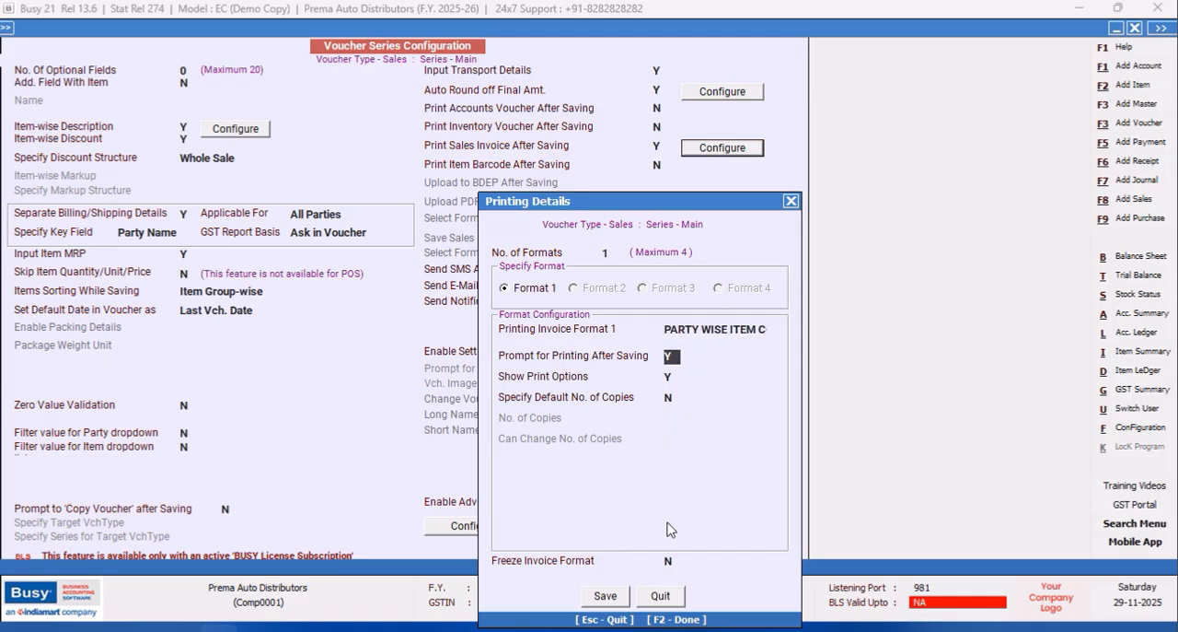
pyautogui.click(606, 597)
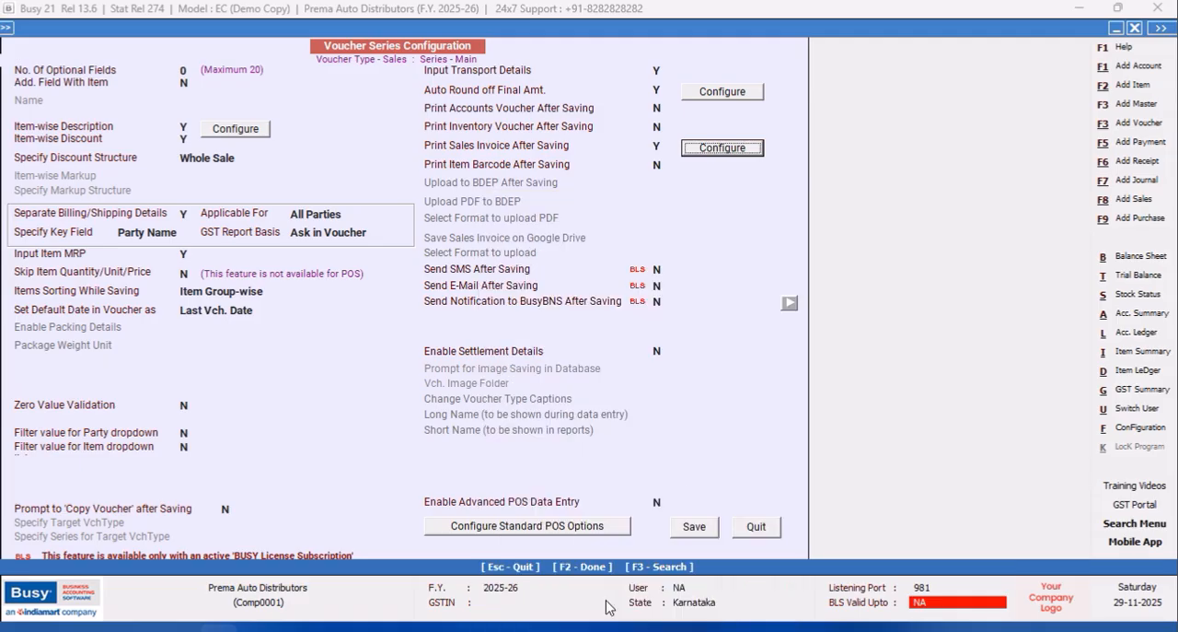
pyautogui.click(698, 534)
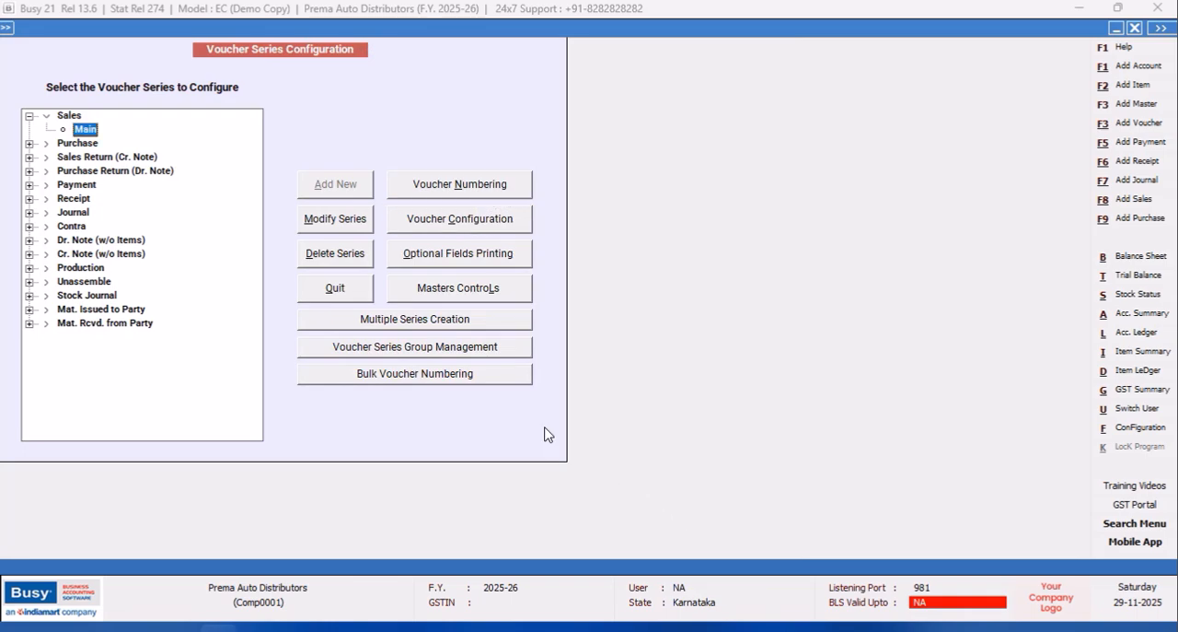
pyautogui.click(313, 299)
pyautogui.click(150, 253)
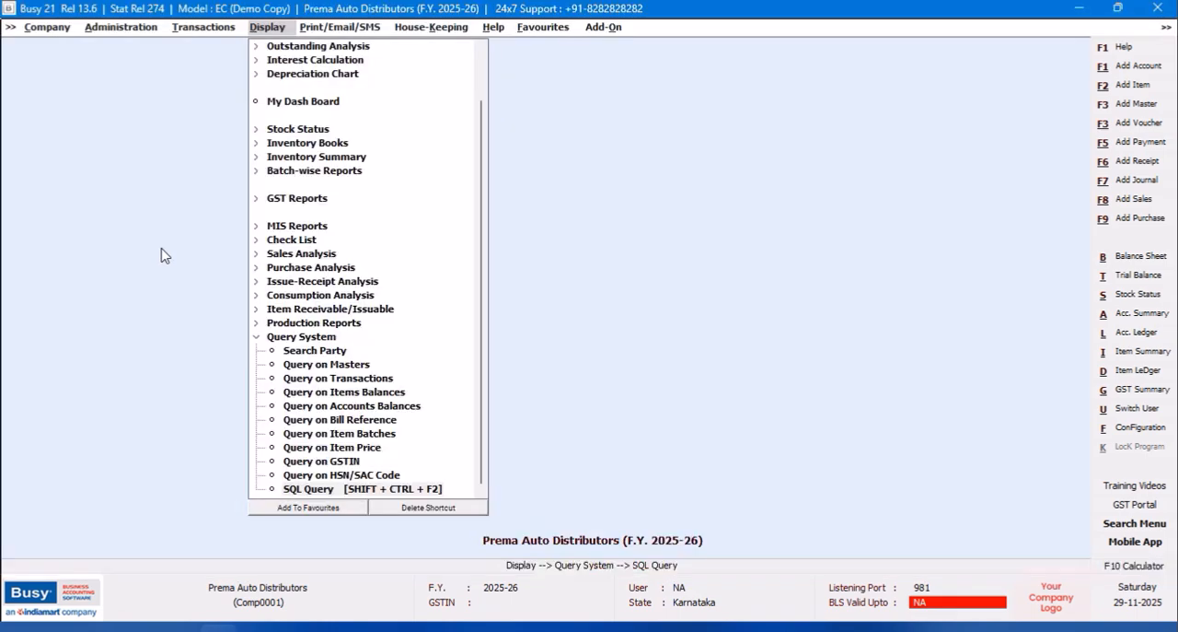
# Open the advanced invoice and document printing configuration and select the PARTY WISE ITEM CODES format under Sales Invoice.
pyautogui.click(111, 31)
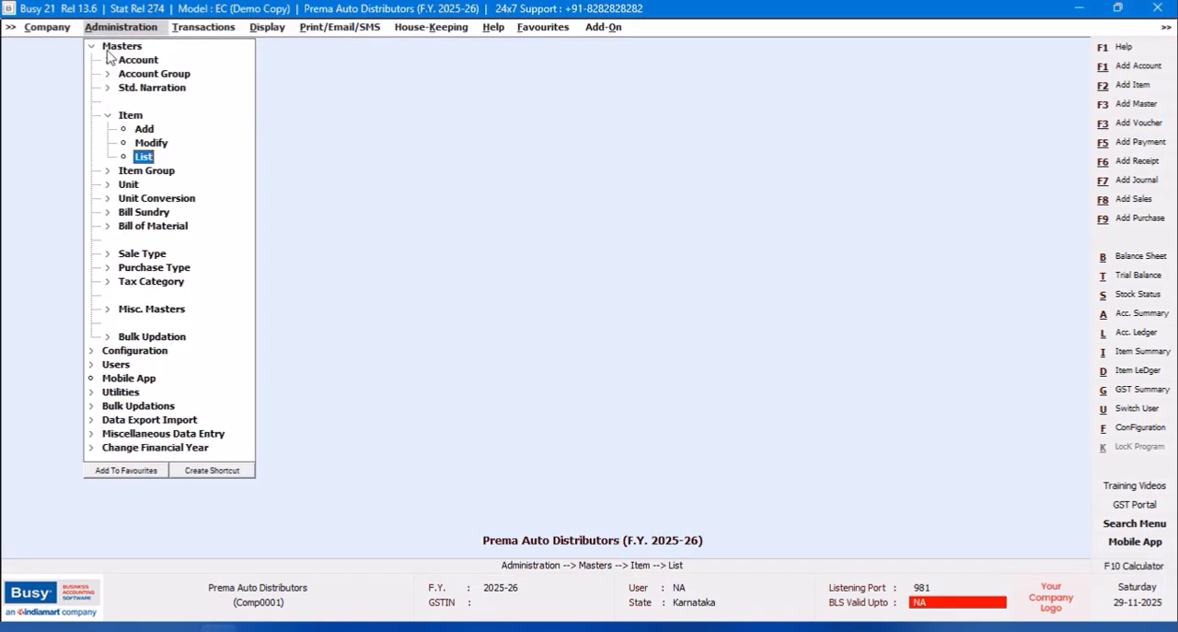
pyautogui.doubleClick(97, 46)
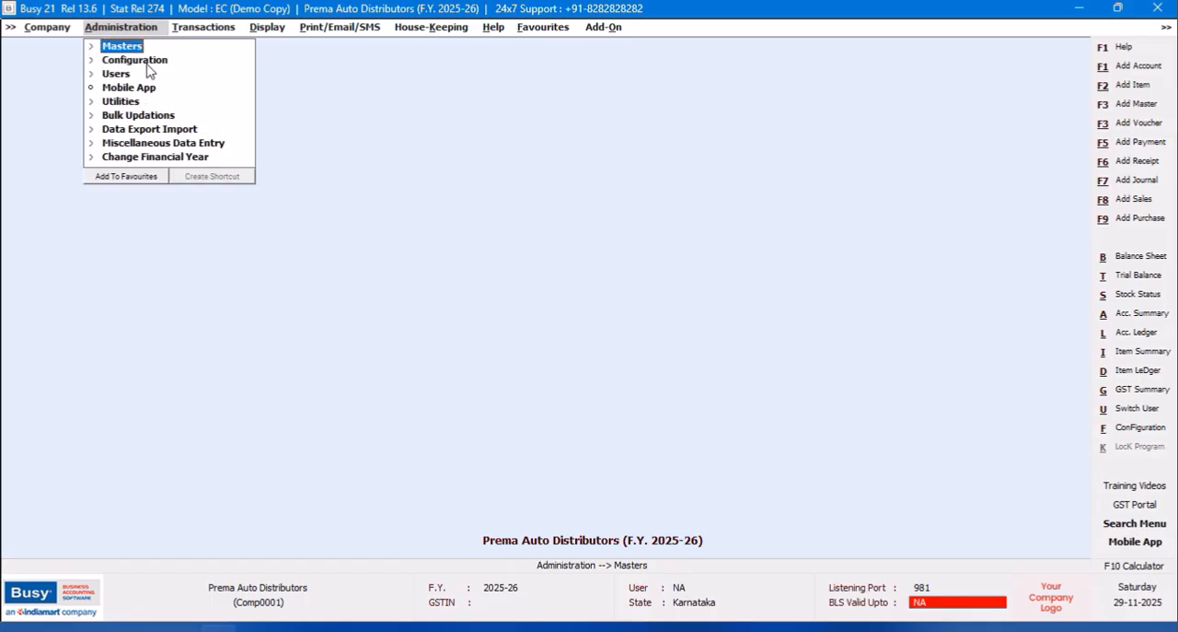
pyautogui.doubleClick(136, 59)
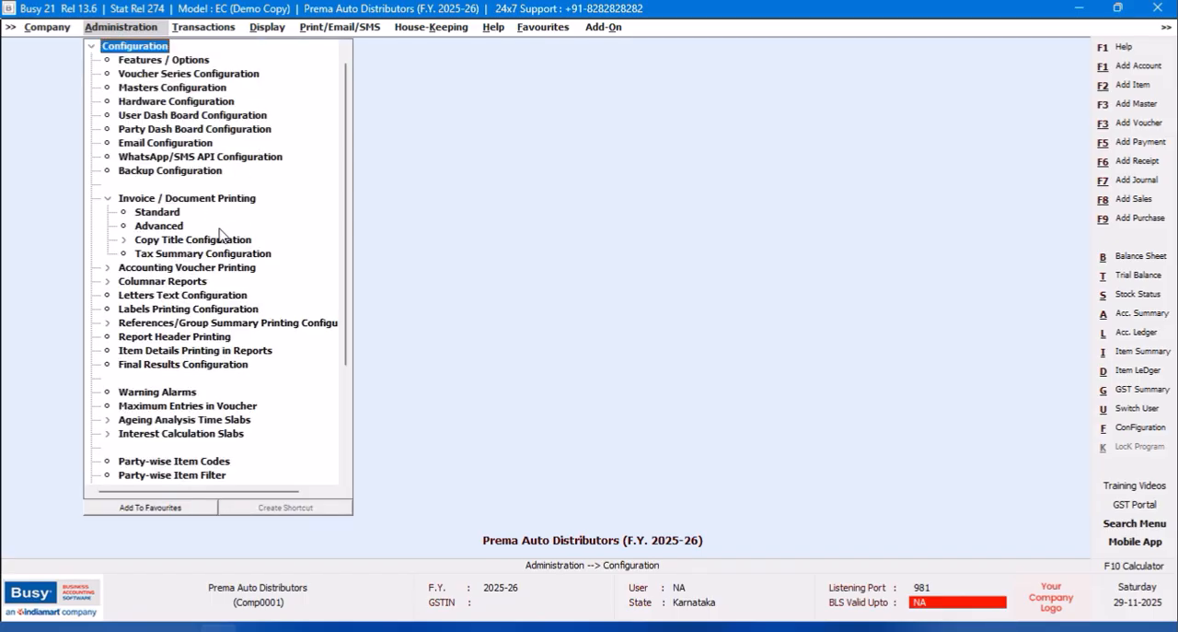
pyautogui.doubleClick(181, 226)
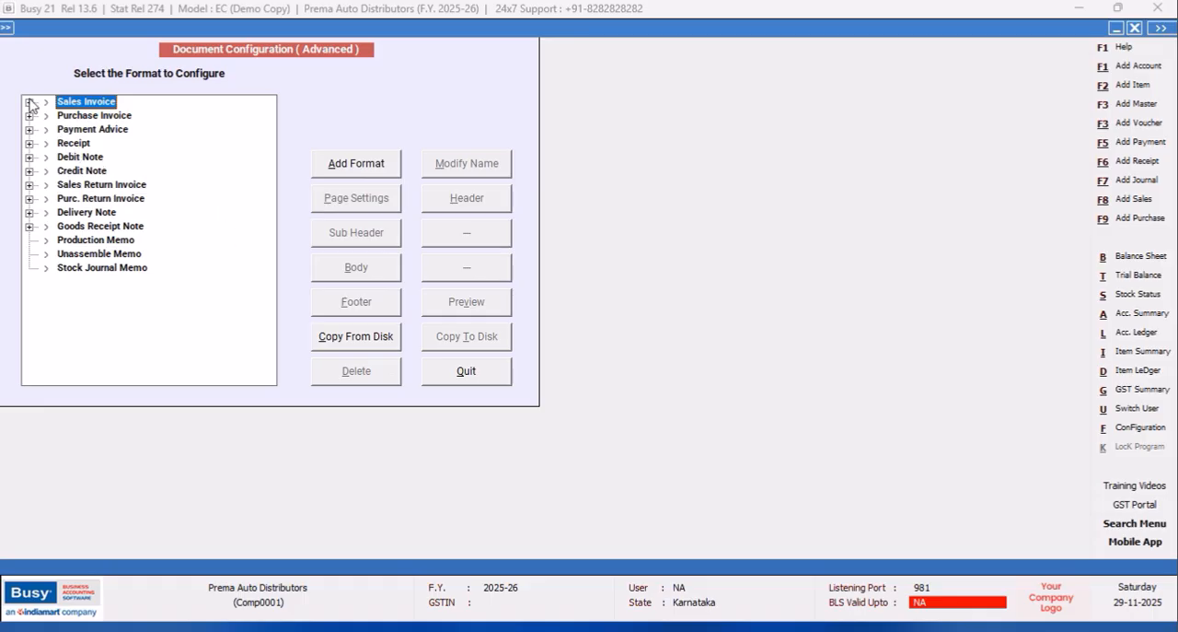
pyautogui.click(30, 102)
pyautogui.click(102, 134)
pyautogui.click(352, 191)
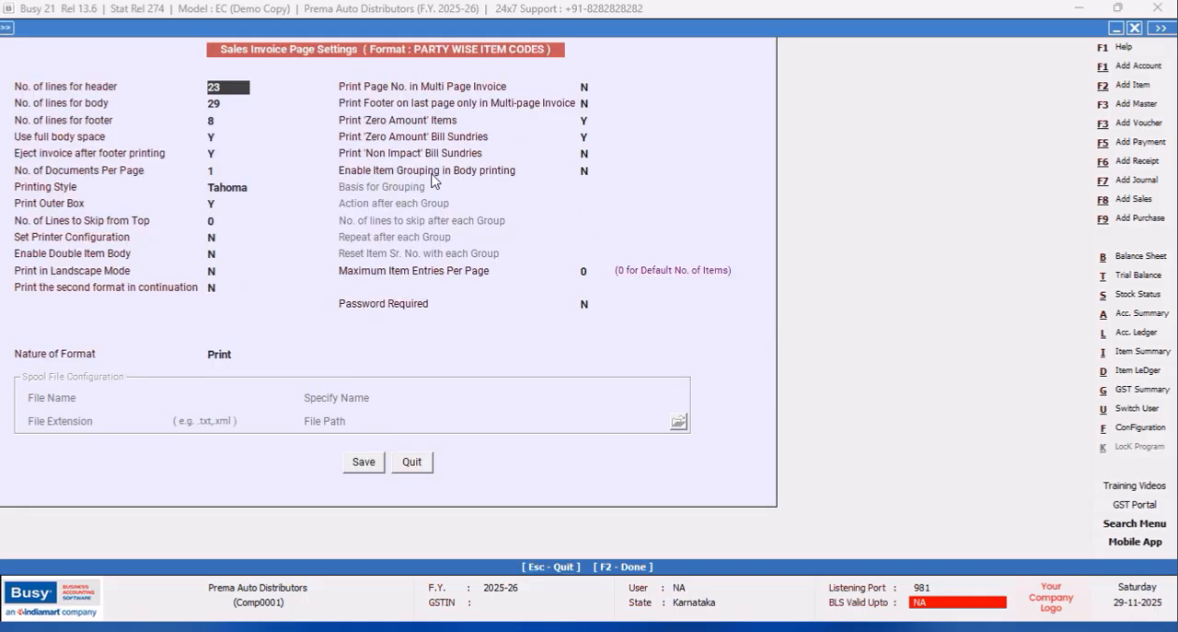
pyautogui.click(591, 171)
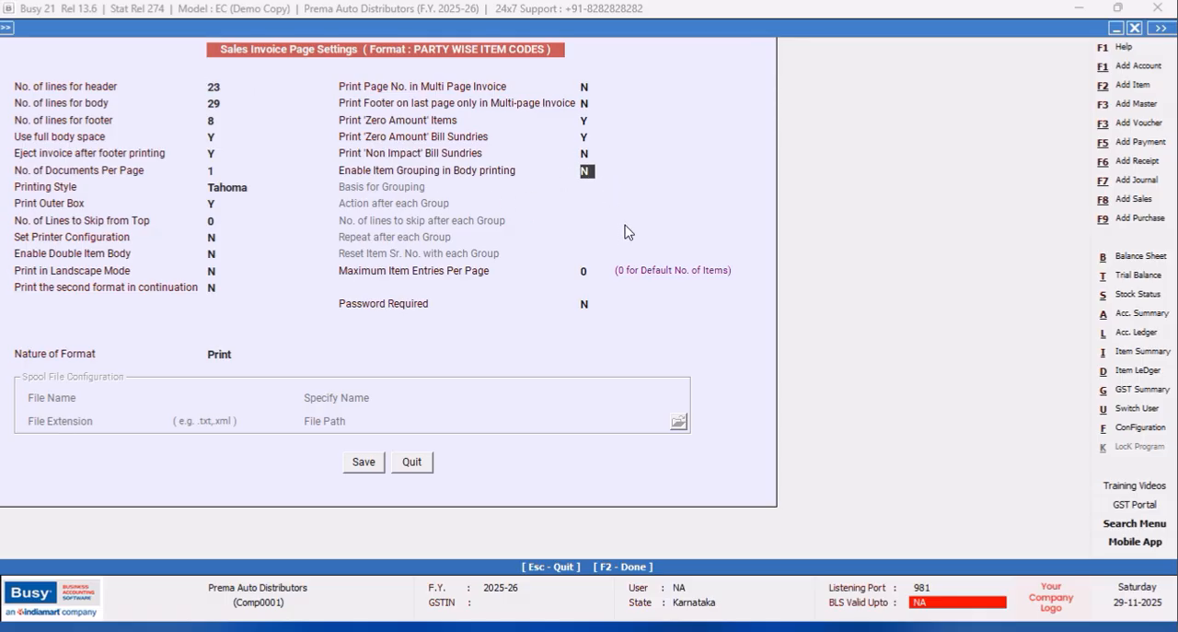
pyautogui.press('y')
pyautogui.press('Return')
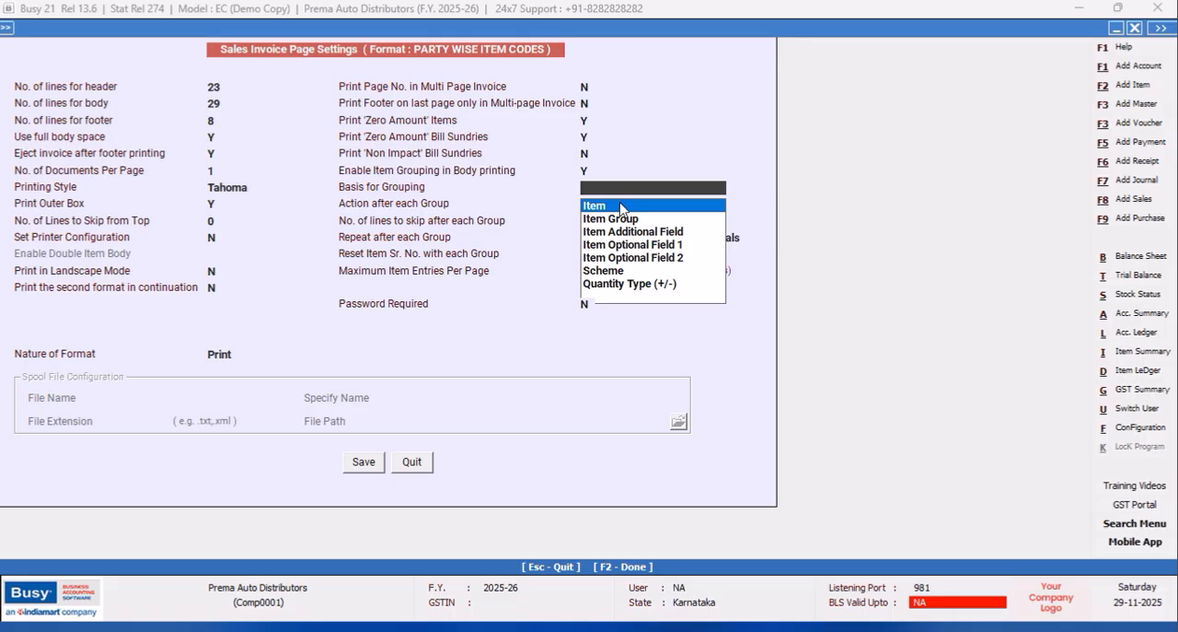
pyautogui.click(424, 465)
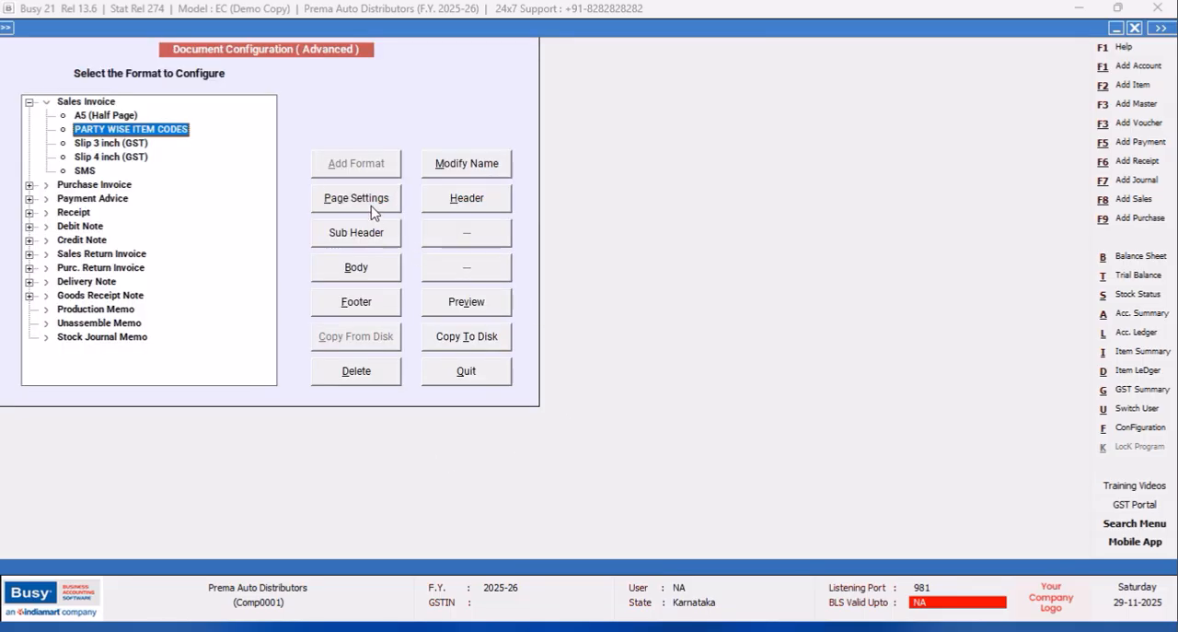
# Open the format's header script and insert the CPI12_ON and CPI12_OFF print styles on the first line.
pyautogui.click(469, 206)
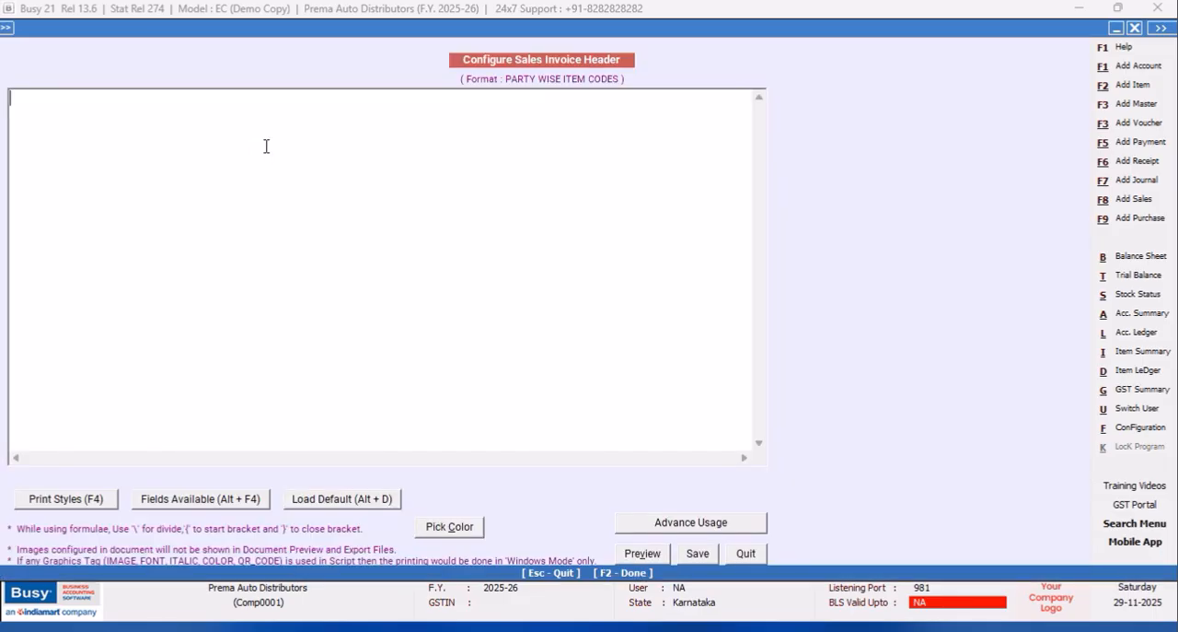
pyautogui.press('F4')
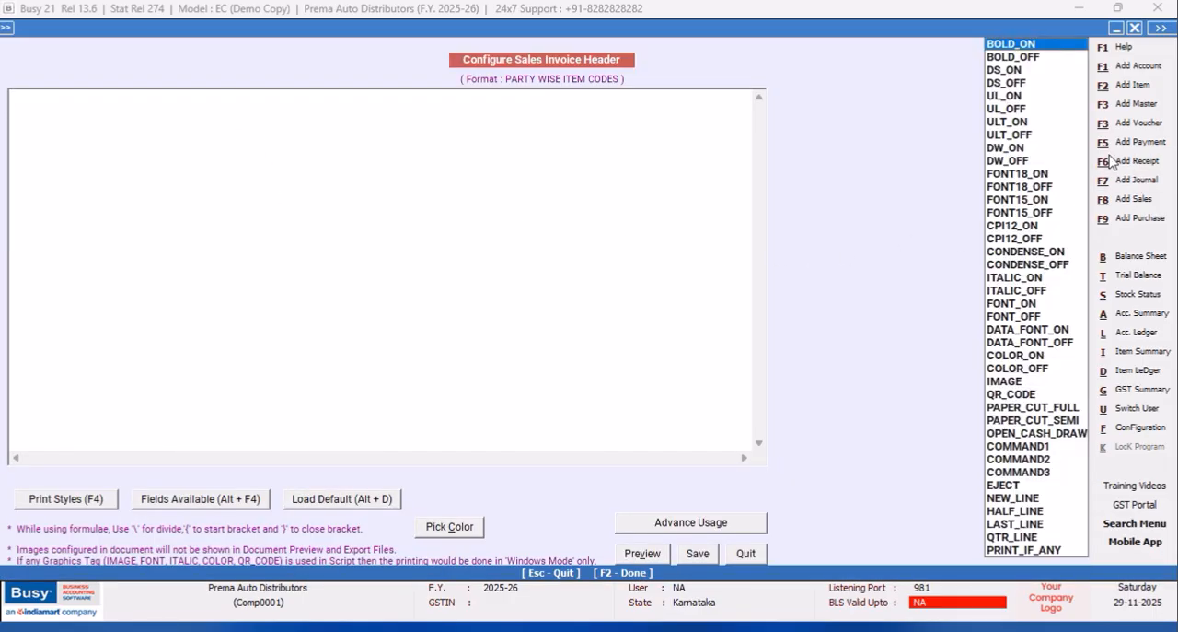
pyautogui.click(995, 228)
pyautogui.press('Return')
pyautogui.press('F4')
pyautogui.press('Down')
pyautogui.press('Return')
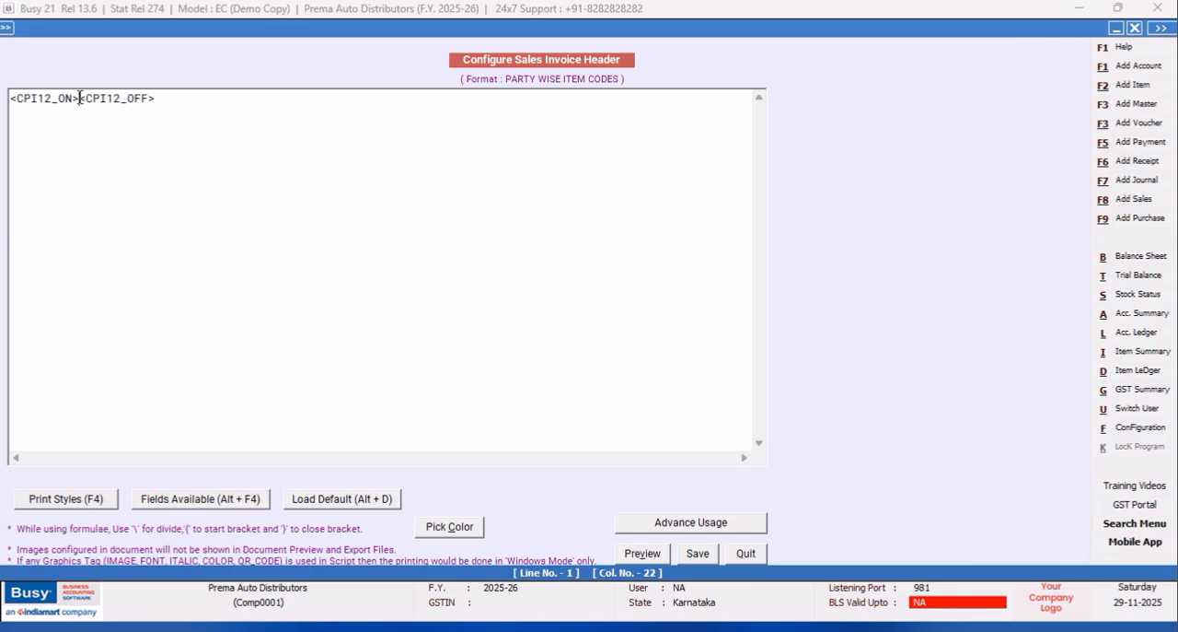
# Insert the BLANK_SPACE field between the two CPI12 tags with a width of 96, as <BLANK_SPACE,96,L>.
pyautogui.hotkey('alt', 'F4')
pyautogui.click(935, 320)
pyautogui.doubleClick(934, 319)
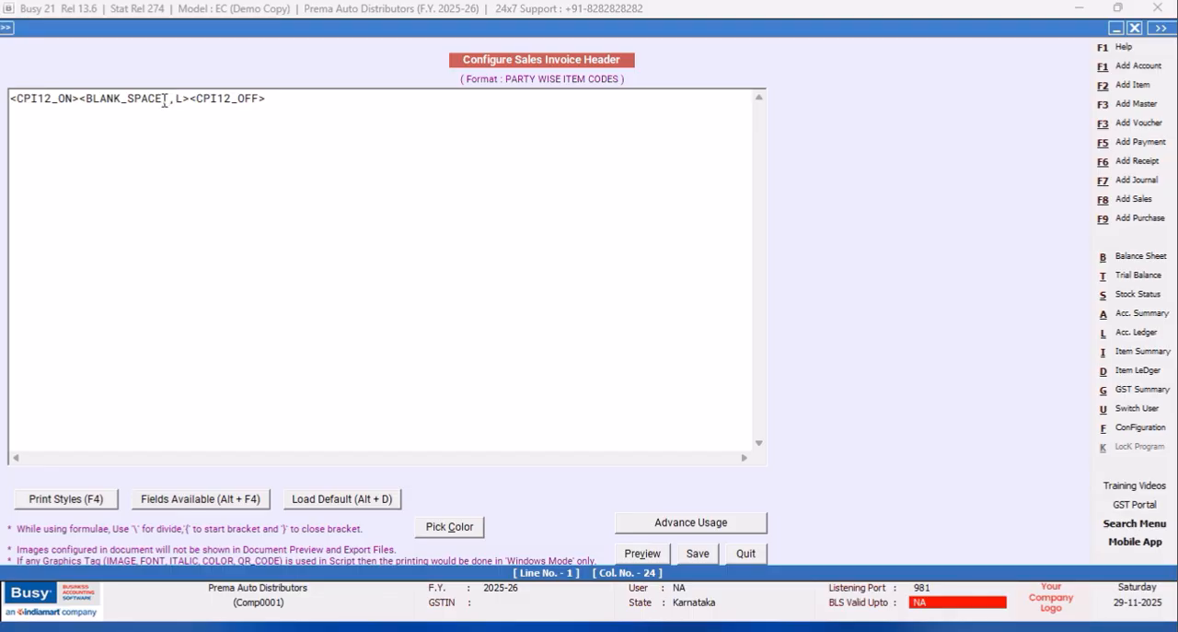
pyautogui.write('96')
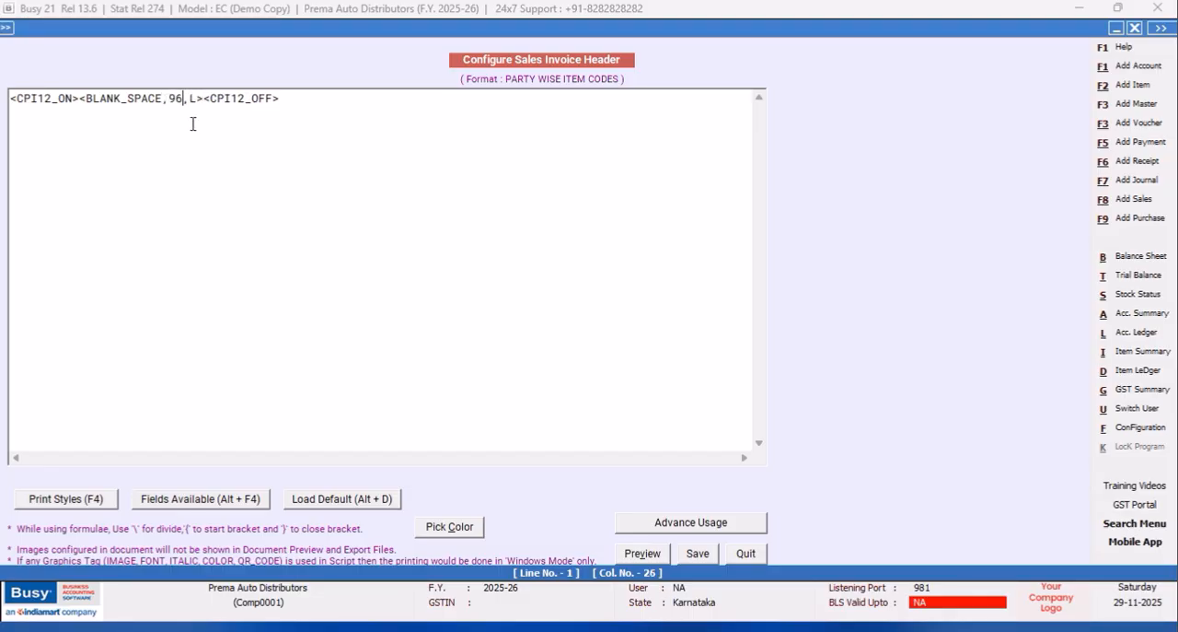
# Add the tag <BLH,L> between the BLANK_SPACE field and the CPI12_OFF tag.
pyautogui.click(201, 97)
pyautogui.write('<BLH,L><')
pyautogui.click(369, 103)
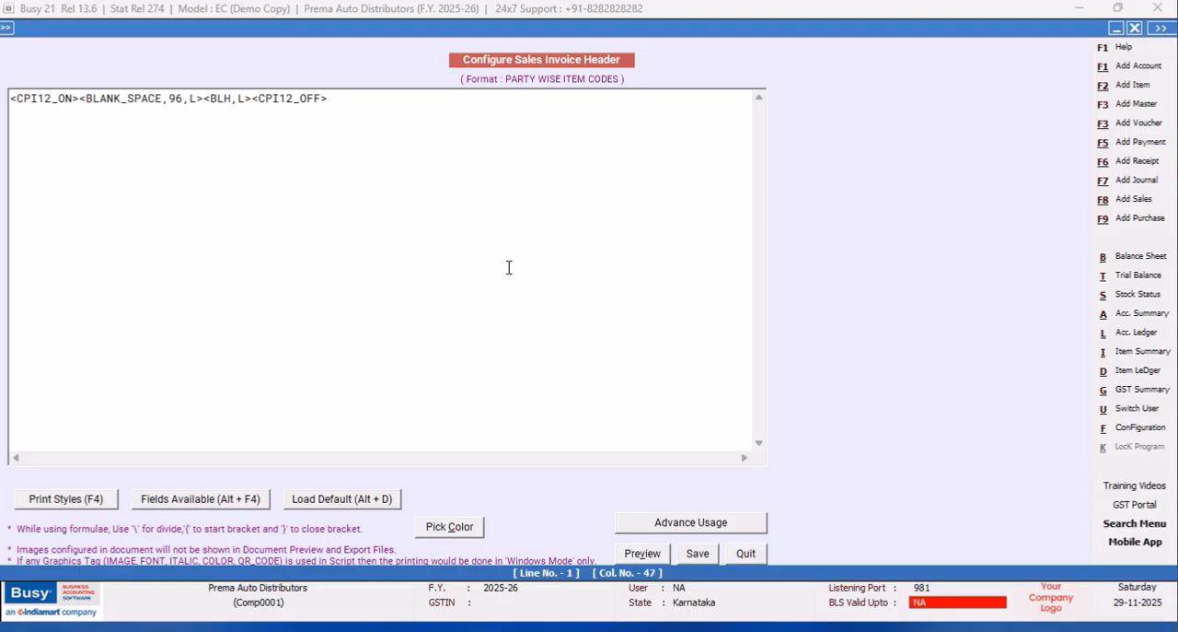
# Copy the complete first header line and paste it on line 20, leaving blank lines in between.
pyautogui.moveTo(333, 101); pyautogui.dragTo(8, 97)
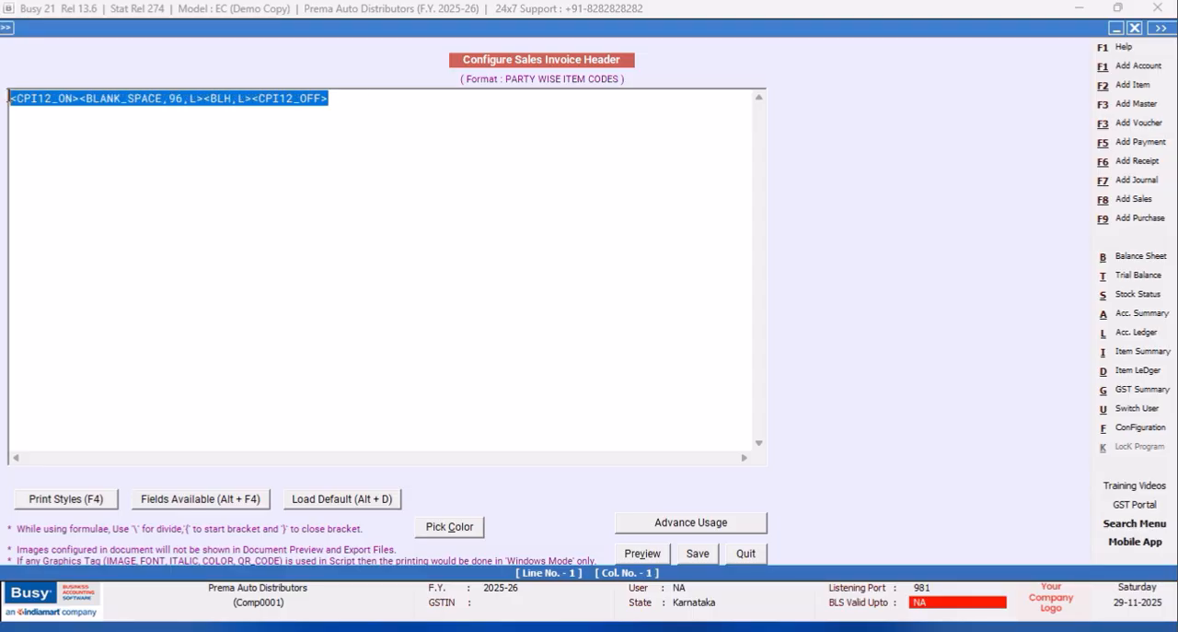
pyautogui.rightClick(166, 98)
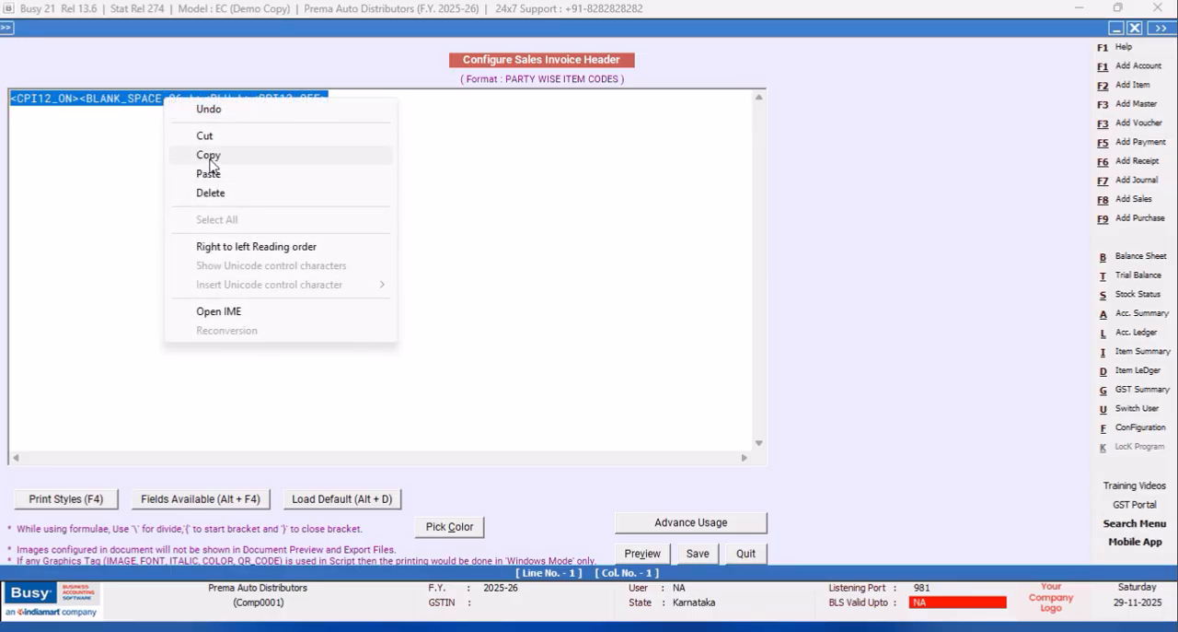
pyautogui.click(208, 155)
pyautogui.click(366, 102)
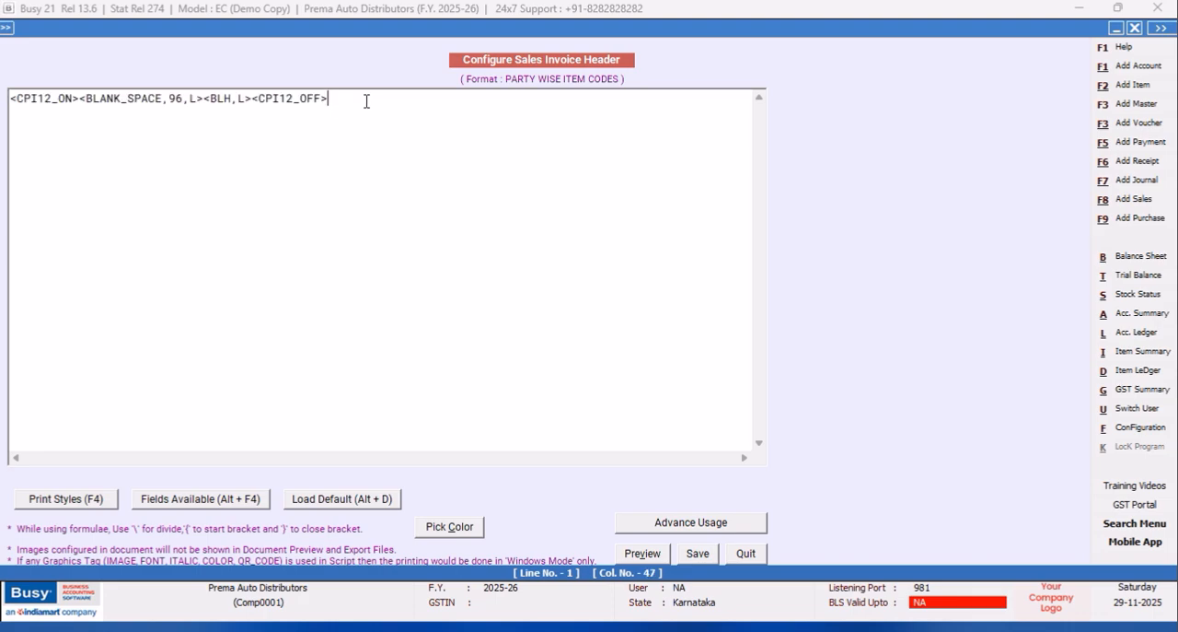
pyautogui.press('Return')
pyautogui.press('Return')
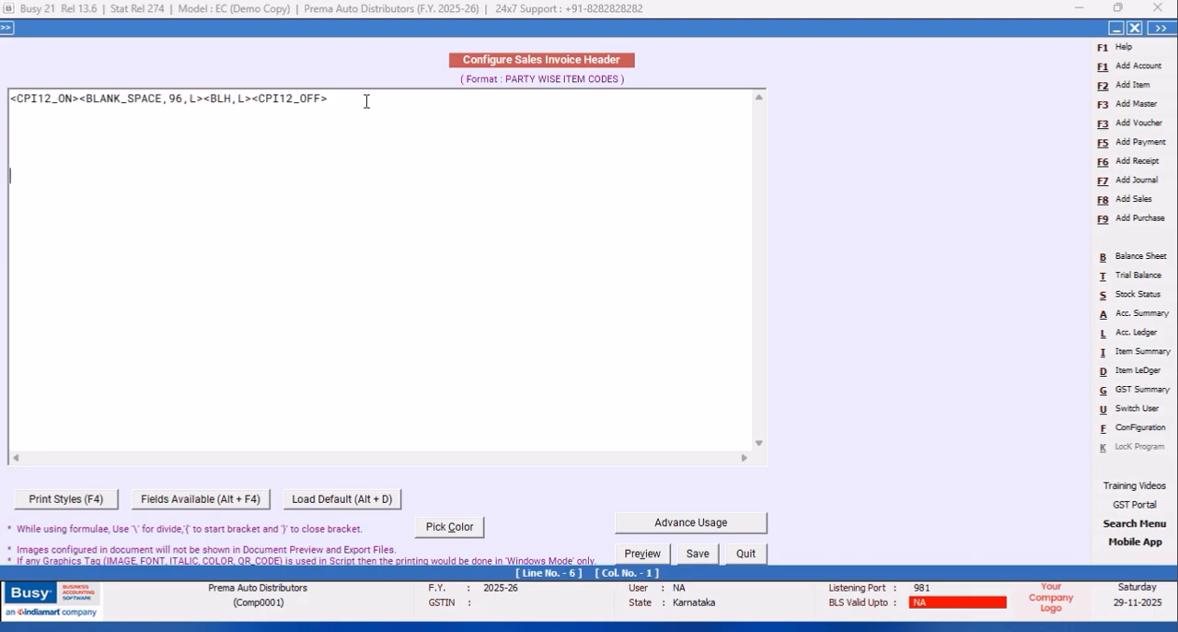
pyautogui.press('Return')
pyautogui.press('Return')
pyautogui.press('Return')
pyautogui.press('Return')
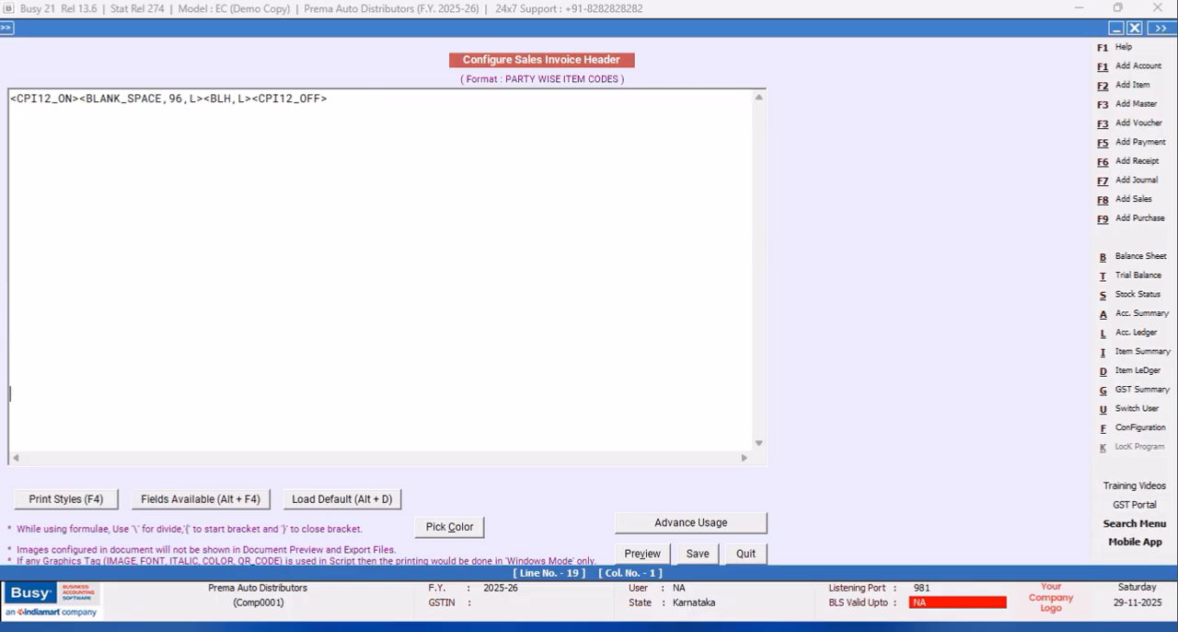
pyautogui.hotkey('ctrl', 'v')
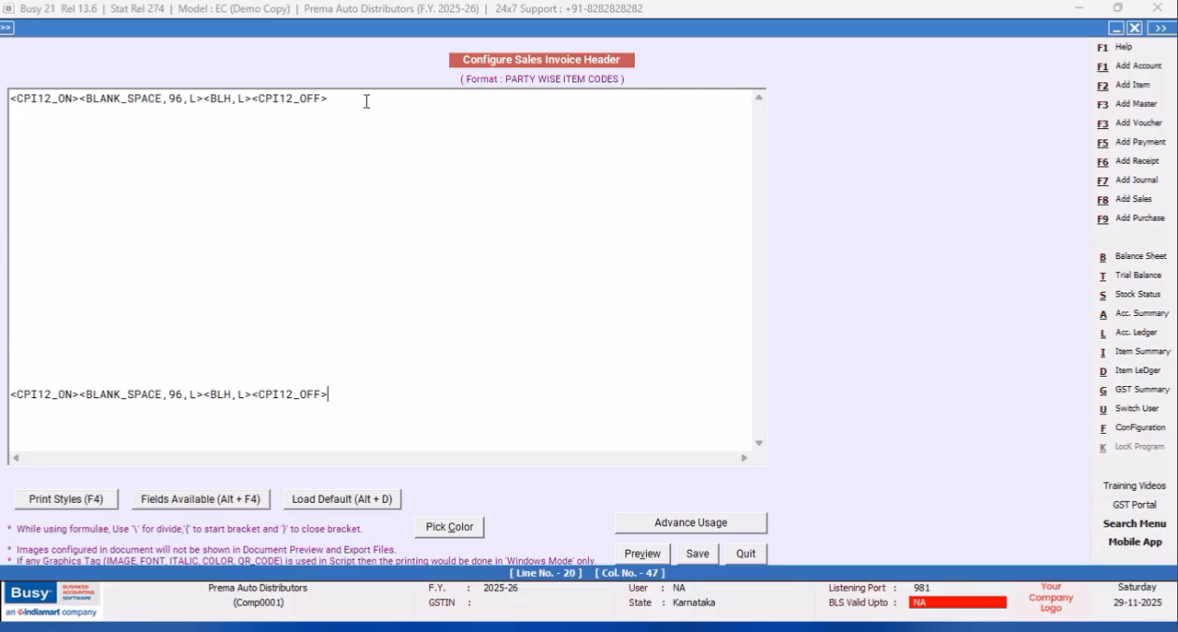
# Paste another copy of the header line on line 22, leaving one blank line above it.
pyautogui.press('Return')
pyautogui.press('Return')
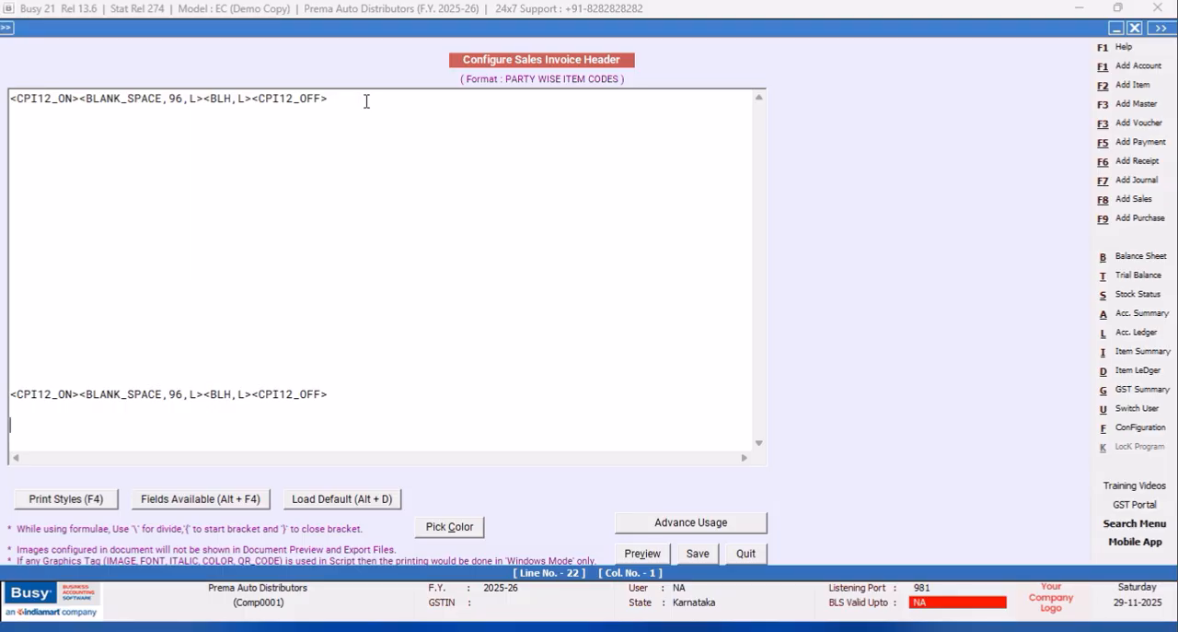
pyautogui.hotkey('ctrl', 'v')
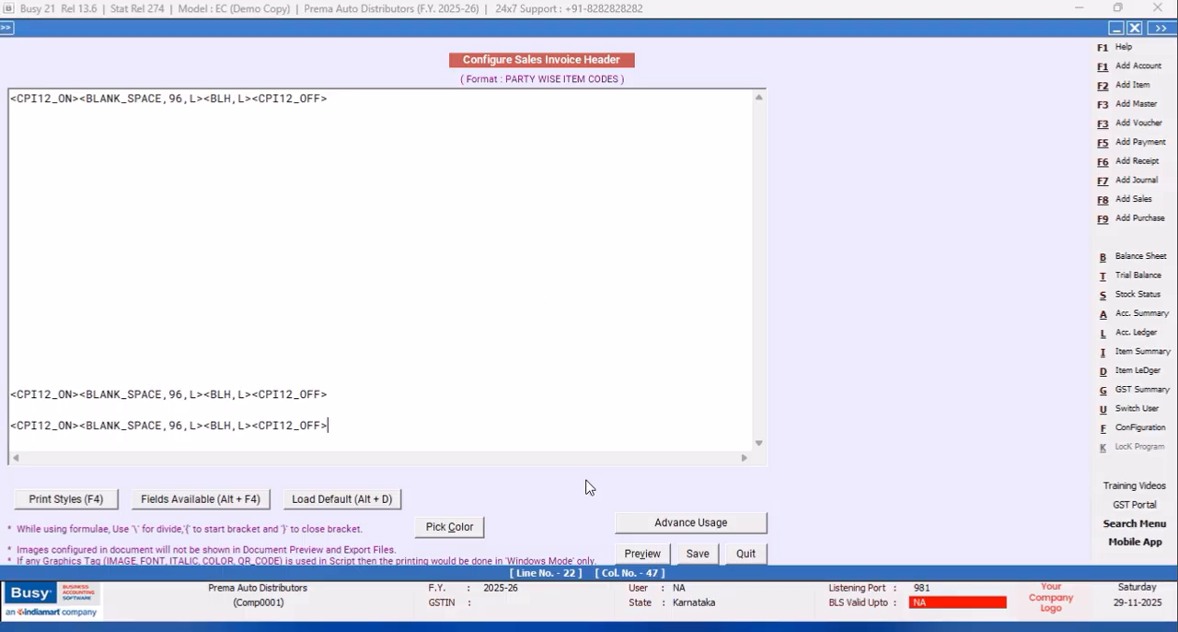
# Preview the Sales Invoice header layout, close the preview, and save the header configuration.
pyautogui.click(645, 553)
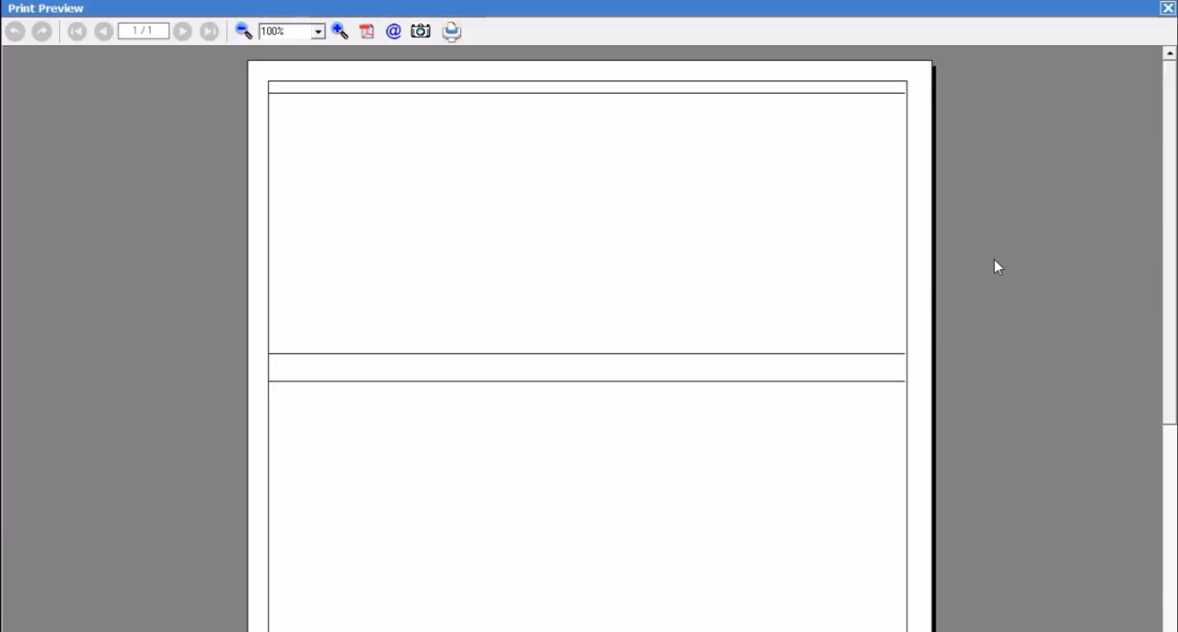
pyautogui.click(1168, 7)
pyautogui.click(698, 557)
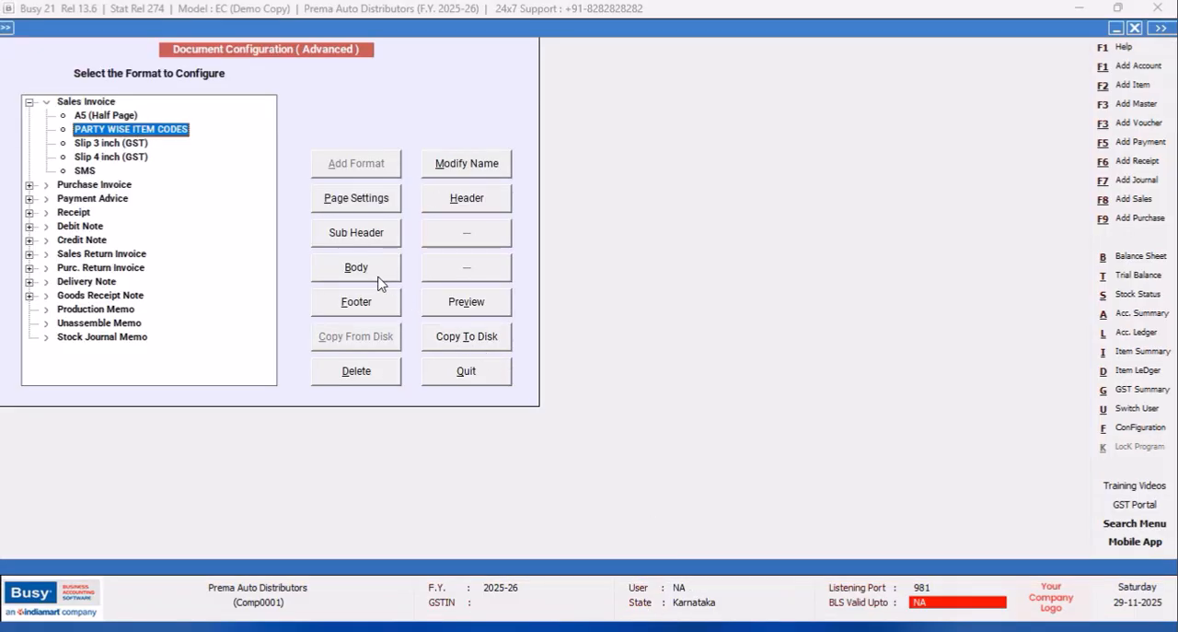
# Paste the copied line <CPI12_ON><BLANK_SPACE,96,L><BLH,L><CPI12_OFF> into the invoice body's Grand Totals and Sub Totals Information.
pyautogui.click(370, 276)
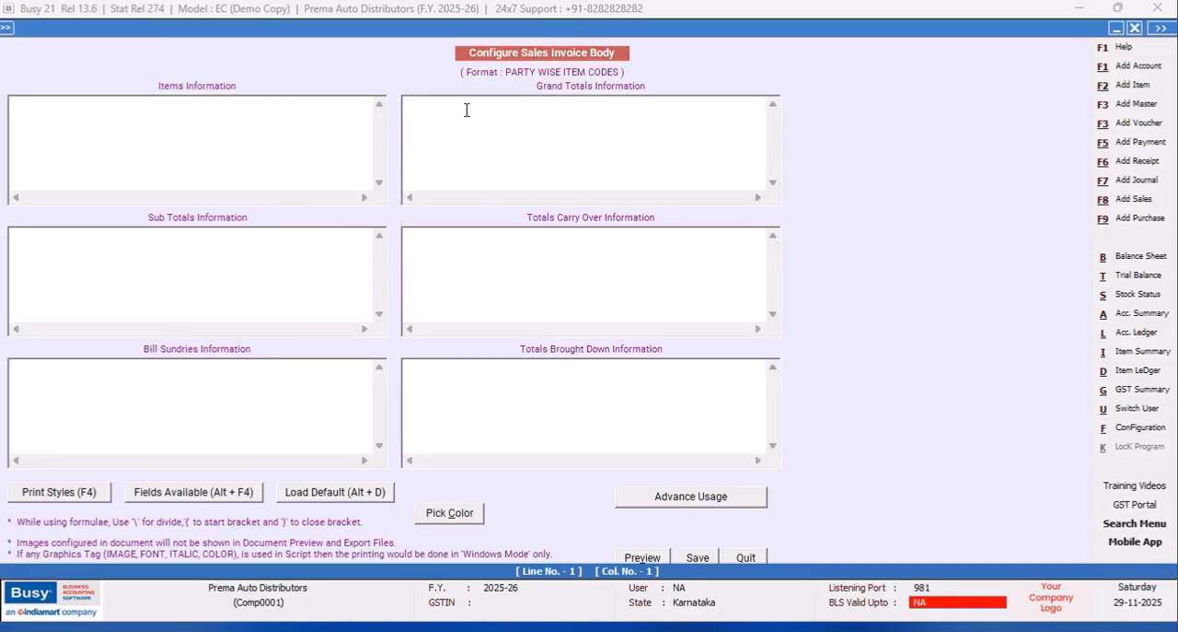
pyautogui.rightClick(465, 116)
pyautogui.click(501, 184)
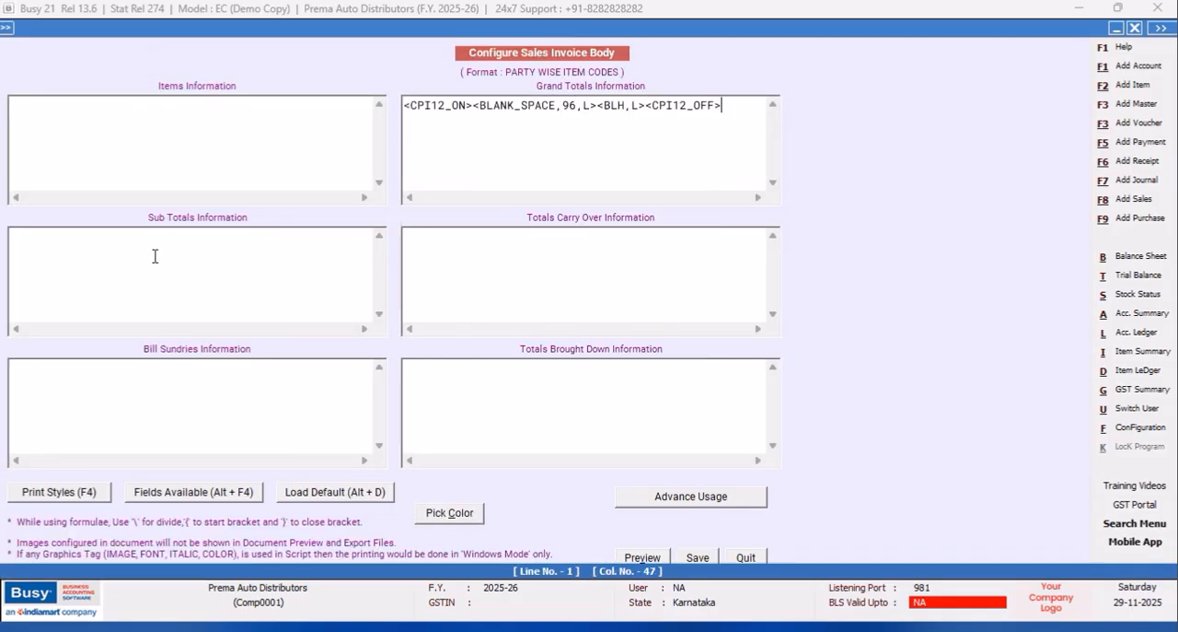
pyautogui.rightClick(156, 250)
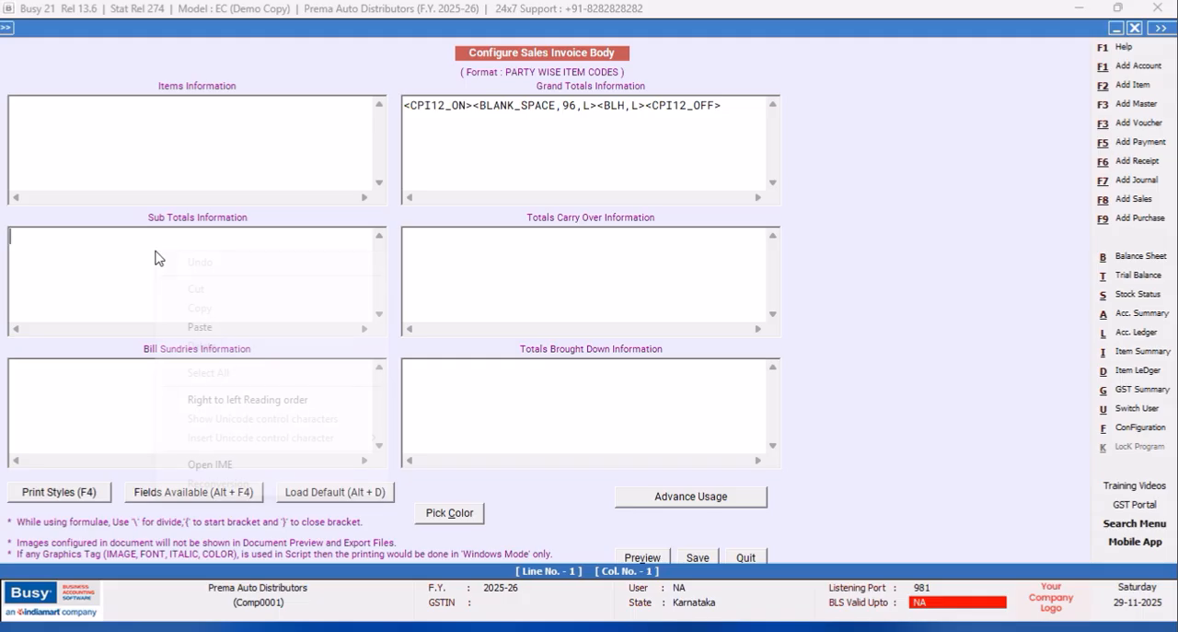
pyautogui.click(186, 324)
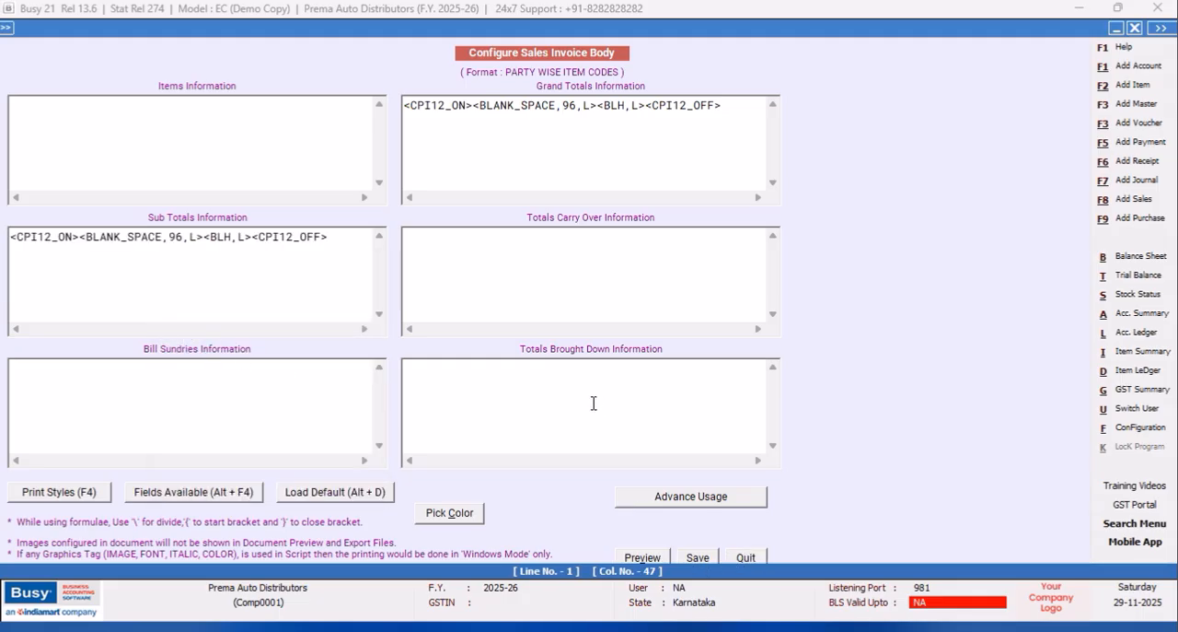
# Paste the same line into Totals Carry Over and on line 2 of Totals Brought Down Information, and save the body configuration.
pyautogui.rightClick(425, 237)
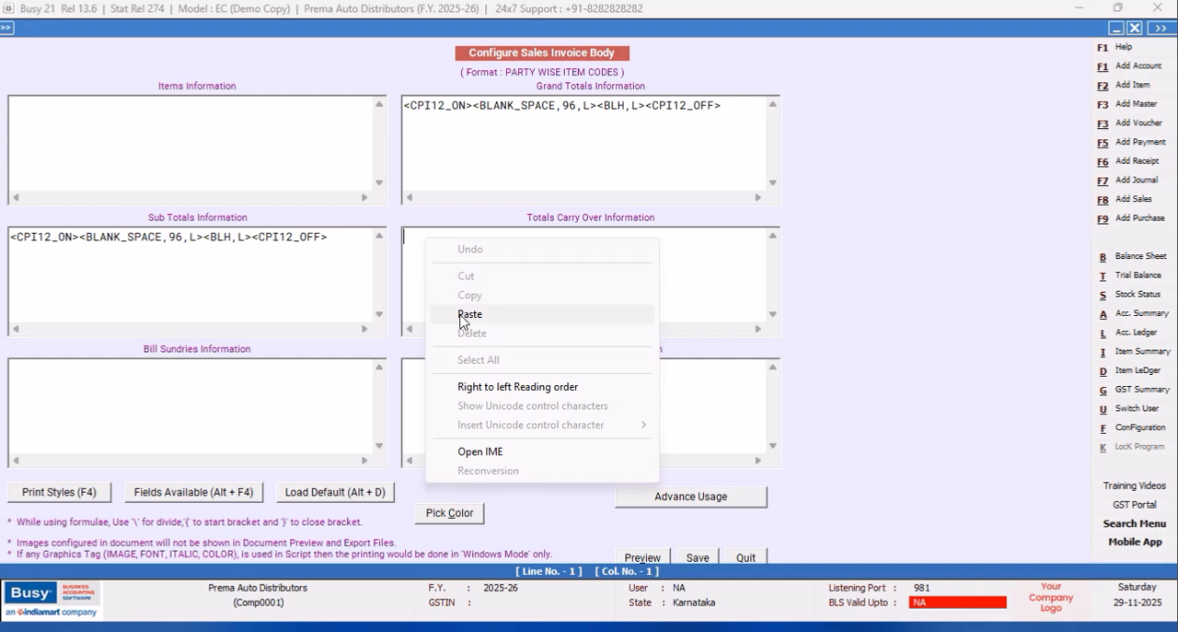
pyautogui.click(470, 314)
pyautogui.click(419, 374)
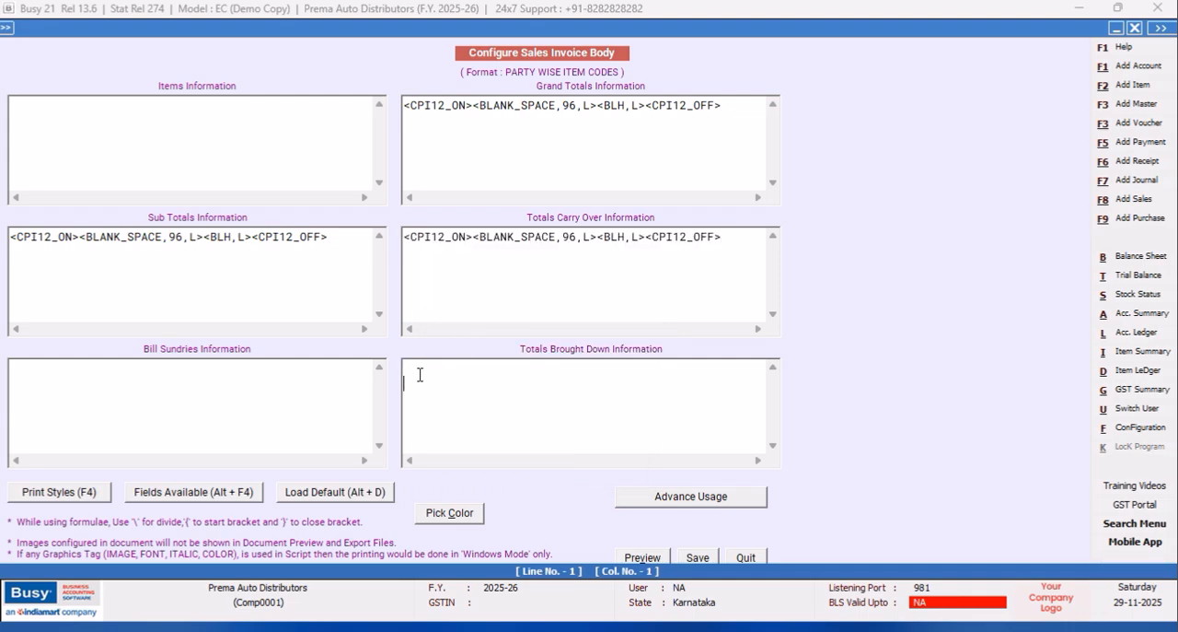
pyautogui.hotkey('ctrl', 'v')
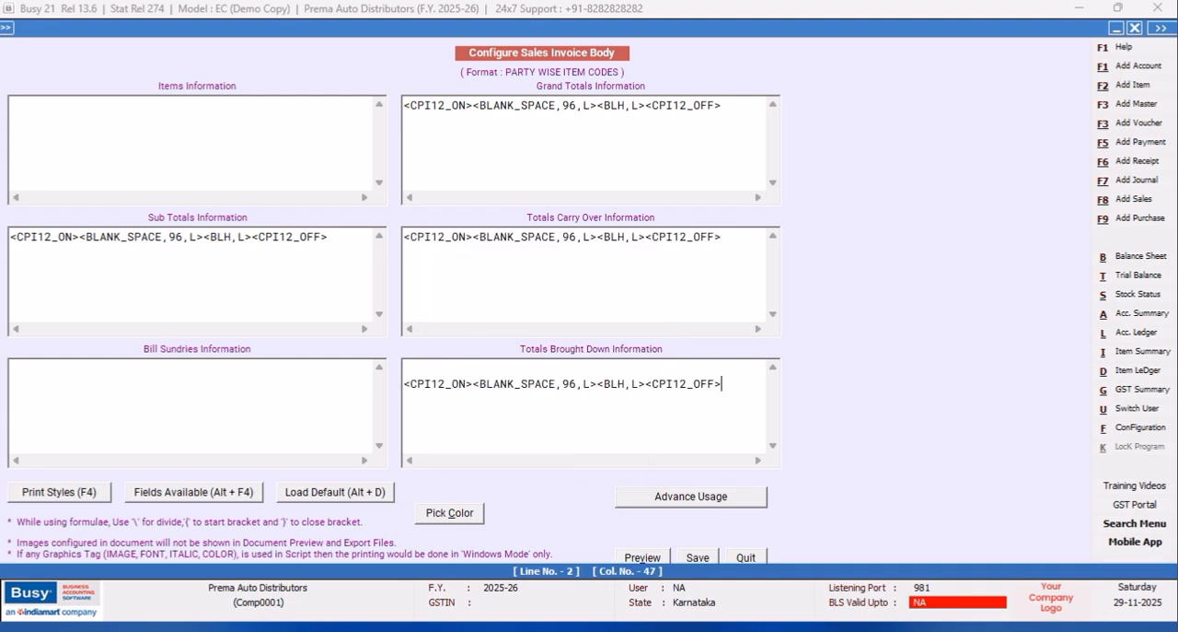
pyautogui.click(698, 558)
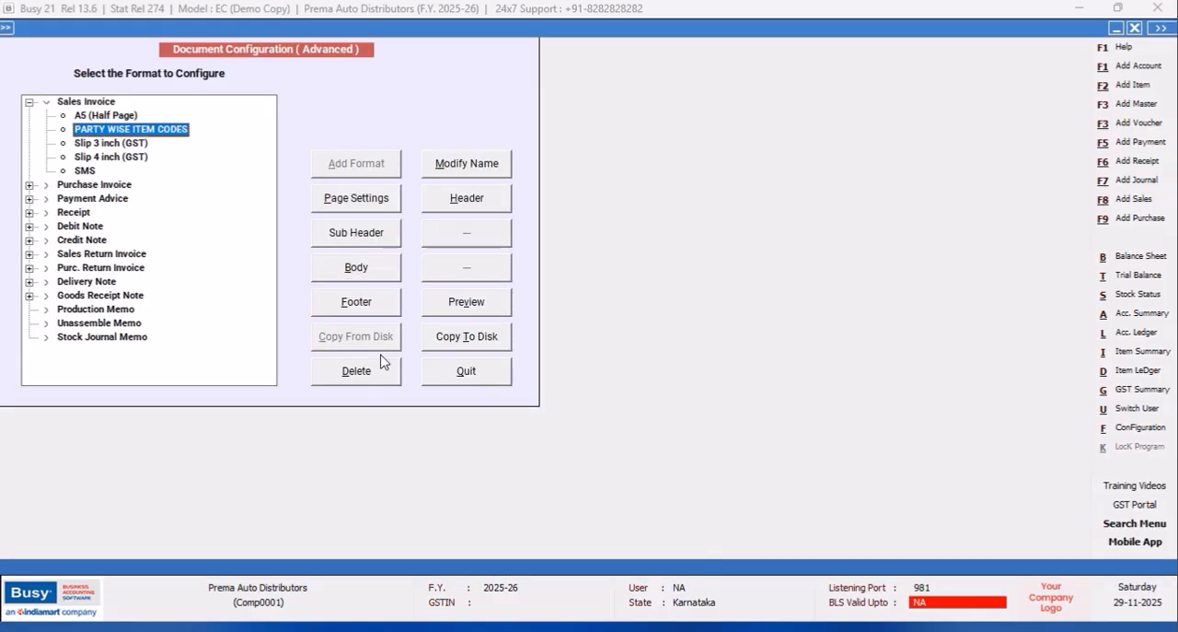
# Paste the copied CPI12 BLANK_SPACE and BLH line into the Sales Invoice footer and save the footer configuration.
pyautogui.click(347, 304)
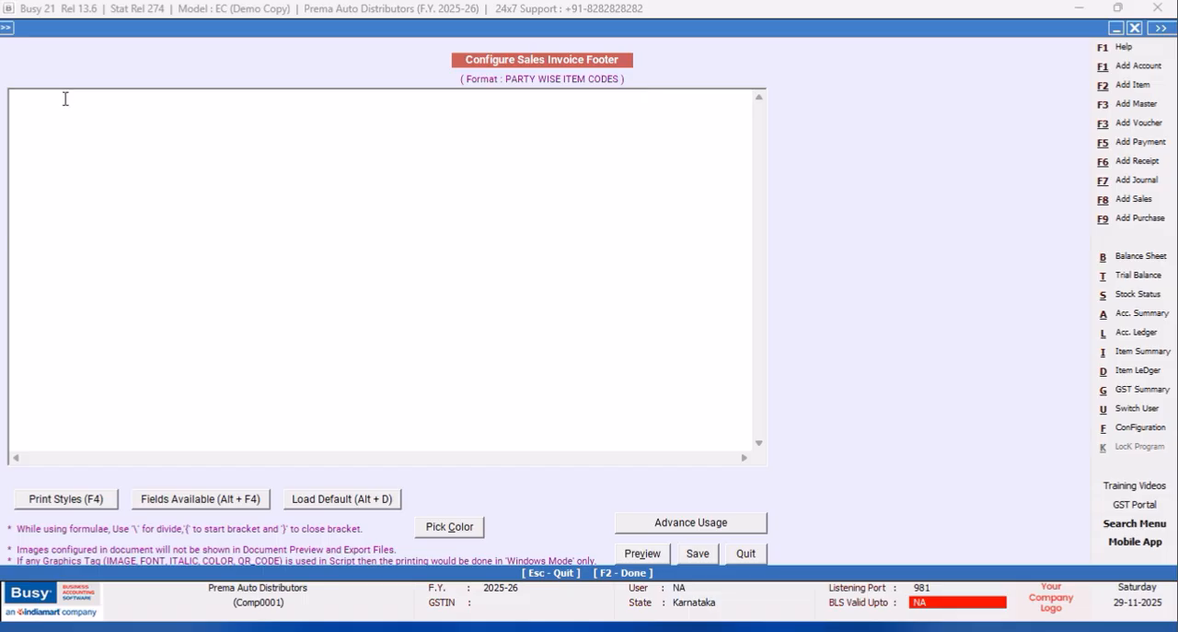
pyautogui.rightClick(65, 99)
pyautogui.click(106, 169)
pyautogui.click(697, 560)
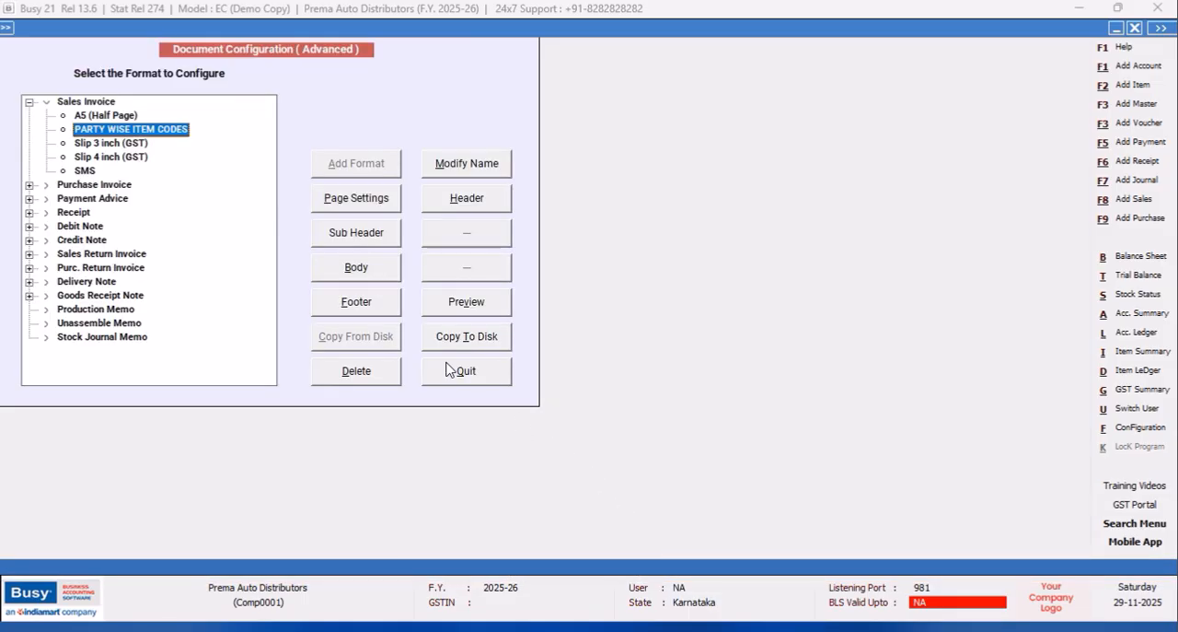
# Leave the document configuration and open the Main series sales voucher dated 01-04-2025 for modification.
pyautogui.click(451, 369)
pyautogui.click(192, 29)
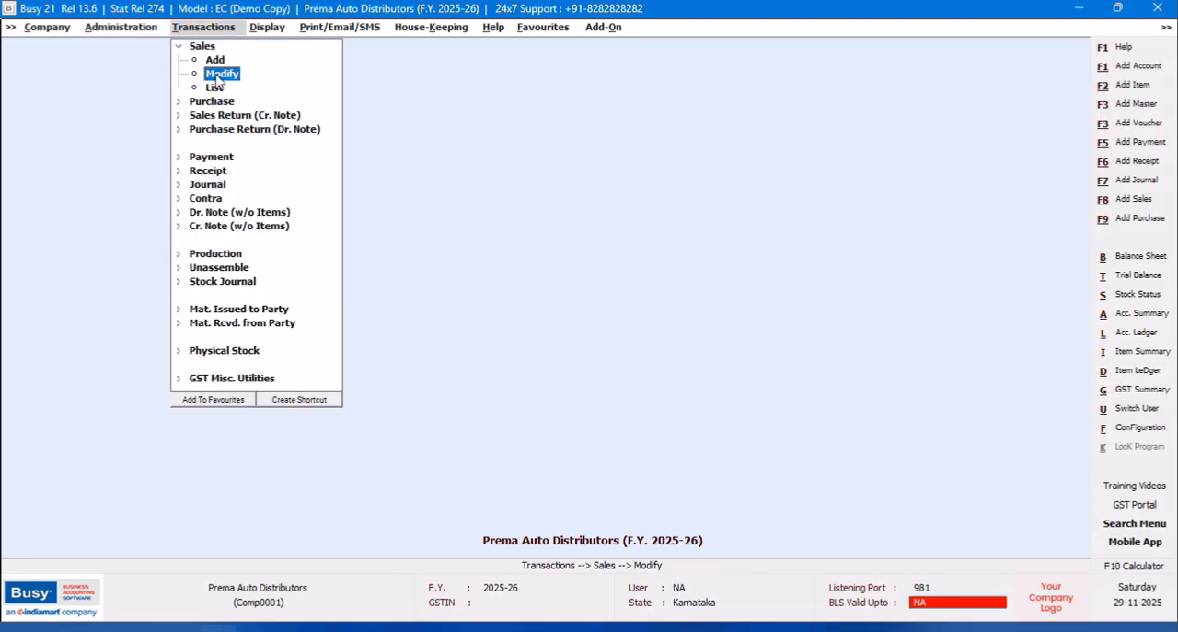
pyautogui.click(214, 74)
pyautogui.click(175, 103)
pyautogui.click(171, 182)
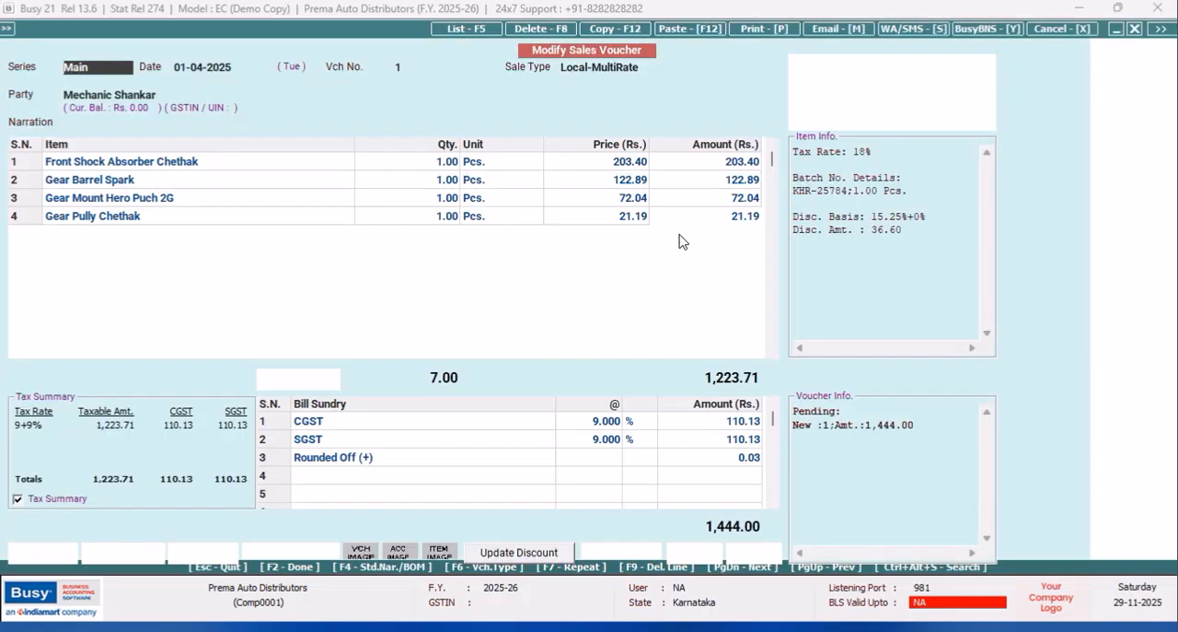
# Start printing the opened sales voucher as a Sales Invoice and bring up the Invoice Printing options.
pyautogui.click(745, 37)
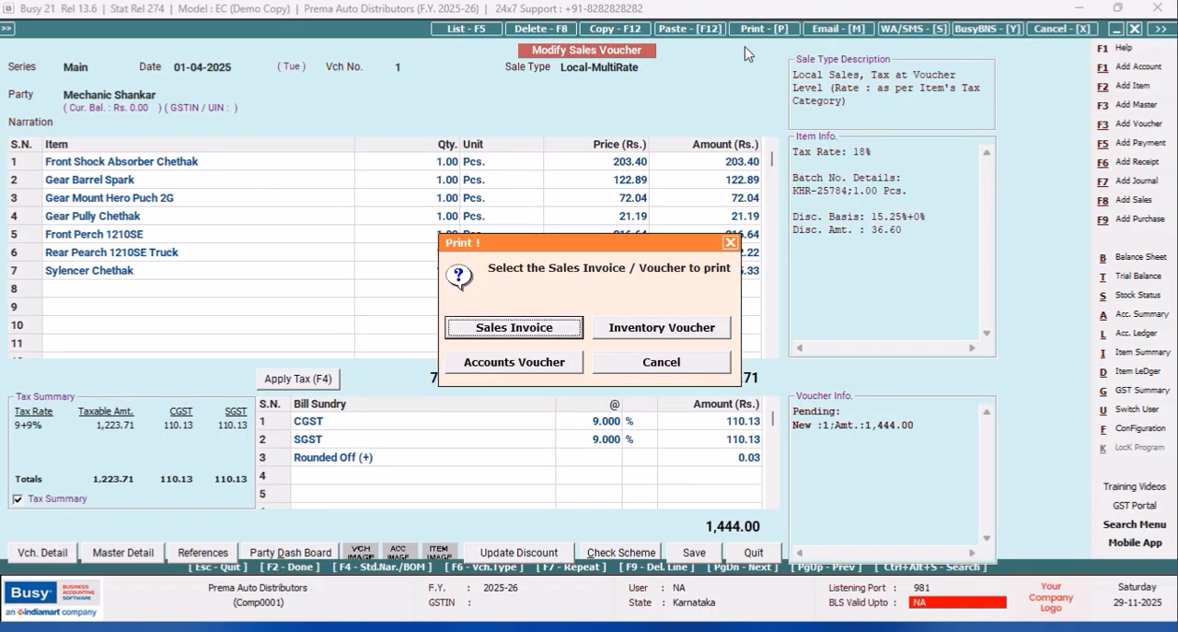
pyautogui.click(545, 328)
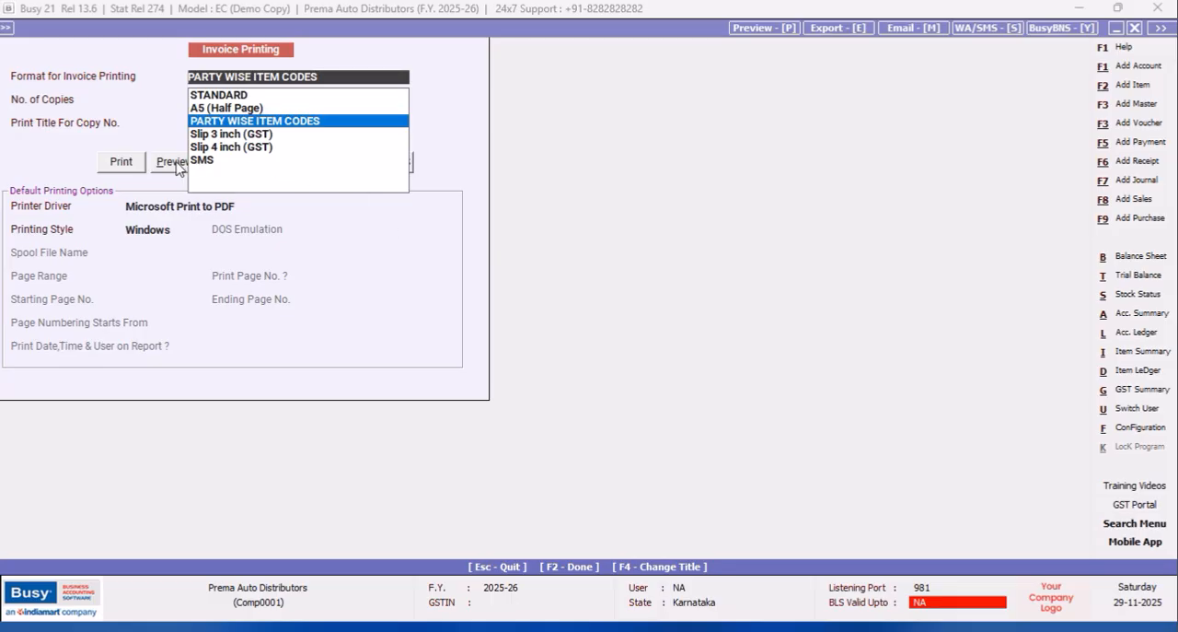
pyautogui.click(175, 163)
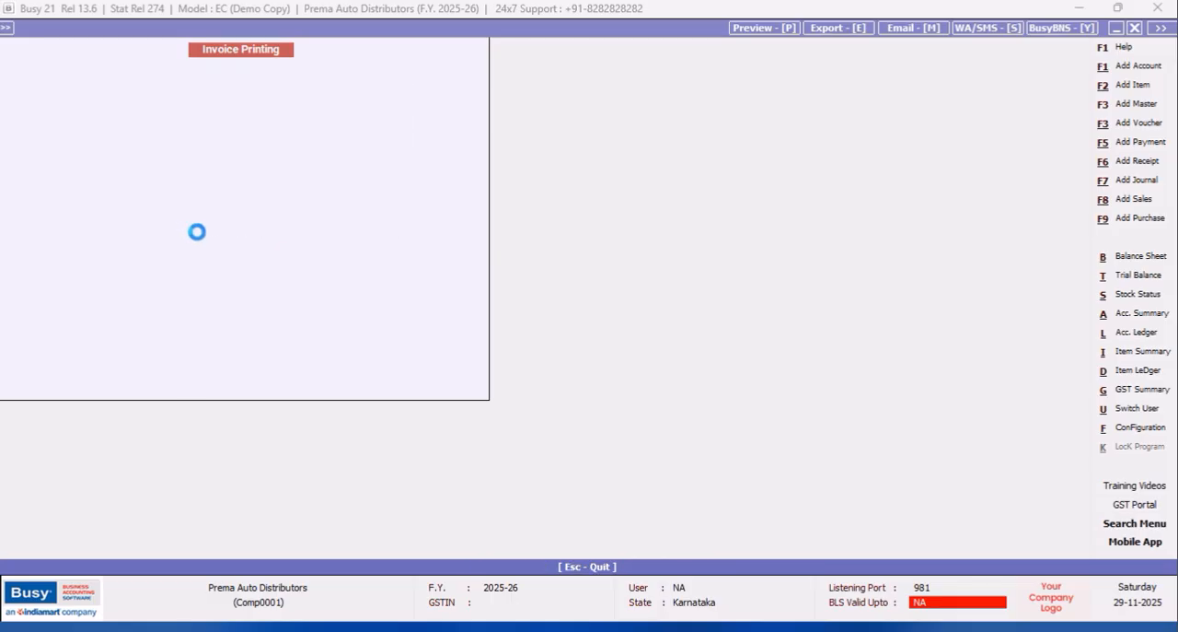
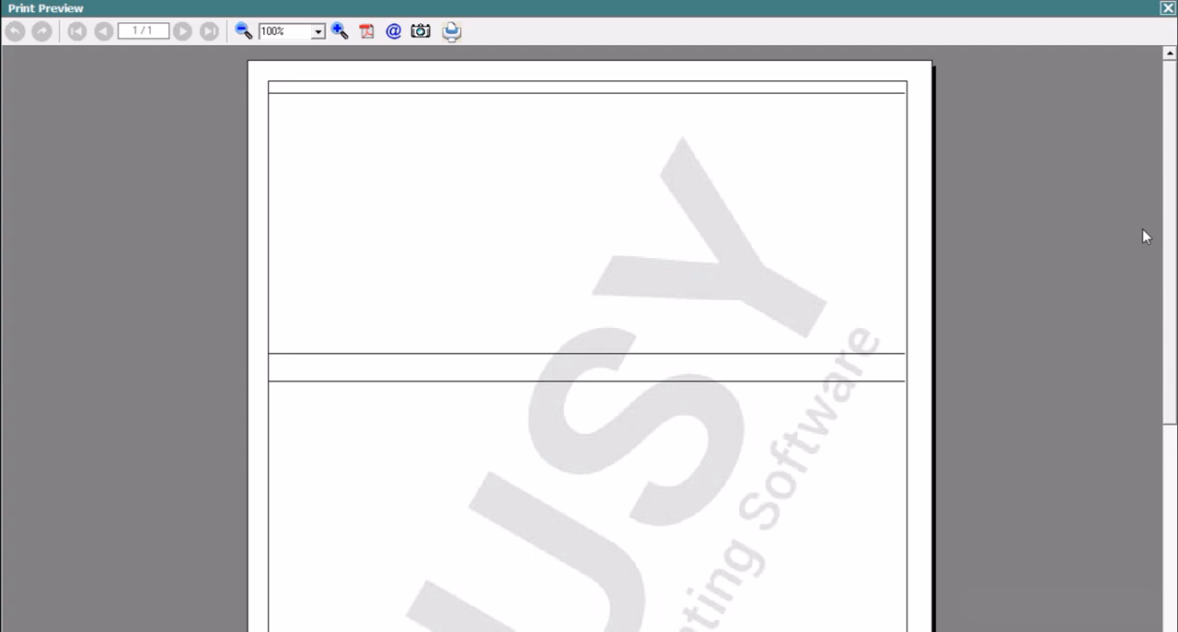
# Look through the invoice print preview, close it, and open the body configuration of the Sales Invoice format PARTY WISE ITEM CODES.
pyautogui.scroll(-5, 1169, 136)
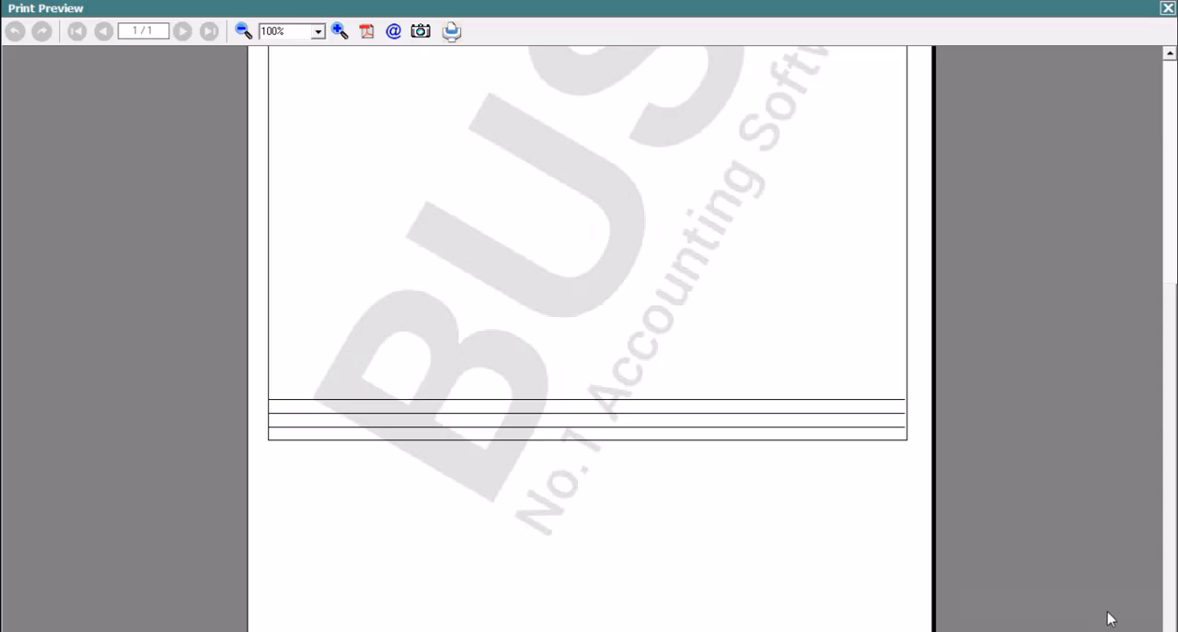
pyautogui.press('Escape')
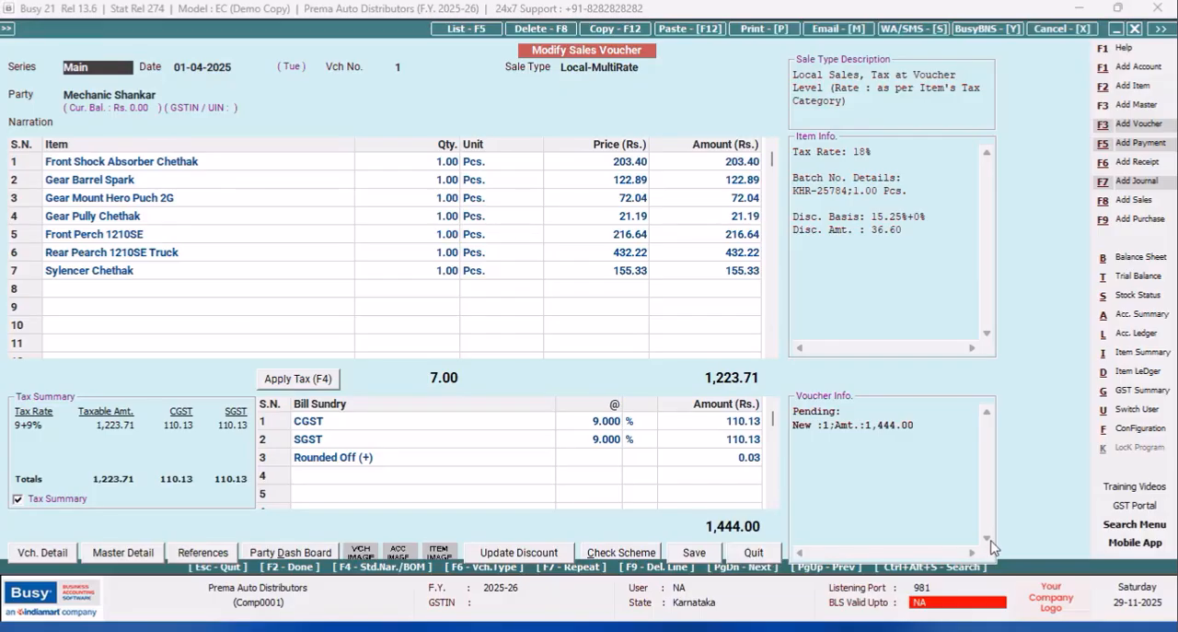
pyautogui.click(1158, 433)
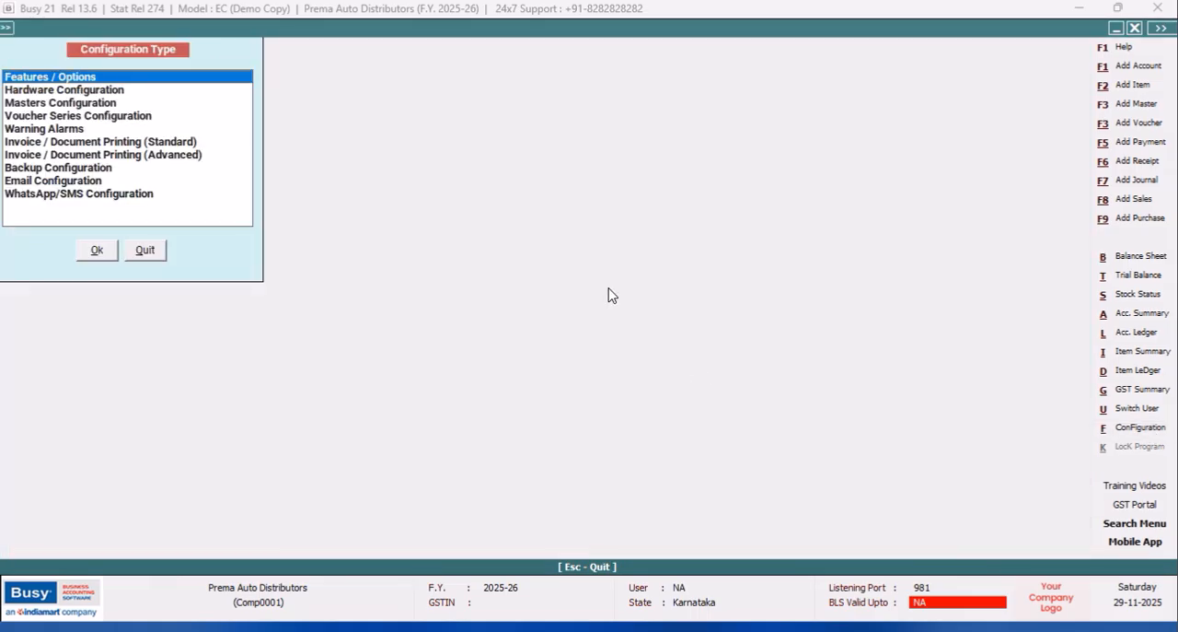
pyautogui.click(118, 155)
pyautogui.click(96, 250)
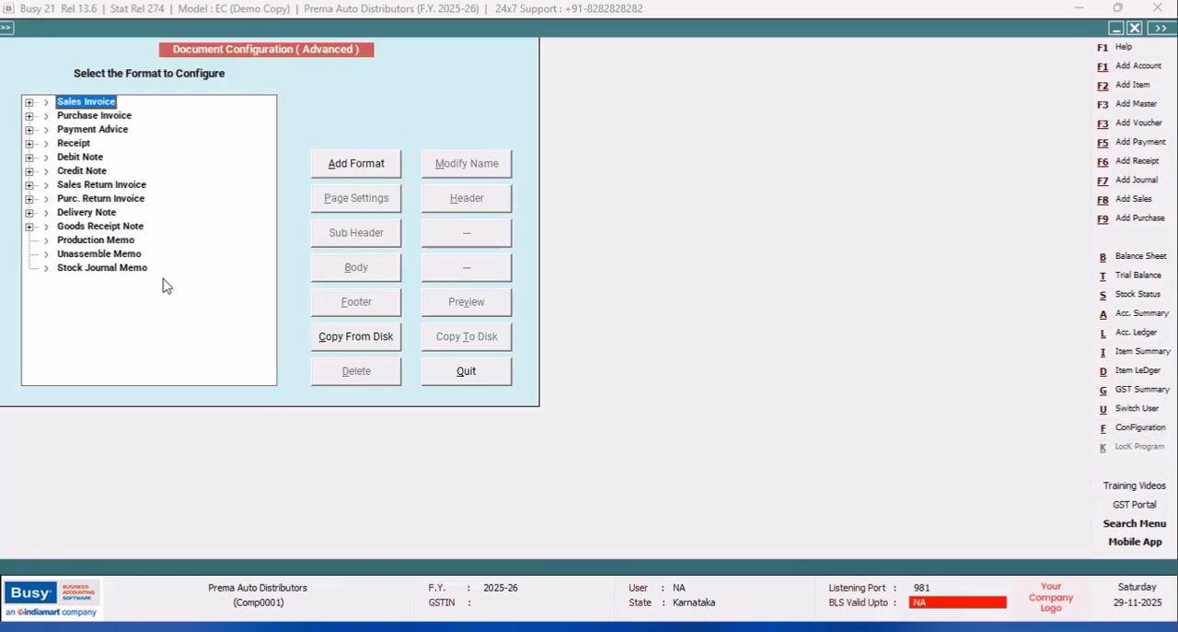
pyautogui.click(29, 102)
pyautogui.click(94, 130)
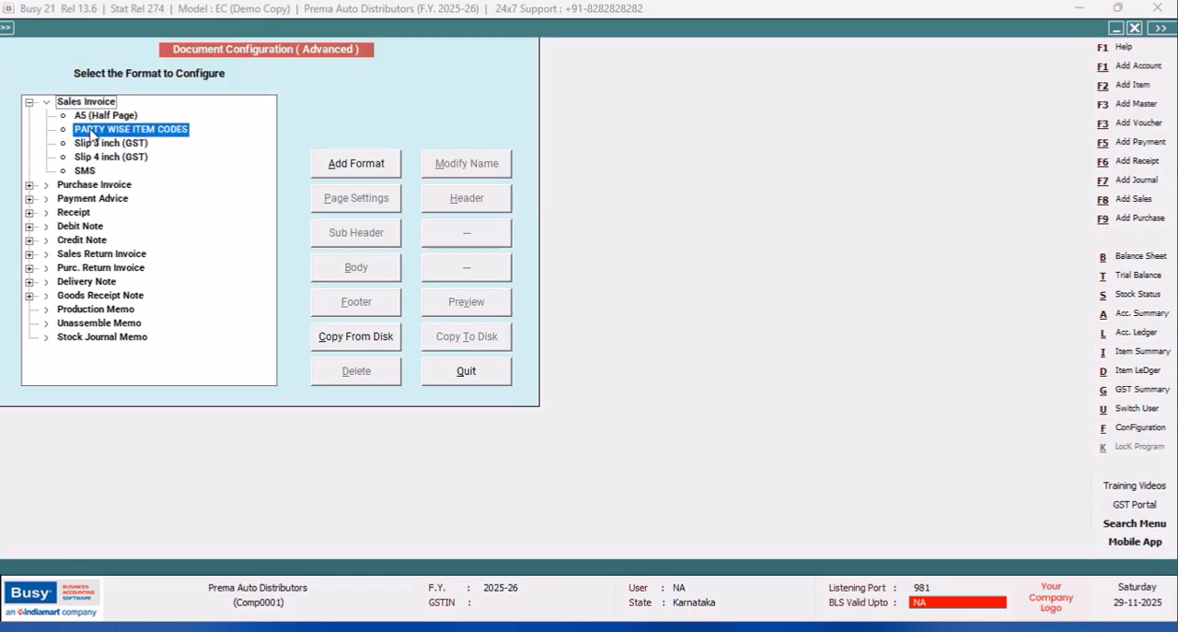
pyautogui.click(355, 278)
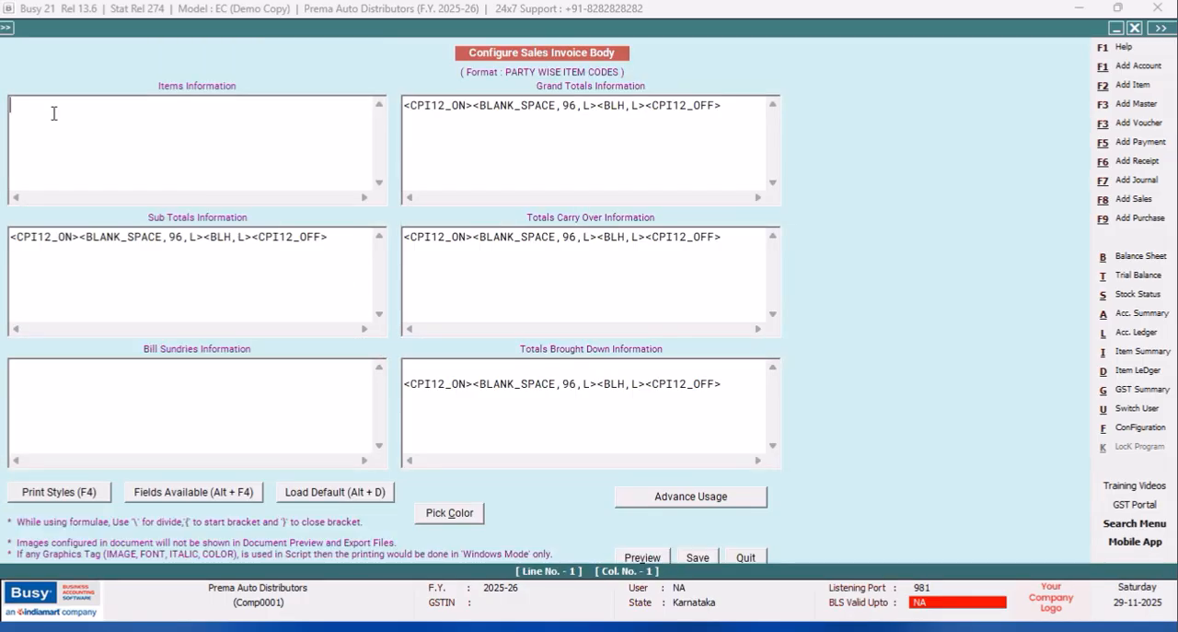
# Insert the CONDENSE_ON and CONDENSE_OFF print styles in Items Information.
pyautogui.press('F4')
pyautogui.click(996, 255)
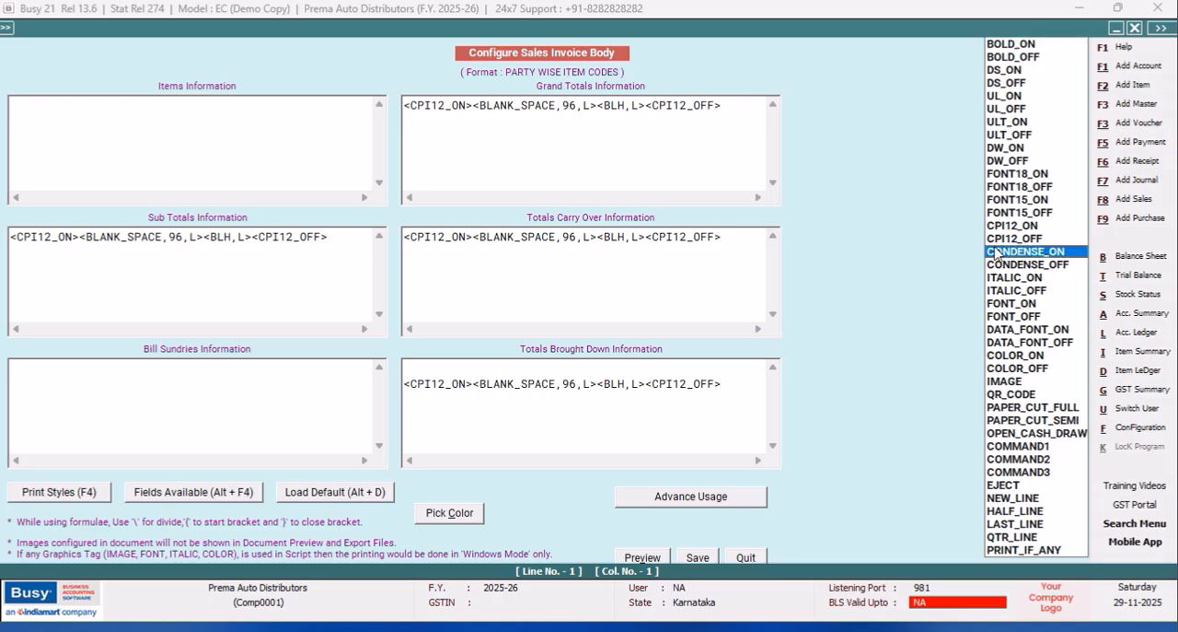
pyautogui.press('Return')
pyautogui.press('F4')
pyautogui.press('Down')
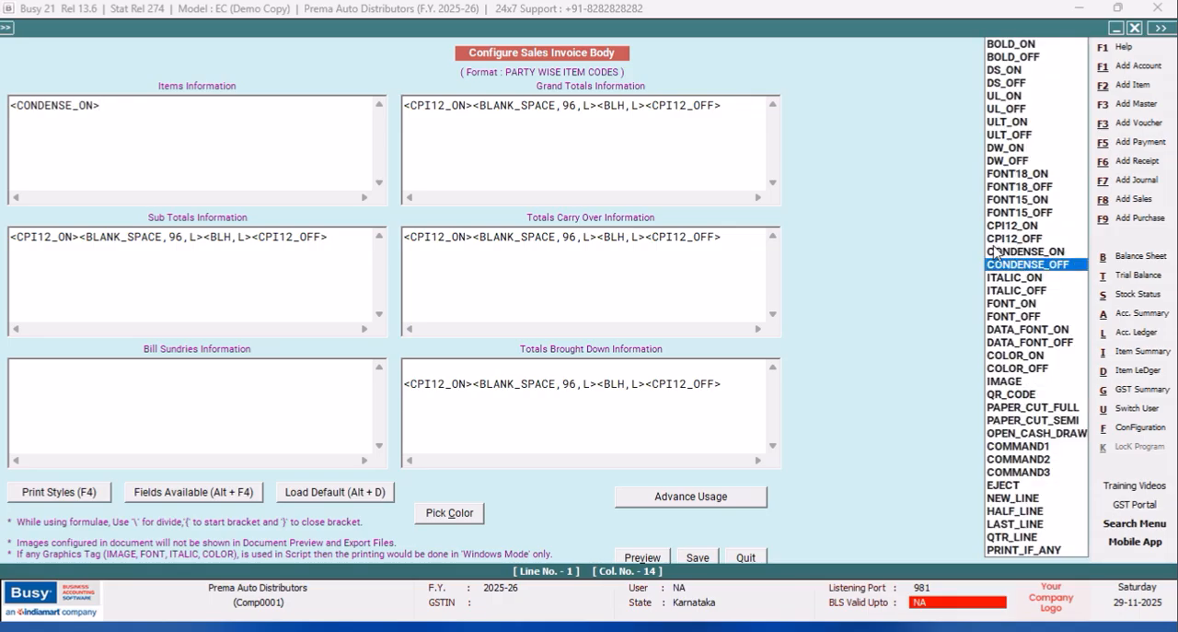
pyautogui.press('Return')
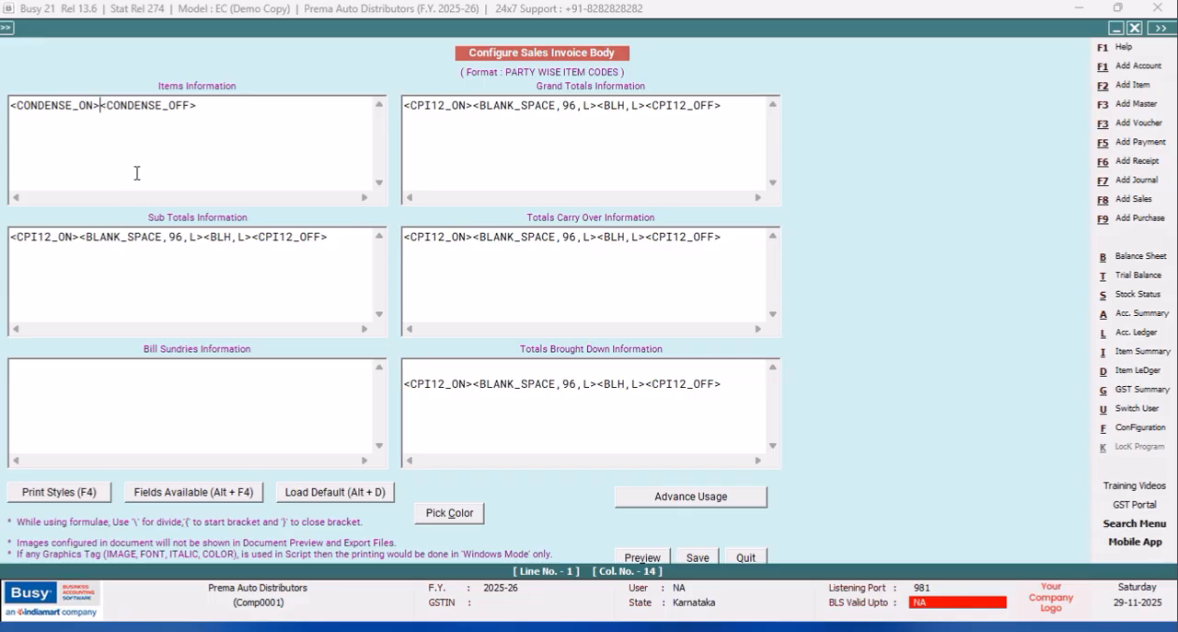
# Add the SR_NO field between the two condense tags in Items Information, followed by <BLV,A>.
pyautogui.hotkey('alt', 'F4')
pyautogui.click(1113, 57)
pyautogui.write('SR')
pyautogui.press('Down')
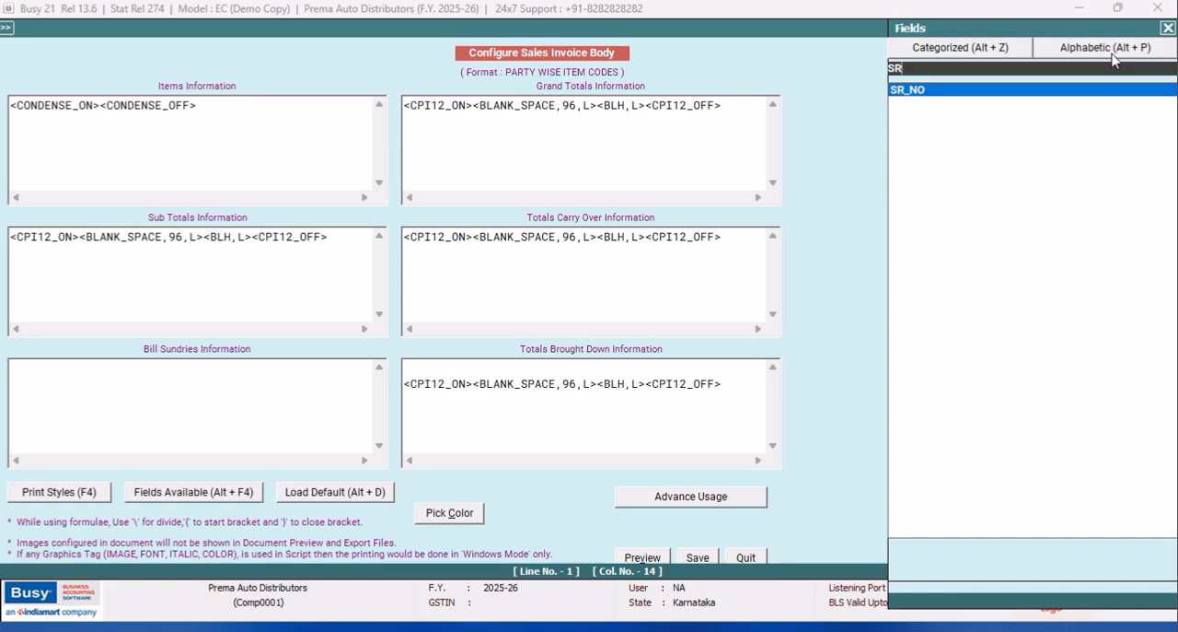
pyautogui.press('Return')
pyautogui.write('<')
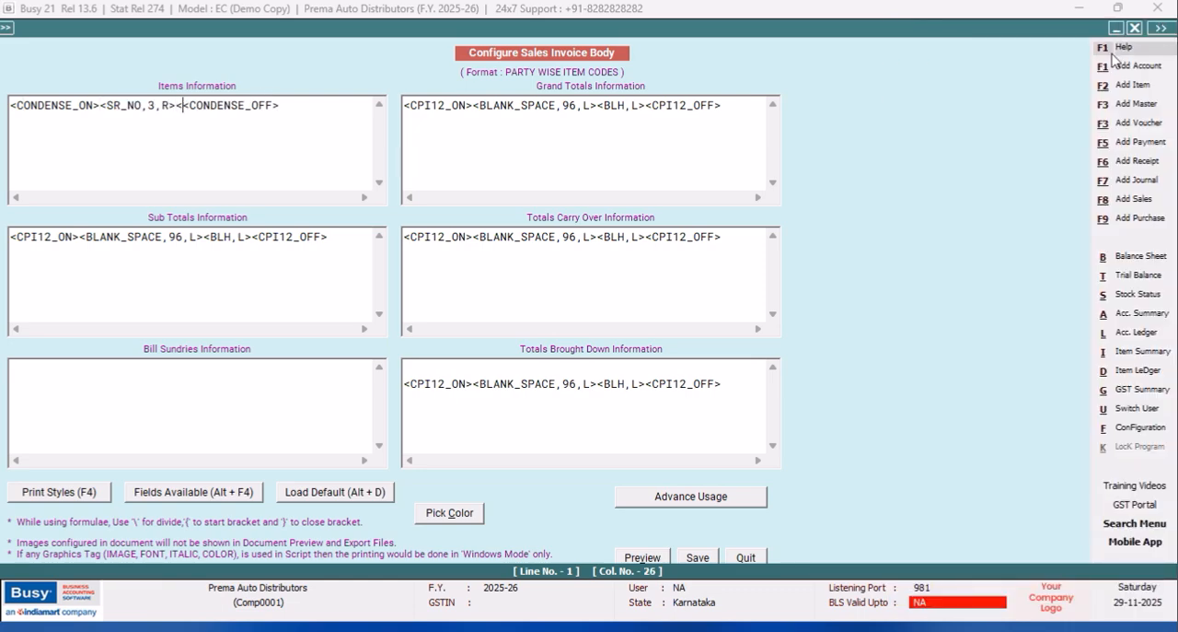
pyautogui.write('BLV')
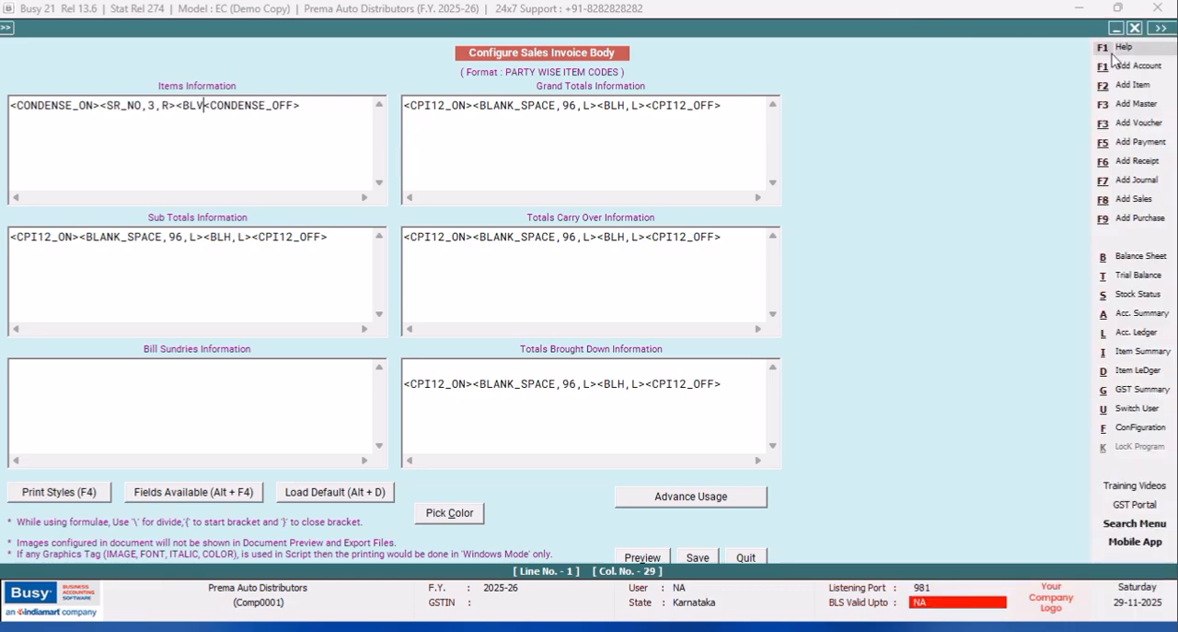
pyautogui.write(',A>')
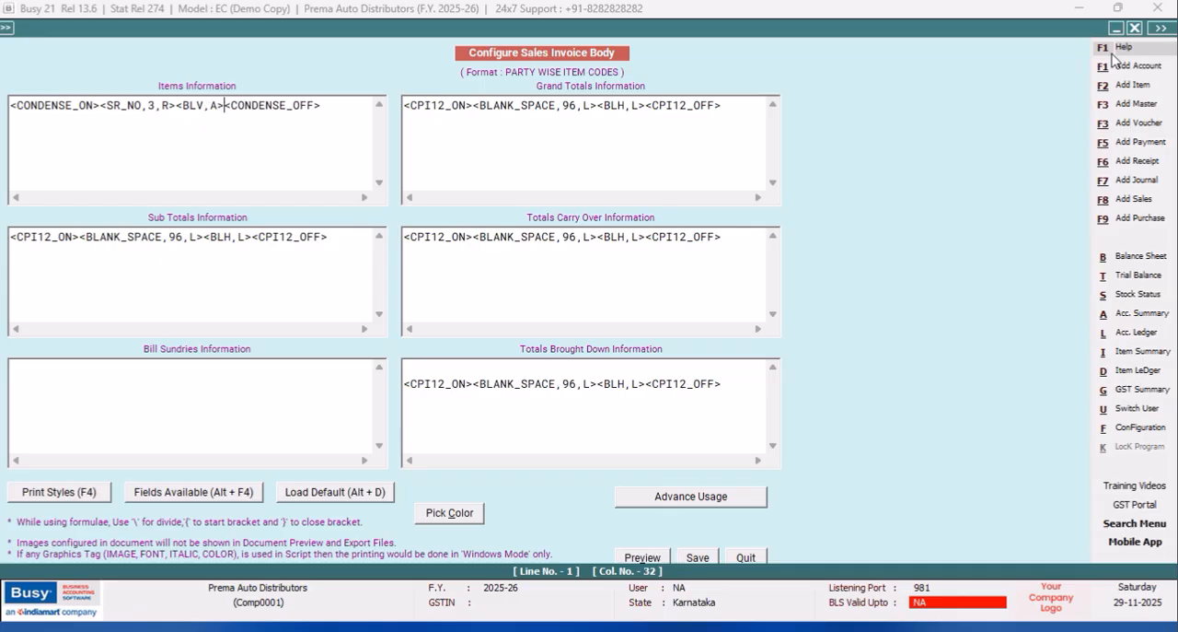
# Add the BLANK_SPACE field after <BLV,A> and set its width to 132.
pyautogui.hotkey('alt', 'F4')
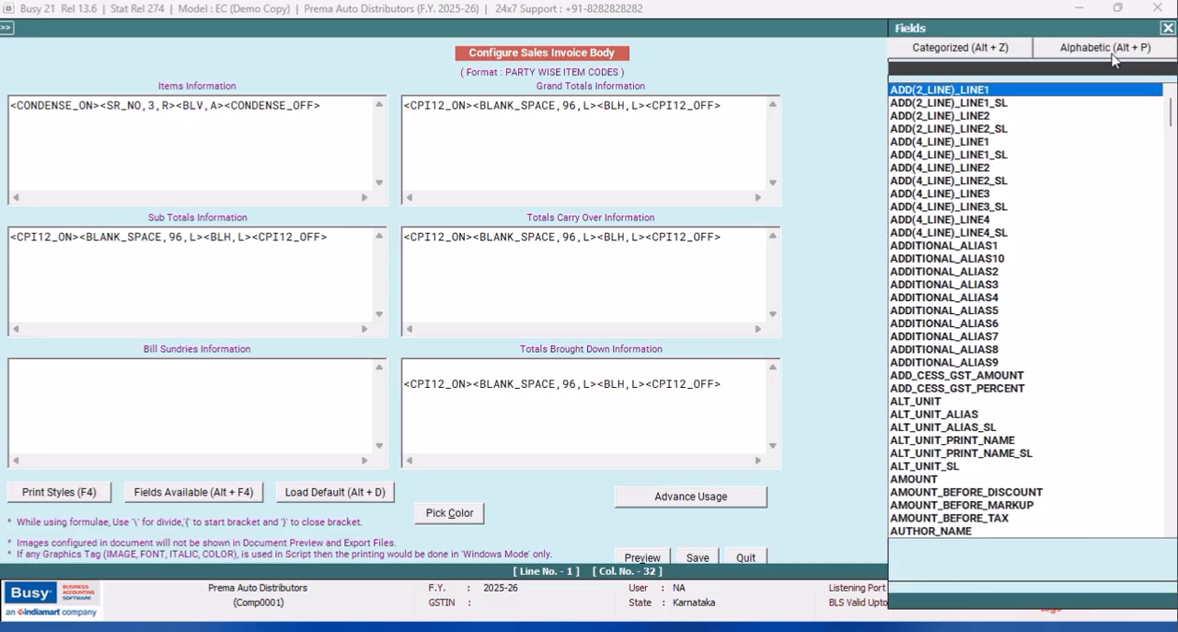
pyautogui.click(1073, 52)
pyautogui.write('B')
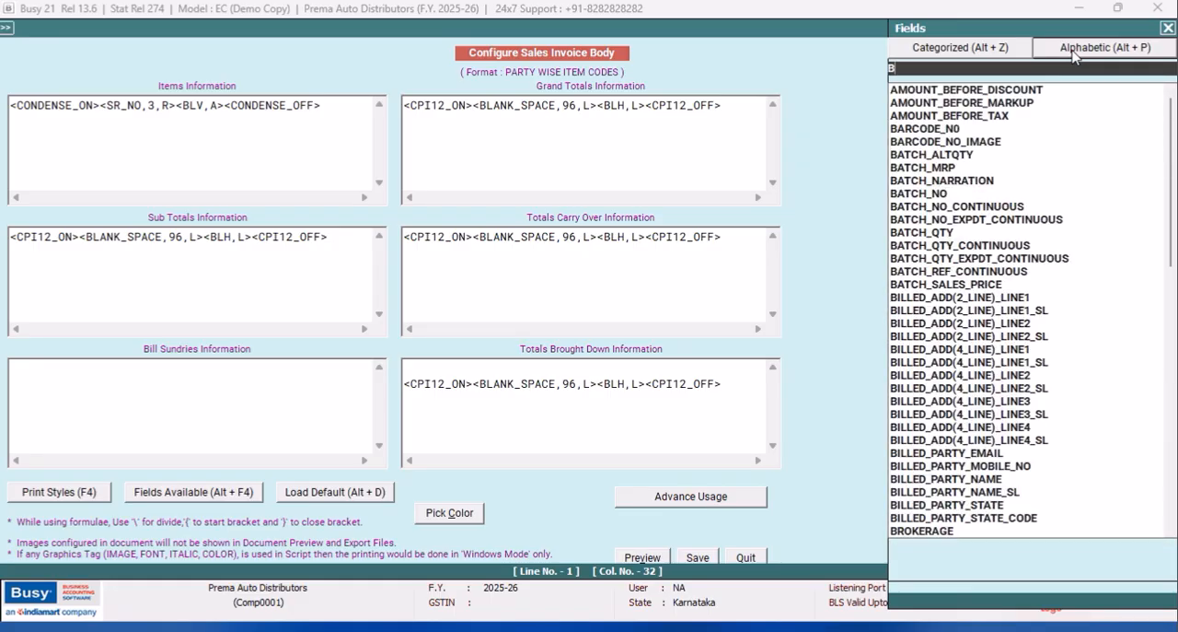
pyautogui.write('LAN')
pyautogui.press('Down')
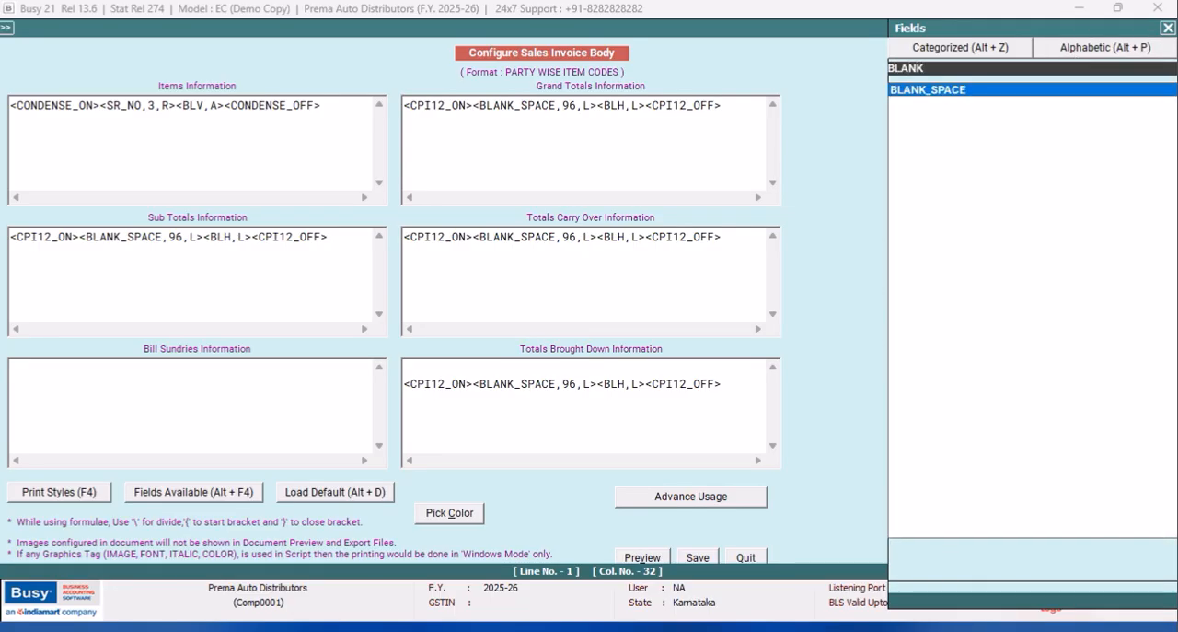
pyautogui.press('Return')
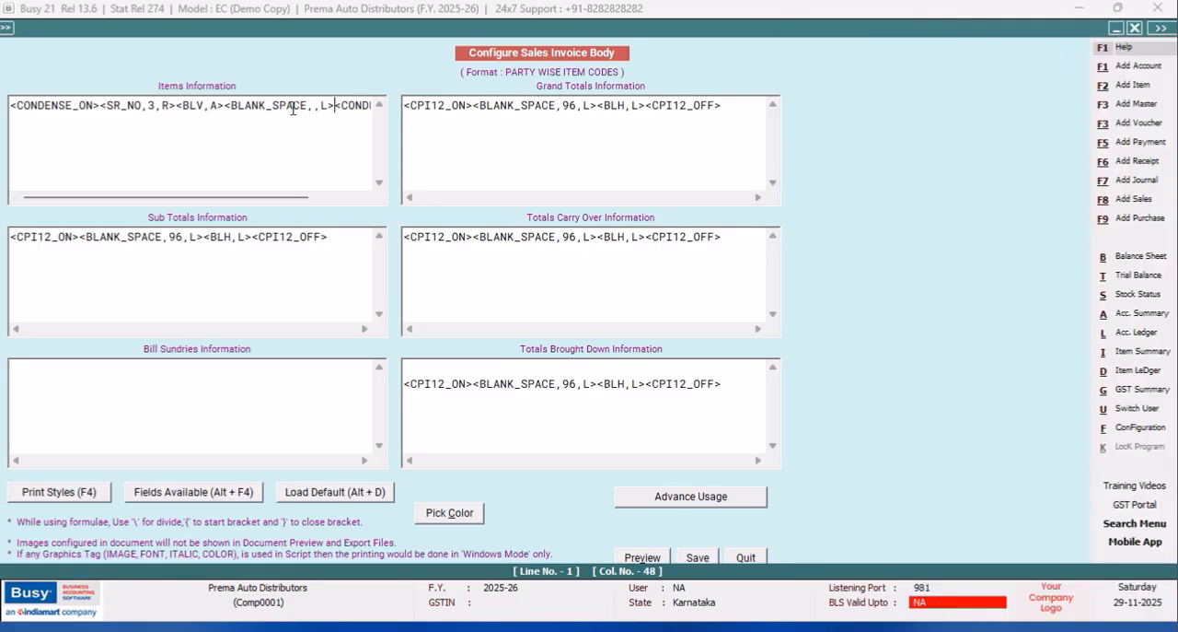
pyautogui.press('Left')
pyautogui.press('Left')
pyautogui.press('Left')
pyautogui.write('132')
# Add the AMOUNT_BEFORE_TAX field after the BLANK_SPACE tag and set its width to 12.2.
pyautogui.click(357, 106)
pyautogui.hotkey('alt', 'F4')
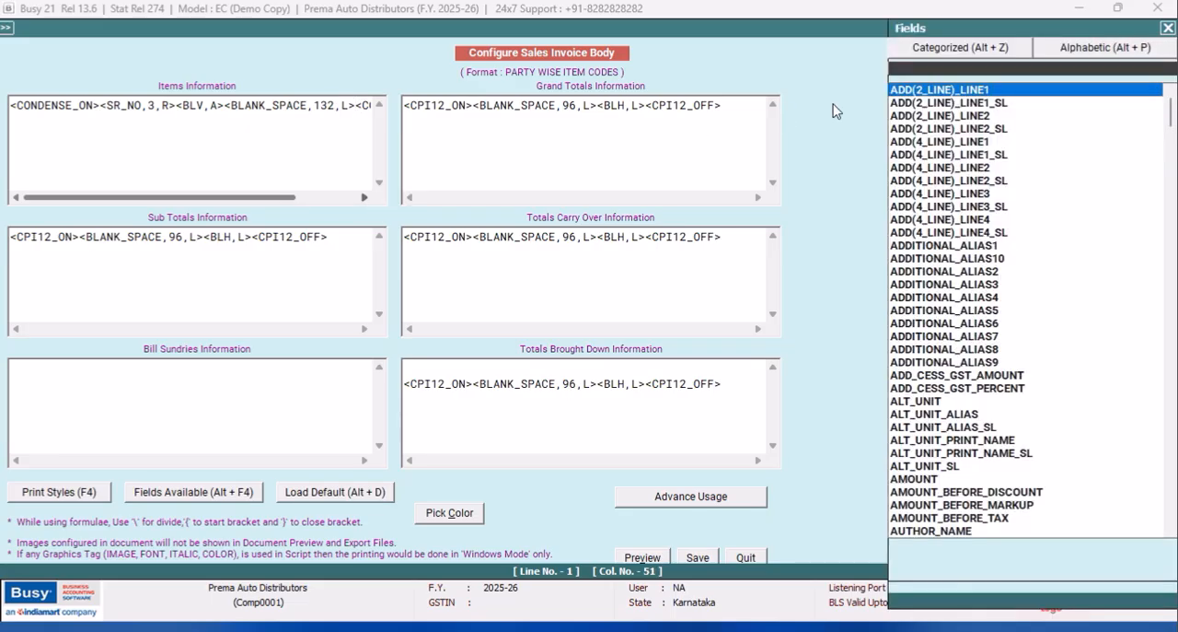
pyautogui.click(1063, 54)
pyautogui.write('AMO')
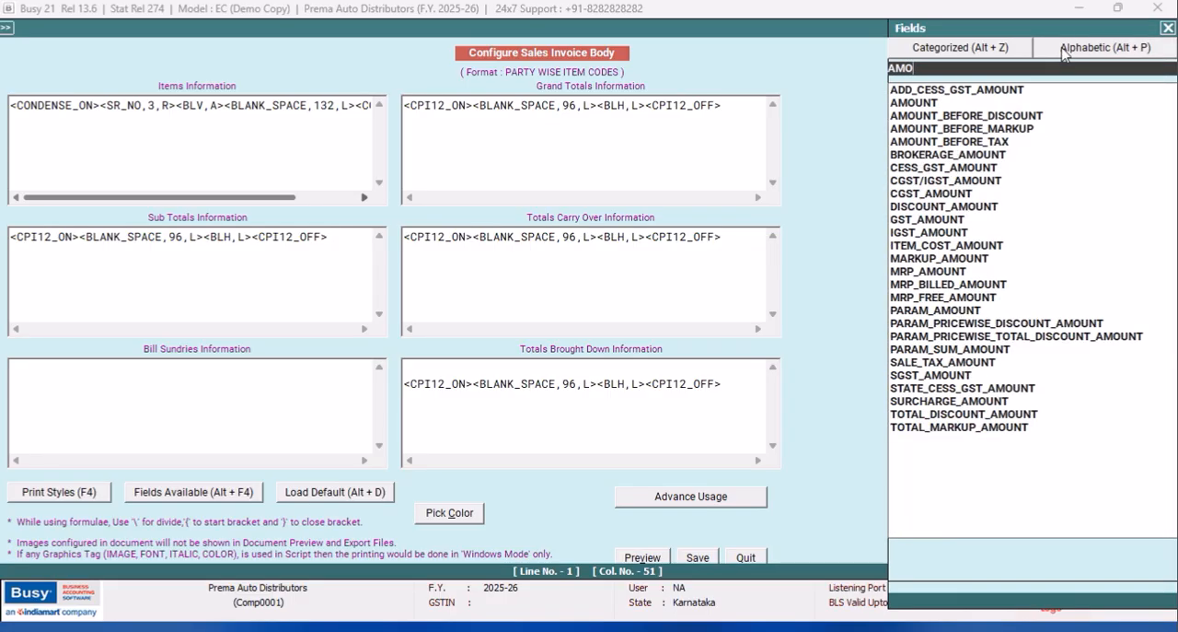
pyautogui.write('UNT_BEF')
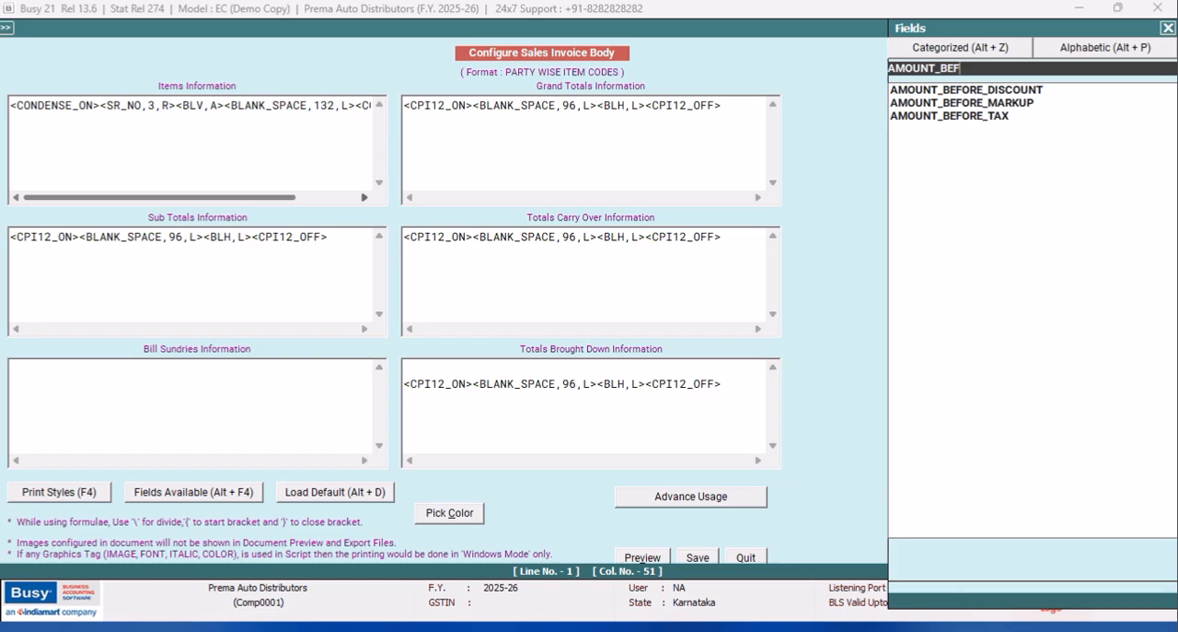
pyautogui.press('Down')
pyautogui.press('Down')
pyautogui.press('Down')
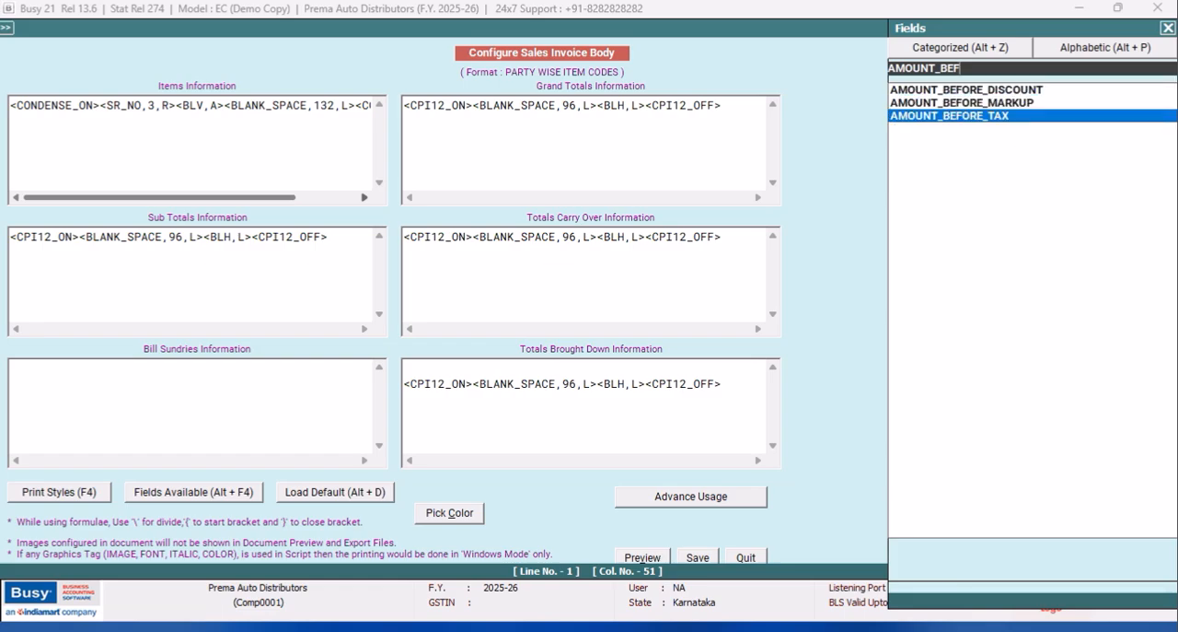
pyautogui.press('Return')
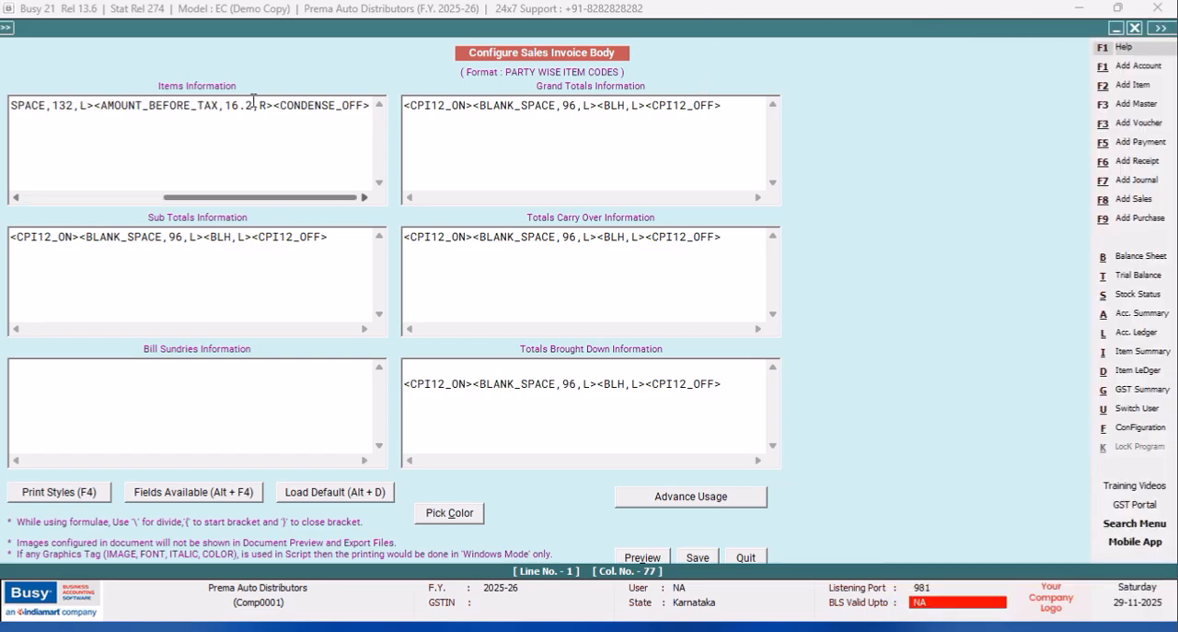
pyautogui.click(238, 106)
pyautogui.press('BackSpace')
pyautogui.write('2')
# Copy the <BLV,A> tag in between BLANK_SPACE and AMOUNT_BEFORE_TAX, and set the BLANK_SPACE width to 119.
pyautogui.moveTo(189, 199); pyautogui.dragTo(104, 198)
pyautogui.moveTo(121, 106); pyautogui.dragTo(73, 106)
pyautogui.rightClick(78, 107)
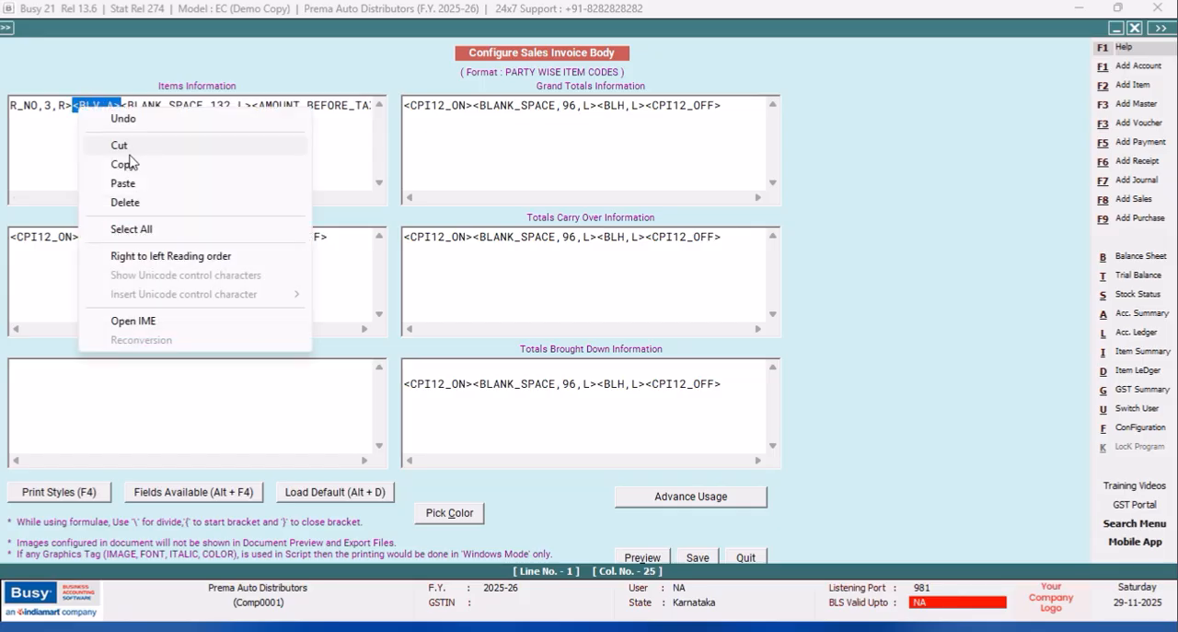
pyautogui.click(122, 163)
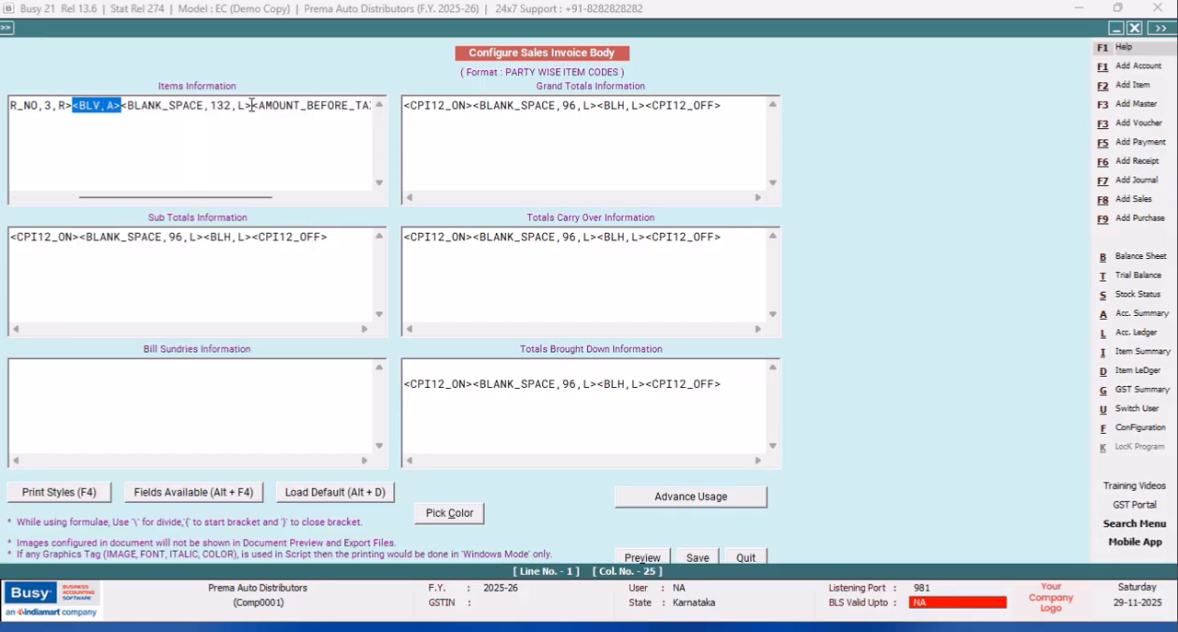
pyautogui.click(252, 106)
pyautogui.rightClick(250, 104)
pyautogui.click(291, 180)
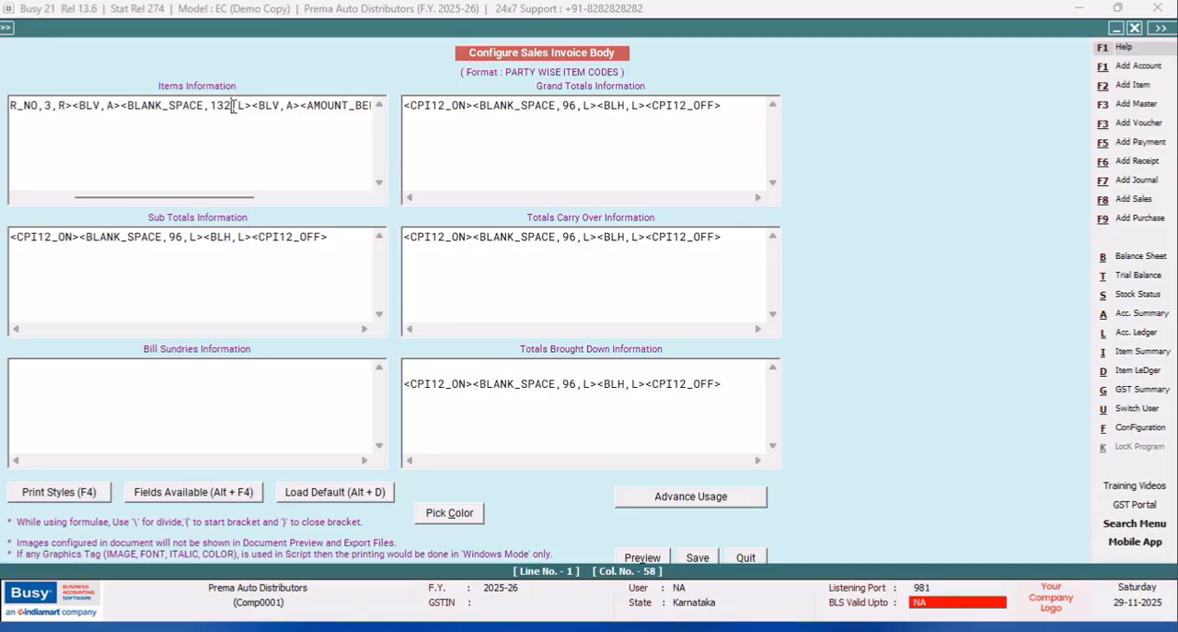
pyautogui.press('BackSpace')
pyautogui.press('BackSpace')
pyautogui.write('19')
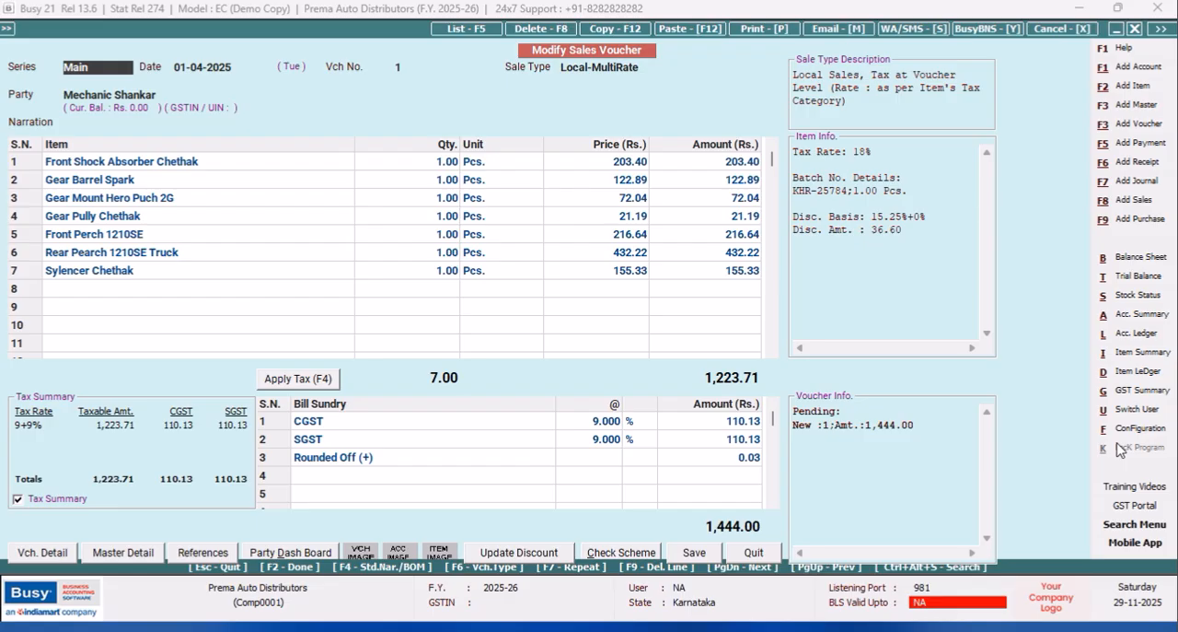
pyautogui.click(1140, 429)
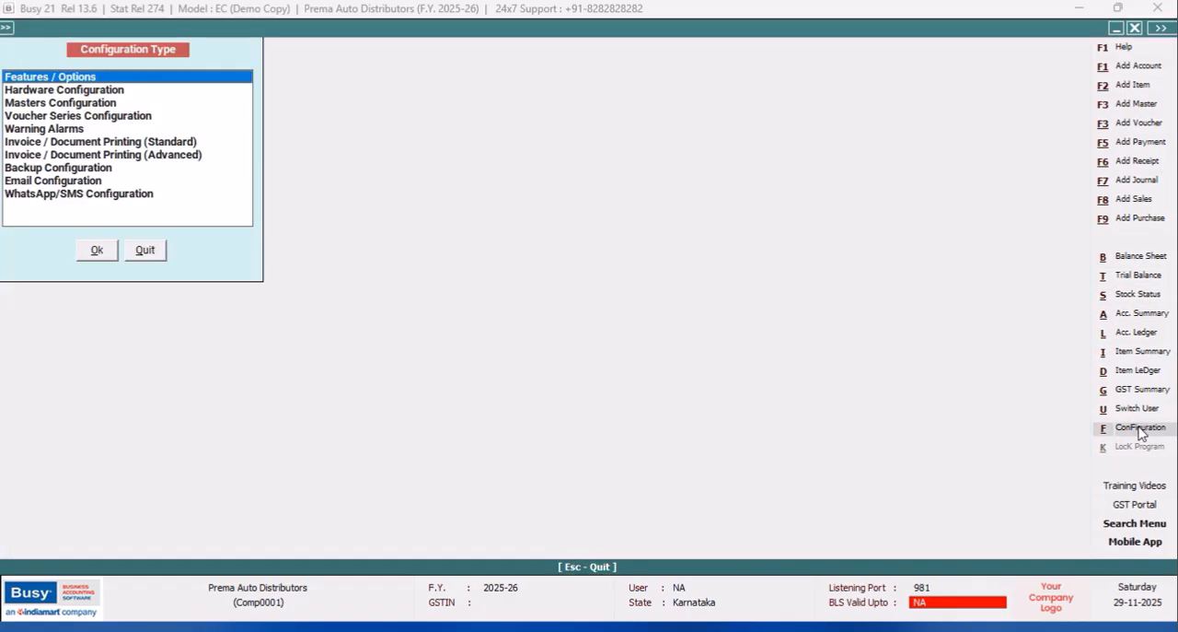
pyautogui.click(186, 155)
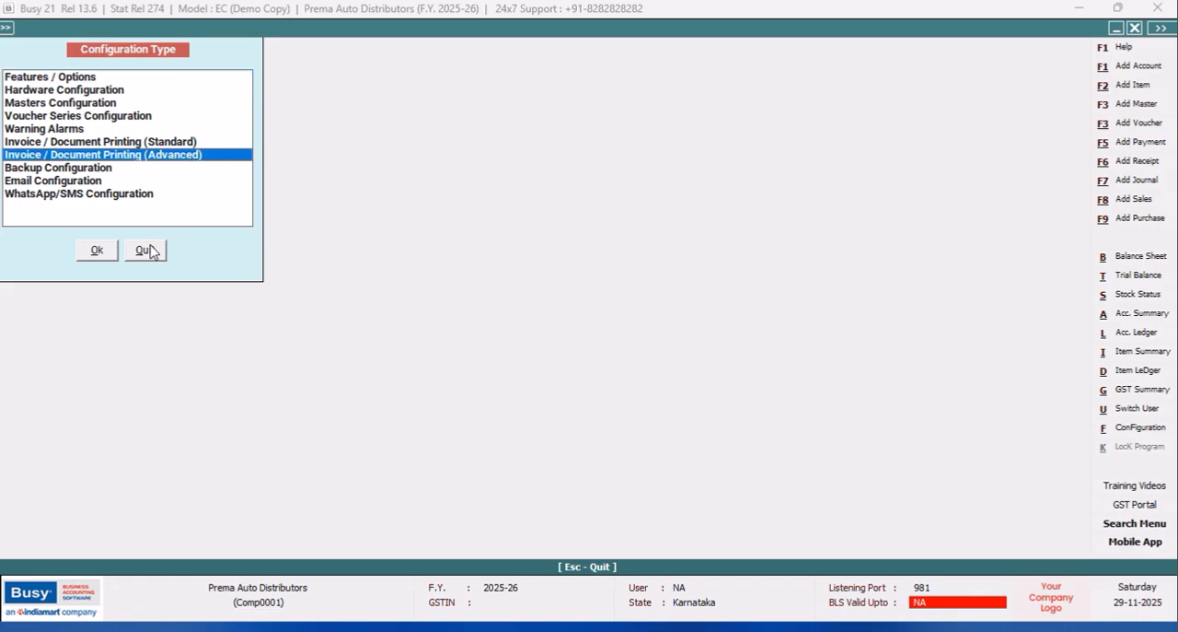
pyautogui.click(145, 252)
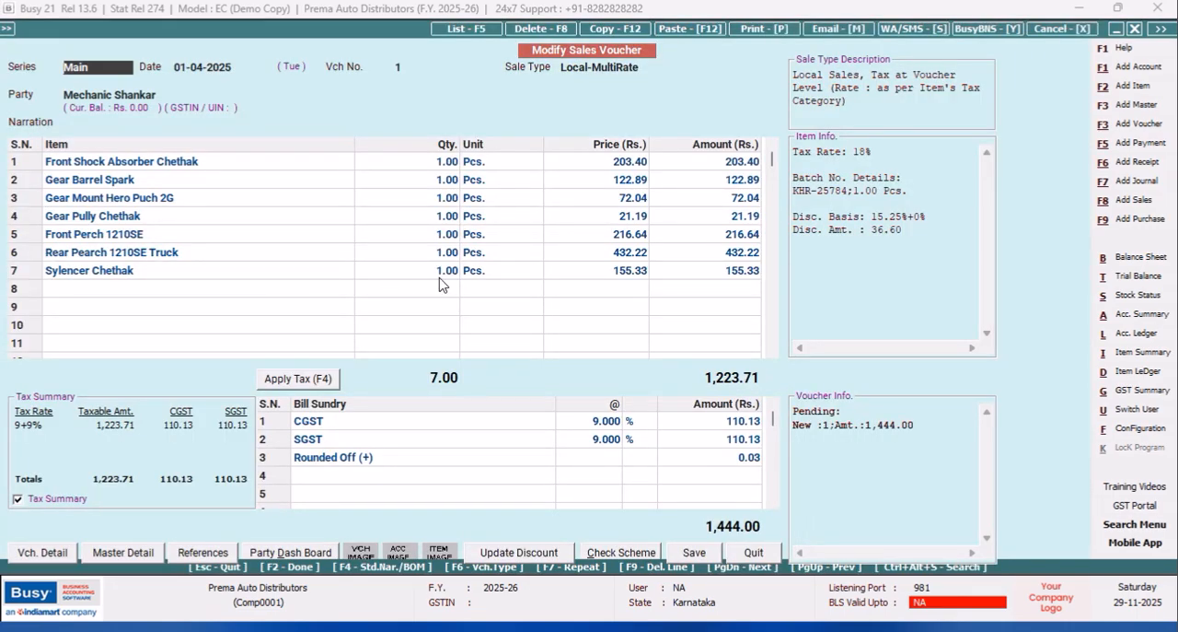
# Open the NOEL query in the SQL Query Executor and change its selected column to SUBSTRING(Tran10.C1,1,30) followed by a comma.
pyautogui.hotkey('ctrl', 'alt', 'q')
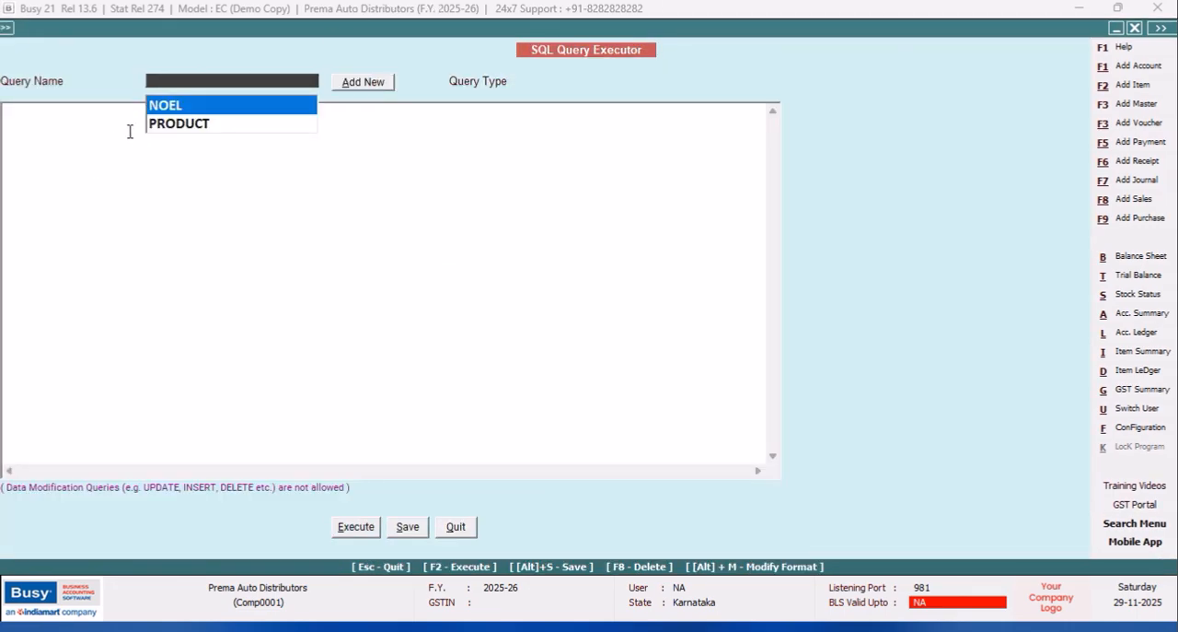
pyautogui.click(163, 106)
pyautogui.press('Return')
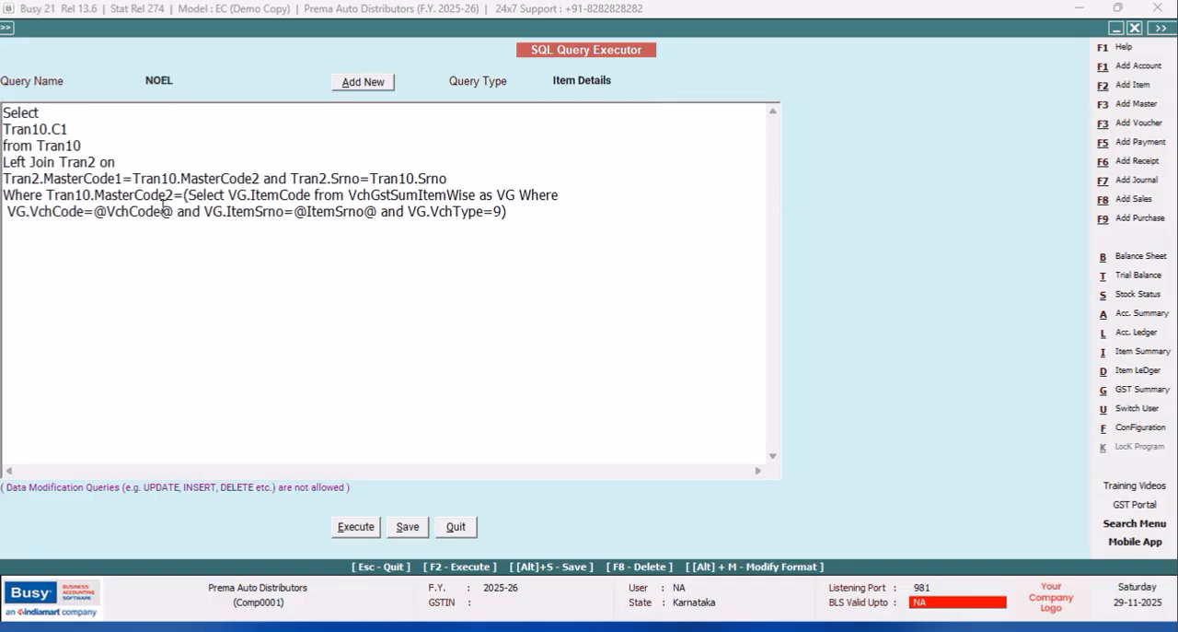
pyautogui.write('SUBSTRIN')
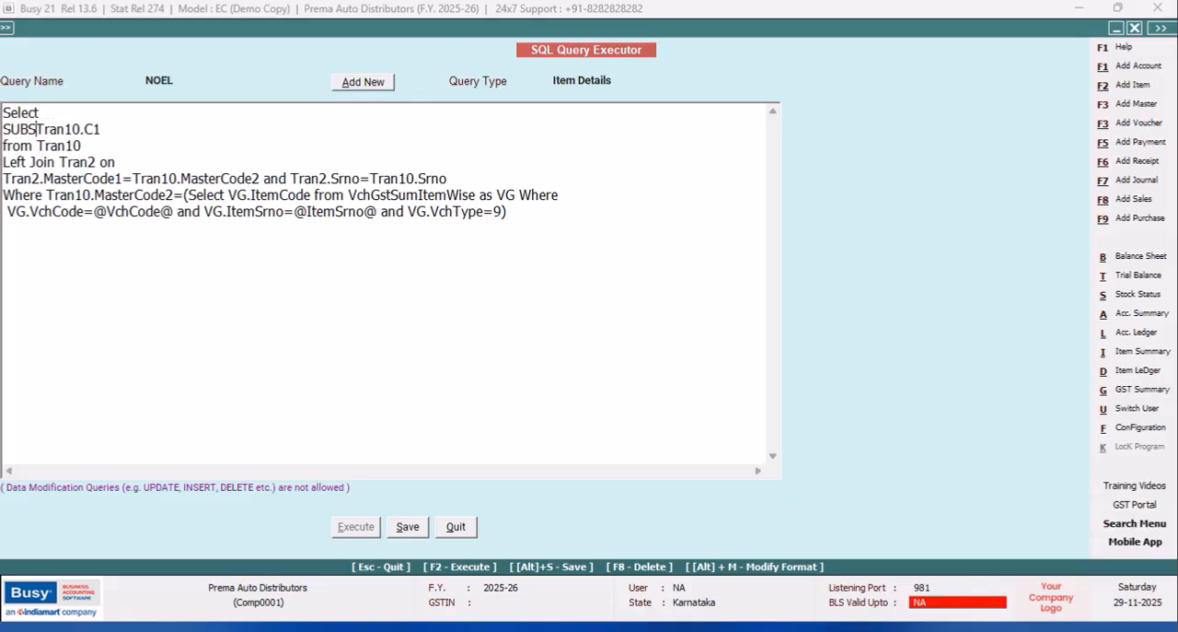
pyautogui.write('G(')
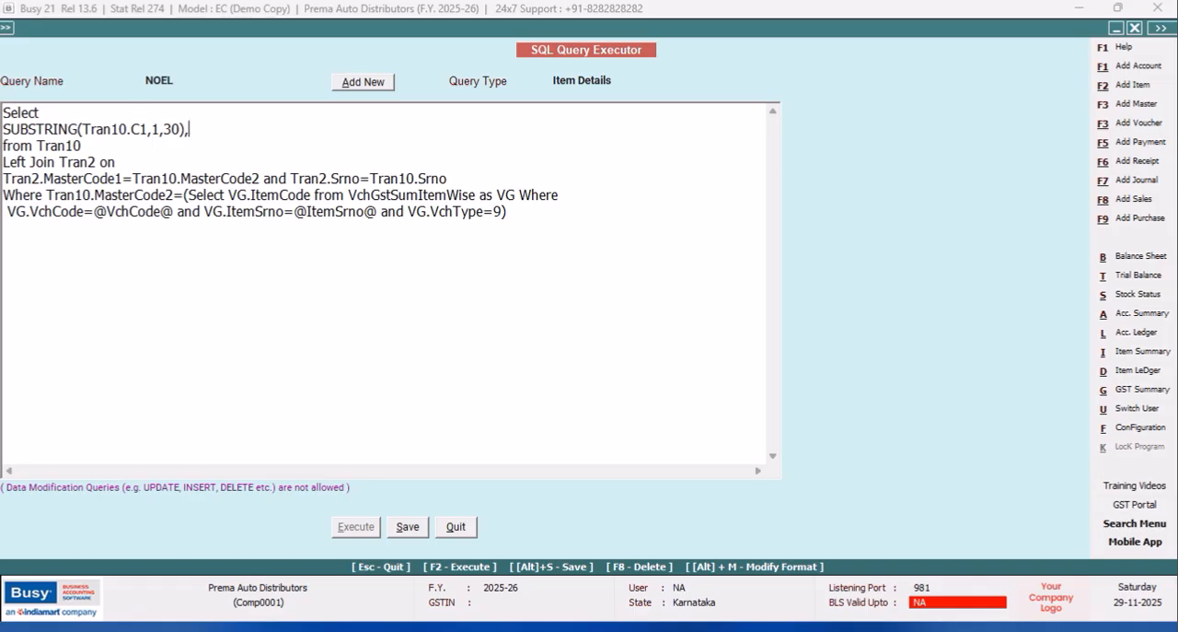
# Duplicate the SUBSTRING(Tran10.C1,1,30) expression after the comma in the NOEL query's Select list.
pyautogui.moveTo(185, 129); pyautogui.dragTo(5, 129)
pyautogui.rightClick(35, 133)
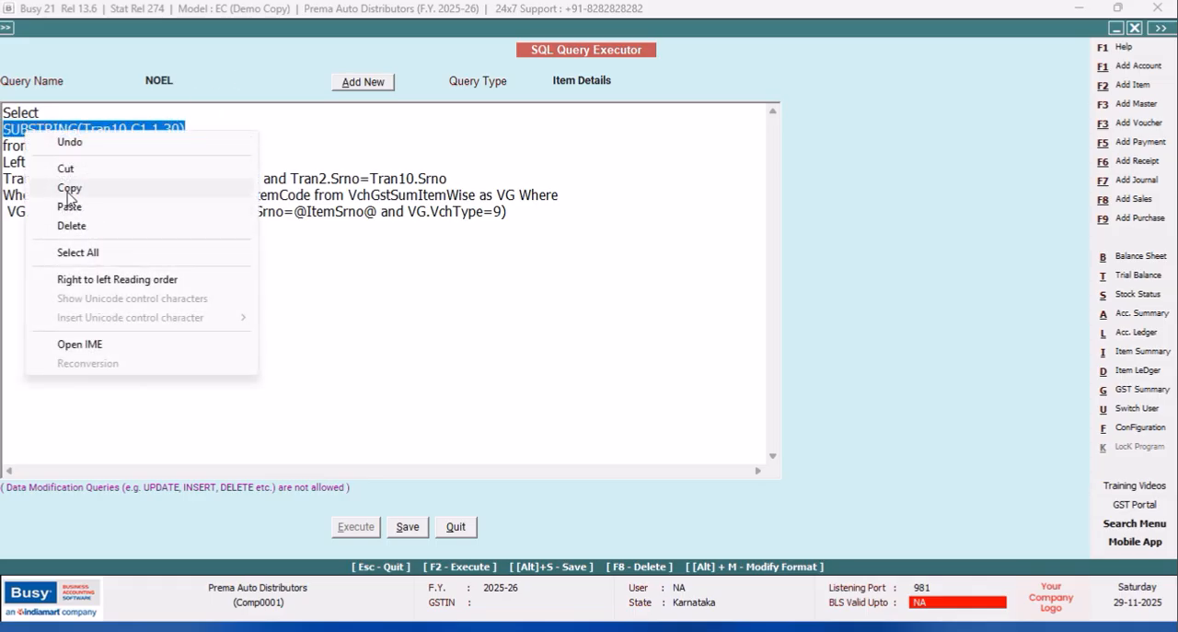
pyautogui.click(70, 185)
pyautogui.rightClick(210, 135)
pyautogui.click(252, 204)
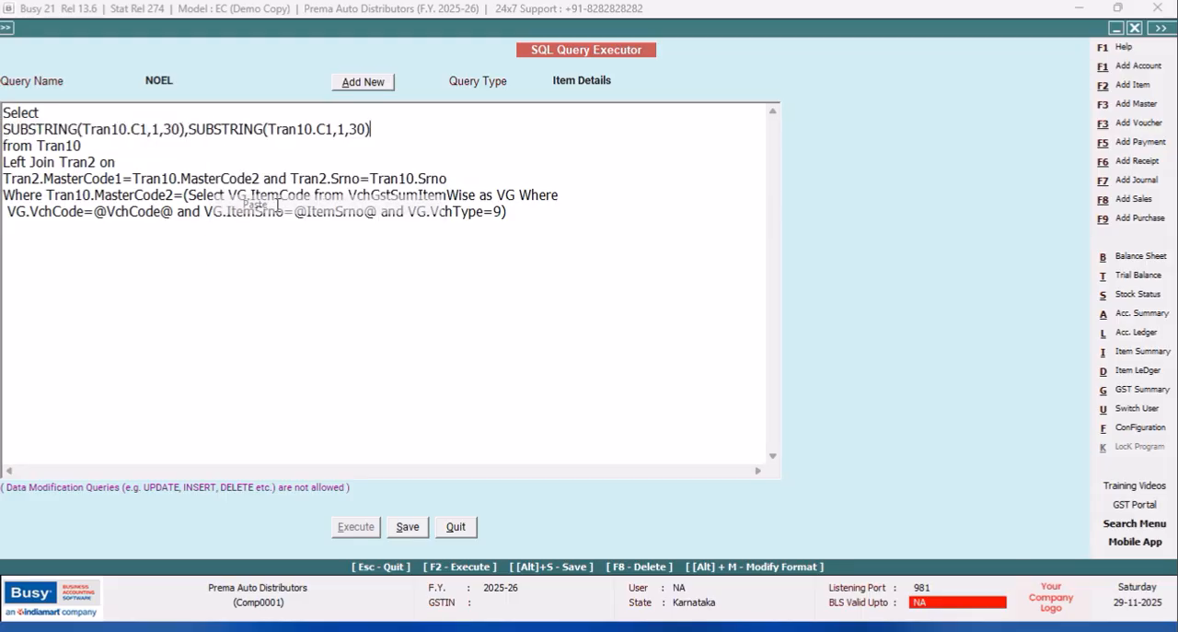
# Change the second expression in the NOEL query to SUBSTRING(Tran10.C1,31,30) and save the query.
pyautogui.write('3')
pyautogui.click(403, 527)
pyautogui.click(703, 350)
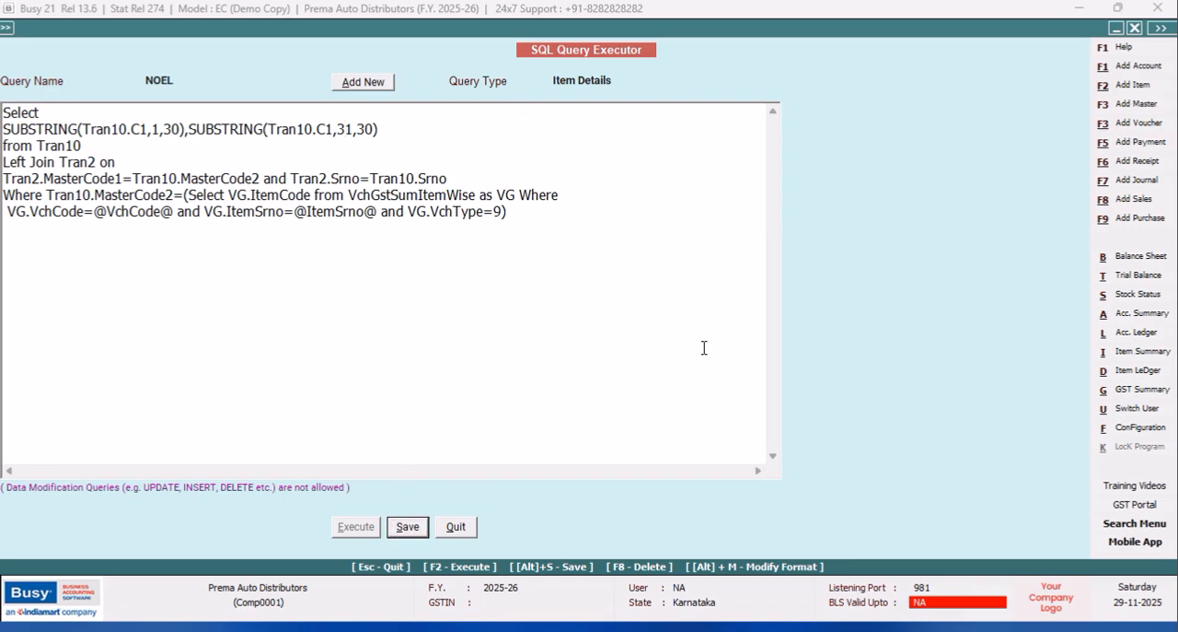
# Open the body configuration of the PARTY WISE ITEM CODES Sales Invoice format in advanced document printing.
pyautogui.click(1129, 429)
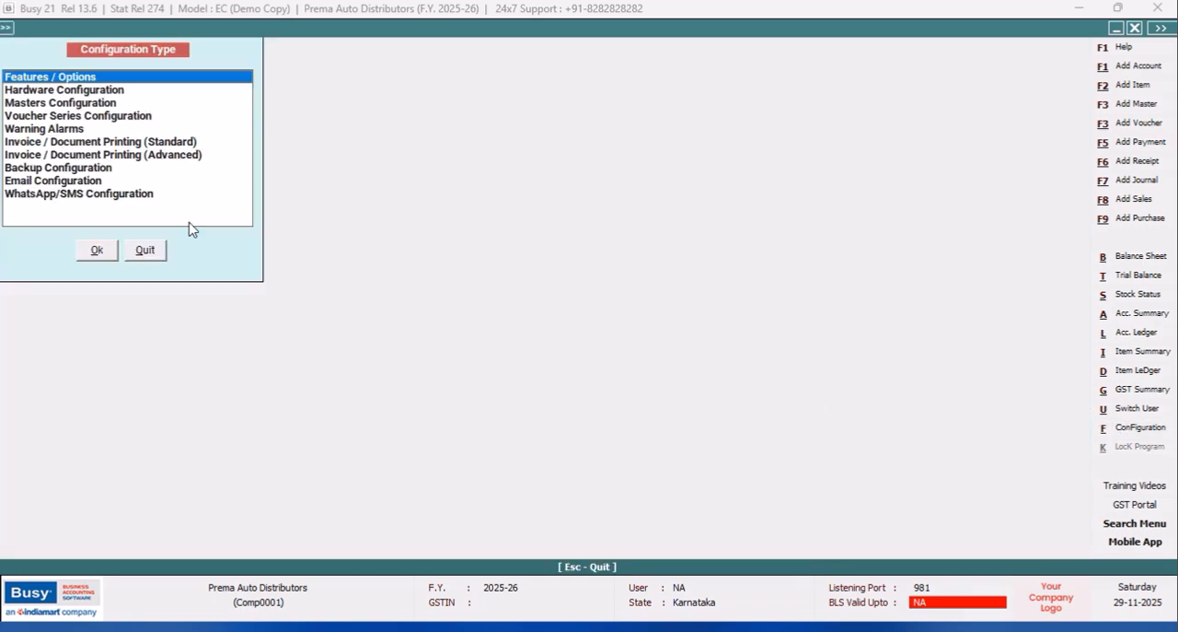
pyautogui.click(187, 154)
pyautogui.click(95, 249)
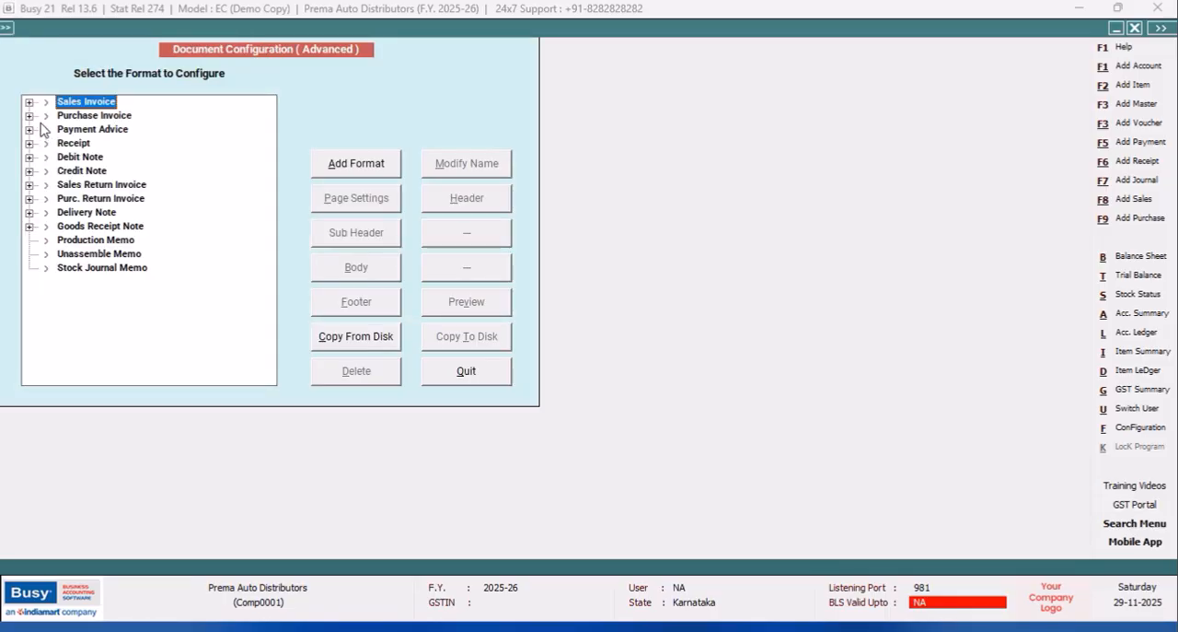
pyautogui.click(29, 102)
pyautogui.click(109, 131)
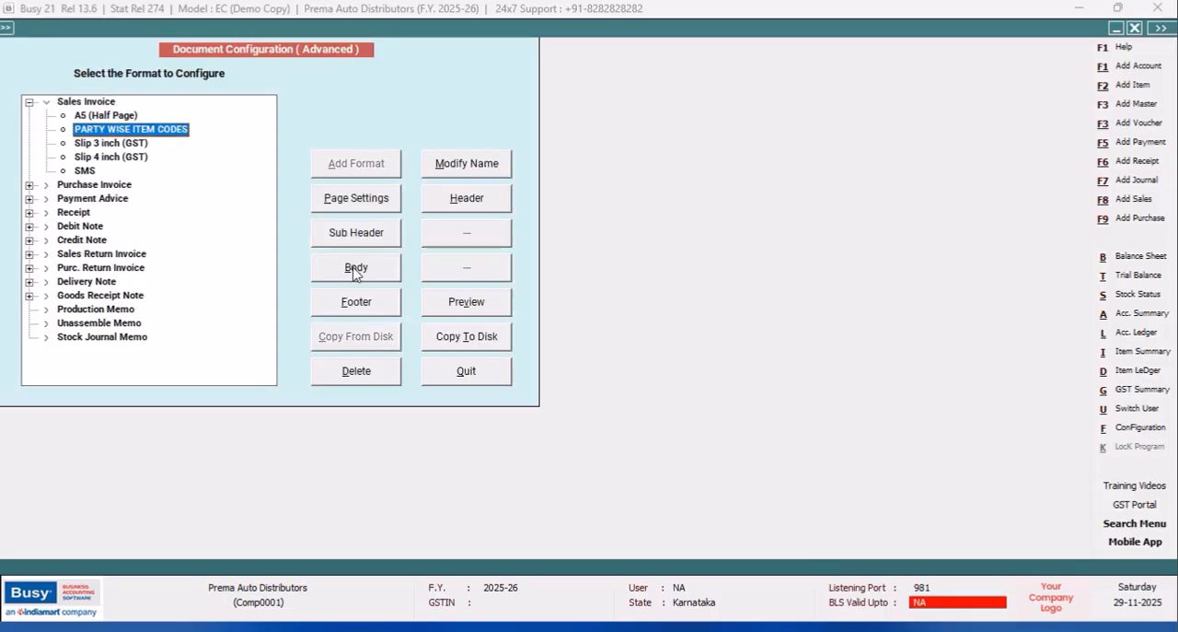
pyautogui.click(358, 269)
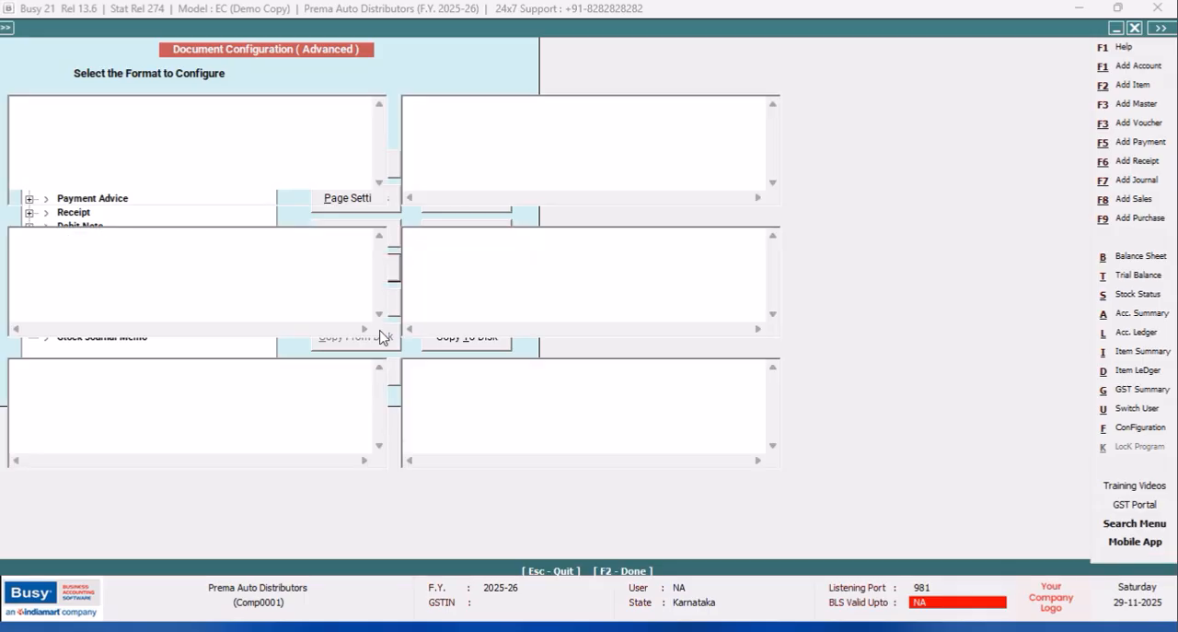
# Insert the SQL_QUERY_TEXT field between the first <BLV,A> tag and the BLANK_SPACE tag in Items Information.
pyautogui.click(225, 104)
pyautogui.hotkey('alt', 'F4')
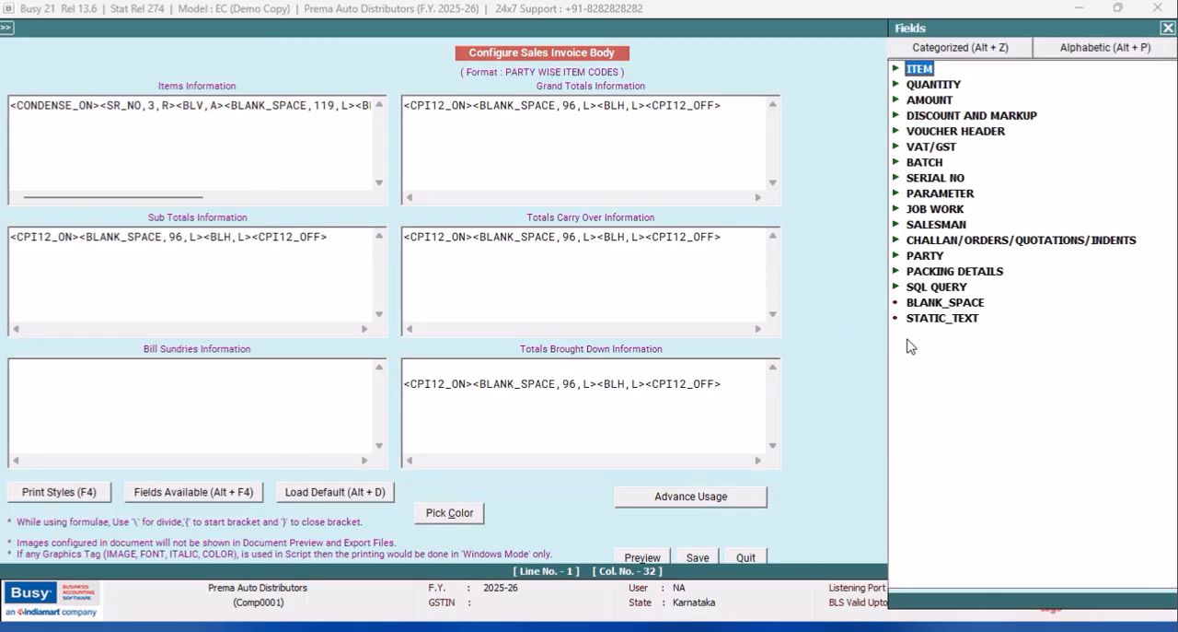
pyautogui.doubleClick(930, 287)
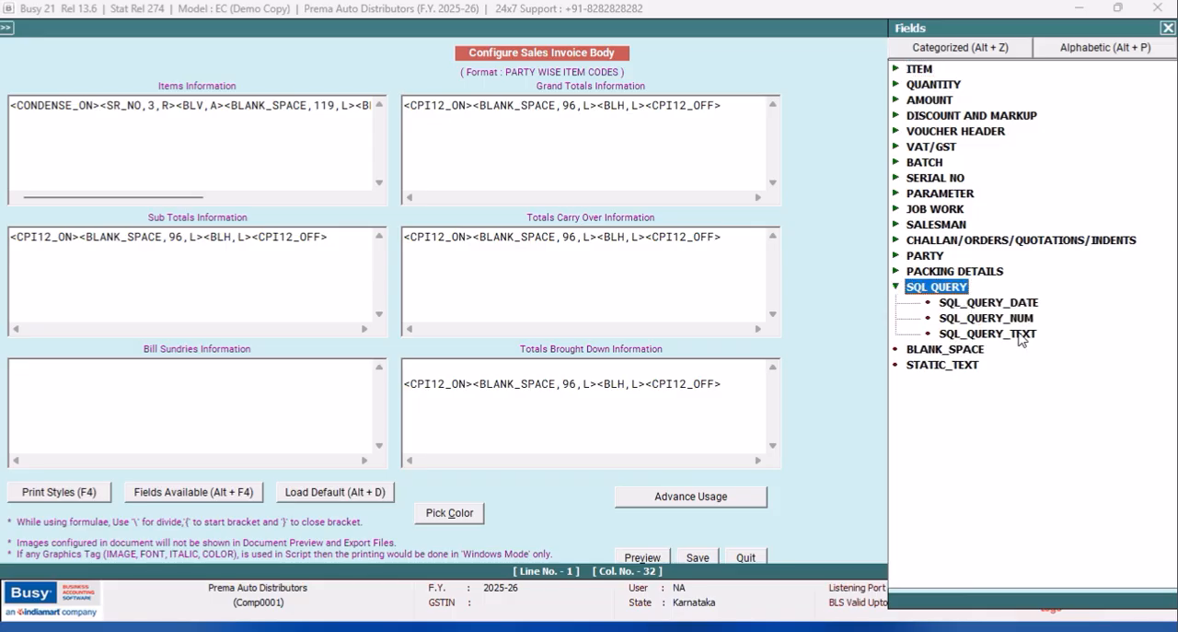
pyautogui.doubleClick(1020, 335)
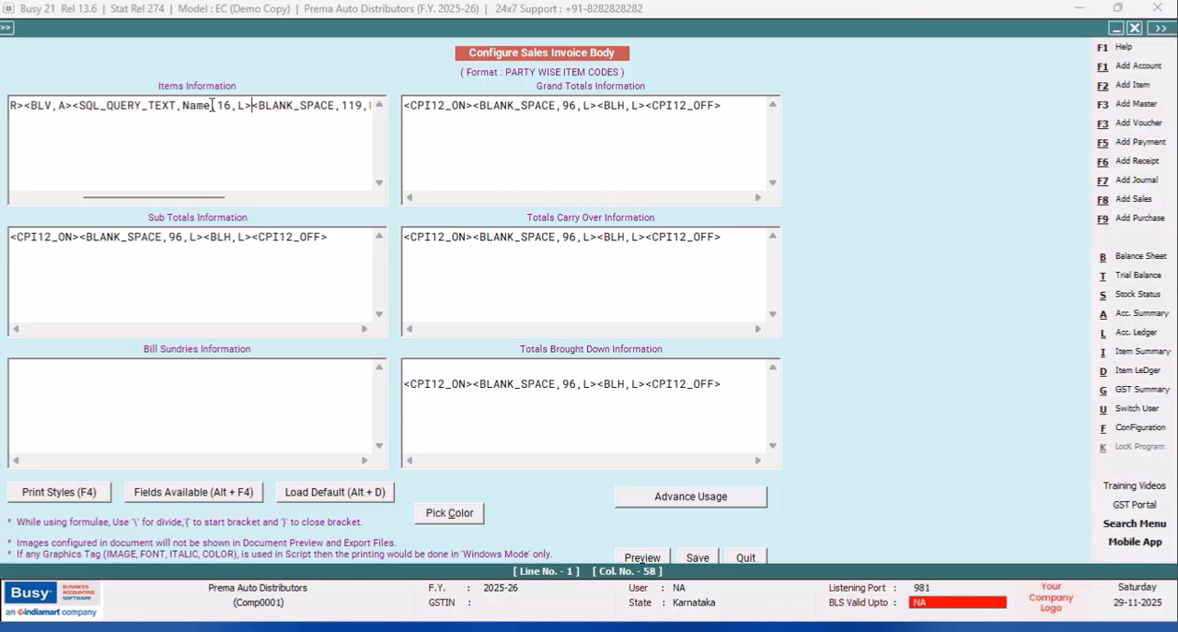
# Set the SQL_QUERY_TEXT tag's query reference to Noel;R:1;C:1 and its width to 30.
pyautogui.press('BackSpace')
pyautogui.press('BackSpace')
pyautogui.press('BackSpace')
pyautogui.write('oel;R:1')
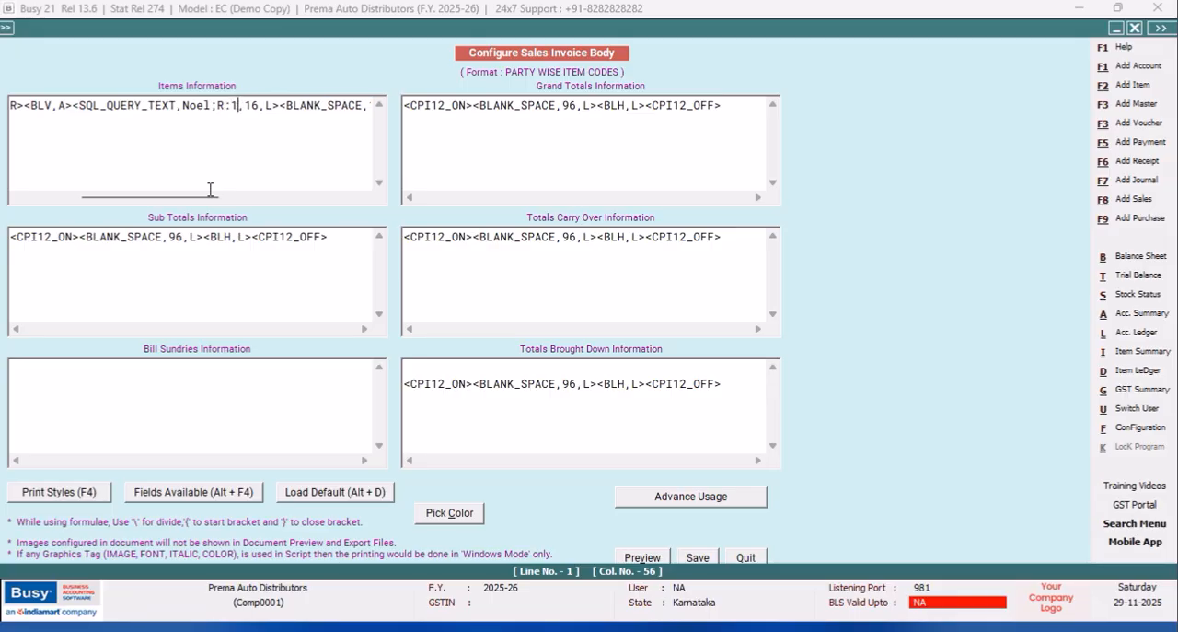
pyautogui.write(';C:1')
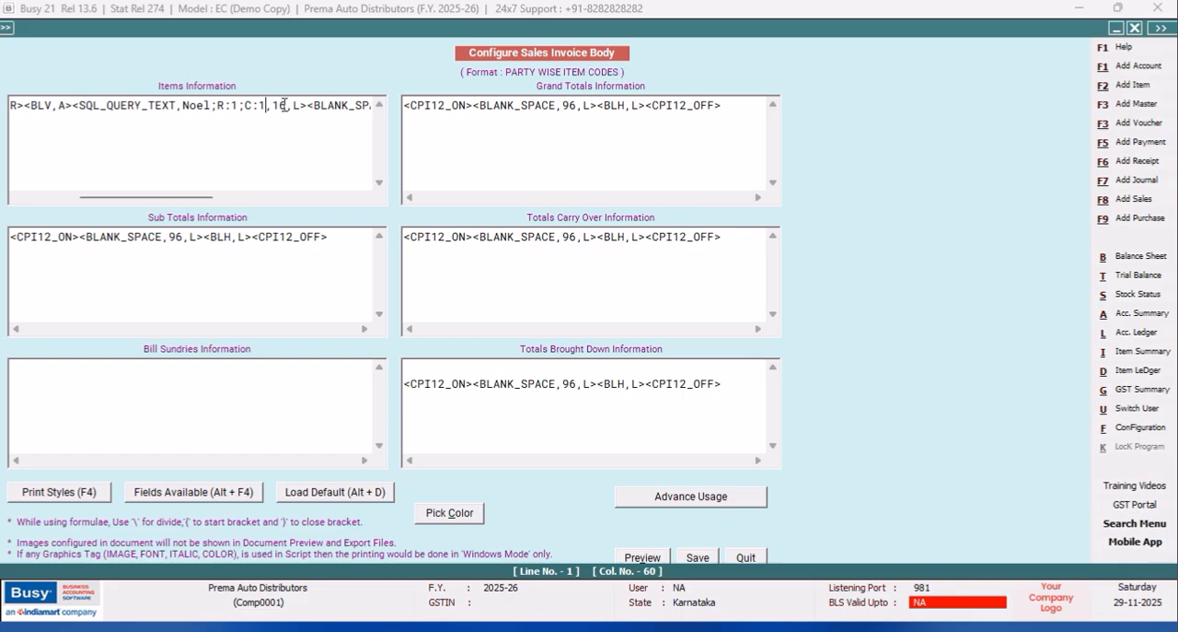
pyautogui.press('BackSpace')
pyautogui.press('BackSpace')
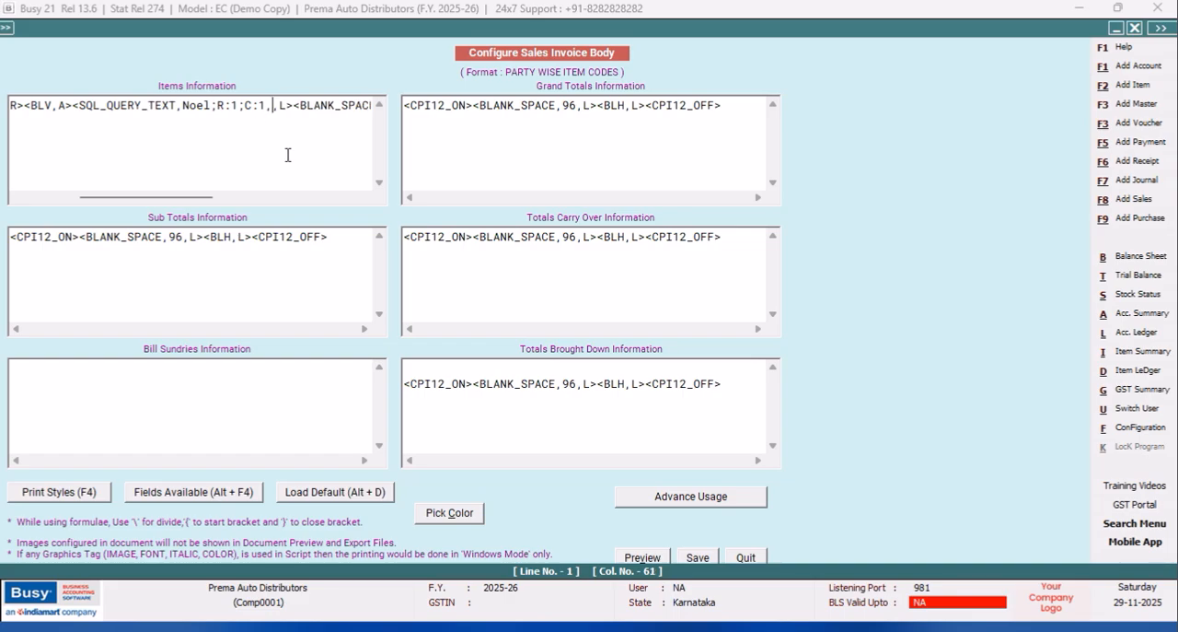
pyautogui.write('30')
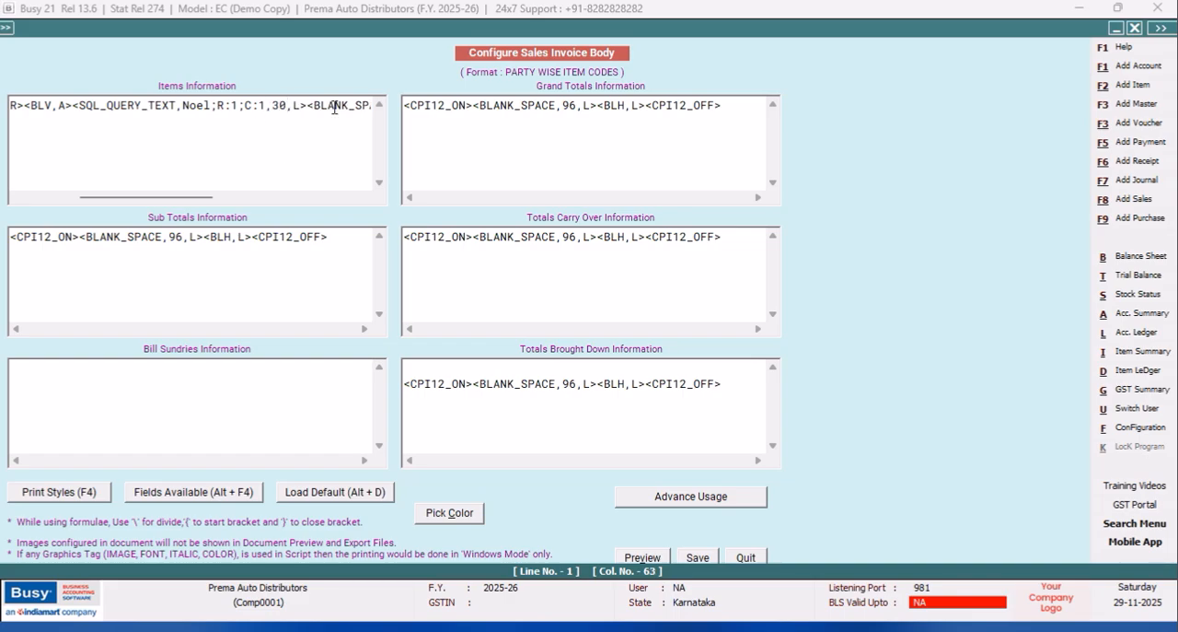
# Copy the <BLV,A> tag in between SQL_QUERY_TEXT and BLANK_SPACE.
pyautogui.moveTo(72, 109); pyautogui.dragTo(26, 104)
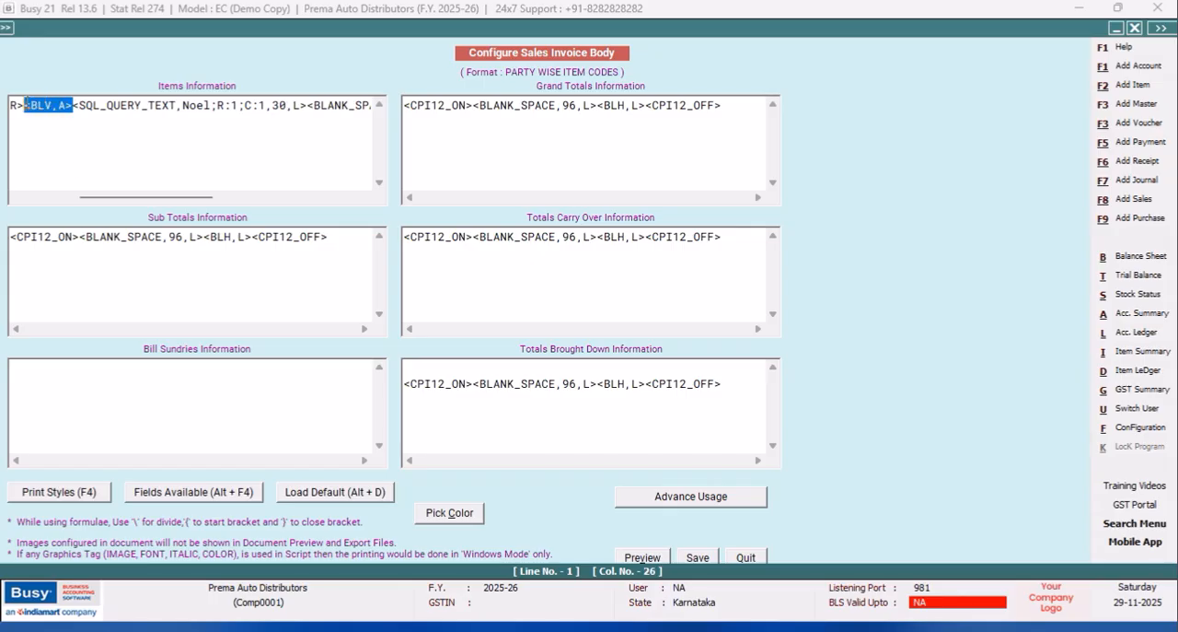
pyautogui.rightClick(25, 106)
pyautogui.click(81, 159)
pyautogui.click(307, 105)
pyautogui.rightClick(306, 105)
pyautogui.click(354, 176)
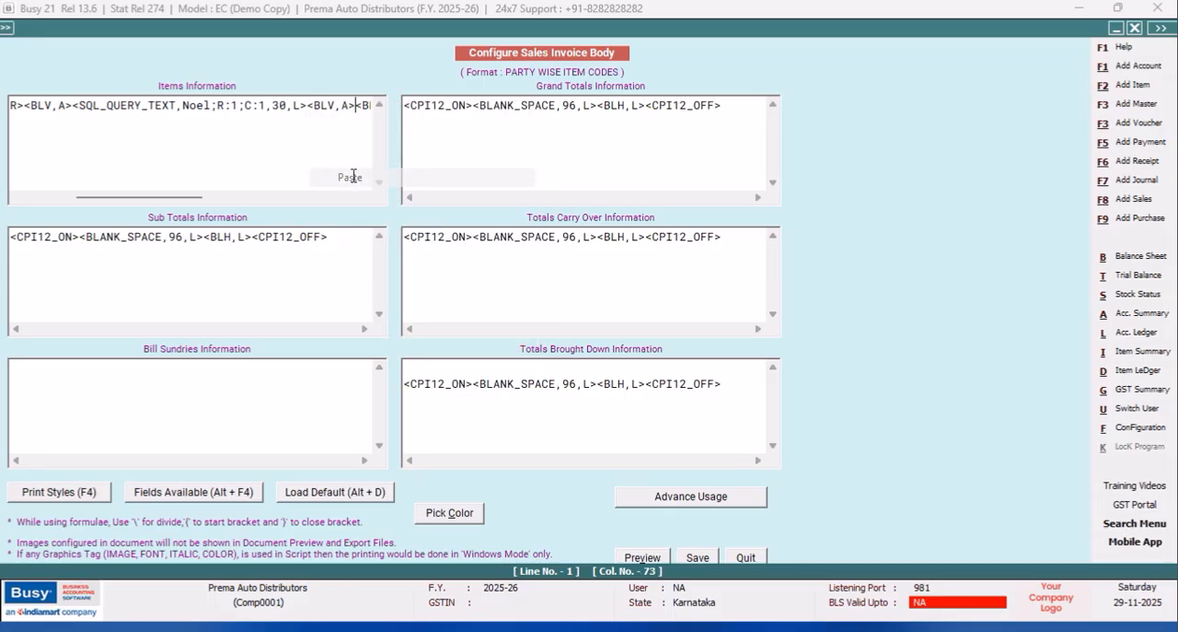
# Set the BLANK_SPACE width in the items line to 88 and save the invoice body.
pyautogui.moveTo(196, 198); pyautogui.dragTo(248, 198)
pyautogui.click(318, 105)
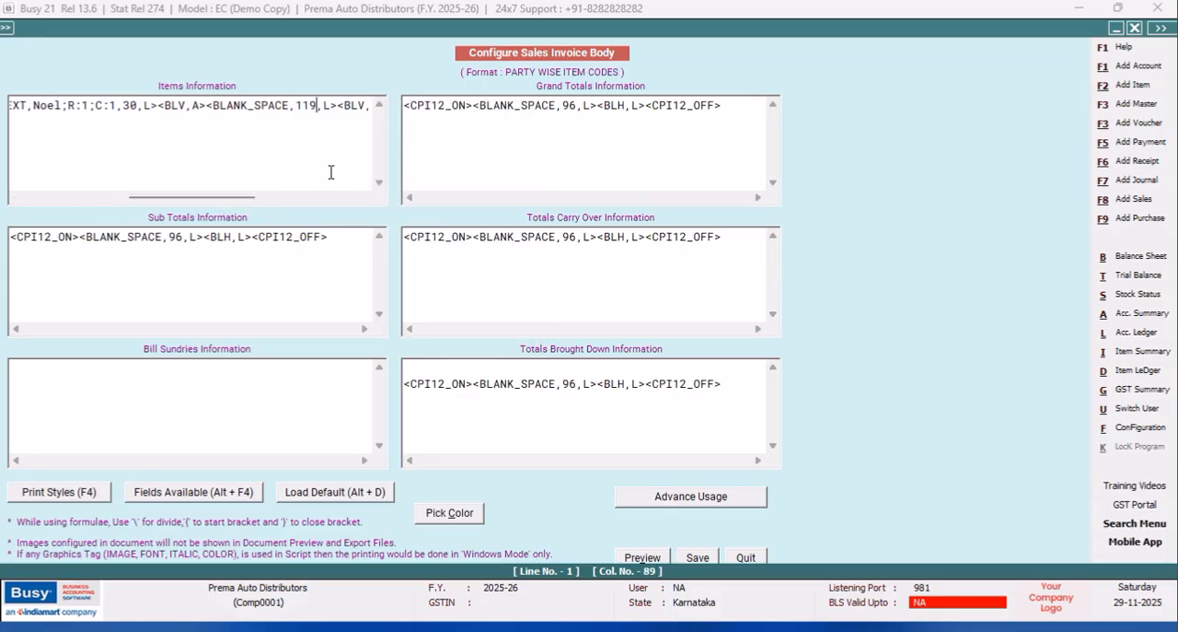
pyautogui.press('BackSpace')
pyautogui.write('8')
pyautogui.press('BackSpace')
pyautogui.press('BackSpace')
pyautogui.write('8')
pyautogui.click(697, 557)
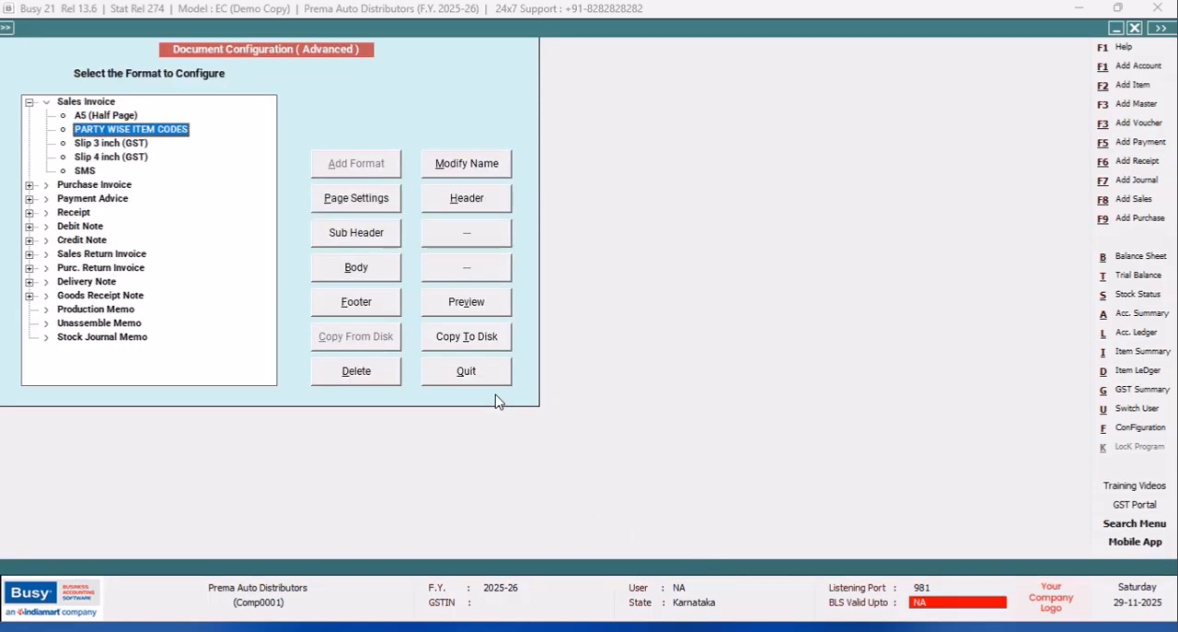
# Return to the sales voucher and check its print preview in the PARTY WISE ITEM CODES format.
pyautogui.click(486, 379)
pyautogui.click(145, 251)
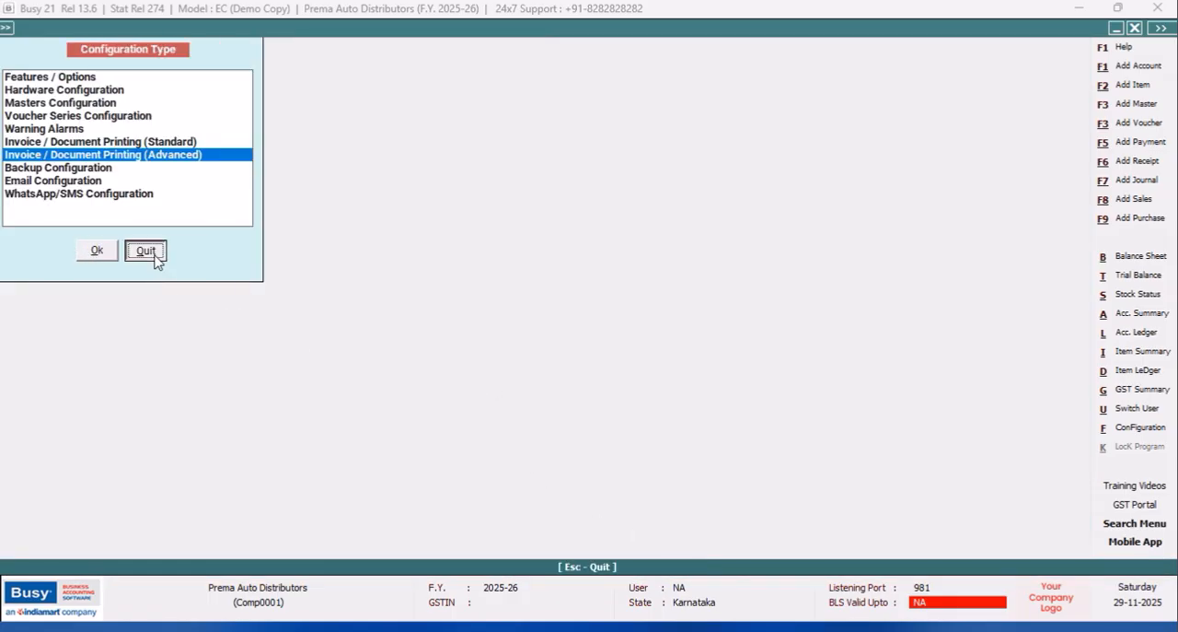
pyautogui.click(452, 525)
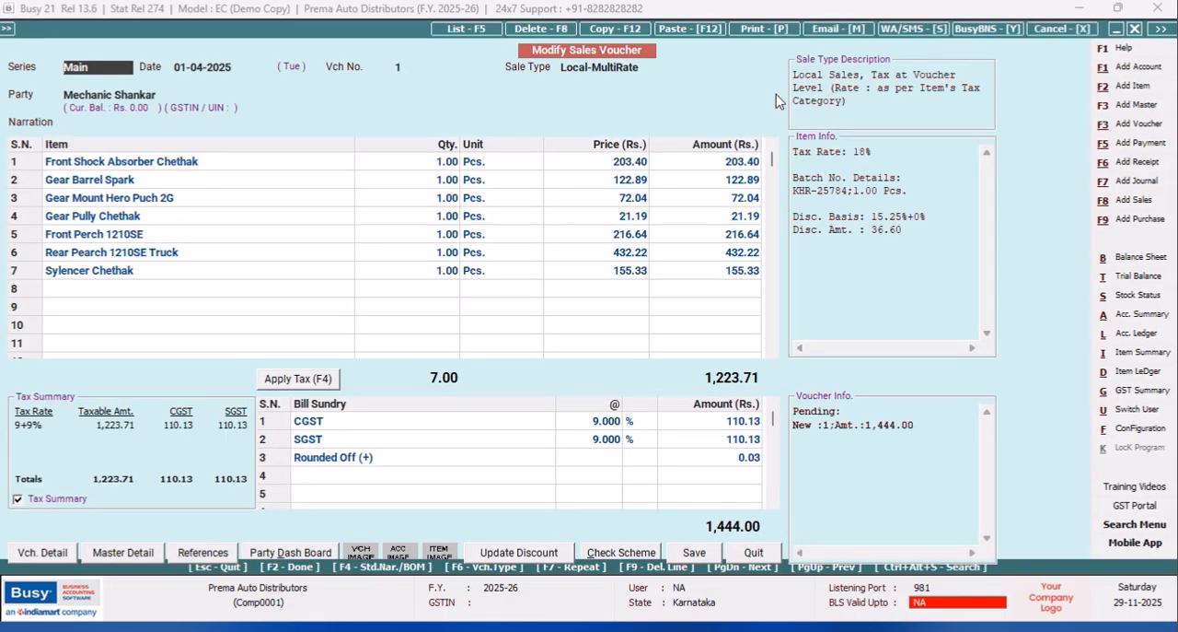
pyautogui.click(768, 31)
pyautogui.click(559, 333)
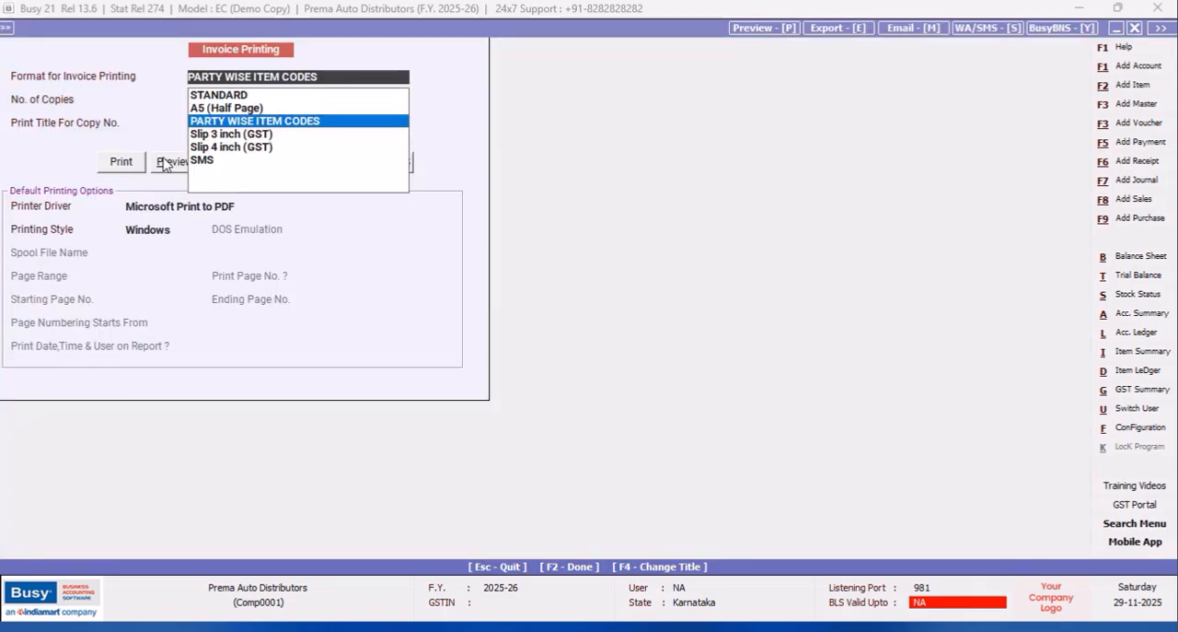
pyautogui.click(166, 160)
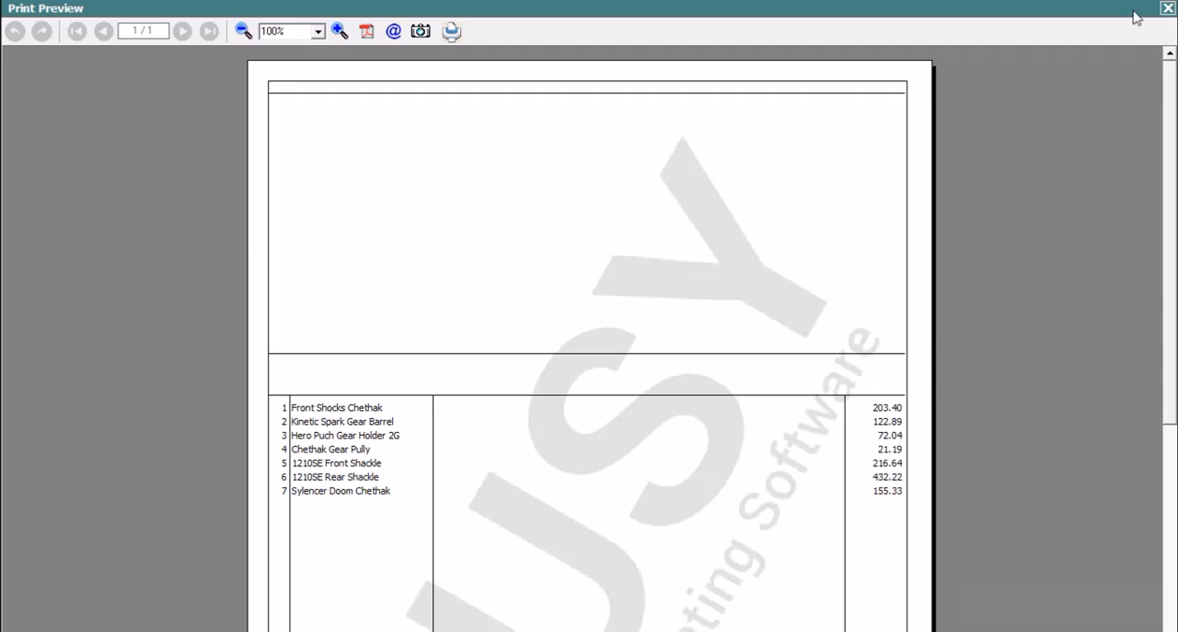
pyautogui.click(1167, 8)
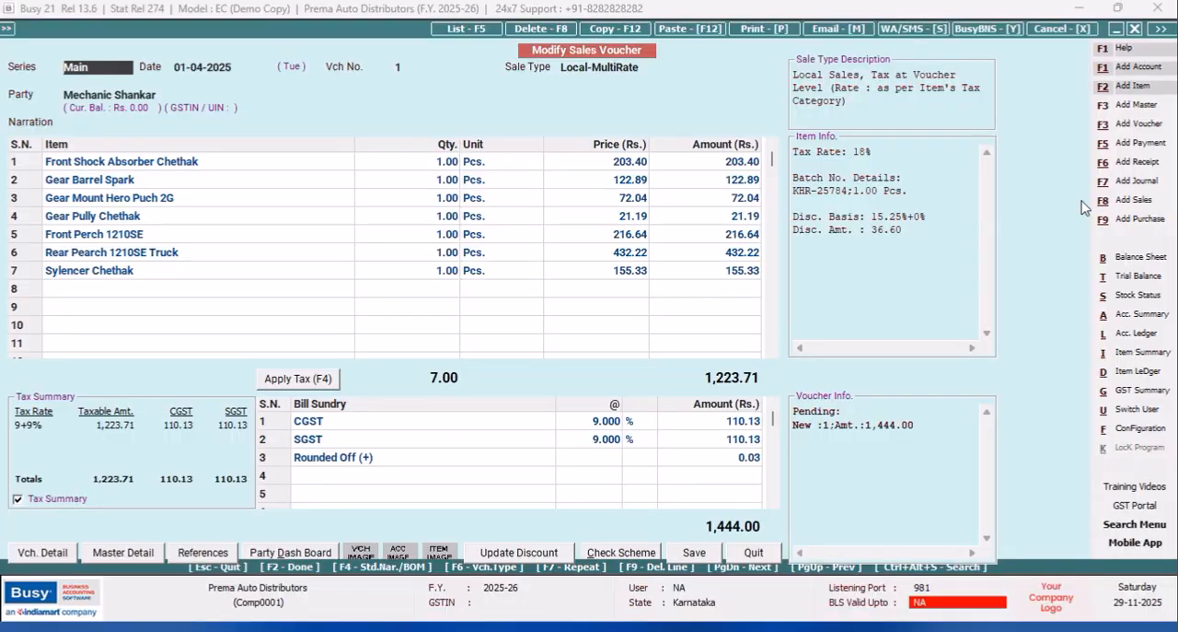
# Reopen the Sales Invoice body configuration of the advanced PARTY WISE ITEM CODES format.
pyautogui.click(1137, 428)
pyautogui.click(175, 155)
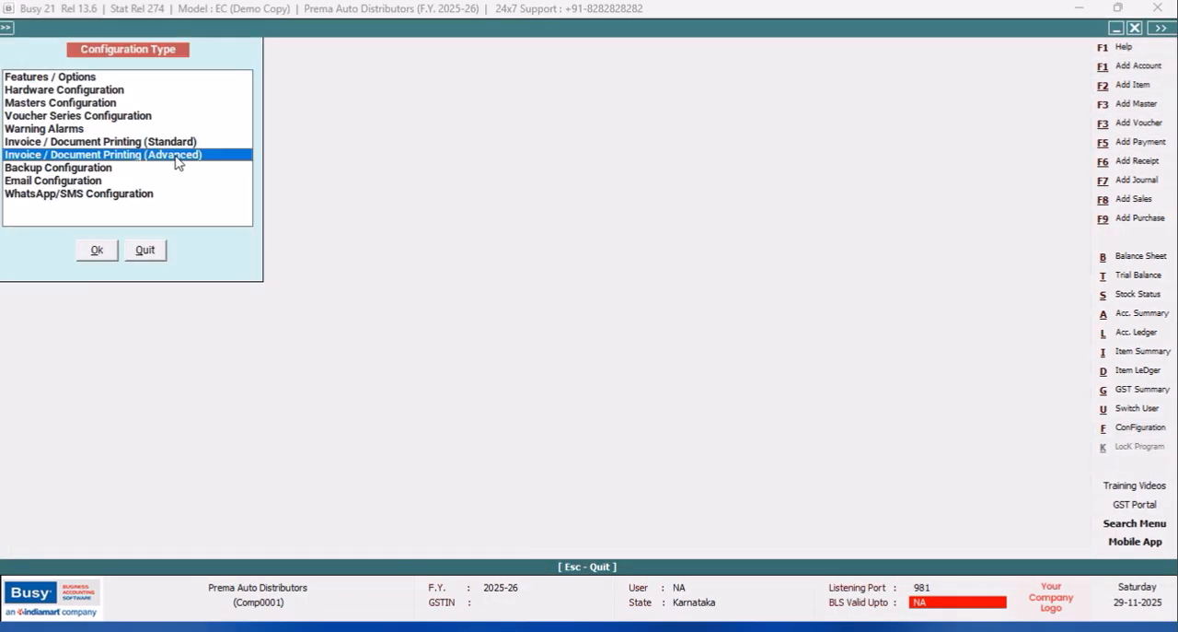
pyautogui.click(96, 250)
pyautogui.click(29, 102)
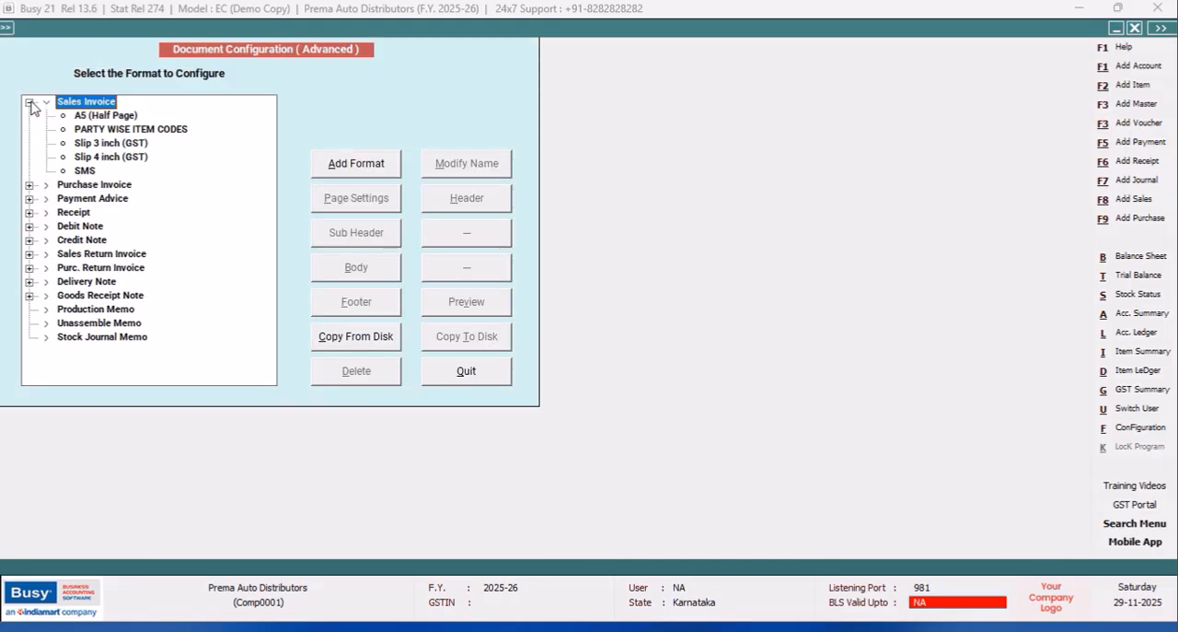
pyautogui.click(96, 129)
pyautogui.click(390, 272)
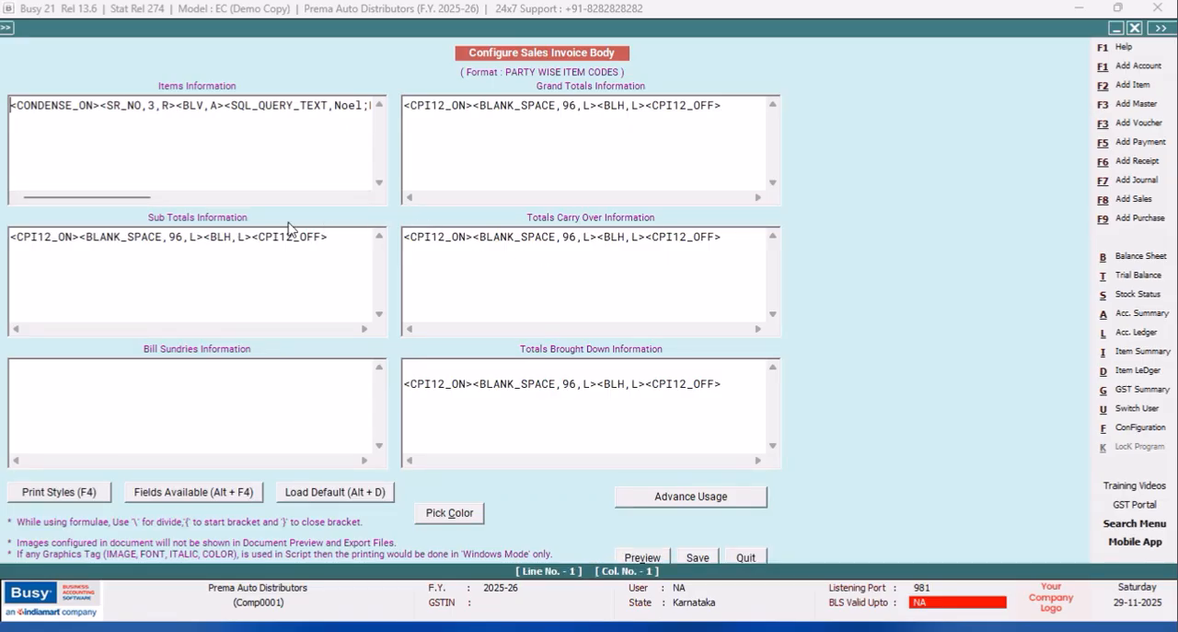
# Start a second line in Items Information after <CONDENSE_OFF> with the PRINT_IF_ANY print style.
pyautogui.moveTo(134, 197); pyautogui.dragTo(371, 206)
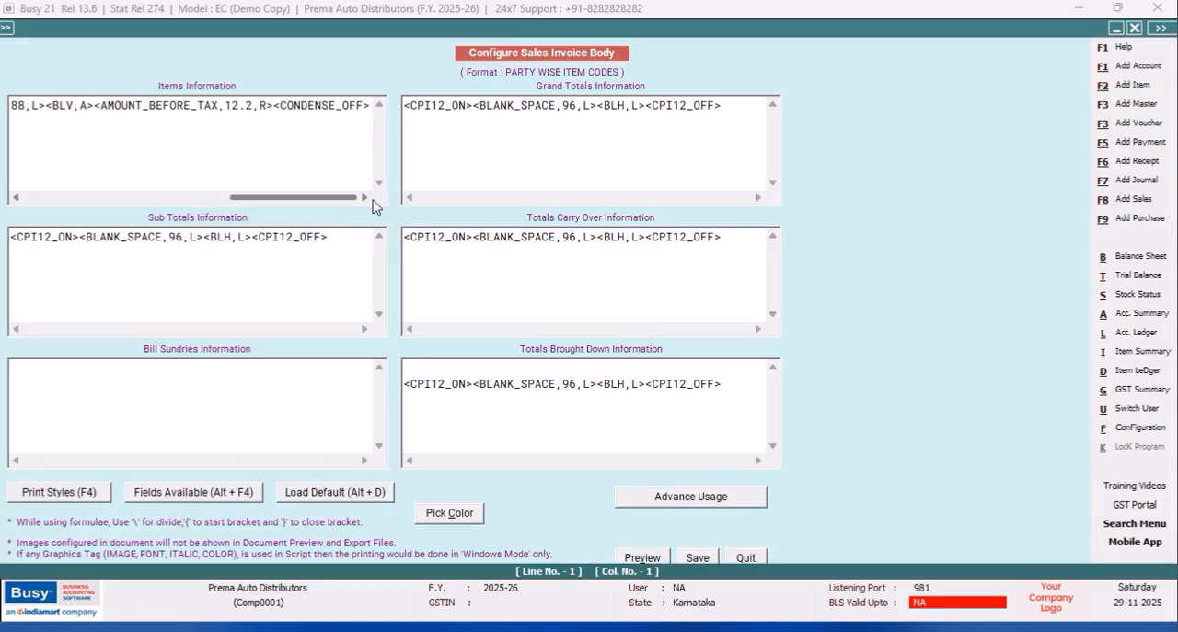
pyautogui.click(371, 105)
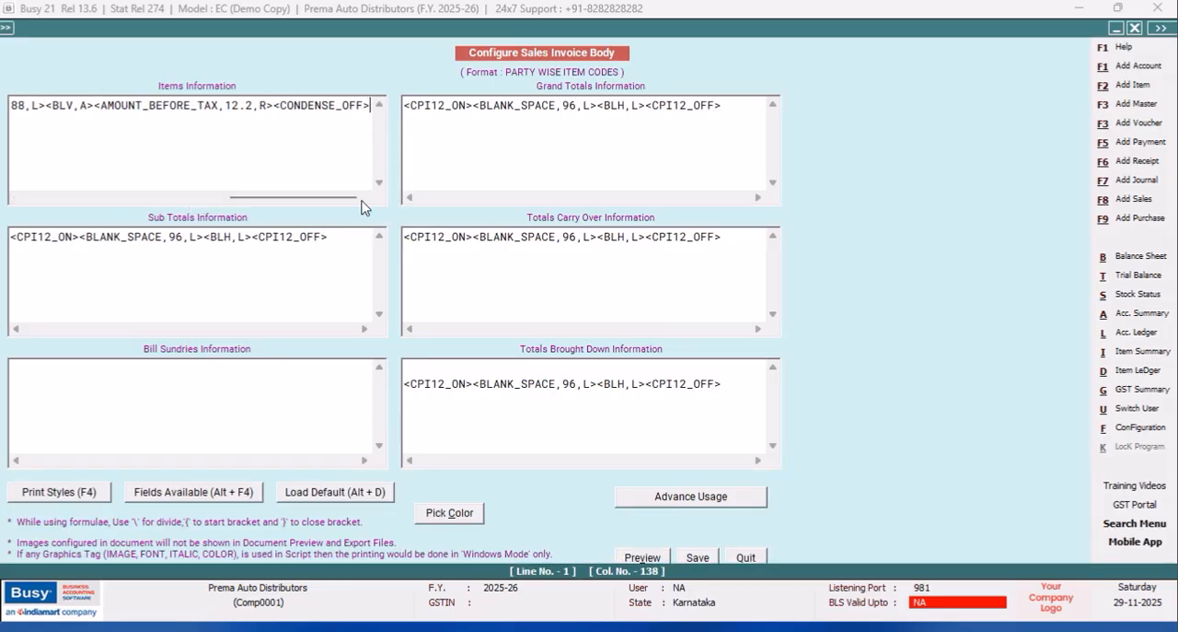
pyautogui.press('Return')
pyautogui.press('F4')
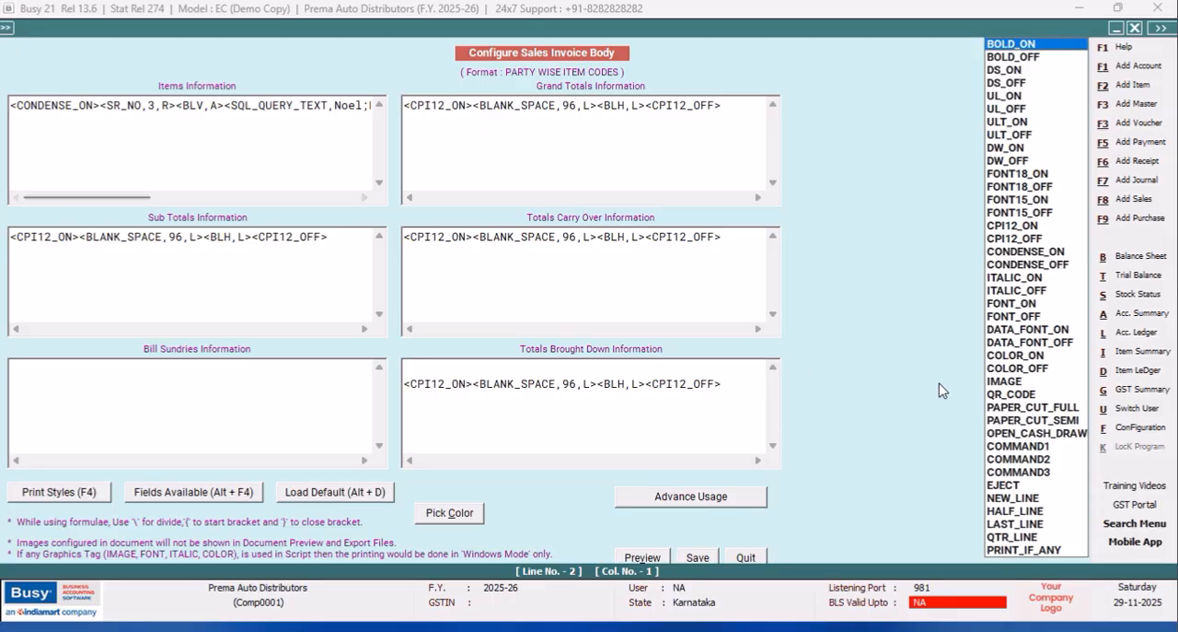
pyautogui.click(999, 550)
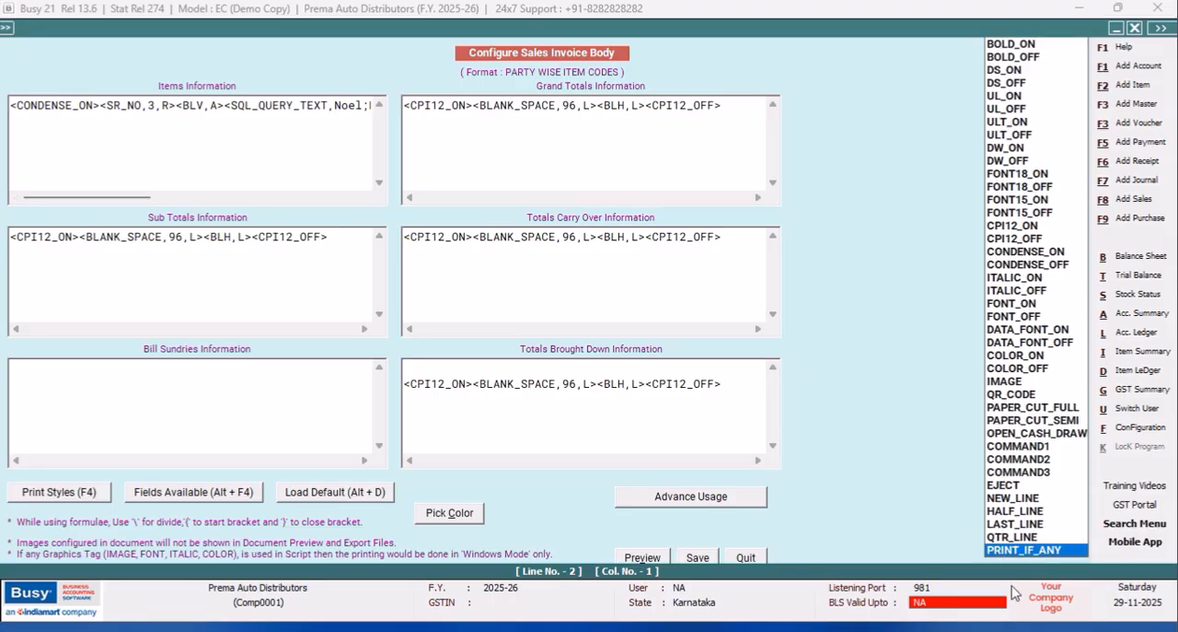
pyautogui.press('Return')
# Add the CONDENSE_ON and CONDENSE_OFF print styles after <PRINT_IF_ANY> on the second items line.
pyautogui.press('F4')
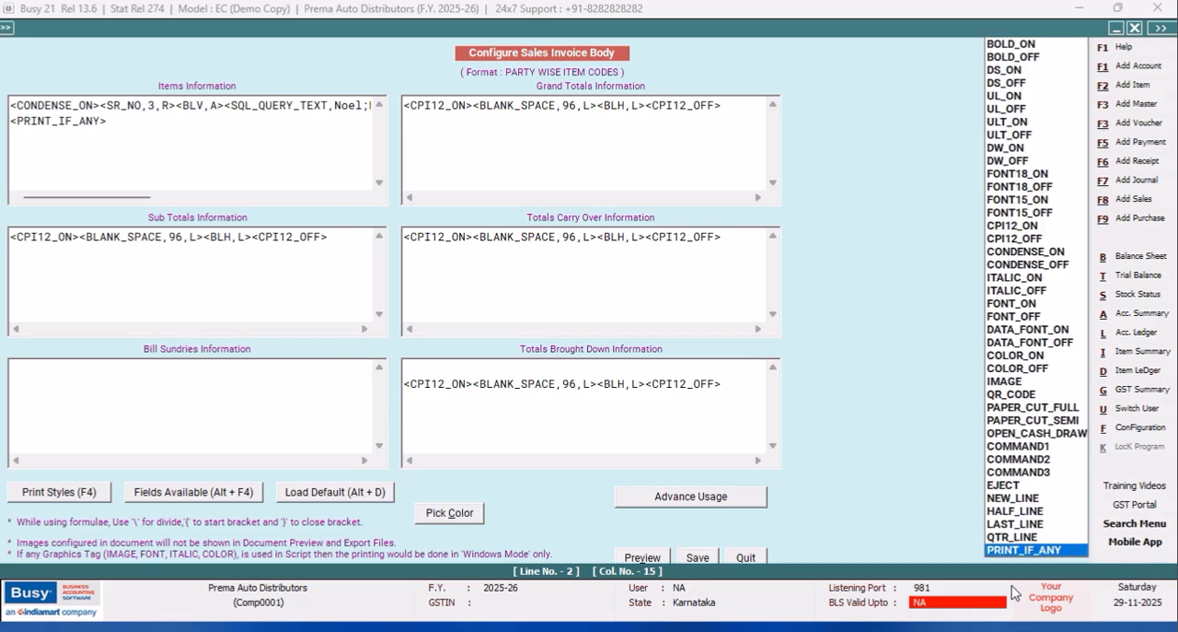
pyautogui.click(995, 255)
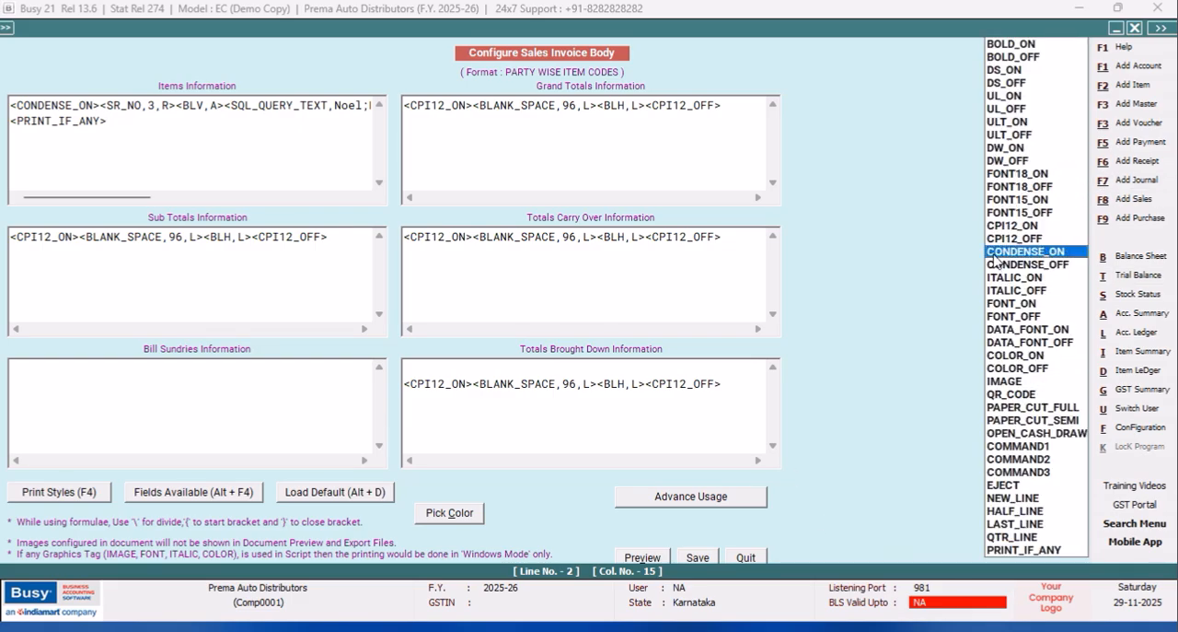
pyautogui.press('Return')
pyautogui.press('F4')
pyautogui.press('Down')
pyautogui.press('Return')
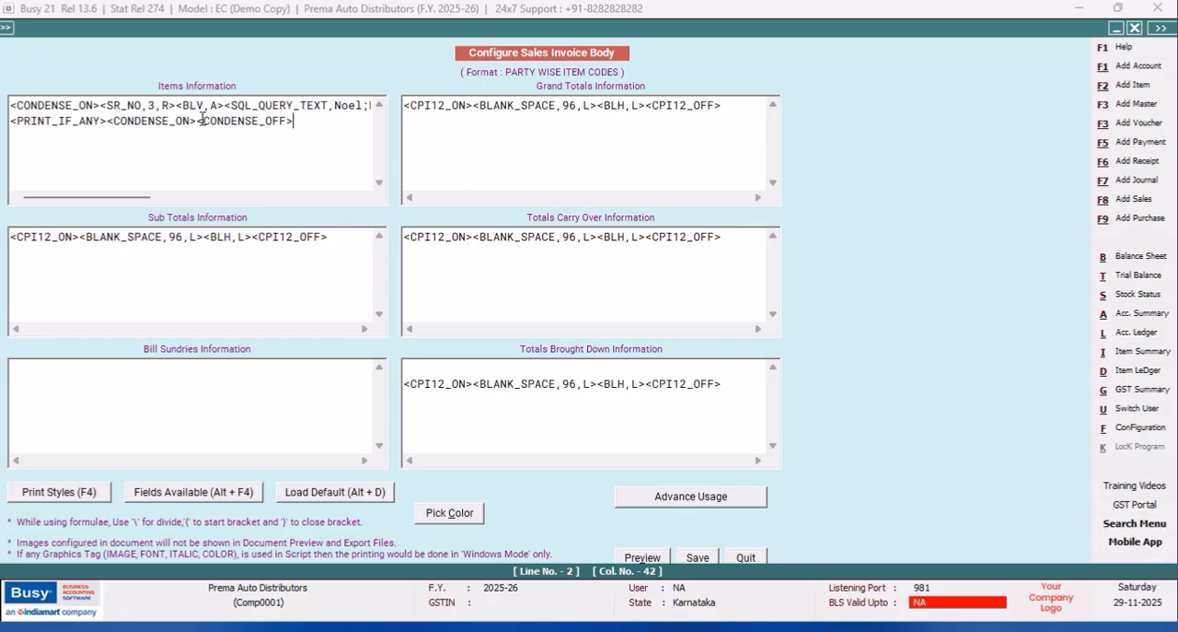
# Insert a BLANK_SPACE field of width 4 between <CONDENSE_ON> and <CONDENSE_OFF> on the second items line.
pyautogui.hotkey('alt', 'F4')
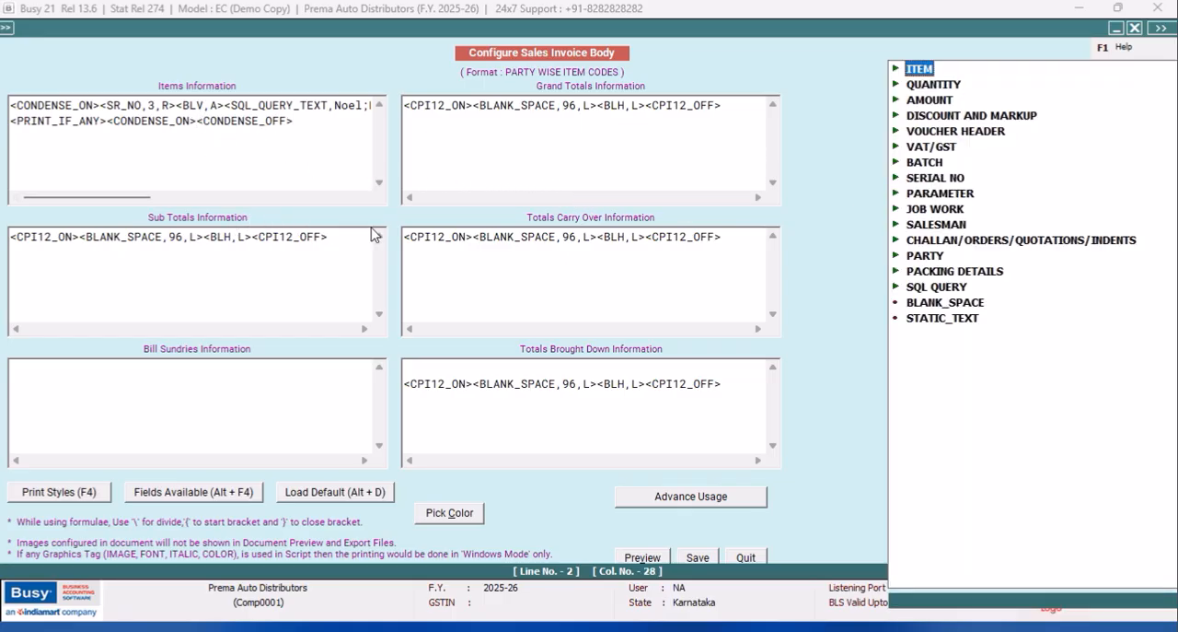
pyautogui.doubleClick(939, 302)
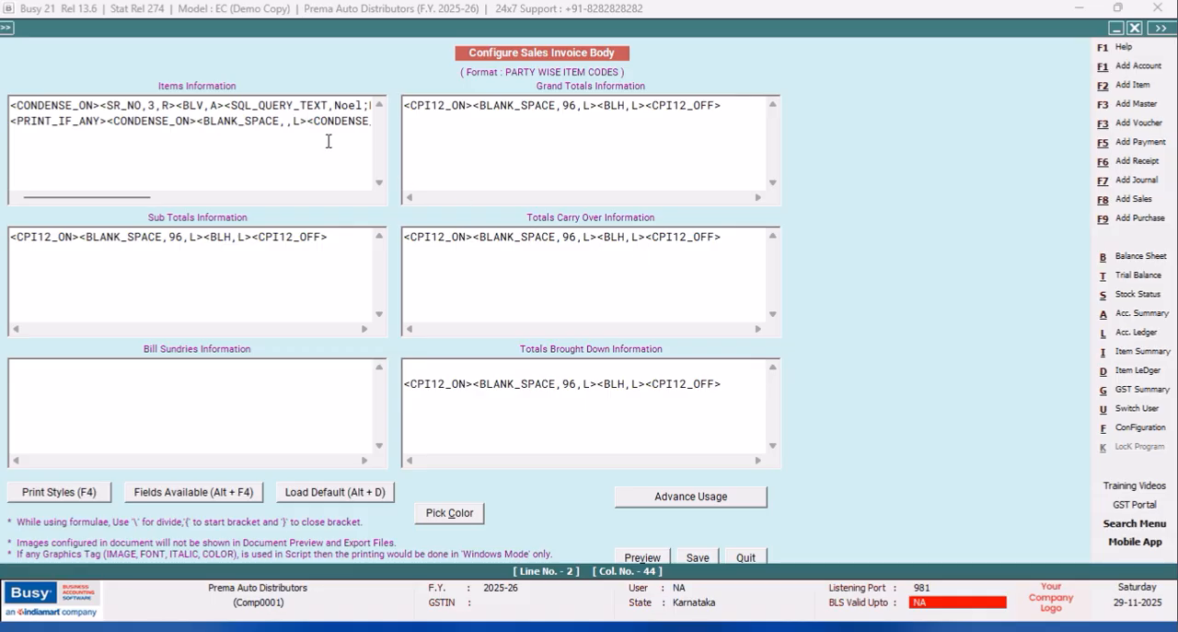
pyautogui.click(288, 121)
pyautogui.write('4')
# Copy the <SQL_QUERY_TEXT,Noel;R:1;C:1,30,L> tag from the first items line to just before <CONDENSE_OFF> on the second line.
pyautogui.moveTo(134, 202); pyautogui.dragTo(173, 202)
pyautogui.moveTo(351, 105); pyautogui.dragTo(124, 105)
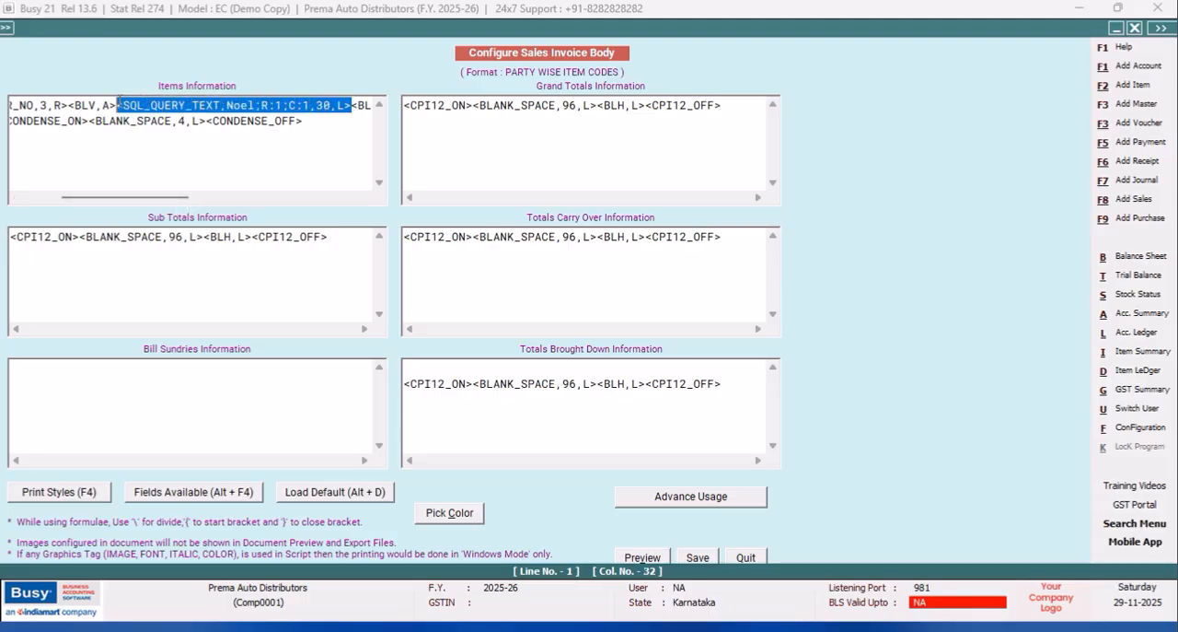
pyautogui.rightClick(147, 113)
pyautogui.click(188, 165)
pyautogui.click(206, 121)
pyautogui.rightClick(206, 121)
pyautogui.click(250, 194)
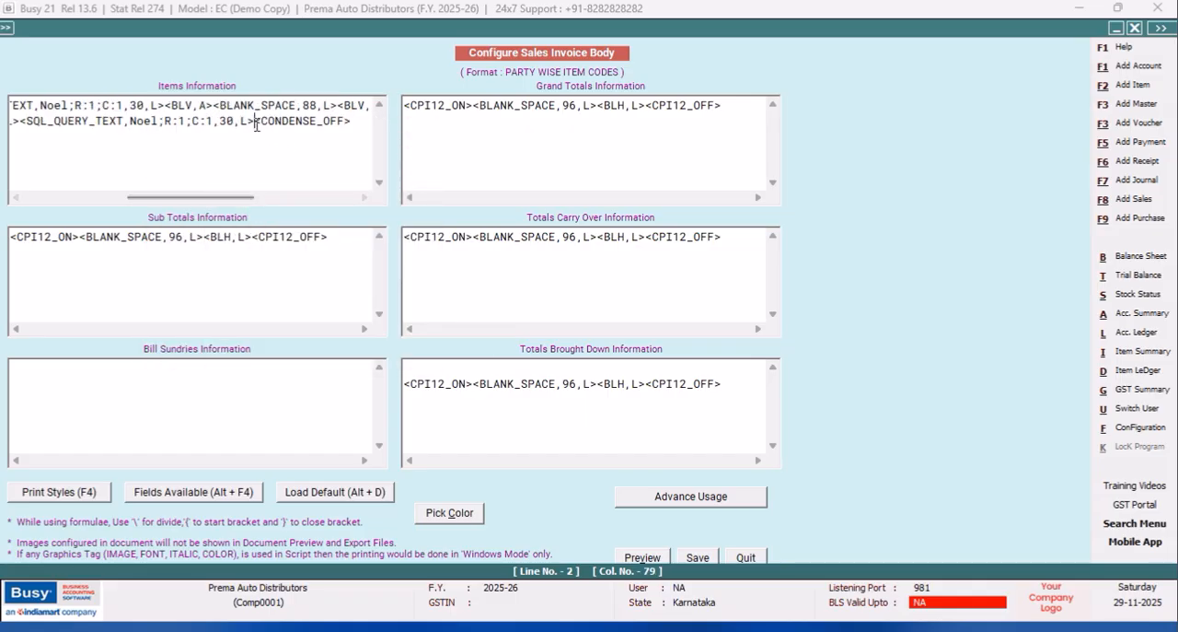
# Change the copied SQL_QUERY_TEXT tag on the second items line to C:2, save the invoice body and leave the configuration.
pyautogui.press('BackSpace')
pyautogui.write('2')
pyautogui.click(702, 558)
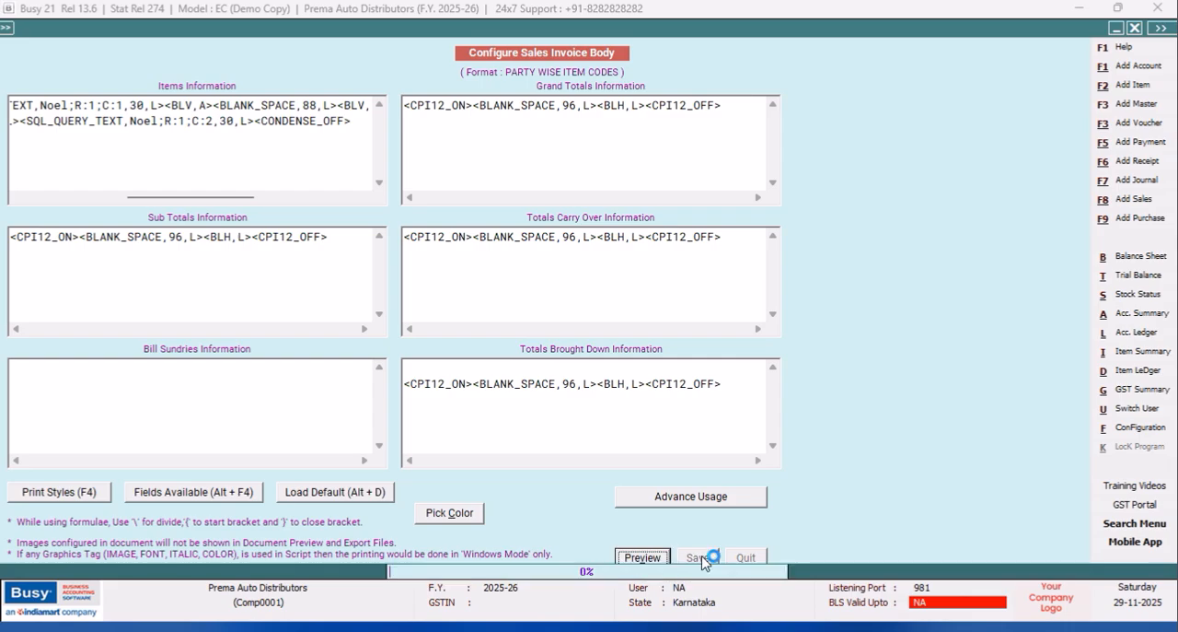
pyautogui.click(477, 381)
pyautogui.click(146, 250)
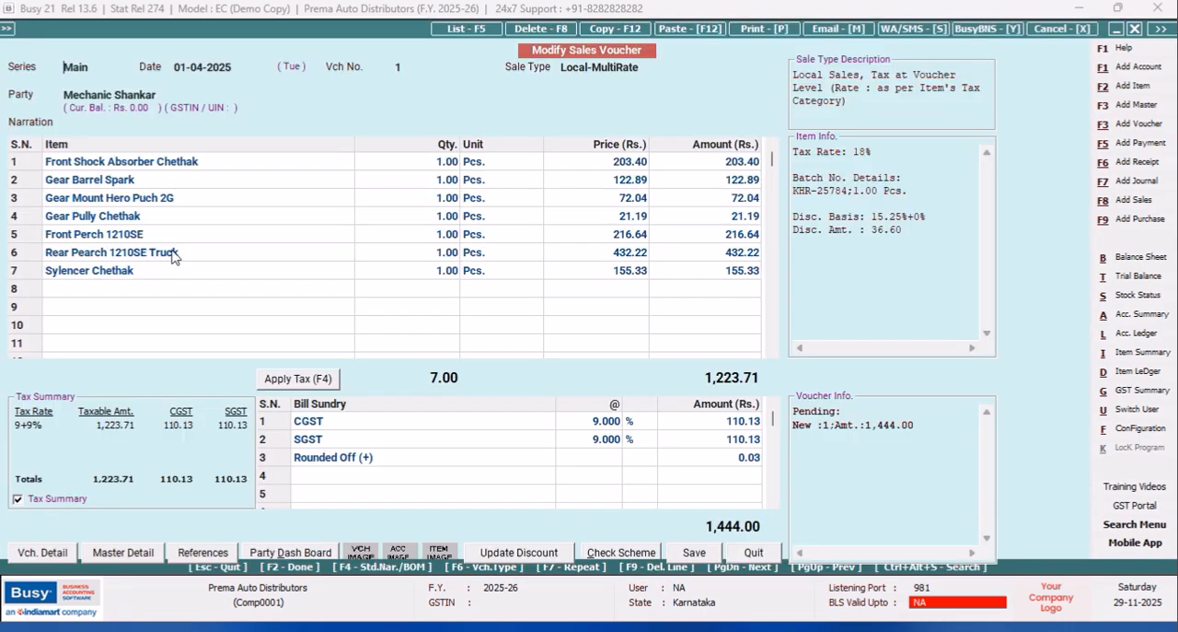
# Preview the open sales voucher as a Sales Invoice in the PARTY WISE ITEM CODES format.
pyautogui.click(750, 29)
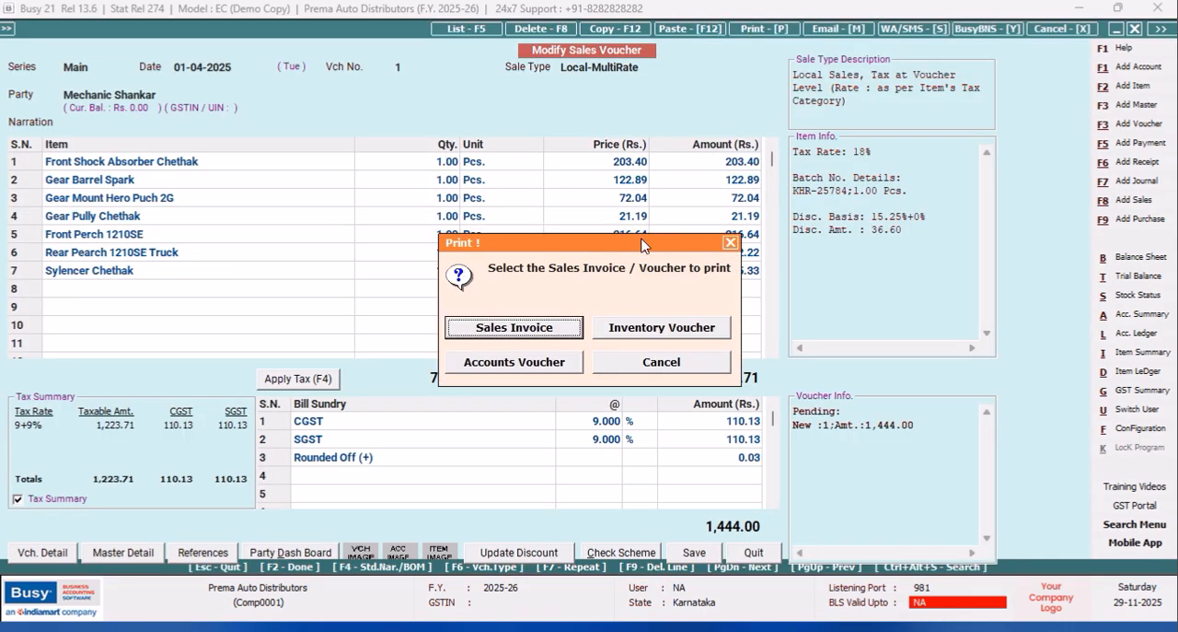
pyautogui.click(523, 335)
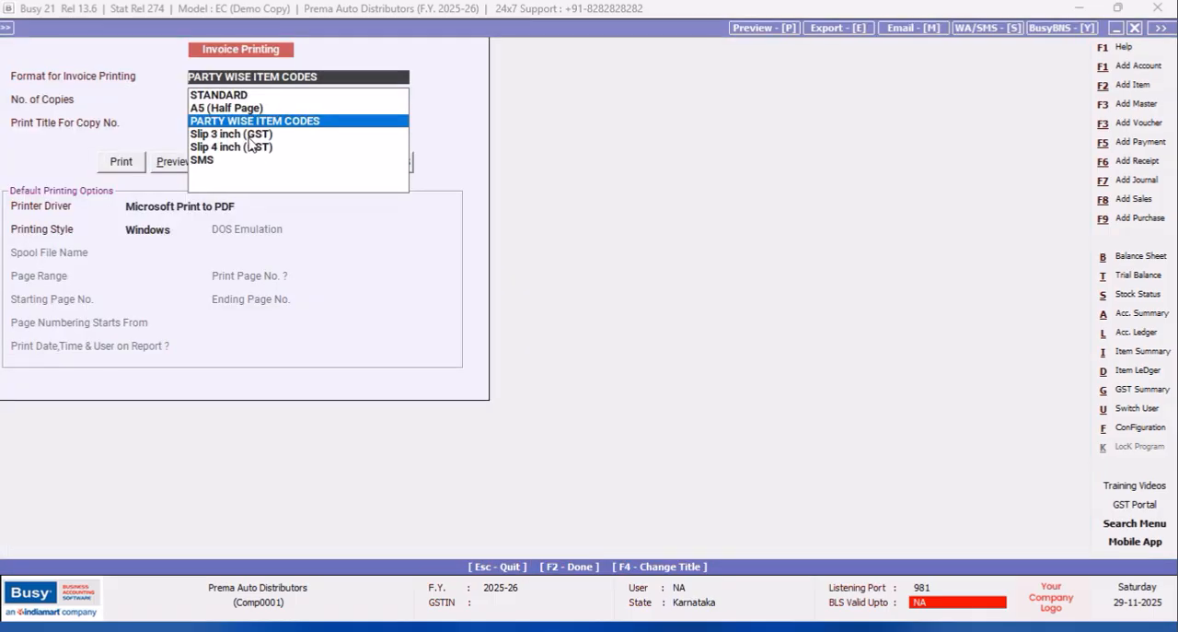
pyautogui.click(174, 166)
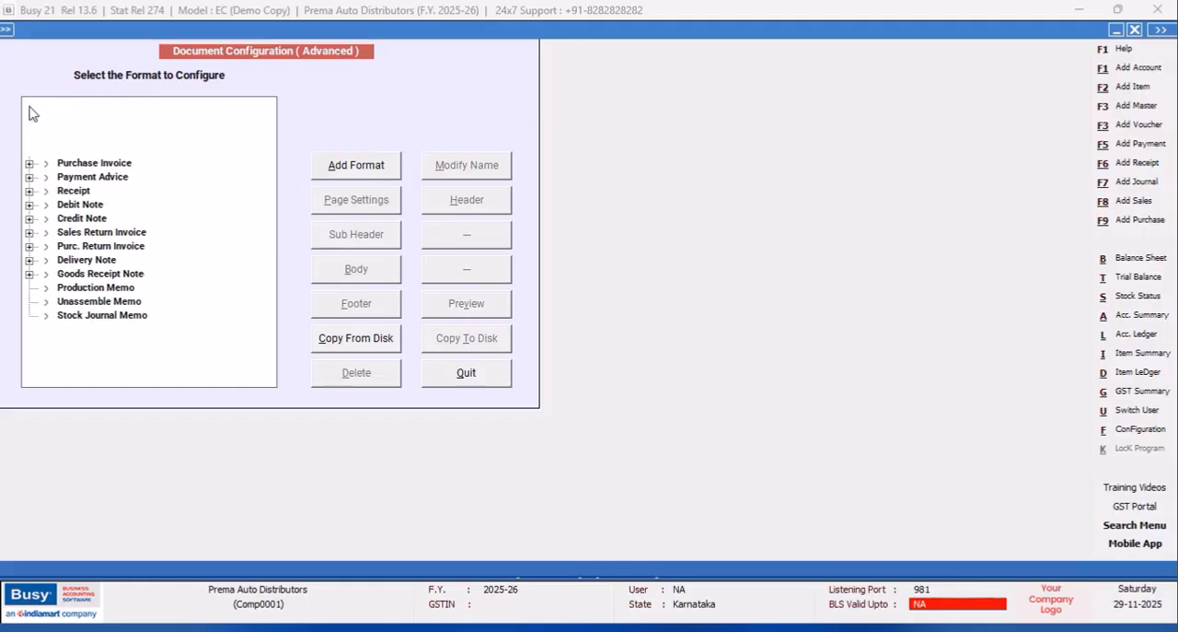
# Reopen the PARTY WISE ITEM CODES Sales Invoice body and insert an SQL_QUERY_TEXT field just before <BLANK_SPACE,88,L> on the first items line.
pyautogui.click(30, 104)
pyautogui.click(105, 131)
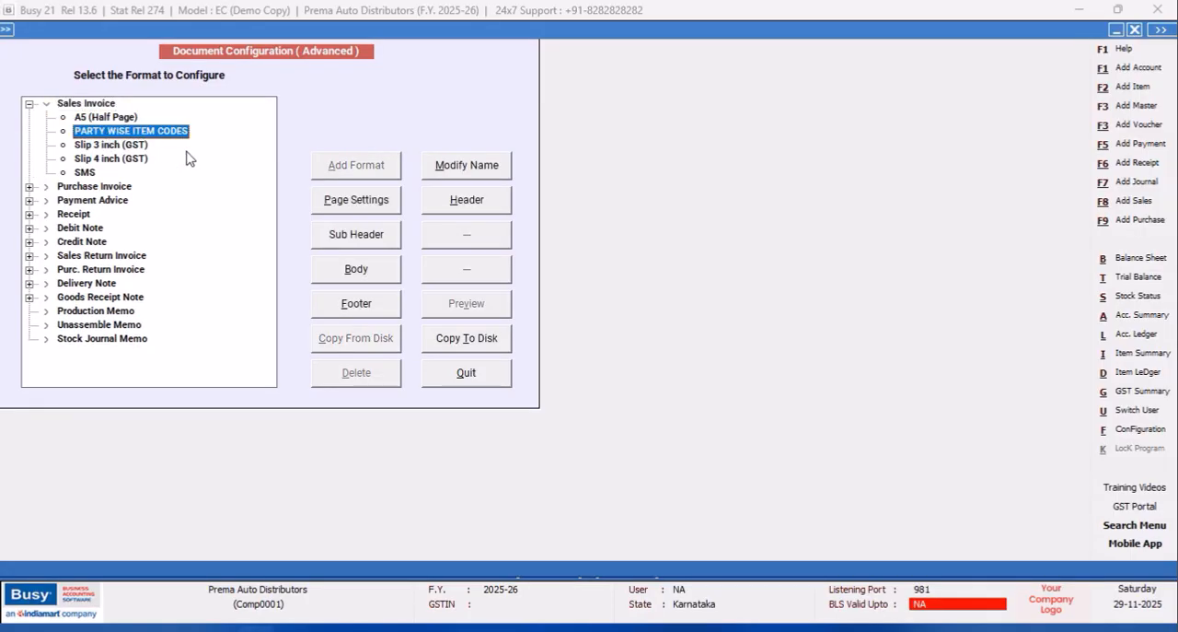
pyautogui.click(355, 269)
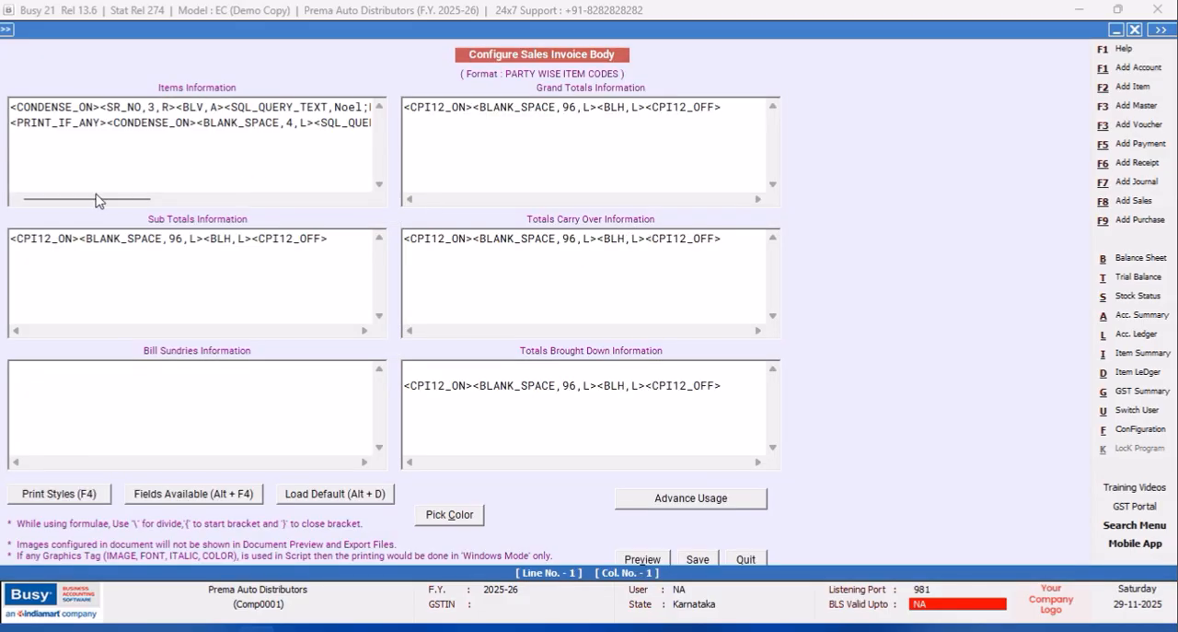
pyautogui.moveTo(97, 200); pyautogui.dragTo(200, 204)
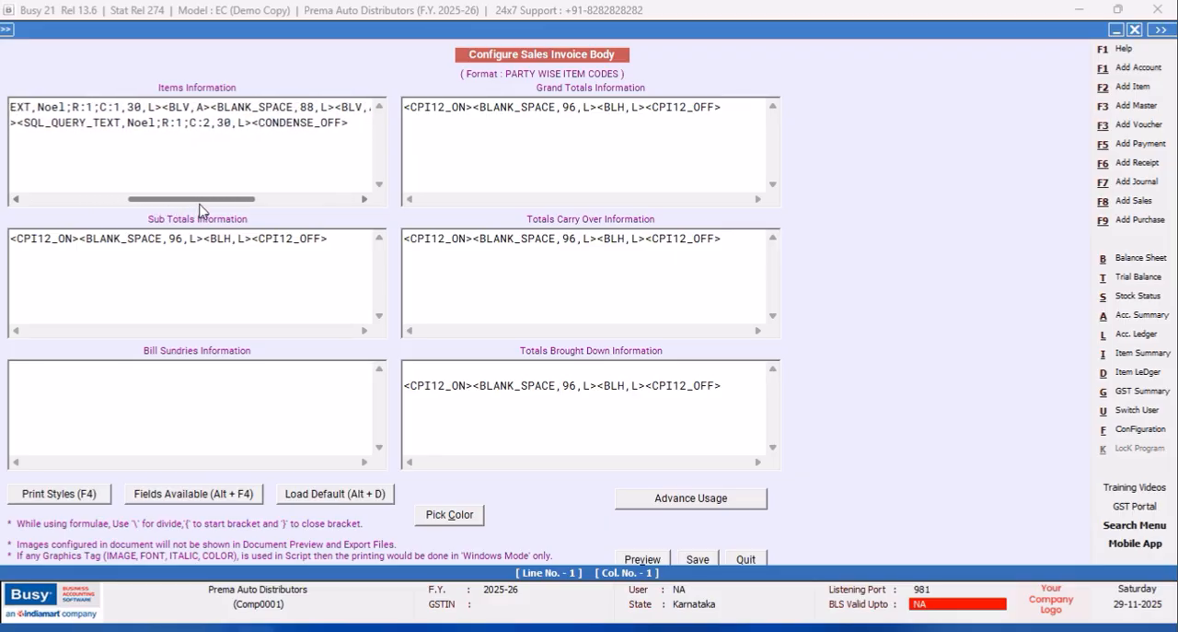
pyautogui.click(211, 105)
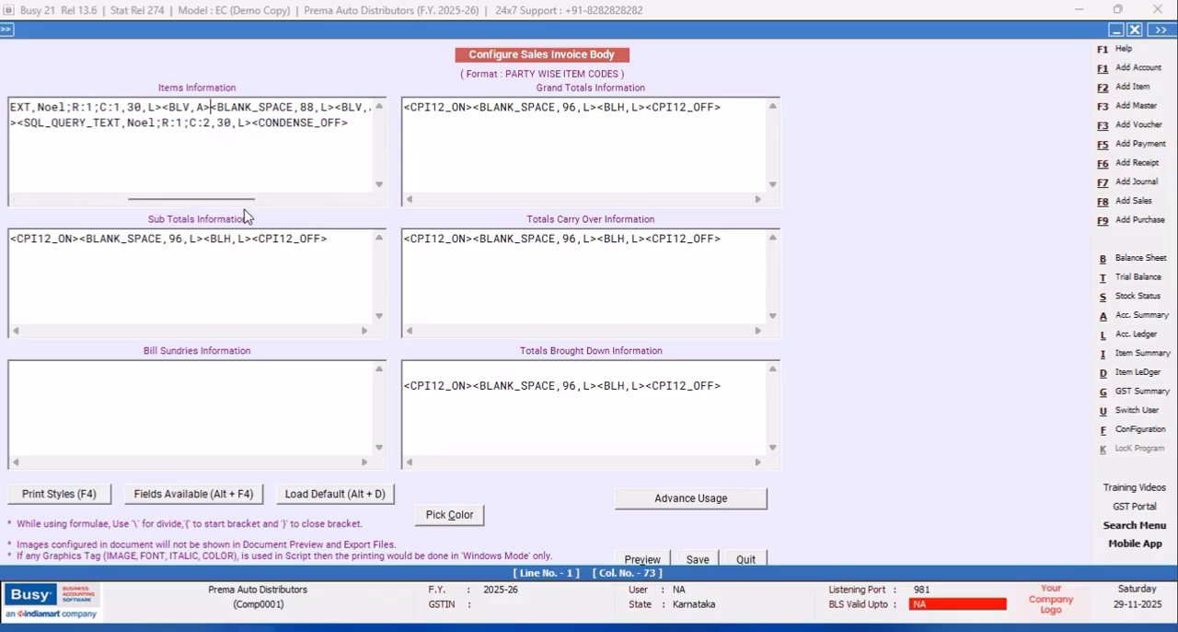
pyautogui.hotkey('alt', 'F4')
pyautogui.doubleClick(954, 291)
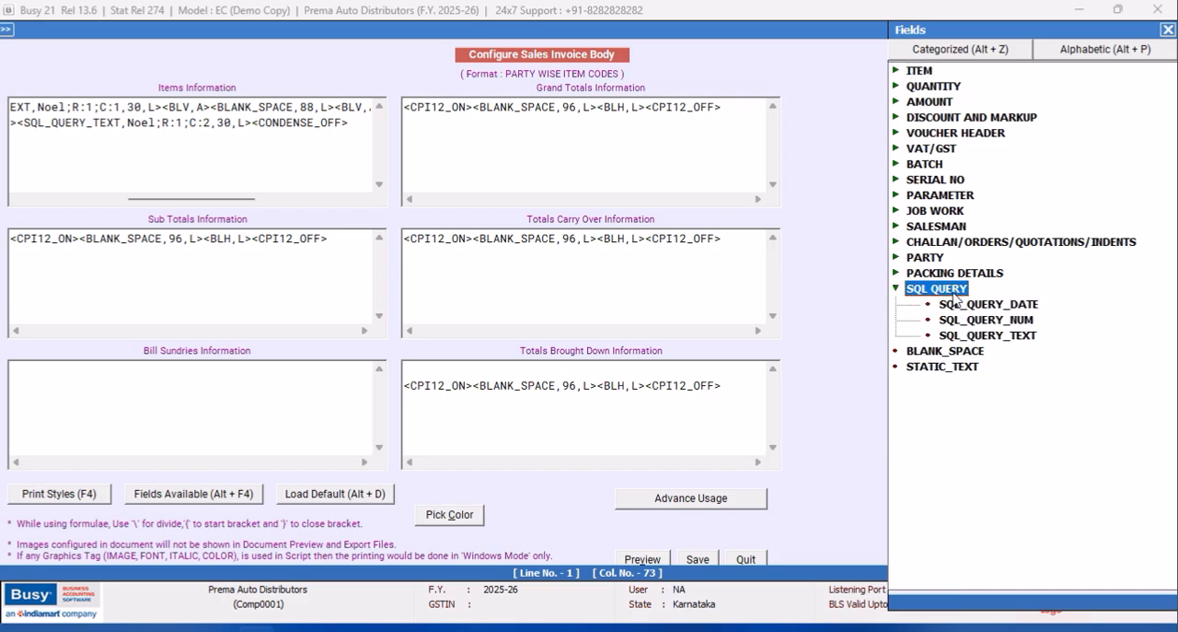
pyautogui.doubleClick(1001, 336)
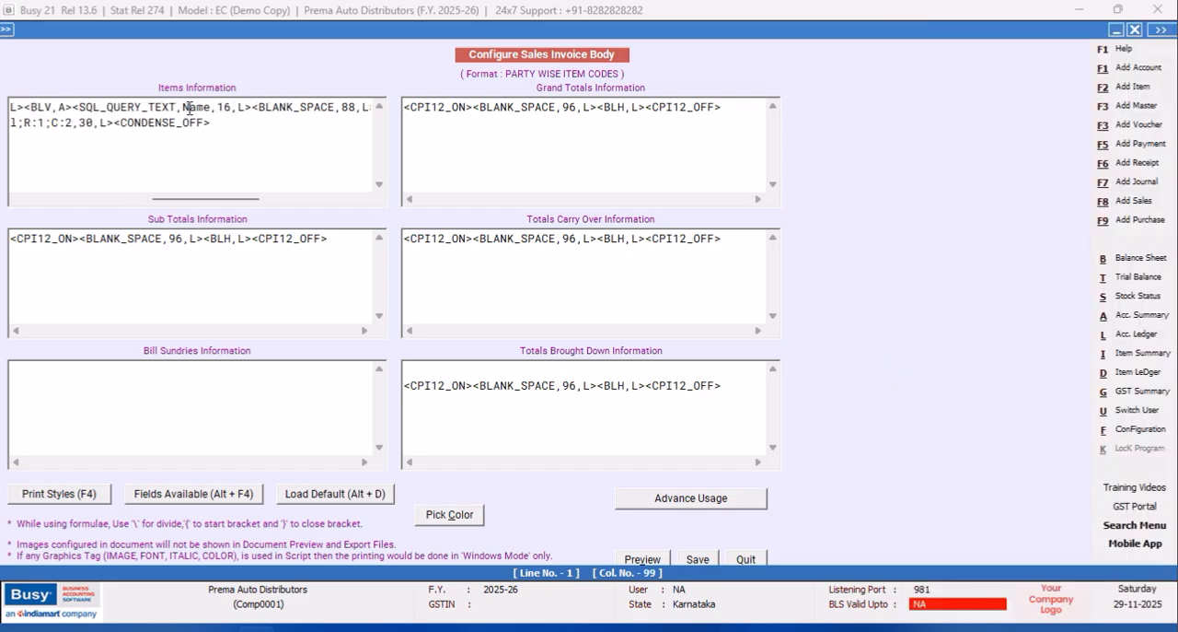
# Set the new SQL_QUERY_TEXT tag to query Product with r:1;c:2 and a width of 10.
pyautogui.press('BackSpace')
pyautogui.press('BackSpace')
pyautogui.press('BackSpace')
pyautogui.press('BackSpace')
pyautogui.write('Product')
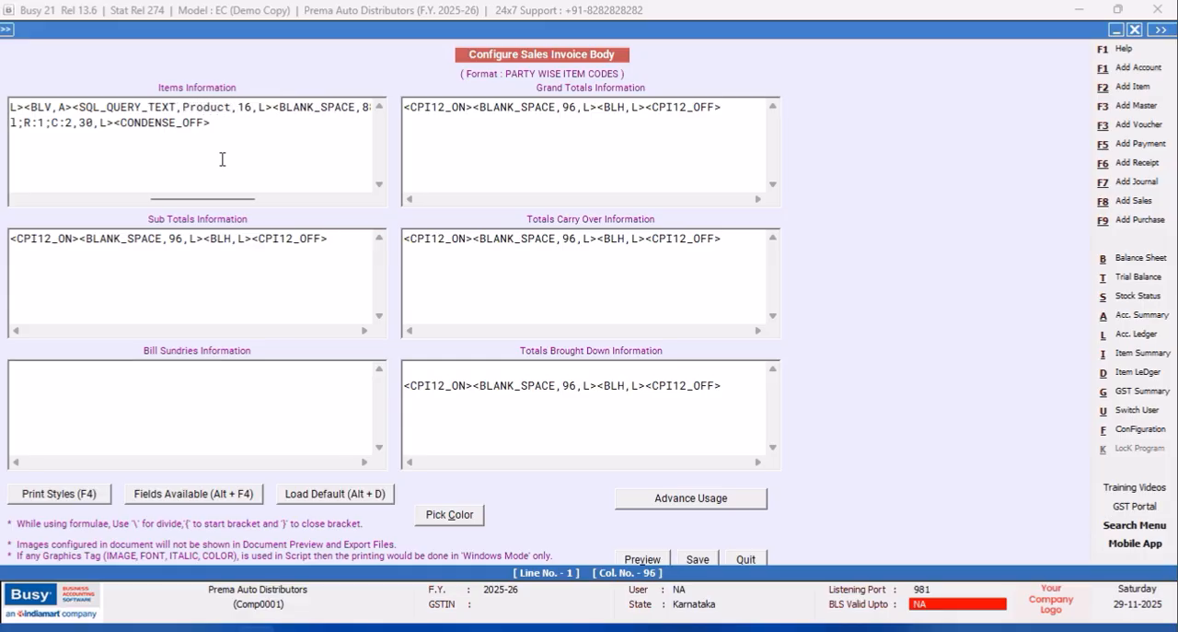
pyautogui.write(';r:1;c')
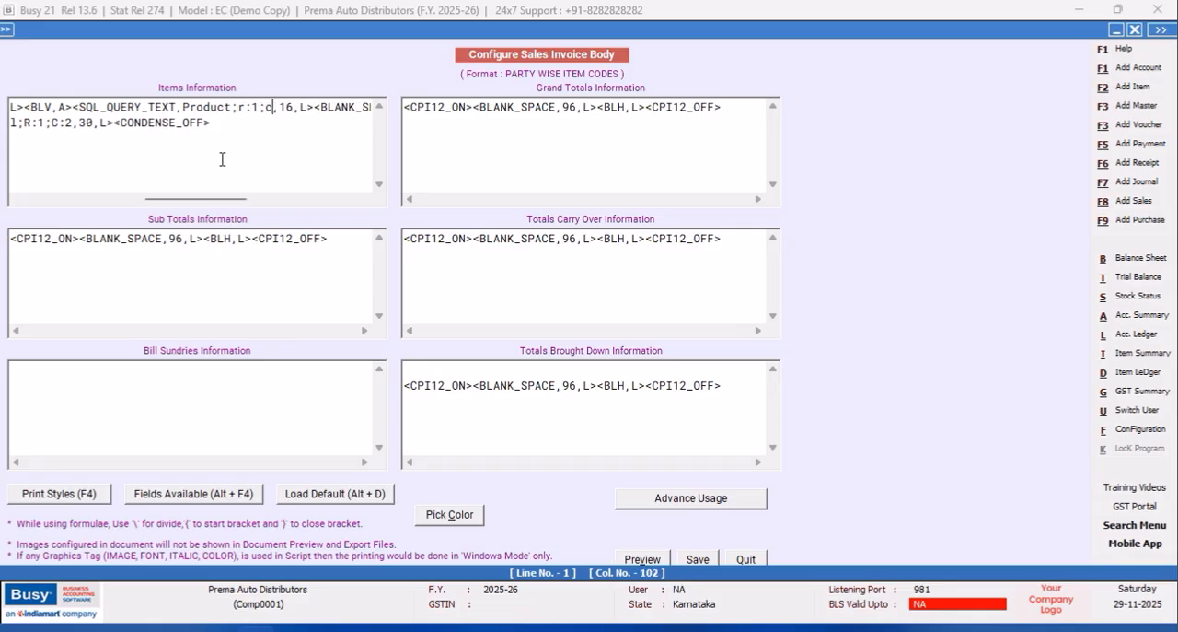
pyautogui.write(':2,16')
pyautogui.press('BackSpace')
pyautogui.write('0')
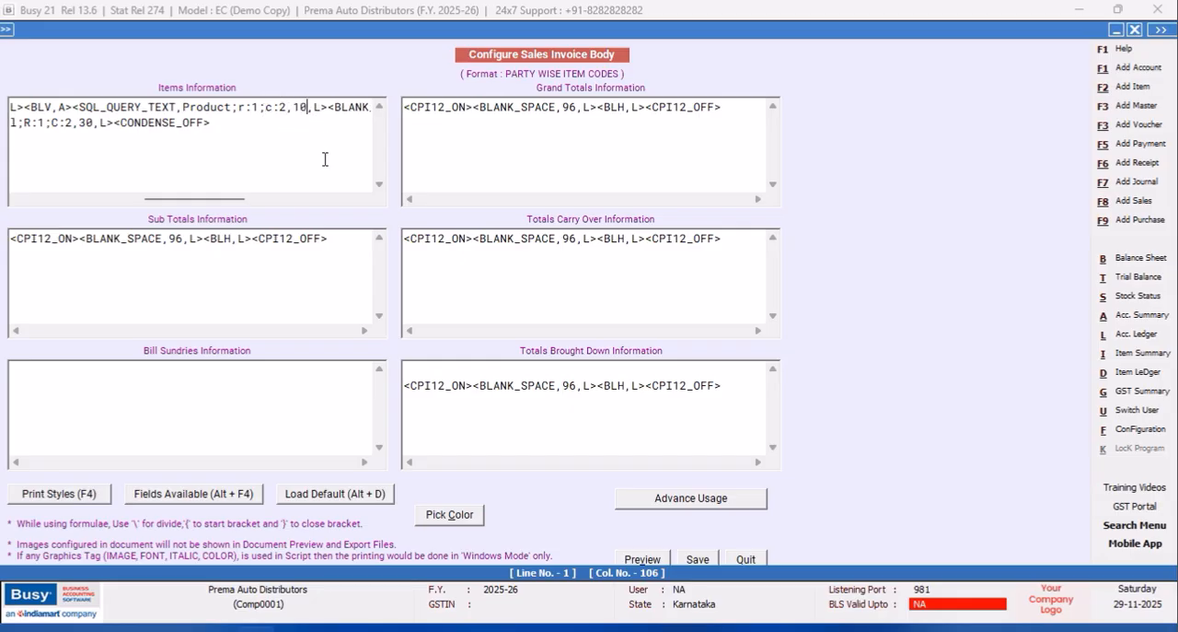
# Copy the <BLV,A> tag to just after the Product query tag on the first items line.
pyautogui.moveTo(73, 106); pyautogui.dragTo(30, 108)
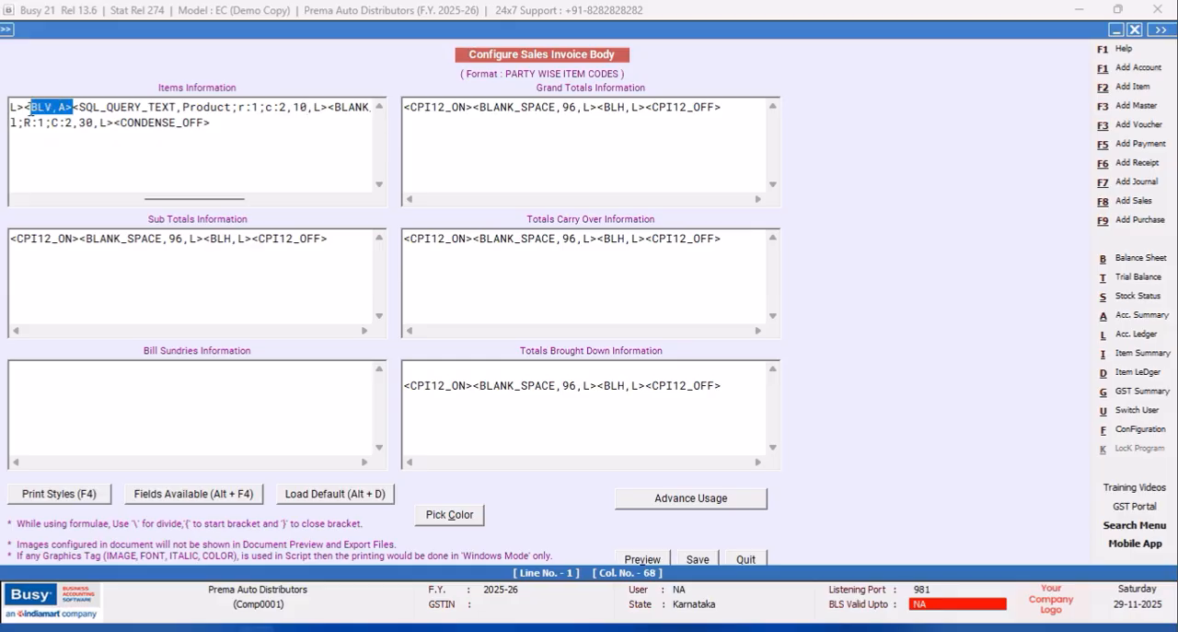
pyautogui.rightClick(30, 111)
pyautogui.click(77, 166)
pyautogui.click(329, 106)
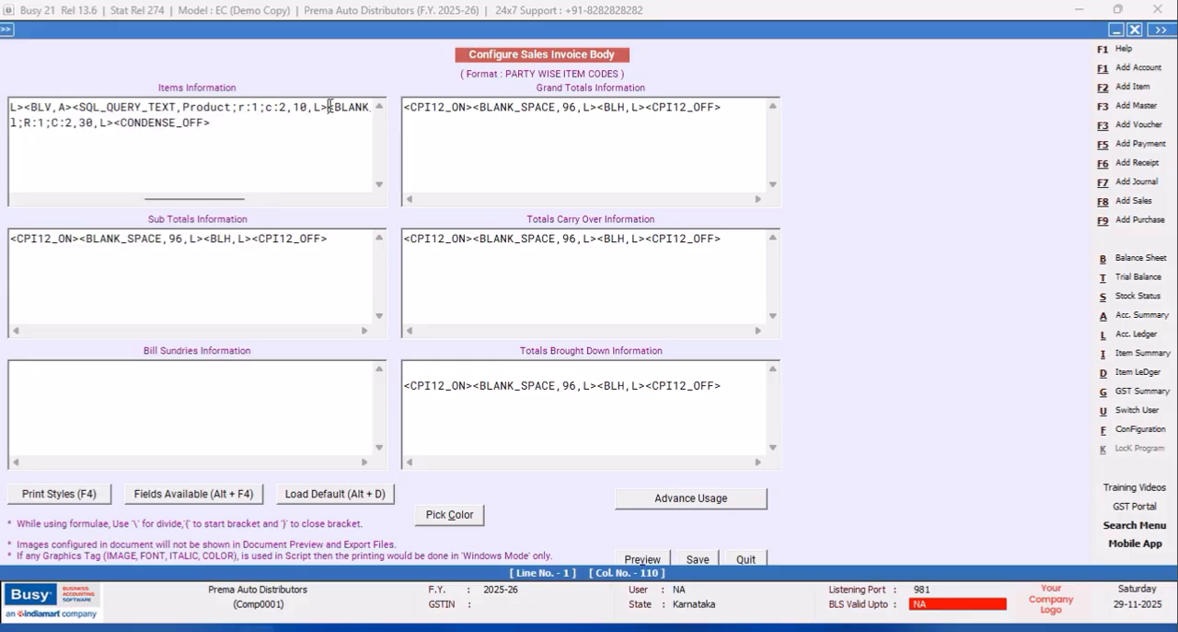
pyautogui.rightClick(330, 107)
pyautogui.click(368, 182)
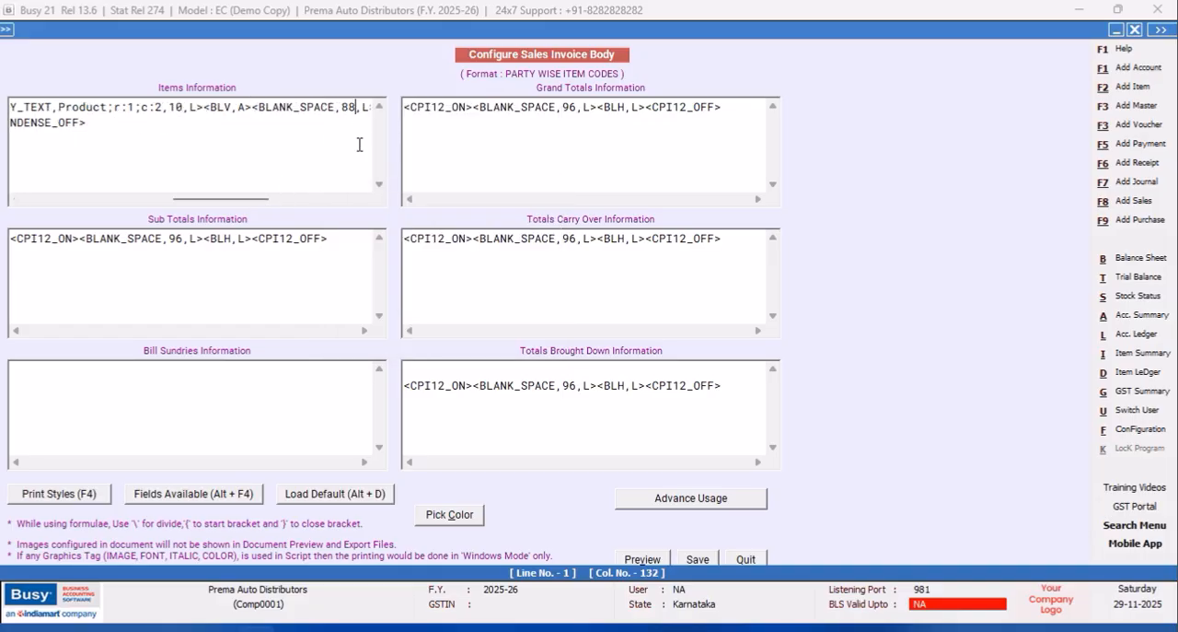
# Set the width of the BLANK_SPACE after the Product column to 77, save the body and quit the document configuration.
pyautogui.press('BackSpace')
pyautogui.press('BackSpace')
pyautogui.write('77')
pyautogui.click(697, 560)
pyautogui.click(475, 384)
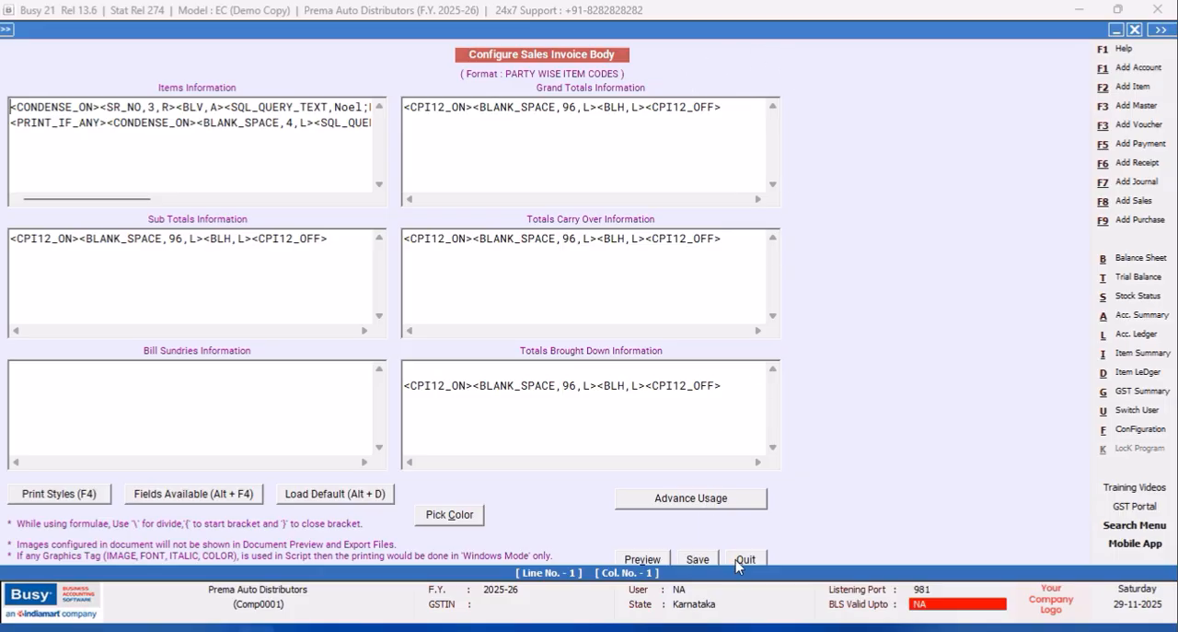
pyautogui.click(736, 560)
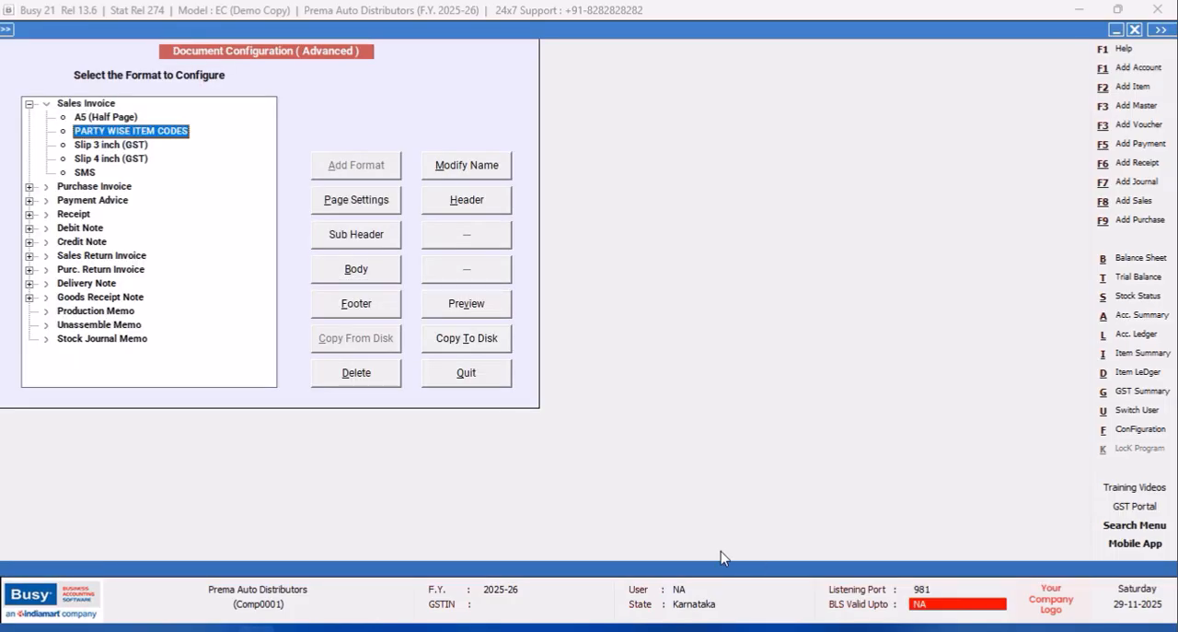
pyautogui.click(446, 372)
pyautogui.click(147, 253)
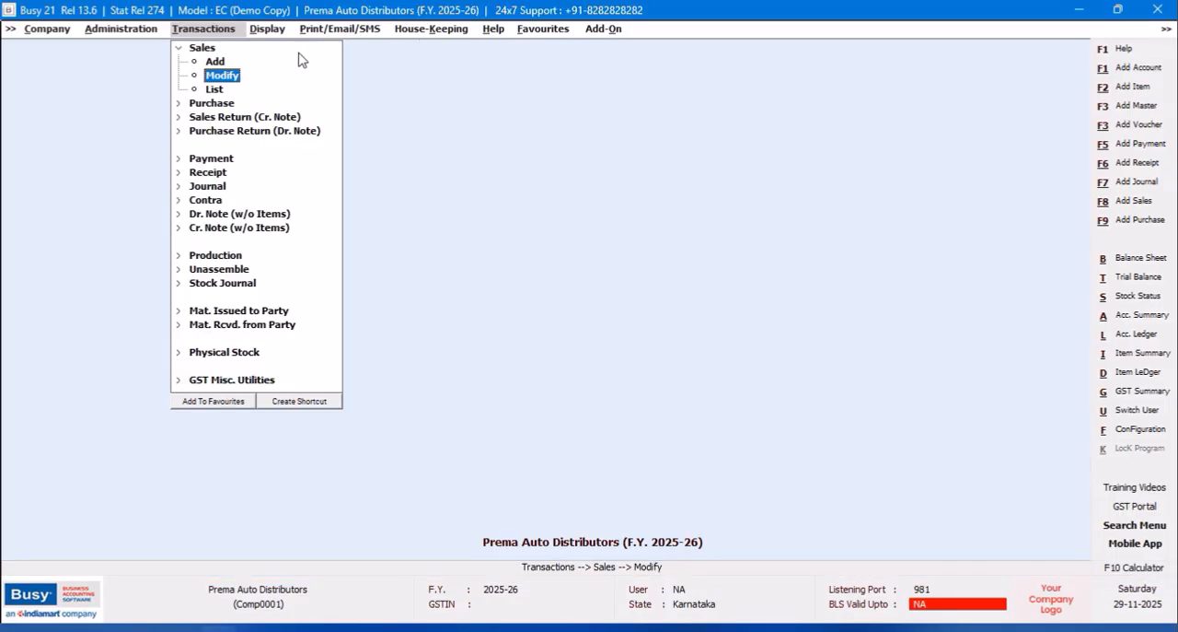
# Open sales voucher 1 dated 01-04-2025 for modification and preview its Sales Invoice in the PARTY WISE ITEM CODES format.
pyautogui.click(228, 77)
pyautogui.click(193, 101)
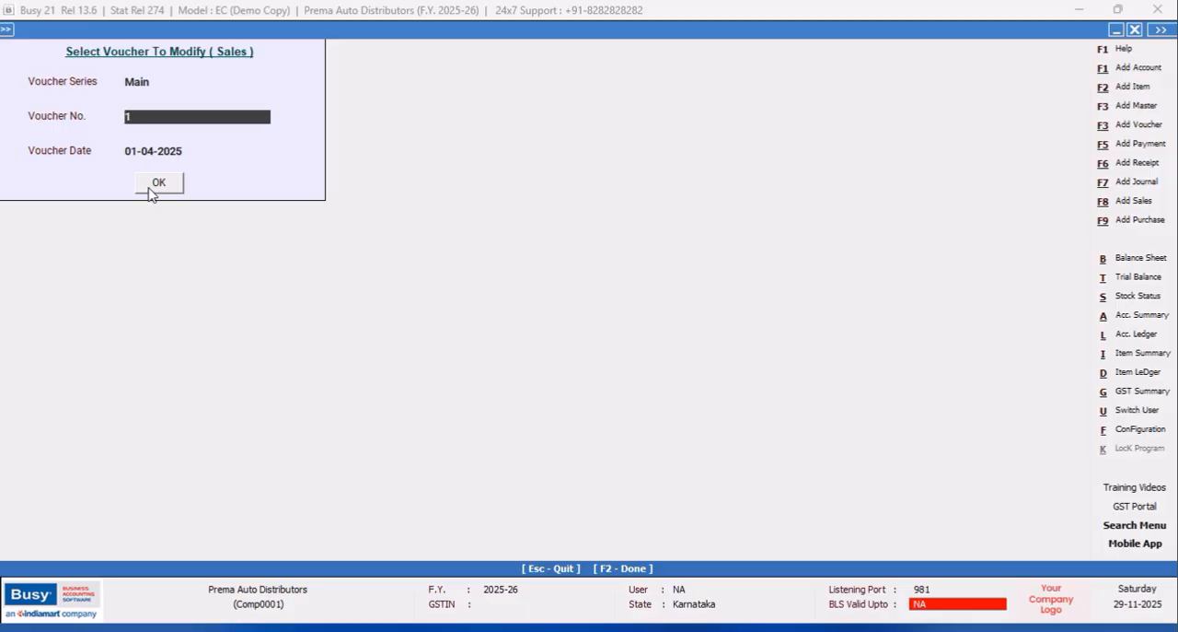
pyautogui.click(152, 189)
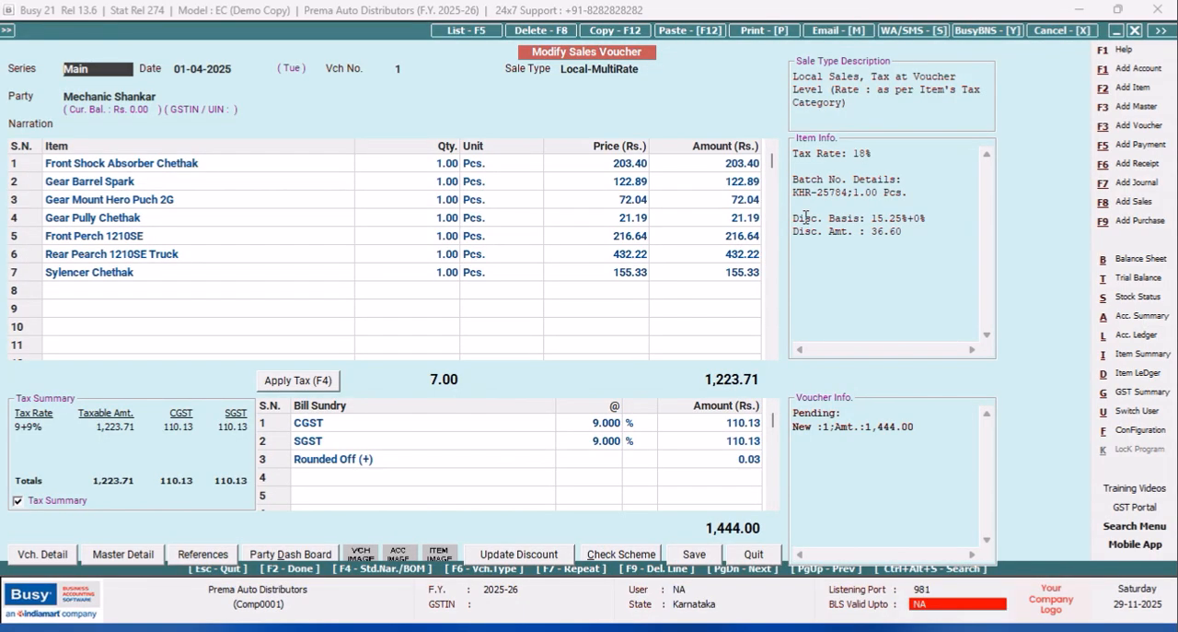
pyautogui.click(765, 33)
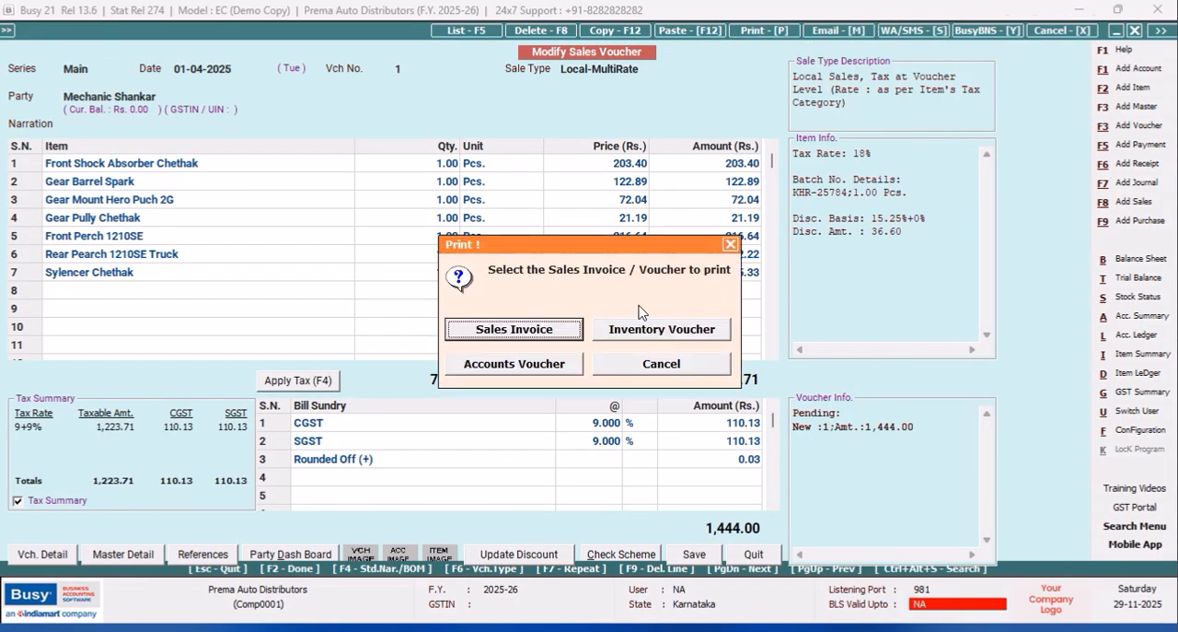
pyautogui.click(565, 332)
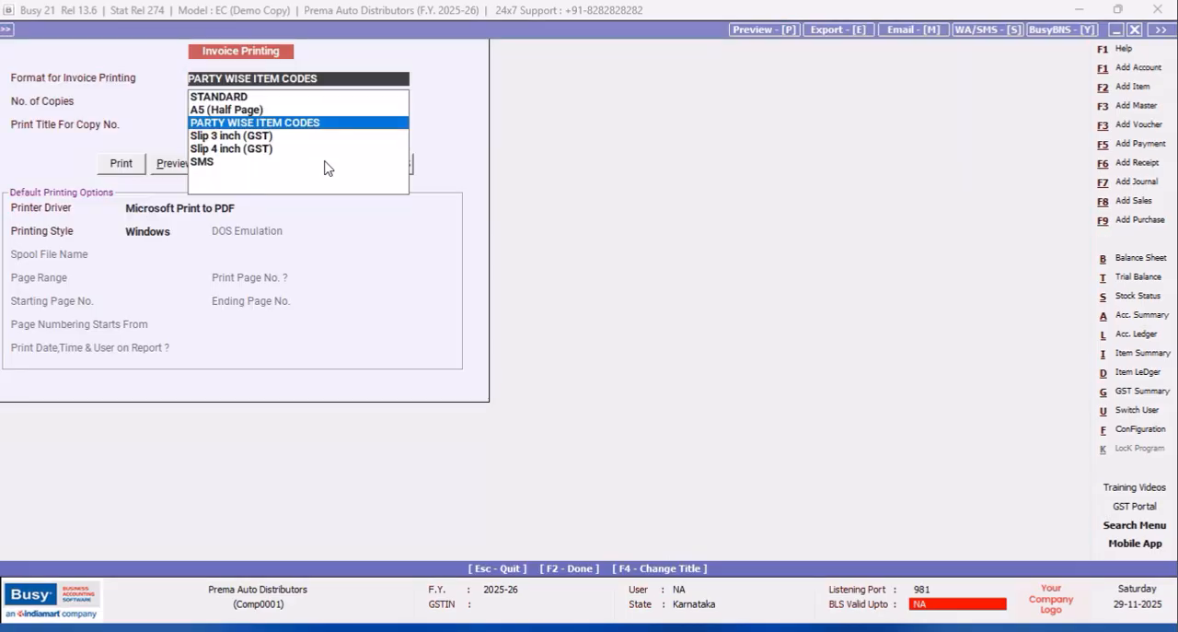
pyautogui.click(166, 168)
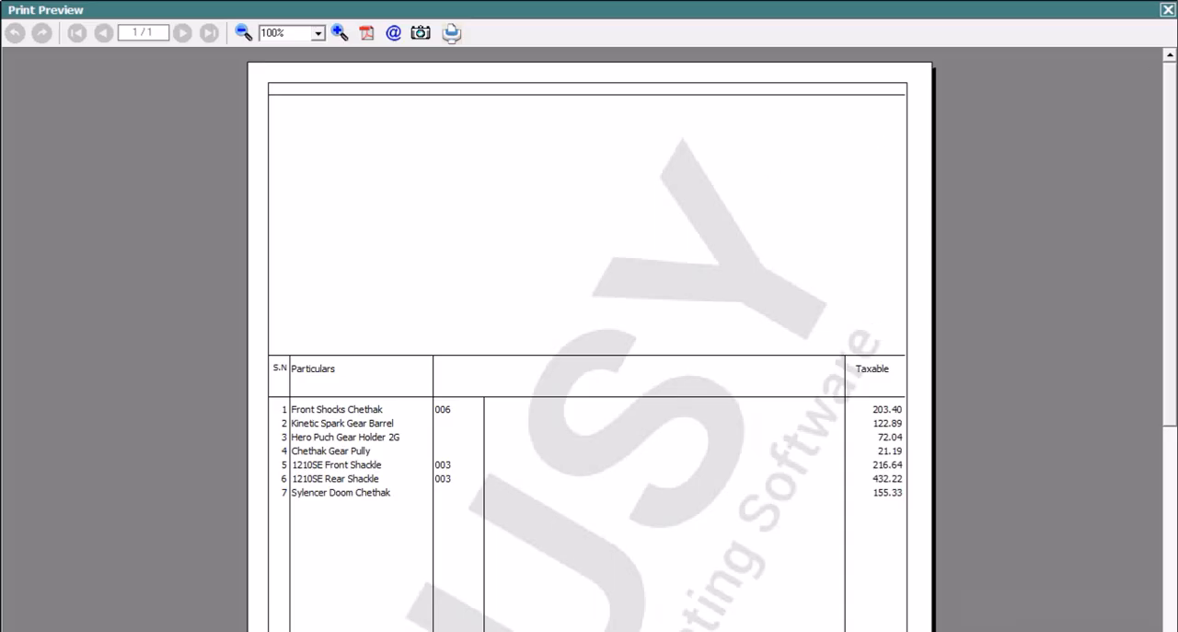
pyautogui.click(1166, 10)
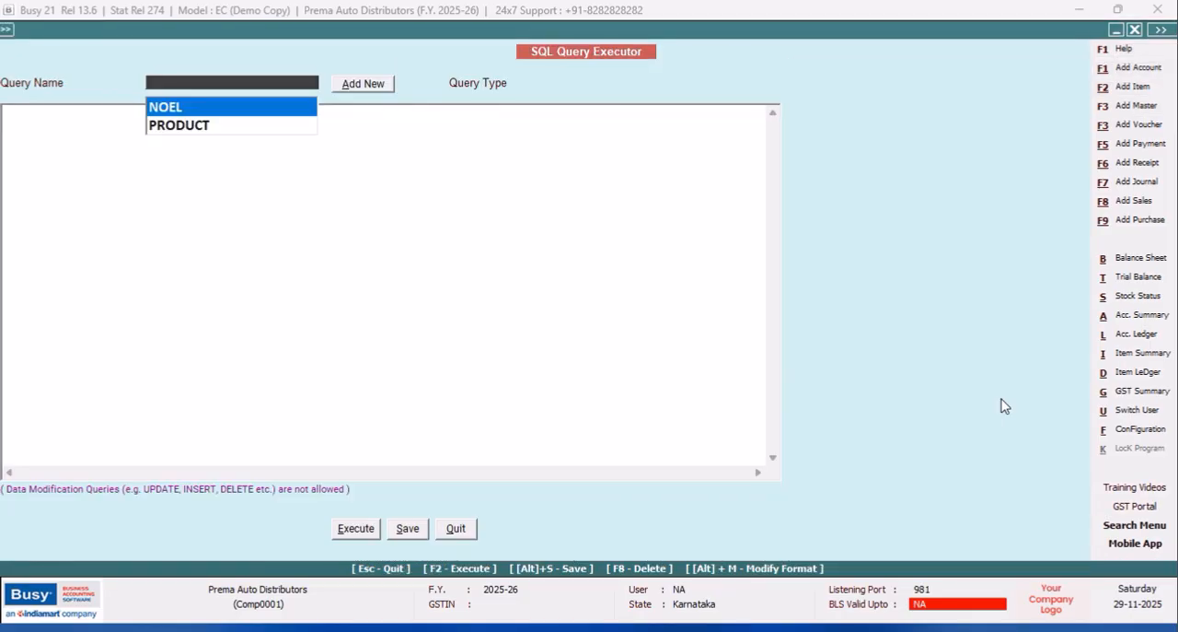
# Examine the SQL query tags in the body of the A5 (Half Page) Sales Invoice format under advanced document printing.
pyautogui.click(1134, 432)
pyautogui.click(173, 158)
pyautogui.click(99, 254)
pyautogui.click(30, 105)
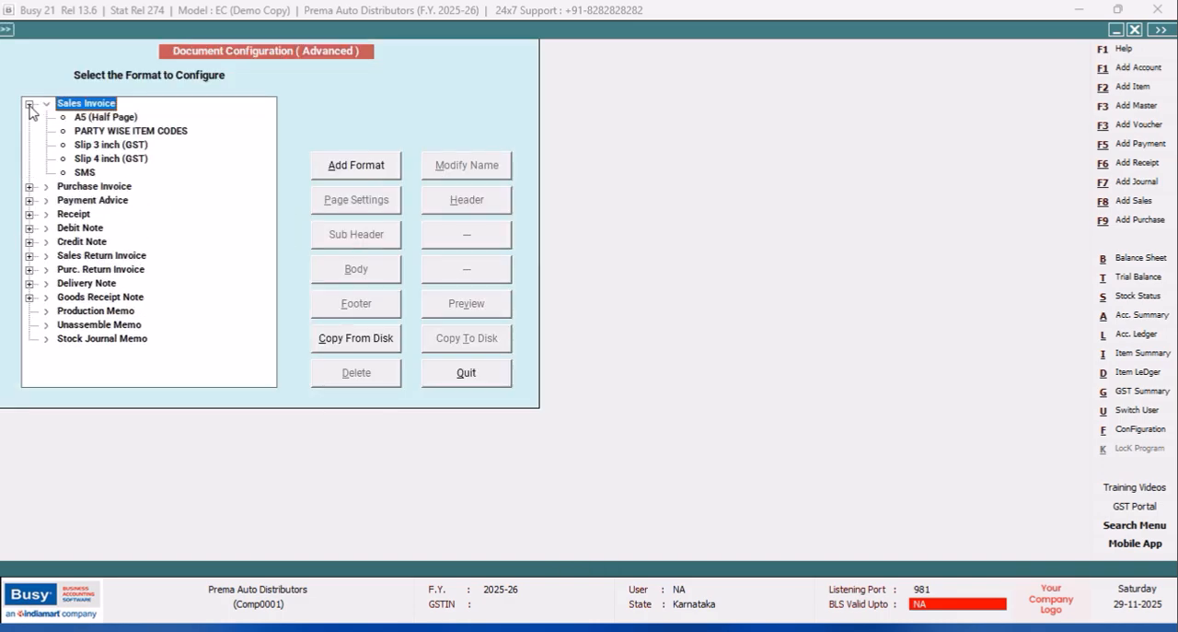
pyautogui.click(88, 118)
pyautogui.click(383, 274)
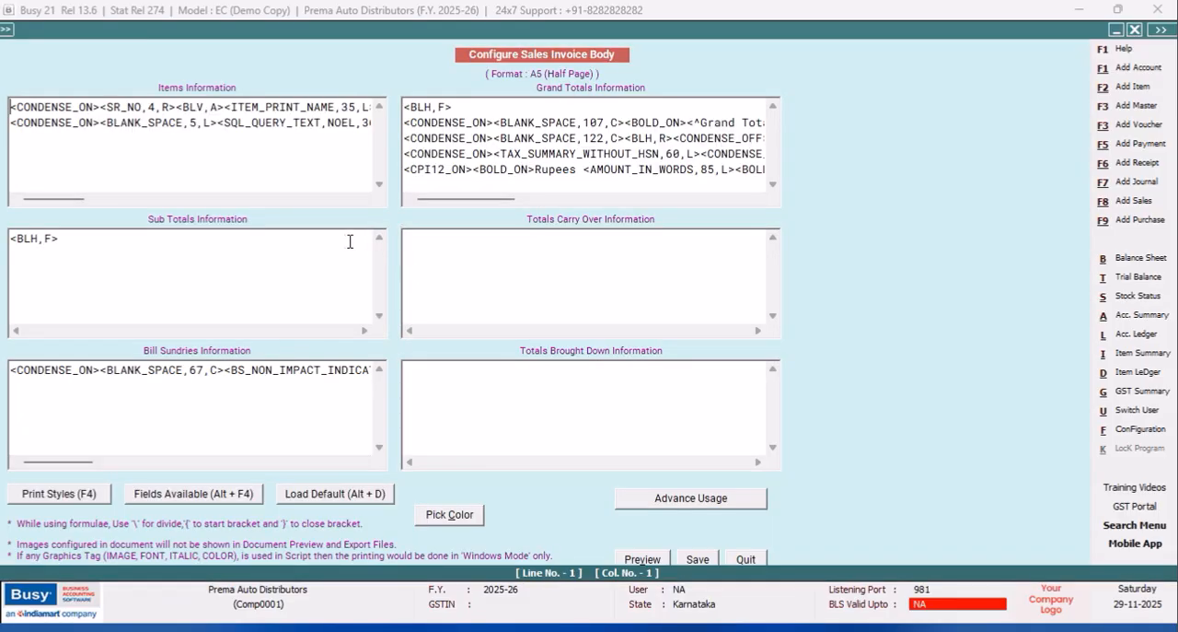
pyautogui.moveTo(75, 199)
pyautogui.mouseDown()
pyautogui.moveTo(106, 207)
pyautogui.moveTo(79, 201)
pyautogui.mouseUp()
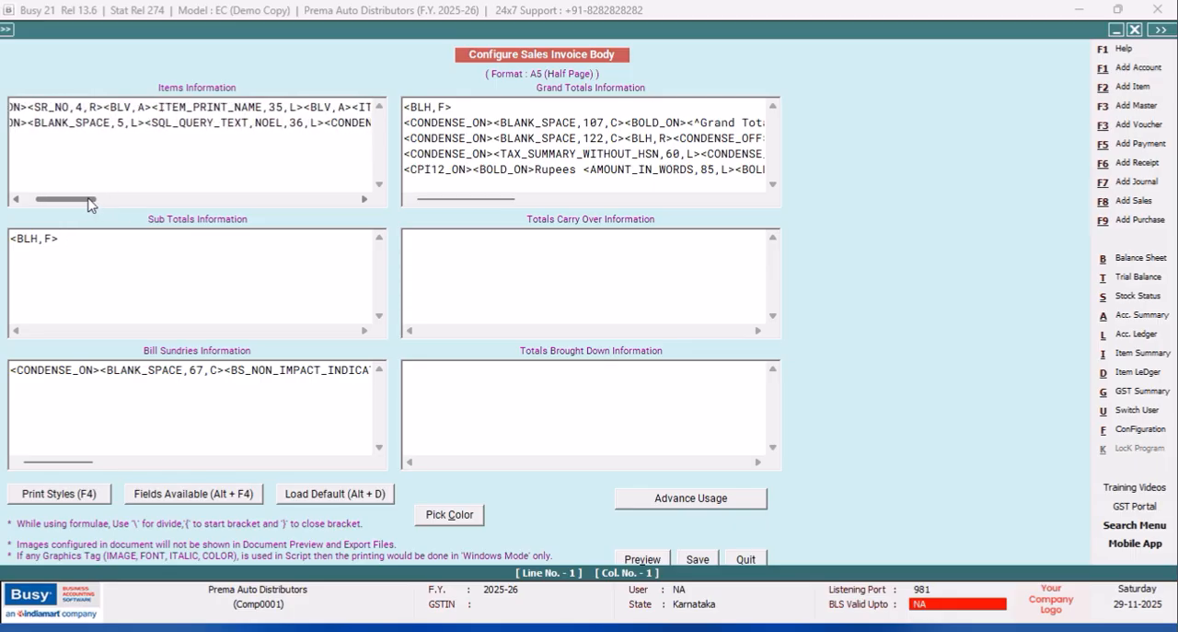
pyautogui.click(744, 561)
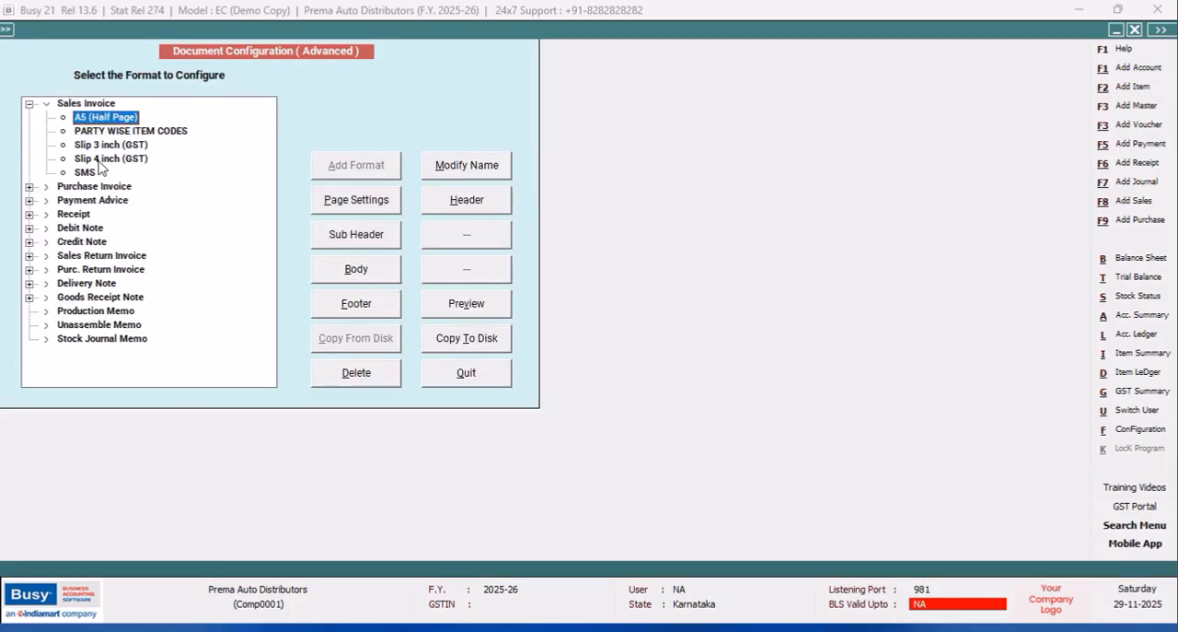
# In the PARTY WISE ITEM CODES body, set the Product query tag's column to c:1 and save the format.
pyautogui.click(118, 133)
pyautogui.click(377, 275)
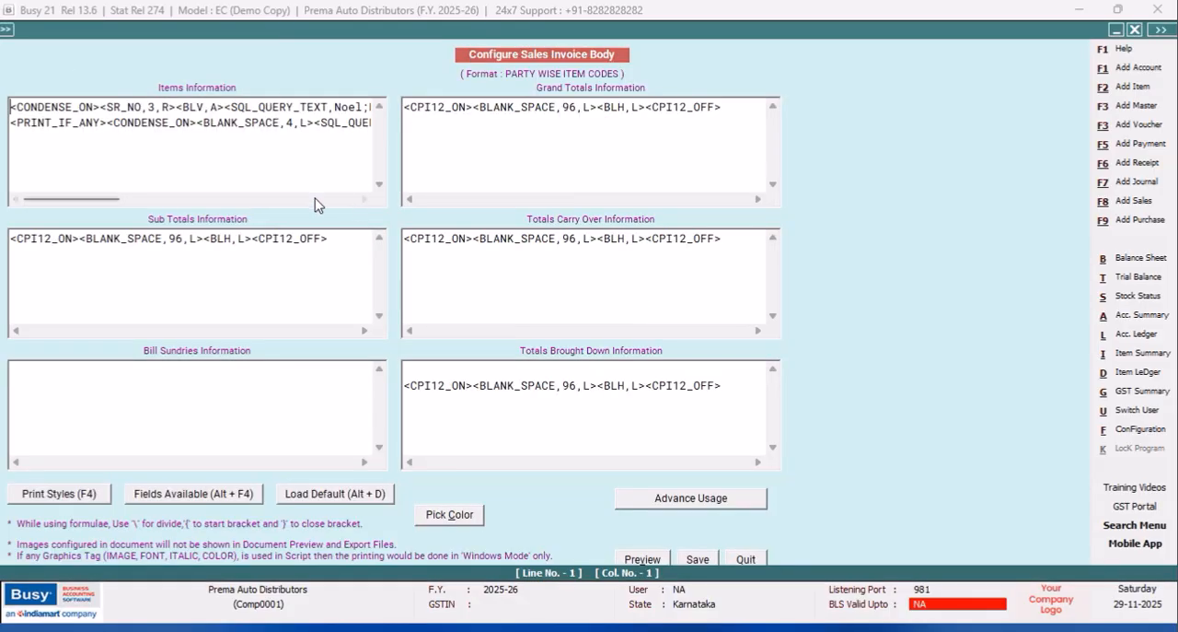
pyautogui.moveTo(108, 204); pyautogui.dragTo(215, 204)
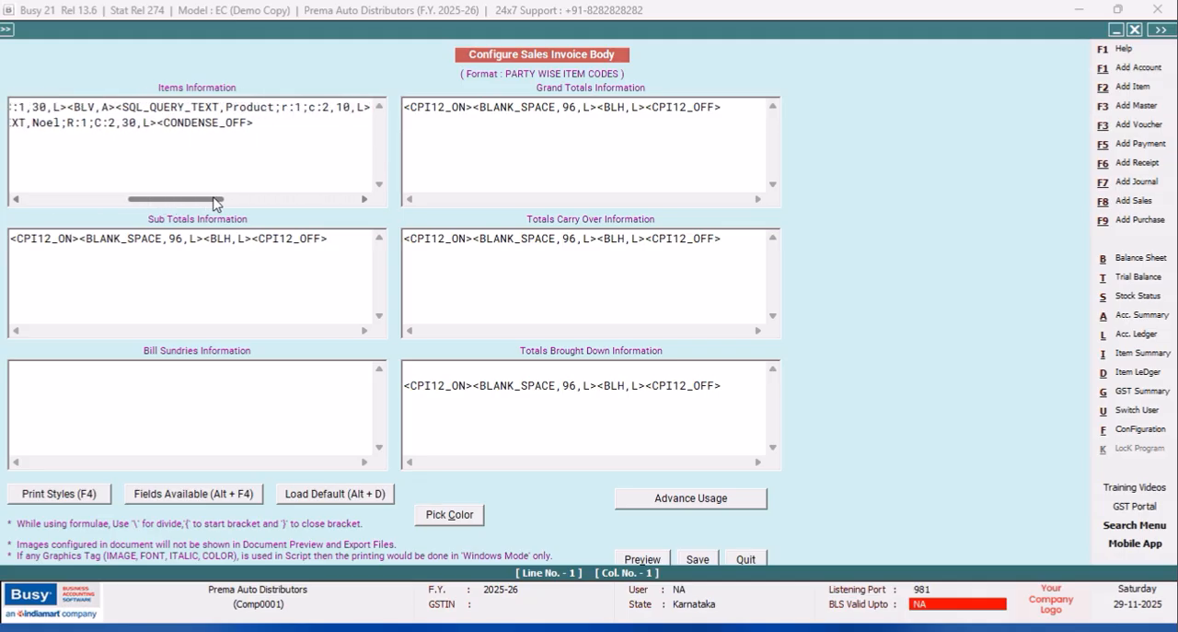
pyautogui.click(332, 108)
pyautogui.press('BackSpace')
pyautogui.write('1')
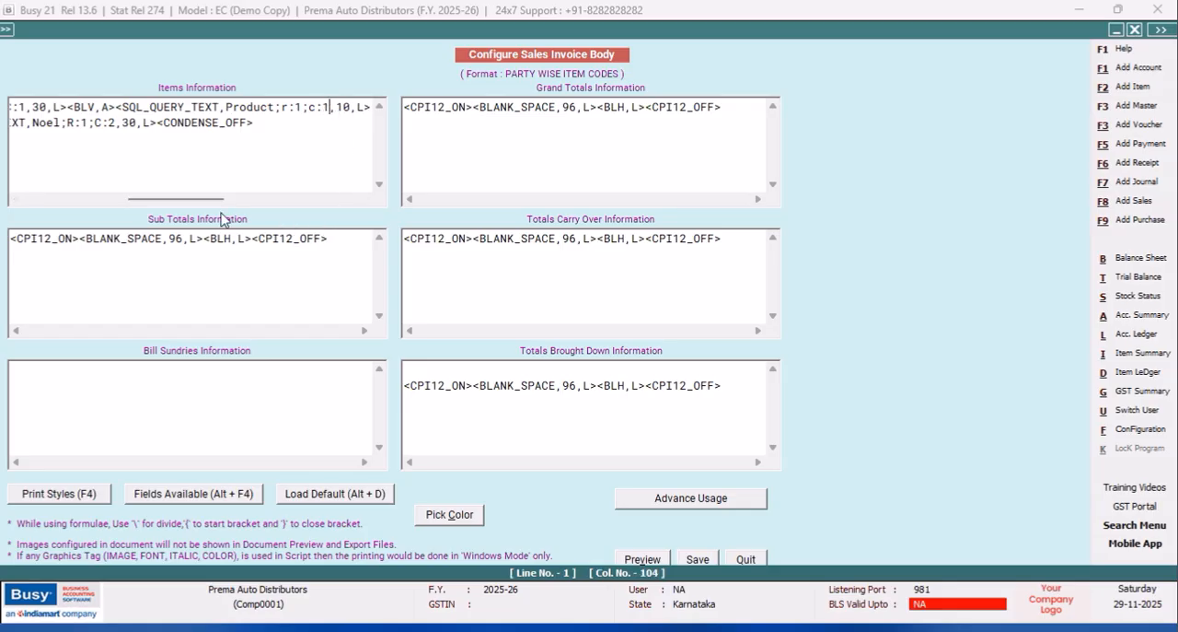
pyautogui.moveTo(214, 202); pyautogui.dragTo(281, 204)
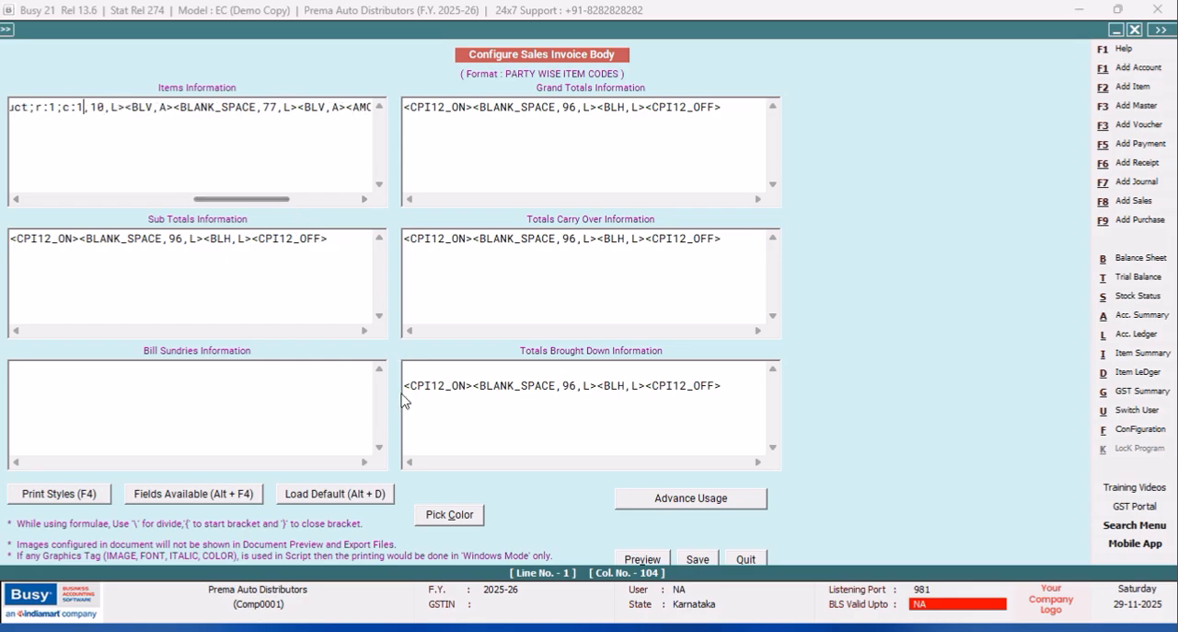
pyautogui.click(702, 559)
pyautogui.click(537, 374)
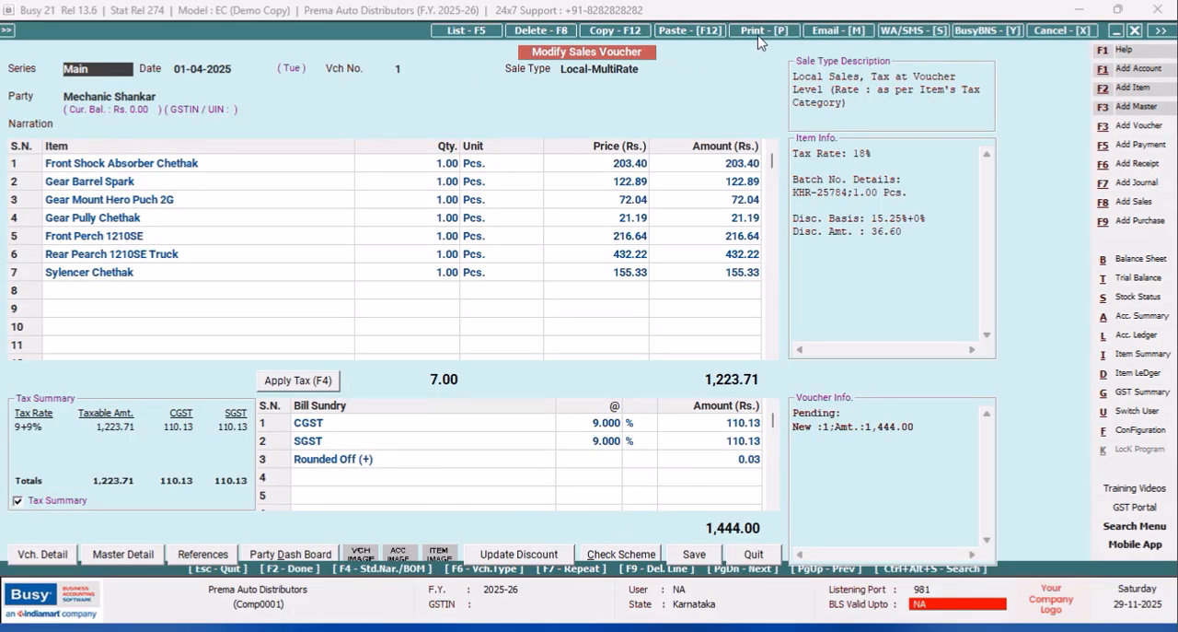
# Preview the voucher's Sales Invoice in the PARTY WISE ITEM CODES format and examine the Product column at a larger zoom.
pyautogui.click(760, 41)
pyautogui.click(538, 334)
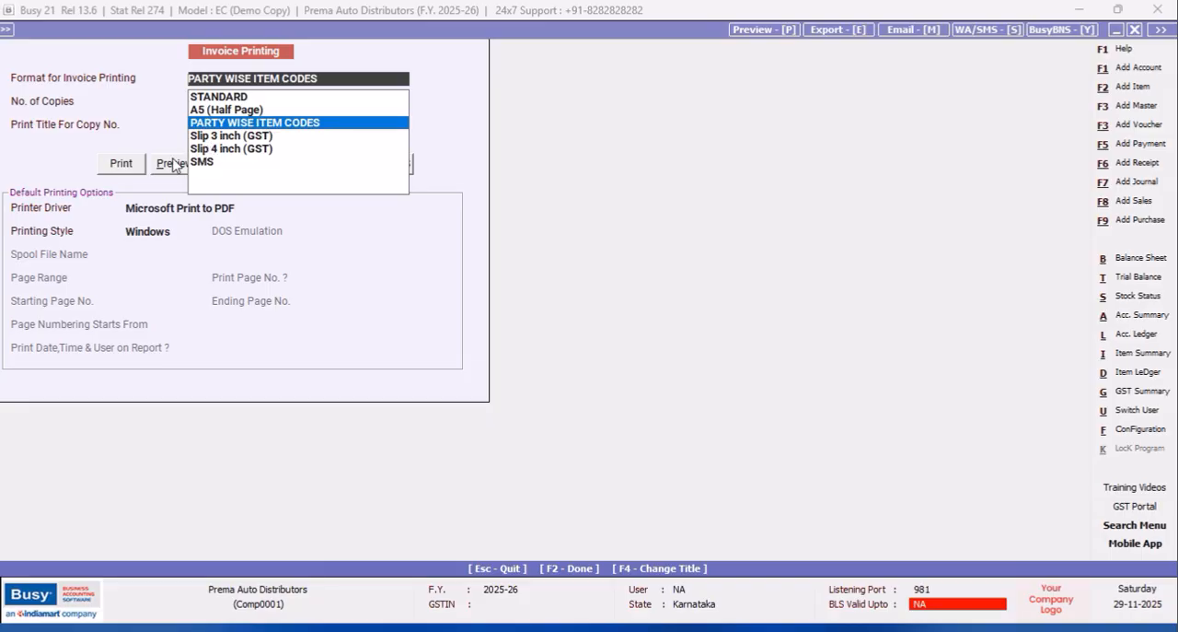
pyautogui.click(172, 161)
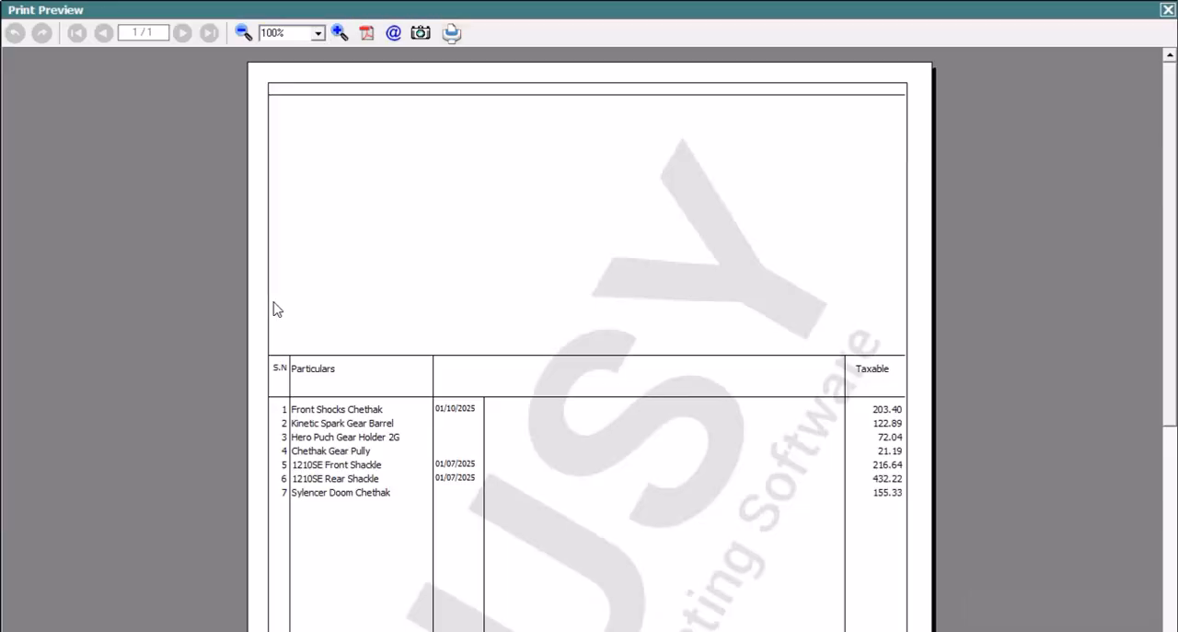
pyautogui.click(340, 33)
pyautogui.click(340, 32)
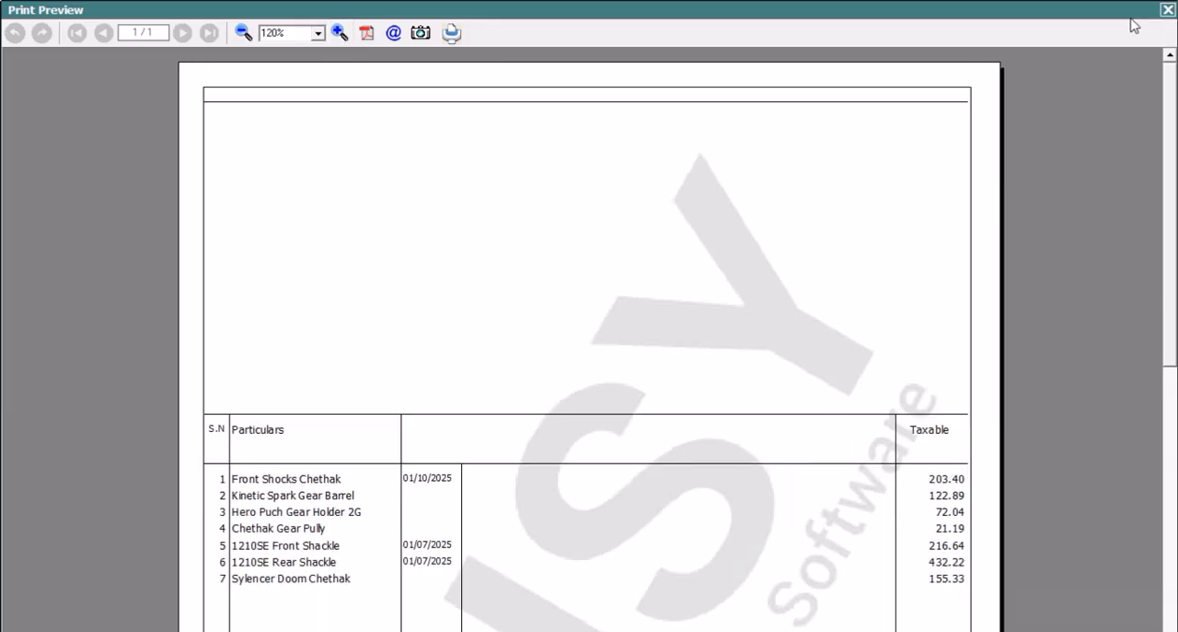
pyautogui.click(1168, 10)
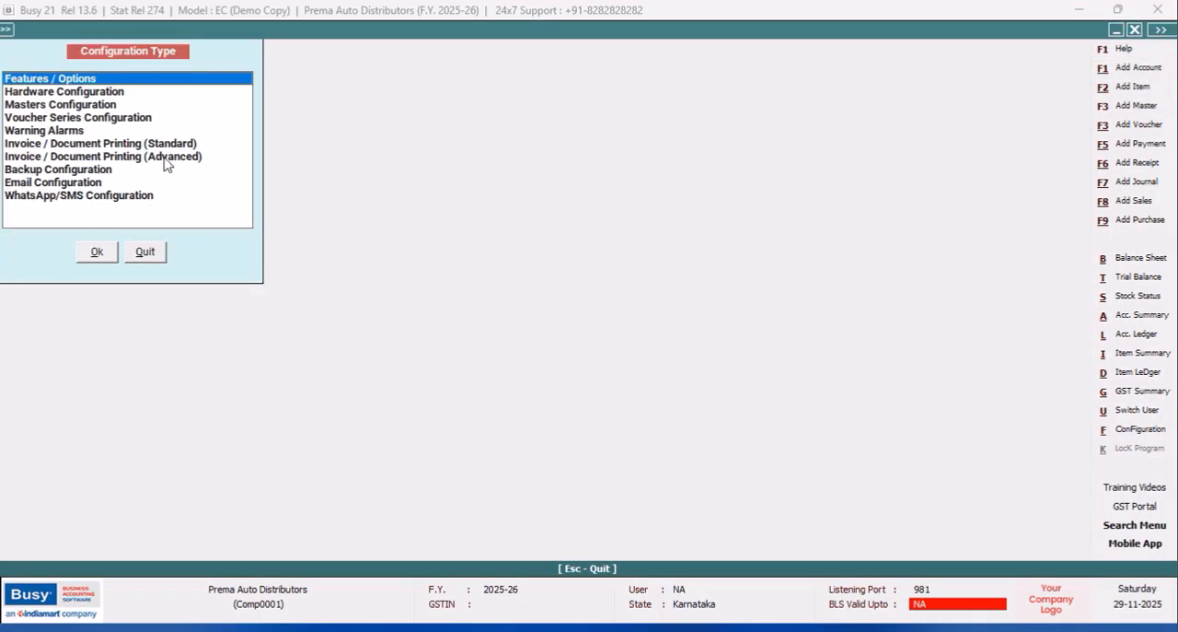
pyautogui.click(165, 159)
pyautogui.click(114, 256)
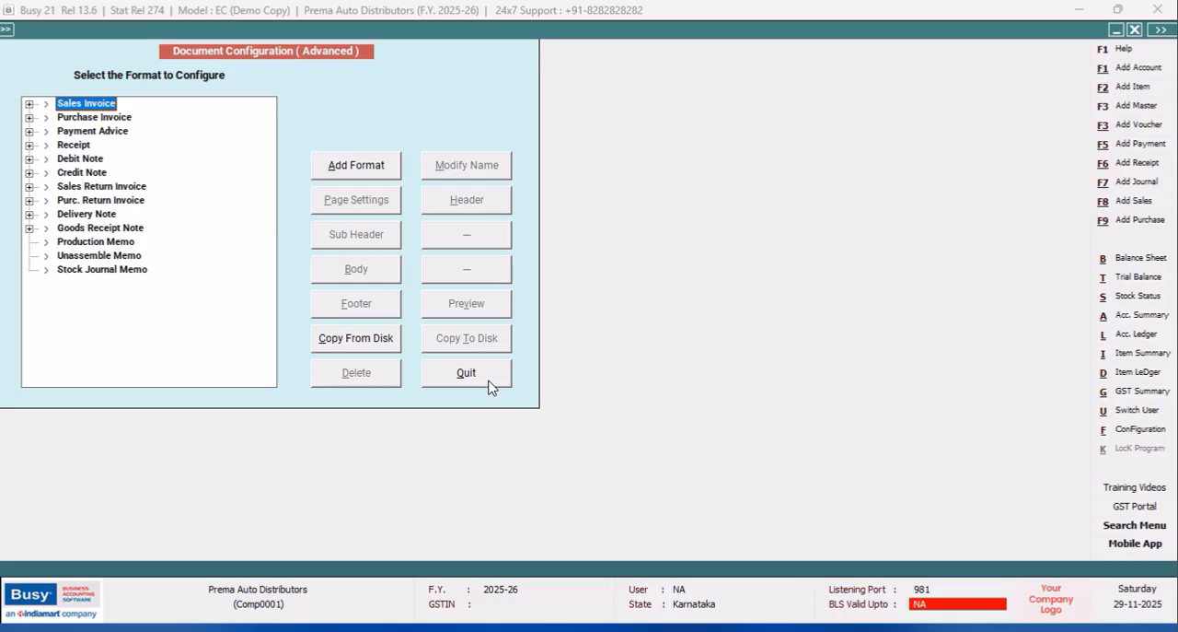
pyautogui.click(489, 387)
pyautogui.click(150, 254)
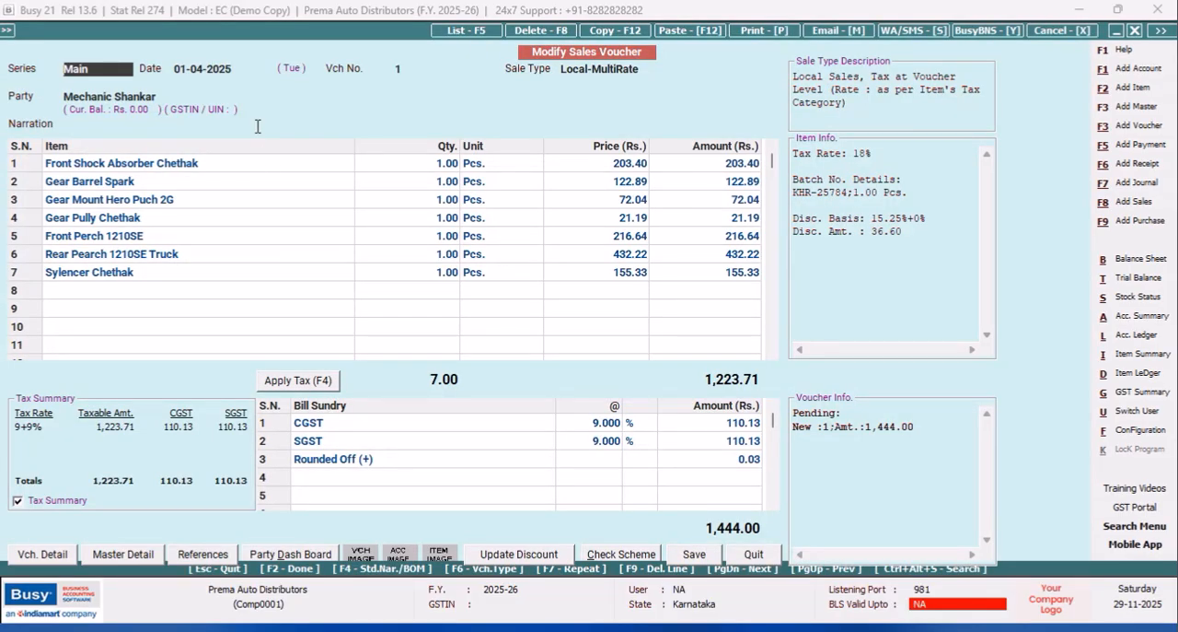
# Set the sales voucher's date to 12-04-2025 and keep the sale type as Local-MultiRate.
pyautogui.click(192, 70)
pyautogui.press('BackSpace')
pyautogui.press('BackSpace')
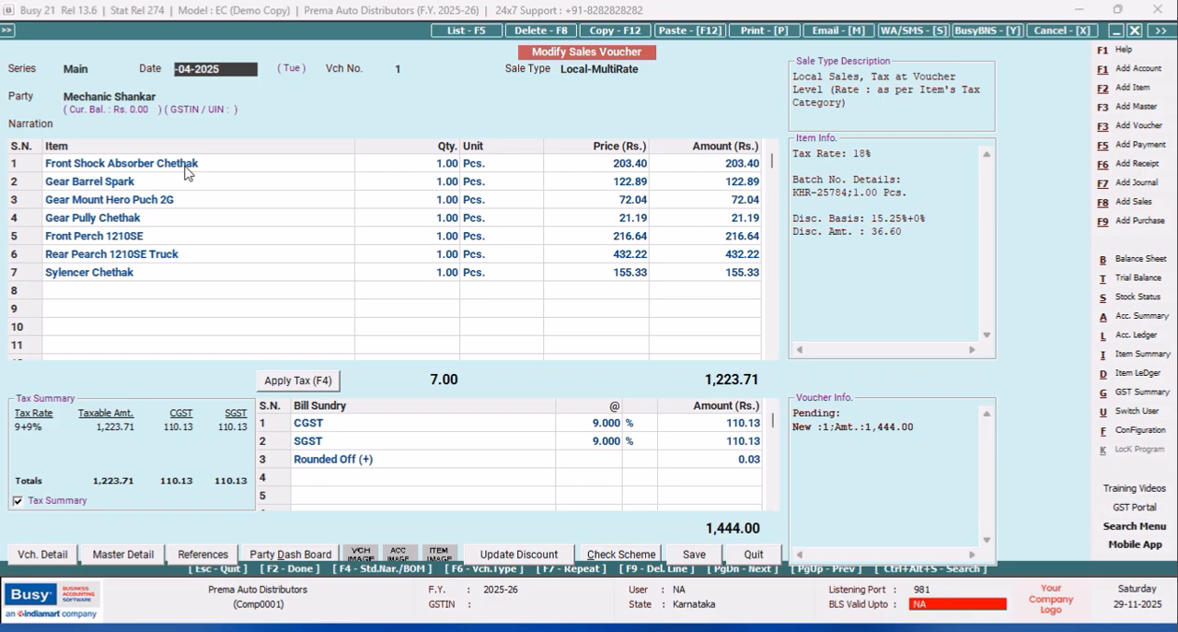
pyautogui.write('12')
pyautogui.press('Return')
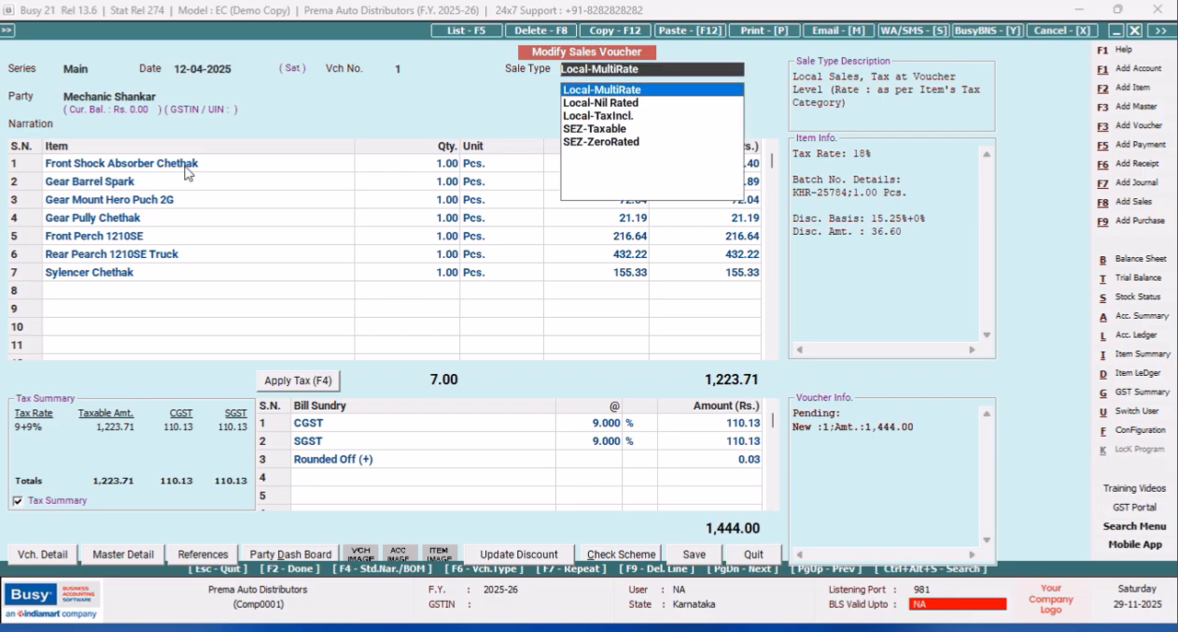
pyautogui.click(597, 93)
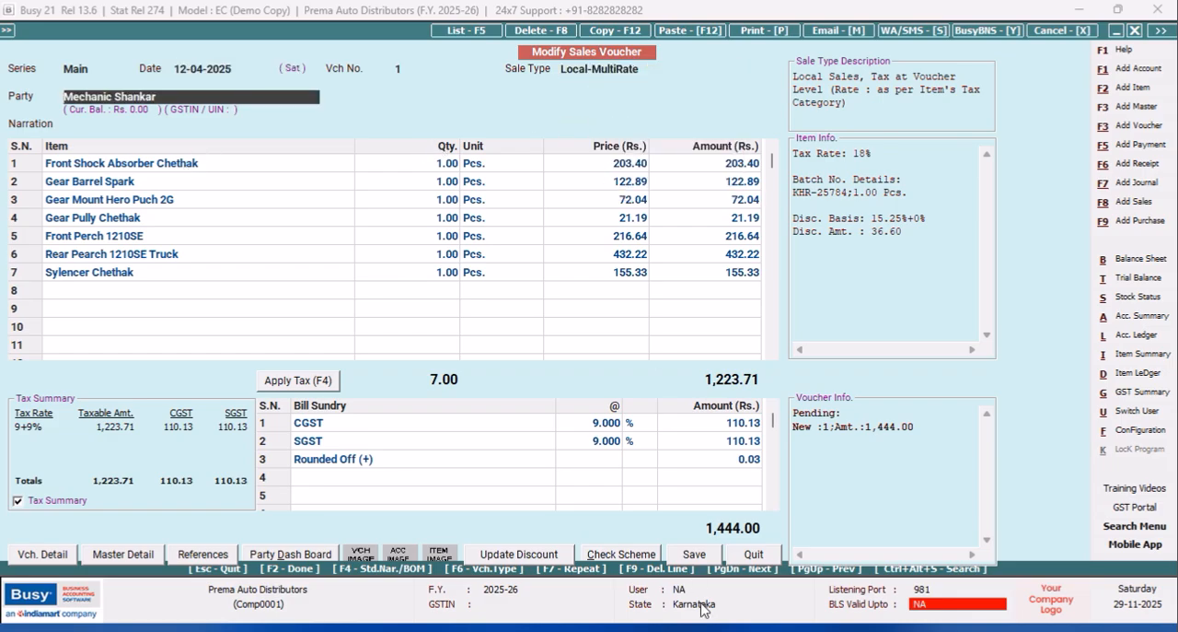
# Save the sales voucher, deleting its existing reference line and re-entering the bill-by-bill adjustment.
pyautogui.click(695, 555)
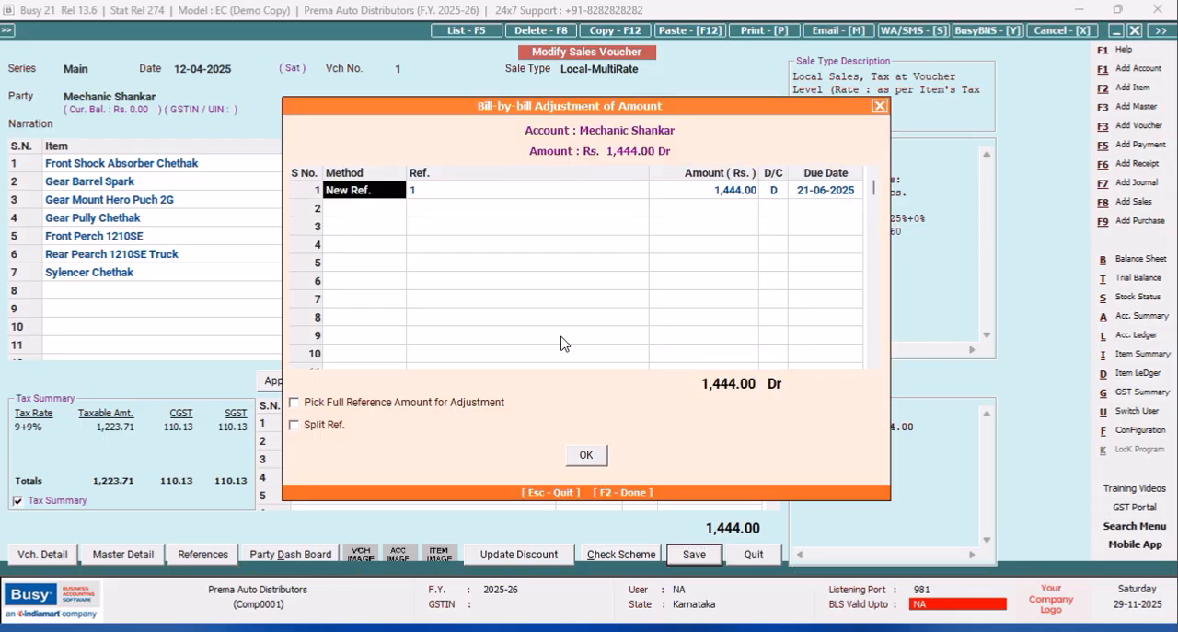
pyautogui.press('F9')
pyautogui.press('space')
pyautogui.press('Return')
pyautogui.press('Return')
pyautogui.press('Return')
pyautogui.press('Return')
pyautogui.press('Return')
pyautogui.press('Return')
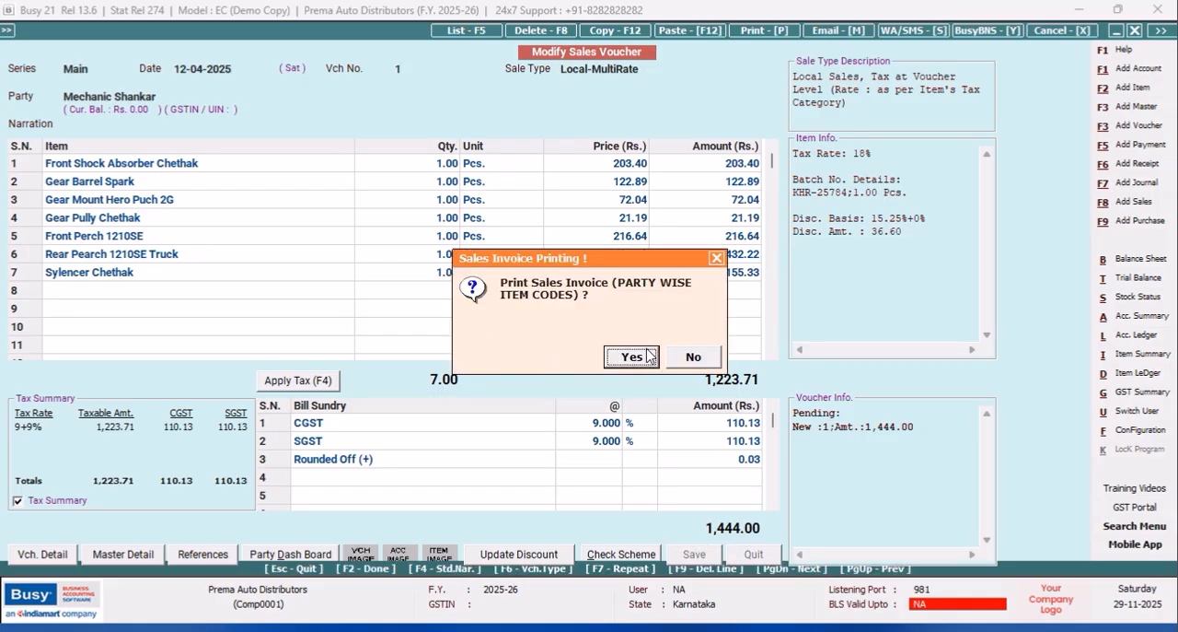
# Preview the saved voucher's Sales Invoice in the PARTY WISE ITEM CODES format and examine the dates beside the items.
pyautogui.click(654, 355)
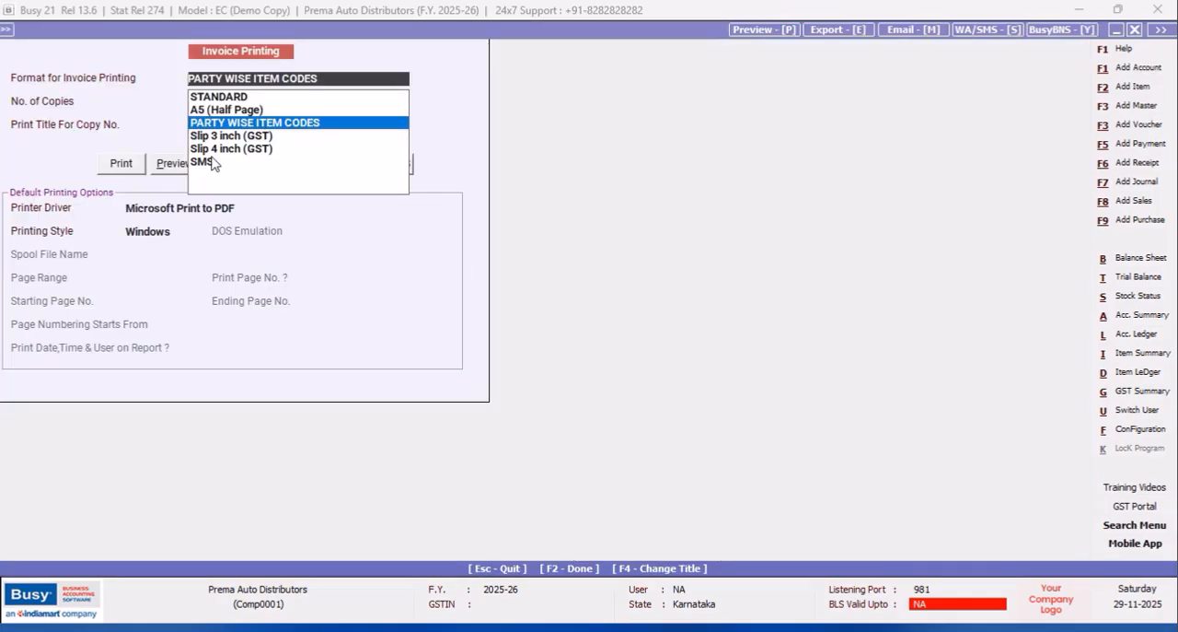
pyautogui.click(174, 167)
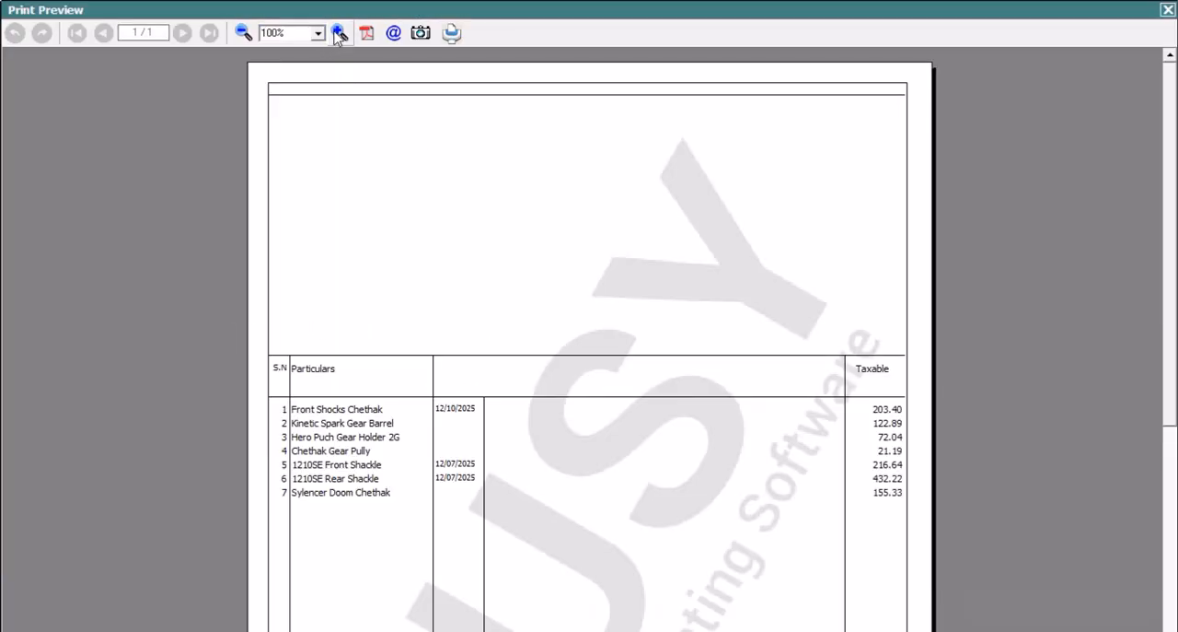
pyautogui.click(338, 34)
pyautogui.click(338, 34)
pyautogui.click(338, 34)
pyautogui.click(338, 34)
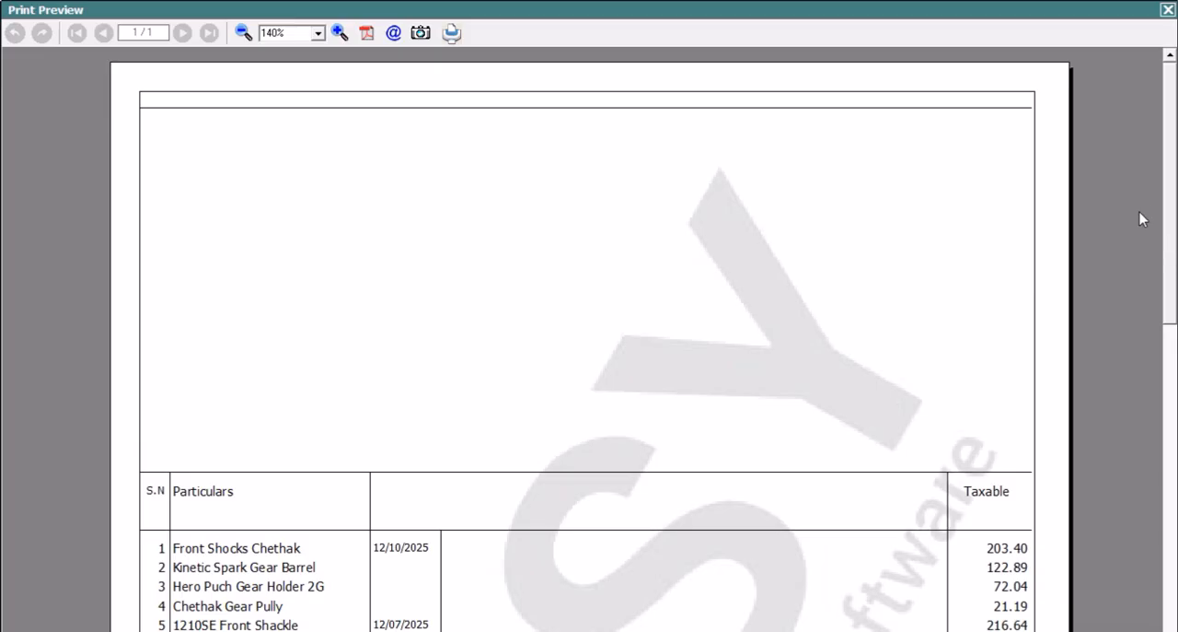
pyautogui.moveTo(1172, 189); pyautogui.dragTo(1172, 270)
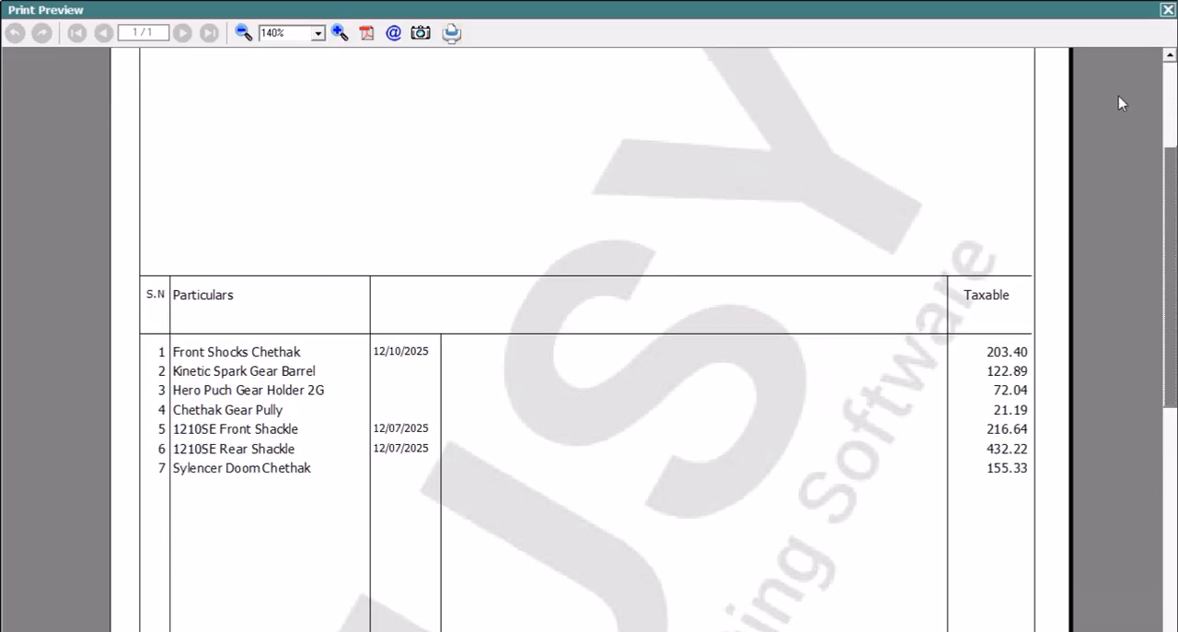
pyautogui.click(1167, 8)
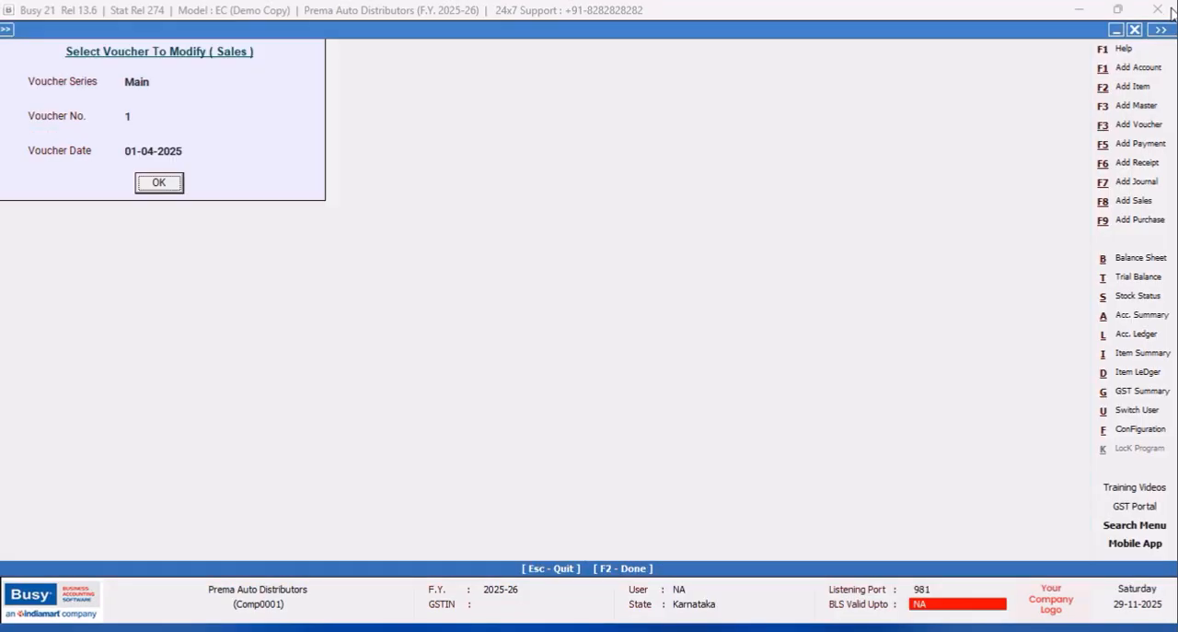
# Open the body of the PARTY WISE ITEM CODES Sales Invoice format in advanced document printing configuration.
pyautogui.click(1146, 430)
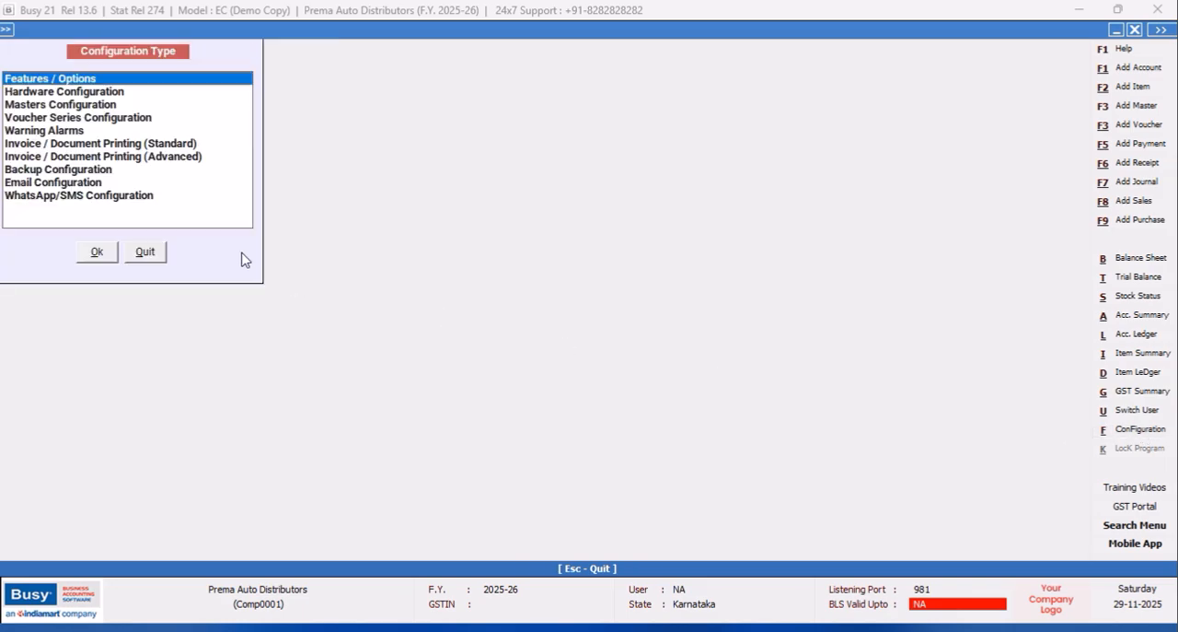
pyautogui.click(178, 157)
pyautogui.click(97, 251)
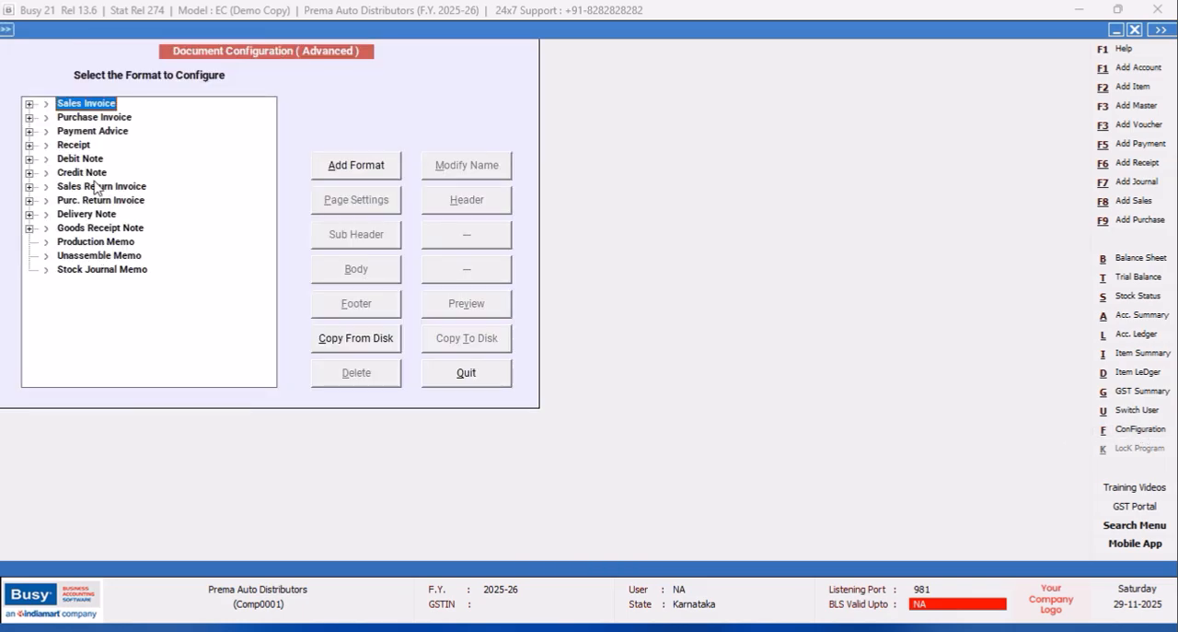
pyautogui.click(30, 104)
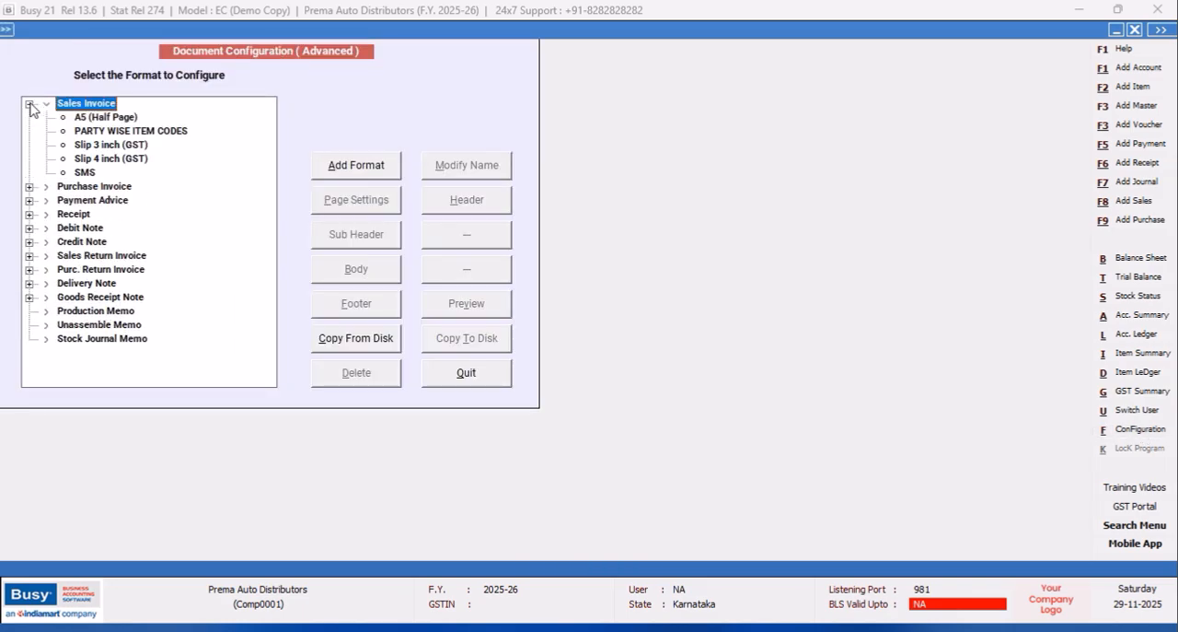
pyautogui.click(124, 133)
pyautogui.click(359, 273)
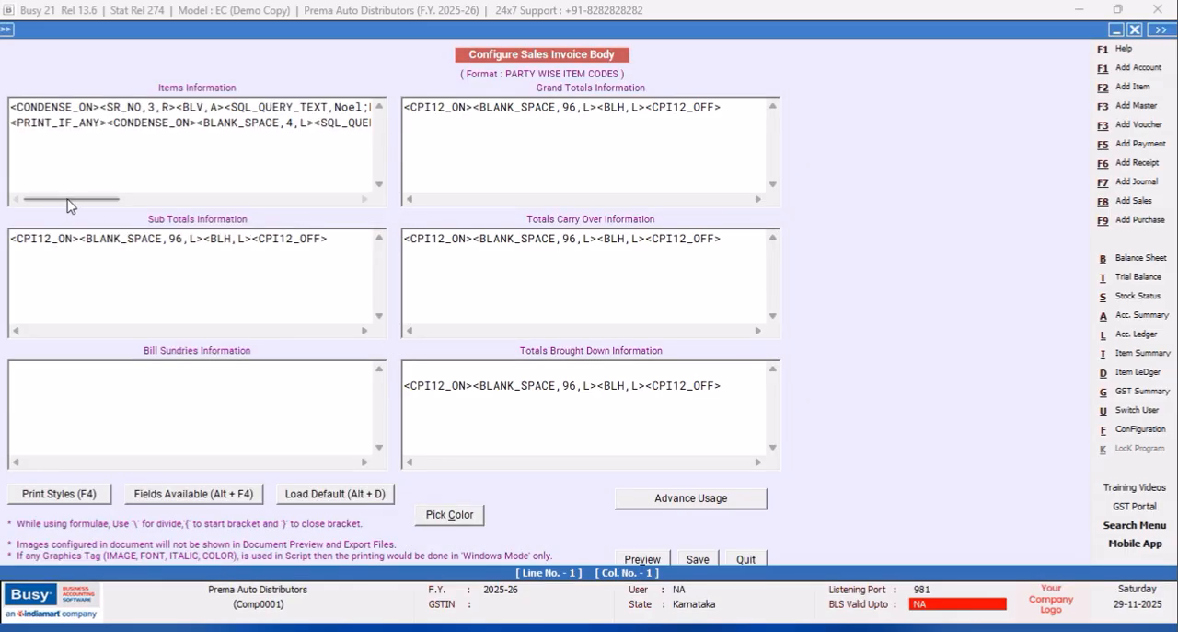
# Duplicate the Product SQL query tag and its BLV separator in Items Information, and set the copy's column to c:2.
pyautogui.moveTo(68, 200); pyautogui.dragTo(202, 199)
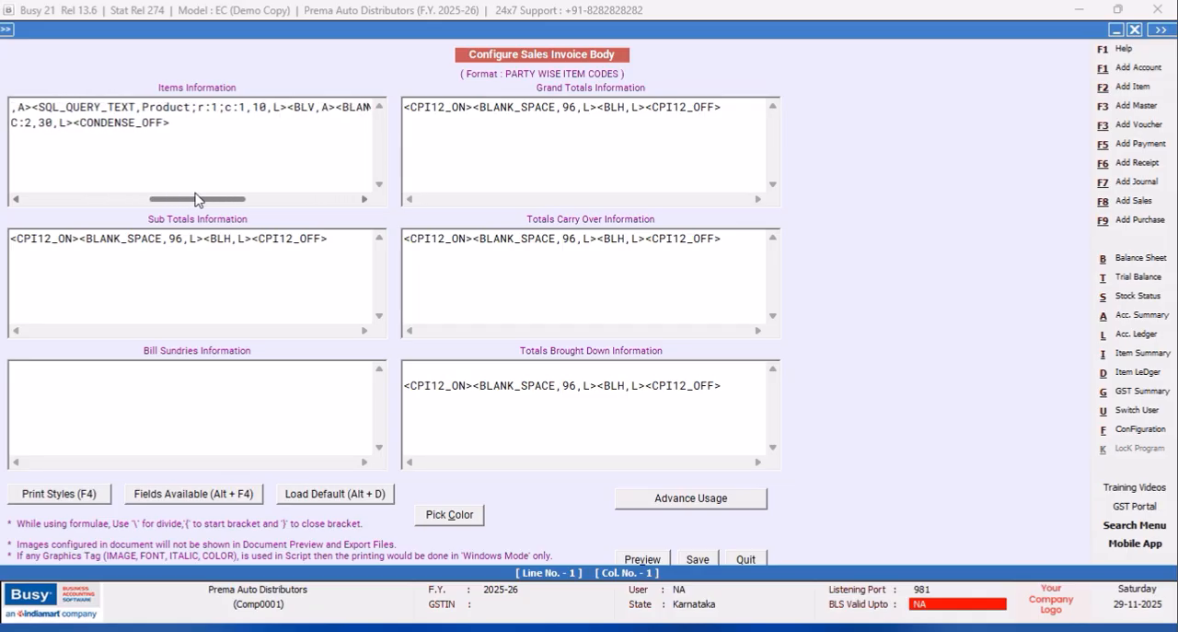
pyautogui.moveTo(315, 107); pyautogui.dragTo(12, 108)
pyautogui.moveTo(38, 200); pyautogui.dragTo(155, 188)
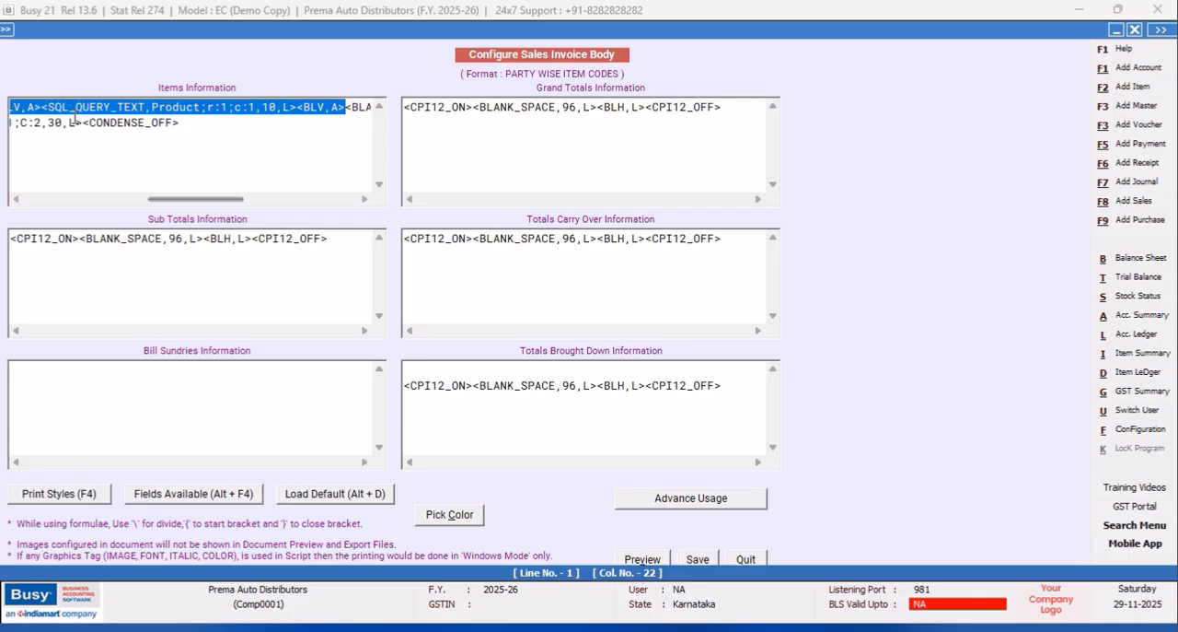
pyautogui.click(46, 107)
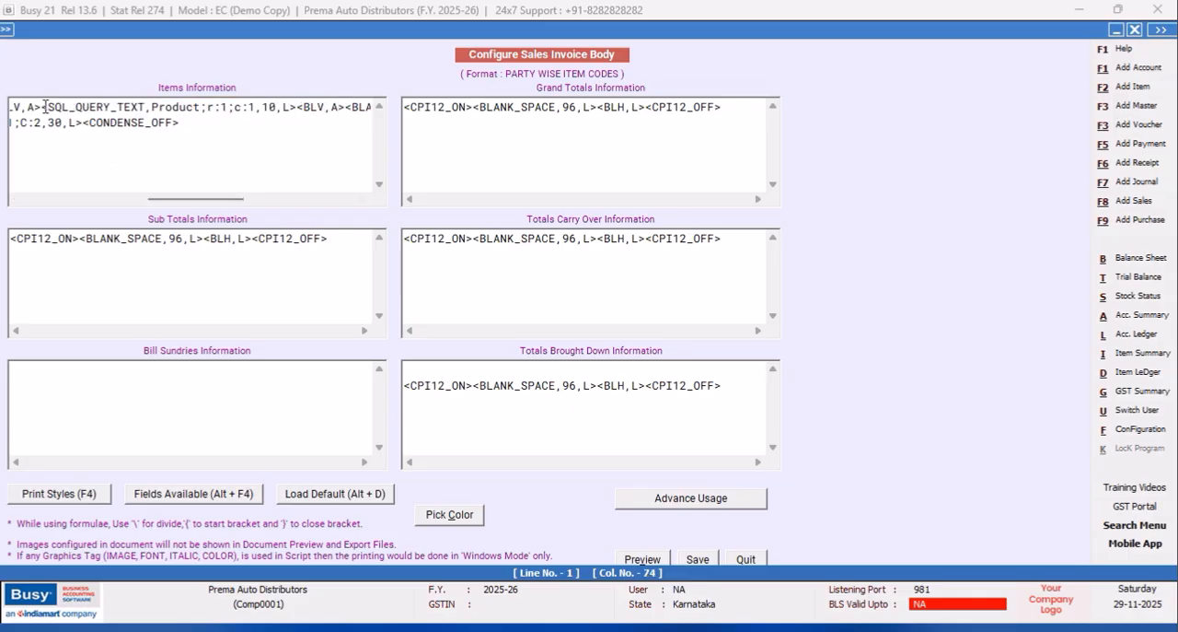
pyautogui.moveTo(42, 107); pyautogui.dragTo(345, 109)
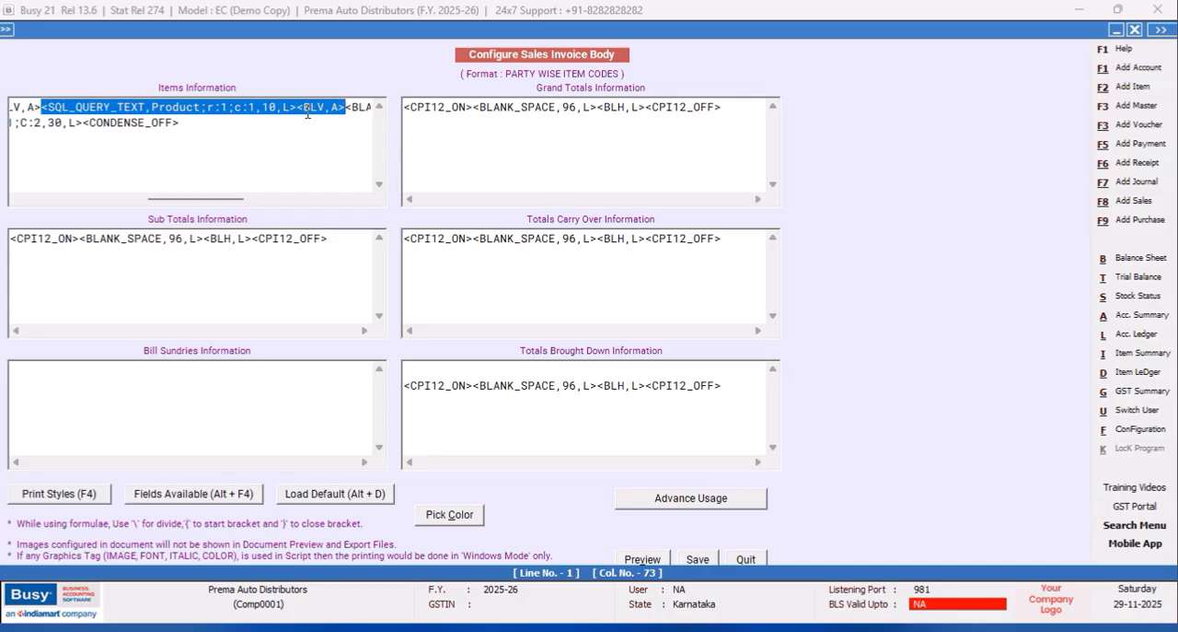
pyautogui.rightClick(308, 113)
pyautogui.click(361, 173)
pyautogui.click(346, 107)
pyautogui.rightClick(346, 107)
pyautogui.click(389, 176)
pyautogui.click(166, 107)
pyautogui.press('BackSpace')
pyautogui.write('2')
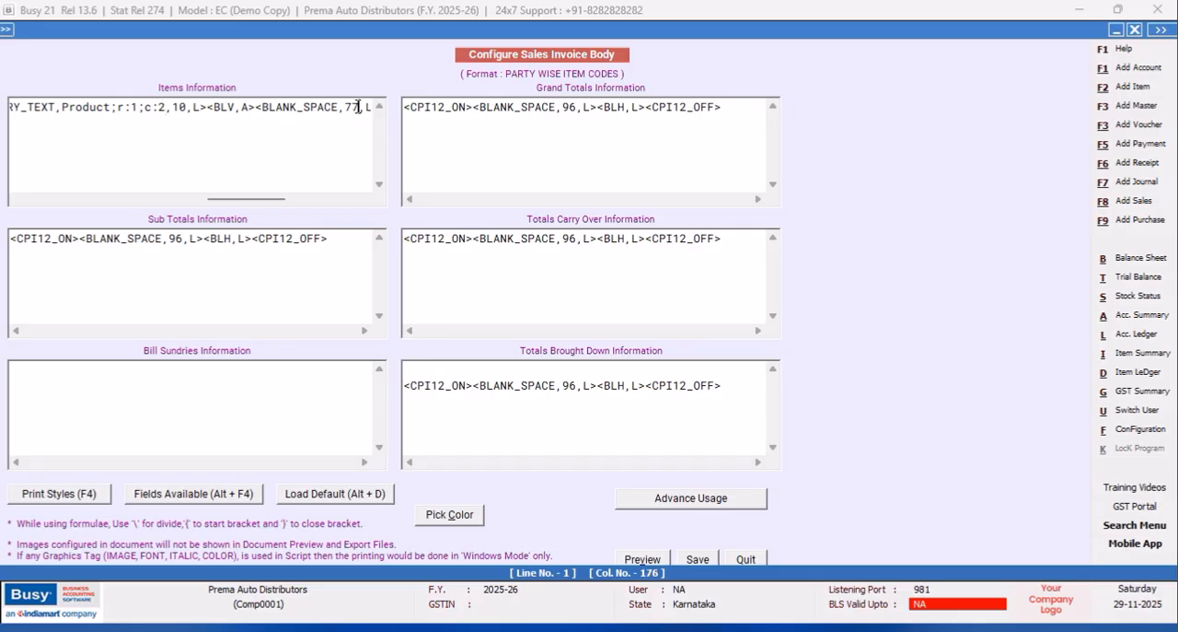
# Set the width of the BLANK_SPACE after the second Product column to 66, save the body and quit the configuration.
pyautogui.press('BackSpace')
pyautogui.press('BackSpace')
pyautogui.write('66')
pyautogui.click(692, 561)
pyautogui.click(465, 378)
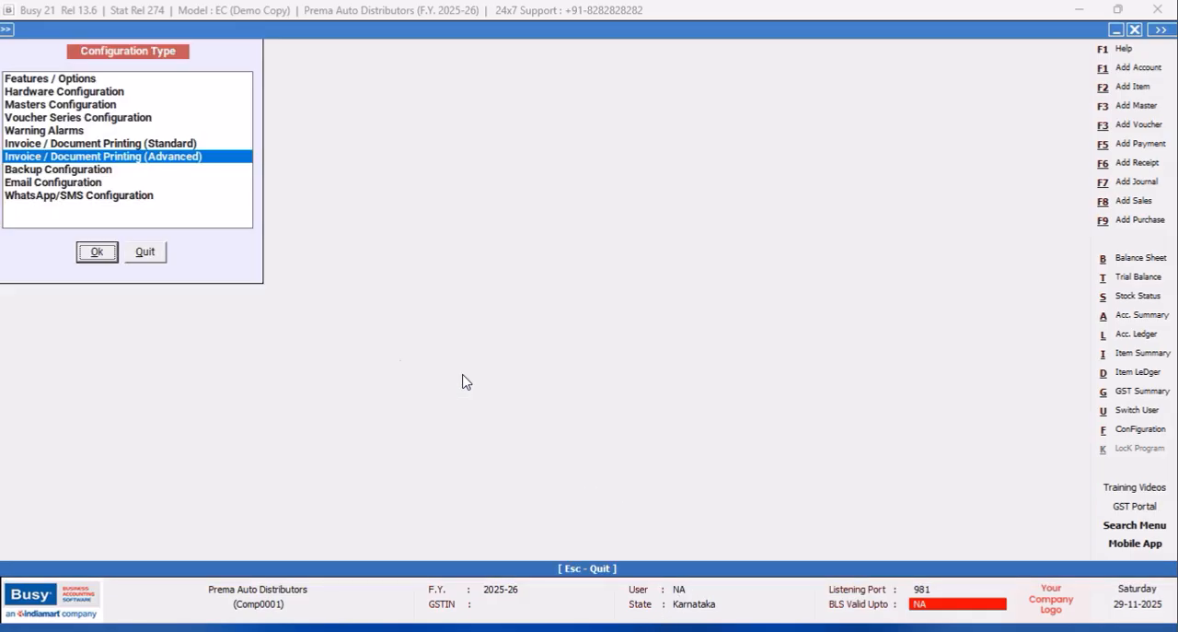
pyautogui.click(143, 253)
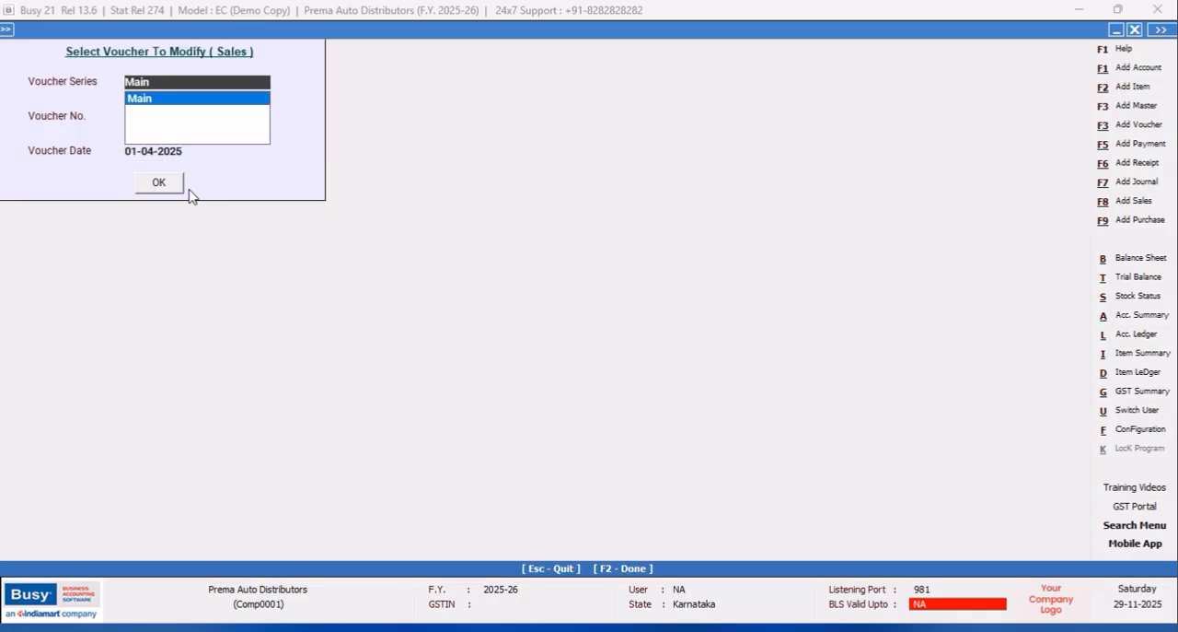
# Open sales voucher 1 of the Main series for modification.
pyautogui.click(160, 184)
pyautogui.click(693, 354)
pyautogui.click(229, 107)
pyautogui.write('1')
pyautogui.press('Return')
pyautogui.click(162, 184)
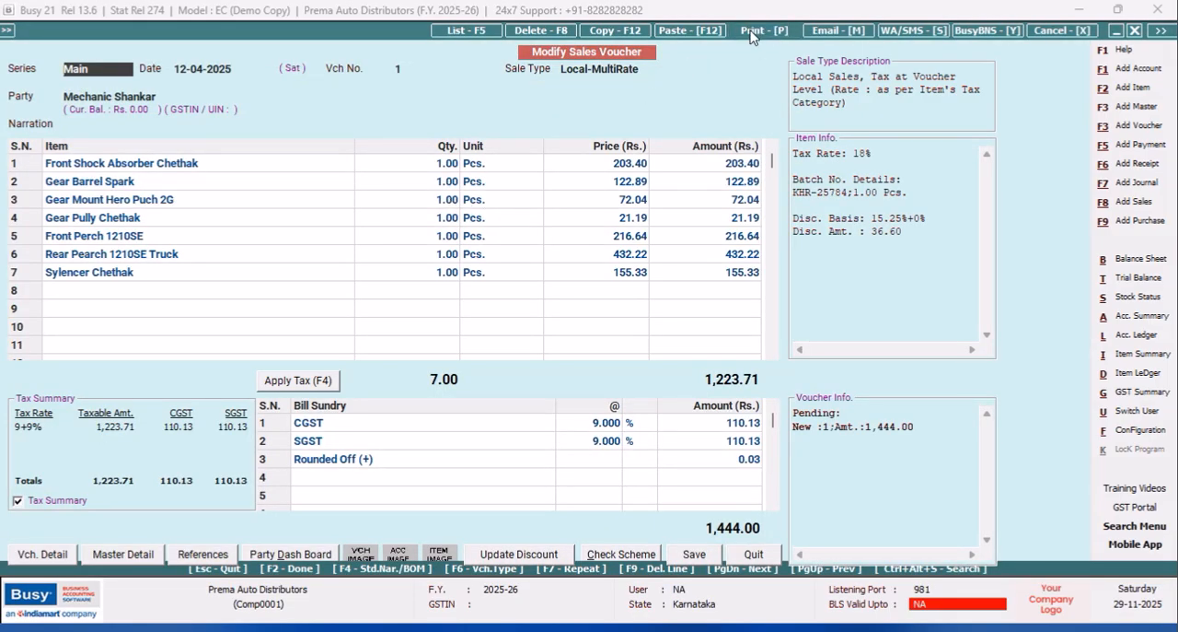
# Preview the Sales Invoice in the PARTY WISE ITEM CODES format and examine the two Product columns.
pyautogui.click(751, 35)
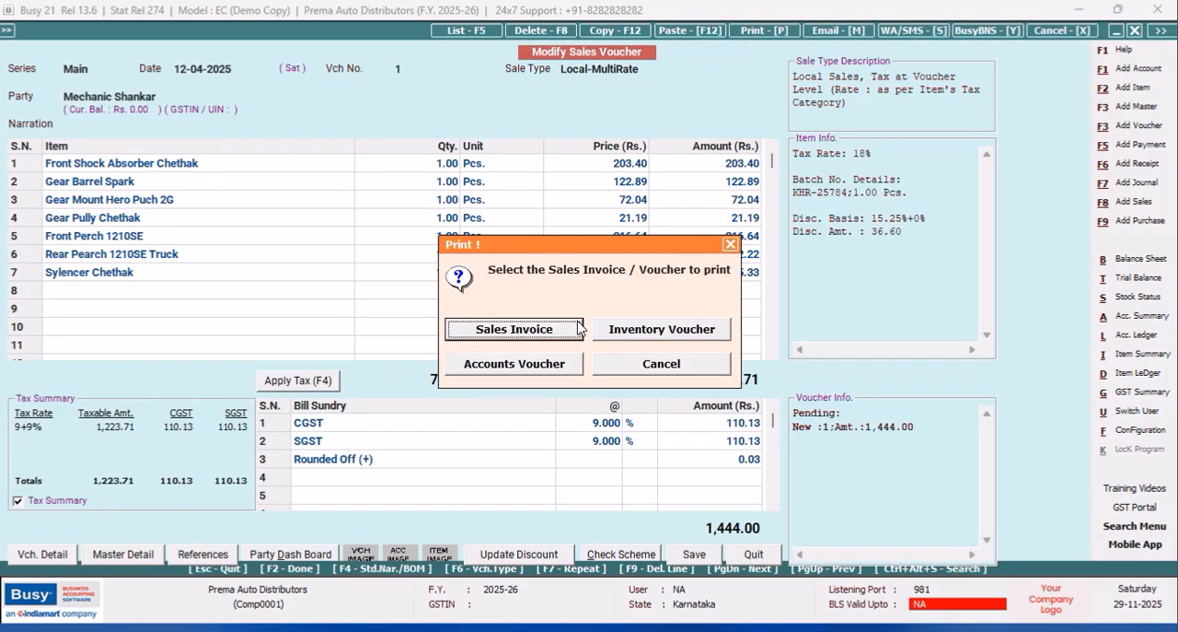
pyautogui.click(527, 337)
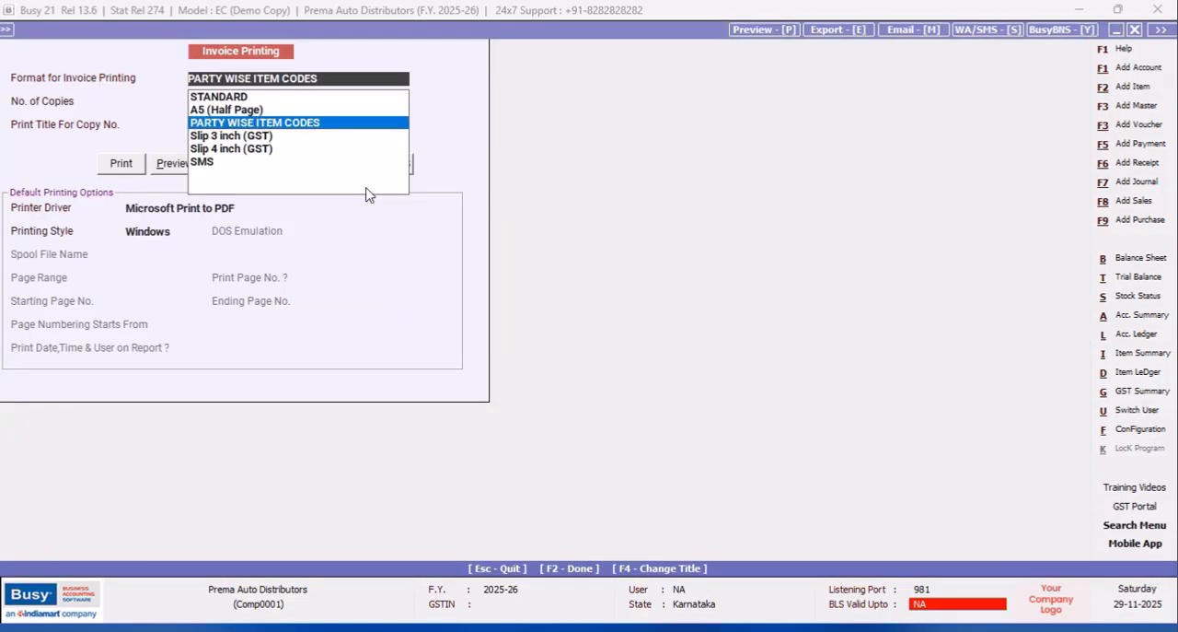
pyautogui.click(166, 163)
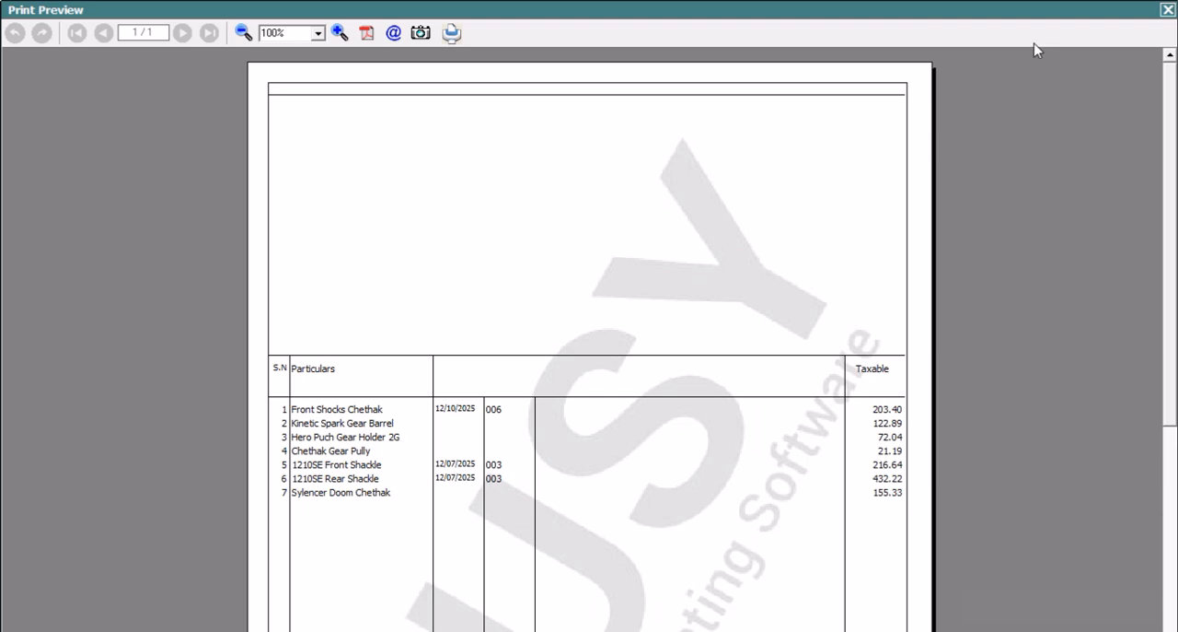
pyautogui.click(1167, 11)
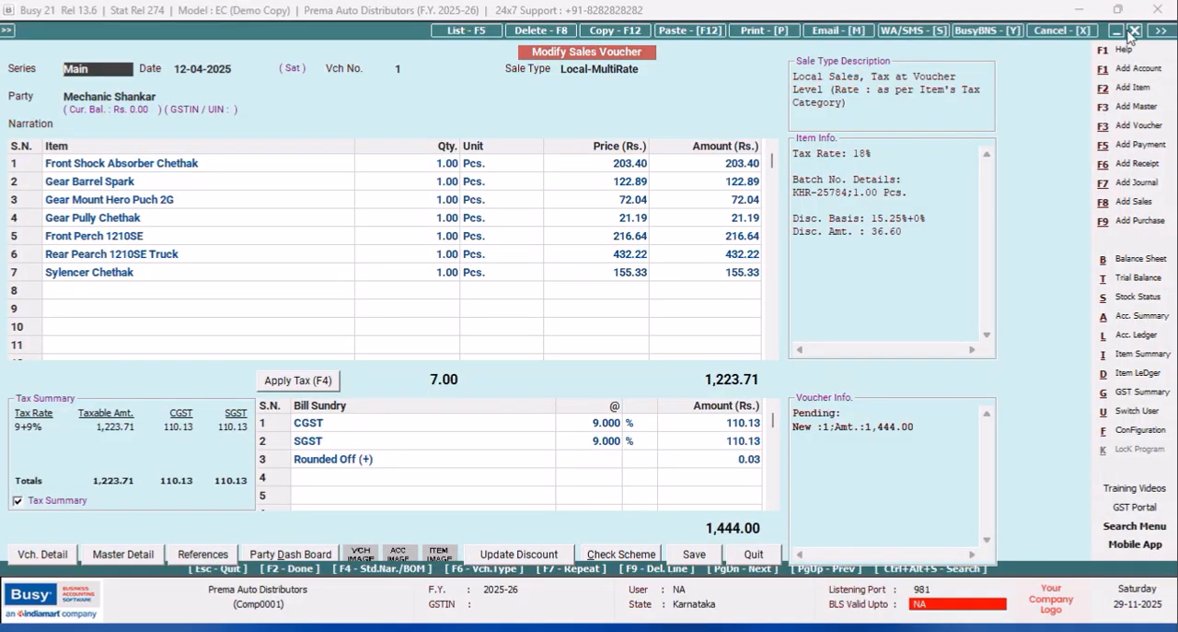
# Open the body configuration of the PARTY WISE ITEM CODES Sales Invoice format in advanced document printing.
pyautogui.click(1141, 430)
pyautogui.click(190, 157)
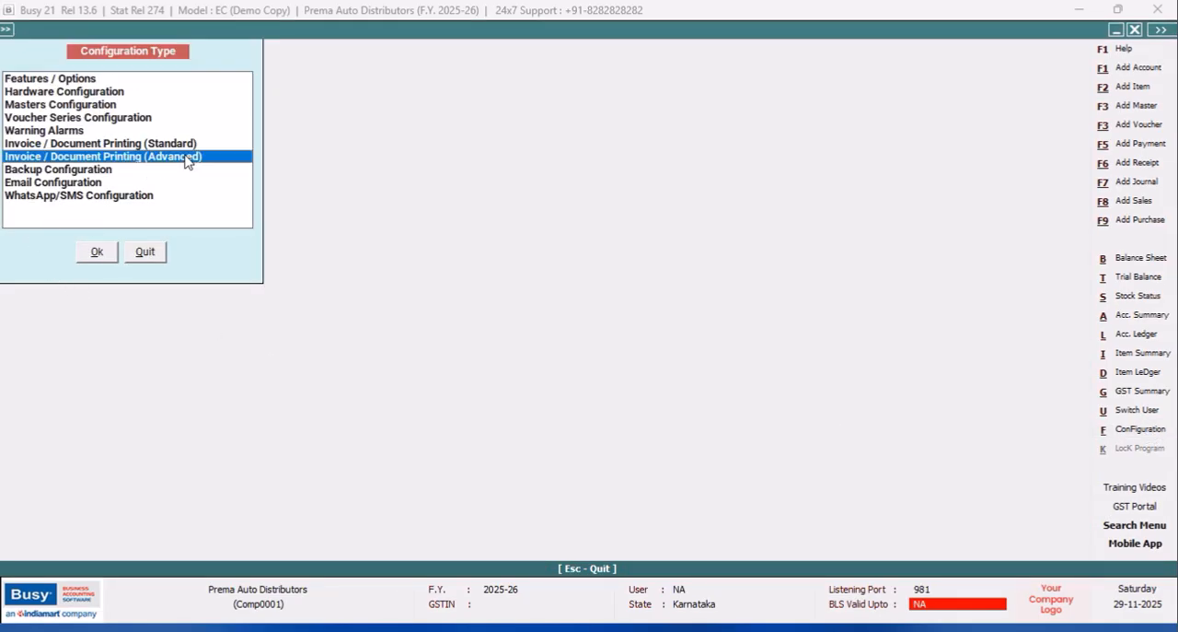
pyautogui.click(97, 251)
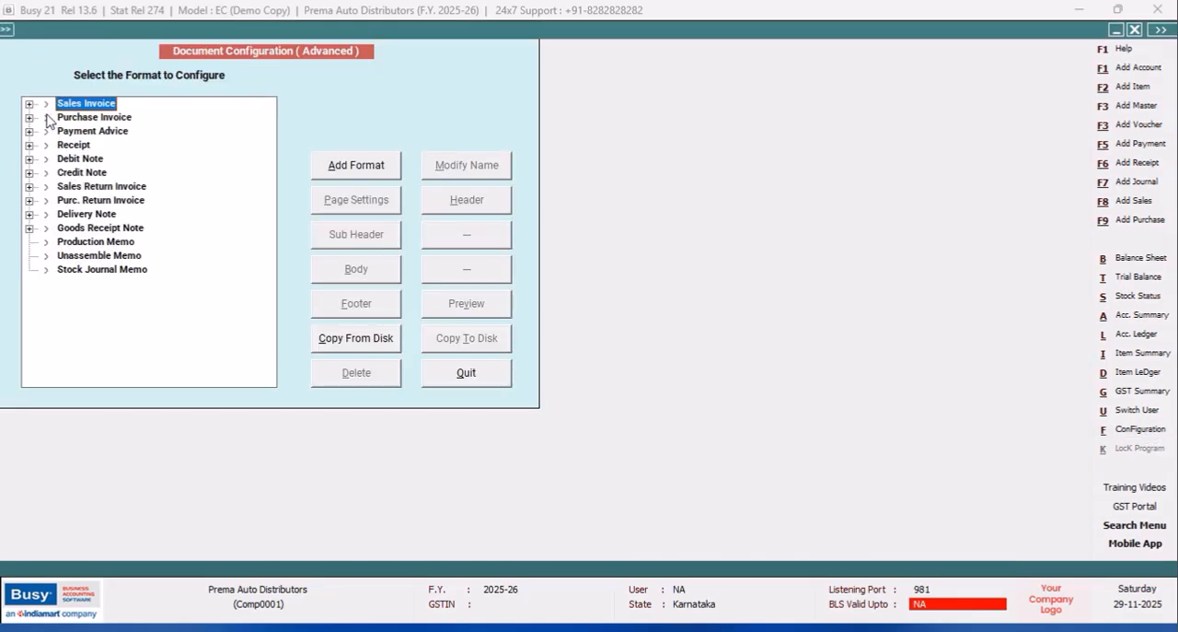
pyautogui.click(30, 105)
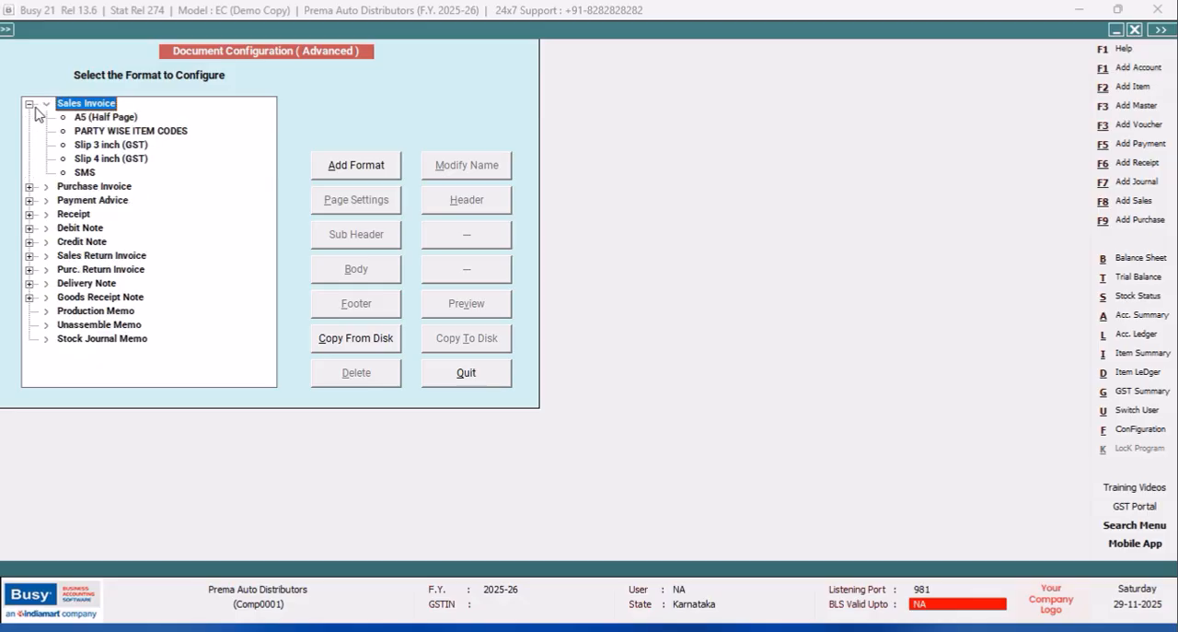
pyautogui.click(66, 131)
pyautogui.click(370, 278)
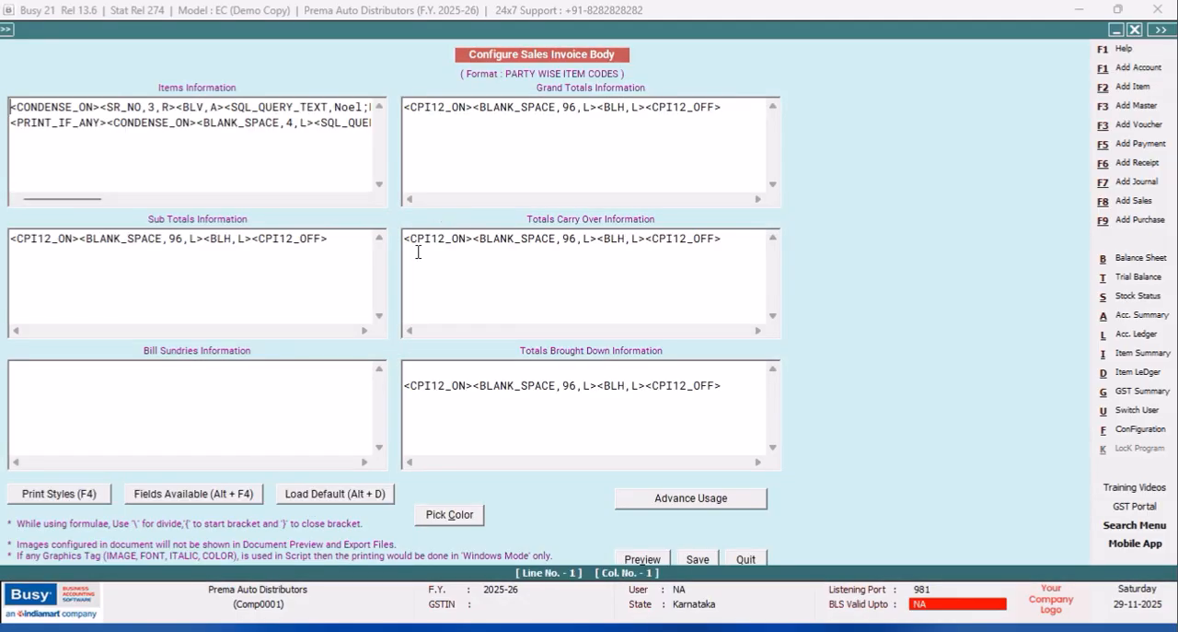
# Set the width of the second Product query column (c:2) in Items Information to 6.
pyautogui.moveTo(79, 199); pyautogui.dragTo(249, 201)
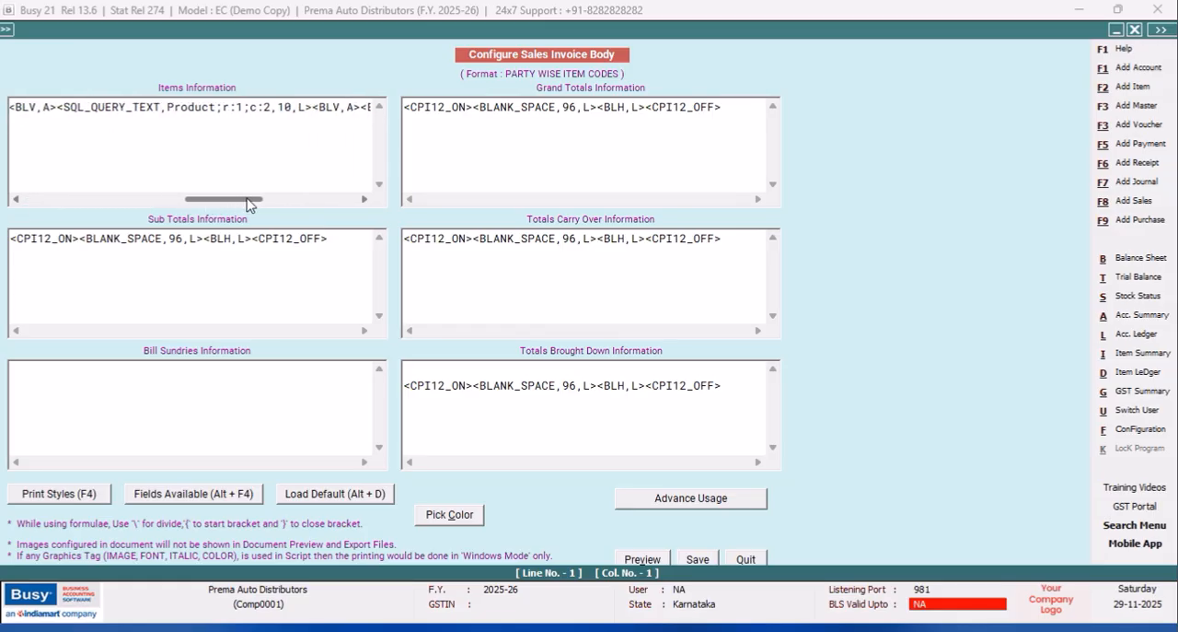
pyautogui.click(291, 106)
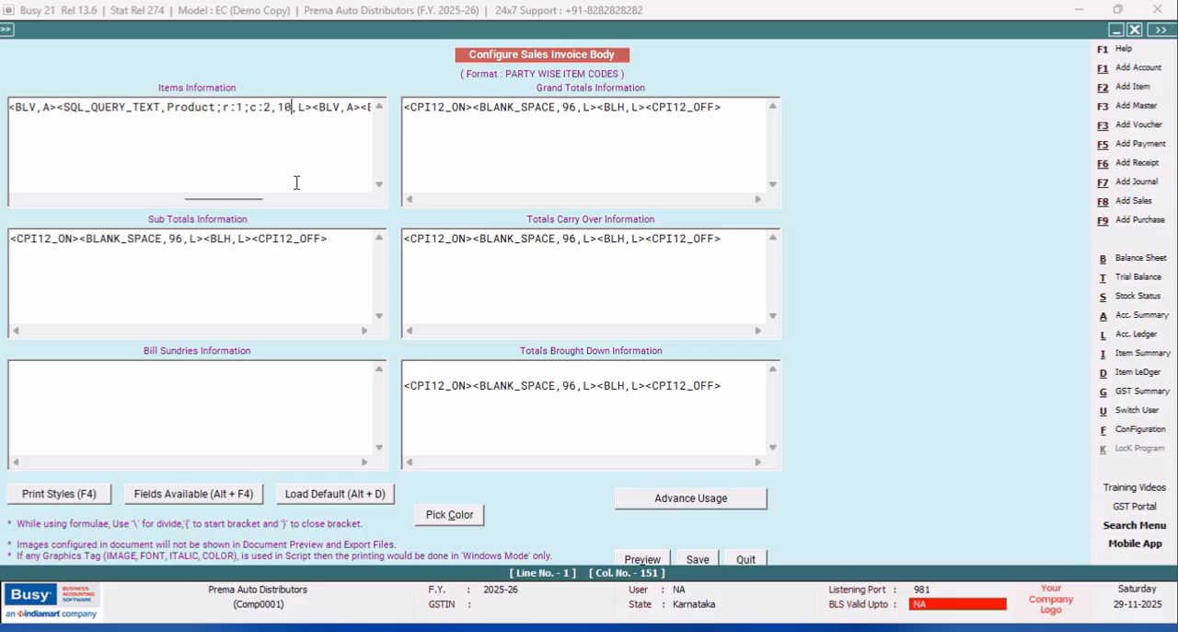
pyautogui.press('BackSpace')
pyautogui.press('BackSpace')
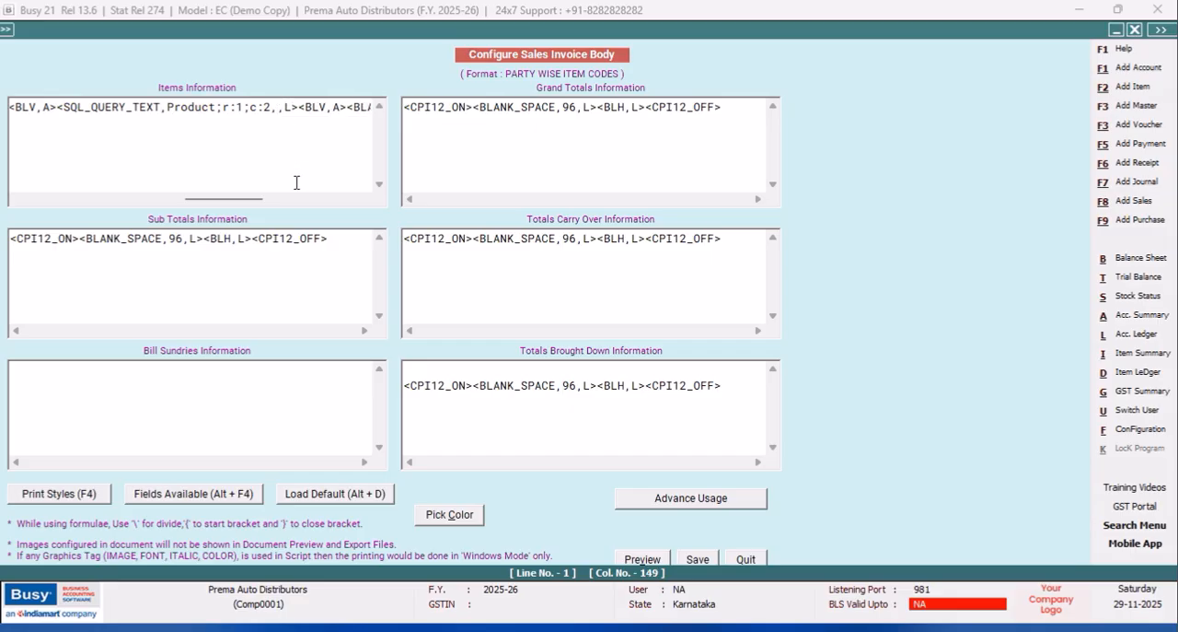
pyautogui.write('6')
# Set the BLANK_SPACE after the second Product column to 70, save the body and quit the configuration.
pyautogui.moveTo(228, 198); pyautogui.dragTo(260, 198)
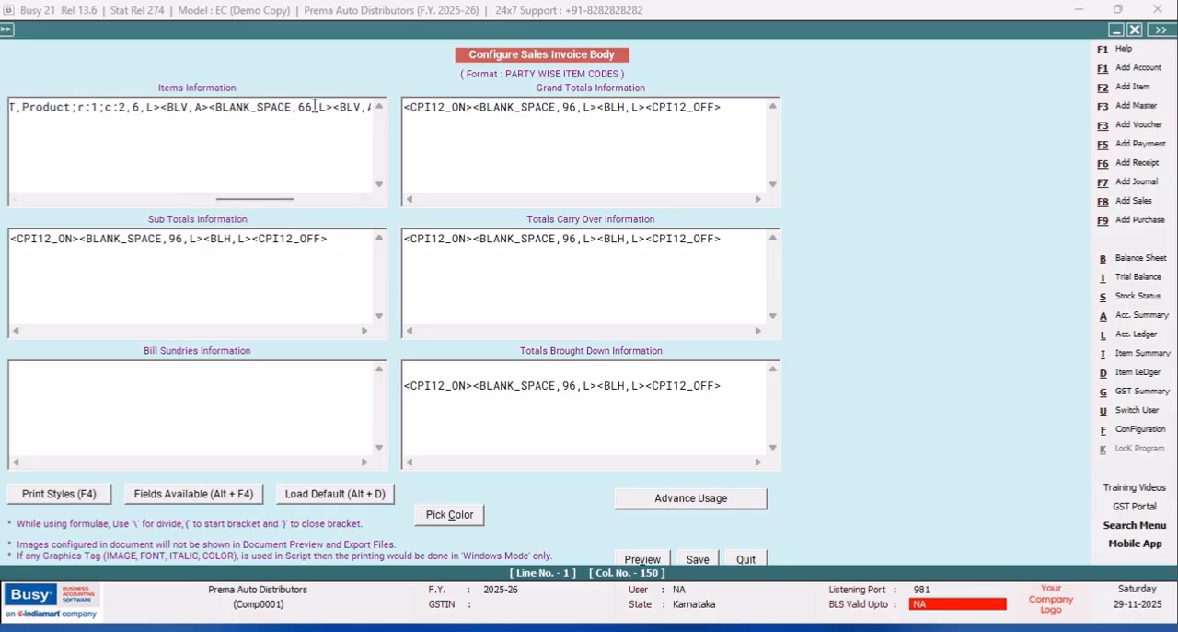
pyautogui.press('BackSpace')
pyautogui.press('BackSpace')
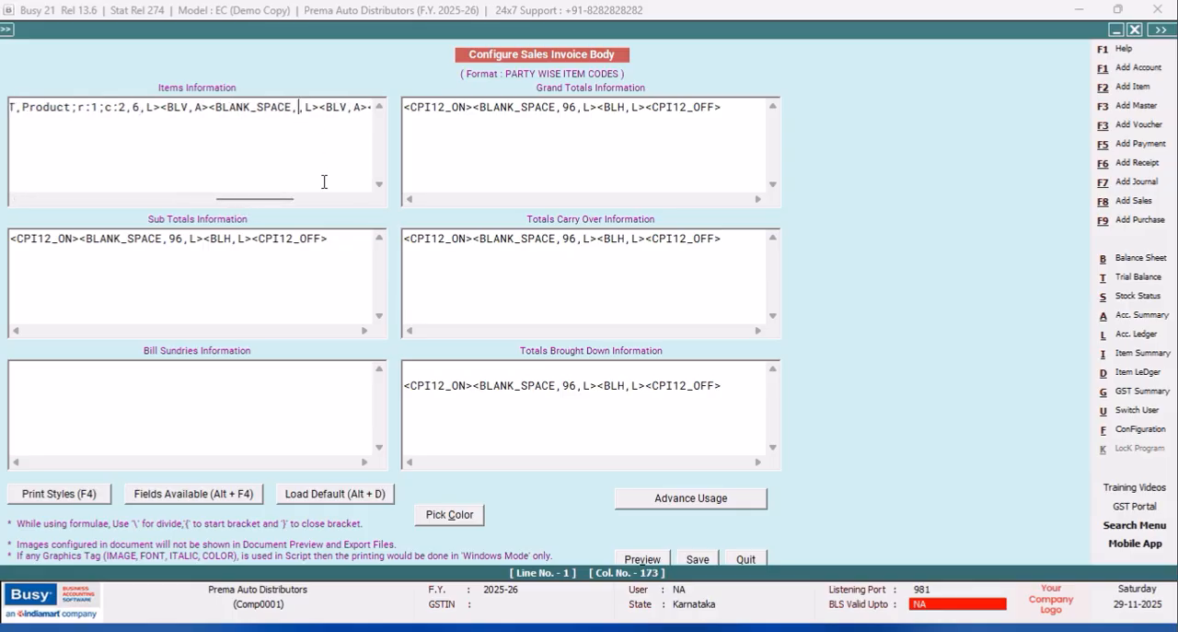
pyautogui.write('70')
pyautogui.click(700, 559)
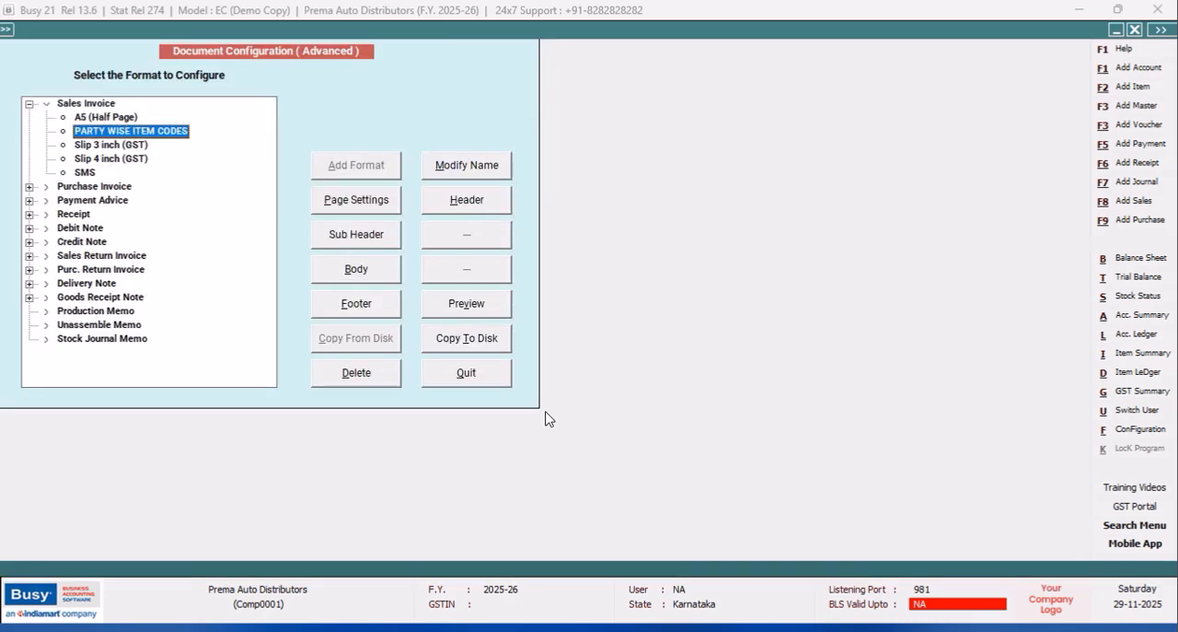
pyautogui.click(463, 375)
pyautogui.click(161, 258)
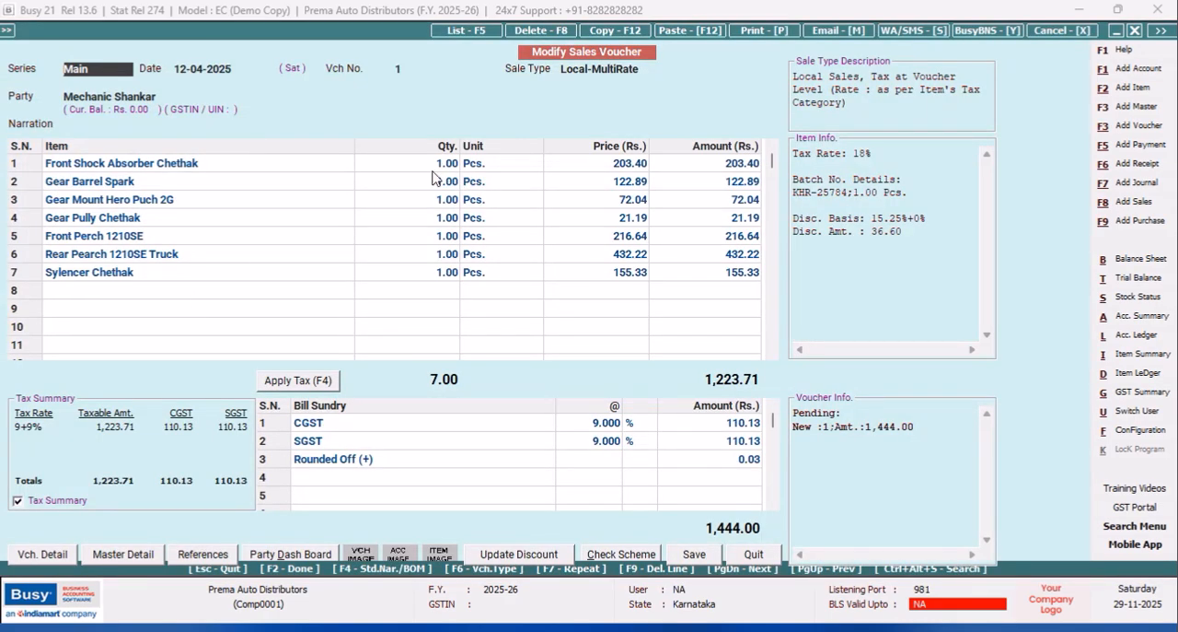
# Preview sales voucher 1 for printing to check the adjusted column widths.
pyautogui.click(757, 30)
pyautogui.press('Escape')
pyautogui.hotkey('alt', 'p')
pyautogui.click(168, 171)
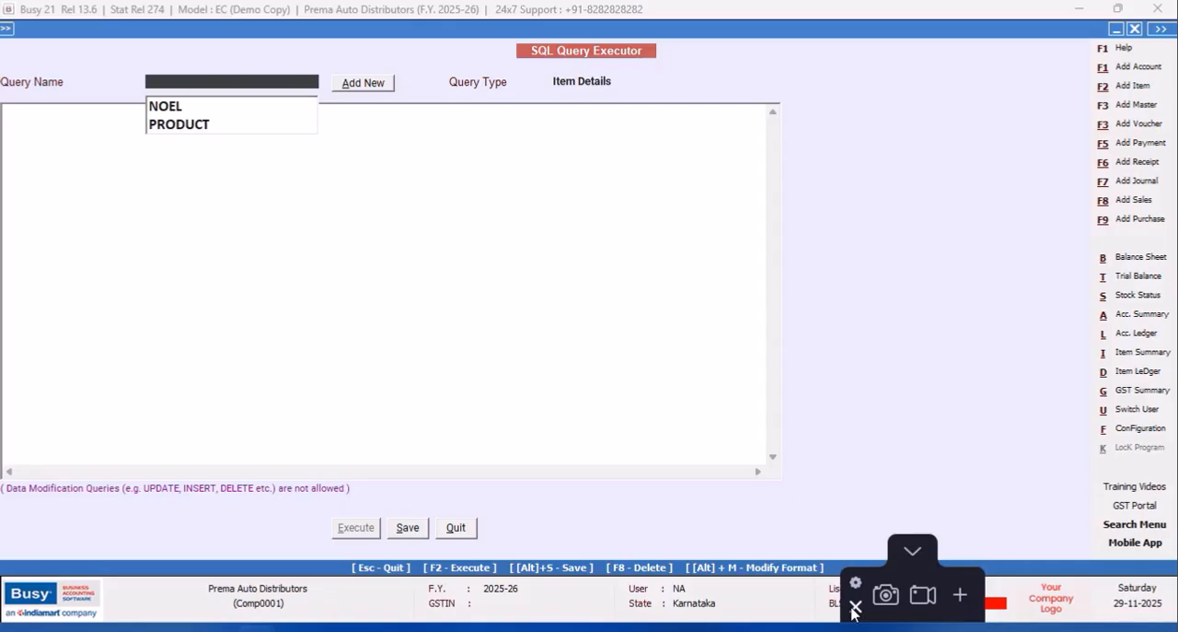
# Add a new SQL query named GST RATE in the SQL Query Executor without a password.
pyautogui.click(855, 607)
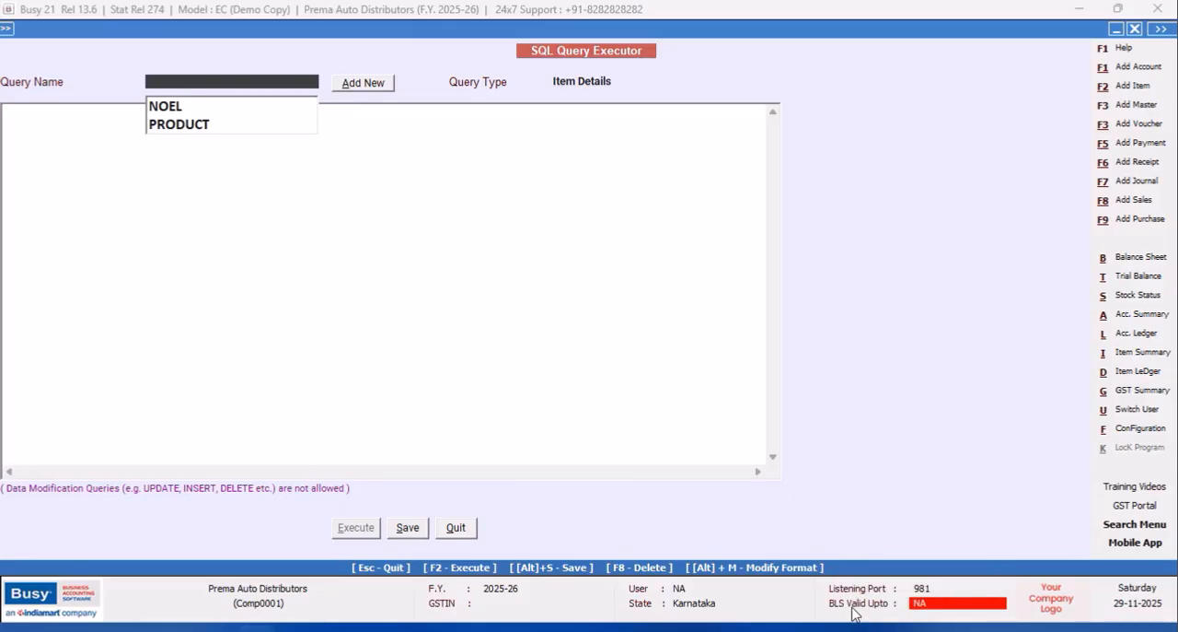
pyautogui.click(380, 88)
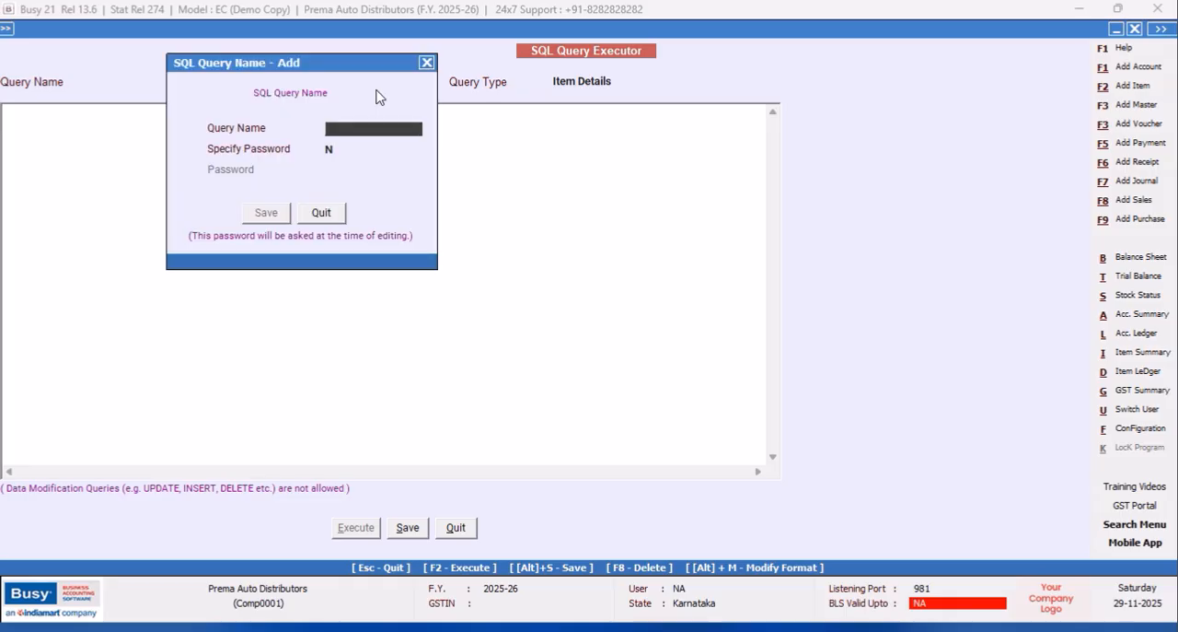
pyautogui.write('GST RATE')
pyautogui.click(266, 213)
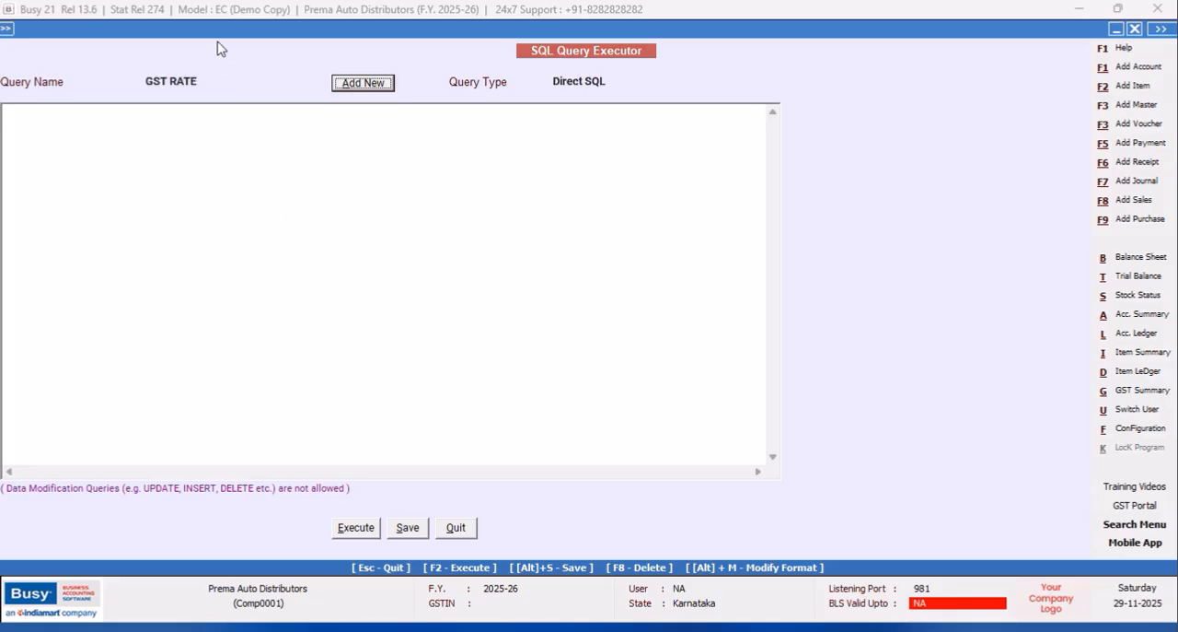
pyautogui.click(55, 123)
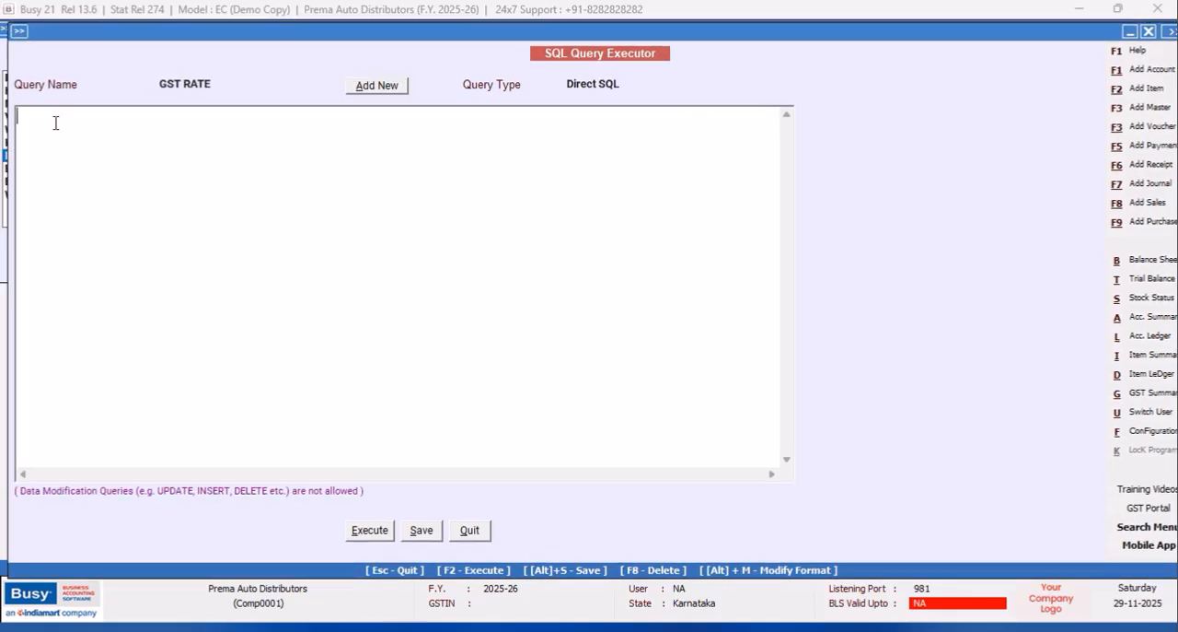
pyautogui.write('GST RATE COULD BE EVEN WRITTEN USIN')
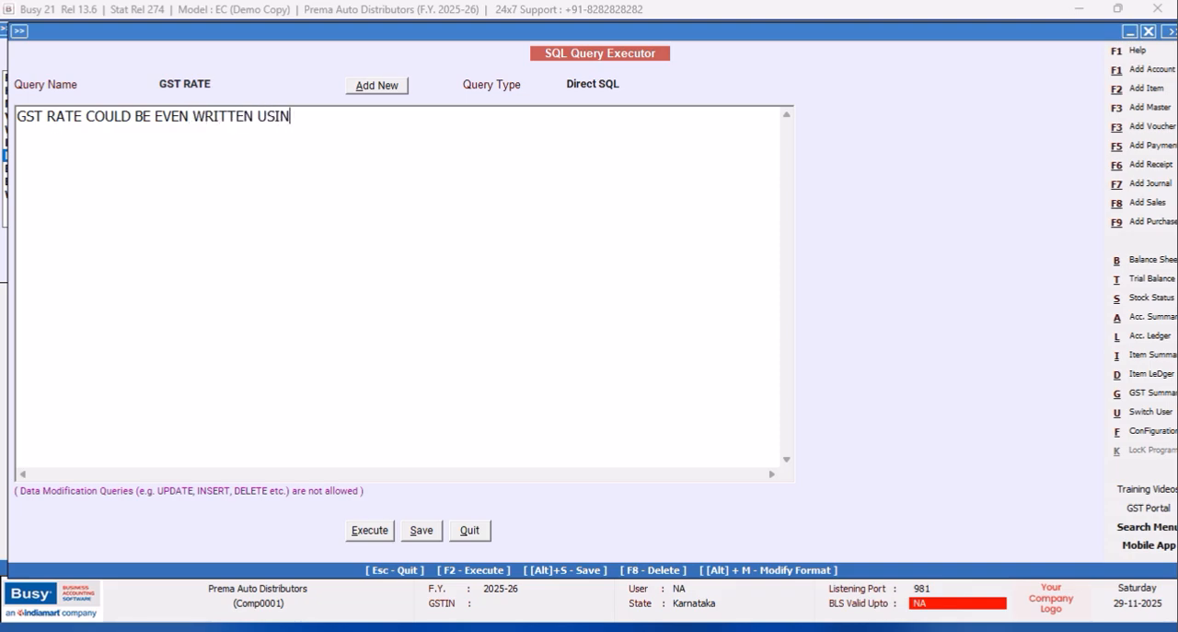
pyautogui.write('G COMMO')
pyautogui.write('N TABLE EXPRESSION')
pyautogui.write(' ALSO ')
pyautogui.write('THERE AR')
pyautogui.write('E SEVER')
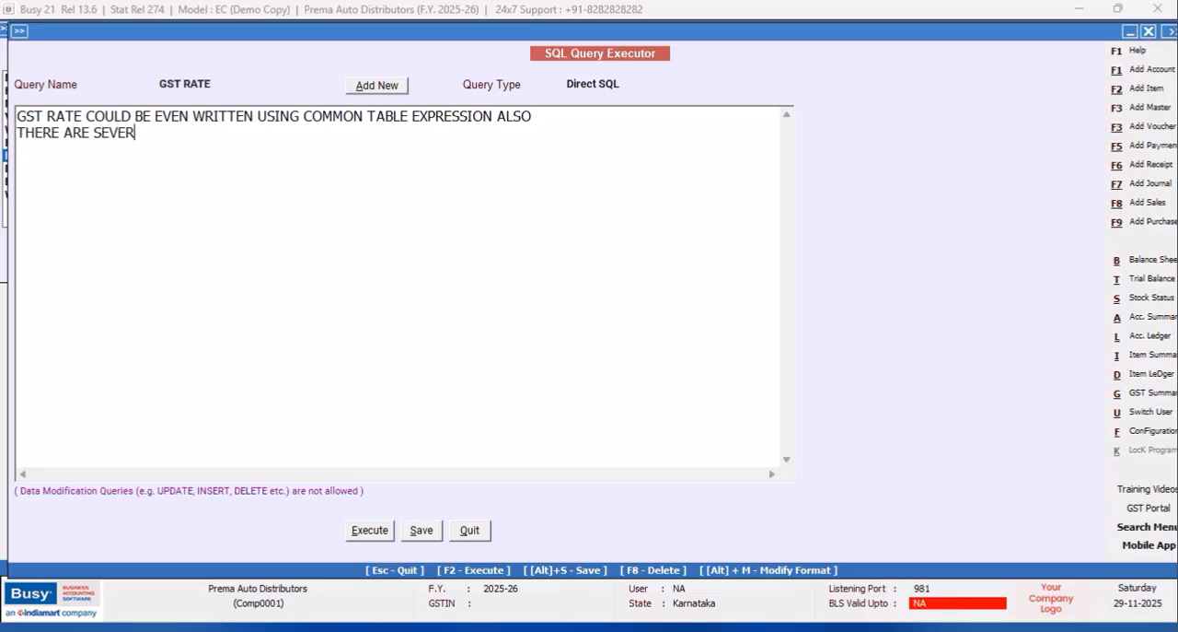
pyautogui.write('AL METHODS THROUGH W')
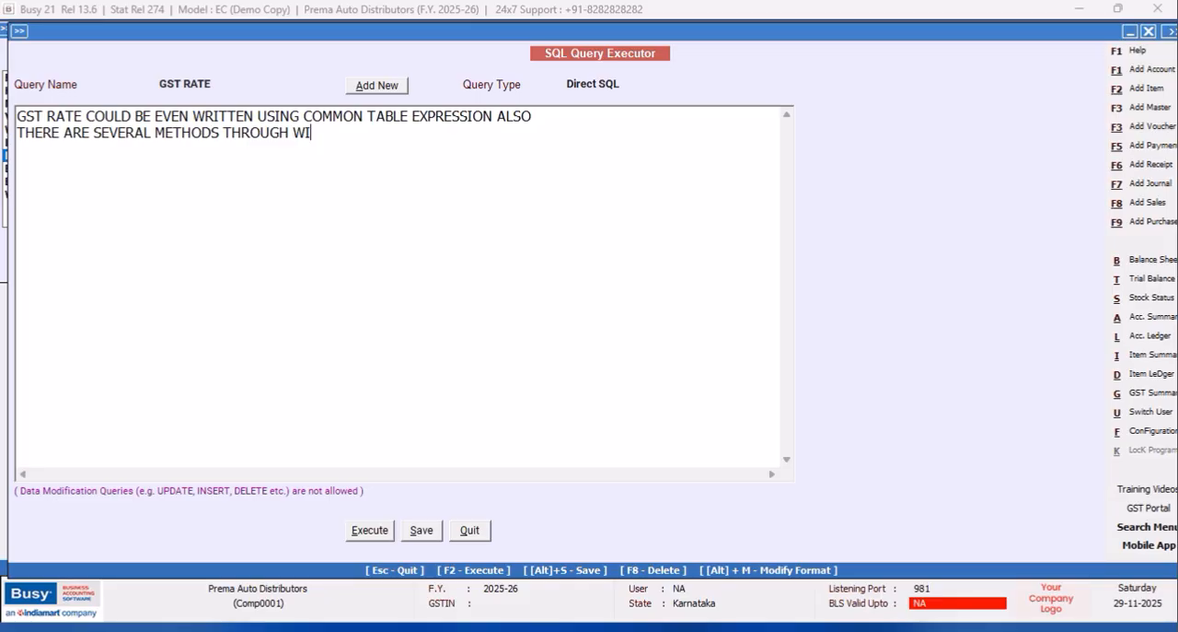
pyautogui.write('HICH YOU CAN RETRIEVE THE')
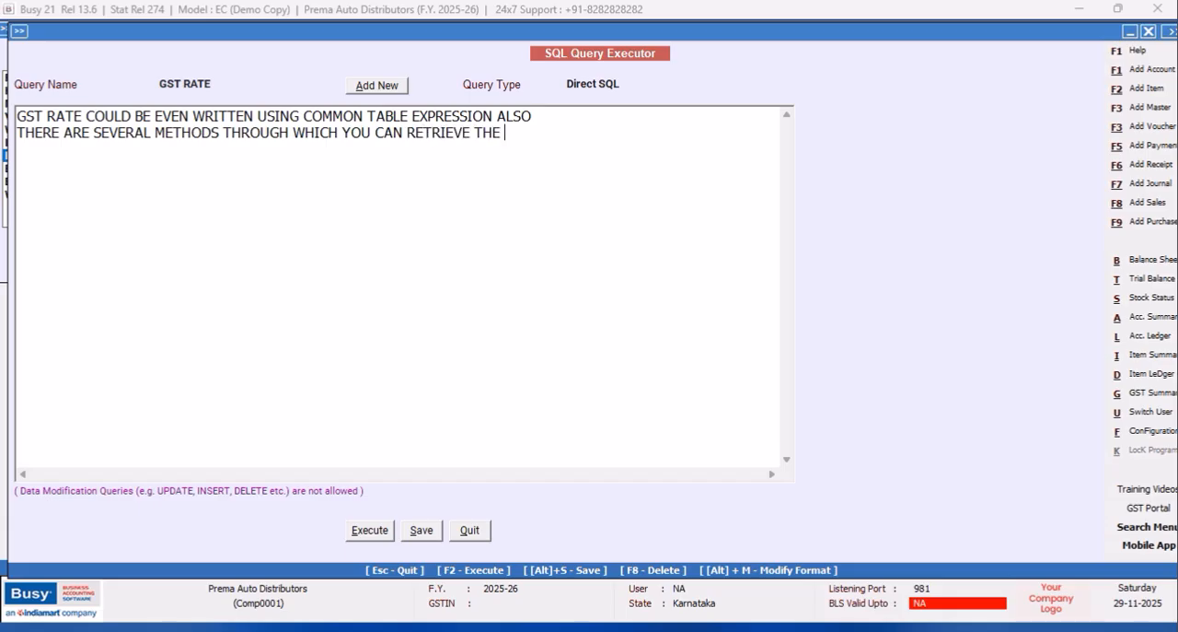
pyautogui.write('RATES')
pyautogui.press('Return')
pyautogui.write('NOW I WILL USE A DIFFEREN')
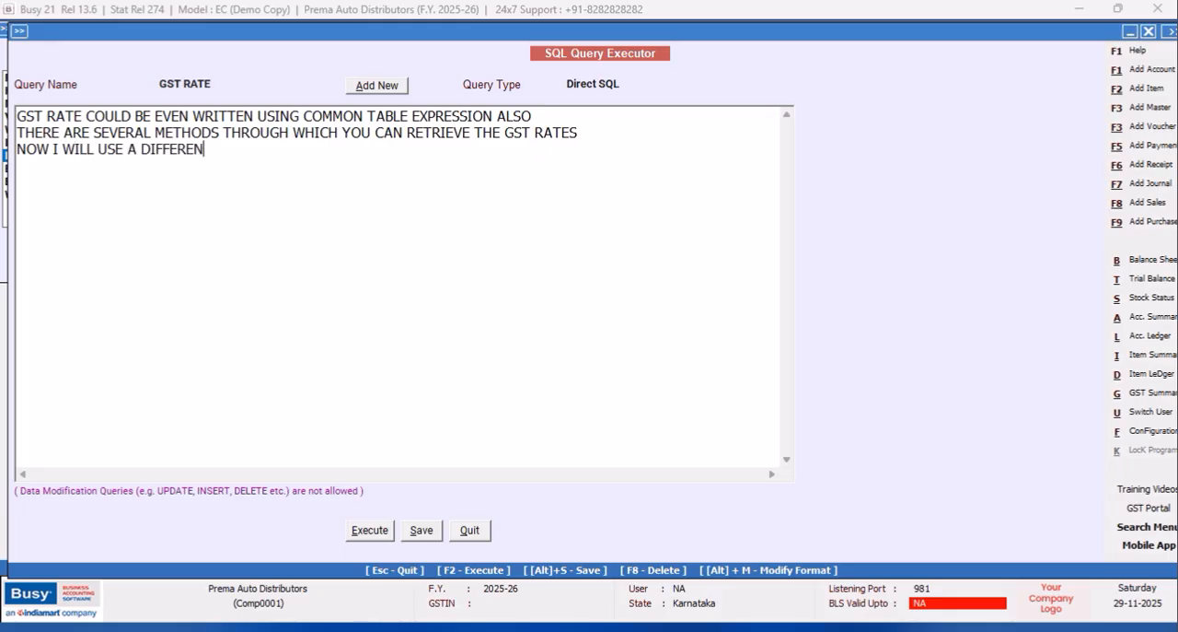
pyautogui.write('T METHOD')
pyautogui.moveTo(270, 150); pyautogui.dragTo(16, 116)
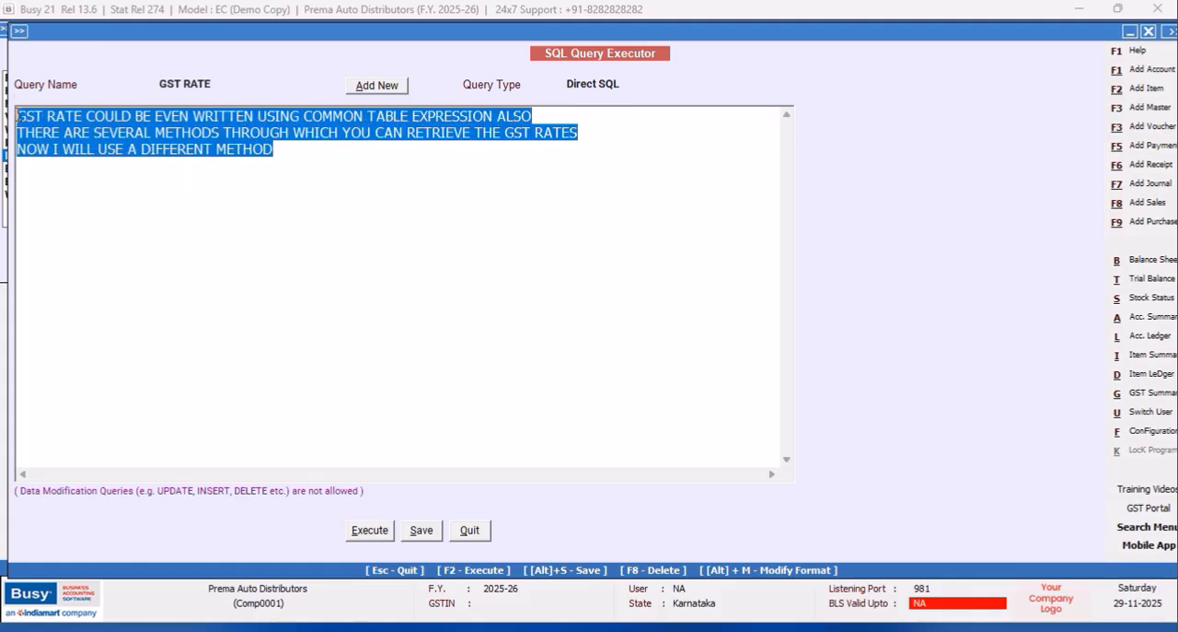
pyautogui.press('Delete')
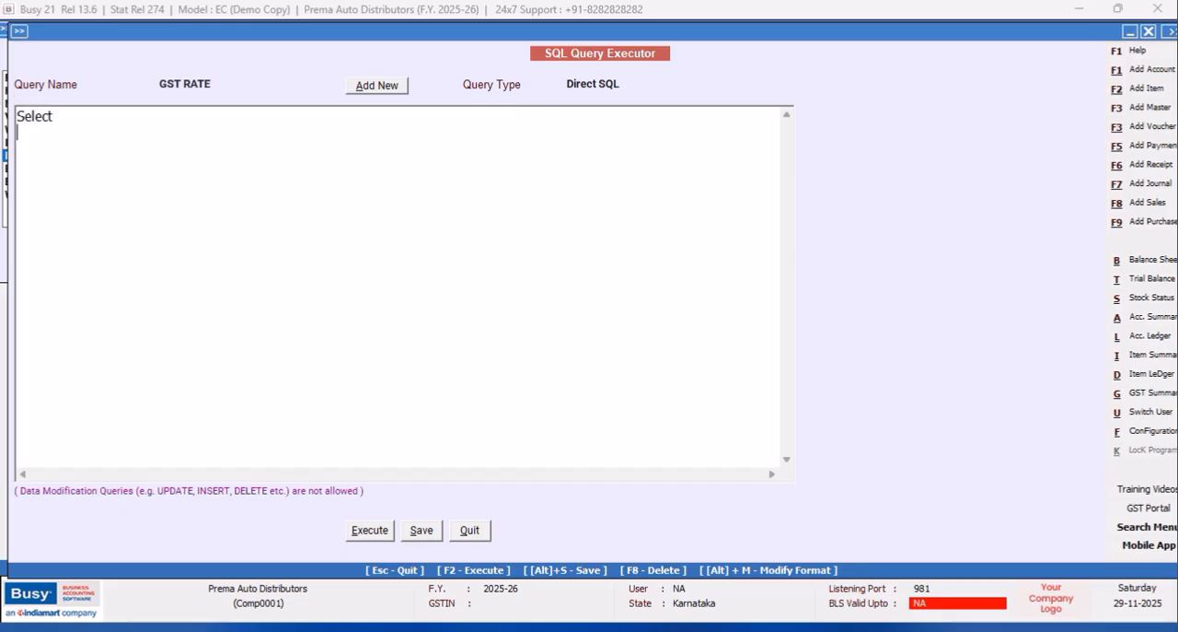
# Begin the GST RATE query with Select and the subquery opening "(Select M2.D2 from MasterSupport as M2 Where Exists".
pyautogui.write('elect M2.D2 from MasterSupport as M2 Where Exists')
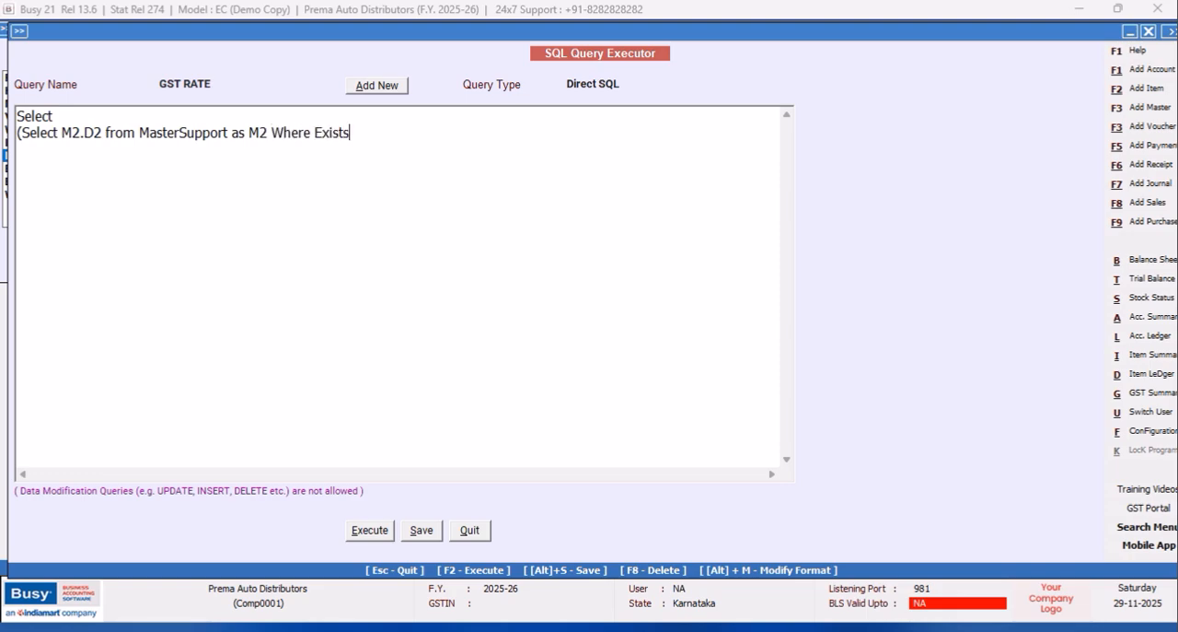
pyautogui.write(' (Select Master1.CM8 from Master1 Where Master1.CM8')
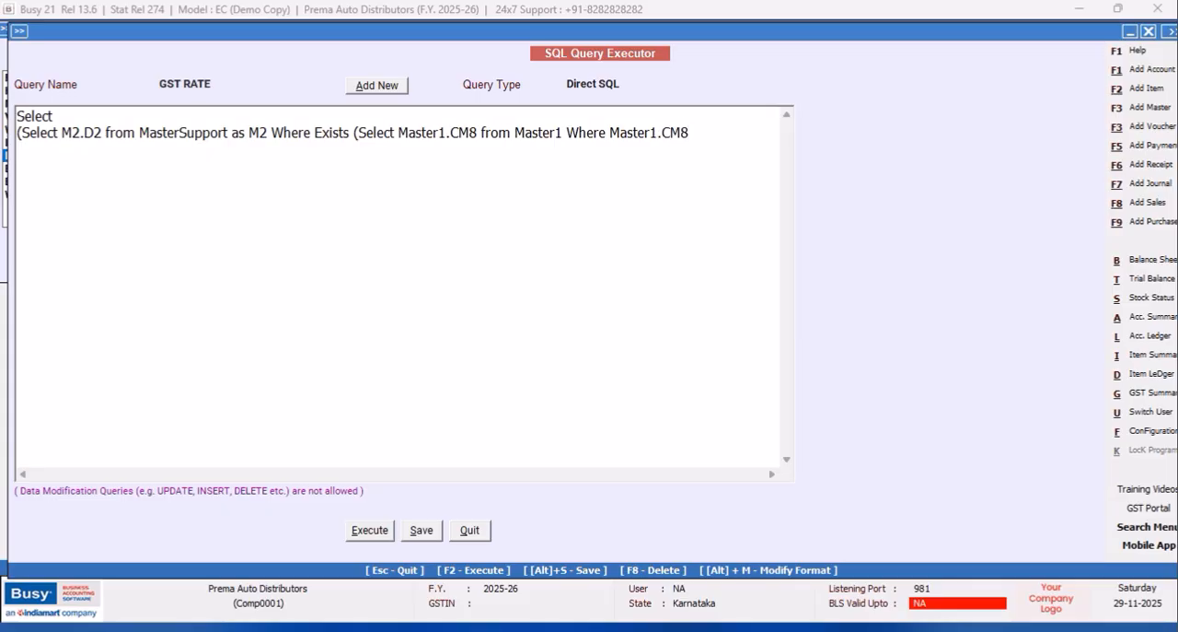
pyautogui.write('=M2.MasterCode))')
# Add the outer clauses "from Master1" and "Where MasterType=6" on separate lines.
pyautogui.press('Return')
pyautogui.write('from Master')
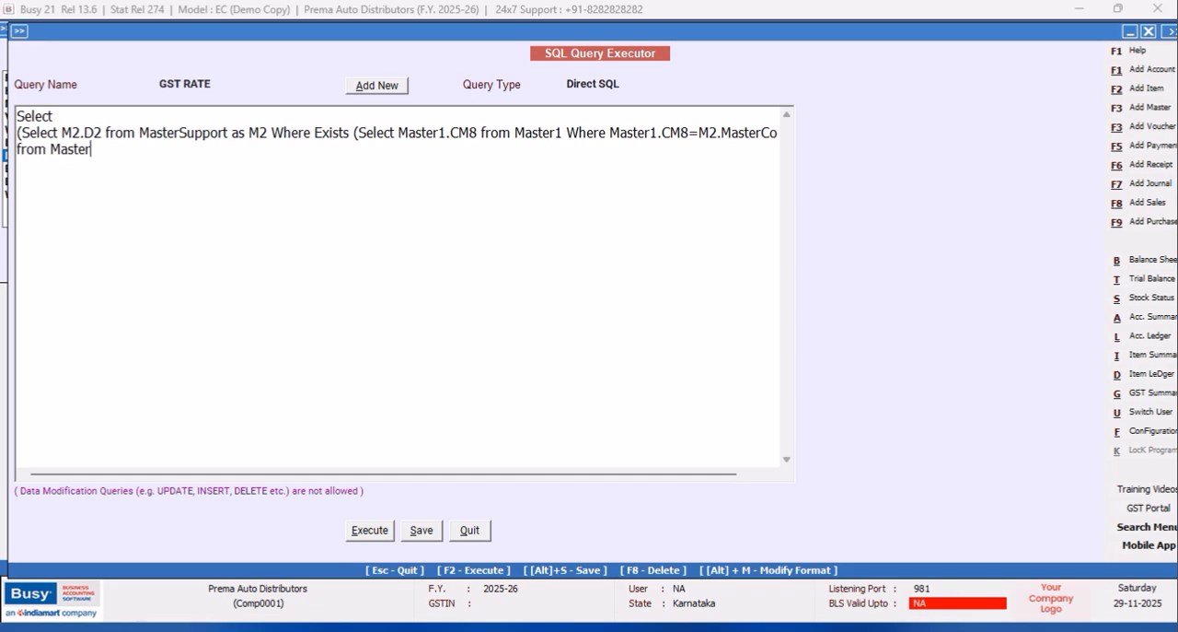
pyautogui.write('1 Where MasterType')
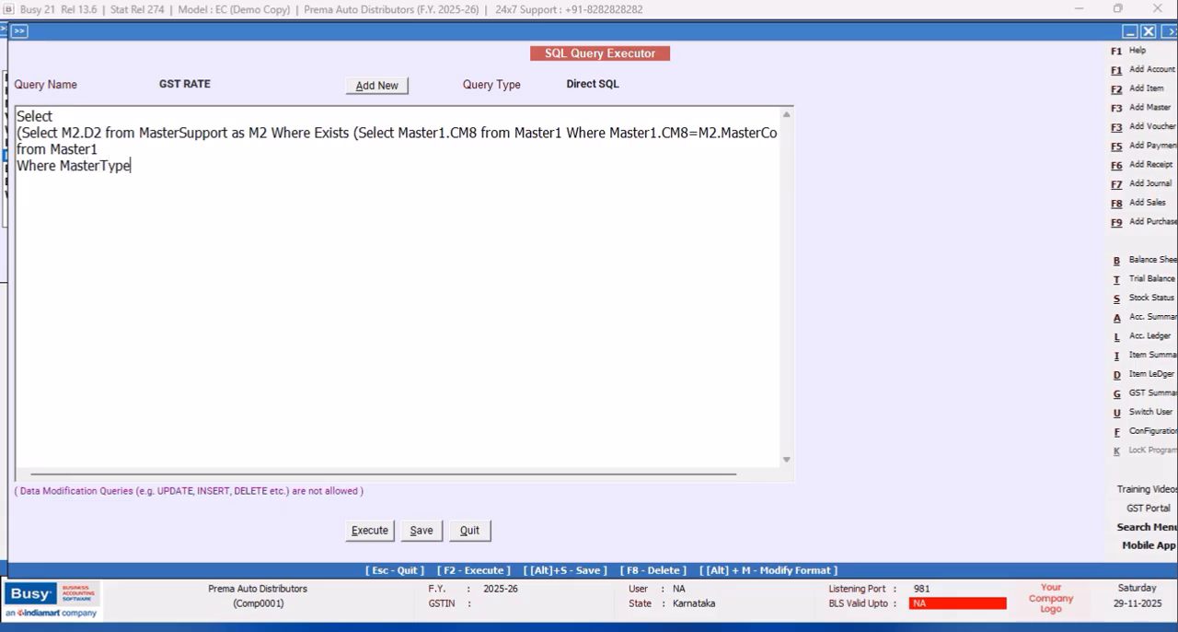
pyautogui.write('=6')
pyautogui.press('Return')
pyautogui.press('Return')
pyautogui.write('CO RELATED SUP')
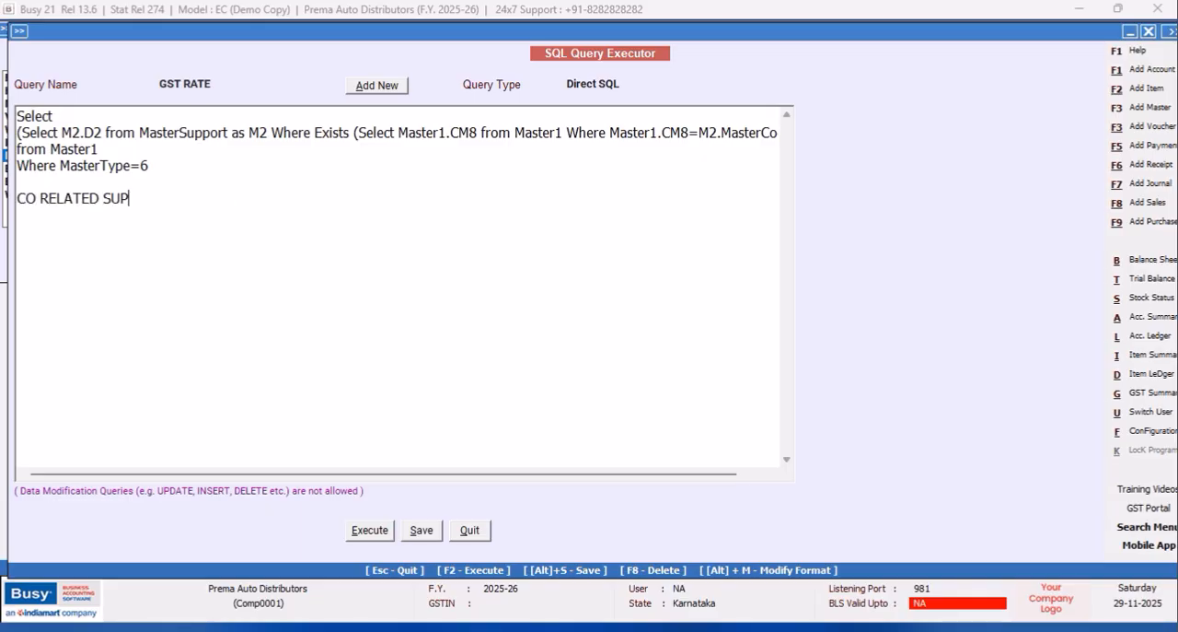
pyautogui.press('BackSpace')
pyautogui.write('BQUERY')
pyautogui.moveTo(199, 197); pyautogui.dragTo(11, 203)
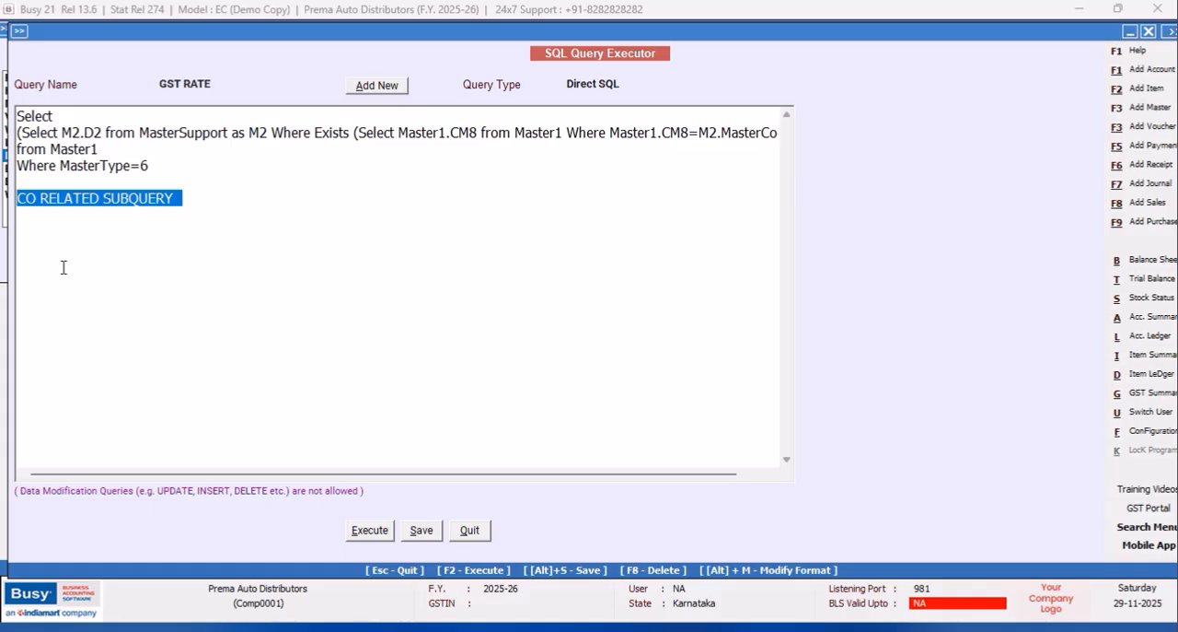
pyautogui.press('BackSpace')
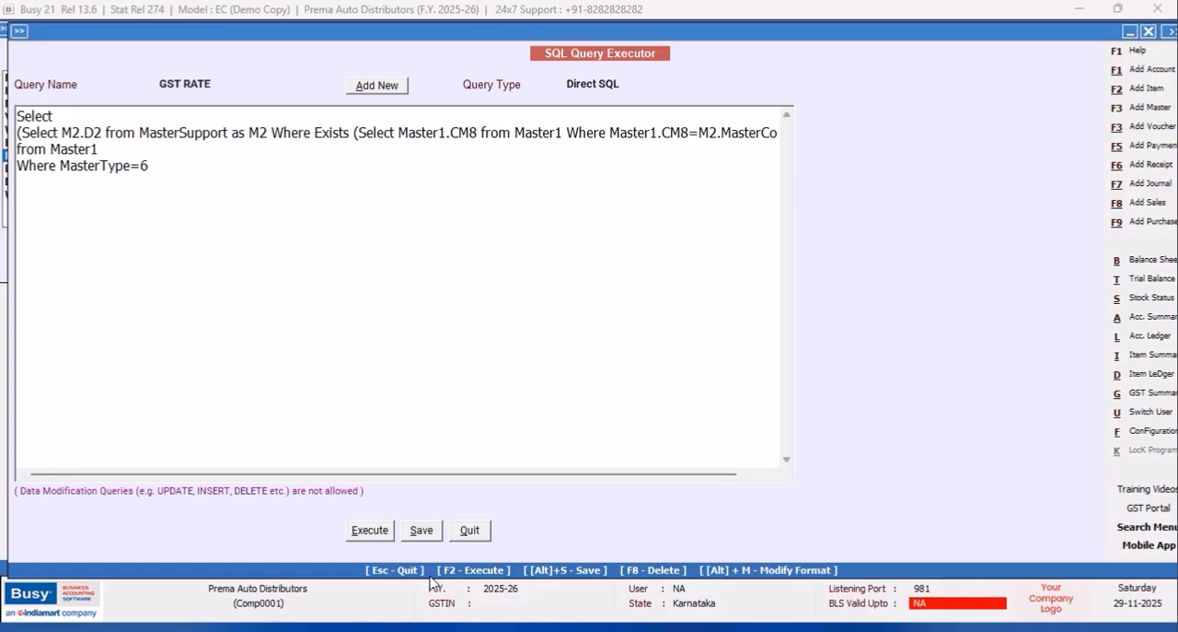
# Execute the GST RATE query, view its result and return to the query text.
pyautogui.click(368, 531)
pyautogui.click(694, 359)
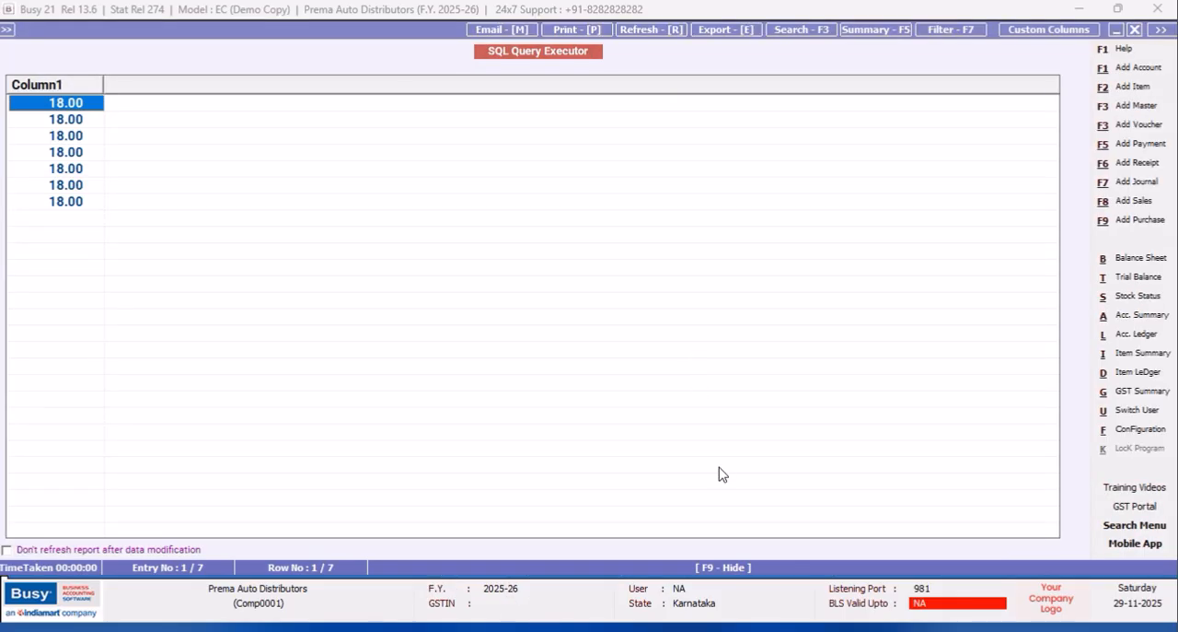
pyautogui.click(1138, 30)
# Put MasterType=6 on its own line preceded by AND, and start the Where clause with "Master1.Code=".
pyautogui.click(61, 167)
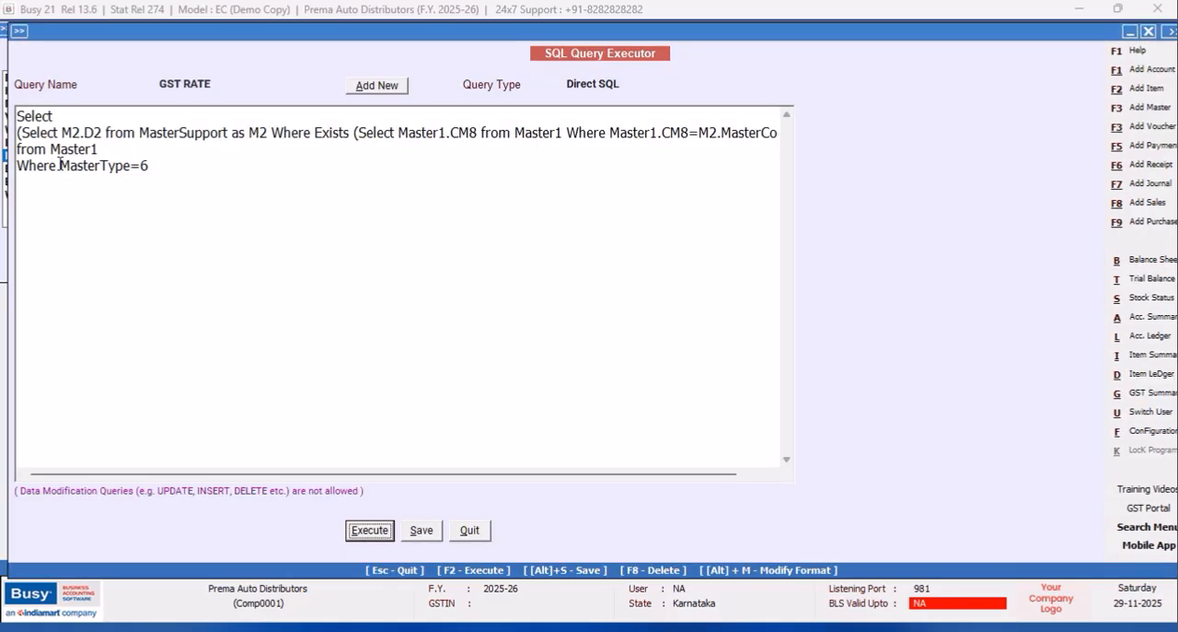
pyautogui.press('Return')
pyautogui.write('AND')
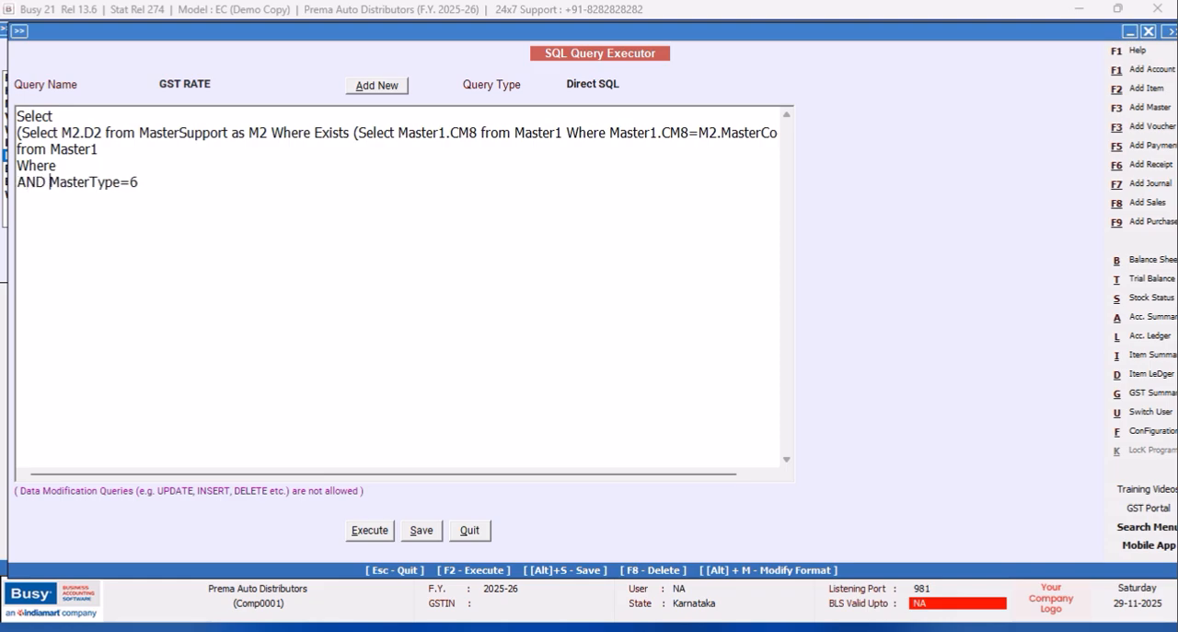
pyautogui.click(100, 165)
pyautogui.write('Master1.Code=')
pyautogui.press('Return')
pyautogui.write('(Select T')
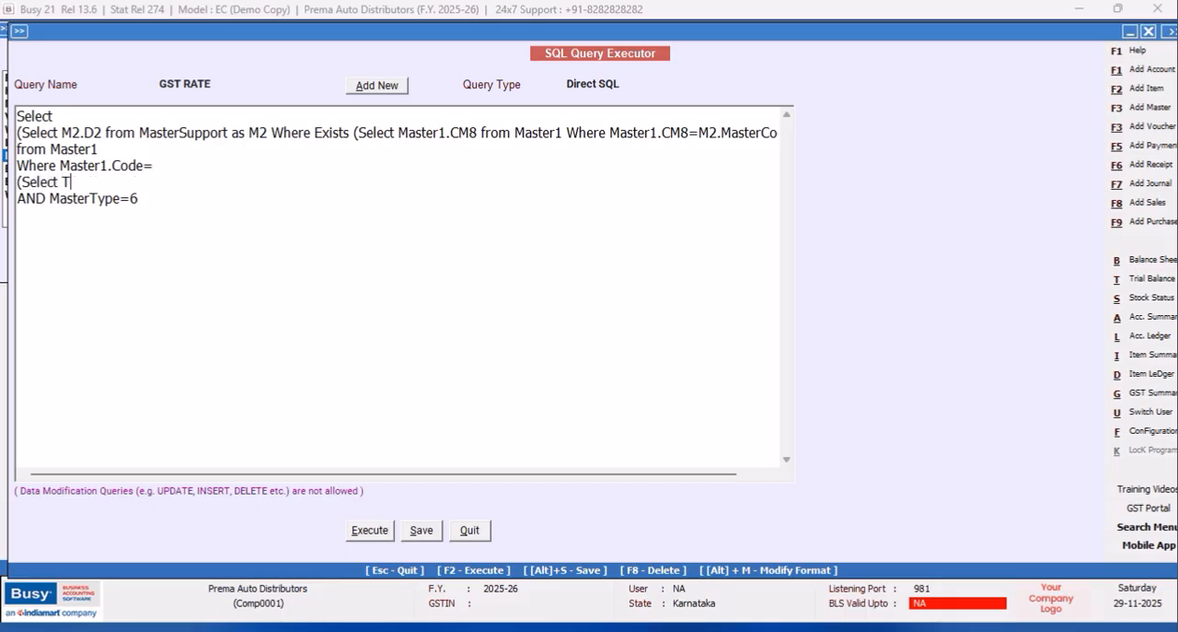
pyautogui.write('ran2.MasterCode')
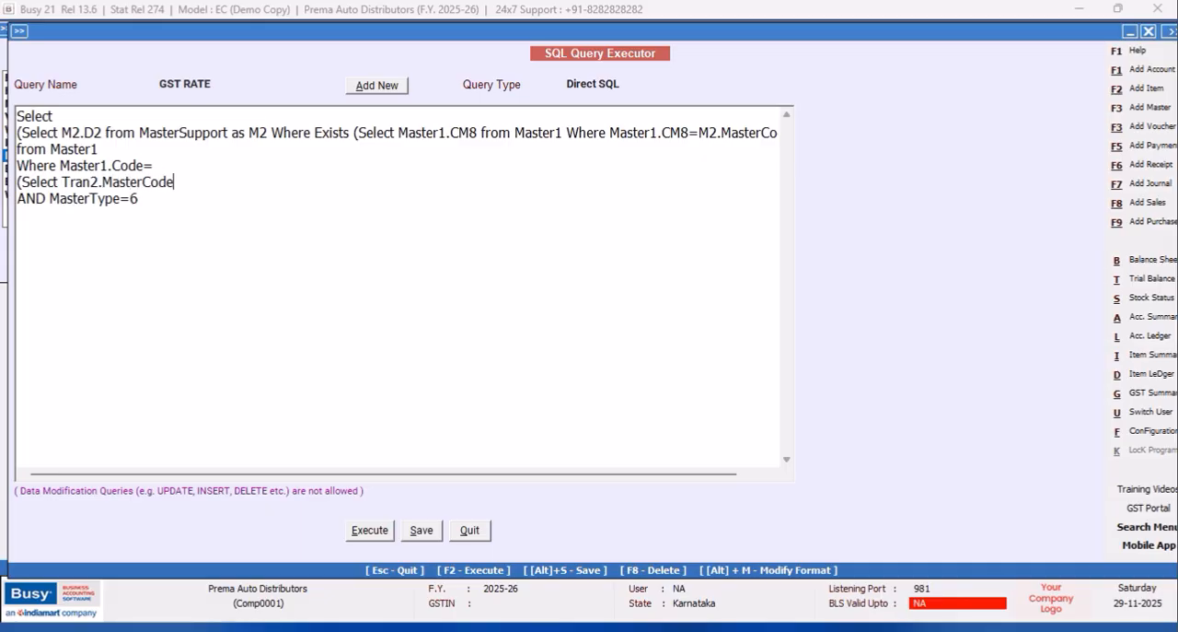
pyautogui.write('1 from Tran2 Where Tran2')
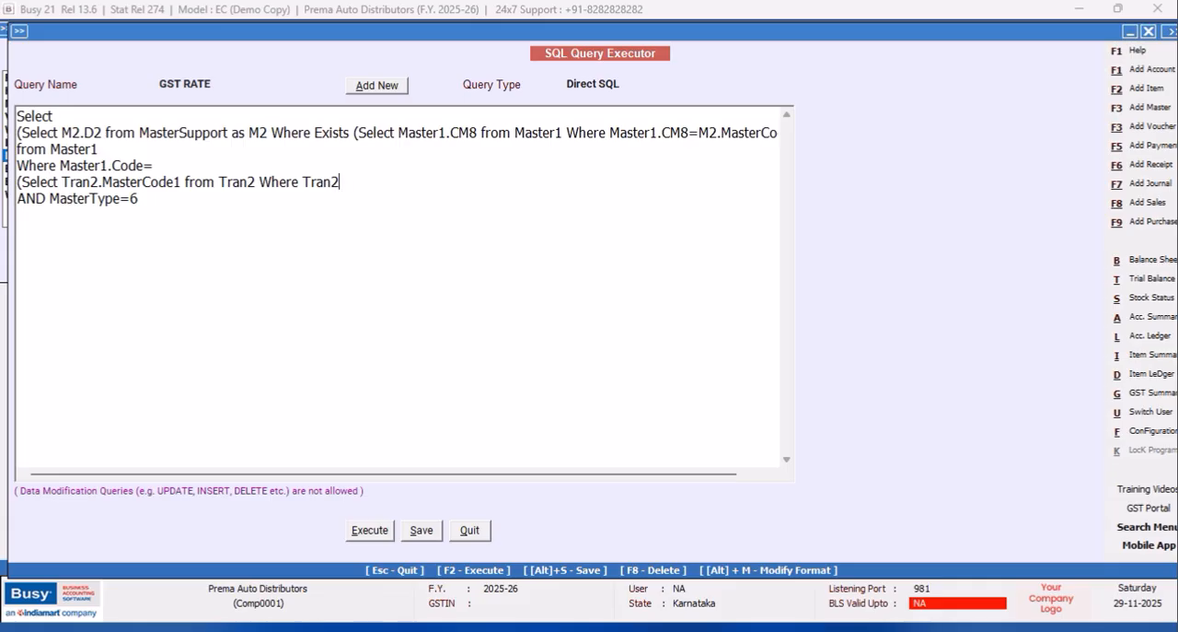
pyautogui.write('.VchCode=@VchCode@ ')
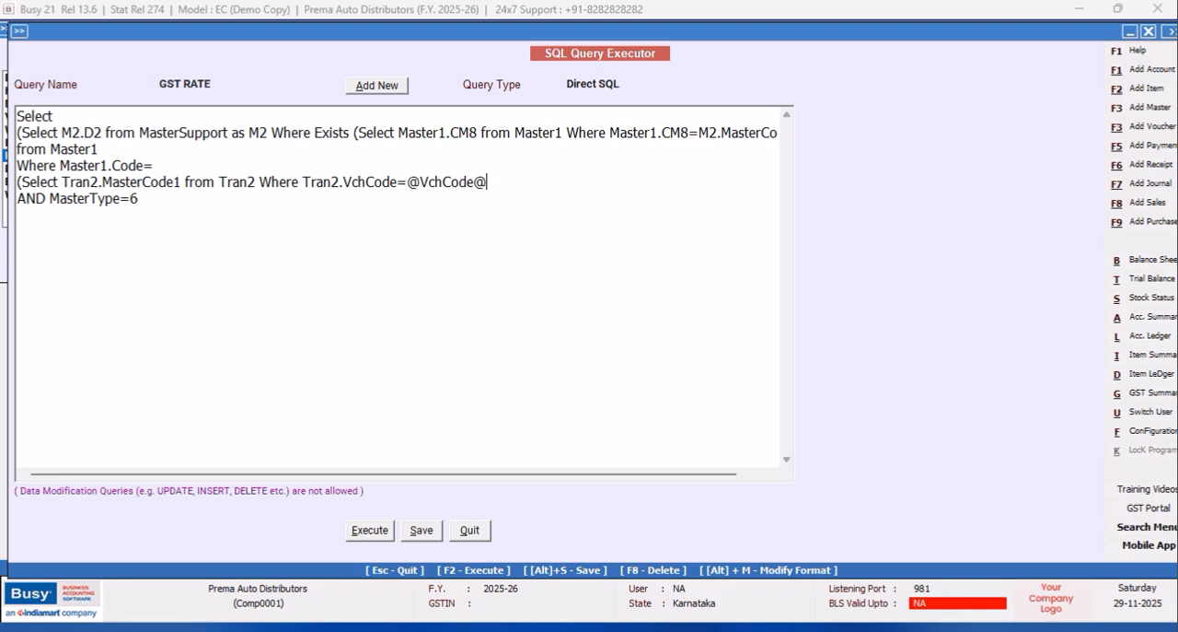
pyautogui.write('and Tran2.Srno')
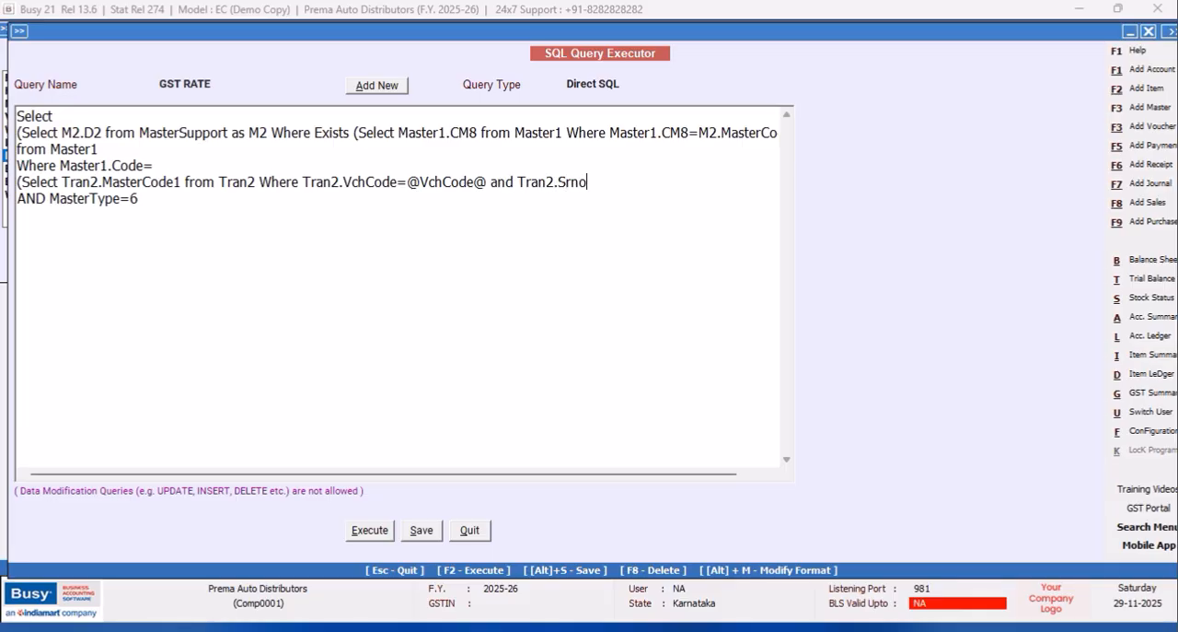
pyautogui.write('=@ItemSrno@')
# Complete the subquery on a new line with "and Tran2.VchType=9 and Tran2.RecType=2)".
pyautogui.press('Return')
pyautogui.write('and Tran2.VchTyp')
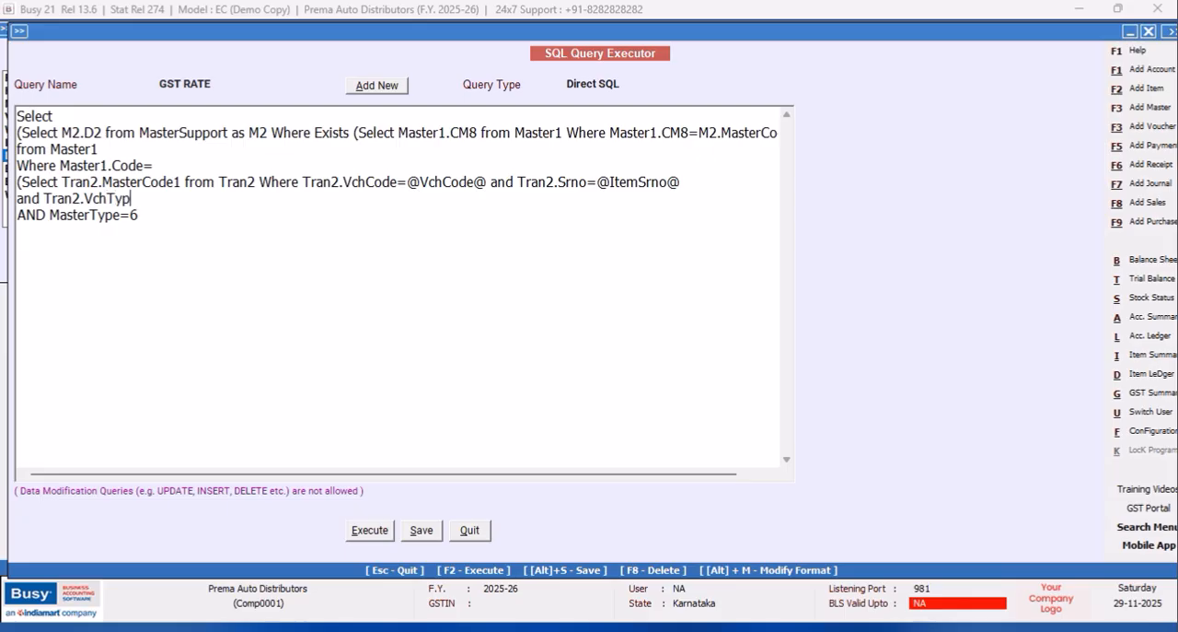
pyautogui.write('e=9 and Tran')
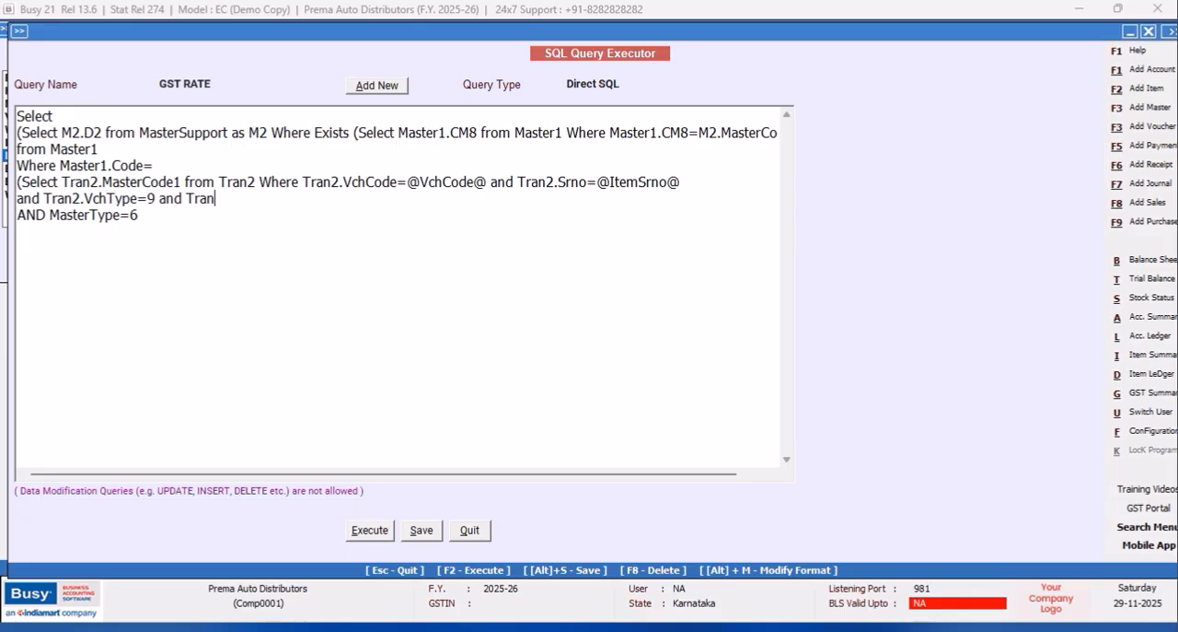
pyautogui.write('2.RecType=2')
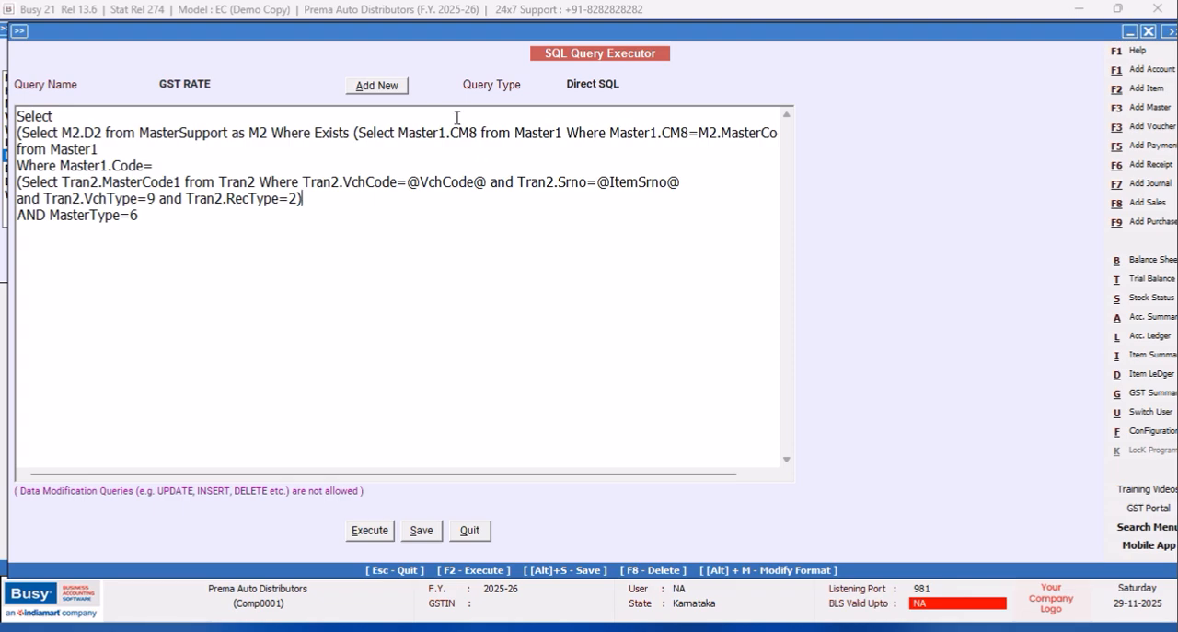
# Set the GST RATE query's type to Item Details and save the query.
pyautogui.click(632, 87)
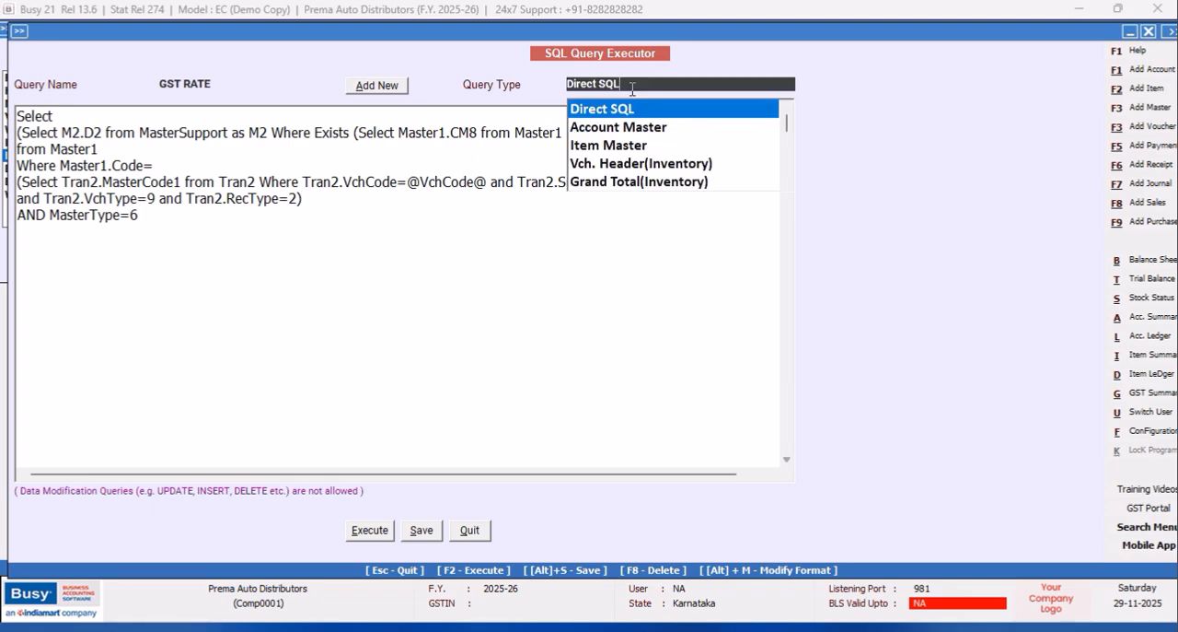
pyautogui.scroll(-3, 783, 186)
pyautogui.click(785, 186)
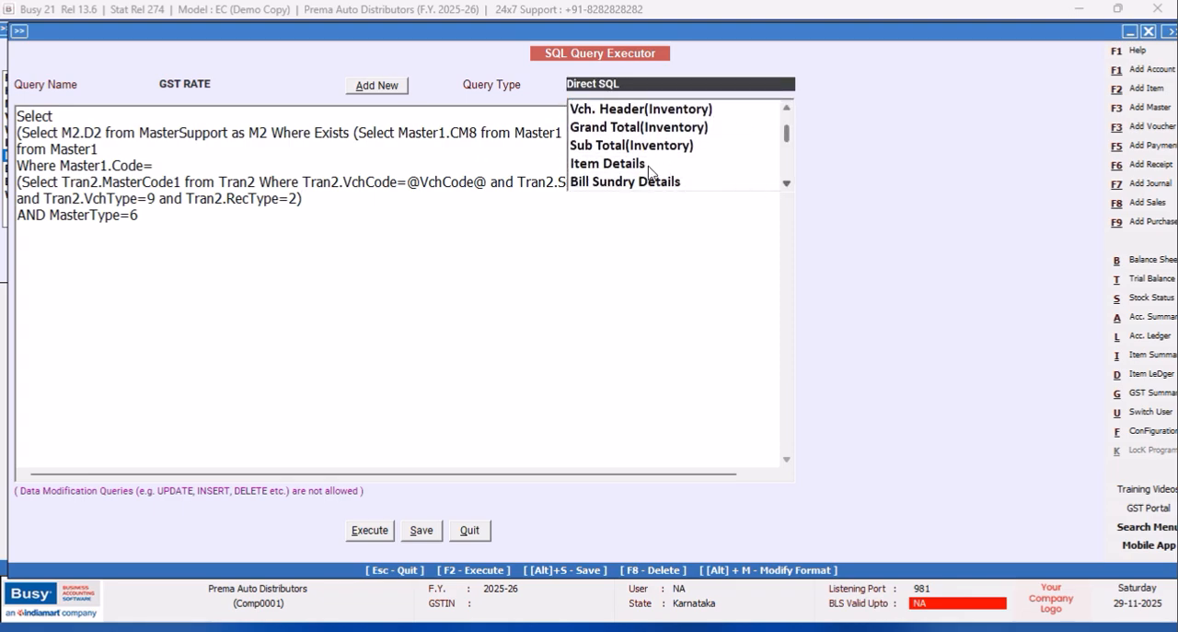
pyautogui.click(626, 164)
pyautogui.click(422, 527)
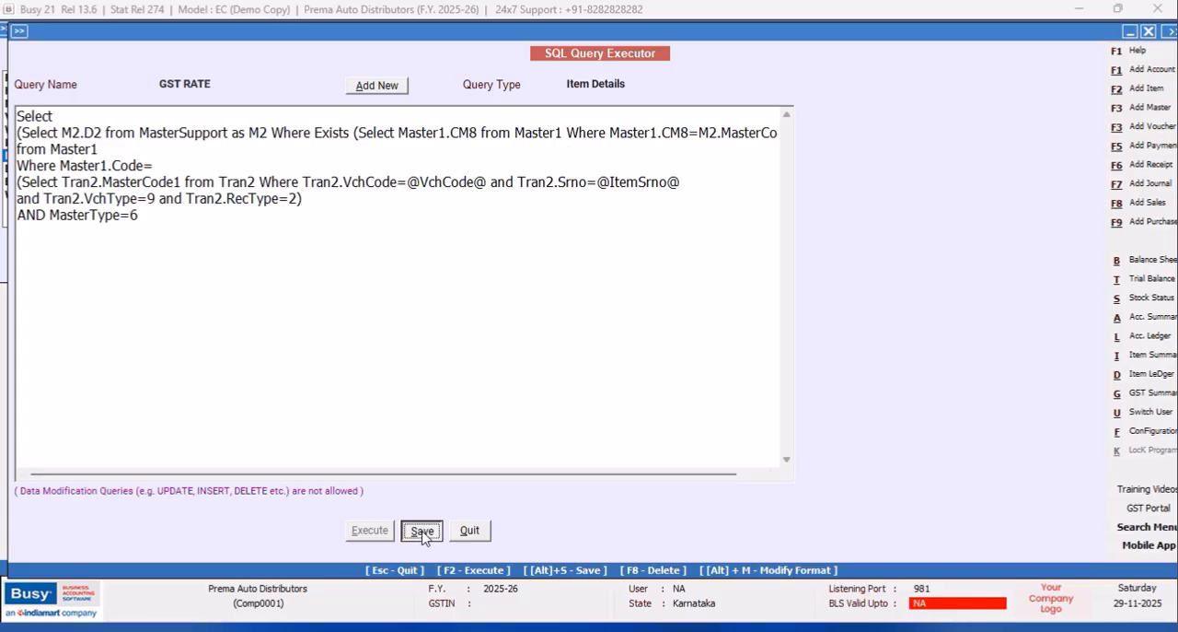
pyautogui.click(689, 354)
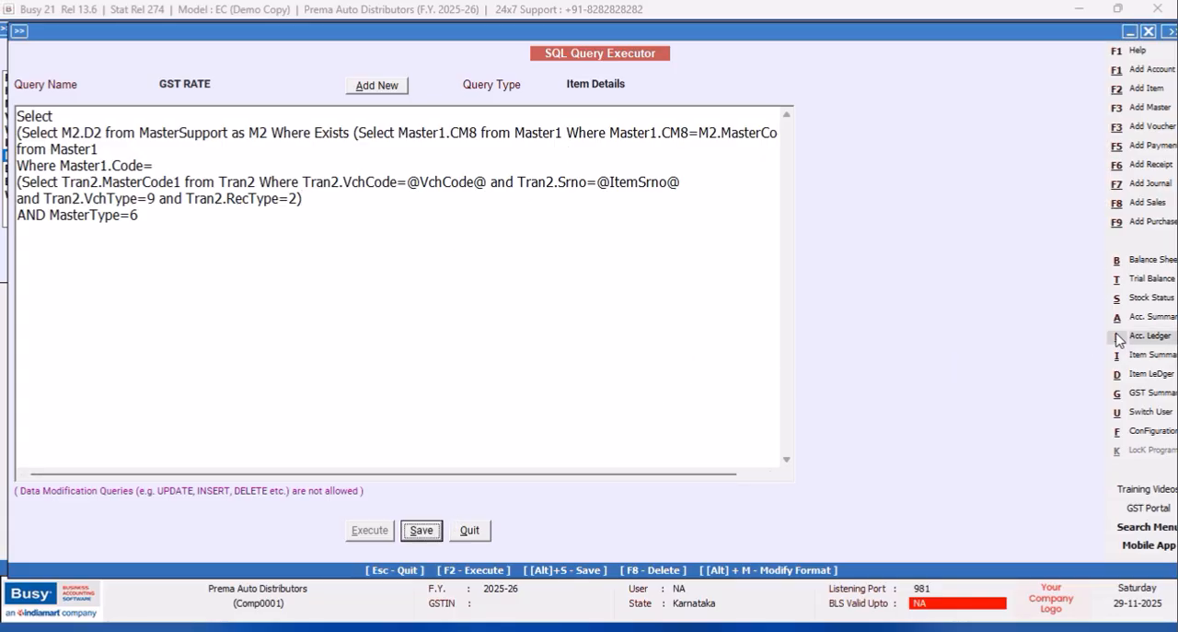
# Open the body configuration of the PARTY WISE ITEM CODES Sales Invoice format in advanced document printing.
pyautogui.click(1142, 431)
pyautogui.click(189, 156)
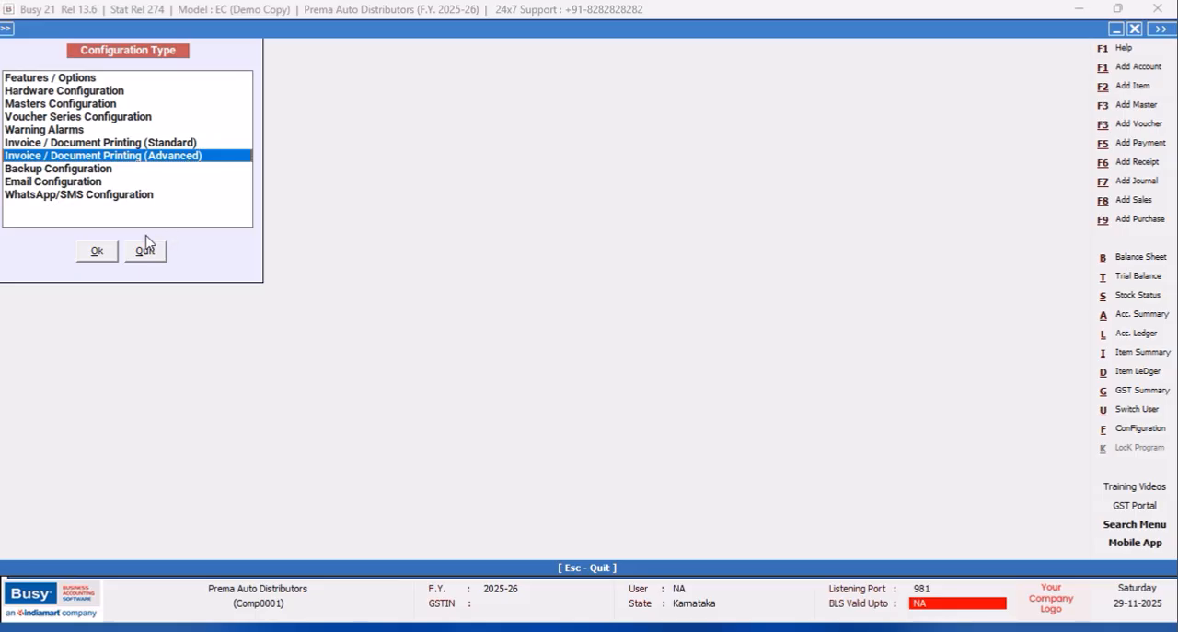
pyautogui.click(92, 254)
pyautogui.click(30, 102)
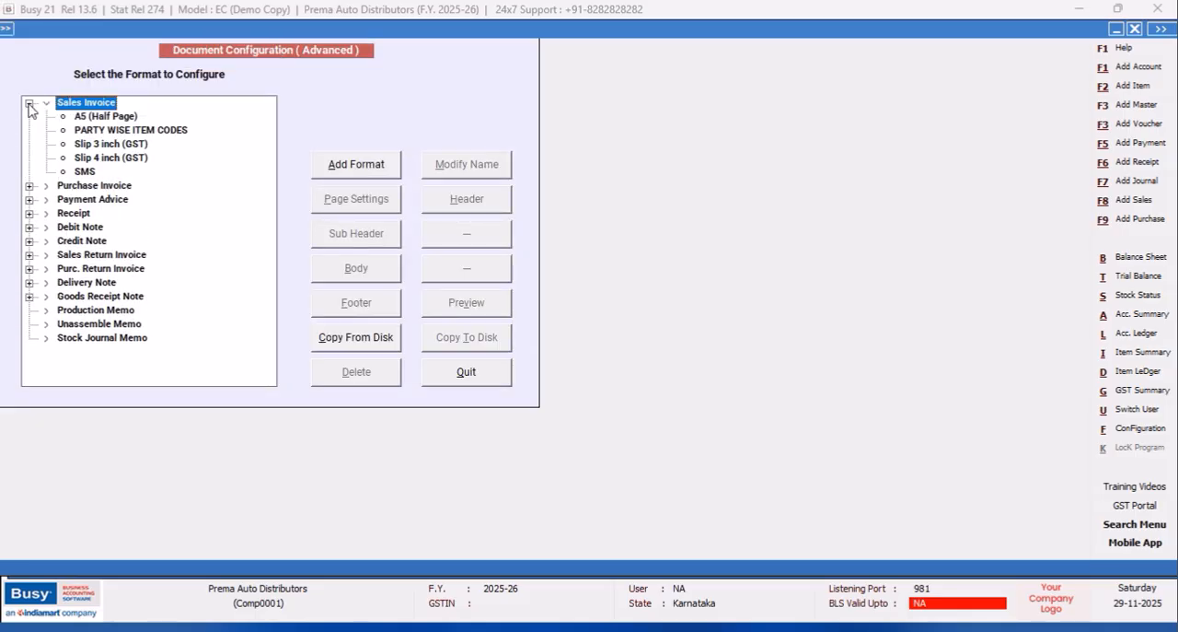
pyautogui.click(96, 131)
pyautogui.click(340, 268)
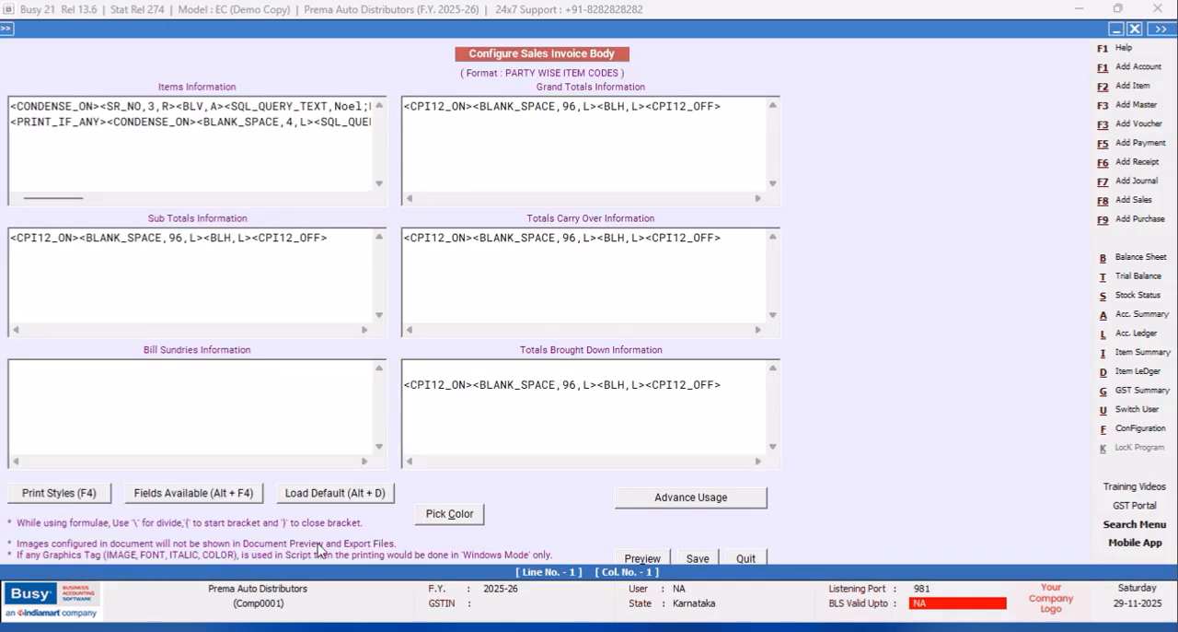
# Insert an SQL_QUERY_NUM field after <BLANK_SPACE,45,L> in the first Items Information line, before the taxable amount.
pyautogui.moveTo(42, 197); pyautogui.dragTo(319, 200)
pyautogui.click(140, 105)
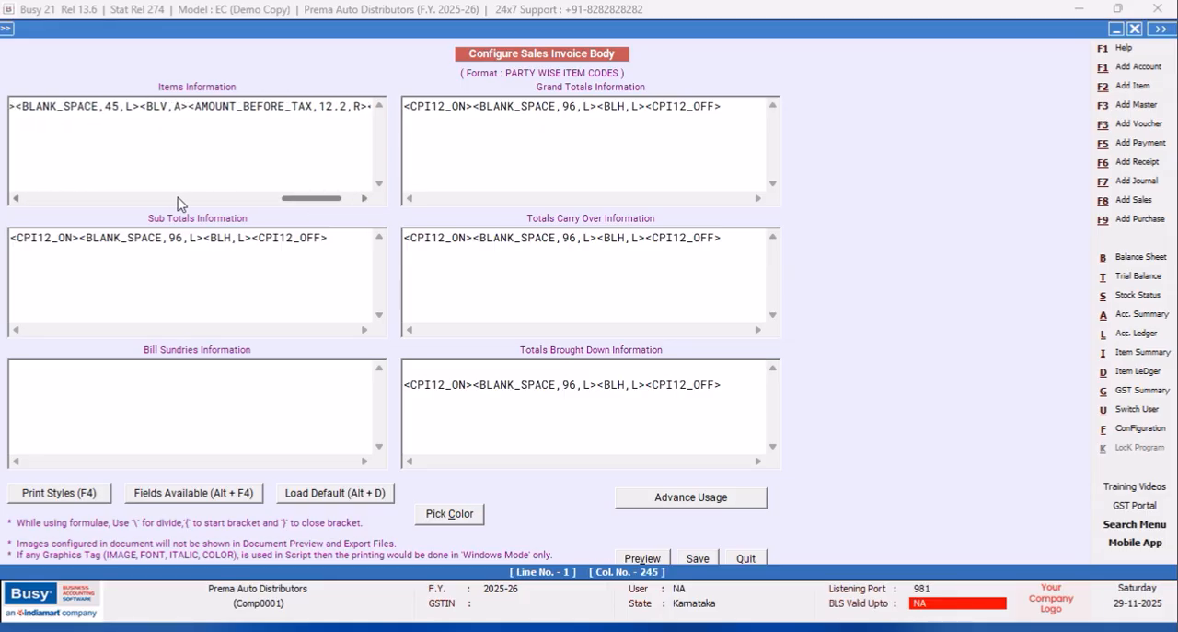
pyautogui.hotkey('alt', 'F4')
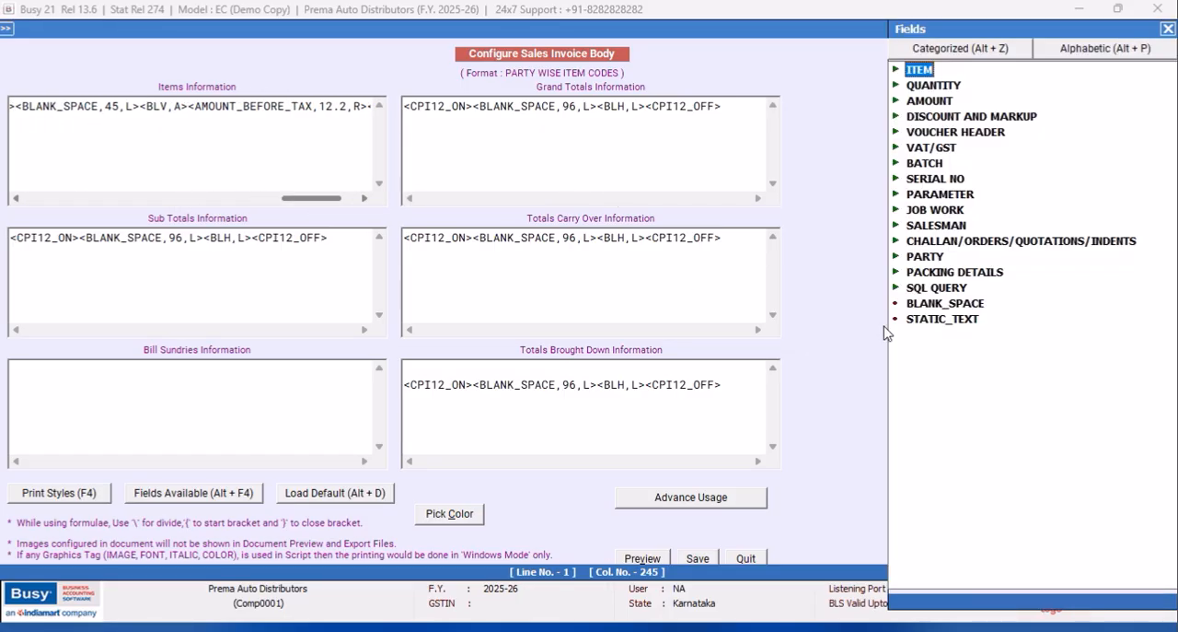
pyautogui.click(940, 292)
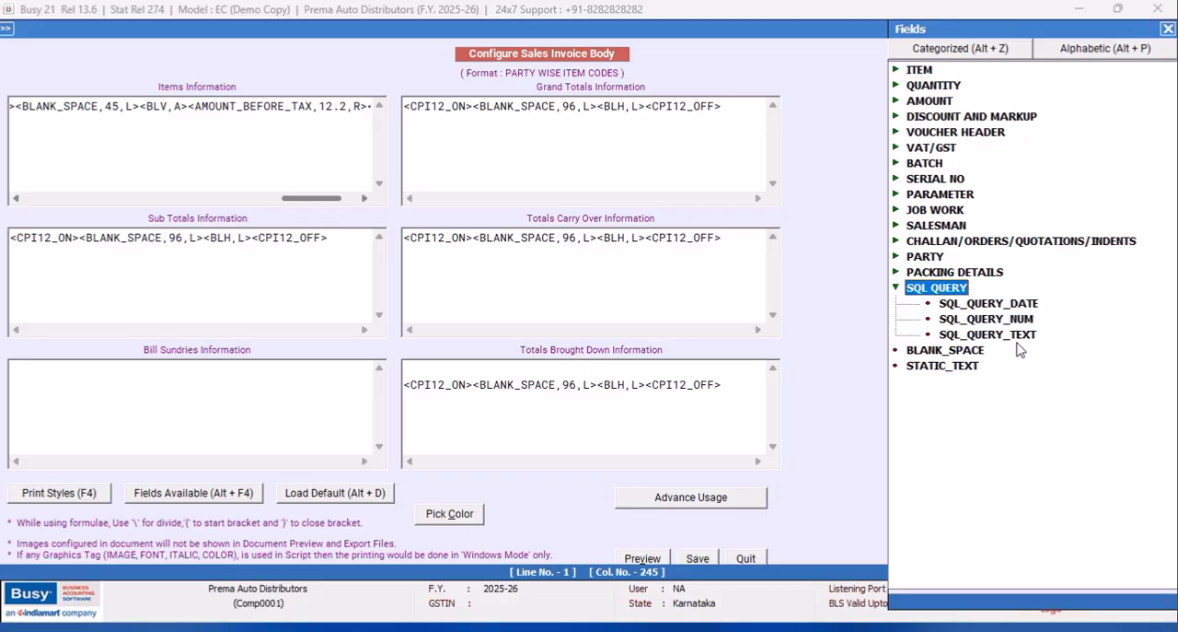
pyautogui.doubleClick(995, 318)
# Replace the placeholder query name in the new SQL_QUERY_NUM field with GST RATE.
pyautogui.click(195, 106)
pyautogui.press('BackSpace')
pyautogui.press('BackSpace')
pyautogui.press('BackSpace')
pyautogui.press('BackSpace')
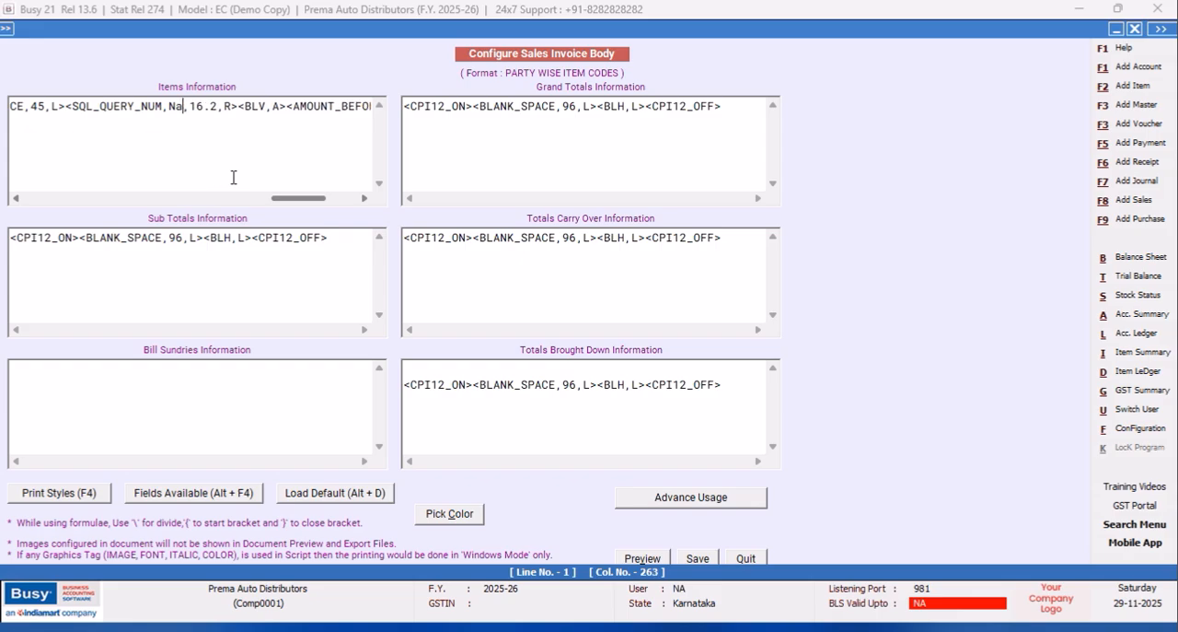
pyautogui.write('GST RATE')
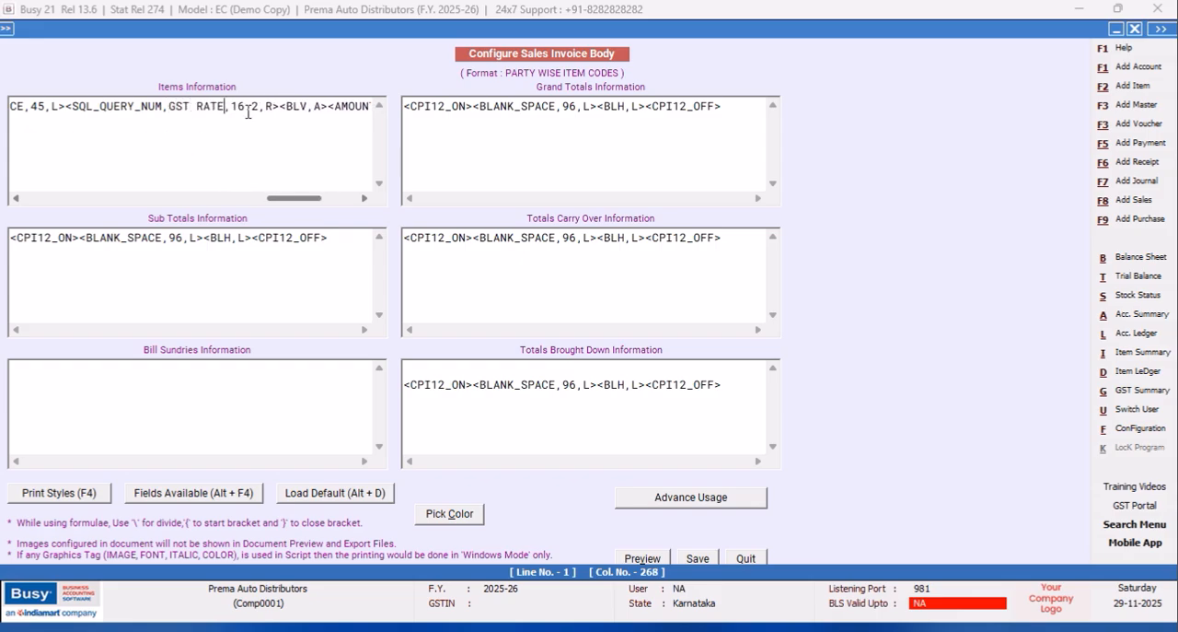
# Set the GST RATE field's width to 7.2 and its alignment to C.
pyautogui.click(245, 106)
pyautogui.press('BackSpace')
pyautogui.press('BackSpace')
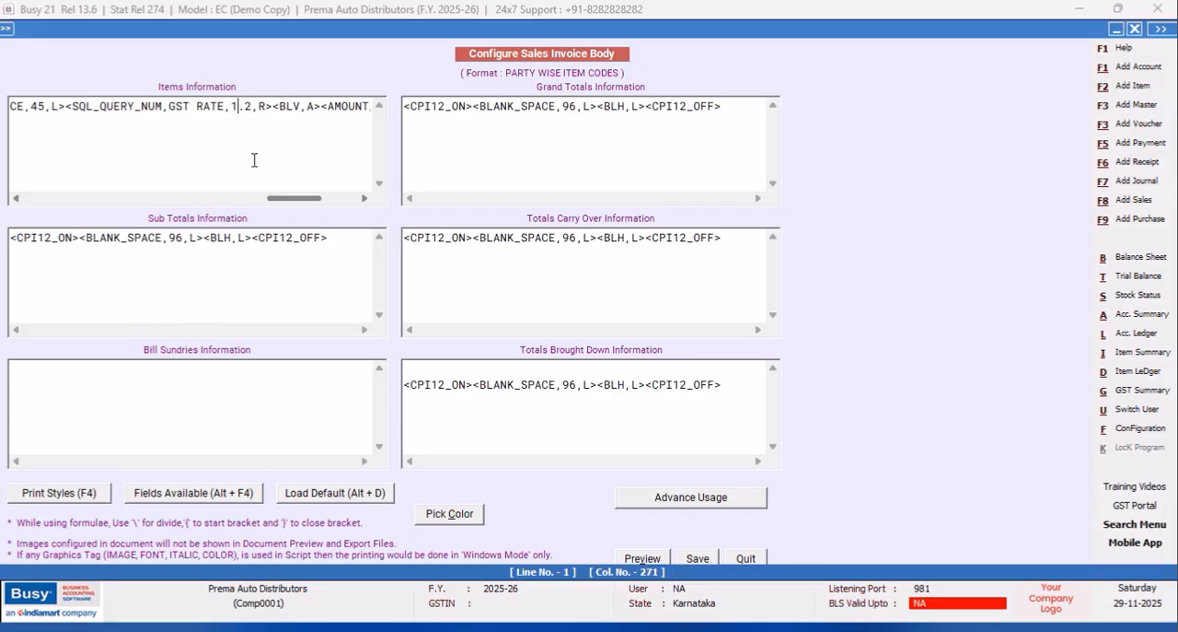
pyautogui.write('7')
pyautogui.press('Right')
pyautogui.press('Right')
pyautogui.press('Right')
pyautogui.press('Right')
pyautogui.press('BackSpace')
pyautogui.write('C')
# Copy the <BLV,A> vertical line tag and paste it before the GST RATE field.
pyautogui.moveTo(322, 104); pyautogui.dragTo(272, 106)
pyautogui.rightClick(282, 103)
pyautogui.click(327, 159)
pyautogui.click(65, 106)
pyautogui.rightClick(66, 106)
pyautogui.click(118, 177)
# Set the blank space before the GST RATE column to 37 and save the invoice body.
pyautogui.click(46, 106)
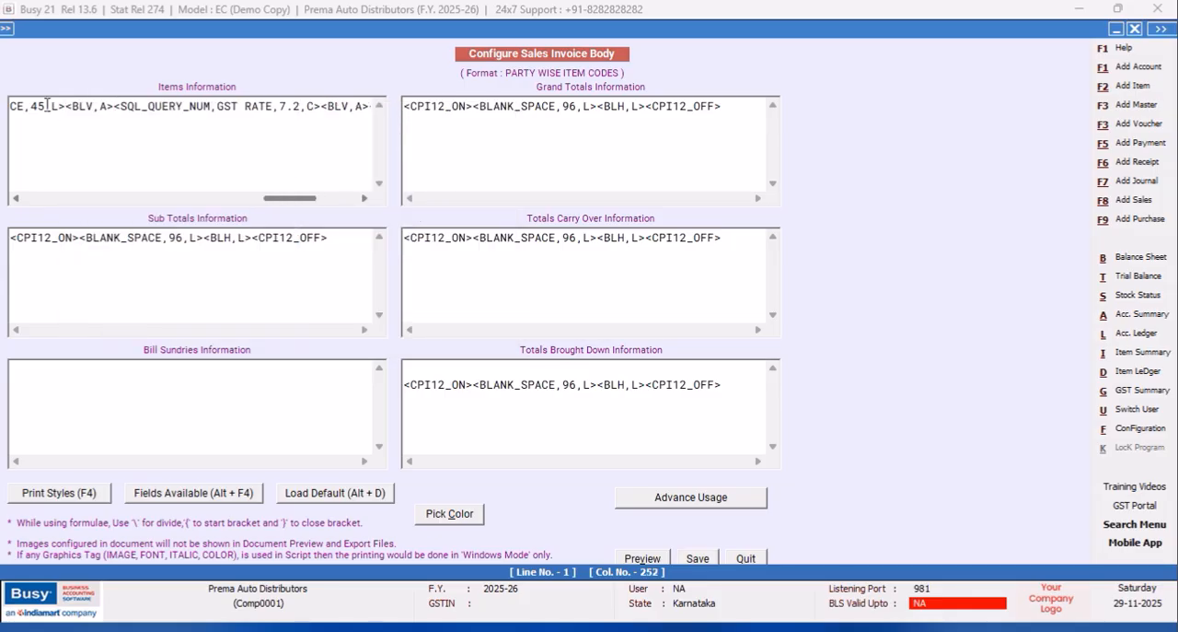
pyautogui.press('BackSpace')
pyautogui.press('BackSpace')
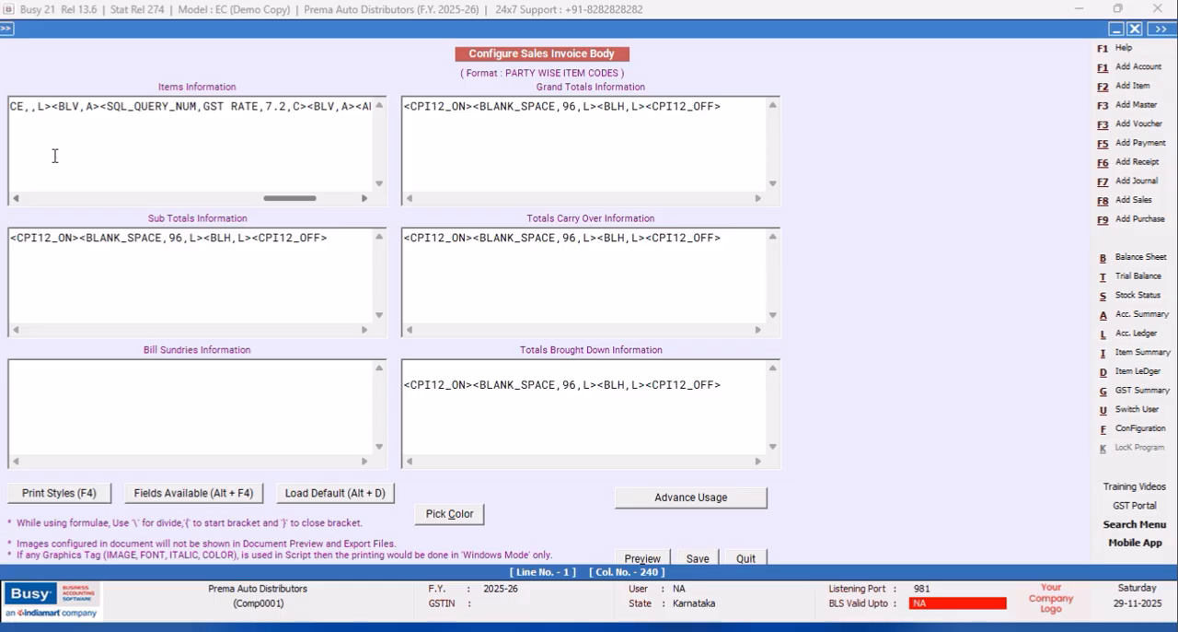
pyautogui.write('37')
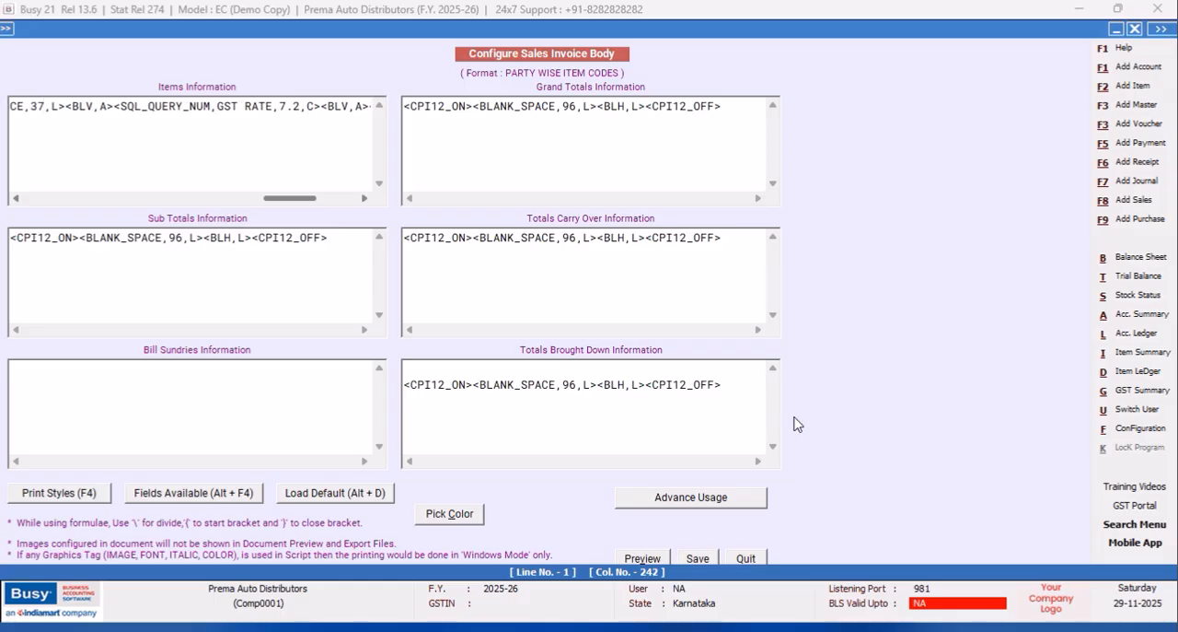
pyautogui.click(706, 560)
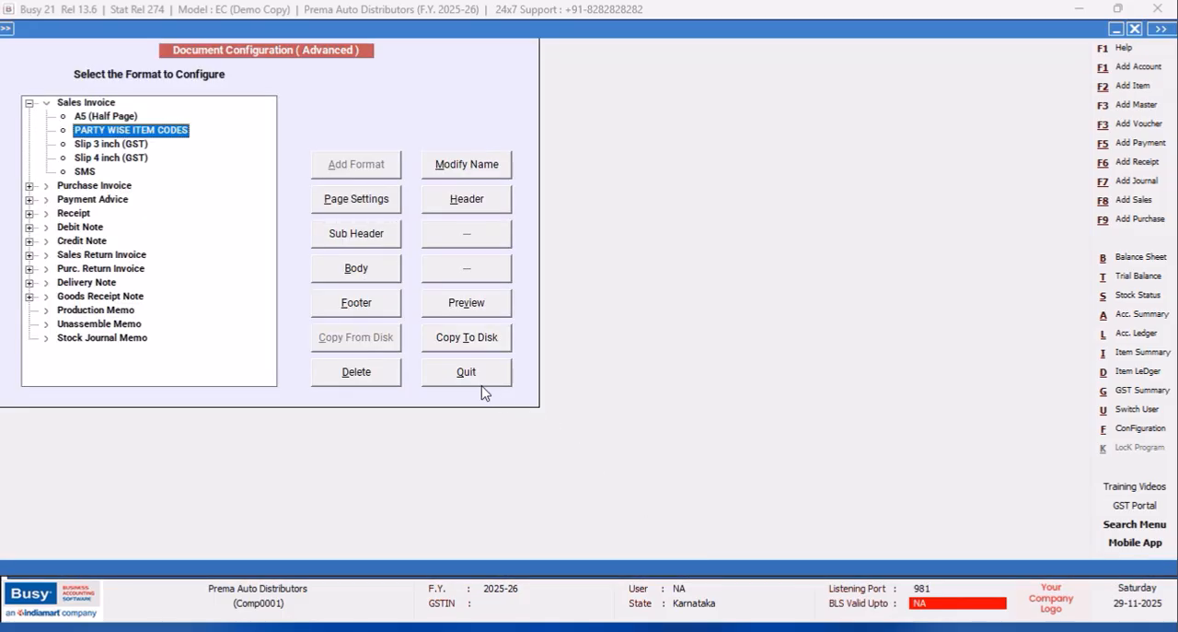
# Close the document configuration and the SQL Query Executor windows to return to the main menu.
pyautogui.click(419, 373)
pyautogui.click(145, 253)
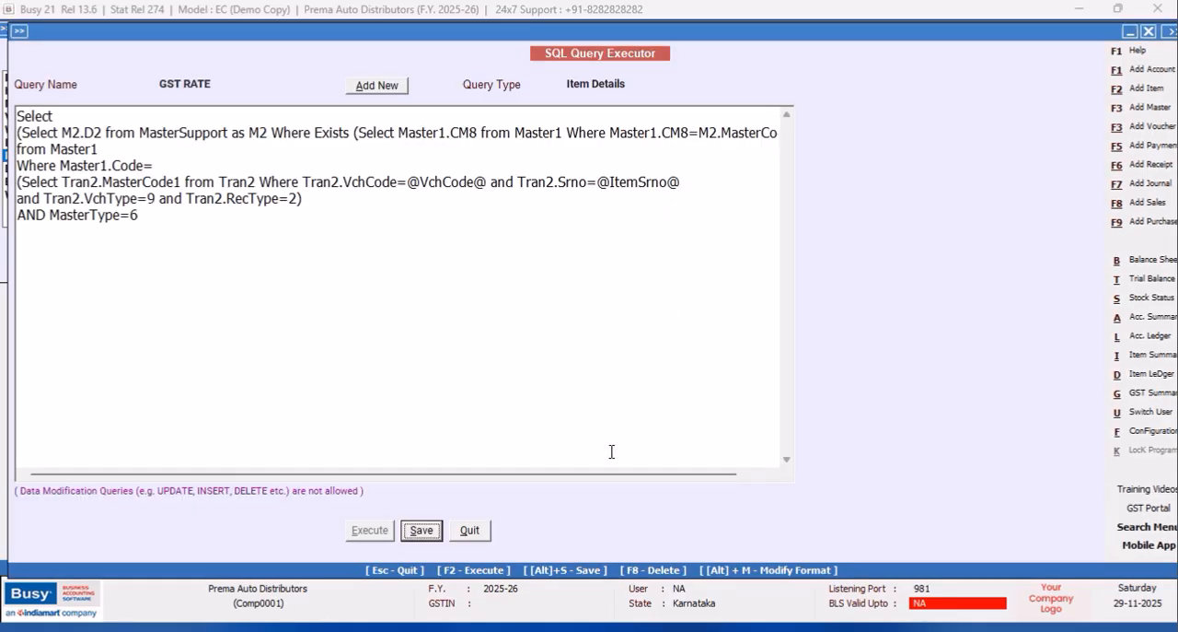
pyautogui.click(470, 531)
pyautogui.click(146, 251)
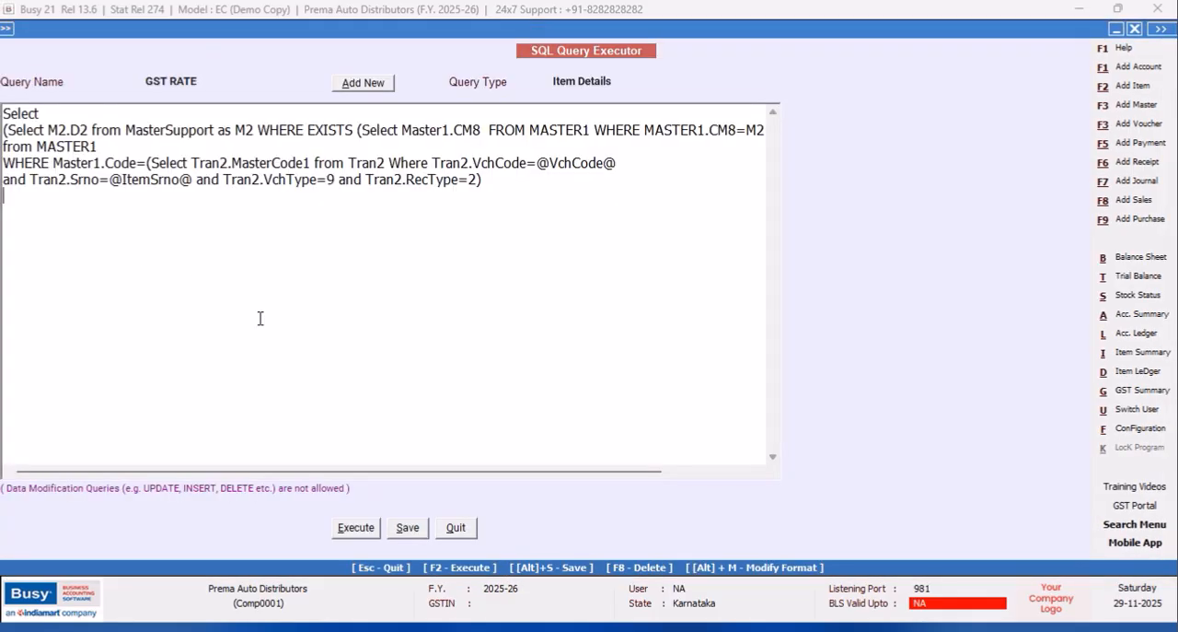
pyautogui.click(455, 530)
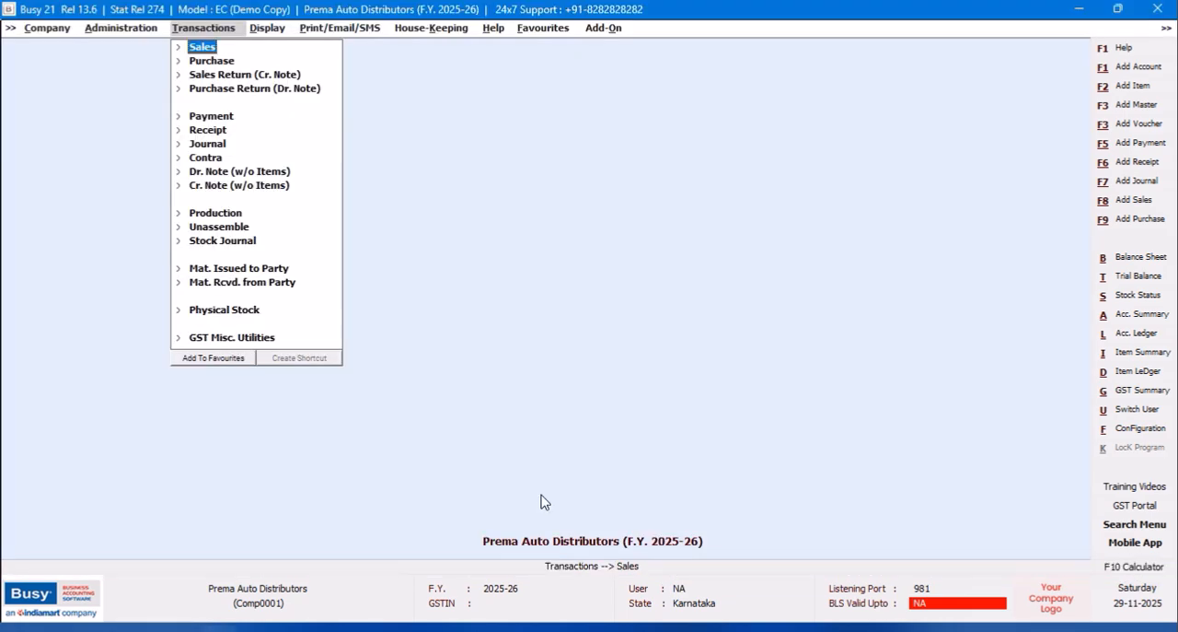
# Open the sales voucher dated 12-04-2025 and preview its invoice in the PARTY WISE ITEM CODES format.
pyautogui.click(208, 53)
pyautogui.click(222, 78)
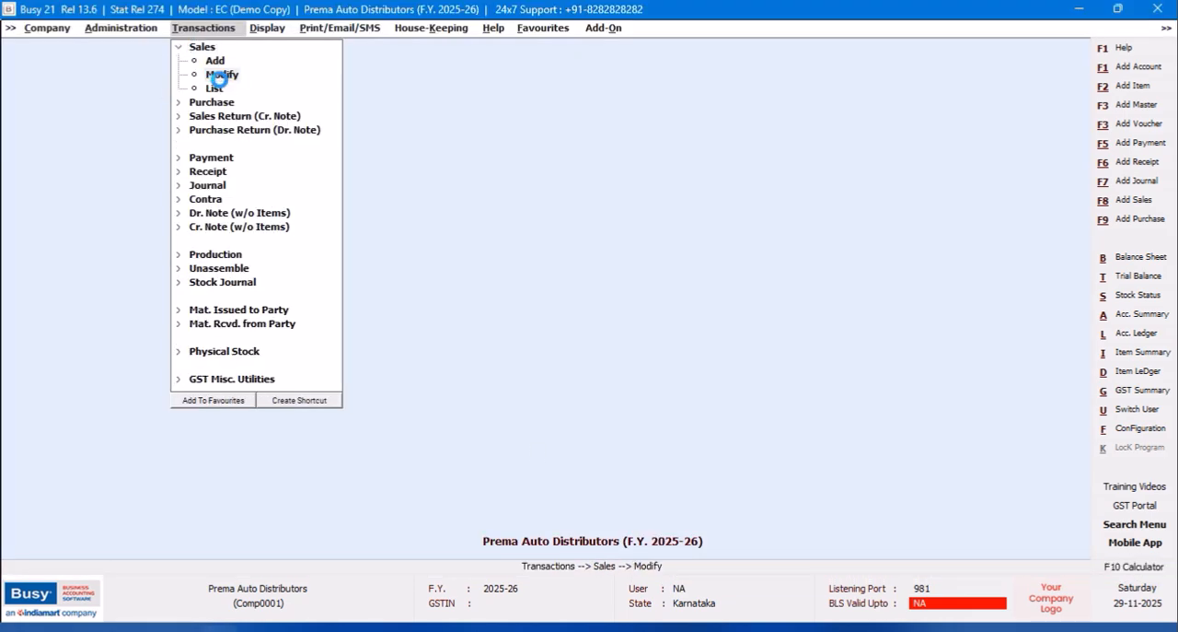
pyautogui.click(174, 98)
pyautogui.click(163, 187)
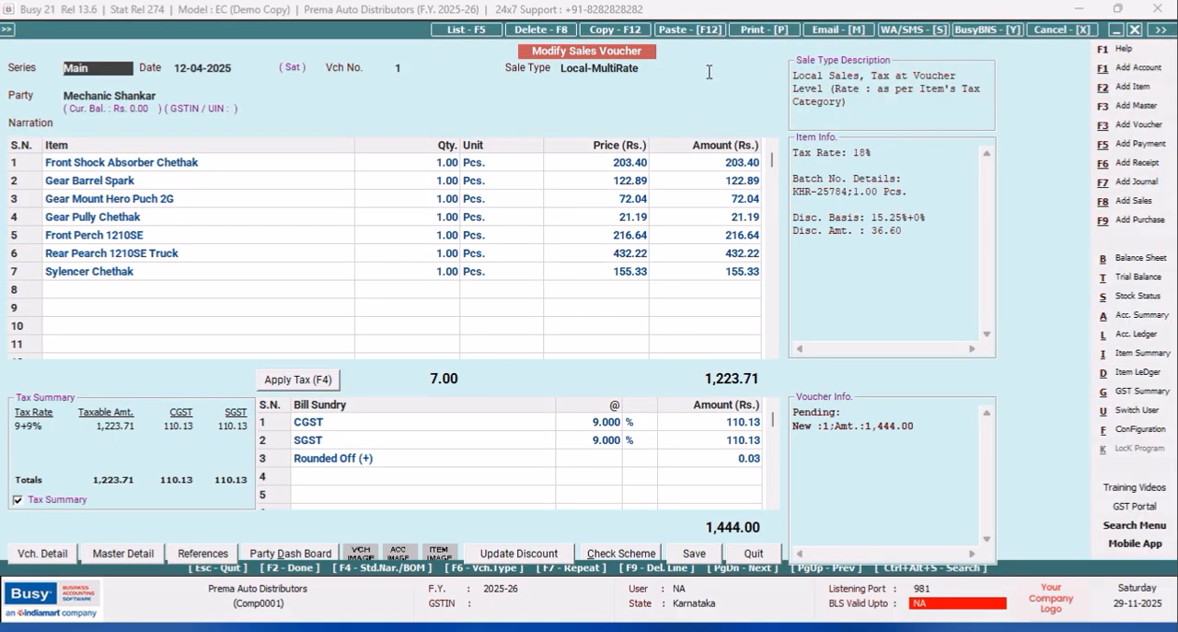
pyautogui.click(749, 30)
pyautogui.click(539, 332)
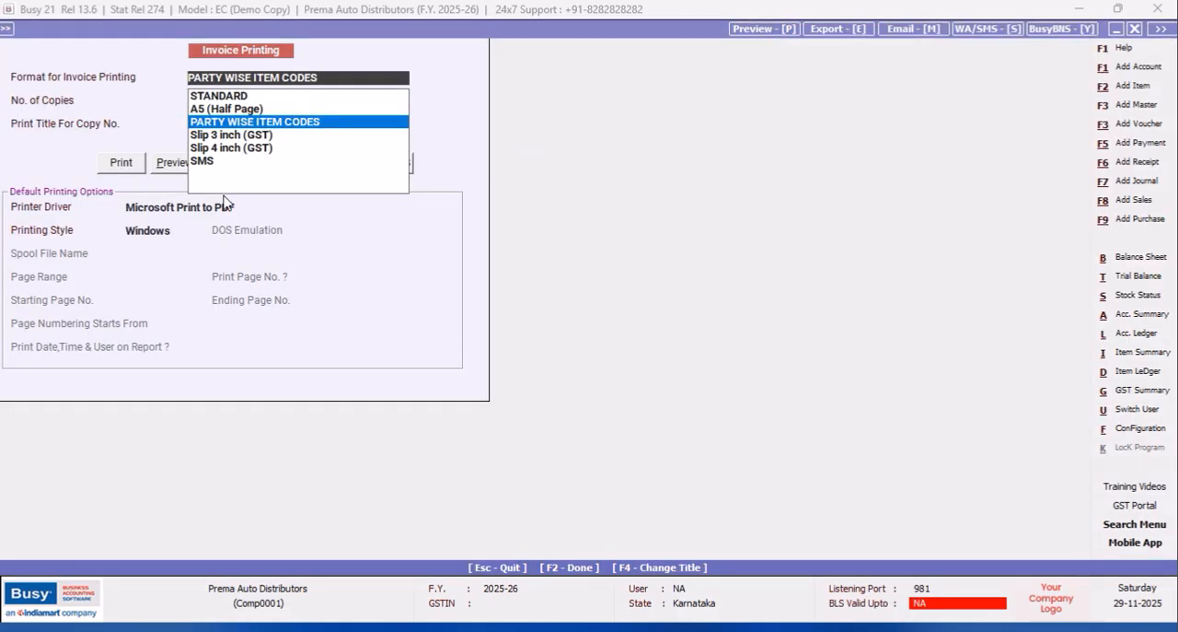
pyautogui.click(169, 162)
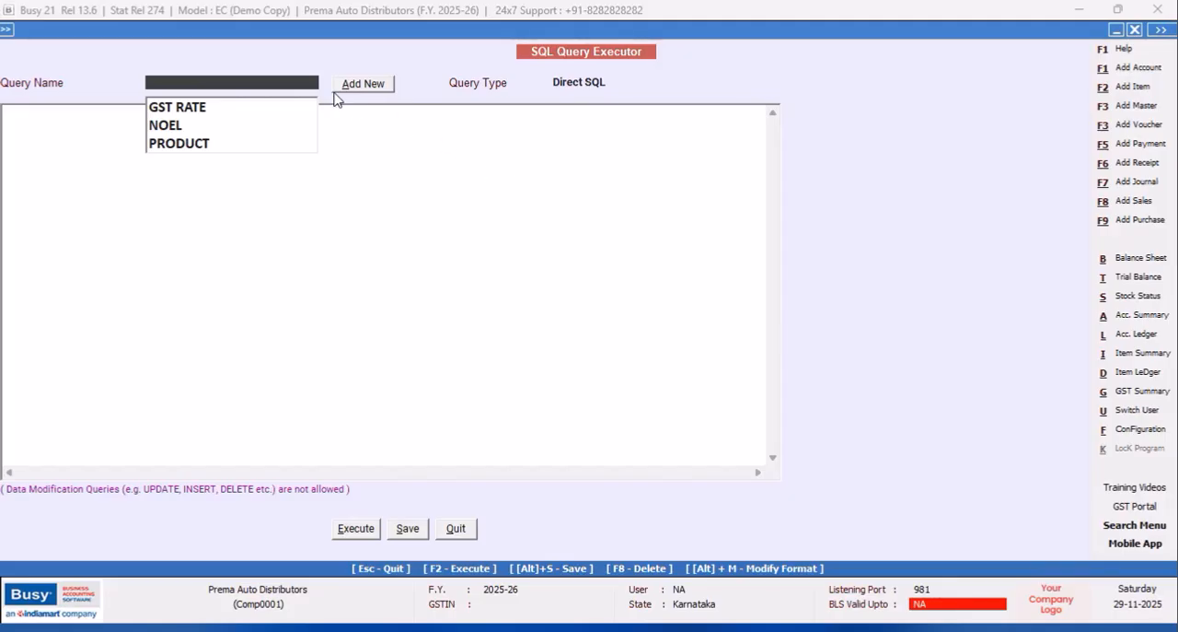
# Add a new SQL query named DISC without password protection.
pyautogui.click(350, 89)
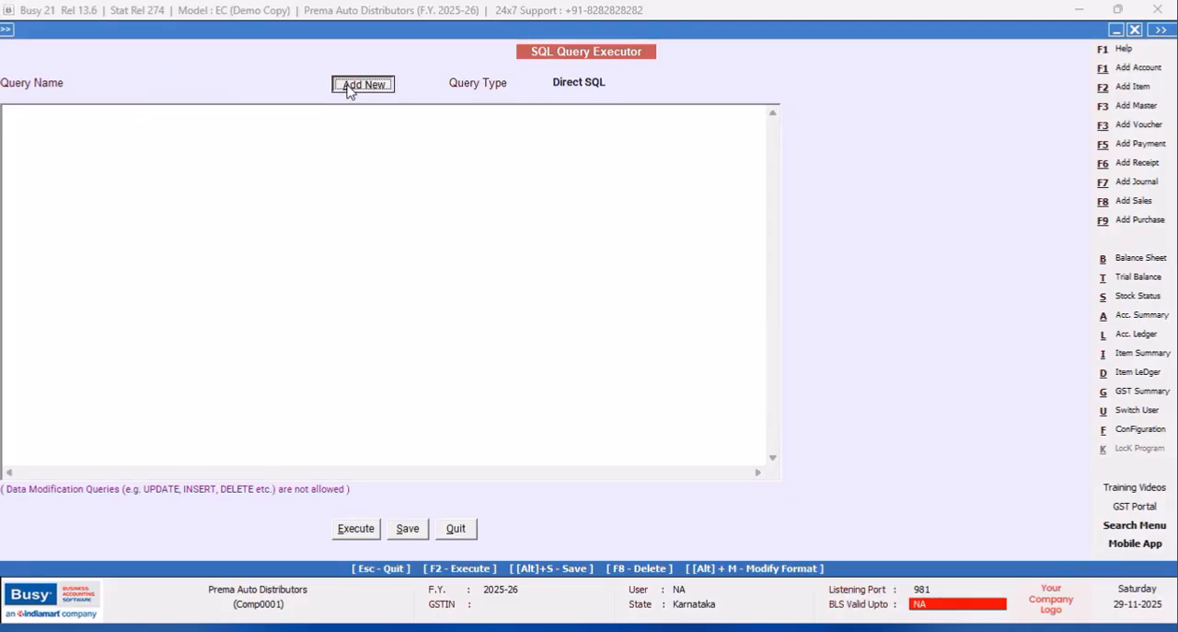
pyautogui.write('DISC')
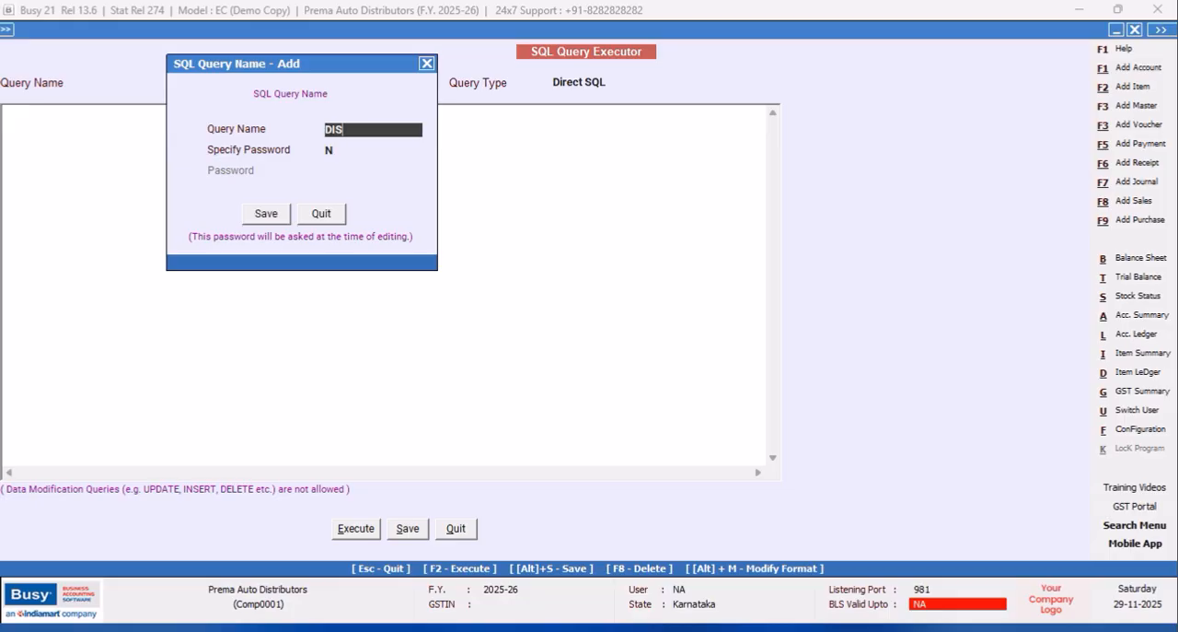
pyautogui.click(266, 215)
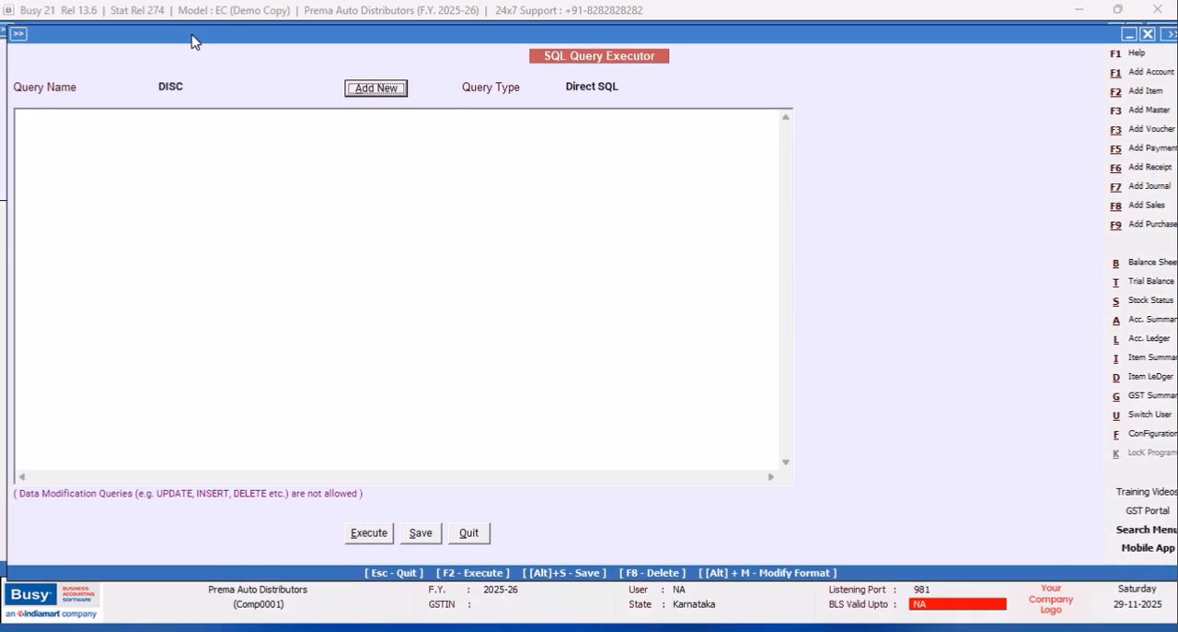
# Start the DISC query with "Select" and "Tran2.C1" on separate lines.
pyautogui.click(95, 108)
pyautogui.write('Select')
pyautogui.press('Return')
pyautogui.write('Tran2.C1 ')
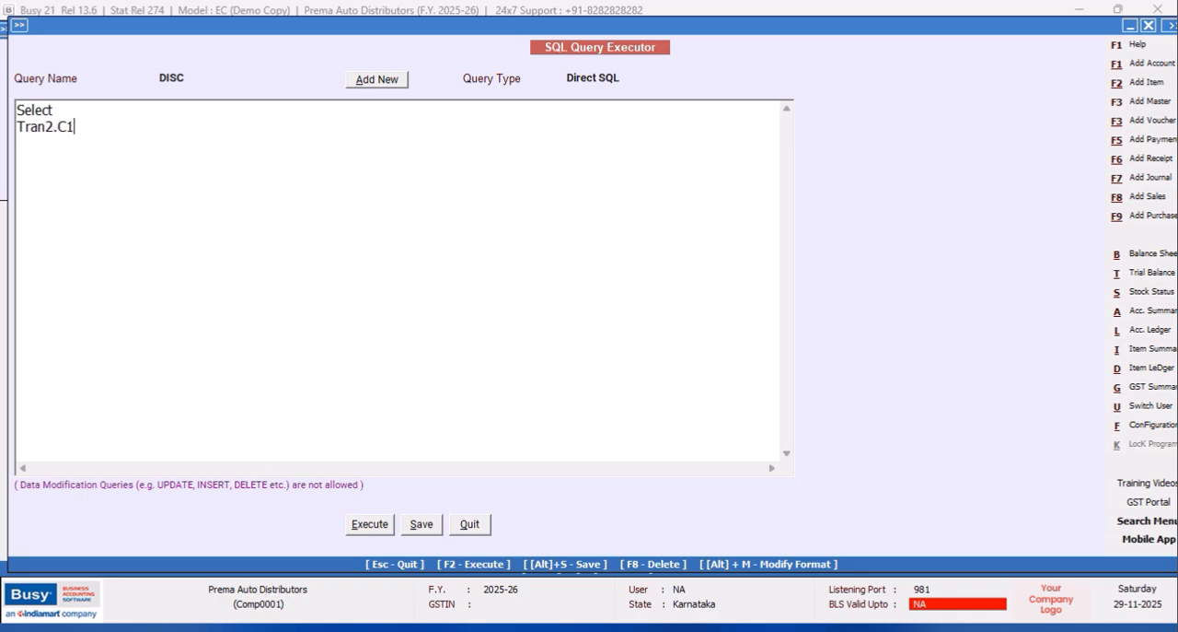
pyautogui.write('FROM')
# Add the clause "from Tran2" on its own line of the DISC query.
pyautogui.press('BackSpace')
pyautogui.press('BackSpace')
pyautogui.press('BackSpace')
pyautogui.press('BackSpace')
pyautogui.write('from Tran2')
pyautogui.press('Return')
# Add the condition "Where Tran2.VchType=9 and Tran2.RecType=2" and execute the DISC query.
pyautogui.write('Where Tra')
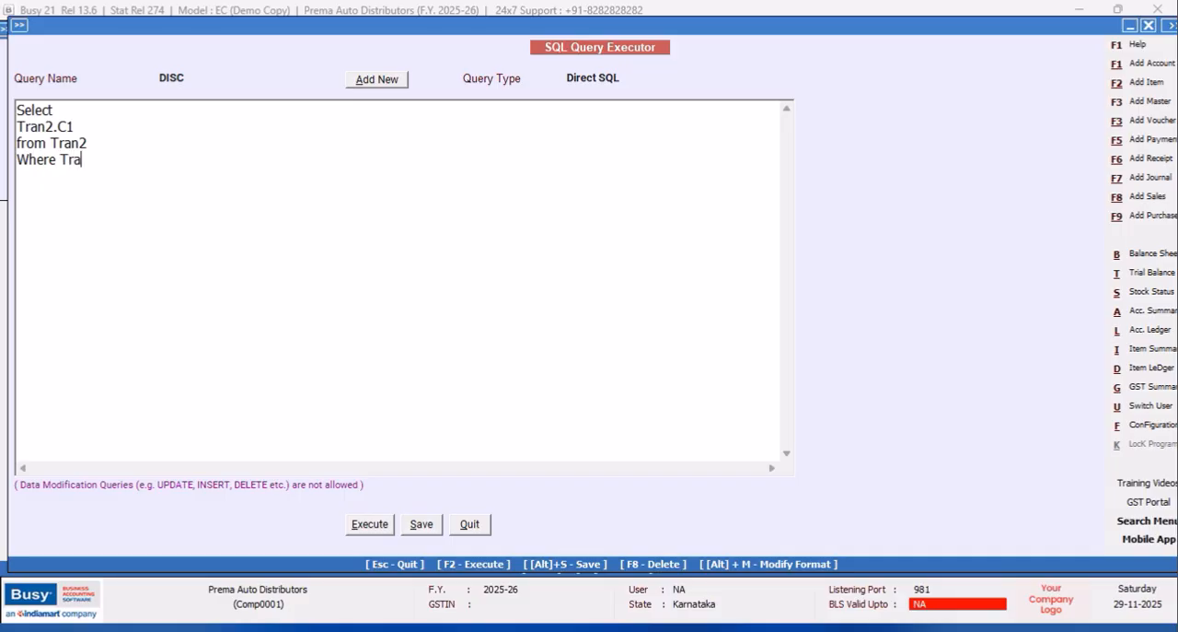
pyautogui.write('n2.VchType=9 and Tran2.RecType=2')
pyautogui.click(371, 524)
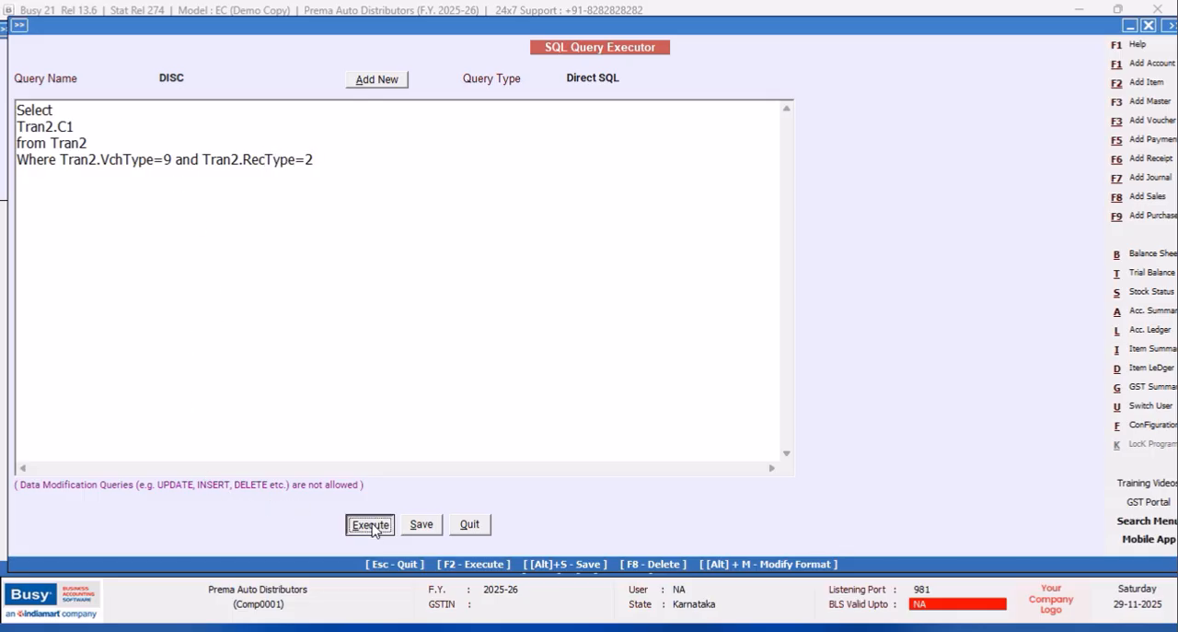
pyautogui.click(696, 355)
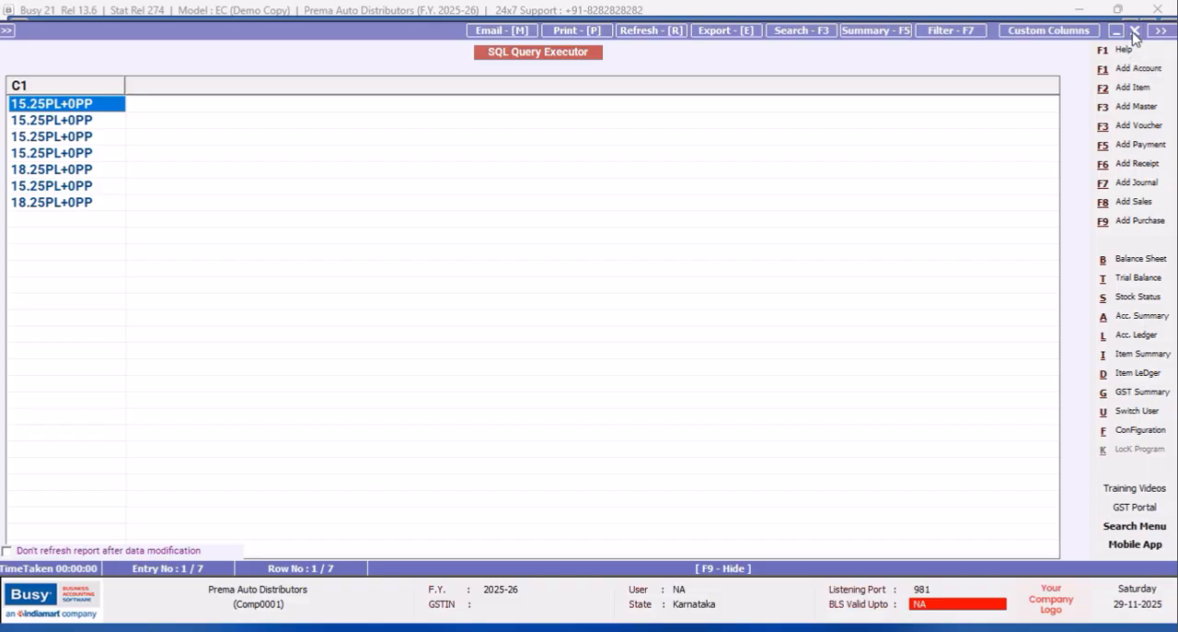
# Return from the results to the DISC query and insert "Translate(" before Tran2.C1.
pyautogui.click(1135, 32)
pyautogui.click(17, 126)
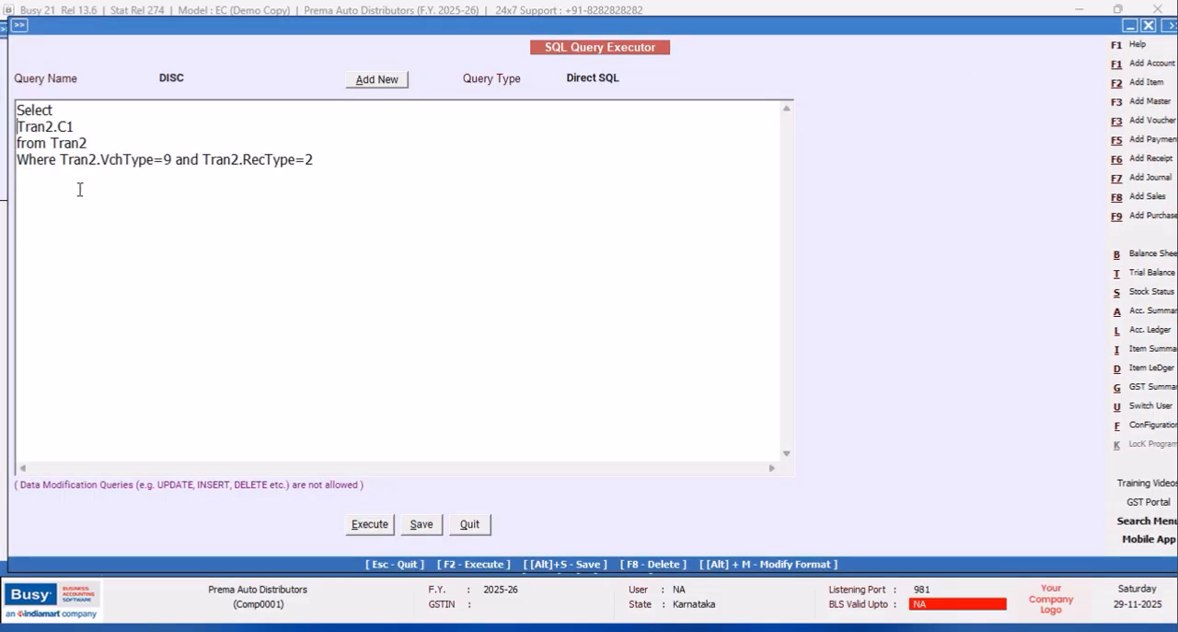
pyautogui.write('Translate(')
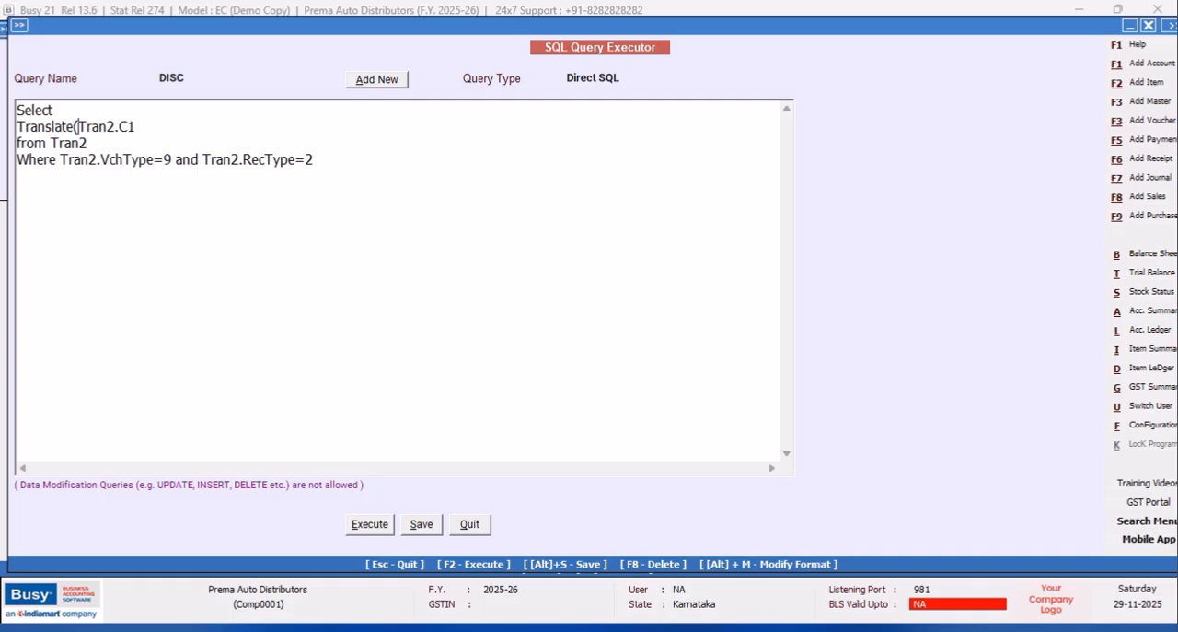
# Complete the Translate function after Tran2.C1 with the arguments 'PL+PP' and five quoted spaces, and close the parenthesis.
pyautogui.click(140, 129)
pyautogui.write(',')
pyautogui.write("'O")
pyautogui.press('BackSpace')
pyautogui.write("PL+PP',''")
pyautogui.press('BackSpace')
pyautogui.press('BackSpace')
pyautogui.press('BackSpace')
pyautogui.press('BackSpace')
pyautogui.press('BackSpace')
pyautogui.press('BackSpace')
pyautogui.press('BackSpace')
pyautogui.write("'")
# Wrap the Translate expression in "Cast(" and " as Varchar)", and execute the DISC query.
pyautogui.click(21, 127)
pyautogui.write('cA')
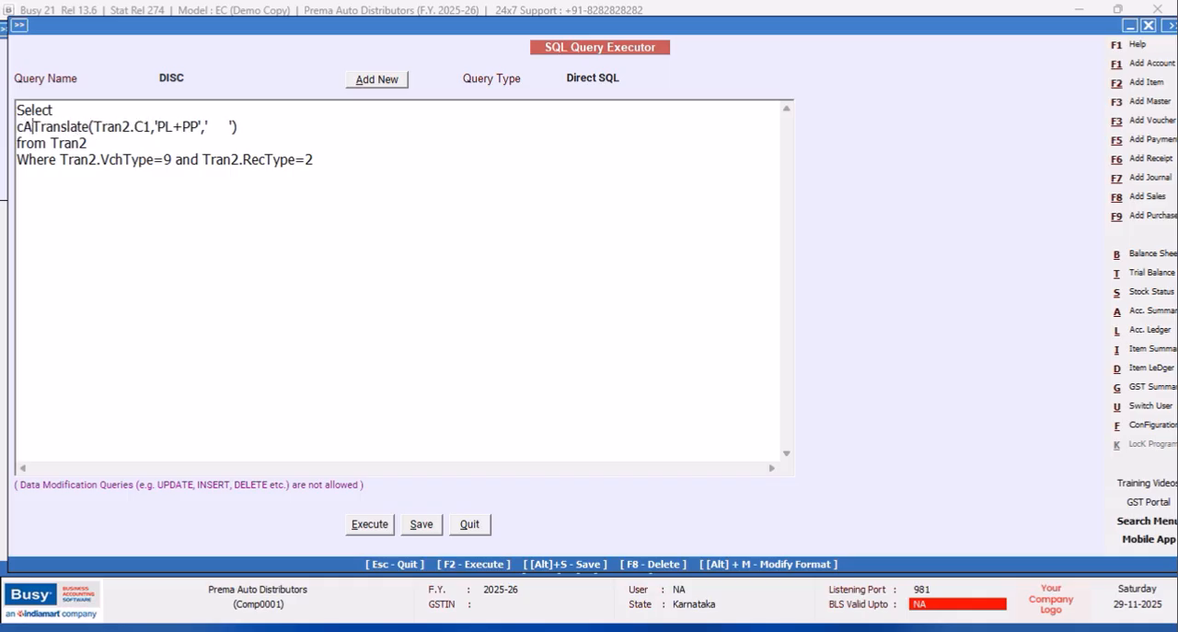
pyautogui.press('BackSpace')
pyautogui.press('BackSpace')
pyautogui.write('Cast')
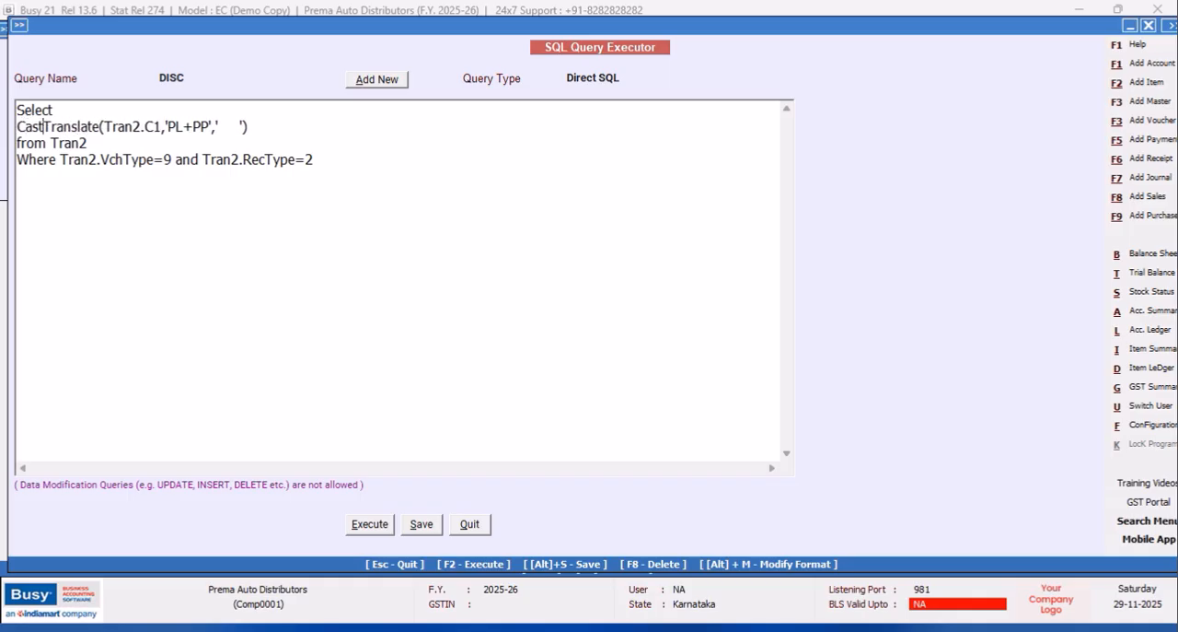
pyautogui.write('(')
pyautogui.click(302, 122)
pyautogui.write('as Varchar')
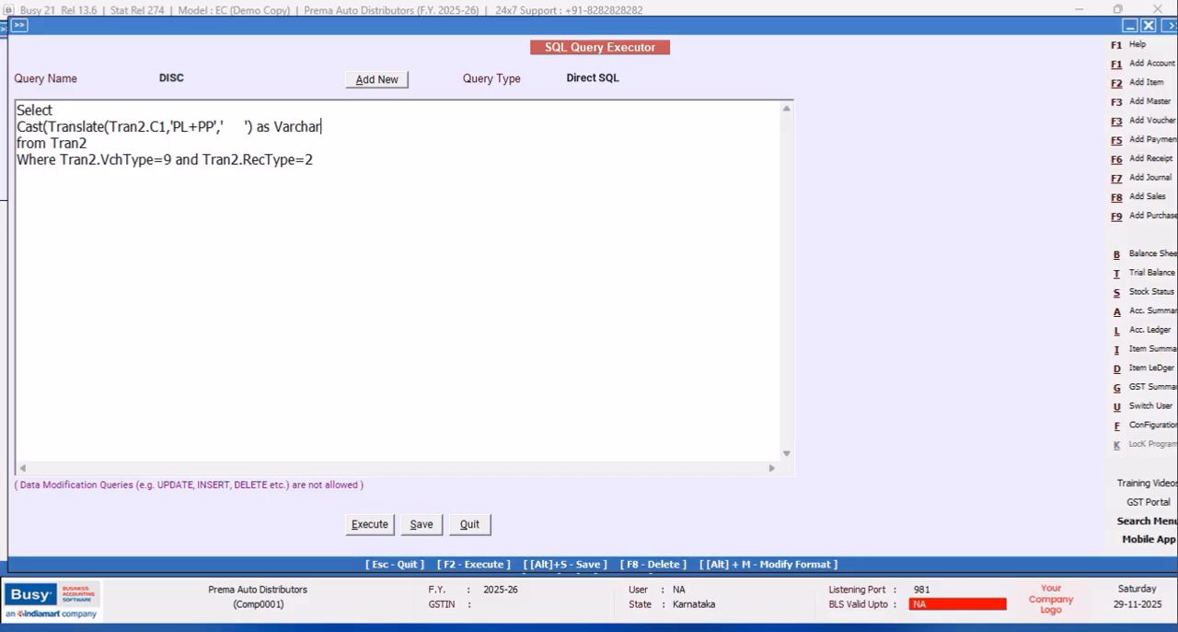
pyautogui.write(')')
pyautogui.click(382, 527)
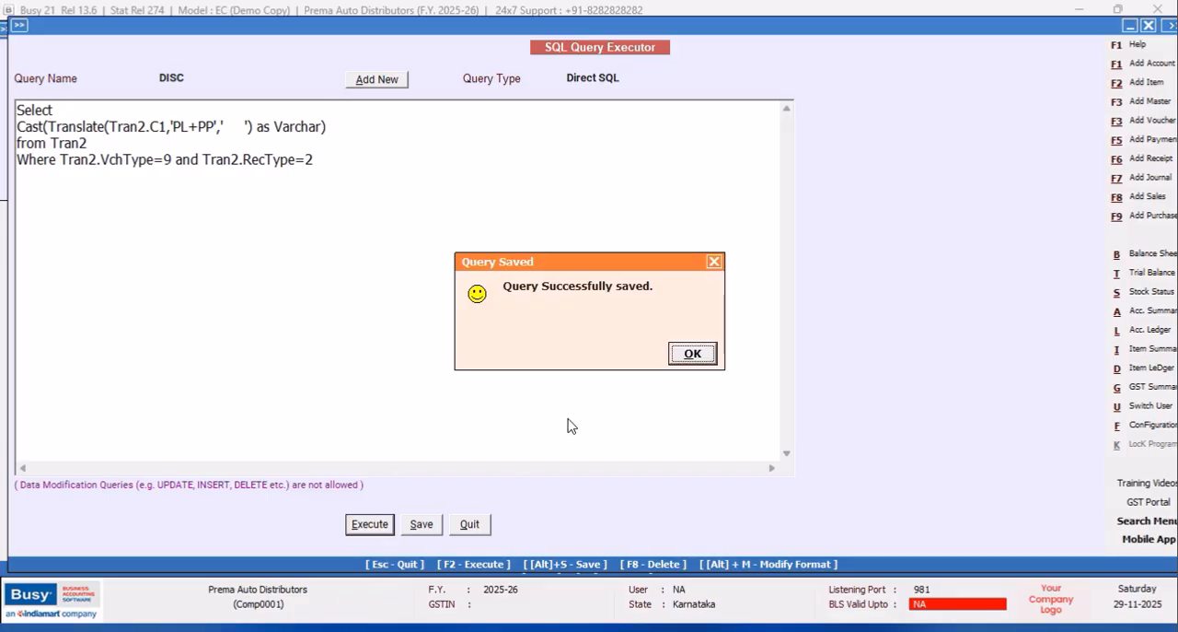
pyautogui.click(692, 353)
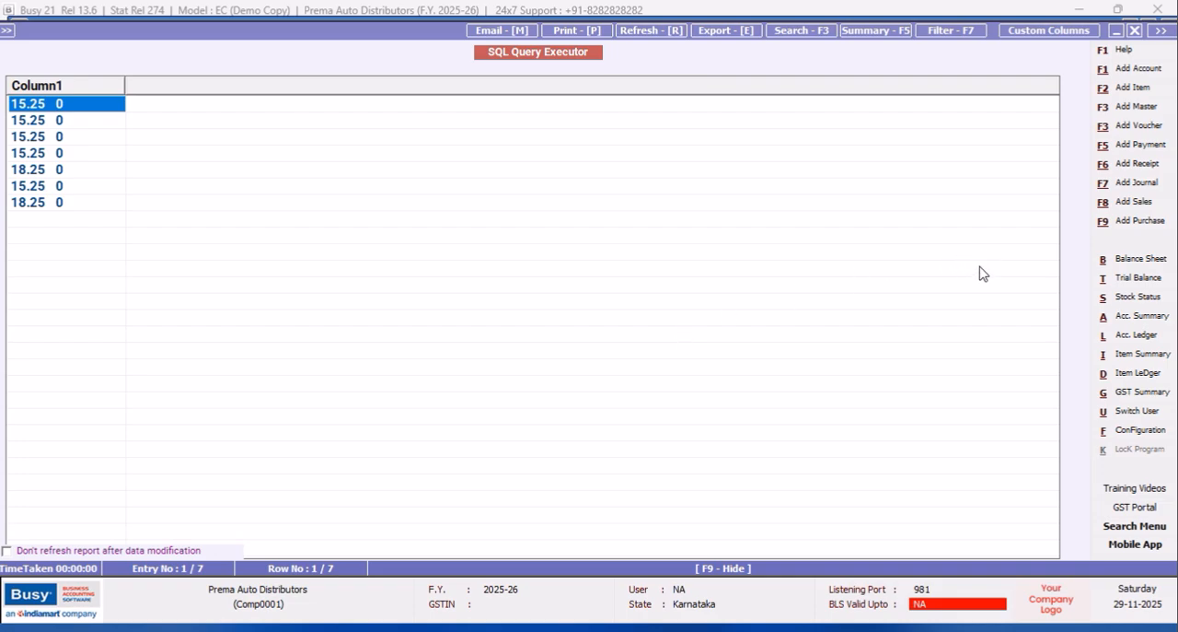
# Return to the DISC query and duplicate the whole Cast expression after a comma on the same line.
pyautogui.click(1135, 31)
pyautogui.click(17, 127)
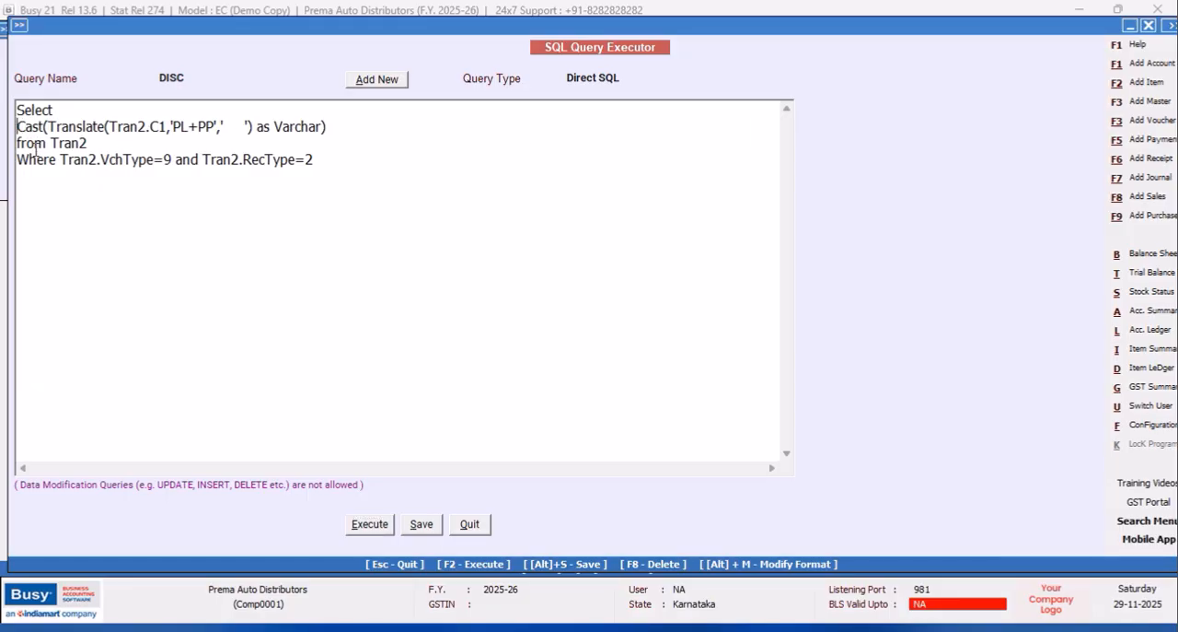
pyautogui.moveTo(332, 126); pyautogui.dragTo(17, 126)
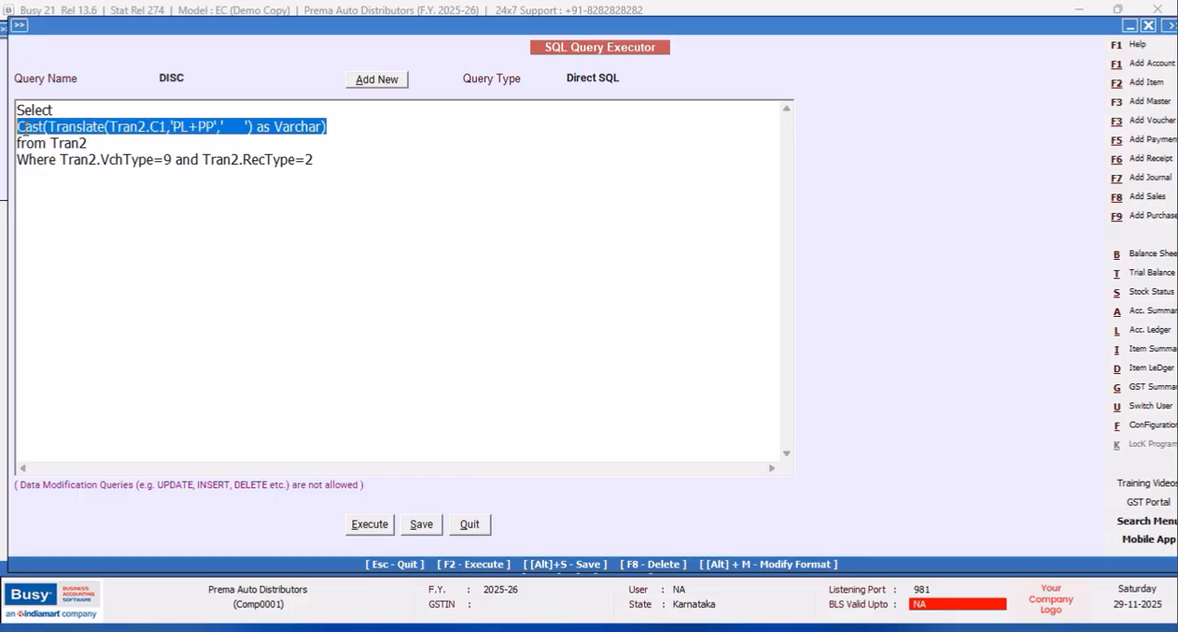
pyautogui.rightClick(38, 128)
pyautogui.click(98, 194)
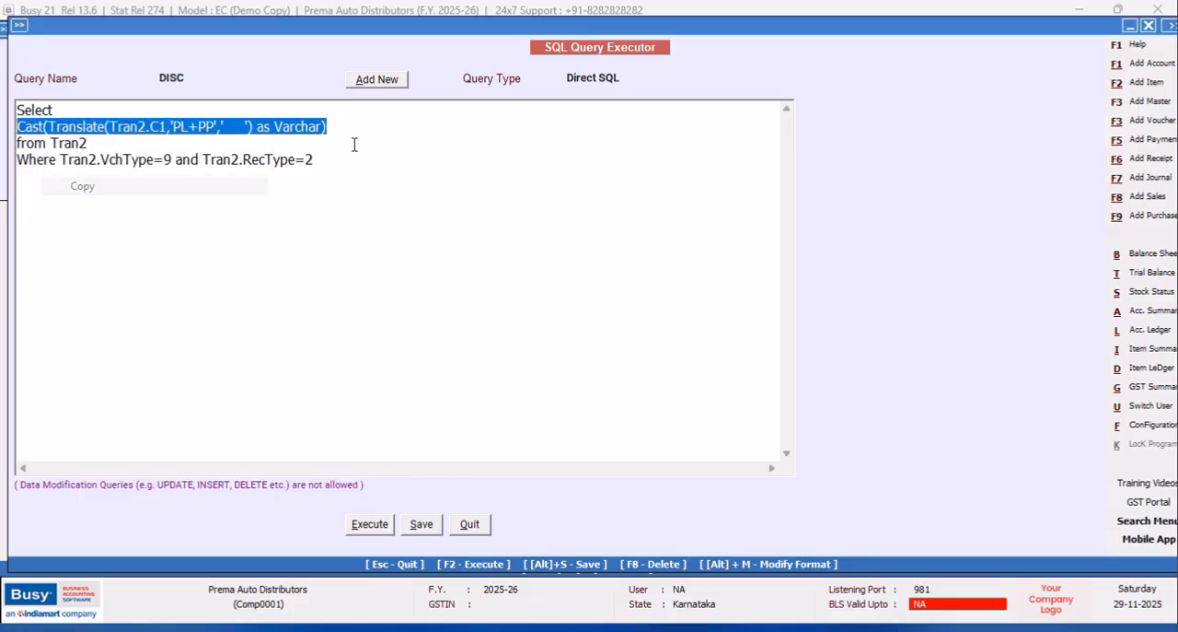
pyautogui.click(381, 123)
pyautogui.write(',')
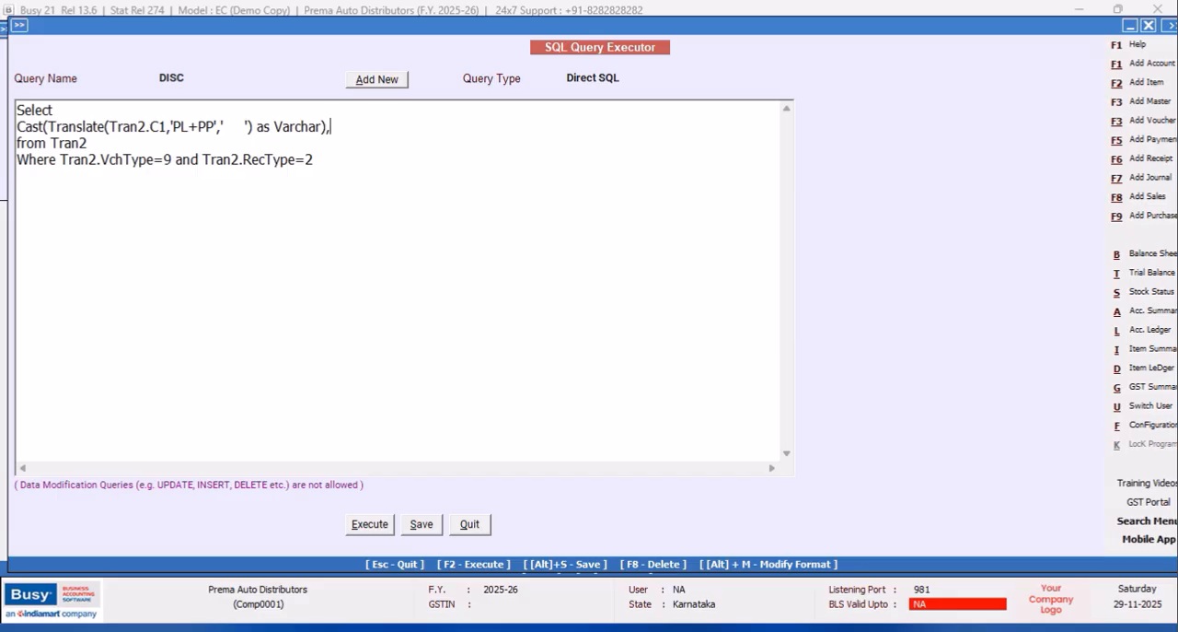
pyautogui.hotkey('ctrl', 'v')
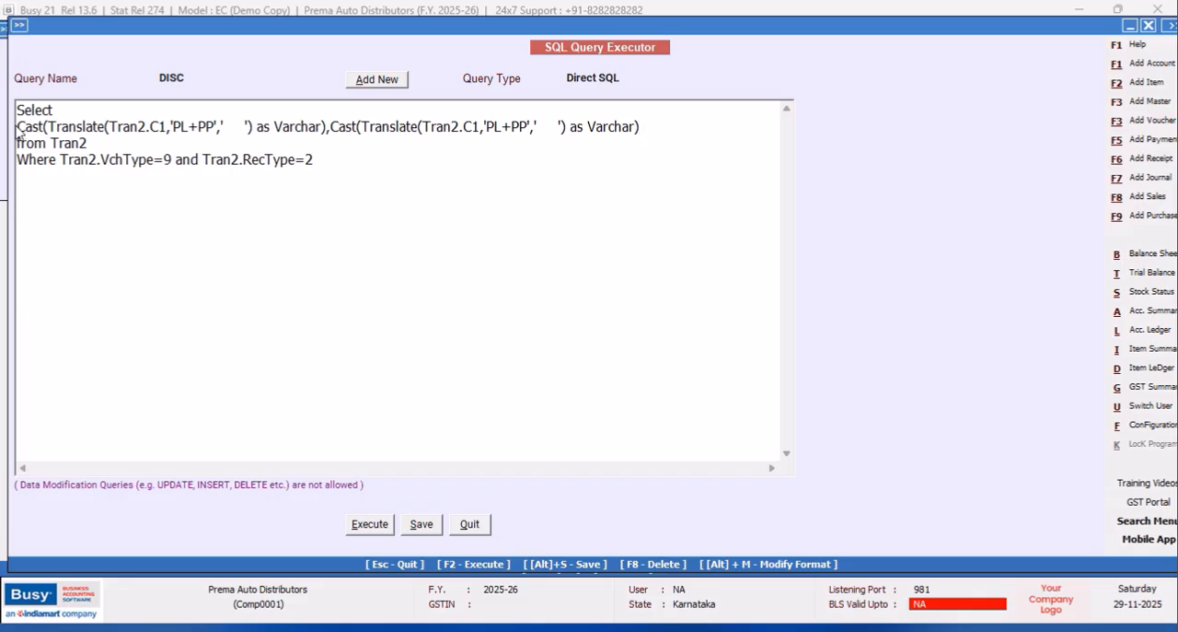
# Wrap the first Cast expression in a Left function with a length of 5, keeping a comma before the second expression.
pyautogui.write('Left')
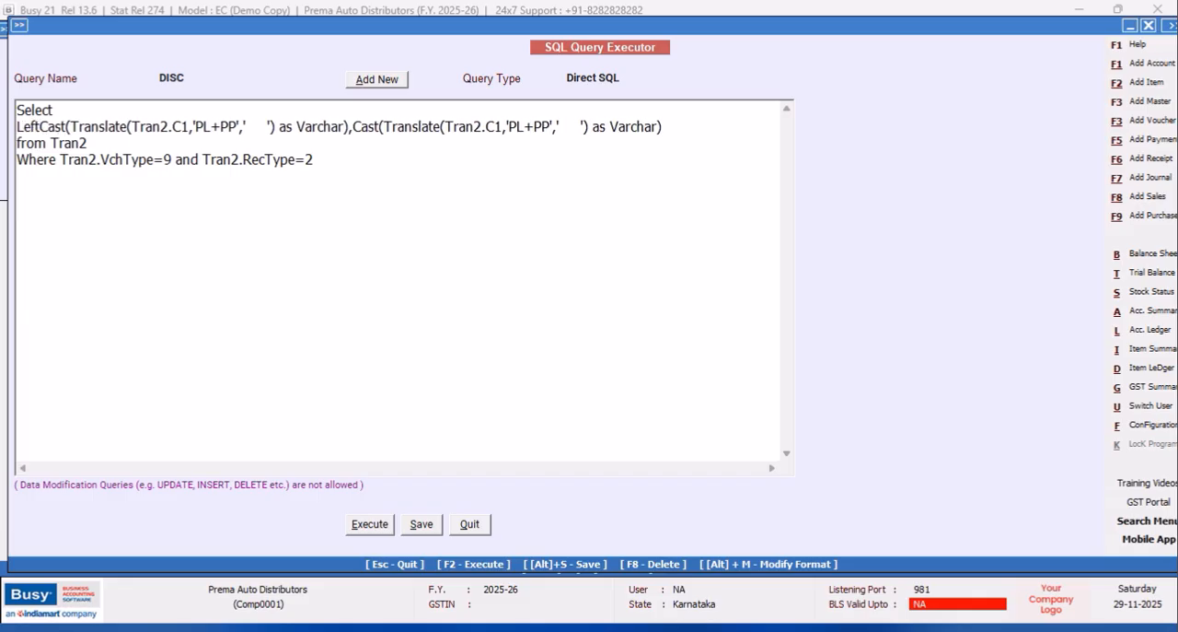
pyautogui.write('(')
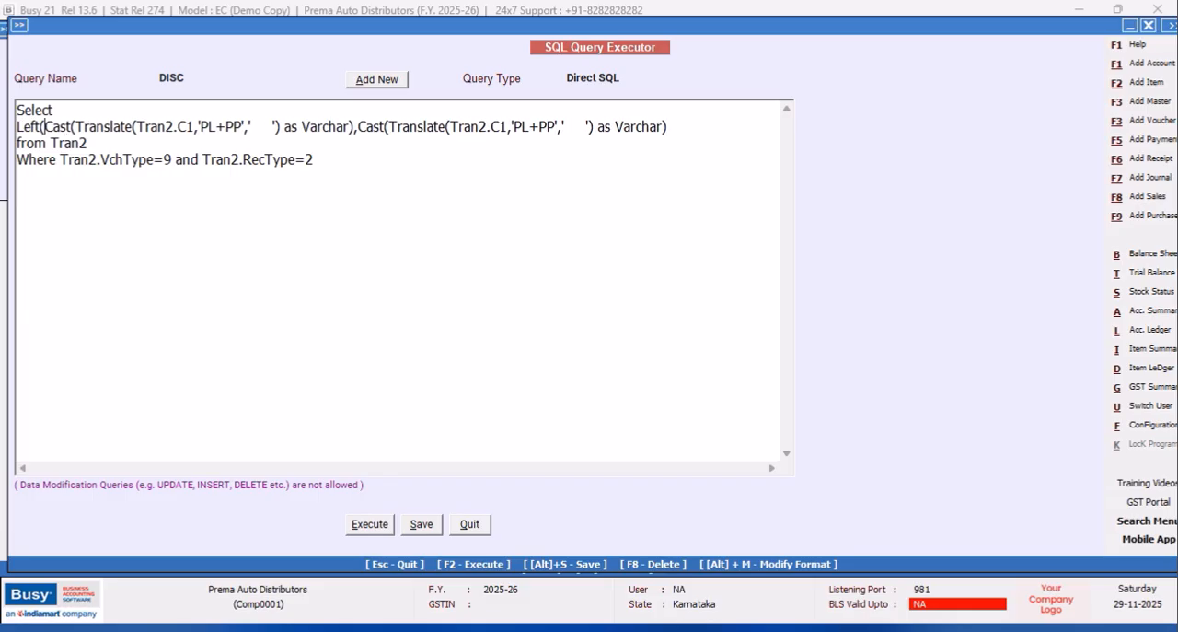
pyautogui.click(356, 126)
pyautogui.write(',5')
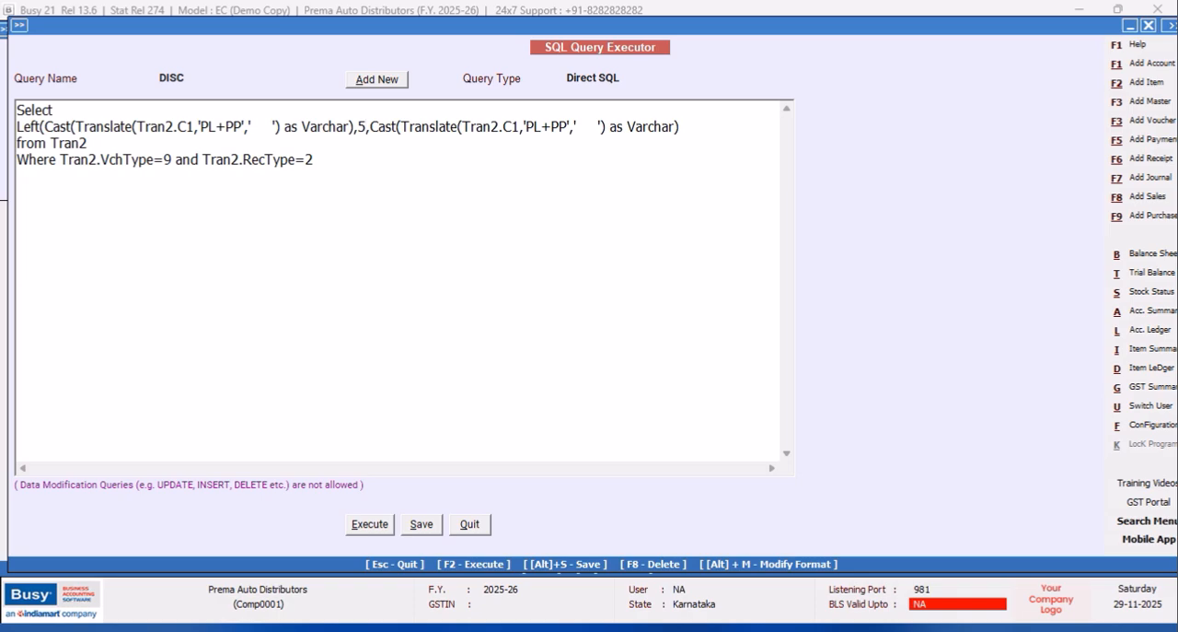
pyautogui.write('),')
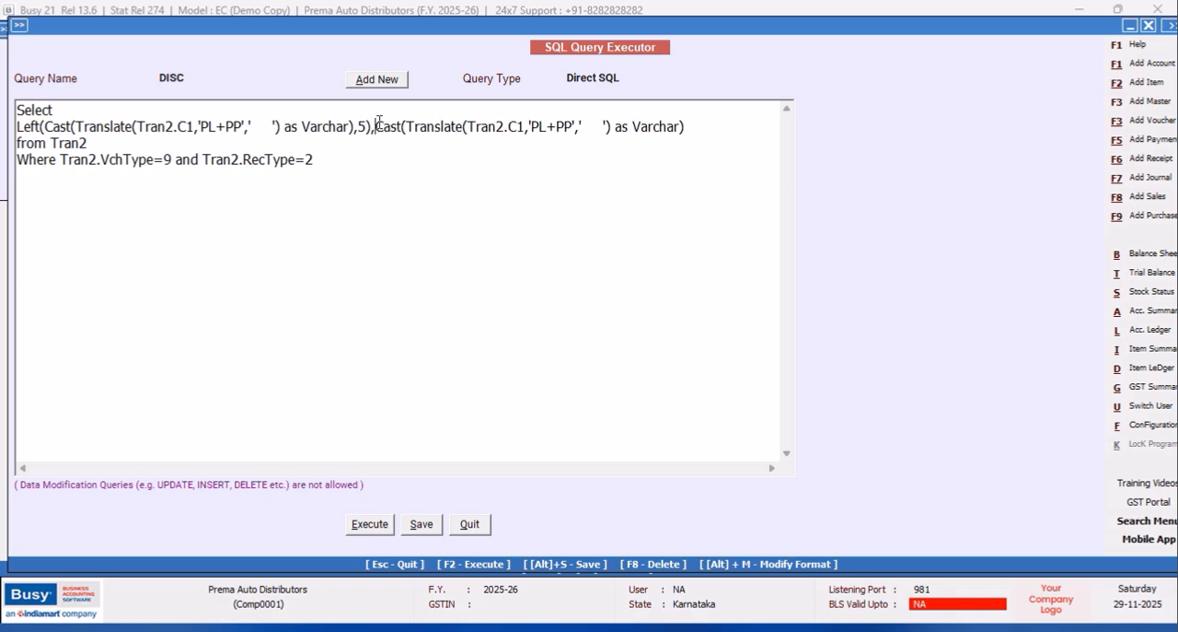
pyautogui.write('r')
# Wrap the second Cast expression in a Right function with a length of 5, and execute the DISC query.
pyautogui.press('BackSpace')
pyautogui.write('Right')
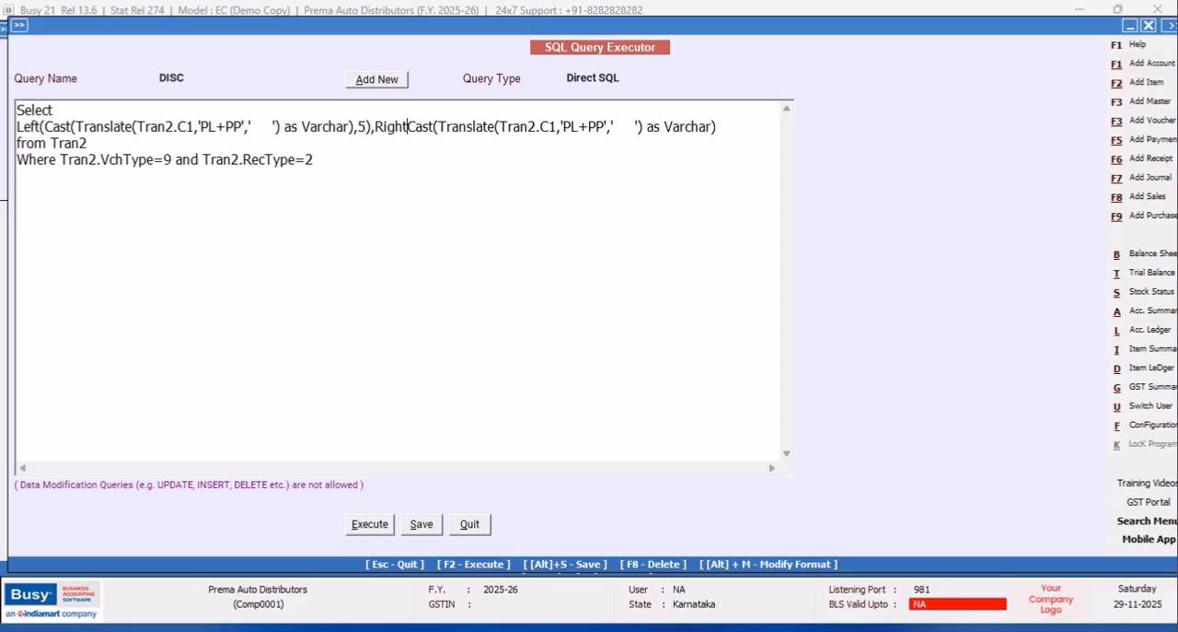
pyautogui.write('(')
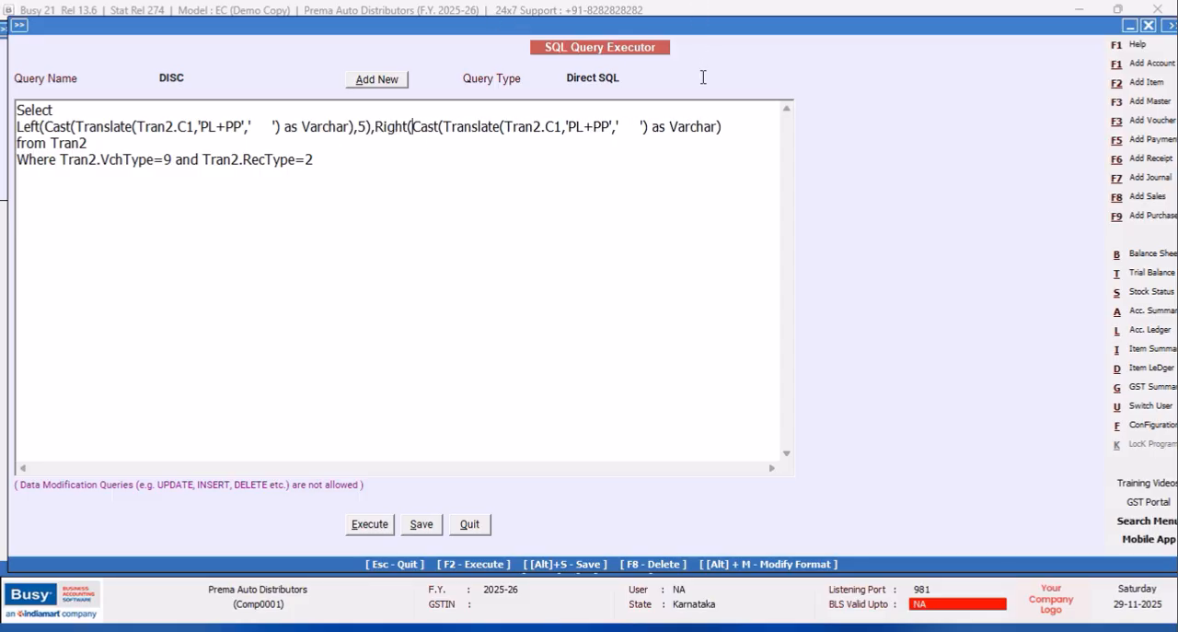
pyautogui.click(730, 127)
pyautogui.write(',5')
pyautogui.click(387, 528)
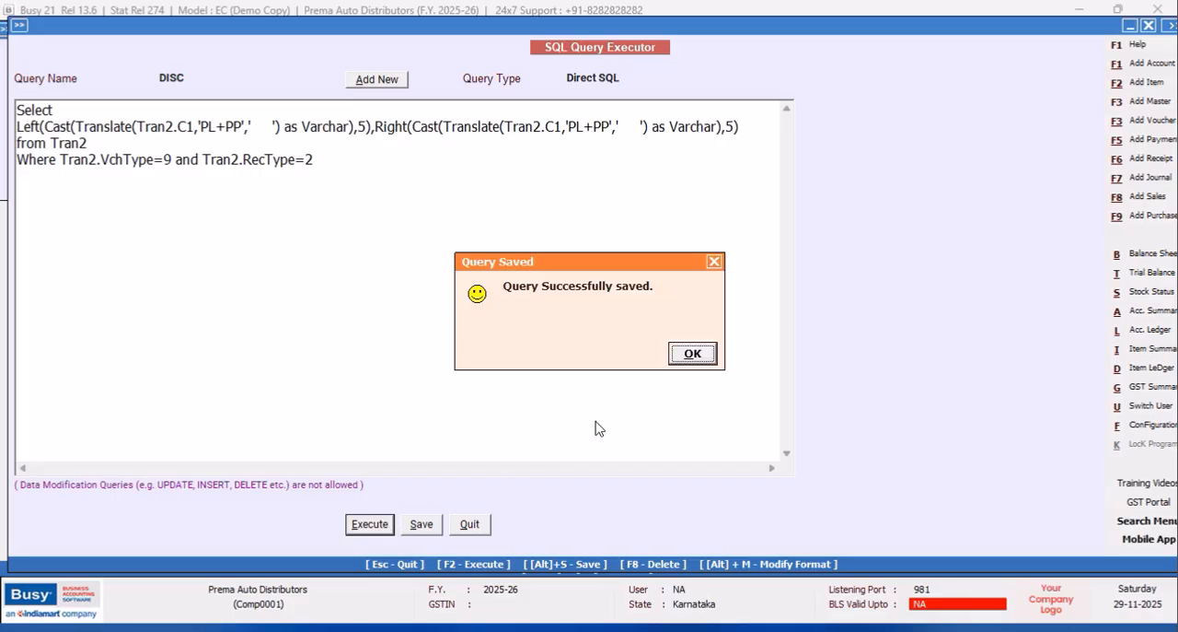
pyautogui.click(712, 355)
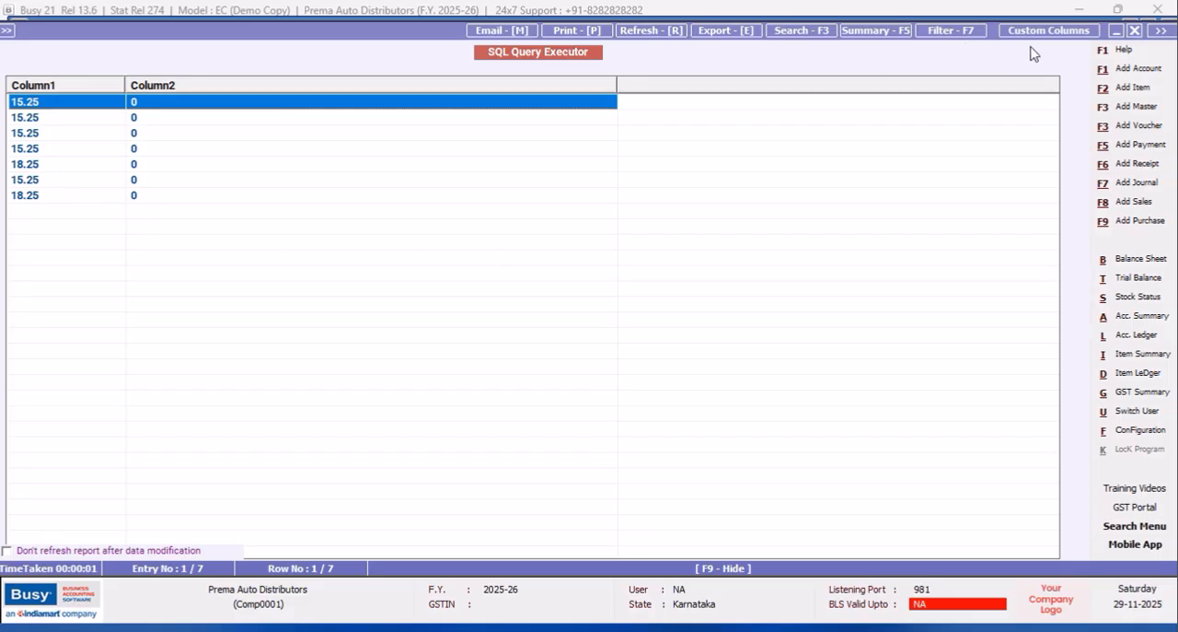
# Close the query results, save the DISC query and quit the SQL Query Executor.
pyautogui.click(1136, 30)
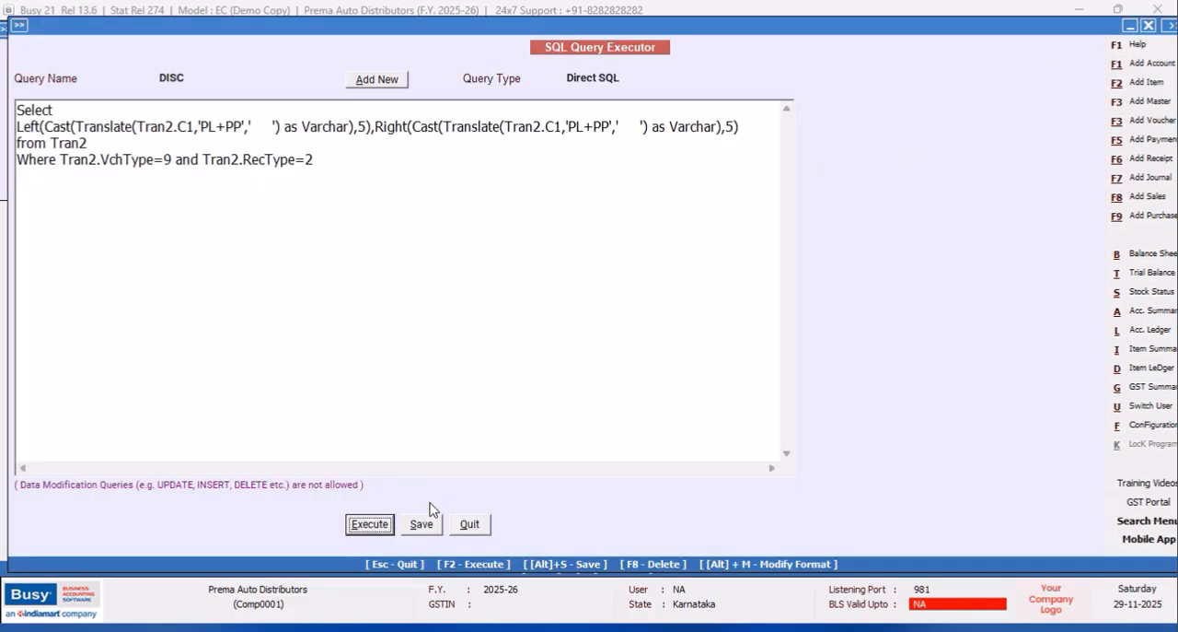
pyautogui.click(416, 528)
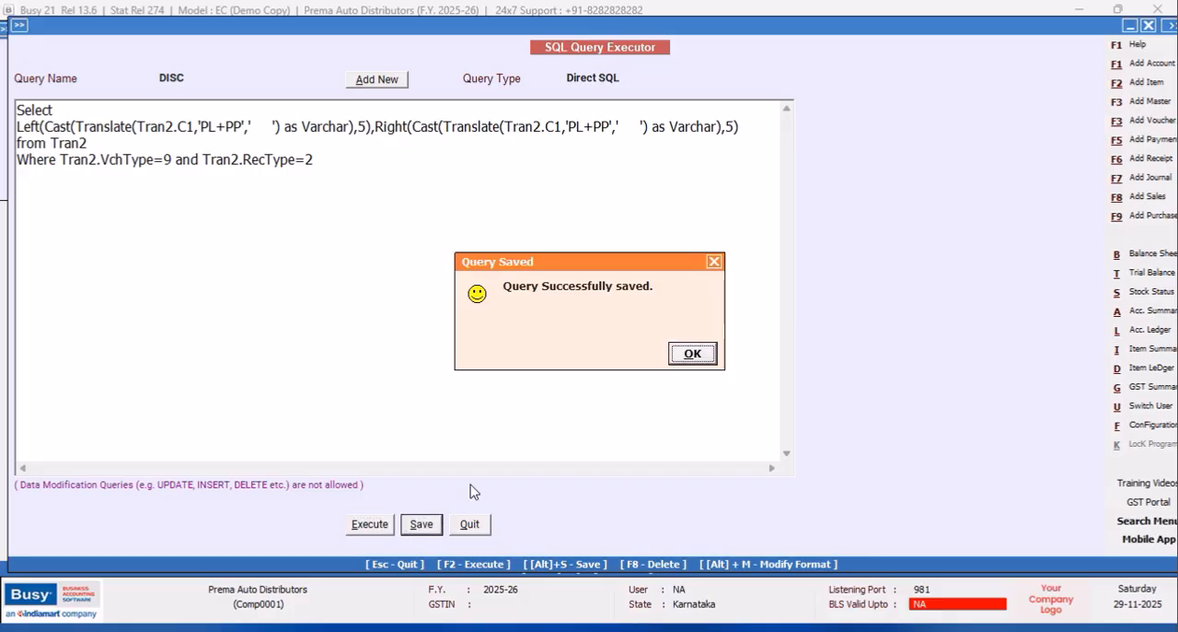
pyautogui.click(709, 356)
pyautogui.click(468, 528)
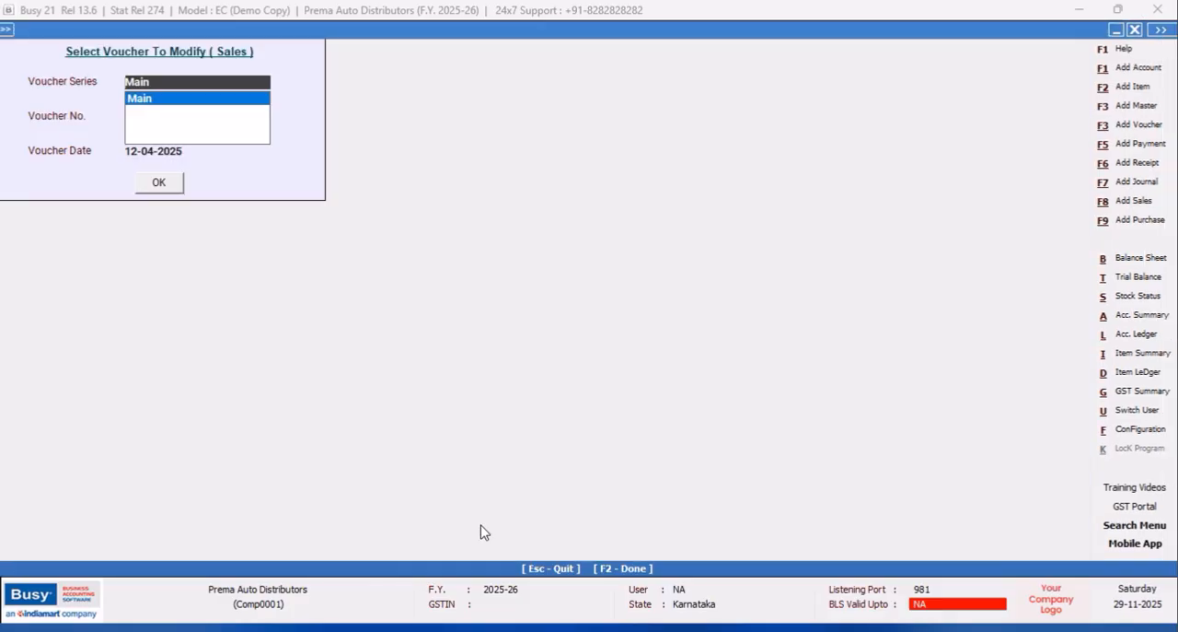
# Open Main series sales voucher 1 for modification and open the item master of Sylencer Chethak from its item line.
pyautogui.click(152, 186)
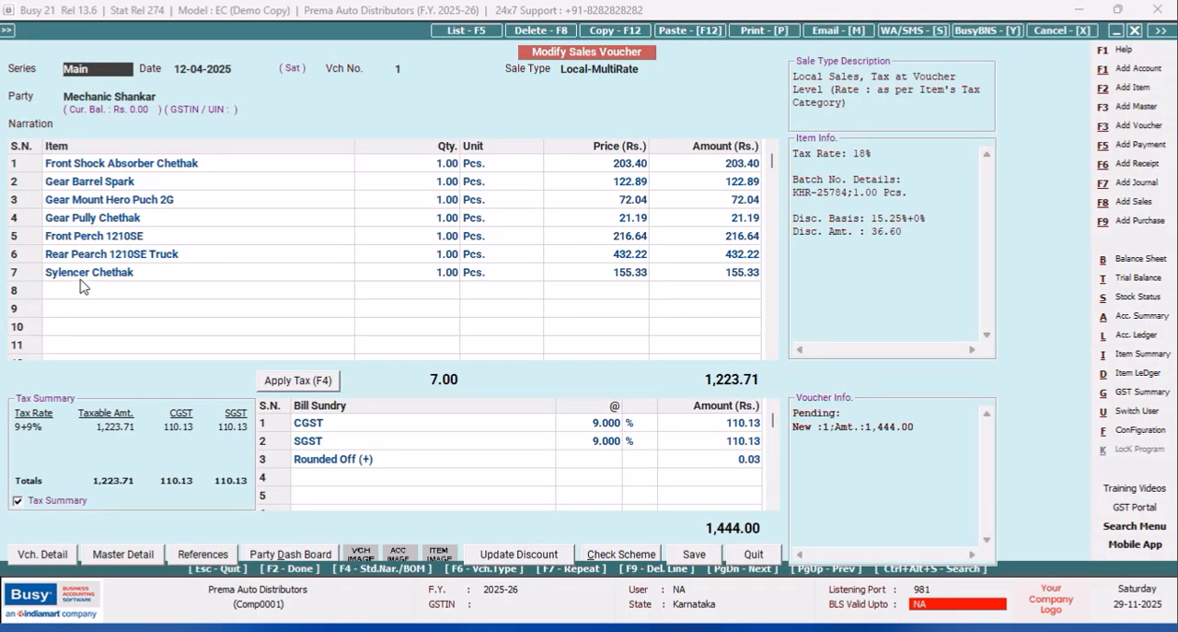
pyautogui.click(124, 276)
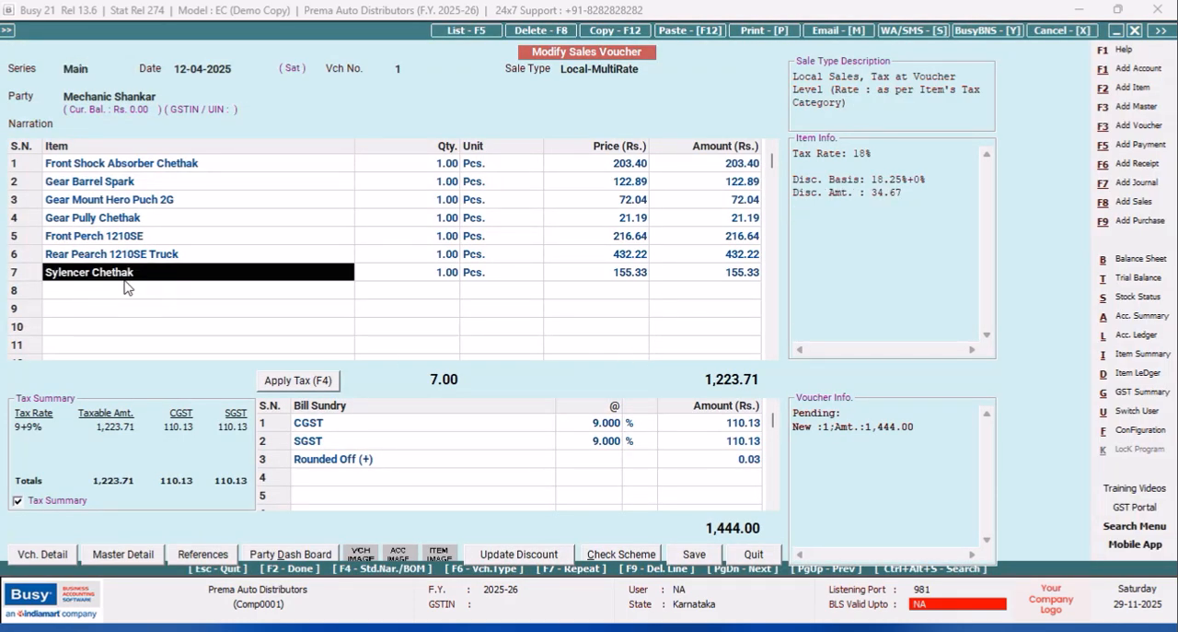
pyautogui.hotkey('alt', 'm')
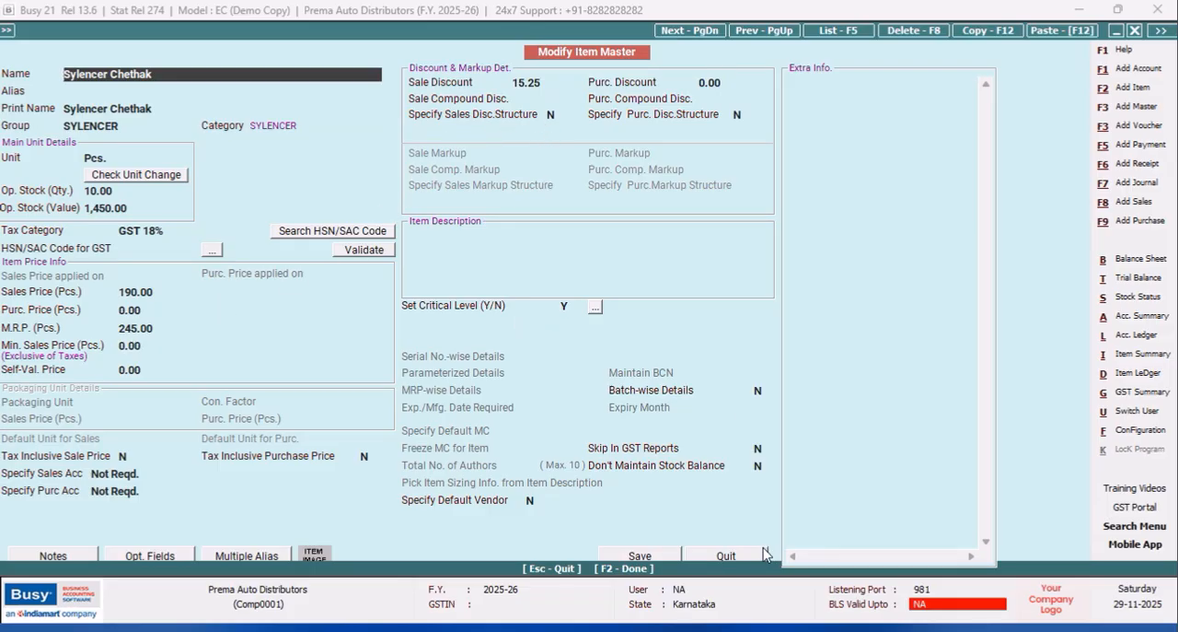
# View the optional fields of Sylencer Chethak, close them without a change and save the item master.
pyautogui.click(728, 560)
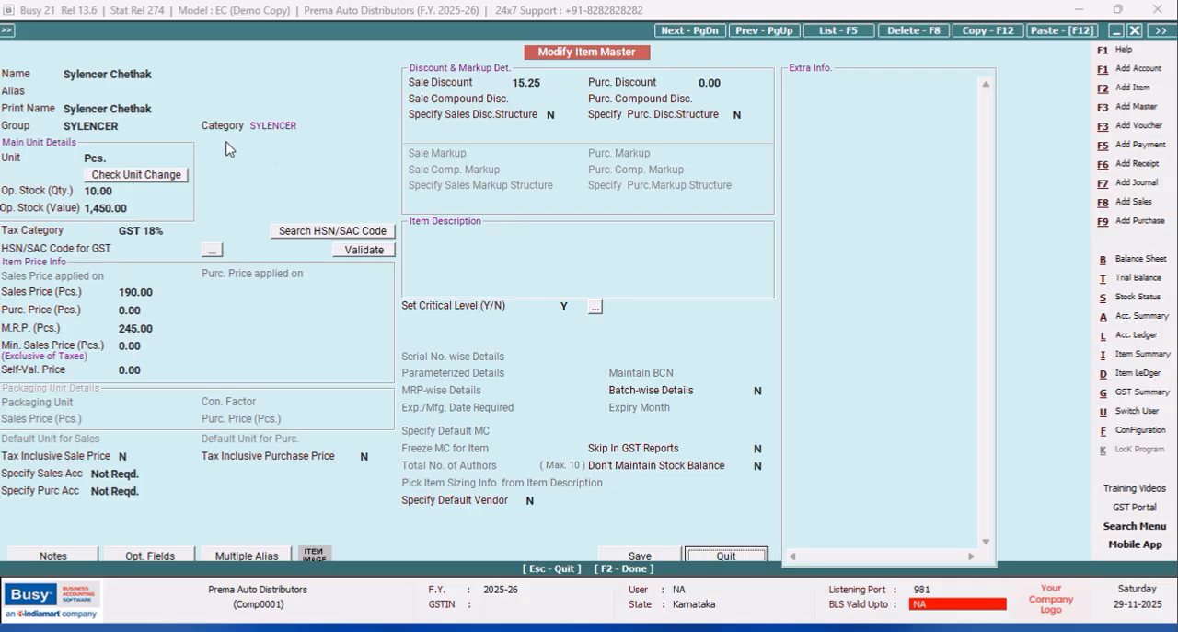
pyautogui.click(175, 110)
pyautogui.press('Return')
pyautogui.press('Return')
pyautogui.press('Return')
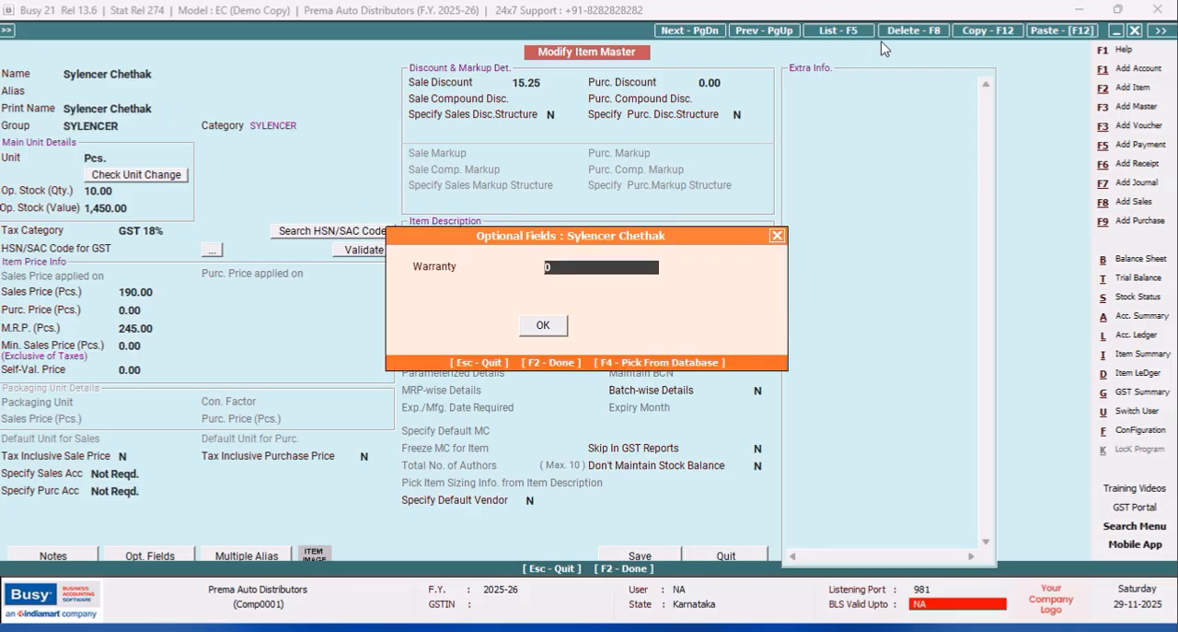
pyautogui.click(778, 235)
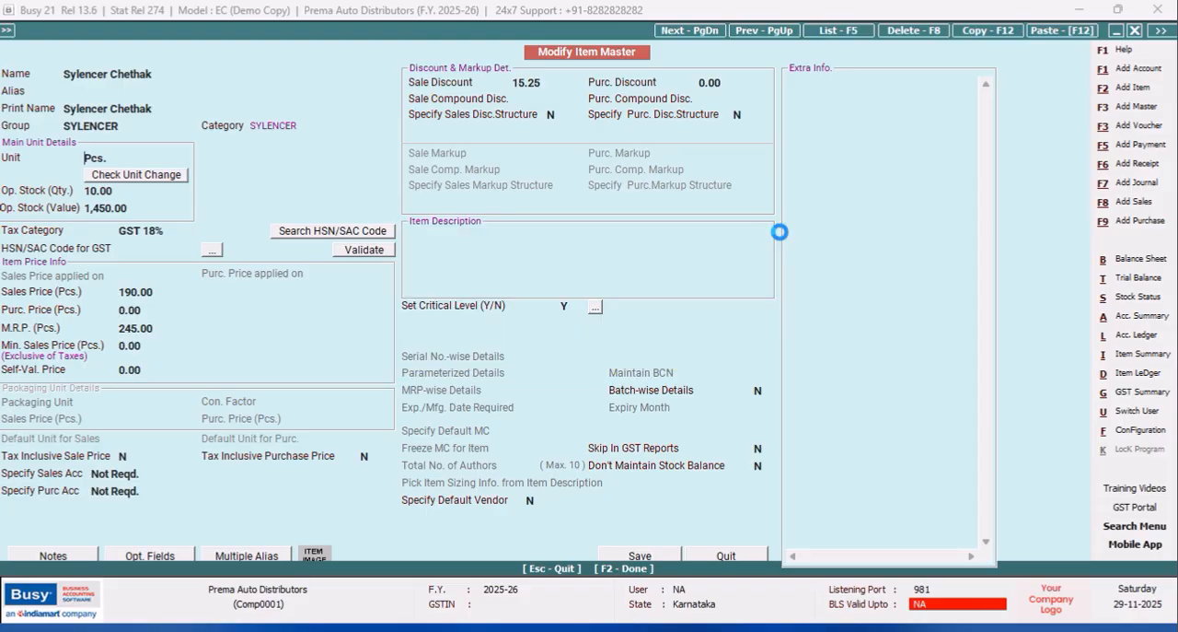
pyautogui.click(555, 376)
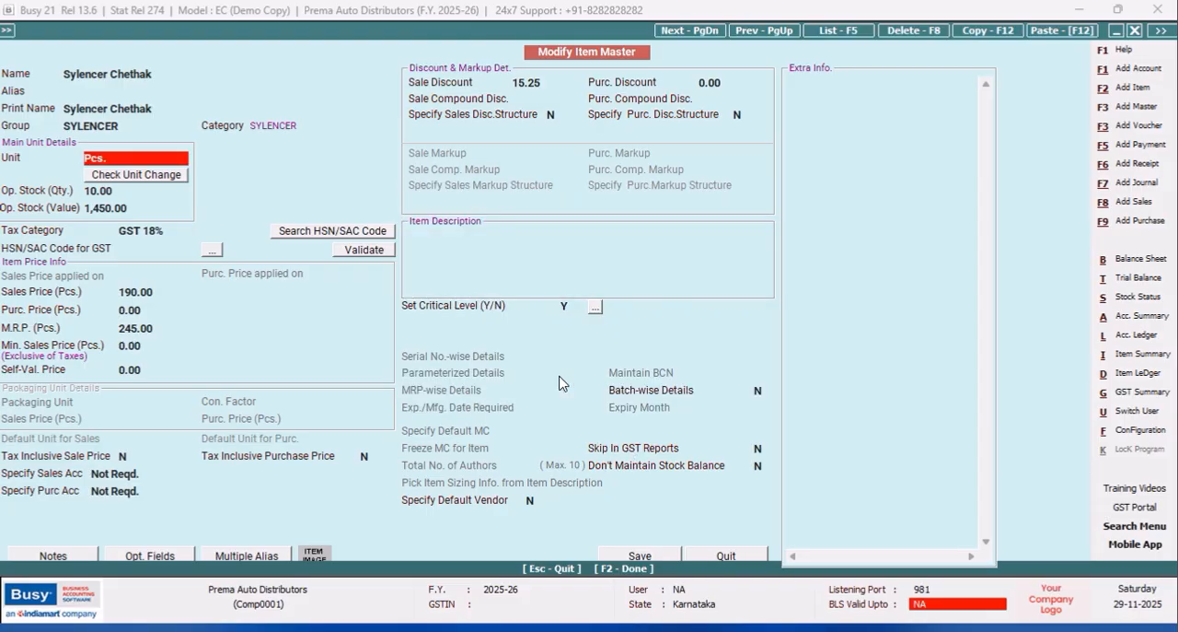
pyautogui.click(640, 556)
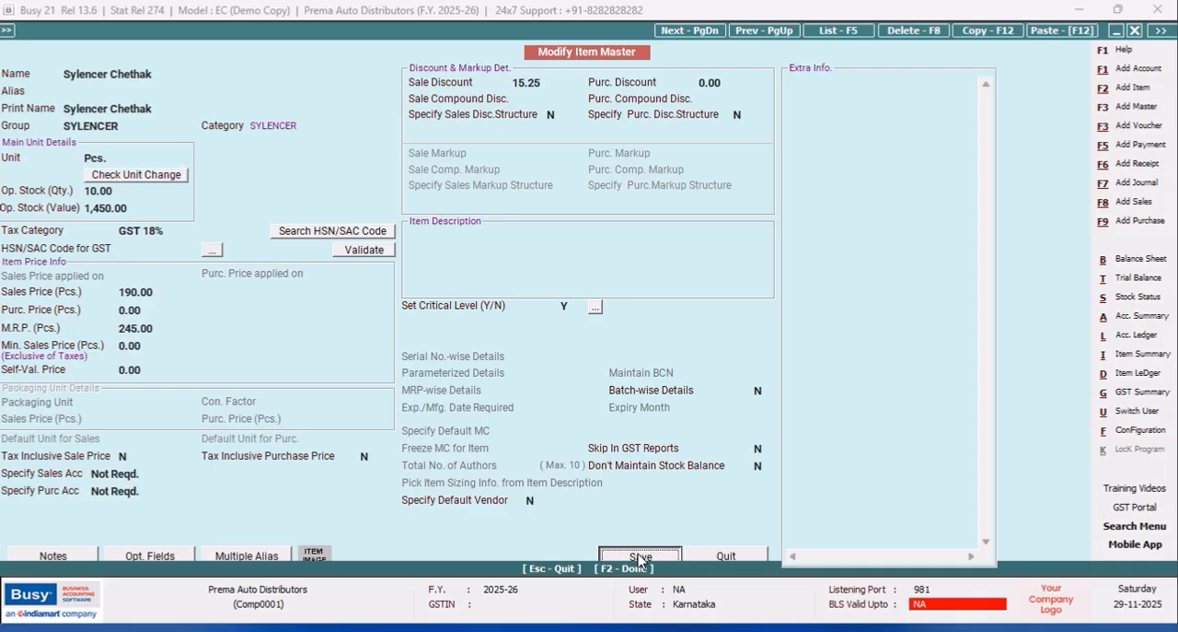
pyautogui.click(640, 358)
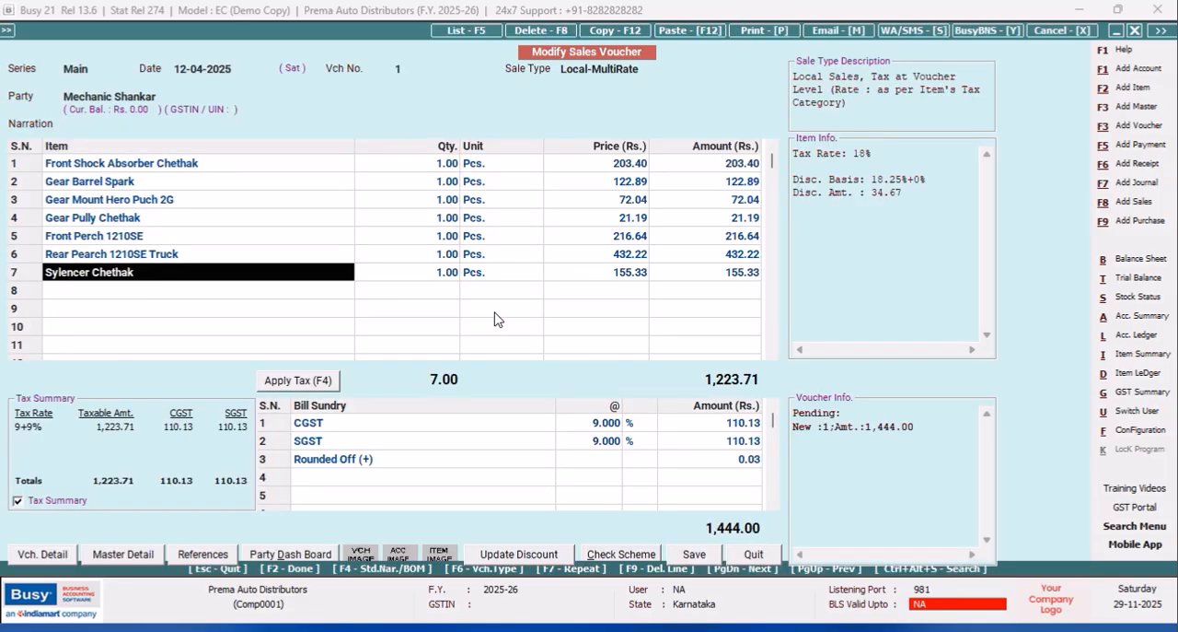
# Check the item master of Rear Pearch 1210SE Truck from the voucher and return to the voucher.
pyautogui.click(164, 263)
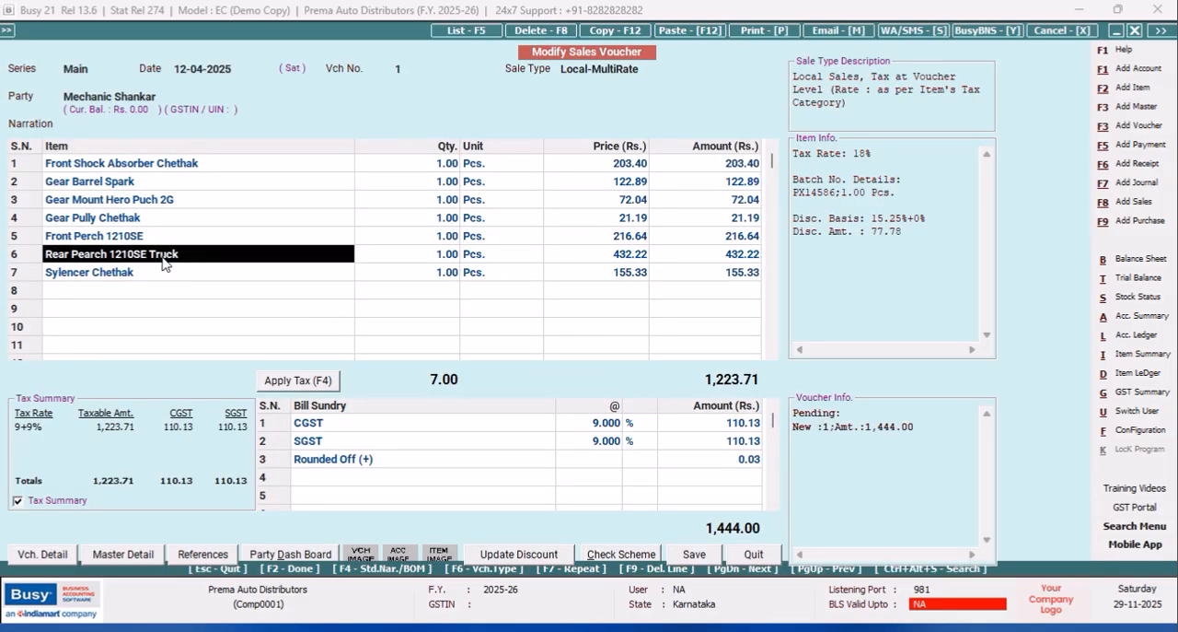
pyautogui.hotkey('alt', 'm')
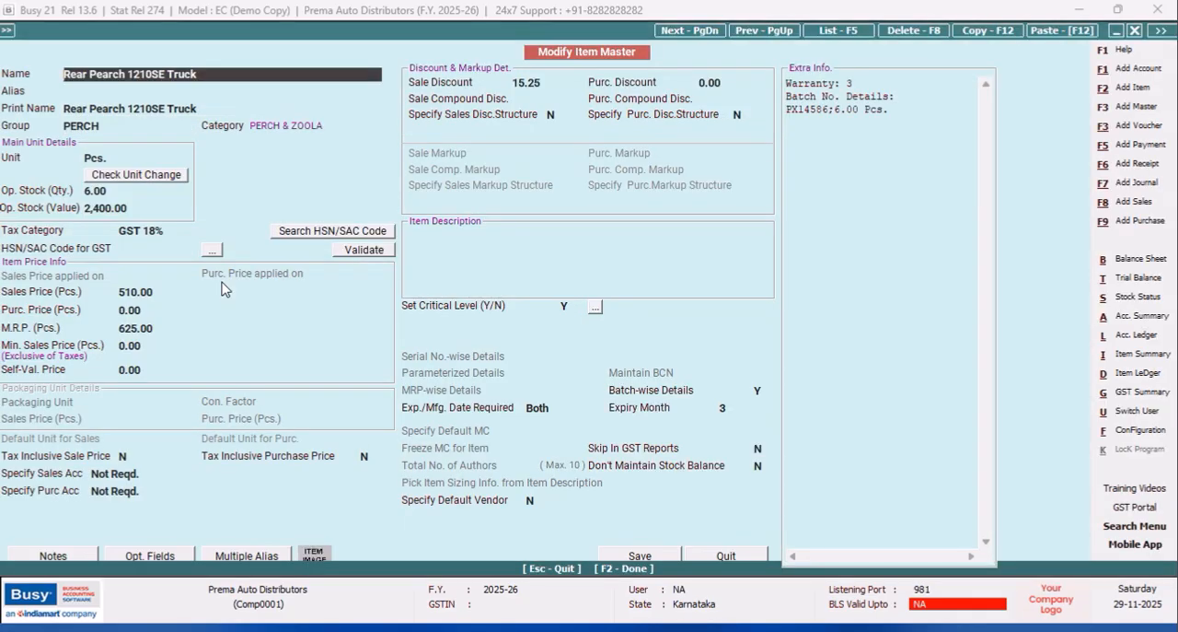
pyautogui.click(727, 555)
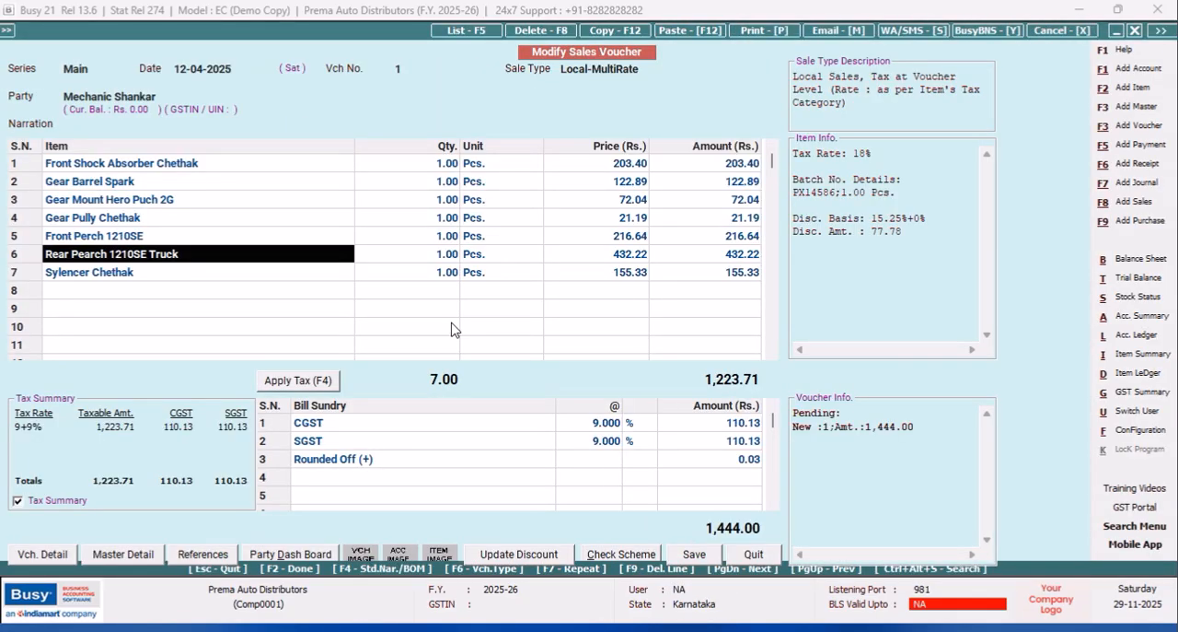
# Check the item masters of Front Perch 1210SE, Gear Pully Chethak and Gear Mount Hero Puch 2G from their voucher lines.
pyautogui.click(184, 237)
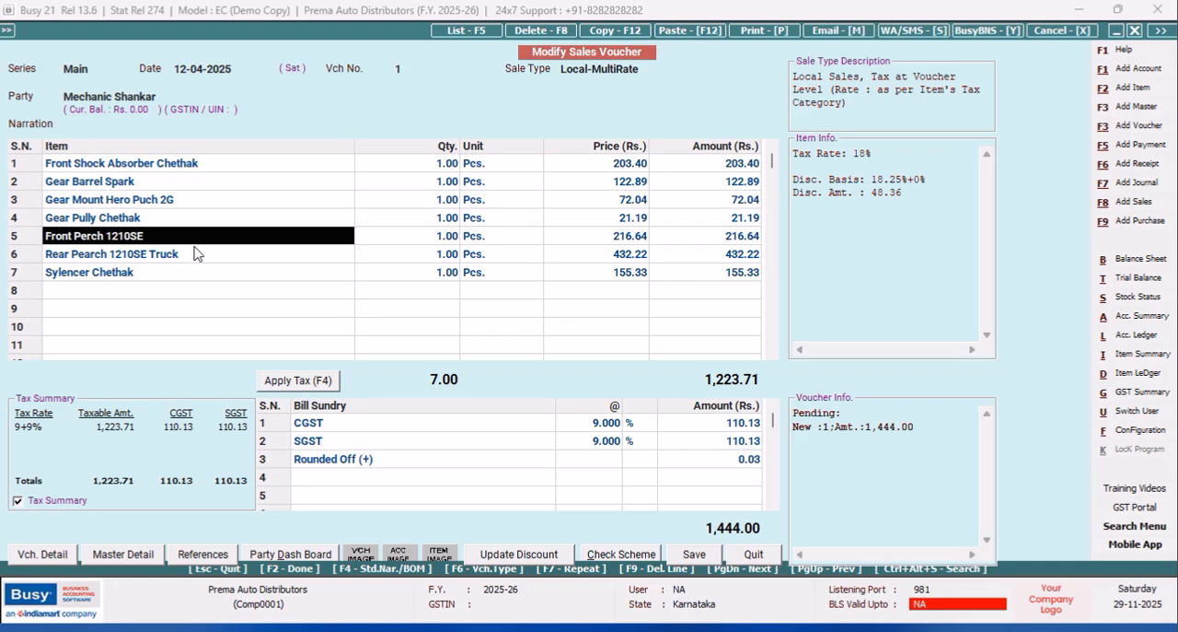
pyautogui.hotkey('alt', 'm')
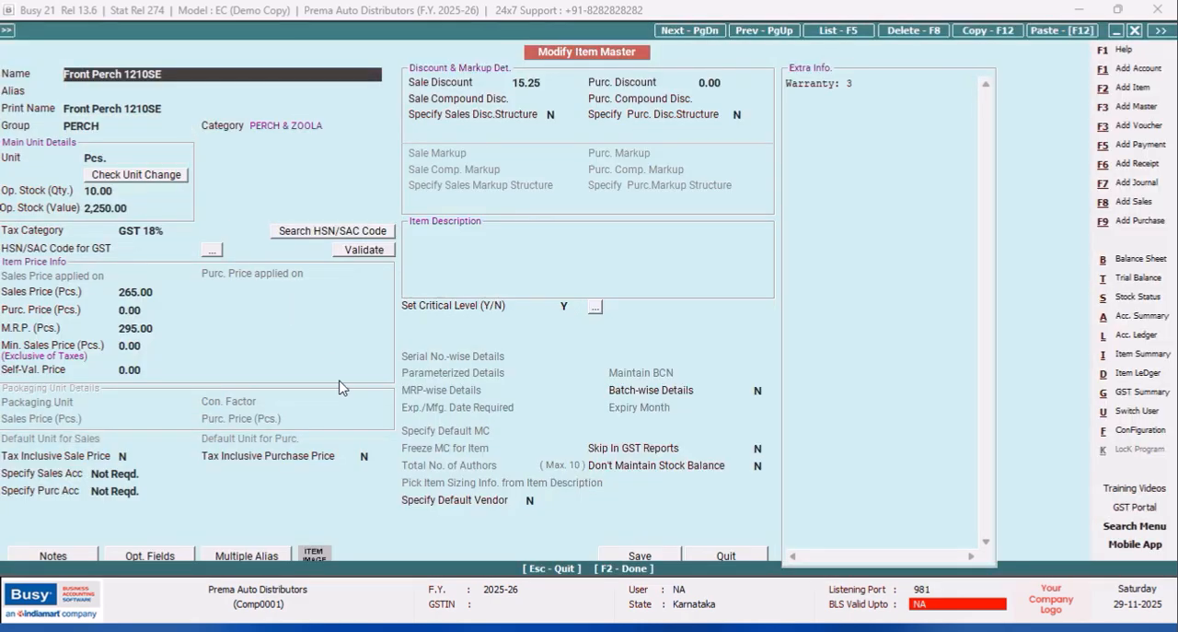
pyautogui.click(728, 555)
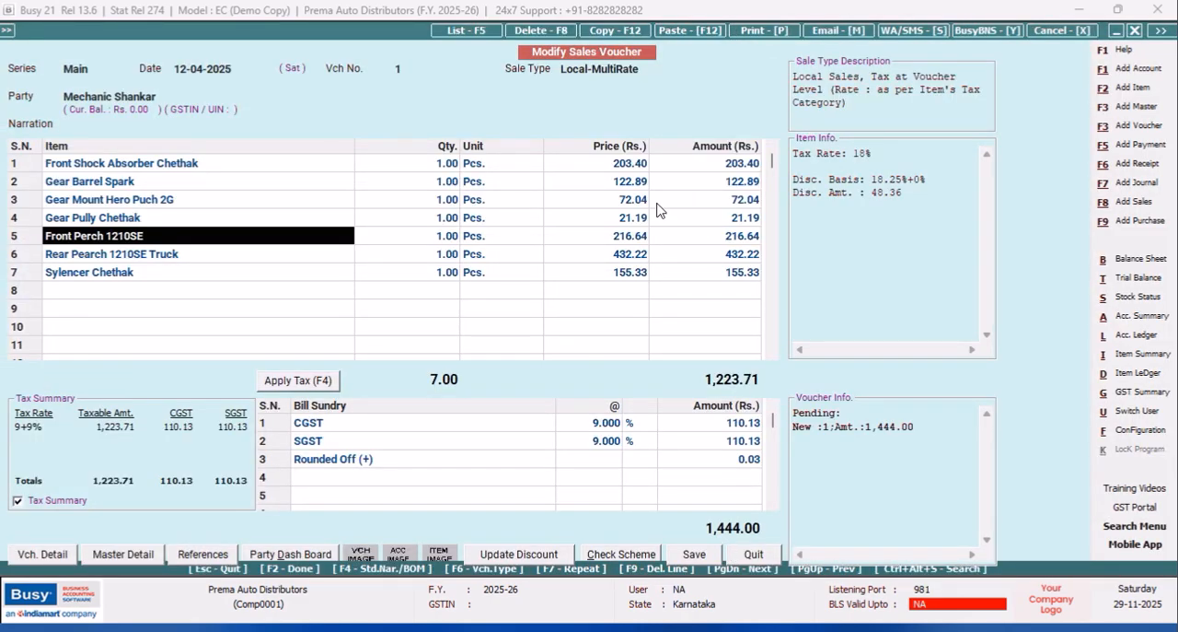
pyautogui.click(126, 218)
pyautogui.hotkey('alt', 'm')
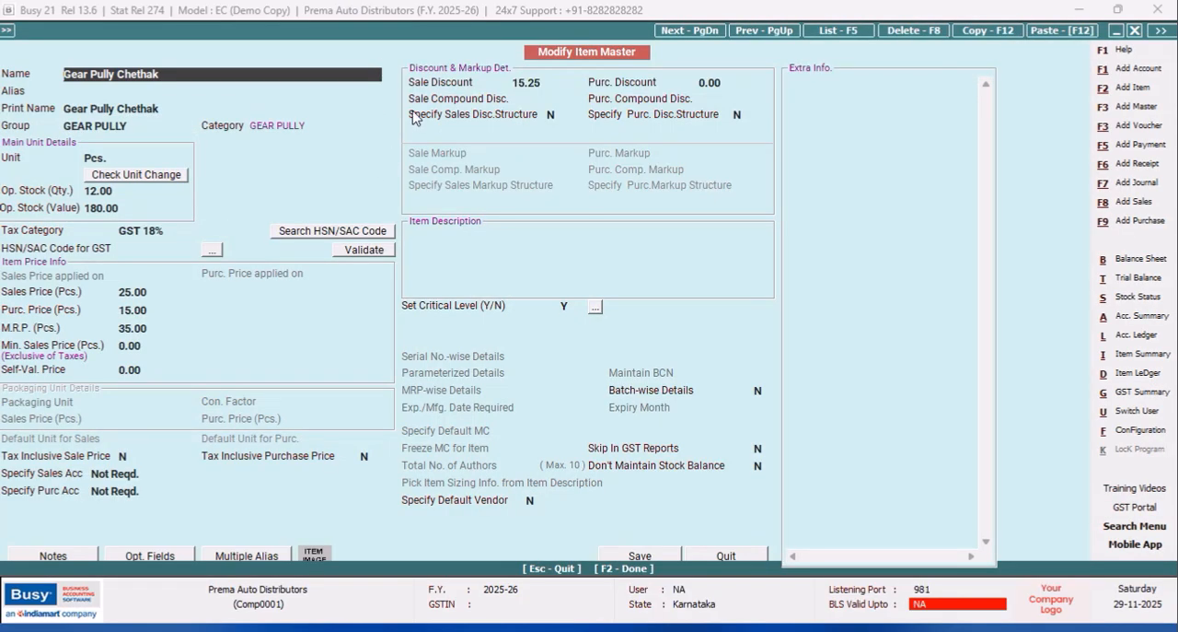
pyautogui.click(728, 556)
pyautogui.click(164, 206)
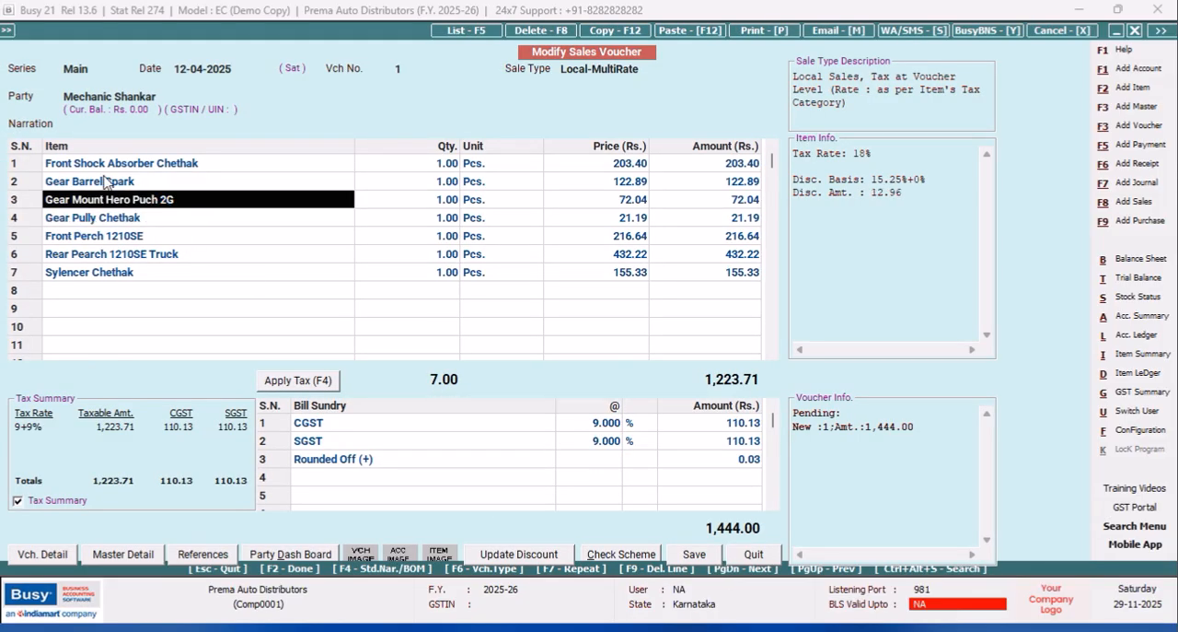
pyautogui.hotkey('alt', 'm')
pyautogui.click(706, 558)
# Reopen Main series sales voucher 1, check its invoice in the print preview and close the voucher without a change.
pyautogui.click(753, 554)
pyautogui.click(224, 112)
pyautogui.click(159, 183)
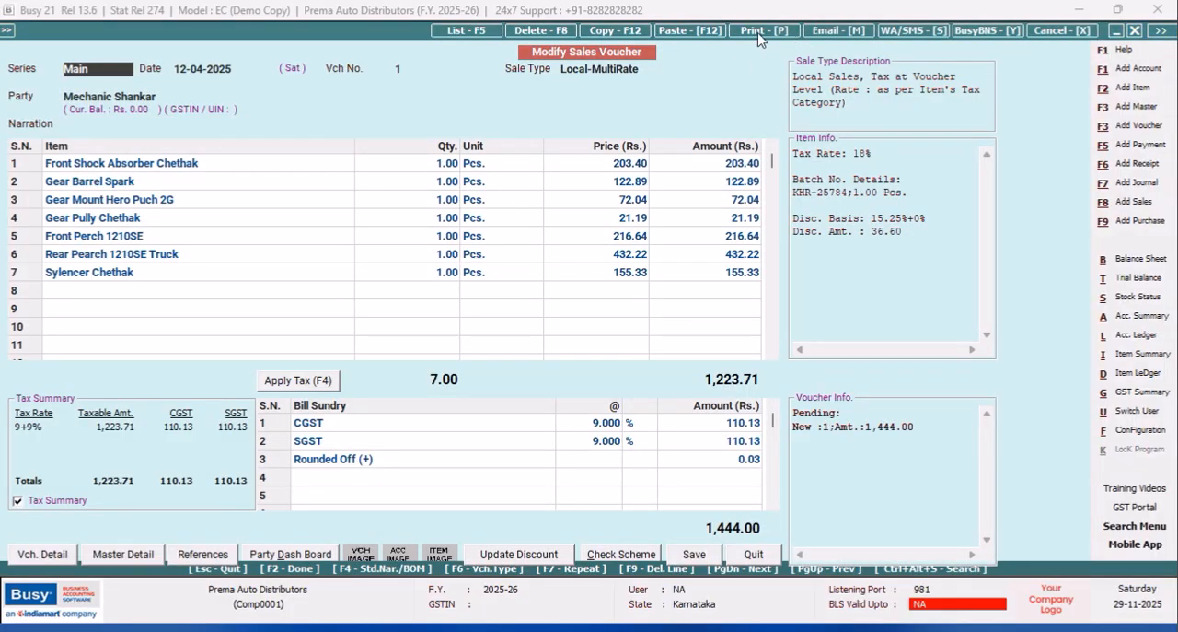
pyautogui.click(753, 31)
pyautogui.click(569, 335)
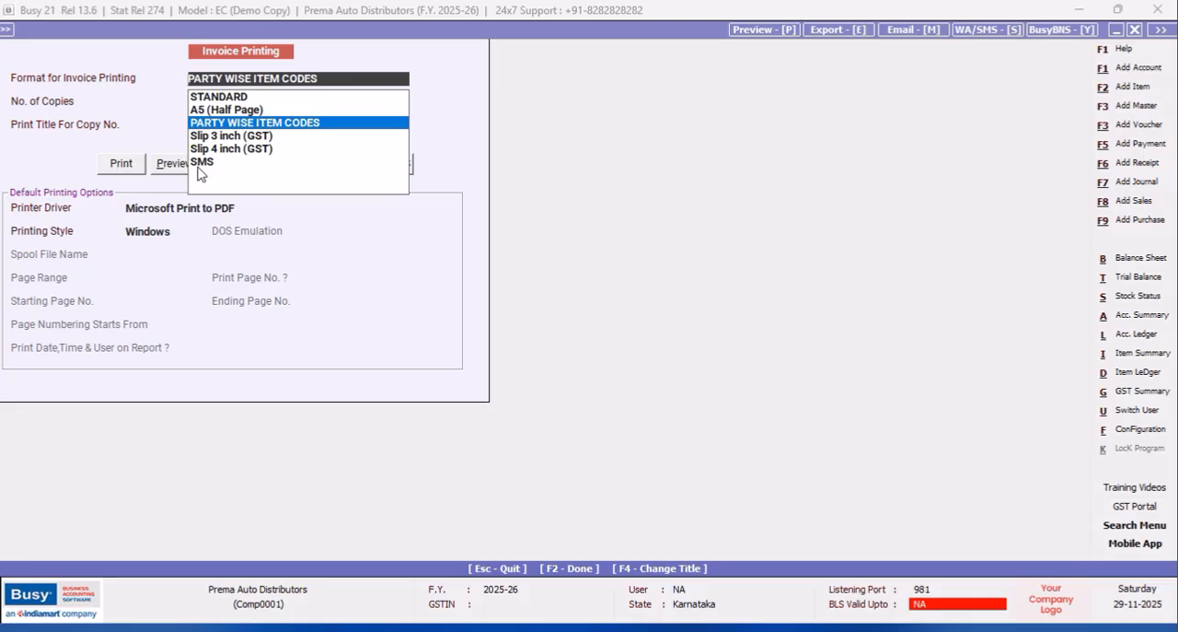
pyautogui.click(174, 167)
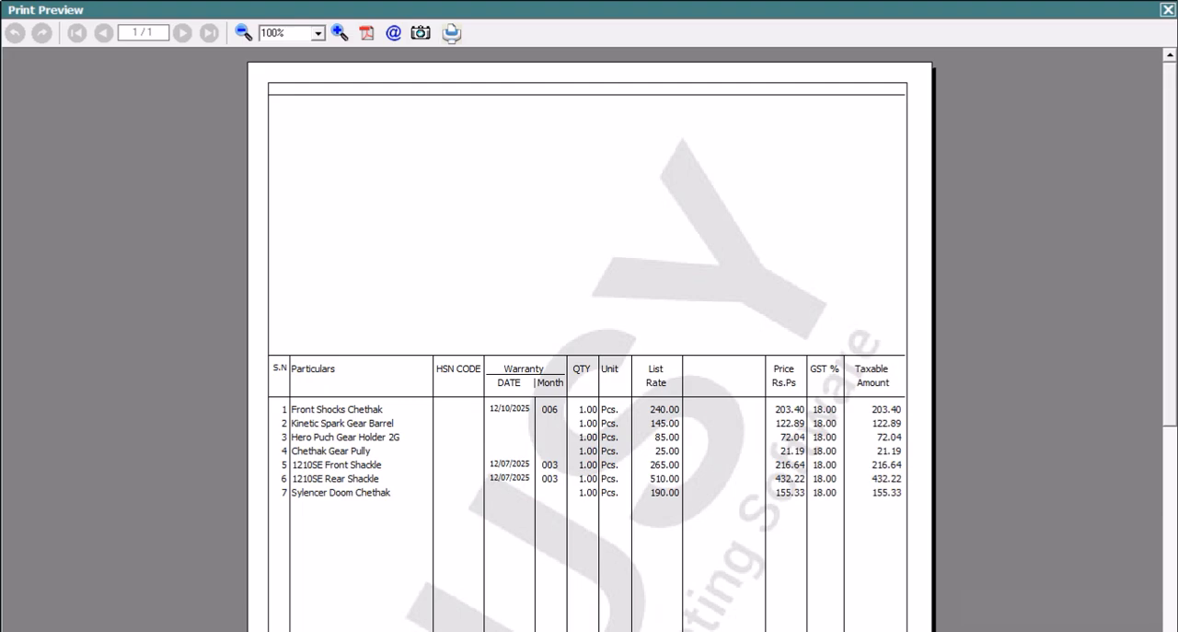
pyautogui.moveTo(1171, 203); pyautogui.dragTo(1171, 264)
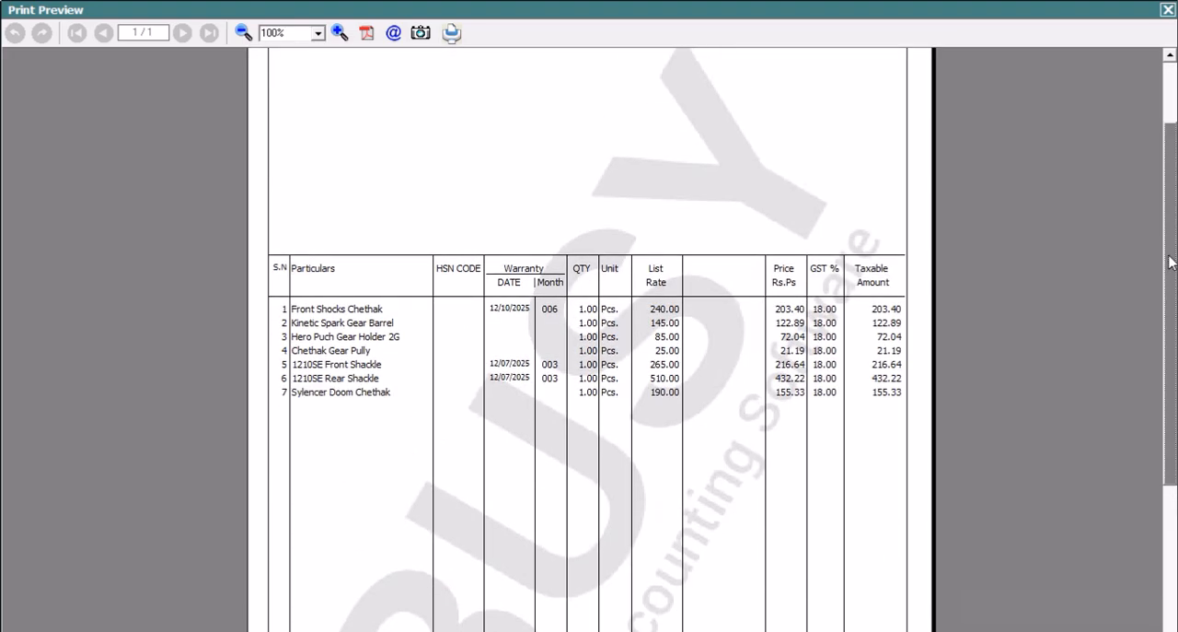
pyautogui.click(1168, 10)
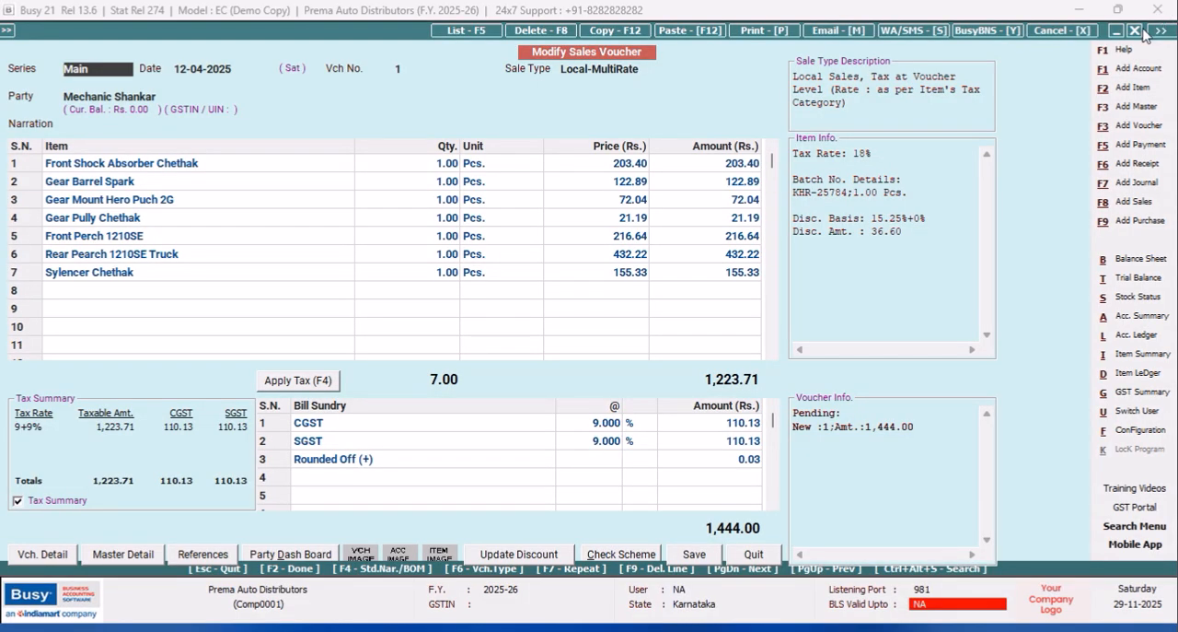
pyautogui.click(1138, 31)
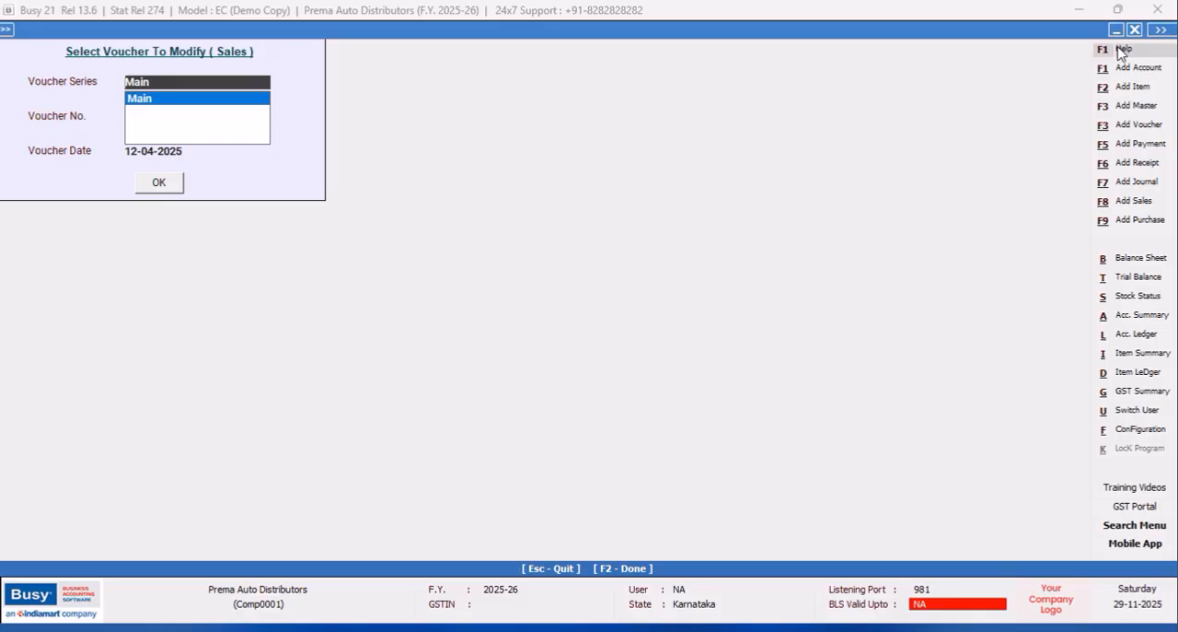
pyautogui.press('Escape')
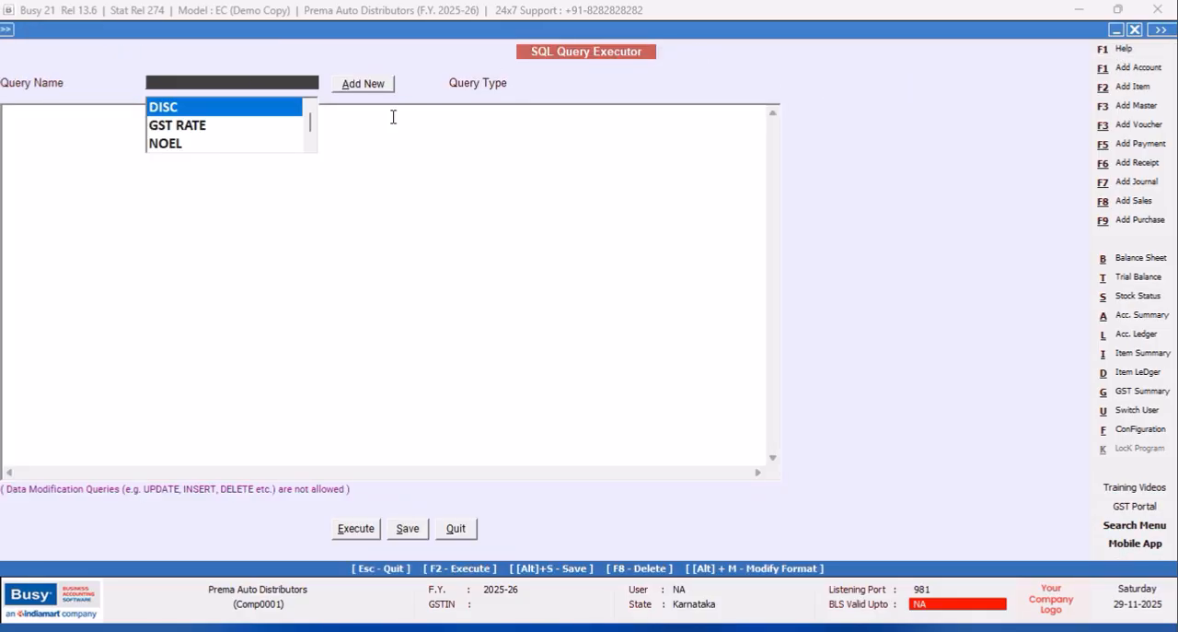
# Execute the saved DISC query, examine the fifth and seventh discount rows and close the results.
pyautogui.click(163, 107)
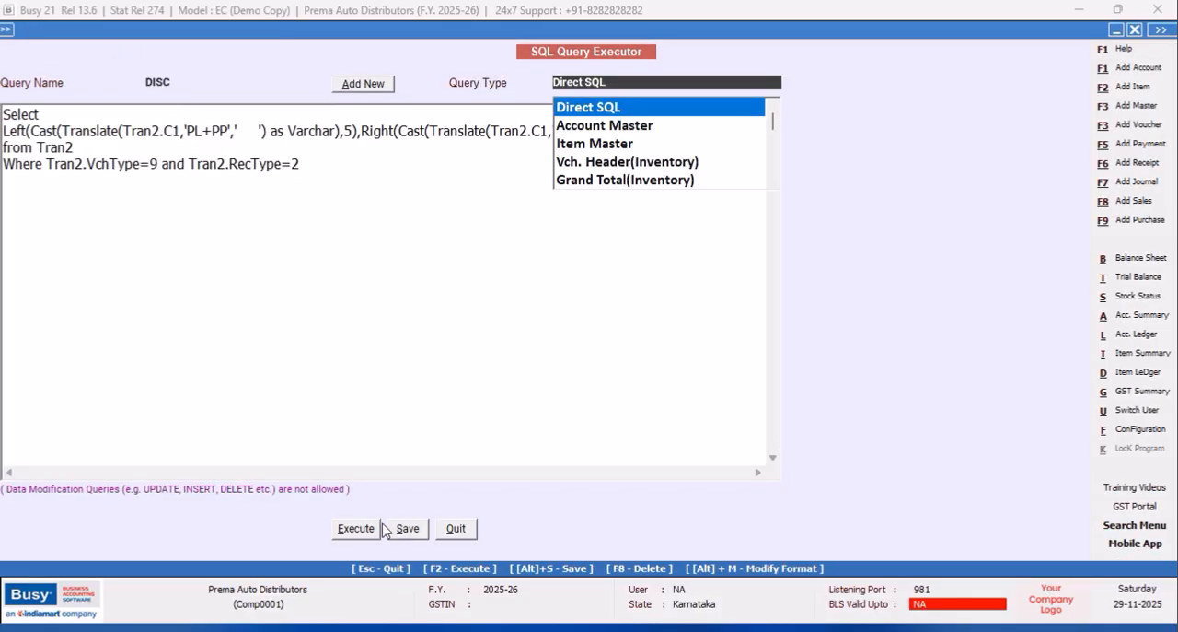
pyautogui.click(352, 536)
pyautogui.click(702, 353)
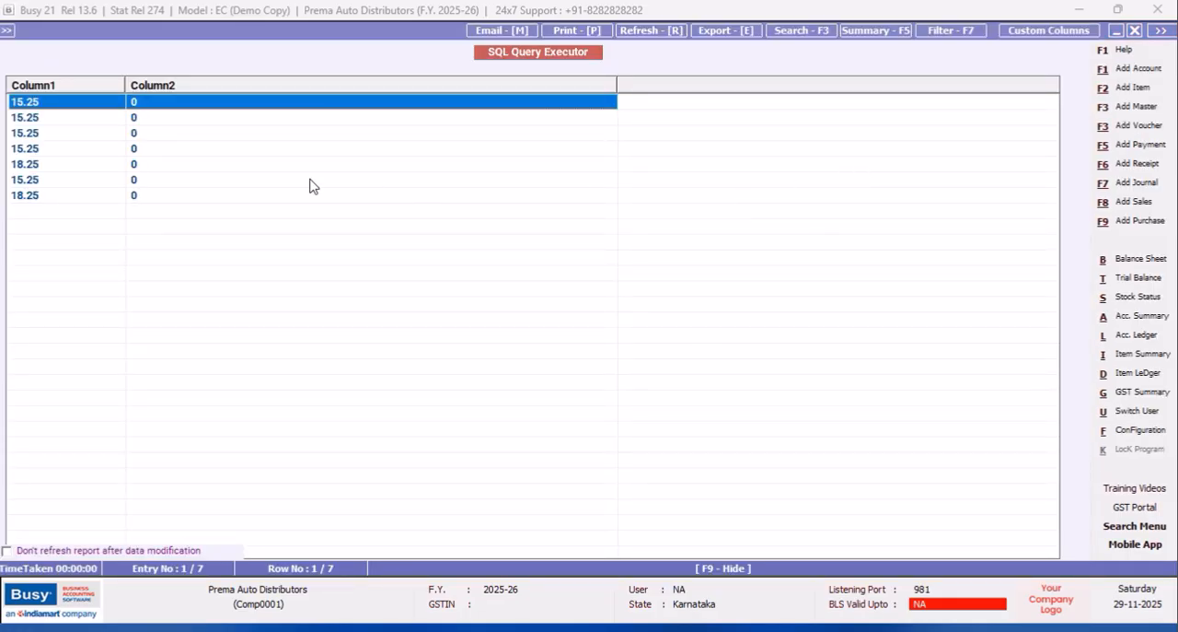
pyautogui.click(34, 167)
pyautogui.click(38, 199)
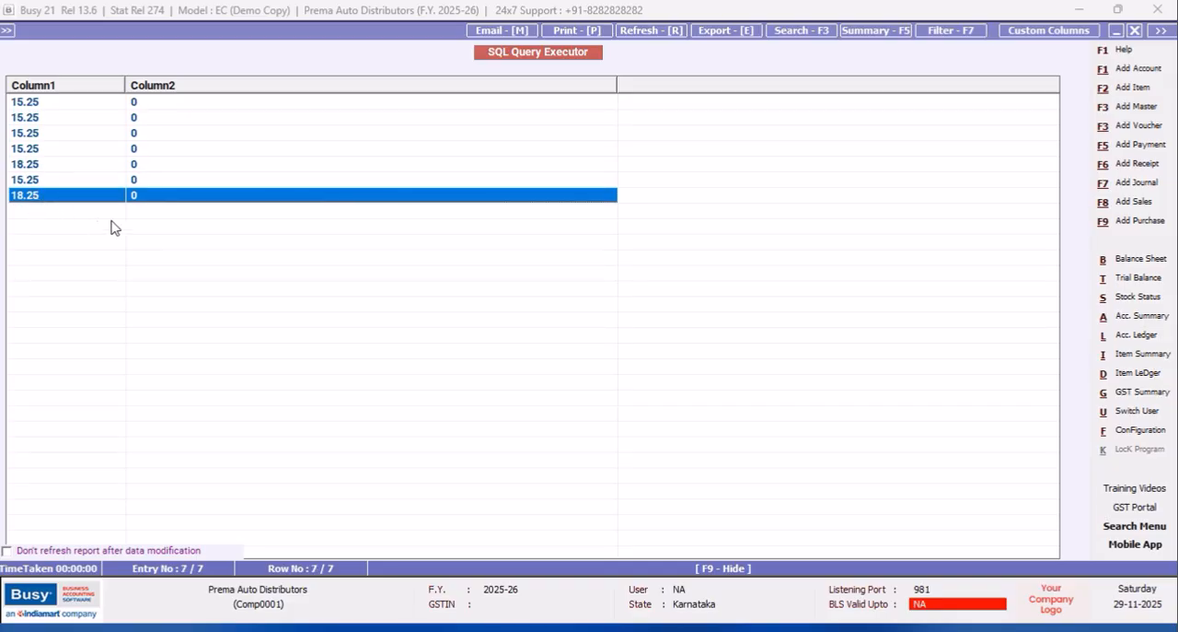
pyautogui.click(1135, 31)
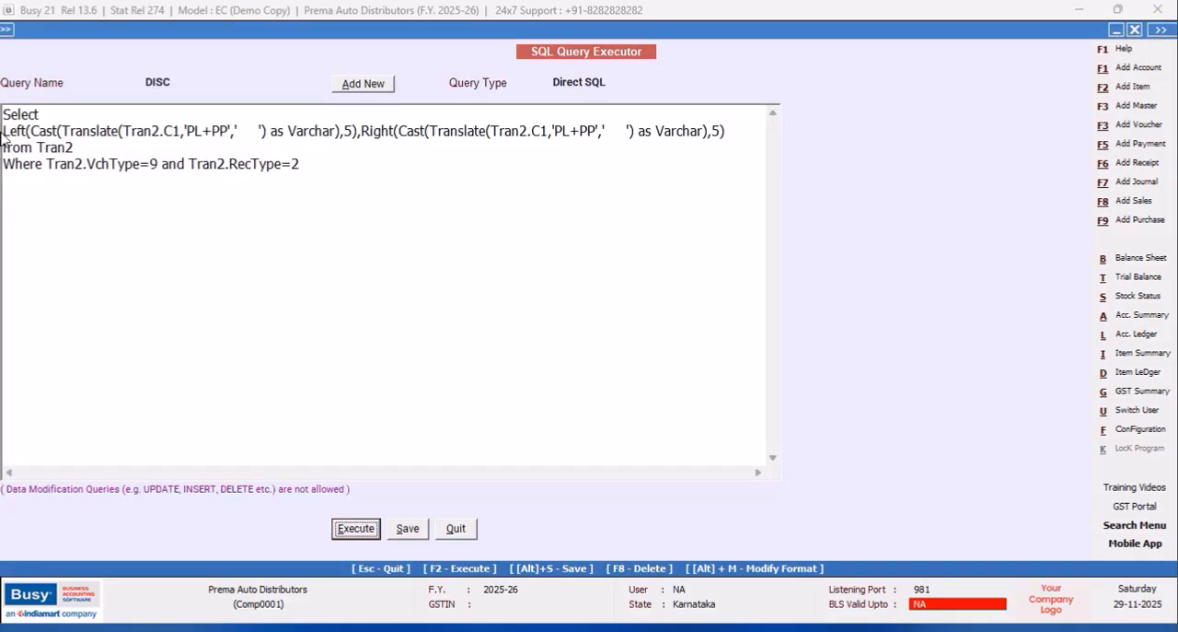
# Insert the line "(Select name from master1 where code=tran2.mastercode1)," directly below the first Select of the DISC query.
pyautogui.click(47, 114)
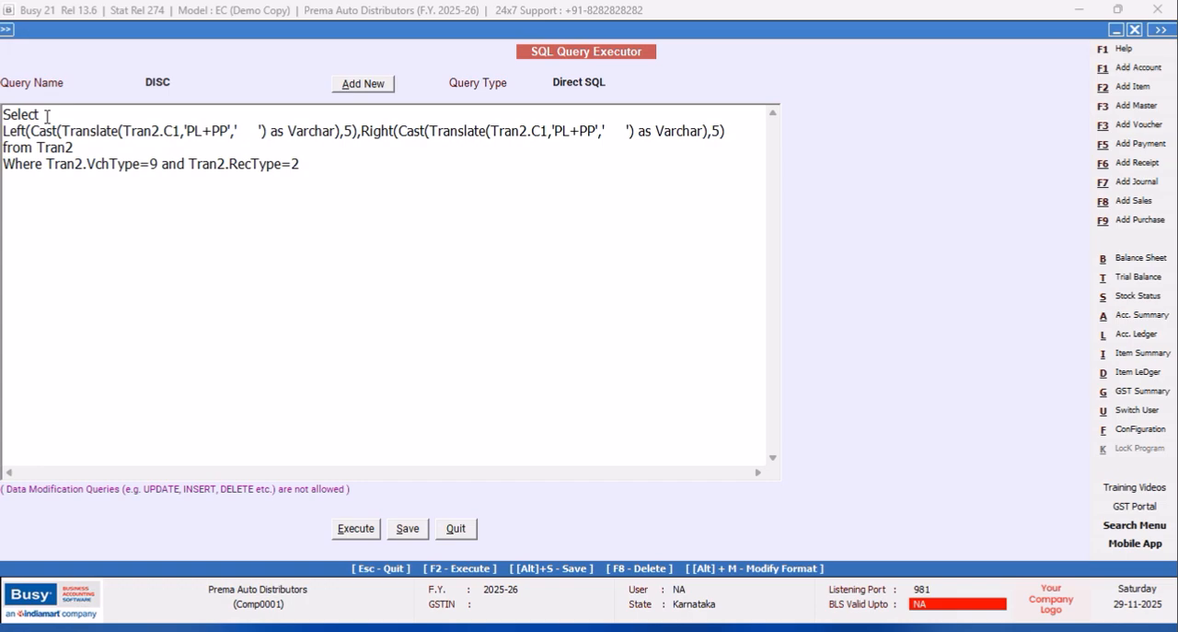
pyautogui.press('Return')
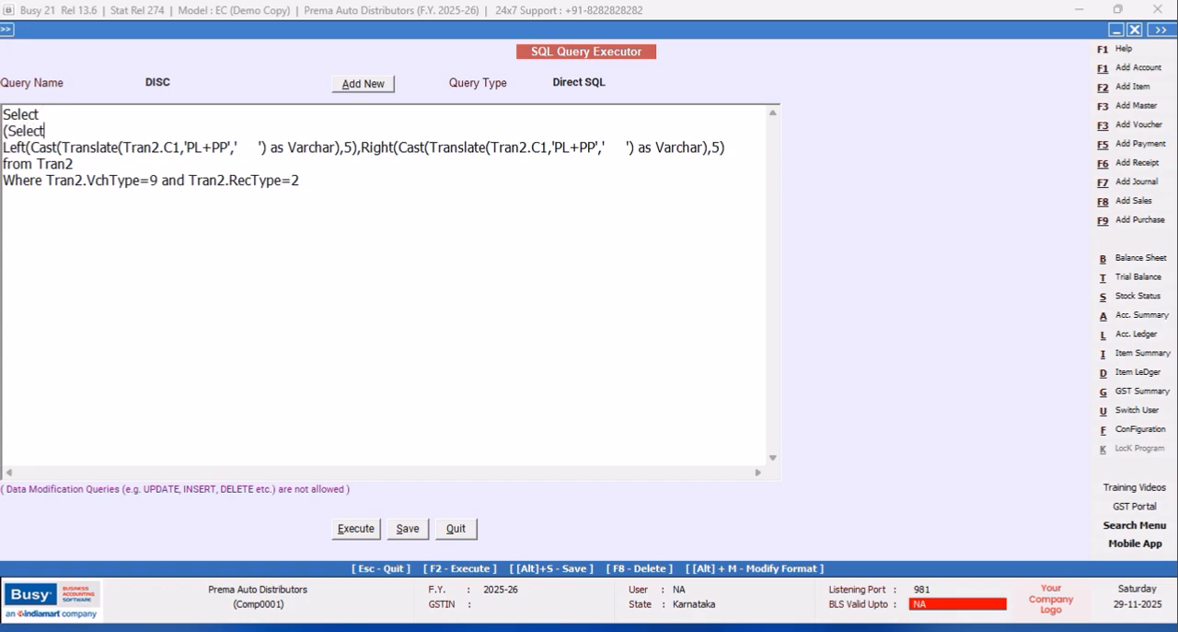
pyautogui.write('(Select name from master')
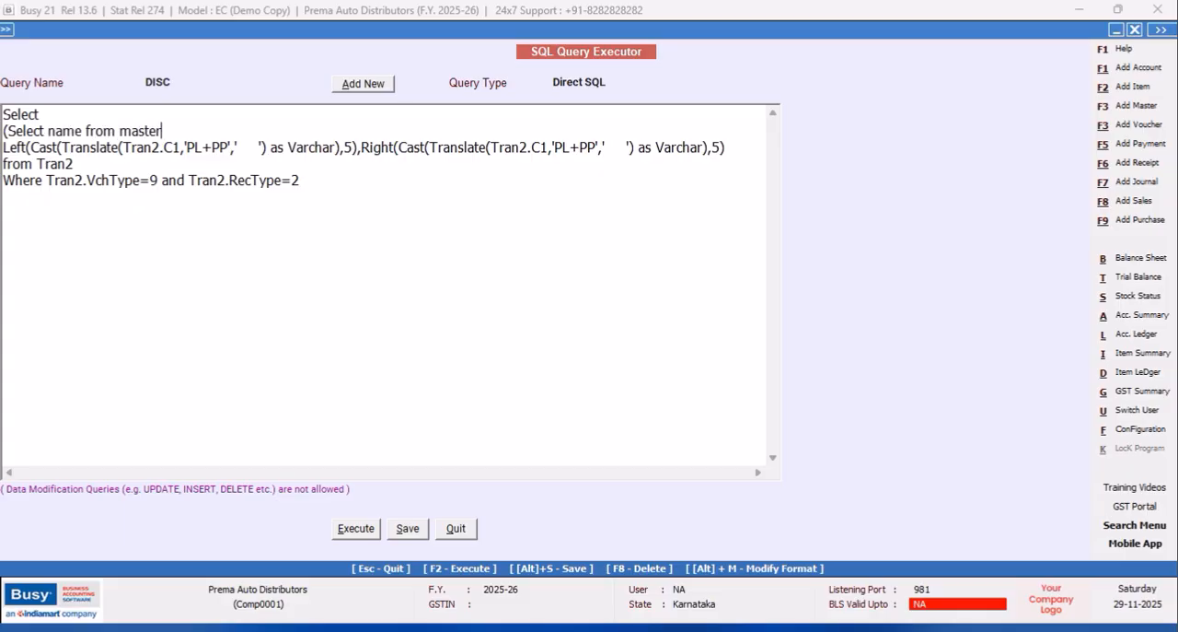
pyautogui.write('1 where code=tran2.mastercode1),')
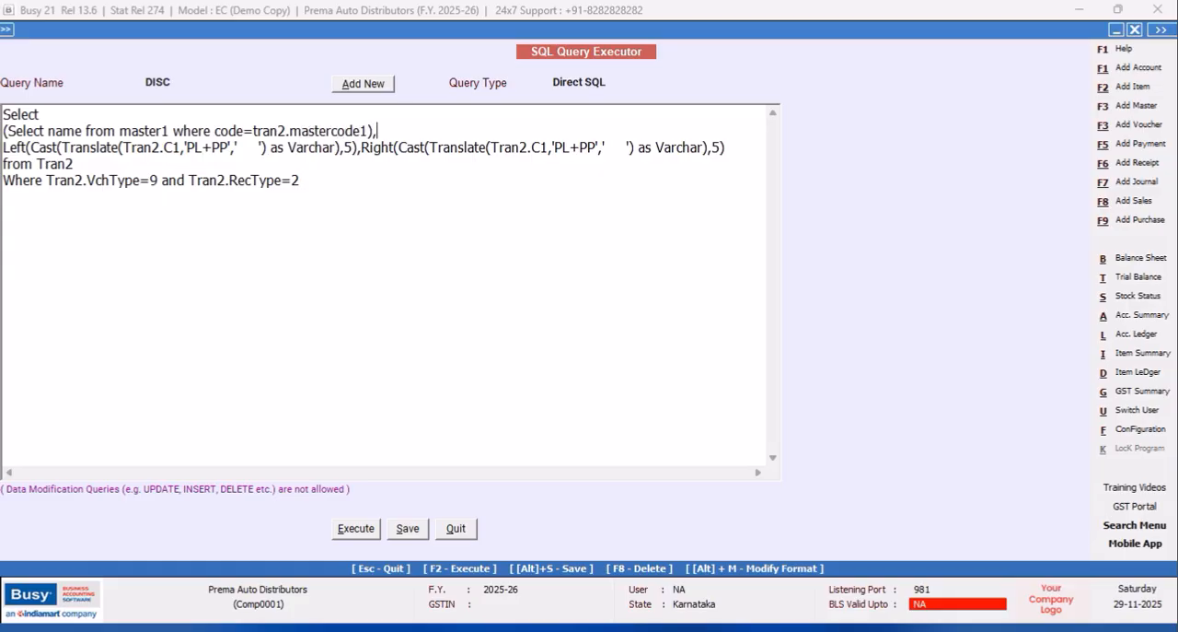
# Execute the extended DISC query and widen the first result column.
pyautogui.click(360, 533)
pyautogui.click(690, 354)
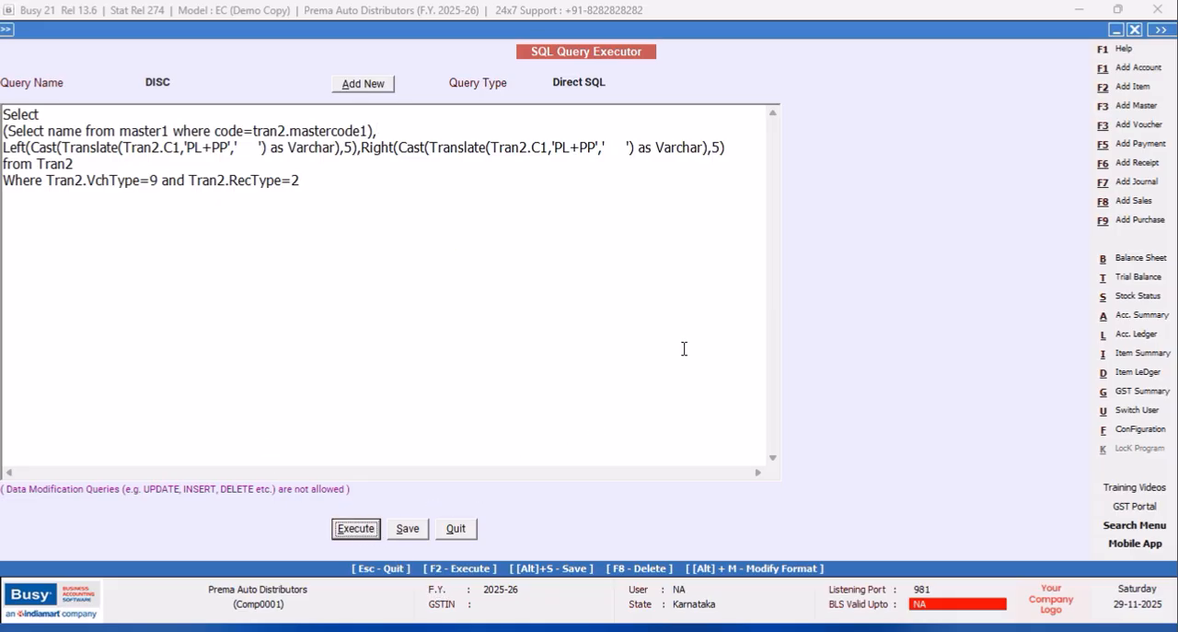
pyautogui.moveTo(123, 85); pyautogui.dragTo(139, 87)
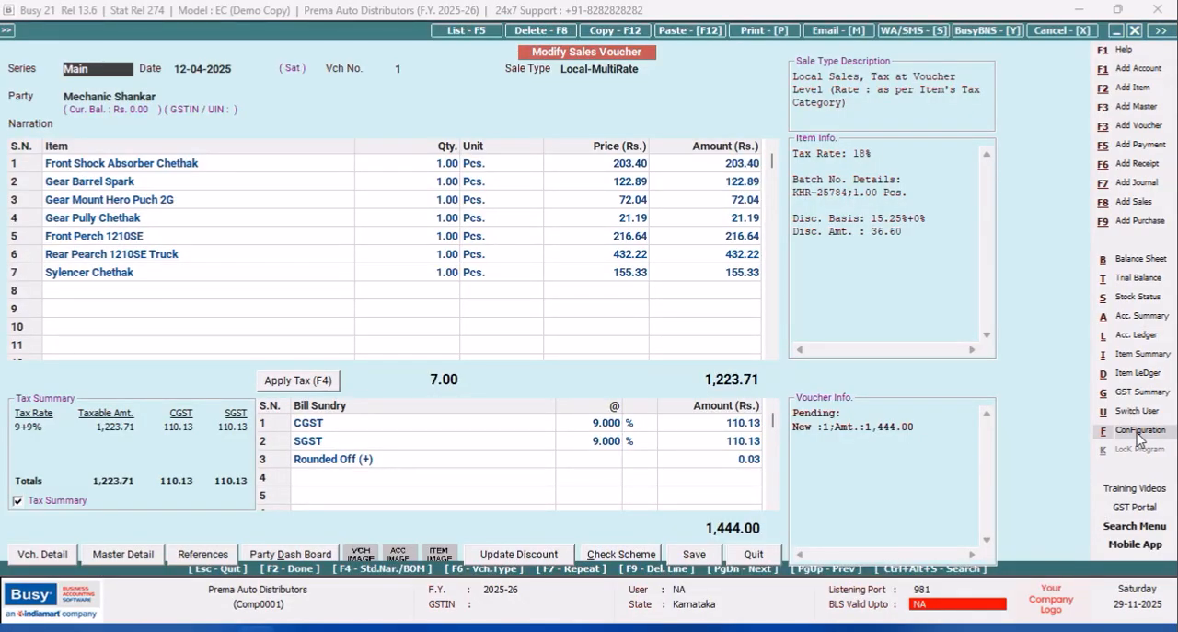
# Quit the sales voucher and load the saved DISC query in the SQL Query Executor.
pyautogui.click(755, 559)
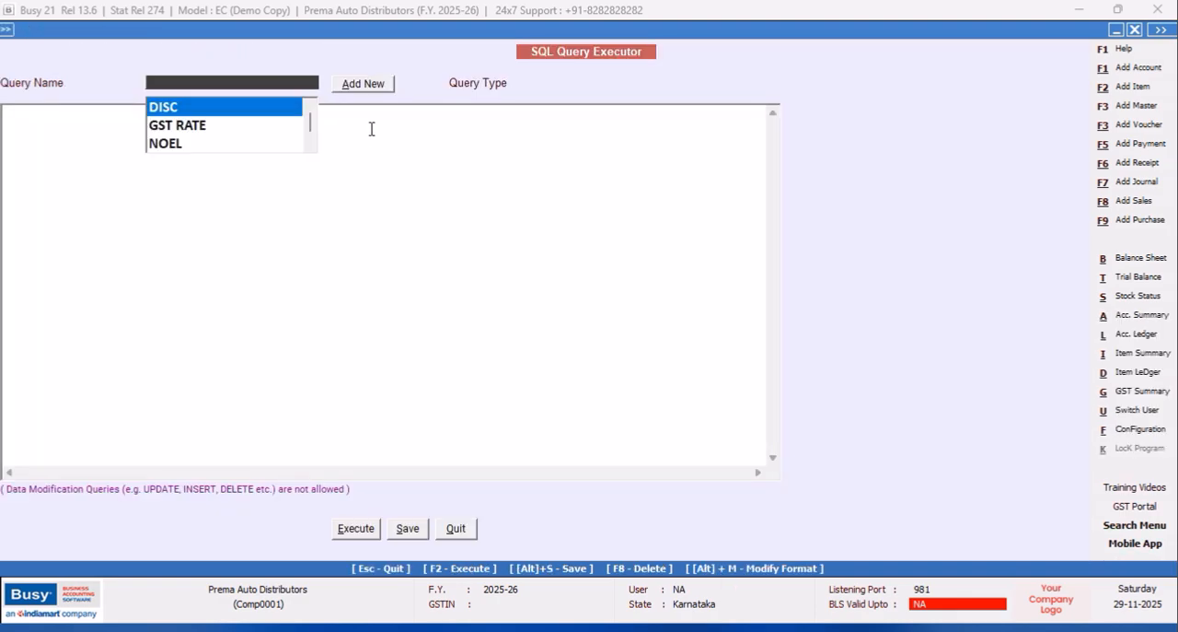
pyautogui.click(259, 106)
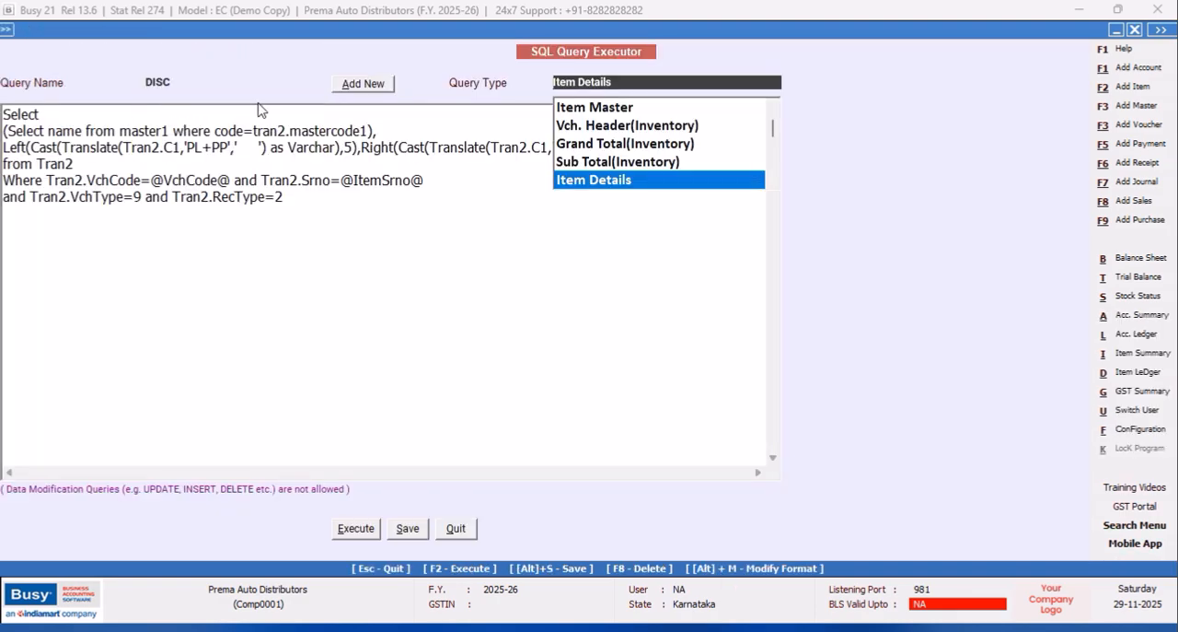
pyautogui.click(302, 232)
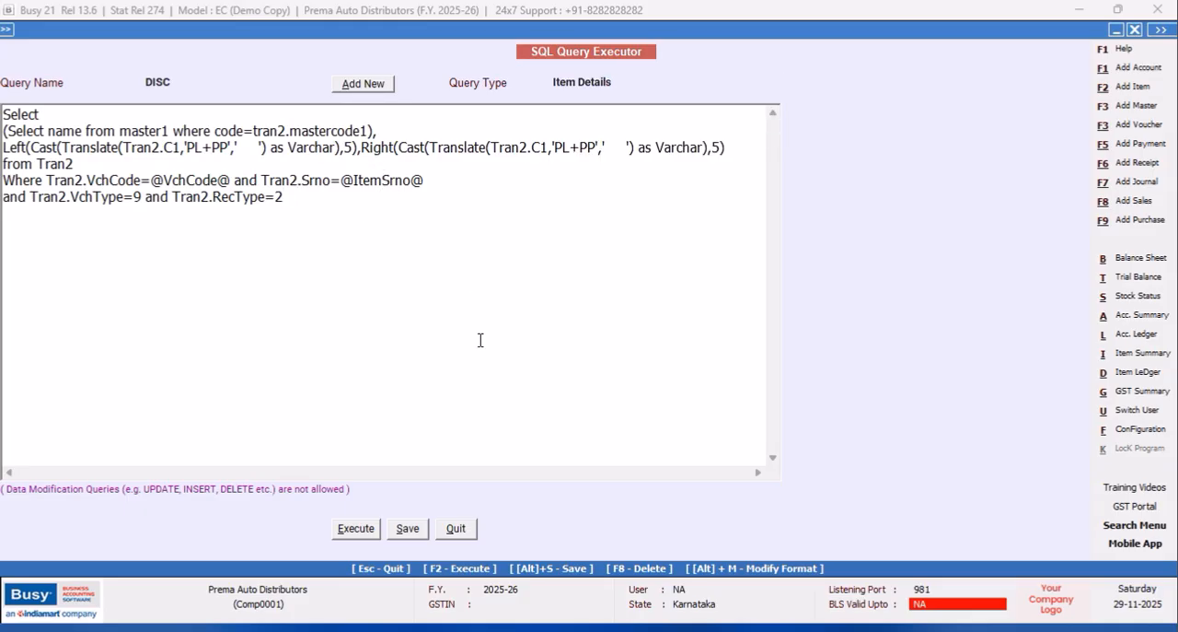
# Open the body configuration of the PARTY WISE ITEM CODES Sales Invoice format under advanced document printing.
pyautogui.click(1138, 429)
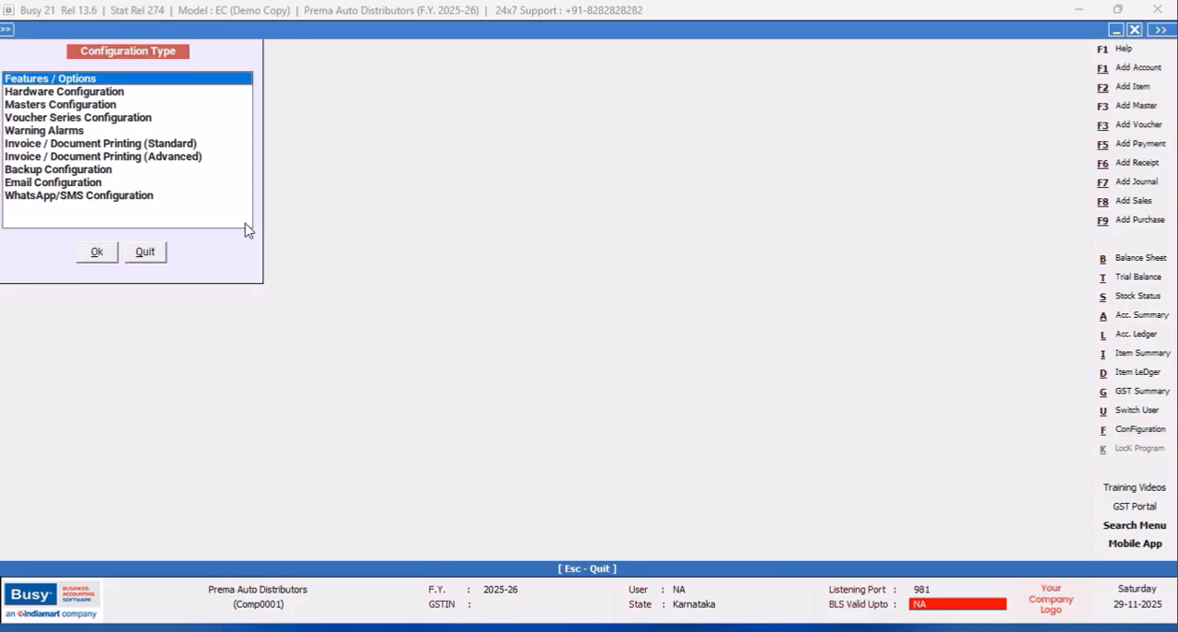
pyautogui.click(197, 158)
pyautogui.click(97, 252)
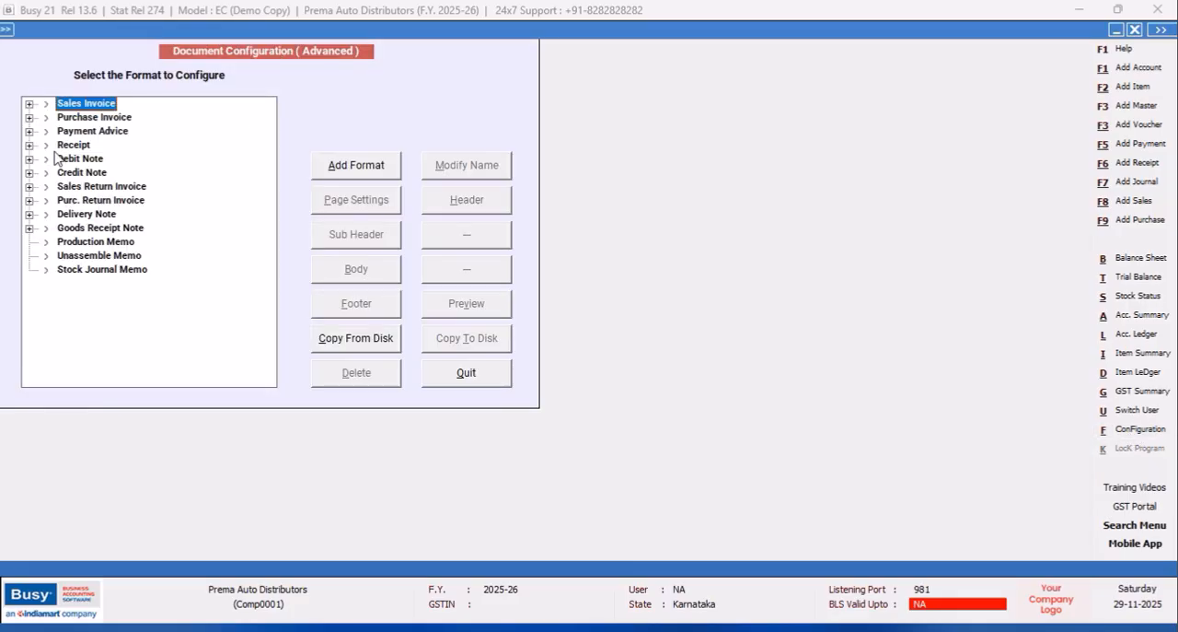
pyautogui.click(30, 104)
pyautogui.click(97, 131)
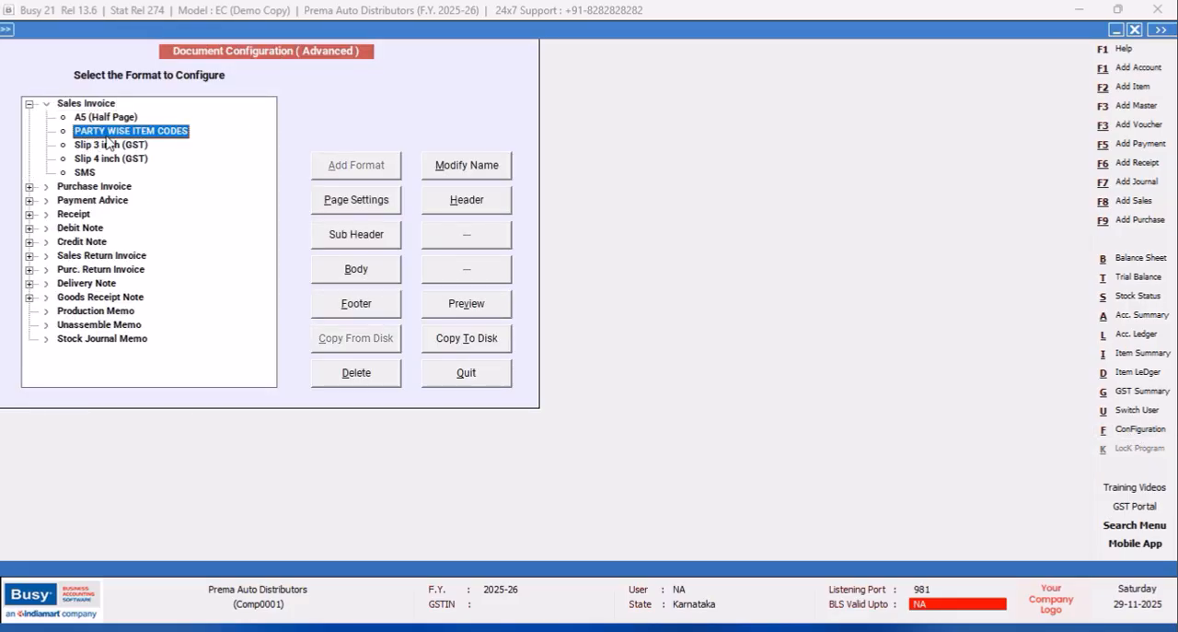
pyautogui.click(361, 268)
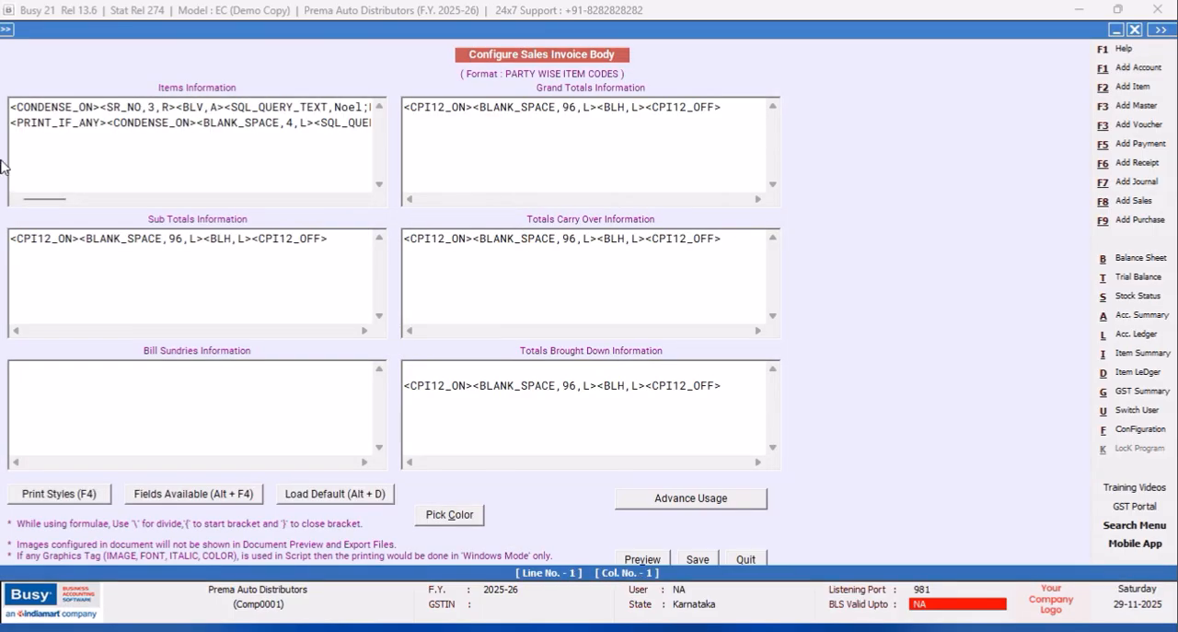
# In Items Information, replace the <BLANK_SPACE,8,L> tag before PRICE with a copy of the <SQL_QUERY_NUM,Disc;R:1;c:2,8.2,R> tag.
pyautogui.moveTo(38, 200); pyautogui.dragTo(234, 239)
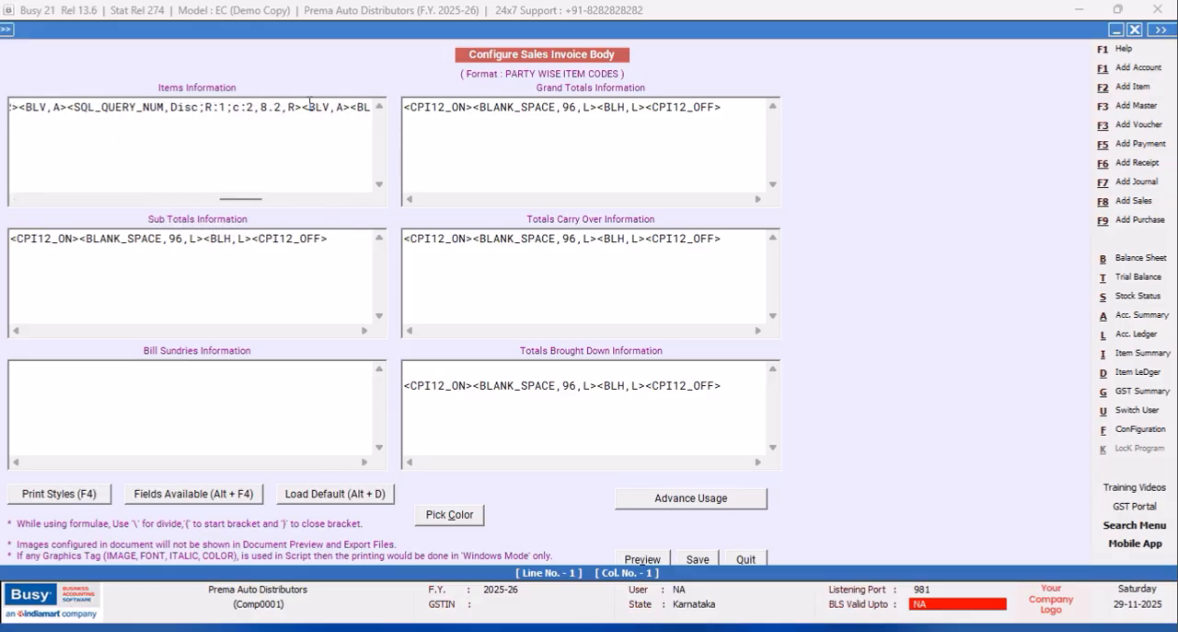
pyautogui.moveTo(301, 108); pyautogui.dragTo(66, 107)
pyautogui.rightClick(86, 111)
pyautogui.click(127, 165)
pyautogui.moveTo(245, 203); pyautogui.dragTo(268, 204)
pyautogui.moveTo(277, 108); pyautogui.dragTo(169, 108)
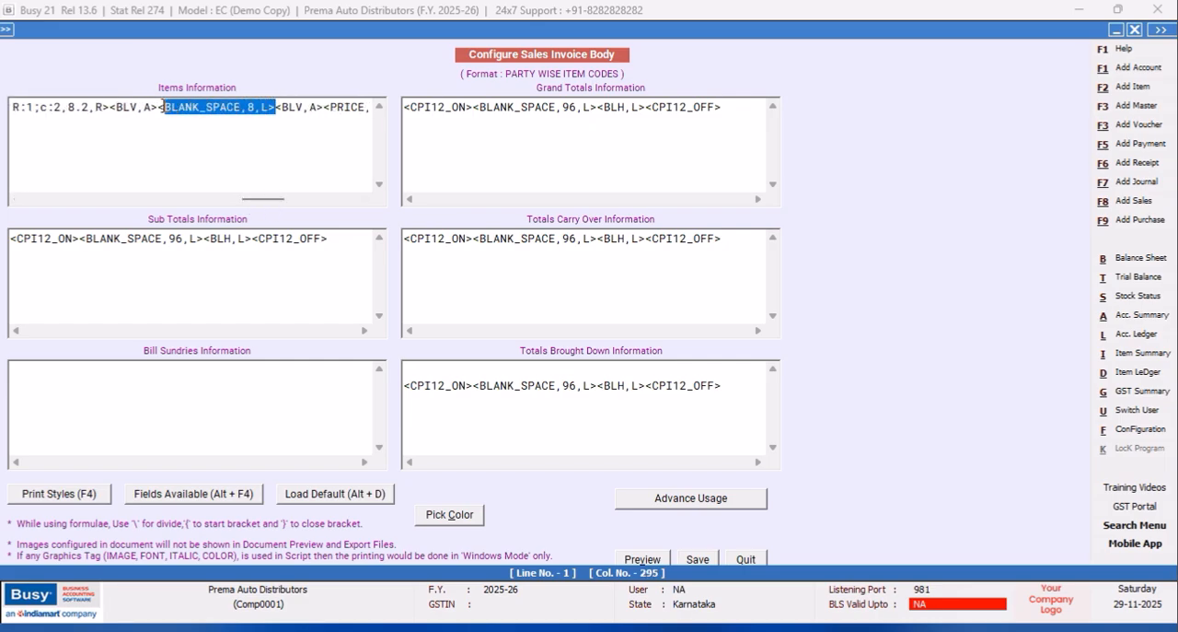
pyautogui.rightClick(162, 109)
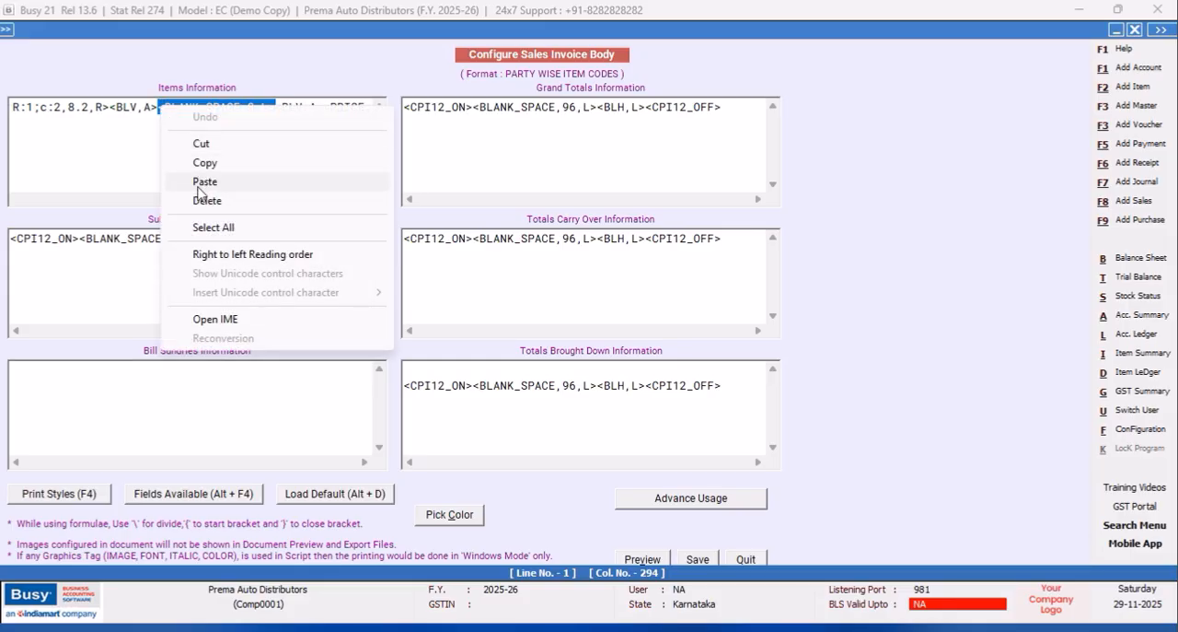
pyautogui.click(202, 180)
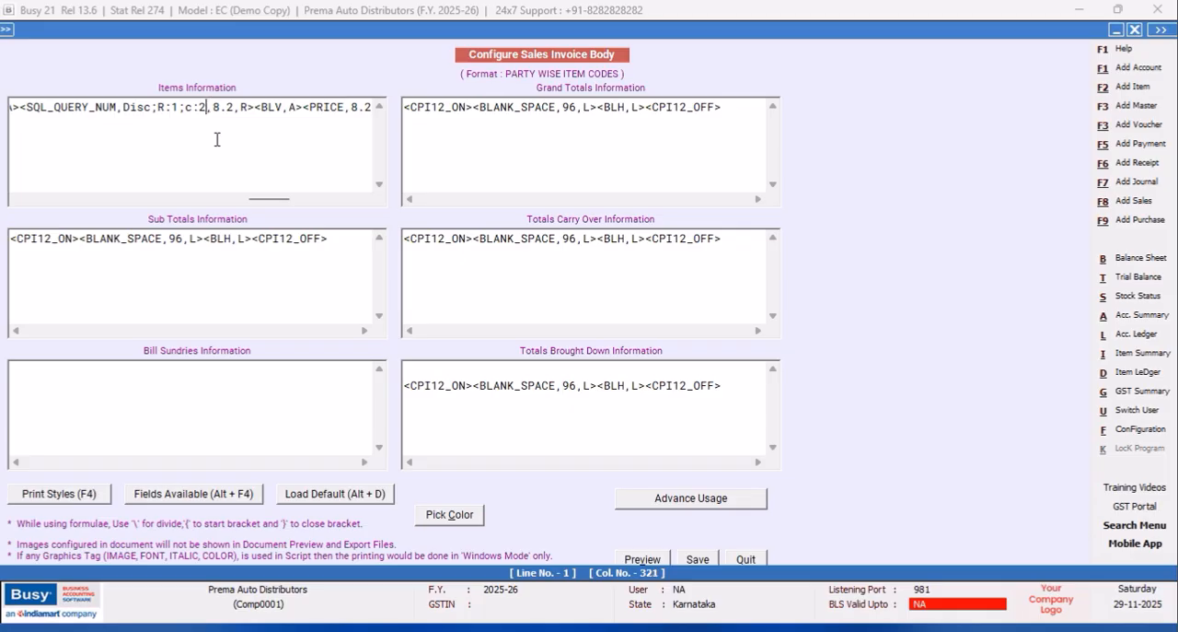
# Set the column reference of the pasted Disc tag to c:1 and save the invoice body.
pyautogui.press('BackSpace')
pyautogui.write('1')
pyautogui.click(698, 559)
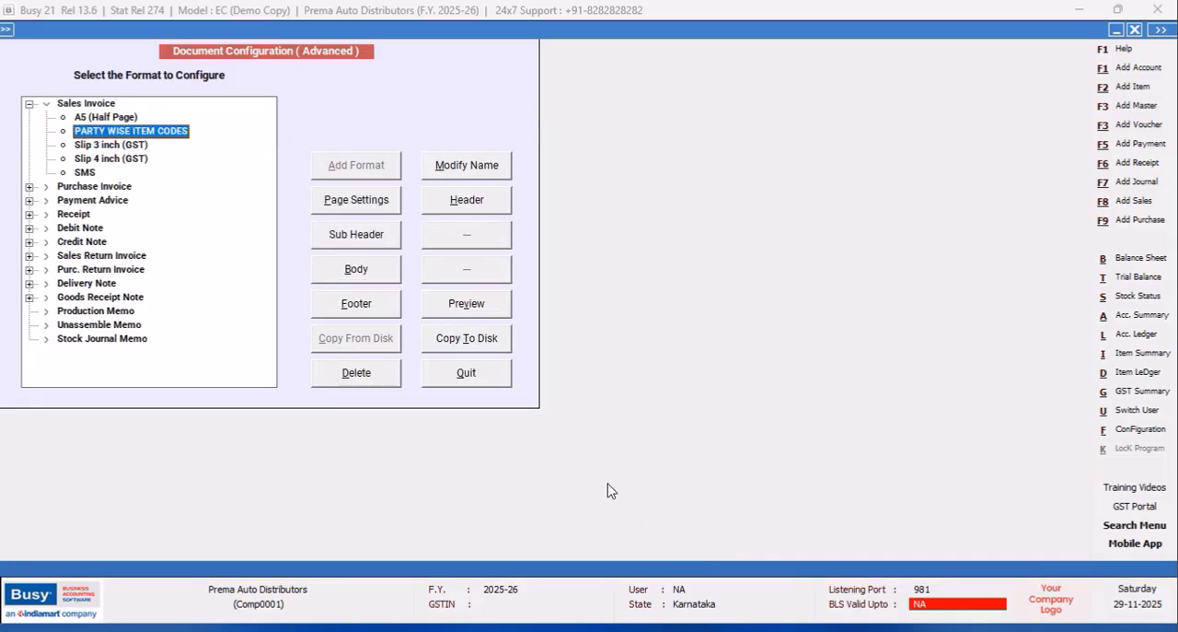
# Quit the advanced document configuration and the SQL Query Executor.
pyautogui.click(480, 375)
pyautogui.click(155, 260)
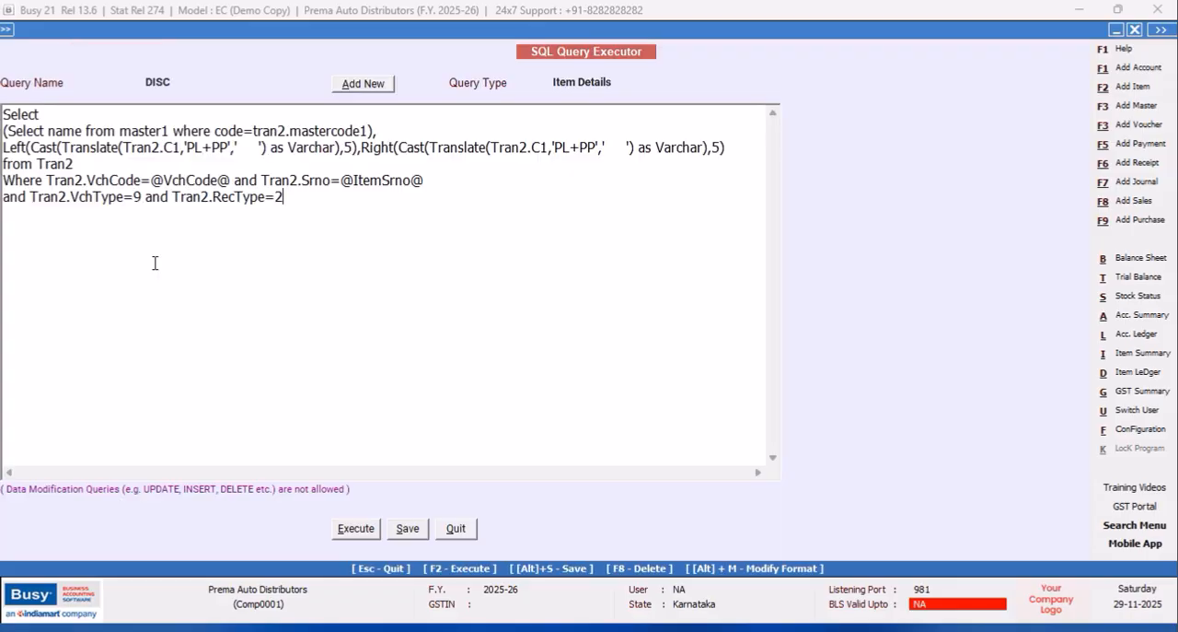
pyautogui.click(455, 527)
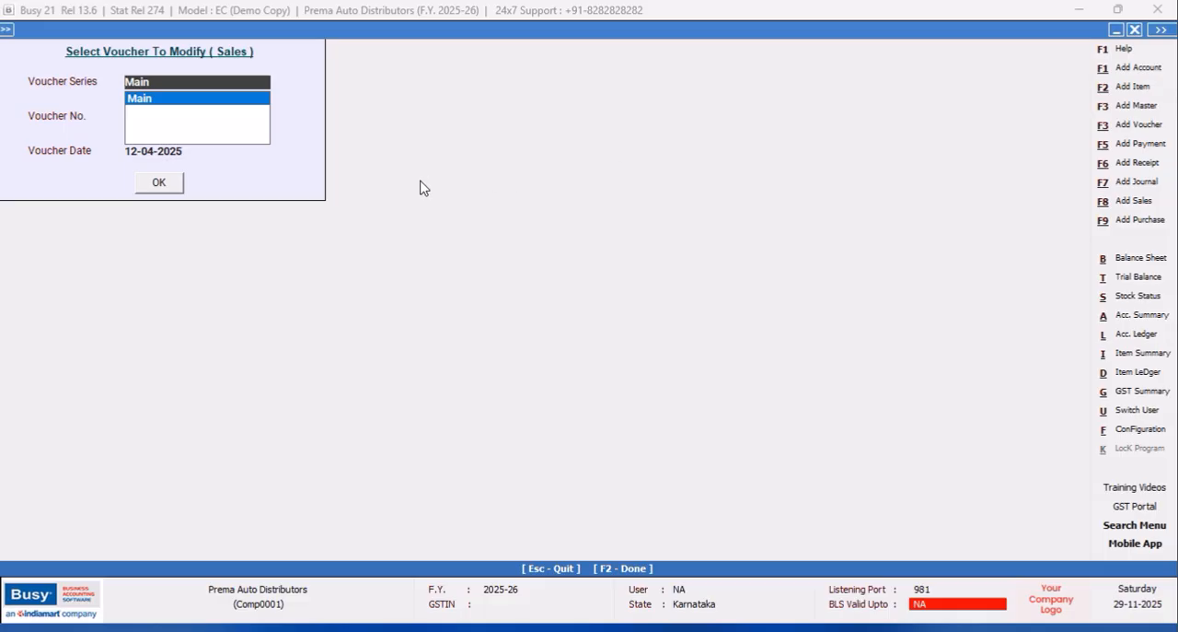
# Open sales voucher 1 of the Main series dated 12-04-2025, preview its Sales Invoice printout, and close the preview.
pyautogui.click(175, 186)
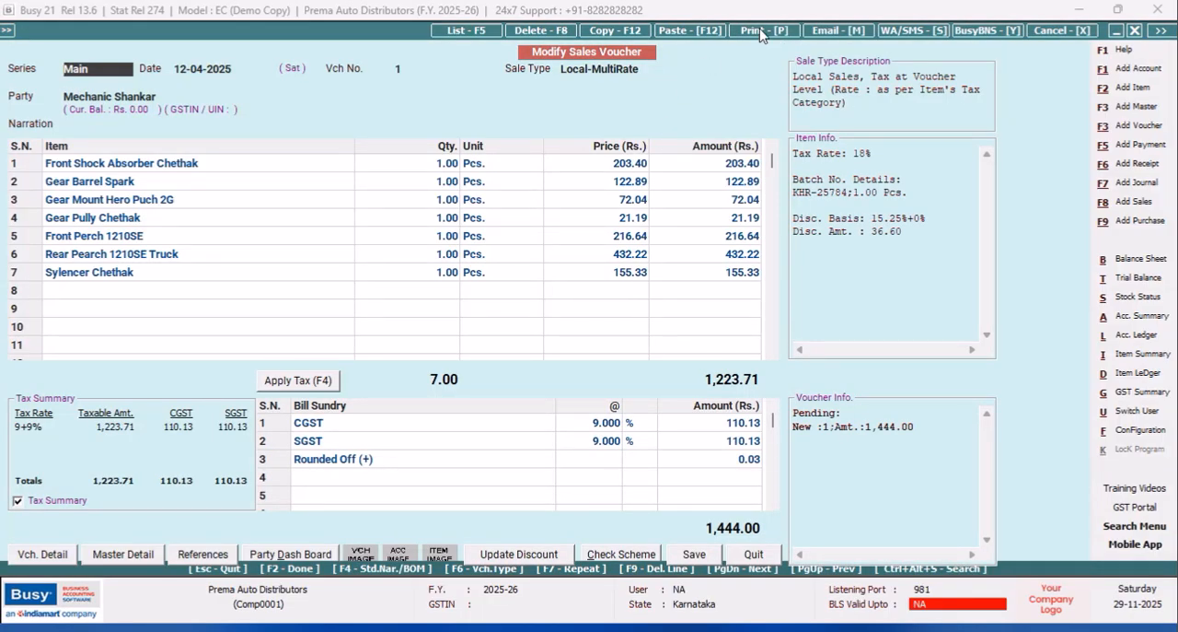
pyautogui.click(762, 33)
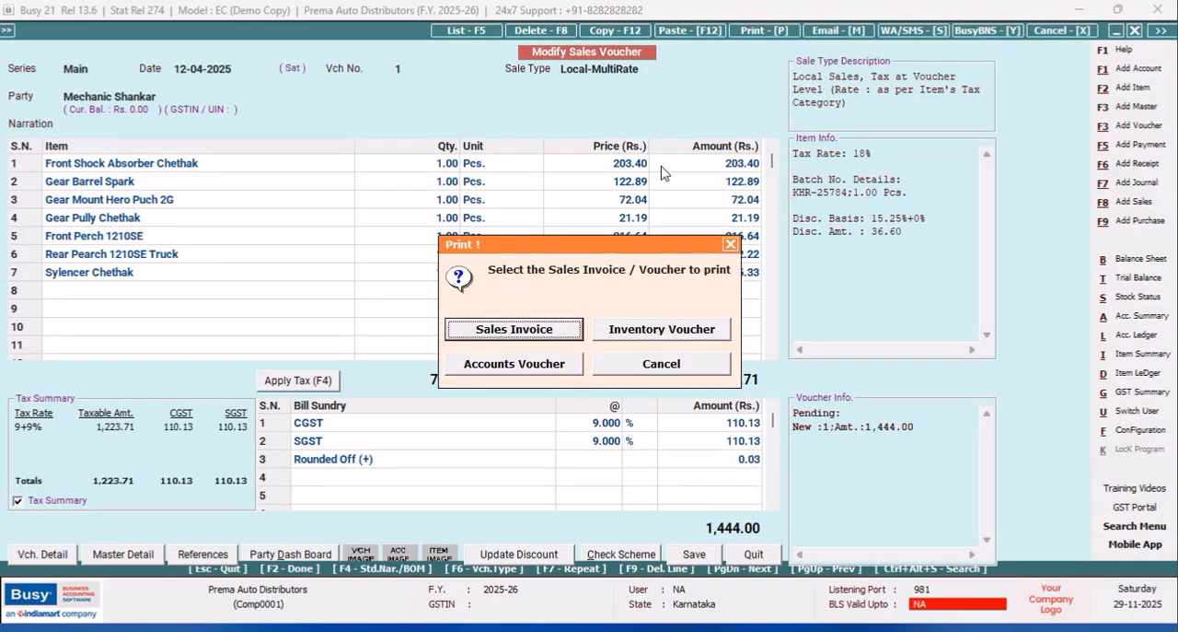
pyautogui.click(555, 335)
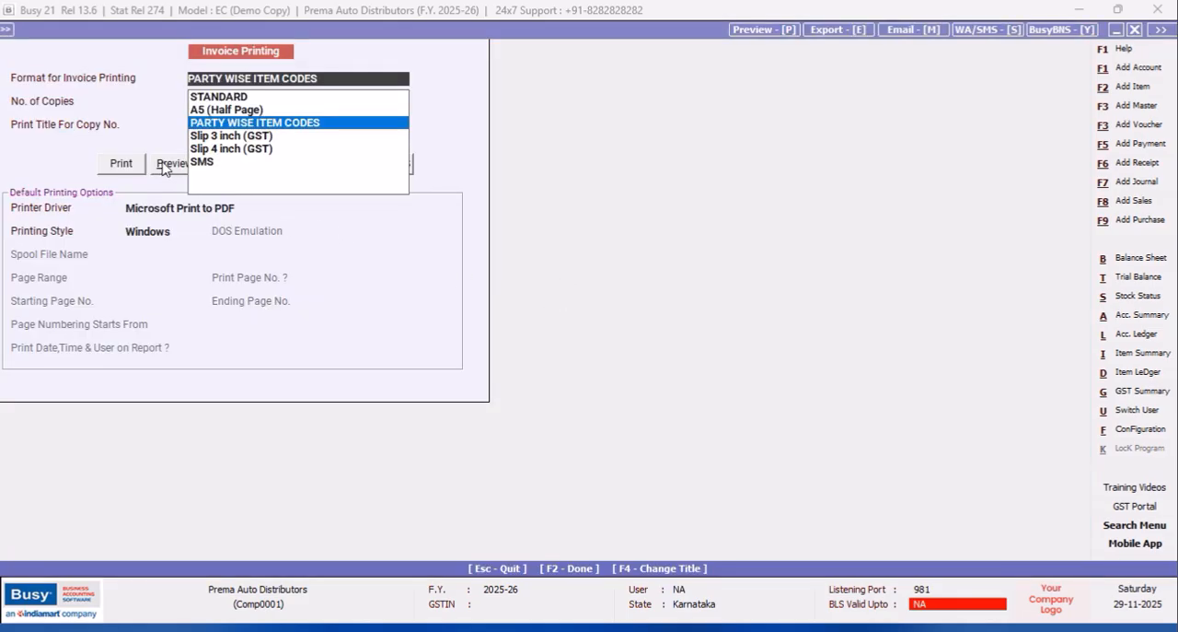
pyautogui.click(161, 162)
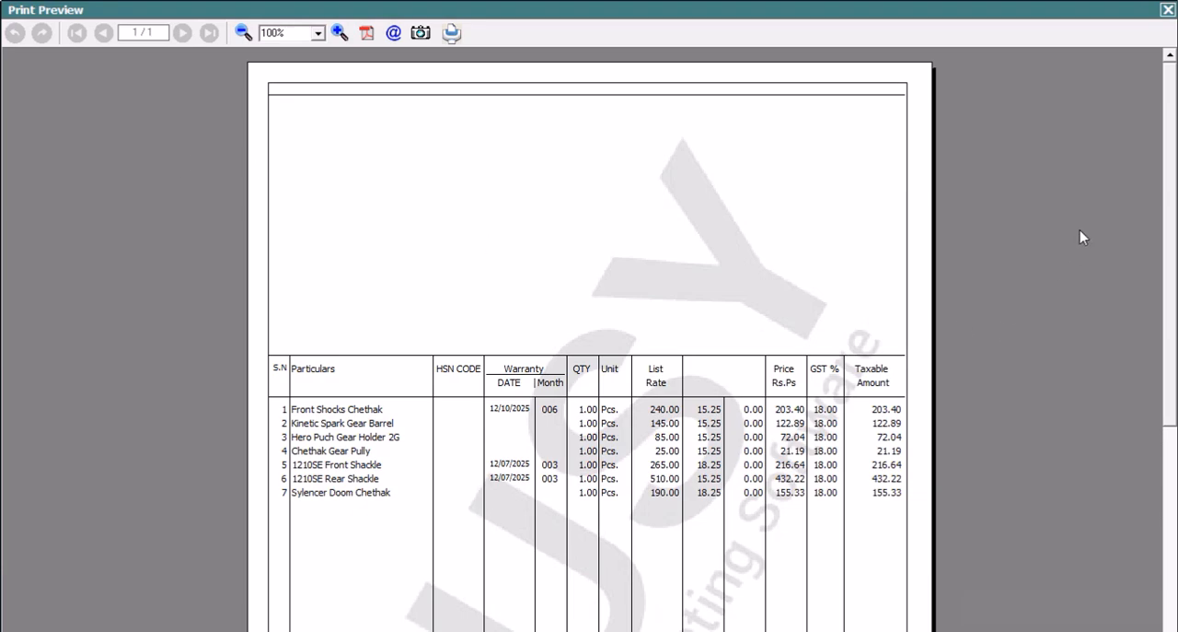
pyautogui.click(1166, 11)
# Open the header configuration of the PARTY WISE ITEM CODES Sales Invoice format under advanced document printing.
pyautogui.click(1140, 429)
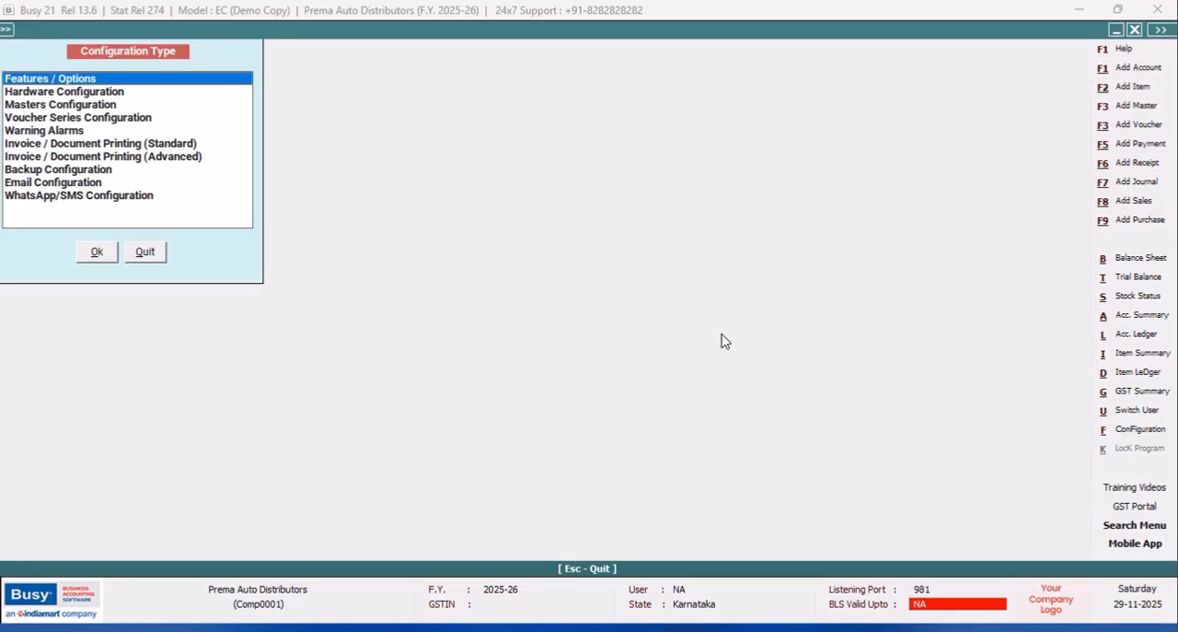
pyautogui.click(165, 157)
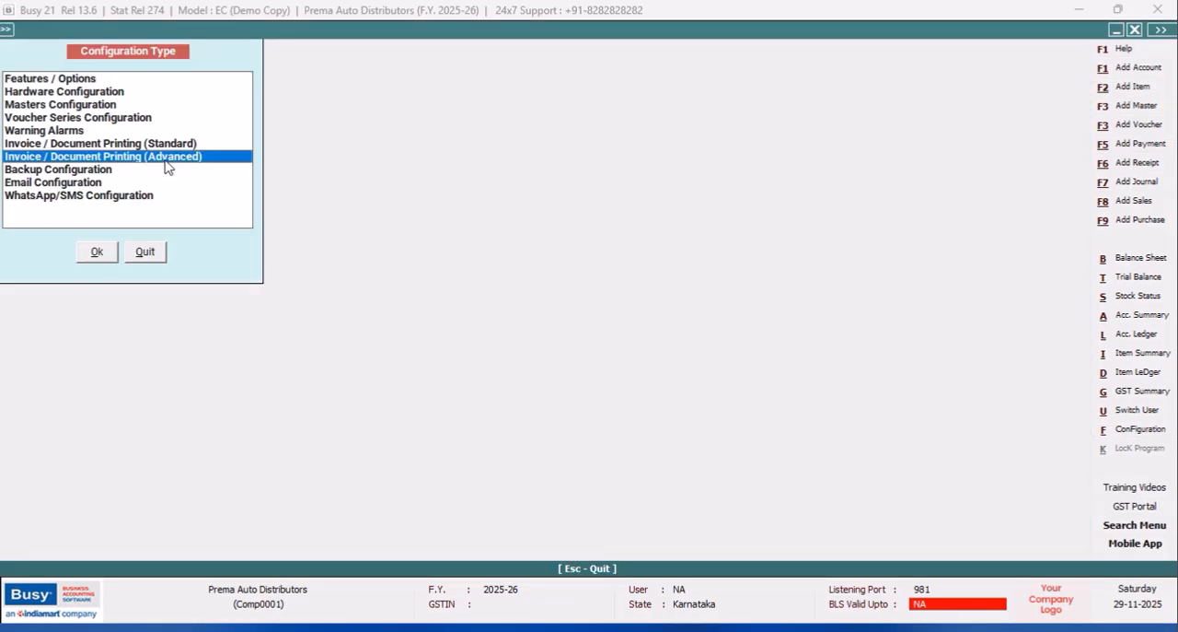
pyautogui.click(92, 253)
pyautogui.click(29, 104)
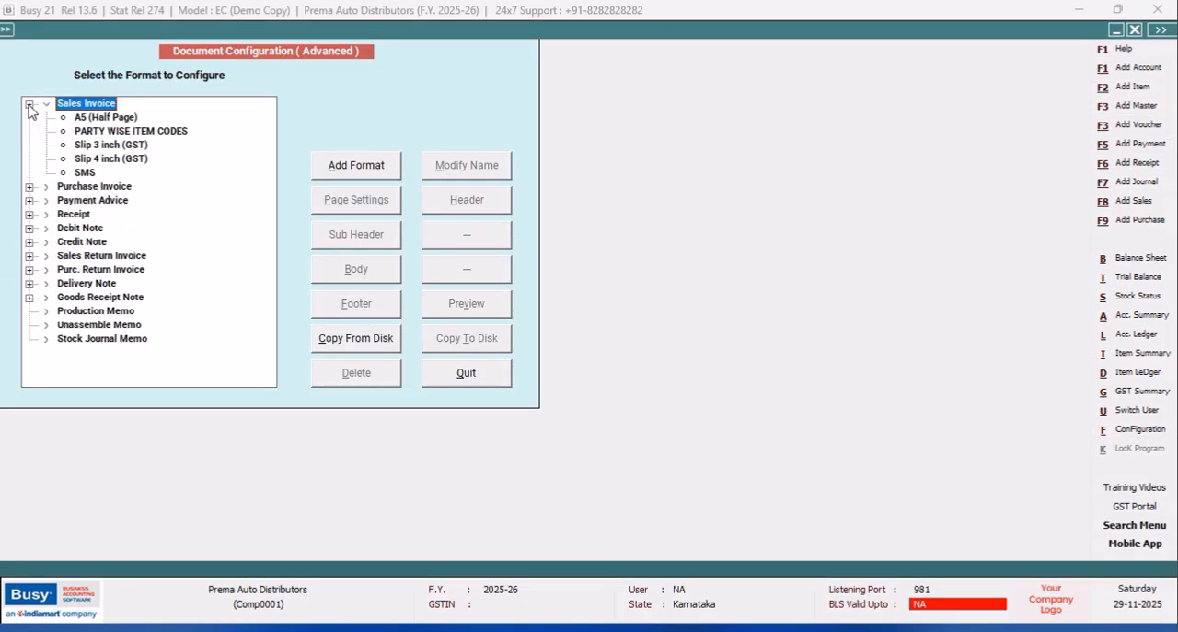
pyautogui.click(121, 131)
pyautogui.click(466, 205)
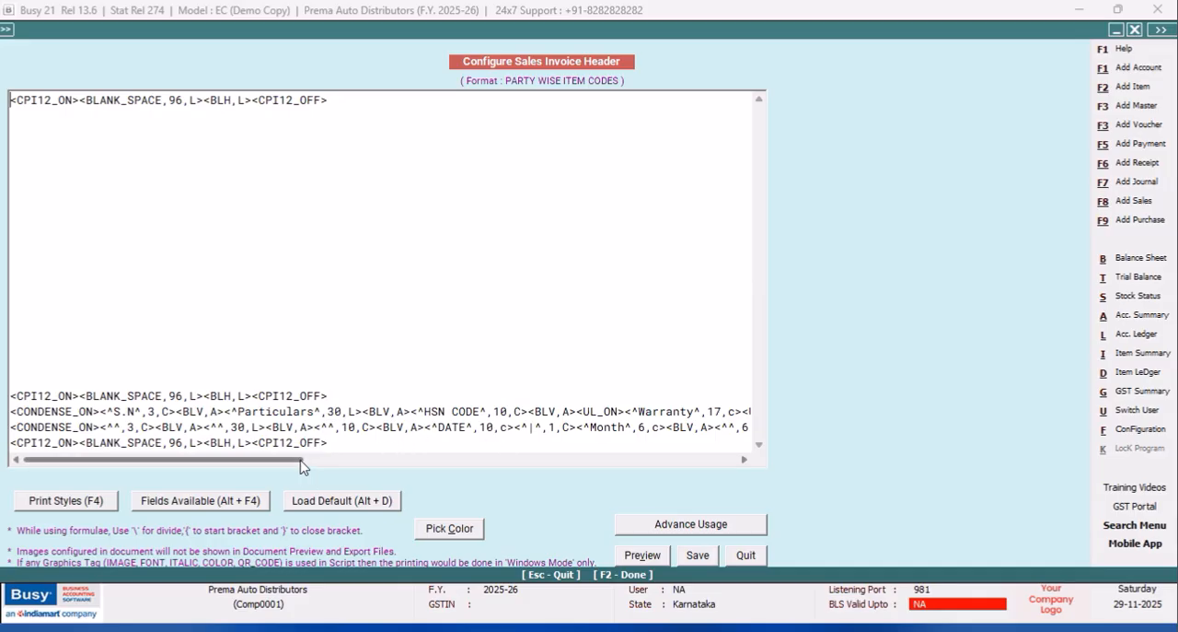
# In the first heading line, replace the BLANK_SPACE tag after List with the centred heading <^Discount^,17,c>.
pyautogui.moveTo(294, 459); pyautogui.dragTo(625, 479)
pyautogui.click(392, 413)
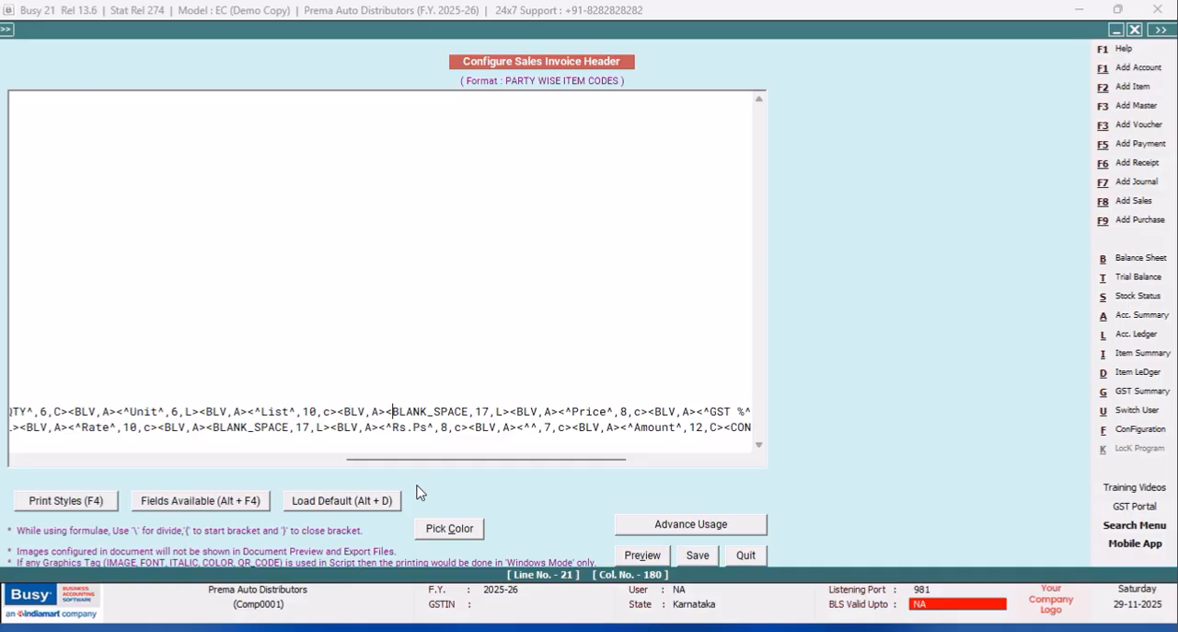
pyautogui.write('^D')
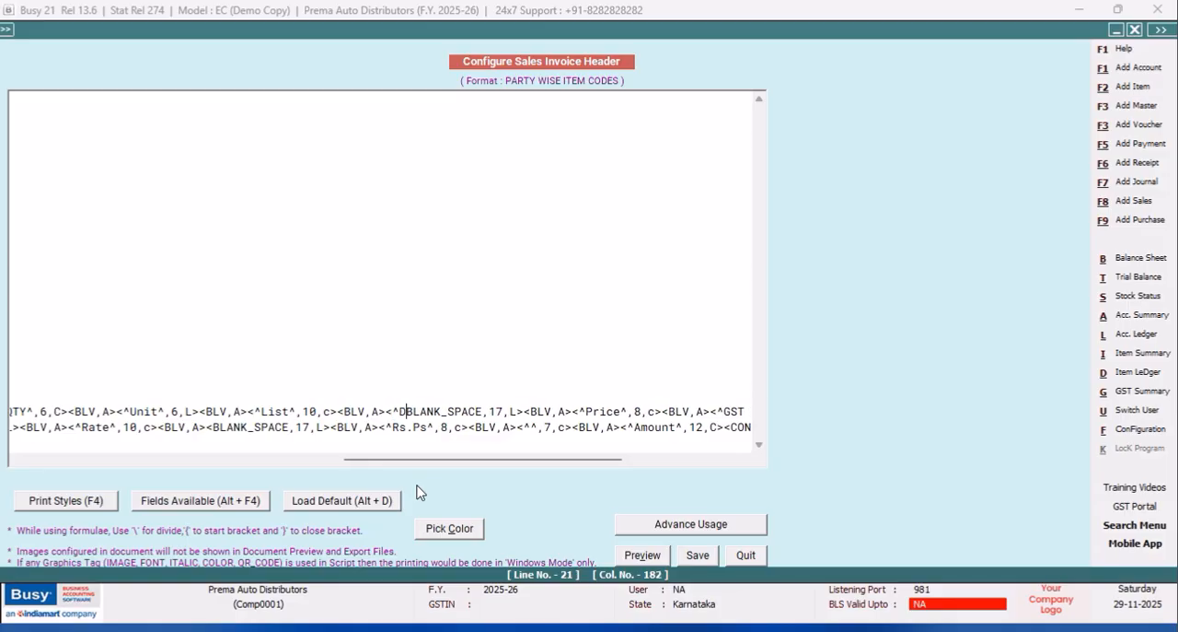
pyautogui.write('iSCOU')
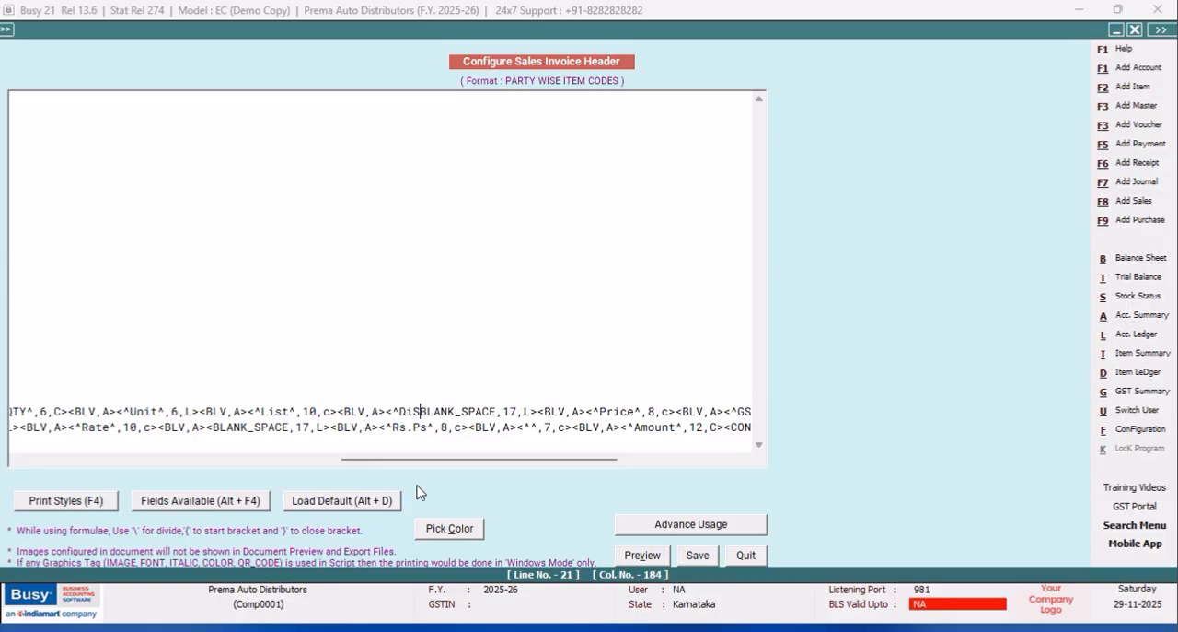
pyautogui.press('BackSpace')
pyautogui.press('BackSpace')
pyautogui.press('BackSpace')
pyautogui.press('BackSpace')
pyautogui.write('scount')
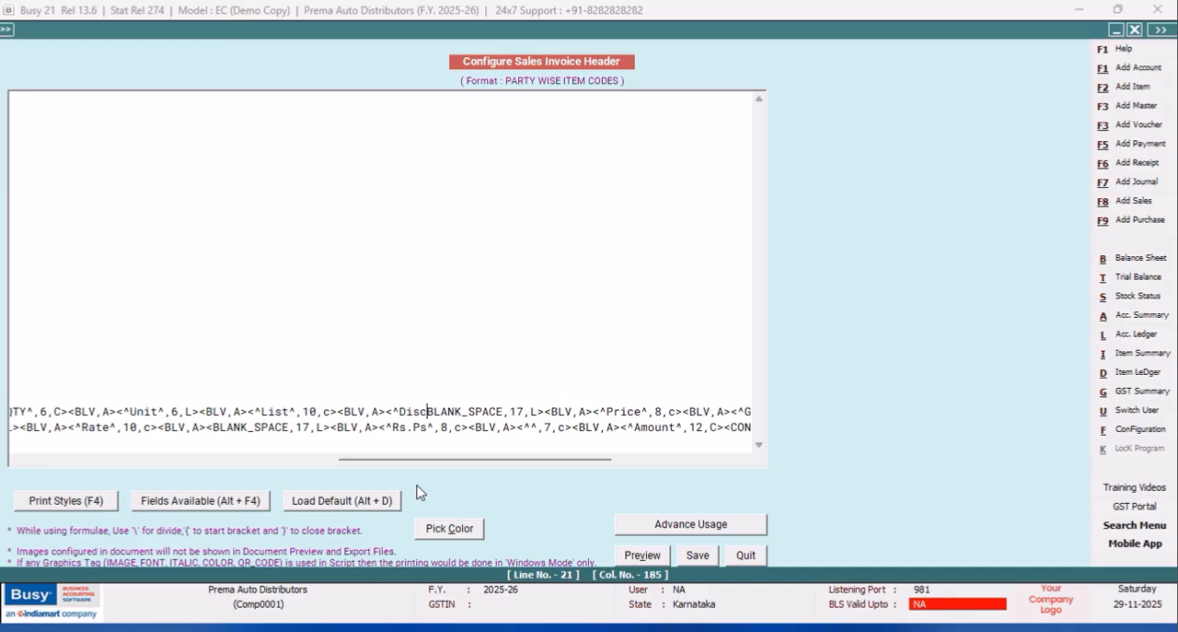
pyautogui.click(532, 415)
pyautogui.press('BackSpace')
pyautogui.press('BackSpace')
pyautogui.press('BackSpace')
pyautogui.press('BackSpace')
pyautogui.press('BackSpace')
pyautogui.press('BackSpace')
pyautogui.press('BackSpace')
pyautogui.press('BackSpace')
pyautogui.press('BackSpace')
pyautogui.press('BackSpace')
pyautogui.press('BackSpace')
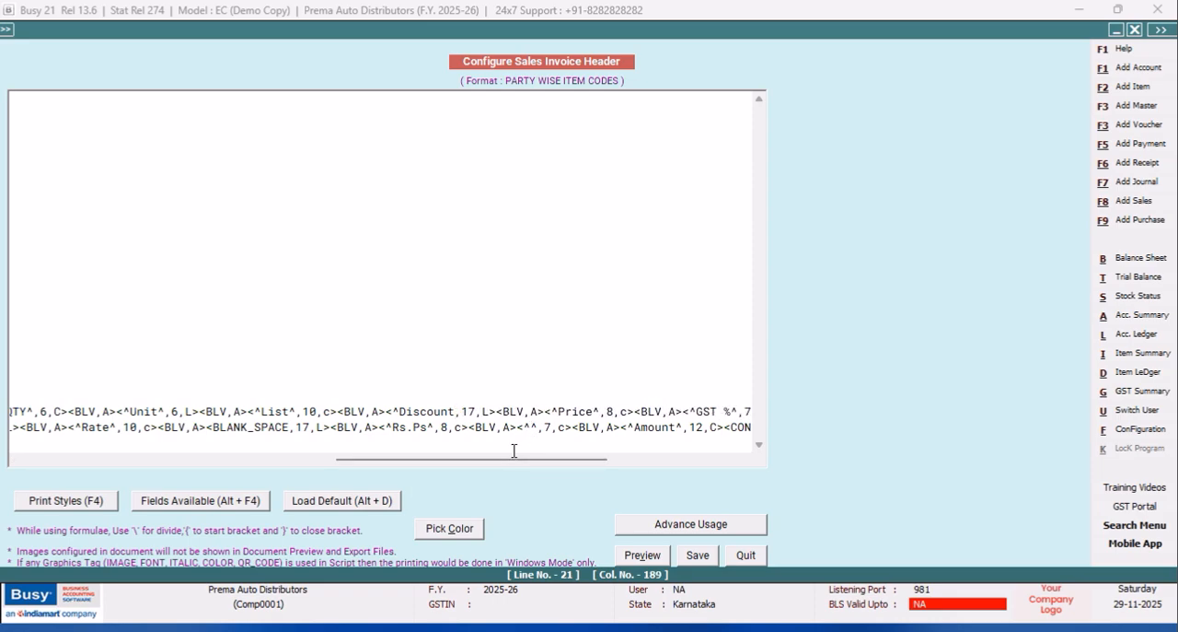
pyautogui.write('^')
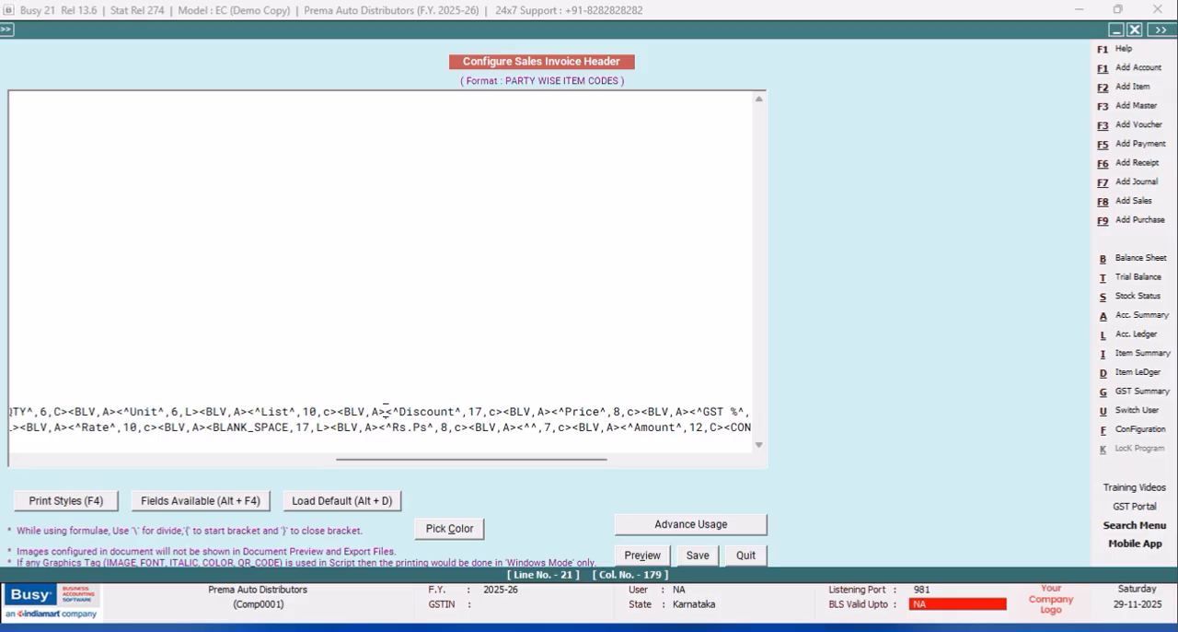
# Underline the Discount heading by inserting the UL_ON print style before its tag and UL_OFF after it.
pyautogui.press('F4')
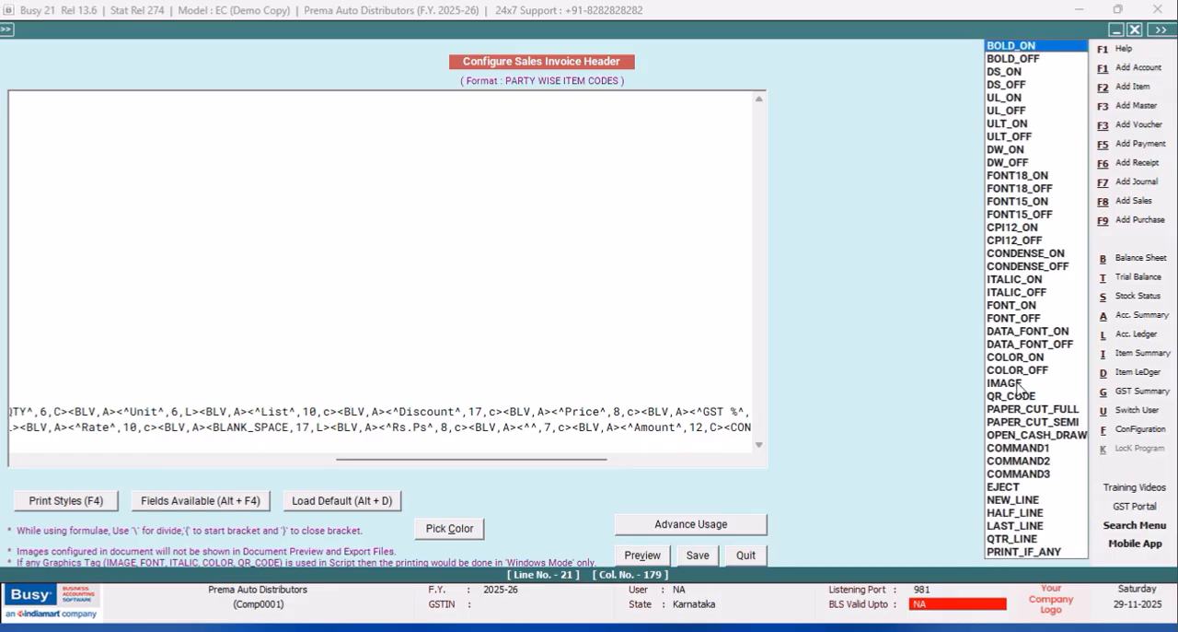
pyautogui.click(1002, 99)
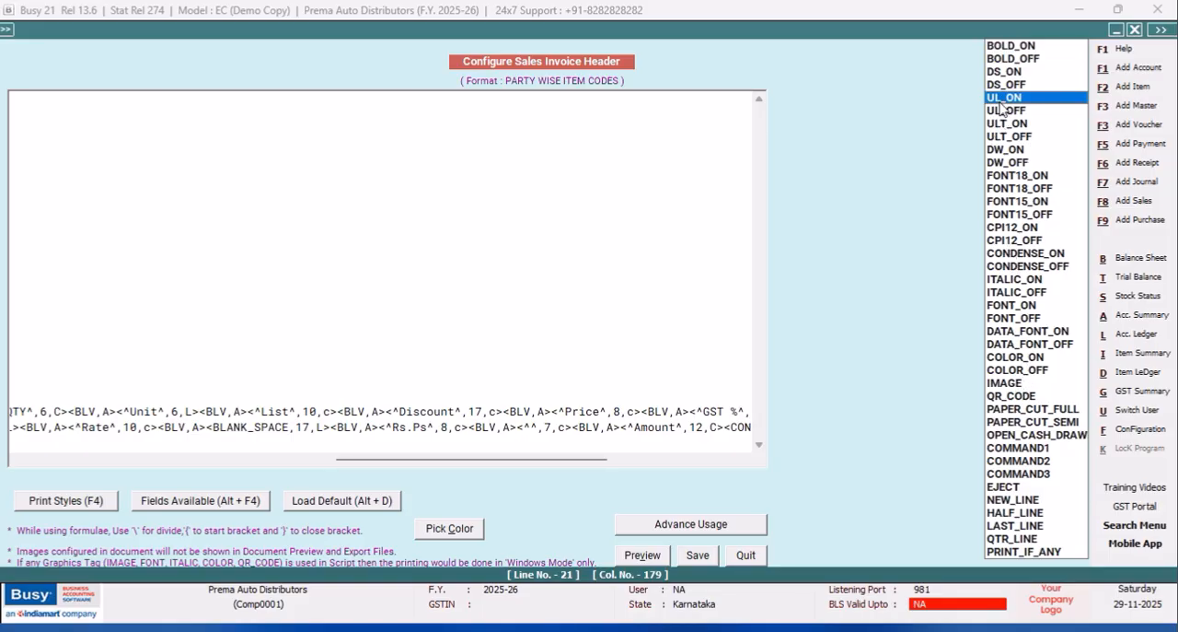
pyautogui.press('Return')
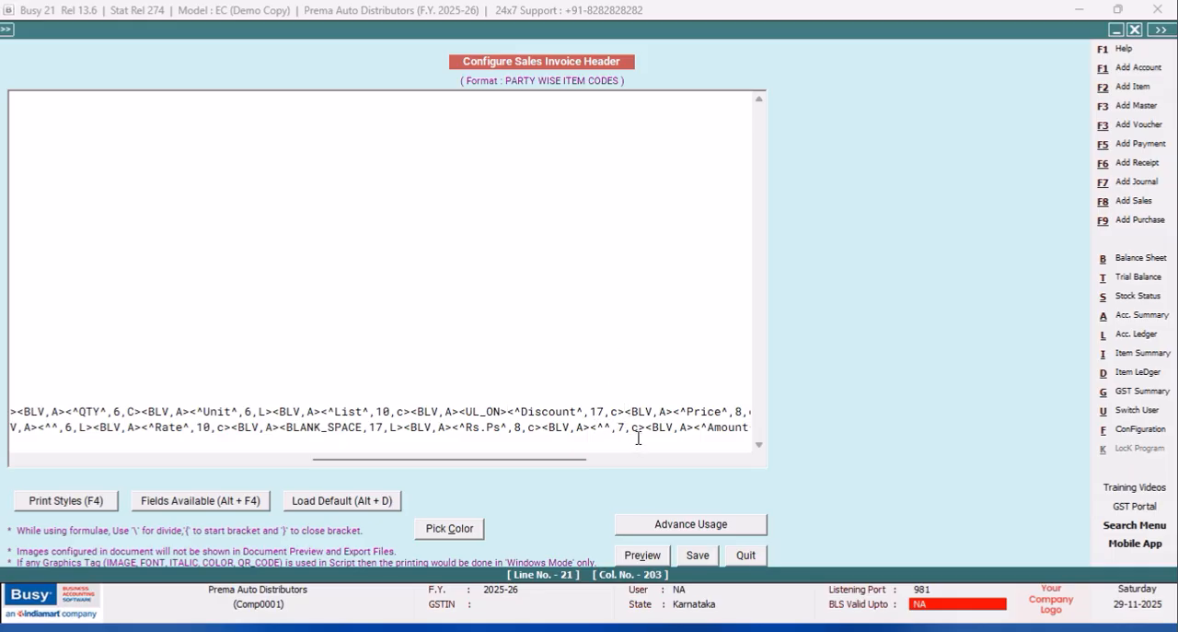
pyautogui.press('F4')
pyautogui.click(1009, 112)
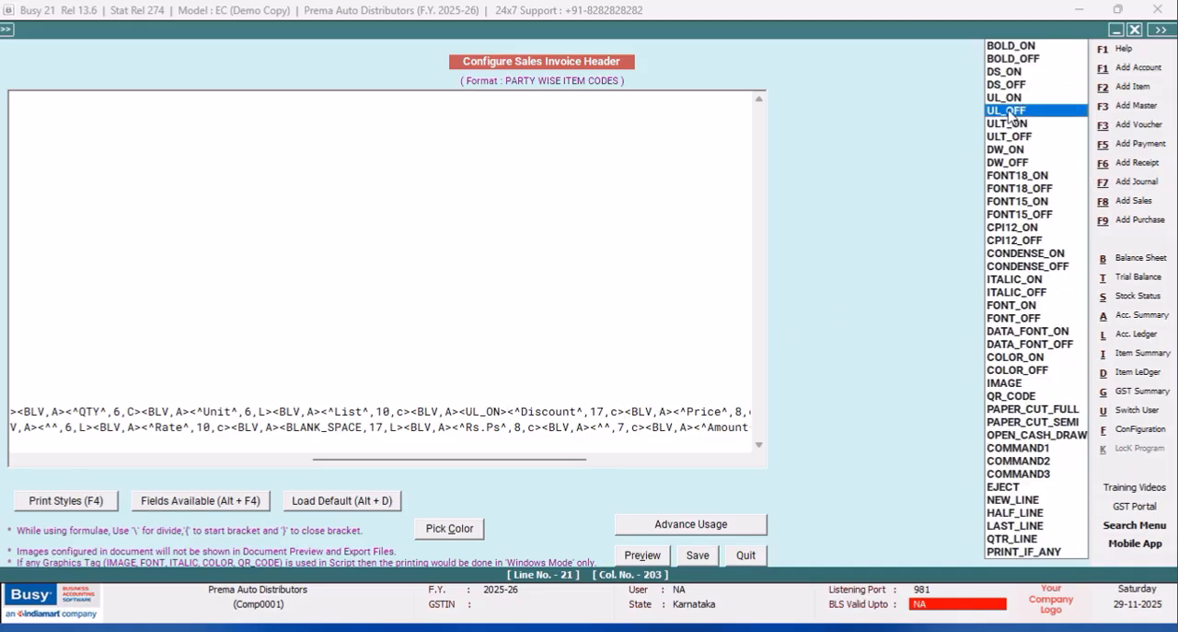
pyautogui.doubleClick(1009, 112)
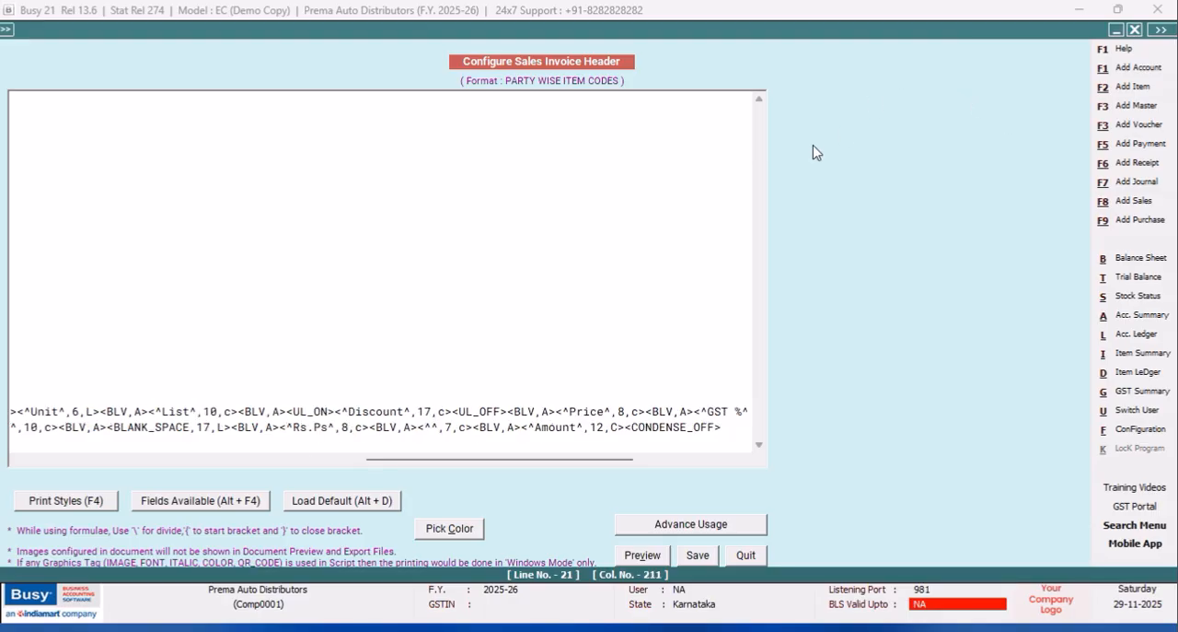
# In the second heading line, replace the BLANK_SPACE tag after Rate with the centred heading <^Regular^,10,C>.
pyautogui.moveTo(390, 461); pyautogui.dragTo(321, 468)
pyautogui.click(314, 427)
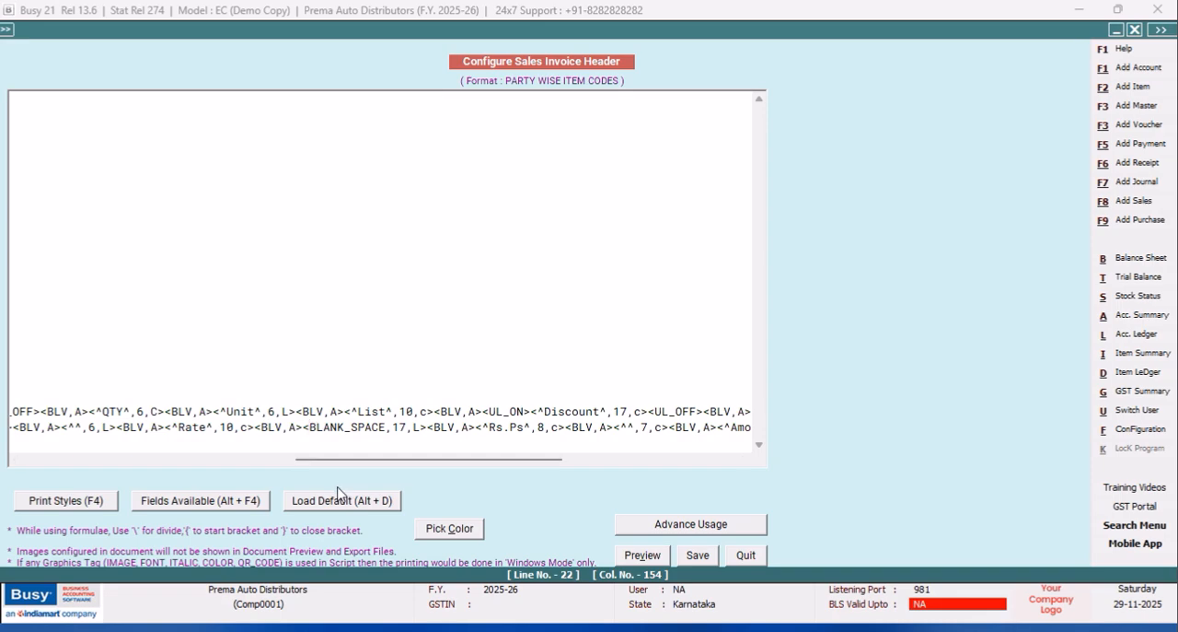
pyautogui.write('^')
pyautogui.click(393, 427)
pyautogui.write('^')
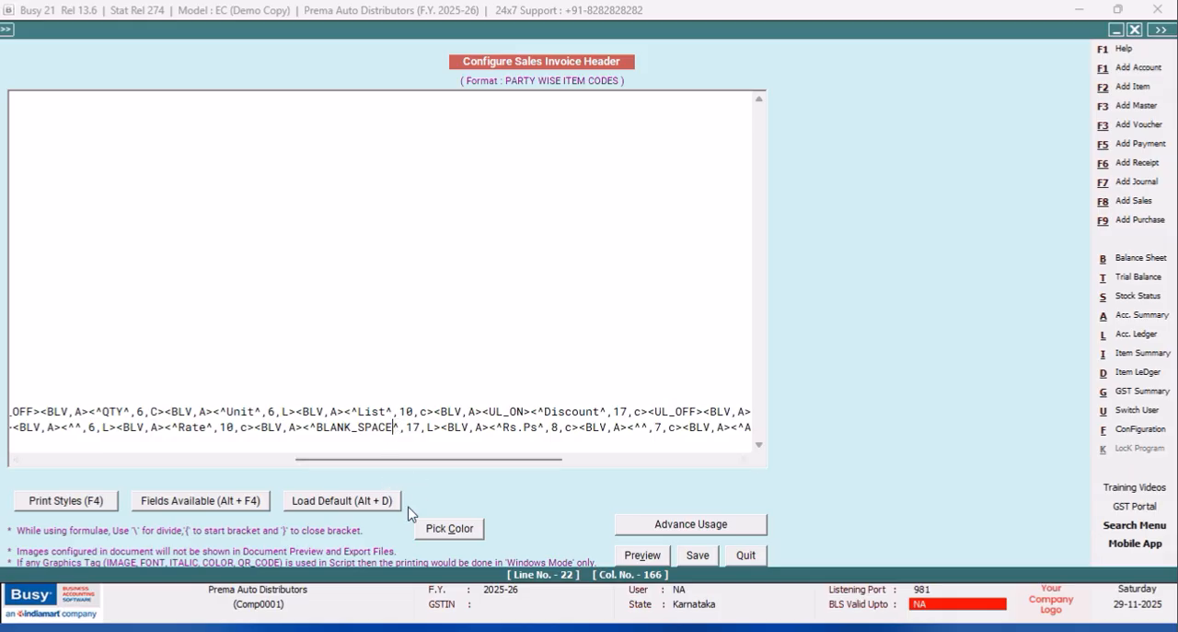
pyautogui.press('BackSpace')
pyautogui.press('BackSpace')
pyautogui.press('BackSpace')
pyautogui.press('BackSpace')
pyautogui.press('BackSpace')
pyautogui.press('BackSpace')
pyautogui.press('BackSpace')
pyautogui.press('BackSpace')
pyautogui.press('BackSpace')
pyautogui.press('BackSpace')
pyautogui.press('BackSpace')
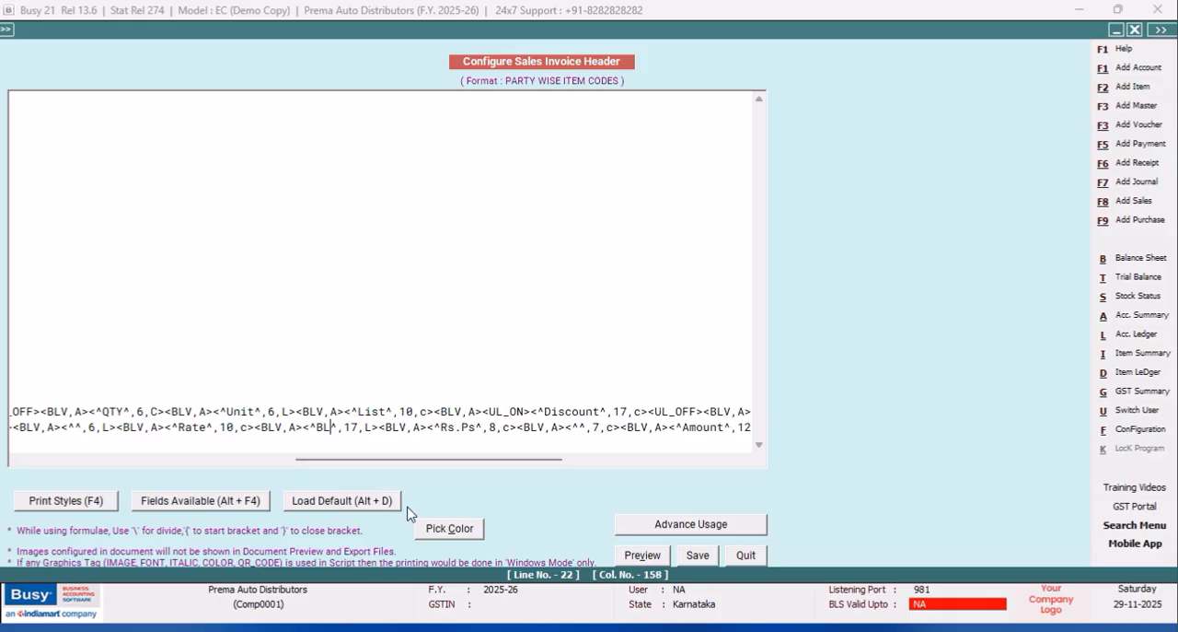
pyautogui.write('Regular')
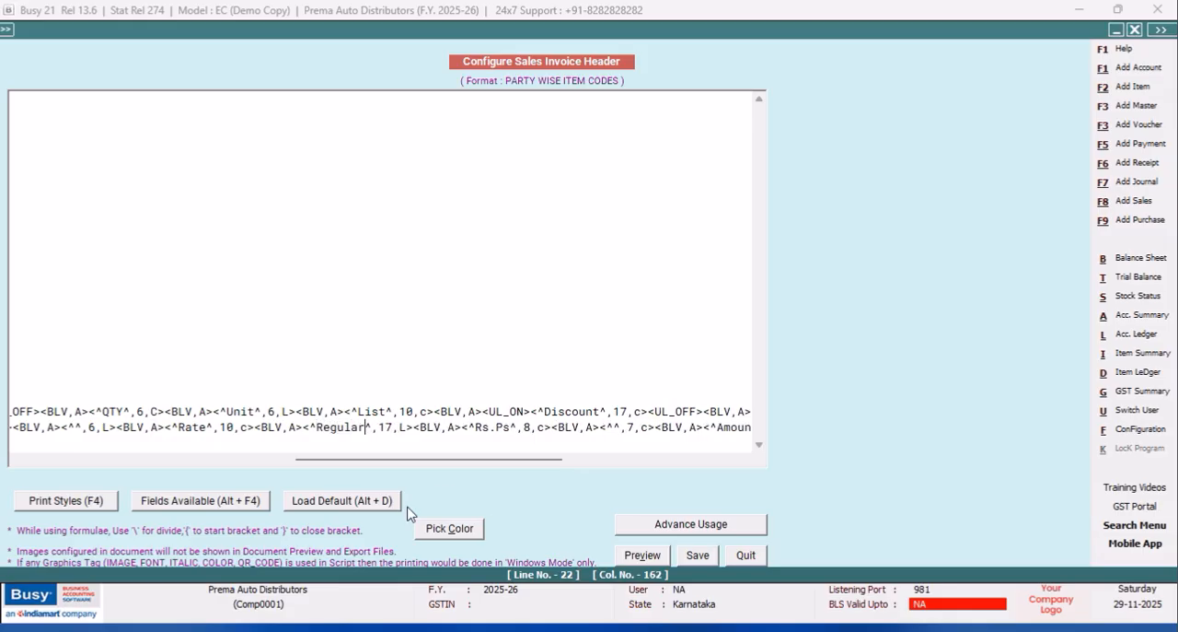
pyautogui.press('Right')
pyautogui.press('Right')
pyautogui.press('Right')
pyautogui.press('Right')
pyautogui.press('BackSpace')
pyautogui.write('0')
pyautogui.press('BackSpace')
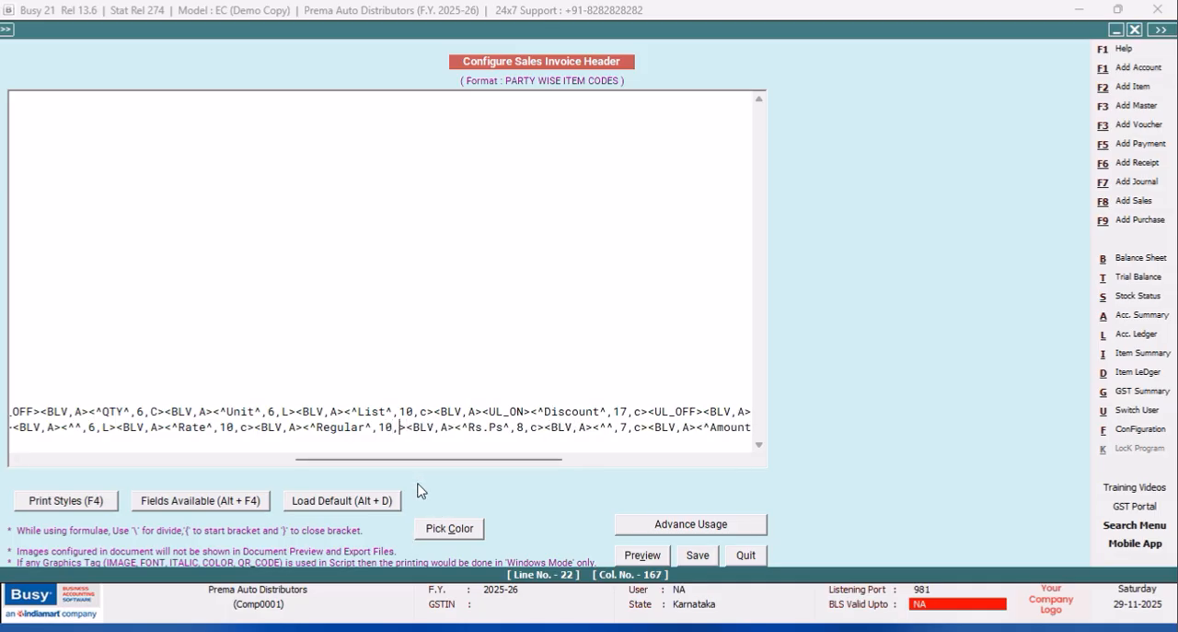
pyautogui.write('C')
# Add the heading <^CD 2%^,6,C> directly after the Regular tag and save the invoice header.
pyautogui.press('Right')
pyautogui.write('<^')
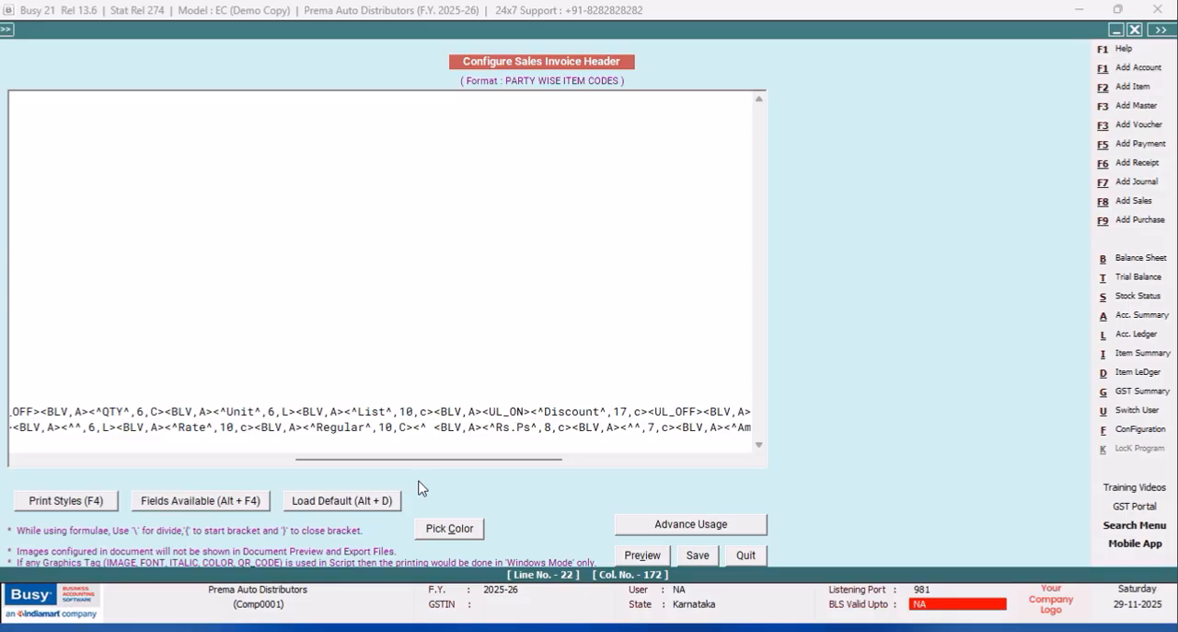
pyautogui.press('BackSpace')
pyautogui.write('Cas')
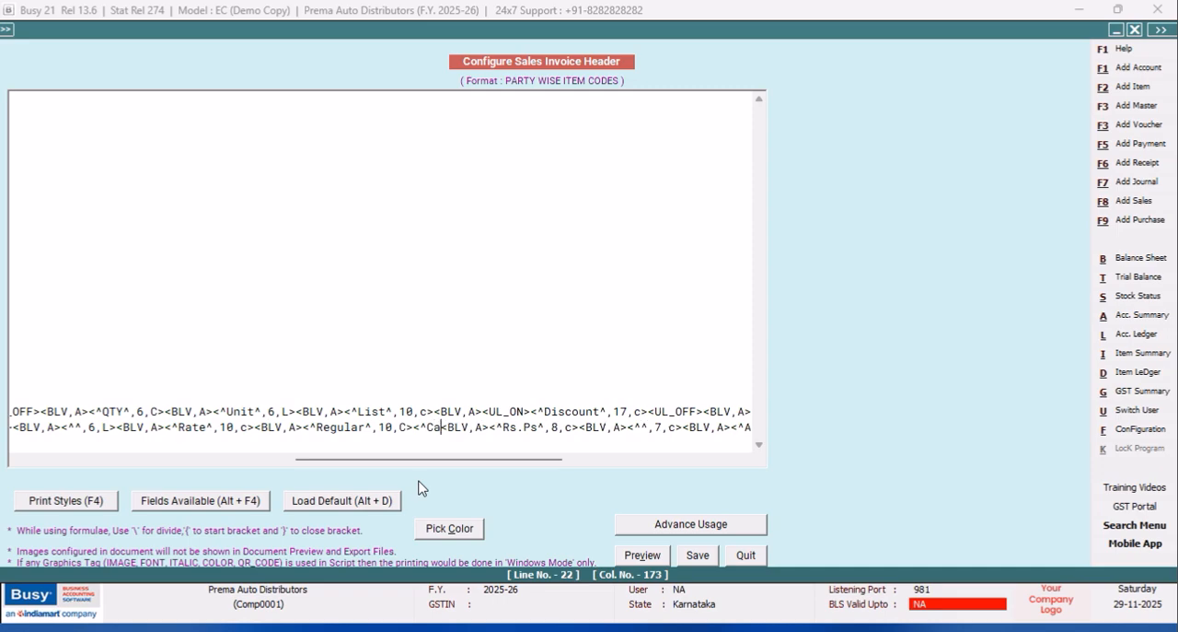
pyautogui.press('BackSpace')
pyautogui.press('BackSpace')
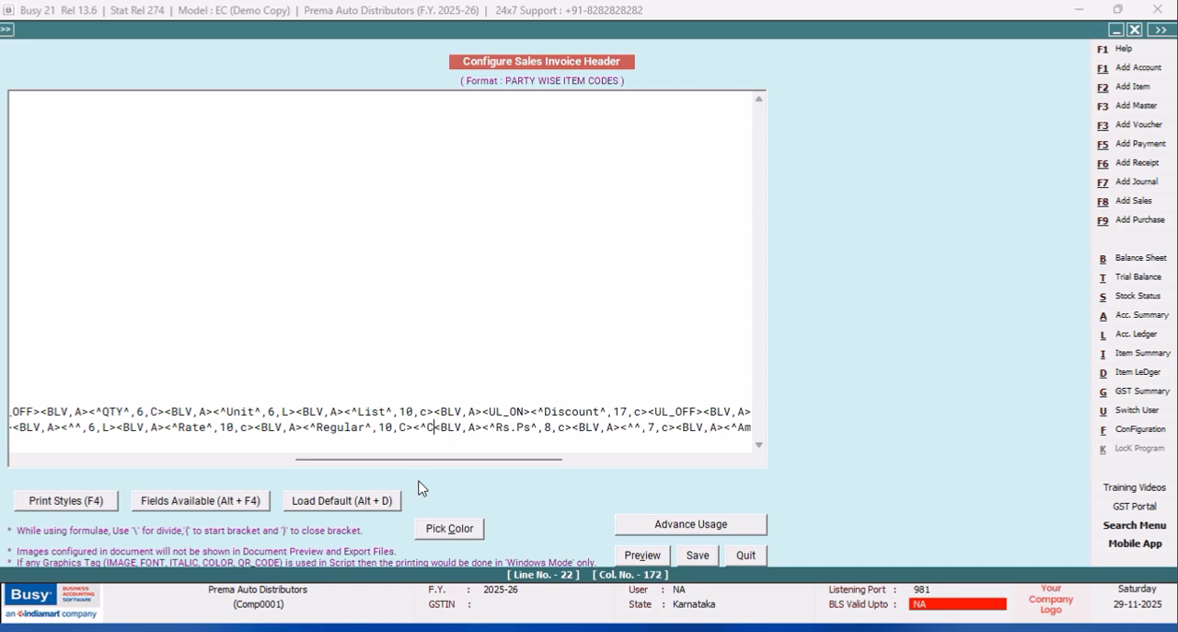
pyautogui.write('D 2')
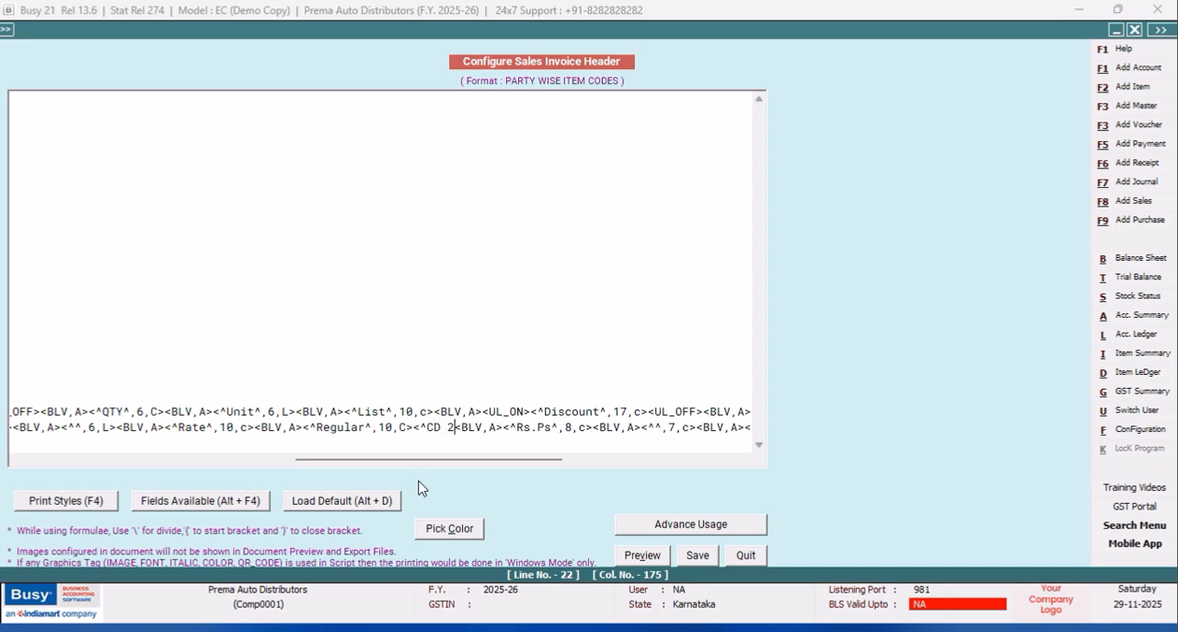
pyautogui.write('%')
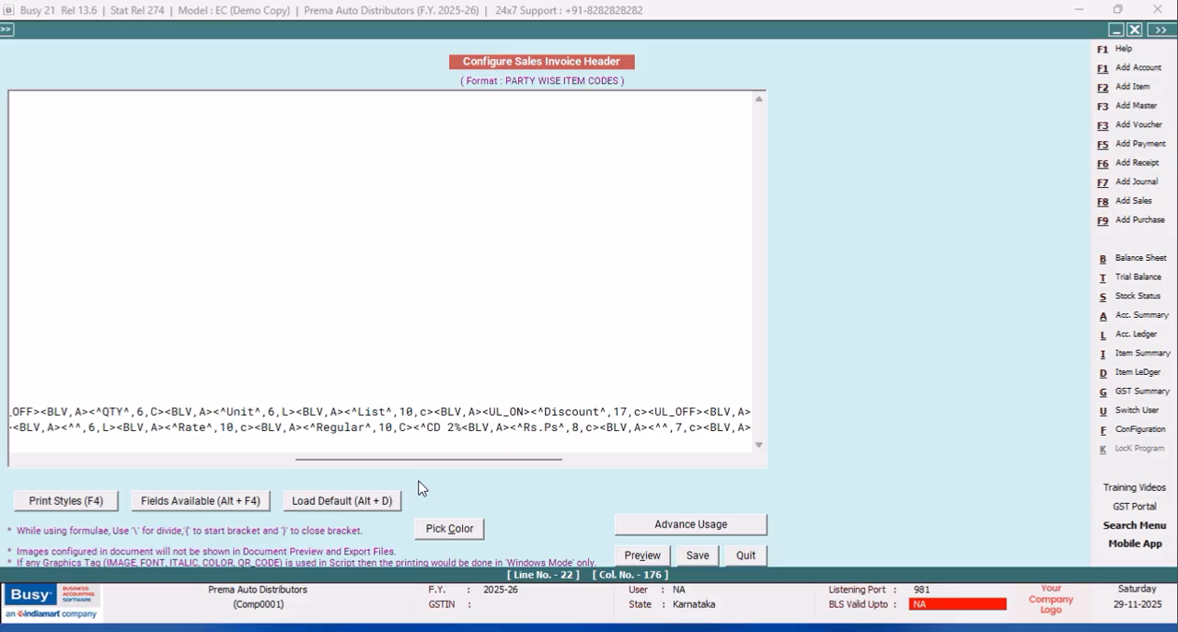
pyautogui.write('^')
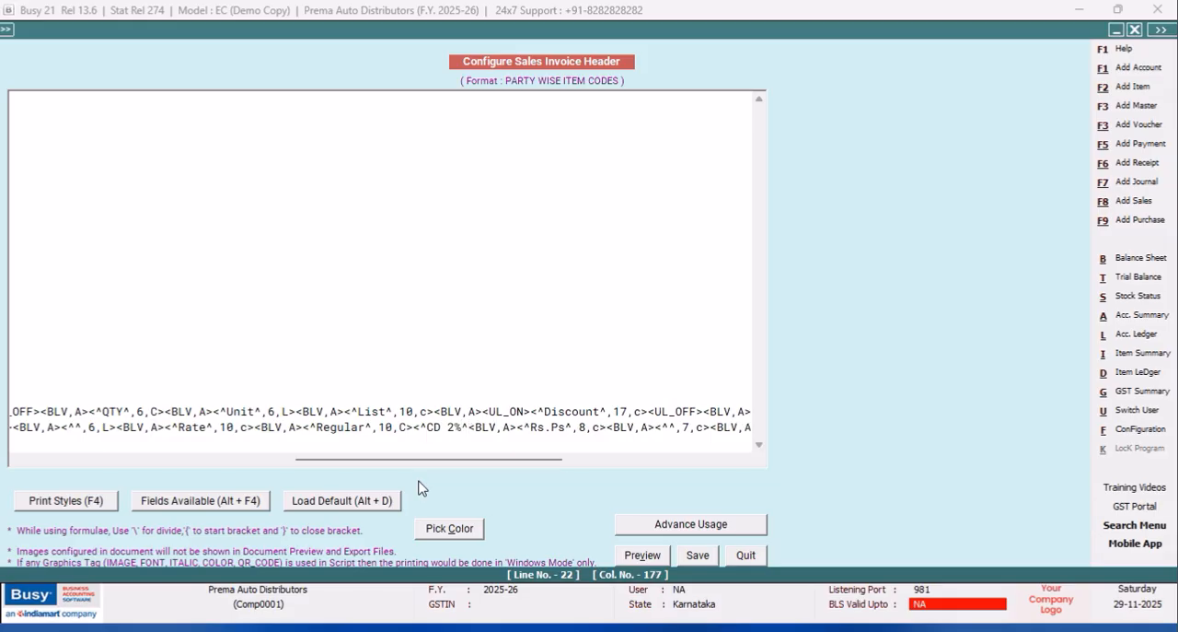
pyautogui.write(',6')
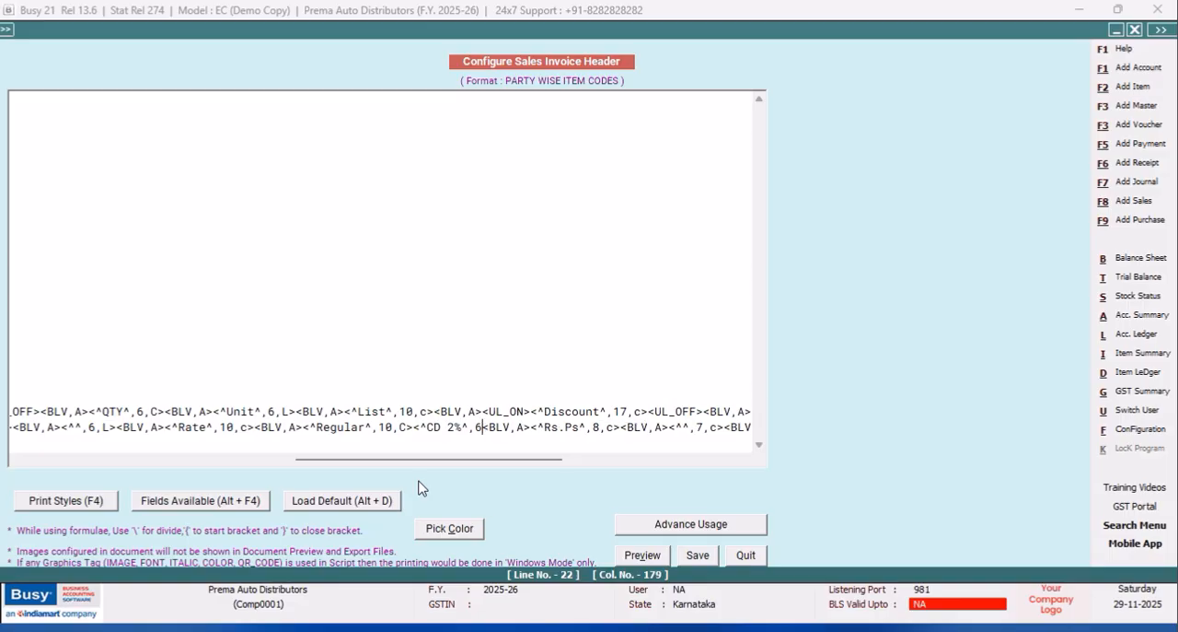
pyautogui.write(',C>')
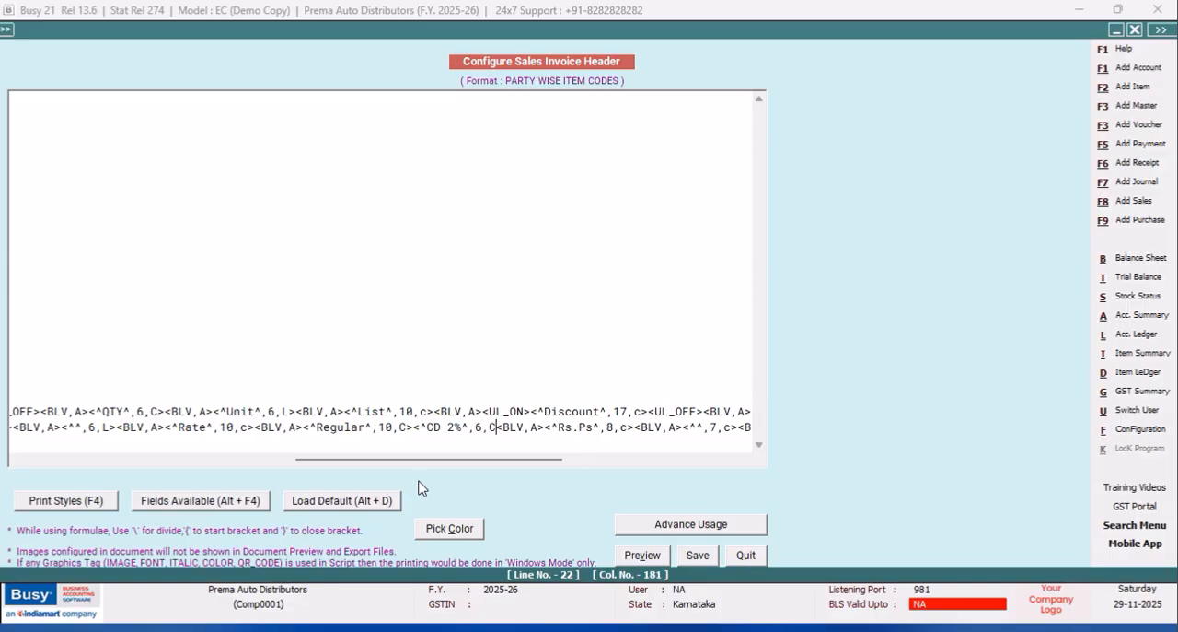
pyautogui.click(699, 556)
# Leave the document configuration and preview the sales voucher's Sales Invoice in the PARTY WISE ITEM CODES format.
pyautogui.click(467, 373)
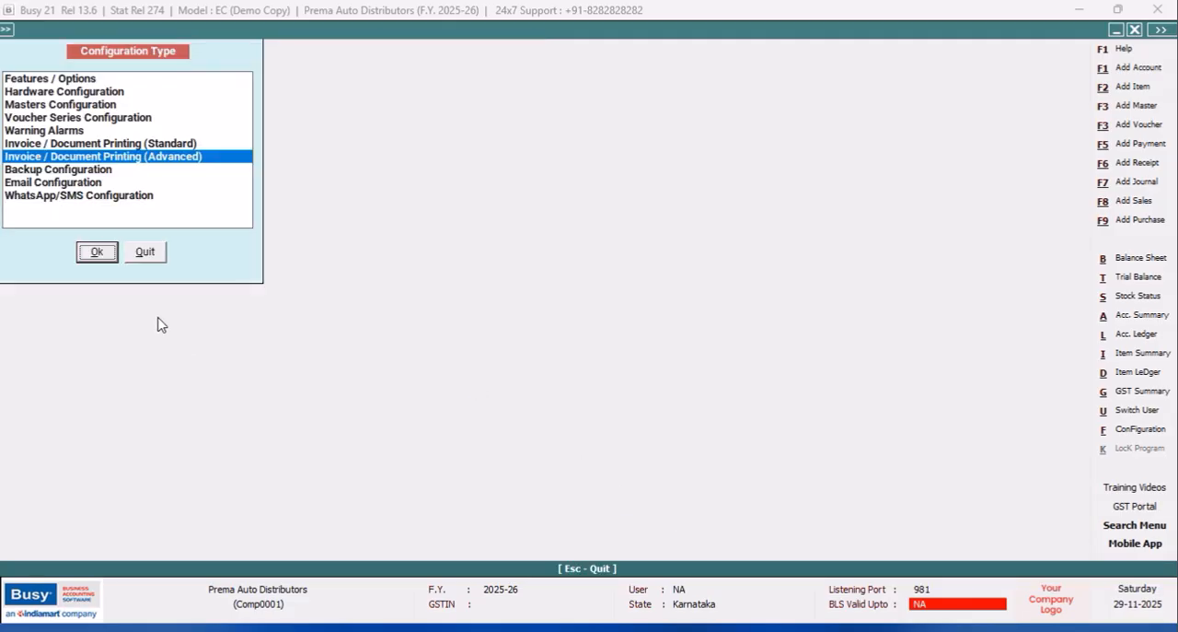
pyautogui.click(143, 257)
pyautogui.click(762, 30)
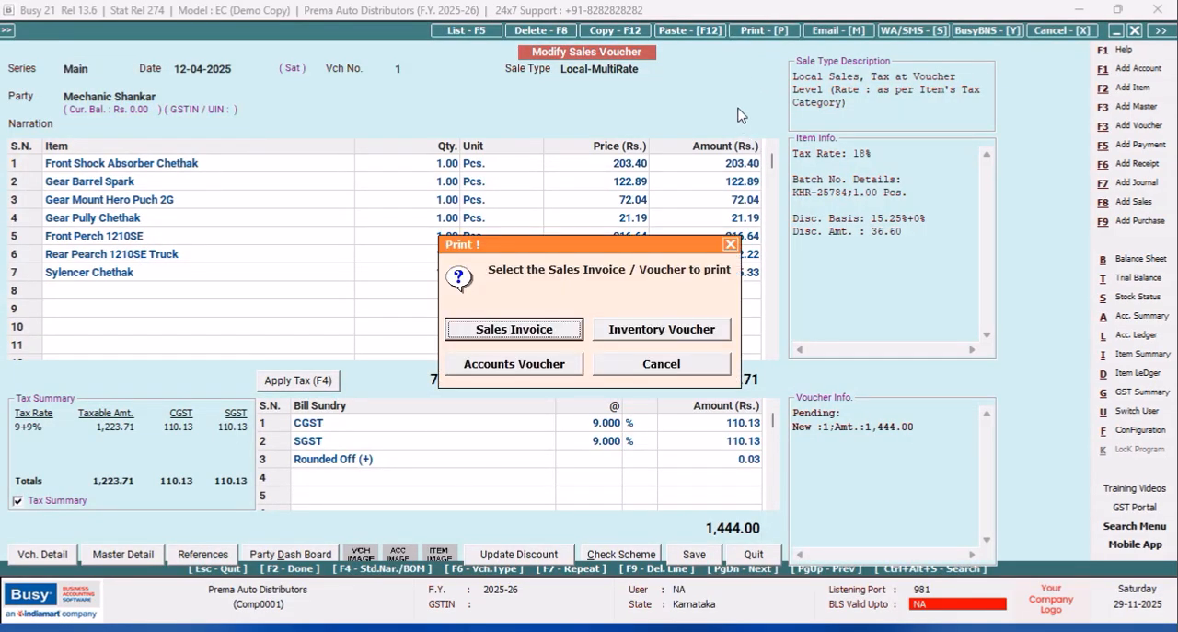
pyautogui.click(515, 332)
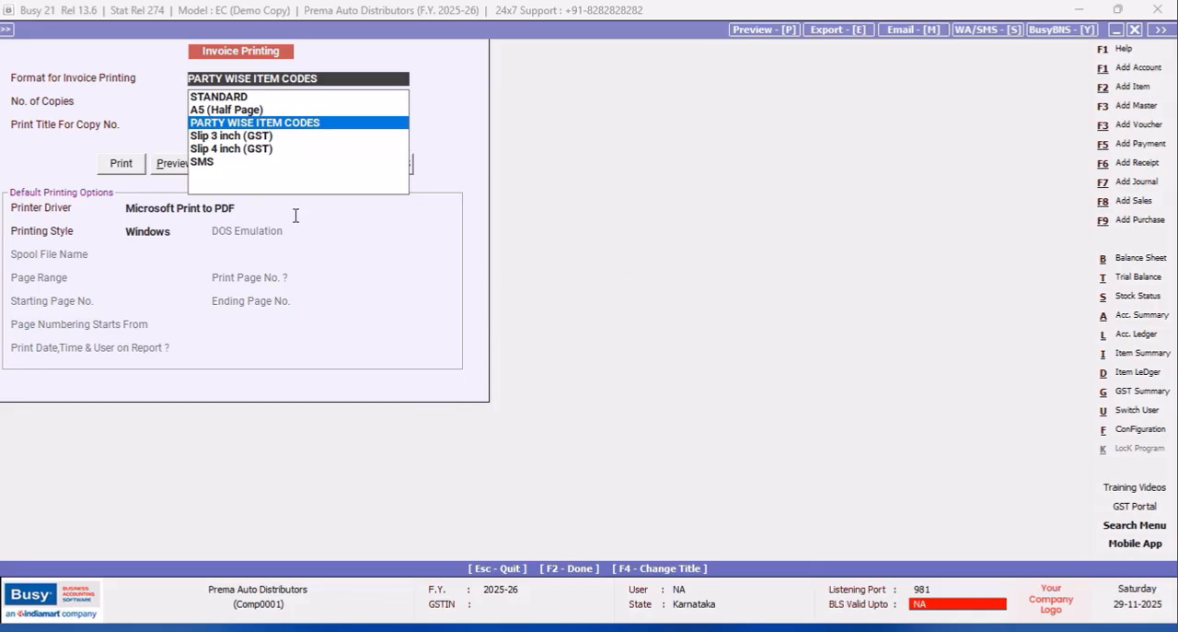
pyautogui.click(175, 171)
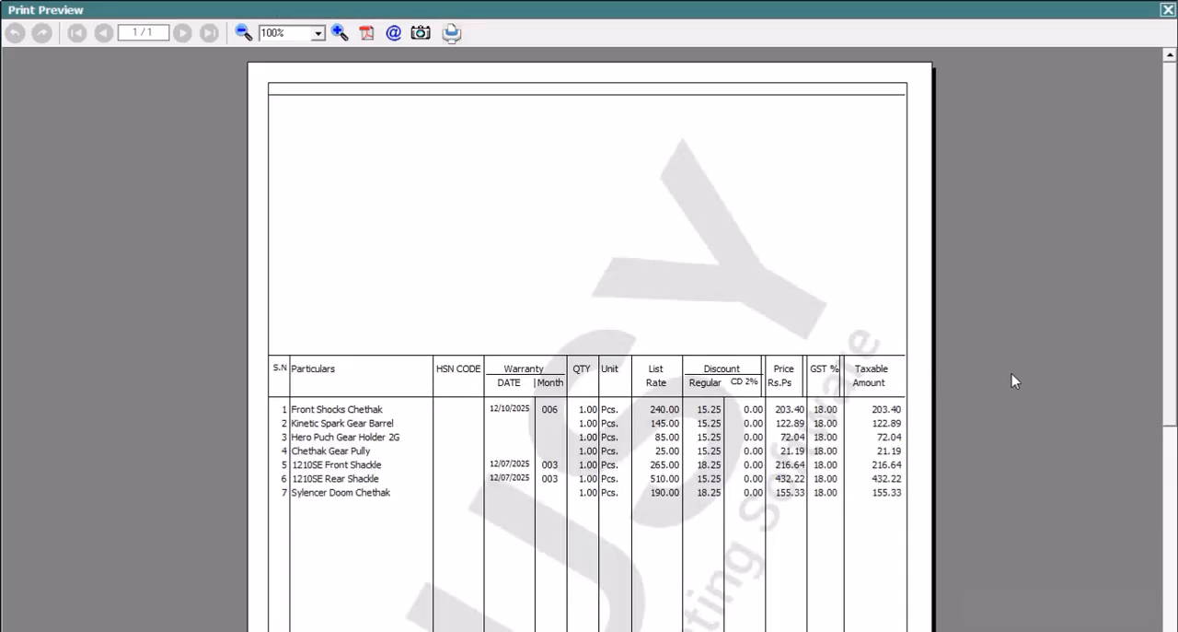
pyautogui.click(1166, 11)
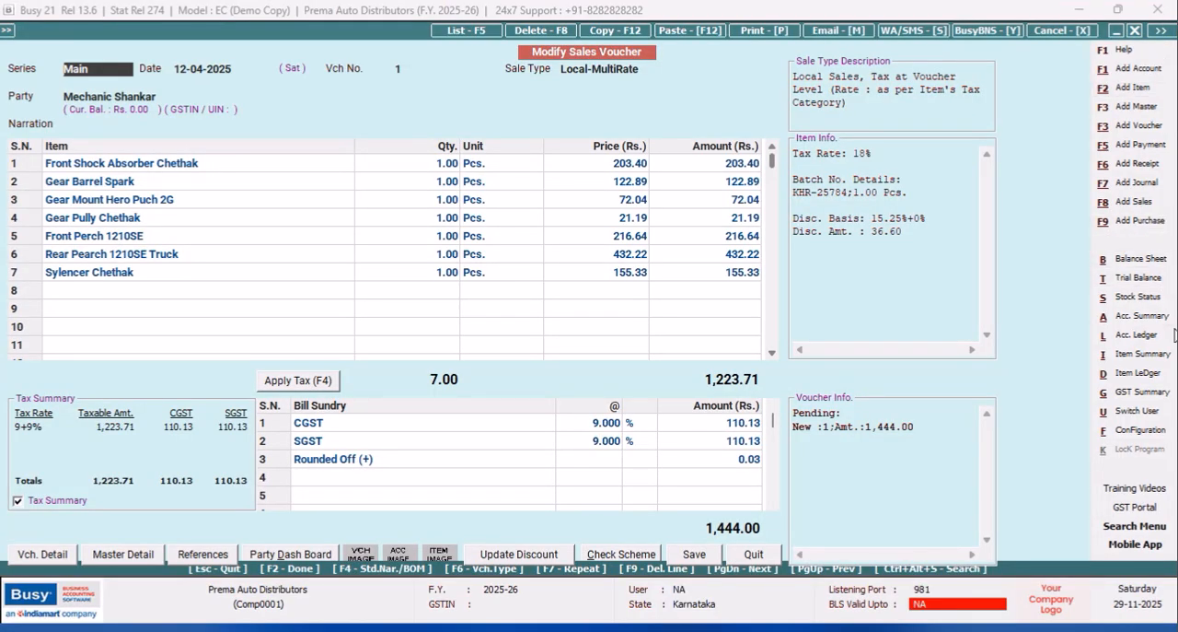
# Open the header of the PARTY WISE ITEM CODES Sales Invoice format in the advanced document printing configuration.
pyautogui.click(1140, 430)
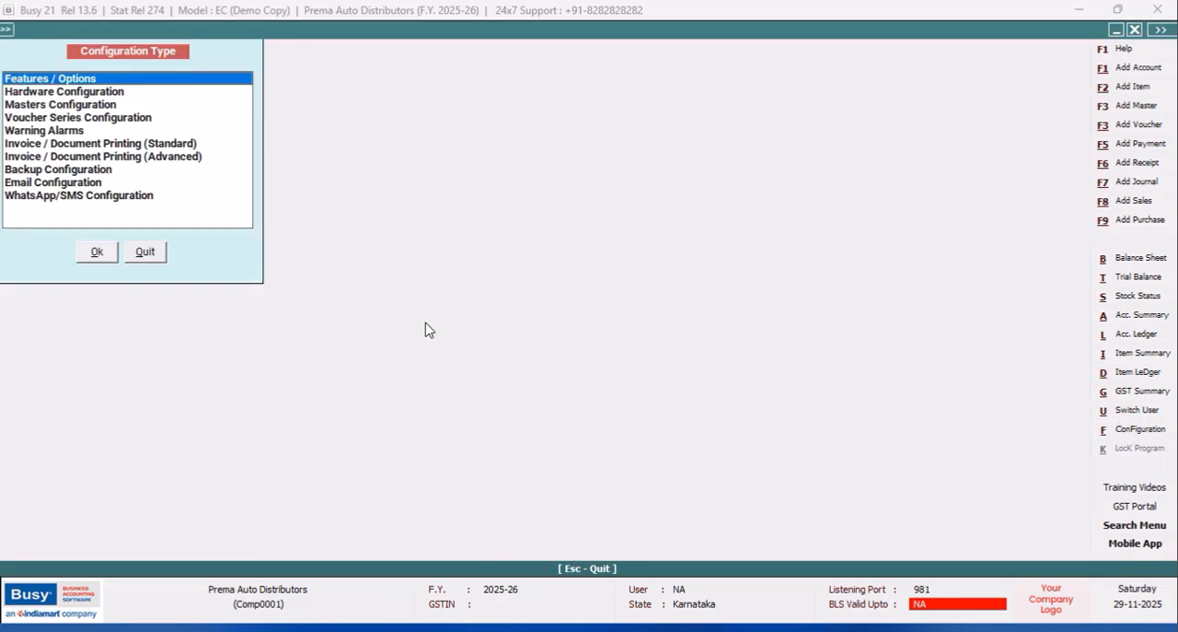
pyautogui.click(138, 158)
pyautogui.click(92, 252)
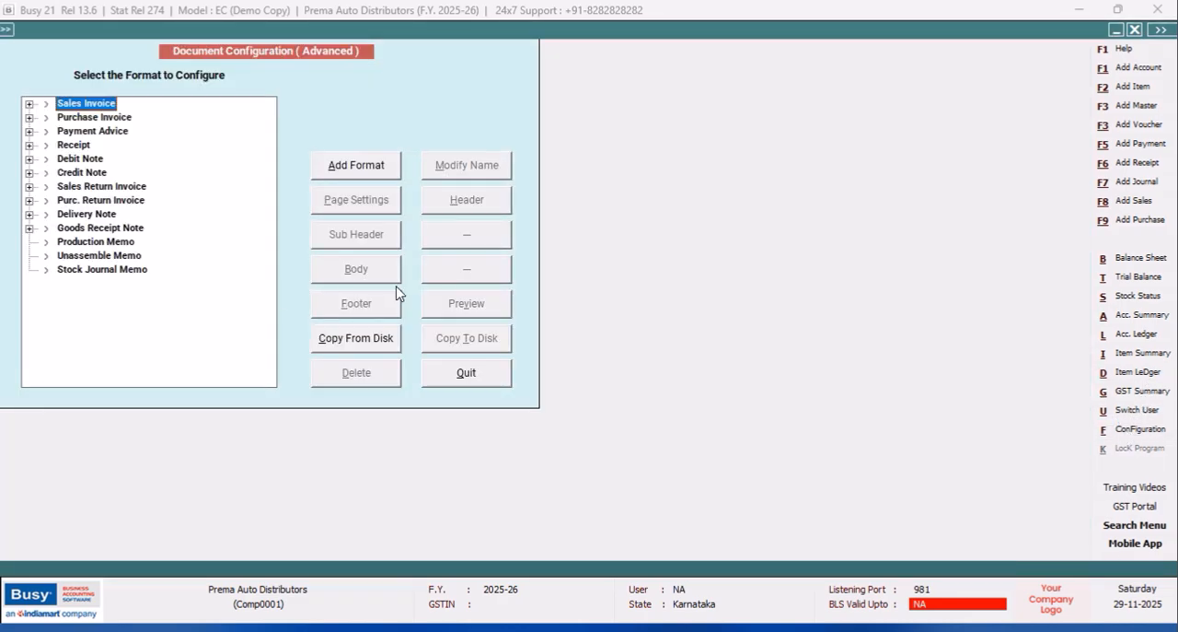
pyautogui.click(29, 103)
pyautogui.click(104, 133)
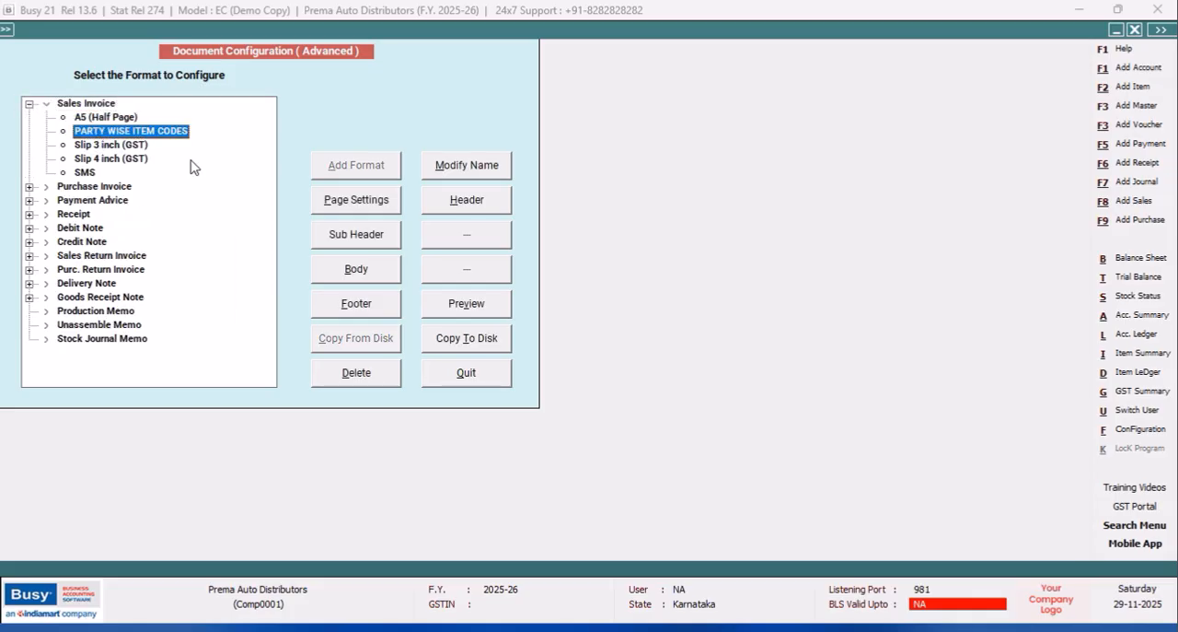
pyautogui.click(465, 202)
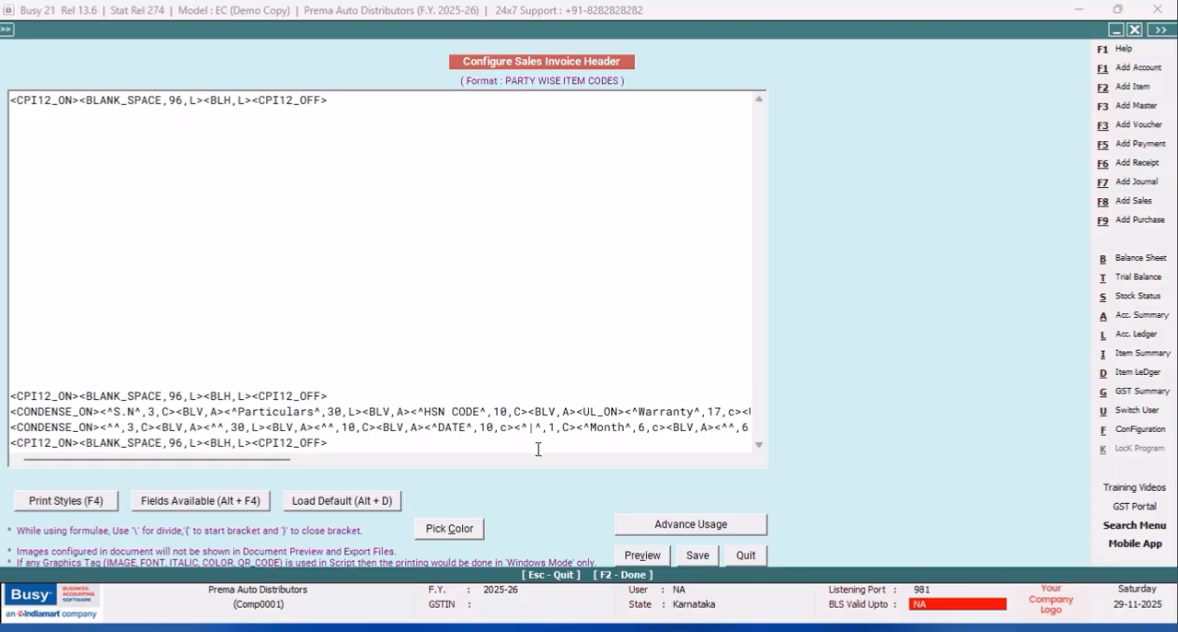
# Copy the <^|^,1,C> separator before the Month tag, paste it between the Regular and CD 2% tags, and save the header.
pyautogui.click(578, 426)
pyautogui.moveTo(574, 428); pyautogui.dragTo(516, 433)
pyautogui.hotkey('ctrl', 'c')
pyautogui.rightClick(533, 432)
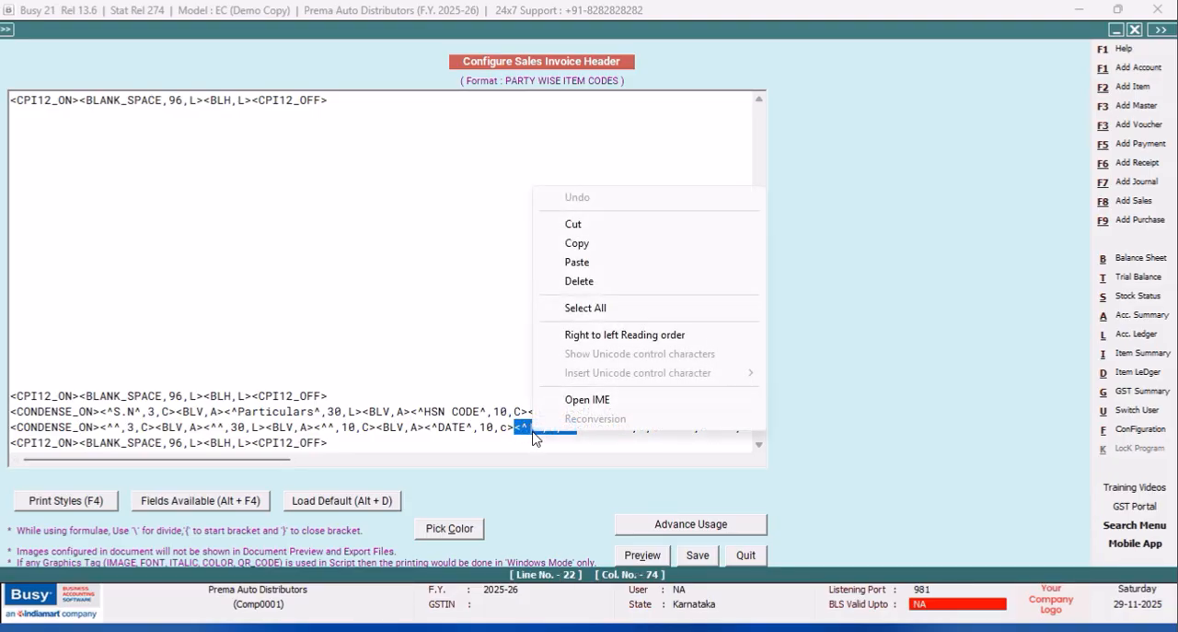
pyautogui.click(582, 245)
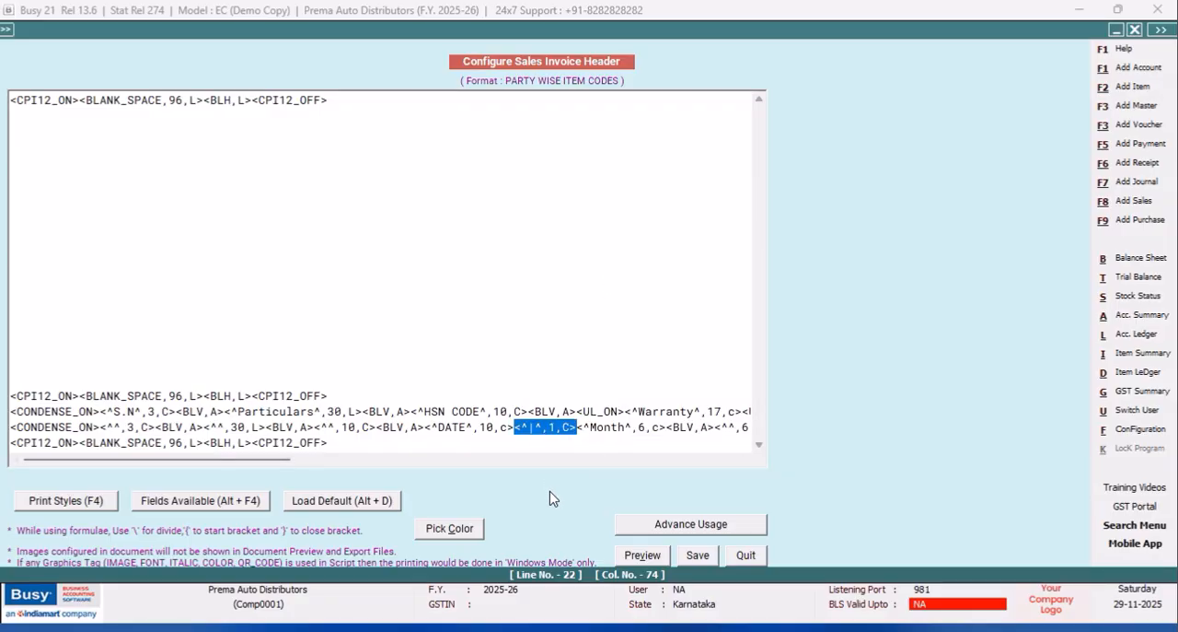
pyautogui.click(745, 459)
pyautogui.click(746, 460)
pyautogui.moveTo(748, 459); pyautogui.dragTo(746, 459)
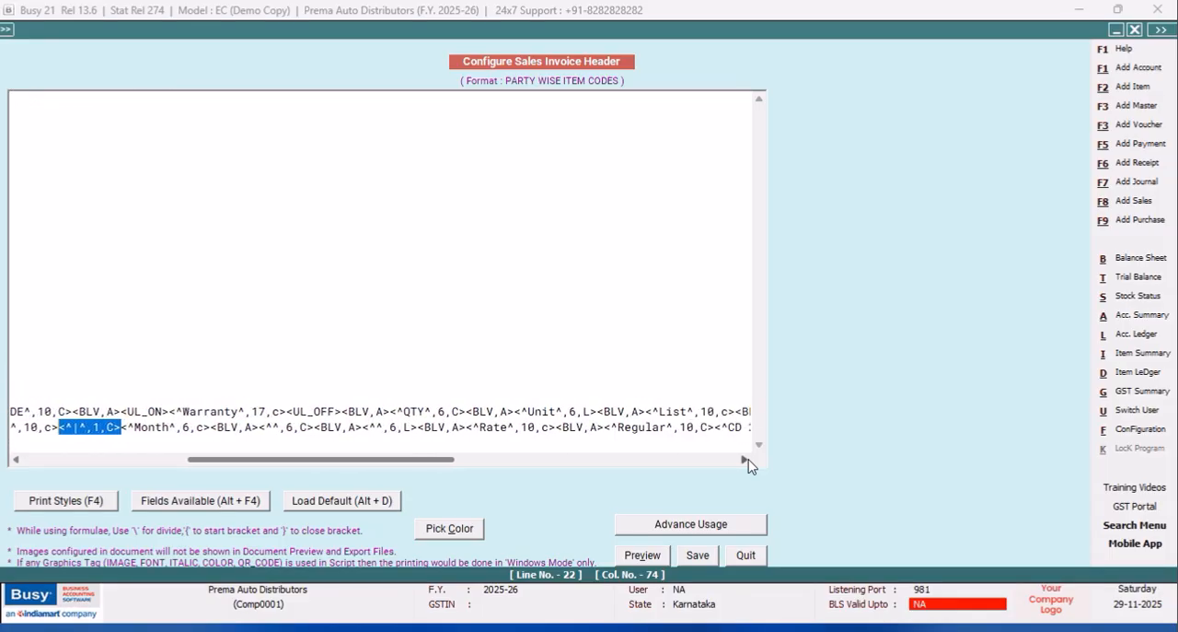
pyautogui.click(717, 427)
pyautogui.rightClick(718, 427)
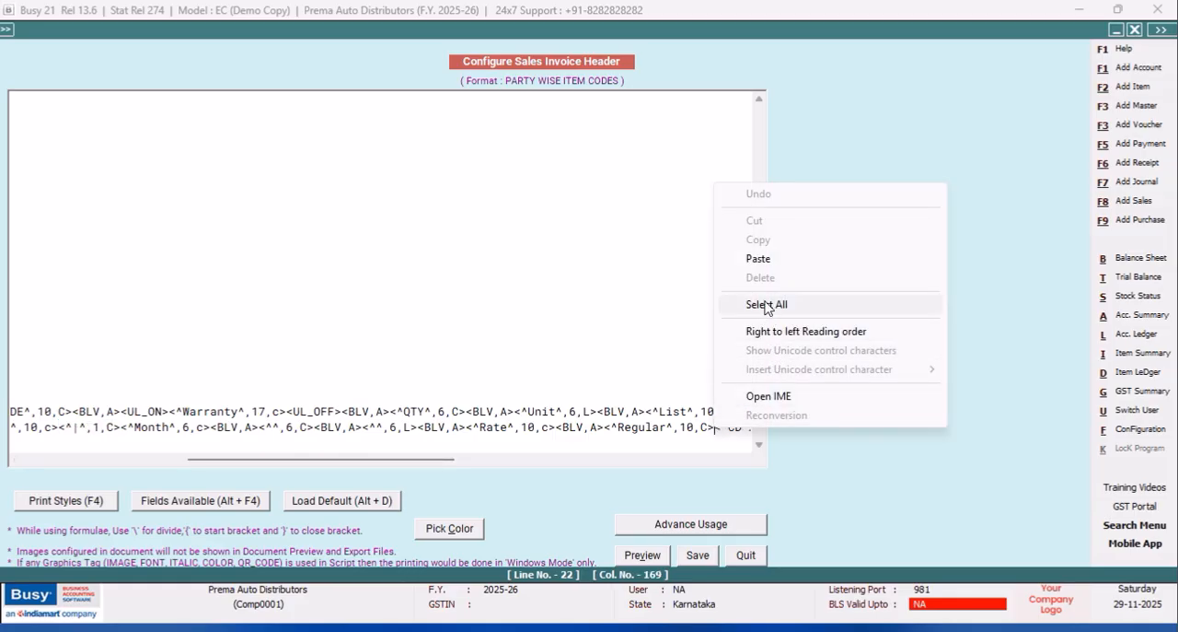
pyautogui.click(760, 260)
pyautogui.click(697, 556)
# Leave the configuration and preview the Sales Invoice to check the separator between the discount headings.
pyautogui.click(469, 368)
pyautogui.click(145, 252)
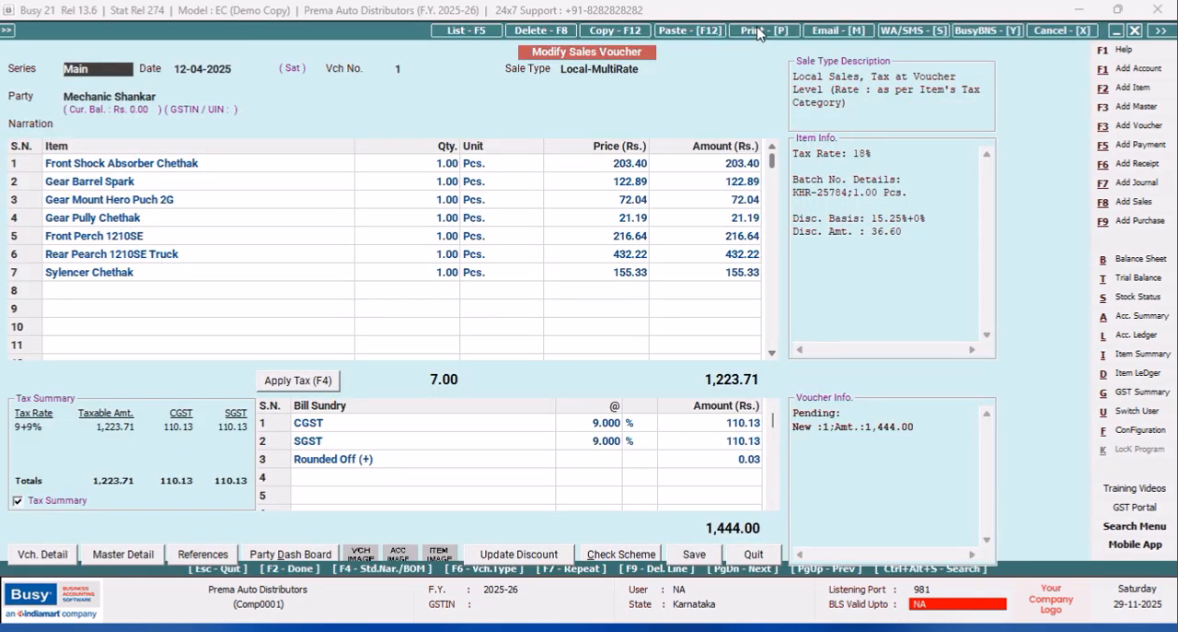
pyautogui.click(758, 33)
pyautogui.click(537, 336)
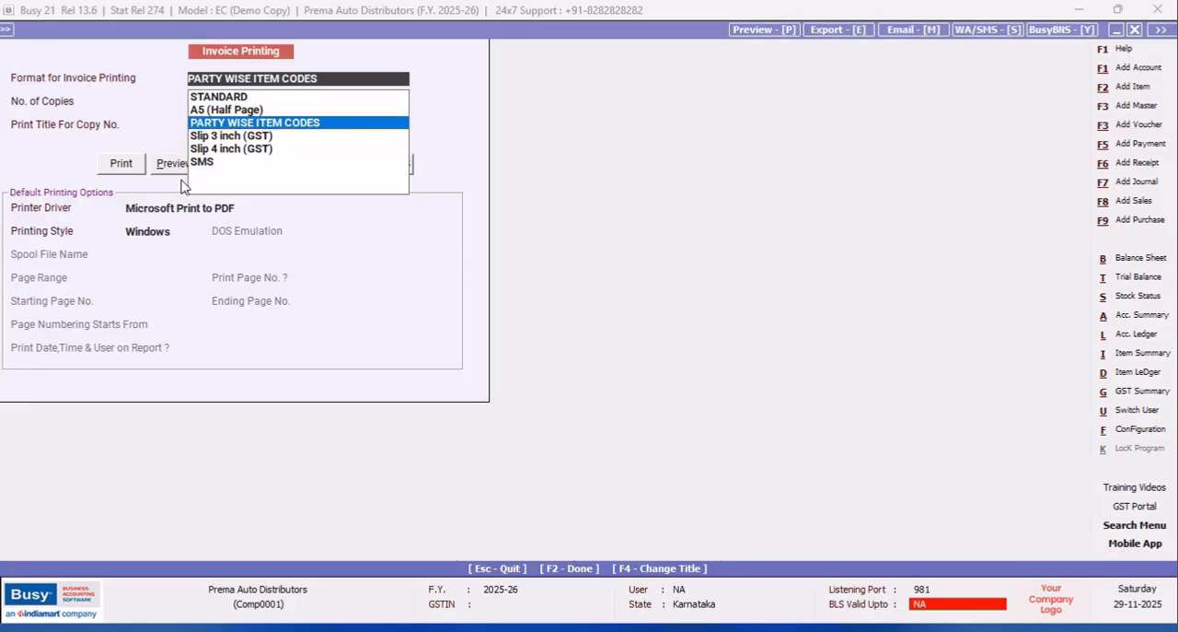
pyautogui.click(162, 164)
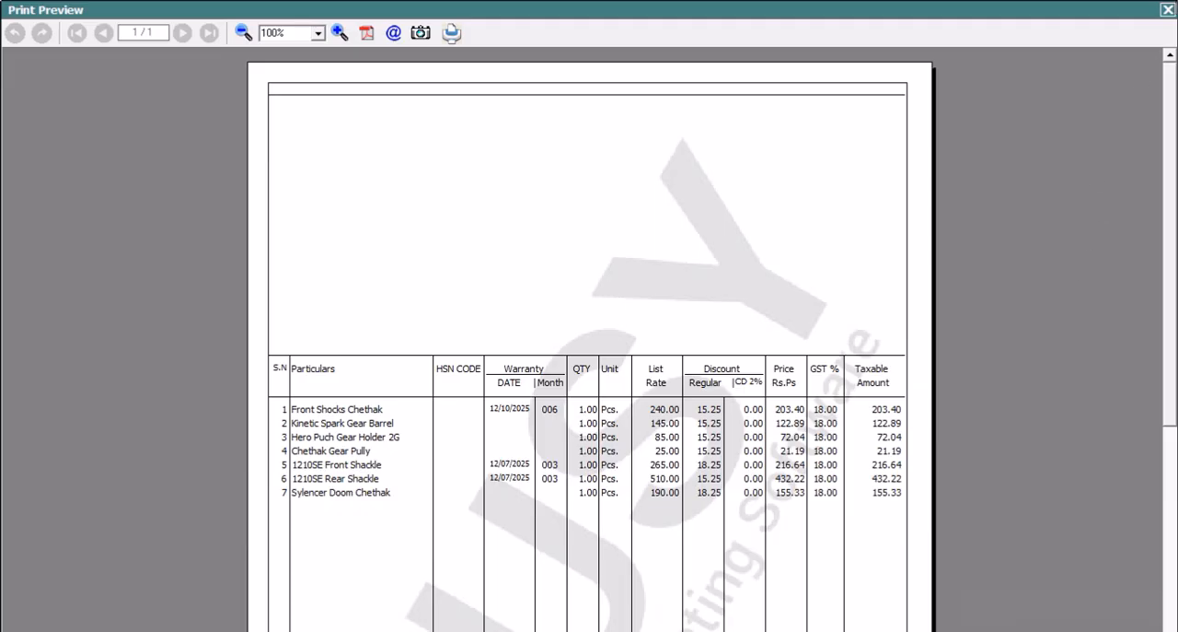
pyautogui.click(1168, 11)
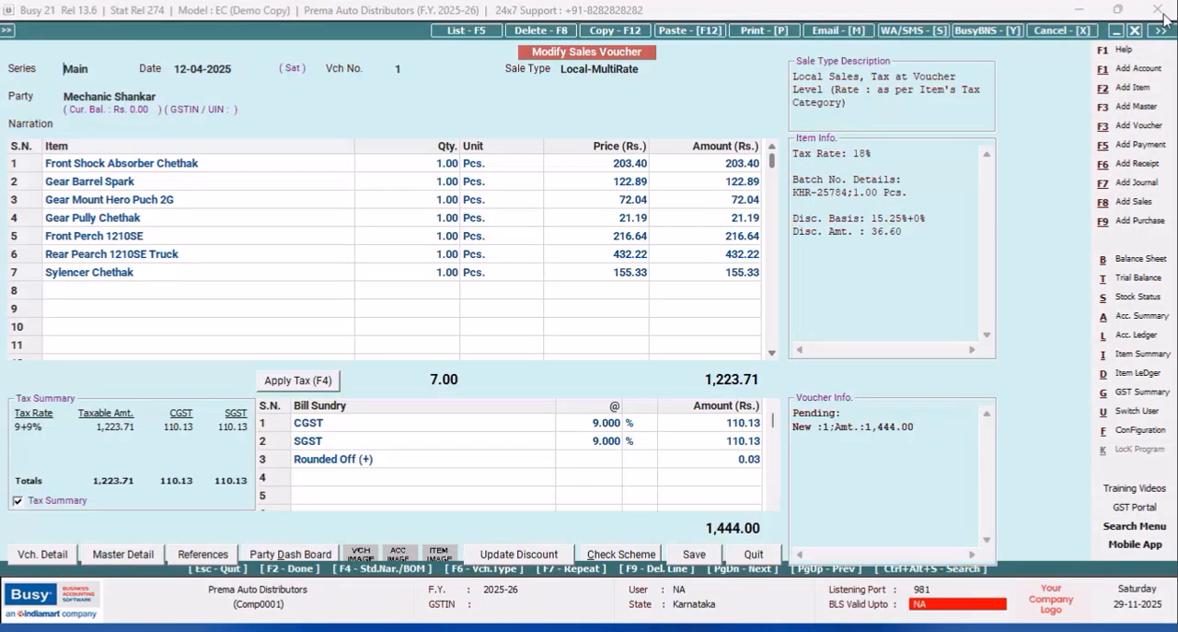
# In the Bs SQL query, put the vchtype and rectype conditions on their own line beginning with and.
pyautogui.click(1142, 432)
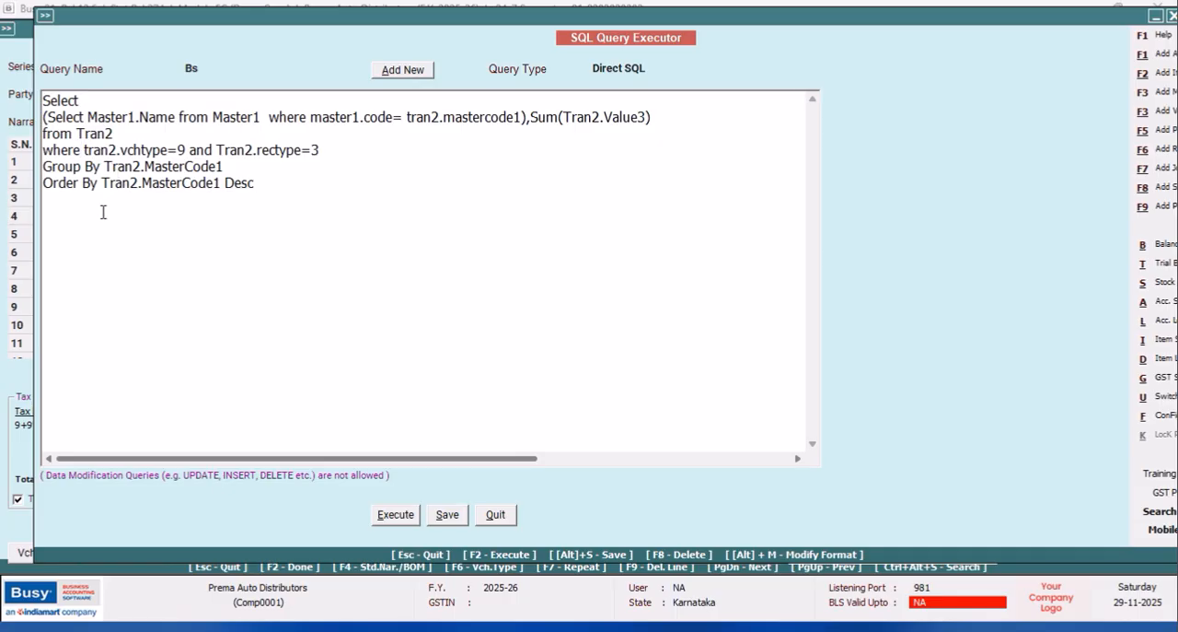
pyautogui.press('Return')
pyautogui.write('and')
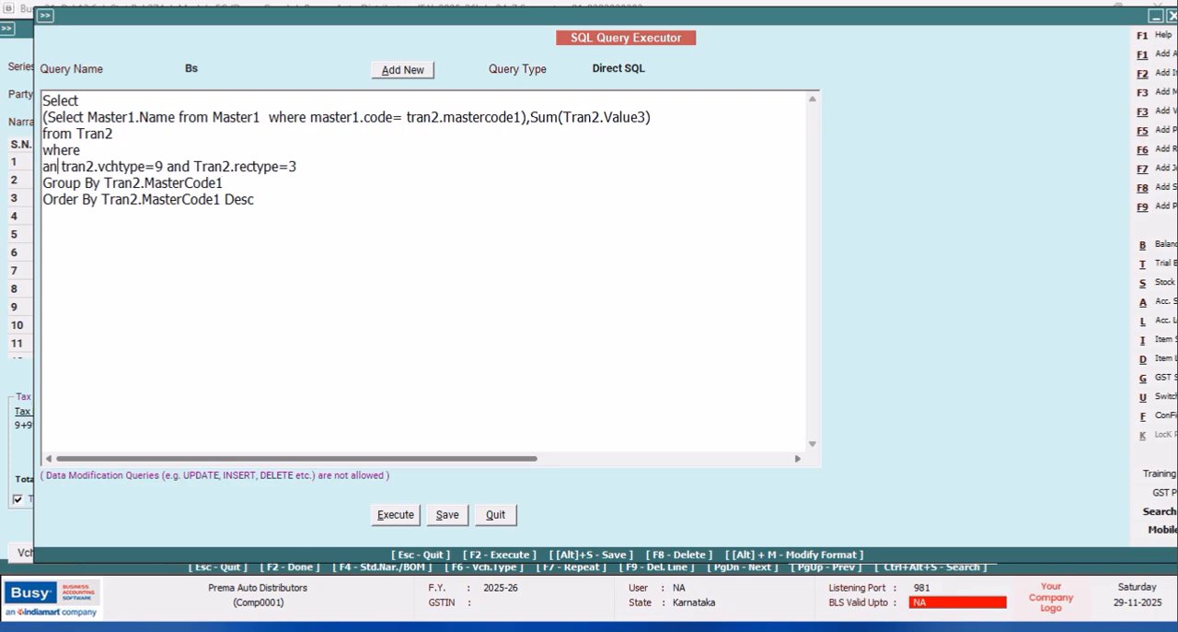
pyautogui.click(110, 150)
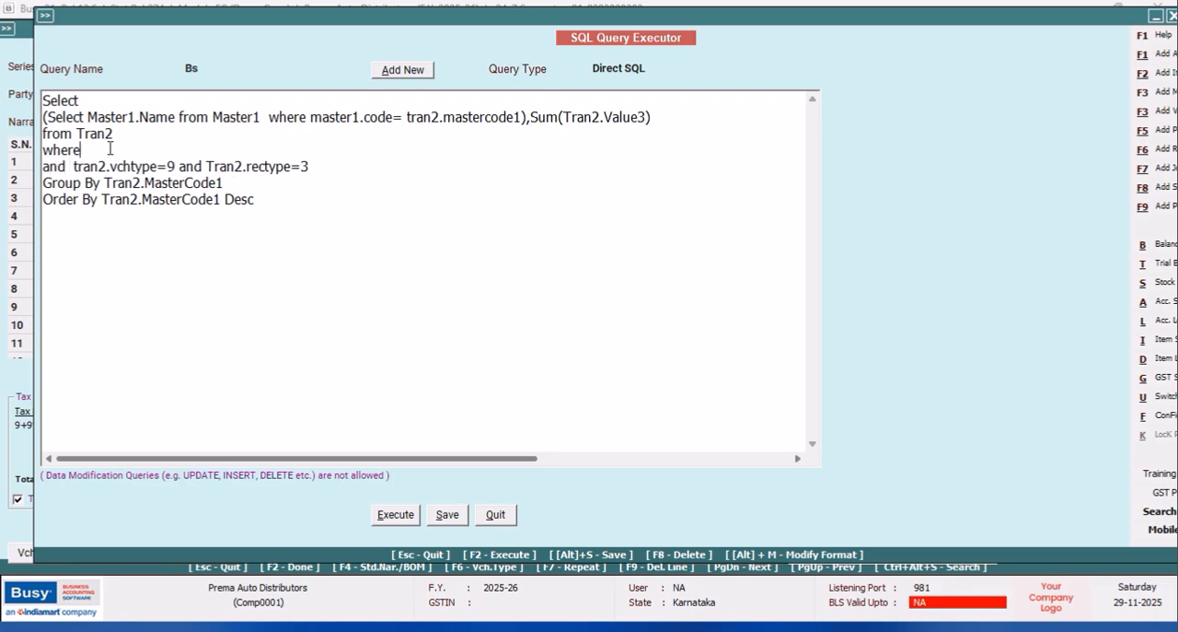
# Start the query's where clause with the condition Tran2.MasterCode1=.
pyautogui.press('Tab')
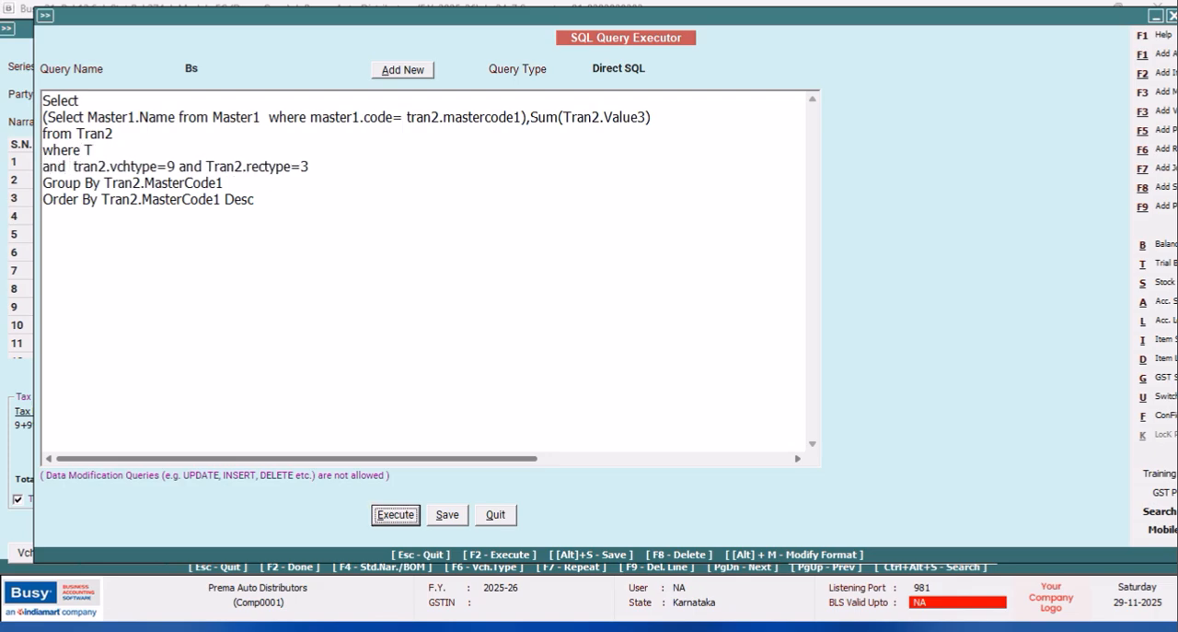
pyautogui.write('T')
pyautogui.hotkey('shift', 'Tab')
pyautogui.write('ra')
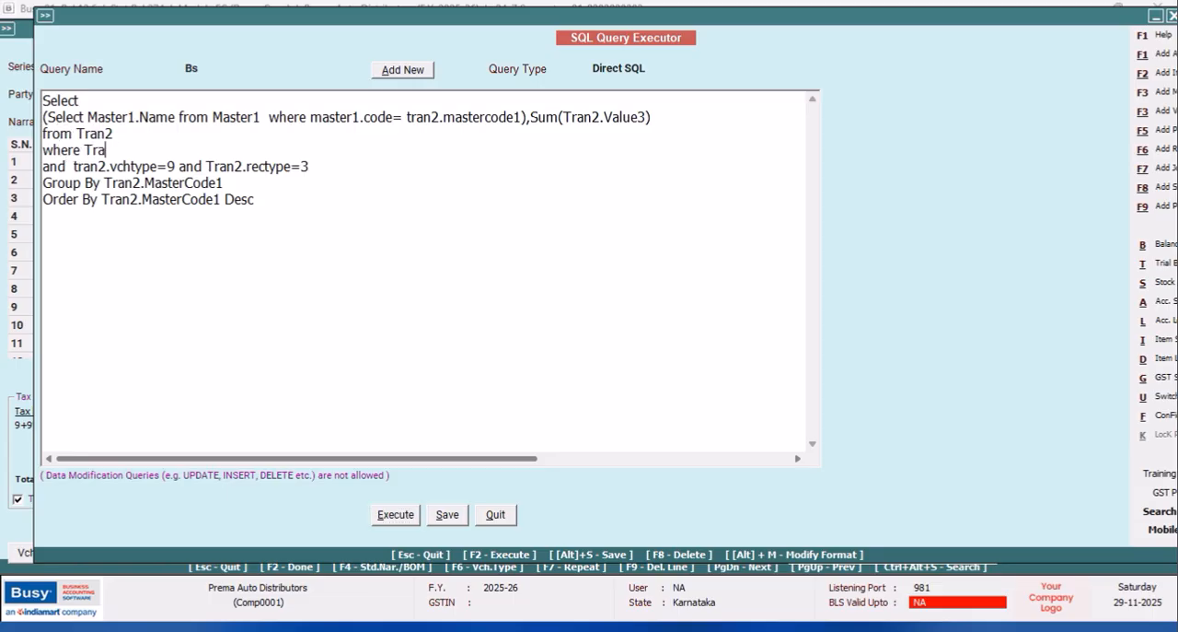
pyautogui.write('n2.MasterCode1=(Select Tran')
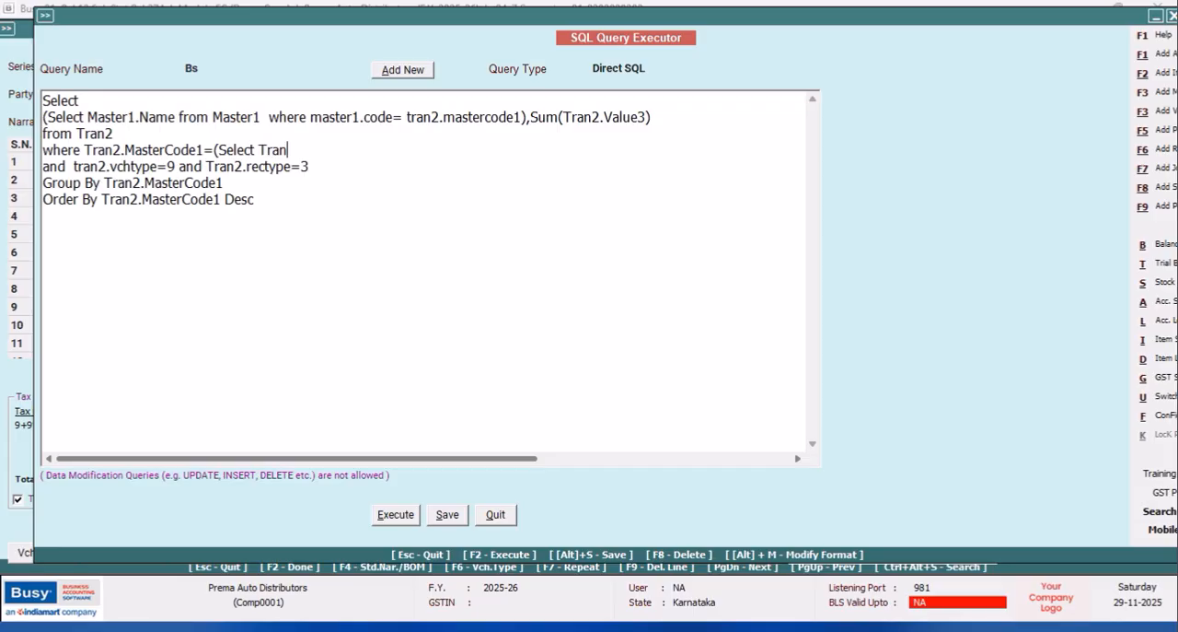
pyautogui.write('2.MasetrCode')
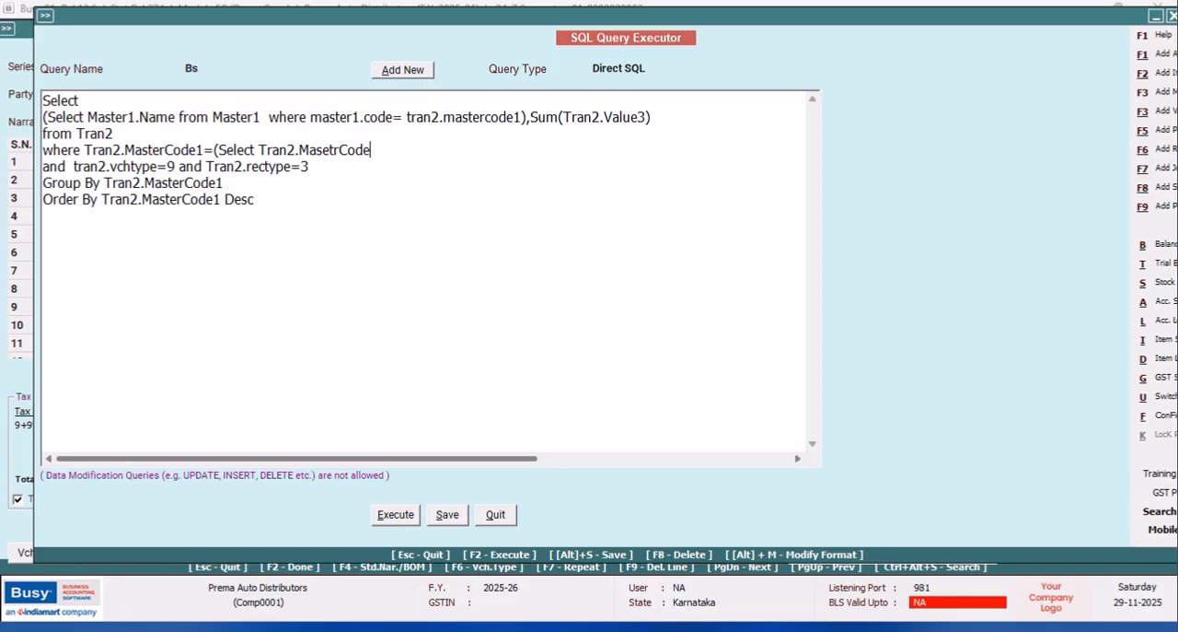
pyautogui.write('1 from Tran2 Wh')
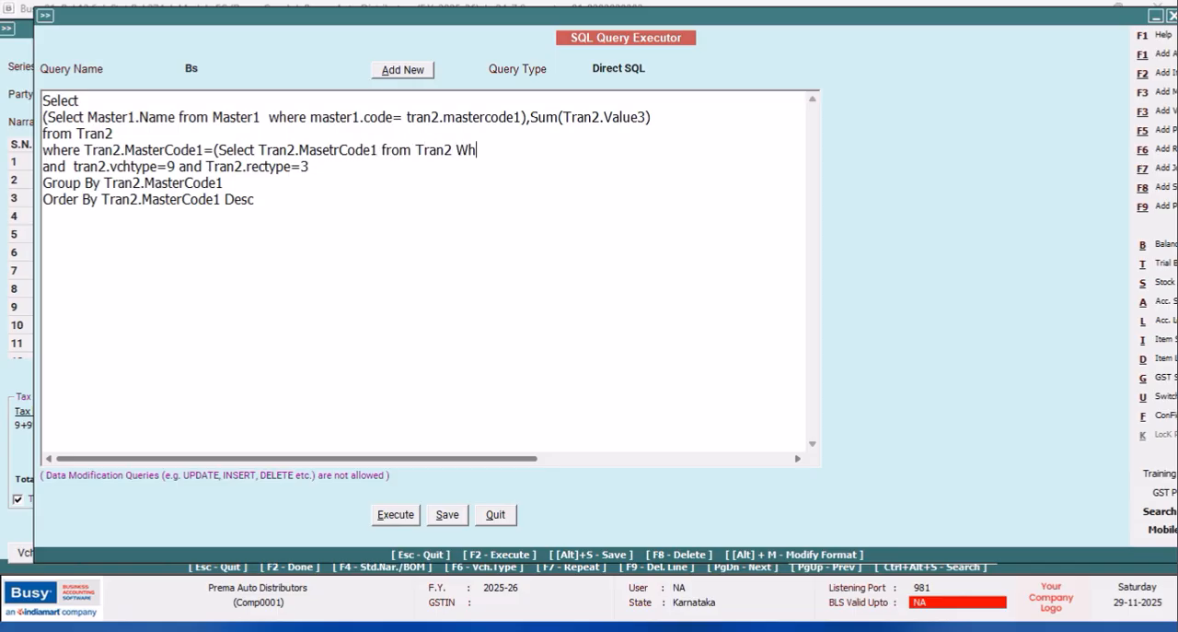
pyautogui.write('ere Tran2.VchCode=@VchCode@')
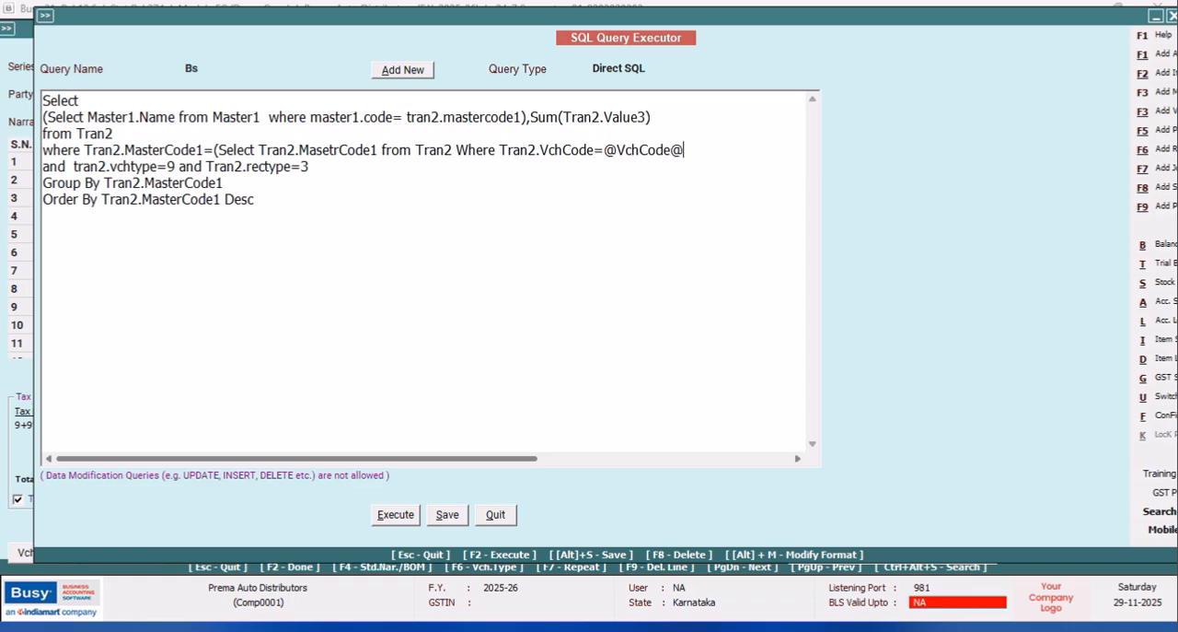
pyautogui.press('Return')
pyautogui.write('and T')
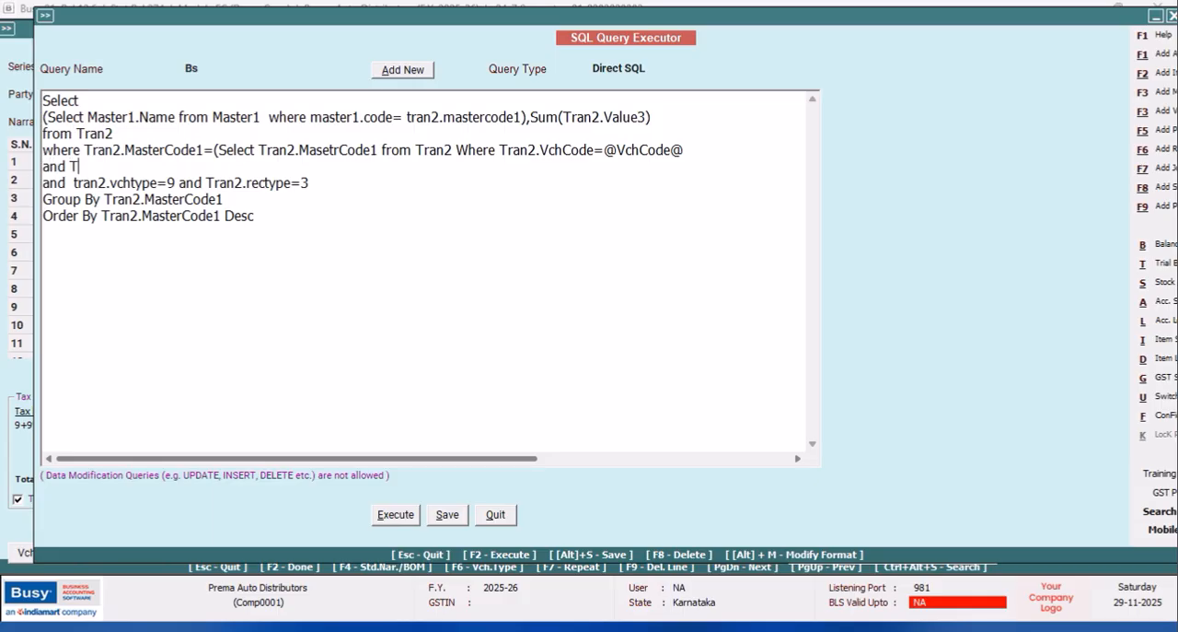
pyautogui.write('ran2.Srno=@BsSrno@')
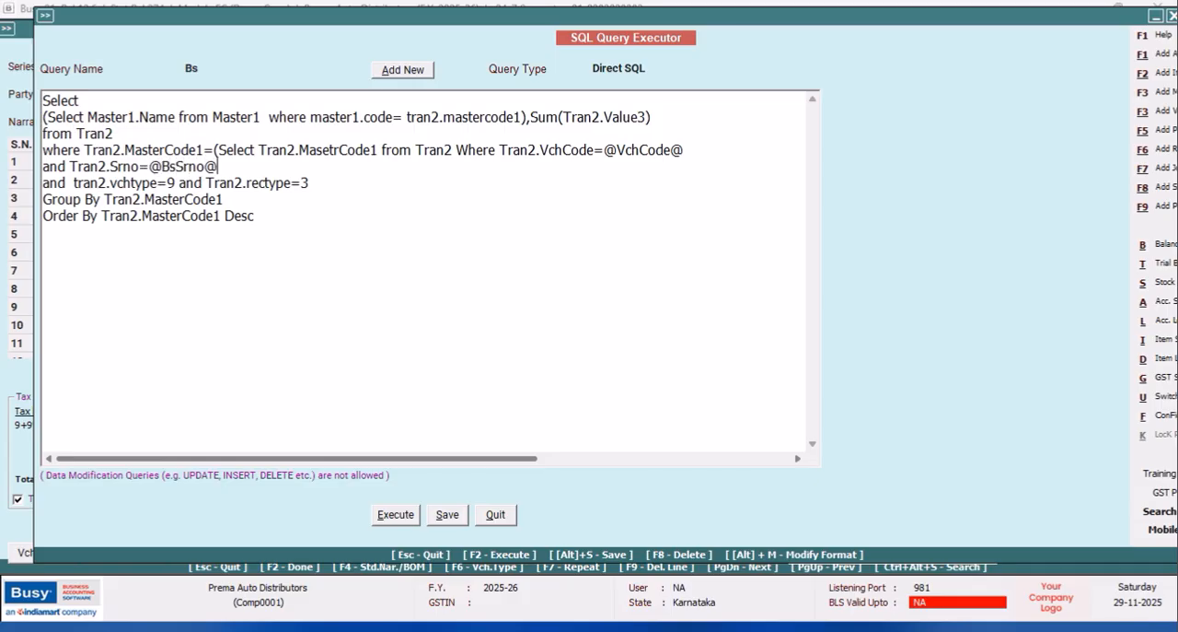
pyautogui.click(319, 181)
pyautogui.write(')')
# Set the Bs query's type to Bill Sundry Details, save it and leave the query executor.
pyautogui.click(650, 68)
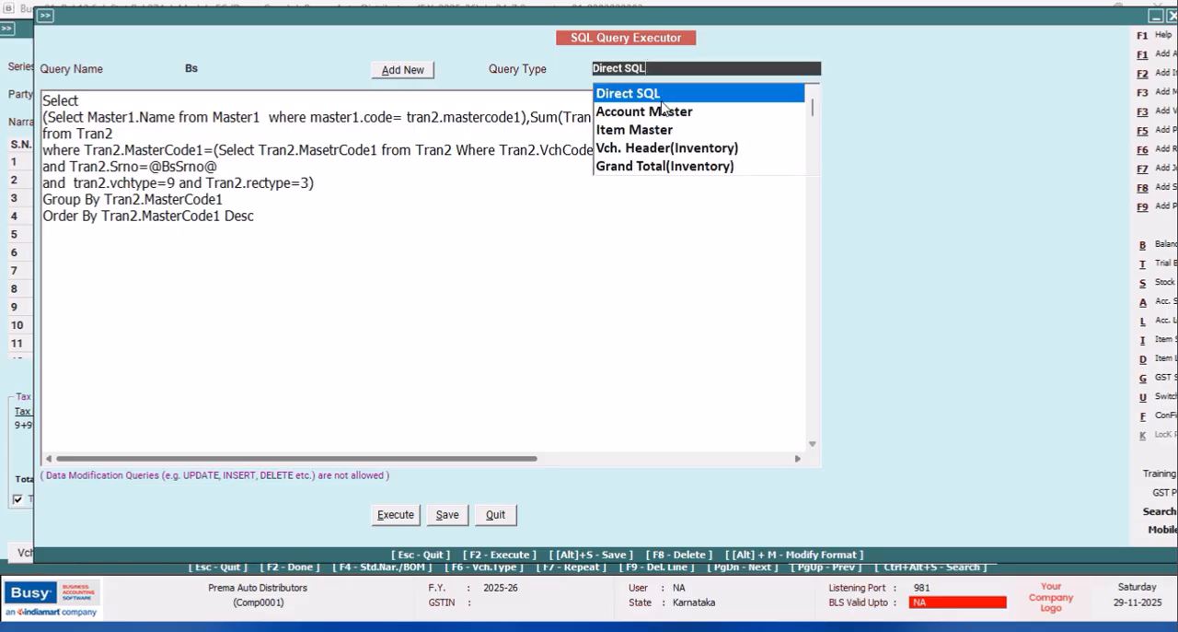
pyautogui.click(816, 172)
pyautogui.click(816, 172)
pyautogui.click(816, 172)
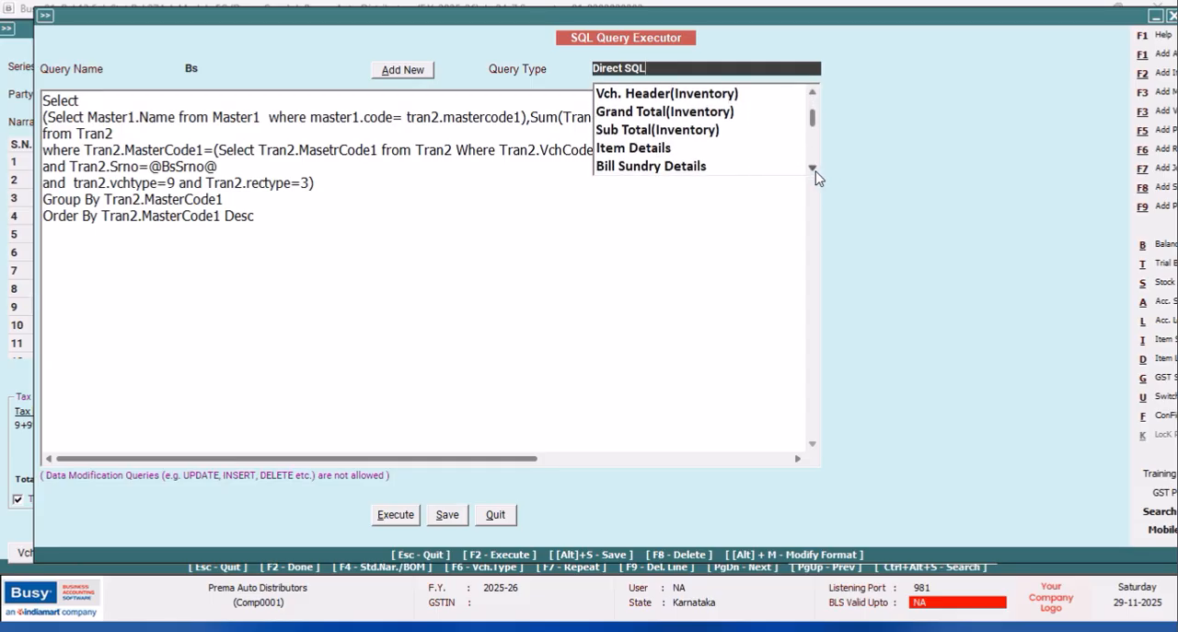
pyautogui.click(672, 167)
pyautogui.click(447, 517)
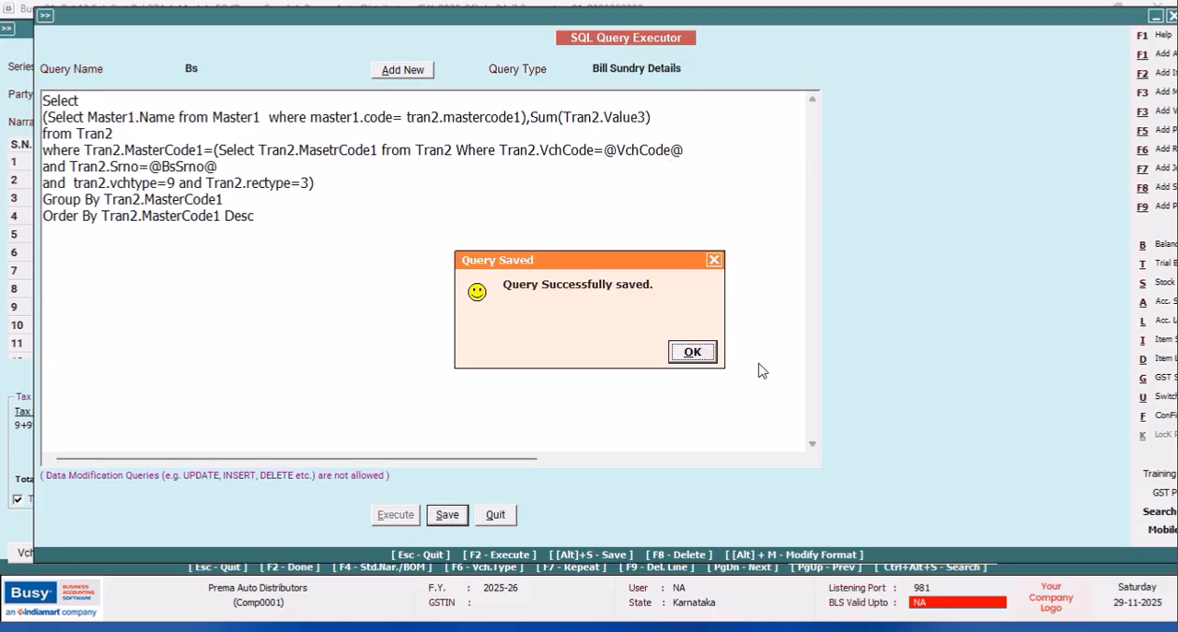
pyautogui.click(697, 356)
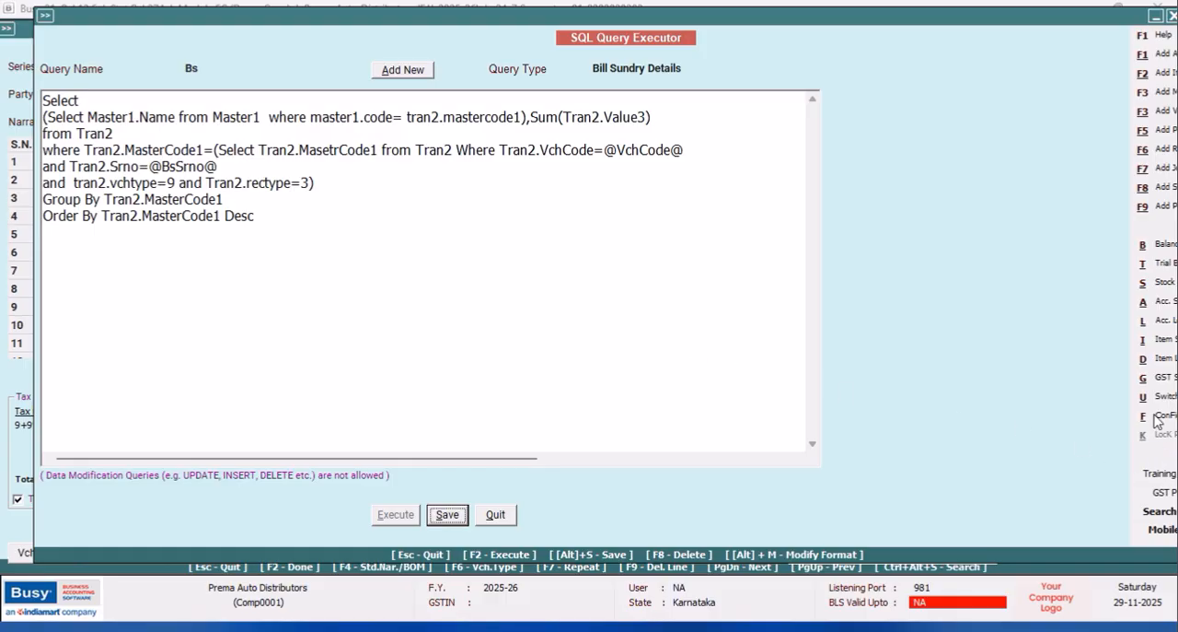
pyautogui.click(495, 515)
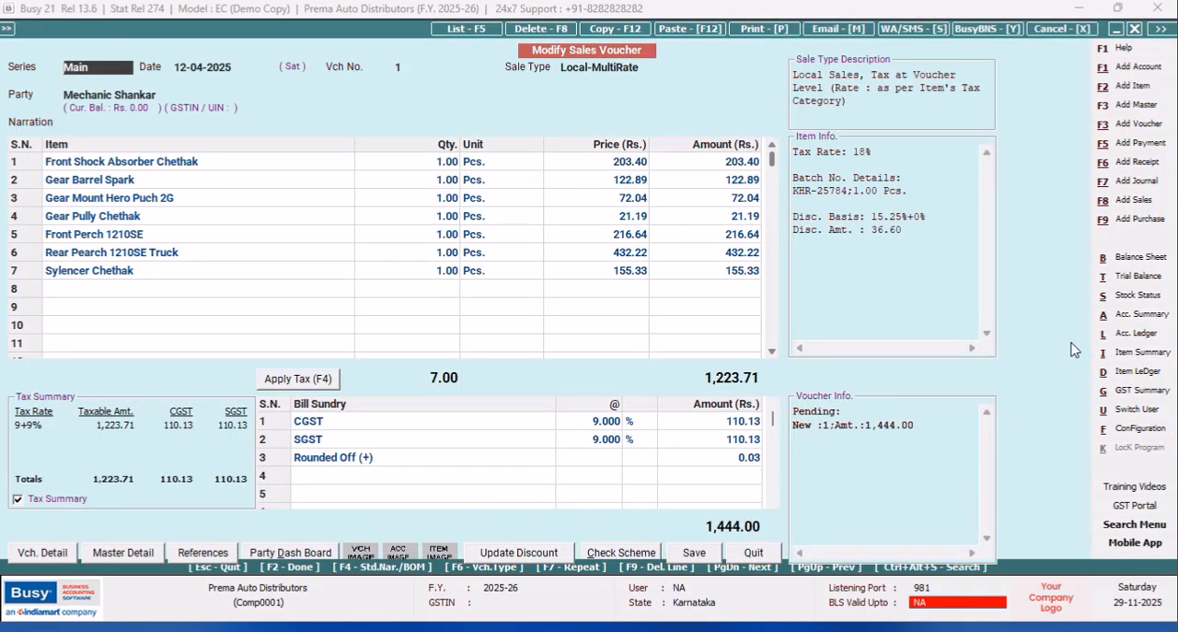
# Open the body configuration of the Sales Invoice format PARTY WISE ITEM CODES in the advanced invoice/document printing configuration.
pyautogui.click(1139, 428)
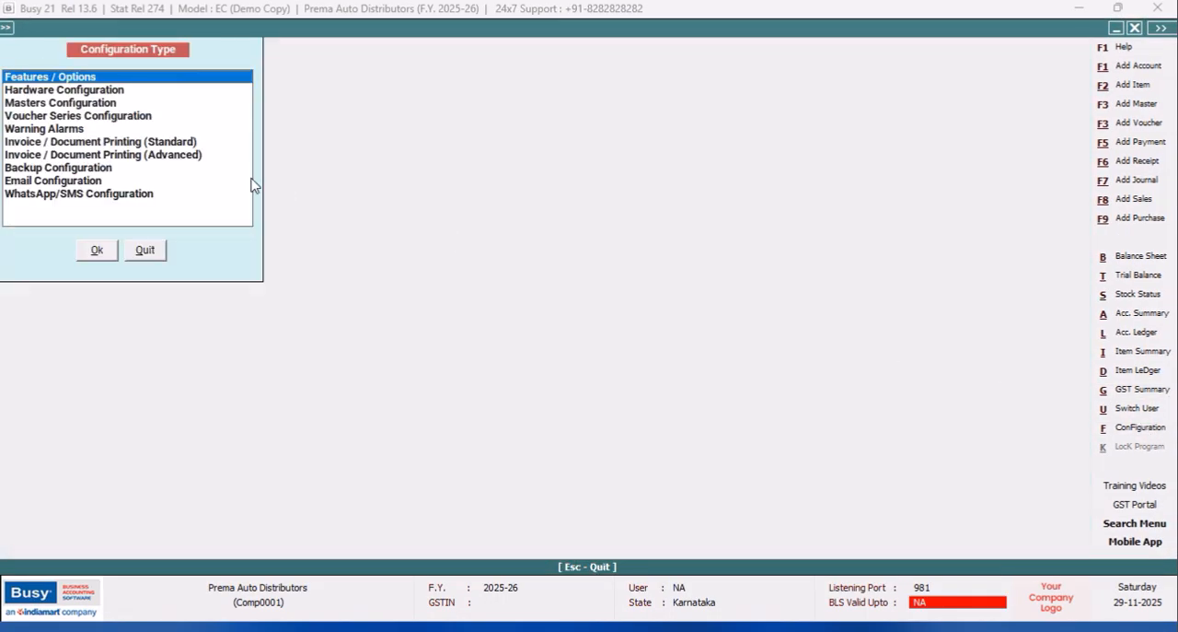
pyautogui.click(191, 159)
pyautogui.click(97, 251)
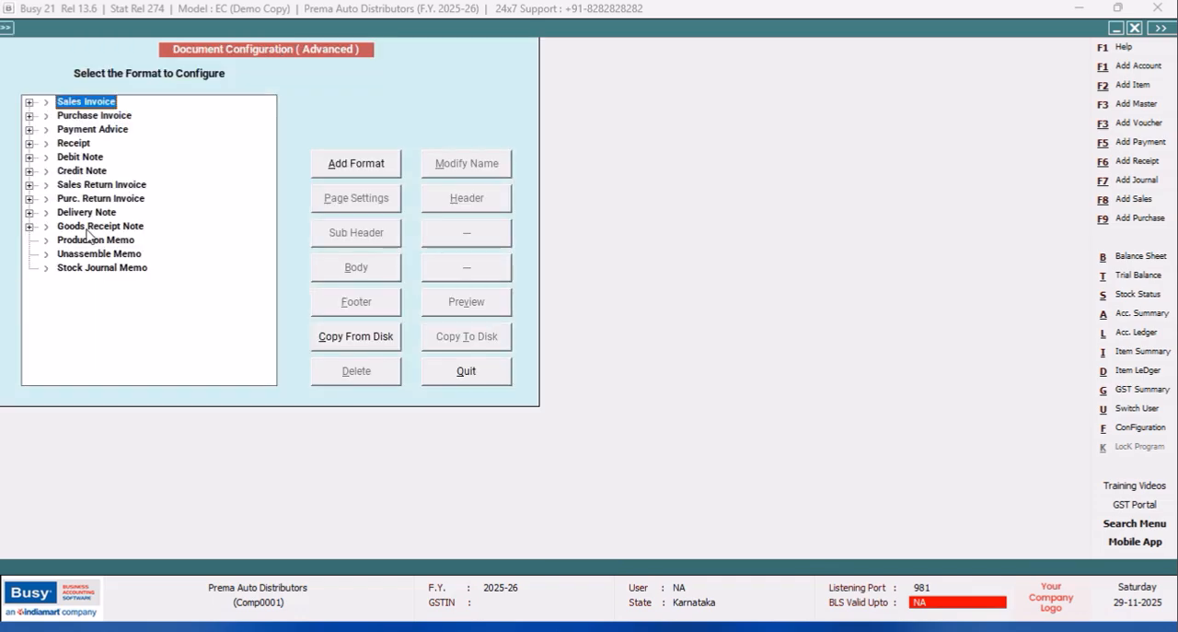
pyautogui.click(29, 103)
pyautogui.click(106, 132)
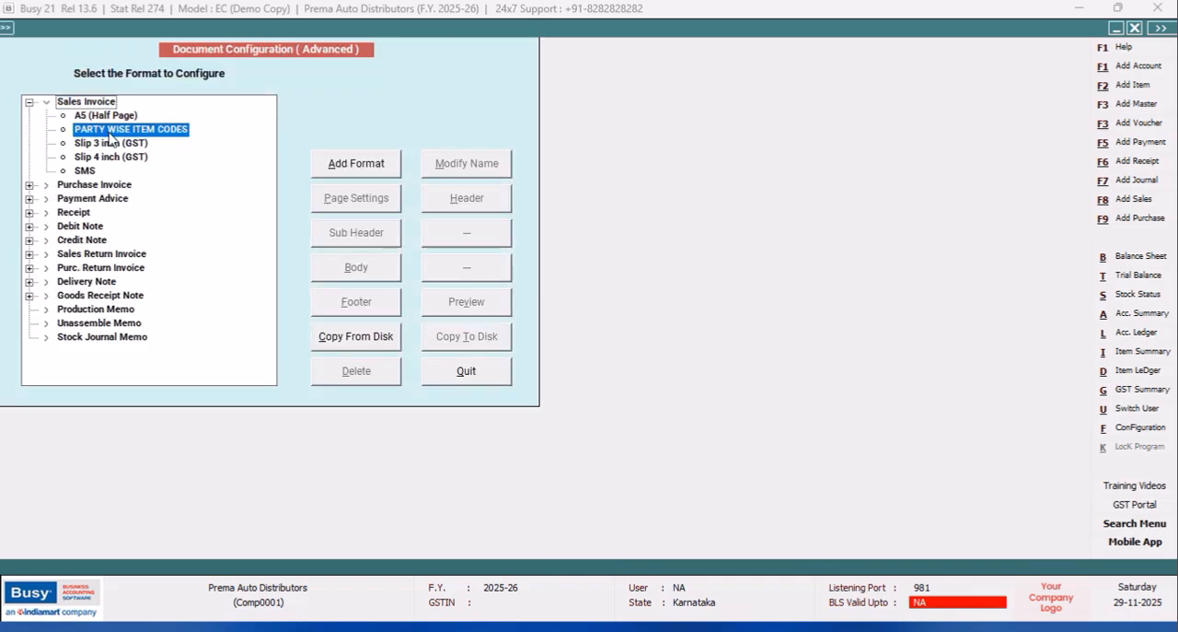
pyautogui.click(356, 267)
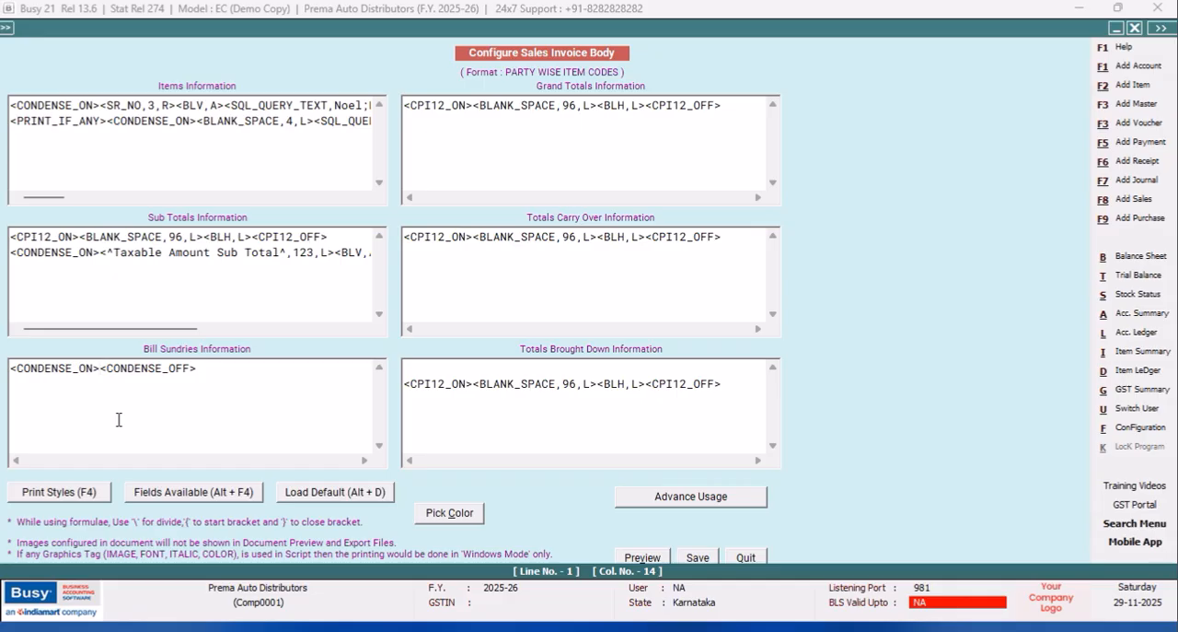
# Insert the BS_TYPE(ADD/LESS) field followed by <^:^,3,c> between the condense tags of Bill Sundries Information.
pyautogui.hotkey('alt', 'F4')
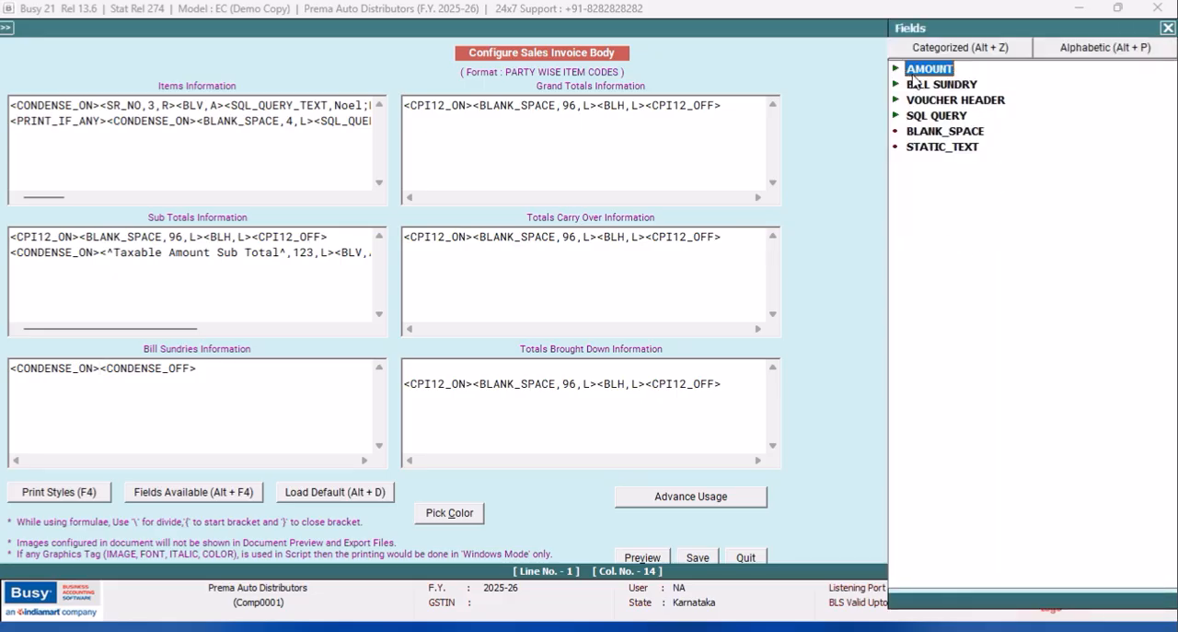
pyautogui.press('Right')
pyautogui.doubleClick(909, 183)
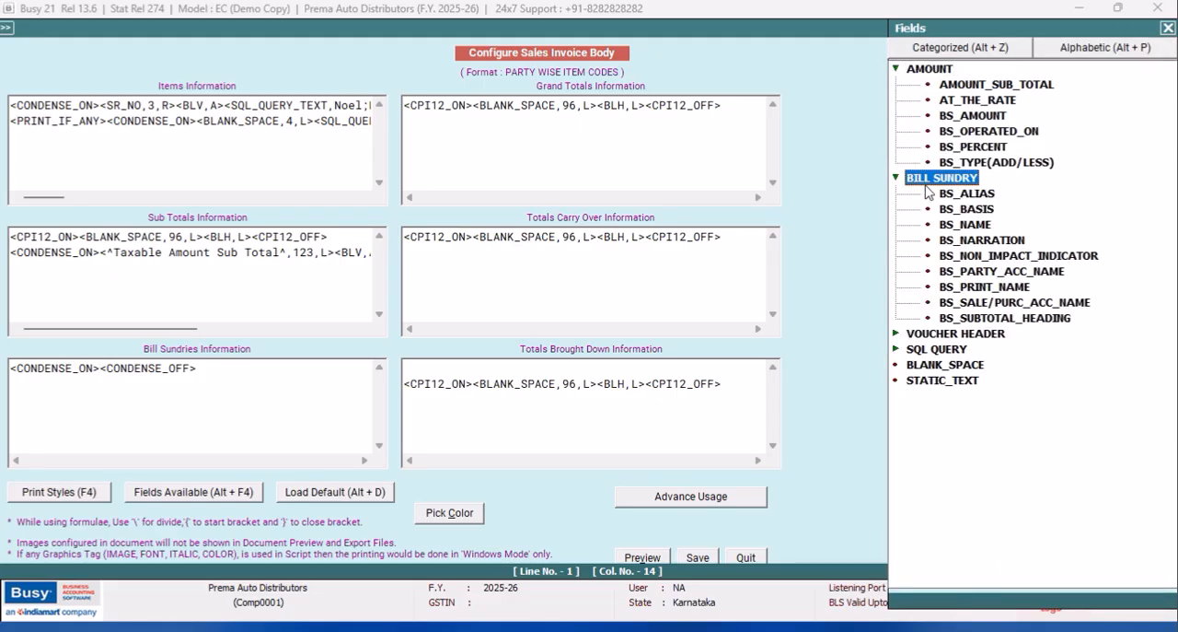
pyautogui.press('Up')
pyautogui.press('Return')
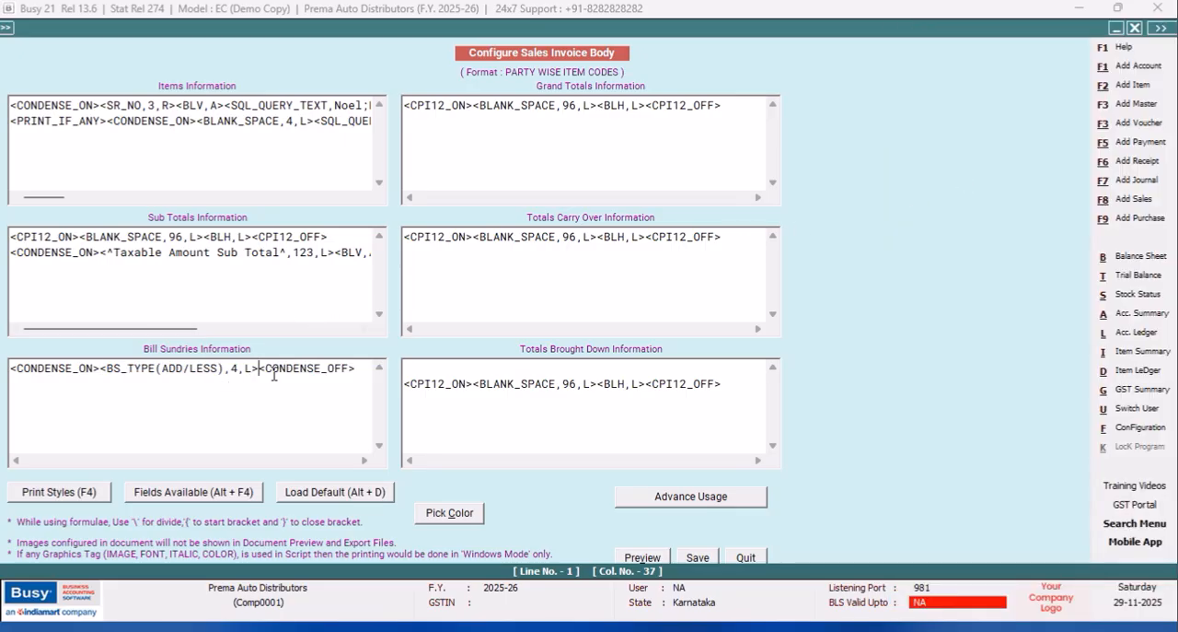
pyautogui.write('<^:^')
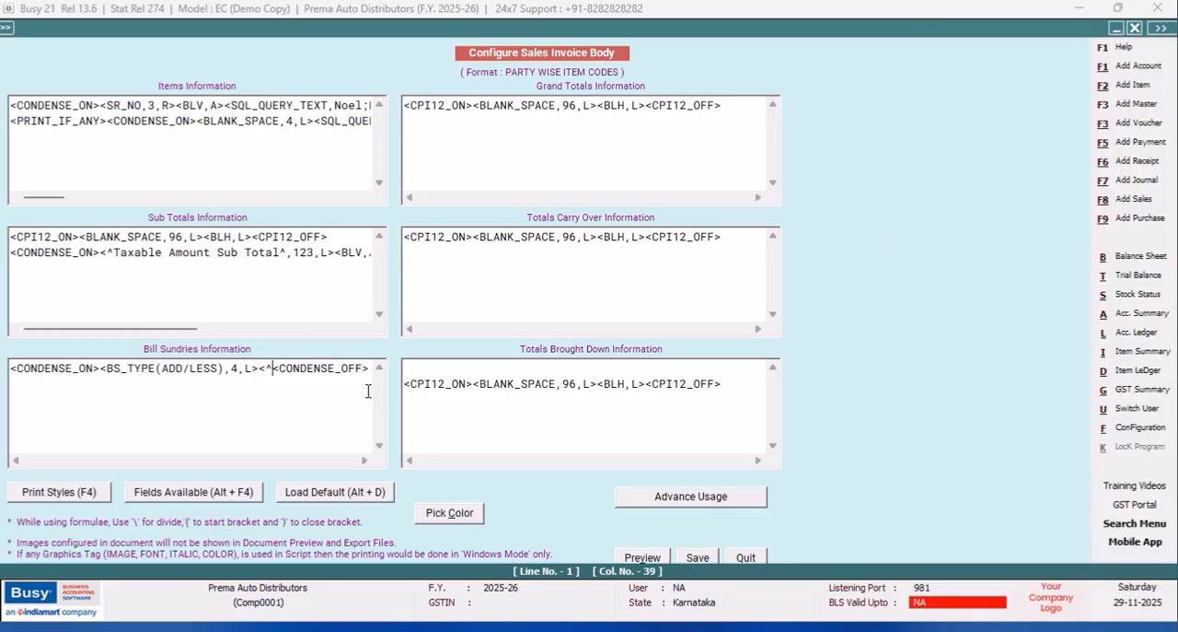
pyautogui.write(',3,c')
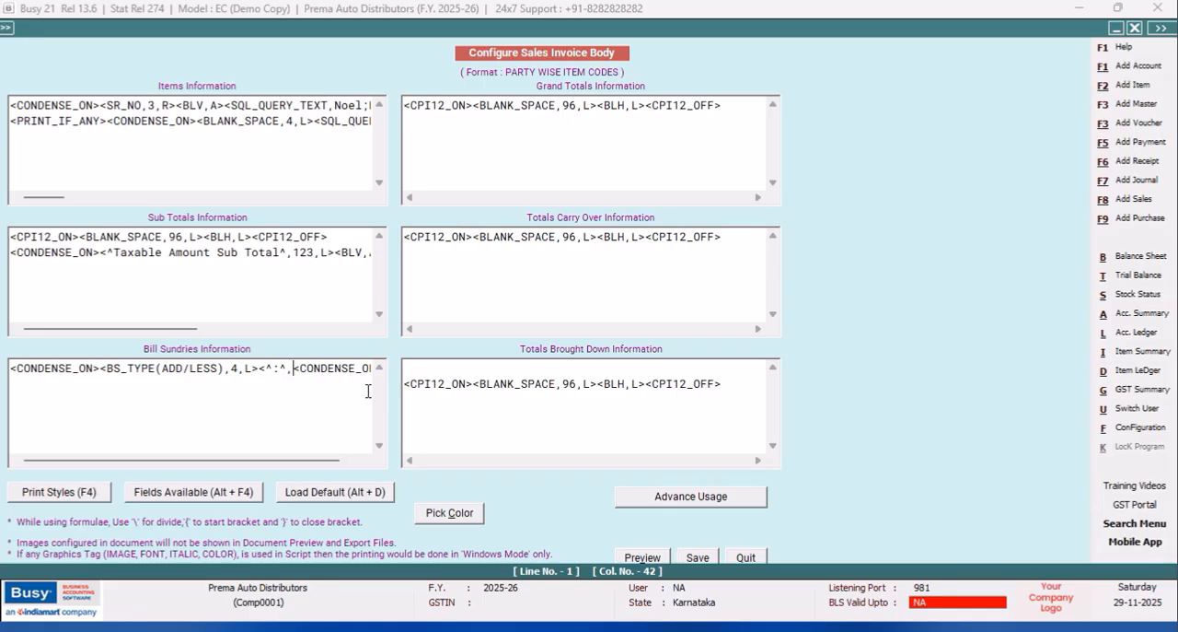
pyautogui.write('>')
# Add an SQL_QUERY_TEXT field after the colon text in Bill Sundries Information and set its query name to BS.
pyautogui.hotkey('alt', 'F4')
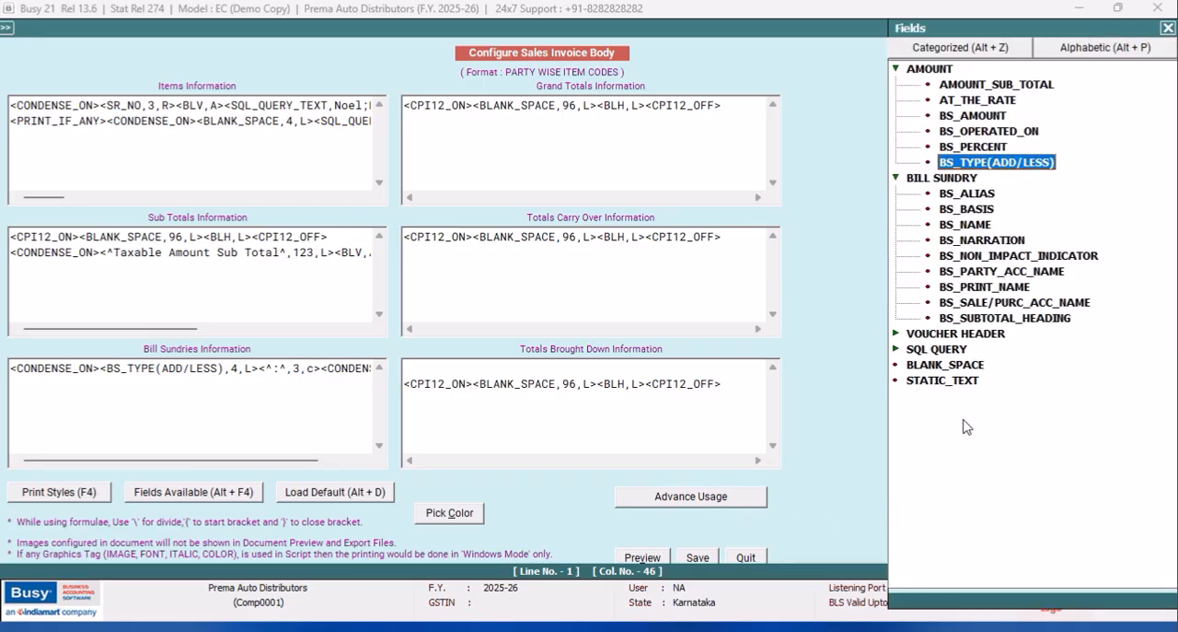
pyautogui.click(925, 350)
pyautogui.doubleClick(926, 350)
pyautogui.doubleClick(1024, 398)
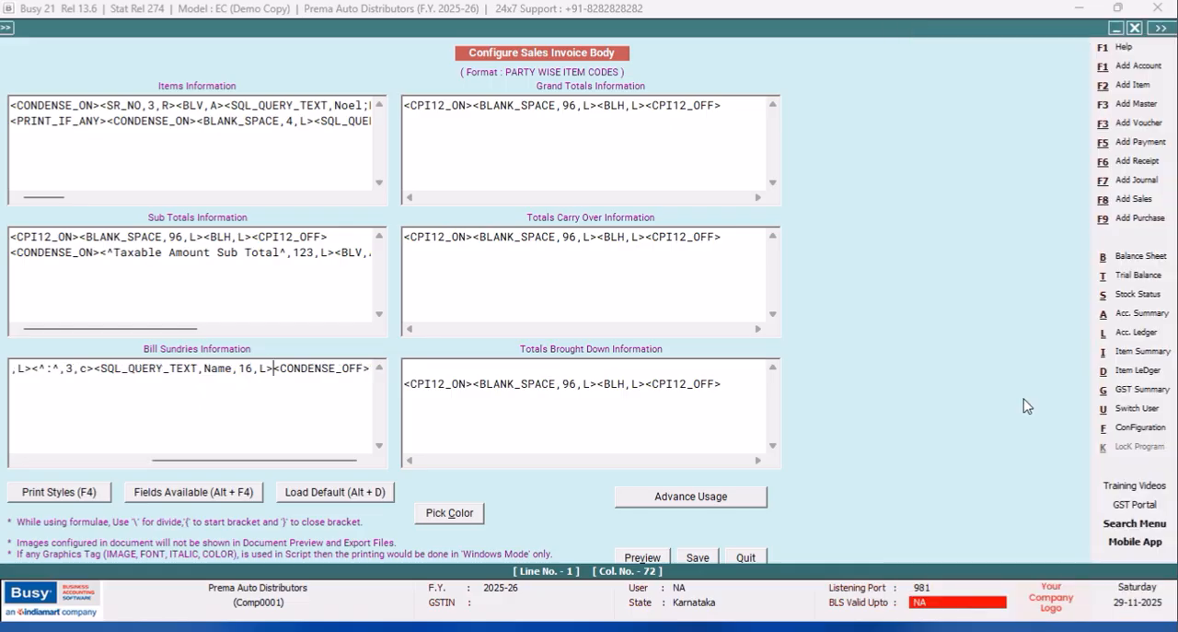
pyautogui.click(233, 368)
pyautogui.press('BackSpace')
pyautogui.press('BackSpace')
pyautogui.press('BackSpace')
pyautogui.press('BackSpace')
pyautogui.write('BS')
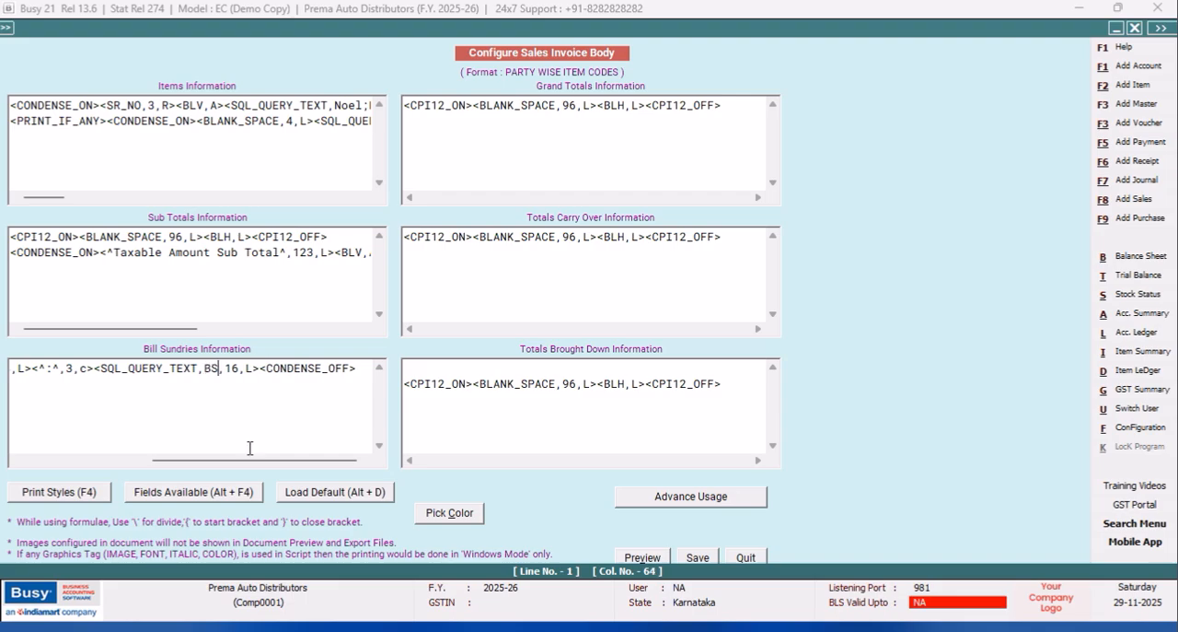
pyautogui.write(';R')
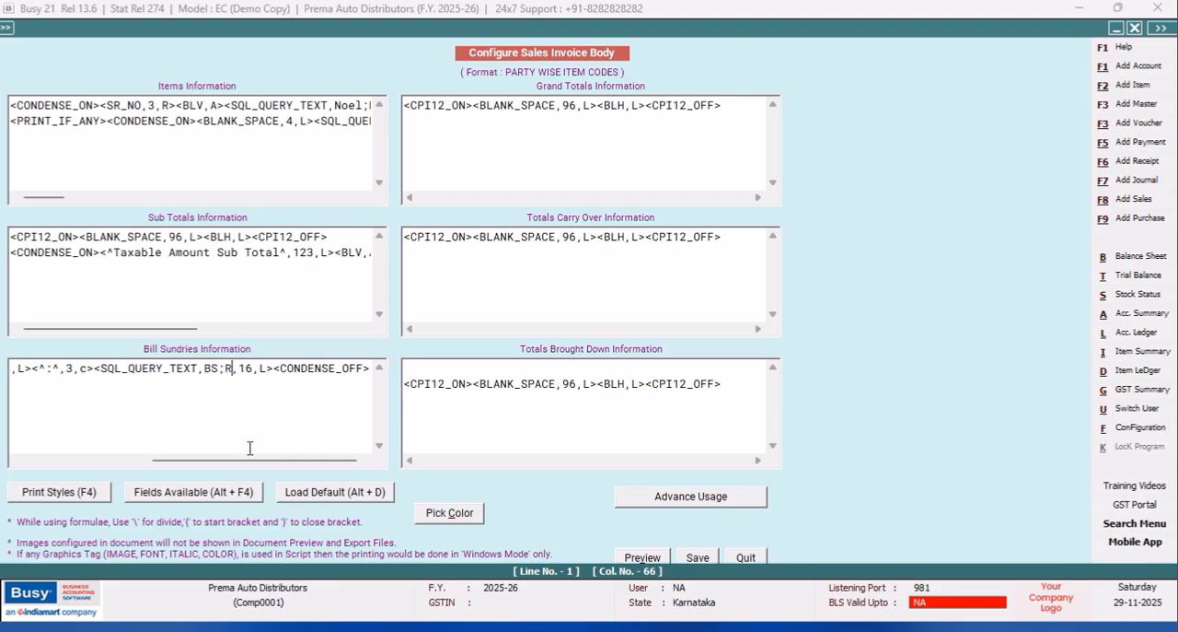
pyautogui.write(':1;C')
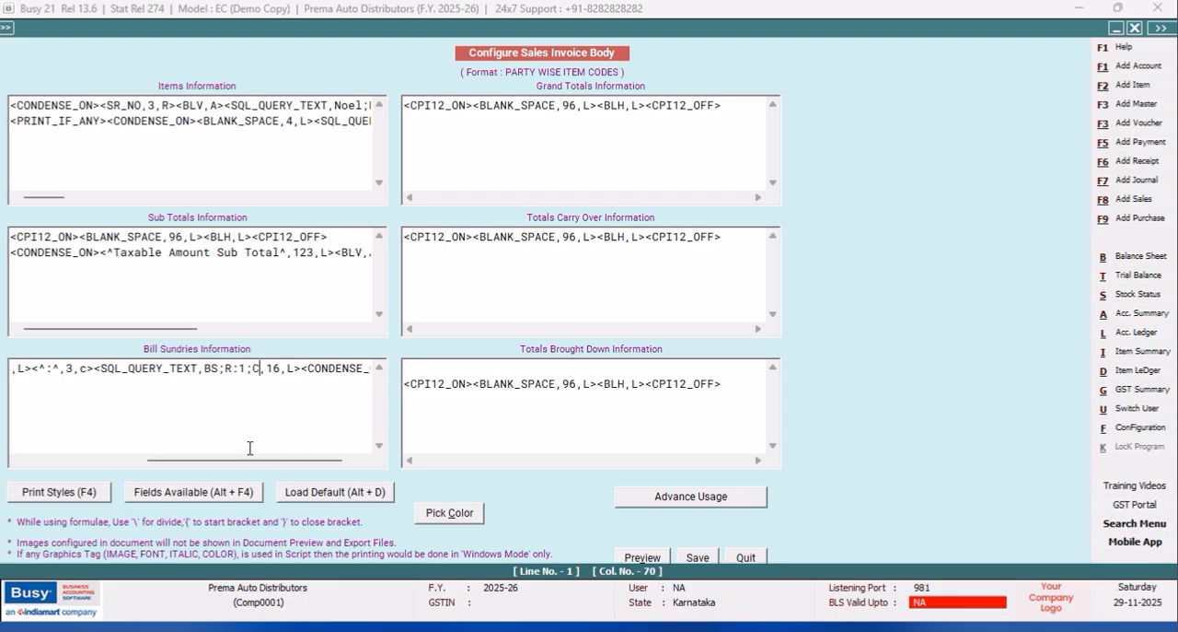
pyautogui.write(':1')
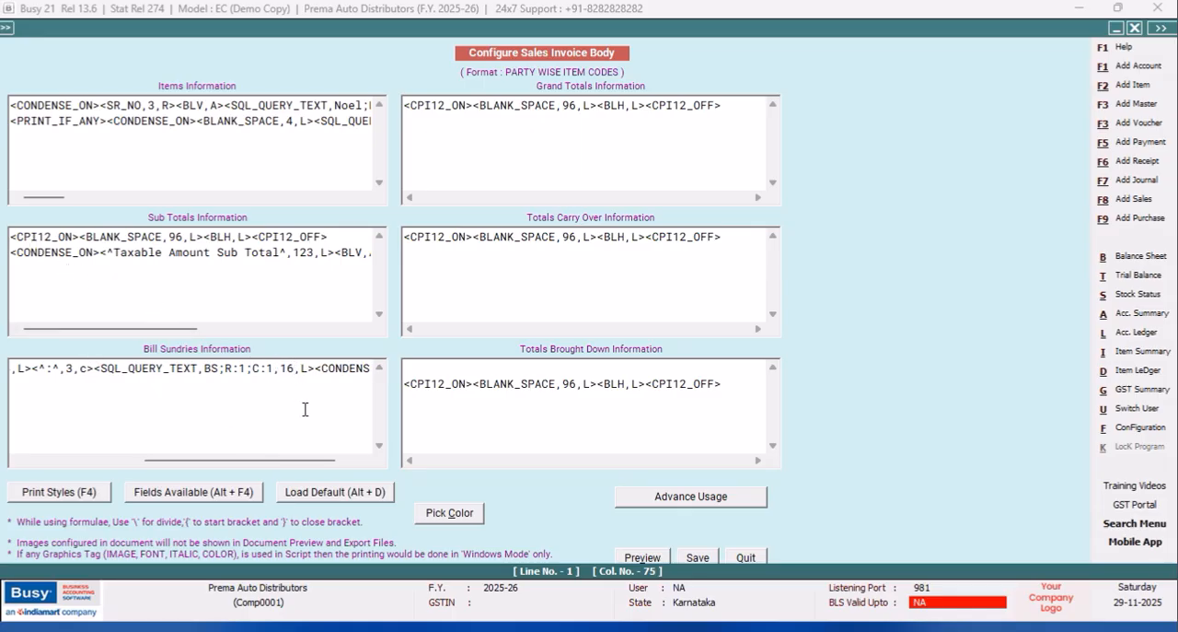
# Complete the BS text query field with R:1;C:1 and set its width to 25.
pyautogui.press('BackSpace')
pyautogui.press('BackSpace')
pyautogui.write('25')
# Add the AT_THE_RATE field after the BS text query field and set its width to 2.
pyautogui.hotkey('alt', 'F4')
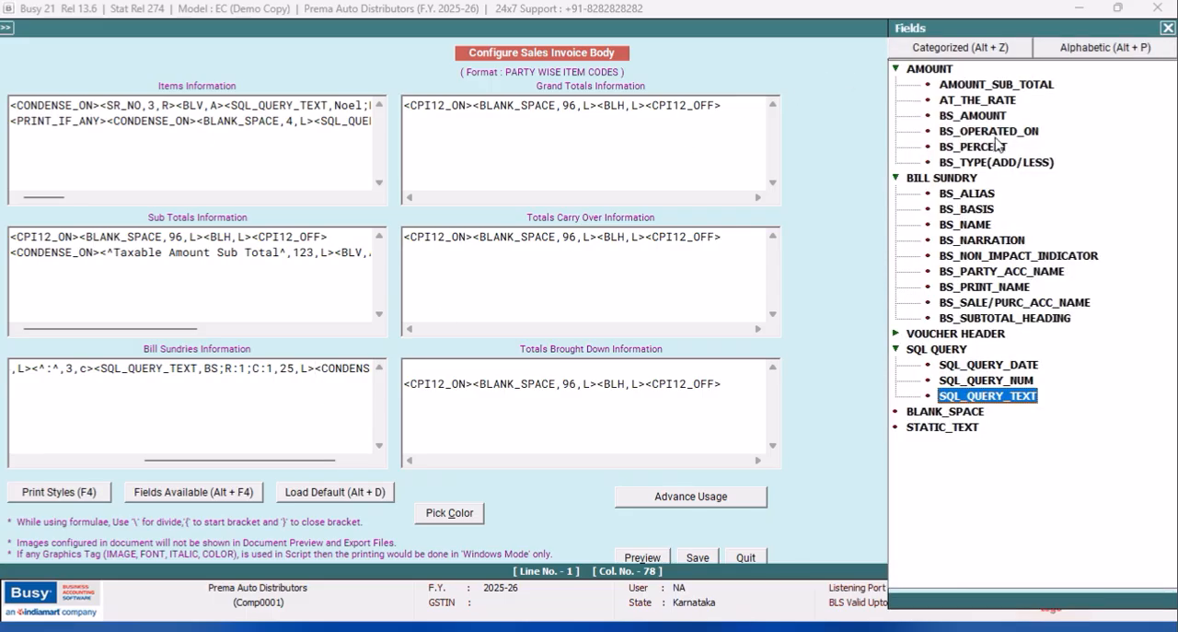
pyautogui.doubleClick(988, 104)
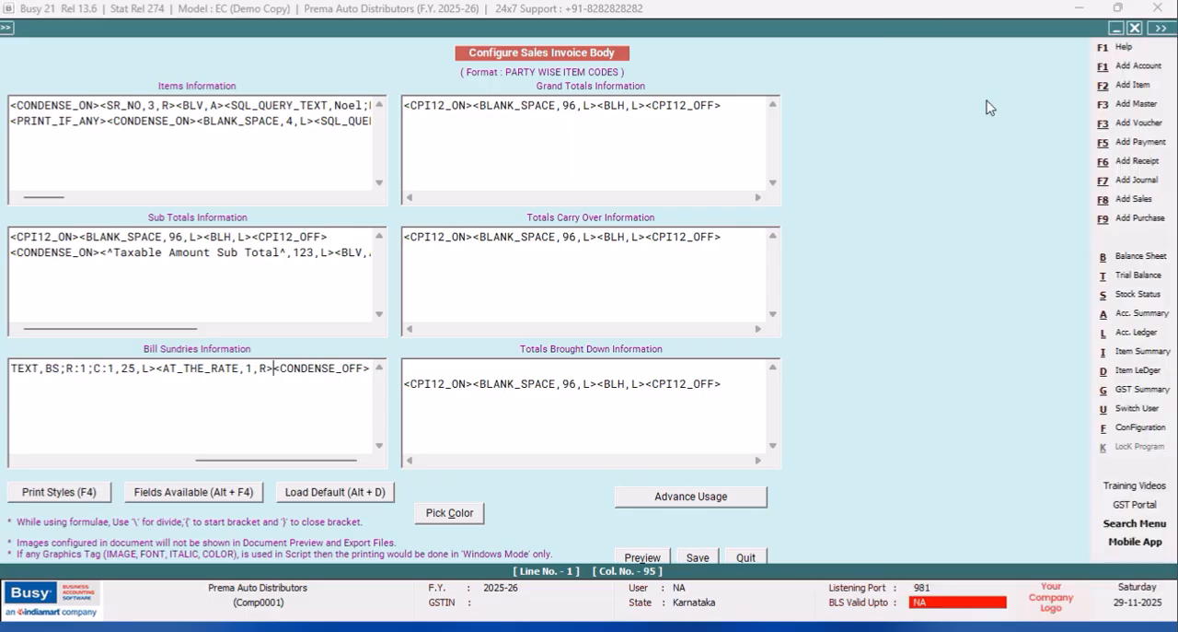
pyautogui.press('BackSpace')
pyautogui.write('2')
pyautogui.click(275, 368)
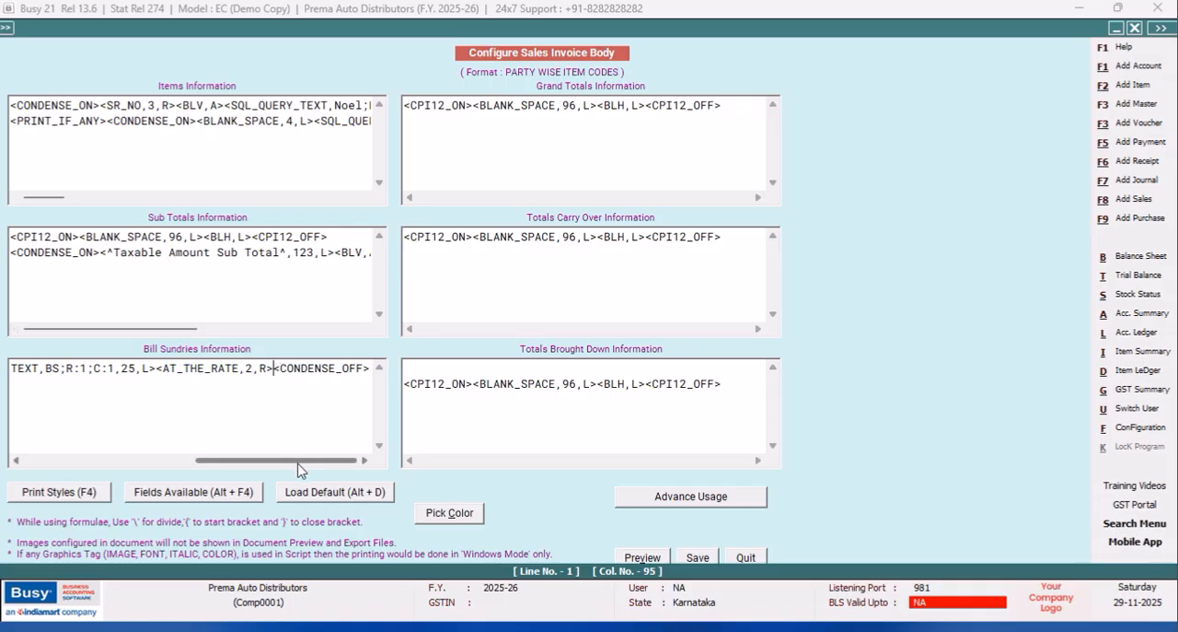
# Add the BS_PERCENT and BS_BASIS fields after AT_THE_RATE in Bill Sundries Information.
pyautogui.hotkey('alt', 'F4')
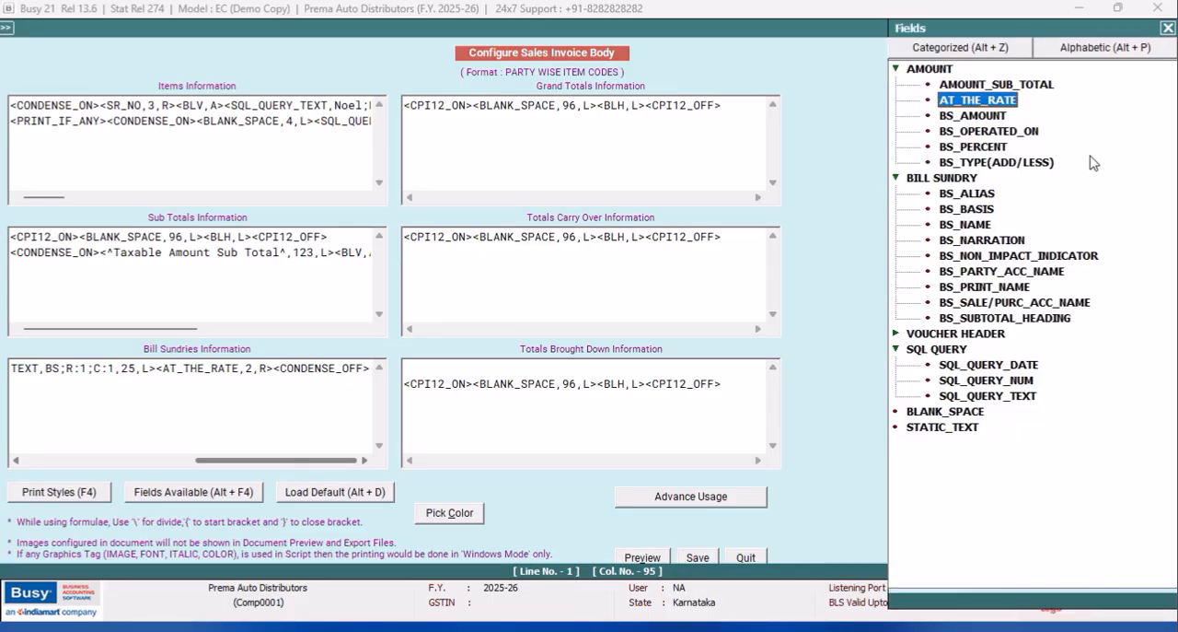
pyautogui.doubleClick(991, 151)
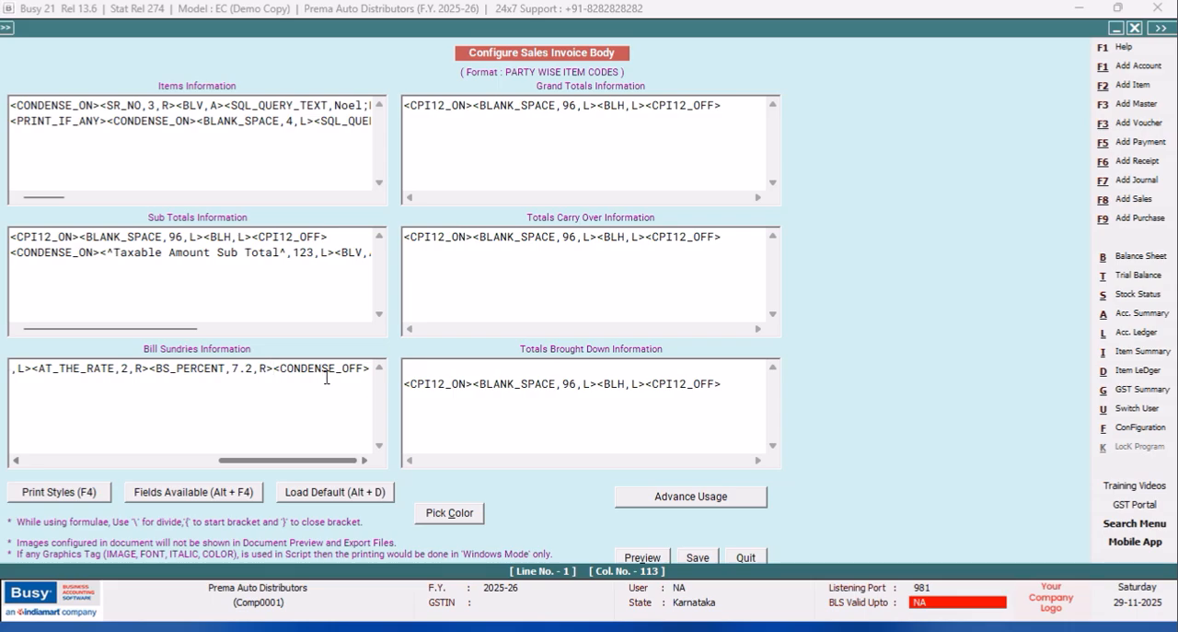
pyautogui.hotkey('alt', 'F4')
pyautogui.click(963, 211)
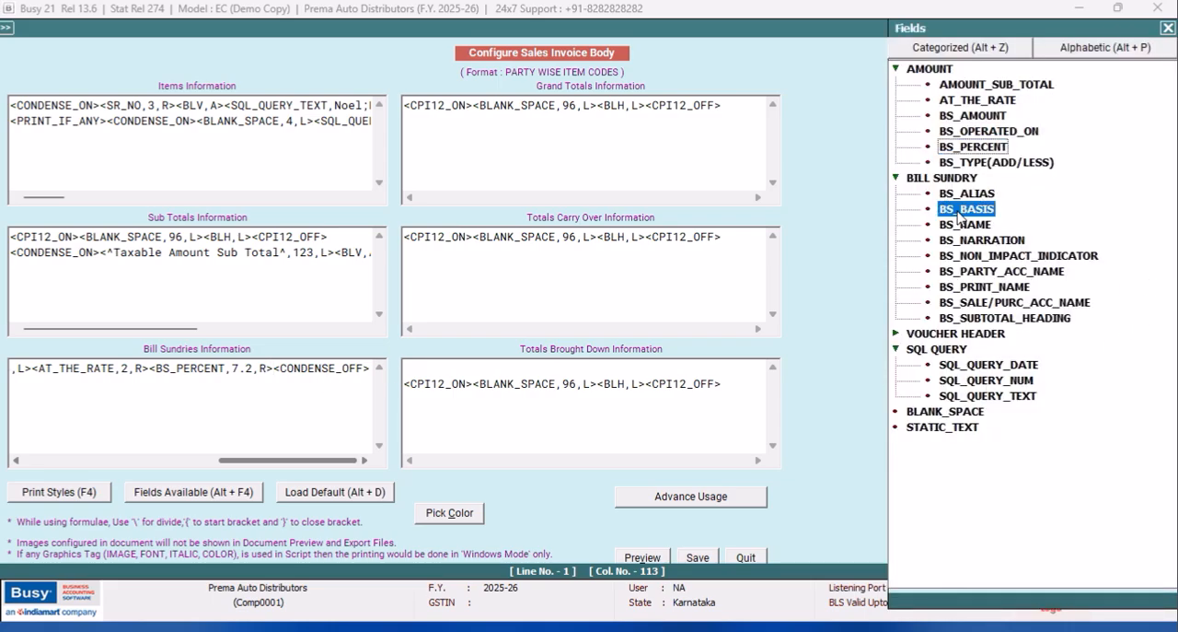
pyautogui.doubleClick(963, 210)
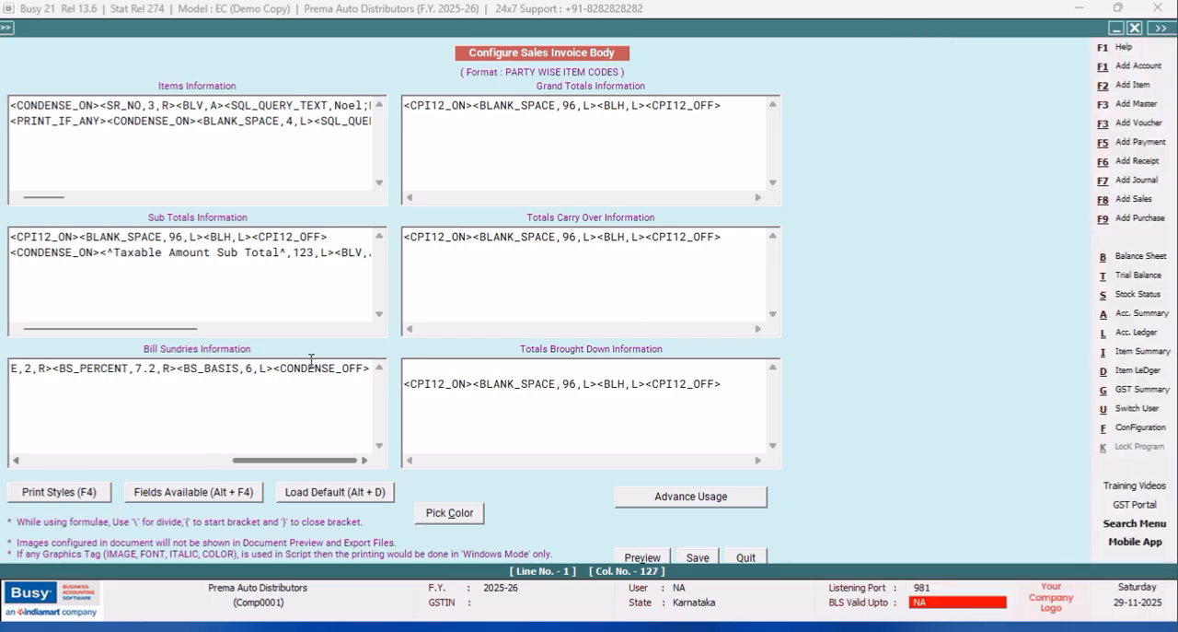
# Add the BS_OPERATED_ON field after BS_BASIS and set its width to 12.2.
pyautogui.hotkey('alt', 'F4')
pyautogui.click(995, 130)
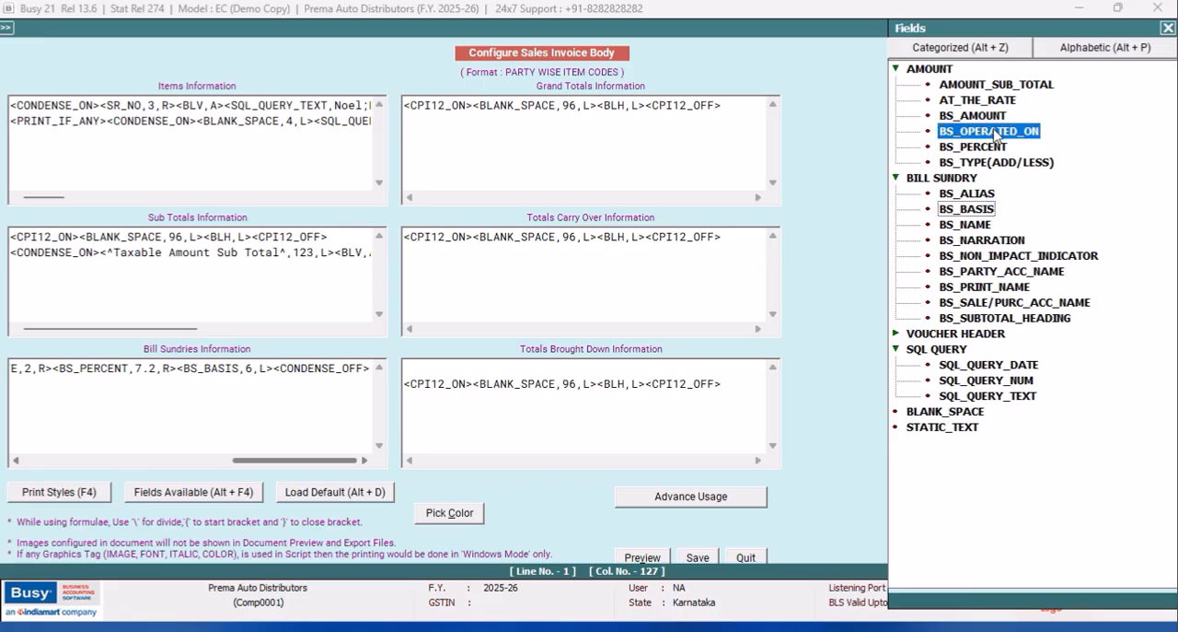
pyautogui.doubleClick(995, 131)
pyautogui.click(241, 368)
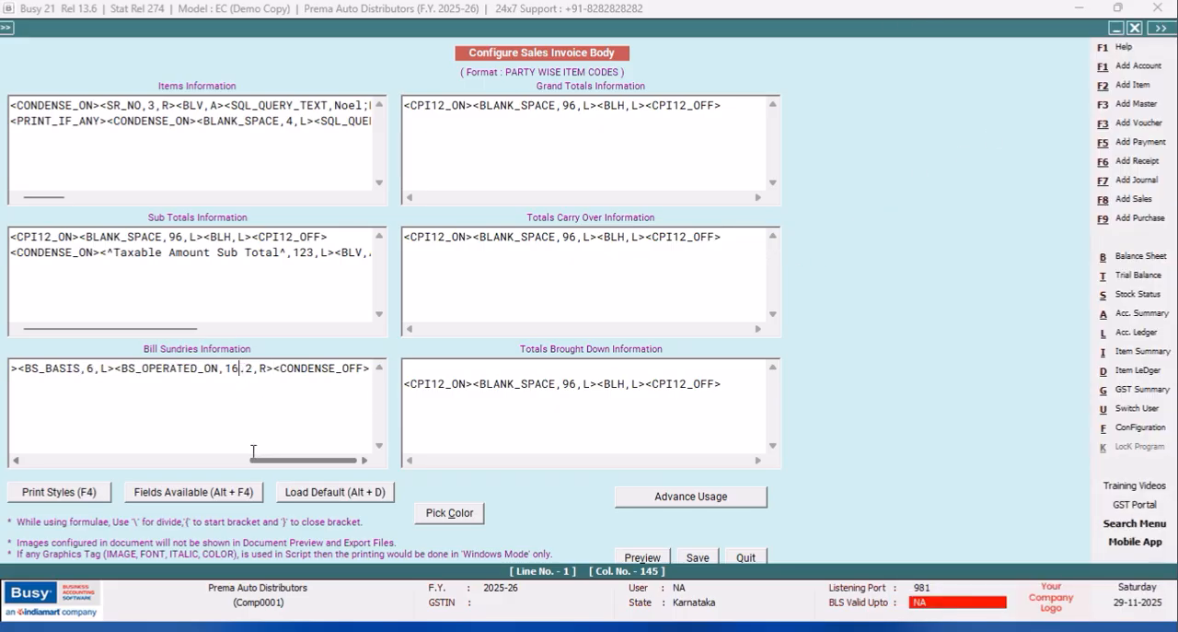
pyautogui.press('BackSpace')
pyautogui.write('2')
# Copy the <BLV,A> tag from Items Information and paste it after the BS_OPERATED_ON field in Bill Sundries Information.
pyautogui.moveTo(225, 105); pyautogui.dragTo(171, 105)
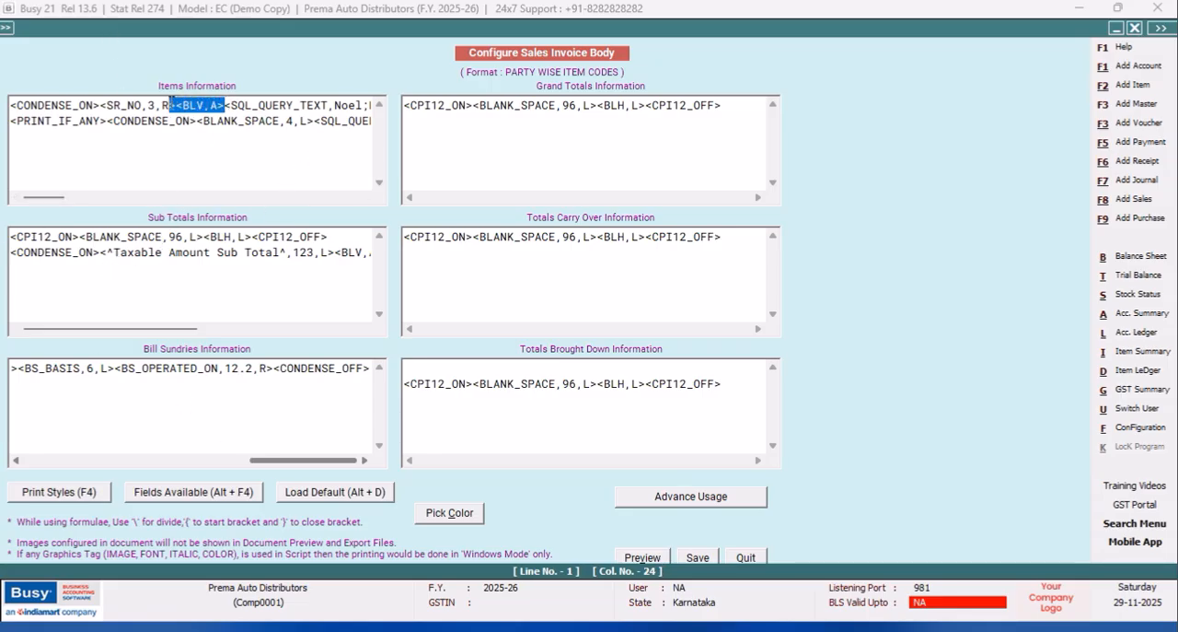
pyautogui.rightClick(182, 105)
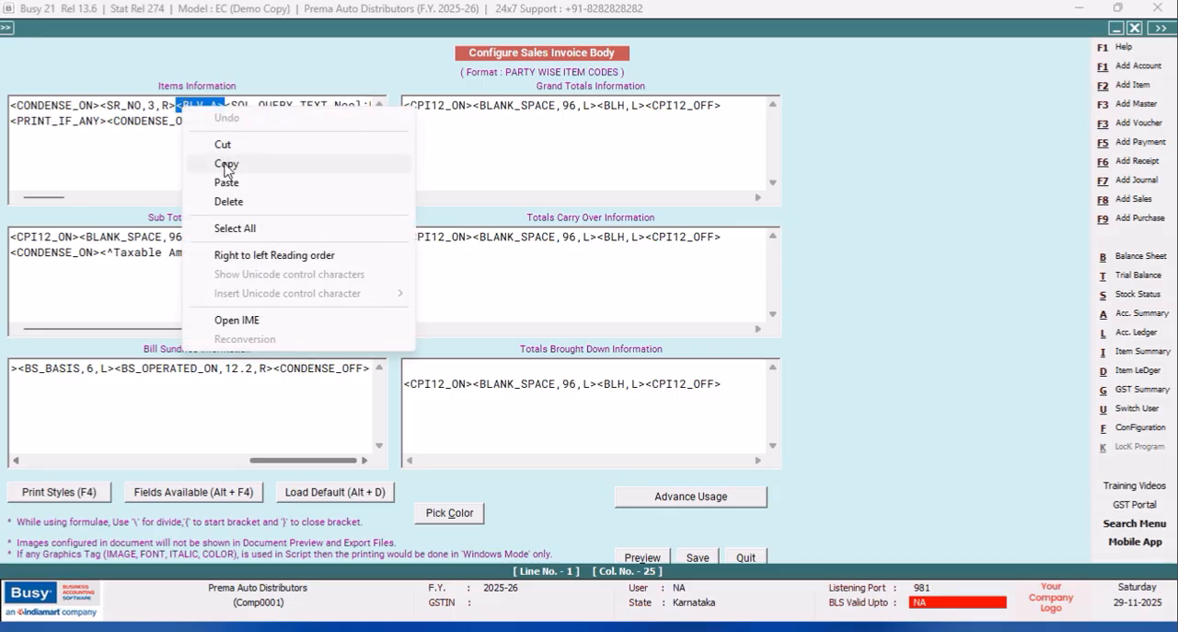
pyautogui.click(221, 161)
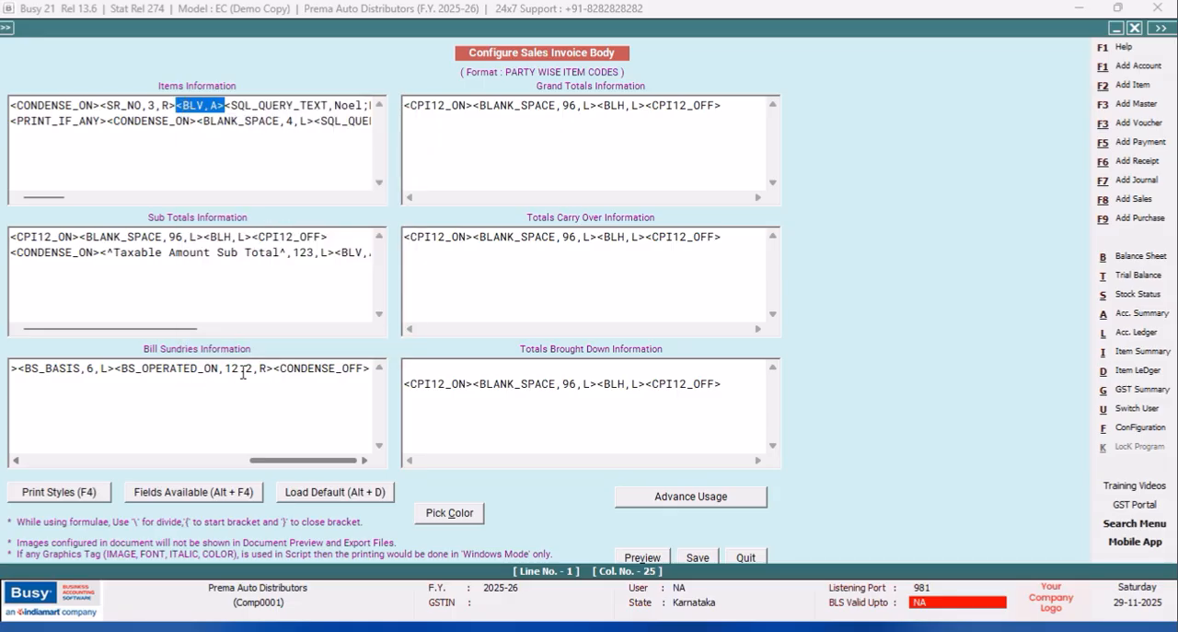
pyautogui.click(272, 368)
pyautogui.rightClick(272, 368)
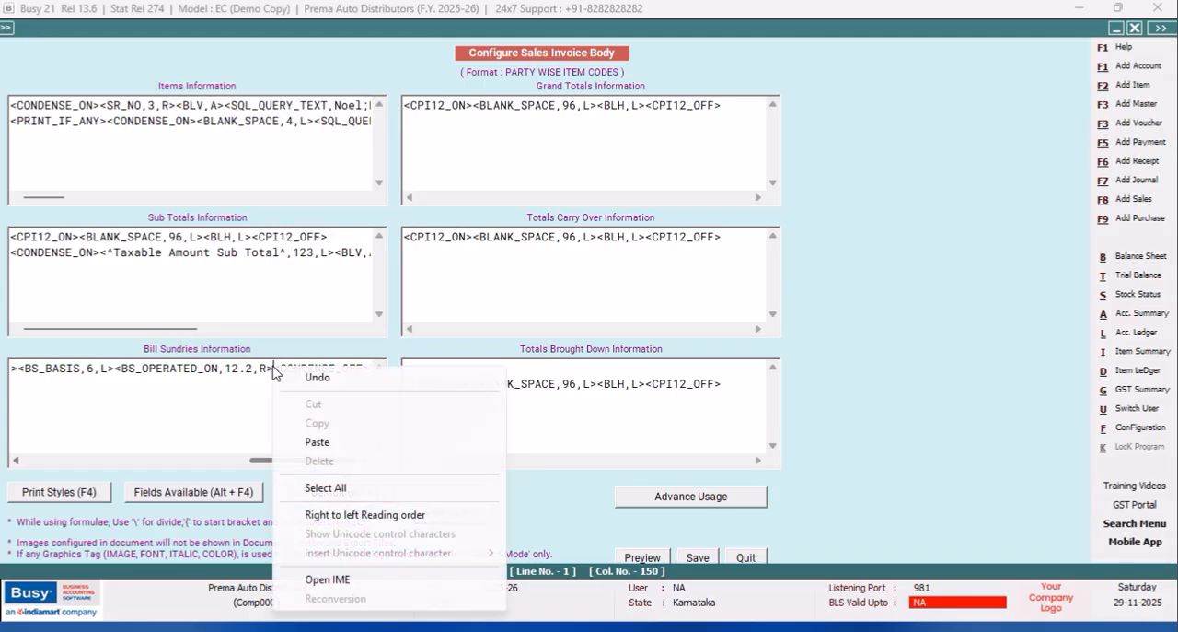
pyautogui.click(316, 444)
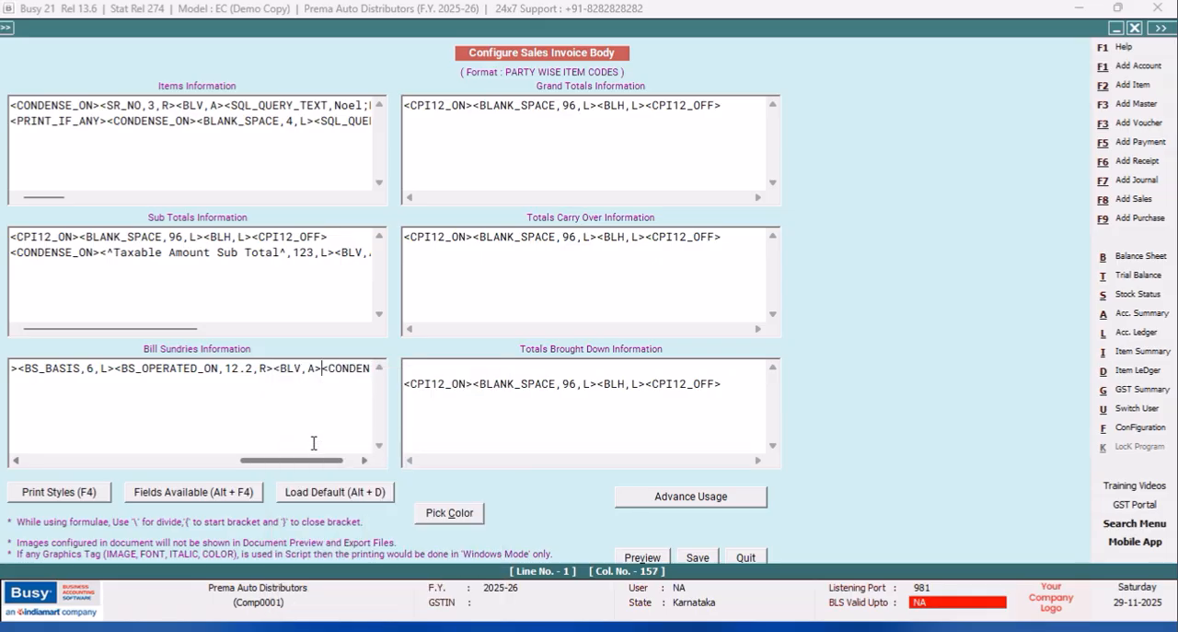
# Add an SQL_QUERY_NUM field after the pasted <BLV,A> tag and set its query name to BS.
pyautogui.hotkey('alt', 'F4')
pyautogui.doubleClick(984, 380)
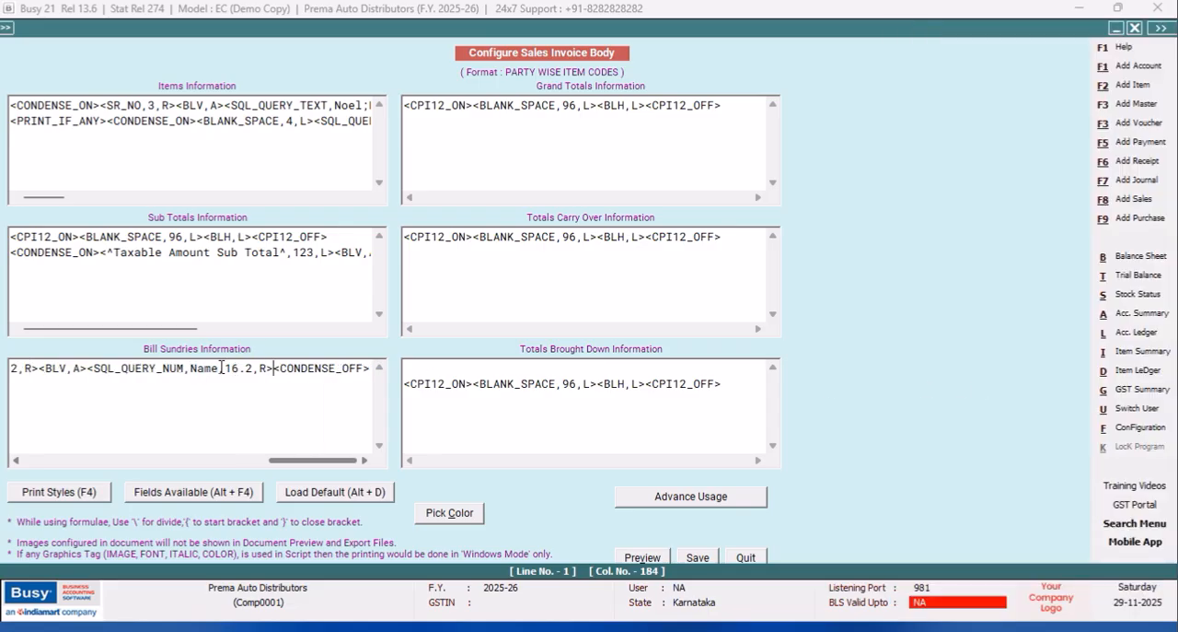
pyautogui.press('BackSpace')
pyautogui.press('BackSpace')
pyautogui.press('BackSpace')
pyautogui.press('BackSpace')
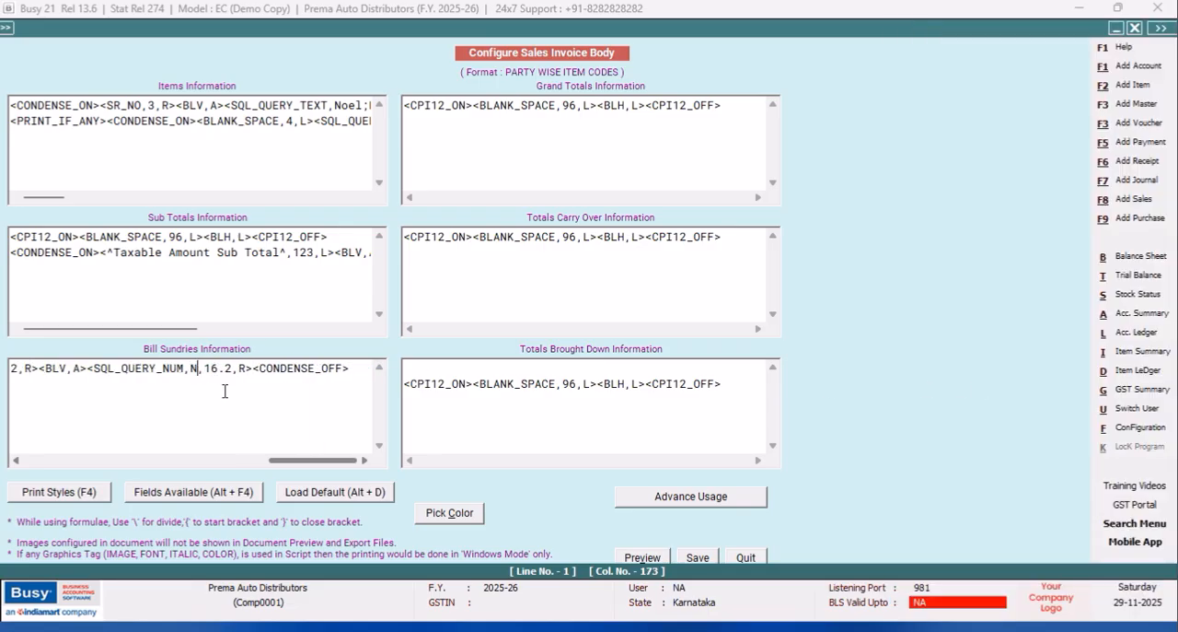
pyautogui.write('BS')
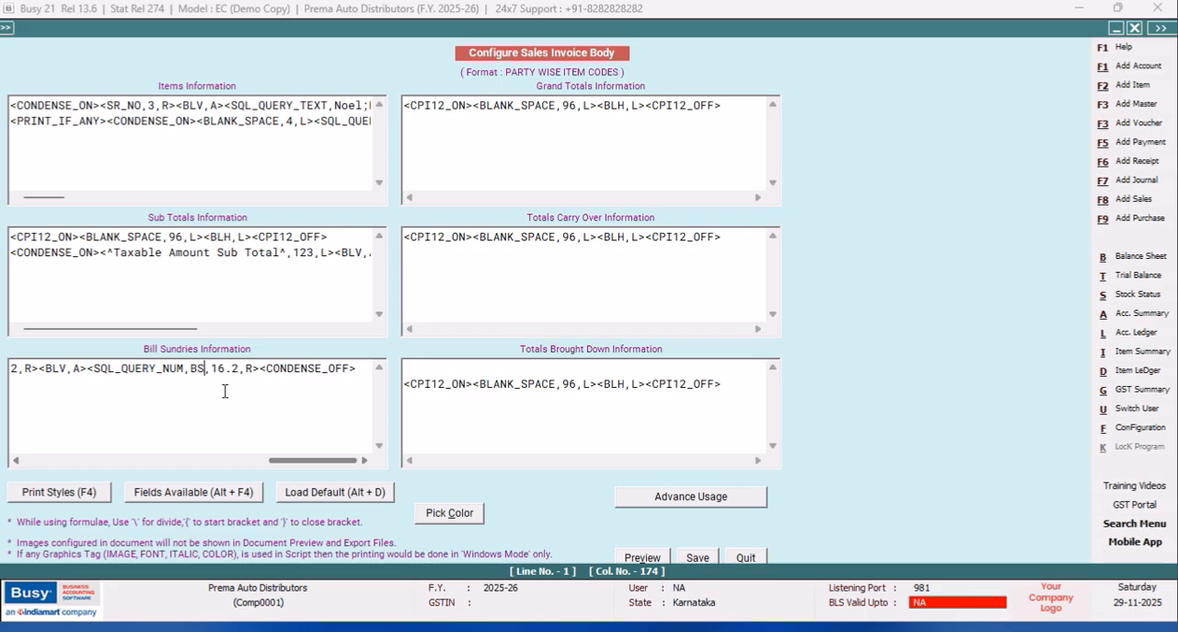
pyautogui.write(';R')
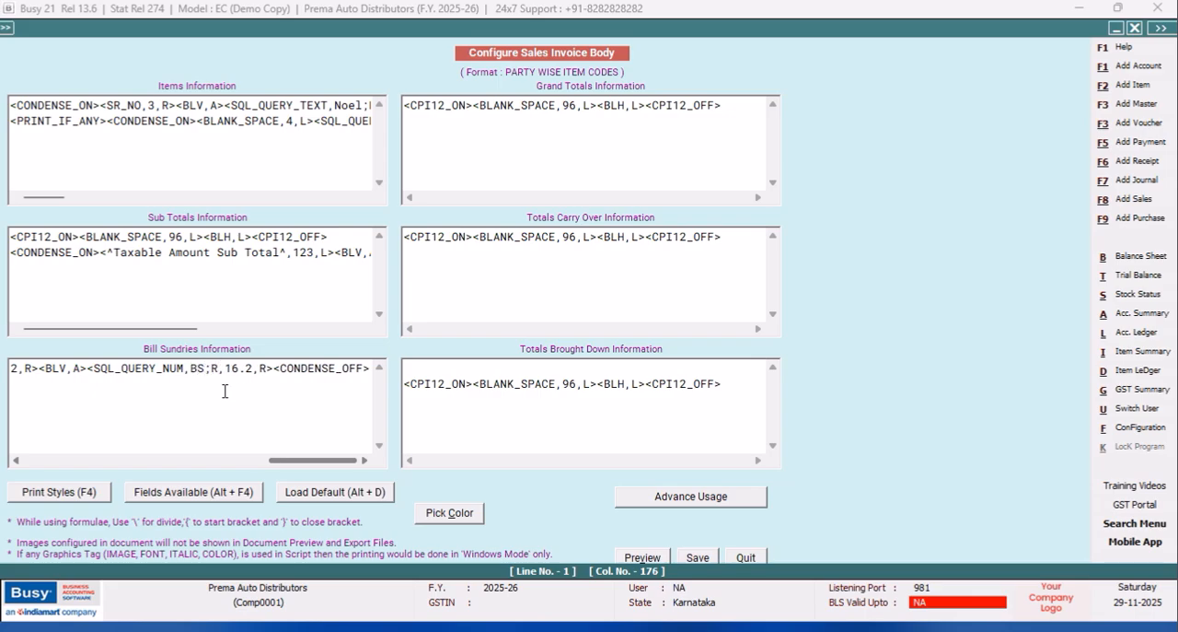
pyautogui.write(':1;C')
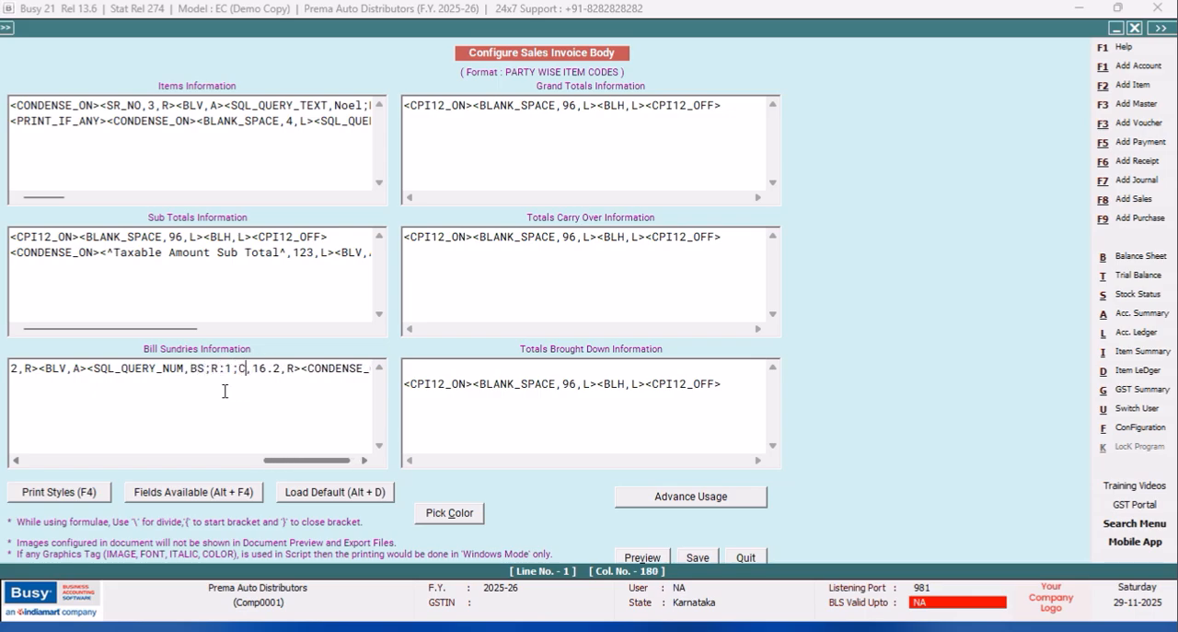
pyautogui.write(':2')
# Complete the BS numeric query field with R:1;C:2 and set its width to 10.2.
pyautogui.press('BackSpace')
pyautogui.write('0')
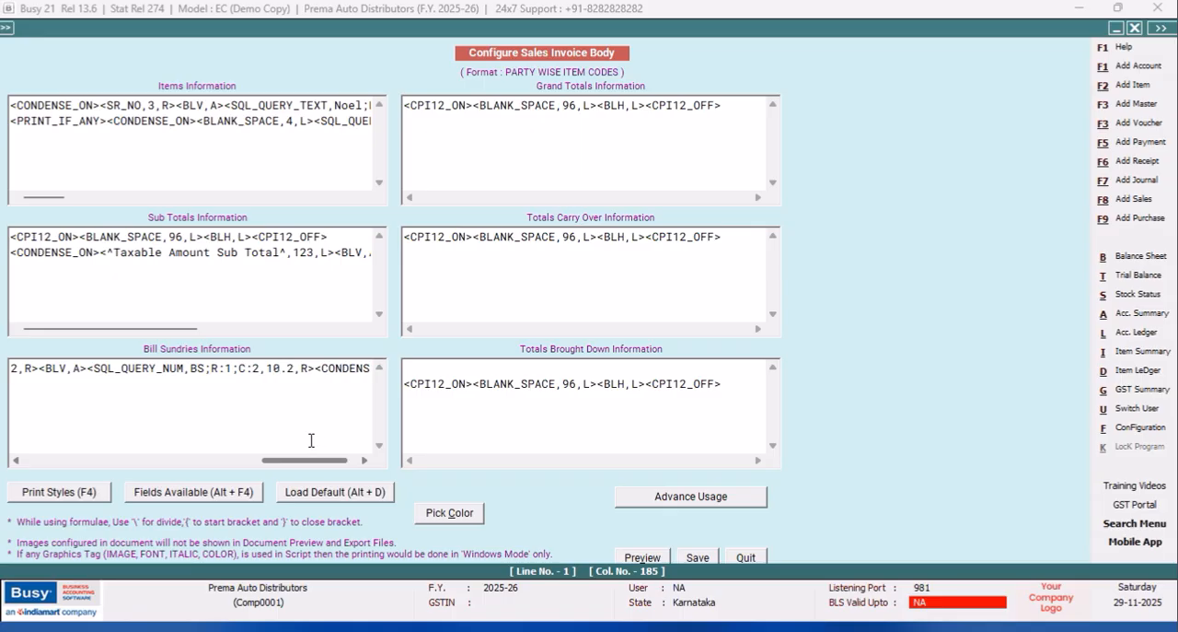
# Set the width of the AT_THE_RATE field in Bill Sundries Information to 3.
pyautogui.moveTo(310, 464); pyautogui.dragTo(210, 457)
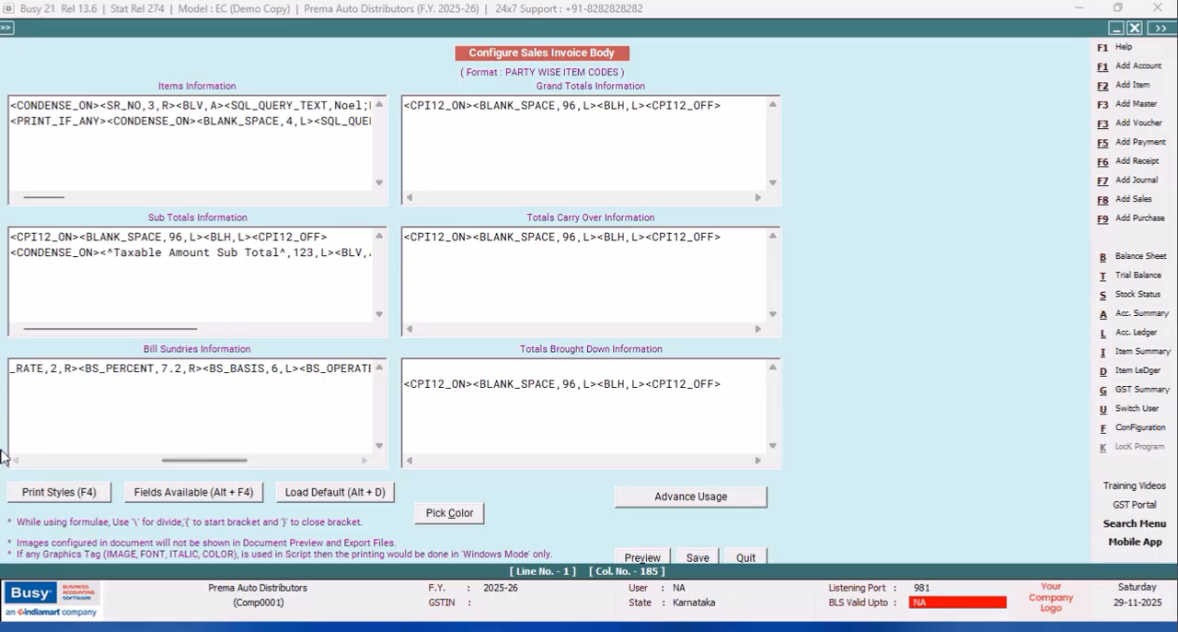
pyautogui.click(17, 461)
pyautogui.click(17, 461)
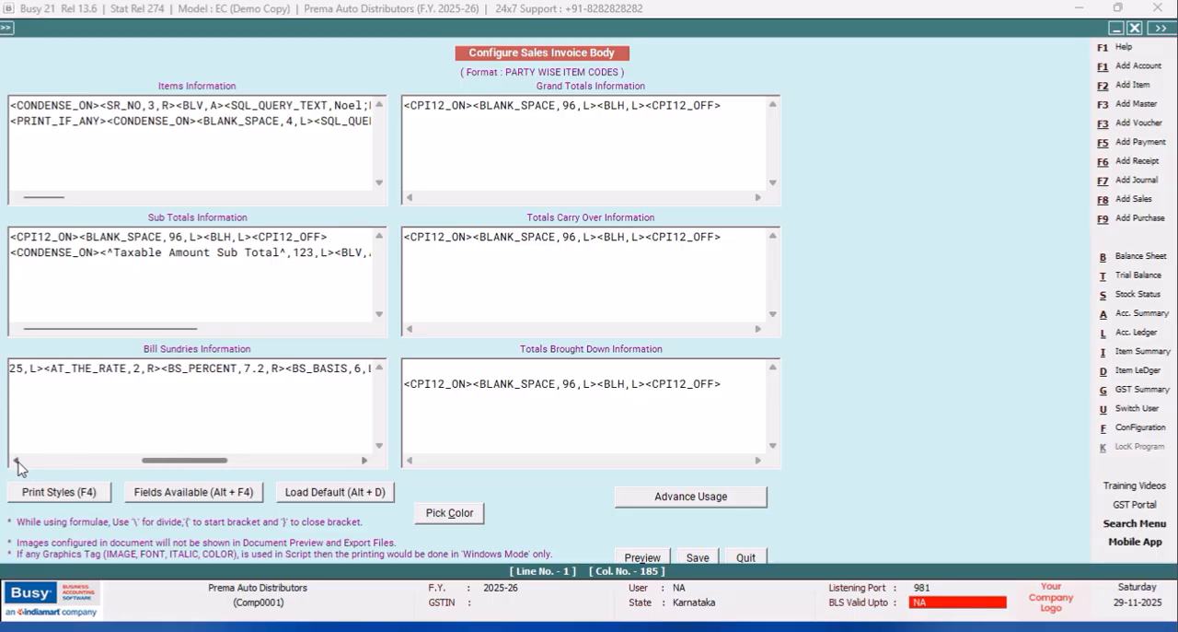
pyautogui.click(211, 368)
pyautogui.press('BackSpace')
pyautogui.write('3')
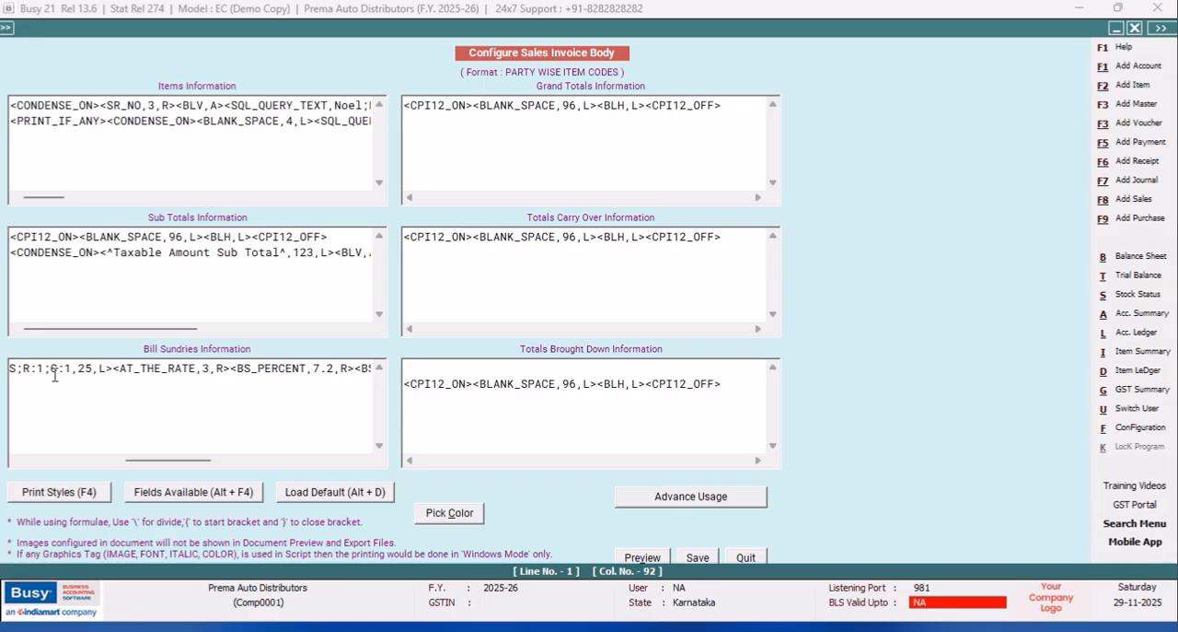
# Insert a BLANK_SPACE field of width 65 before BS_TYPE(ADD/LESS) in Bill Sundries Information and save the invoice body.
pyautogui.moveTo(158, 461); pyautogui.dragTo(52, 461)
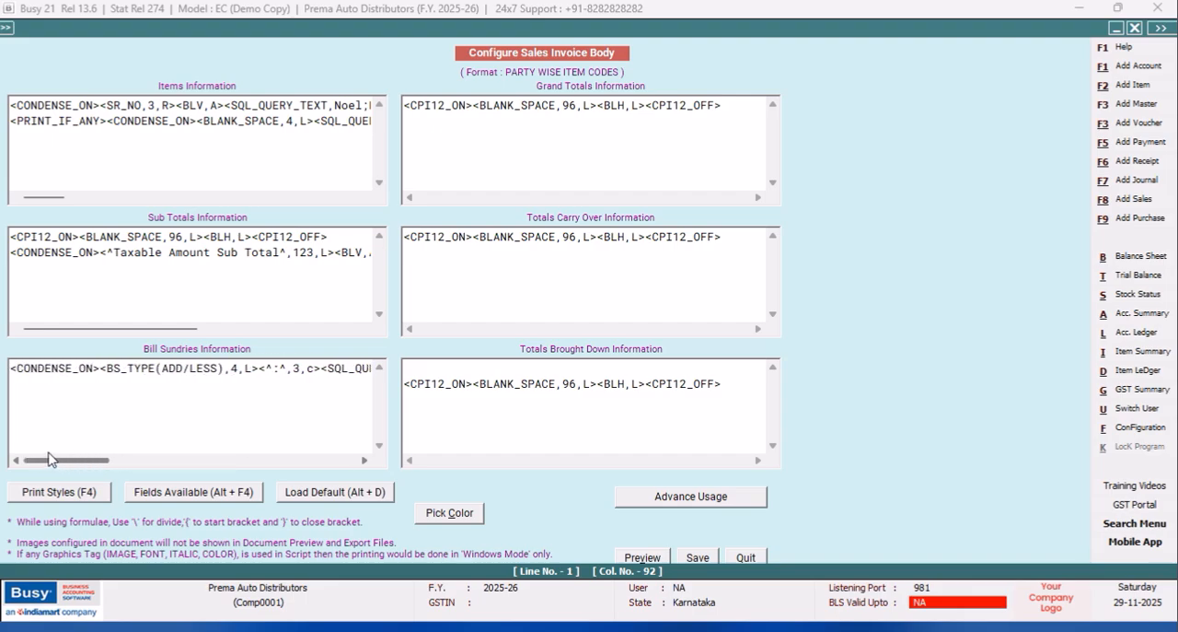
pyautogui.click(102, 369)
pyautogui.click(158, 489)
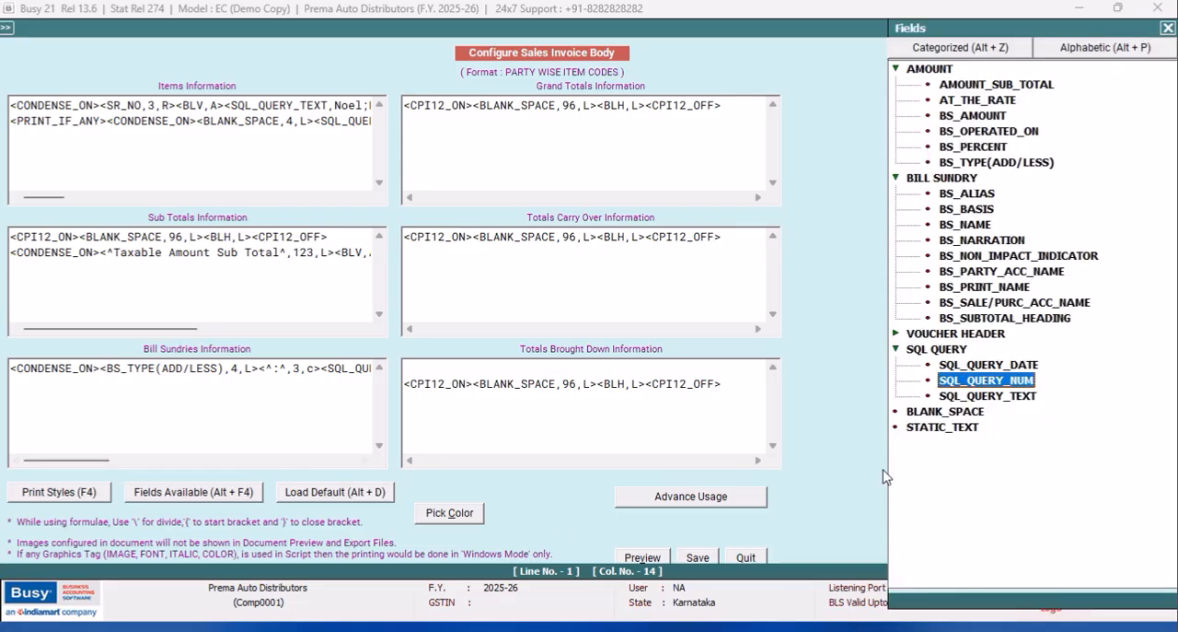
pyautogui.doubleClick(935, 415)
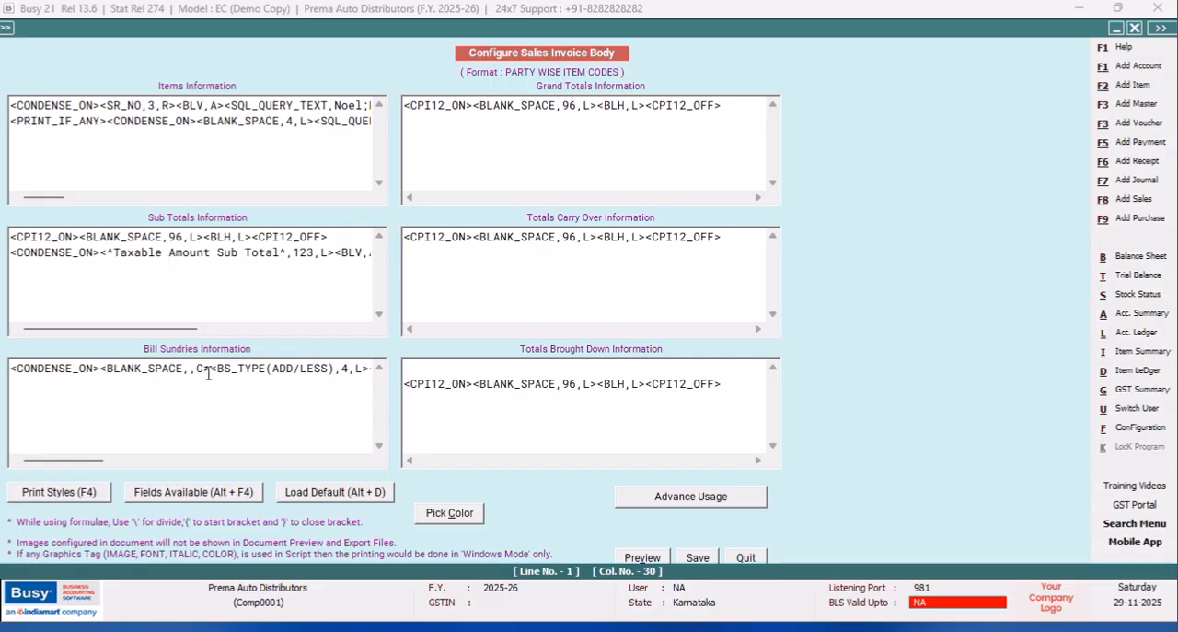
pyautogui.write('65')
pyautogui.click(698, 557)
pyautogui.click(485, 373)
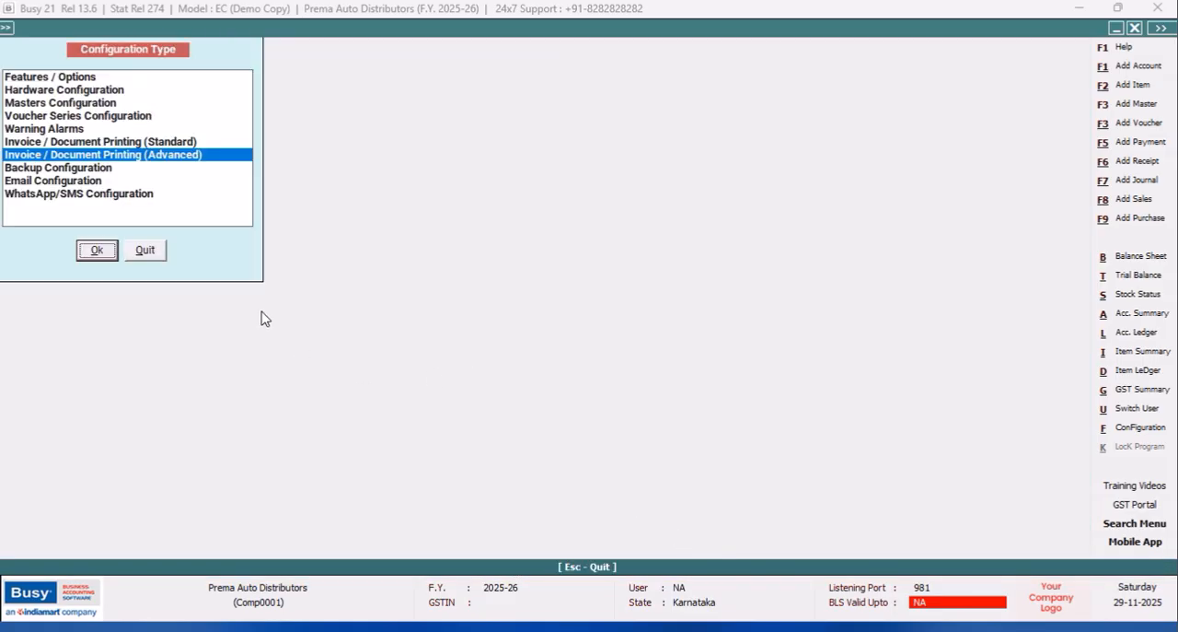
pyautogui.click(157, 252)
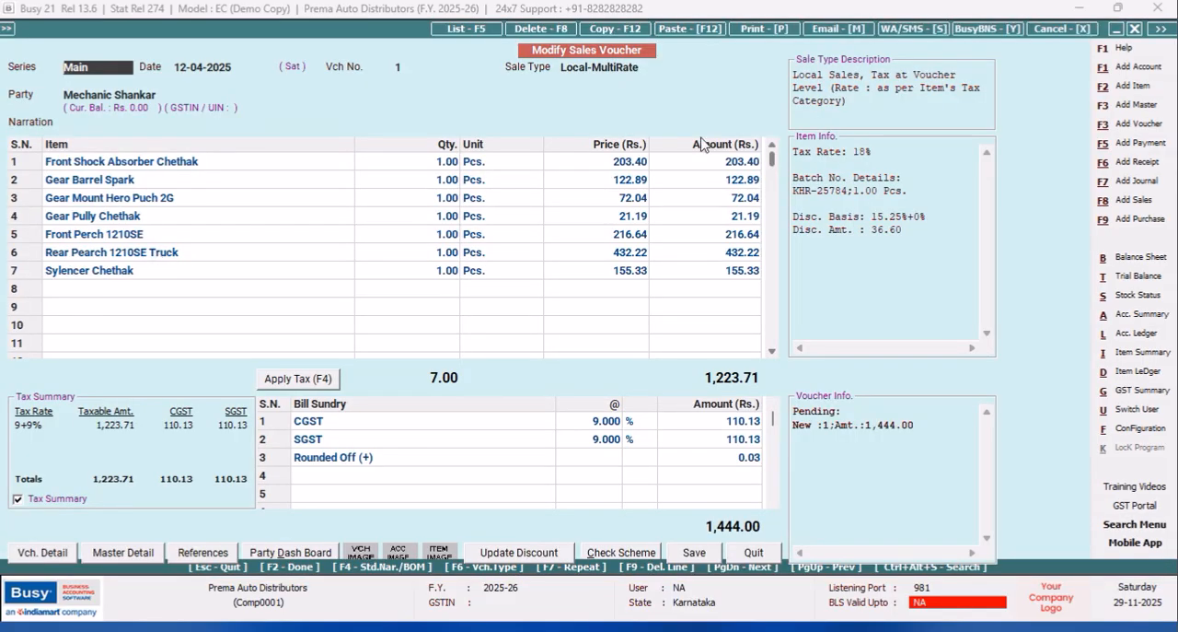
# Preview the voucher's sales invoice in the PARTY WISE ITEM CODES format and check the bill sundry rows.
pyautogui.click(765, 29)
pyautogui.click(543, 334)
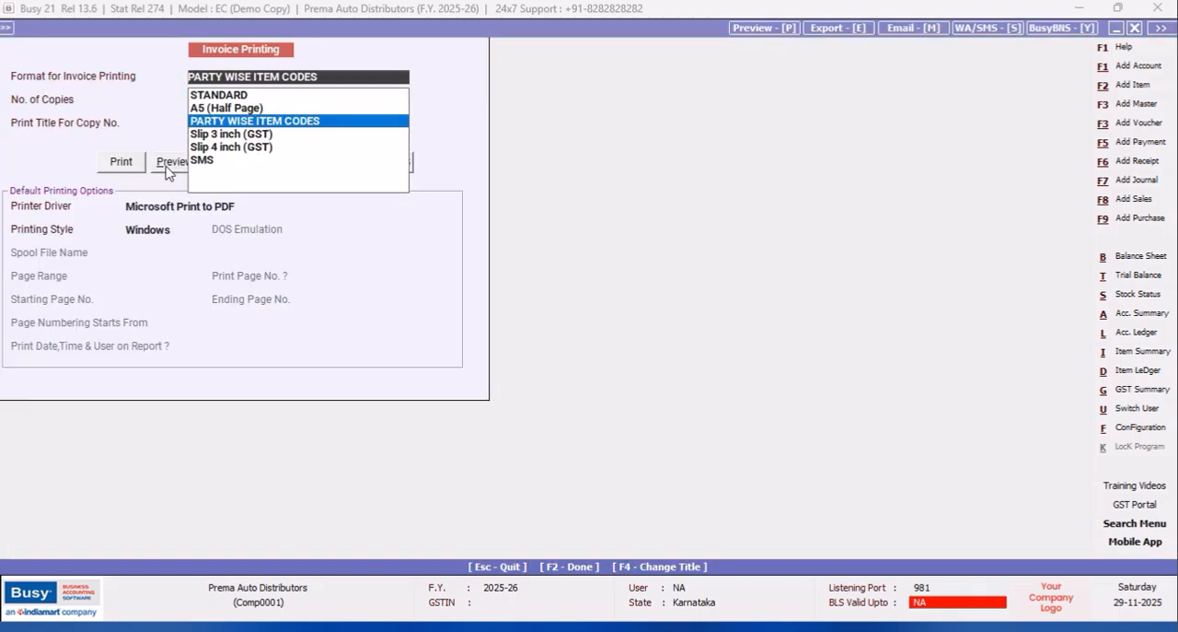
pyautogui.click(169, 164)
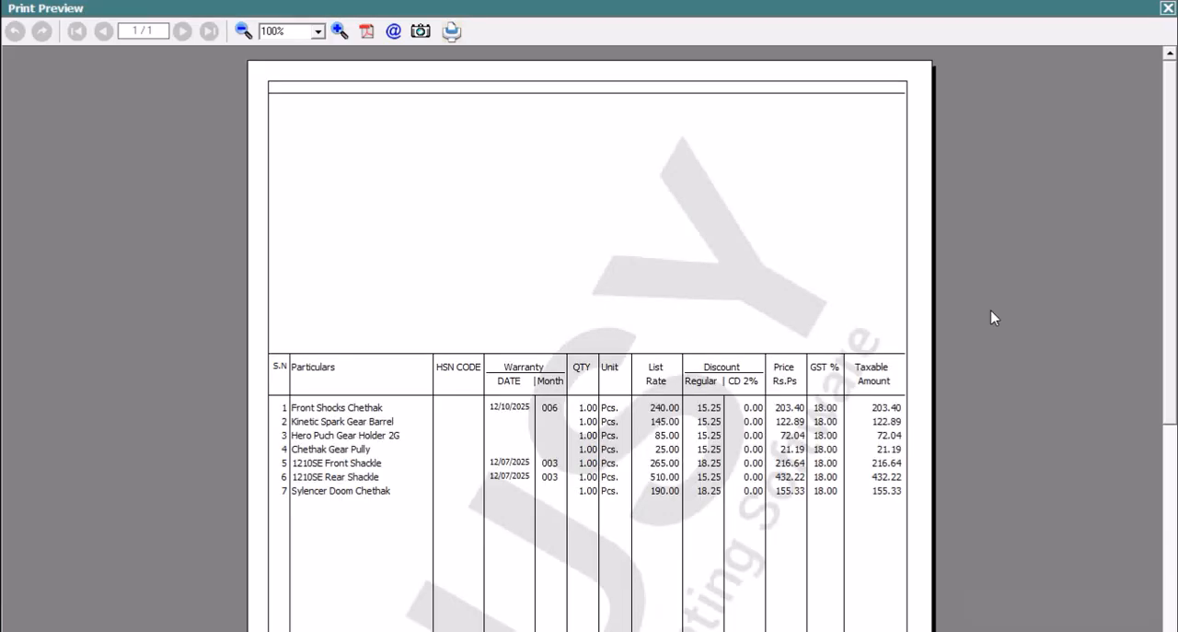
pyautogui.scroll(-5, 1165, 138)
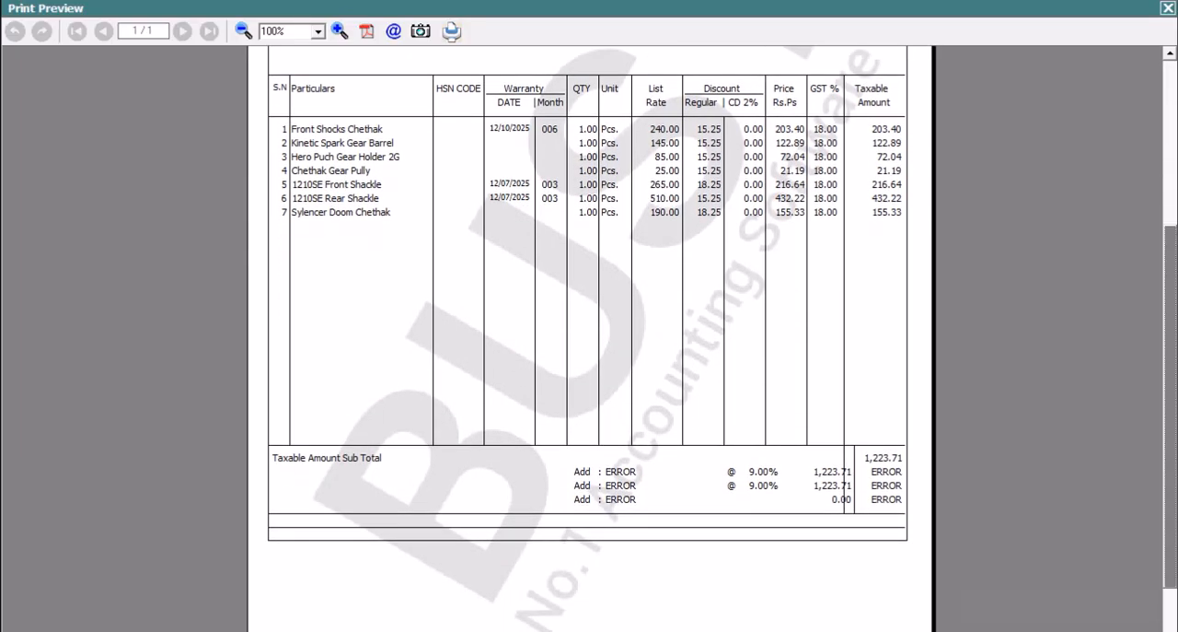
pyautogui.click(1168, 9)
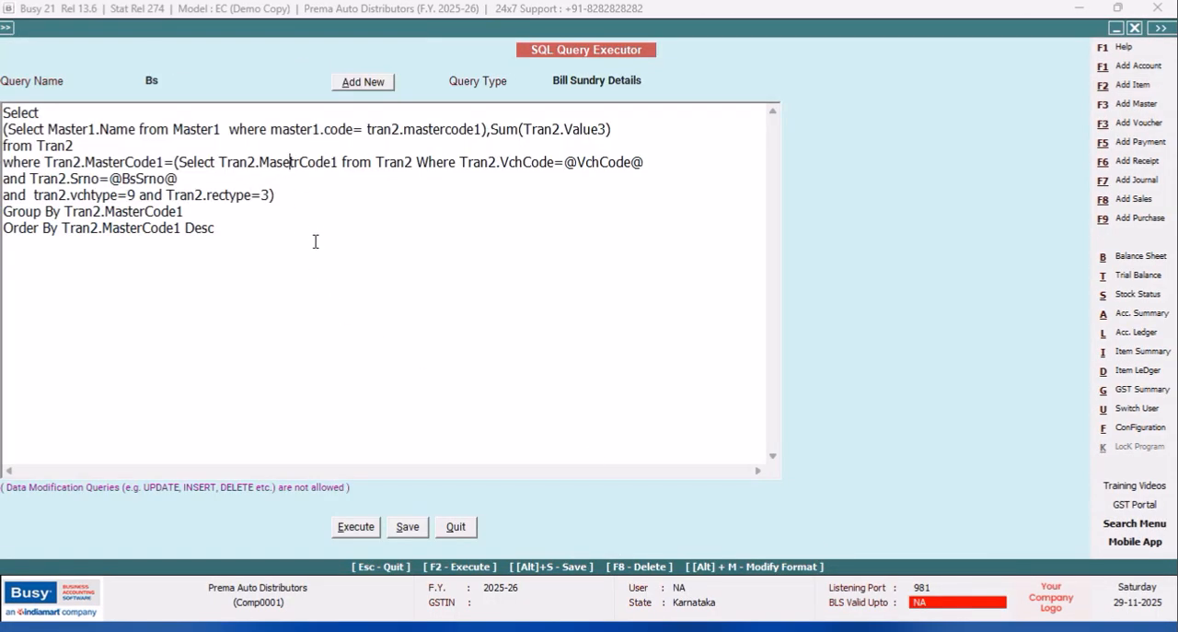
# Correct the misspelled column name in the Bs query's inner Select to Tran2.MasterCode1 and save the query.
pyautogui.press('Delete')
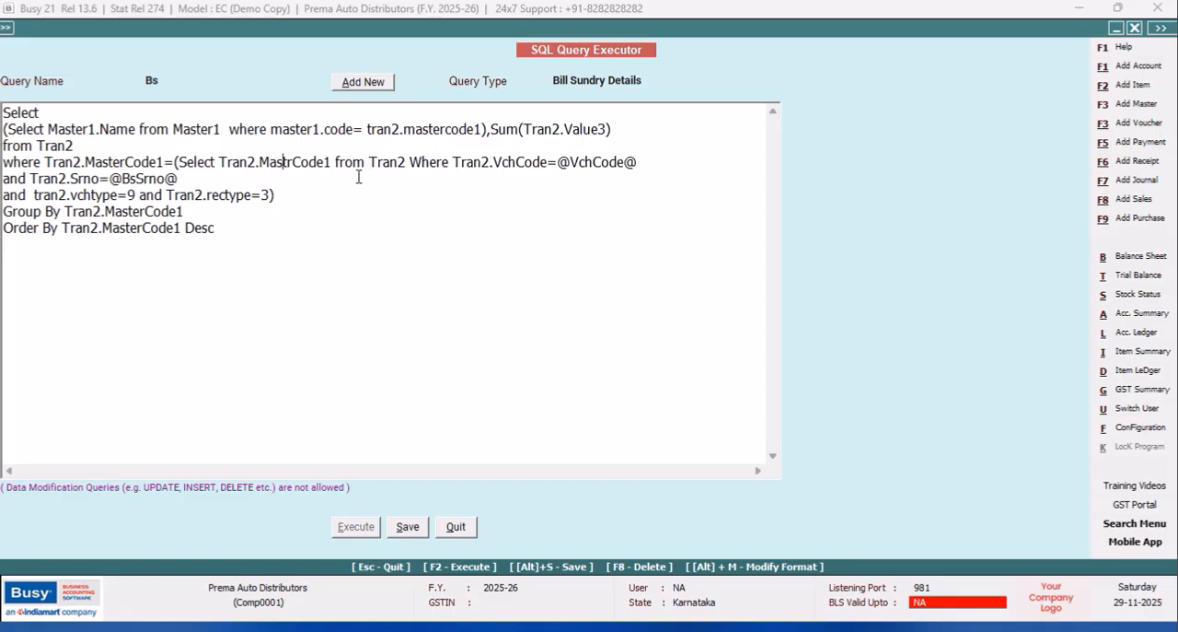
pyautogui.write('E')
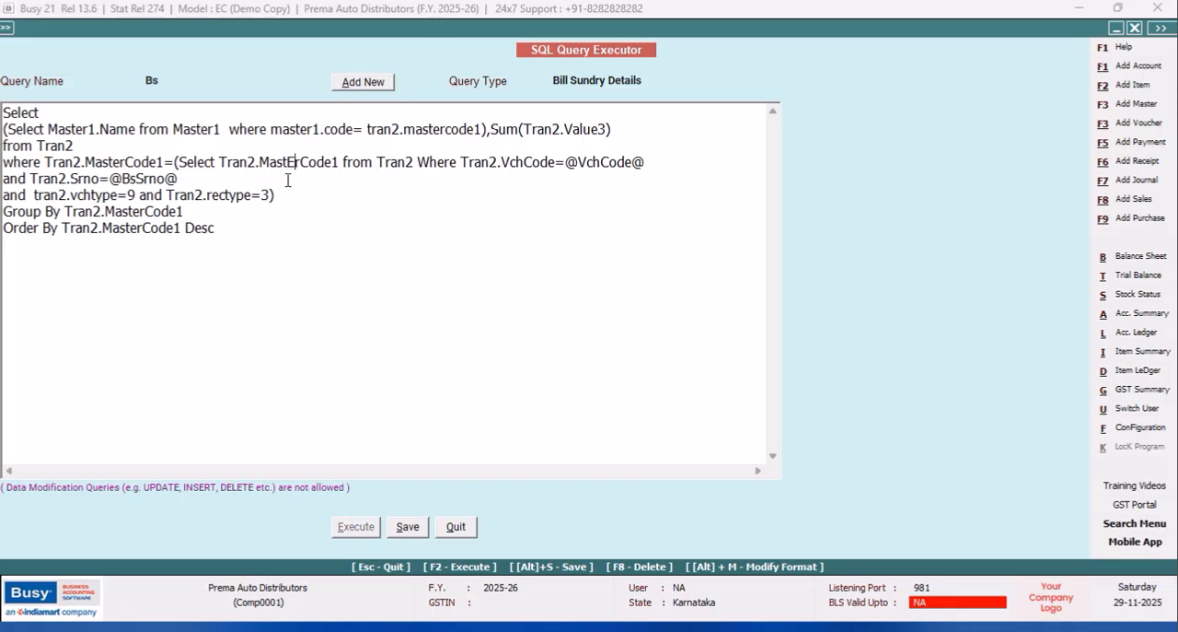
pyautogui.press('BackSpace')
pyautogui.write('e')
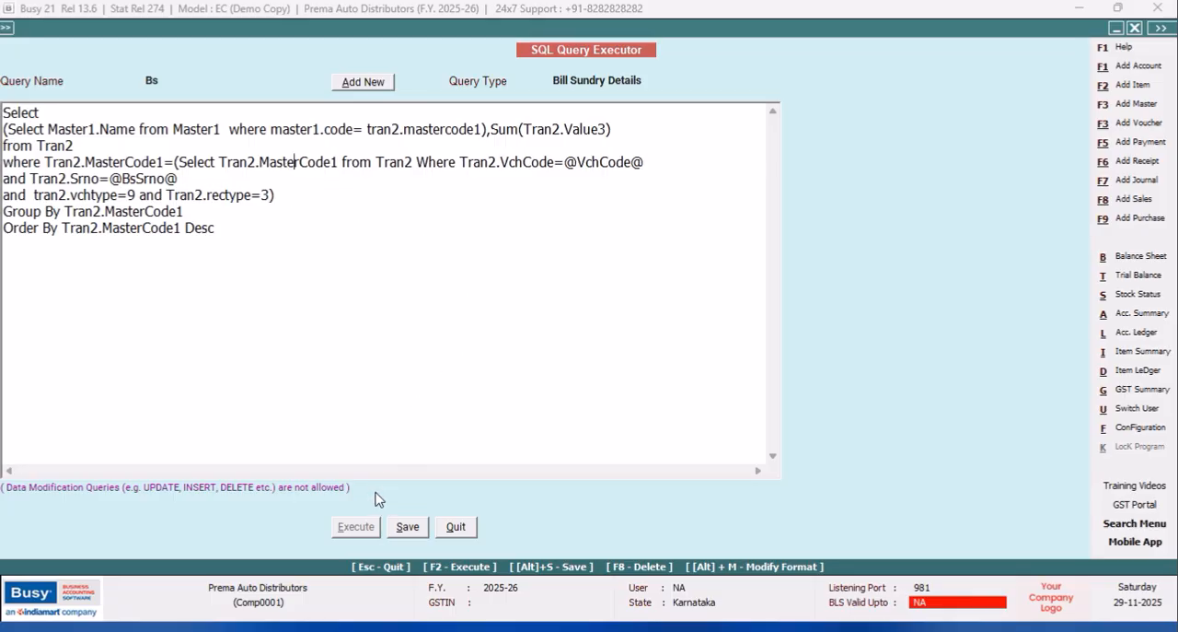
pyautogui.click(408, 527)
pyautogui.click(696, 354)
pyautogui.click(467, 523)
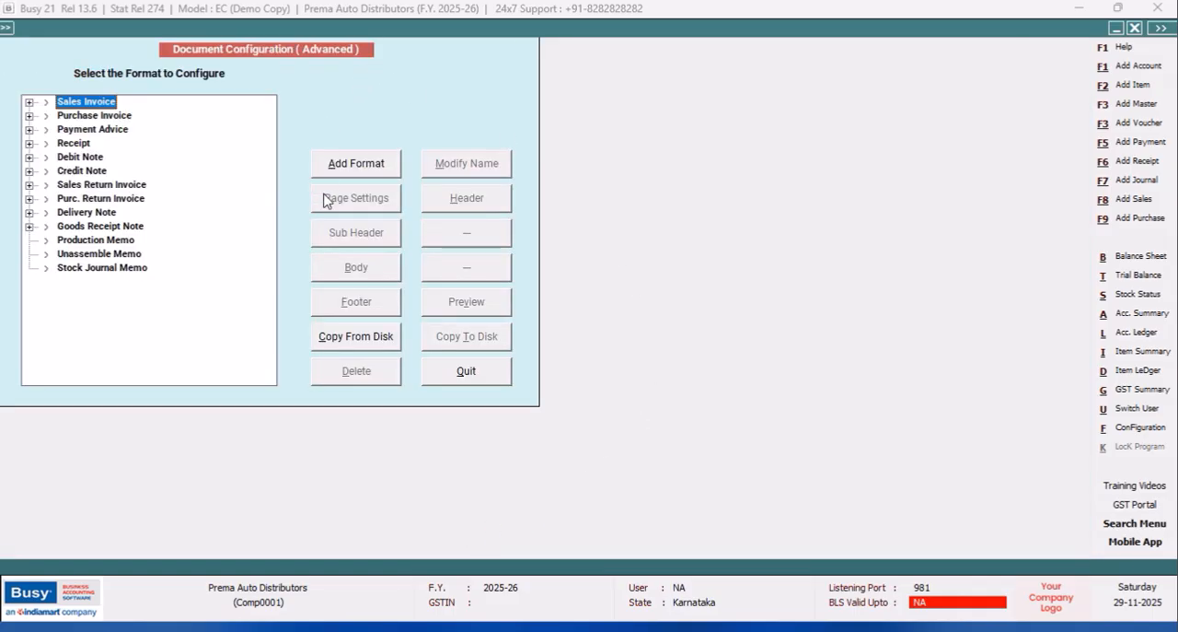
# Preview the sales invoice in the PARTY WISE ITEM CODES format to check the bill sundry names and amounts.
pyautogui.click(465, 370)
pyautogui.click(157, 256)
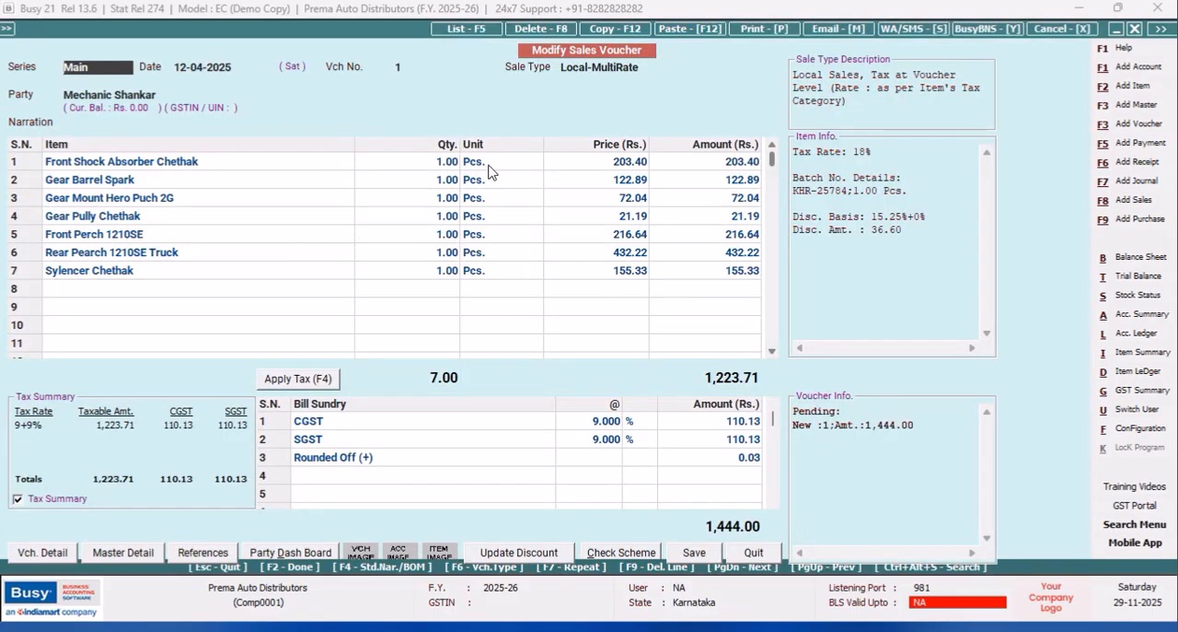
pyautogui.click(764, 29)
pyautogui.click(515, 328)
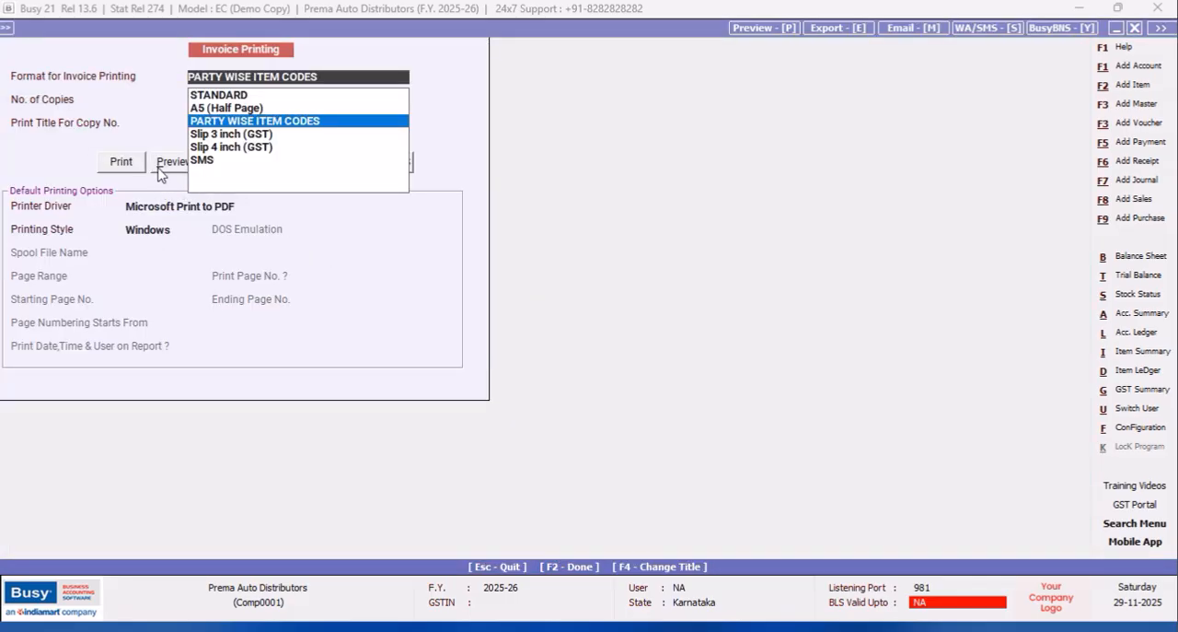
pyautogui.click(160, 171)
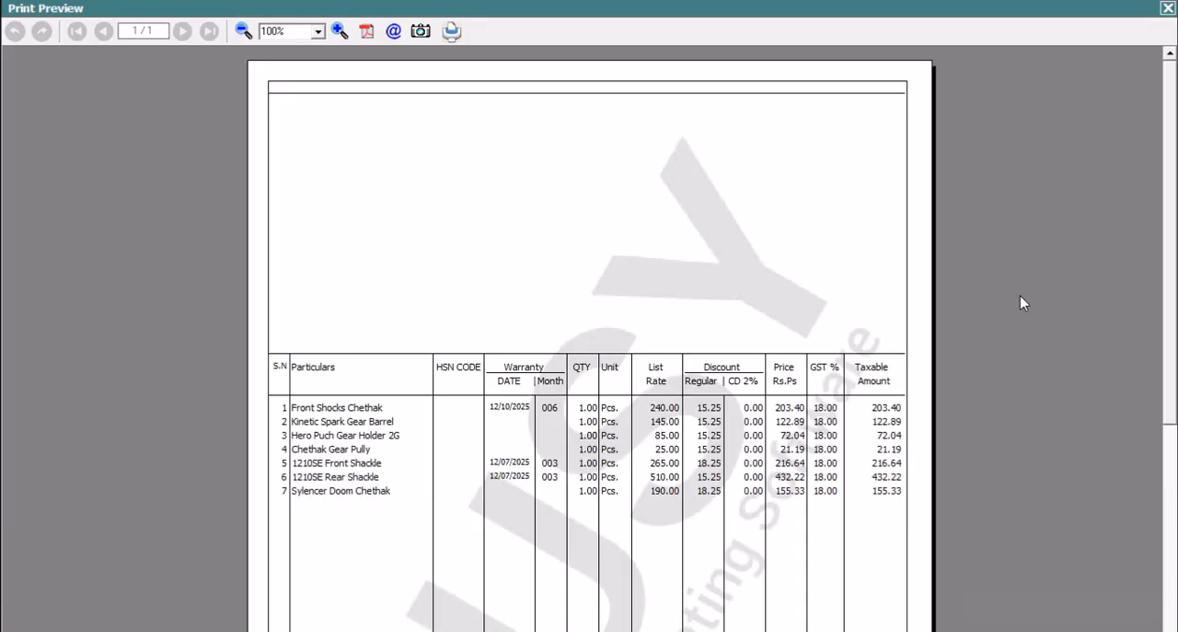
pyautogui.moveTo(1173, 115); pyautogui.dragTo(1173, 276)
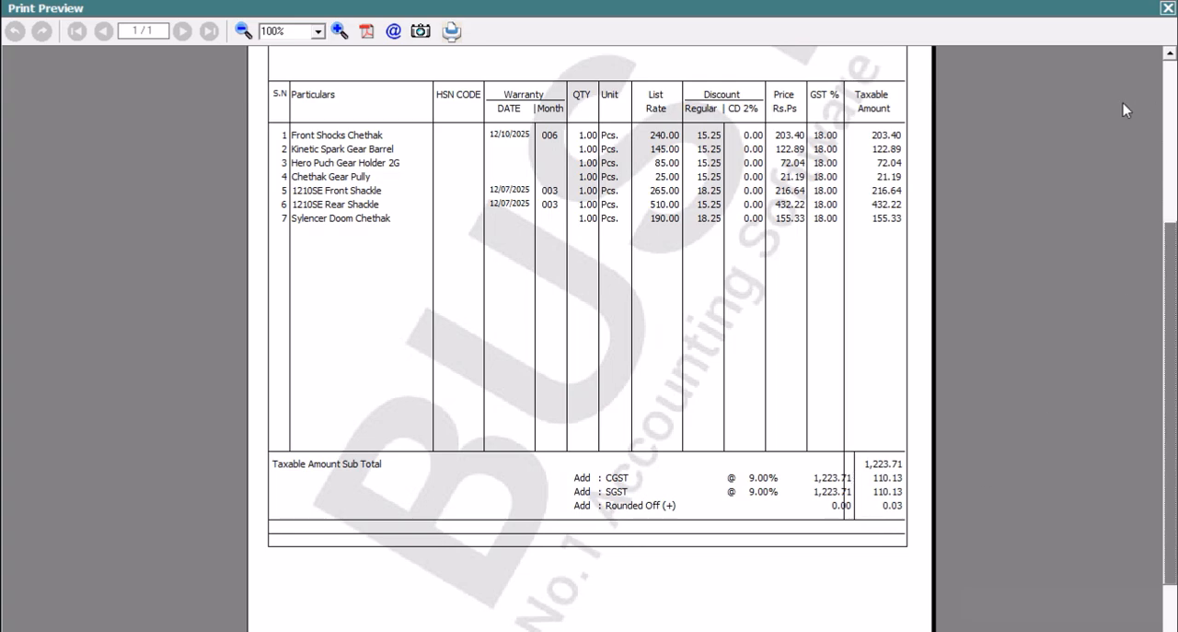
pyautogui.press('Escape')
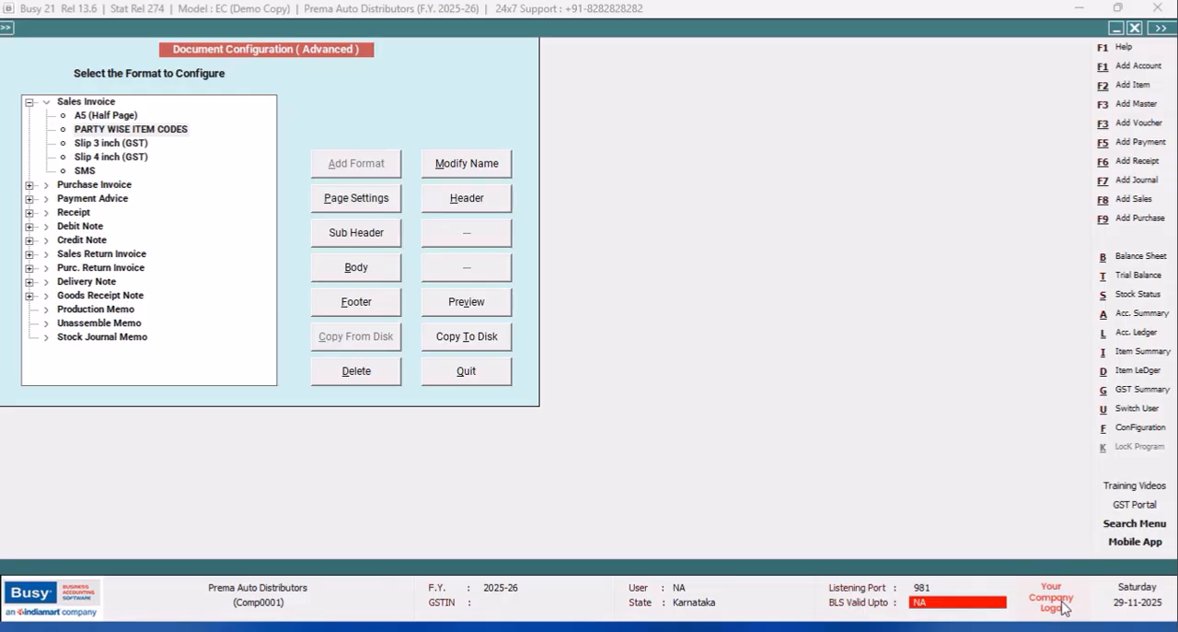
# Preview the PARTY WISE ITEM CODES sales invoice and check the bill sundry columns against the vertical lines.
pyautogui.click(469, 378)
pyautogui.click(140, 256)
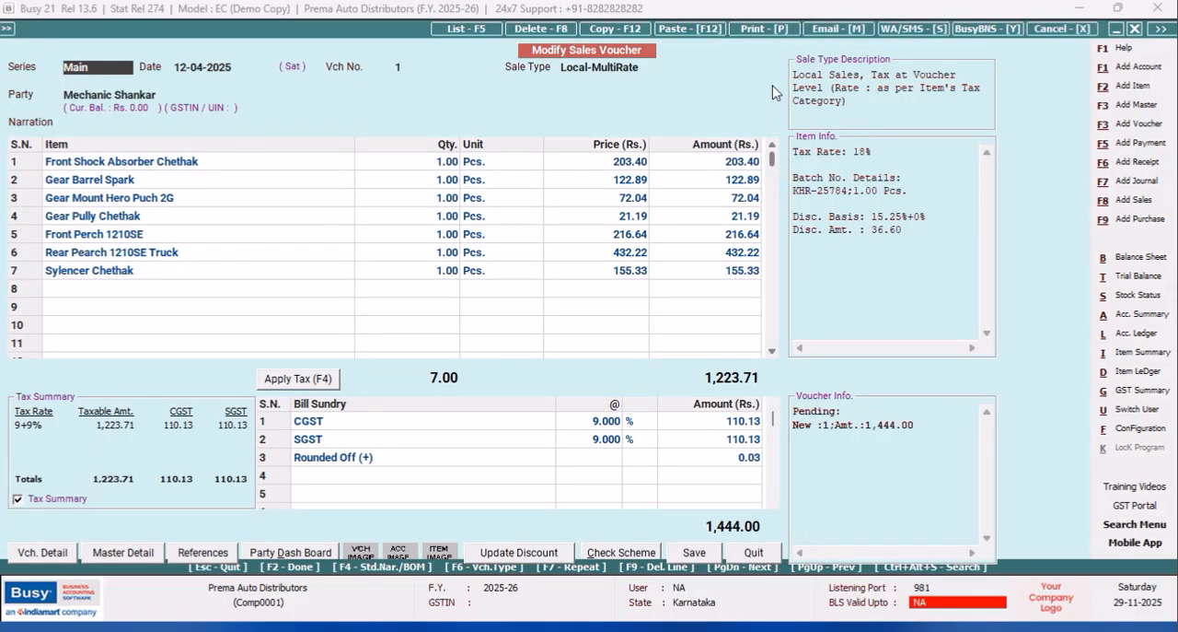
pyautogui.click(764, 29)
pyautogui.click(549, 338)
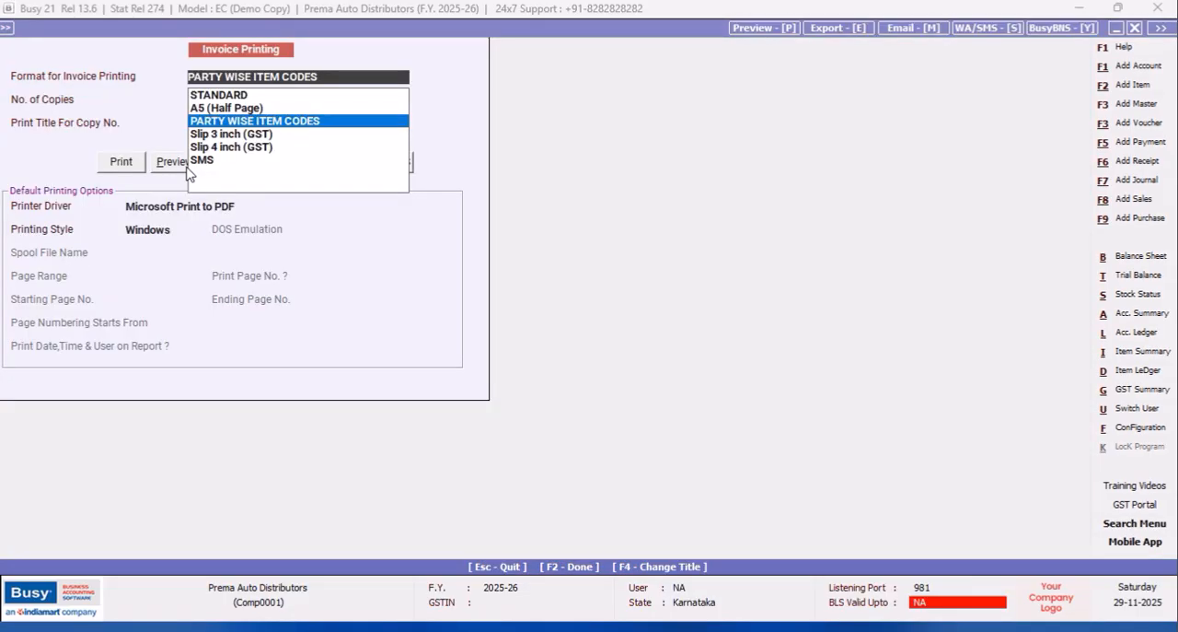
pyautogui.click(187, 170)
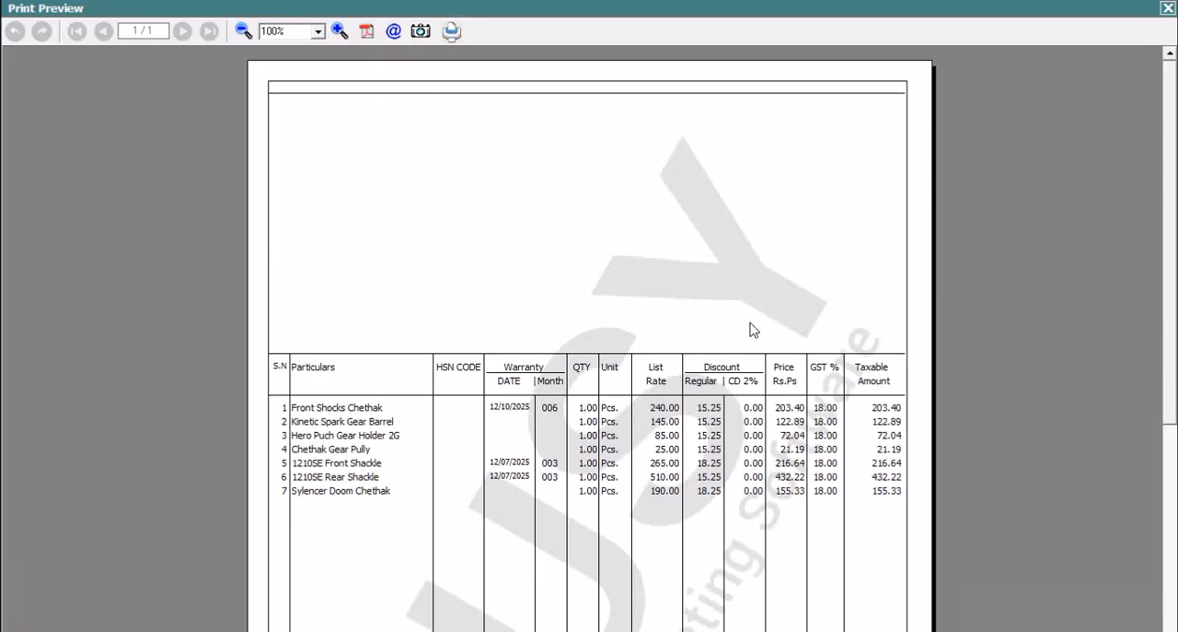
pyautogui.moveTo(1173, 81); pyautogui.dragTo(1173, 303)
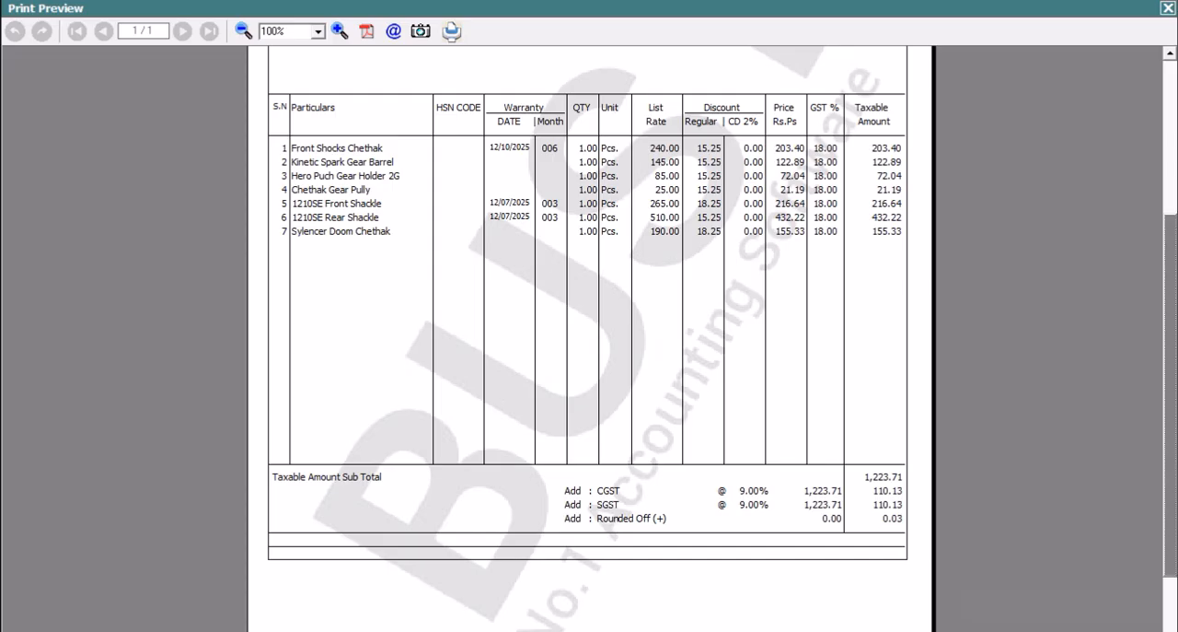
pyautogui.click(1166, 9)
# In the PARTY WISE ITEM CODES body, right-align the "Taxable Amount Sub Total" text, add trailing spaces after it, and save.
pyautogui.click(1138, 428)
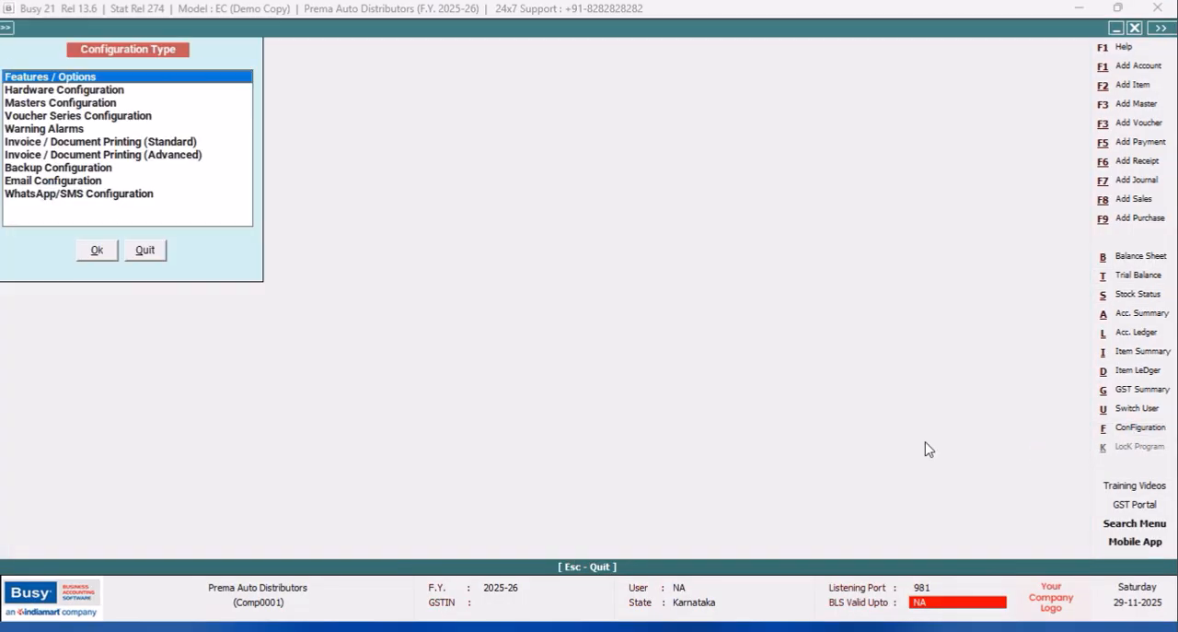
pyautogui.click(189, 155)
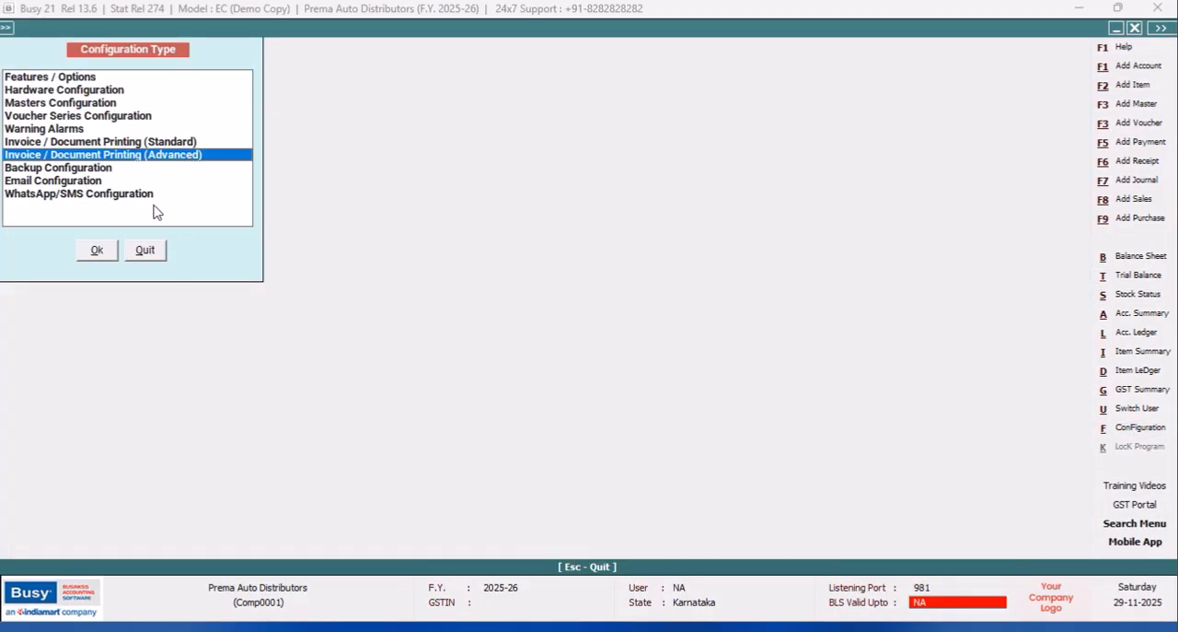
pyautogui.click(97, 250)
pyautogui.click(29, 103)
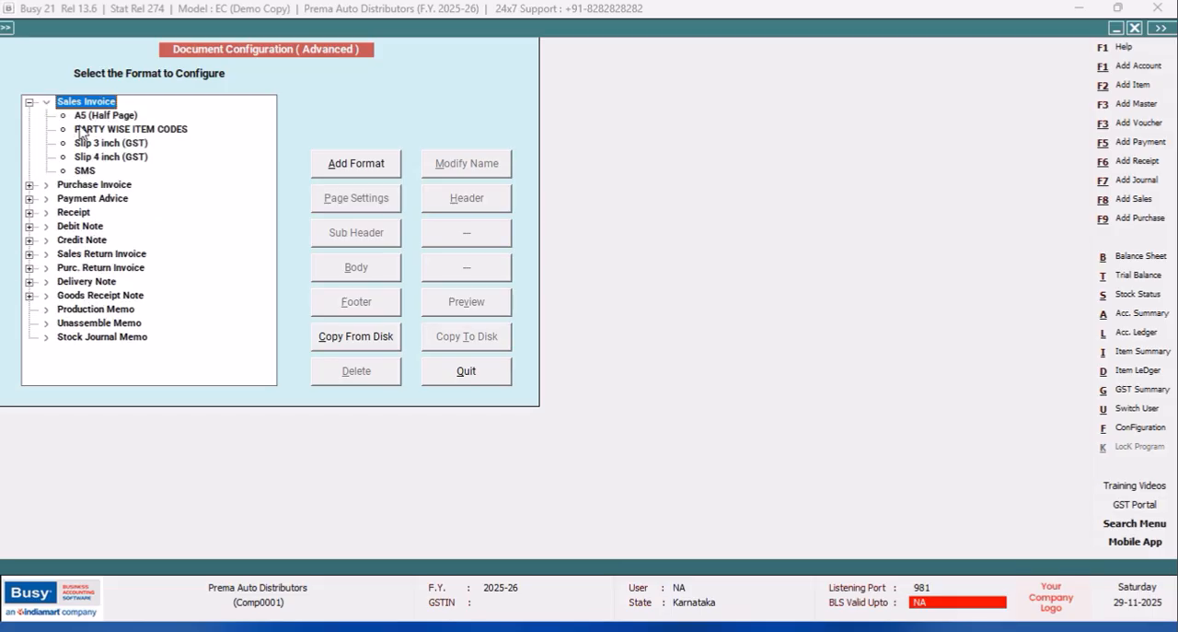
pyautogui.click(84, 130)
pyautogui.click(361, 269)
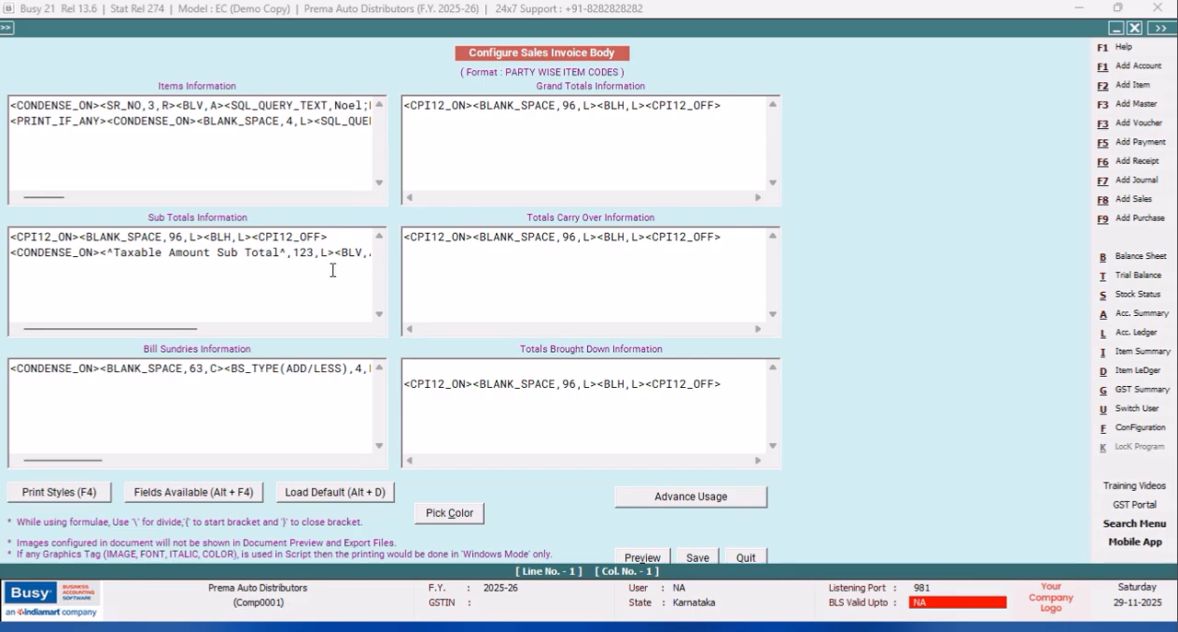
pyautogui.click(325, 251)
pyautogui.press('BackSpace')
pyautogui.write('r')
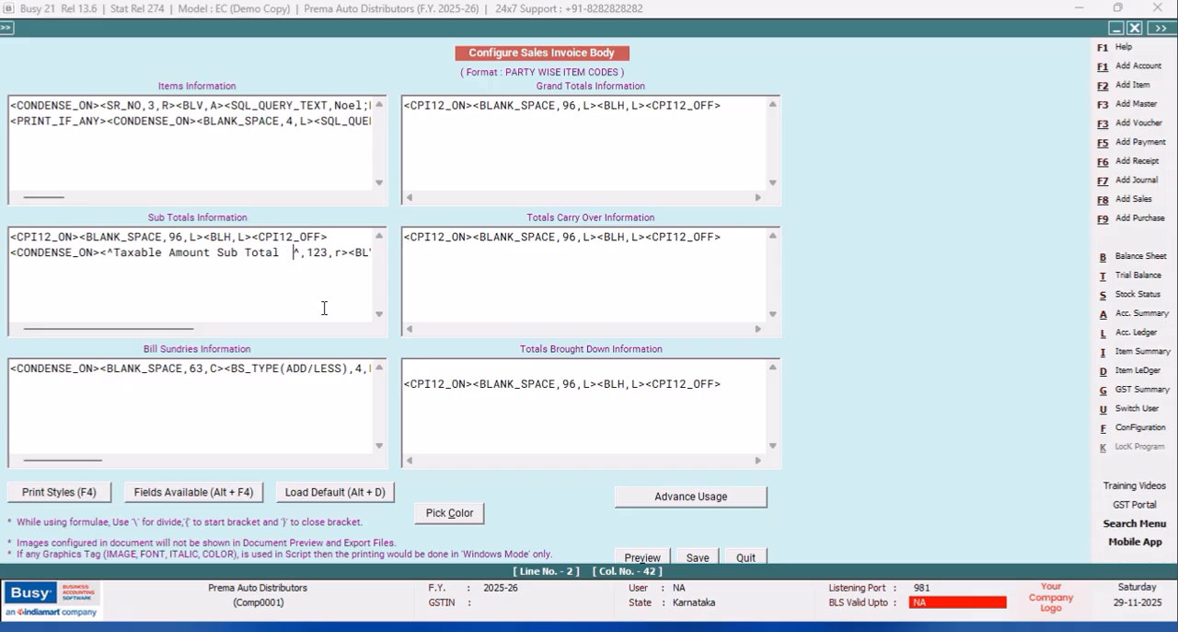
pyautogui.click(697, 557)
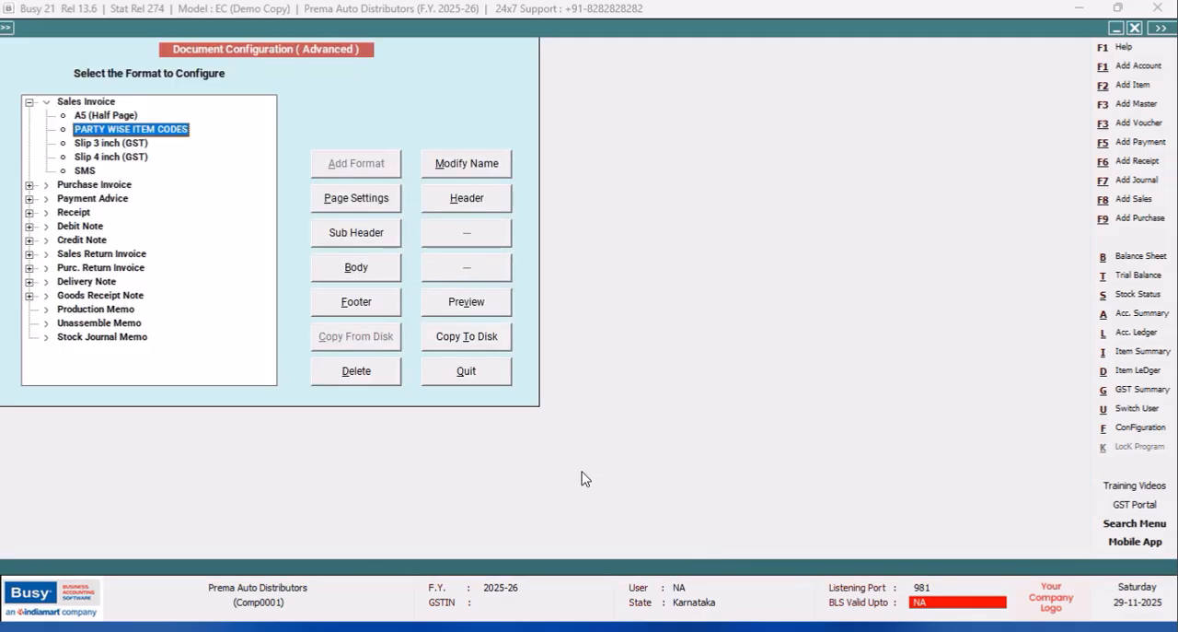
# Preview the PARTY WISE ITEM CODES sales invoice to check the Taxable Amount Sub Total line.
pyautogui.click(472, 382)
pyautogui.click(155, 249)
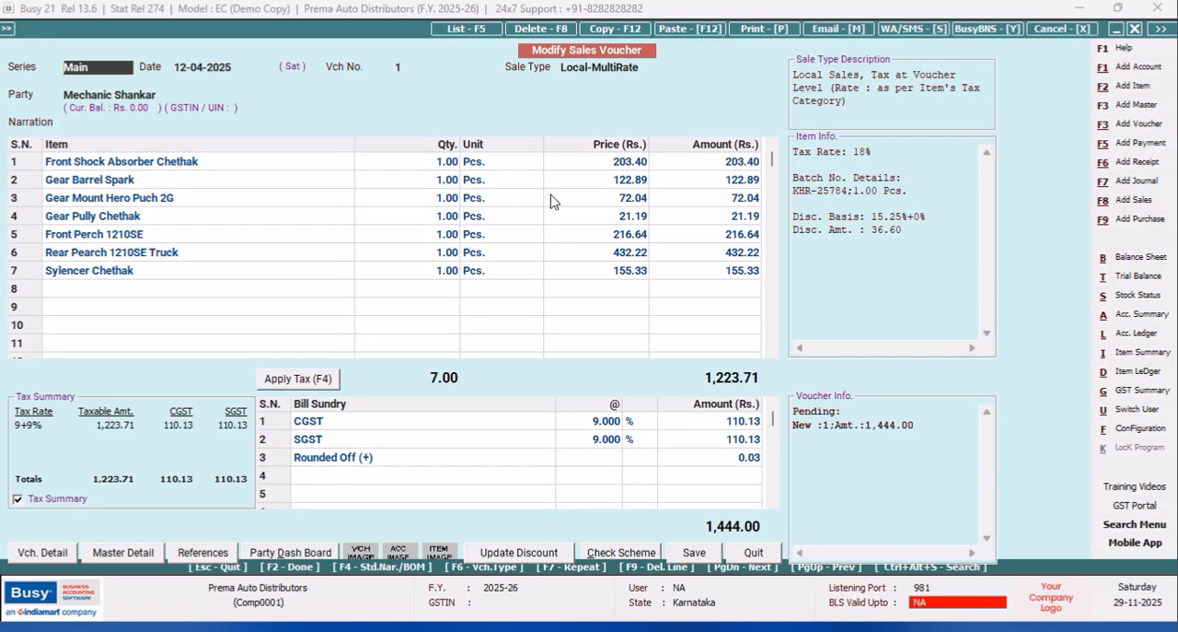
pyautogui.click(753, 29)
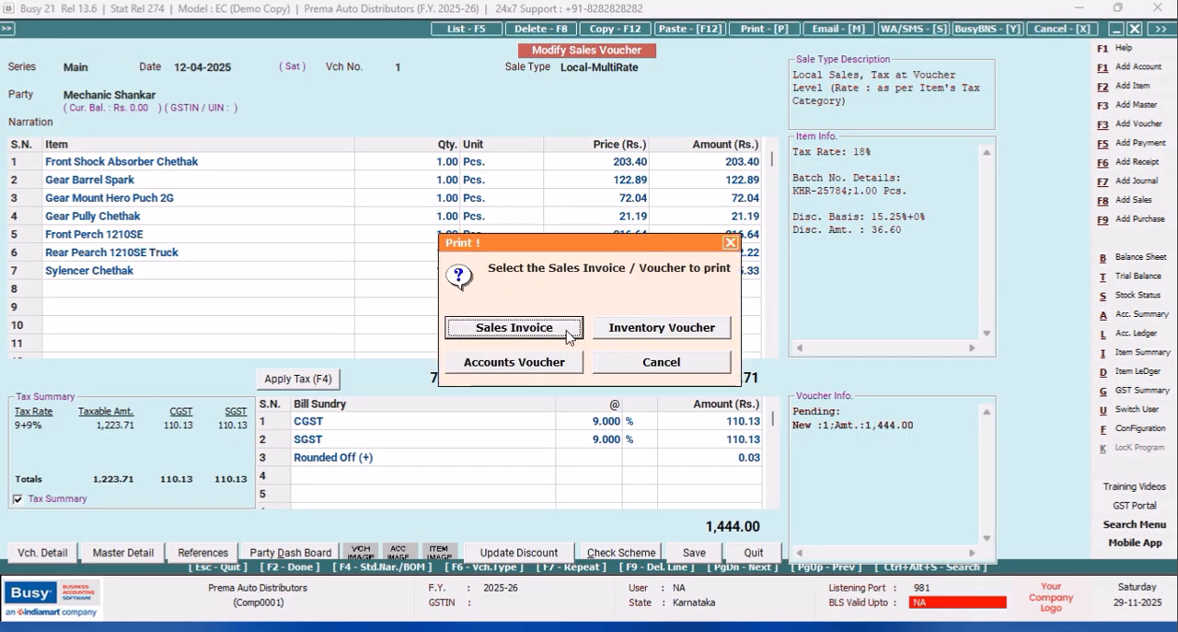
pyautogui.click(571, 334)
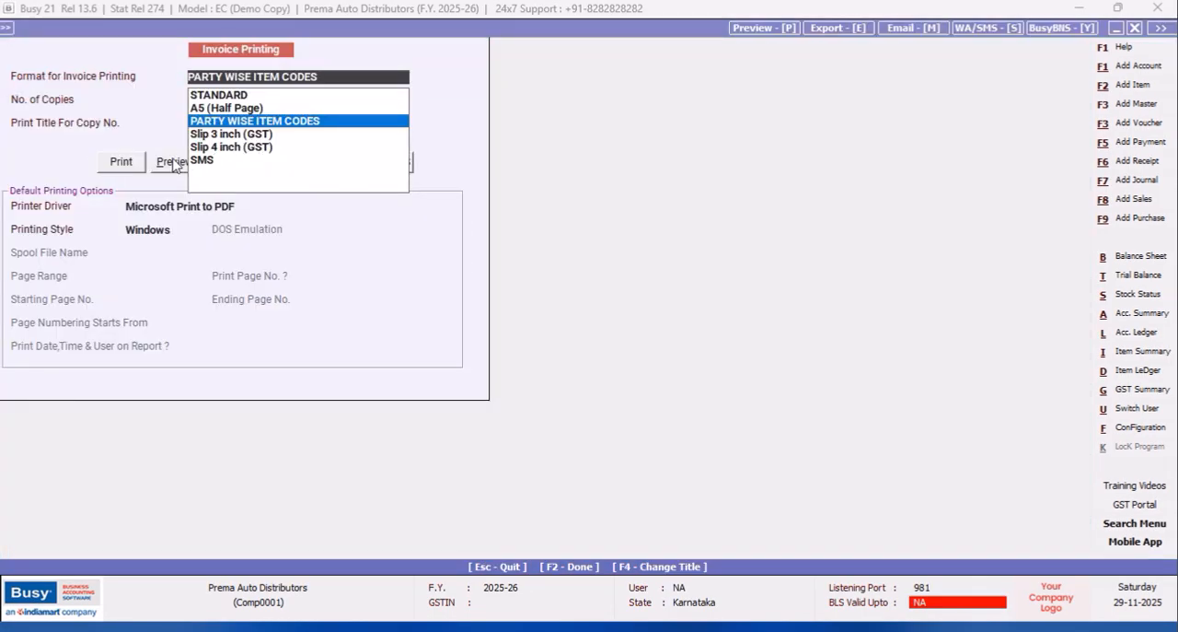
pyautogui.click(161, 163)
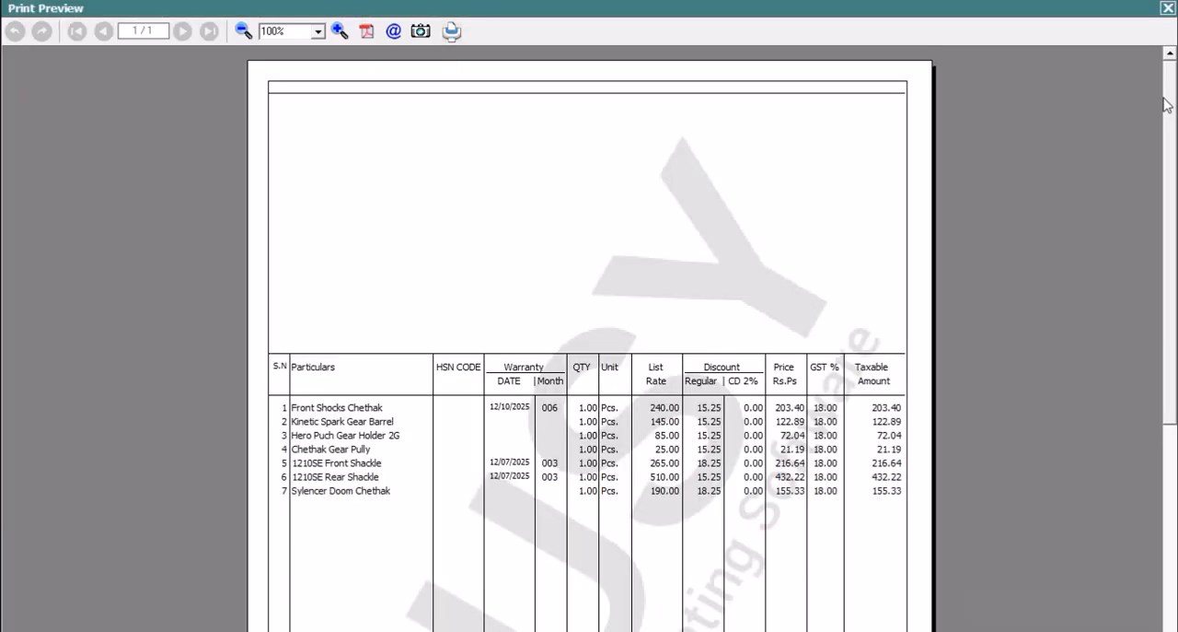
pyautogui.moveTo(1165, 104); pyautogui.dragTo(1141, 29)
pyautogui.press('Escape')
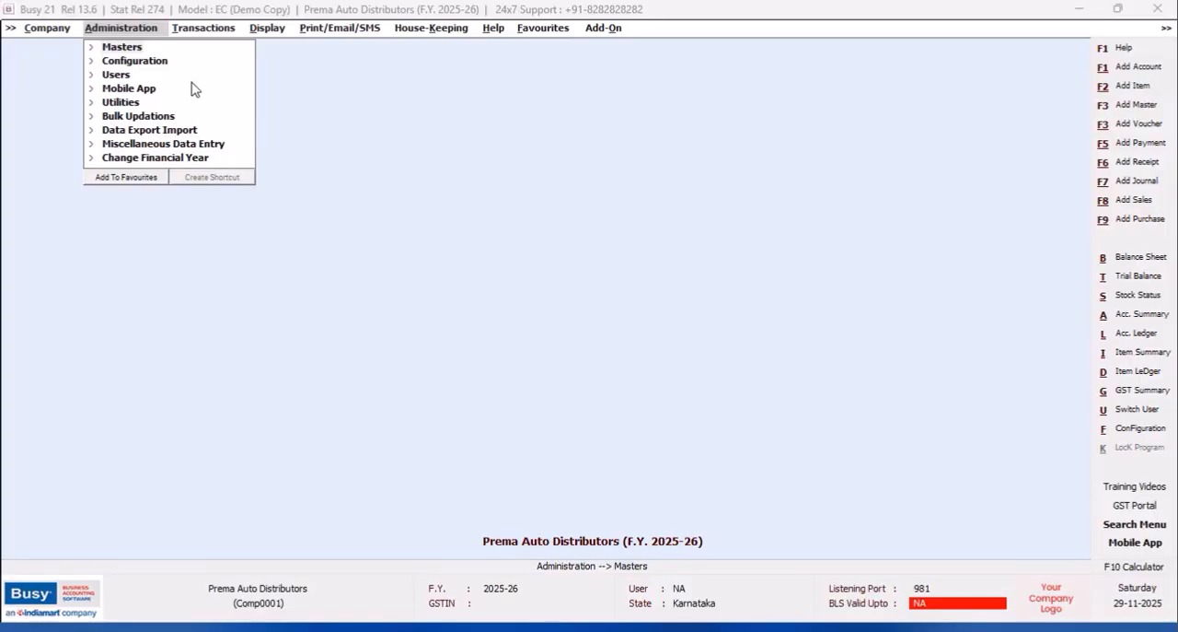
# Open the existing sales voucher dated 12-04-2025 for modification.
pyautogui.click(202, 29)
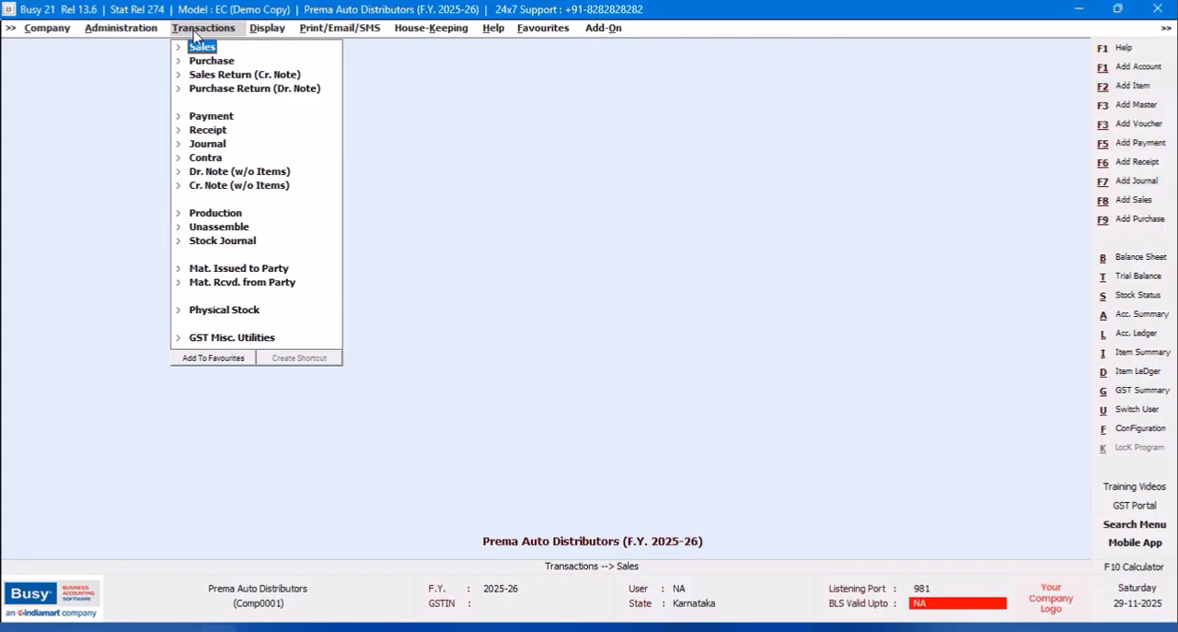
pyautogui.click(202, 46)
pyautogui.click(223, 79)
pyautogui.click(189, 101)
pyautogui.click(161, 186)
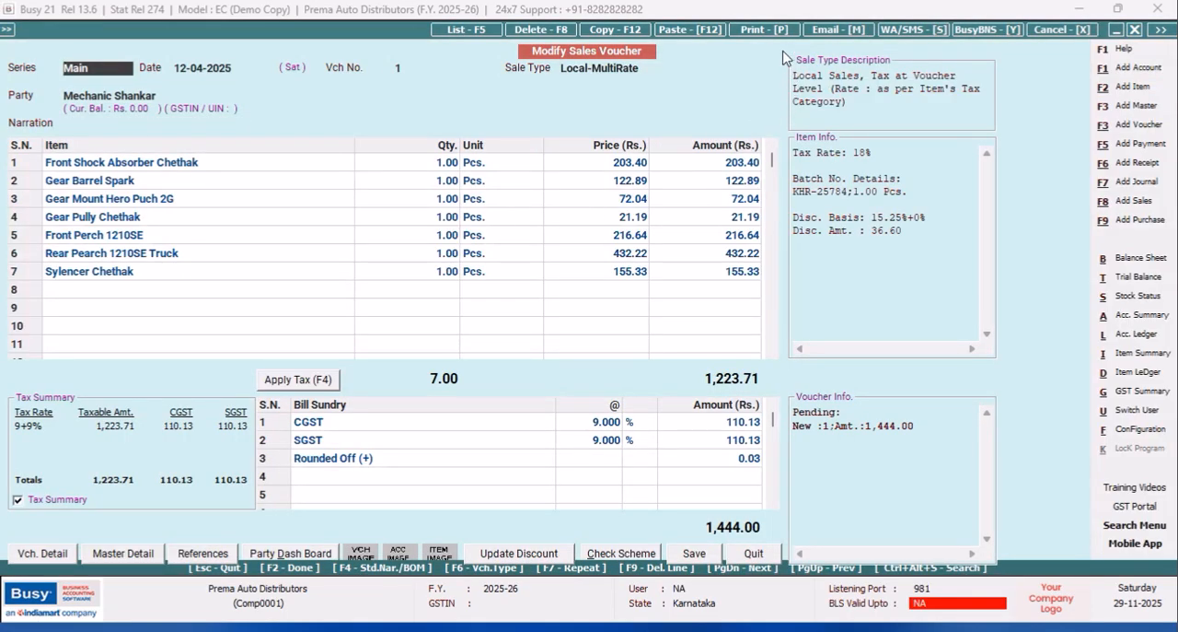
# Preview the voucher in the PARTY WISE ITEM CODES format and check the layout from header to footer.
pyautogui.click(761, 33)
pyautogui.click(560, 332)
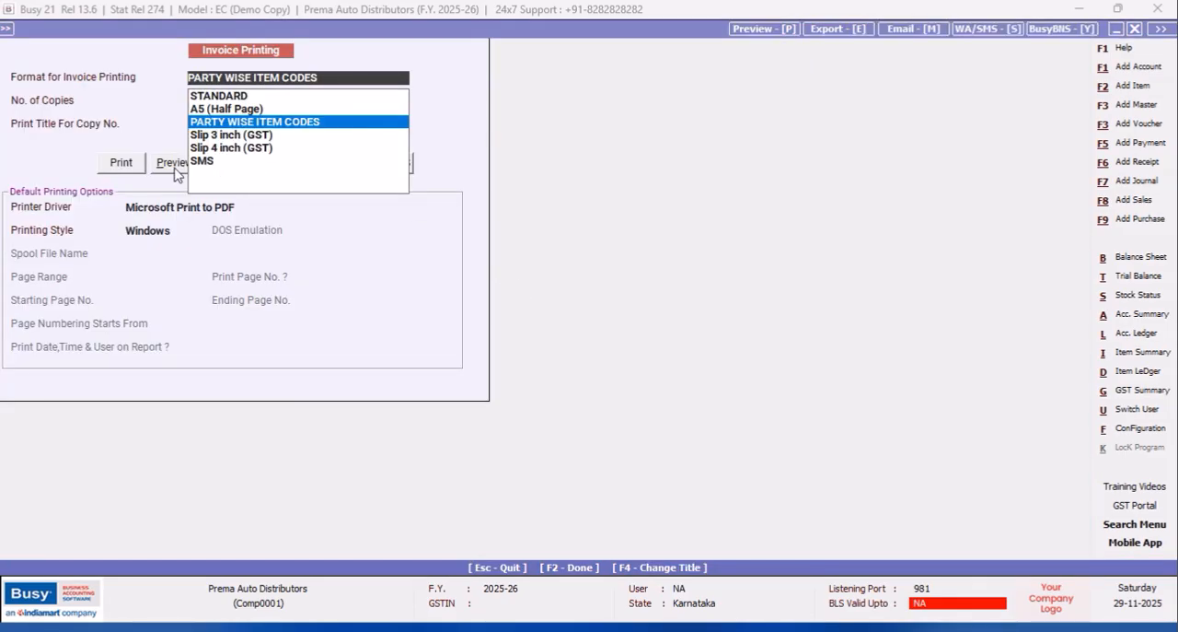
pyautogui.click(172, 163)
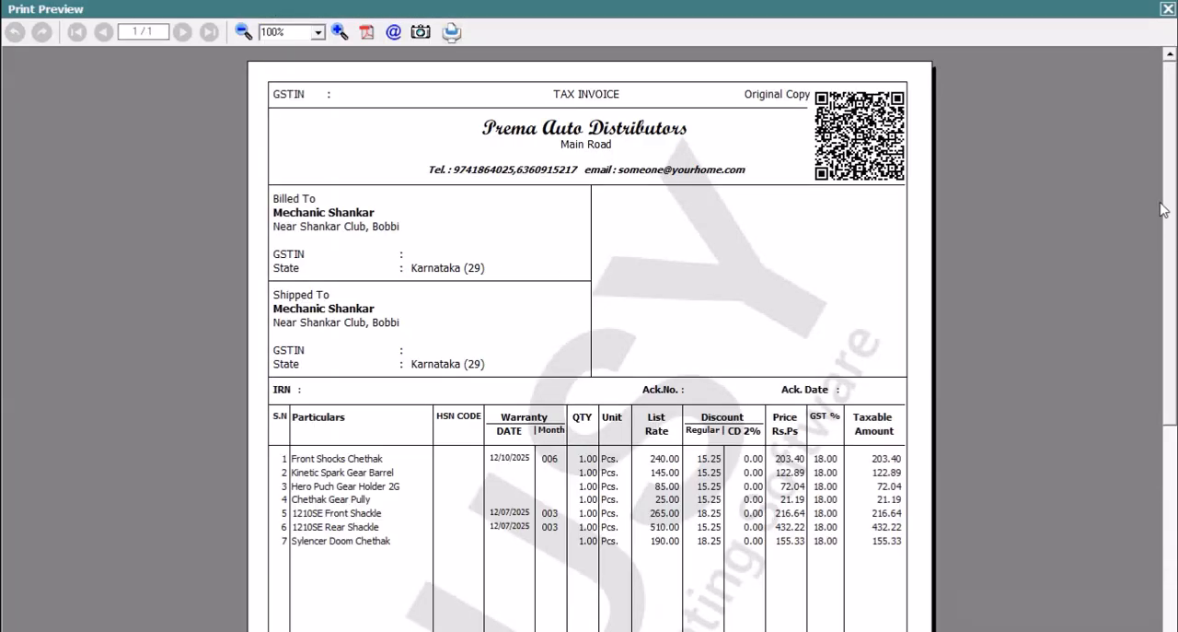
pyautogui.moveTo(1166, 135); pyautogui.dragTo(1165, 383)
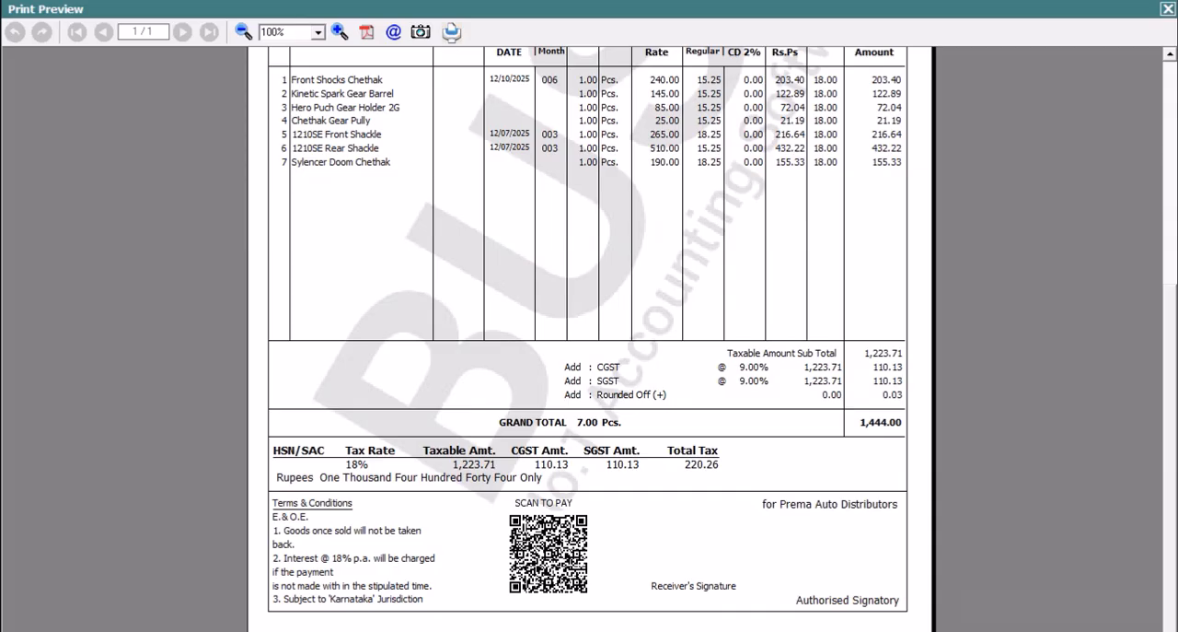
pyautogui.moveTo(1165, 370); pyautogui.dragTo(1165, 121)
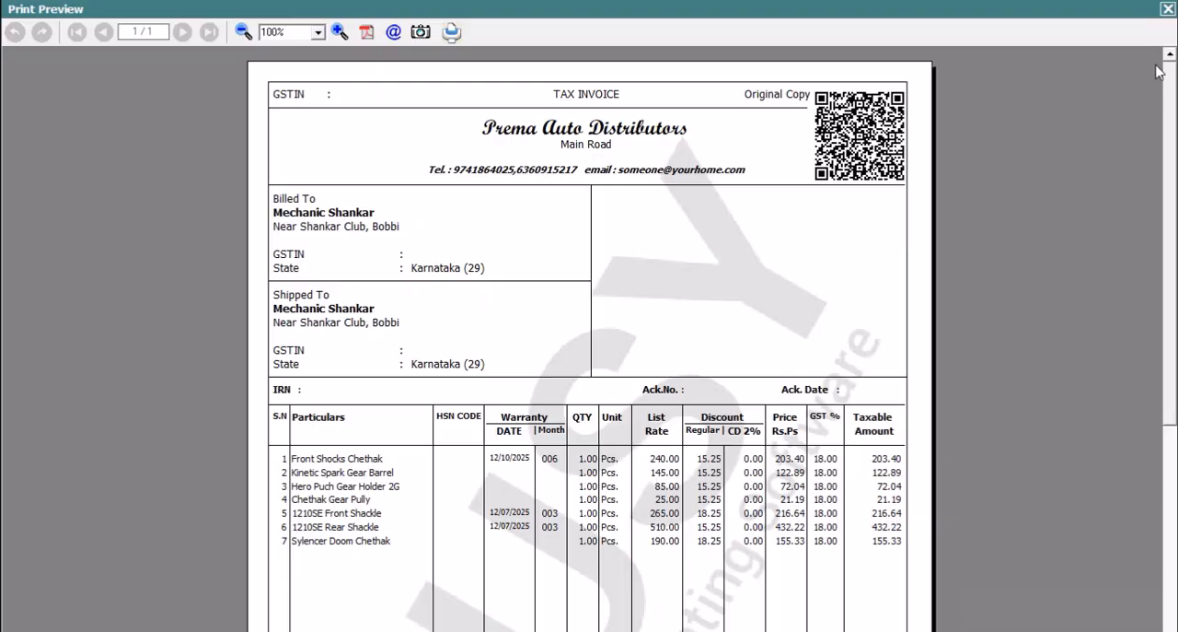
pyautogui.click(1168, 10)
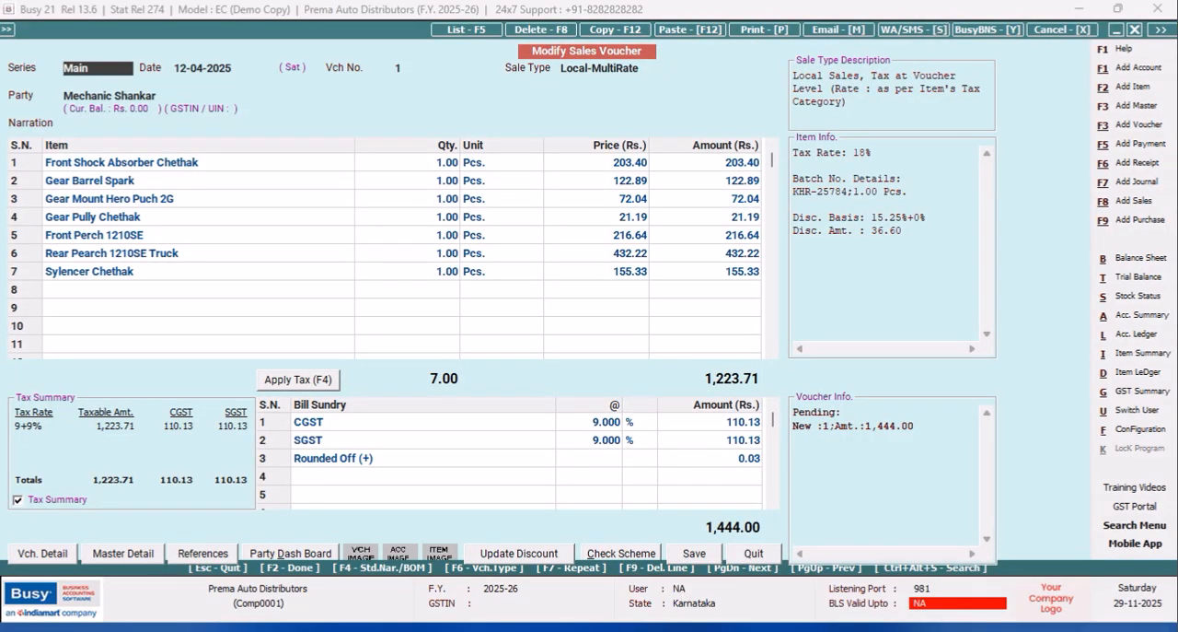
# Open the header configuration of the PARTY WISE ITEM CODES Sales Invoice format in advanced document printing.
pyautogui.click(1142, 430)
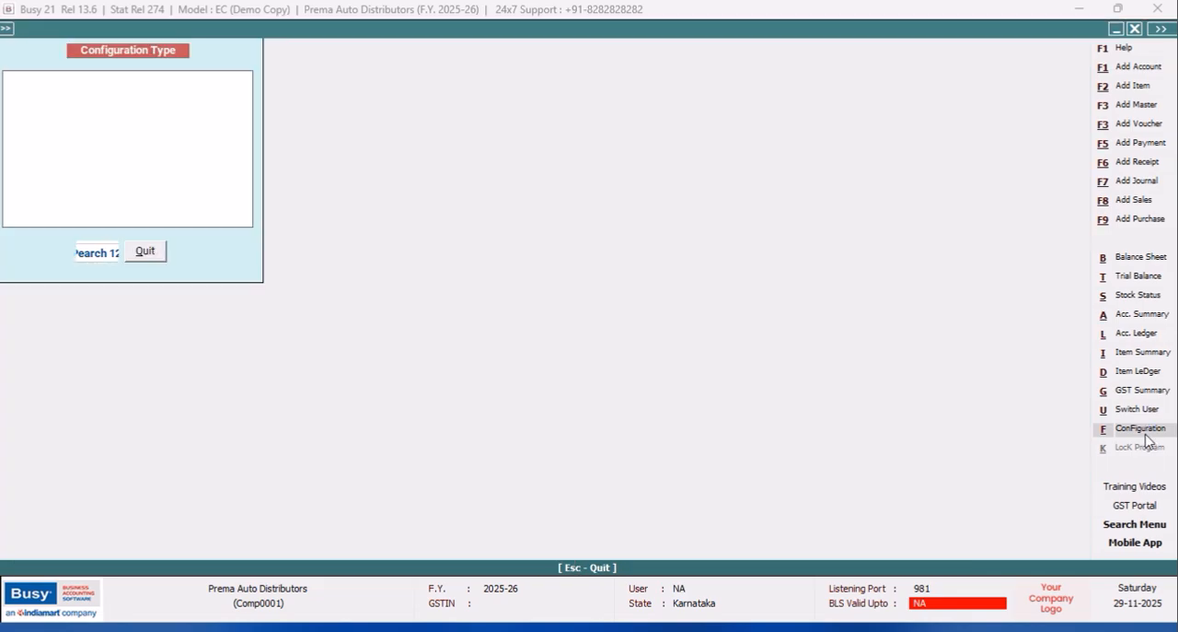
pyautogui.click(181, 157)
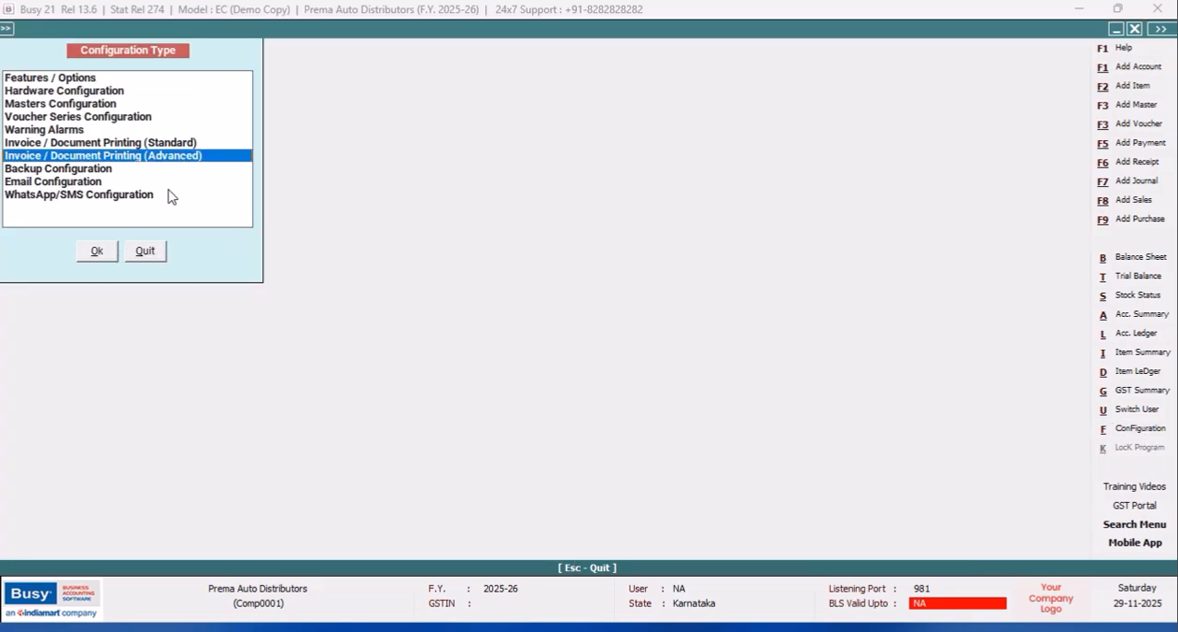
pyautogui.click(102, 254)
pyautogui.click(30, 103)
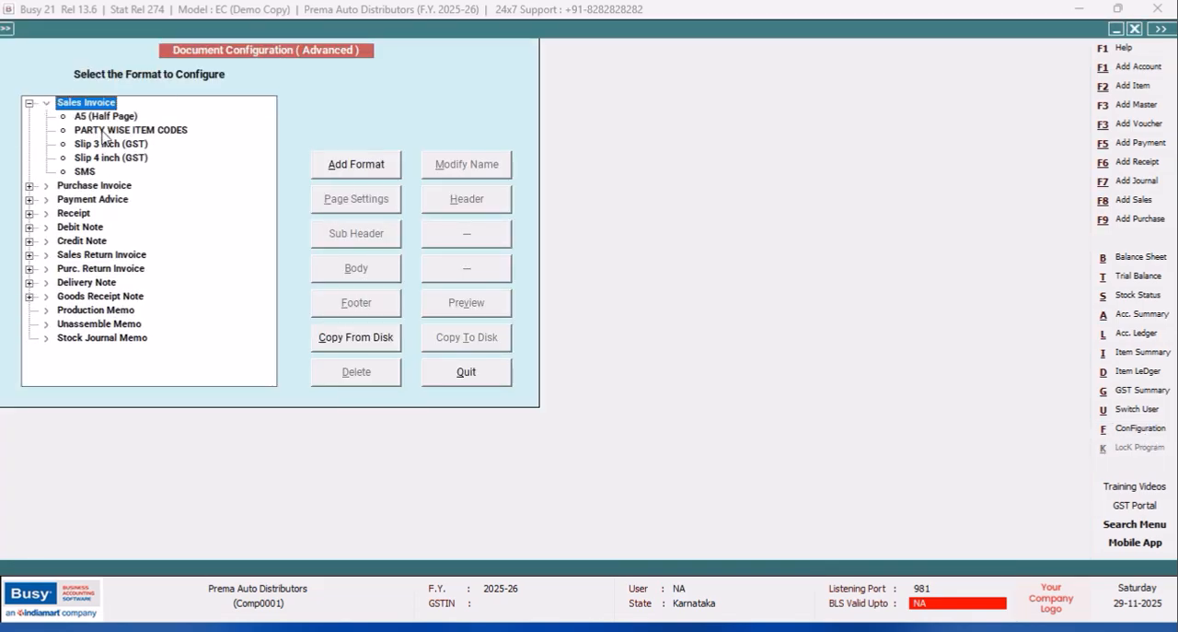
pyautogui.click(103, 131)
pyautogui.click(467, 199)
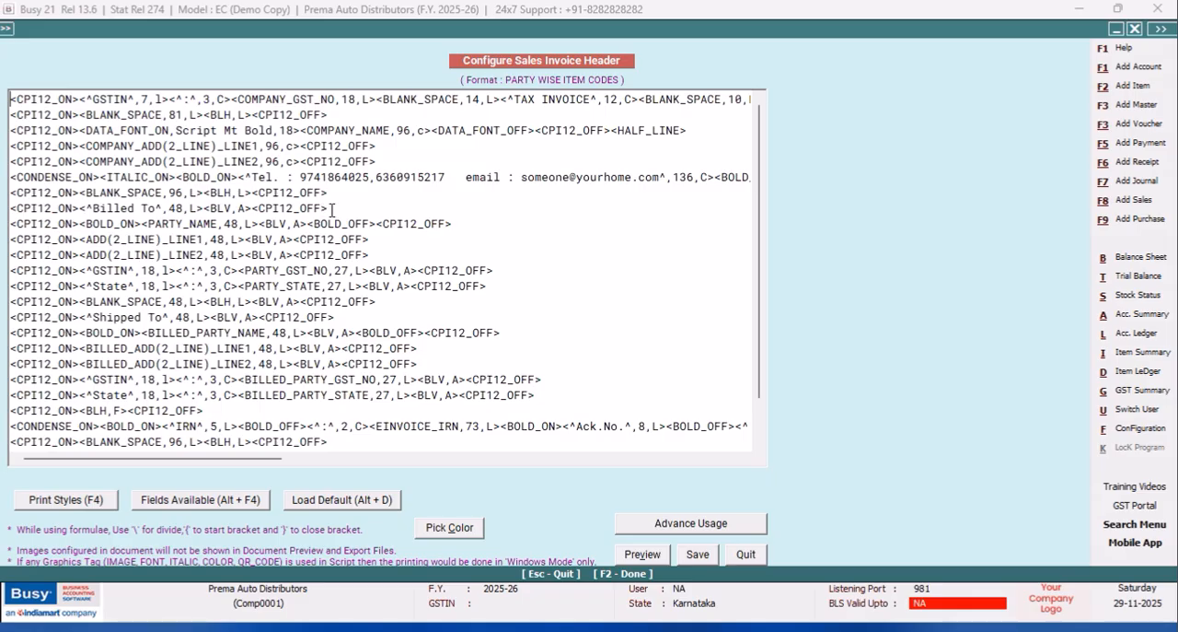
# On the "Billed To" line, add the field <^Invoice No^,23,L> after the vertical line tag.
pyautogui.click(252, 208)
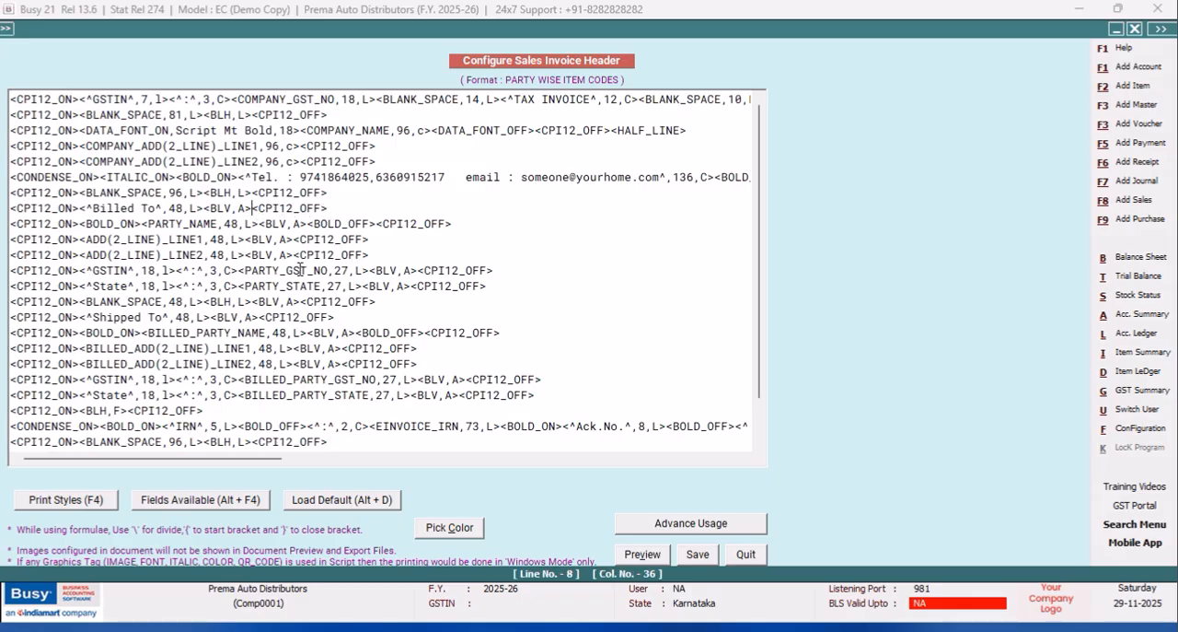
pyautogui.write('<^')
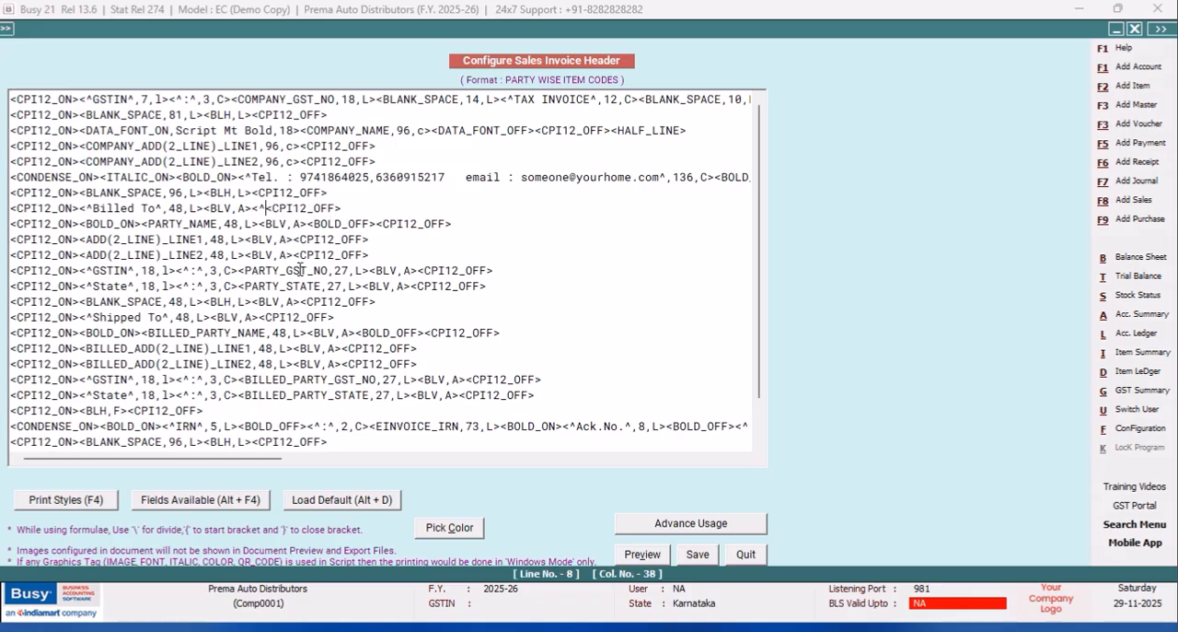
pyautogui.write('Invoice No')
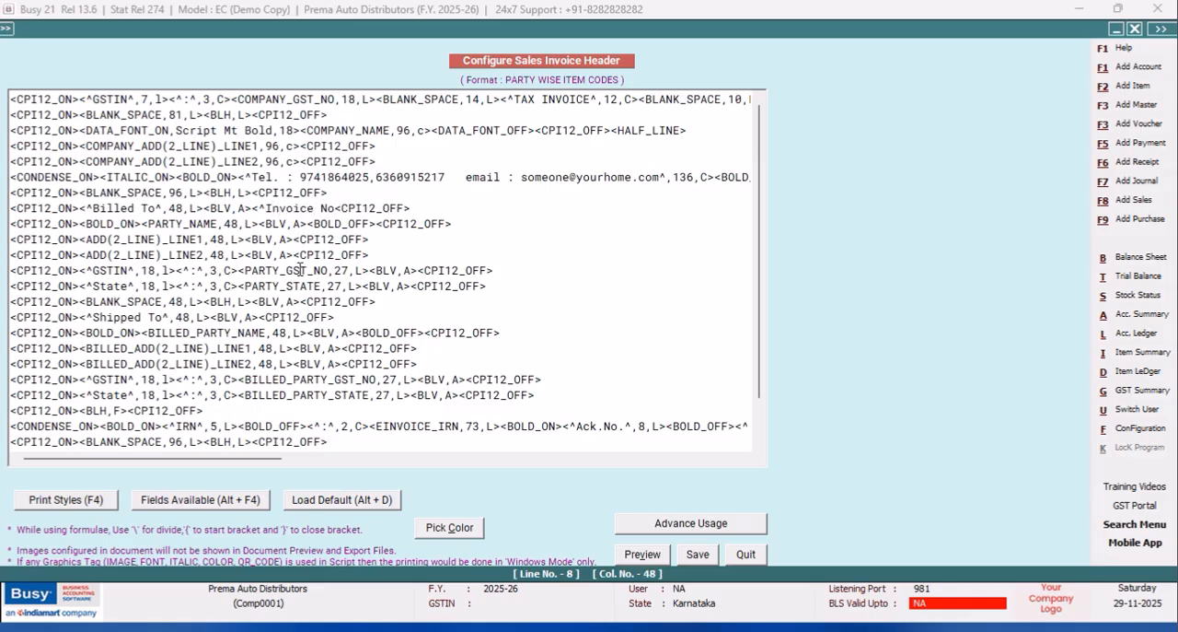
pyautogui.write('^,')
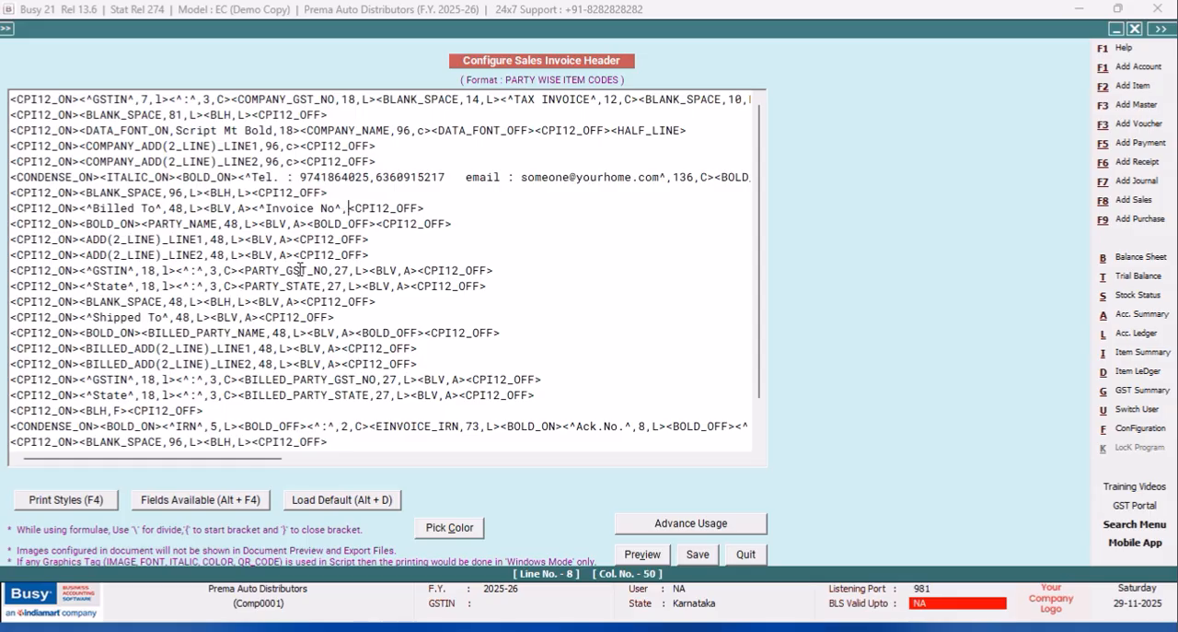
pyautogui.write('23,L>m')
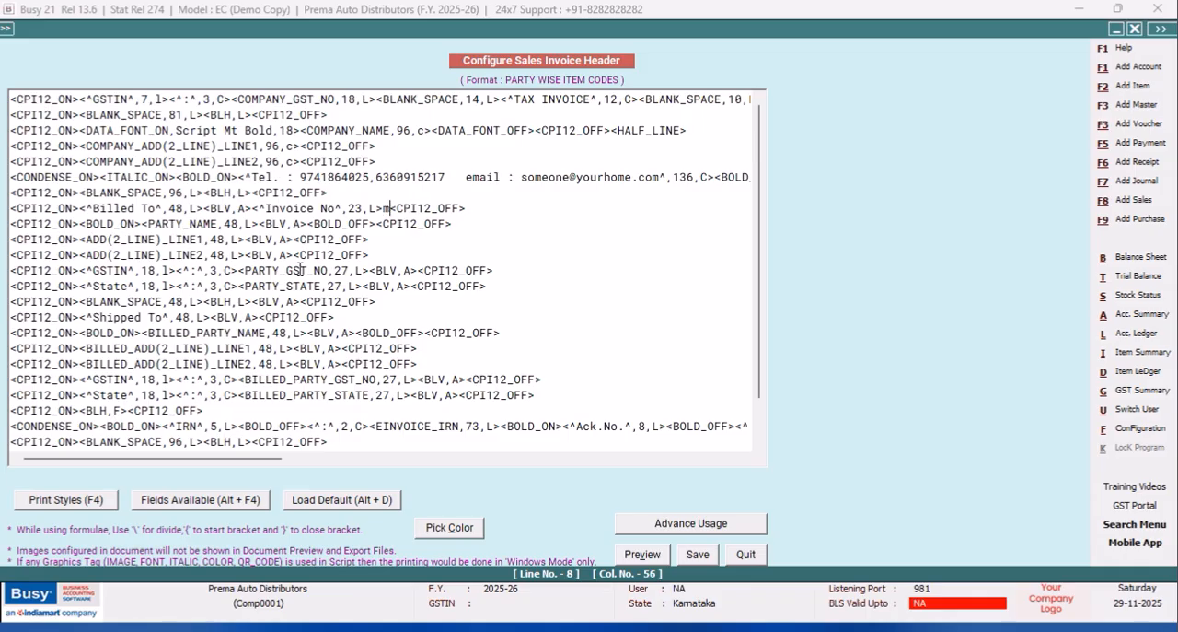
pyautogui.press('BackSpace')
# Add a <BLV,A> vertical line tag after the Invoice No field on the "Billed To" line.
pyautogui.write('<b')
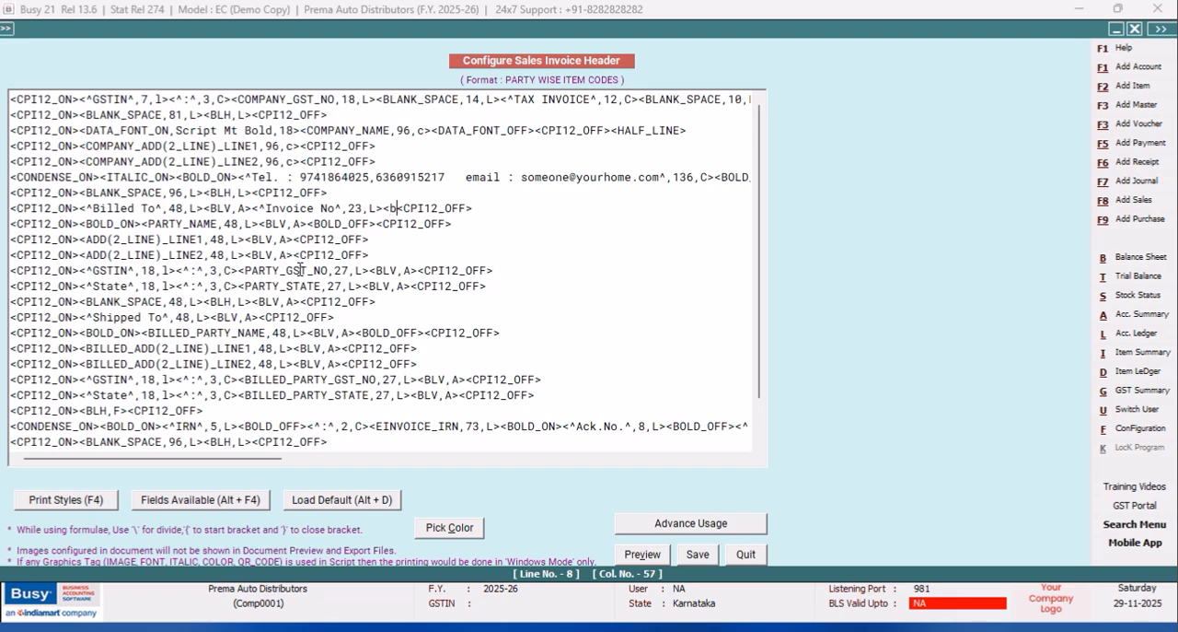
pyautogui.press('BackSpace')
pyautogui.write('BLV,A')
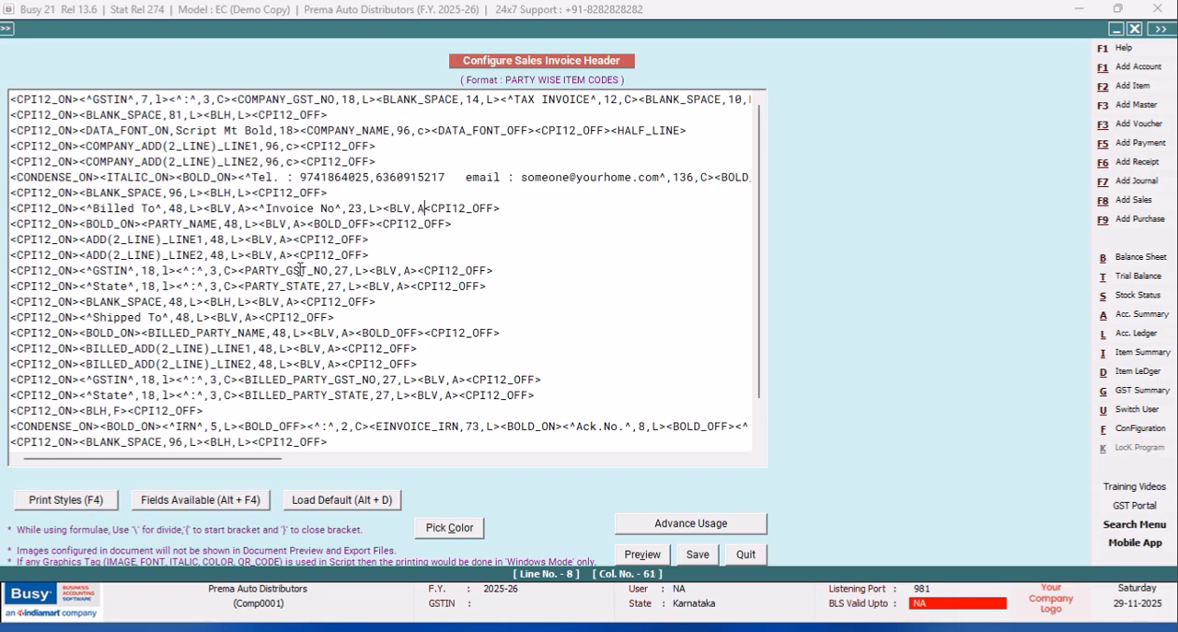
pyautogui.write('>')
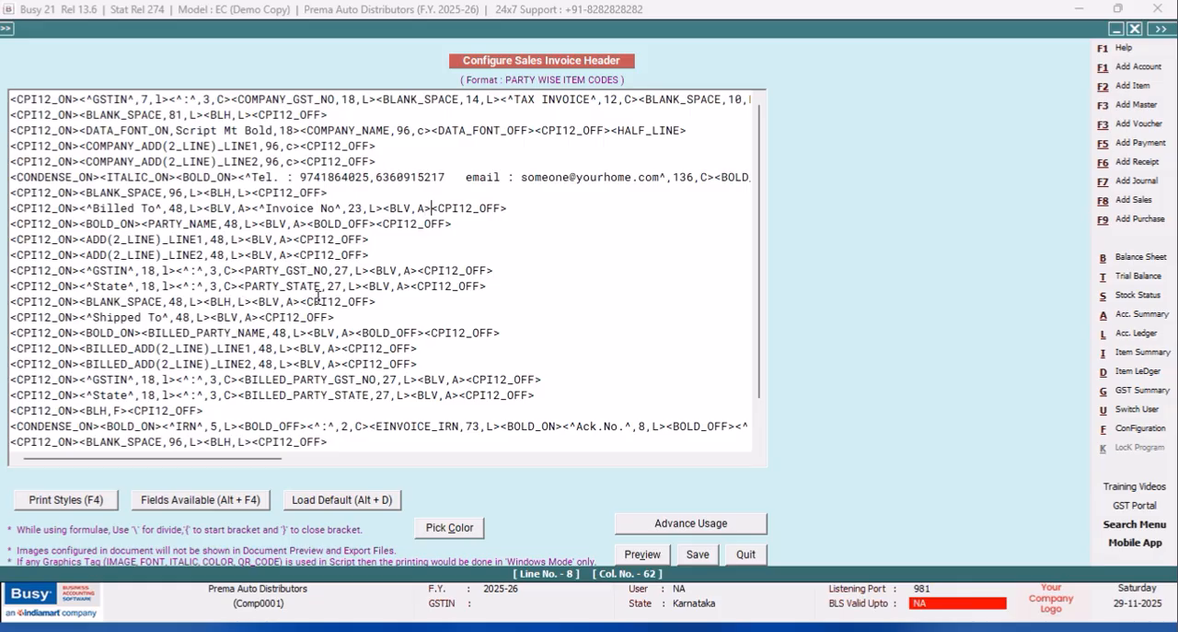
# Copy the <^Invoice No^,23,L> field and paste it after the second vertical line tag on the "Billed To" line.
pyautogui.moveTo(383, 208); pyautogui.dragTo(255, 216)
pyautogui.rightClick(255, 216)
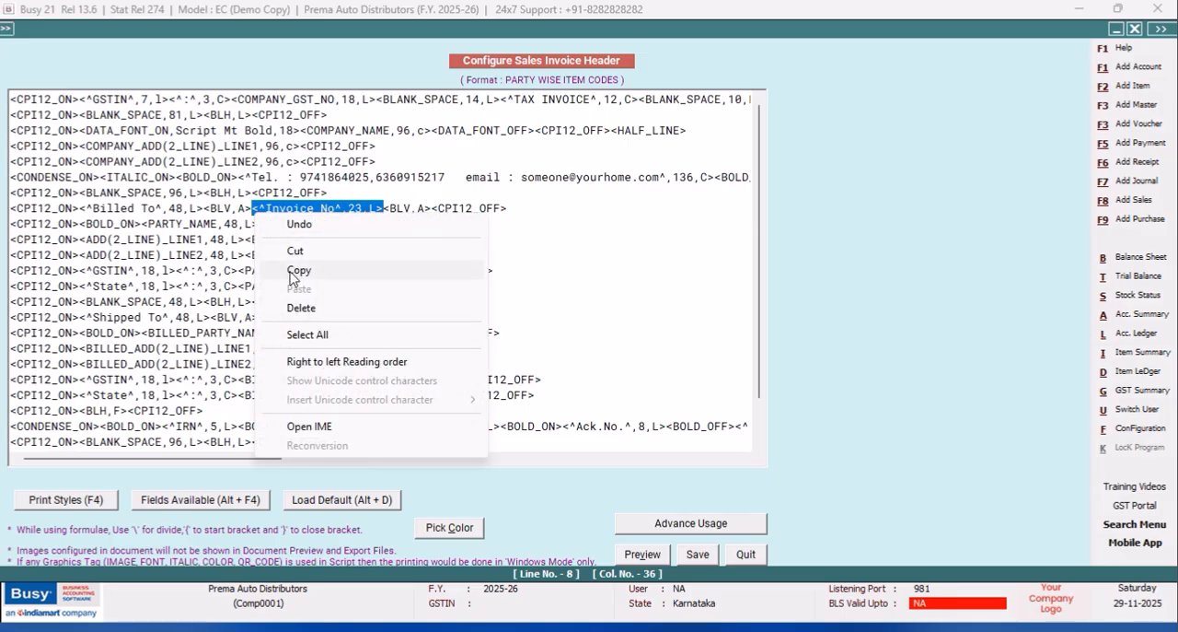
pyautogui.click(292, 272)
pyautogui.click(437, 208)
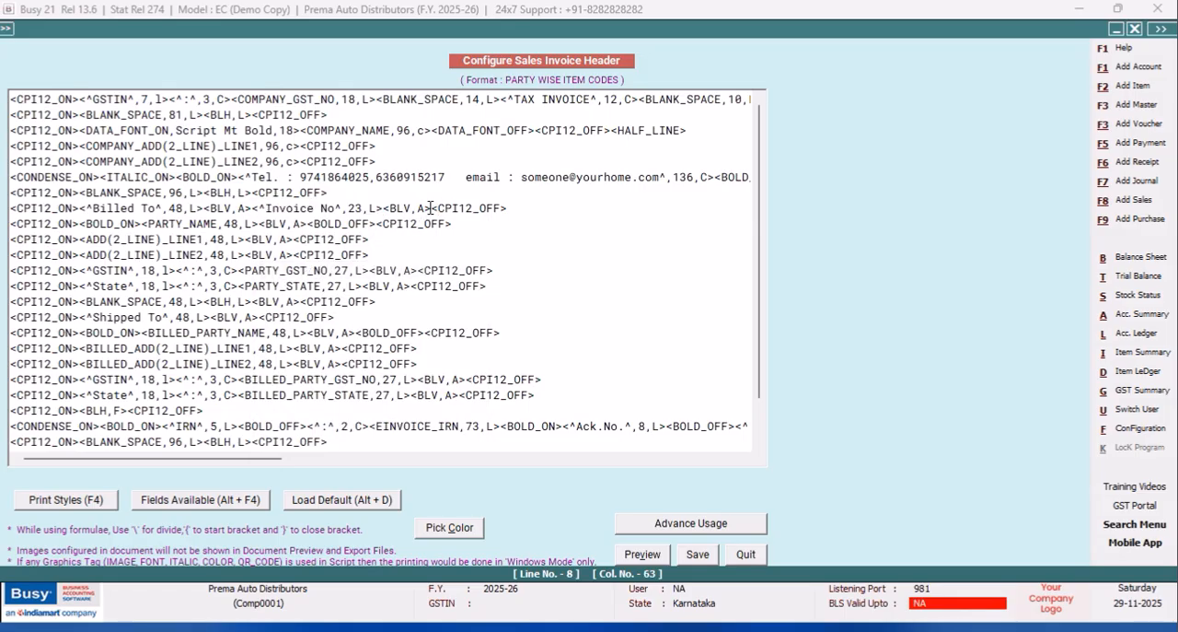
pyautogui.rightClick(429, 214)
pyautogui.click(481, 289)
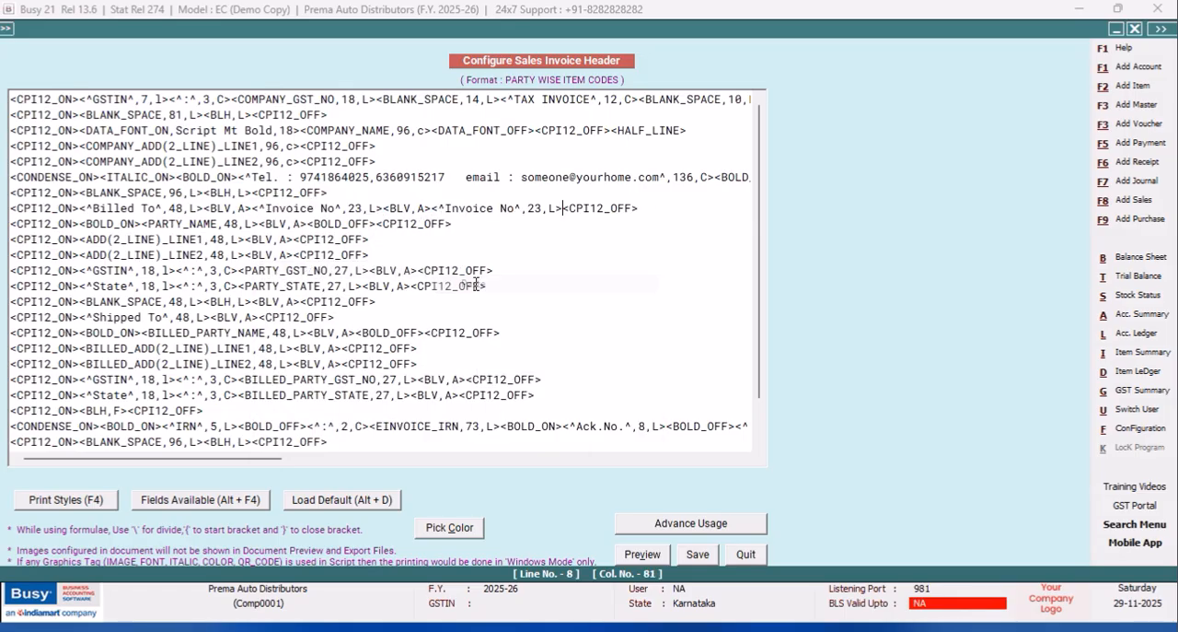
# Change the text of the second Invoice No field on the "Billed To" line to "Invoice Date".
pyautogui.click(514, 208)
pyautogui.press('BackSpace')
pyautogui.press('BackSpace')
pyautogui.write('d')
pyautogui.press('BackSpace')
pyautogui.write('Date')
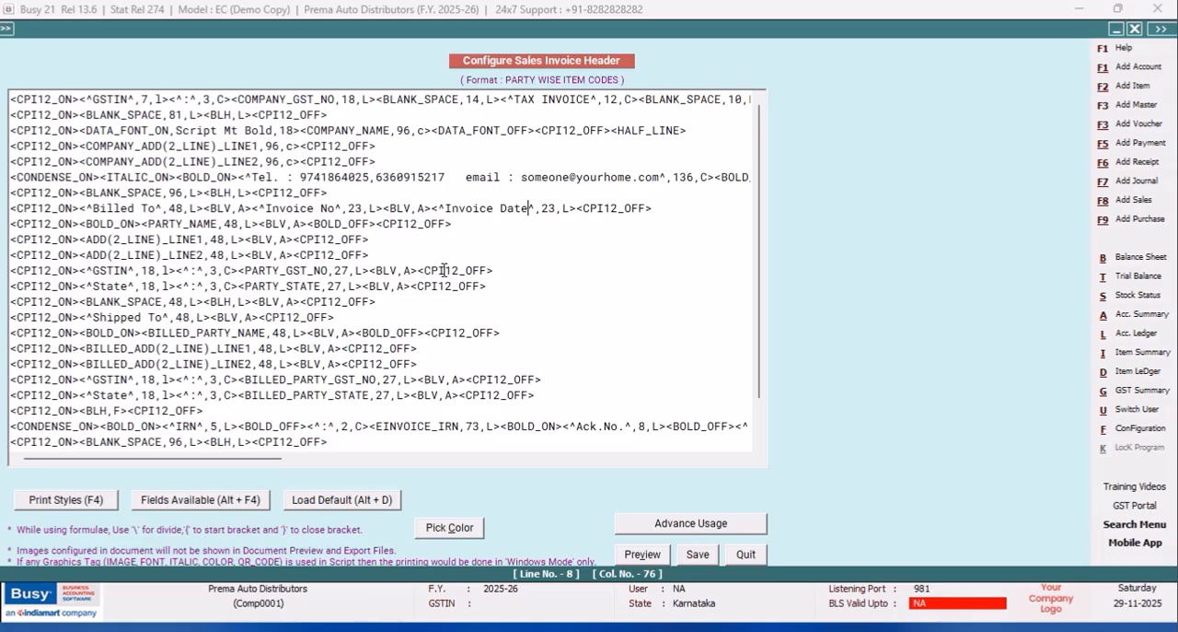
# Change the line tag after ADD(2_LINE)_LINE1 to <BLH,R>, then save the header and leave the format list.
pyautogui.click(276, 238)
pyautogui.press('BackSpace')
pyautogui.write('H')
pyautogui.press('BackSpace')
pyautogui.write('H')
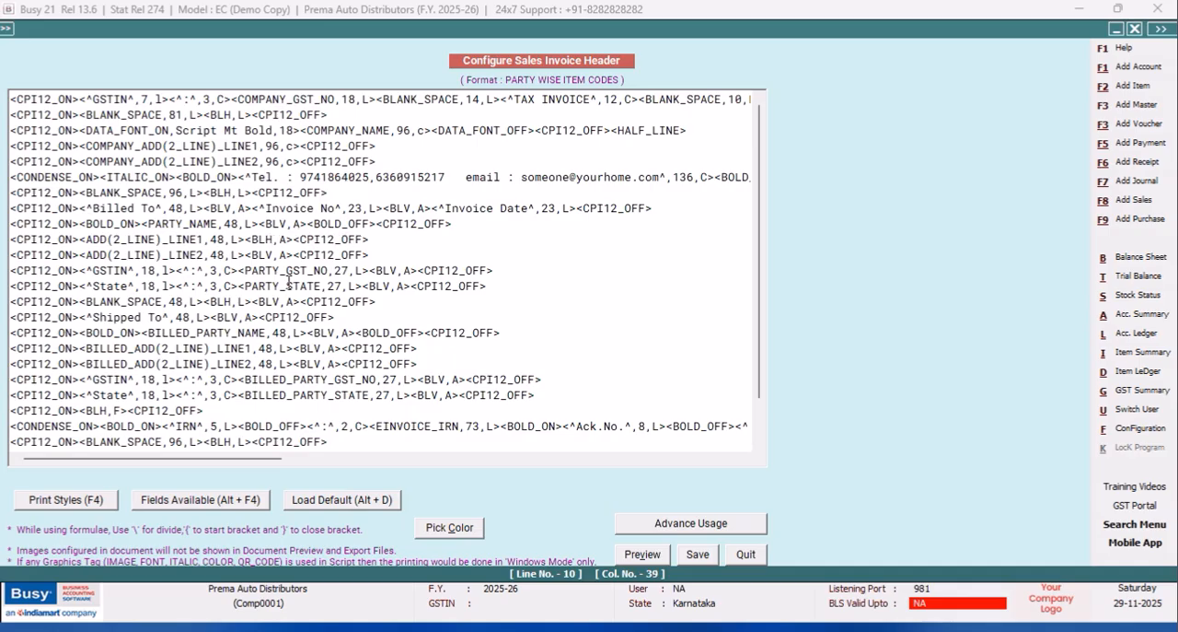
pyautogui.press('Right')
pyautogui.press('Delete')
pyautogui.write('R')
pyautogui.click(697, 554)
pyautogui.click(471, 375)
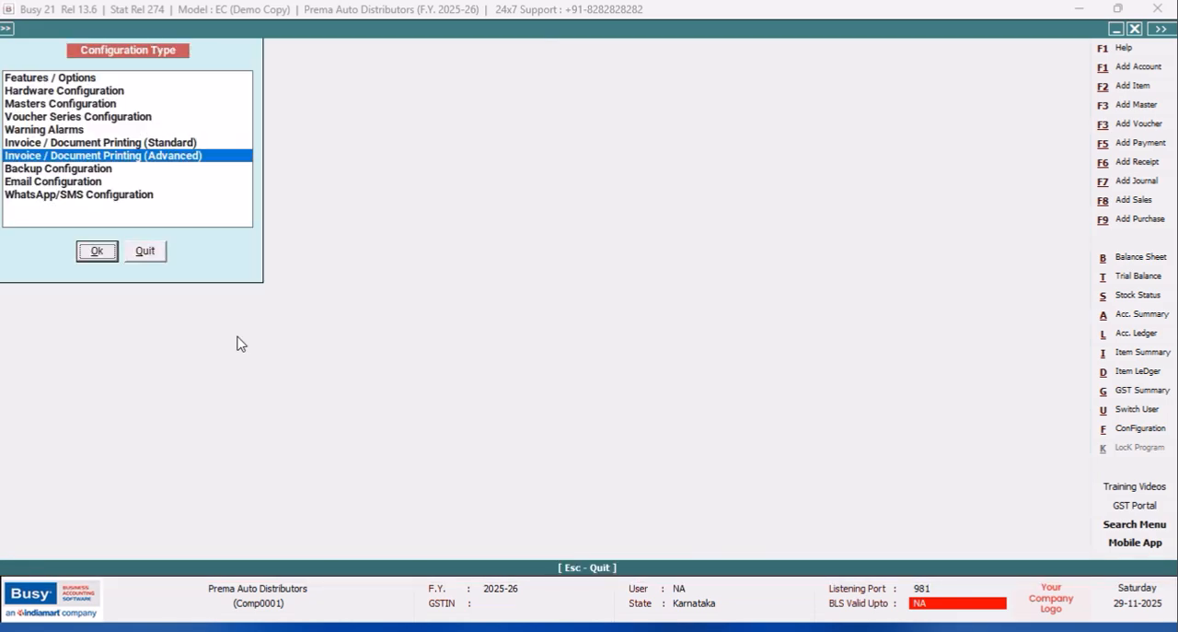
# Preview the sales invoice in the PARTY WISE ITEM CODES format to check the Invoice No and Invoice Date header box.
pyautogui.click(151, 259)
pyautogui.click(762, 30)
pyautogui.click(515, 326)
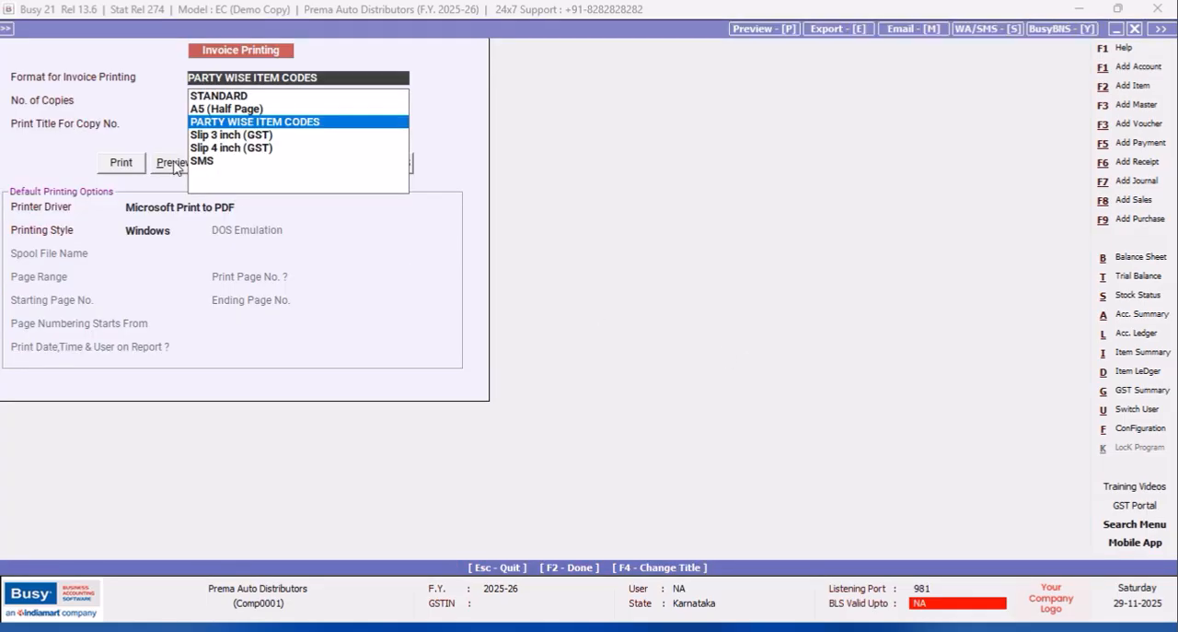
pyautogui.click(175, 164)
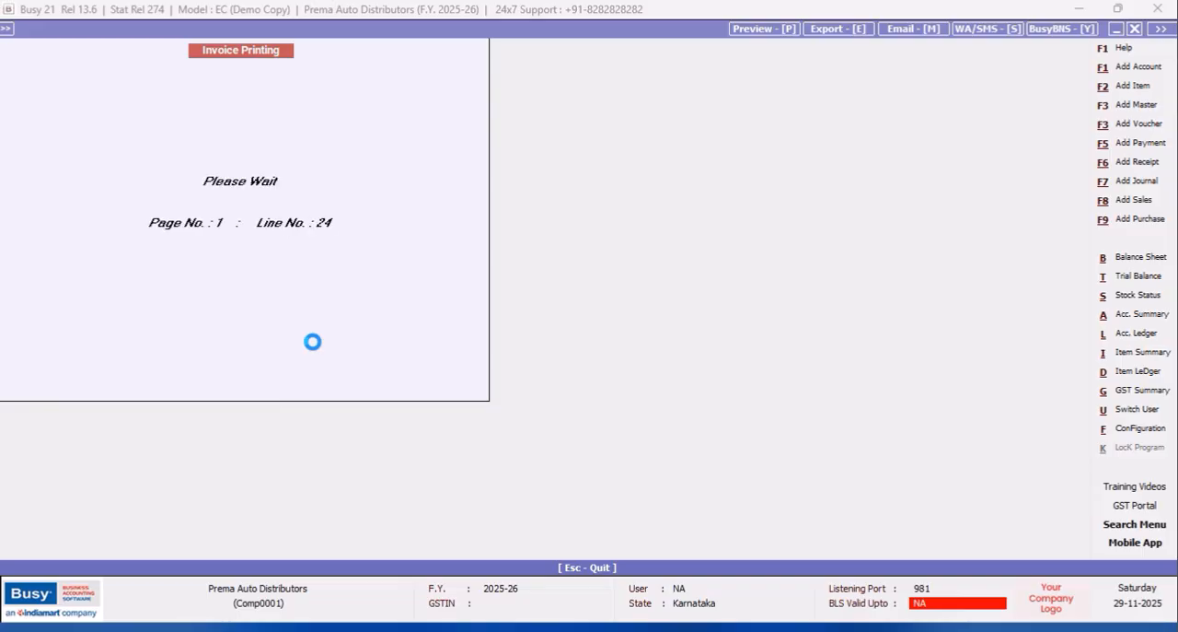
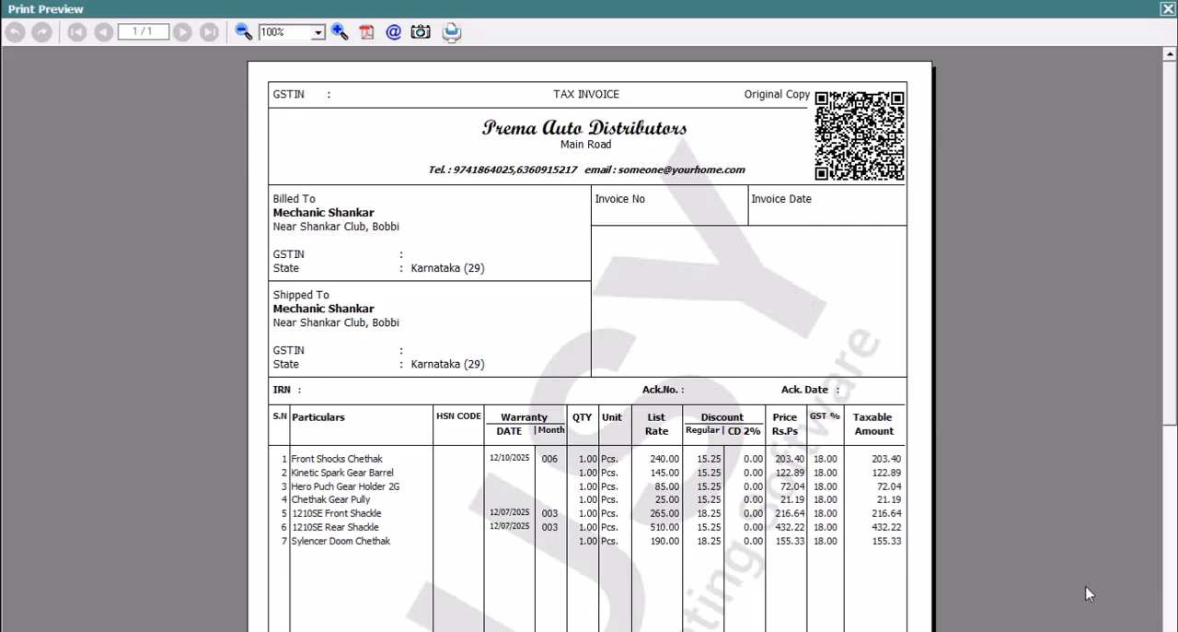
# Close the print preview and open the header script of the PARTY WISE ITEM CODES sales invoice format in the advanced document configuration.
pyautogui.click(1166, 9)
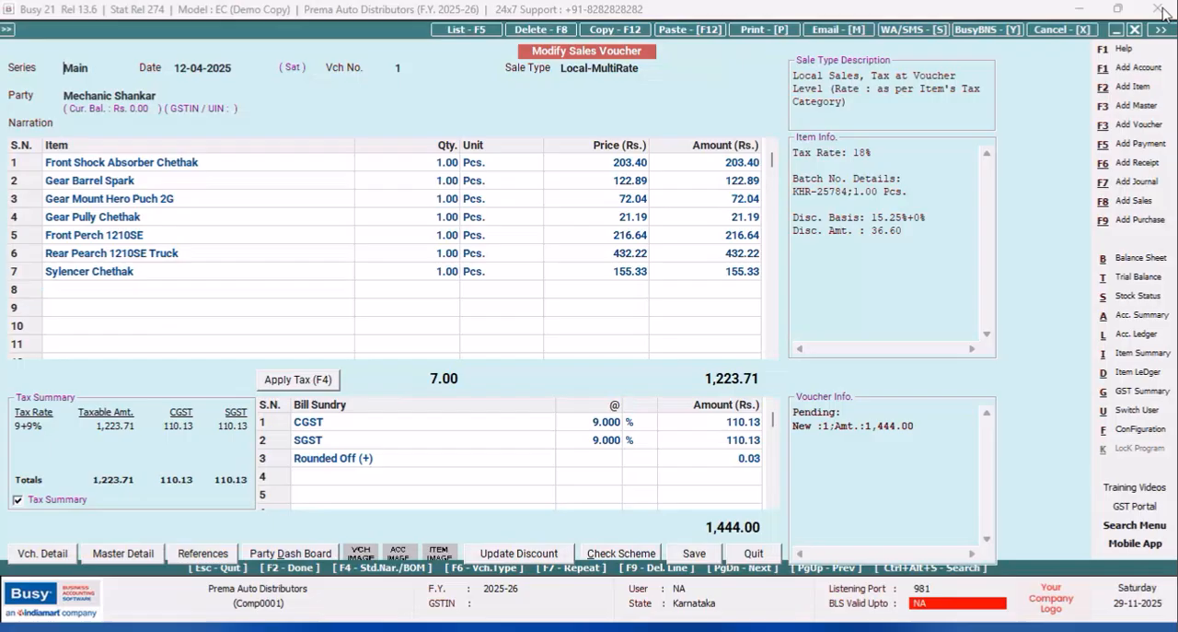
pyautogui.click(1138, 429)
pyautogui.click(156, 170)
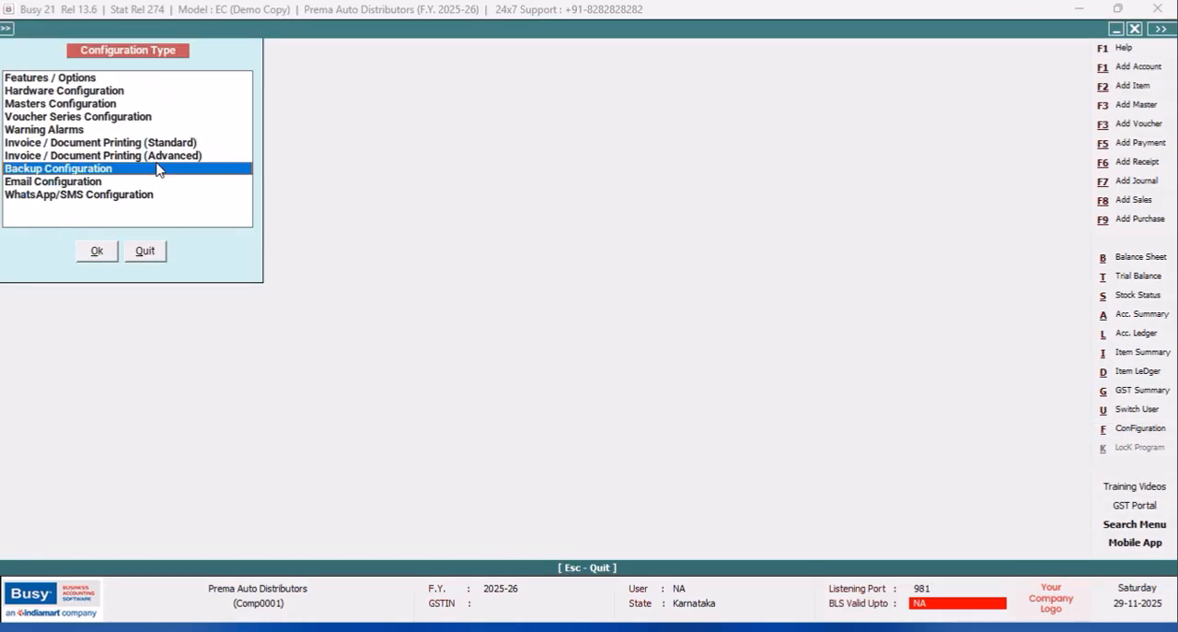
pyautogui.click(160, 158)
pyautogui.click(98, 255)
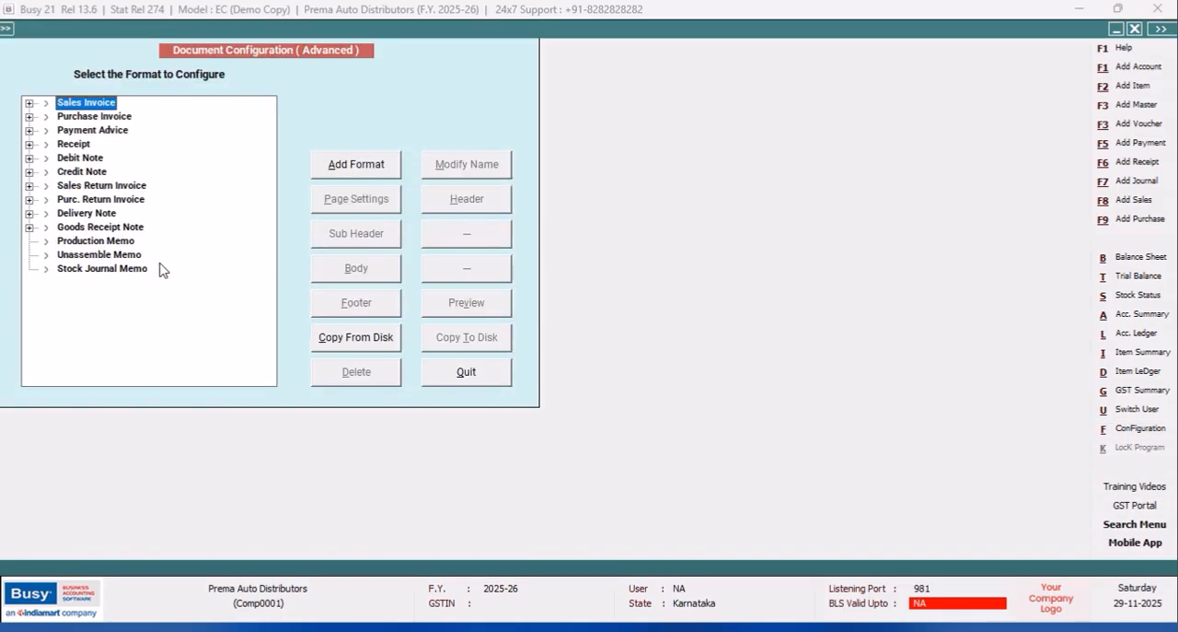
pyautogui.click(29, 103)
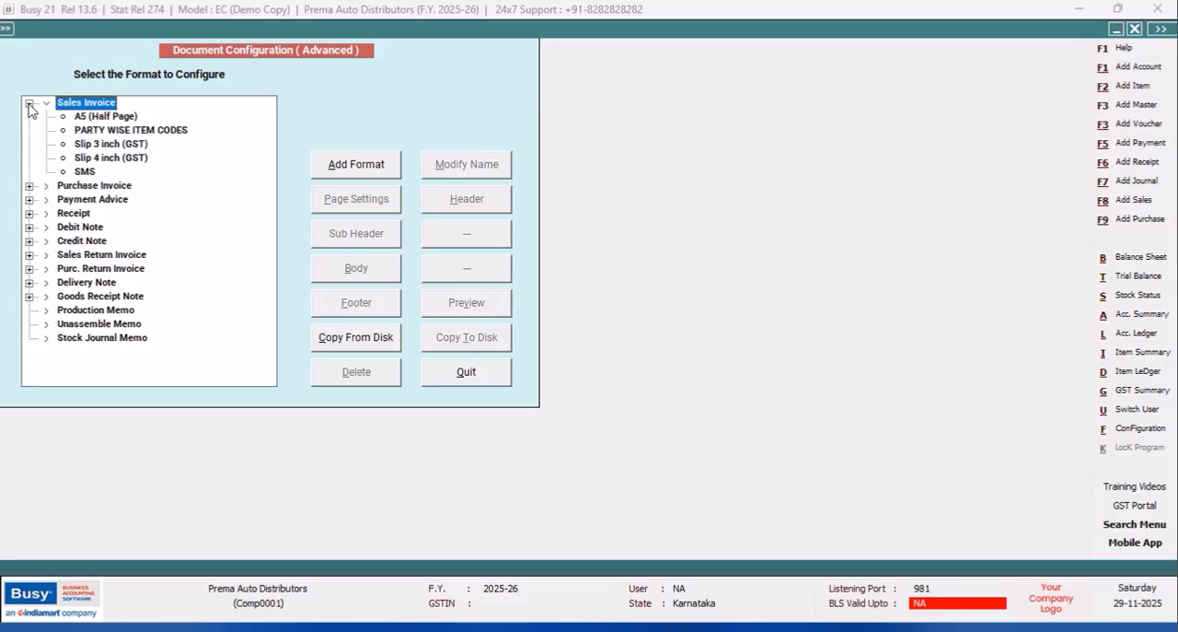
pyautogui.click(138, 133)
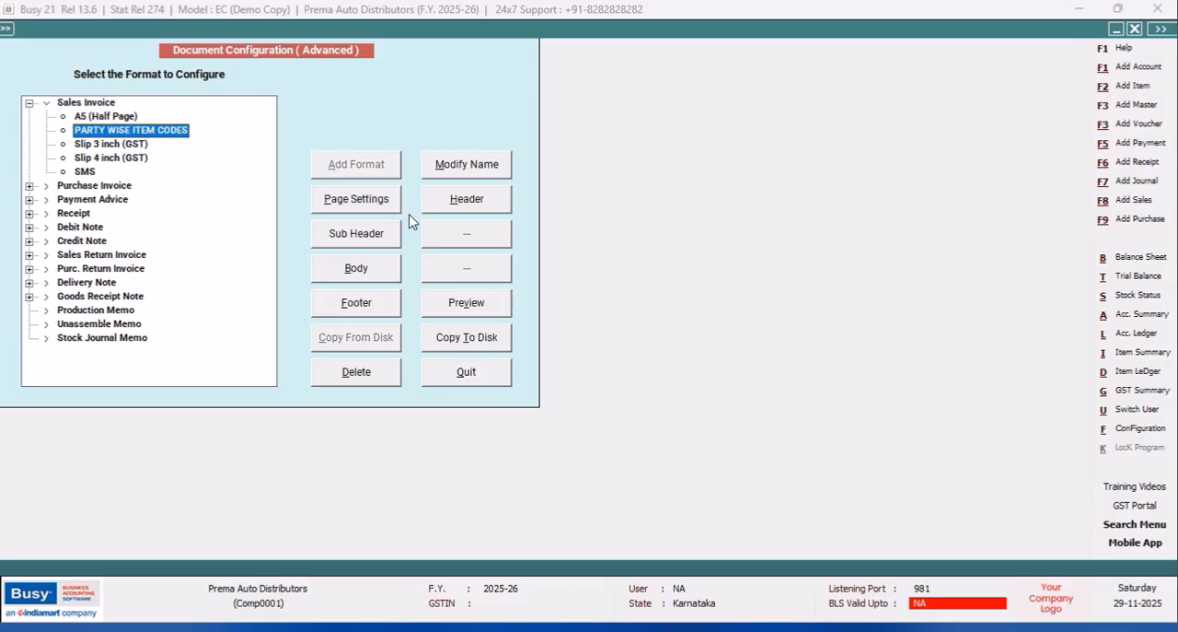
pyautogui.click(465, 207)
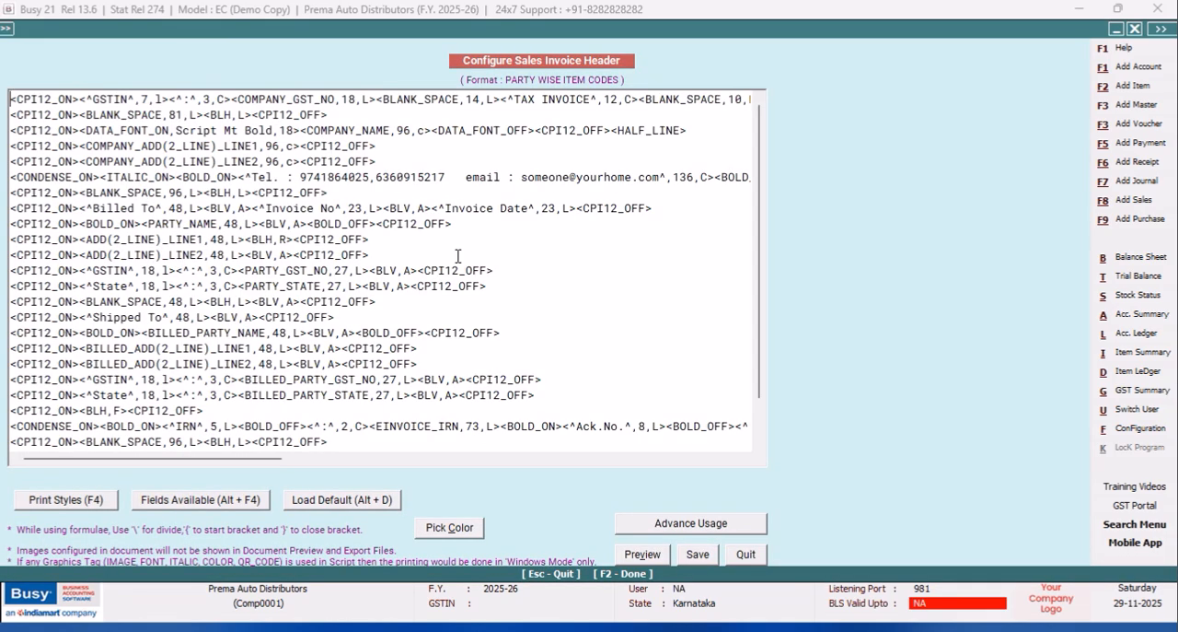
# Insert the VCH/BILL_NO field after the BOLD_OFF tag on the PARTY_NAME line of the header script.
pyautogui.click(376, 222)
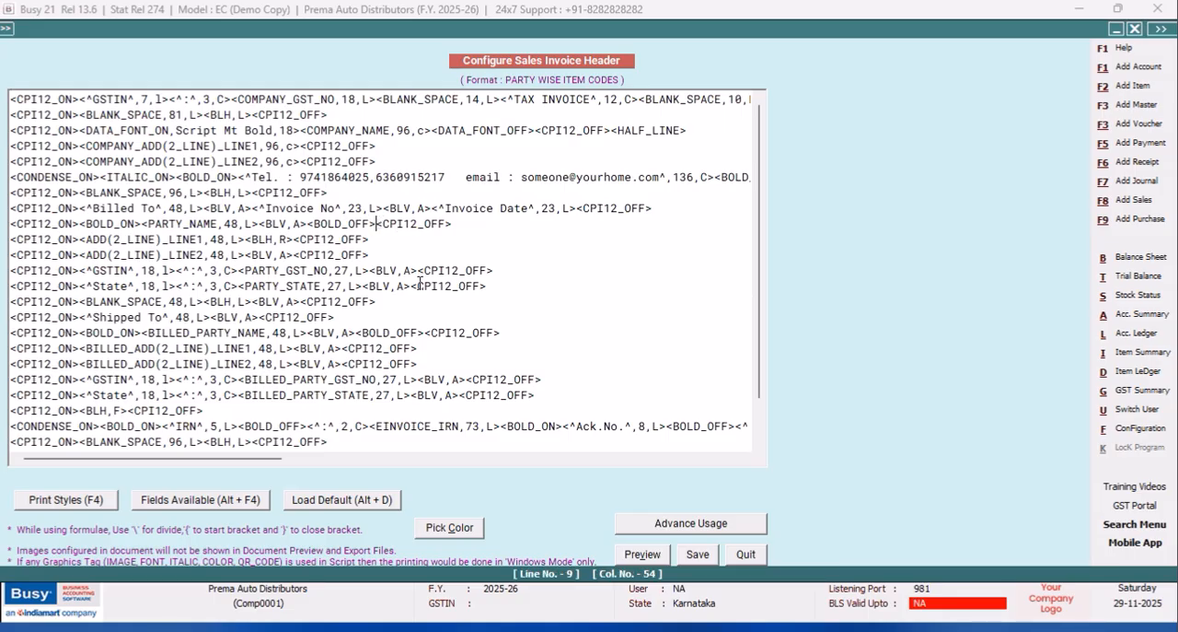
pyautogui.hotkey('alt', 'F4')
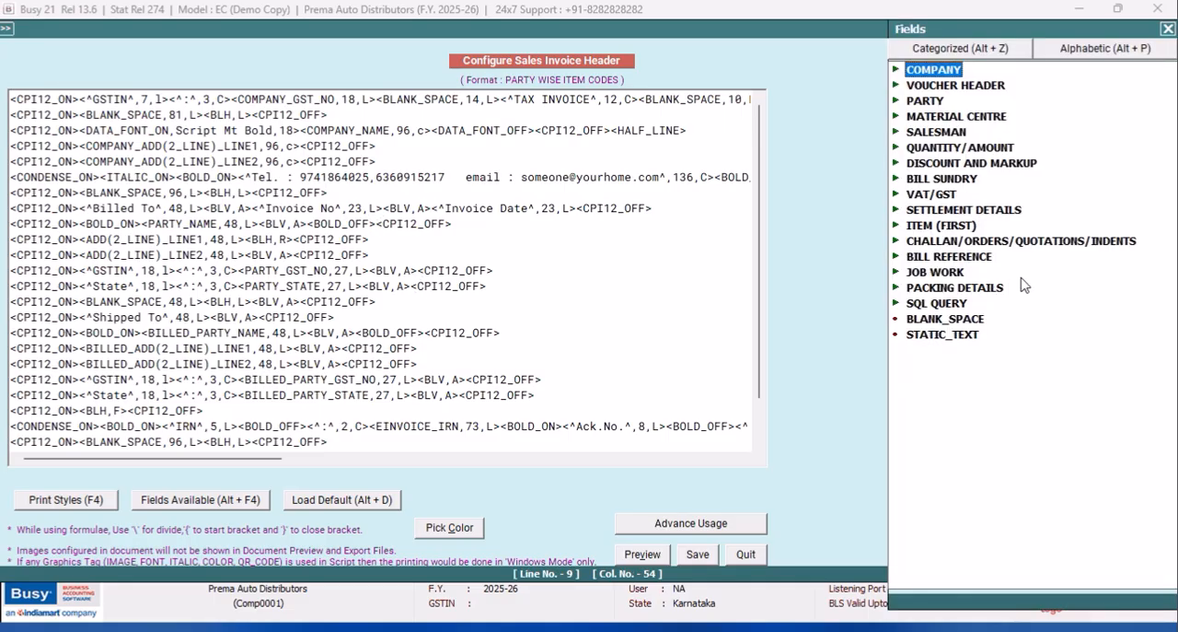
pyautogui.click(1059, 54)
pyautogui.write('VCH')
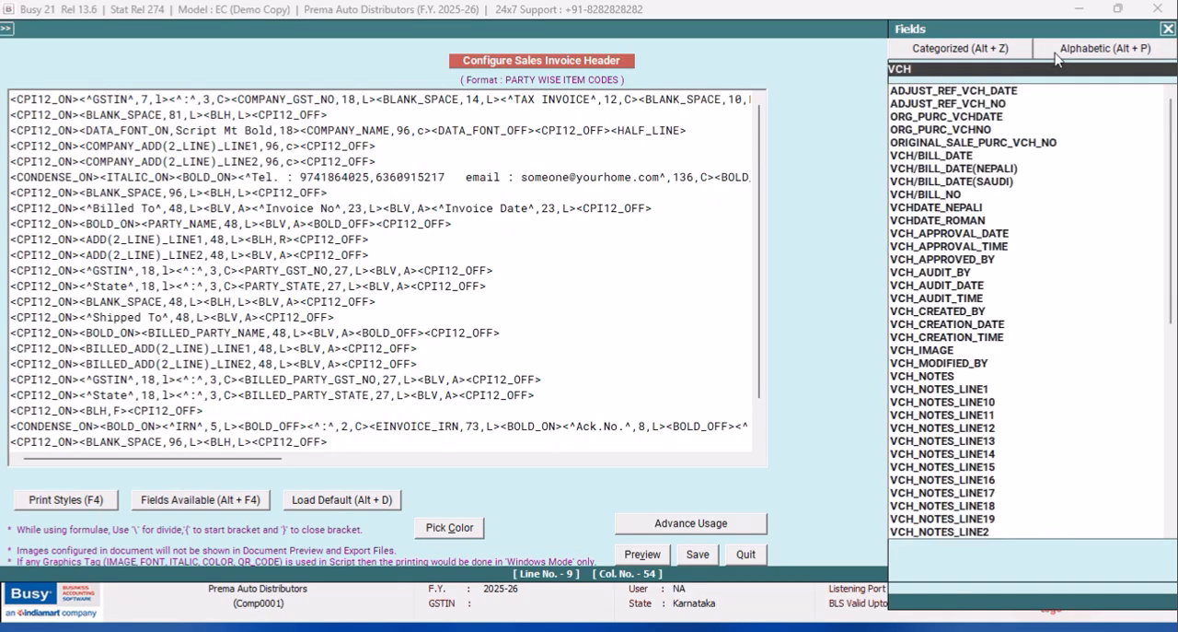
pyautogui.write('/')
pyautogui.press('Down')
pyautogui.press('Down')
pyautogui.press('Down')
pyautogui.press('Down')
pyautogui.press('Escape')
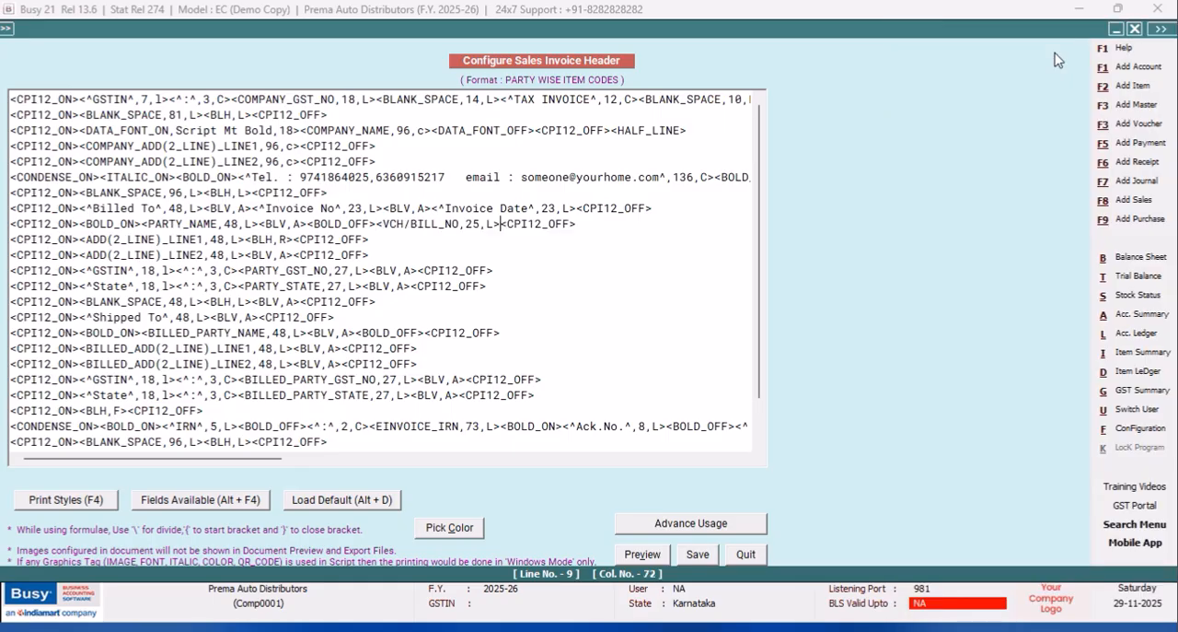
# Set the width of the VCH/BILL_NO field to 23.
pyautogui.click(482, 223)
pyautogui.press('BackSpace')
pyautogui.write('3')
# Copy the <BLV,A> tag from the Invoice No line to directly after the VCH/BILL_NO field and save the header.
pyautogui.moveTo(430, 208); pyautogui.dragTo(386, 203)
pyautogui.rightClick(385, 210)
pyautogui.click(415, 262)
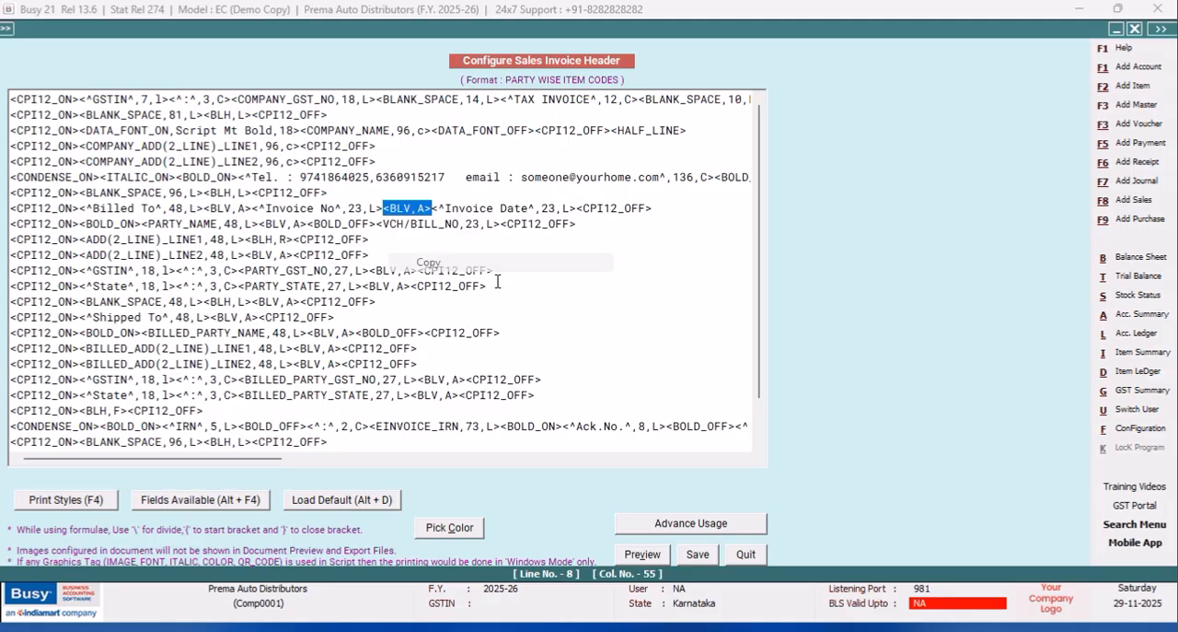
pyautogui.click(502, 223)
pyautogui.rightClick(502, 223)
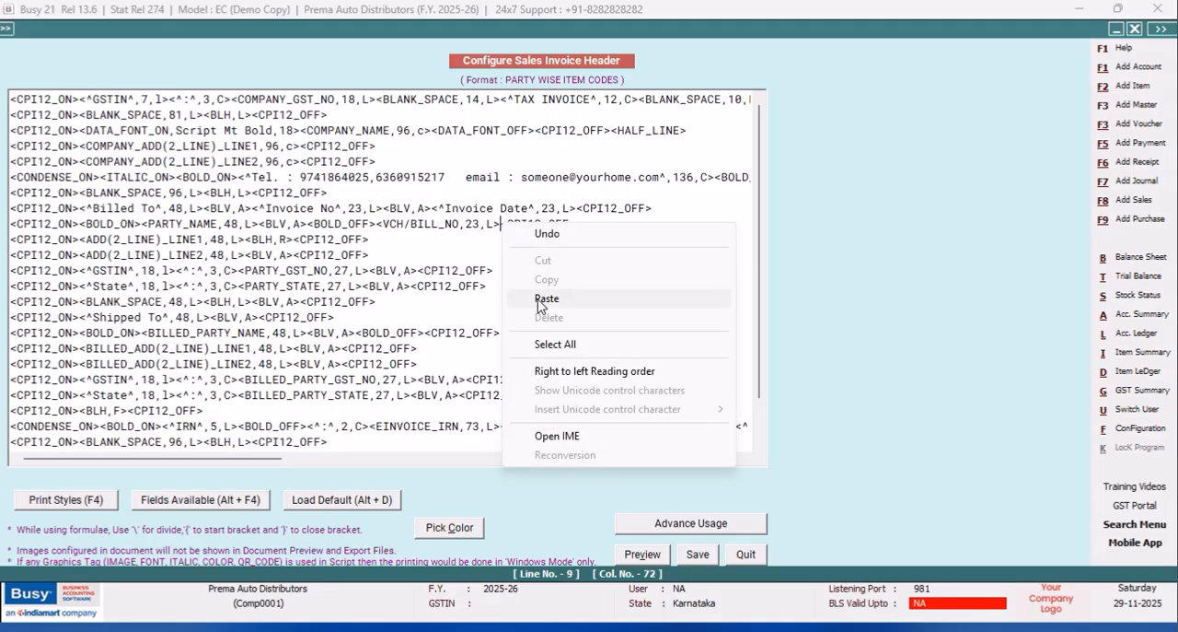
pyautogui.click(540, 296)
pyautogui.click(697, 554)
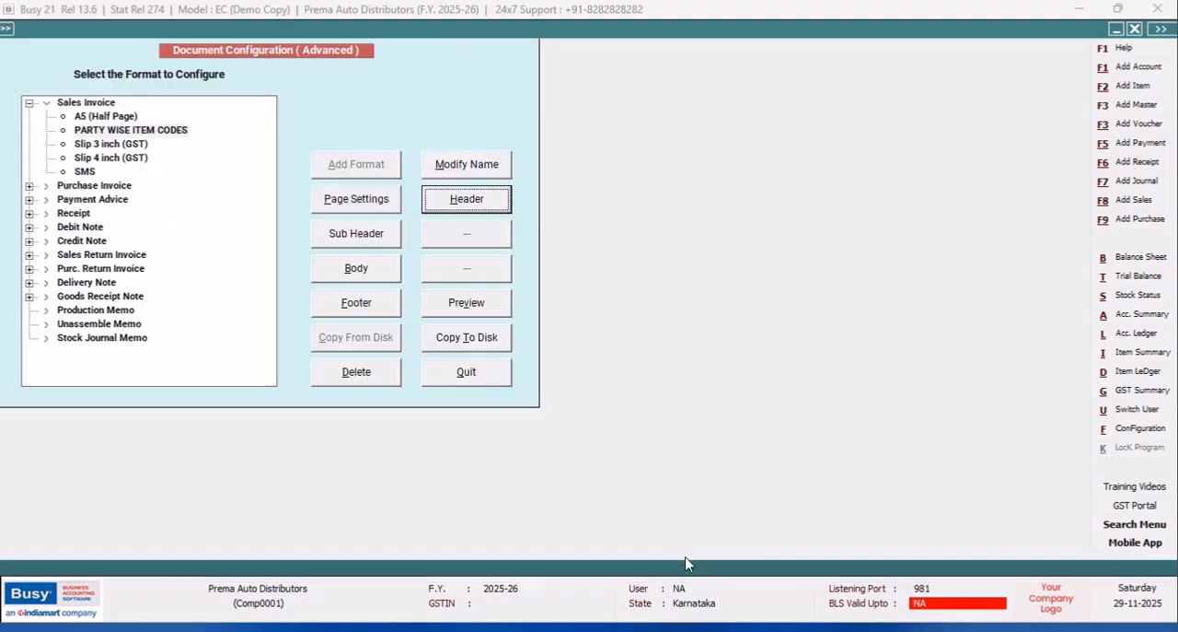
# Return to the sales voucher and preview its sales invoice in the PARTY WISE ITEM CODES format.
pyautogui.click(481, 389)
pyautogui.click(150, 255)
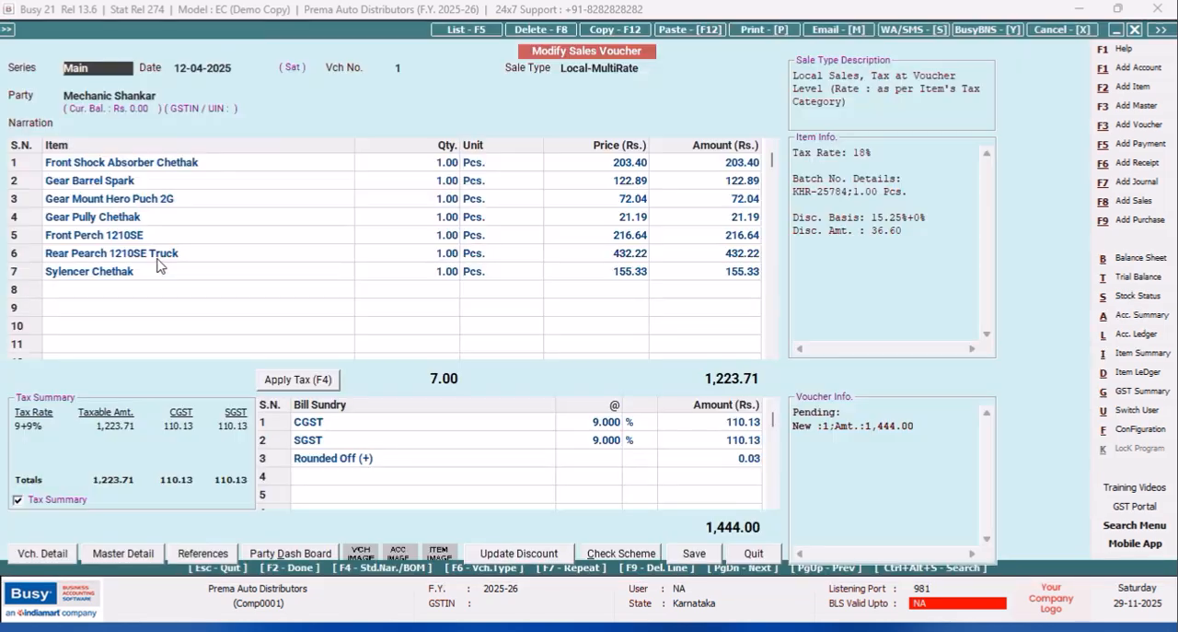
pyautogui.click(752, 29)
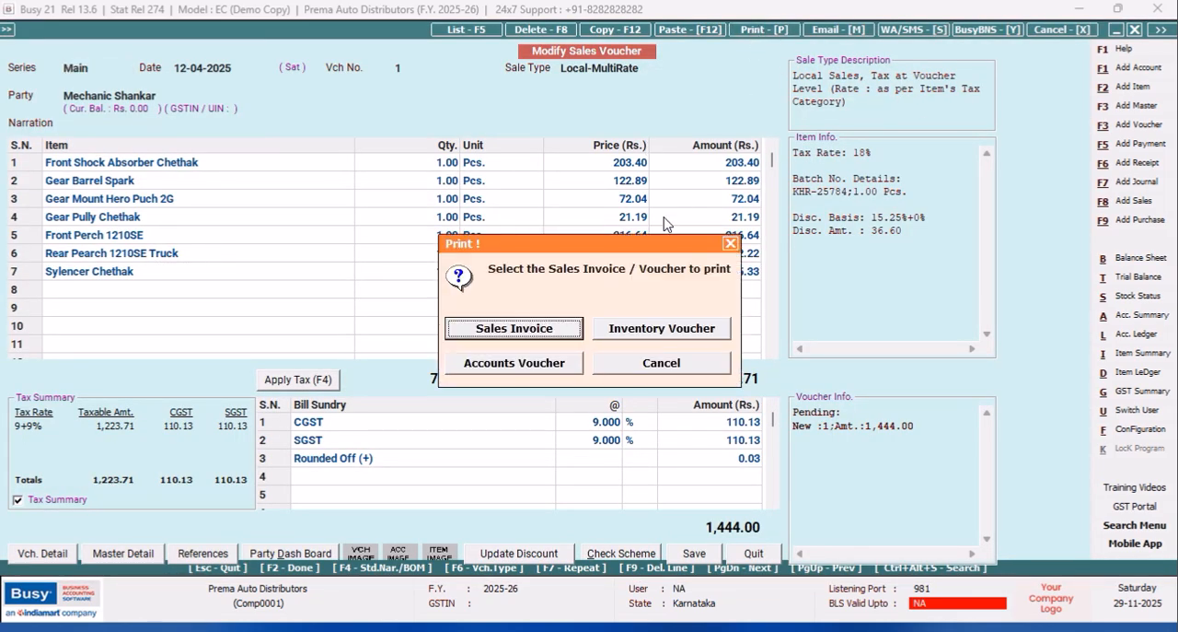
pyautogui.click(549, 327)
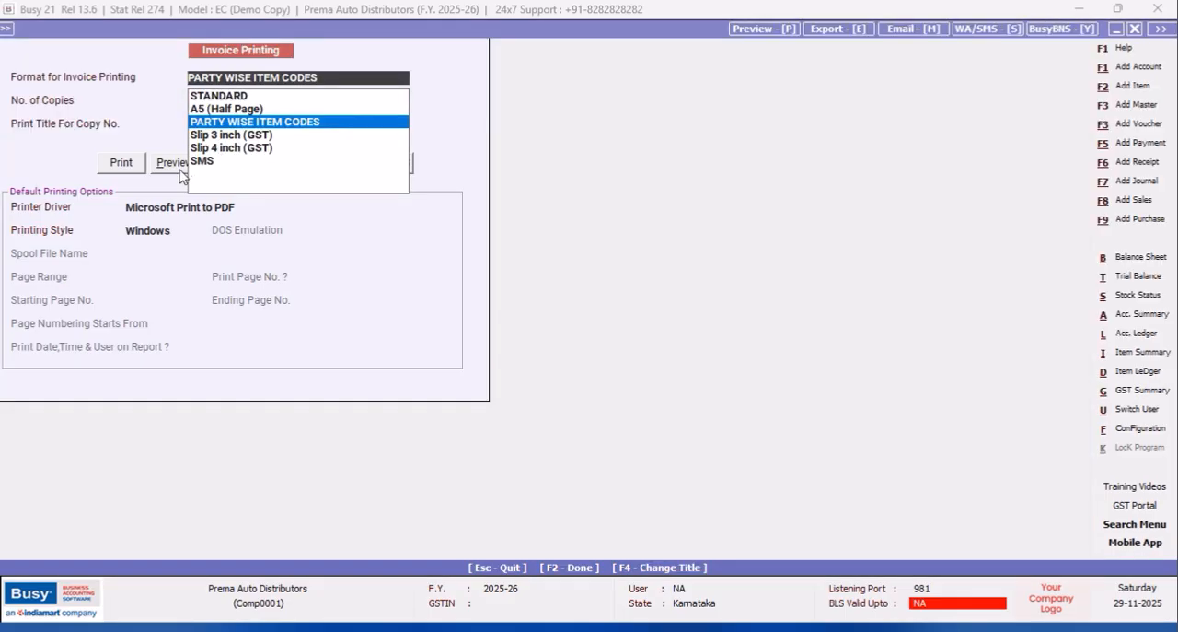
pyautogui.click(174, 170)
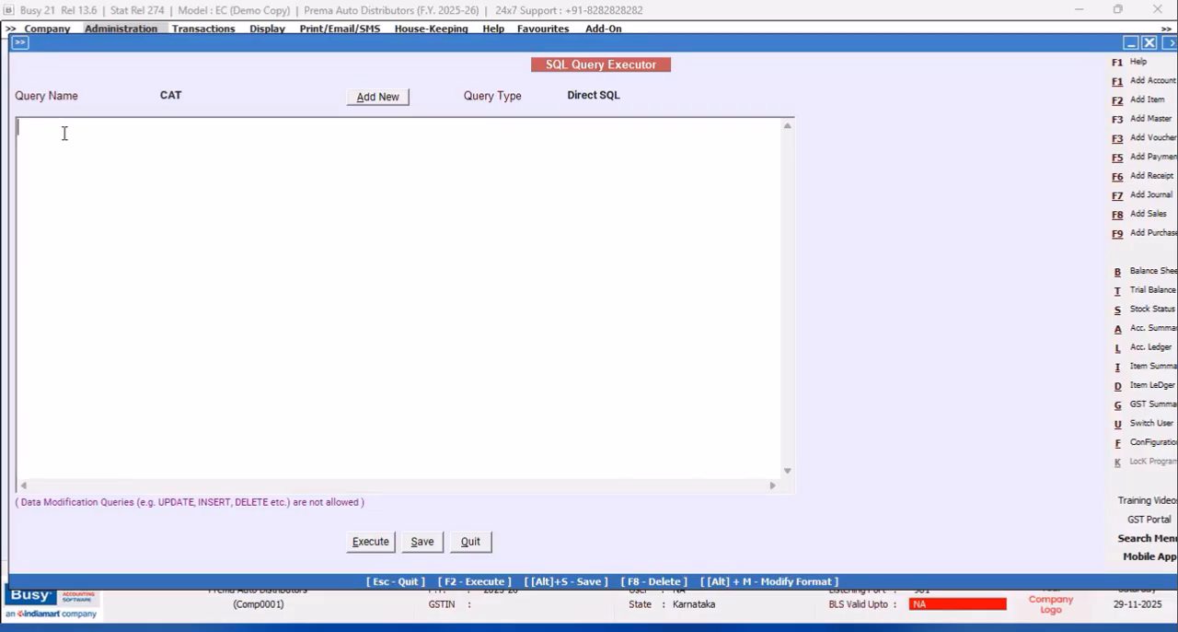
# Write the query "Select Tran1.Date from Tran1 Where Tran1.VchType=9" in the SQL Query Executor.
pyautogui.write('Select')
pyautogui.press('Return')
pyautogui.write('Tran1.')
pyautogui.write('Date from Tran1')
pyautogui.press('Return')
pyautogui.write('W')
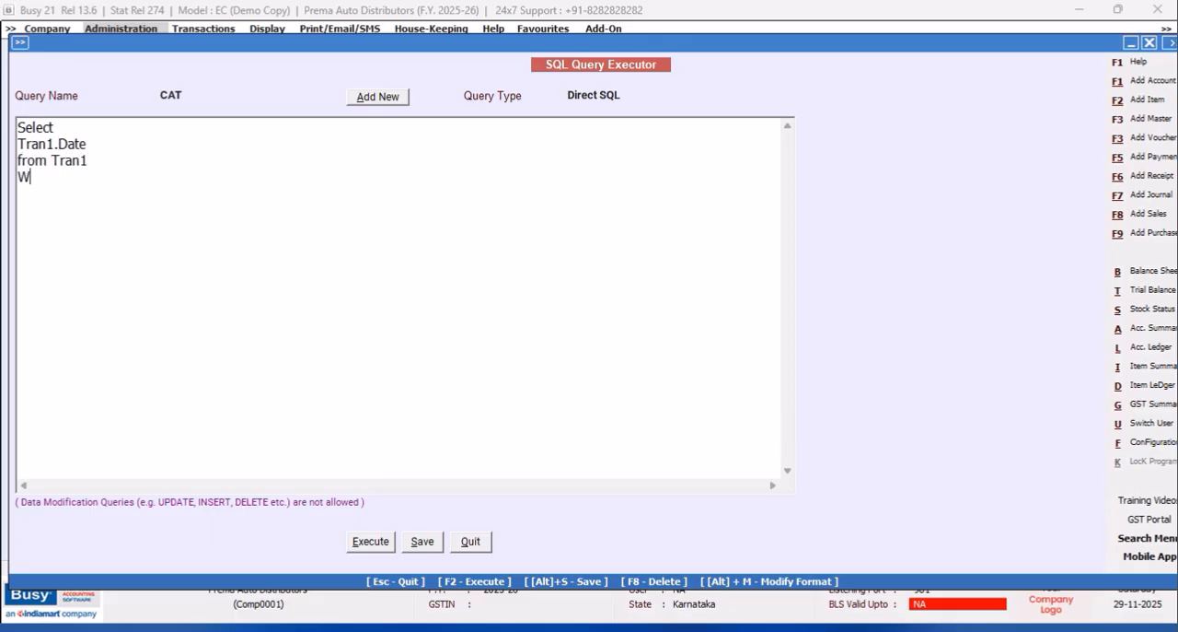
pyautogui.write('here Tran1.VchType=9')
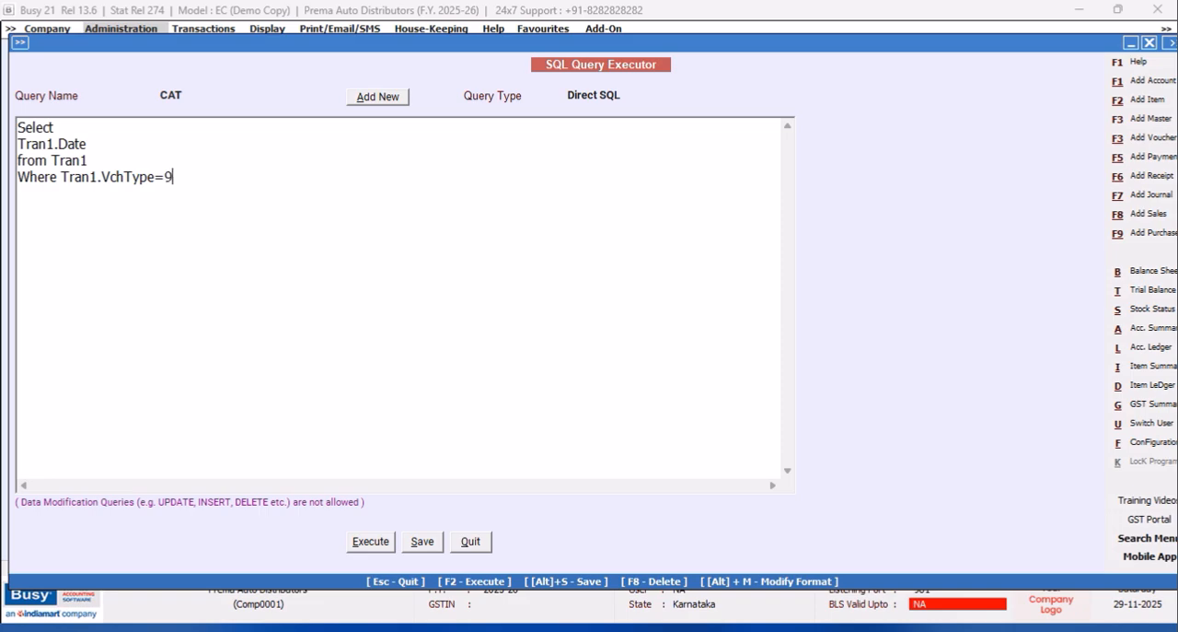
# Execute the voucher date query, view its result and return to the query text.
pyautogui.click(369, 543)
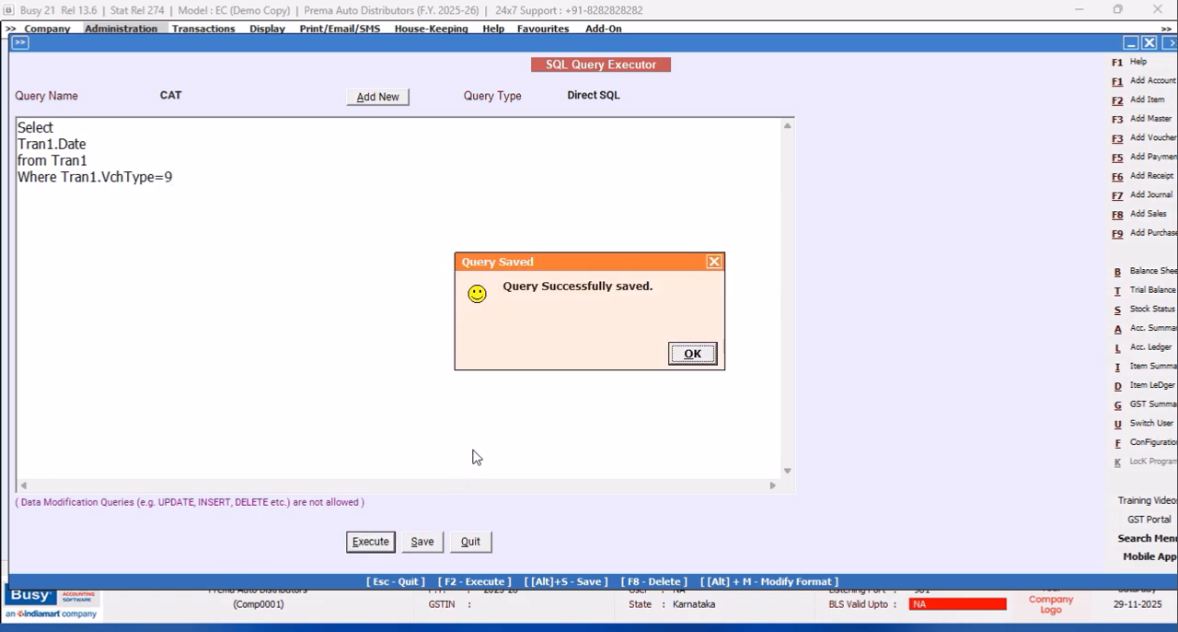
pyautogui.click(693, 361)
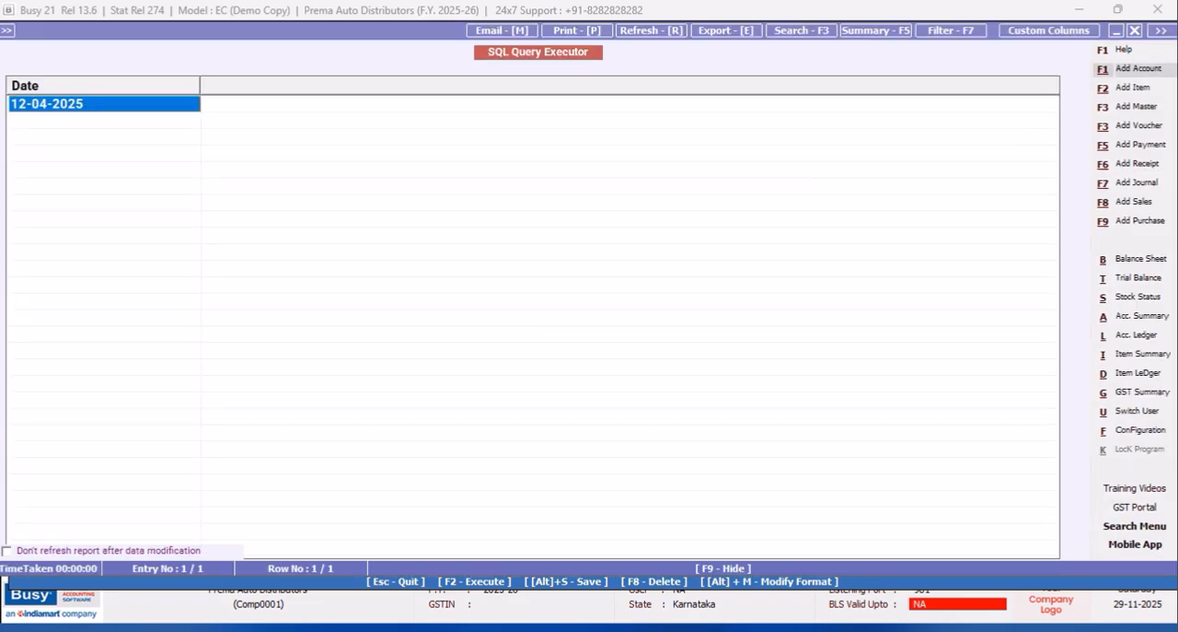
pyautogui.click(1135, 31)
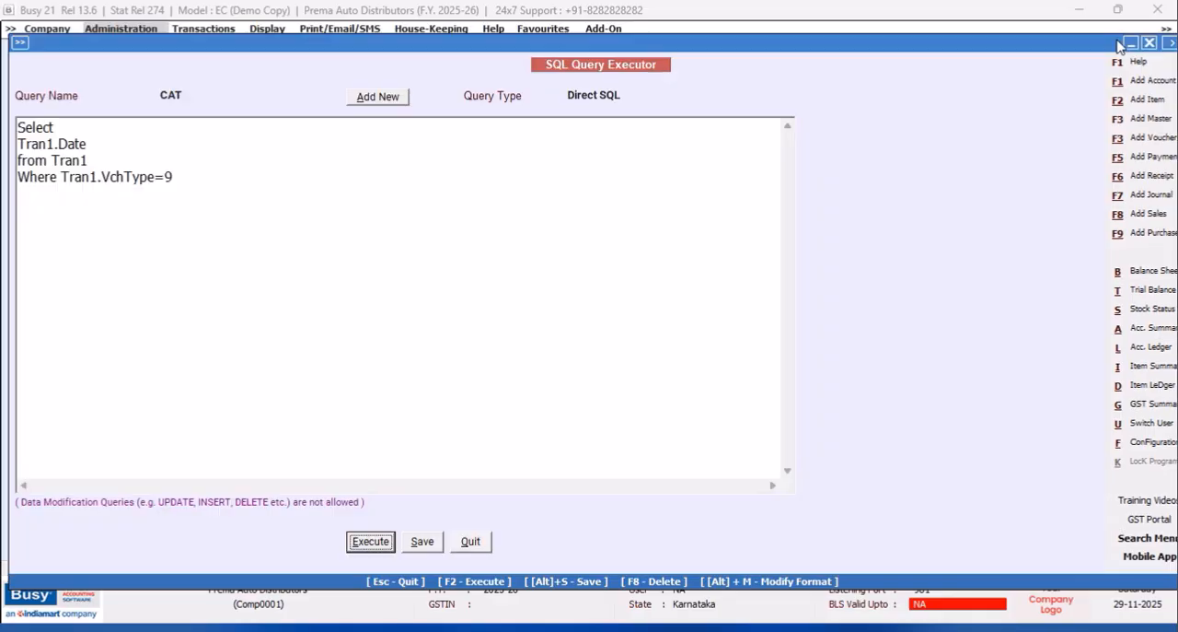
# Wrap the selected date column as Convert(NVarchar(12),Tran1.Date,105).
pyautogui.click(17, 144)
pyautogui.write('Convert')
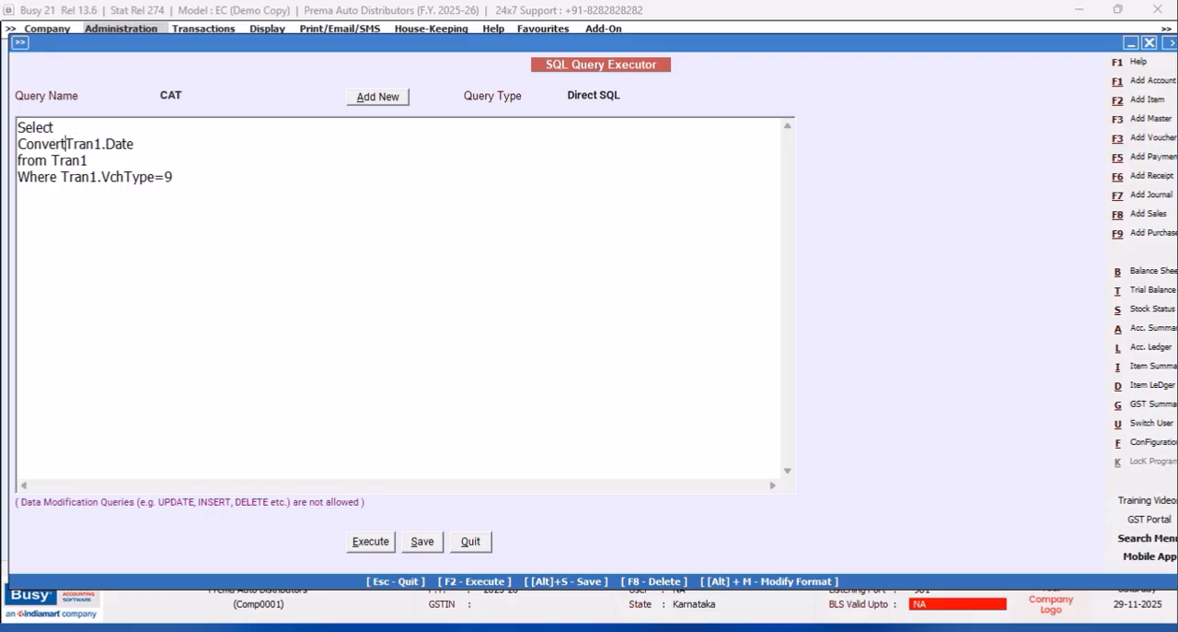
pyautogui.write('(')
pyautogui.write('NVarcha')
pyautogui.write('r')
pyautogui.write('(12')
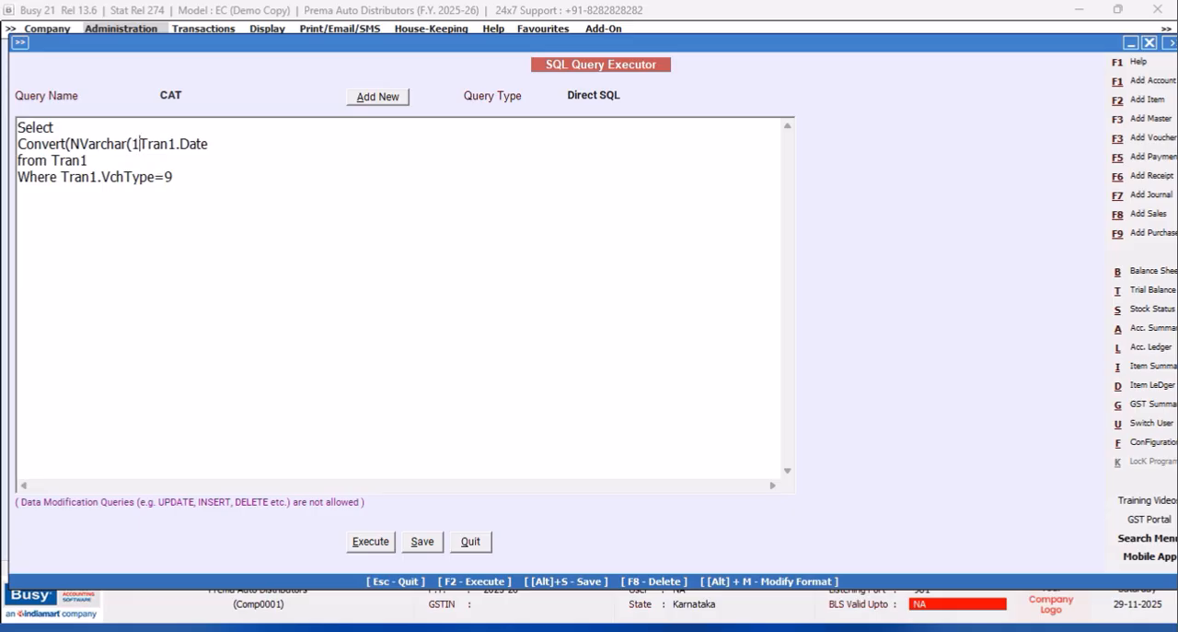
pyautogui.write('),')
pyautogui.click(225, 151)
pyautogui.write(',1')
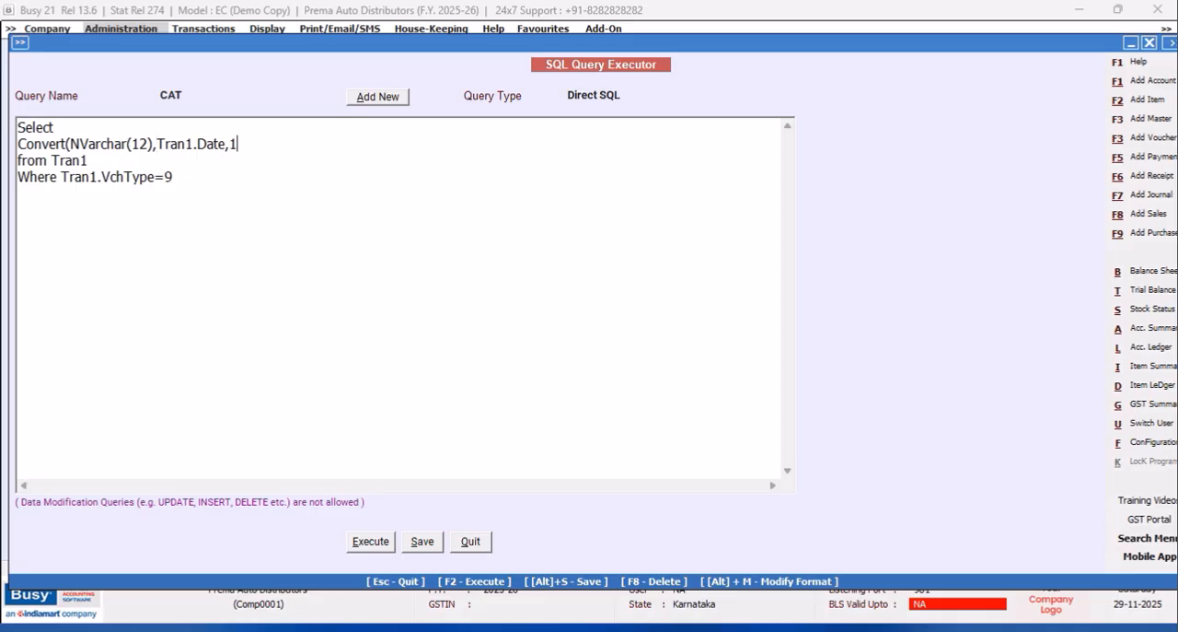
pyautogui.write('05)')
# Save and execute the query with date style 105, then return to the query text.
pyautogui.click(422, 545)
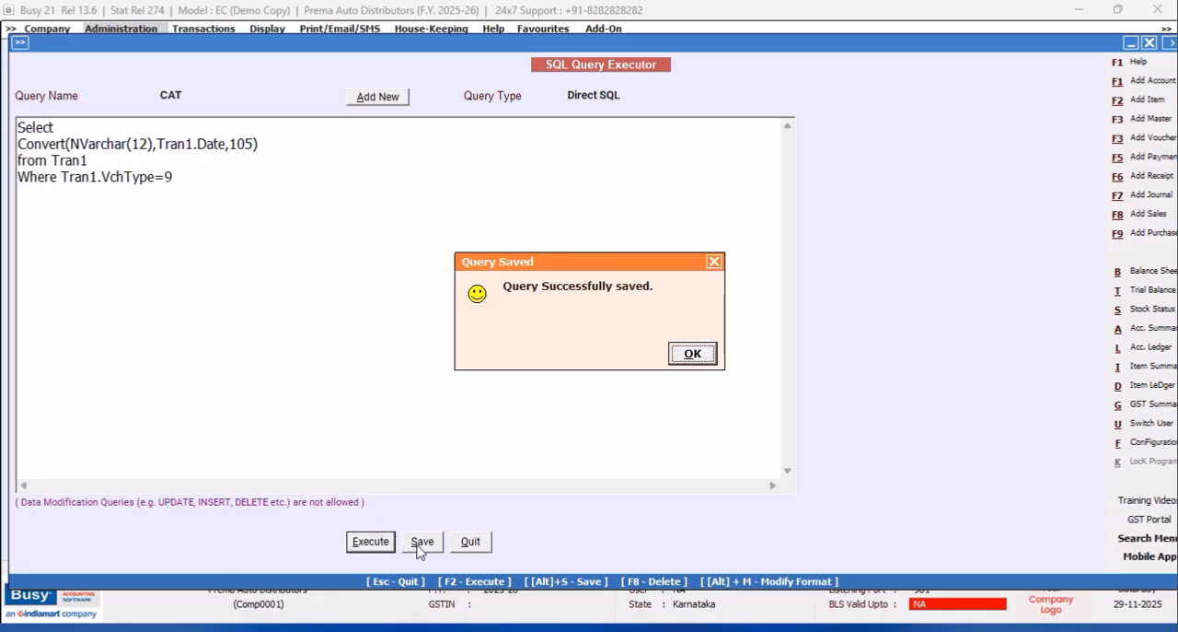
pyautogui.click(688, 353)
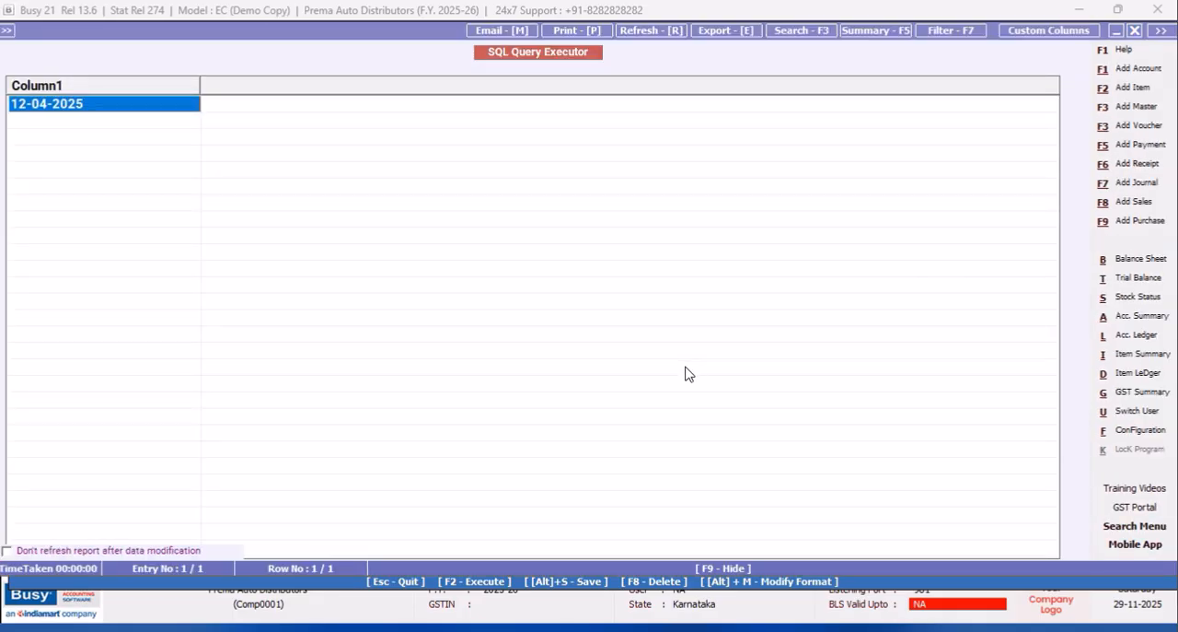
pyautogui.click(1136, 30)
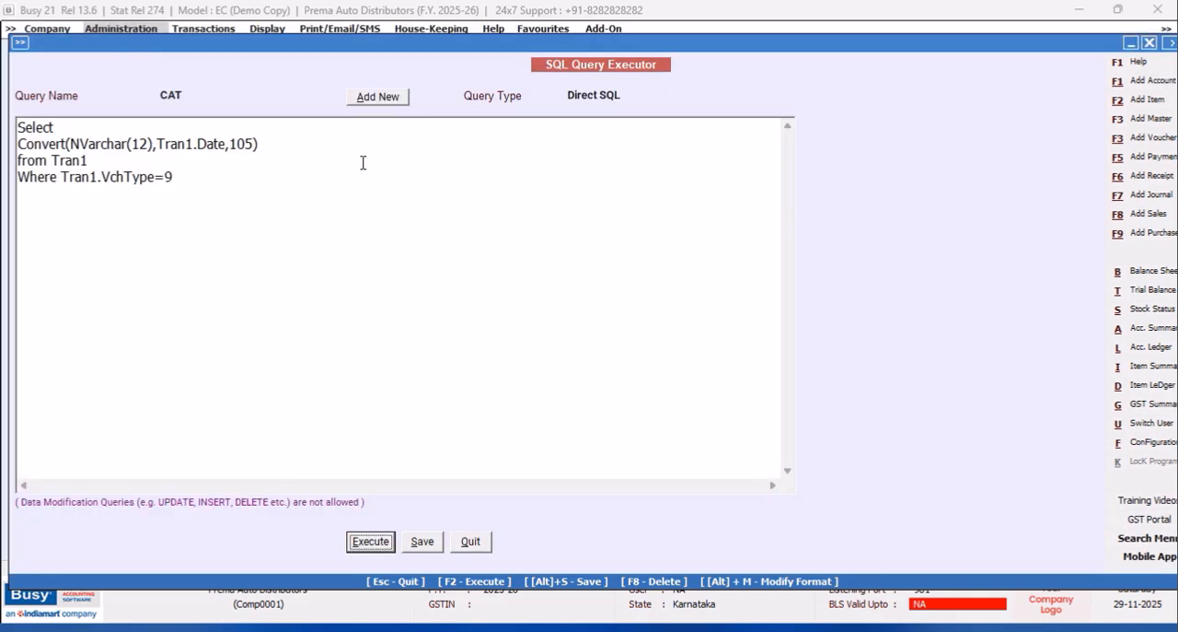
# Change the Convert date style to 106, execute the query and close the result.
pyautogui.click(258, 144)
pyautogui.press('Left')
pyautogui.press('BackSpace')
pyautogui.write('6')
pyautogui.click(375, 548)
pyautogui.click(689, 351)
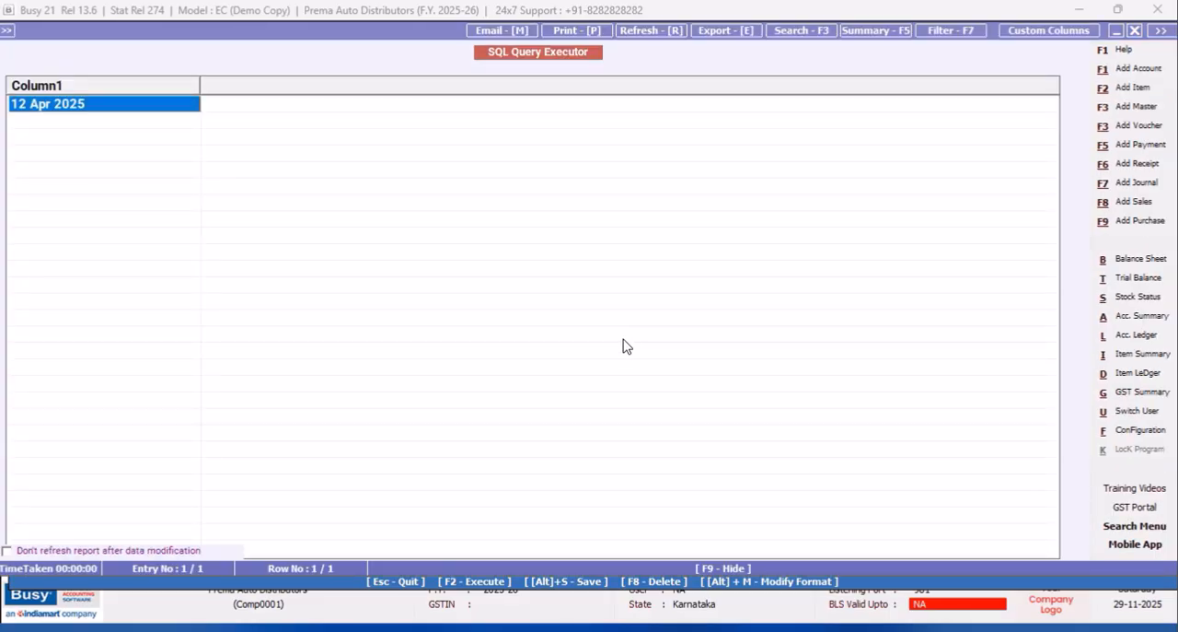
pyautogui.click(1136, 31)
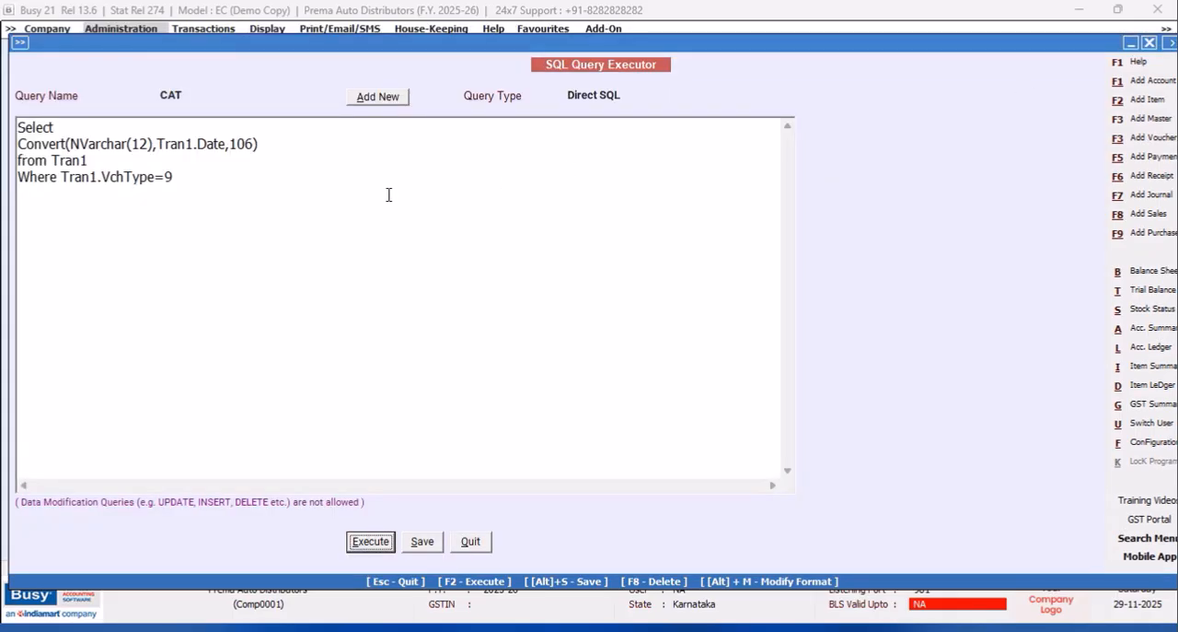
# Append an opening parenthesis literal to the converted date with + '('+.
pyautogui.click(288, 146)
pyautogui.write('+ \'("')
pyautogui.press('BackSpace')
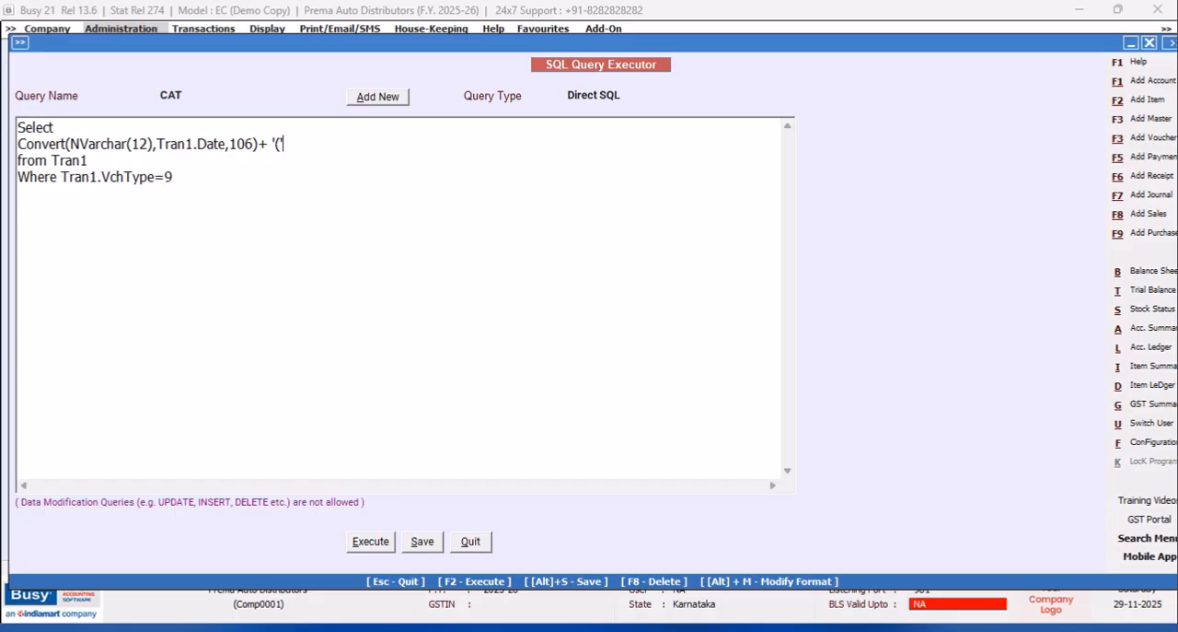
pyautogui.write('+')
pyautogui.write('Weed')
pyautogui.press('BackSpace')
pyautogui.press('BackSpace')
pyautogui.press('BackSpace')
pyautogui.press('BackSpace')
pyautogui.write('Wee')
pyautogui.press('BackSpace')
pyautogui.press('BackSpace')
pyautogui.press('BackSpace')
# Add the weekday name expression DateName(Weekday,Tran1.Date) after the opening parenthesis literal.
pyautogui.write('DateName(W')
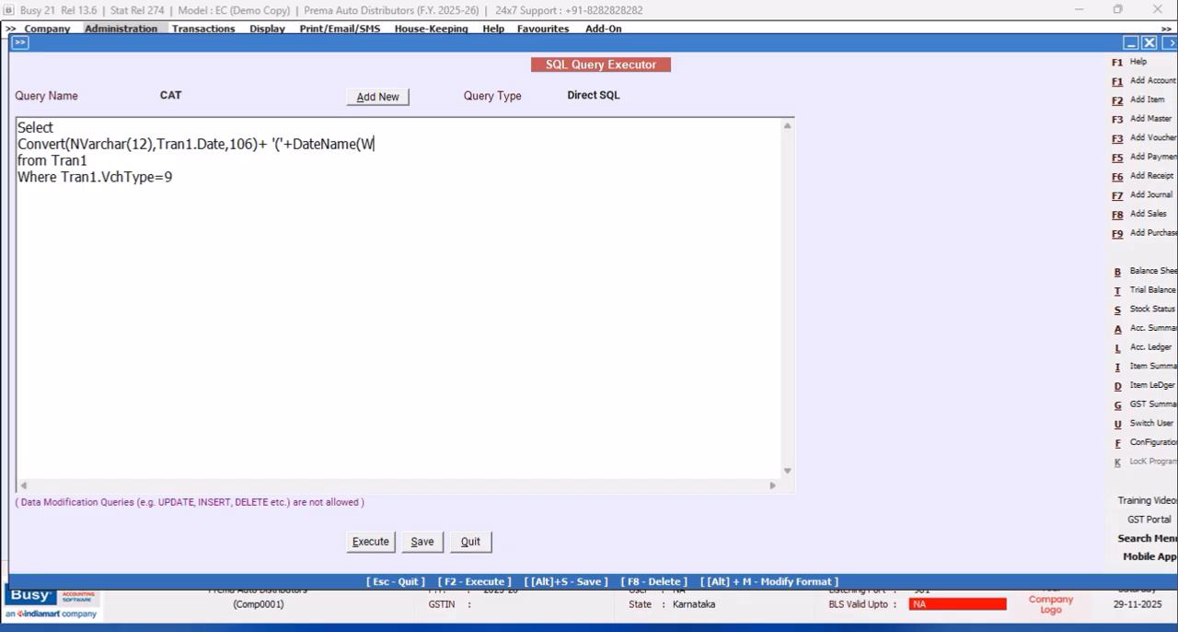
pyautogui.write('eekday,Tran1.Date')
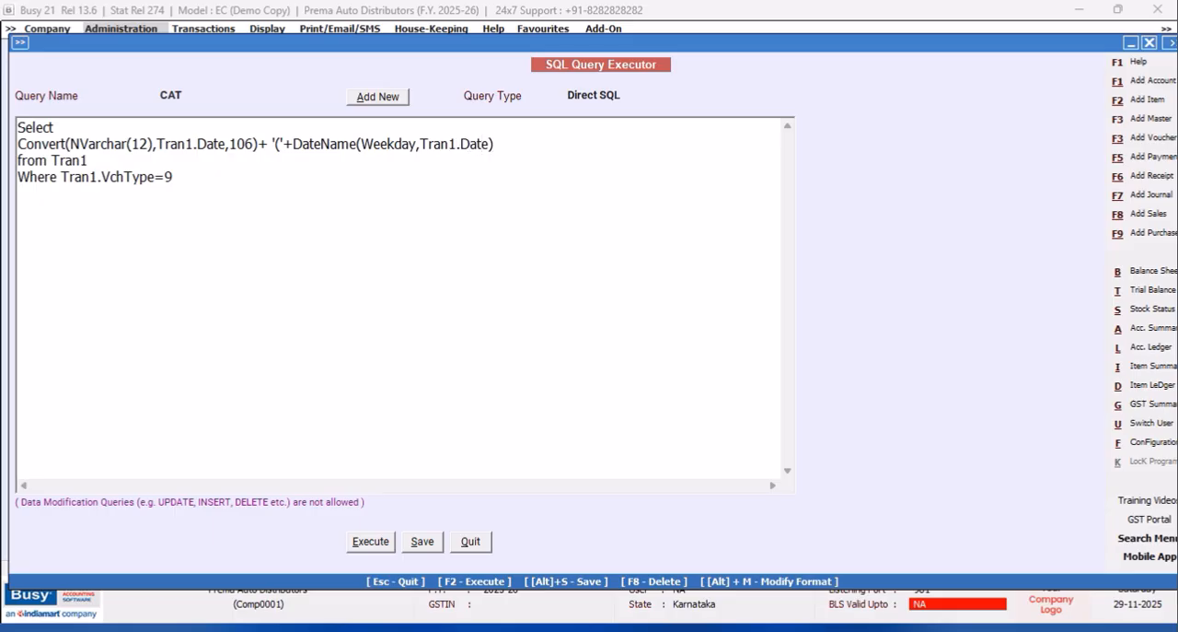
pyautogui.write(")+')")
# Append the closing literal +')' to the date expression, execute the query and close the result.
pyautogui.click(370, 540)
pyautogui.click(693, 356)
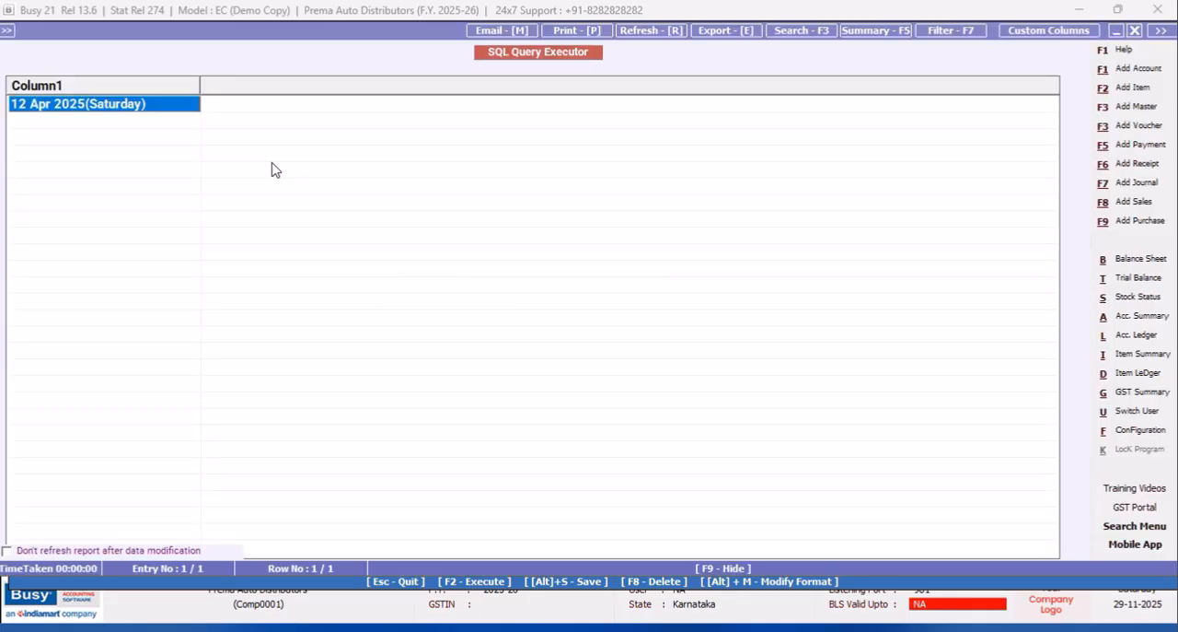
pyautogui.click(1137, 31)
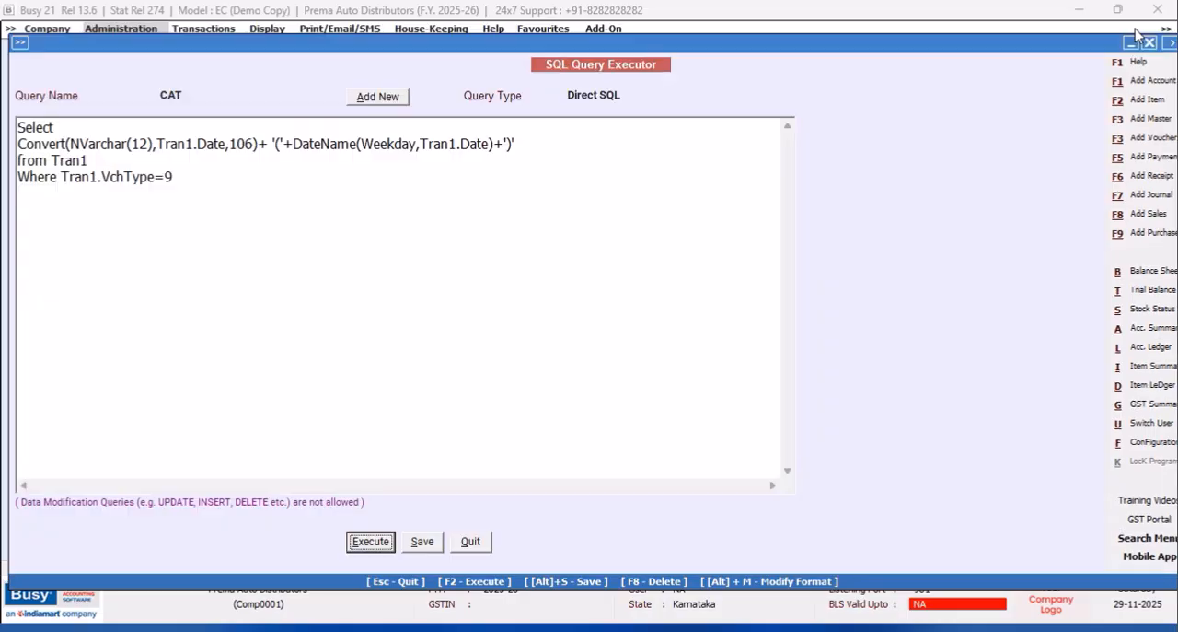
# Insert a space before the plus sign following the Convert expression, execute the query and close the result.
pyautogui.click(257, 144)
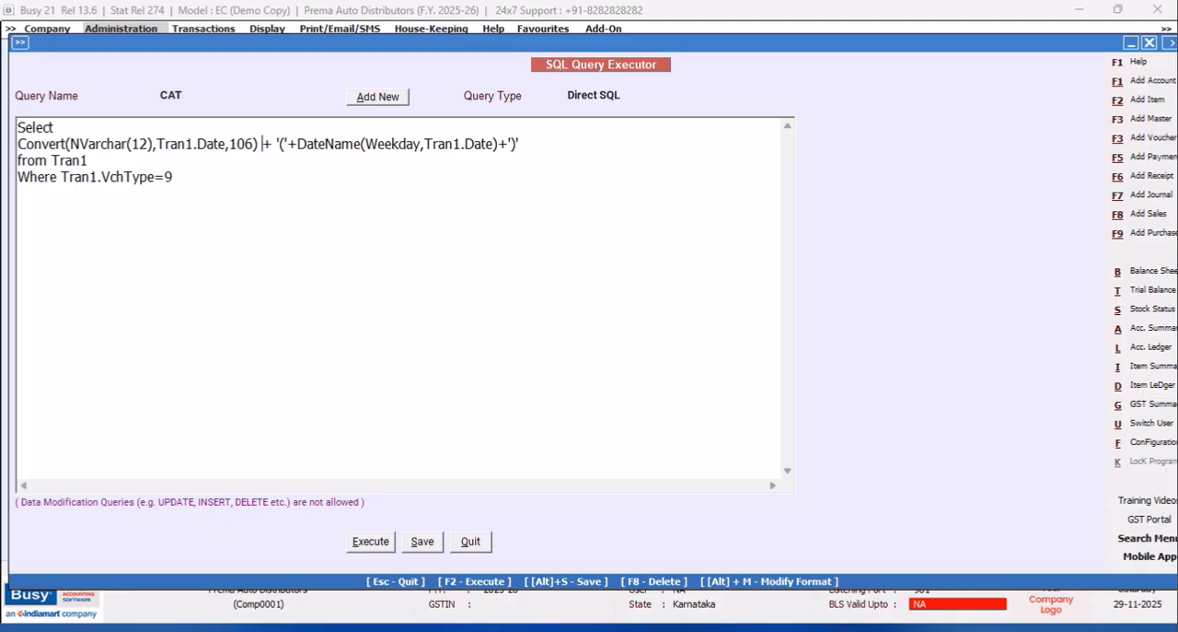
pyautogui.click(373, 543)
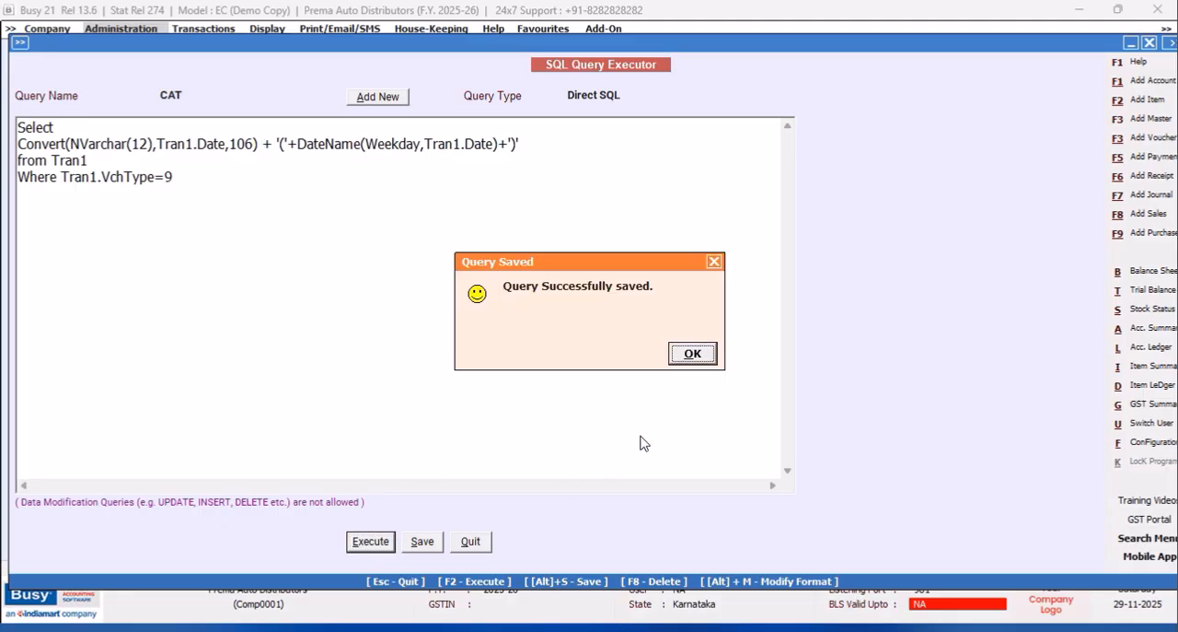
pyautogui.click(692, 353)
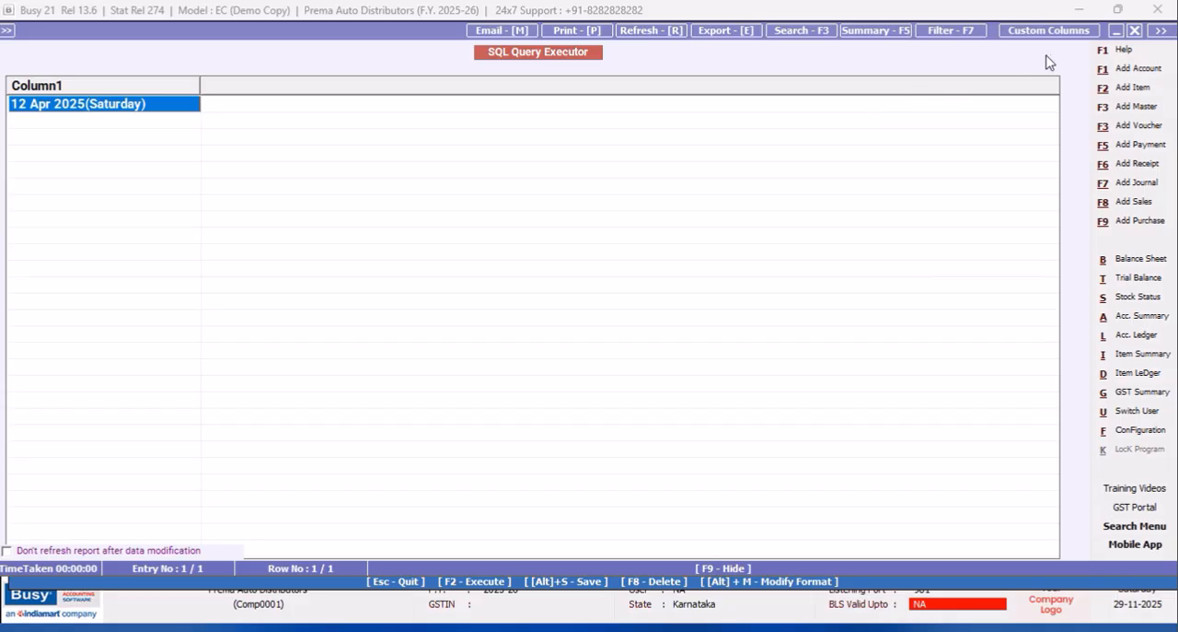
pyautogui.click(1135, 30)
# Add a space literal ' '+ before the opening parenthesis literal, execute the query and close the result.
pyautogui.click(282, 146)
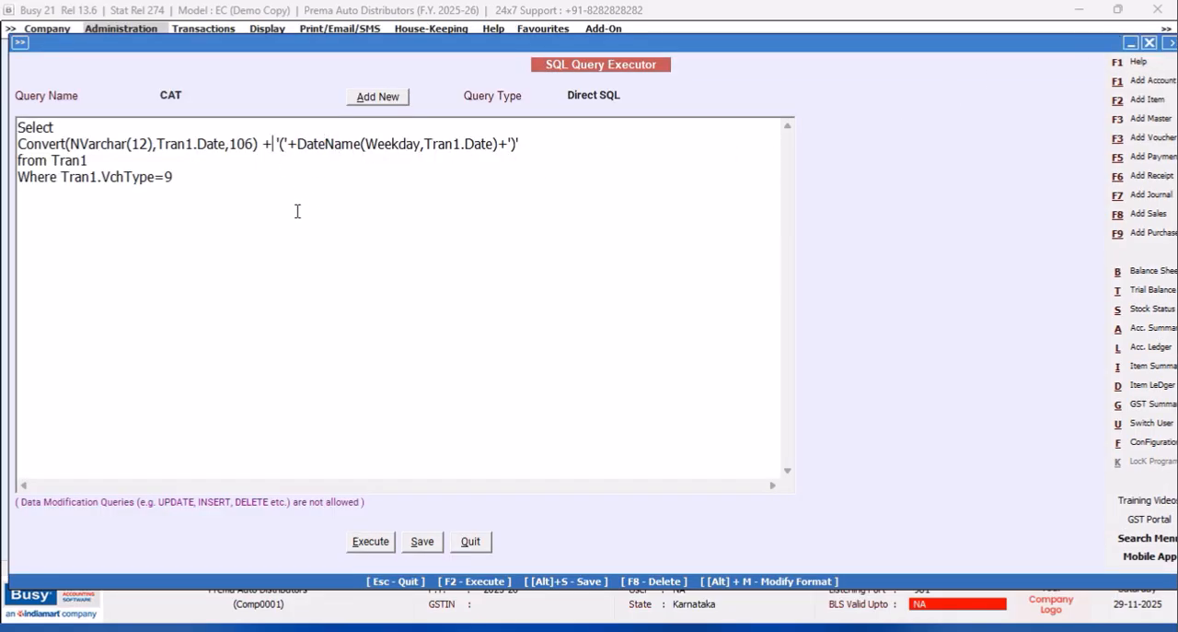
pyautogui.write("'")
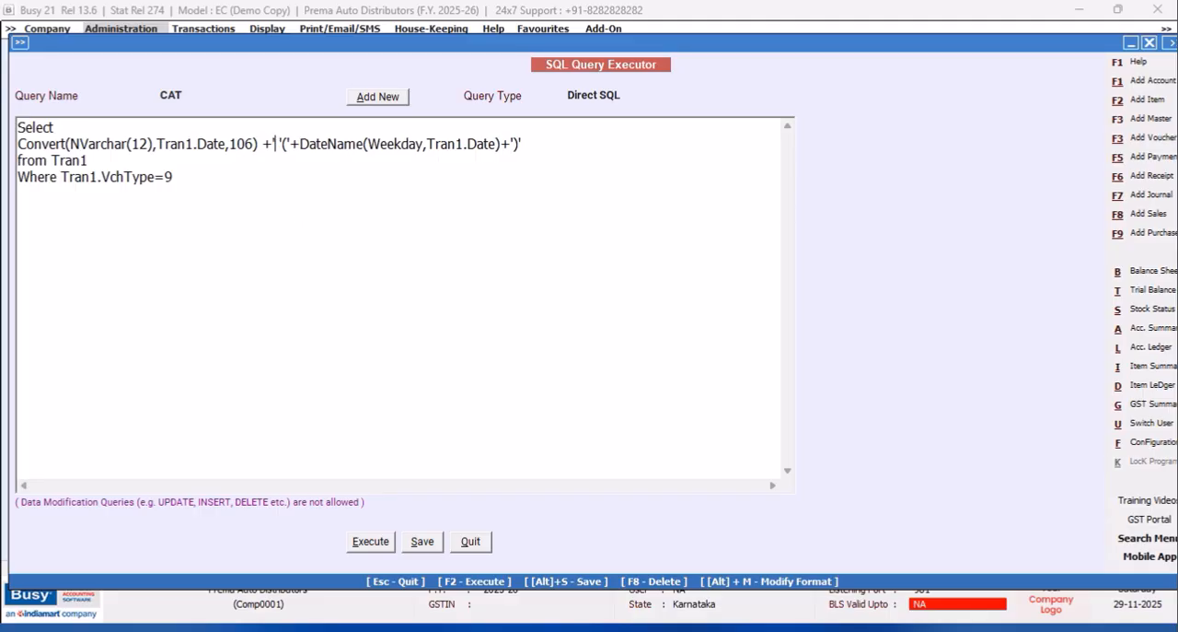
pyautogui.write("' +")
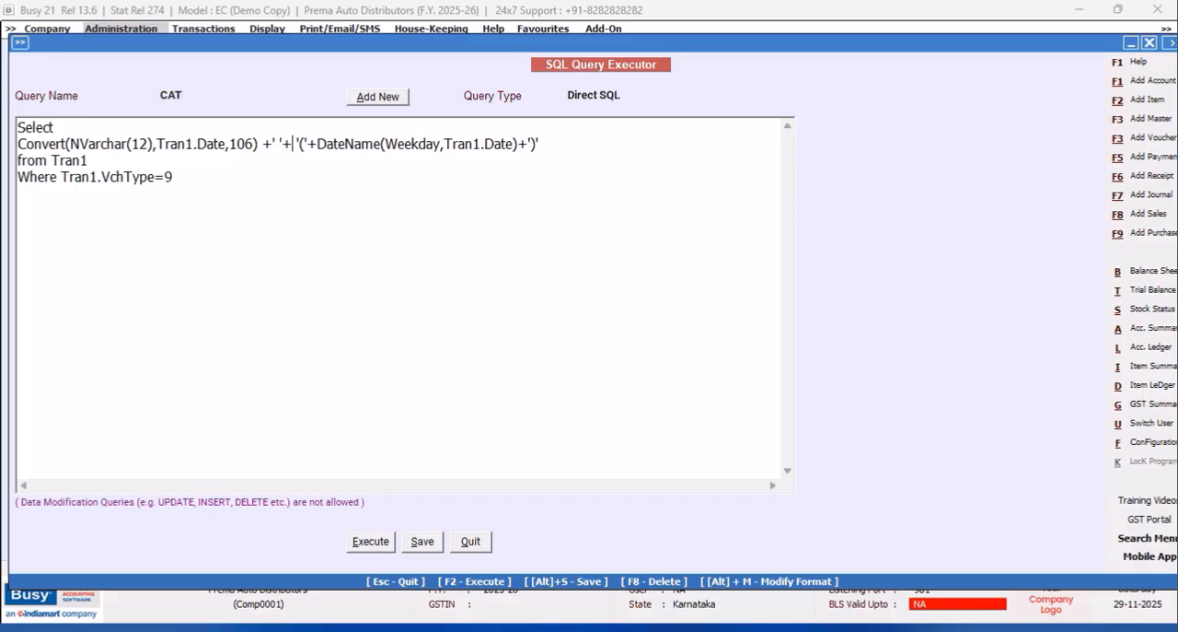
pyautogui.click(370, 540)
pyautogui.click(695, 354)
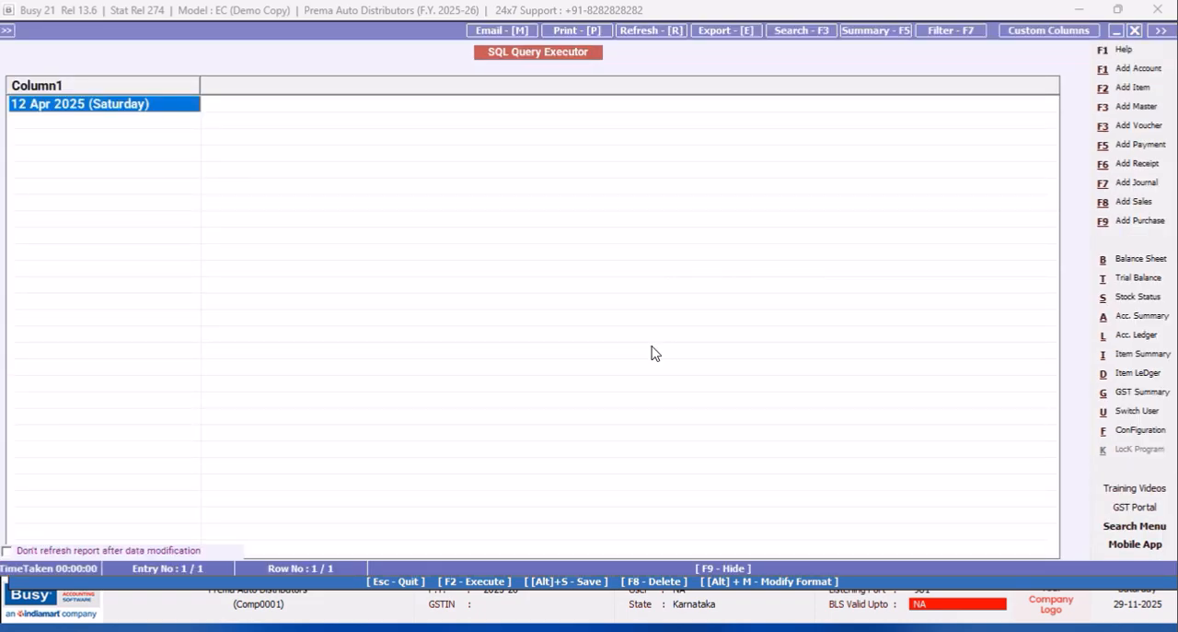
pyautogui.click(1136, 32)
# Wrap the weekday DateName expression in Left( ,3) to keep three letters, execute the query and close the result.
pyautogui.click(61, 176)
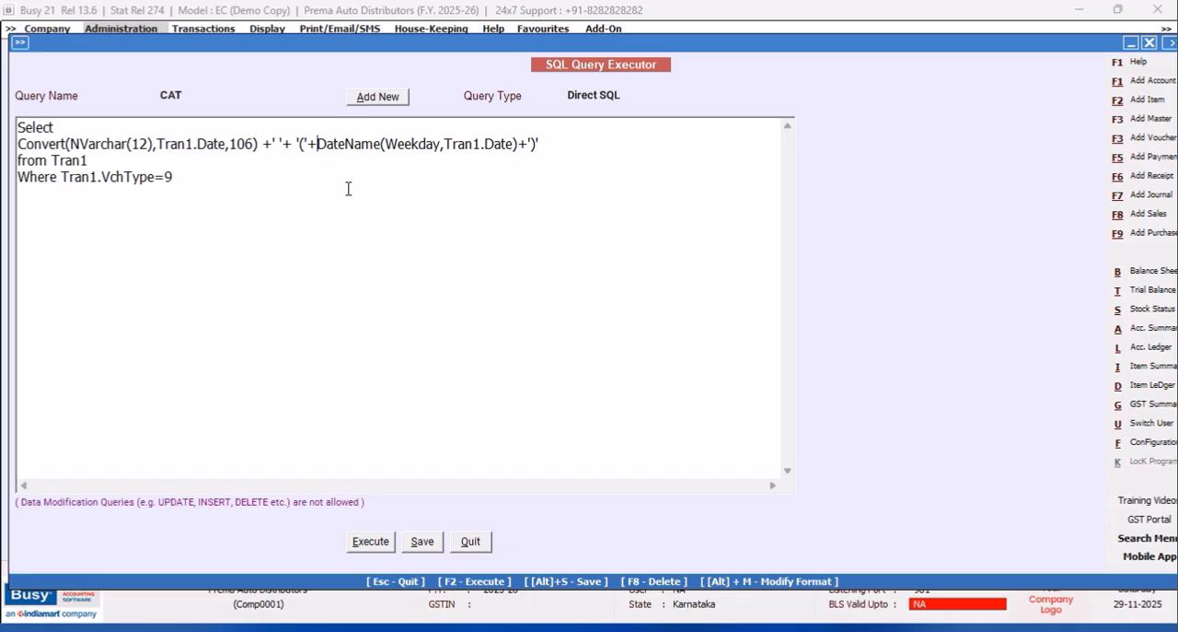
pyautogui.write('Left')
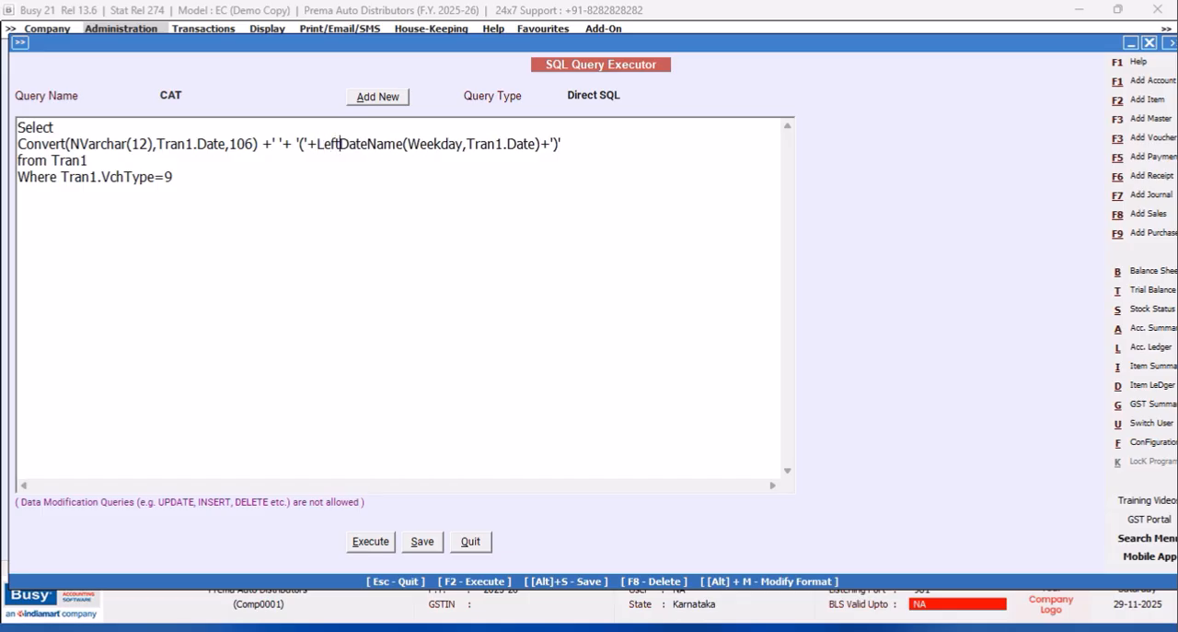
pyautogui.write('(')
pyautogui.click(544, 145)
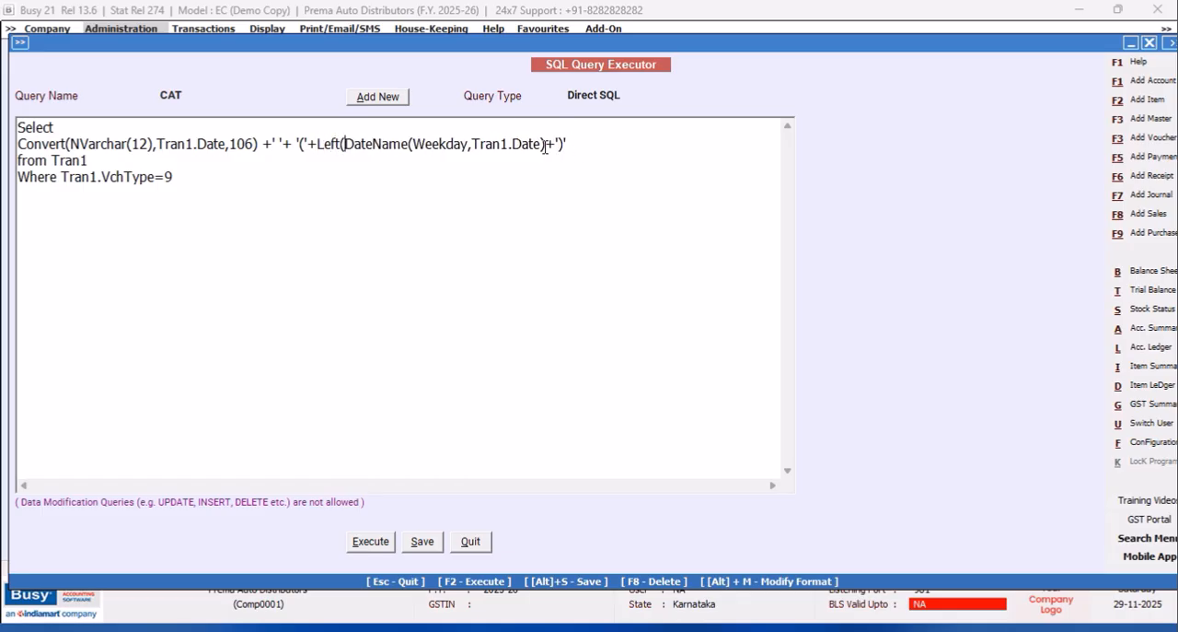
pyautogui.write(',3)')
pyautogui.click(371, 543)
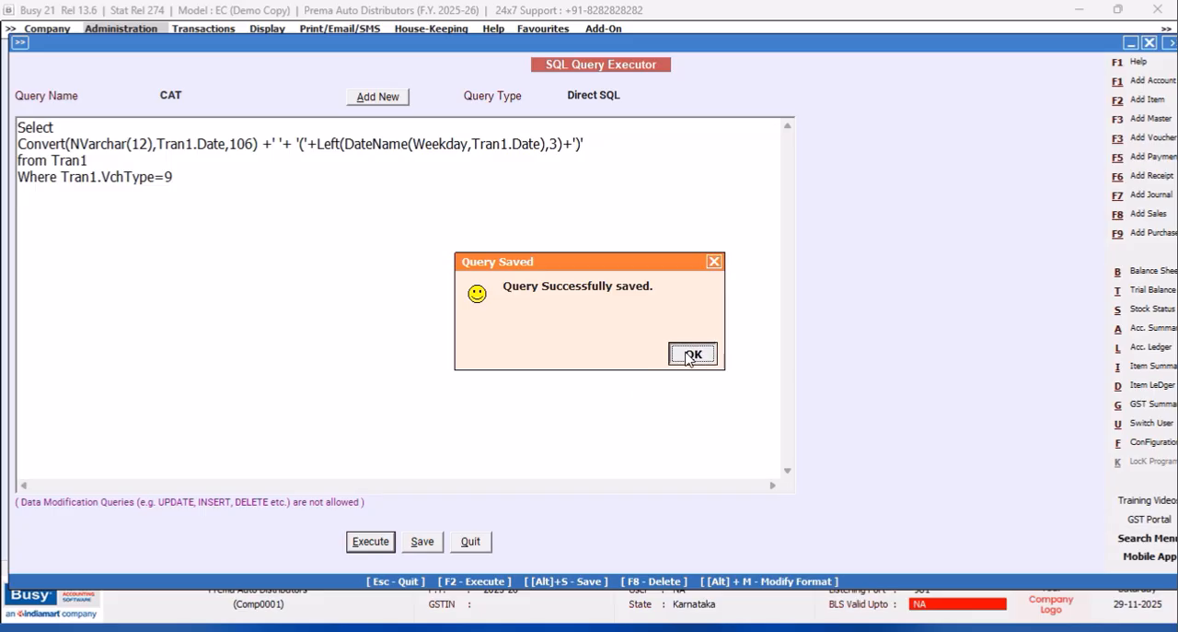
pyautogui.click(689, 355)
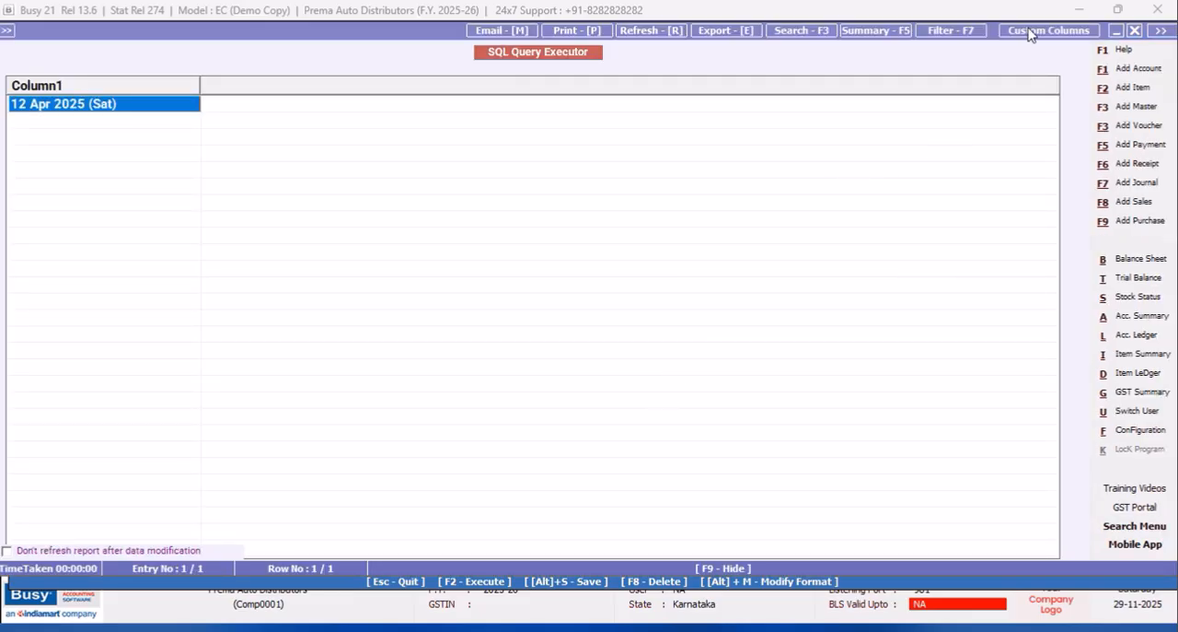
pyautogui.click(1137, 33)
pyautogui.click(58, 176)
pyautogui.press('Return')
pyautogui.write('and')
pyautogui.write(' Tran')
pyautogui.write('1.Vch')
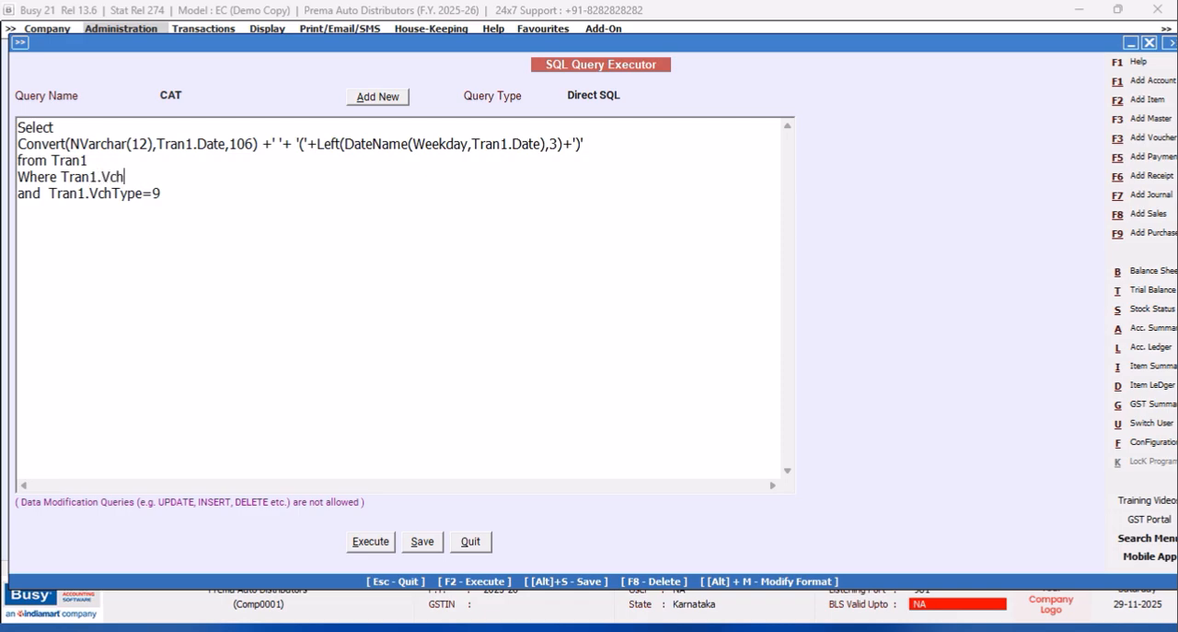
pyautogui.write('Code=@VchCode@')
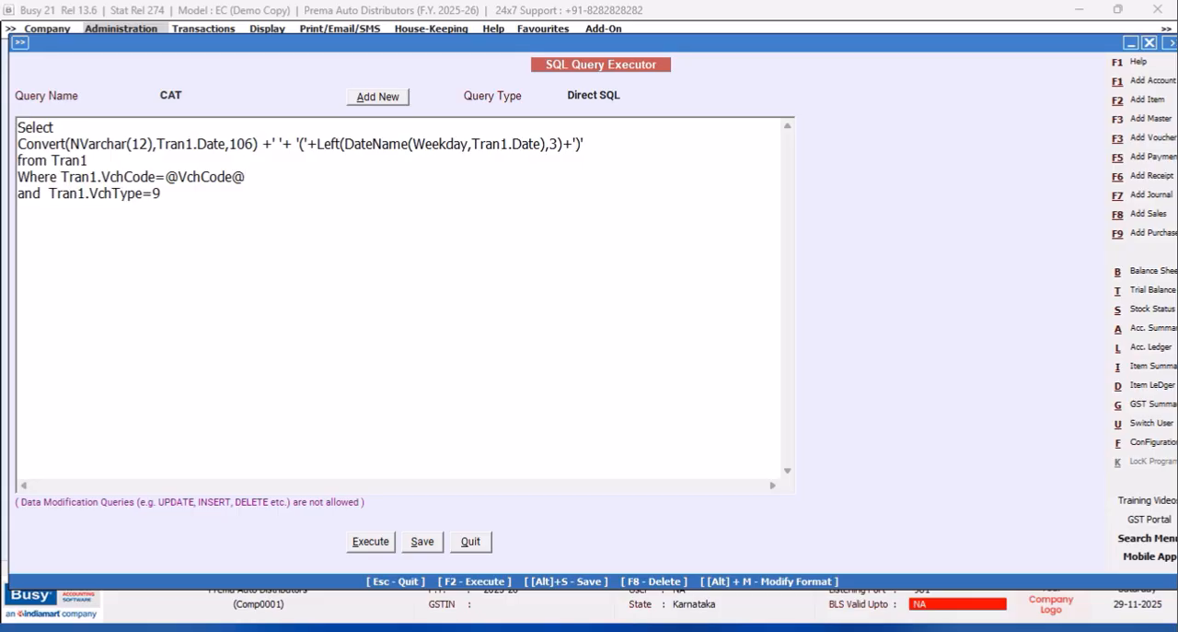
# Set the query type of CAT to Vch. Header(Inventory) and save the query.
pyautogui.click(640, 96)
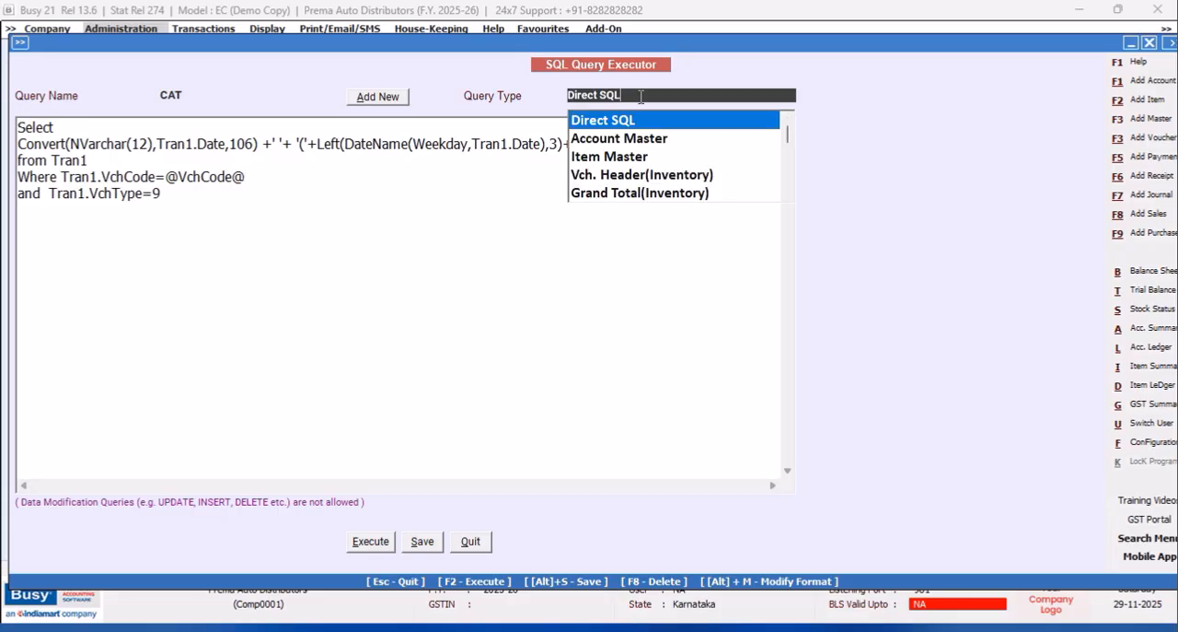
pyautogui.click(697, 175)
pyautogui.click(416, 543)
pyautogui.click(691, 354)
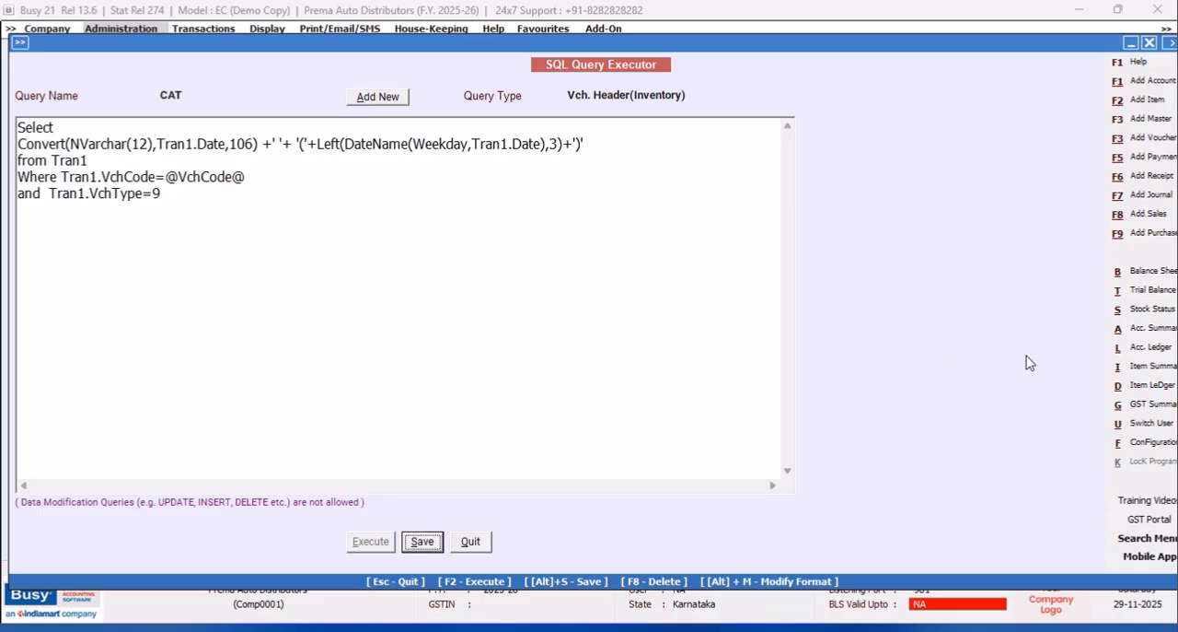
# Open the header of the PARTY WISE ITEM CODES sales invoice format in the advanced document printing configuration.
pyautogui.click(1140, 442)
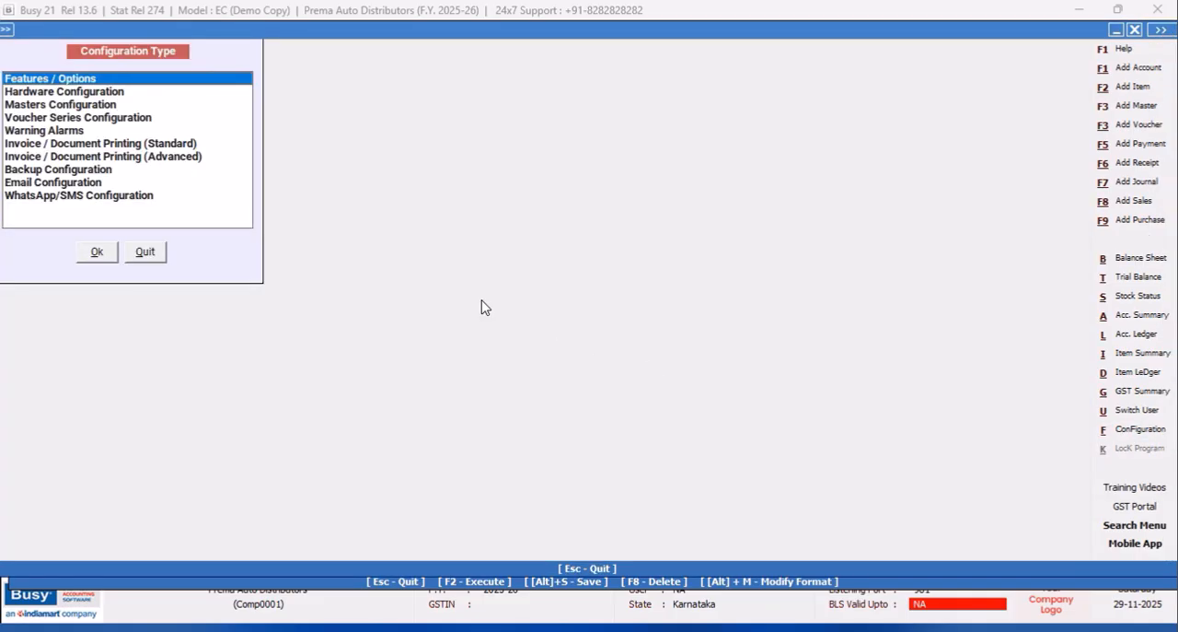
pyautogui.click(176, 158)
pyautogui.click(93, 250)
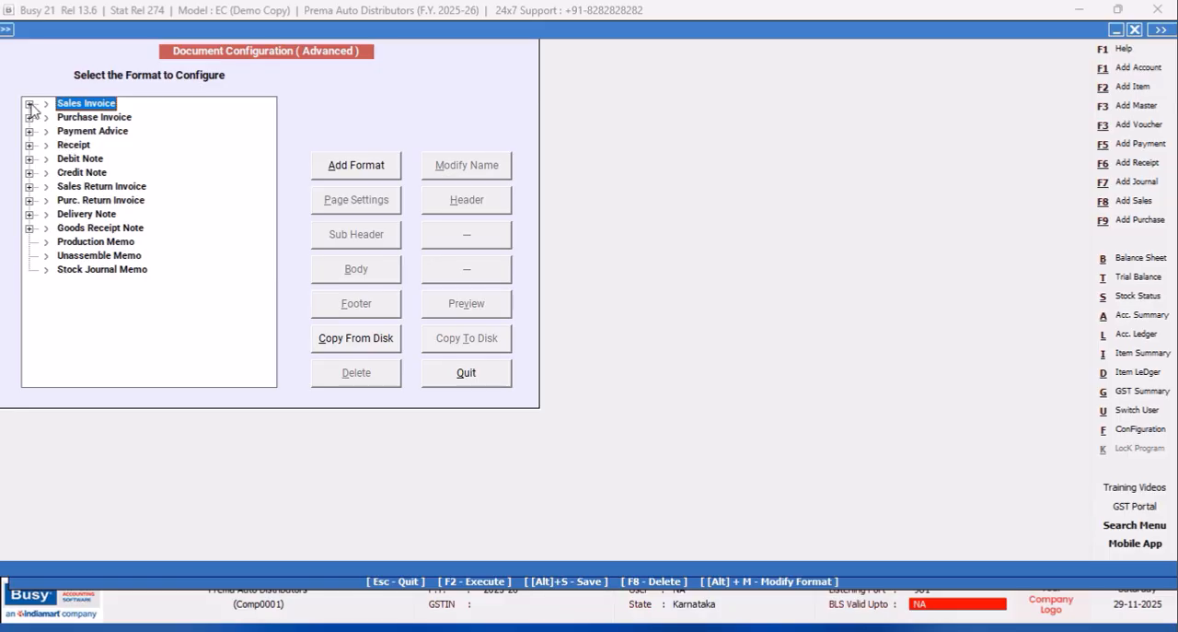
pyautogui.click(29, 104)
pyautogui.click(89, 134)
pyautogui.click(465, 200)
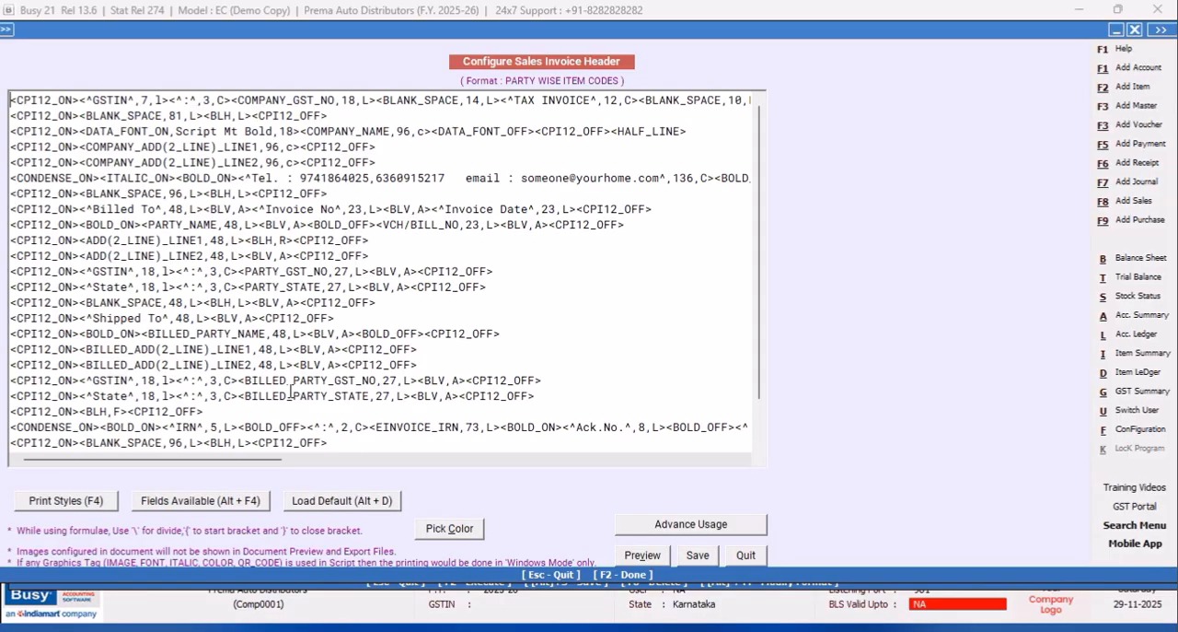
# Insert a SQL_QUERY_TEXT field on the party name line, before the CPI12_OFF tag.
pyautogui.moveTo(266, 460); pyautogui.dragTo(295, 470)
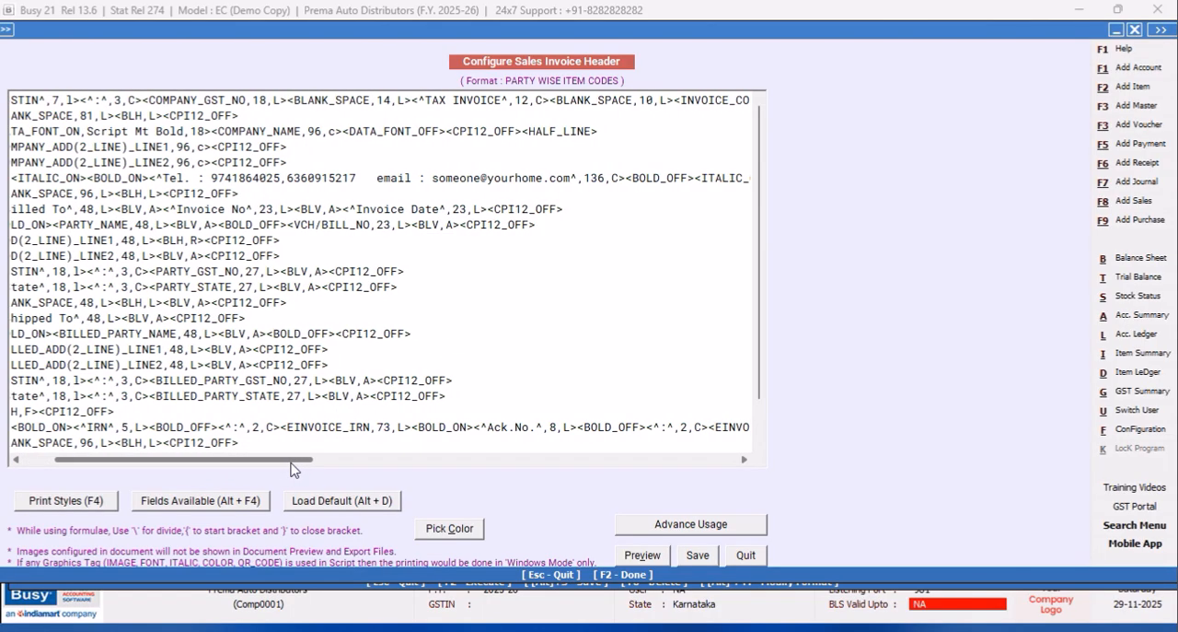
pyautogui.click(462, 224)
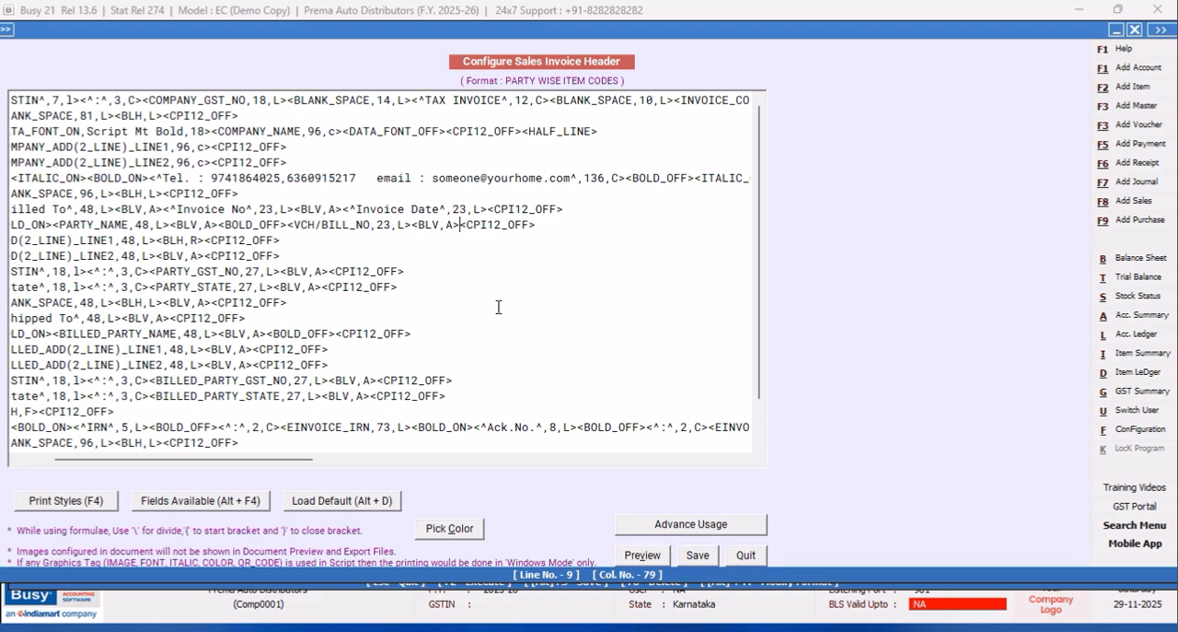
pyautogui.hotkey('alt', 'F4')
pyautogui.doubleClick(948, 305)
pyautogui.doubleClick(1005, 351)
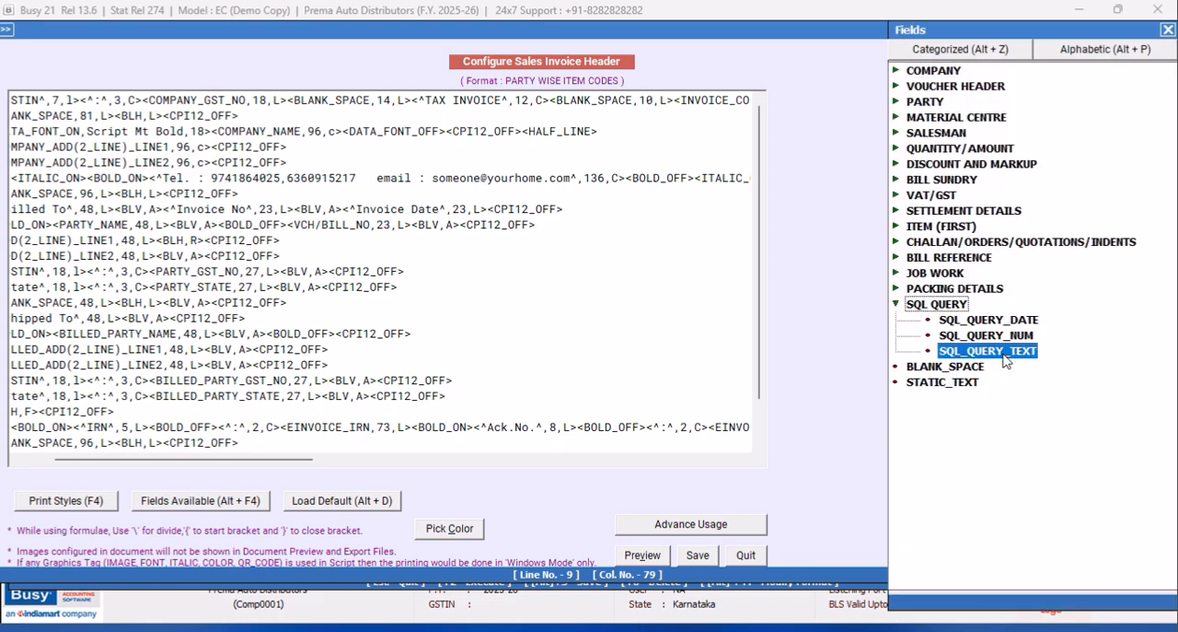
# Set the SQL_QUERY_TEXT field's query name to CAT and its width to 23, and save the header.
pyautogui.click(695, 225)
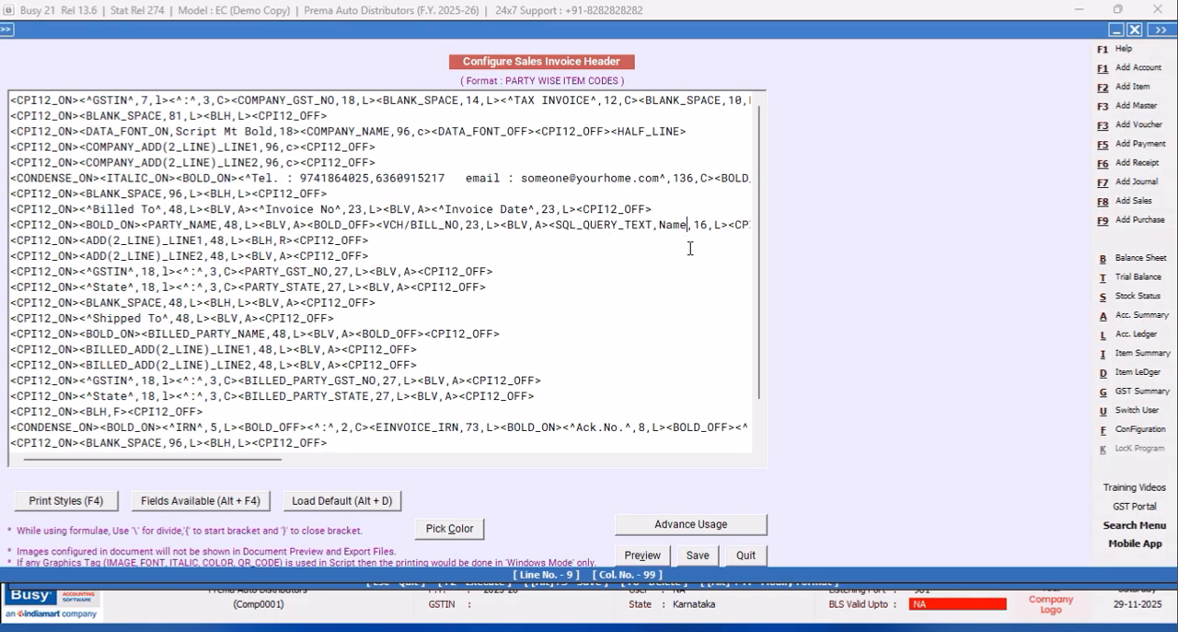
pyautogui.press('BackSpace')
pyautogui.press('BackSpace')
pyautogui.press('BackSpace')
pyautogui.press('BackSpace')
pyautogui.write('CAT')
pyautogui.press('BackSpace')
pyautogui.press('BackSpace')
pyautogui.write('23')
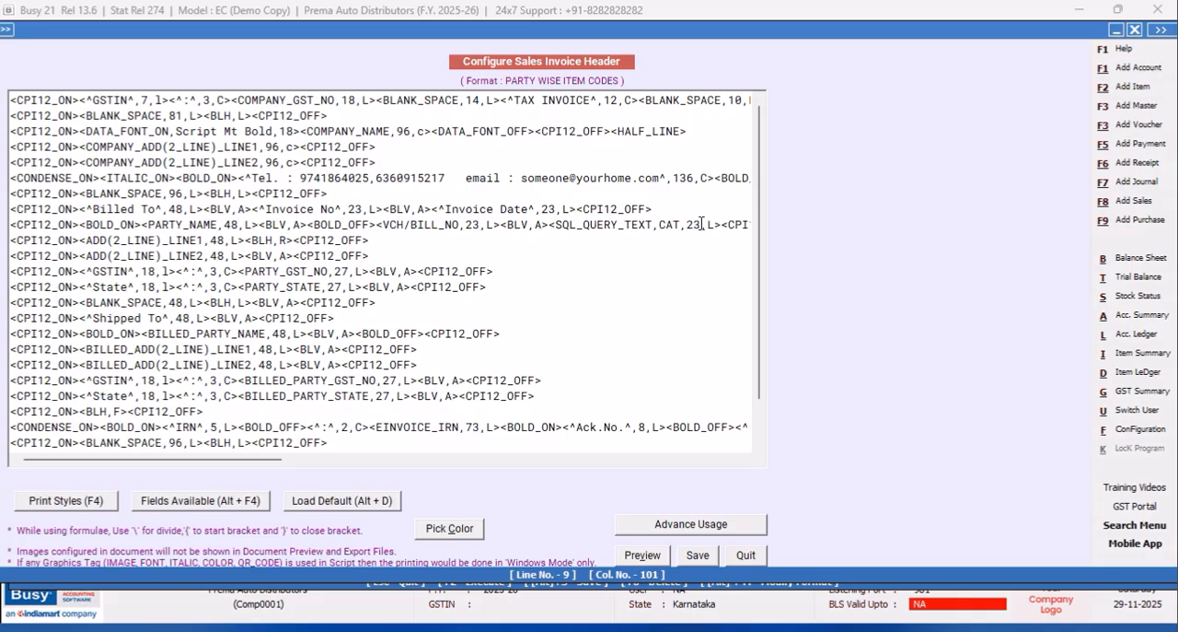
pyautogui.click(696, 554)
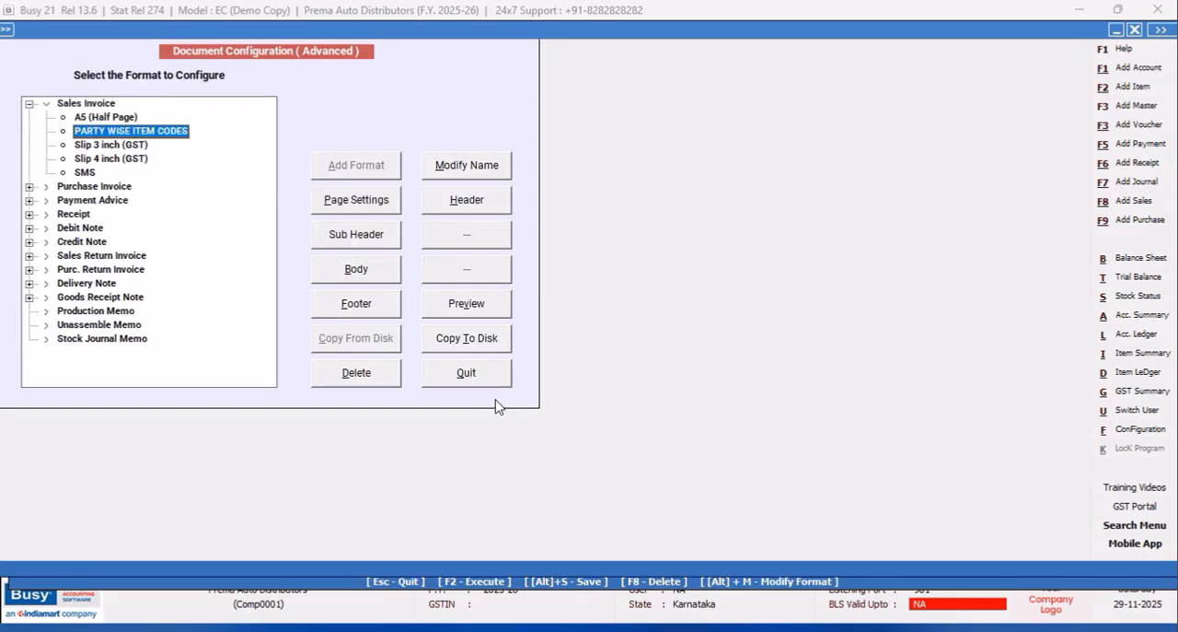
# Close the document configuration, save the CAT query again and quit the SQL Query Executor.
pyautogui.click(488, 385)
pyautogui.click(146, 256)
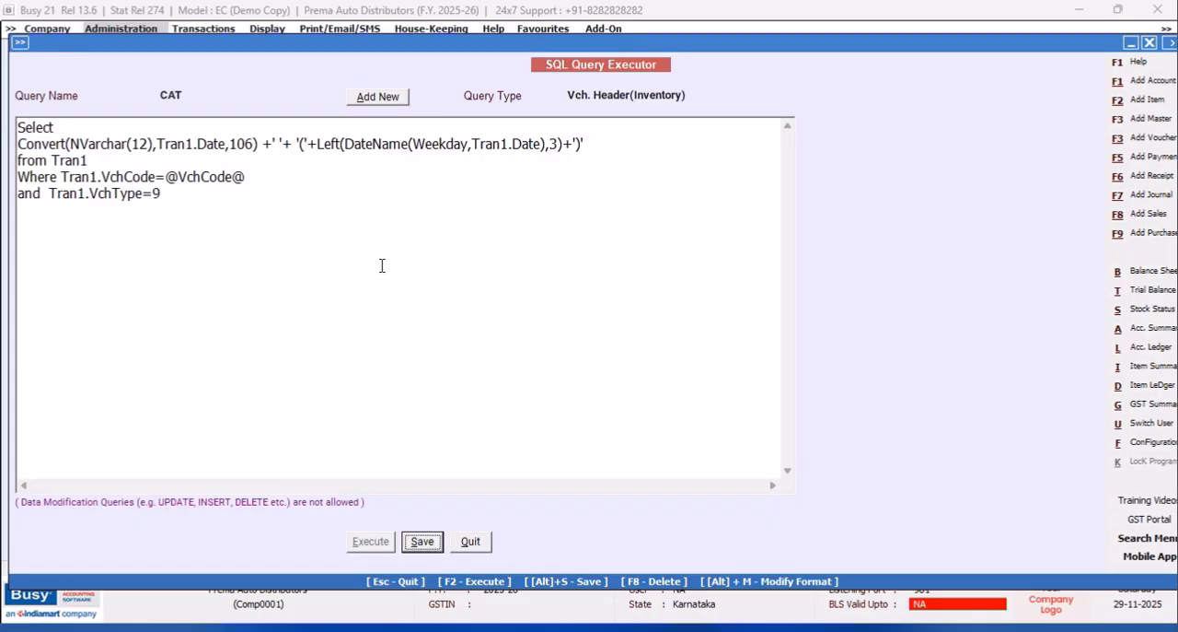
pyautogui.click(414, 543)
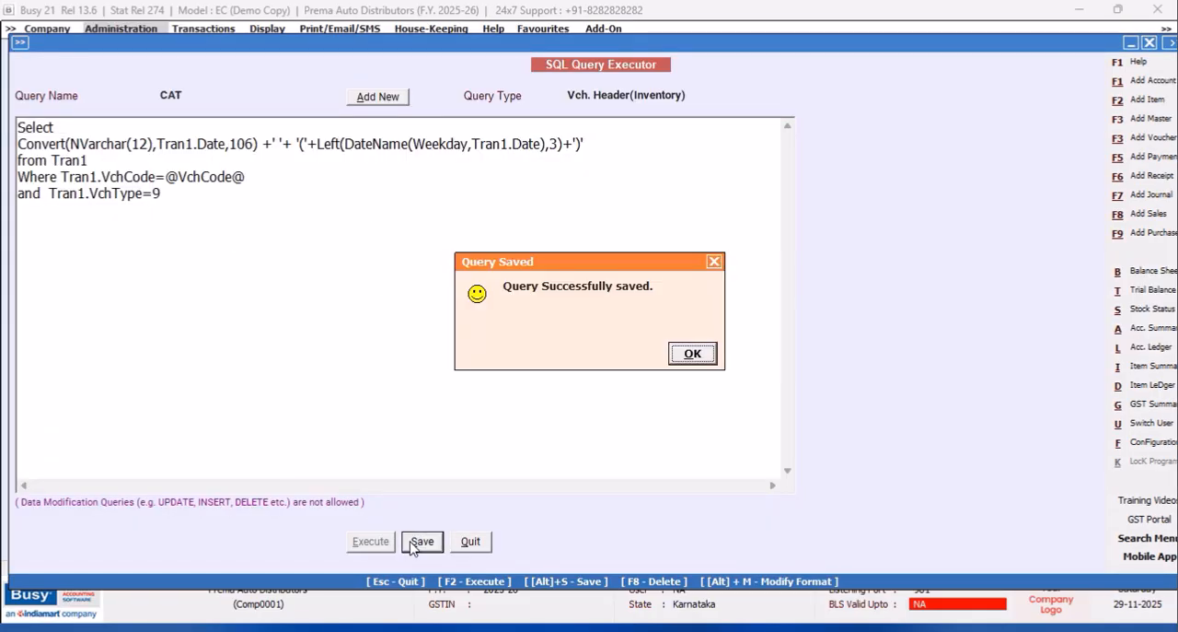
pyautogui.click(688, 353)
pyautogui.click(470, 541)
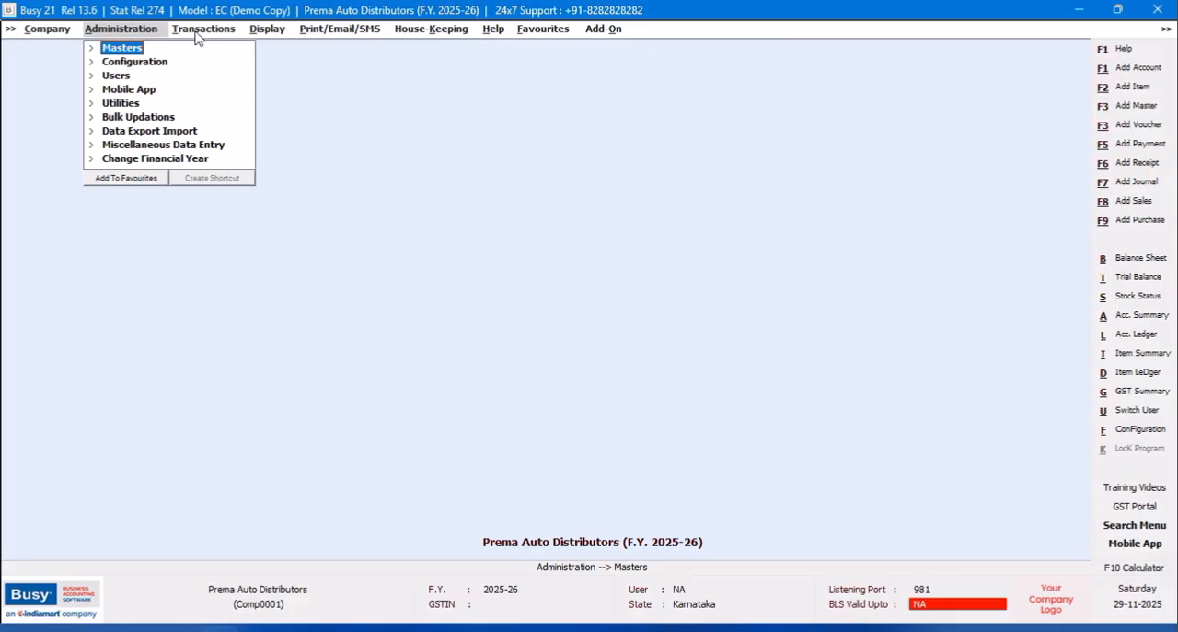
# Open sales voucher number 1 of the Main series for modification.
pyautogui.click(197, 34)
pyautogui.click(200, 46)
pyautogui.click(220, 73)
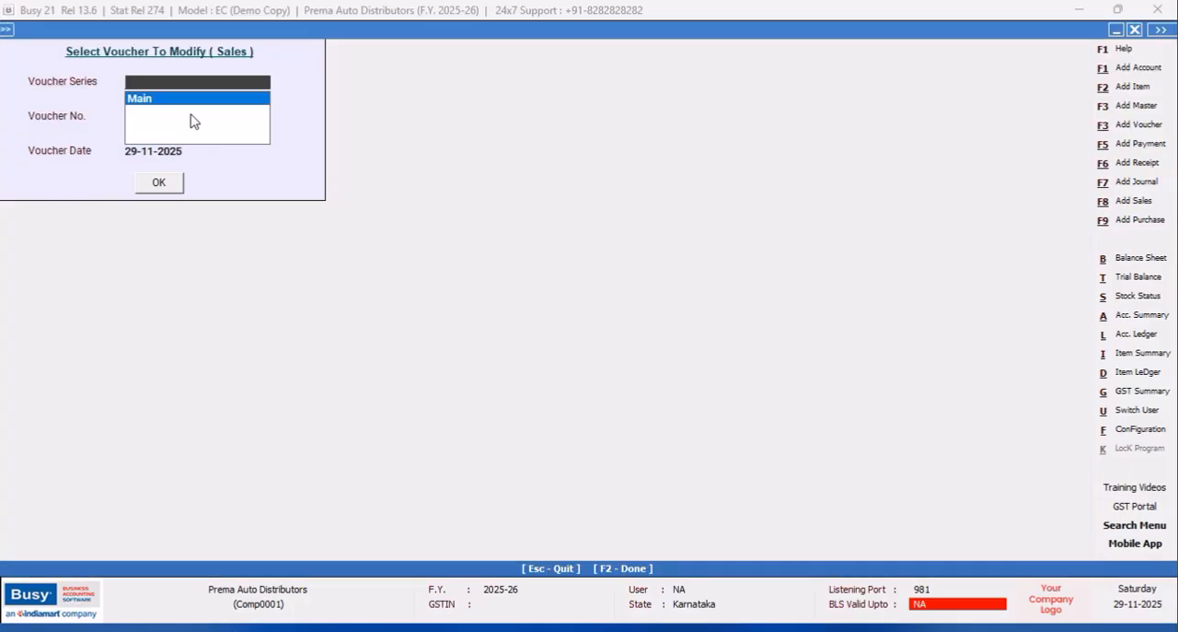
pyautogui.click(165, 101)
pyautogui.click(158, 182)
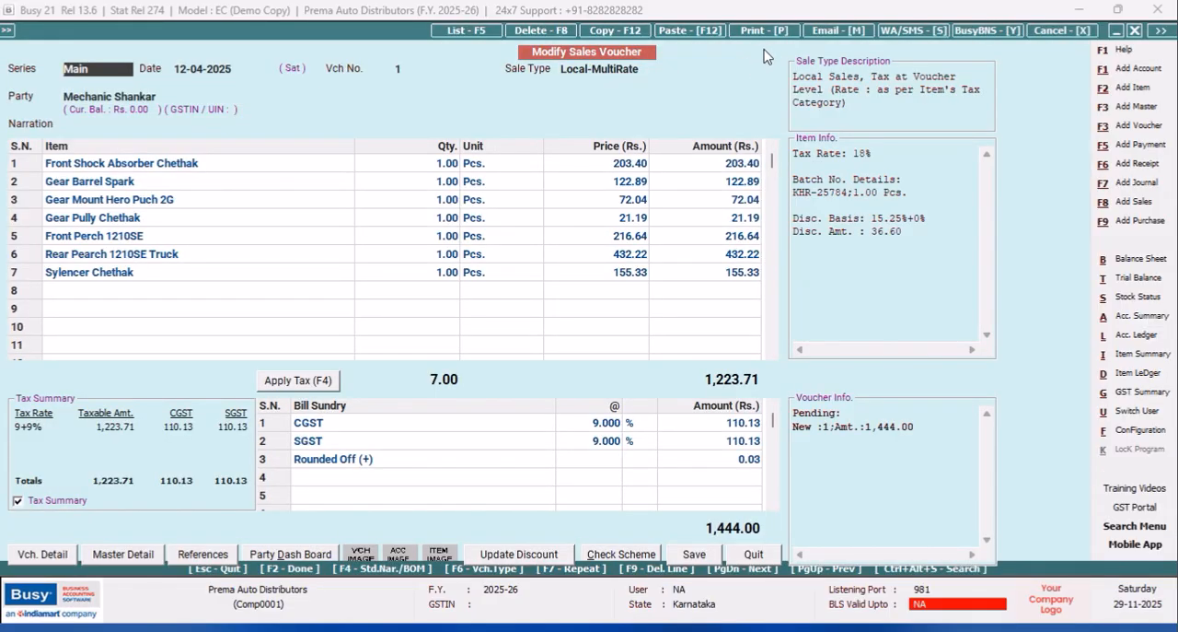
# Preview the sales invoice printout to check the invoice date, and close the preview and the voucher selection.
pyautogui.click(764, 30)
pyautogui.click(672, 358)
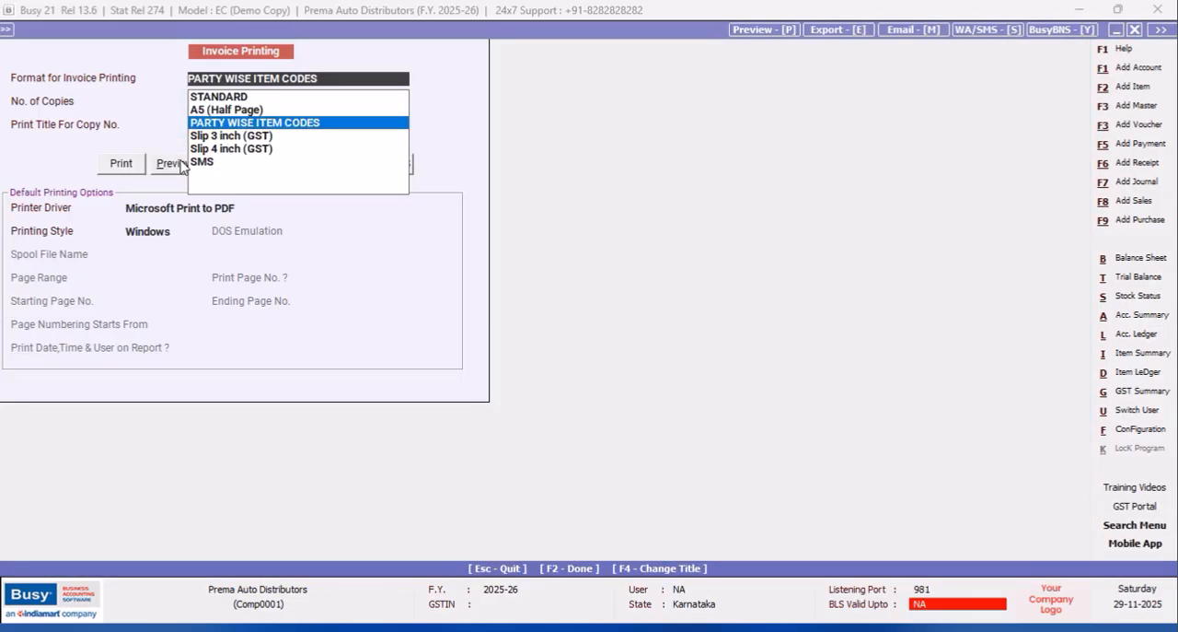
pyautogui.click(162, 171)
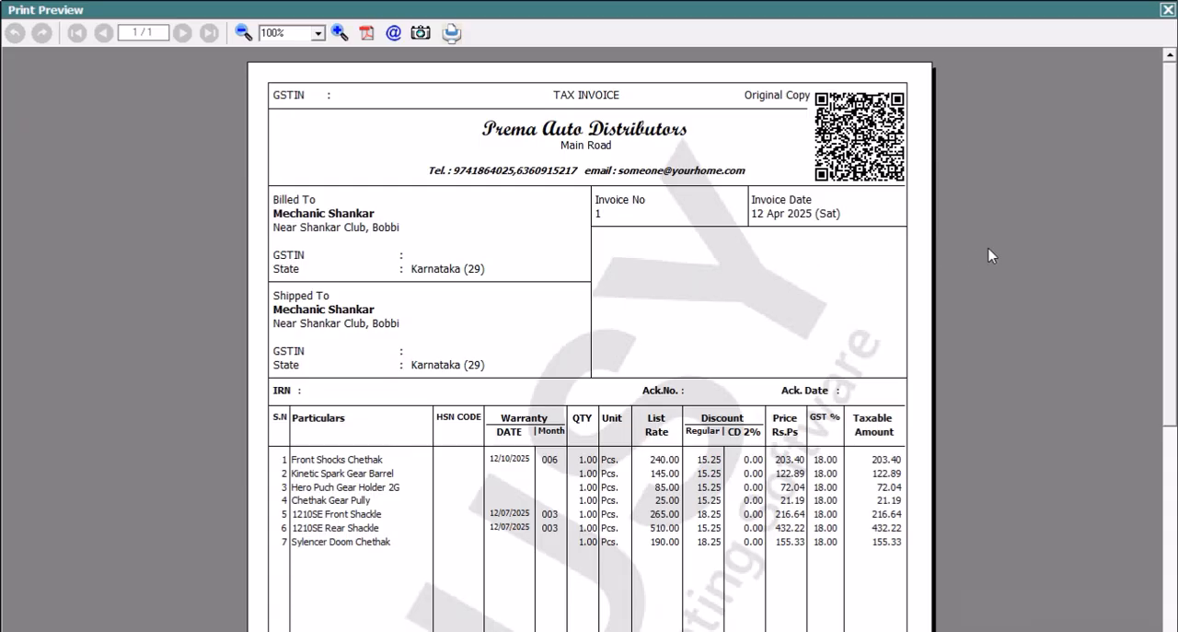
pyautogui.press('Escape')
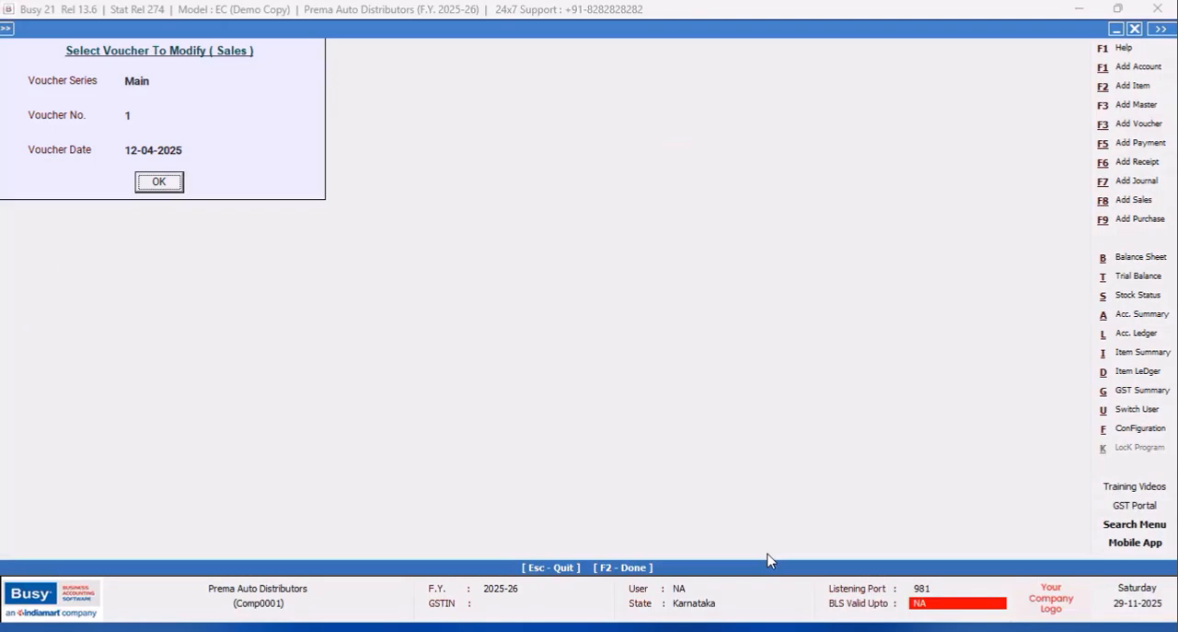
pyautogui.click(1135, 28)
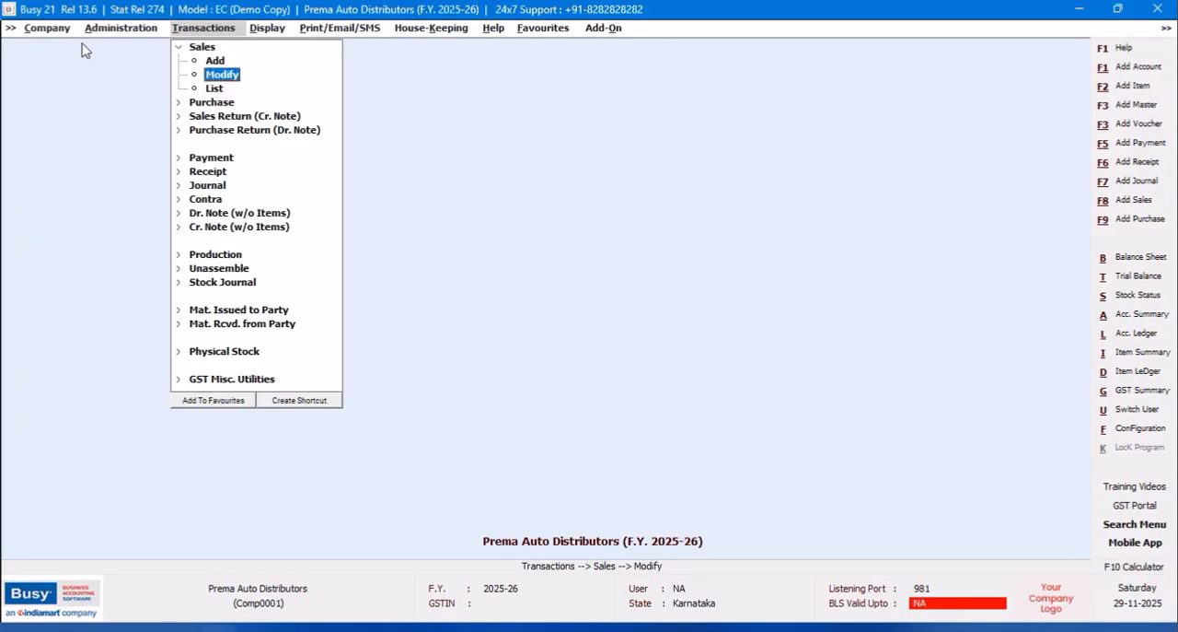
# Find the accounts matching MECHA in the account master and open the first mechanic's account for modification.
pyautogui.click(107, 34)
pyautogui.click(121, 46)
pyautogui.click(138, 60)
pyautogui.click(151, 89)
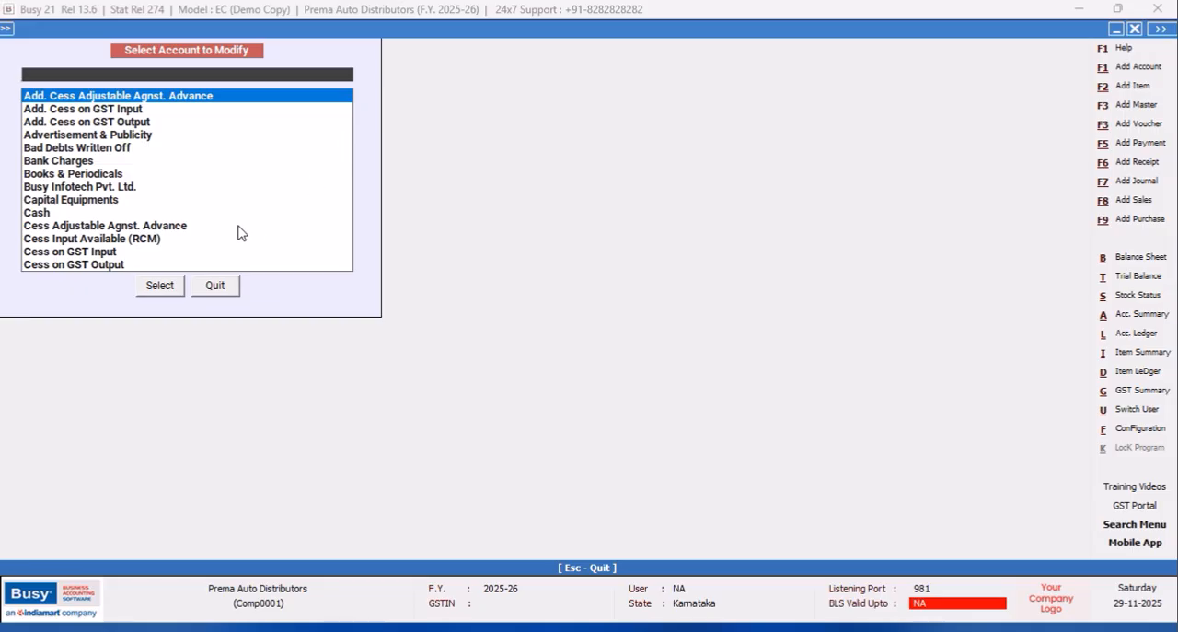
pyautogui.write('MECHA')
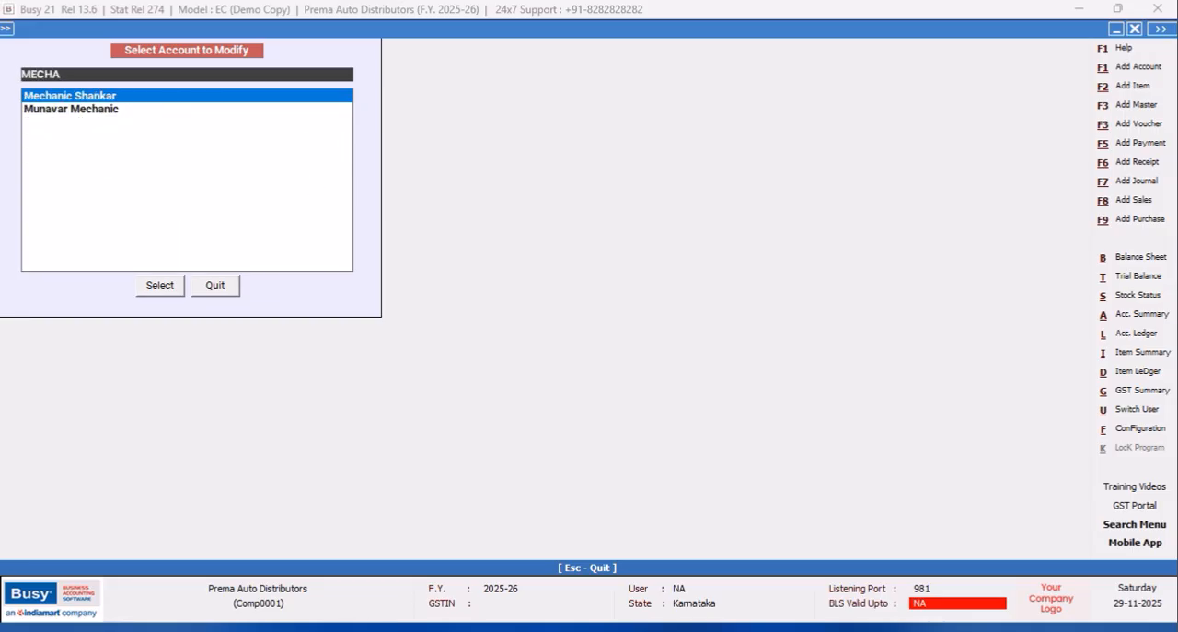
pyautogui.press('Return')
pyautogui.click(159, 285)
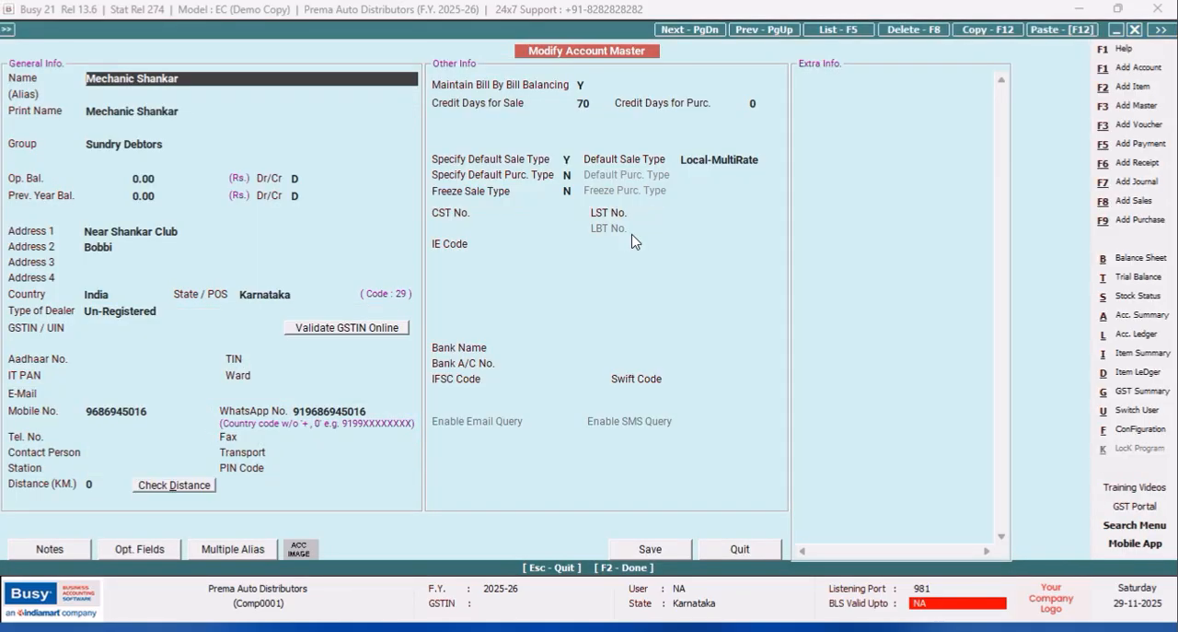
# Set the account's credit days for sale to 7 and save the account.
pyautogui.click(589, 104)
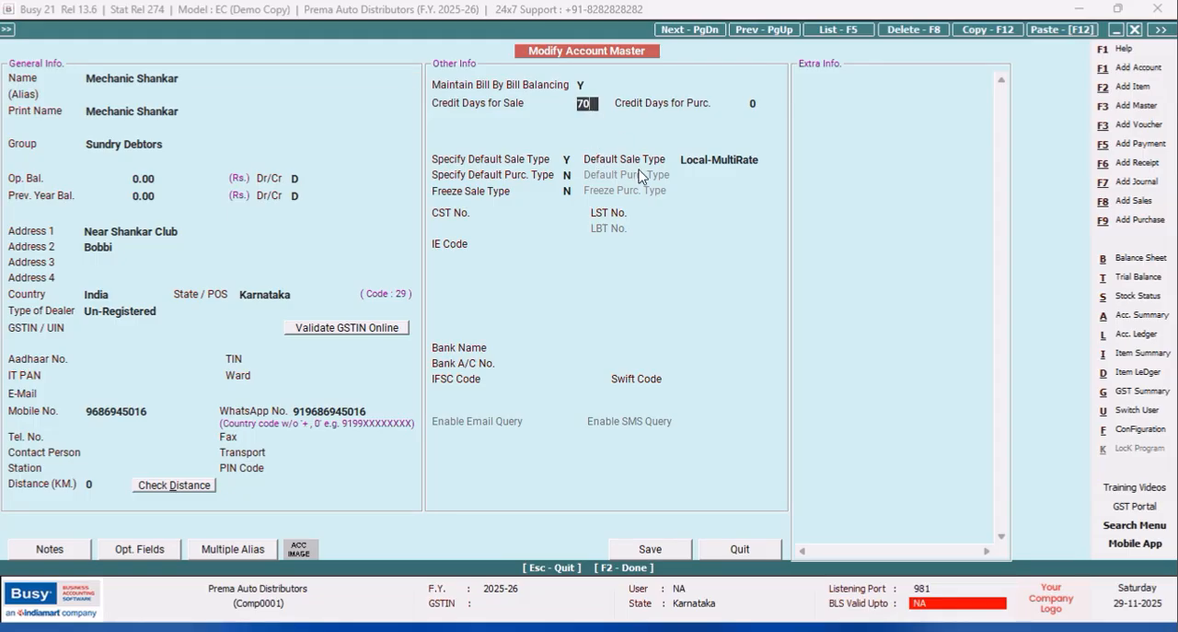
pyautogui.press('Return')
pyautogui.click(652, 548)
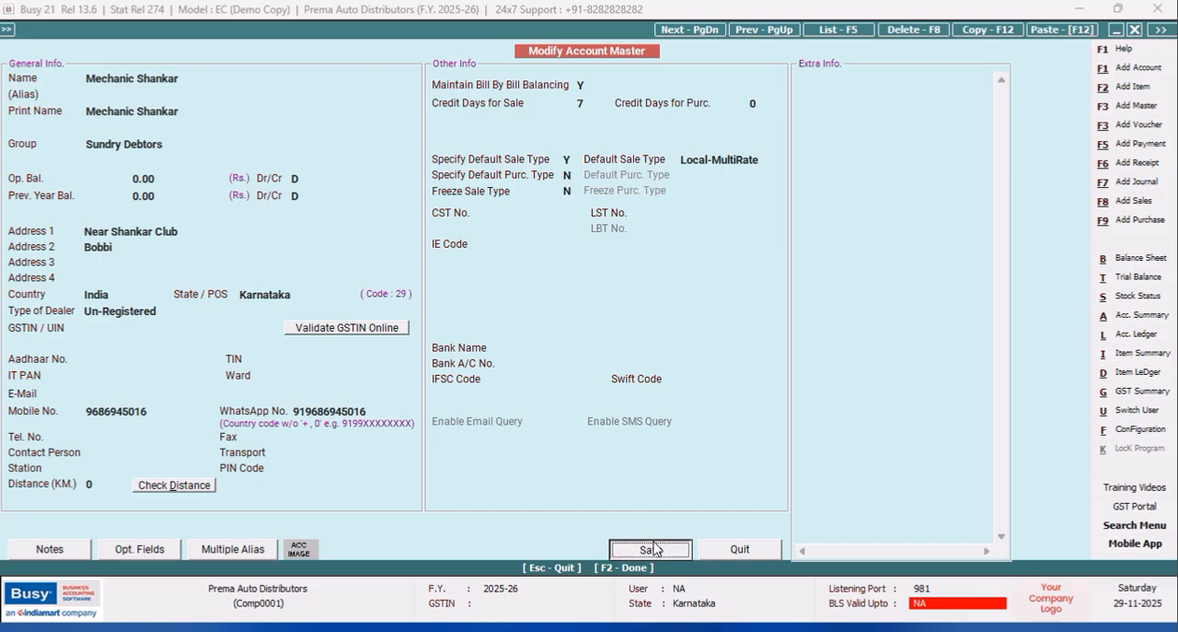
pyautogui.click(635, 357)
pyautogui.click(635, 357)
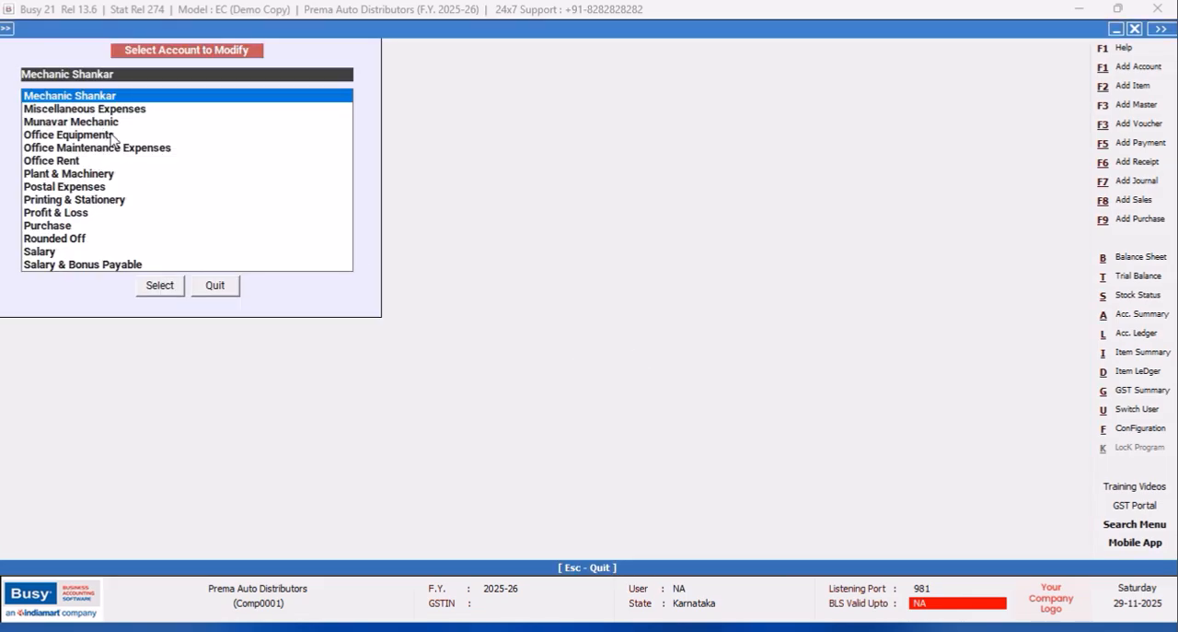
# Open the other mechanic's account to check its credit days for sale, and quit the account modification.
pyautogui.click(103, 123)
pyautogui.click(155, 288)
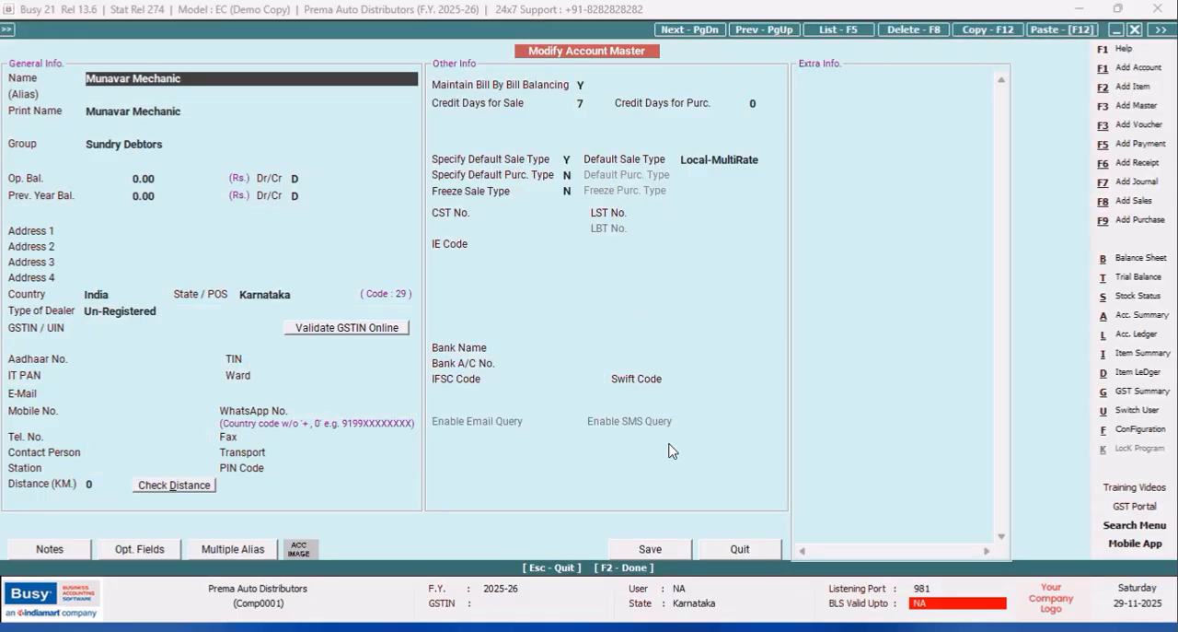
pyautogui.click(740, 550)
pyautogui.click(216, 286)
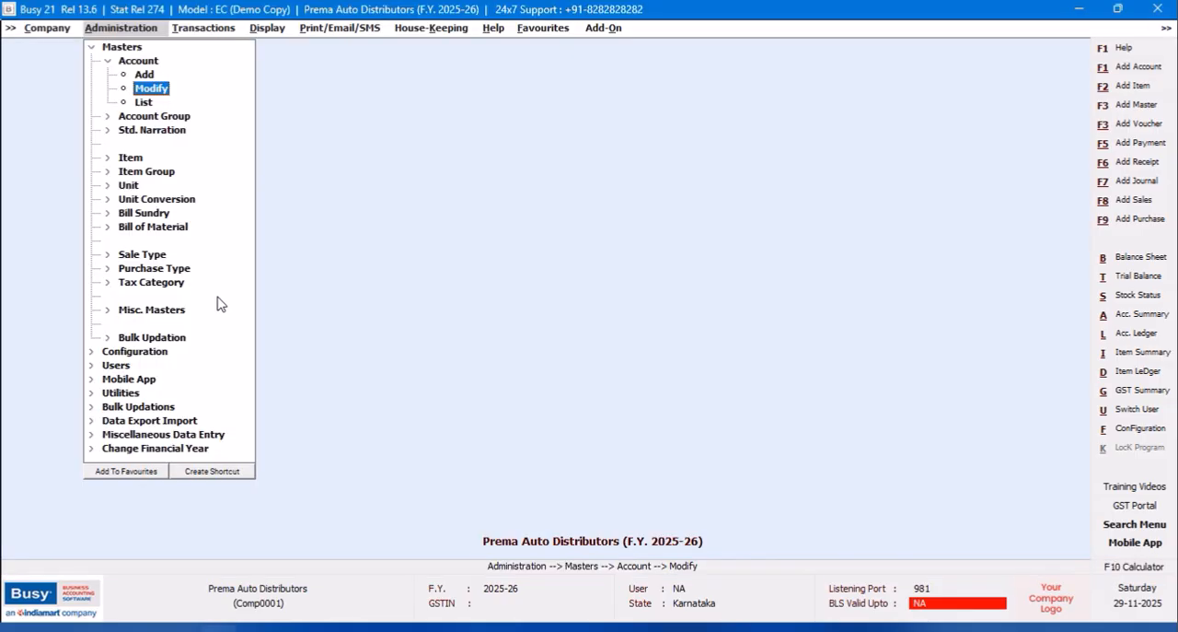
# Open the SQL Query Executor and add a new query named DUE DATE without a password.
pyautogui.click(271, 31)
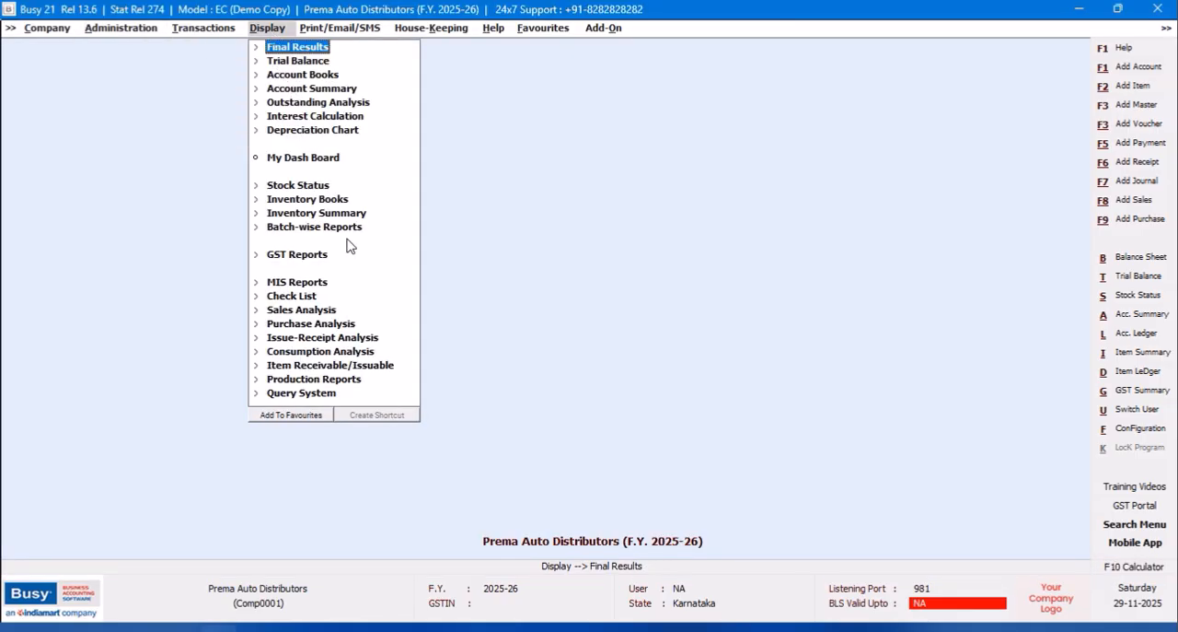
pyautogui.doubleClick(1091, 603)
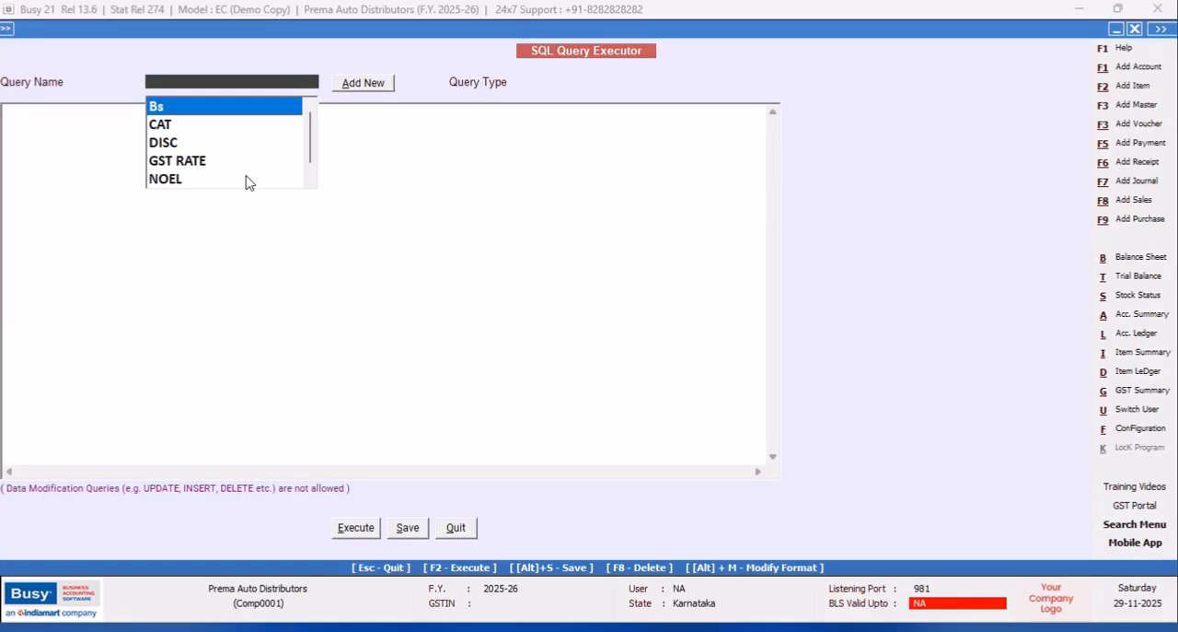
pyautogui.click(352, 86)
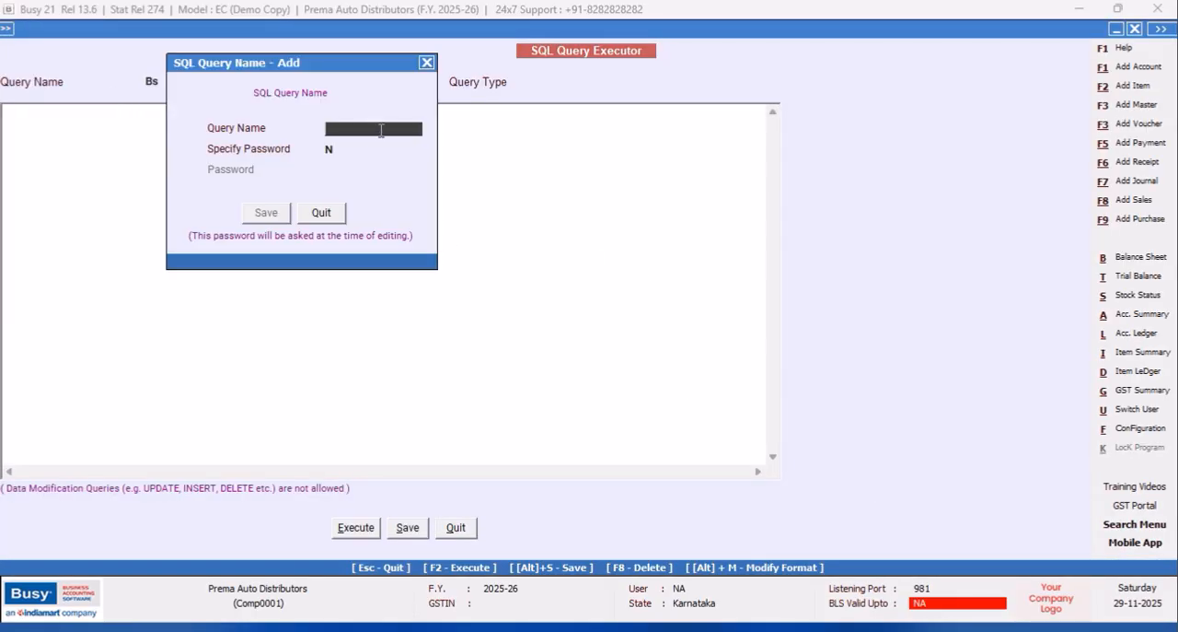
pyautogui.write('DUE DATE')
pyautogui.click(272, 216)
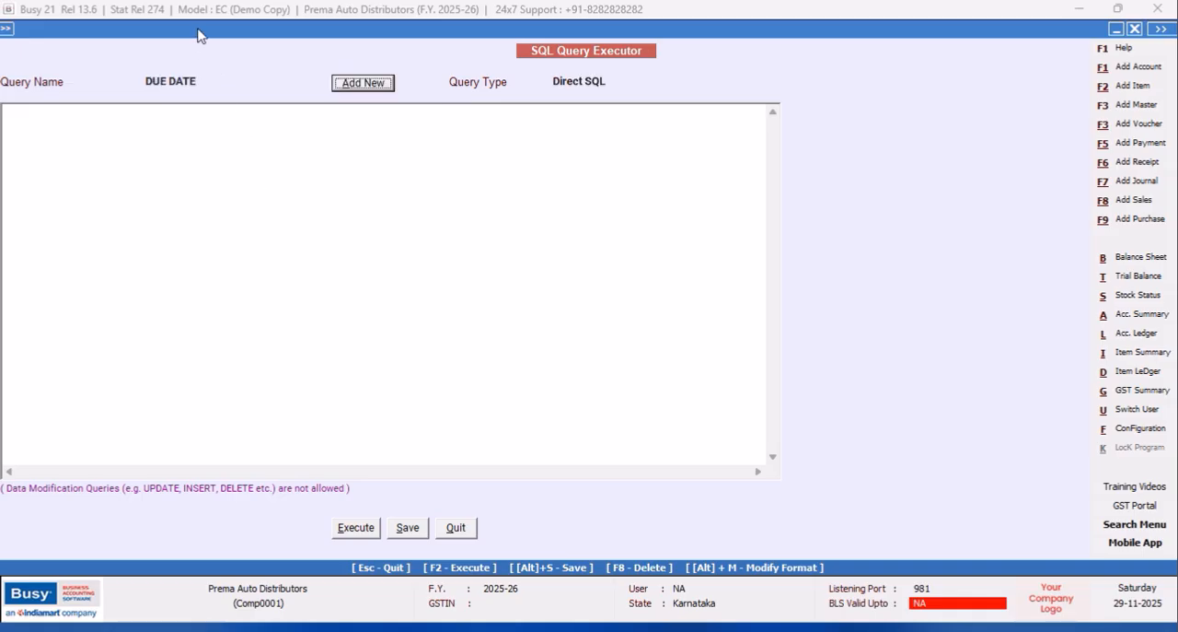
pyautogui.click(40, 119)
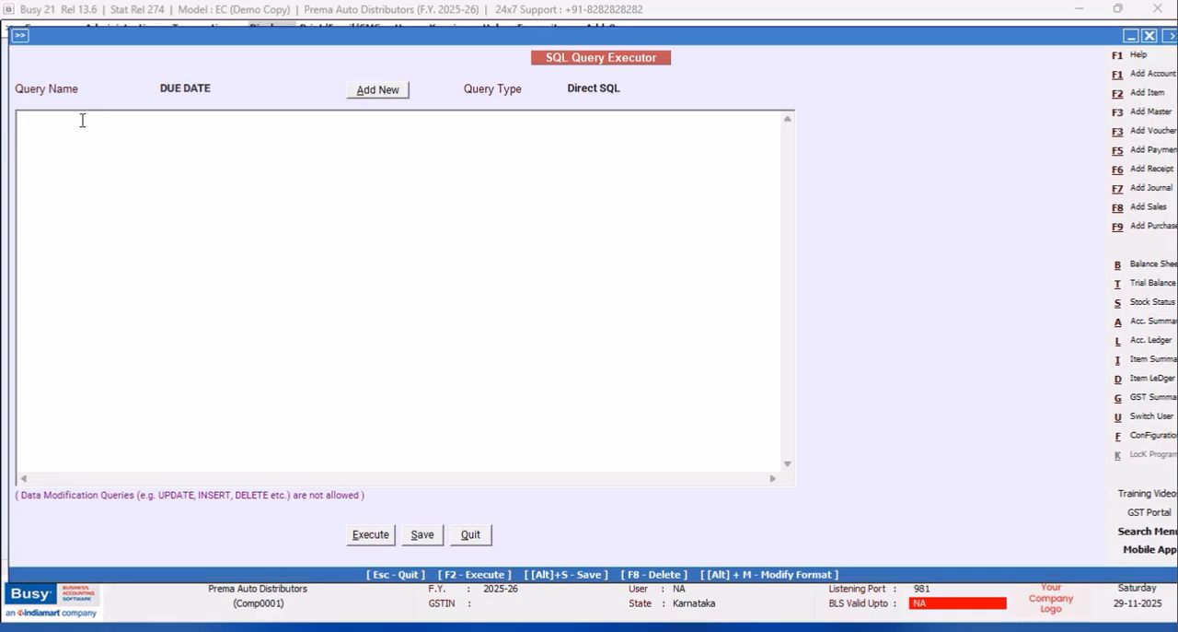
pyautogui.write('This query could be writte')
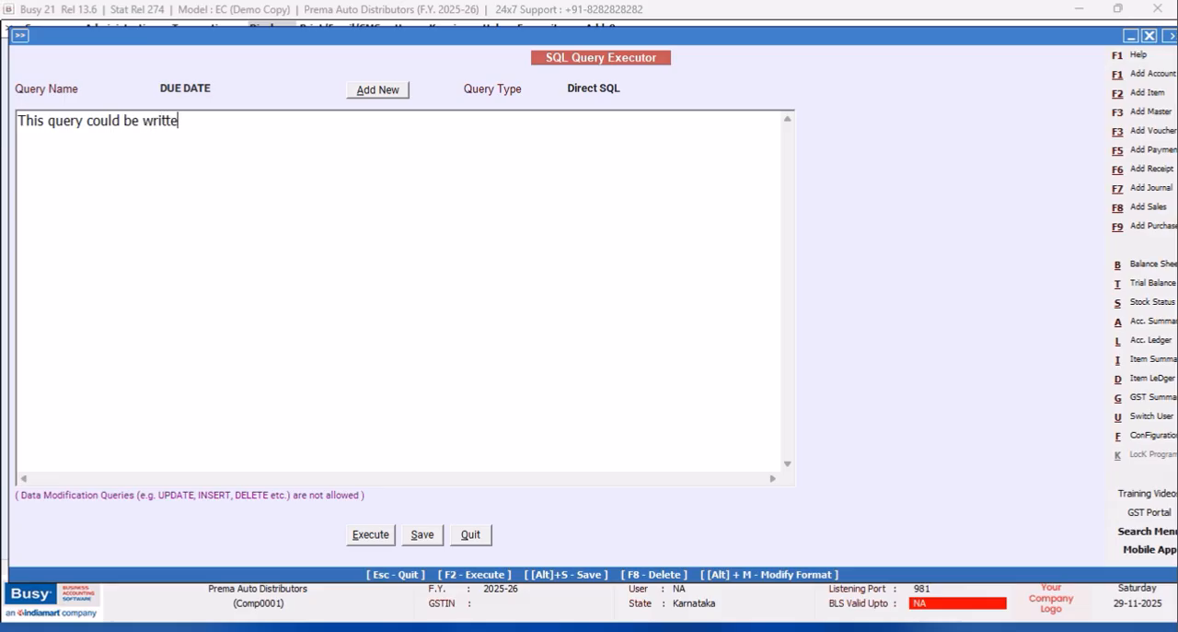
pyautogui.write('n 2 or more types')
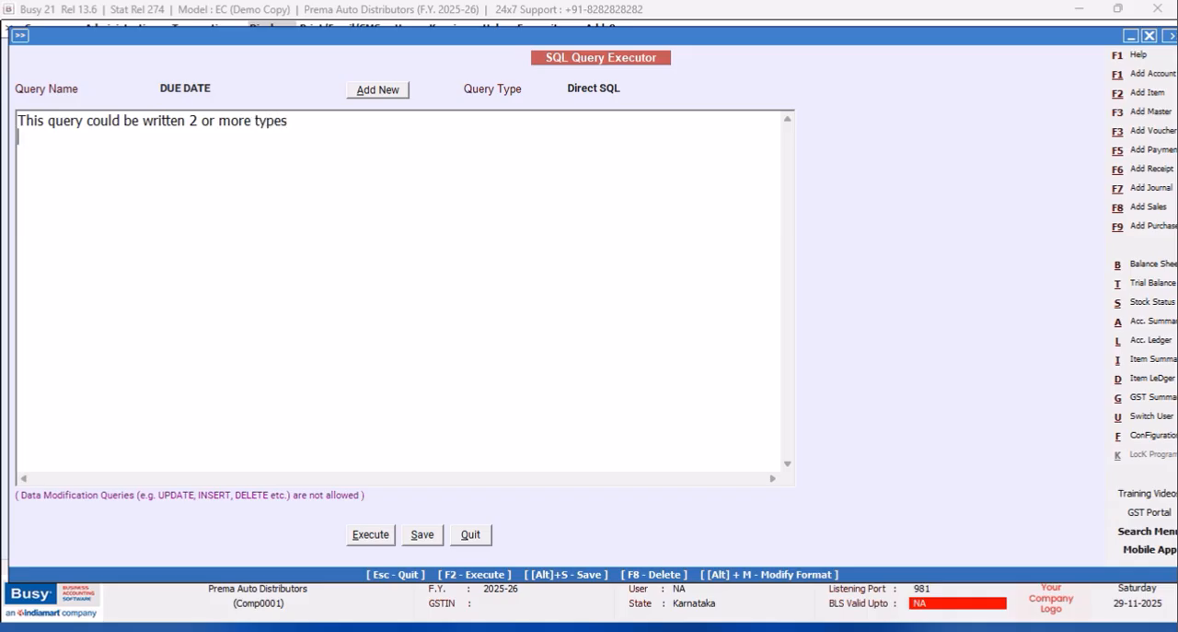
pyautogui.write('I do no')
pyautogui.write('wo in')
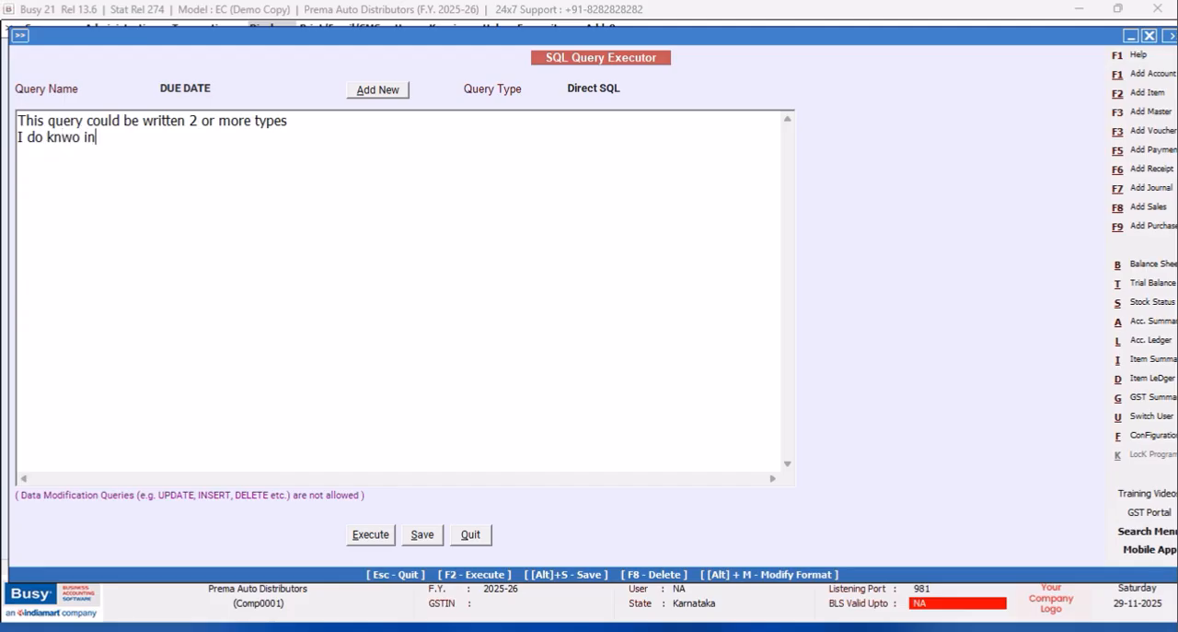
pyautogui.press('BackSpace')
pyautogui.press('BackSpace')
pyautogui.write('ow how to write it')
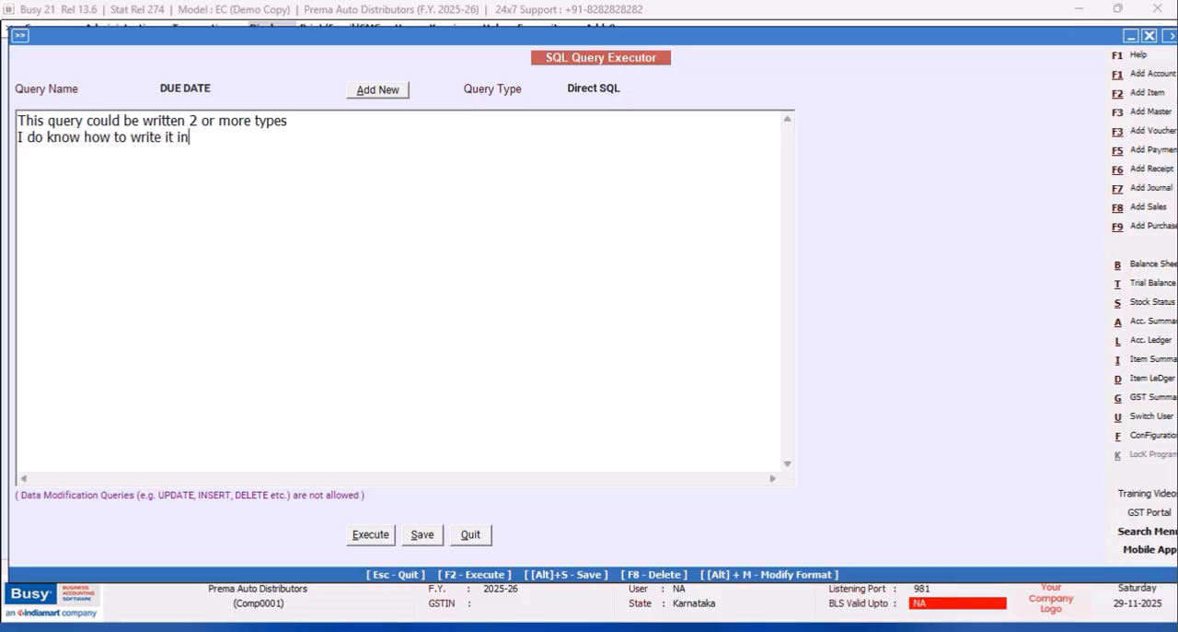
pyautogui.write(' in 2 methods but i will show')
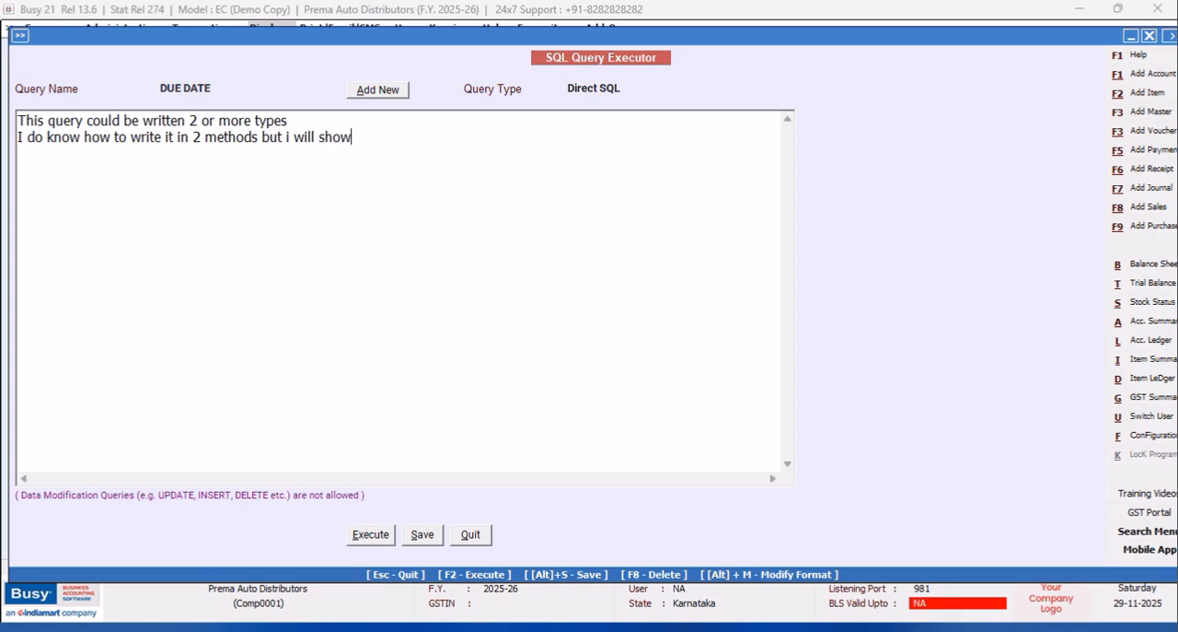
pyautogui.write(' only one method here which is')
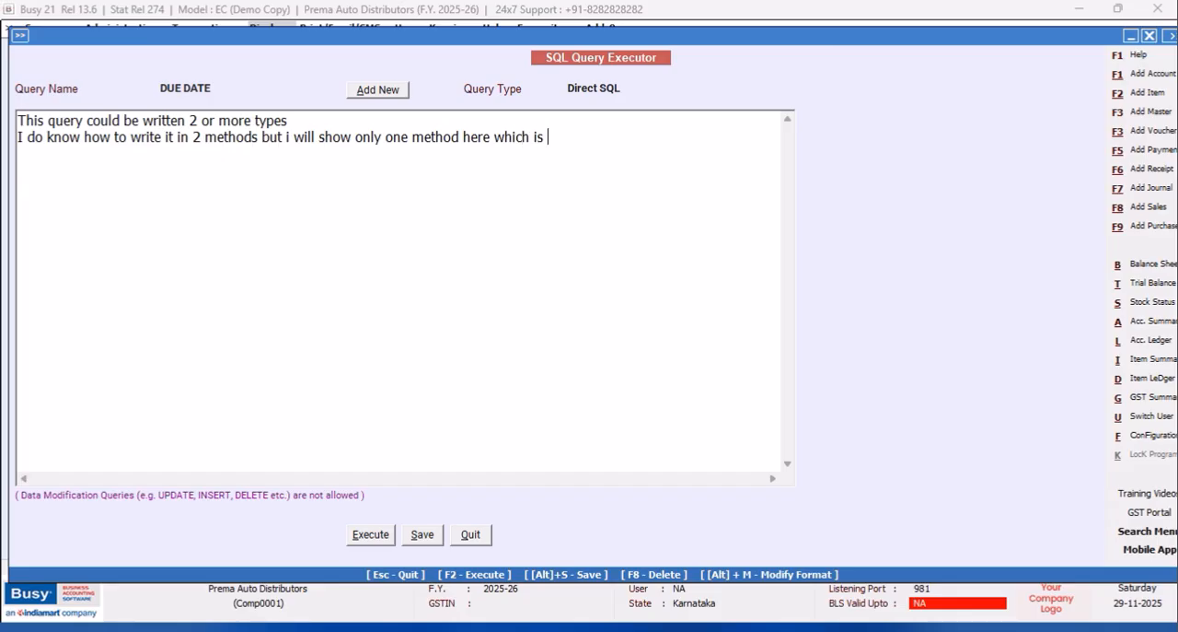
pyautogui.write(' also eas')
pyautogui.moveTo(22, 120); pyautogui.dragTo(631, 158)
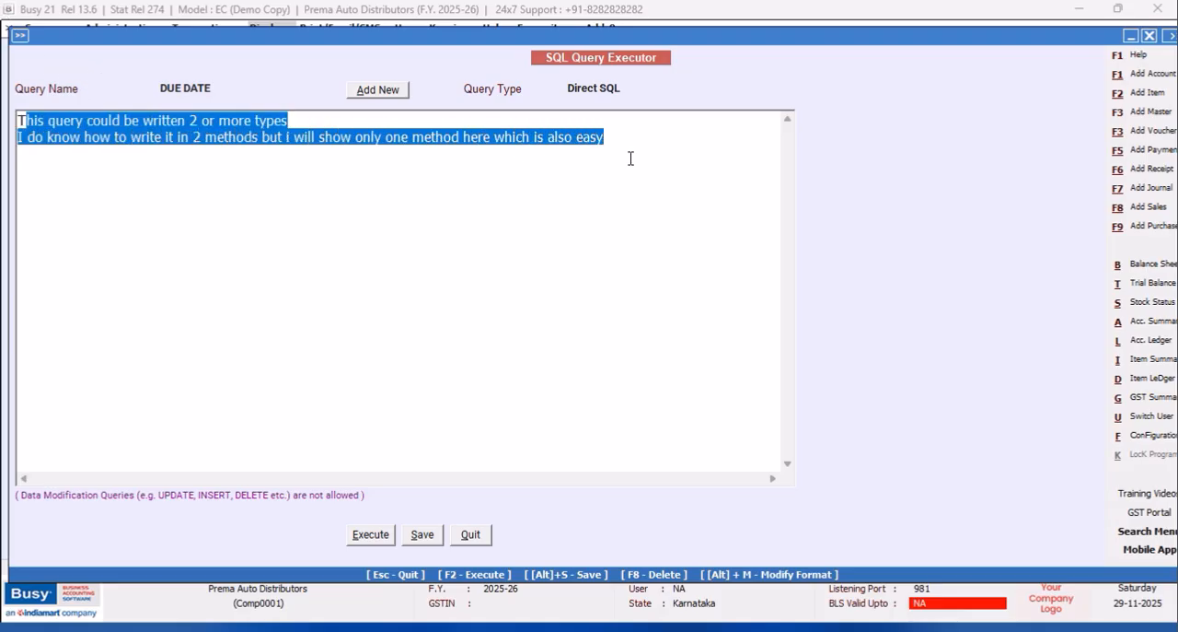
pyautogui.press('BackSpace')
pyautogui.press('BackSpace')
# Write the DUE DATE query as Select Tran3.DueDate from Tran3 Where Tran3.VchType=9.
pyautogui.write('Se')
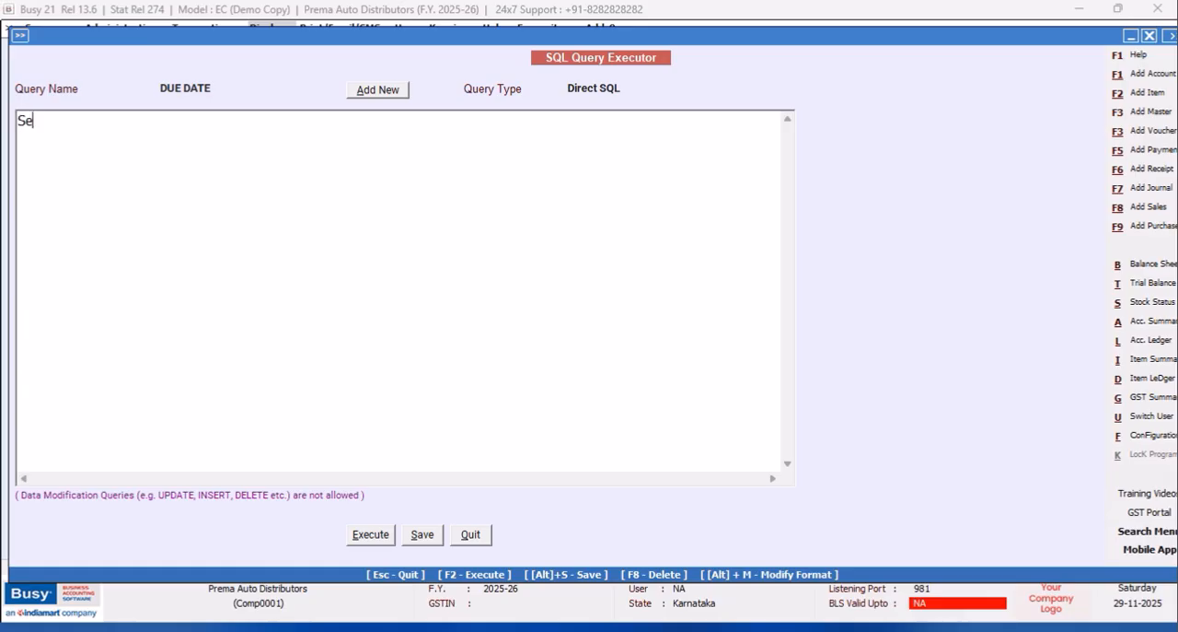
pyautogui.write('lect Tran')
pyautogui.write('3.D')
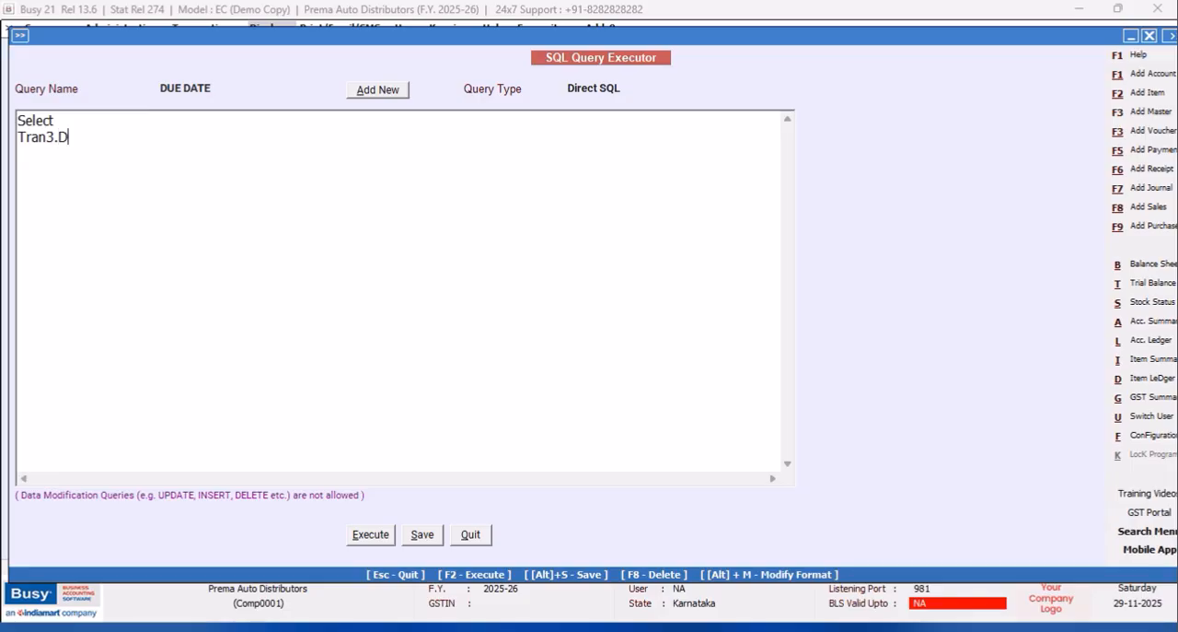
pyautogui.write('ueDate')
pyautogui.press('Return')
pyautogui.write('from Tran3 ')
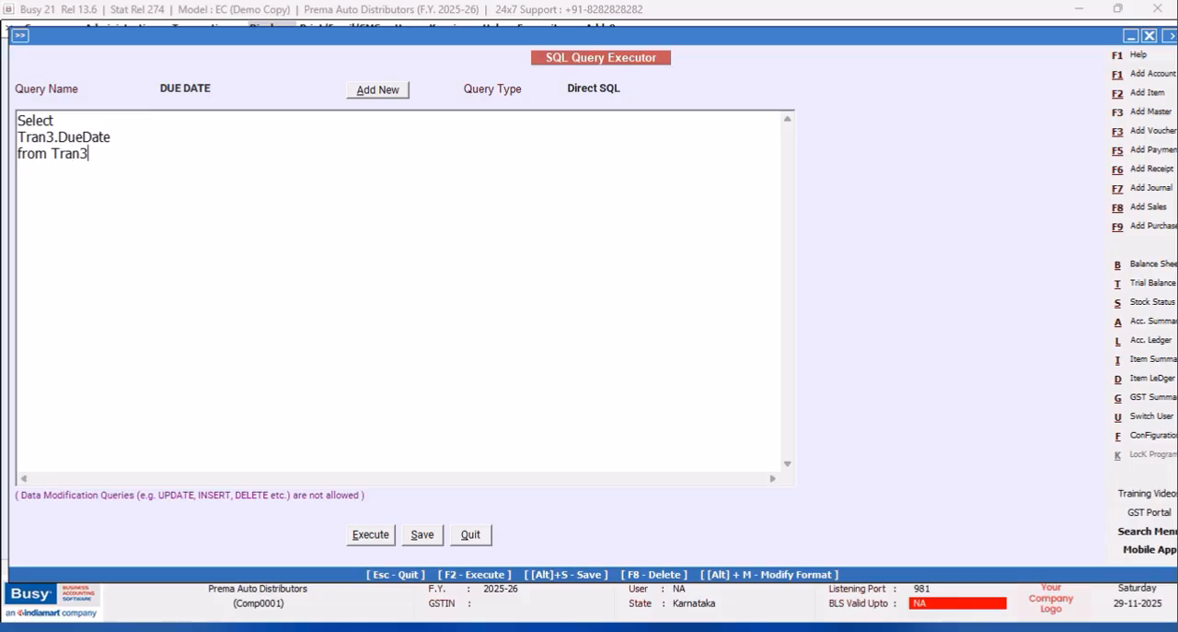
pyautogui.write('Where Tran3.')
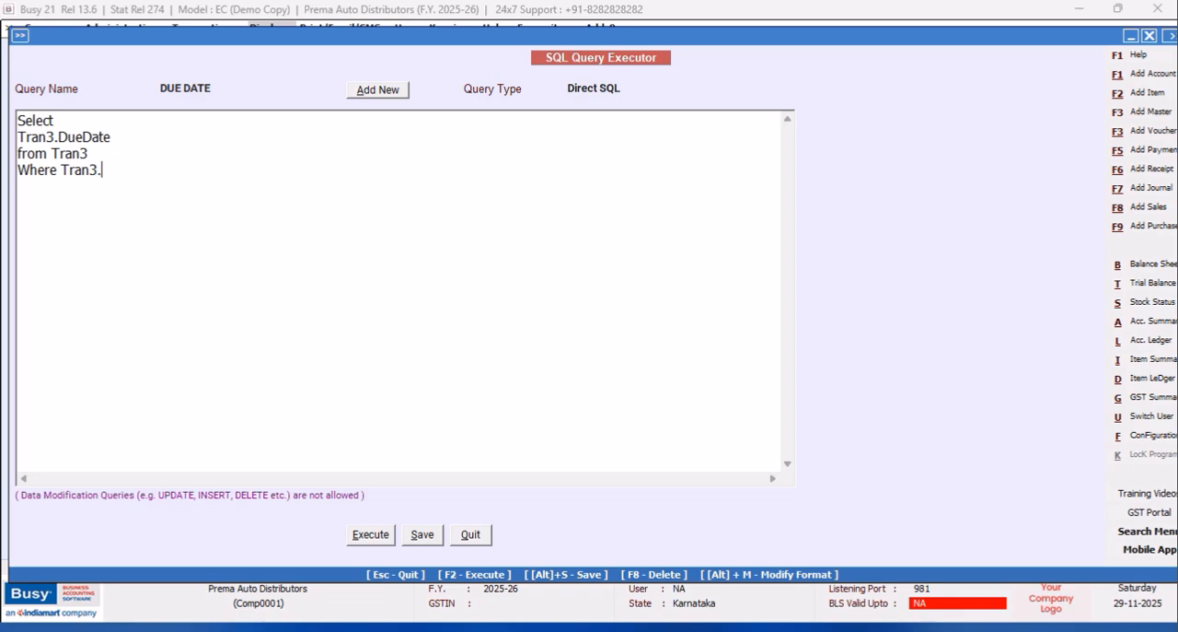
pyautogui.write('VchType=9')
# Execute the query to check the listed due dates, and close the result report.
pyautogui.click(376, 533)
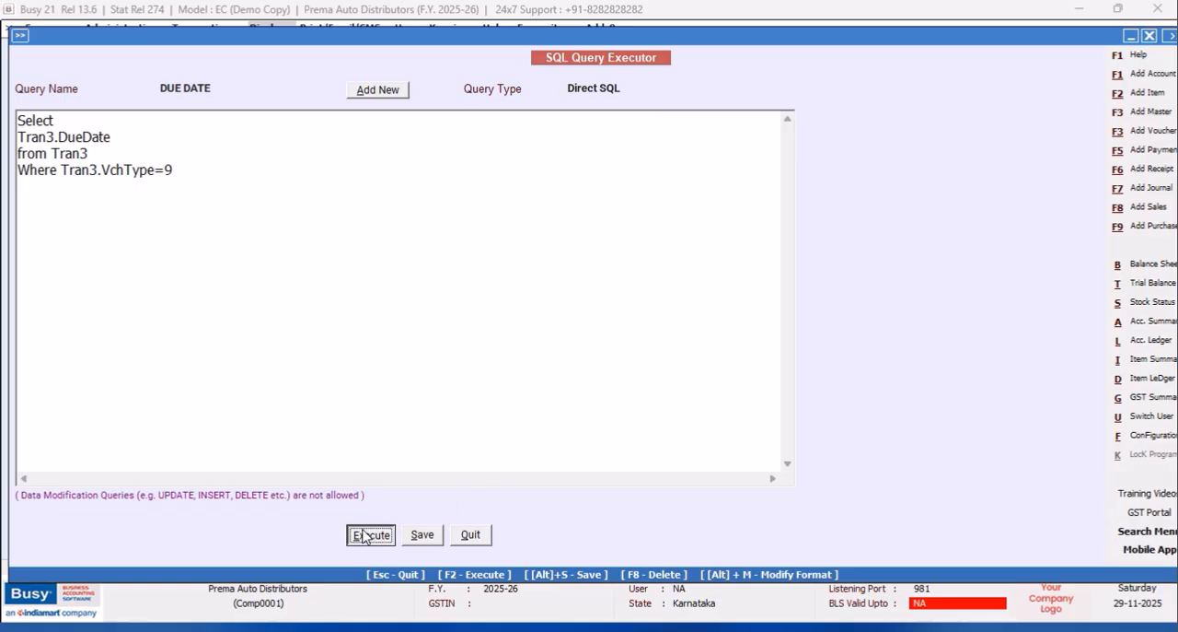
pyautogui.click(707, 353)
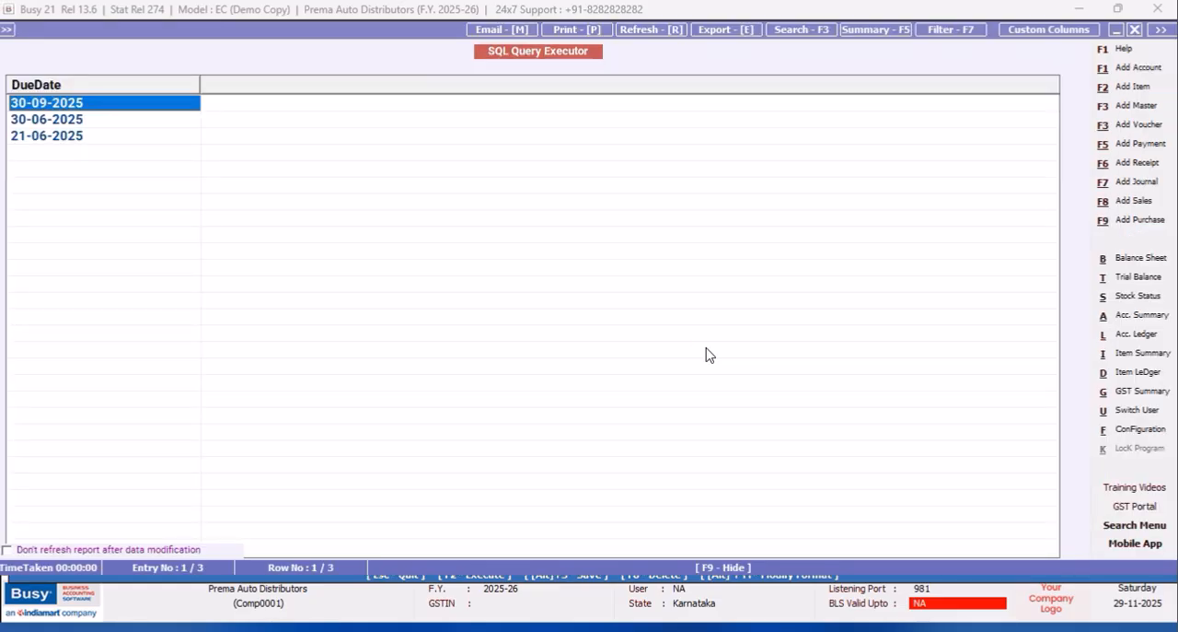
pyautogui.click(1135, 29)
# Add DateName(WeekDay,Tran3.DueDate) as a second column after Tran3.DueDate in the query.
pyautogui.click(129, 137)
pyautogui.write(',')
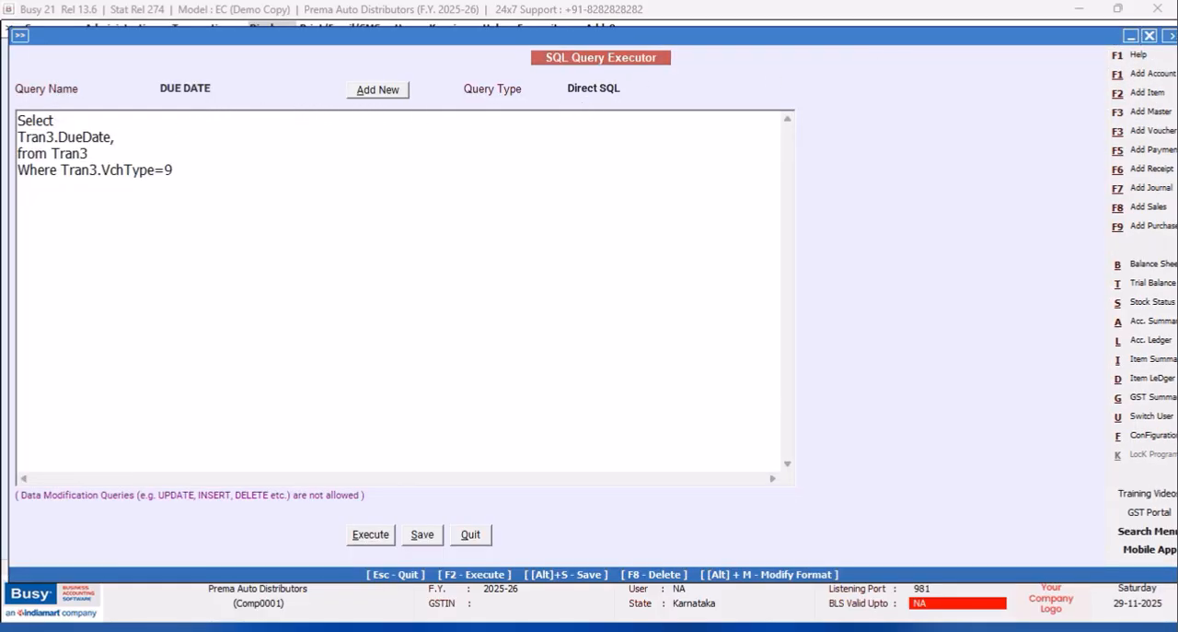
pyautogui.write('Date')
pyautogui.write('Name(WeekDat')
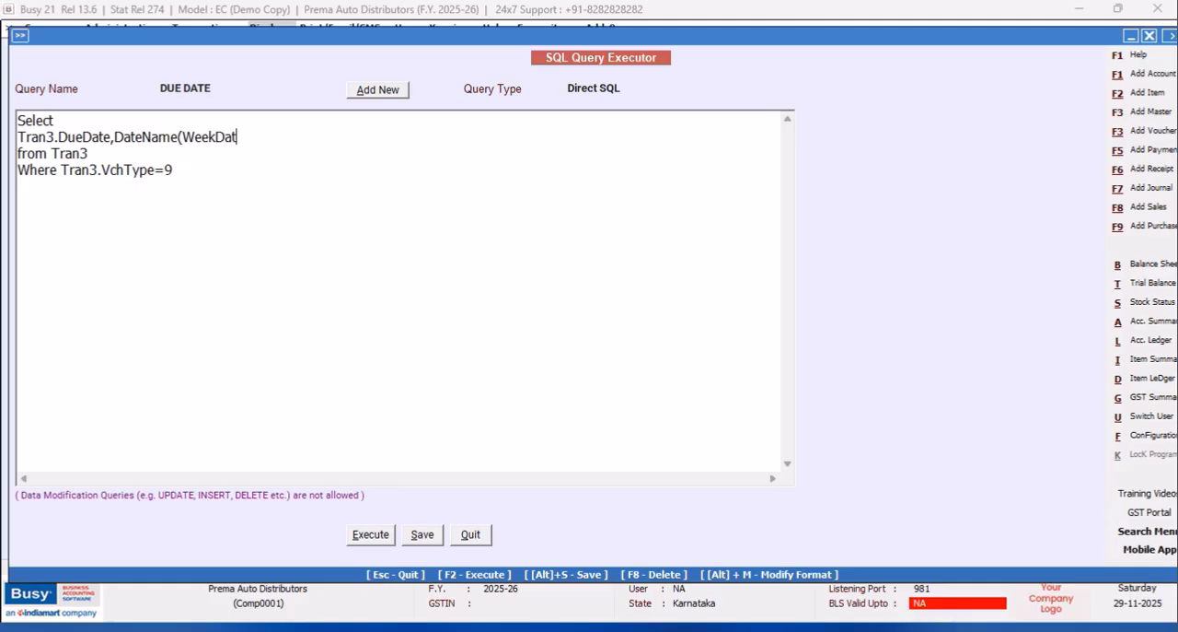
pyautogui.write('eay')
pyautogui.press('BackSpace')
pyautogui.press('BackSpace')
pyautogui.write('ay,Tran3')
pyautogui.press('BackSpace')
pyautogui.press('BackSpace')
pyautogui.write('.DueDate')
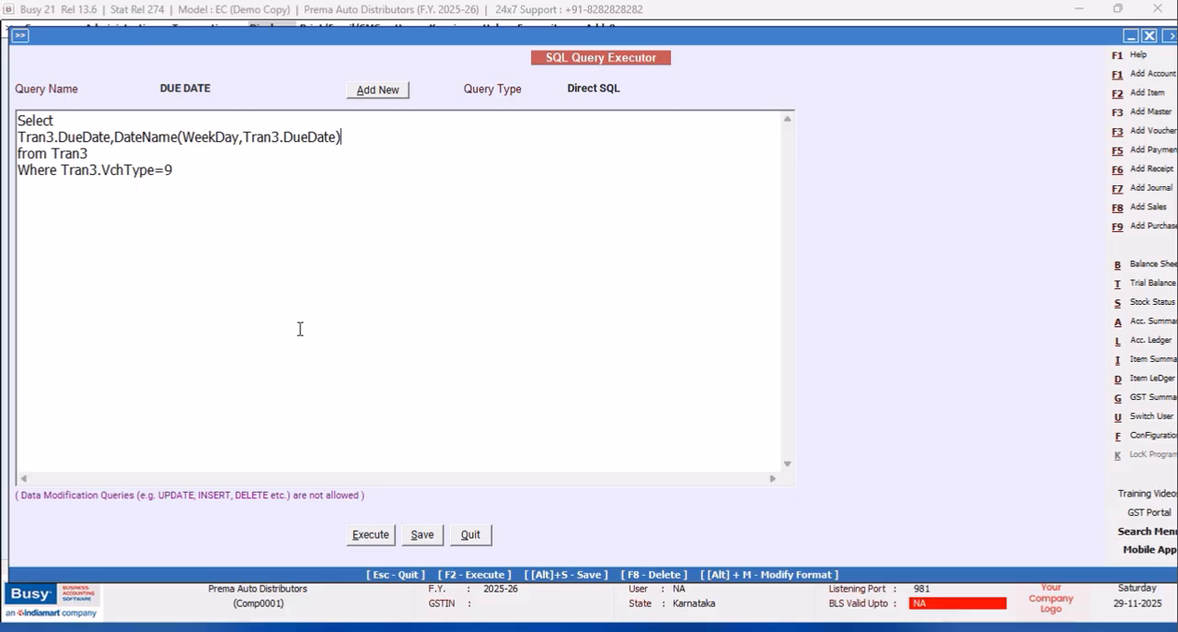
# Execute the query to check the weekday name column, and close the result report.
pyautogui.click(372, 535)
pyautogui.click(690, 354)
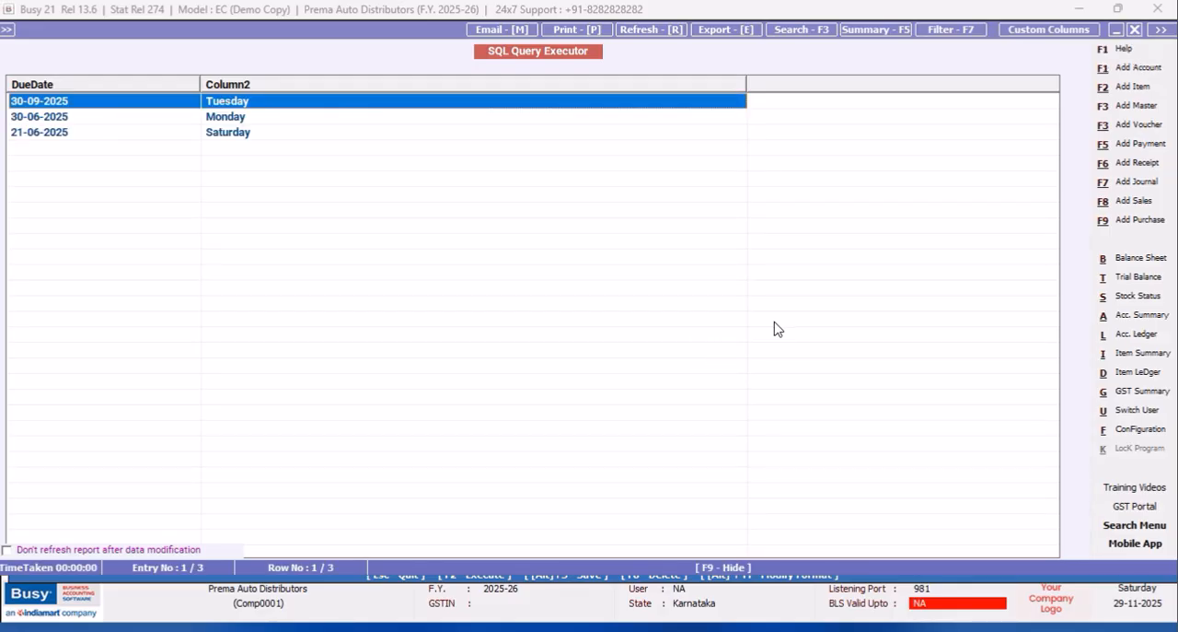
pyautogui.click(1135, 29)
# Shorten the weekday to three letters by wrapping the DateName expression as Left(DateName(WeekDay,Tran3.DueDate),3).
pyautogui.click(115, 136)
pyautogui.write('Left')
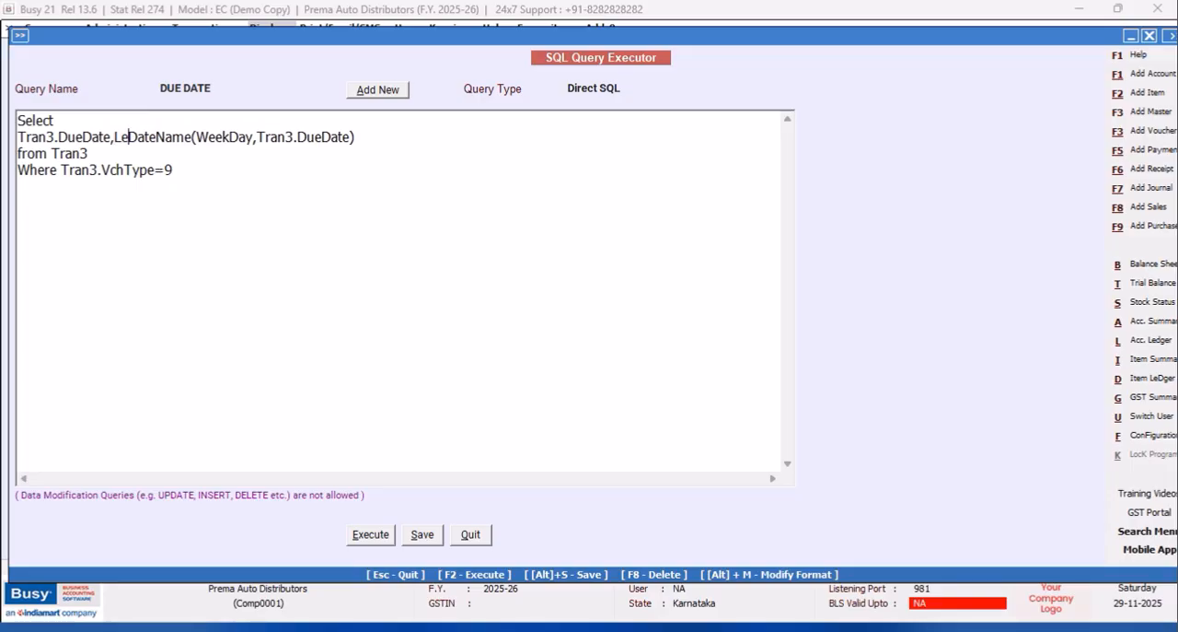
pyautogui.write('(')
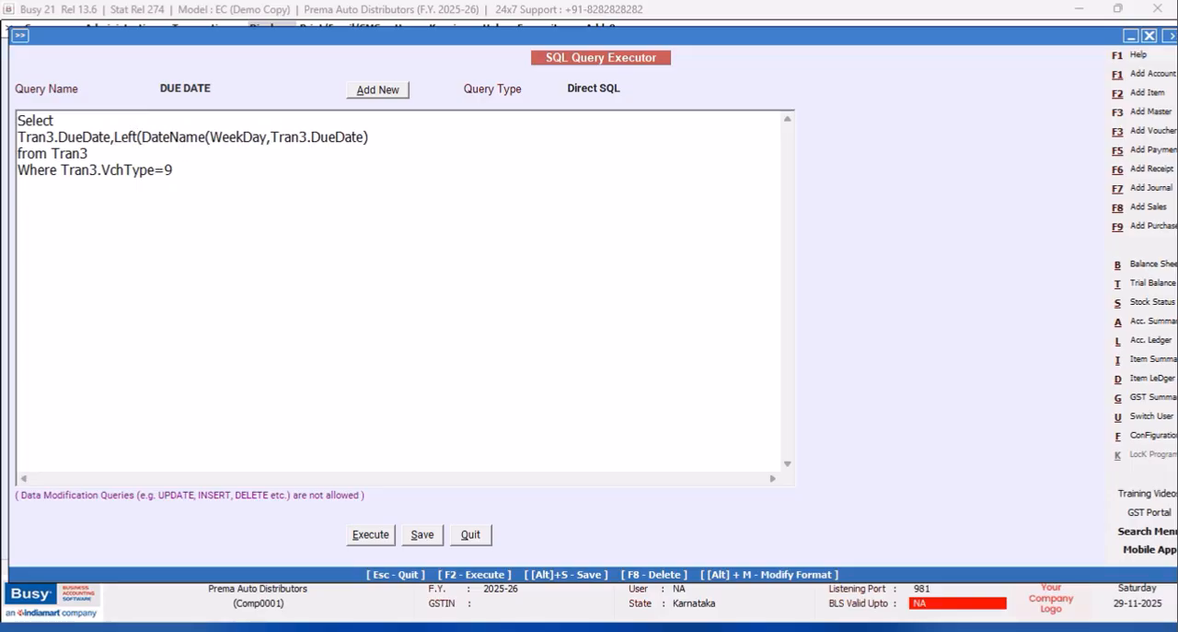
pyautogui.click(404, 138)
pyautogui.write(',3')
# Execute the query to check the shortened weekday names, and close the result report.
pyautogui.click(376, 537)
pyautogui.click(698, 350)
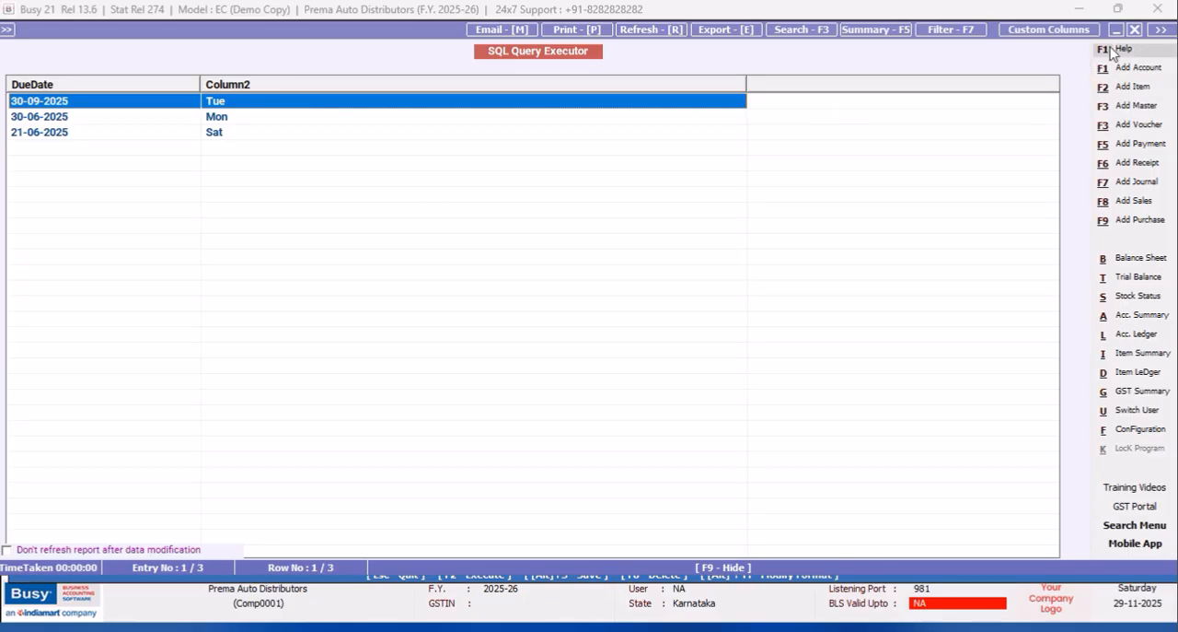
pyautogui.click(1136, 30)
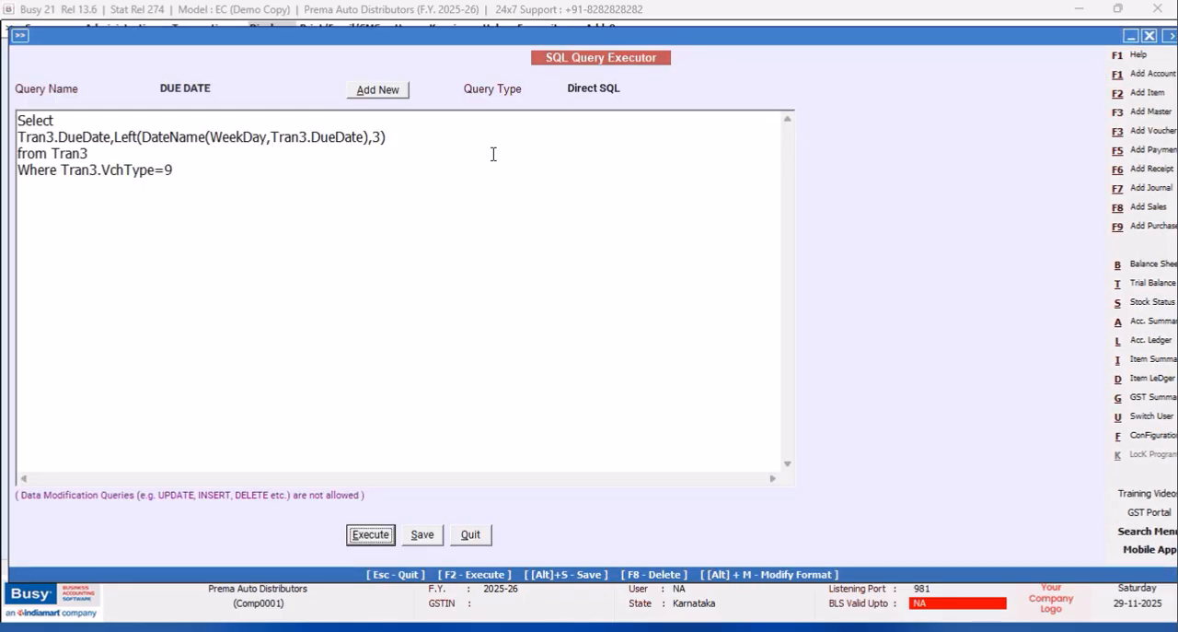
# Join the due date and bracketed weekday into one column with +' '+'('+Left(...)+')' and try executing the query.
pyautogui.click(113, 138)
pyautogui.press('BackSpace')
pyautogui.write("+'  ")
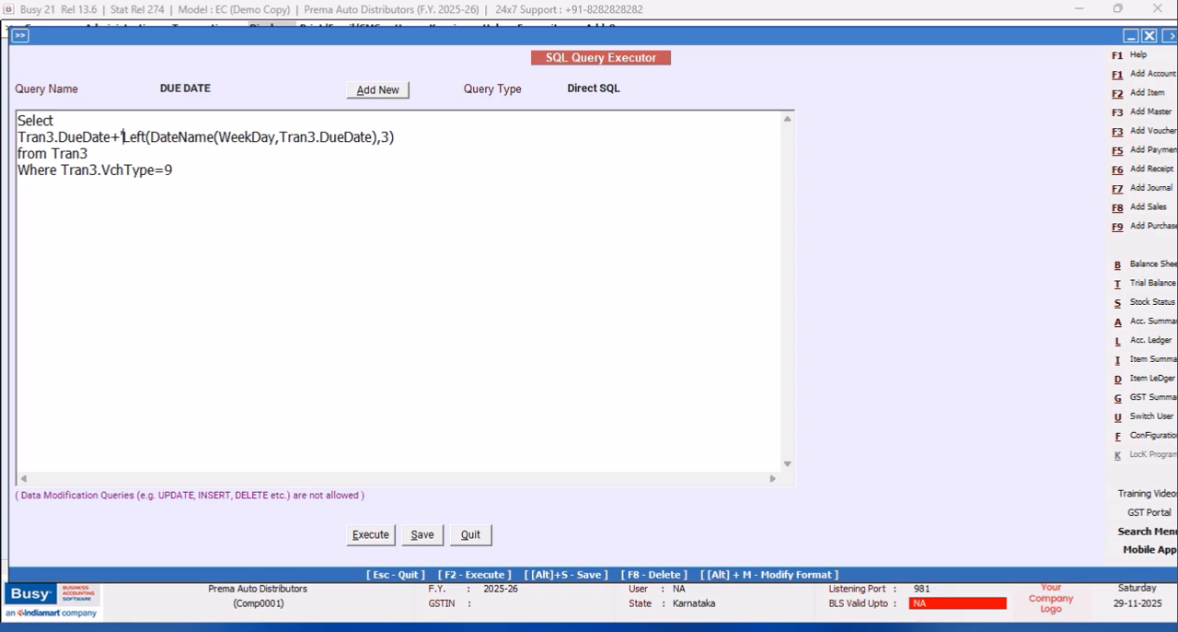
pyautogui.write("'+")
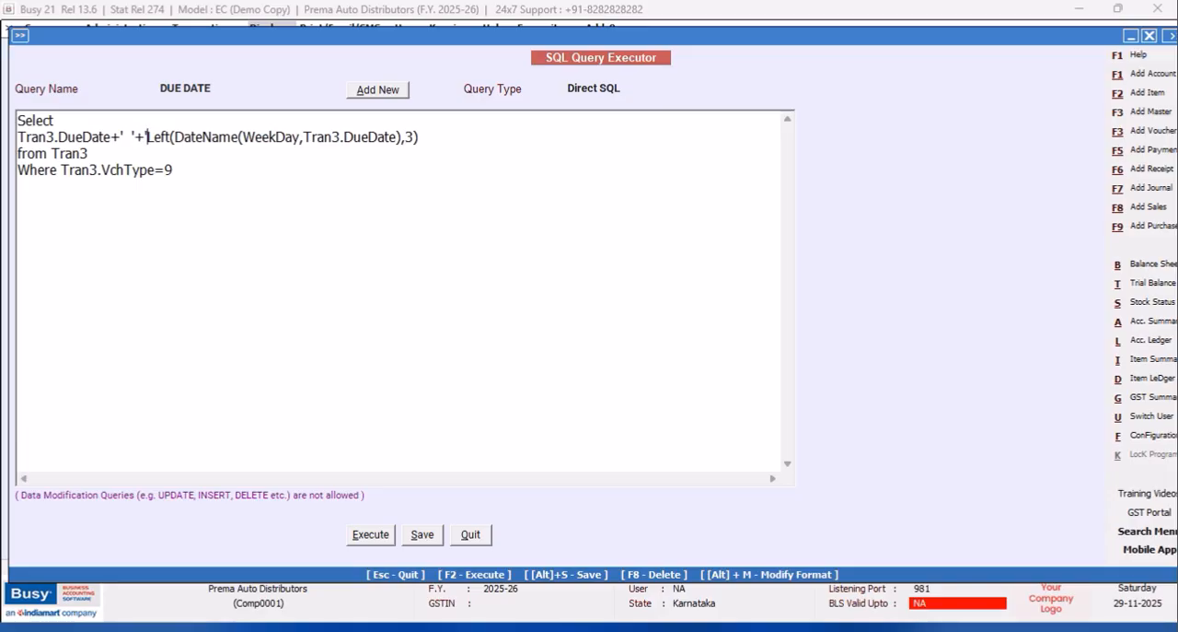
pyautogui.write(' (')
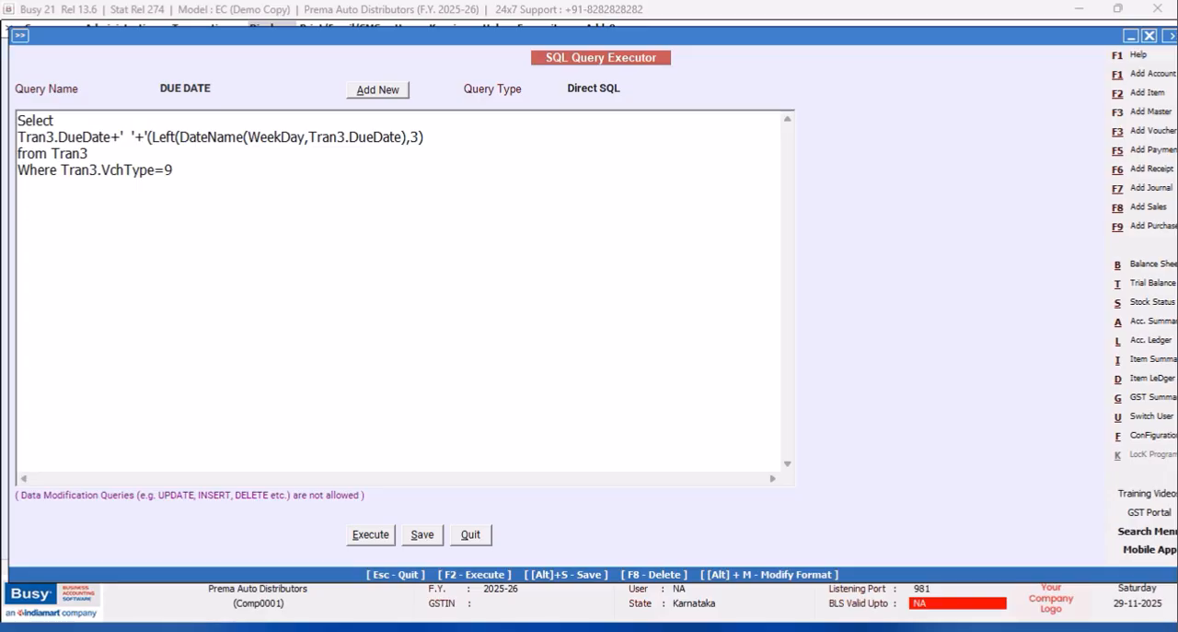
pyautogui.write("'+")
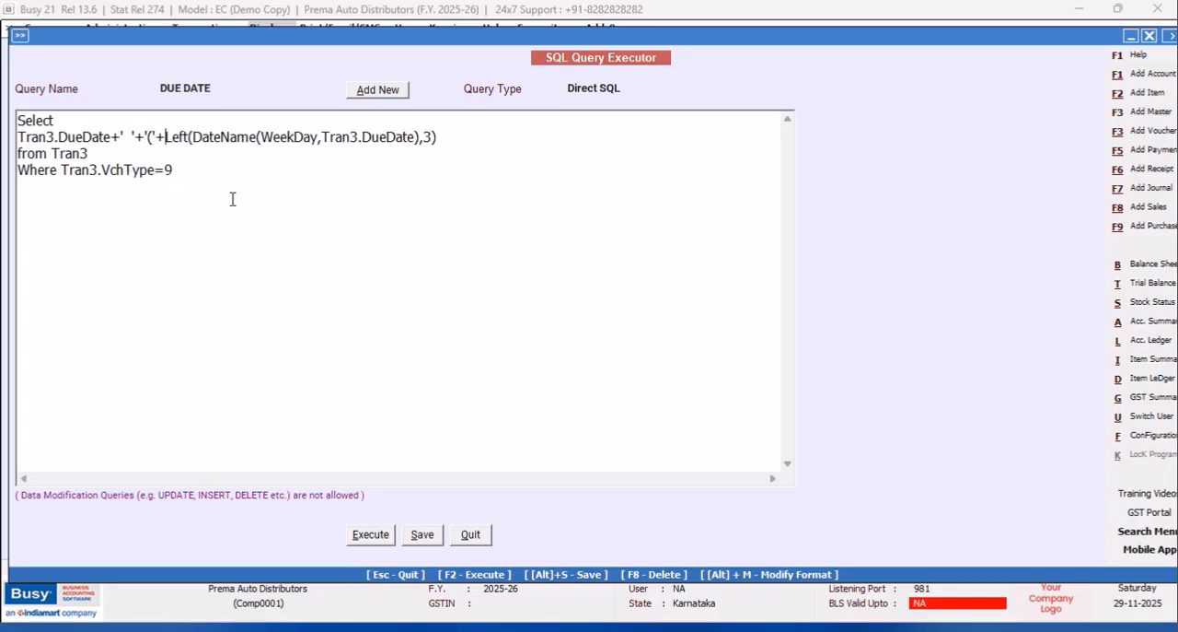
pyautogui.click(452, 136)
pyautogui.write('+')
pyautogui.click(361, 537)
pyautogui.click(693, 353)
# Convert the due date to text by wrapping it as convert(NVARCHAR(12),Tran3.DueDate,106).
pyautogui.click(18, 137)
pyautogui.write('convert')
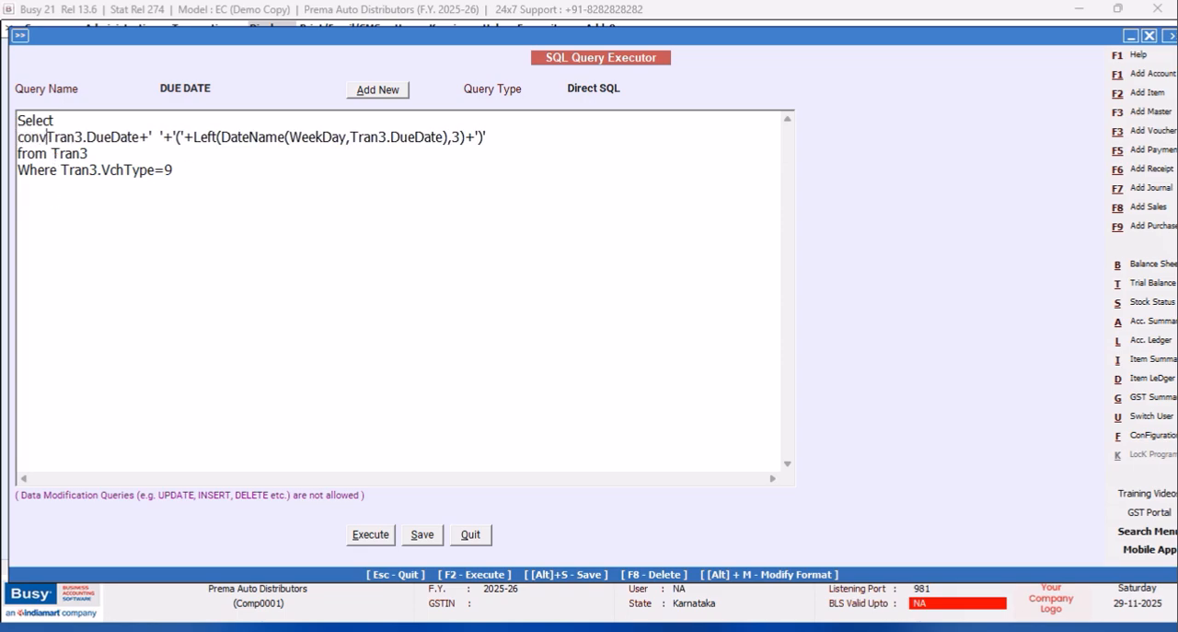
pyautogui.write('(NVARCHAR')
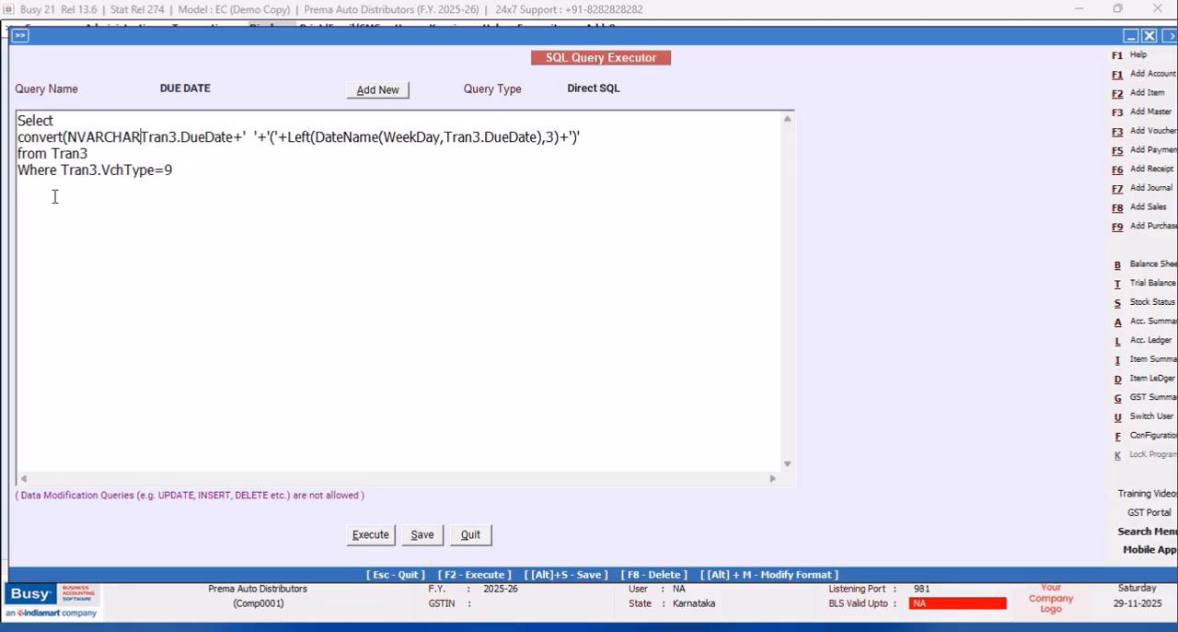
pyautogui.write('(12),Tran3.DueDate')
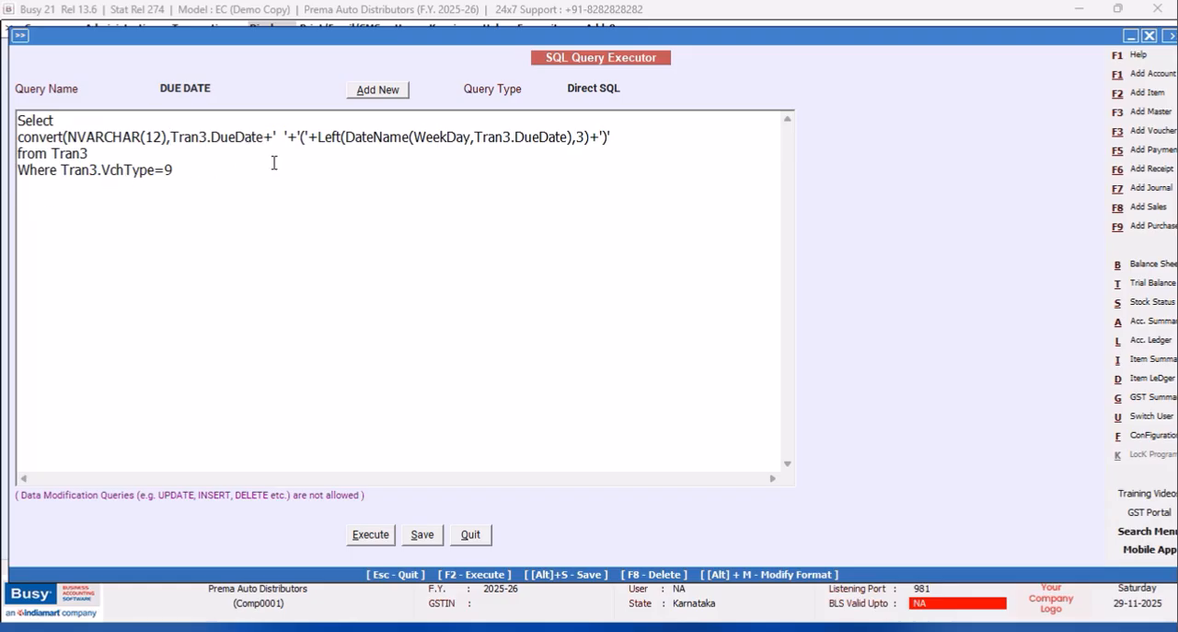
pyautogui.write(',106')
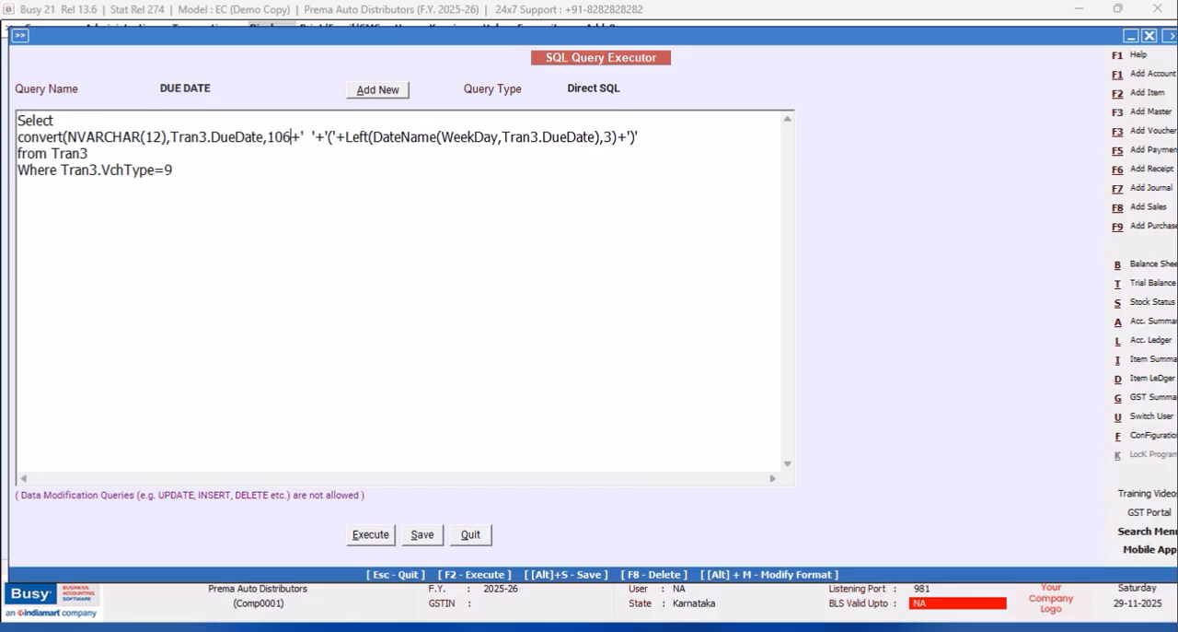
pyautogui.write(')')
# Execute the query to check the combined date and weekday column, and close the result report.
pyautogui.click(391, 537)
pyautogui.click(704, 352)
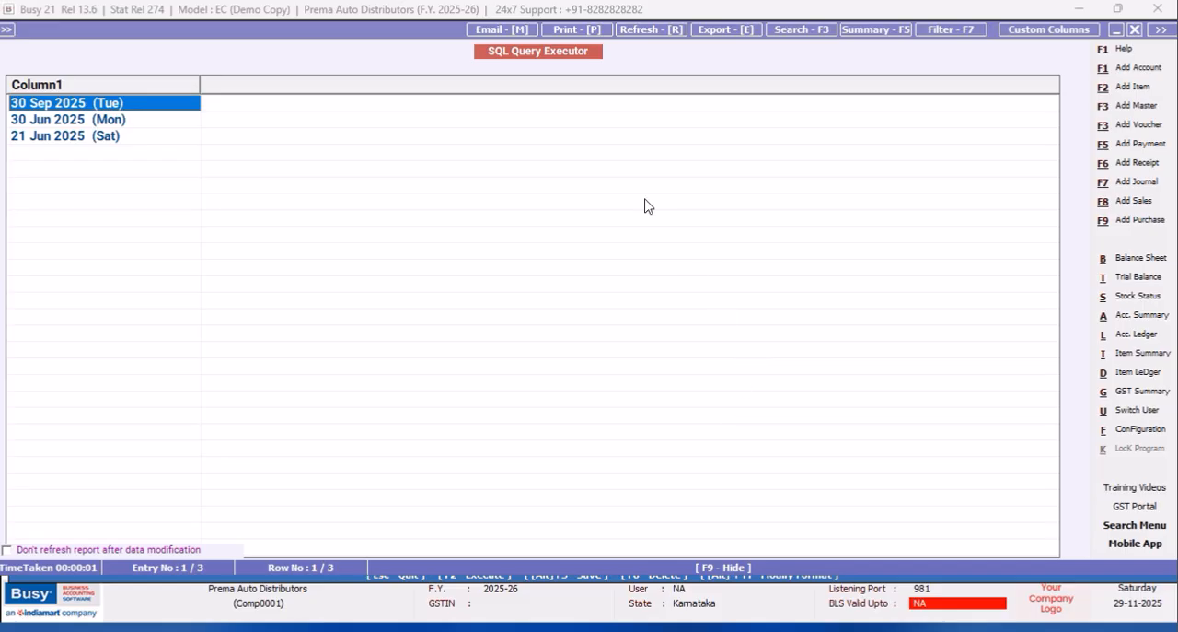
pyautogui.click(1135, 31)
# Set the date style code in the convert expression to 105.
pyautogui.click(291, 134)
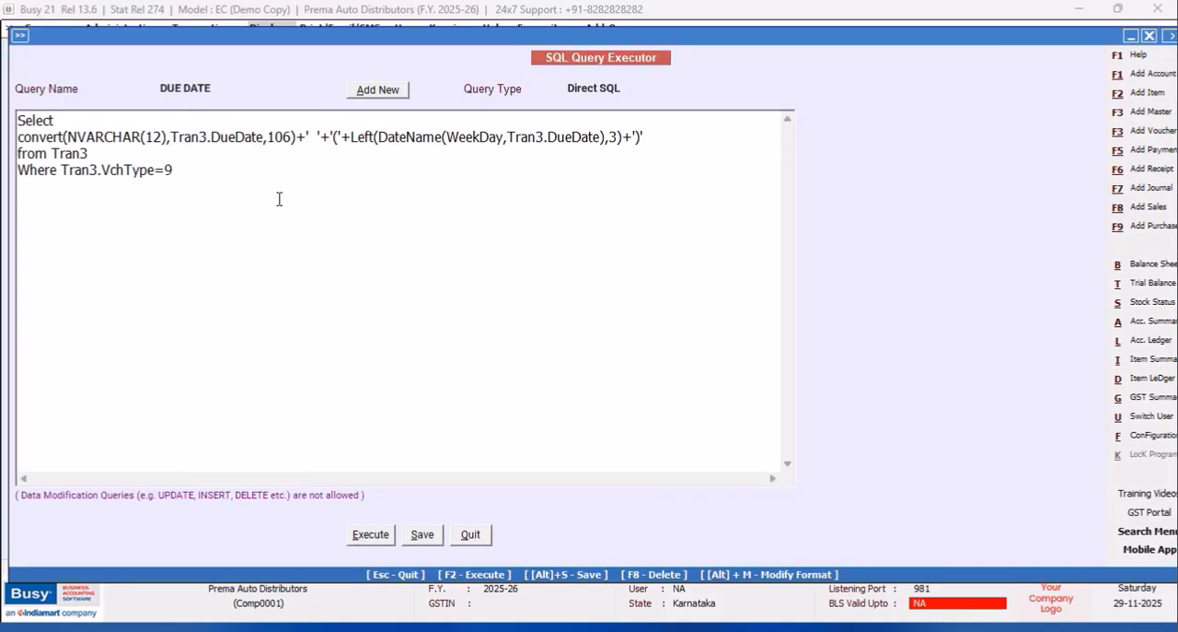
pyautogui.press('BackSpace')
pyautogui.write('5')
# Execute the query to check the new date format, close the result report, and save the query.
pyautogui.click(371, 537)
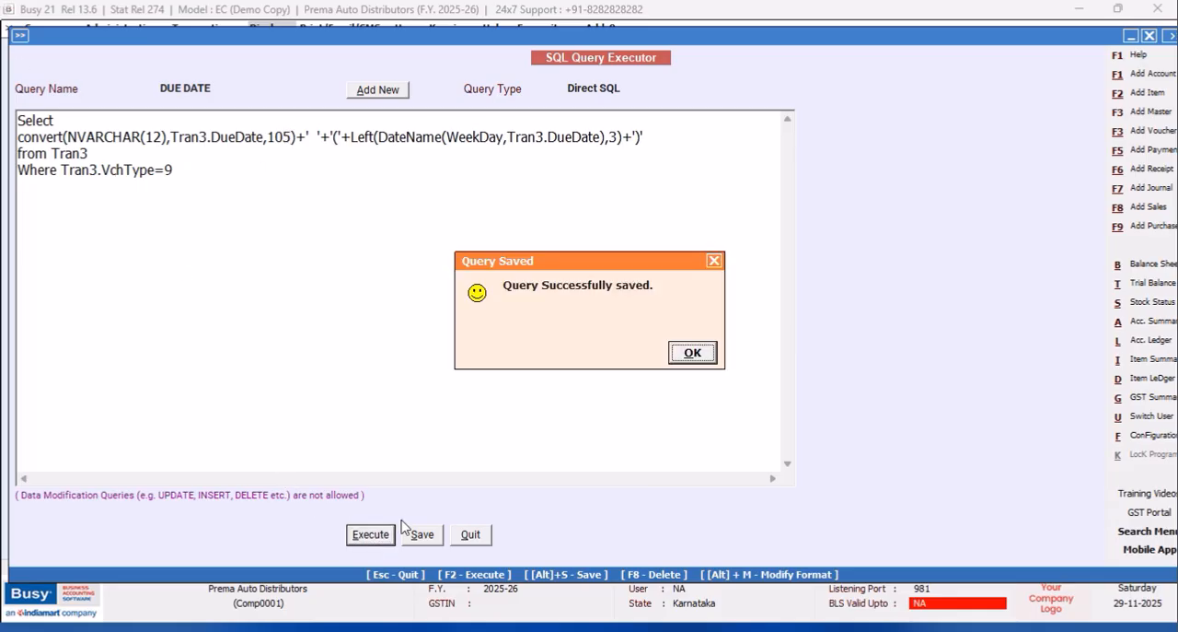
pyautogui.click(692, 353)
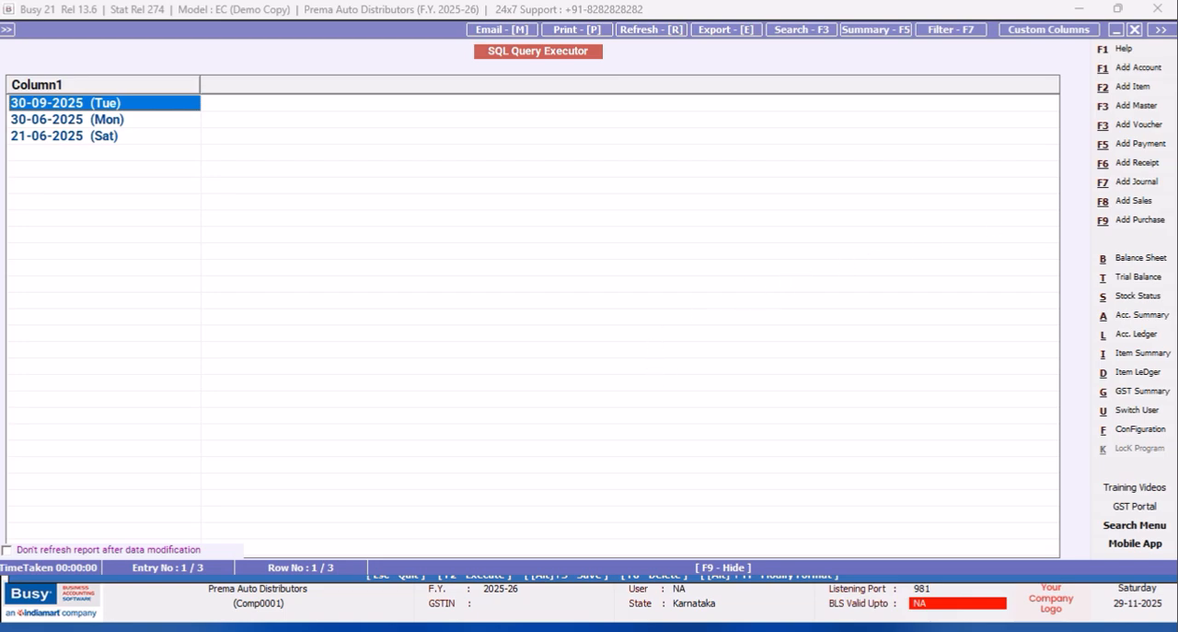
pyautogui.click(1136, 30)
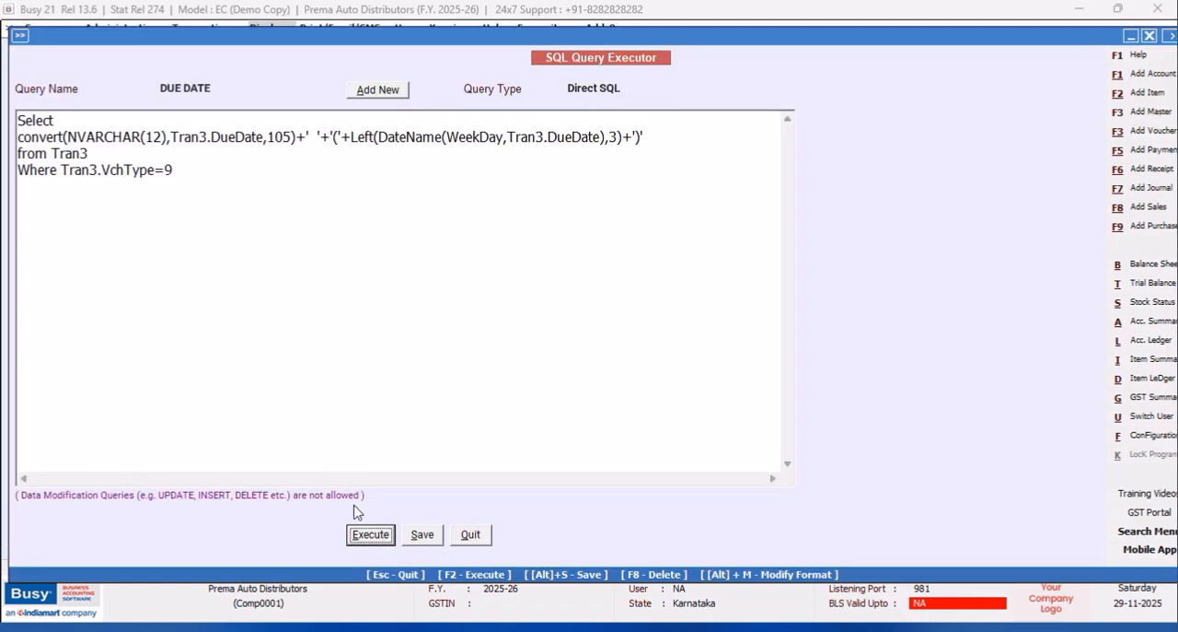
pyautogui.click(429, 539)
pyautogui.click(692, 353)
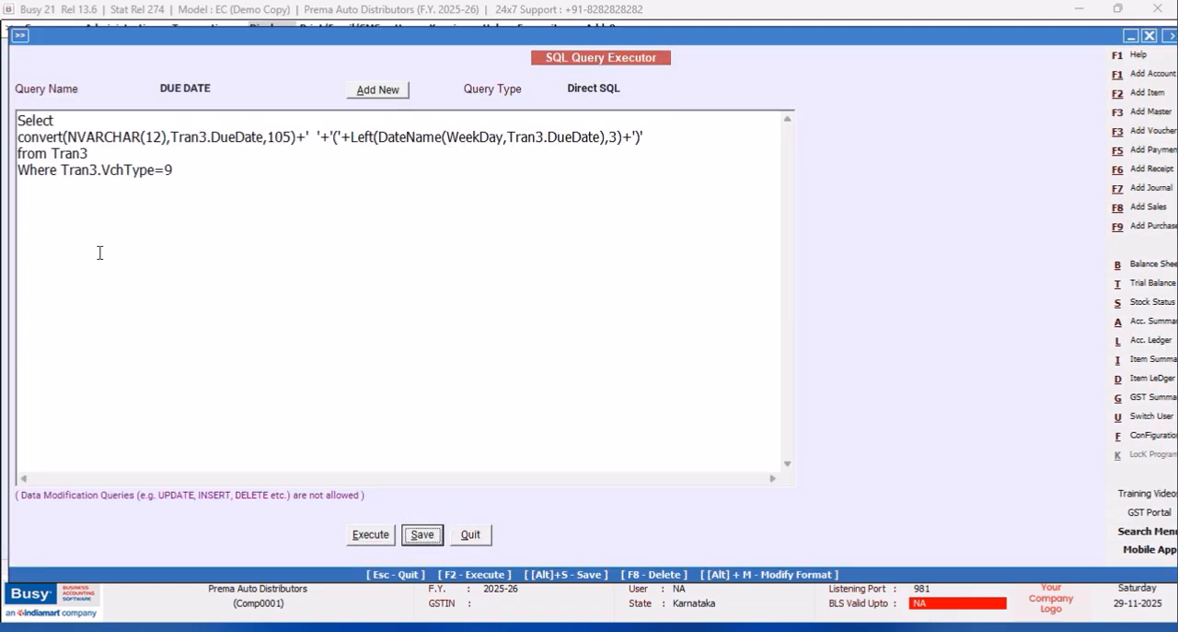
pyautogui.click(63, 169)
pyautogui.press('Return')
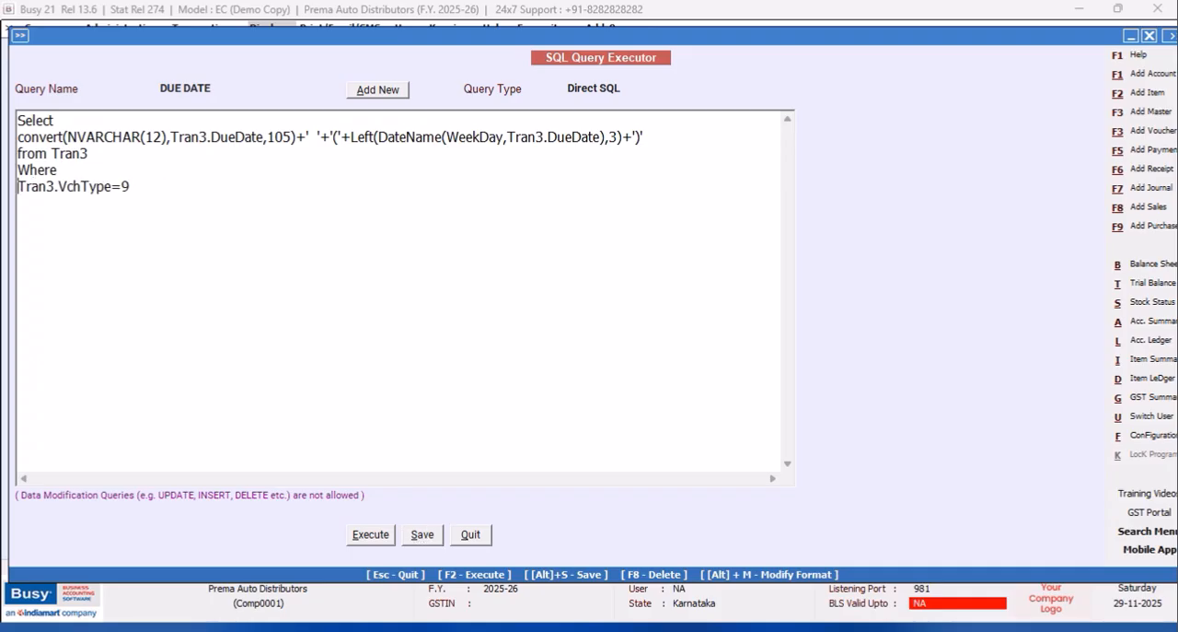
pyautogui.write('AND')
pyautogui.click(96, 168)
pyautogui.write('t')
pyautogui.press('BackSpace')
pyautogui.write('Tran2')
pyautogui.press('BackSpace')
pyautogui.write('3.VchCode')
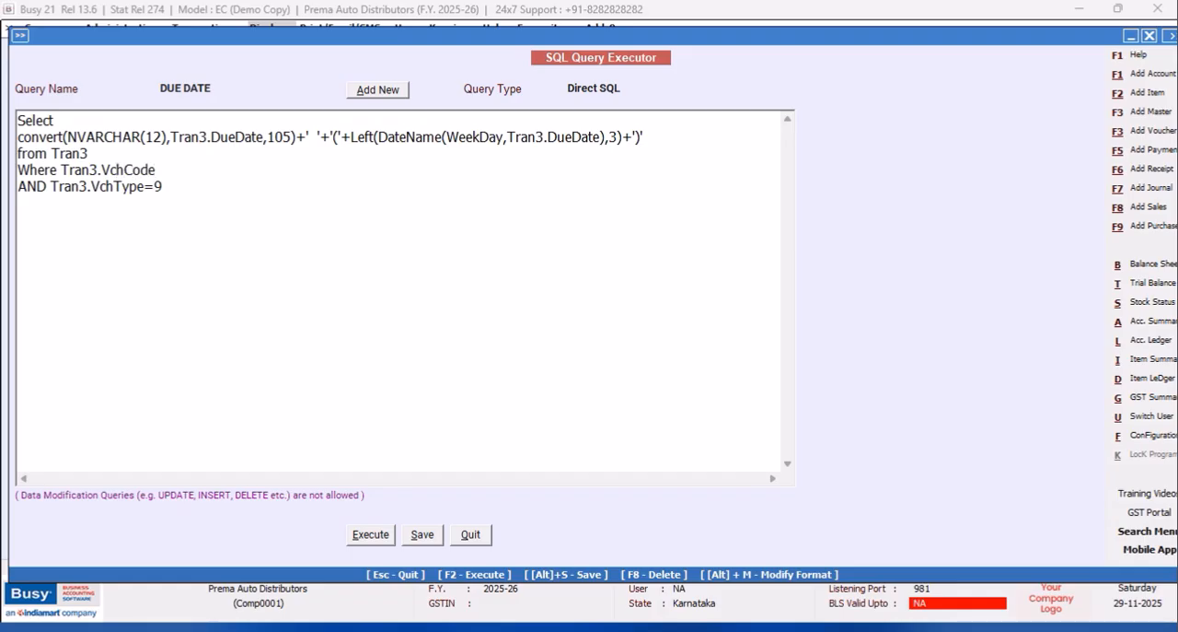
pyautogui.write('=@VchCode@')
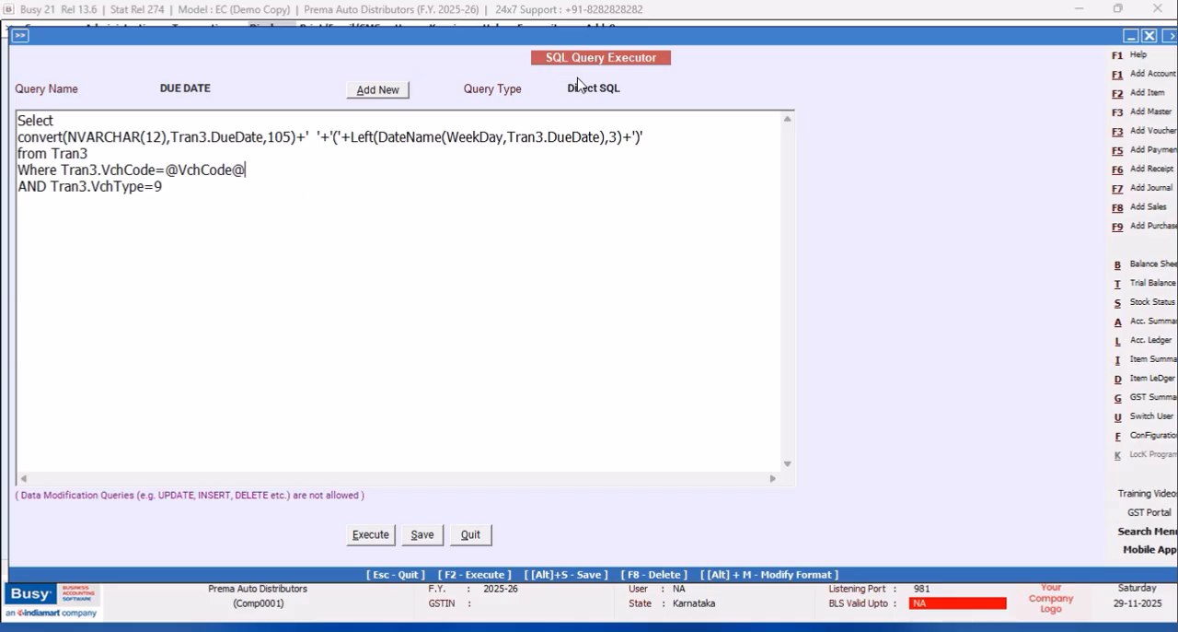
# Set the query type to Vch. Header(Inventory) and save the query.
pyautogui.click(633, 88)
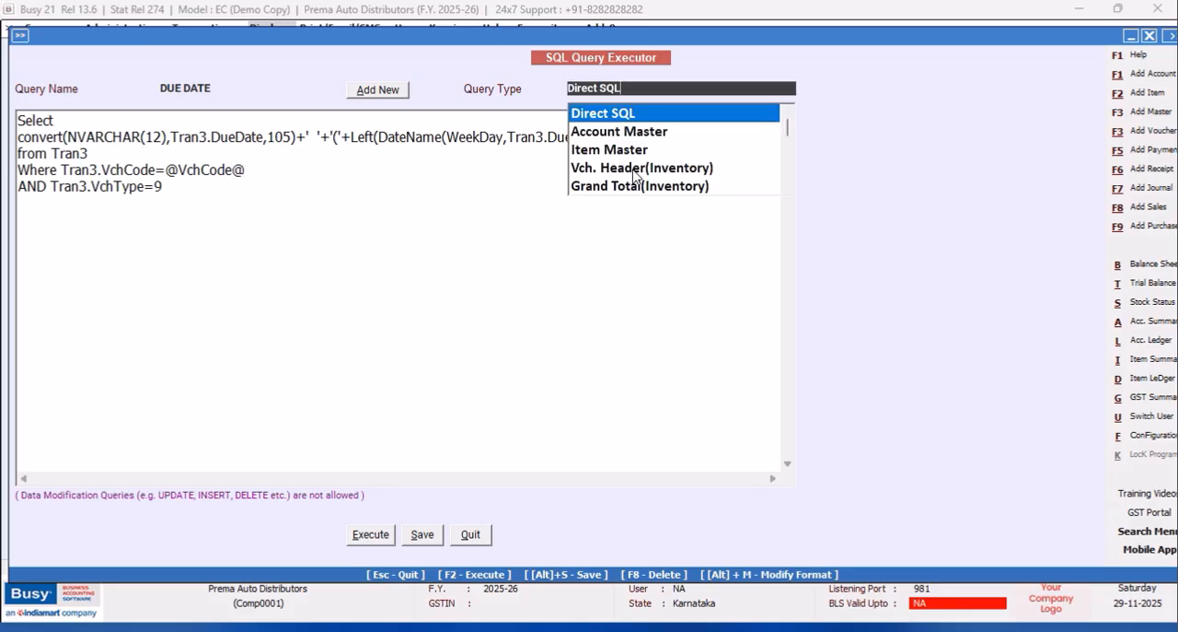
pyautogui.click(634, 170)
pyautogui.click(420, 538)
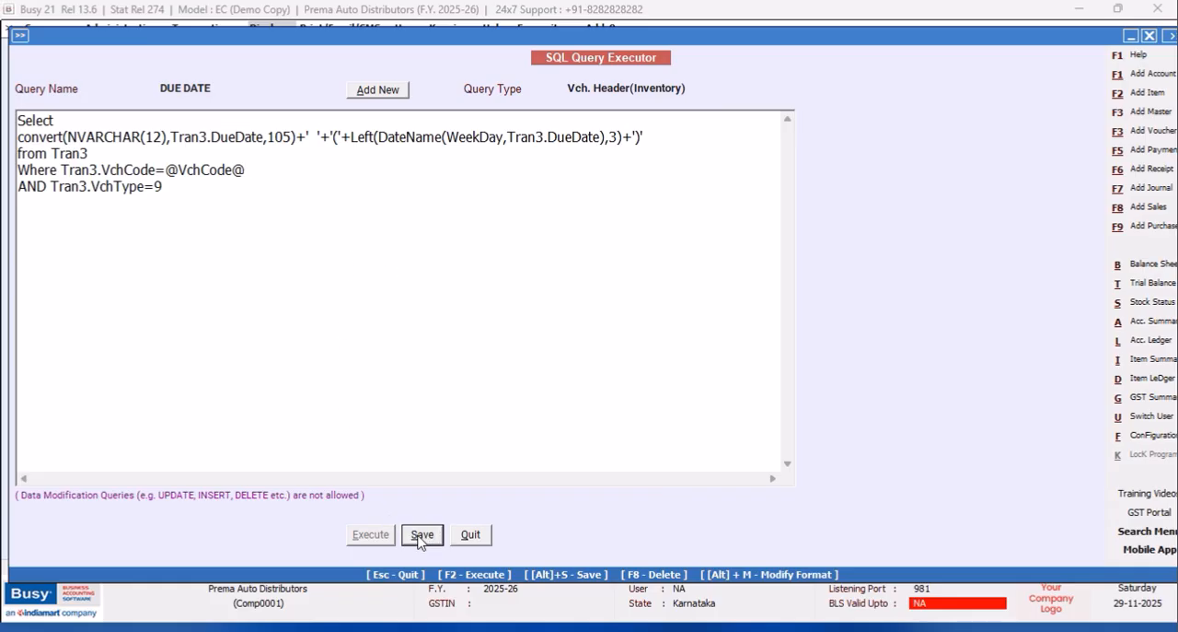
pyautogui.click(690, 357)
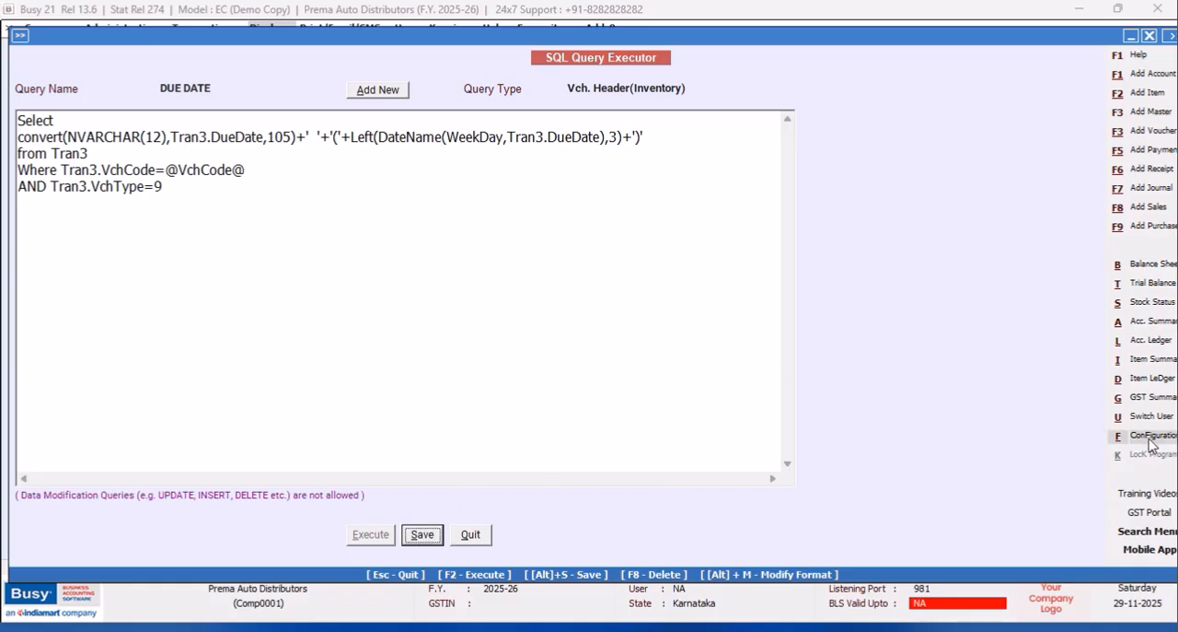
# Open the Invoice / Document Printing (Advanced) configuration.
pyautogui.click(1152, 437)
pyautogui.click(142, 154)
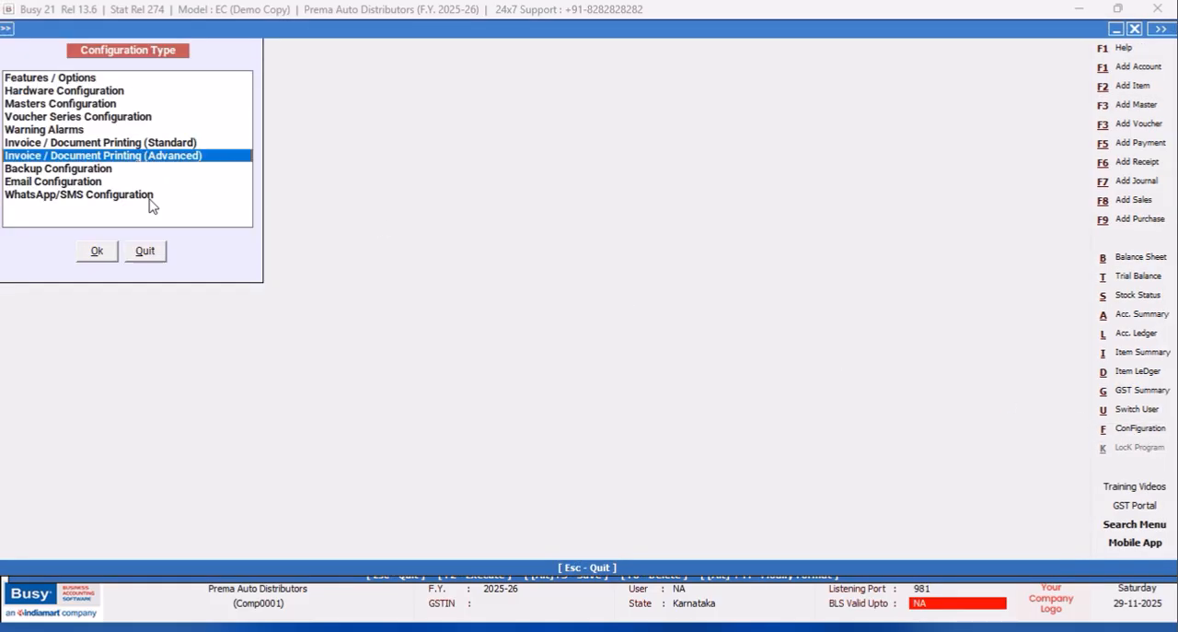
pyautogui.click(97, 251)
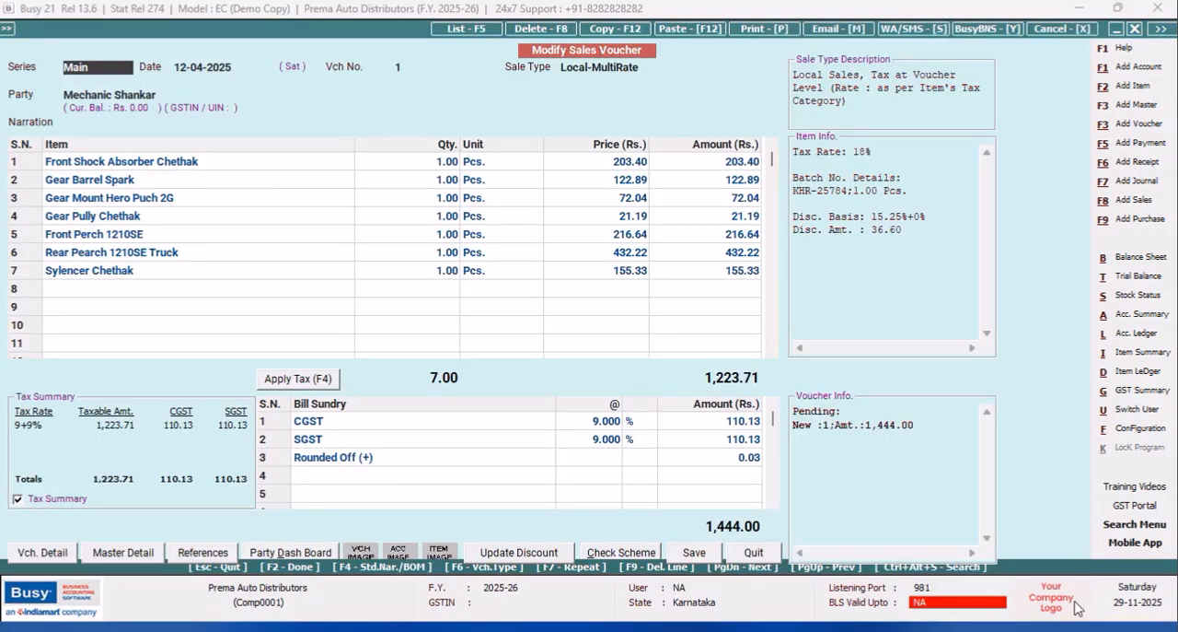
# Quit the sales voucher and reopen the DUE DATE query in the SQL Query Executor.
pyautogui.click(754, 555)
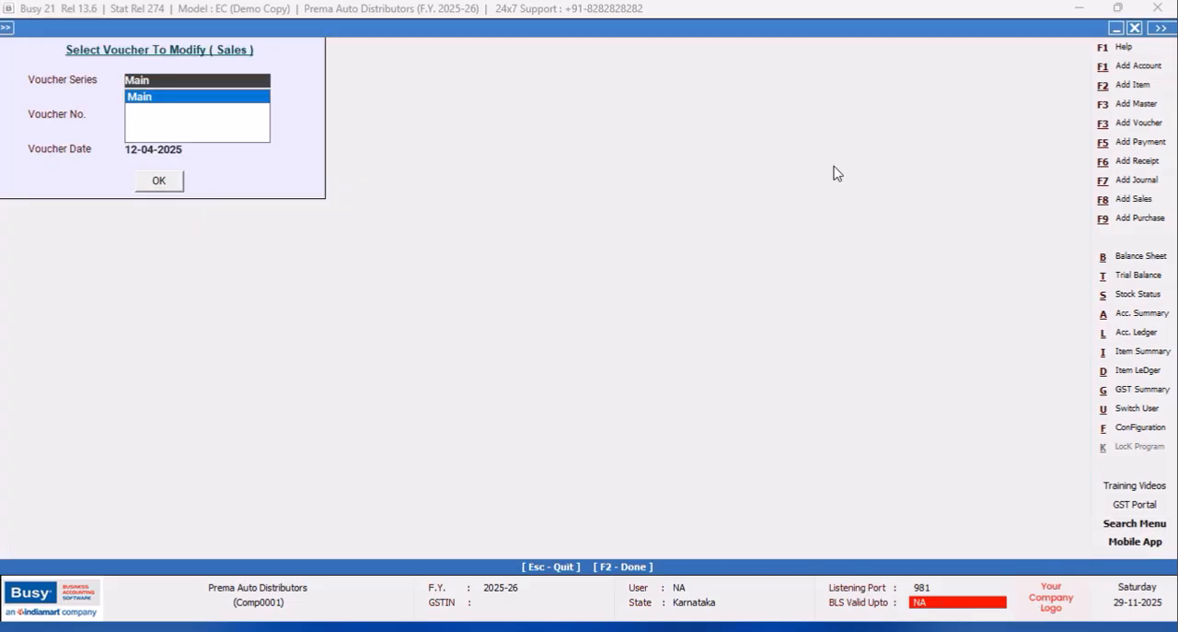
pyautogui.hotkey('ctrl', 'q')
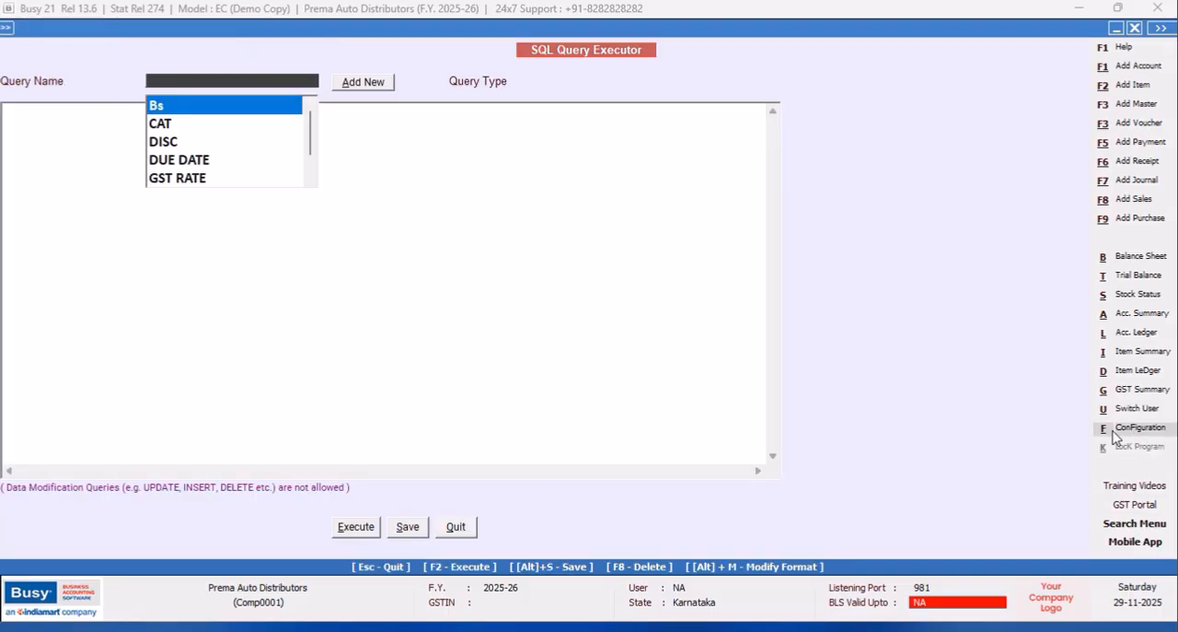
pyautogui.click(166, 160)
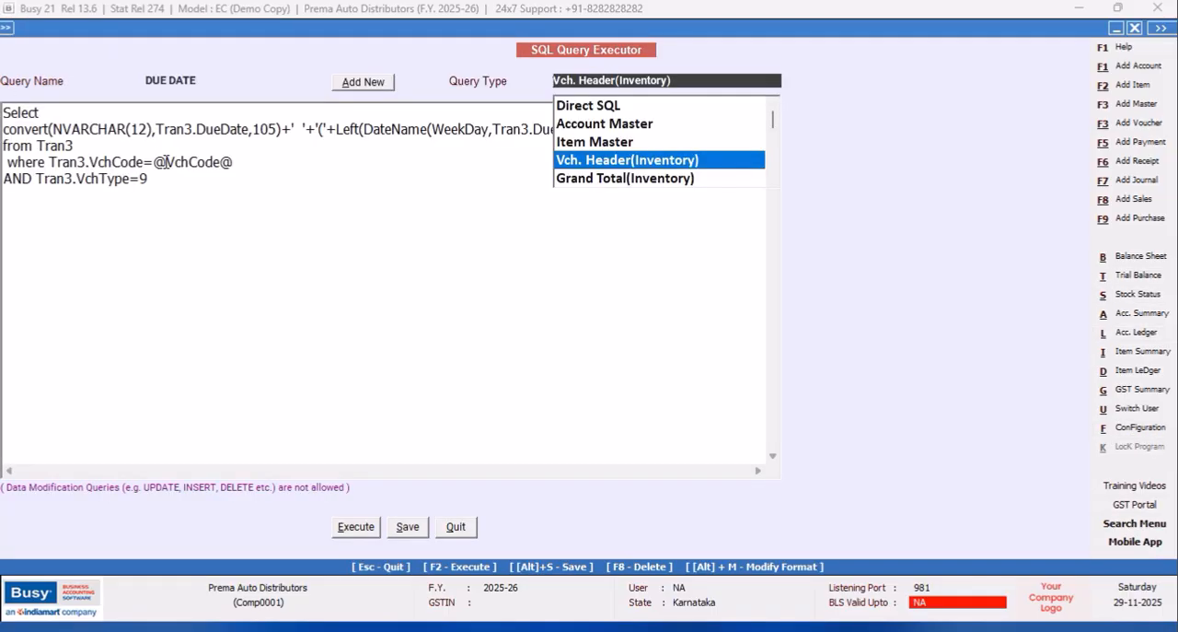
# Insert Tran3.MasterCode1= after where, ahead of the Tran3.VchCode condition.
pyautogui.click(50, 161)
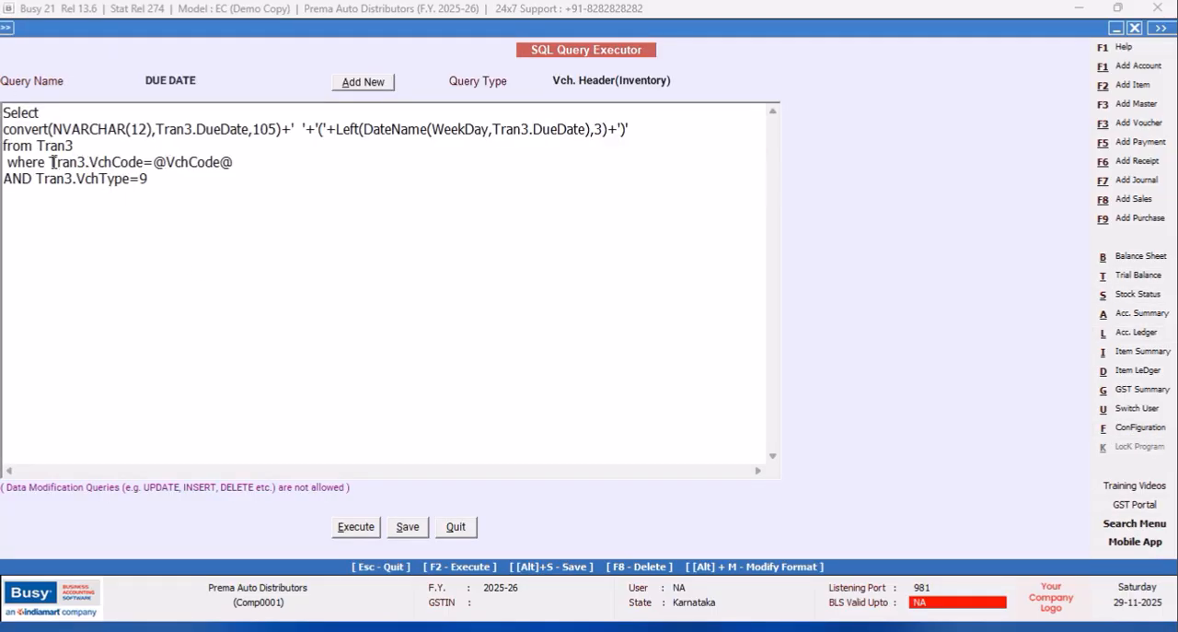
pyautogui.press('Return')
pyautogui.write('W')
pyautogui.press('BackSpace')
pyautogui.write('Tran')
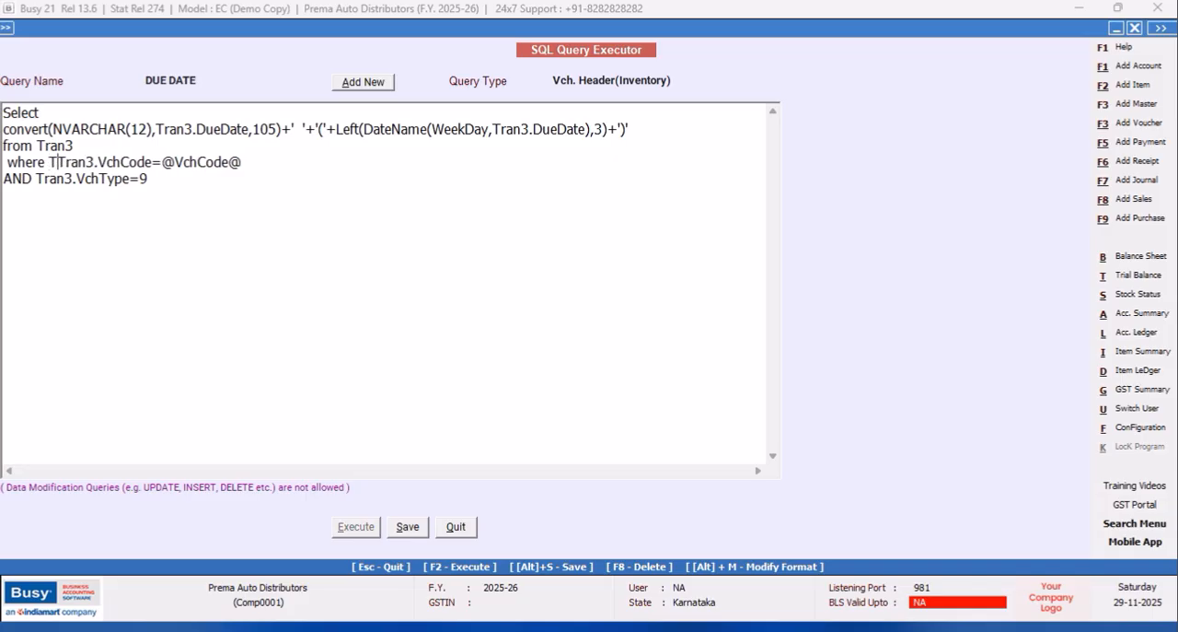
pyautogui.write('3.Ma')
pyautogui.write('ser')
pyautogui.press('BackSpace')
pyautogui.press('BackSpace')
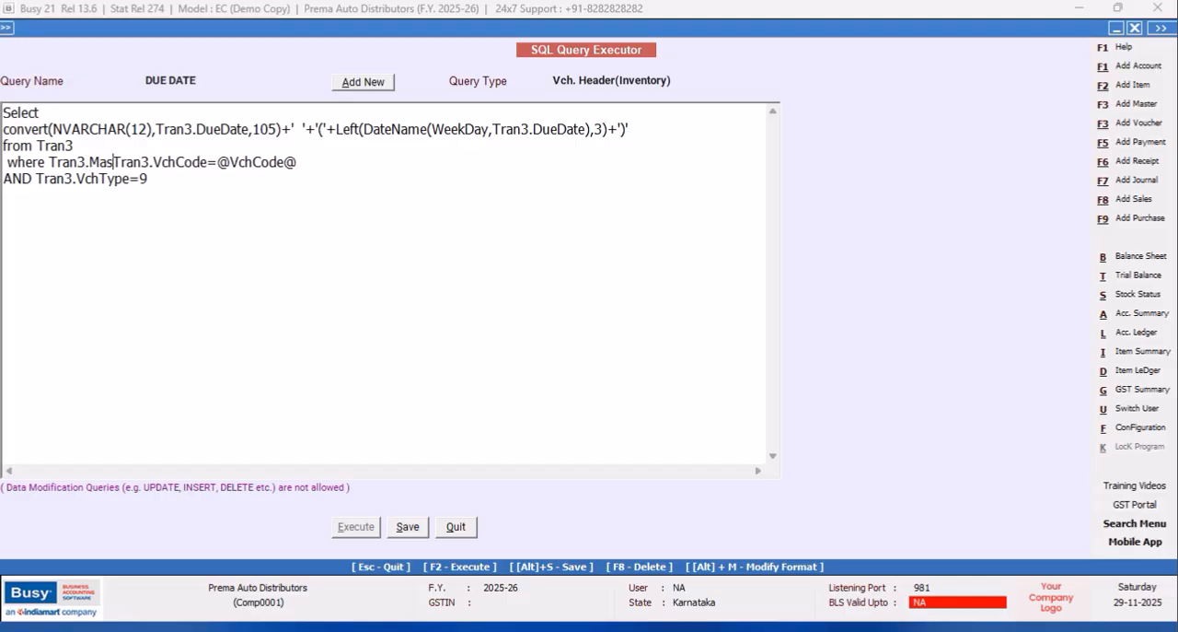
pyautogui.write('terCode')
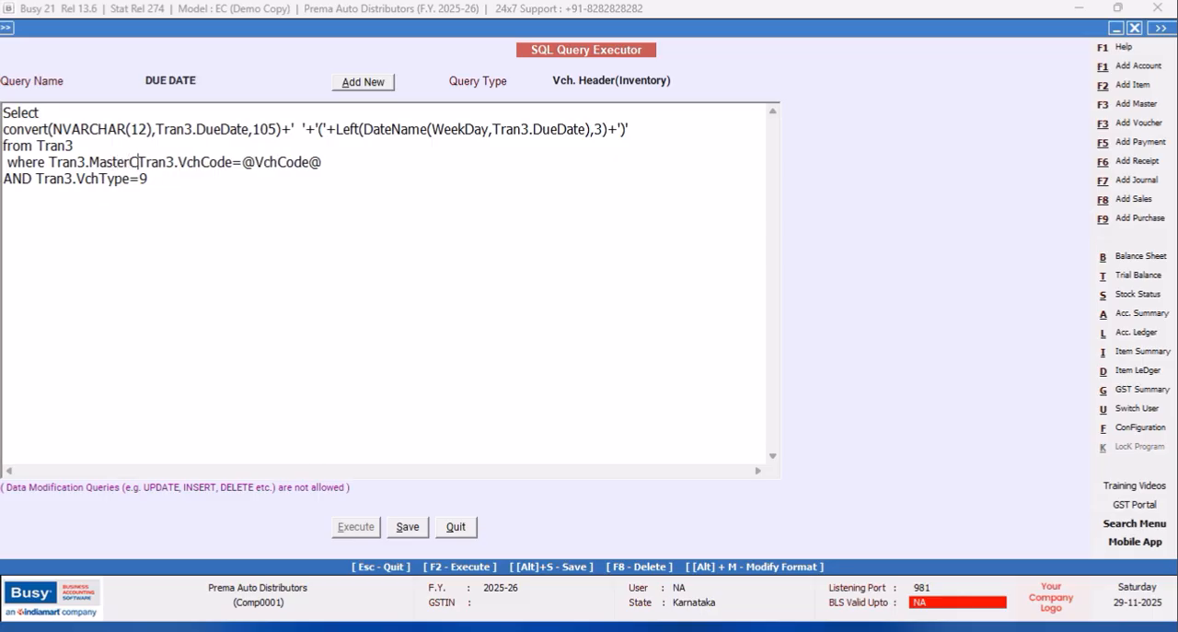
pyautogui.write('1=')
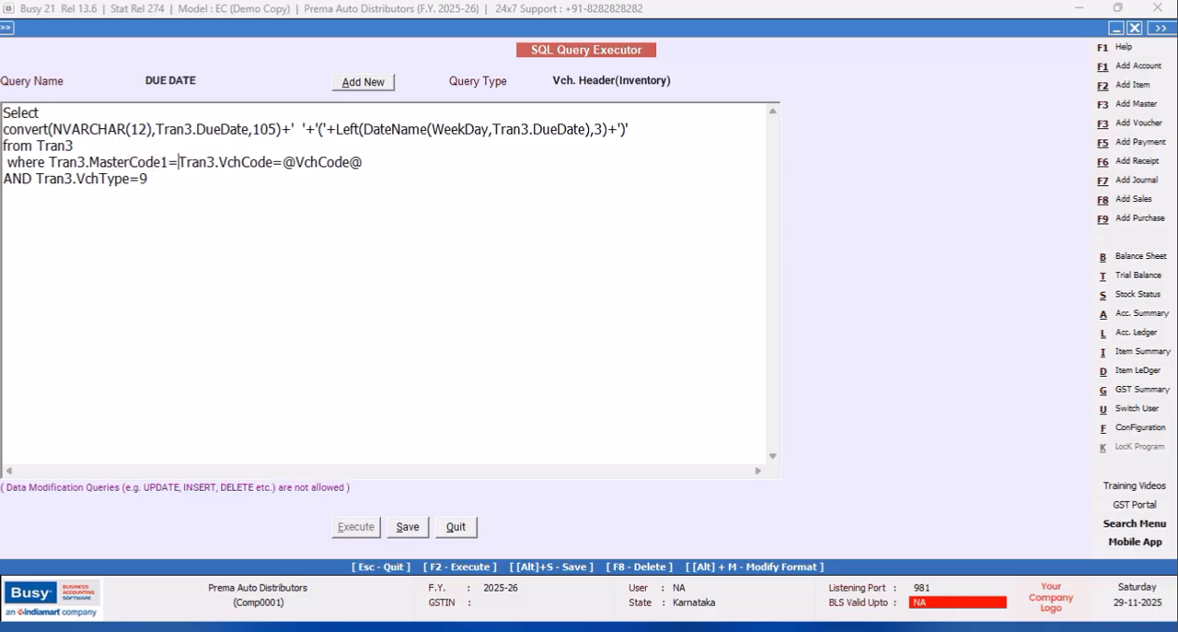
pyautogui.write('(Selec')
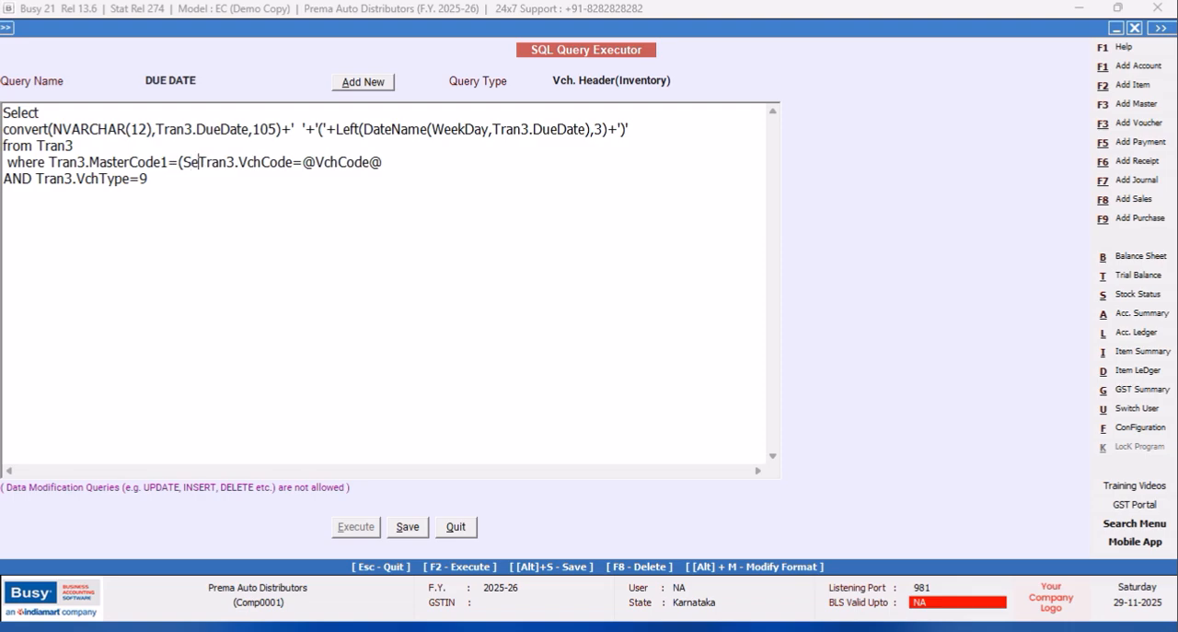
pyautogui.write('t tran1.mastercode1 from ta')
# Start a subquery after the equals sign with (Select tran1.mastercode1 from tran1 where, ahead of the VchCode condition.
pyautogui.press('BackSpace')
pyautogui.write('ran')
pyautogui.write('1 where')
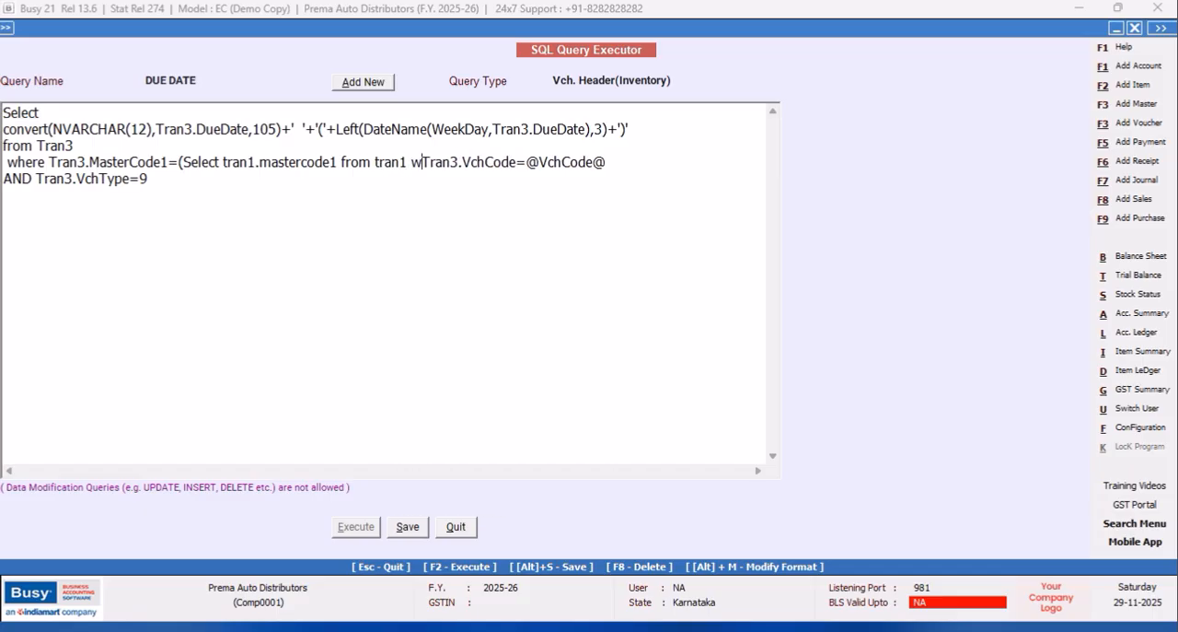
# Change the VchCode and VchType conditions to Tran1, close the subquery bracket after 9, and save the query.
pyautogui.click(490, 170)
pyautogui.press('BackSpace')
pyautogui.write('1')
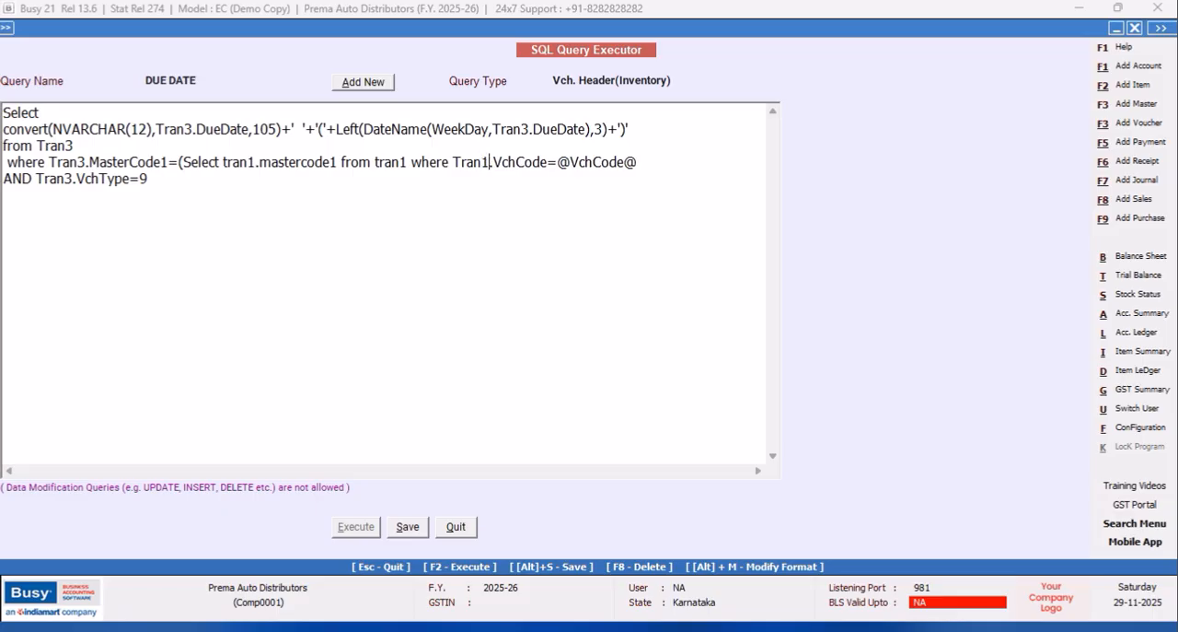
pyautogui.click(73, 178)
pyautogui.press('BackSpace')
pyautogui.write('1')
pyautogui.click(188, 180)
pyautogui.write(')')
pyautogui.click(408, 527)
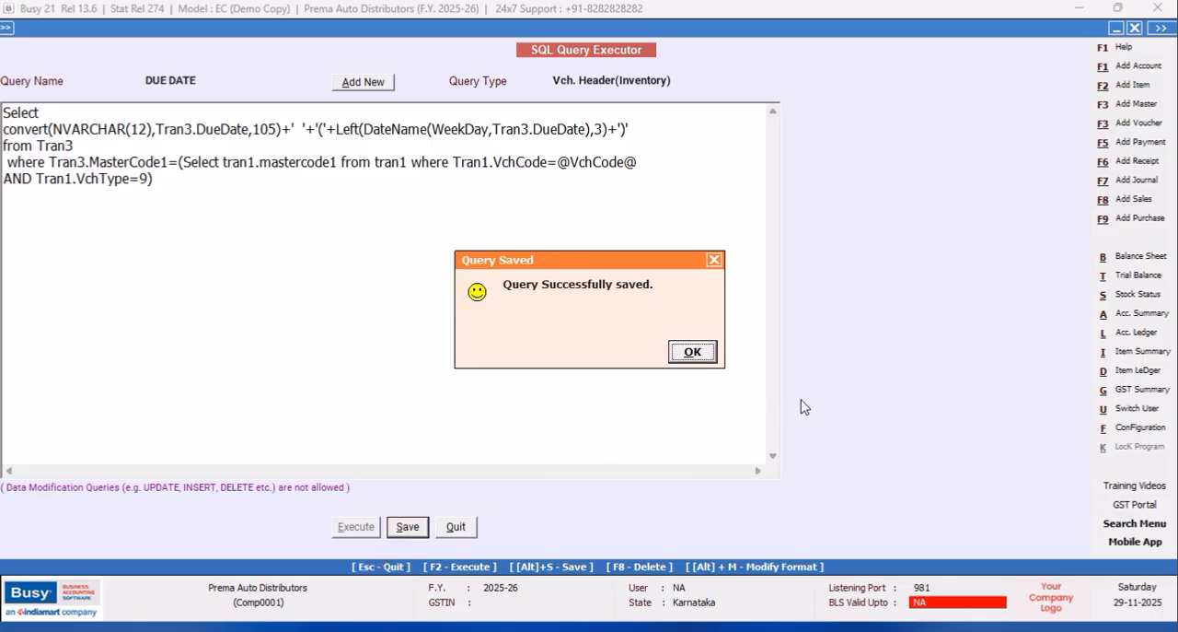
pyautogui.click(696, 354)
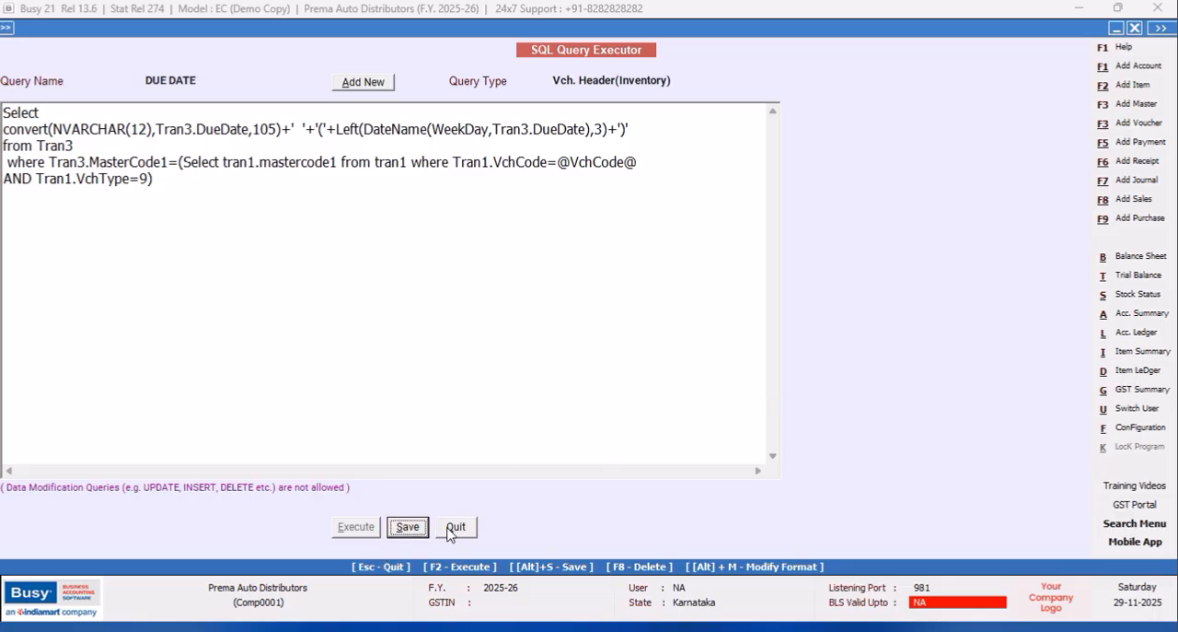
# Quit the SQL Query Executor and open sales voucher no. 1 dated 12-04-2025 for modification.
pyautogui.click(454, 527)
pyautogui.click(179, 97)
pyautogui.click(158, 182)
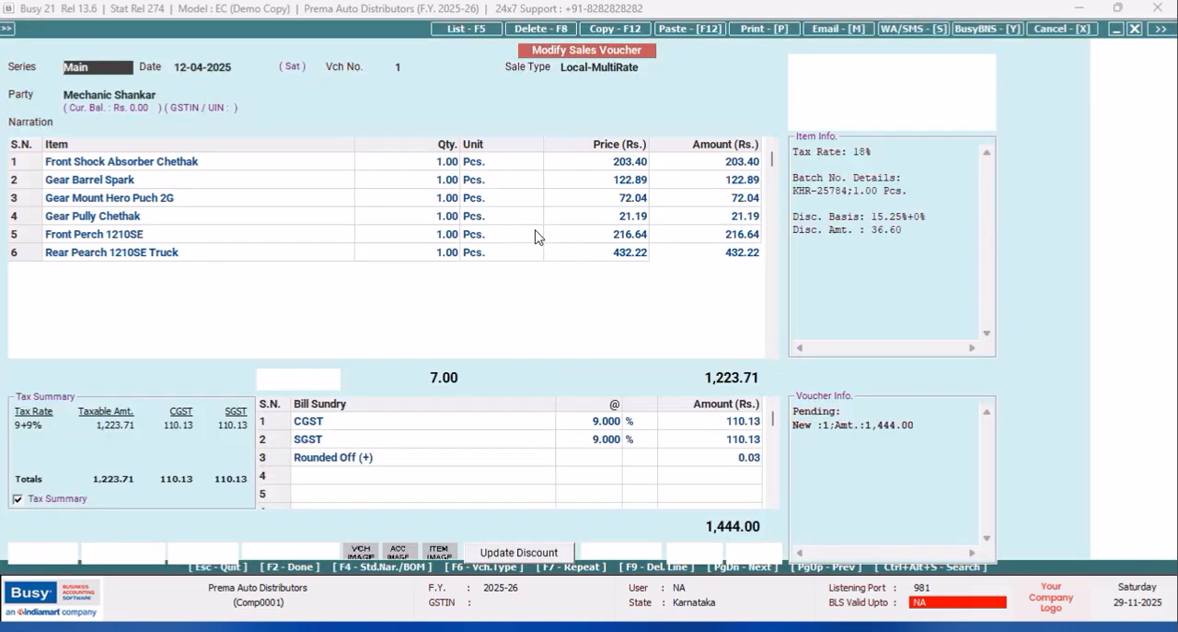
# Preview the voucher's invoice in the PARTY WISE ITEM CODES format, check it from header to footer, and close the preview.
pyautogui.click(751, 34)
pyautogui.click(567, 336)
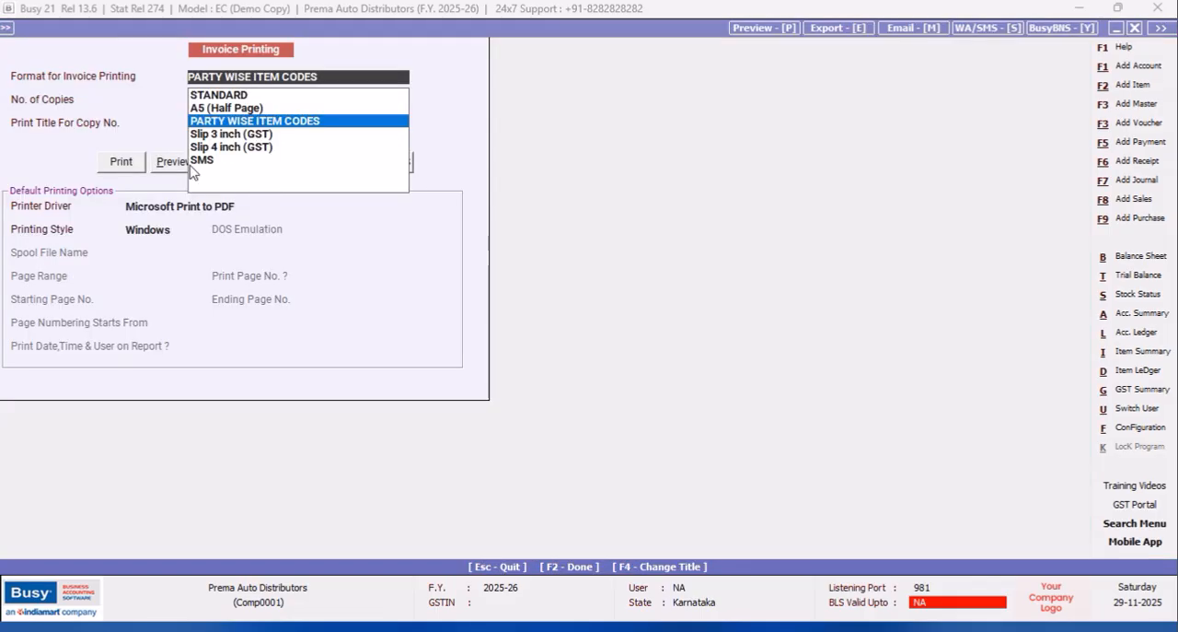
pyautogui.click(153, 165)
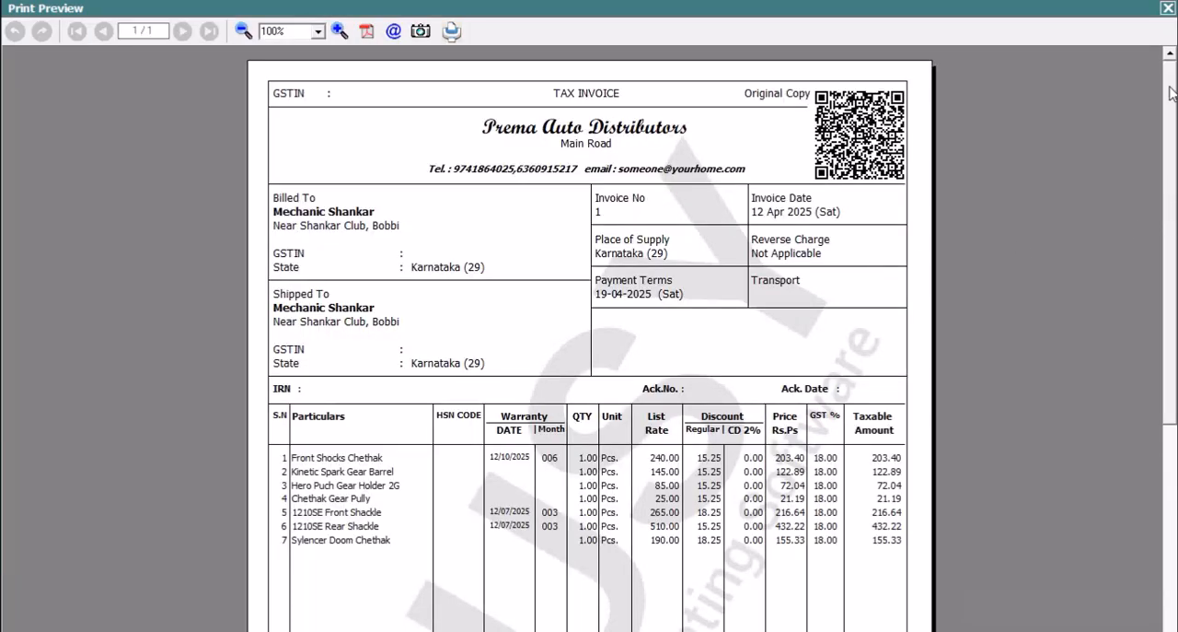
pyautogui.scroll(-10, 1175, 95)
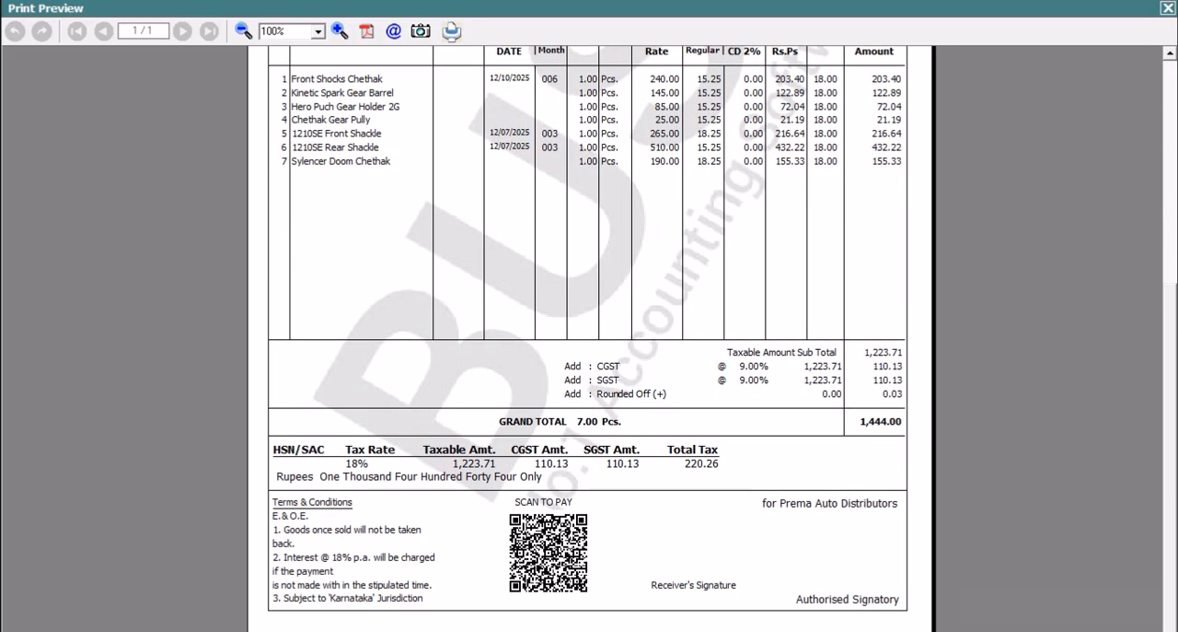
pyautogui.scroll(10, 1142, 73)
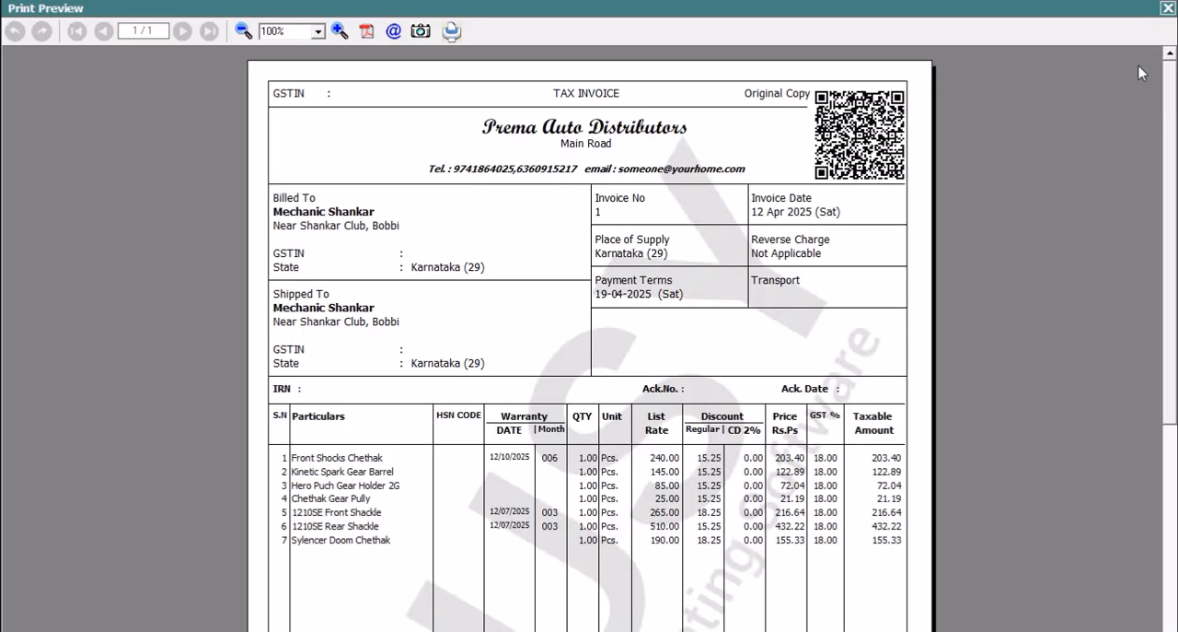
pyautogui.click(1167, 9)
# Open the header configuration of the PARTY WISE ITEM CODES sales invoice format in the advanced document printing settings.
pyautogui.click(1138, 429)
pyautogui.click(188, 155)
pyautogui.click(117, 249)
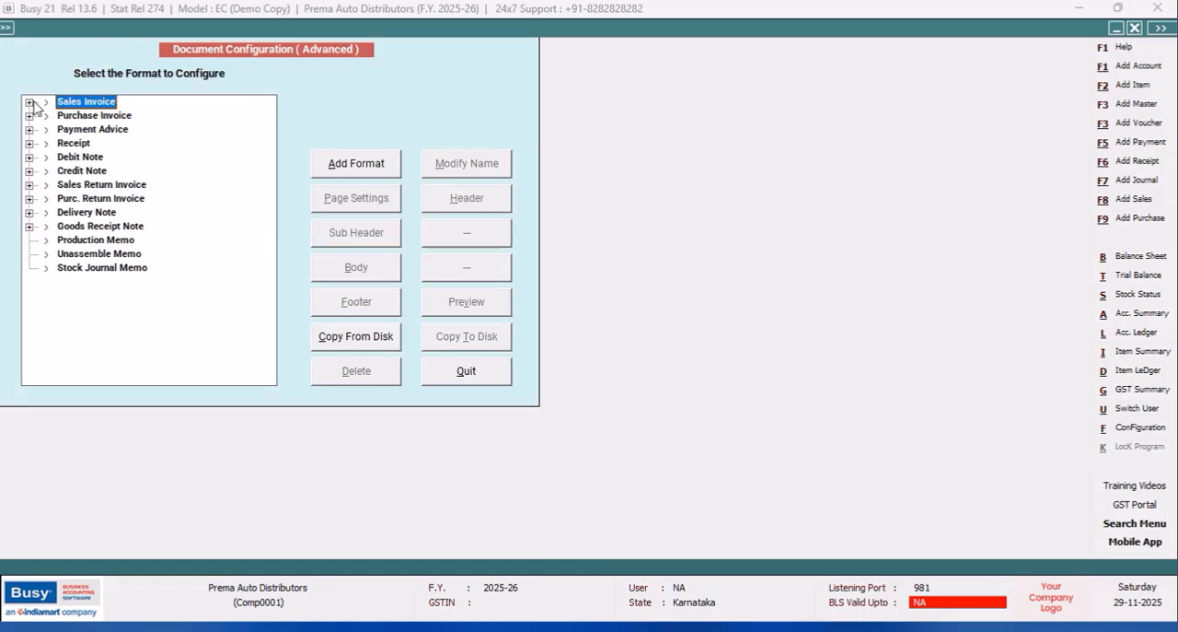
pyautogui.click(30, 102)
pyautogui.click(81, 131)
pyautogui.click(442, 204)
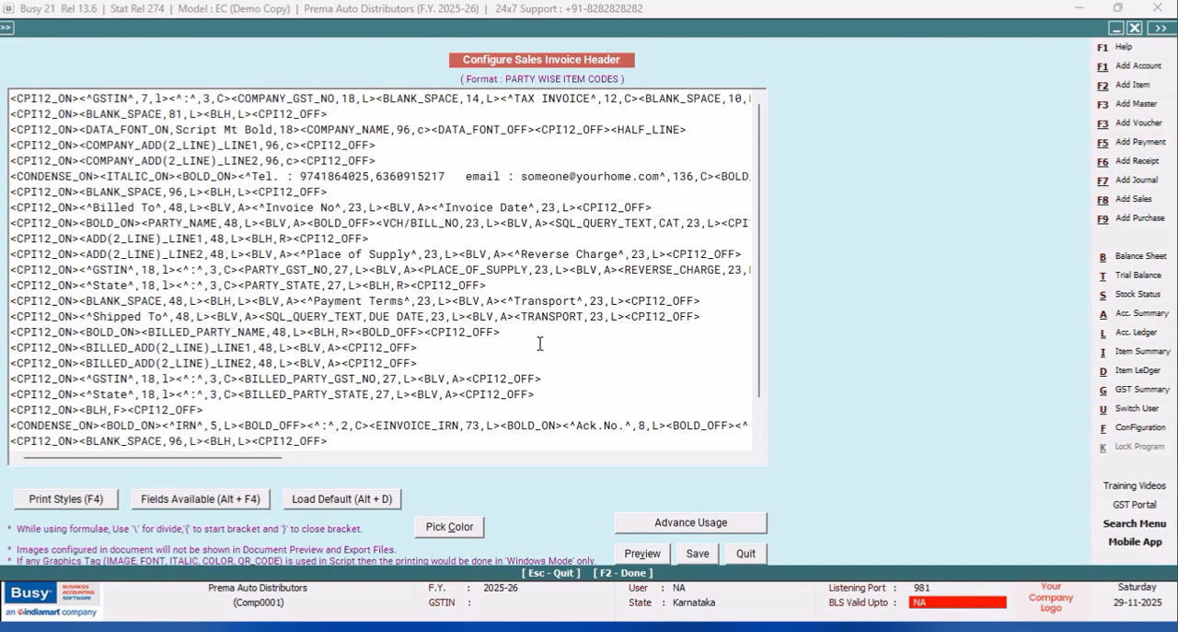
# Insert <^Remarks^,12,L> after <BLV,A> on the BILLED_ADD(2_LINE)_LINE1 line, save the header, and quit the configuration.
pyautogui.click(342, 348)
pyautogui.write('<^')
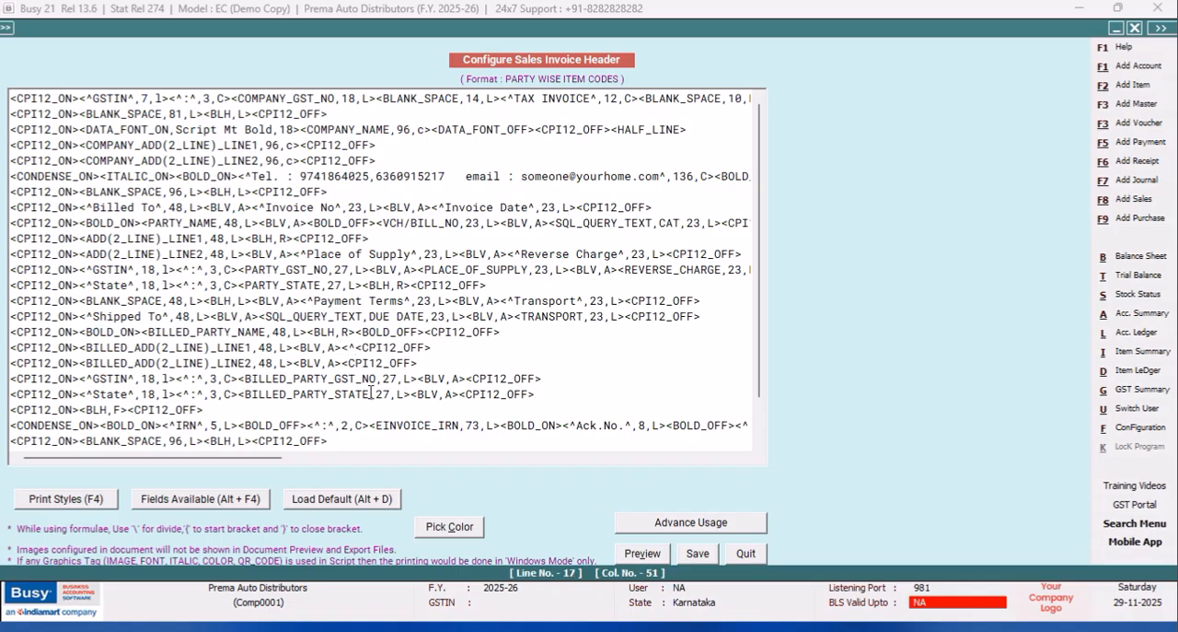
pyautogui.write('Remar')
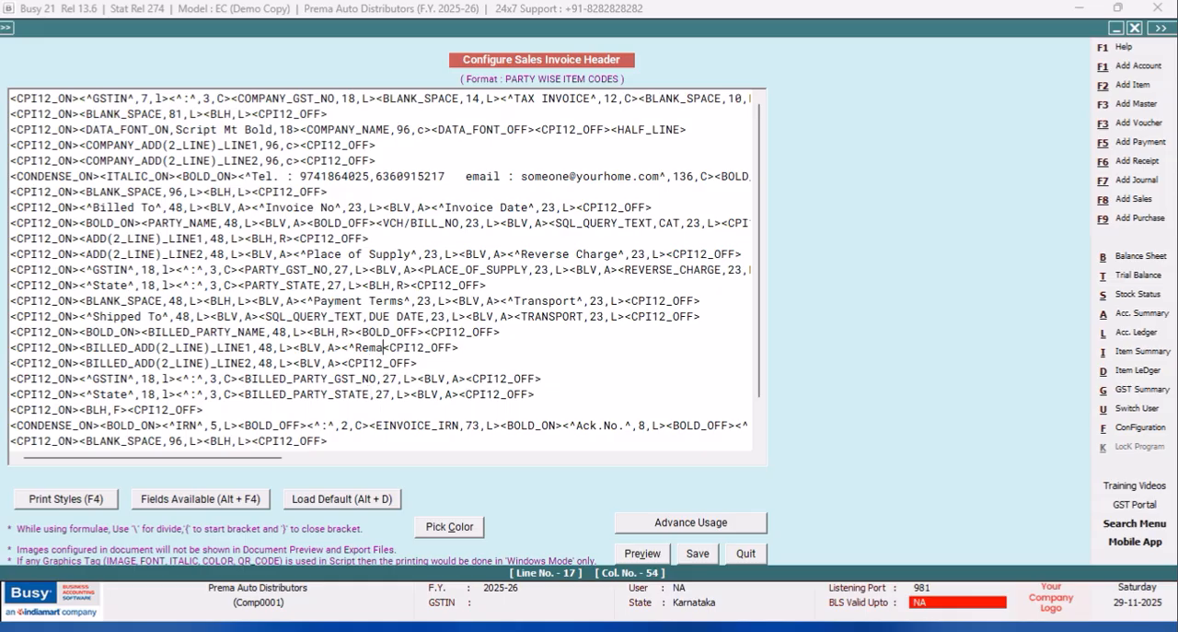
pyautogui.write('ks')
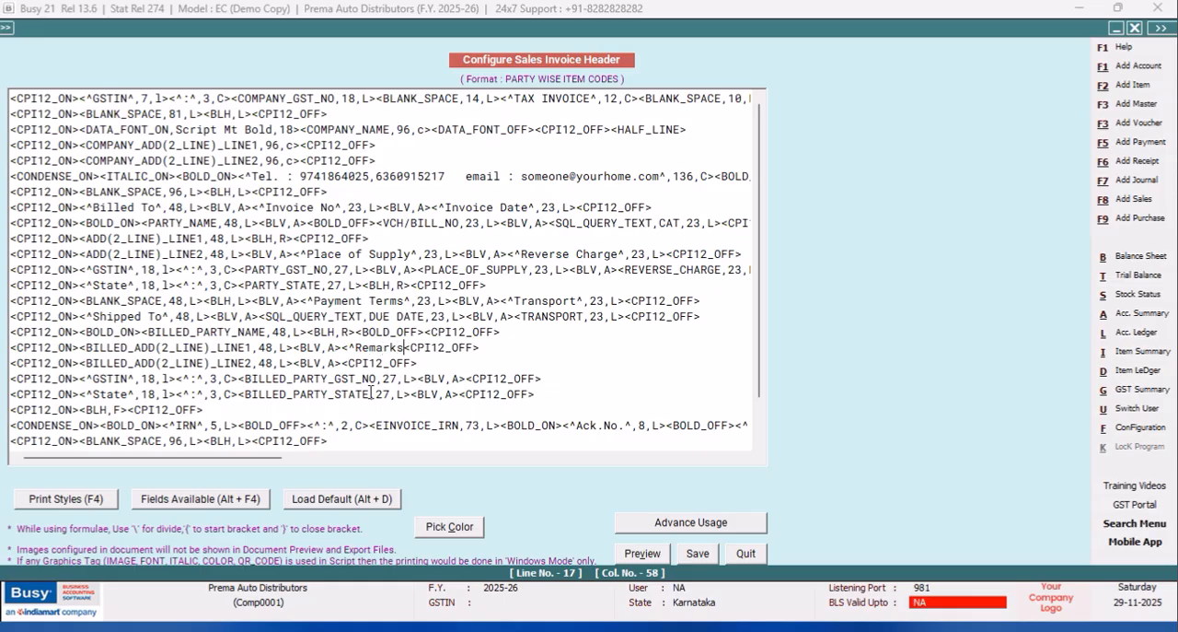
pyautogui.write('^,12,L')
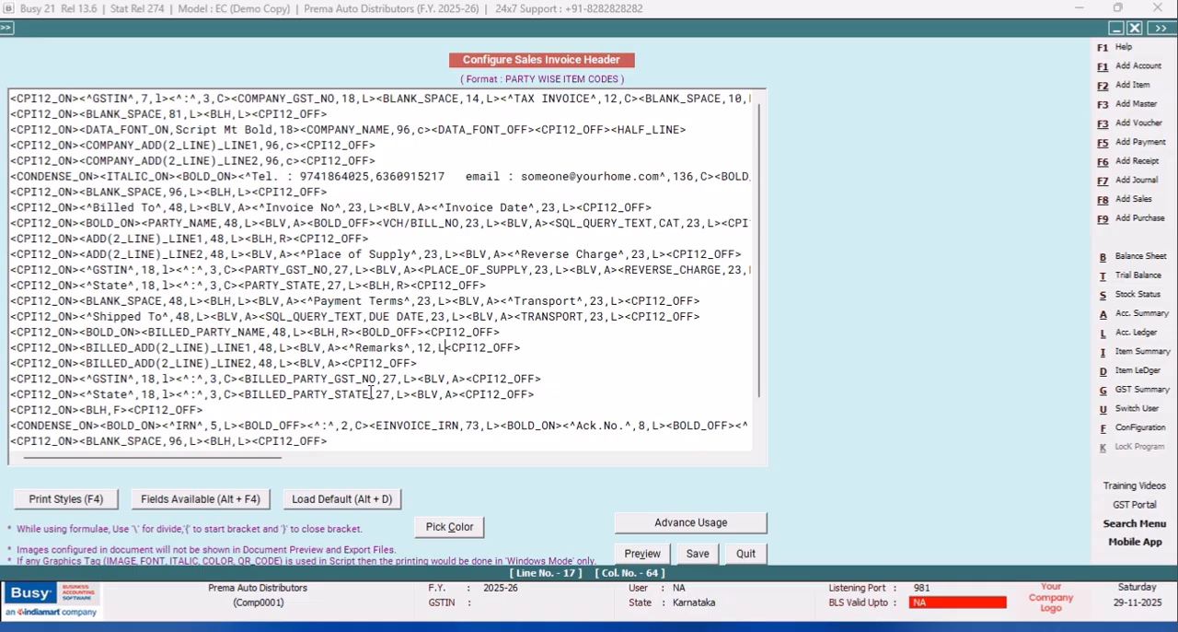
pyautogui.write('>')
pyautogui.click(697, 554)
pyautogui.click(495, 382)
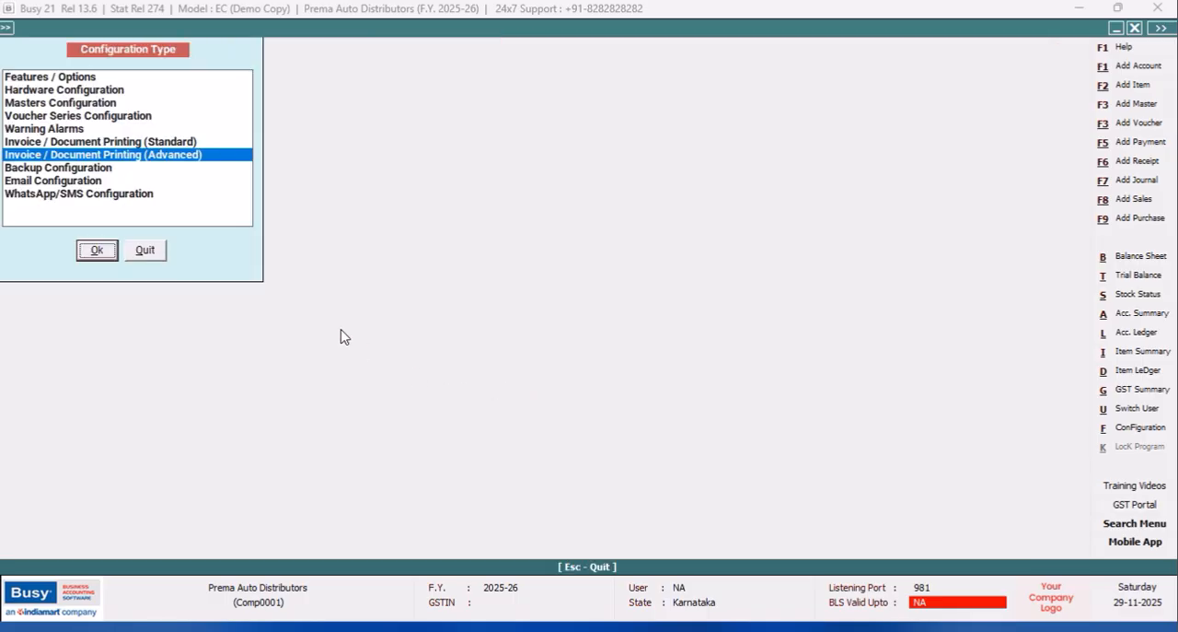
pyautogui.click(147, 251)
# Preview the open sales voucher's invoice with the Remarks label in its header.
pyautogui.click(753, 28)
pyautogui.click(556, 331)
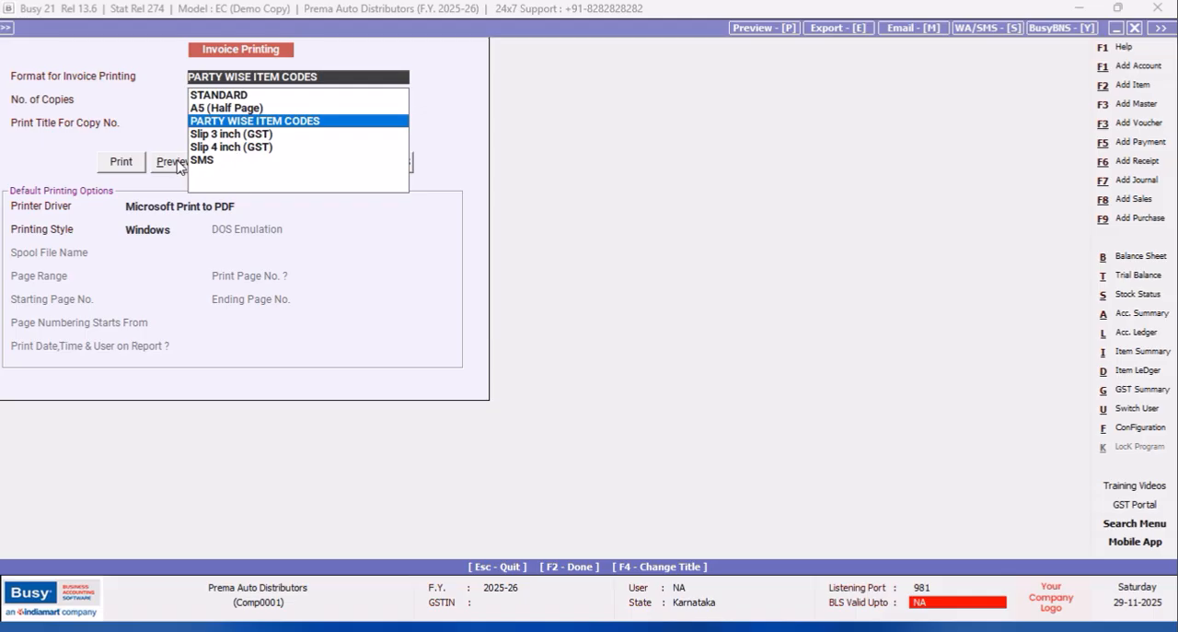
pyautogui.click(176, 161)
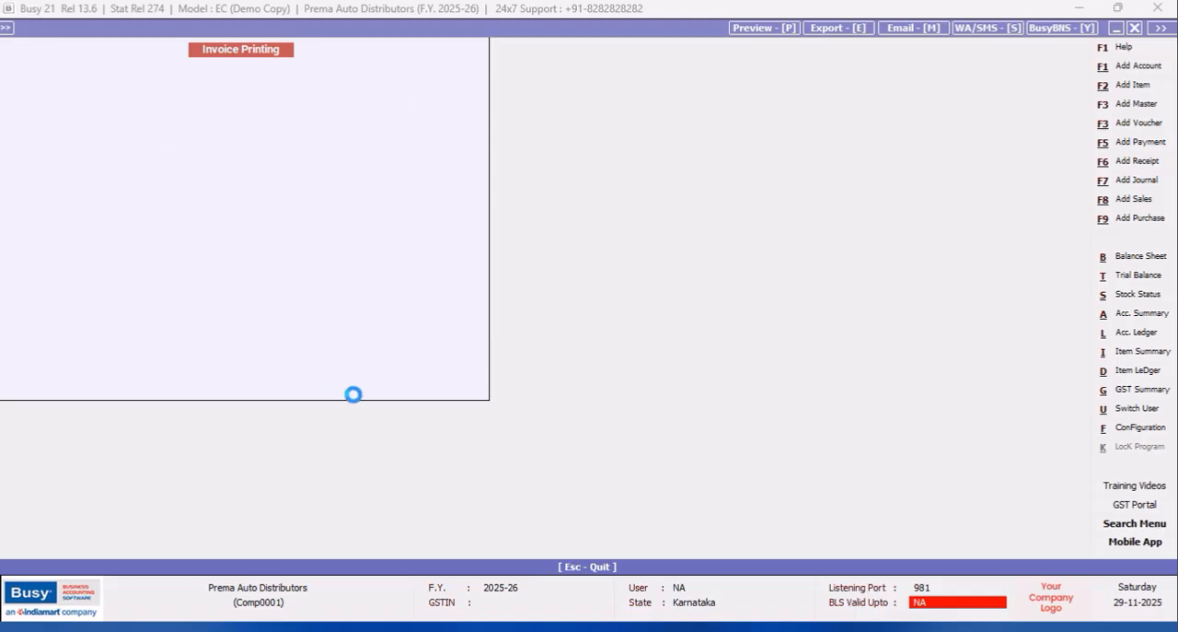